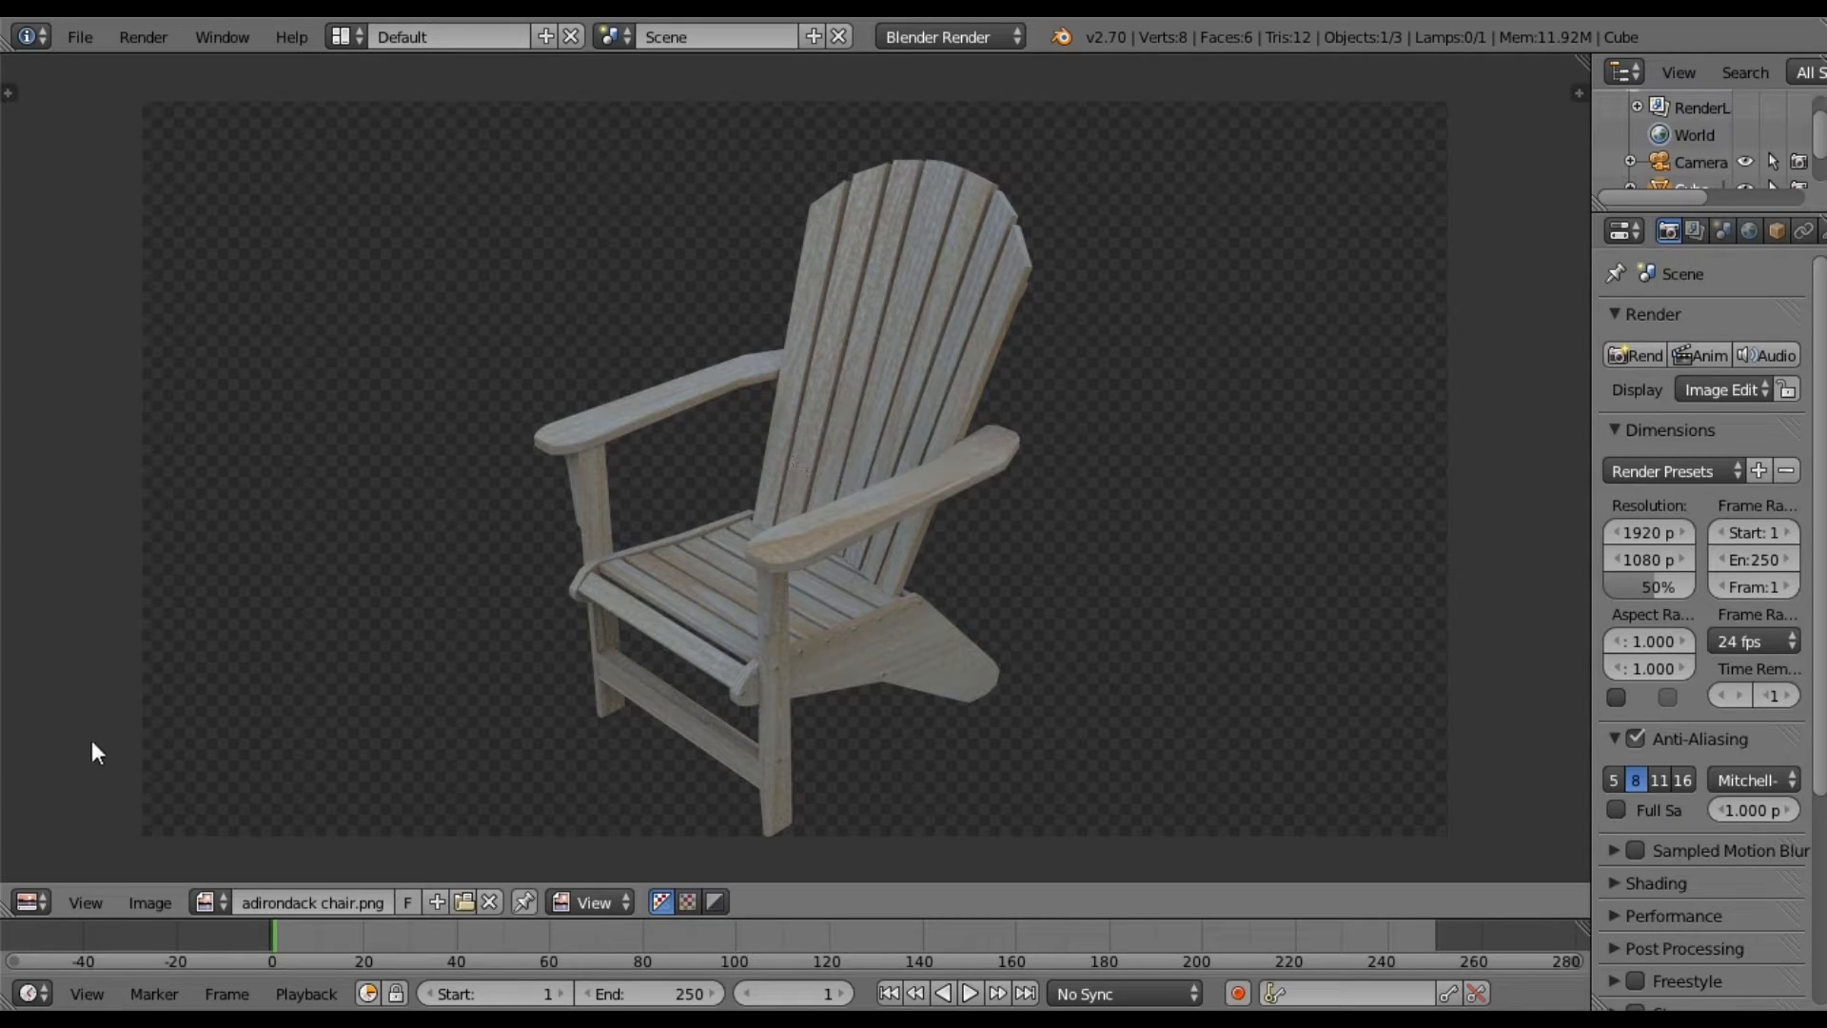
Switch the image editor area to the 3D View and hide the transform manipulator.
{"action": "left_click", "coordinate": [31, 906]}
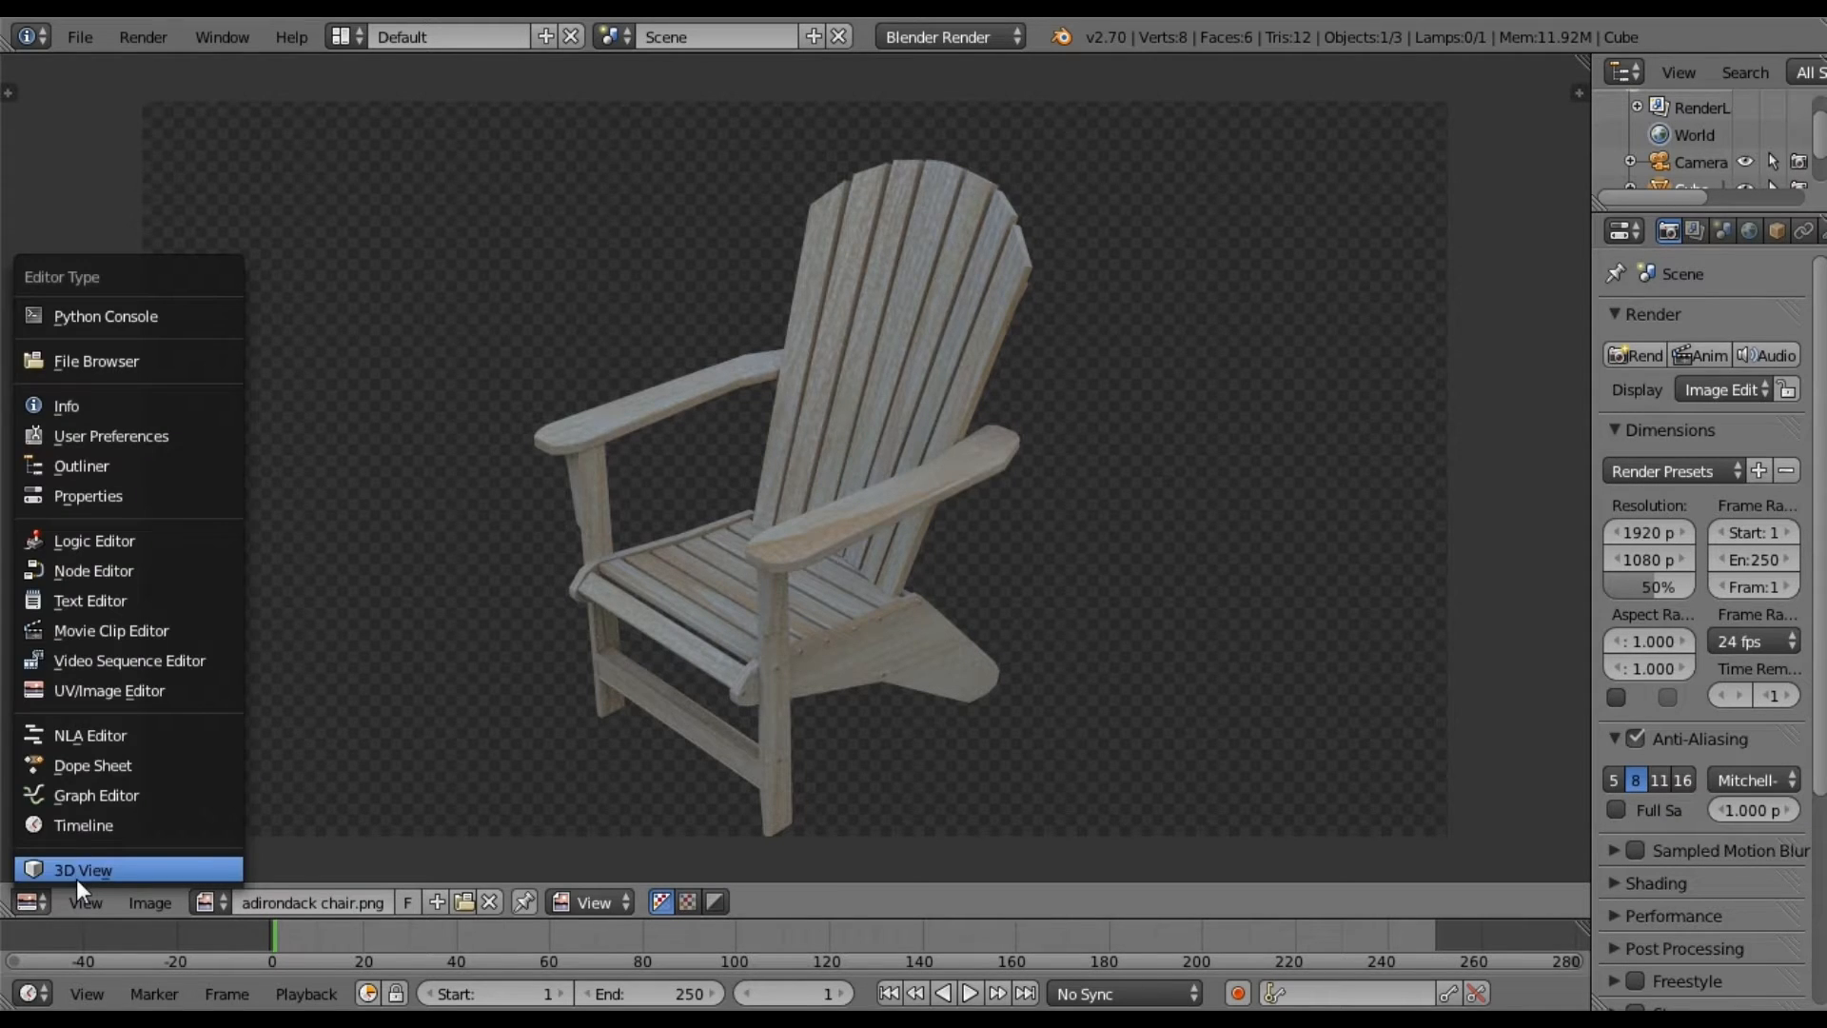
{"action": "left_click", "coordinate": [76, 872]}
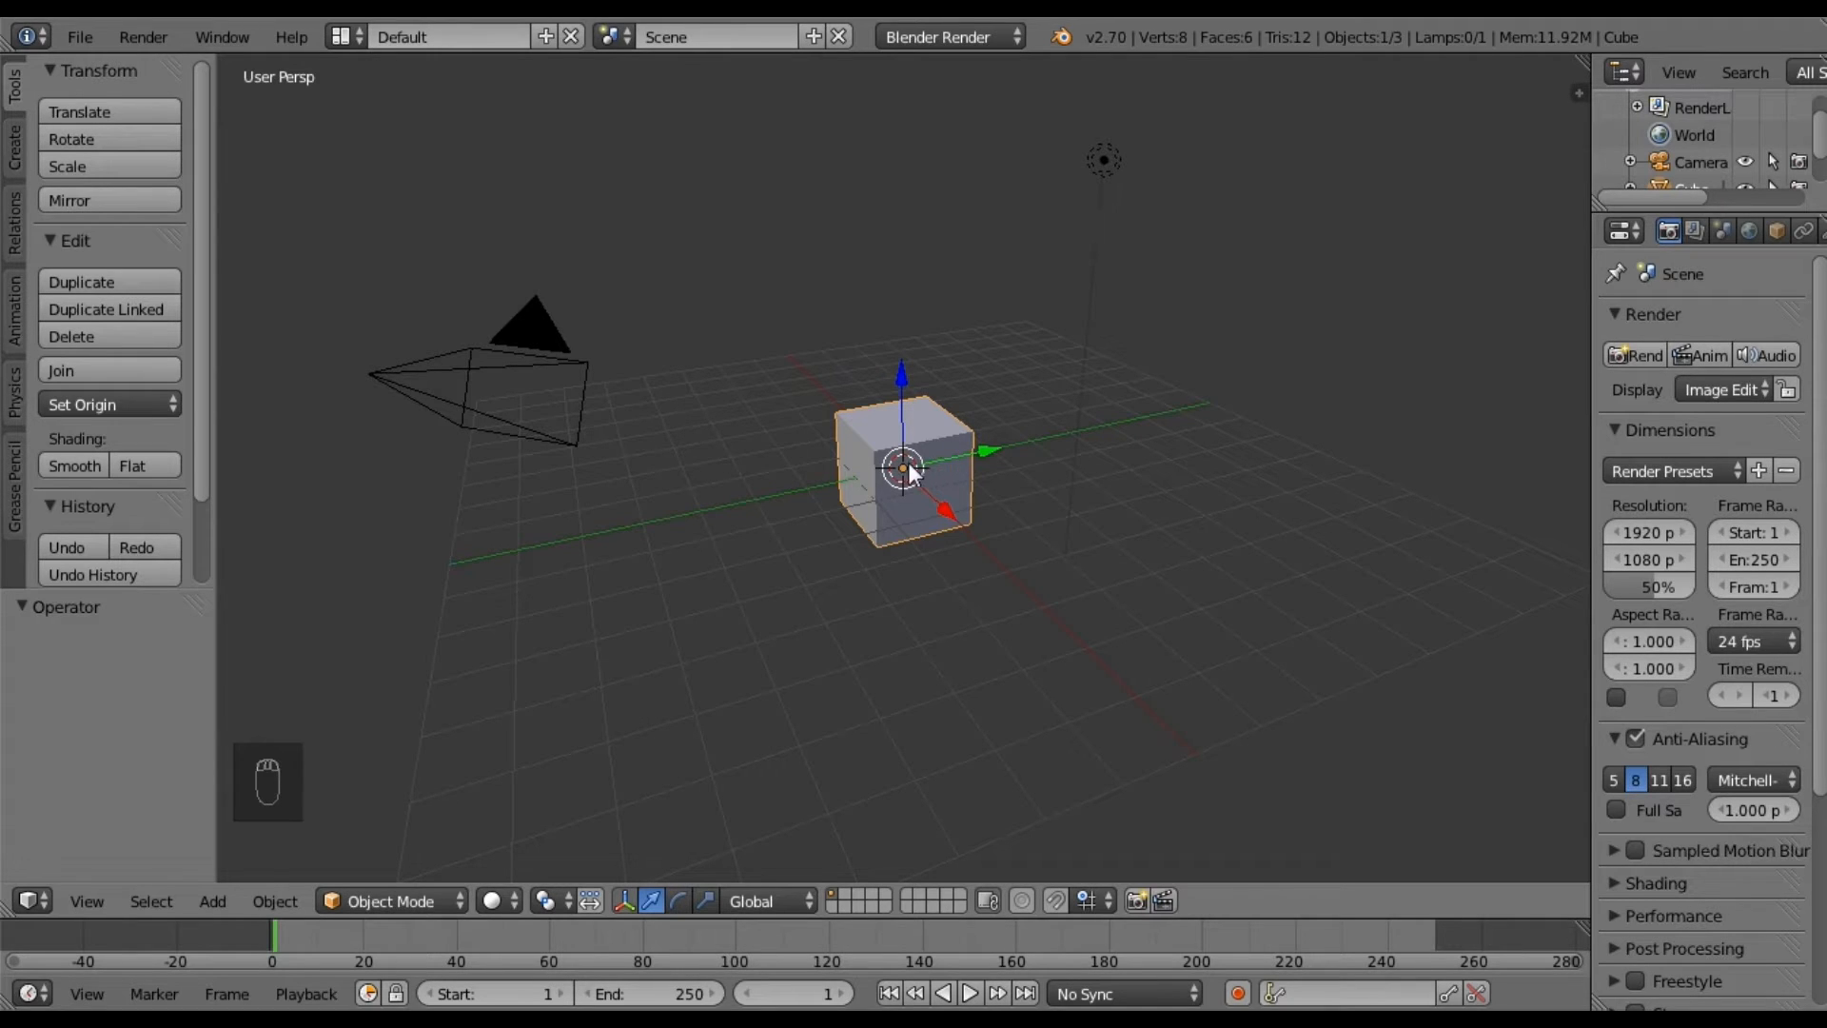
{"action": "left_click", "coordinate": [624, 899]}
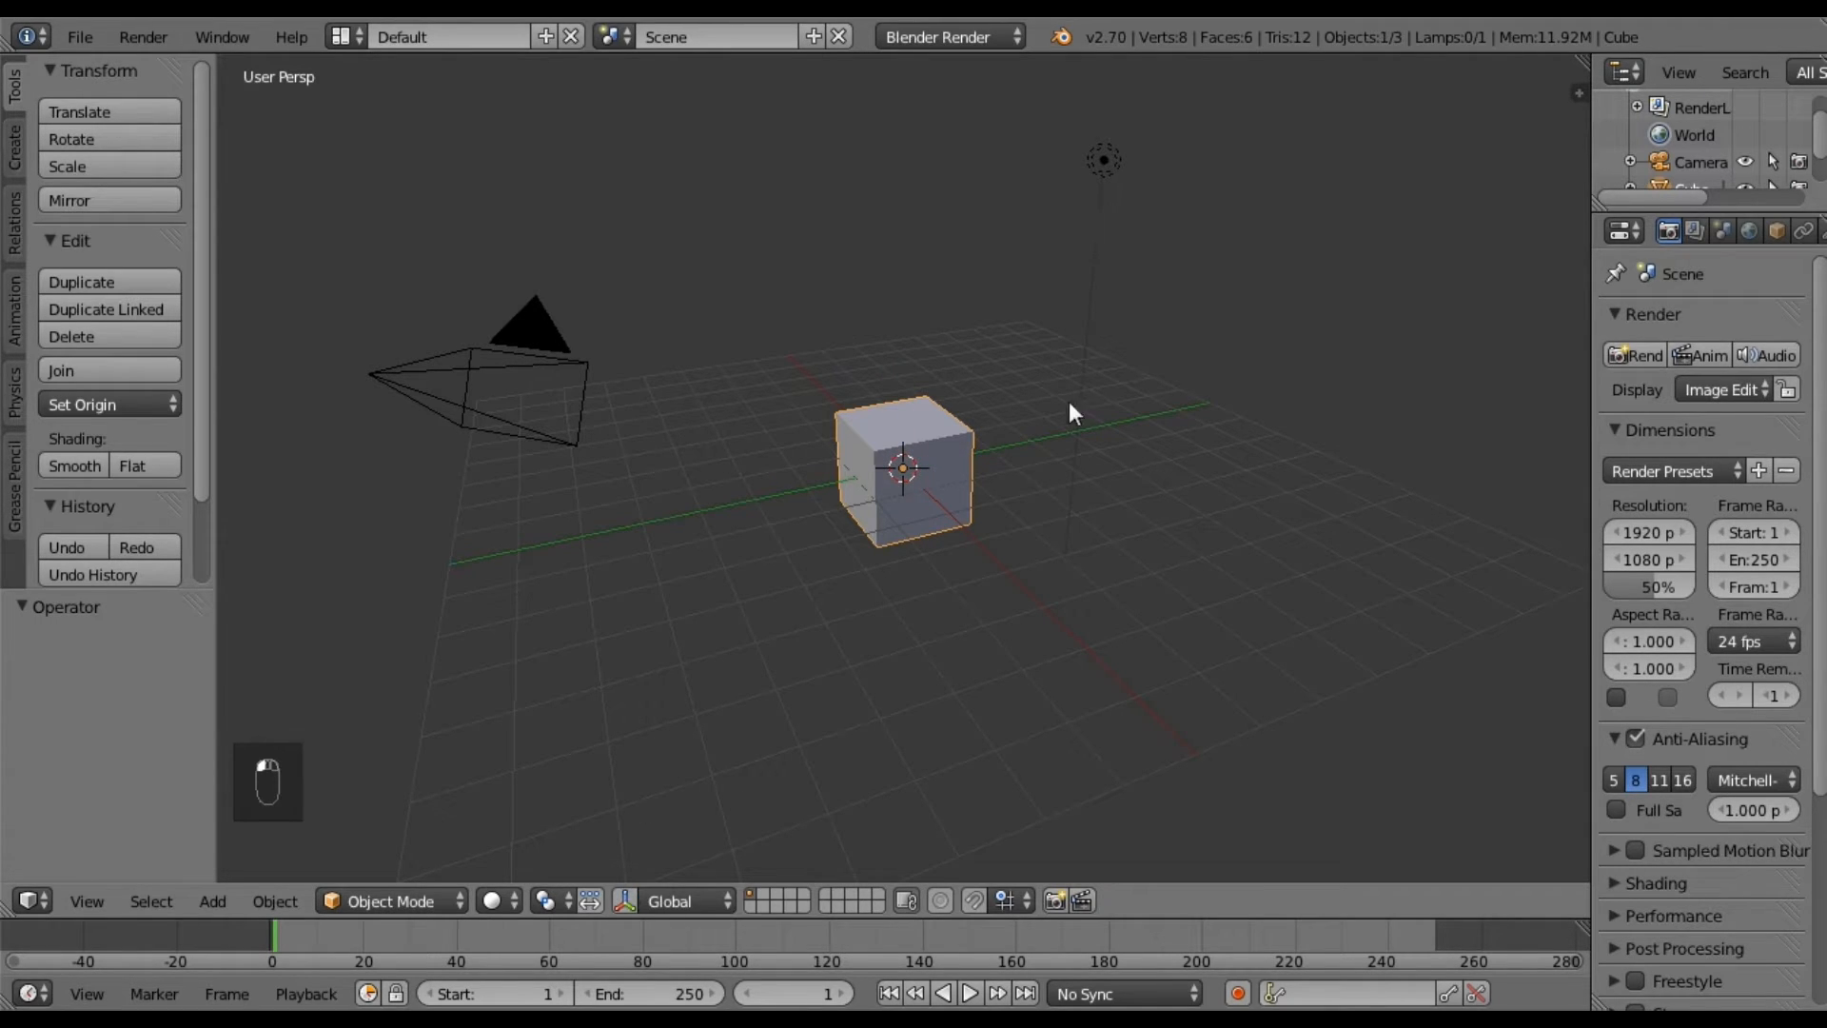
Delete the default cube and the lamp from the scene.
{"action": "key", "text": "x"}
{"action": "left_click", "coordinate": [935, 467]}
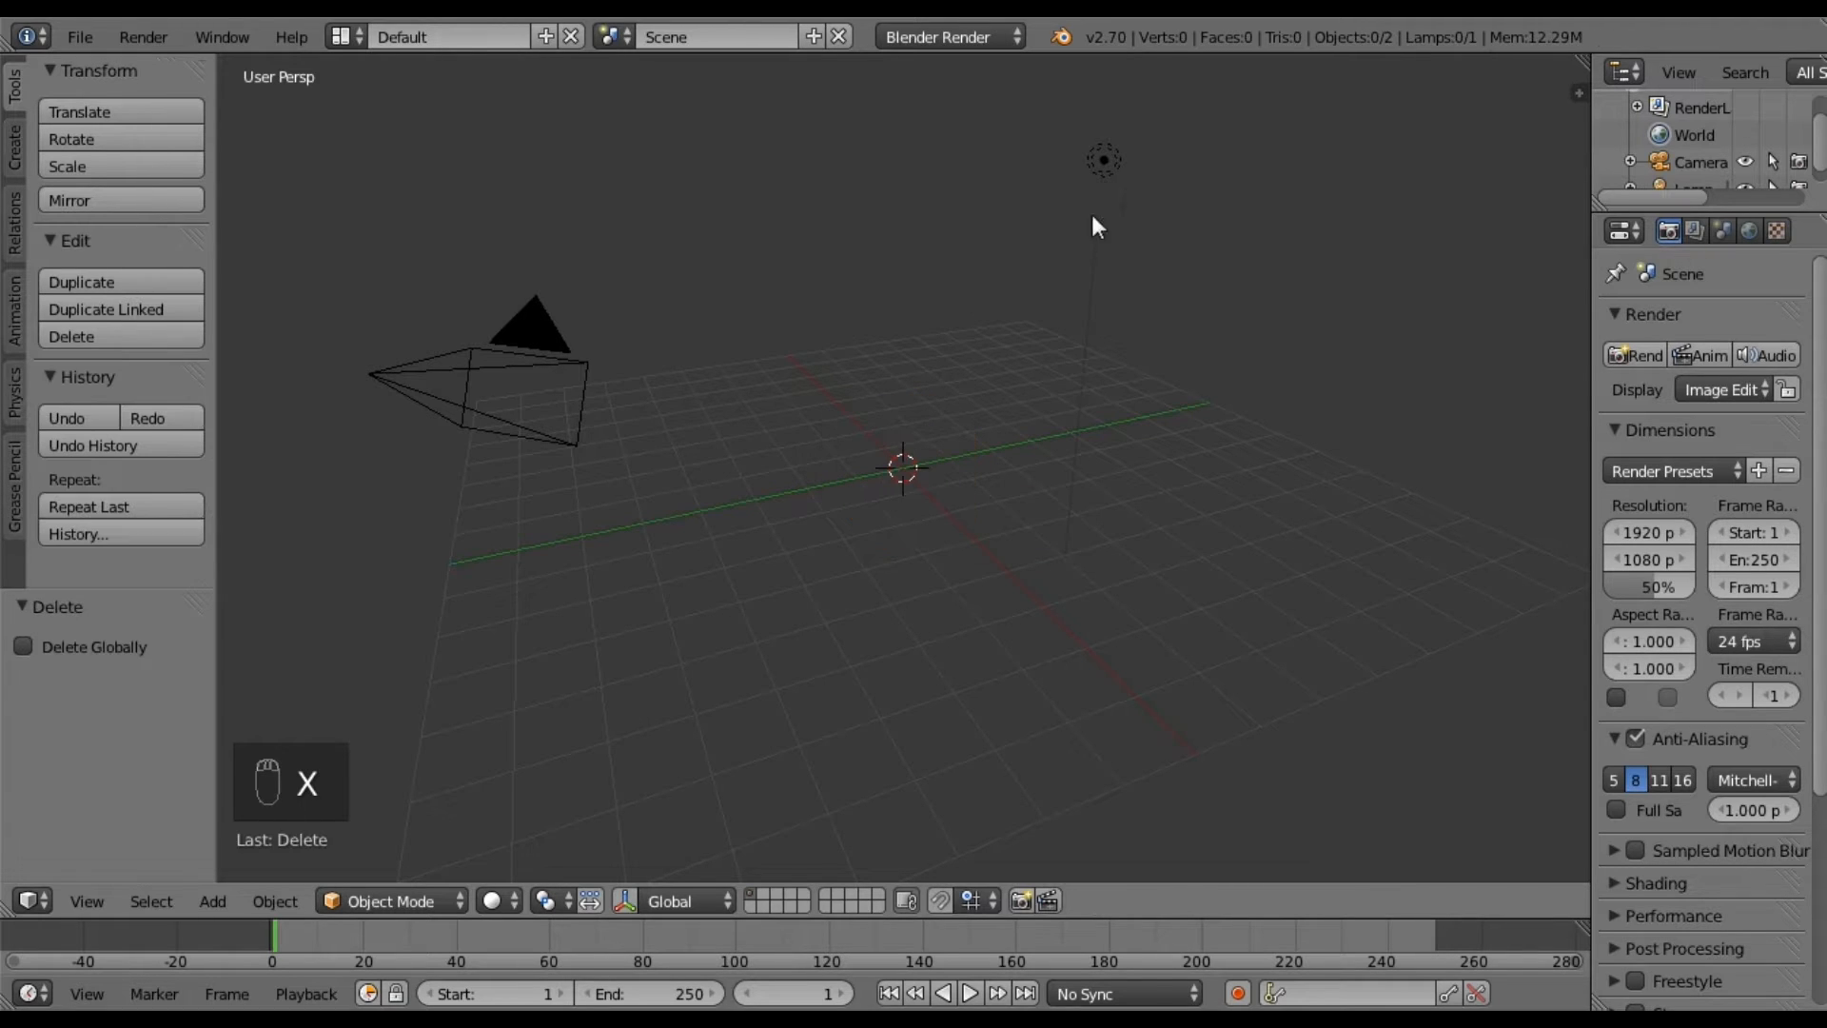
{"action": "right_click", "coordinate": [1104, 159]}
{"action": "key", "text": "x"}
{"action": "left_click", "coordinate": [1109, 163]}
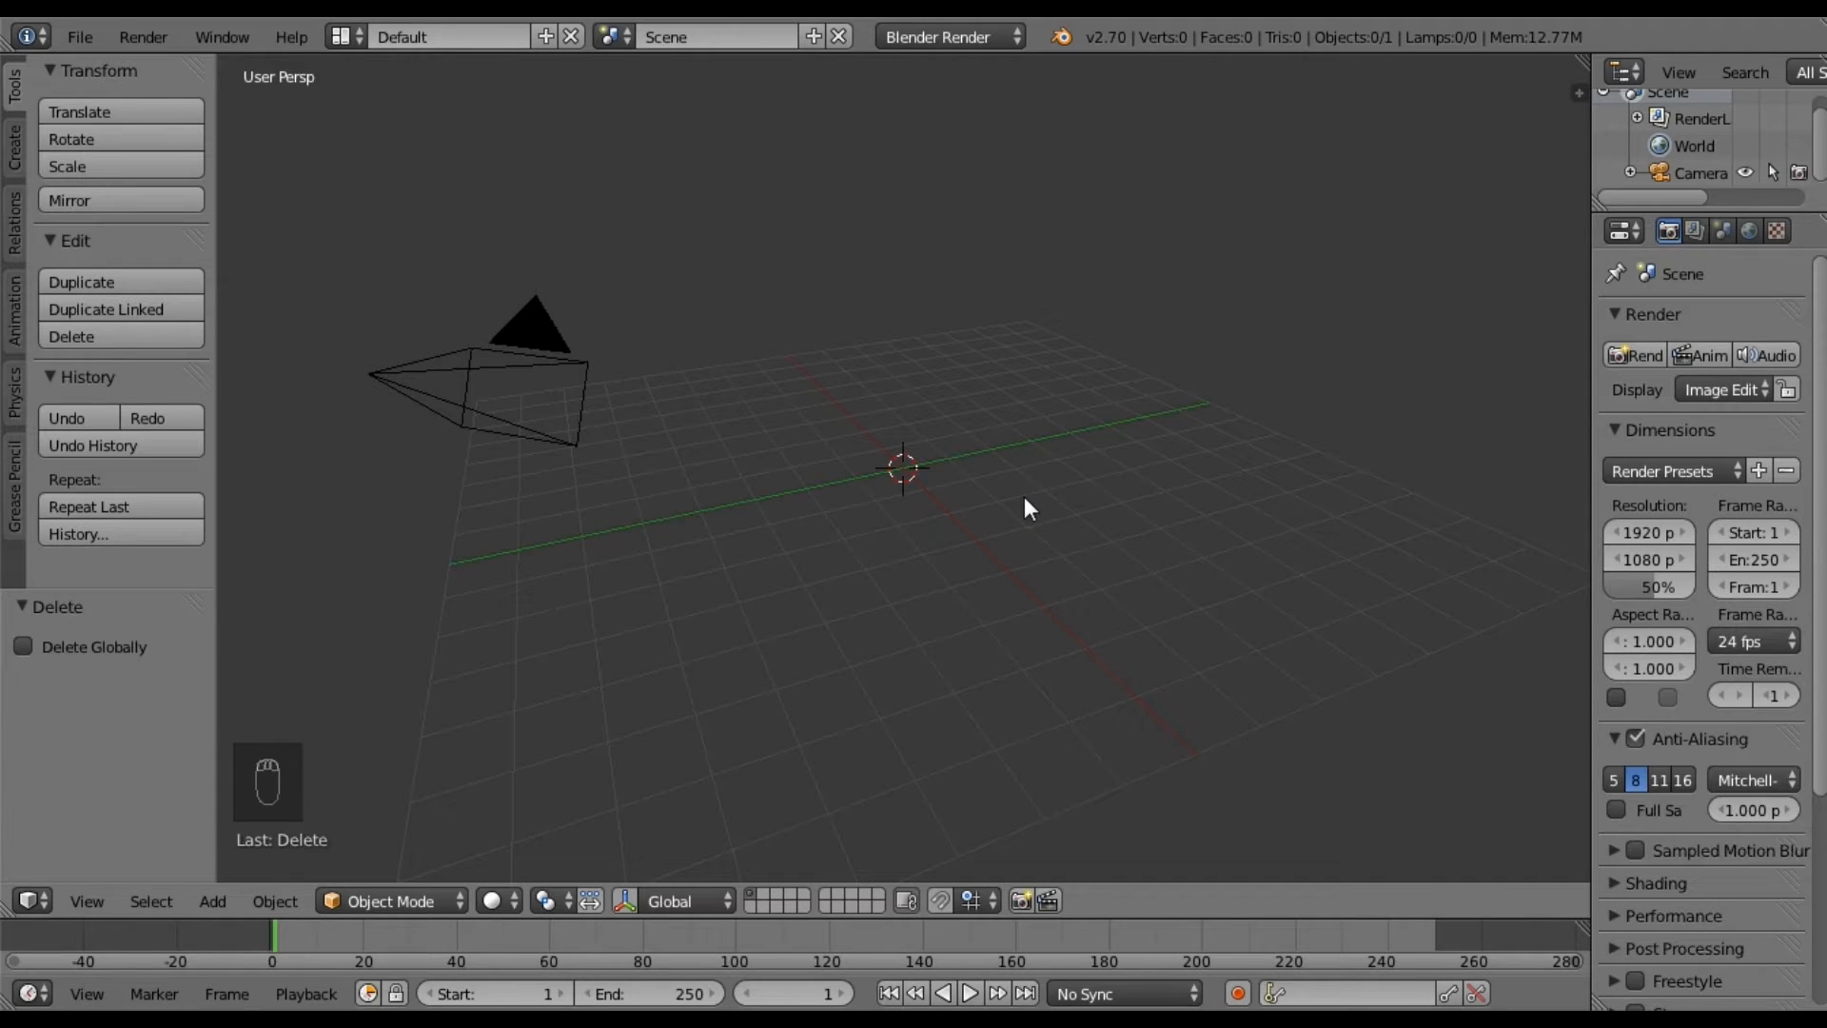
Add a plane mesh and rotate it 90° about the global X axis so it stands upright.
{"action": "key", "text": "shift+a"}
{"action": "mouse_move", "coordinate": [1024, 495]}
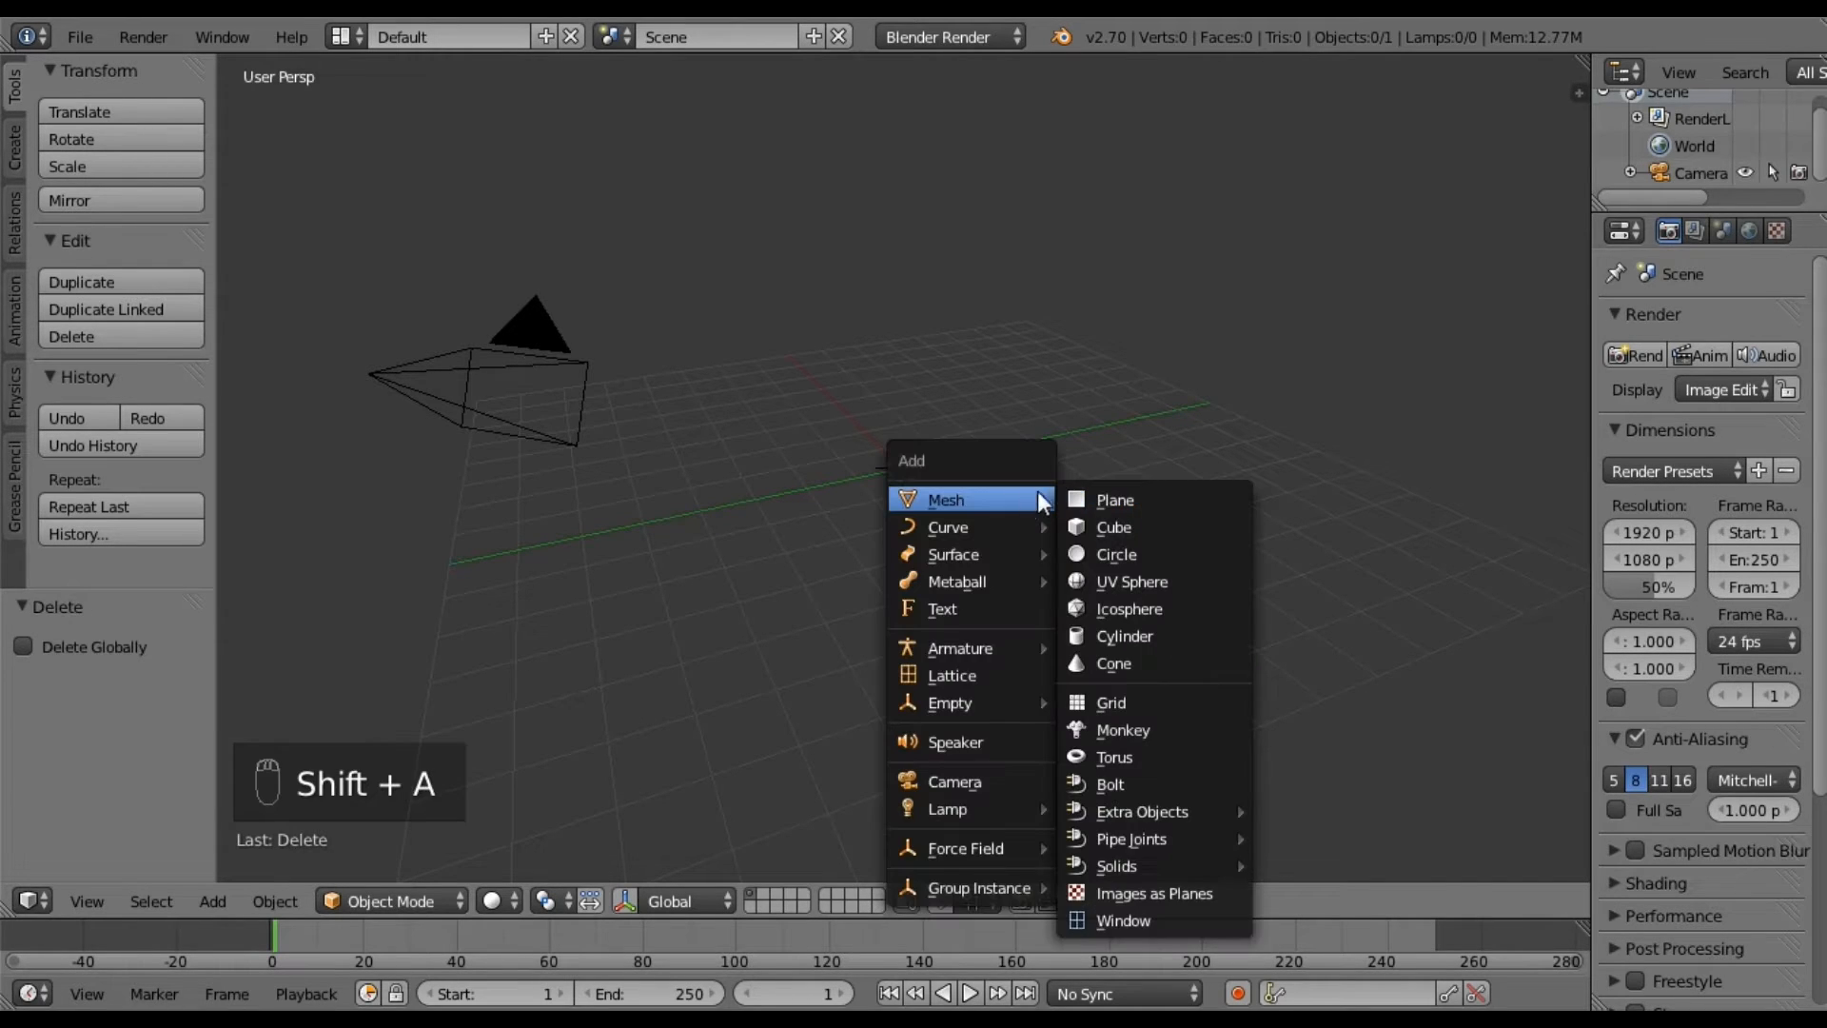
{"action": "left_click", "coordinate": [1149, 504]}
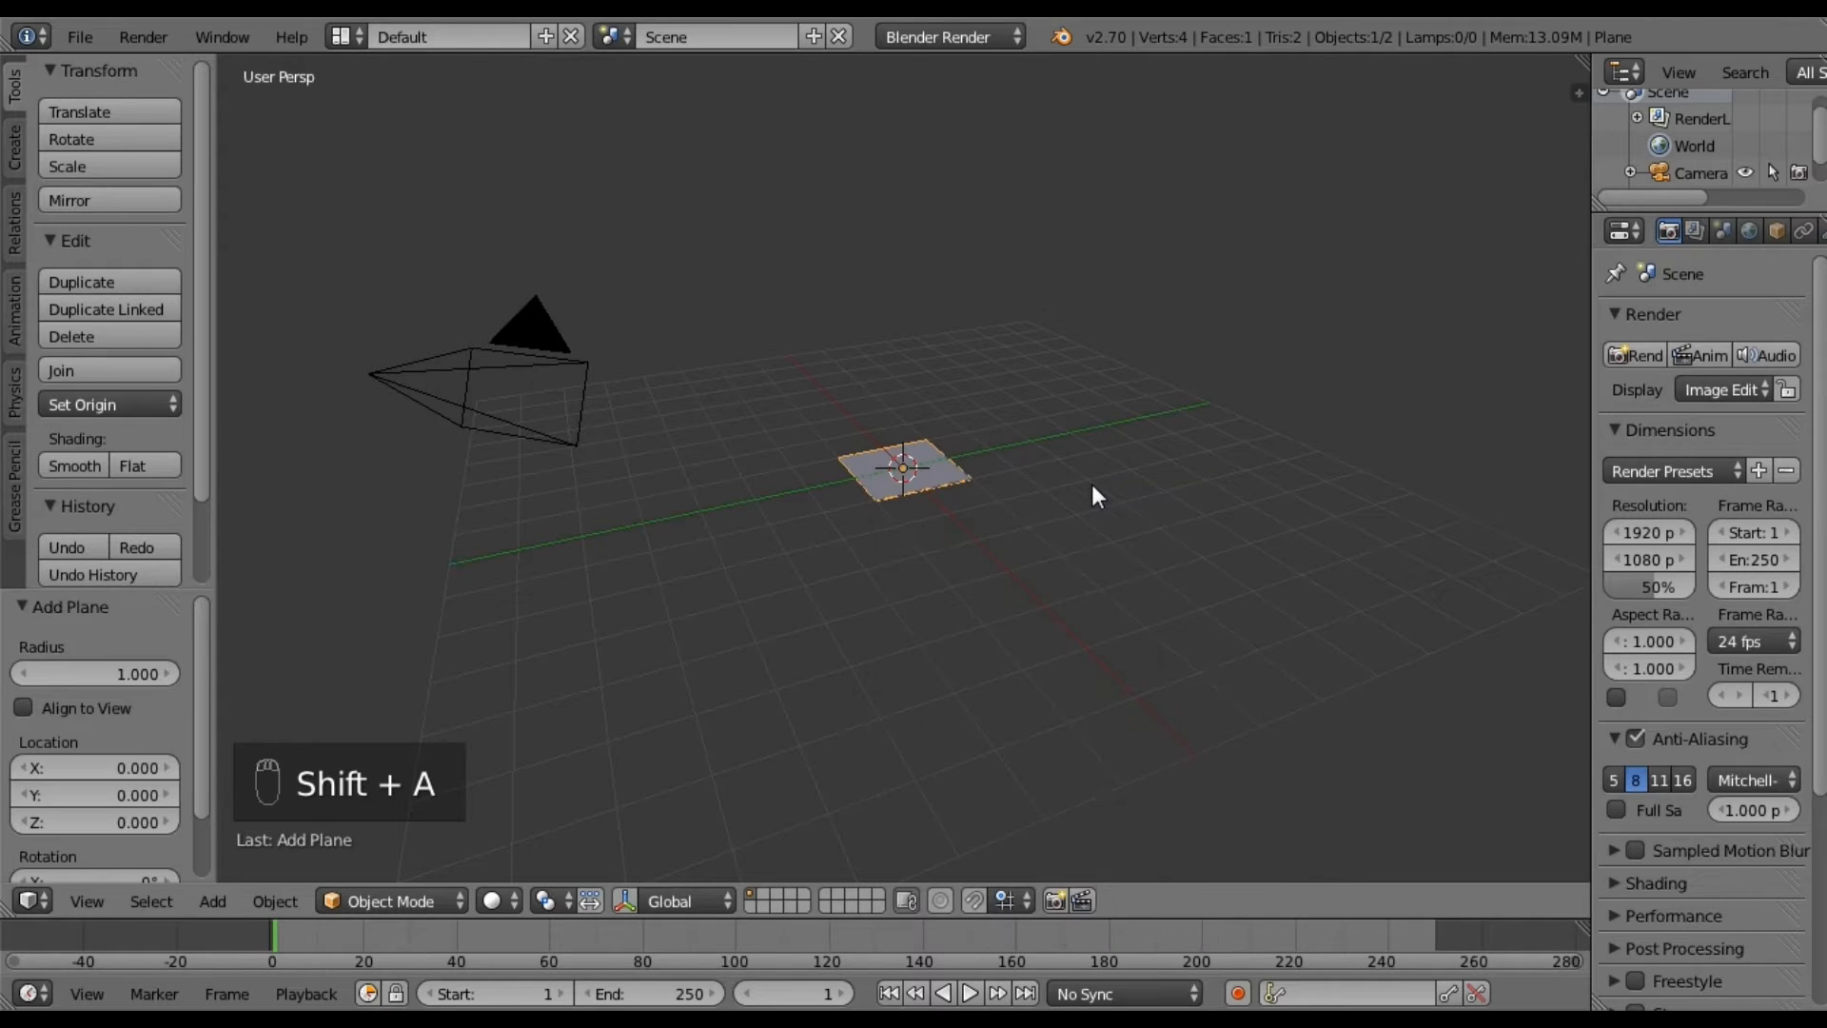
{"action": "type", "text": "r90"}
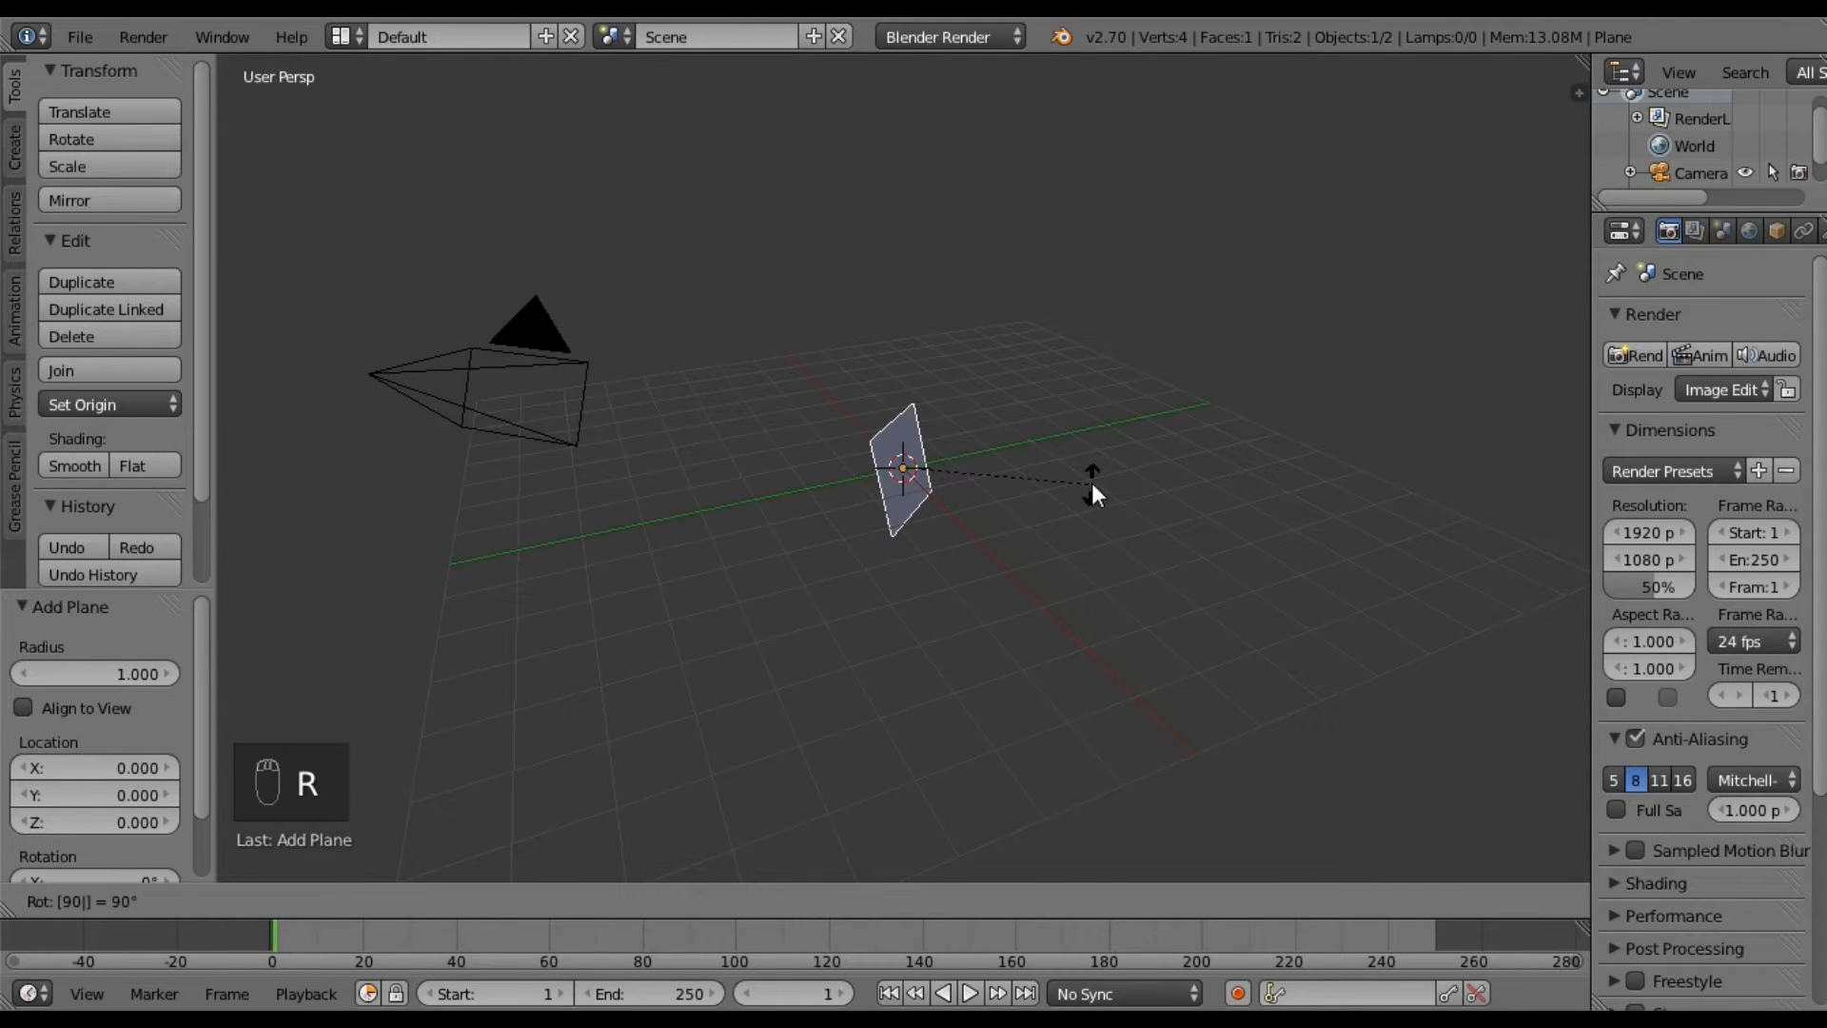
{"action": "right_click", "coordinate": [1093, 482]}
{"action": "type", "text": "rx9"}
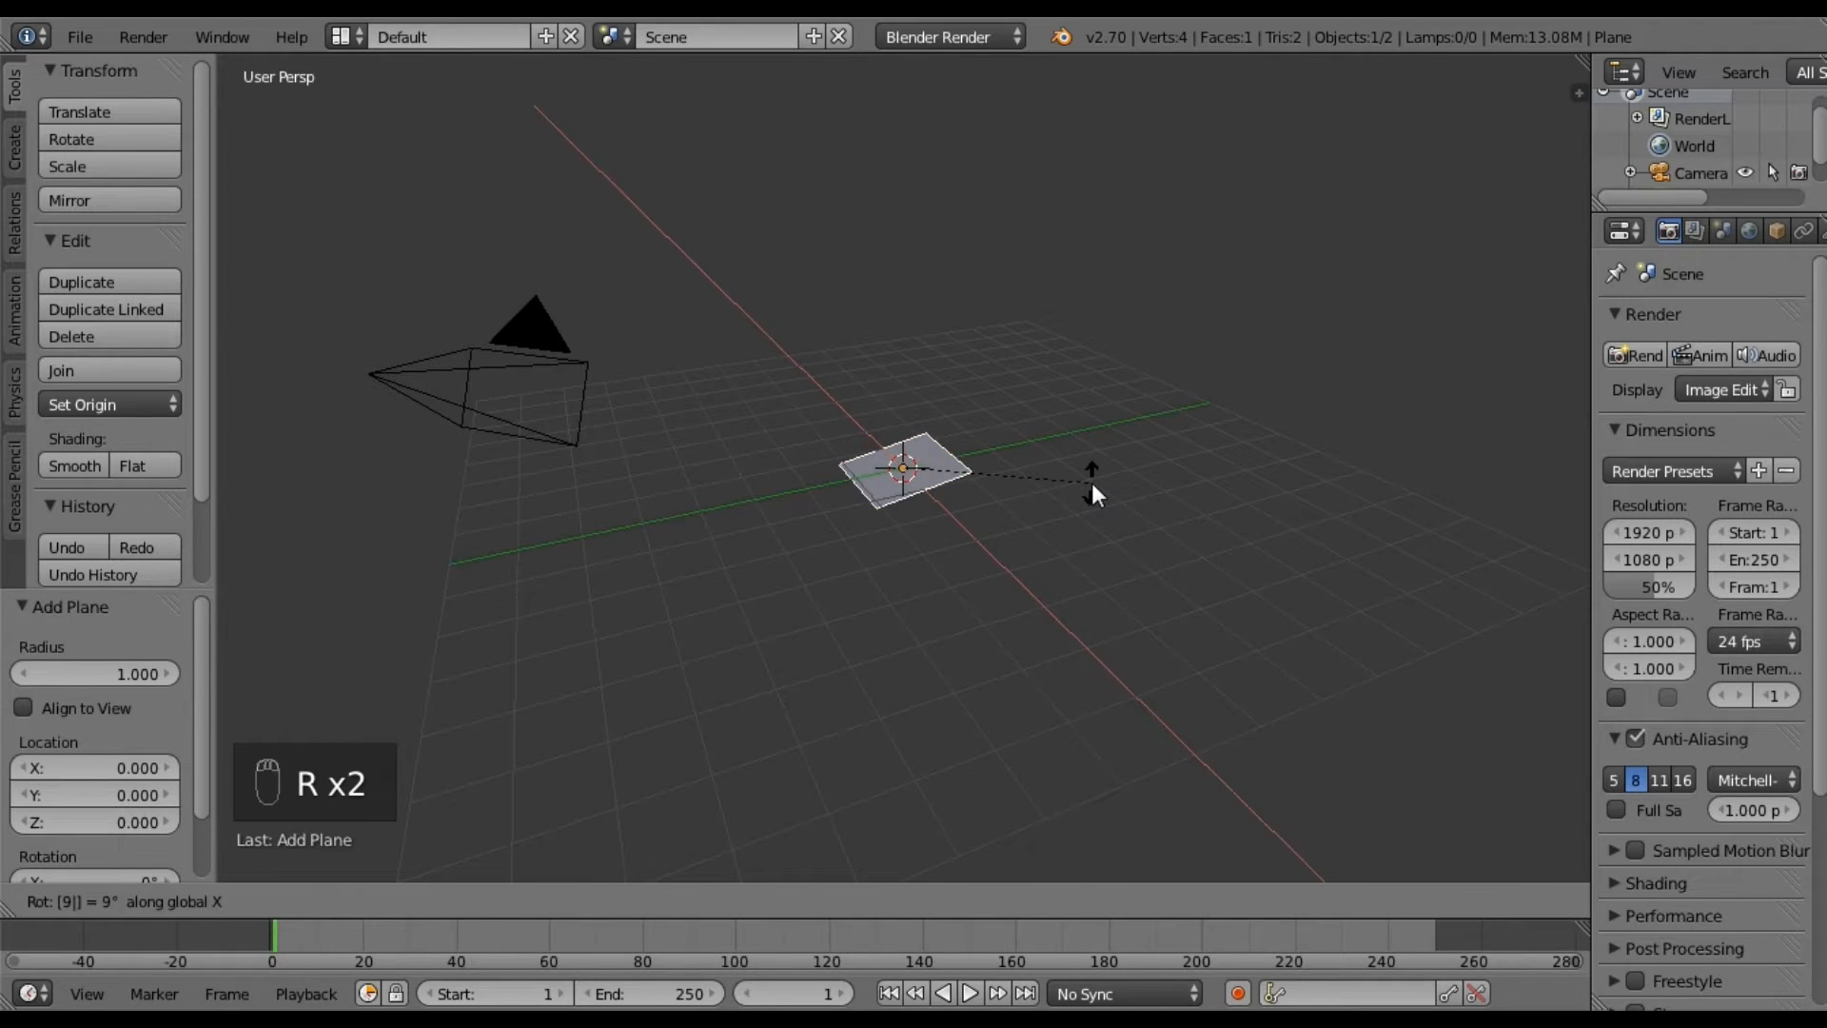
{"action": "type", "text": "0"}
{"action": "key", "text": "Return"}
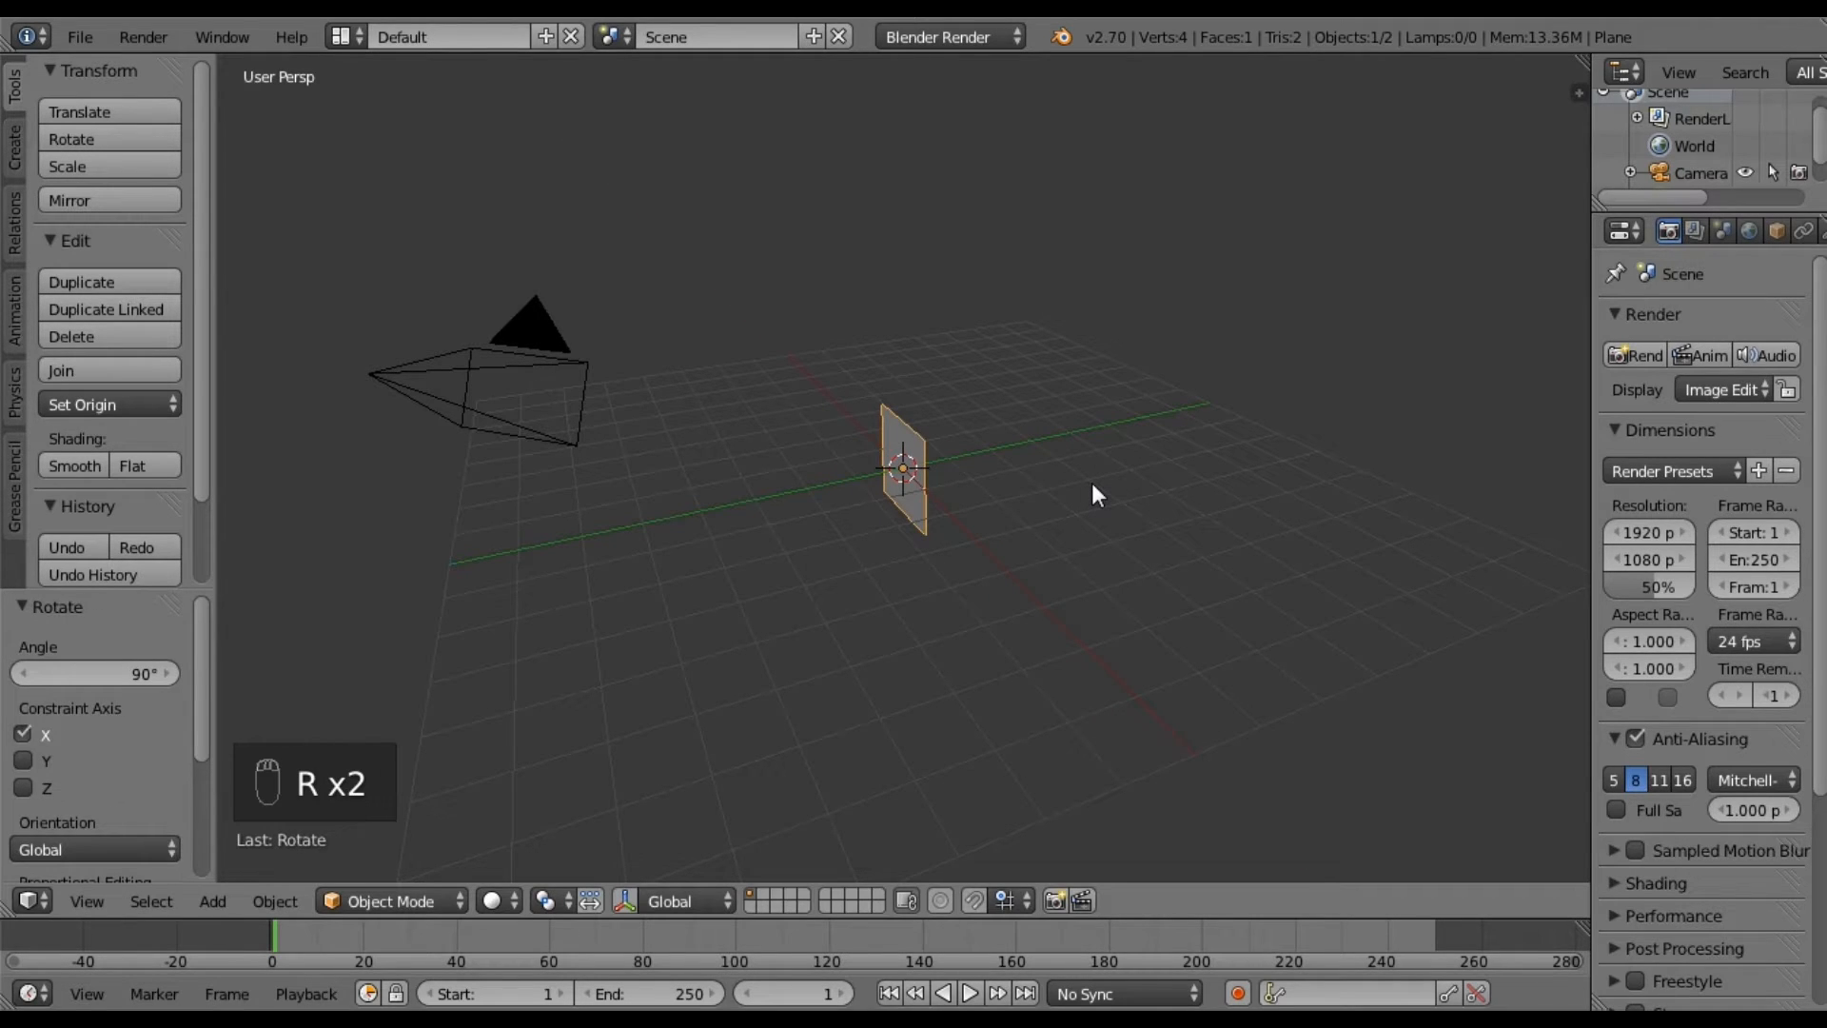
In front orthographic view, narrow the plane by scaling it to about 0.76 along X.
{"action": "key", "text": "KP_1"}
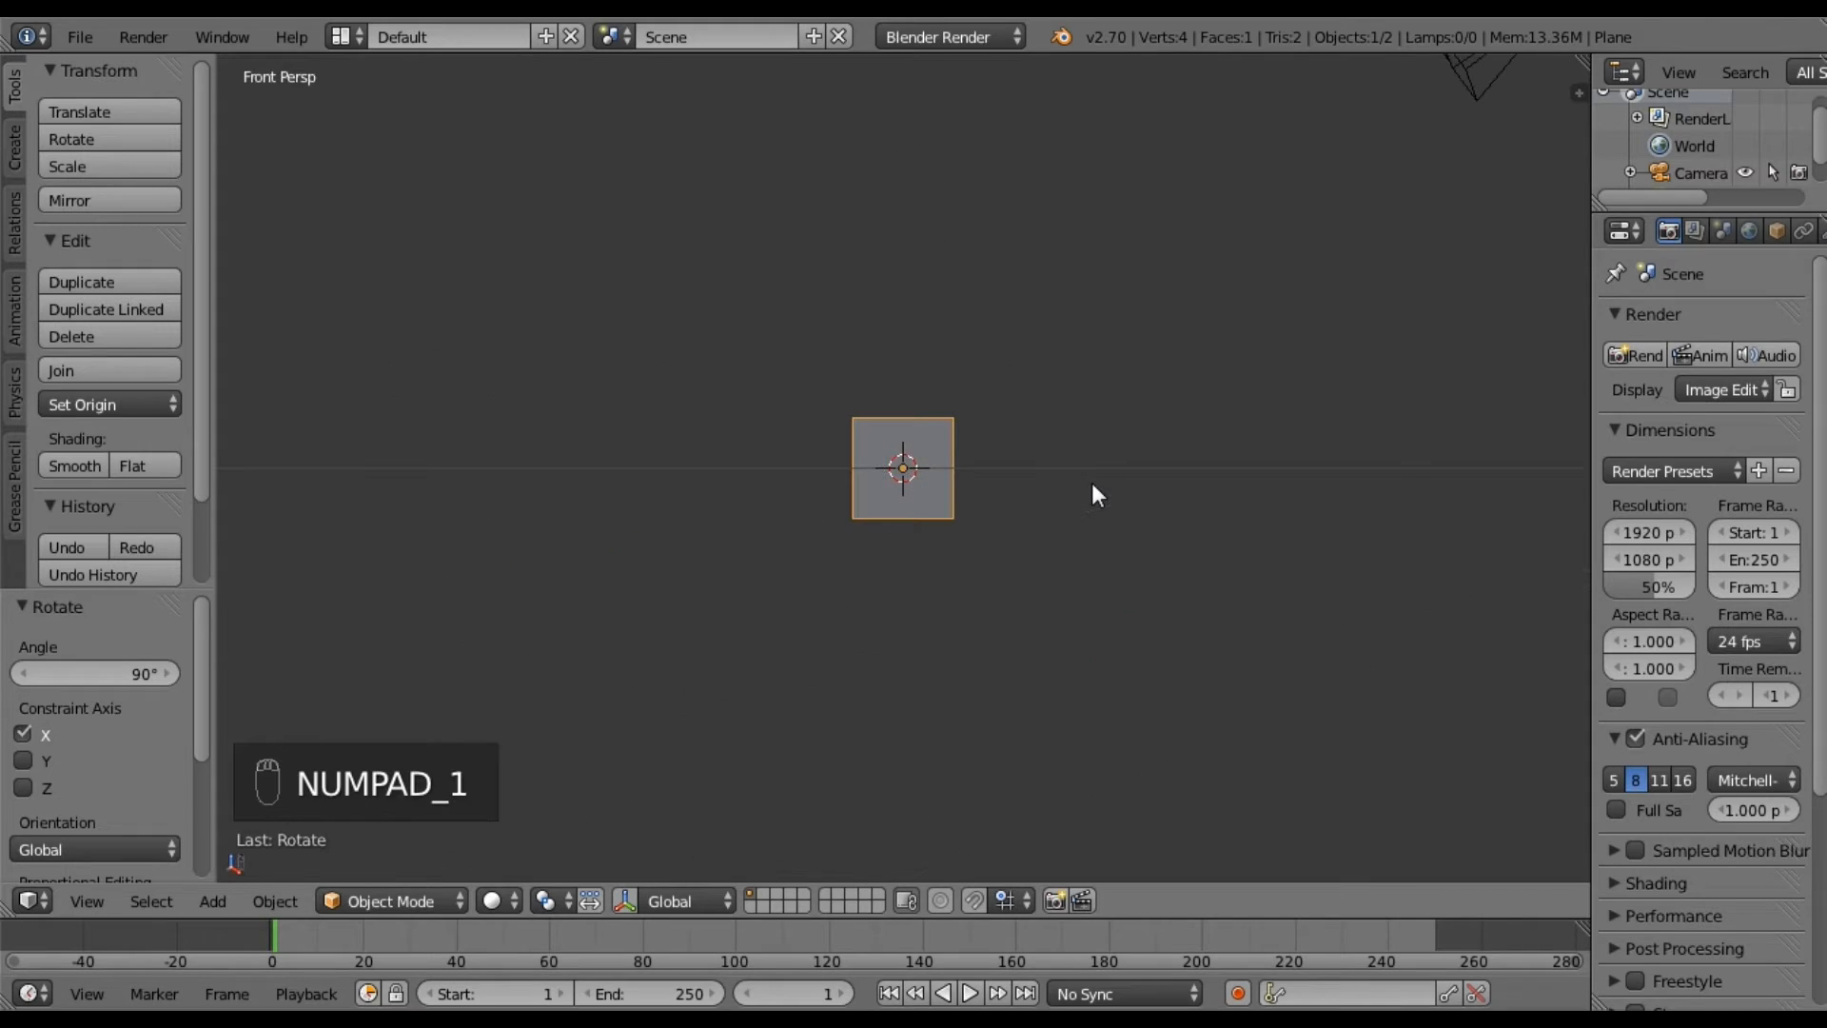
{"action": "key", "text": "KP_5"}
{"action": "key", "text": "KP_5"}
{"action": "key", "text": "KP_5"}
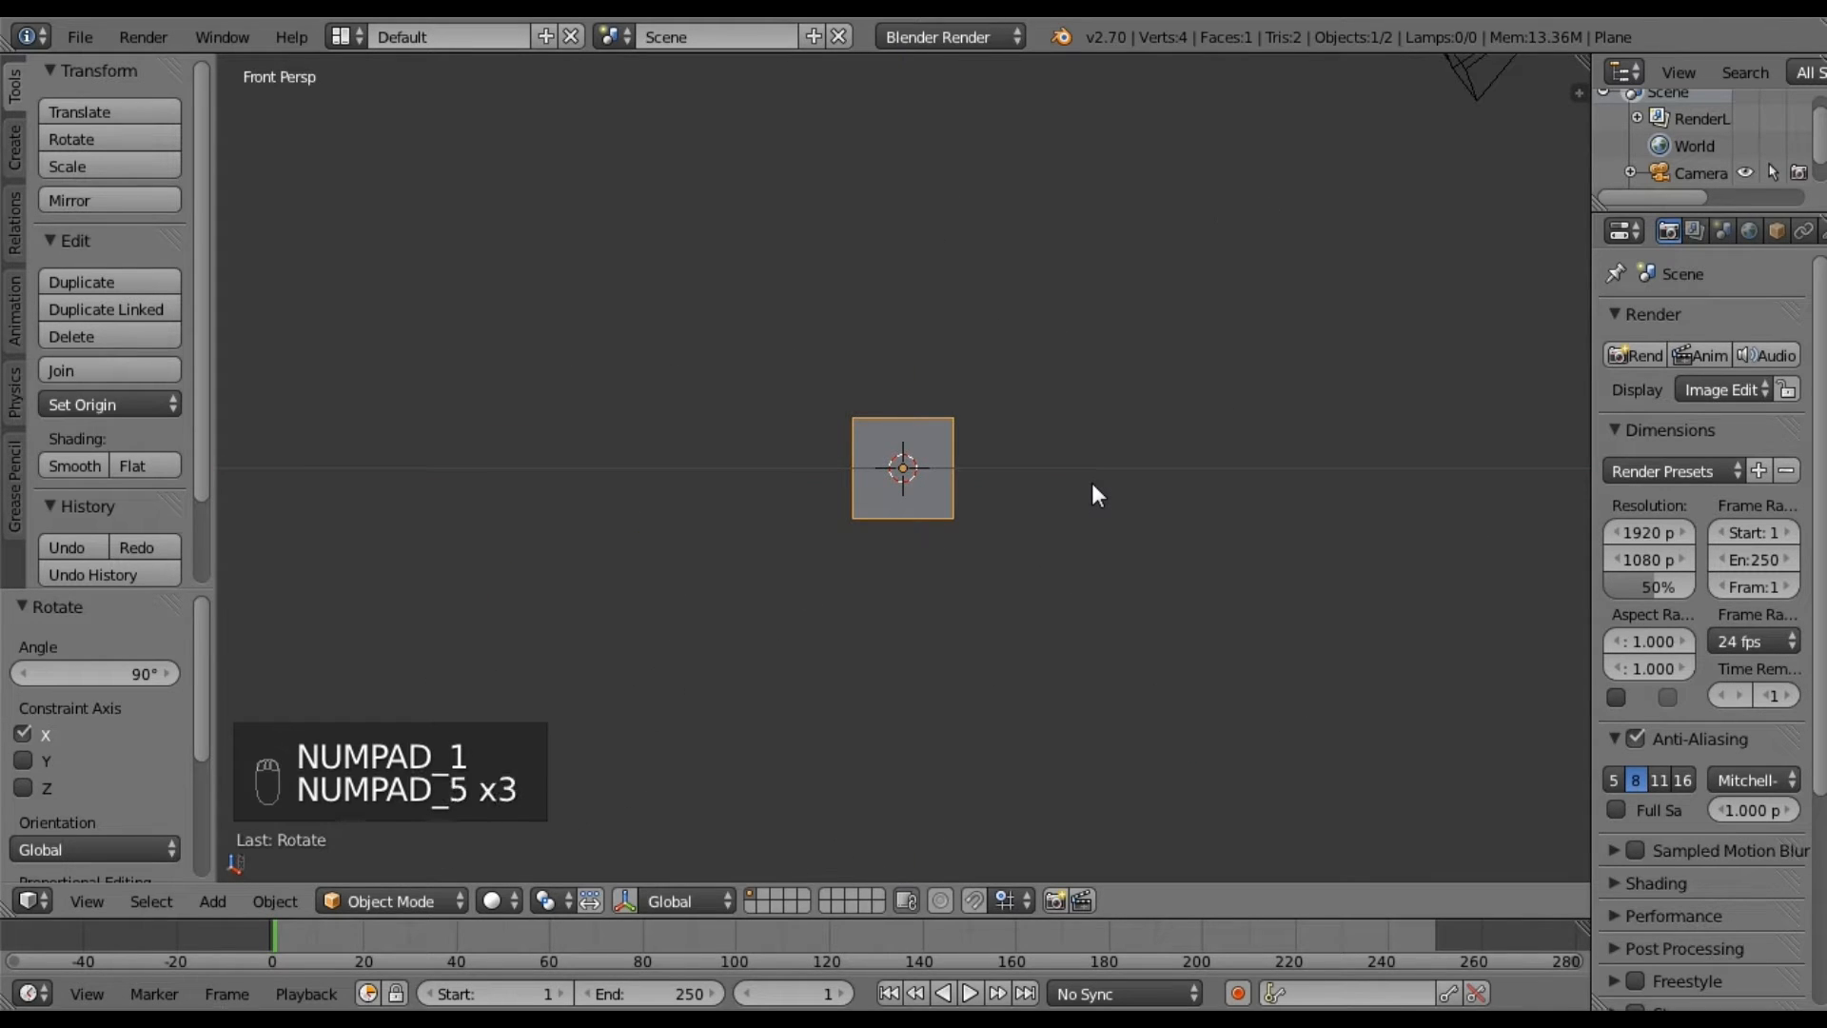
{"action": "key", "text": "KP_5"}
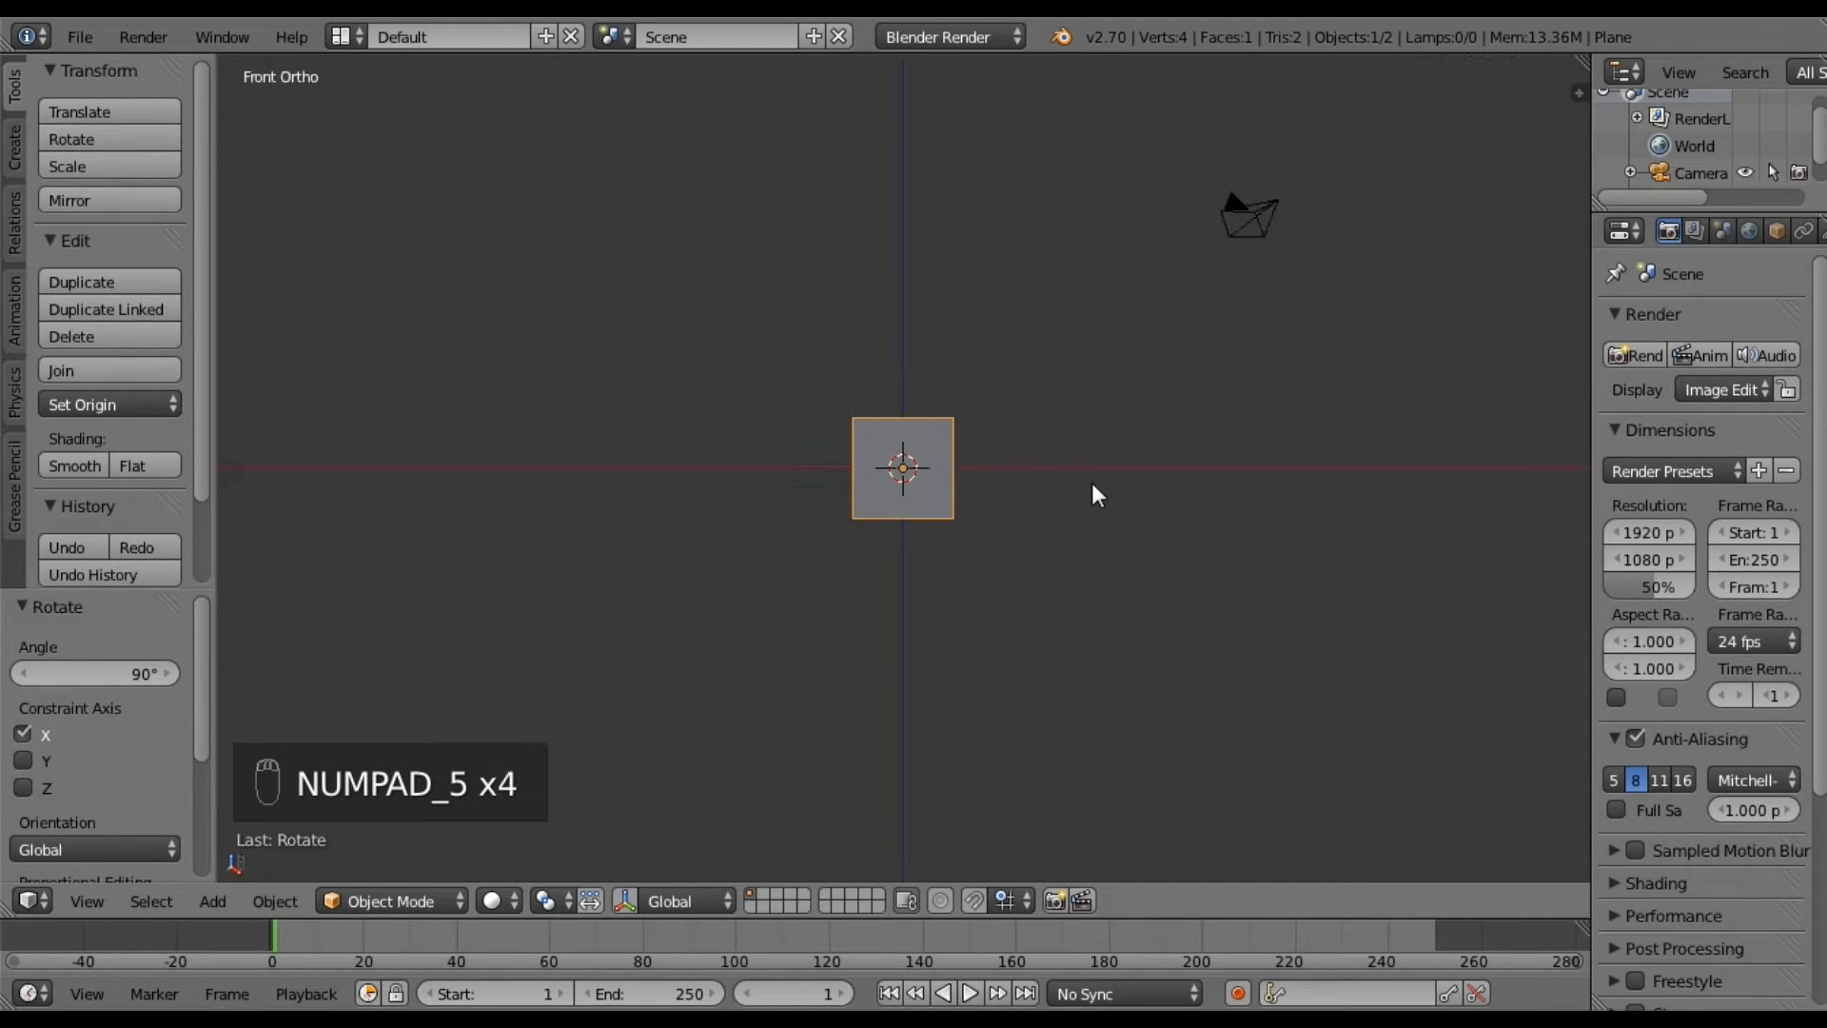
{"action": "scroll", "coordinate": [1093, 483], "scroll_direction": "up", "scroll_amount": 5}
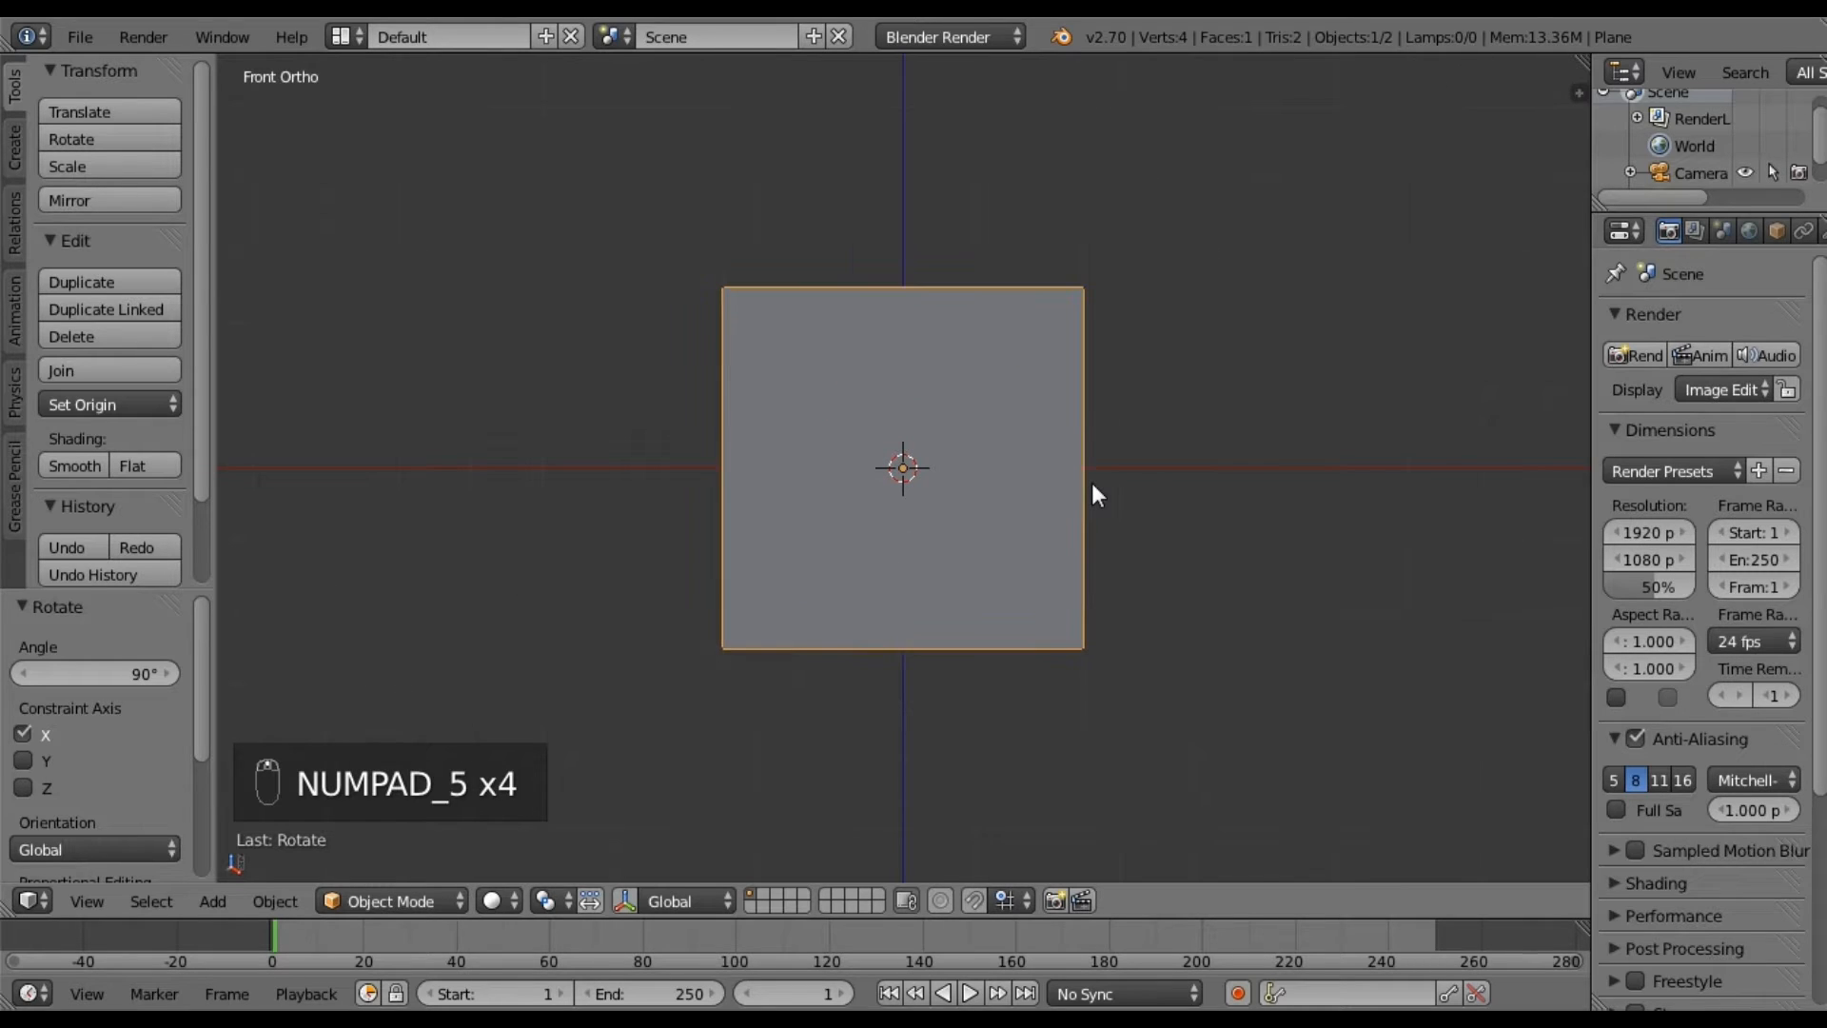
{"action": "middle_click_drag", "start_coordinate": [1127, 492], "coordinate": [1103, 474], "text": "shift"}
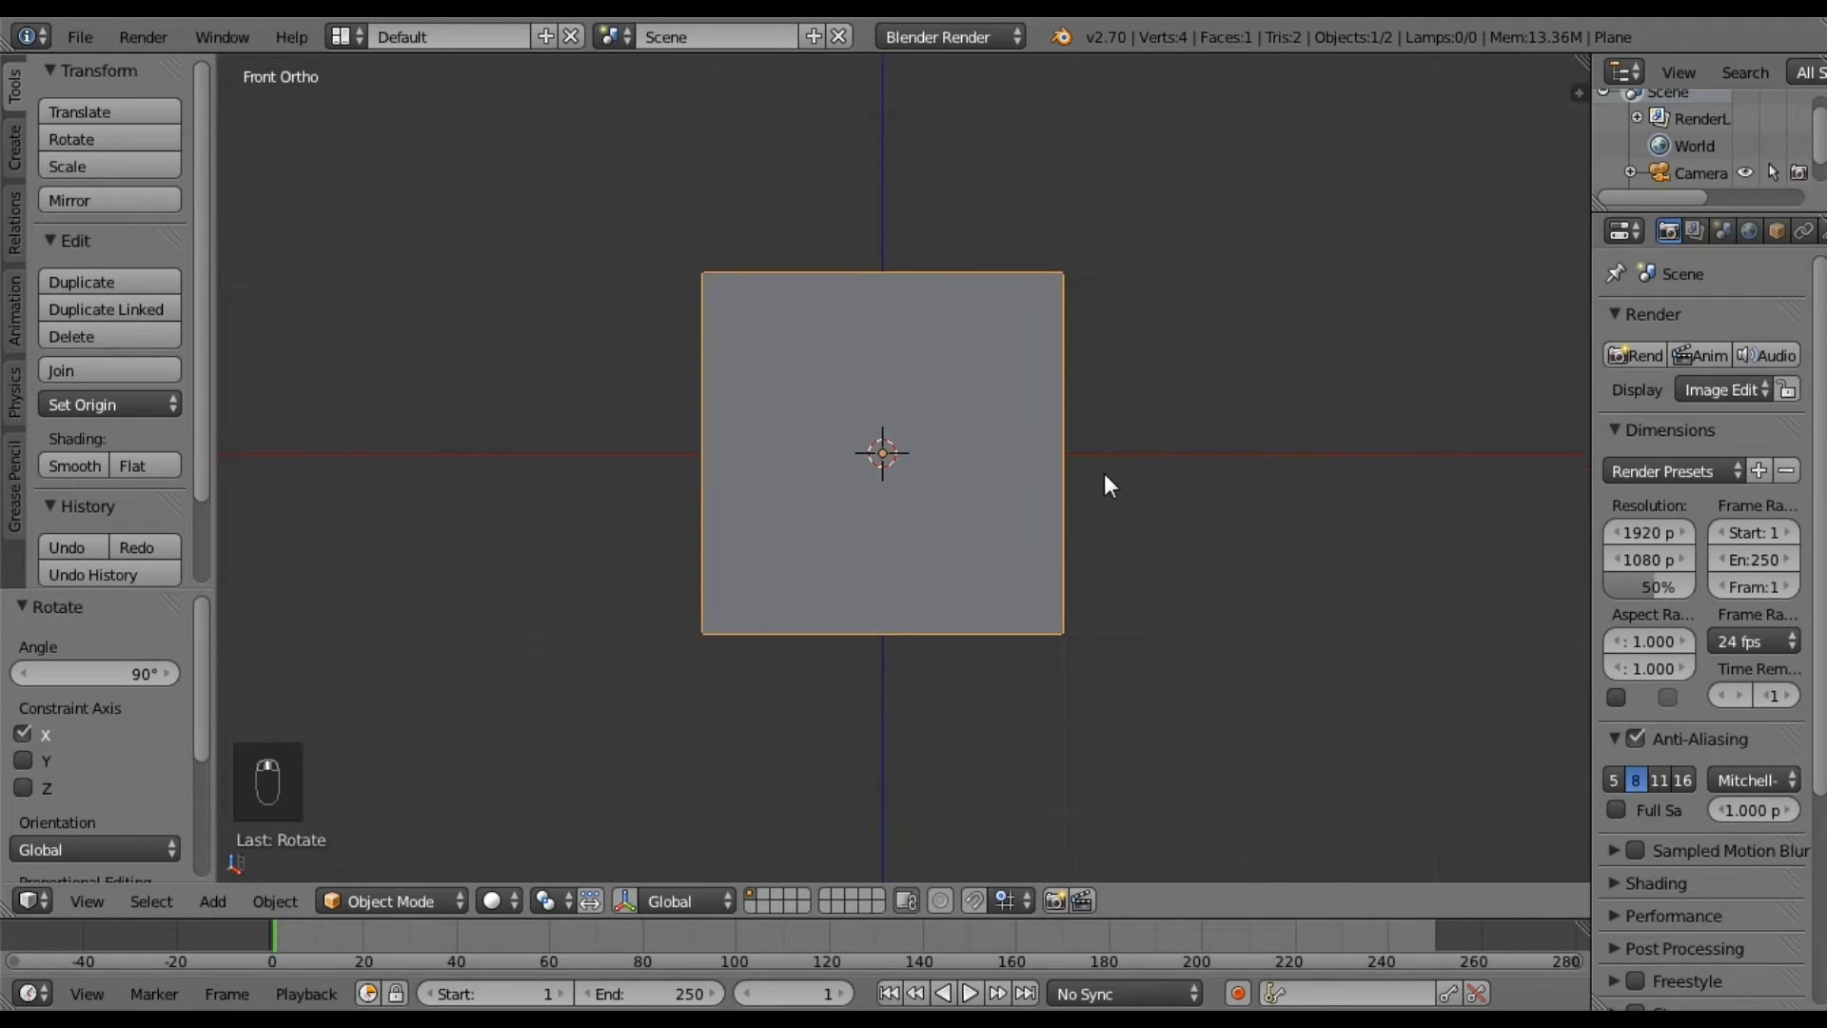
{"action": "scroll", "coordinate": [1107, 476], "scroll_direction": "up", "scroll_amount": 1}
{"action": "middle_click_drag", "start_coordinate": [1190, 528], "coordinate": [1176, 528], "text": "shift"}
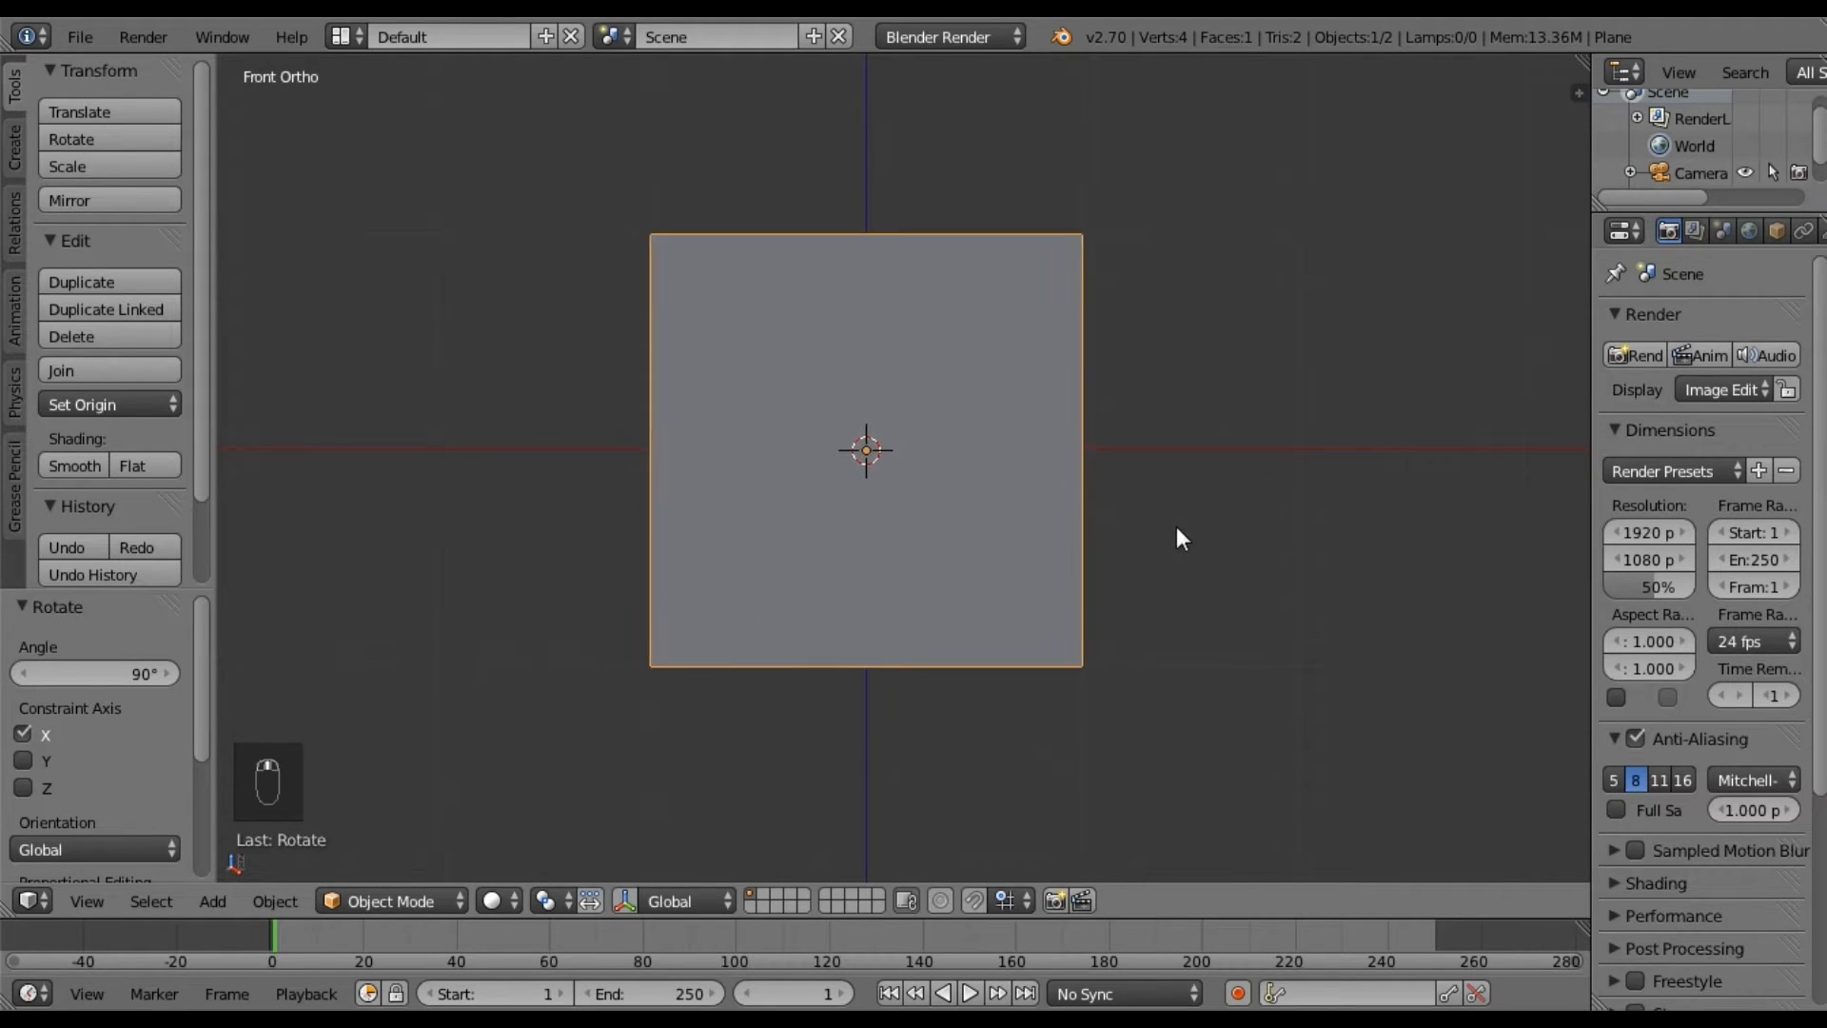
{"action": "key", "text": "s"}
{"action": "key", "text": "x"}
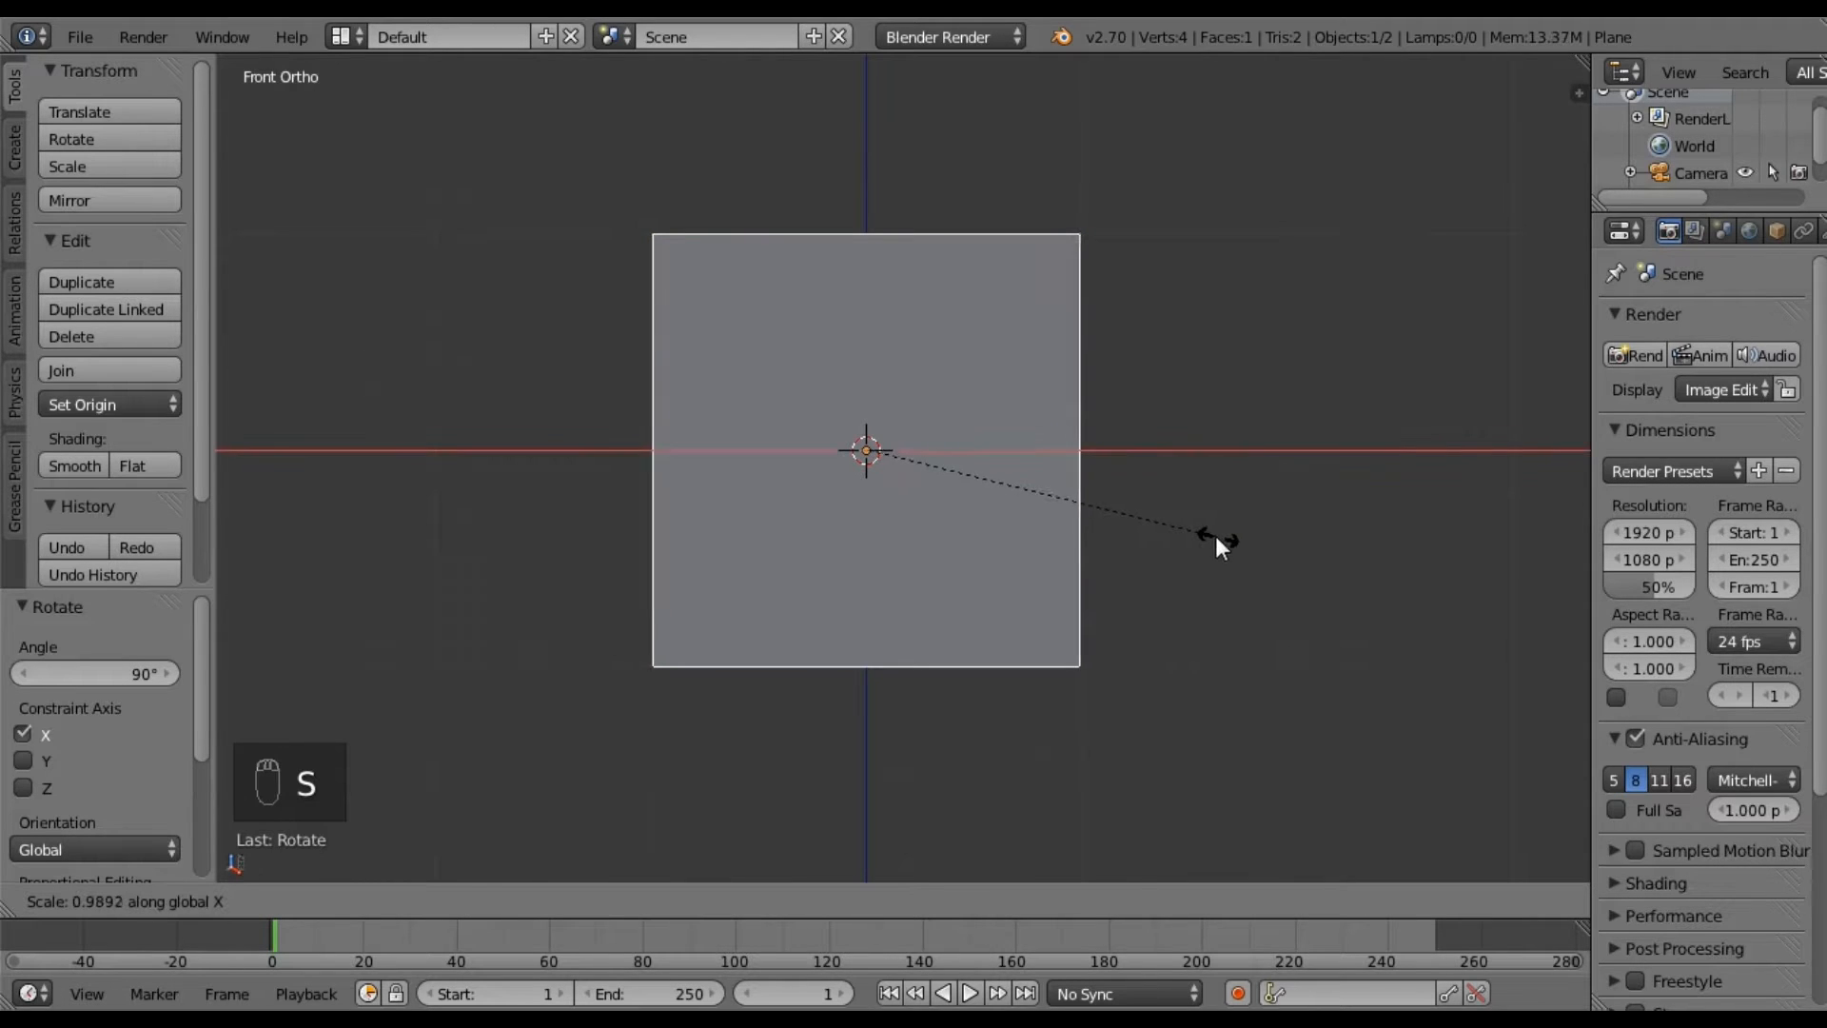
{"action": "left_click", "coordinate": [1139, 518]}
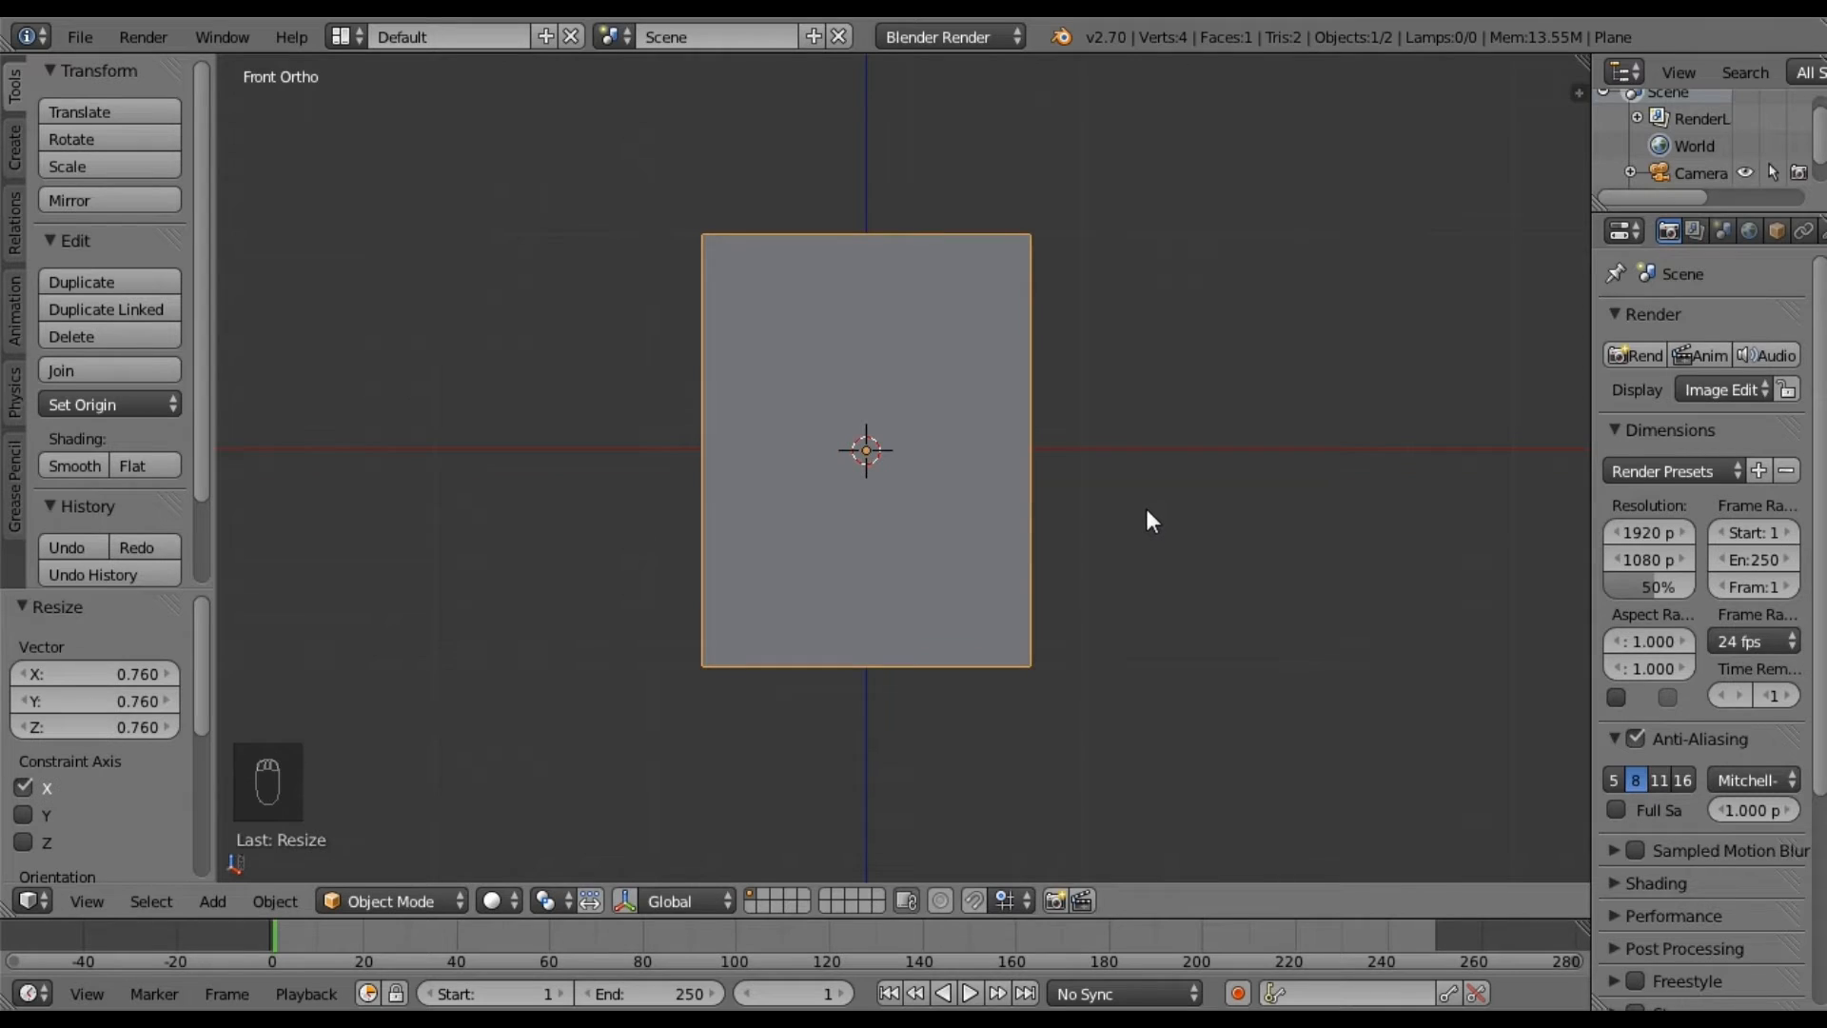
In Edit Mode, divide the plane into 16 vertical strips with 15 evenly spaced loop cuts, and clear the selection.
{"action": "scroll", "coordinate": [1152, 514], "scroll_direction": "up", "scroll_amount": 1}
{"action": "middle_click_drag", "start_coordinate": [1163, 519], "coordinate": [1128, 512], "text": "shift"}
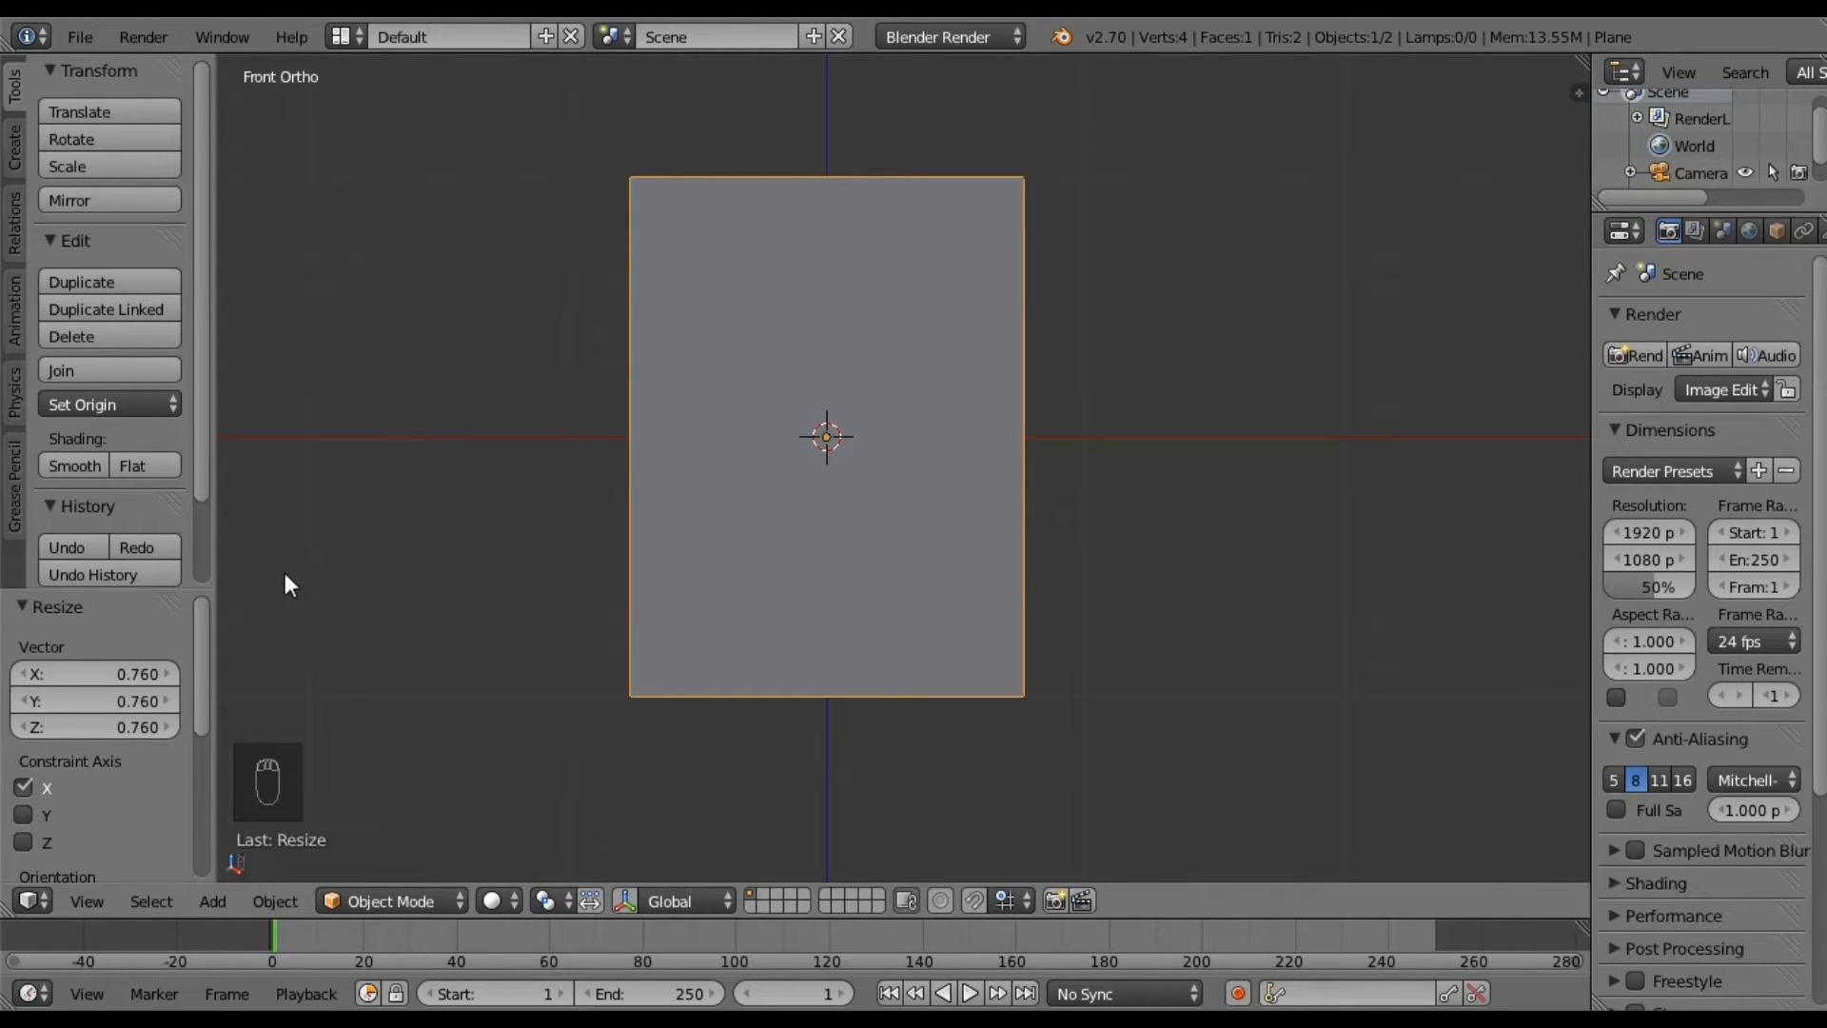
{"action": "scroll", "coordinate": [185, 491], "scroll_direction": "down", "scroll_amount": 3}
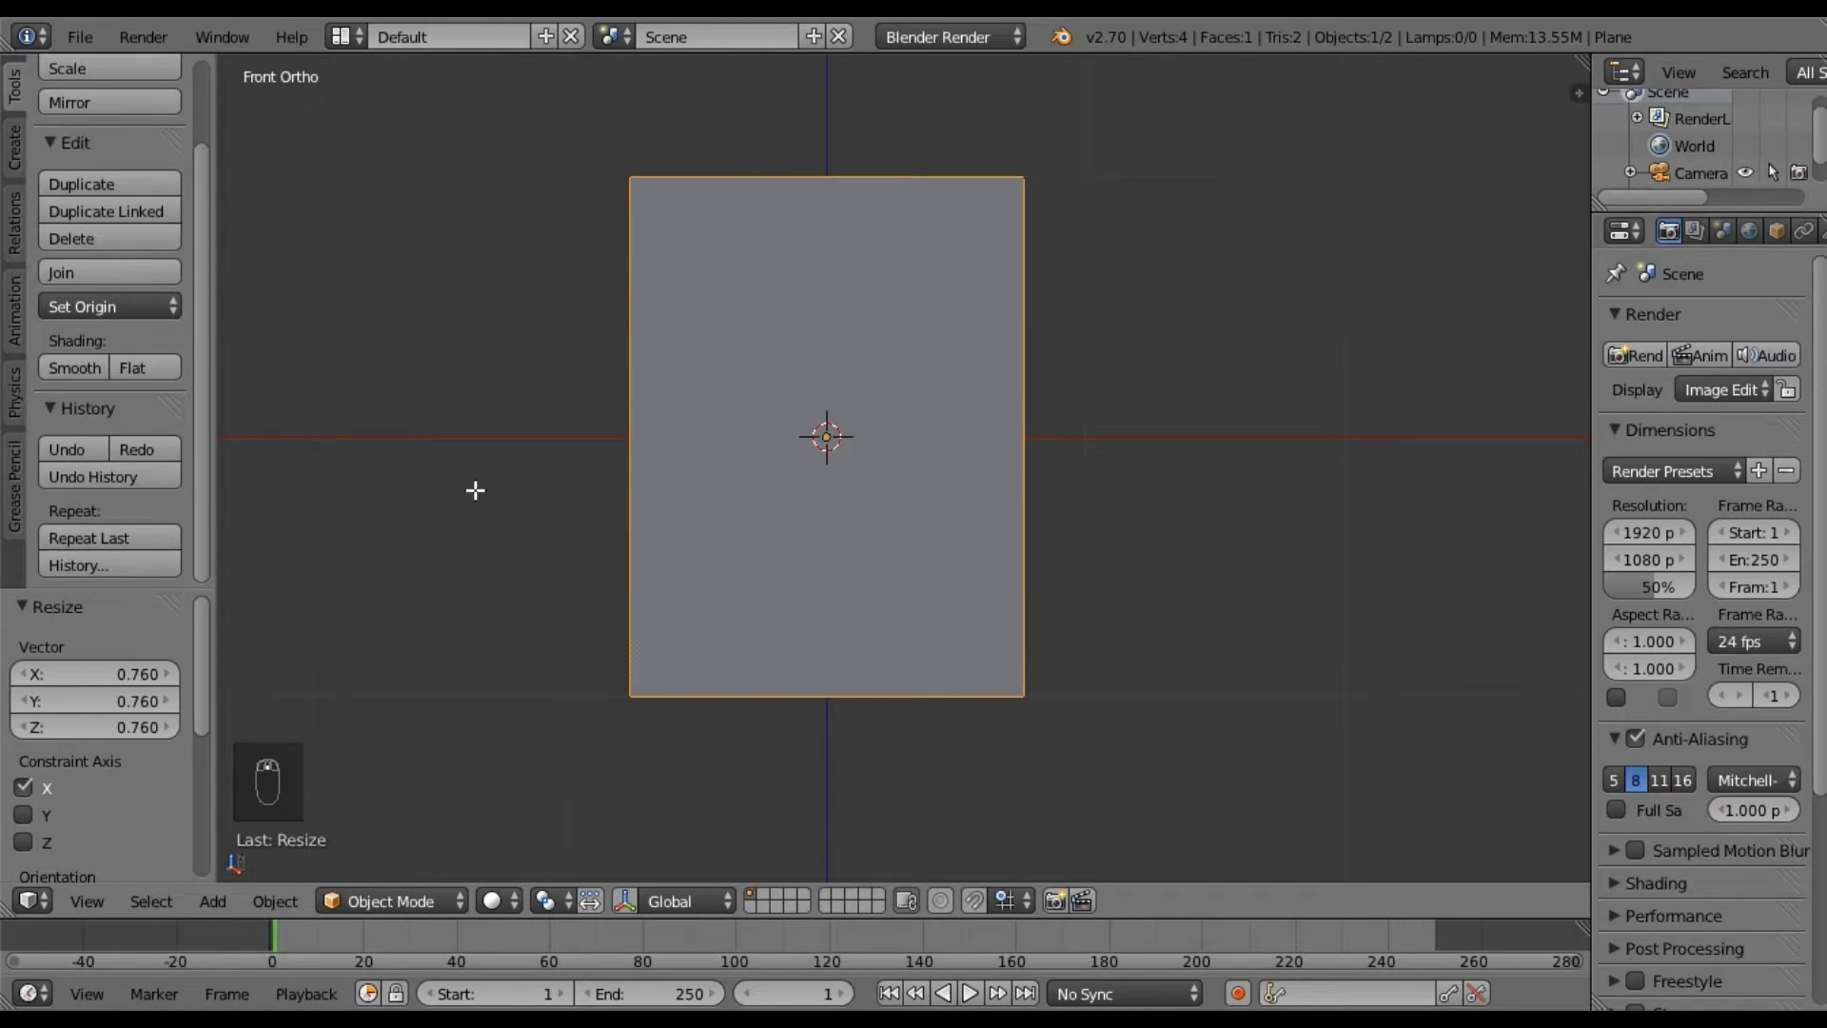
{"action": "key", "text": "Tab"}
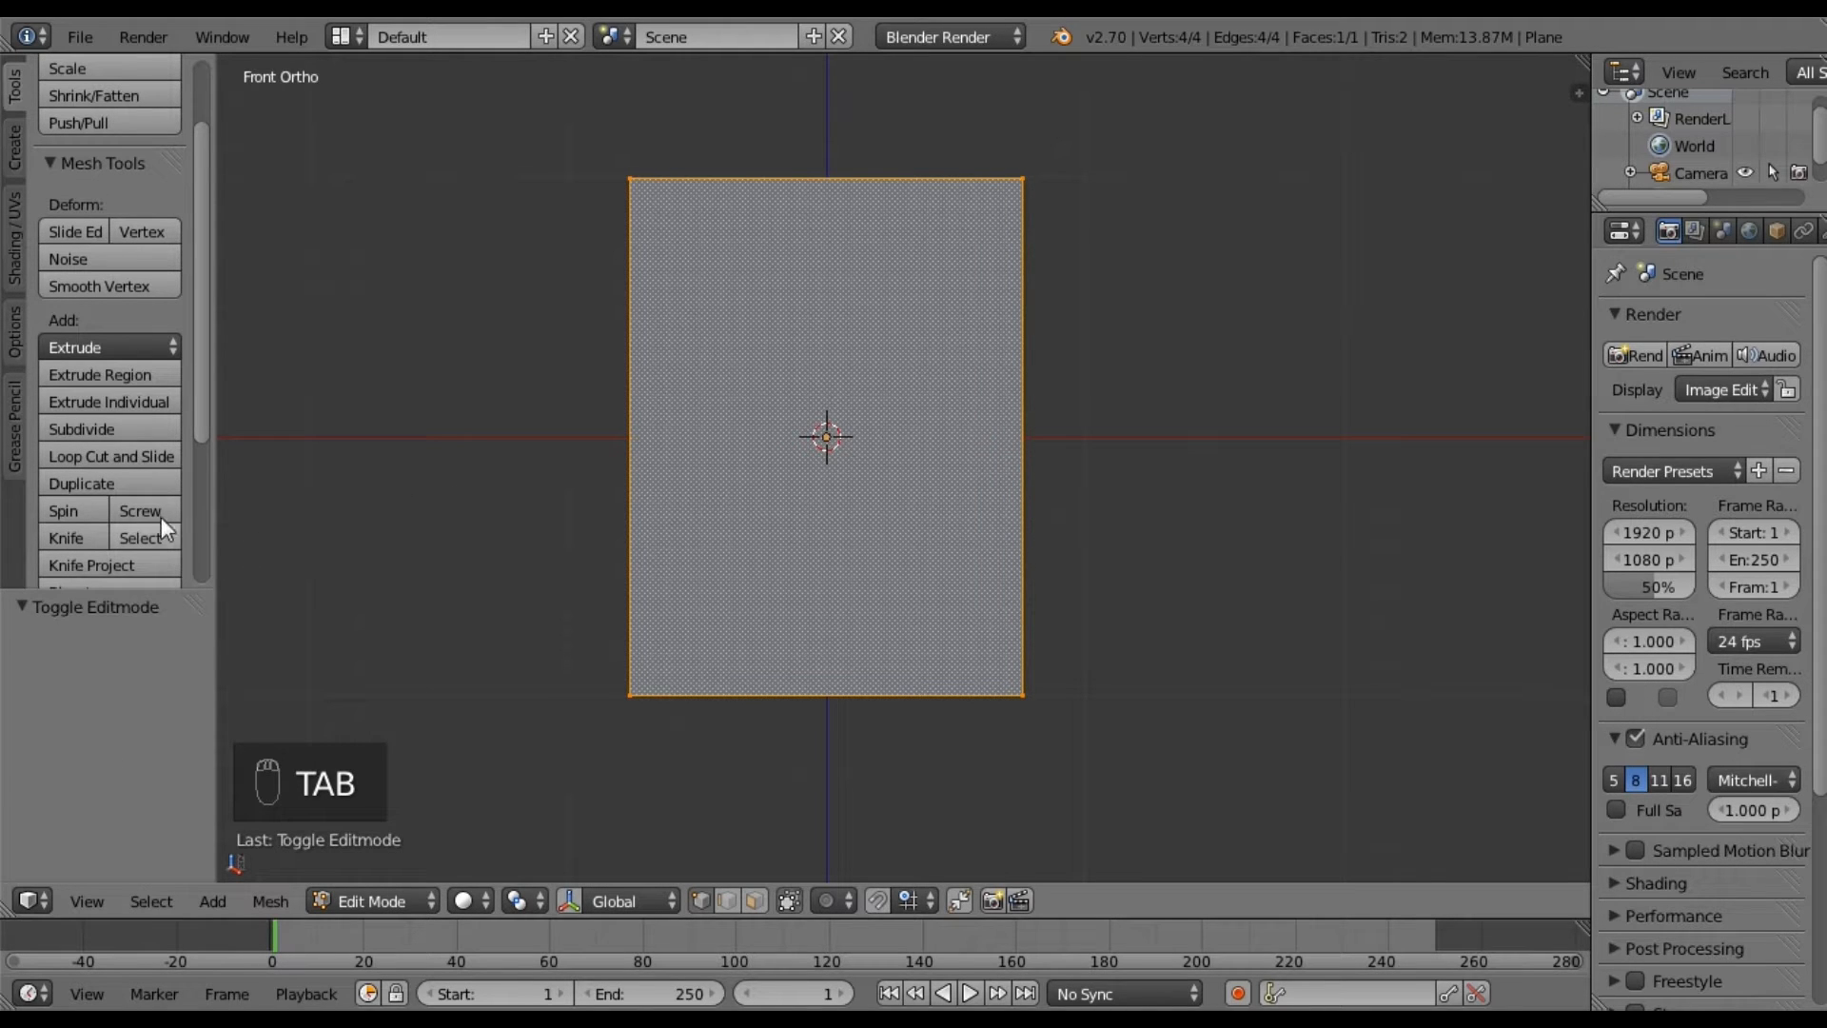
{"action": "left_click", "coordinate": [167, 461]}
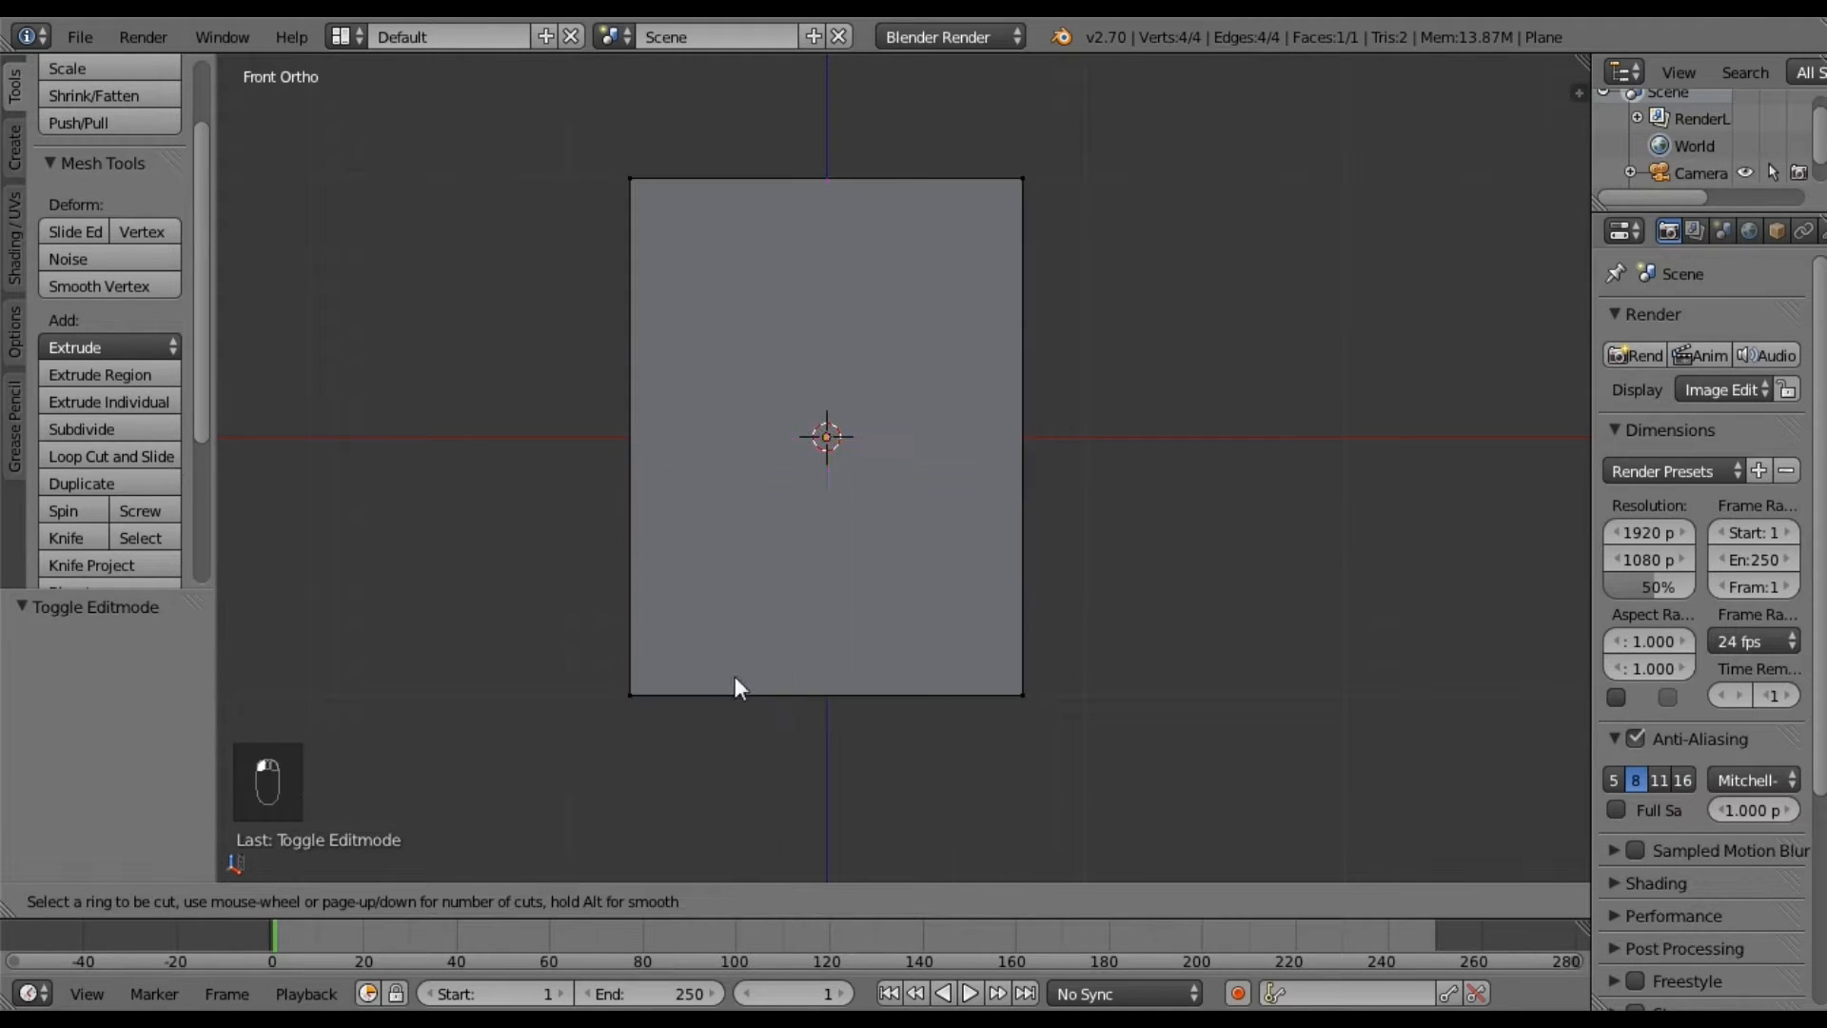
{"action": "scroll", "coordinate": [830, 691], "scroll_direction": "up", "scroll_amount": 14}
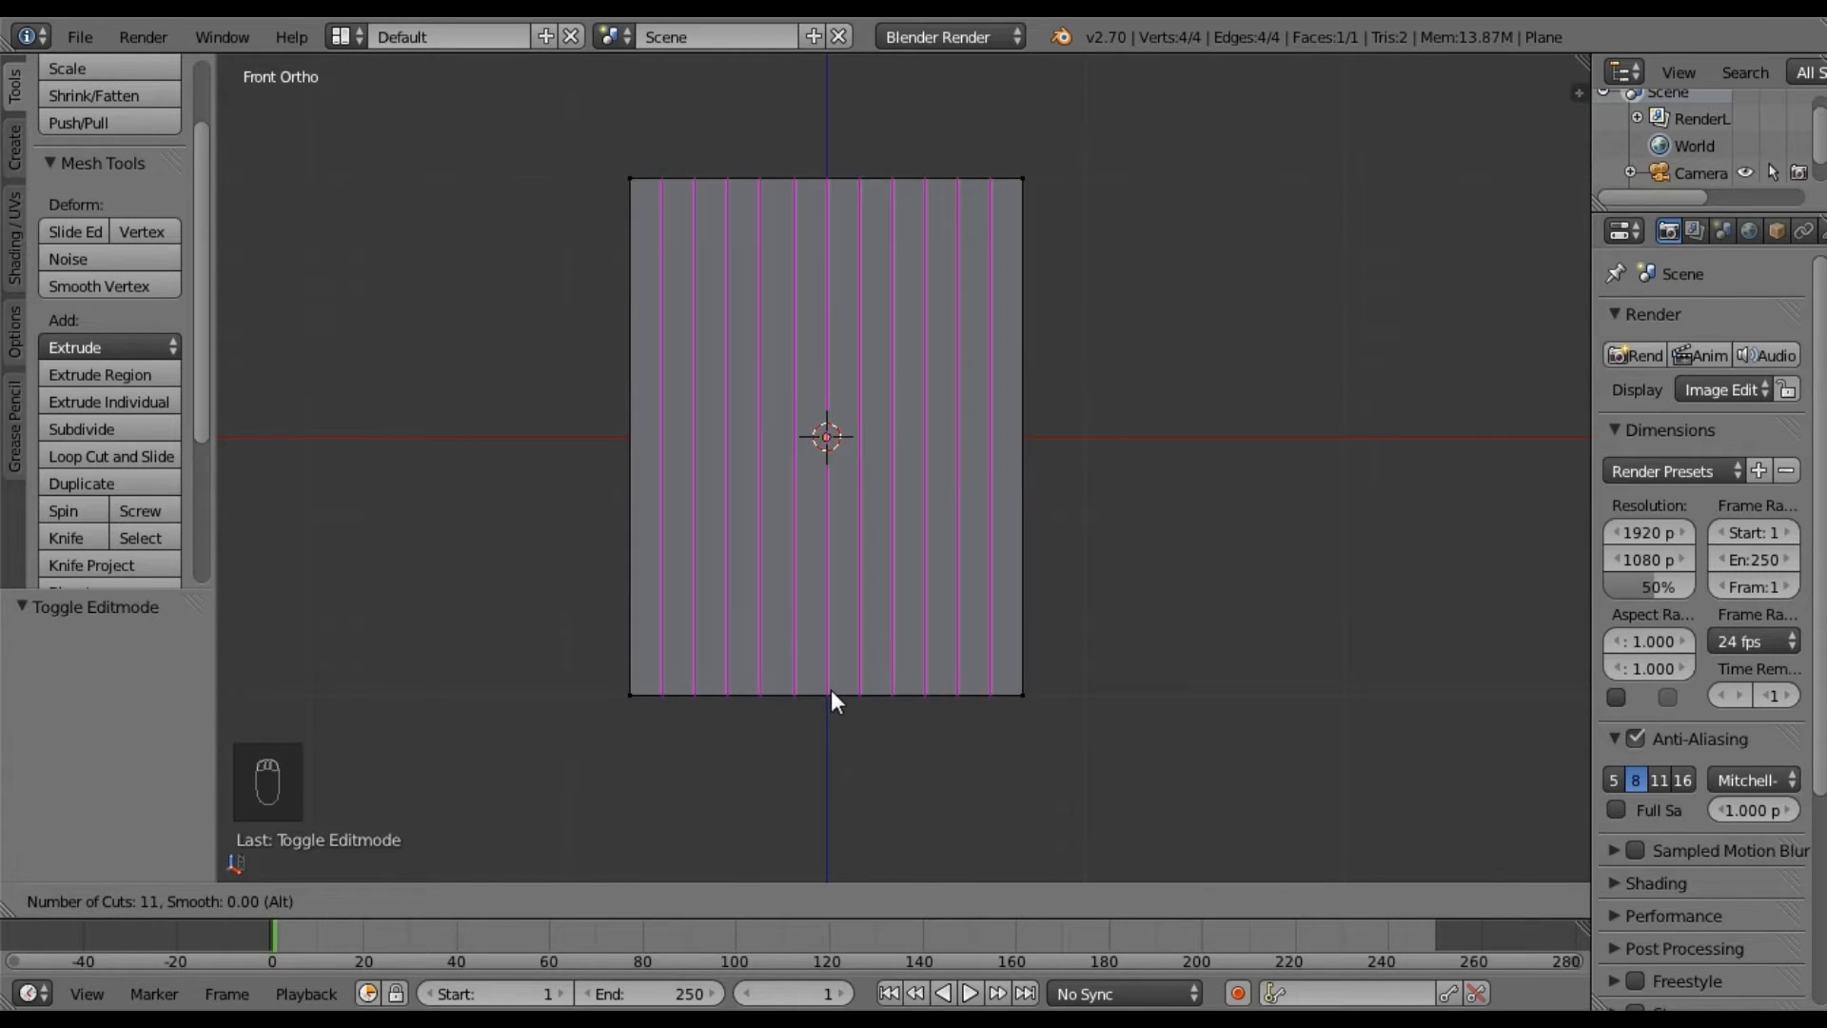
{"action": "left_click", "coordinate": [831, 689]}
{"action": "key", "text": "a"}
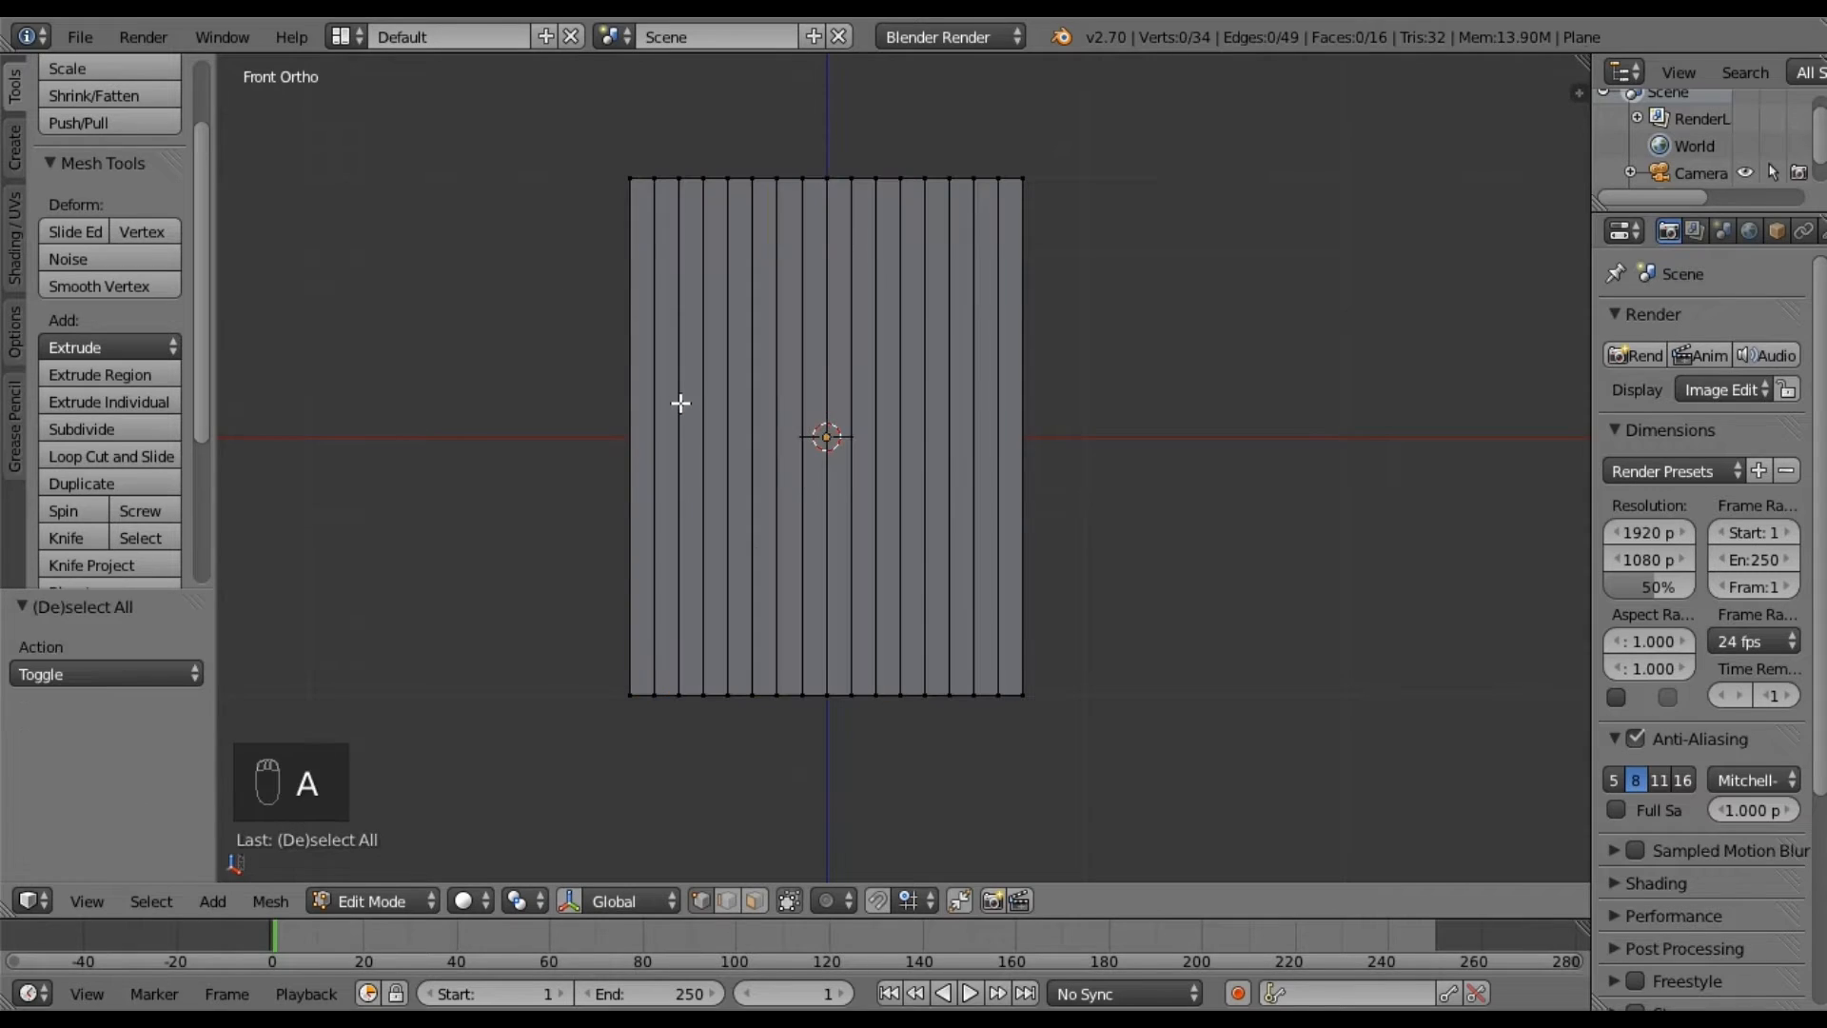
In edge select mode, select the two leftmost interior vertical edges and scale them together by 0.35 along X.
{"action": "left_click", "coordinate": [726, 900]}
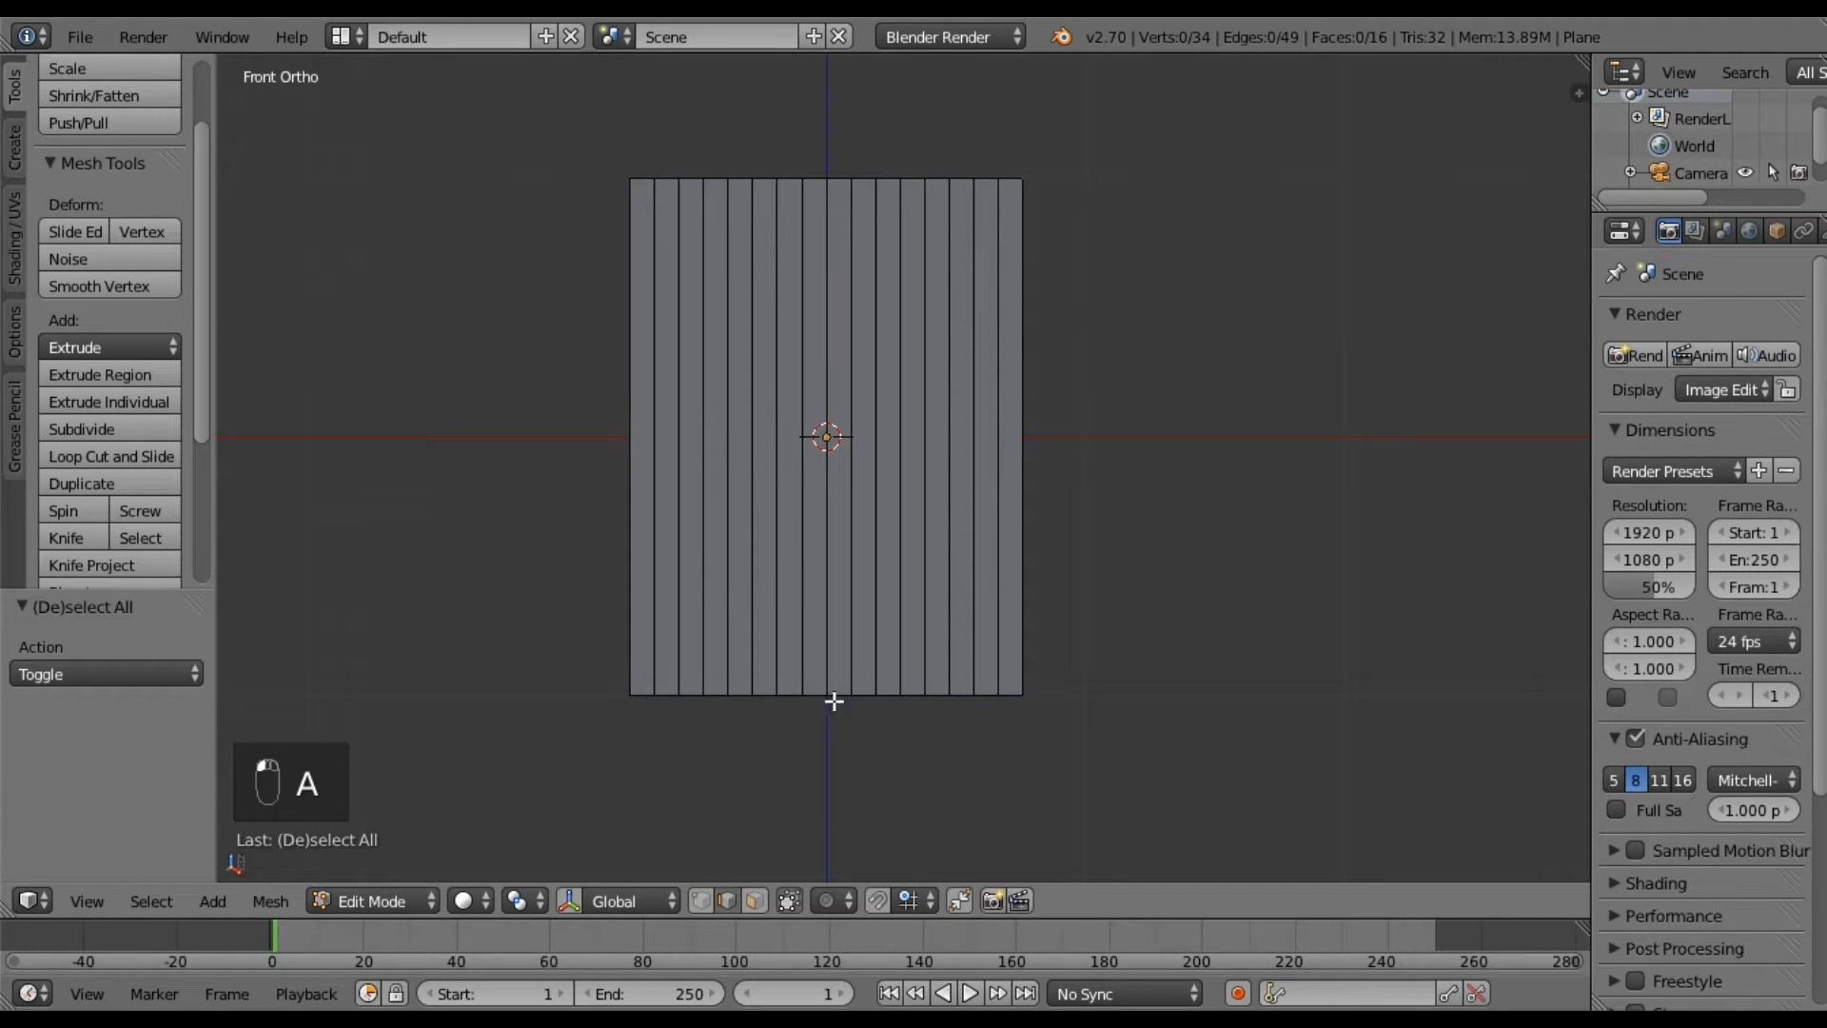
{"action": "right_click", "coordinate": [655, 453]}
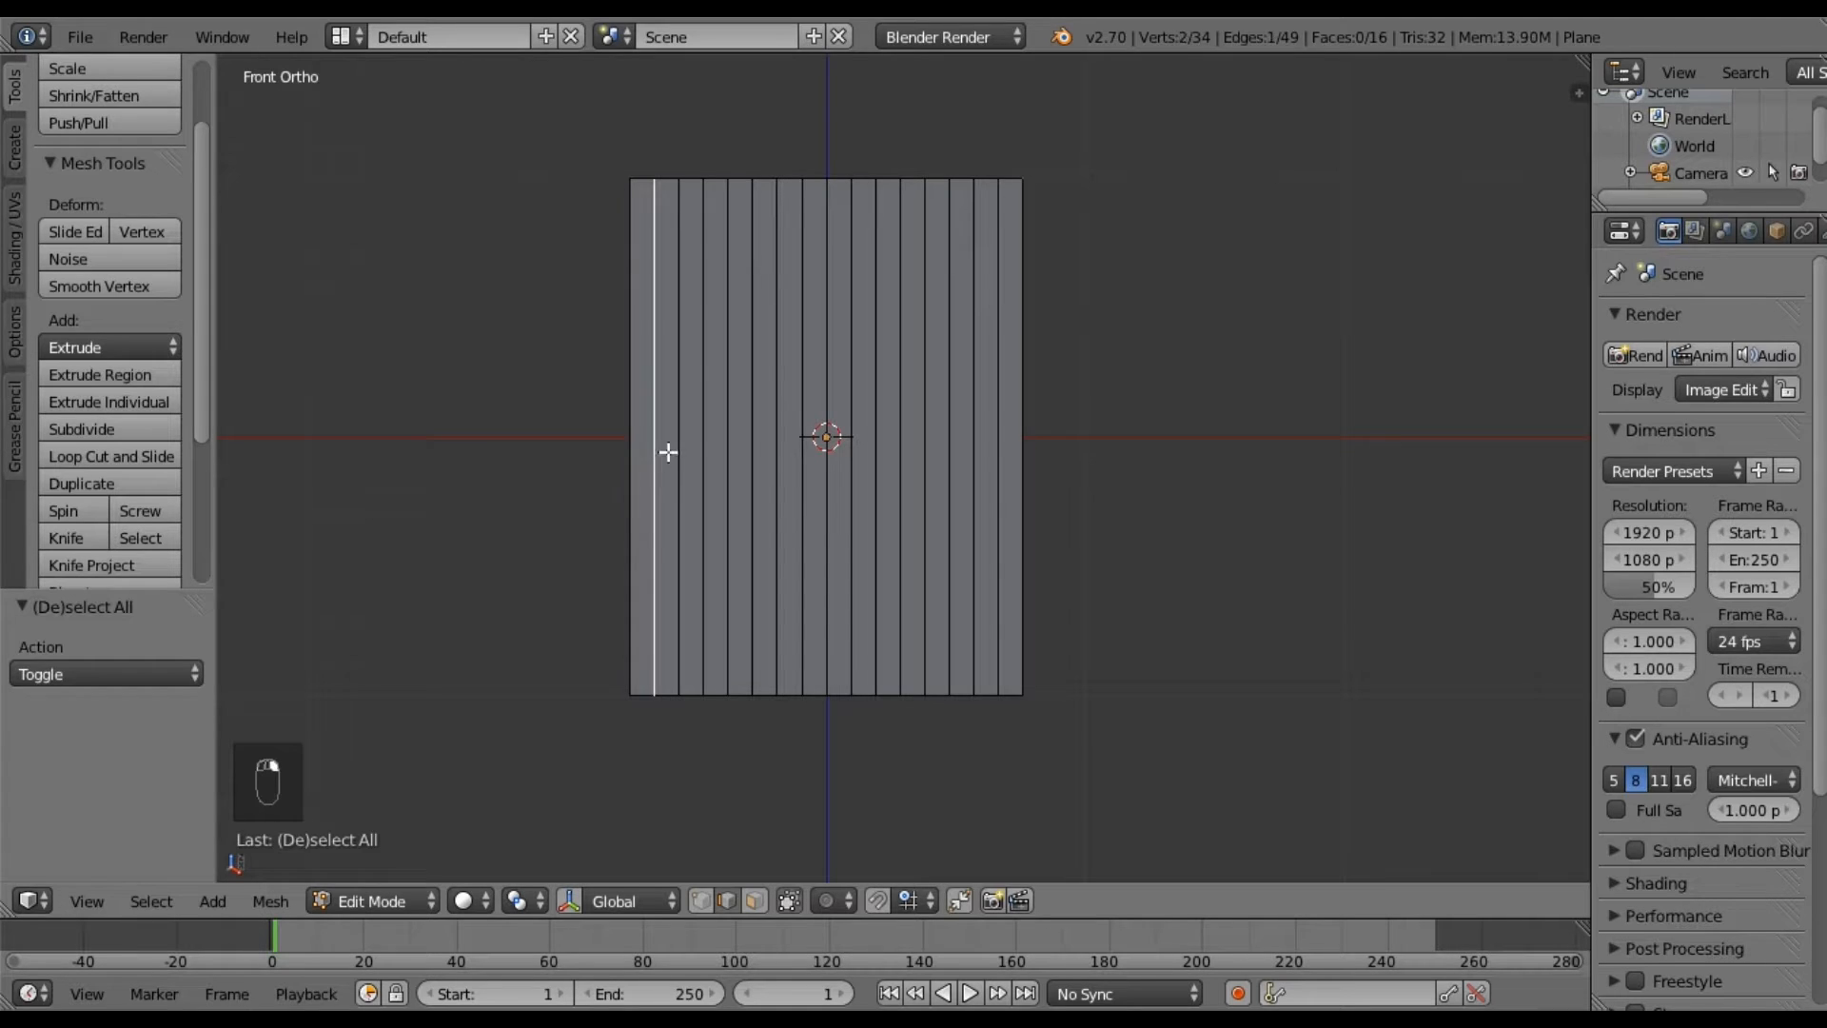
{"action": "right_click", "coordinate": [677, 451], "text": "shift"}
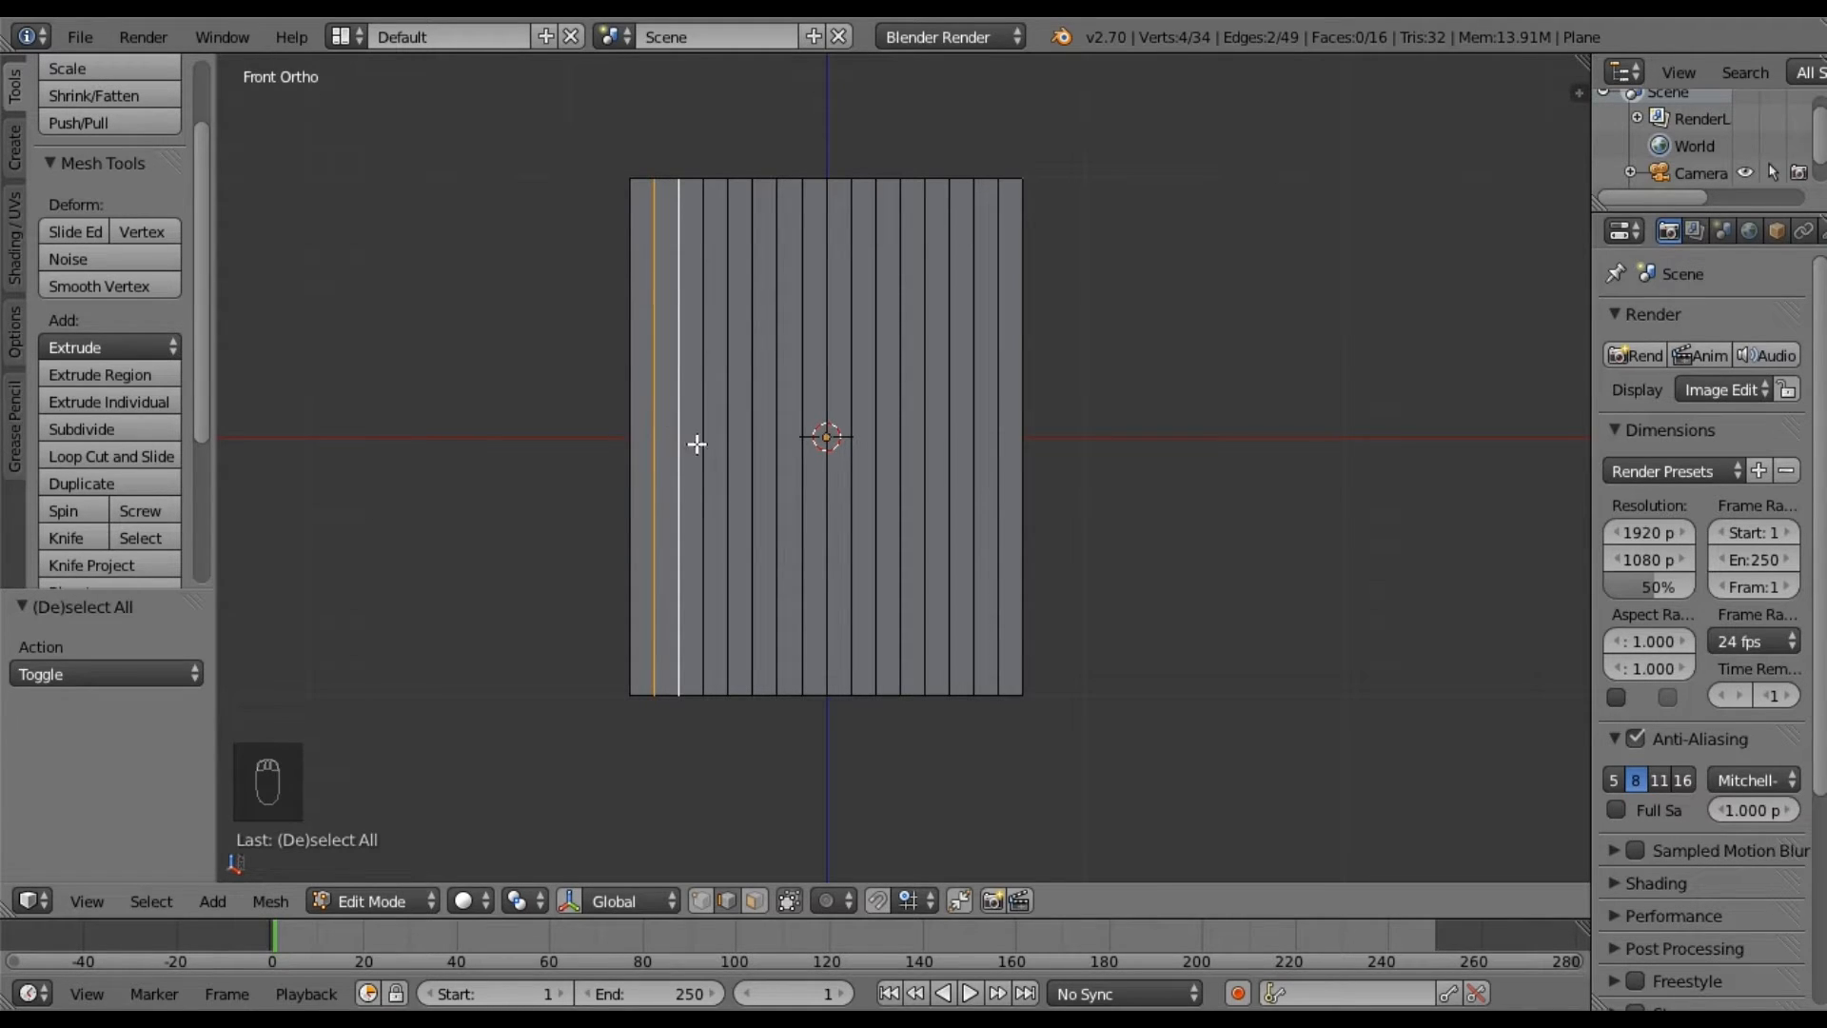
{"action": "key", "text": "s"}
{"action": "key", "text": "x"}
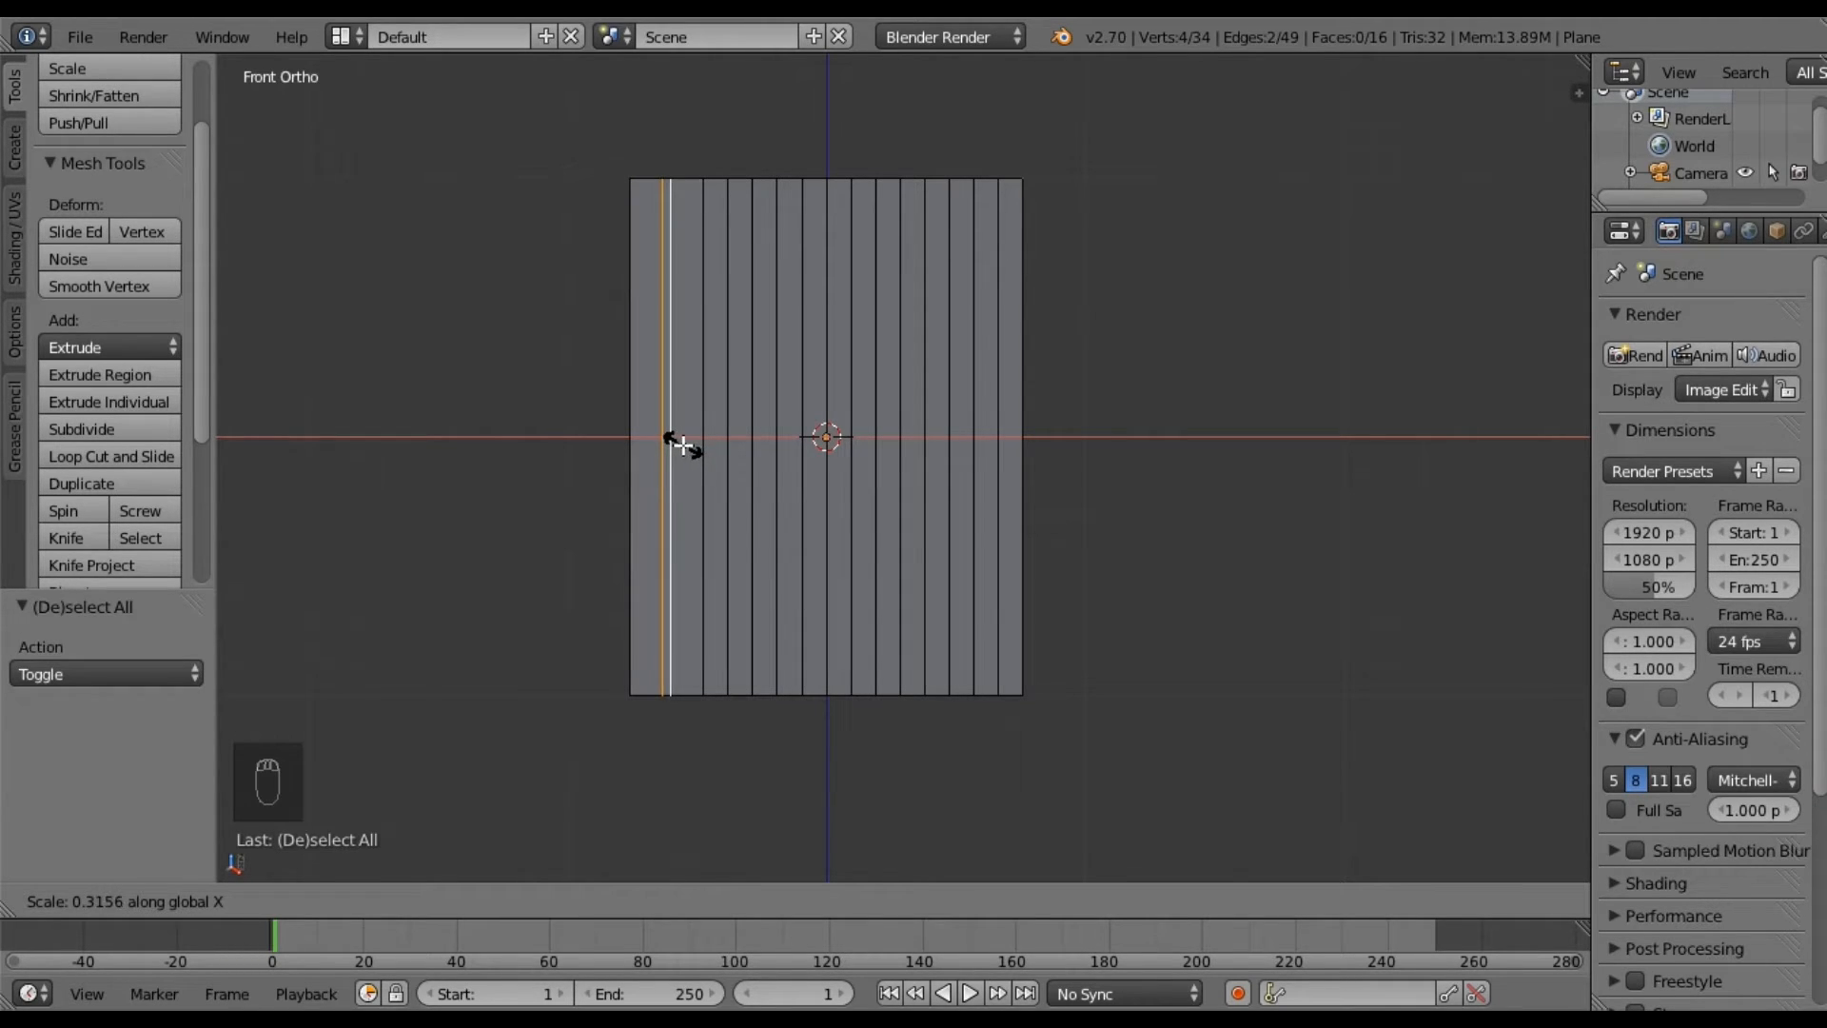
{"action": "type", "text": ".35"}
{"action": "key", "text": "Return"}
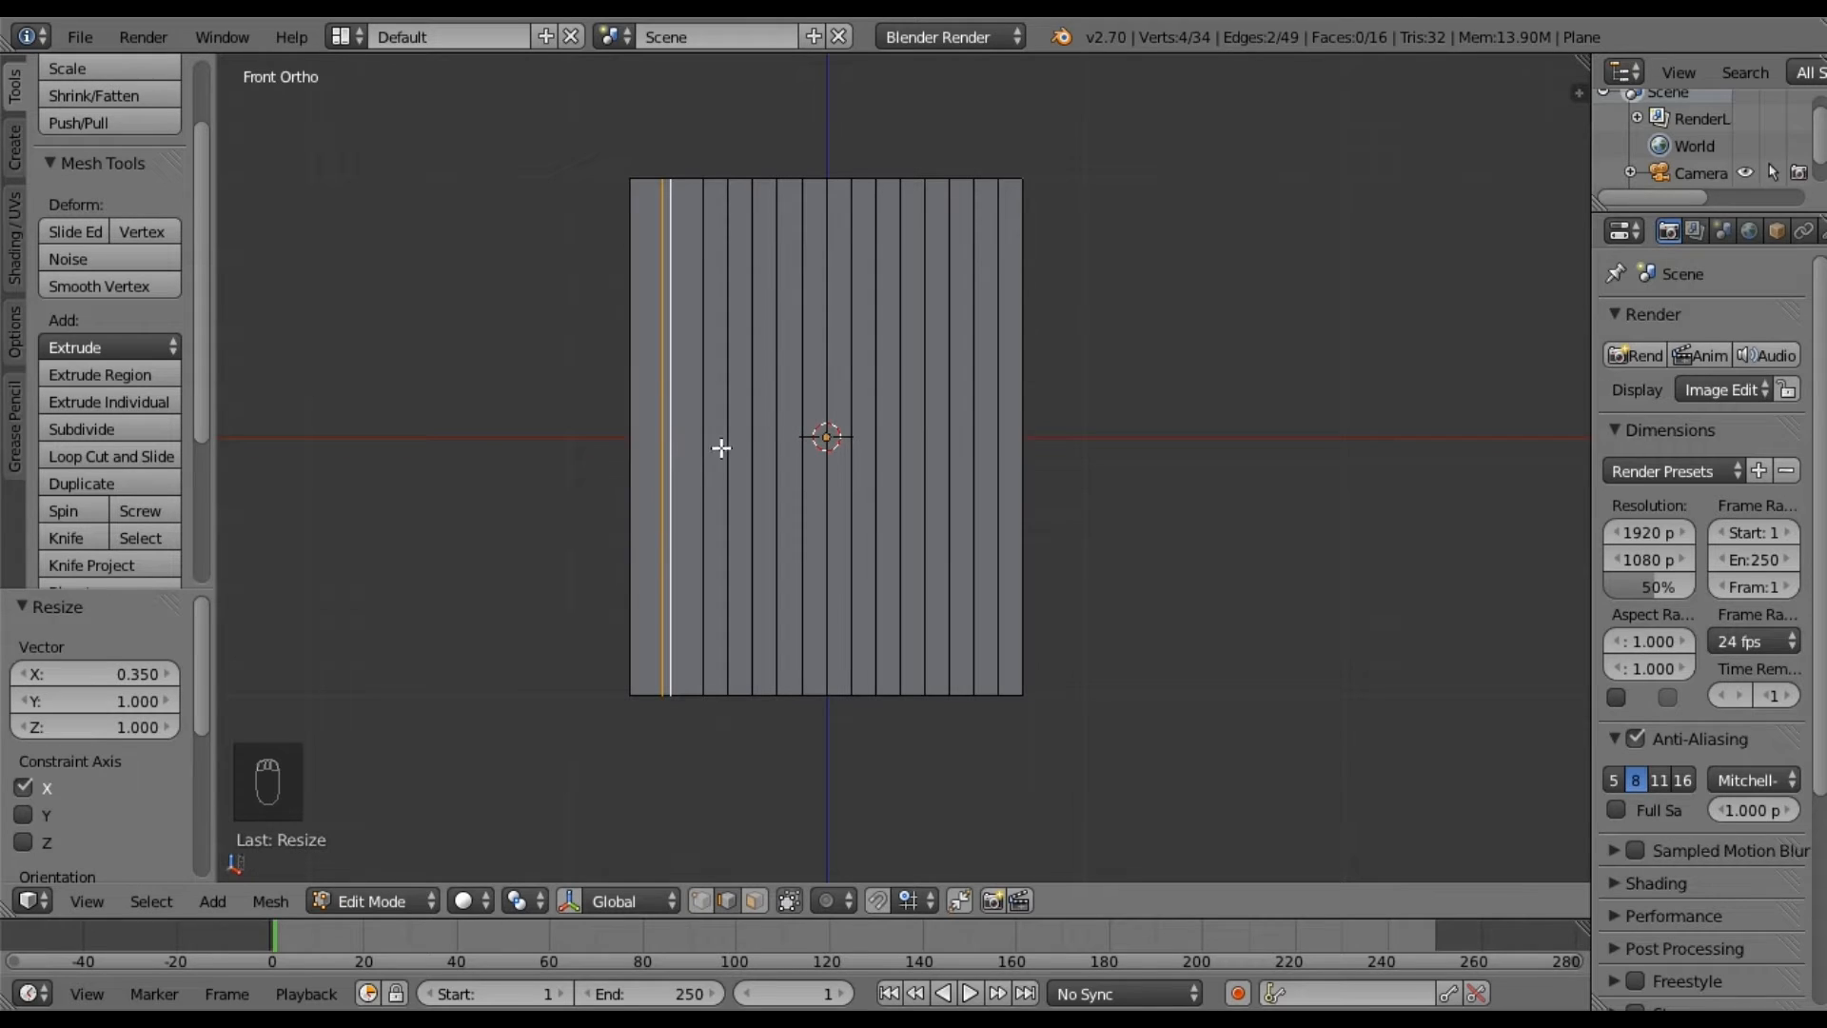
Select the third and fourth interior vertical edges from the left and scale them together by 0.35 along X.
{"action": "right_click", "coordinate": [703, 452]}
{"action": "right_click", "coordinate": [728, 452], "text": "shift"}
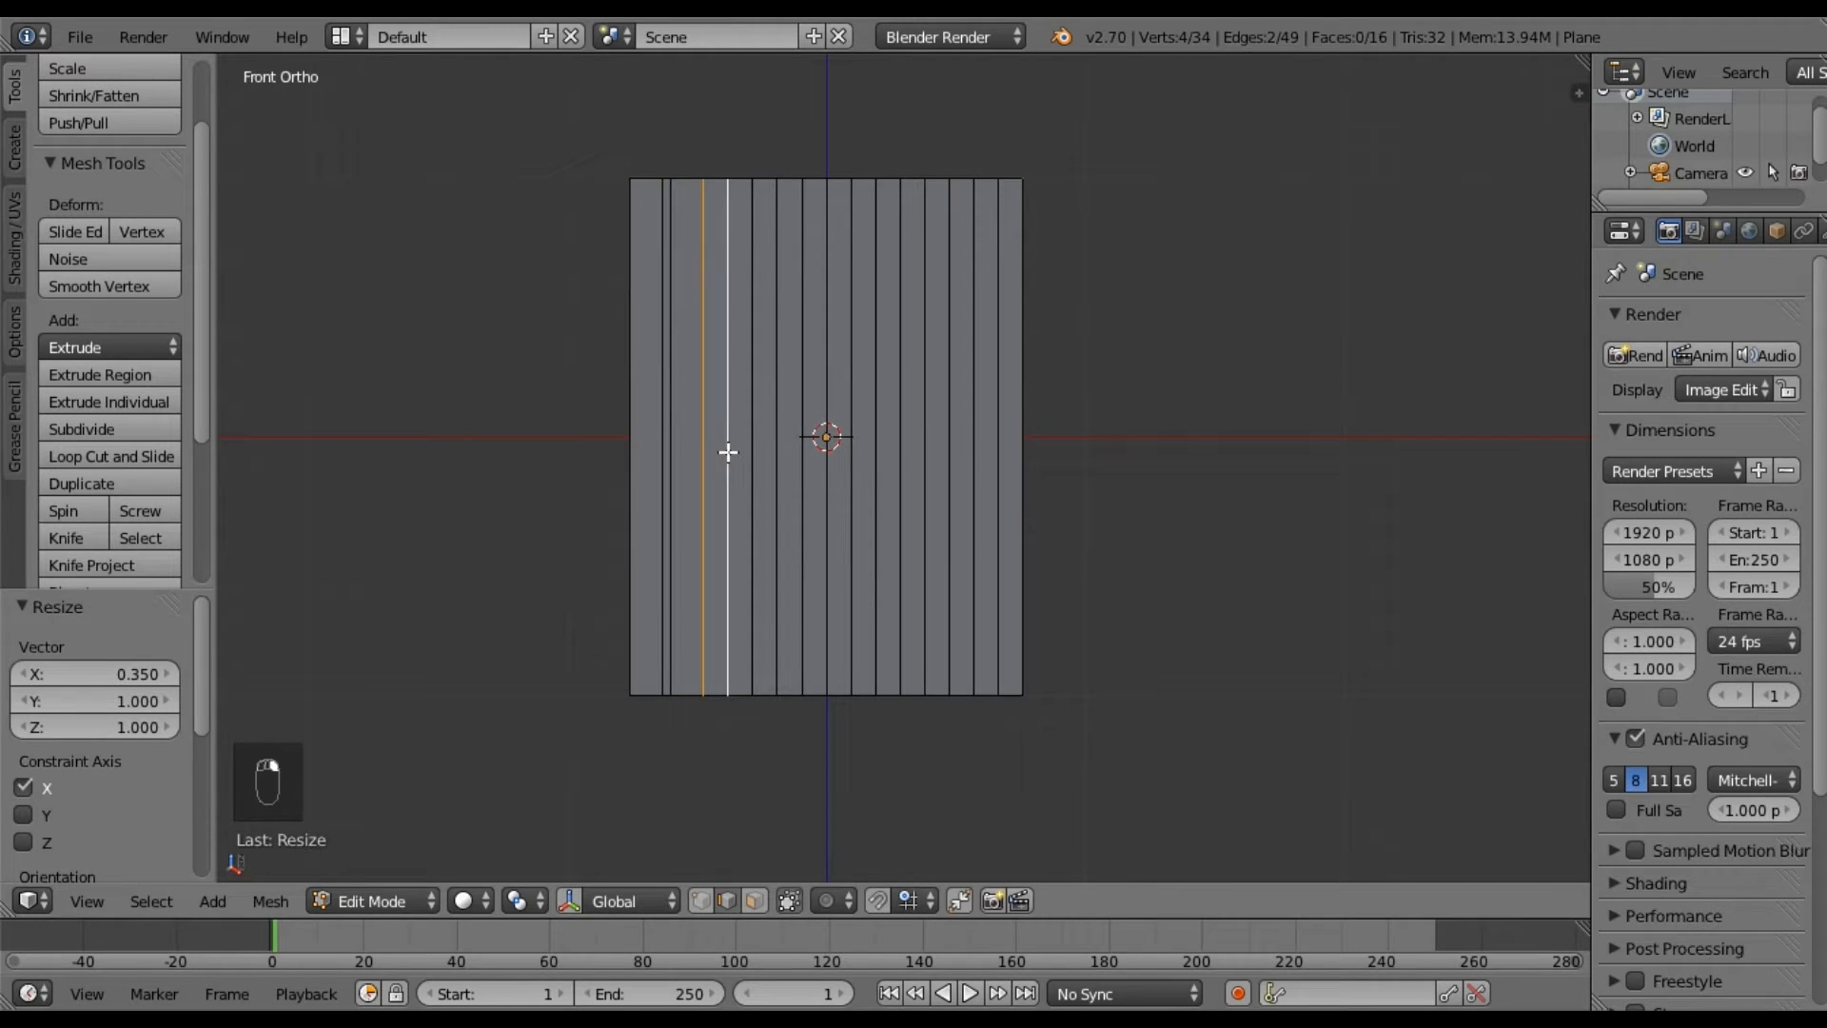
{"action": "type", "text": "sx"}
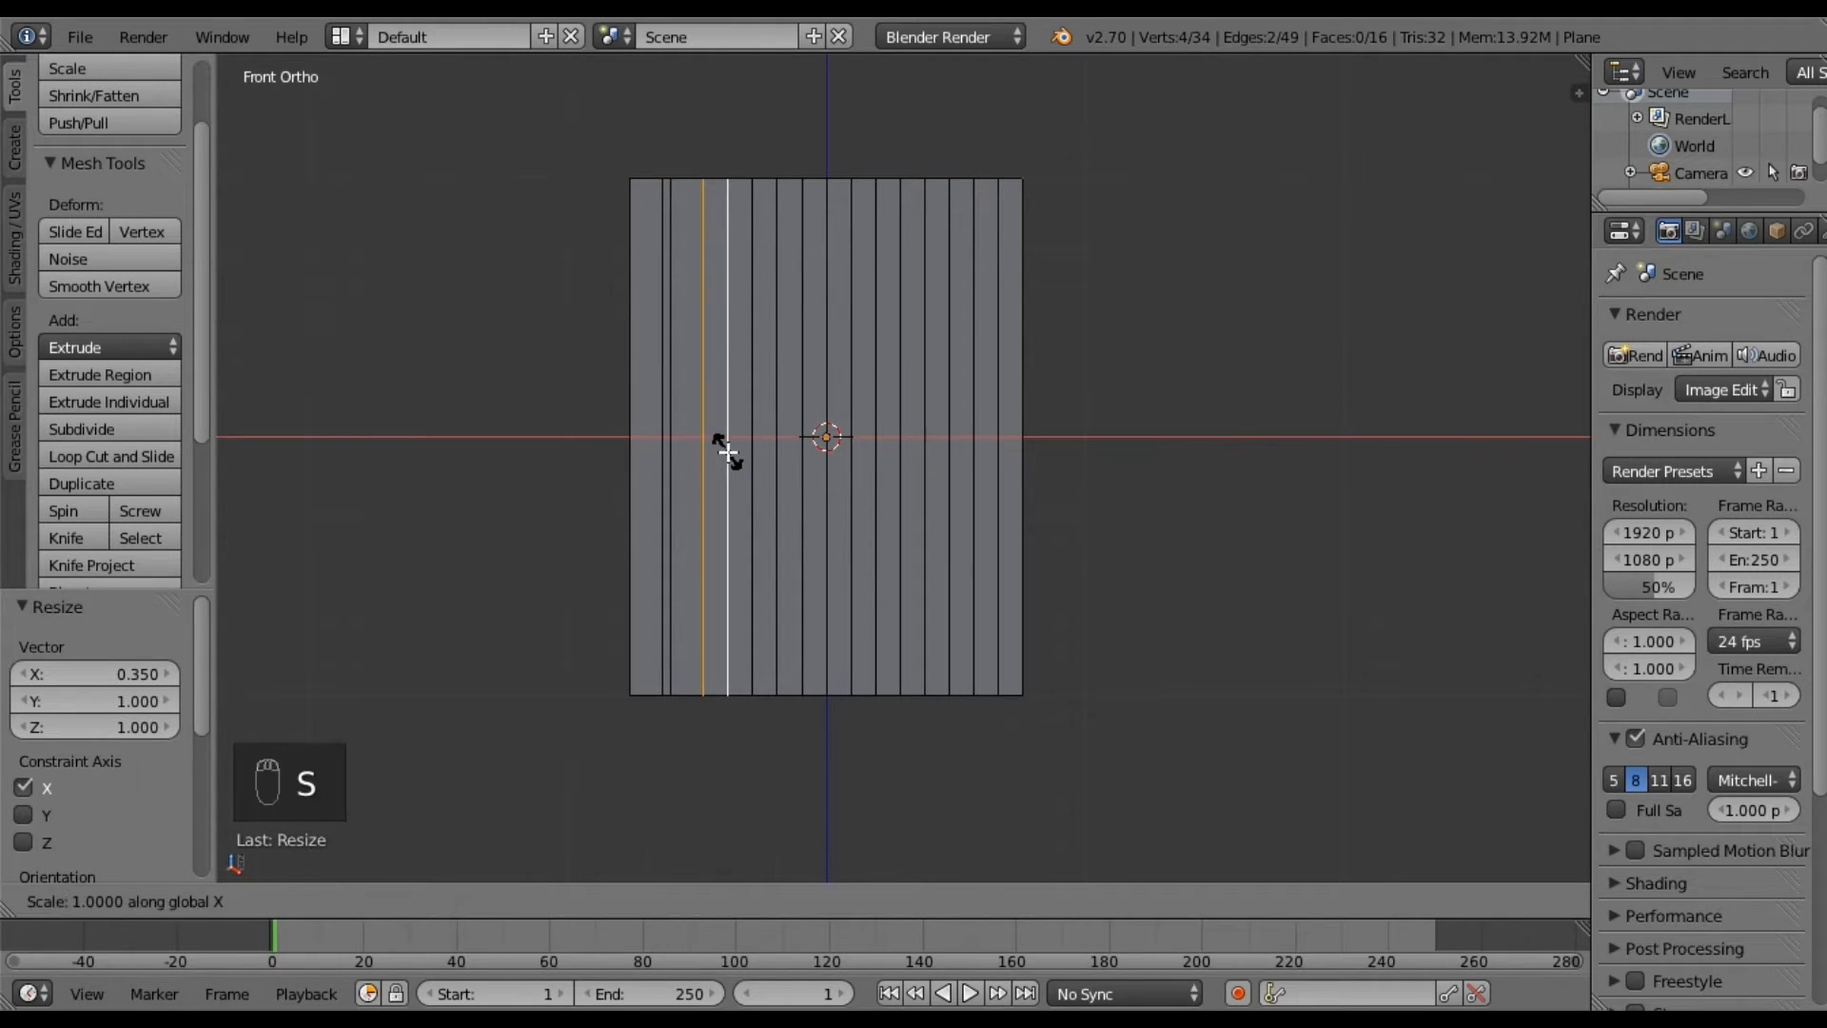
{"action": "type", "text": ".35"}
{"action": "key", "text": "Return"}
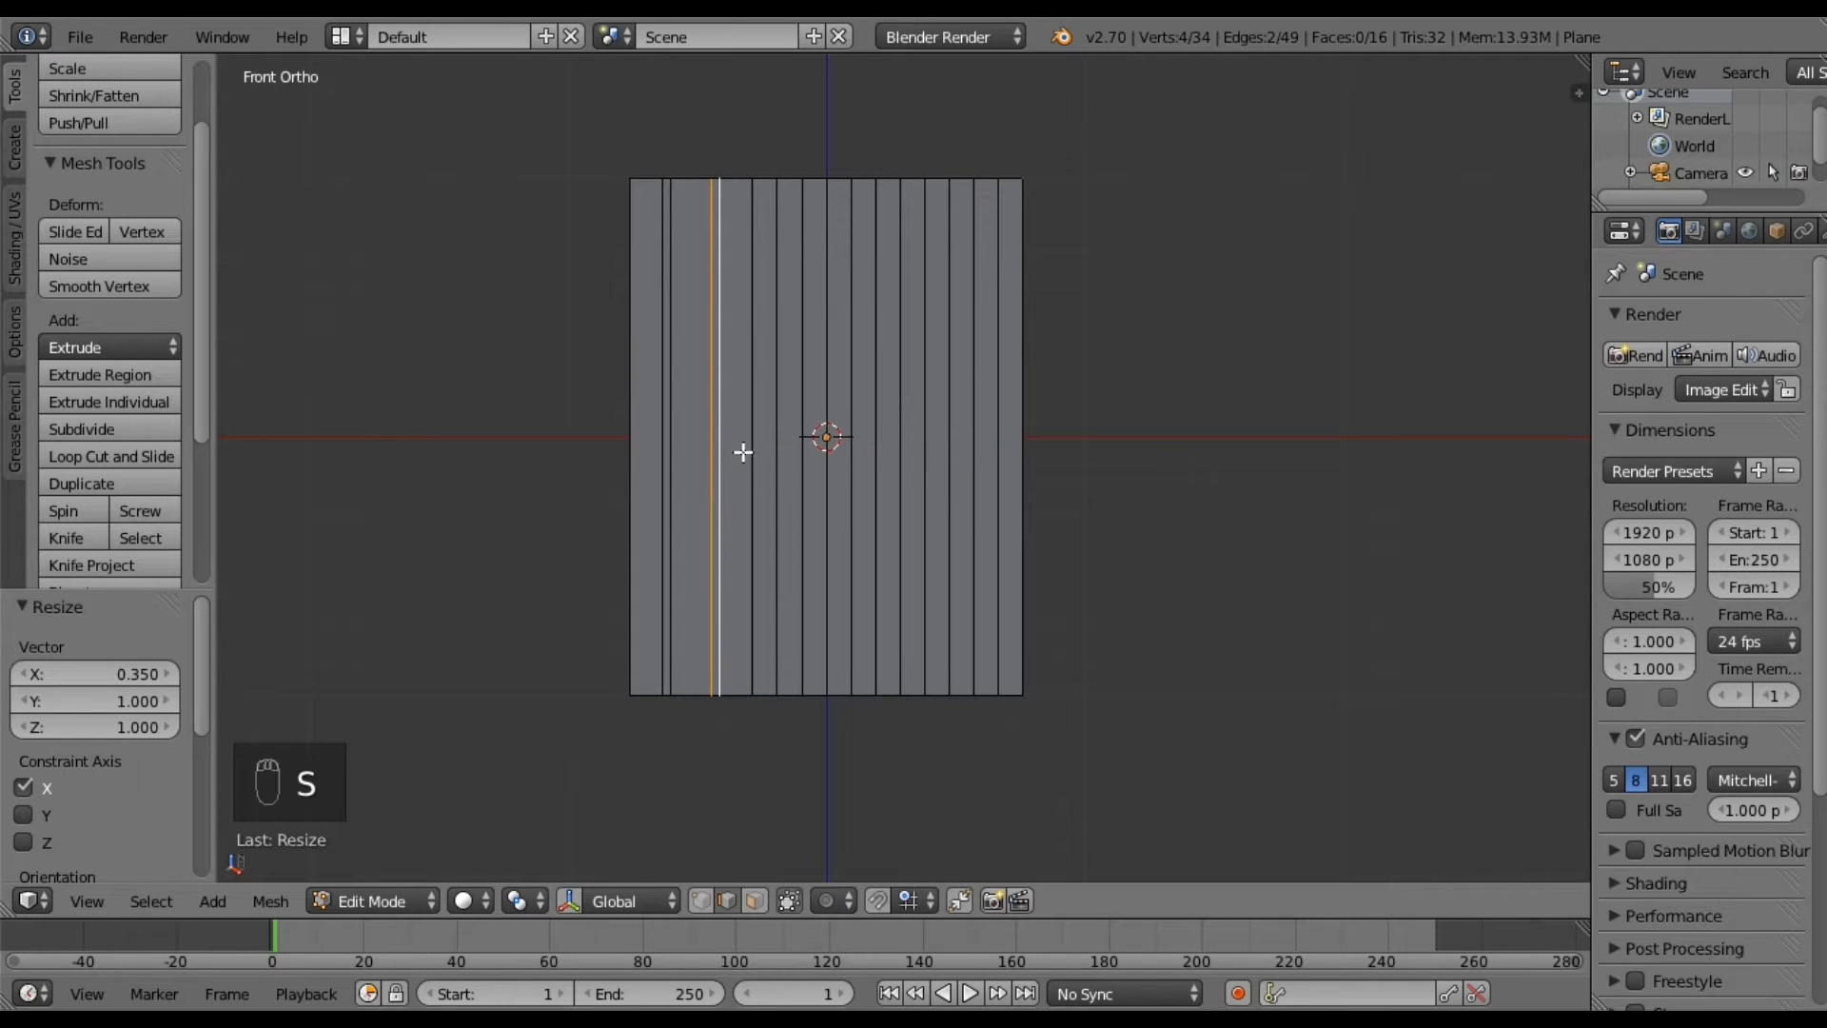
Select the fifth and sixth interior vertical edges from the left and scale them together by 0.35 along X.
{"action": "right_click", "coordinate": [751, 453]}
{"action": "right_click", "coordinate": [777, 458], "text": "shift"}
{"action": "key", "text": "s"}
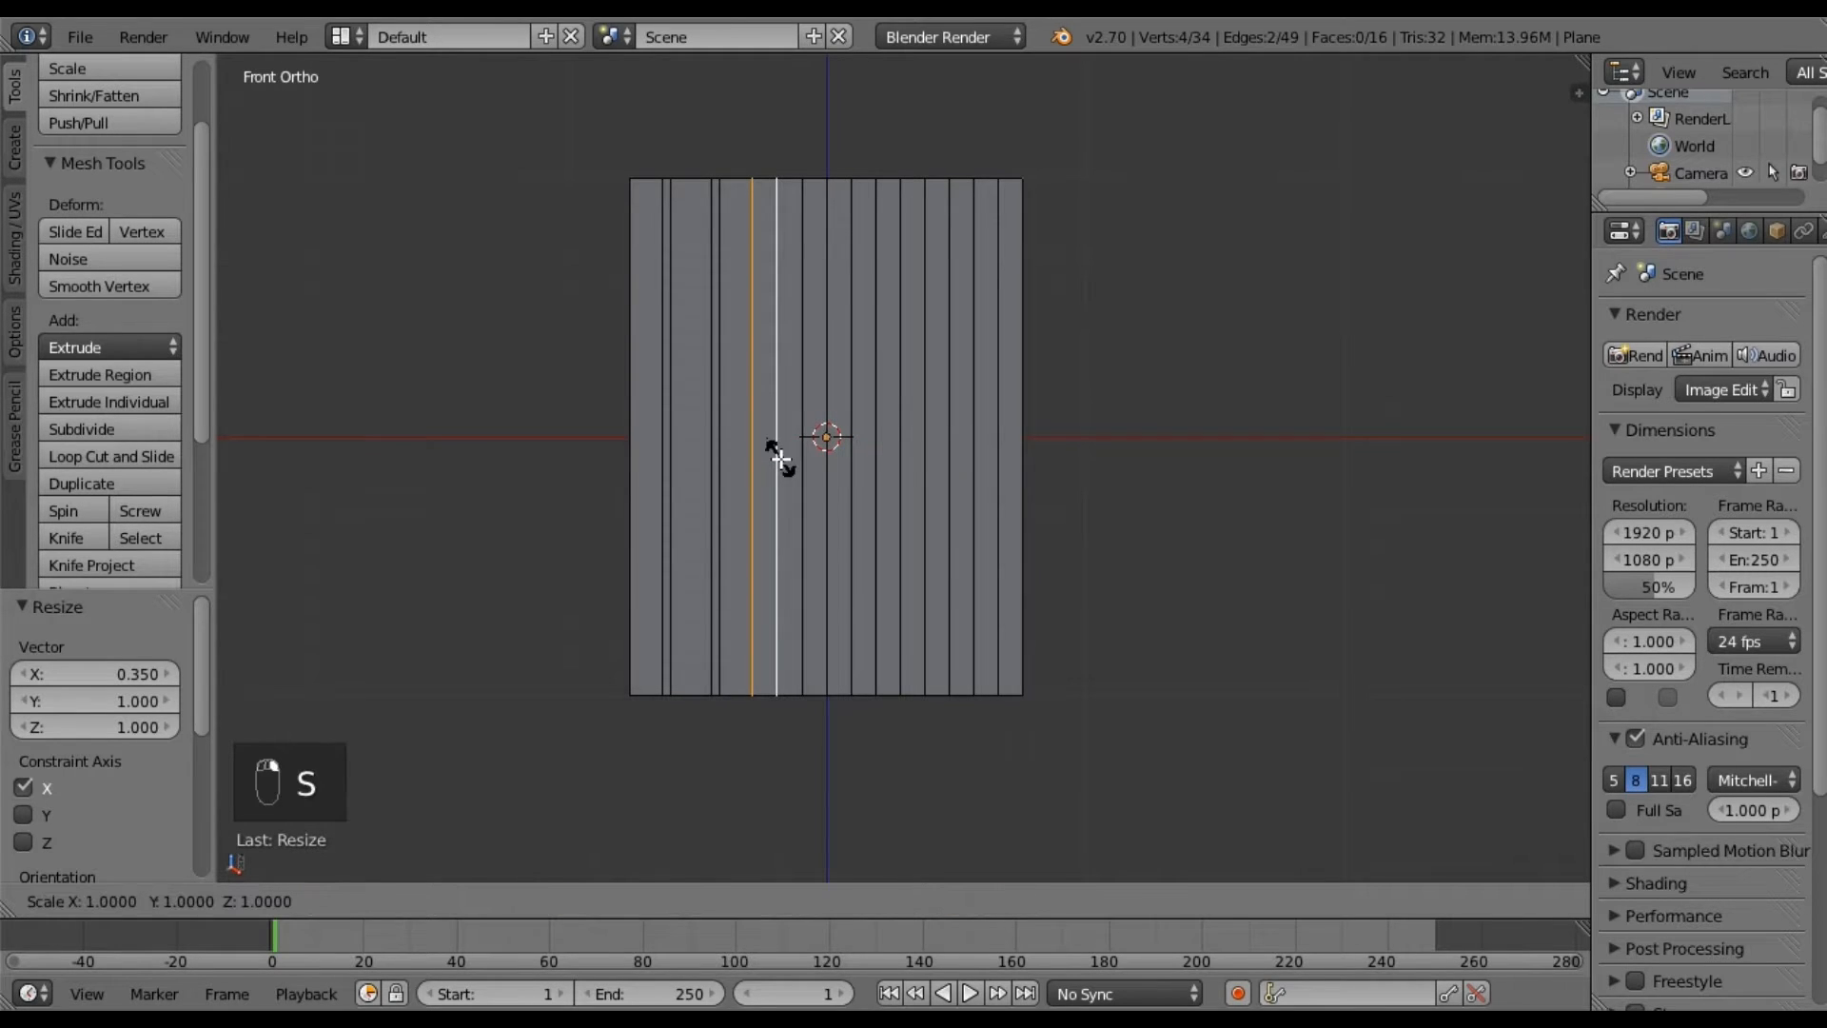
{"action": "left_click", "coordinate": [779, 457]}
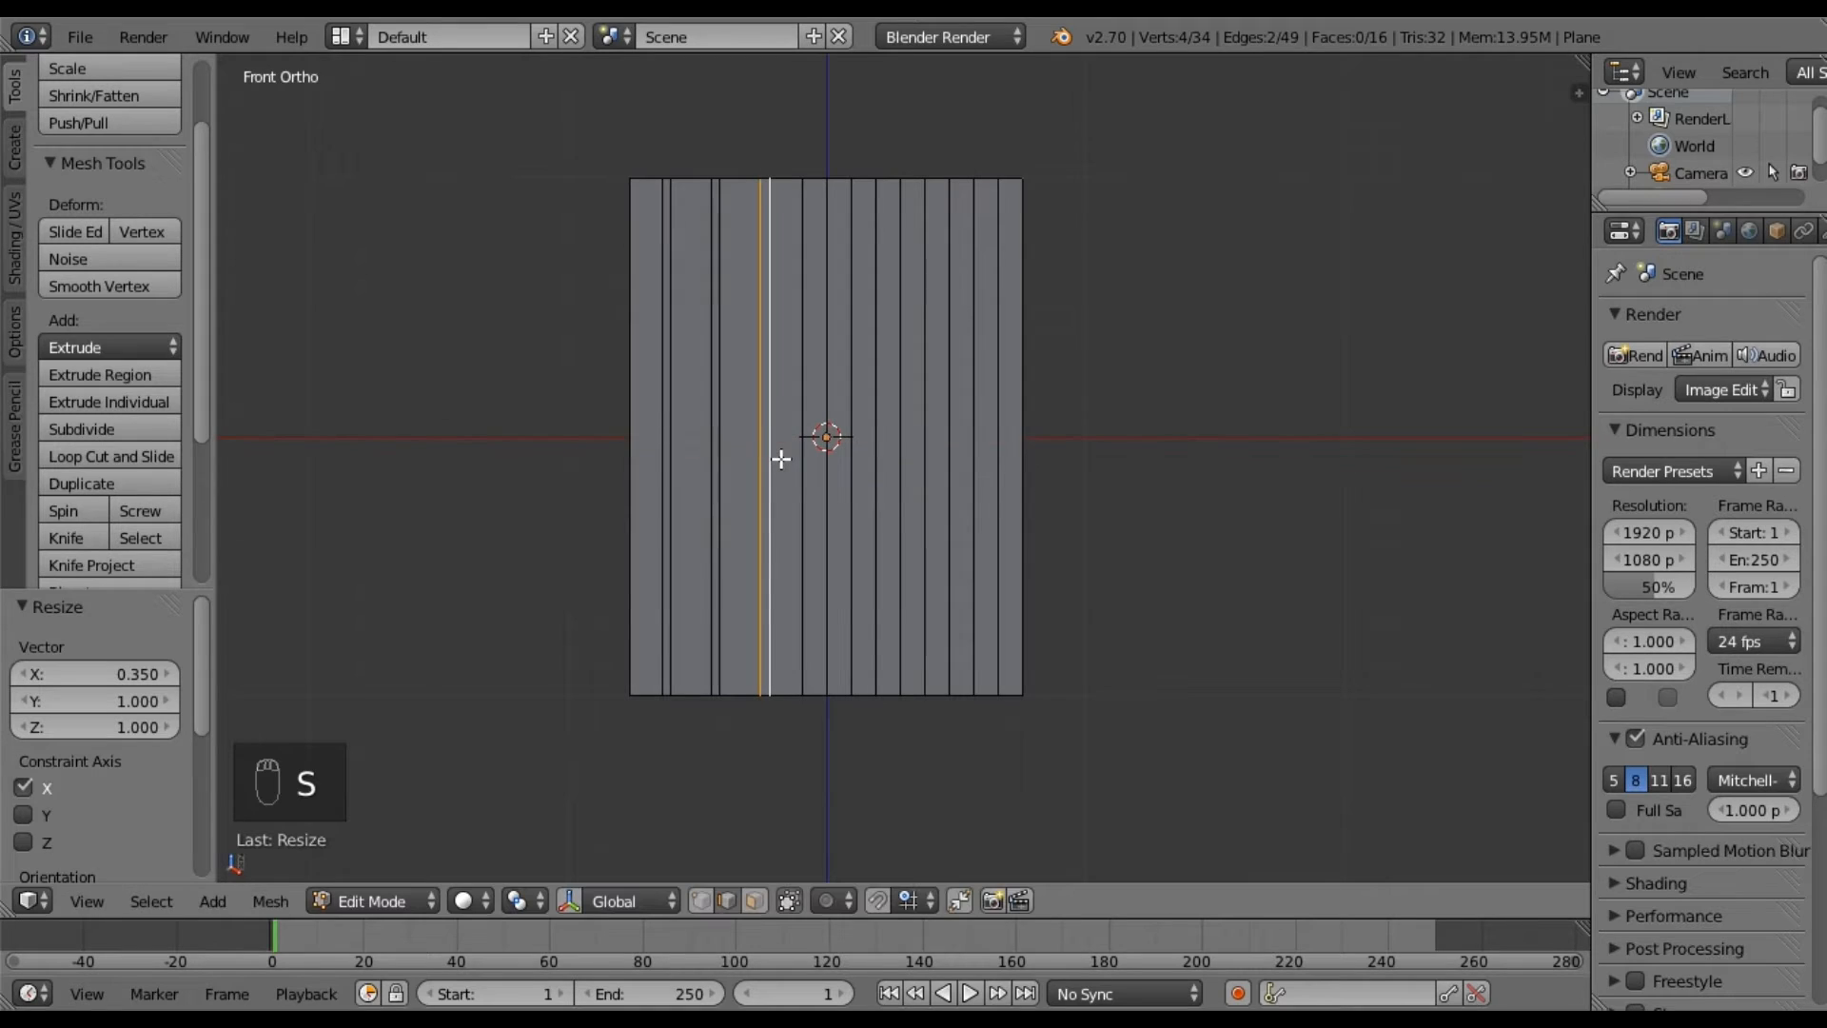
Select the seventh and eighth interior vertical edges from the left and scale them together by 0.35 along X.
{"action": "right_click", "coordinate": [805, 455]}
{"action": "right_click", "coordinate": [827, 443], "text": "shift"}
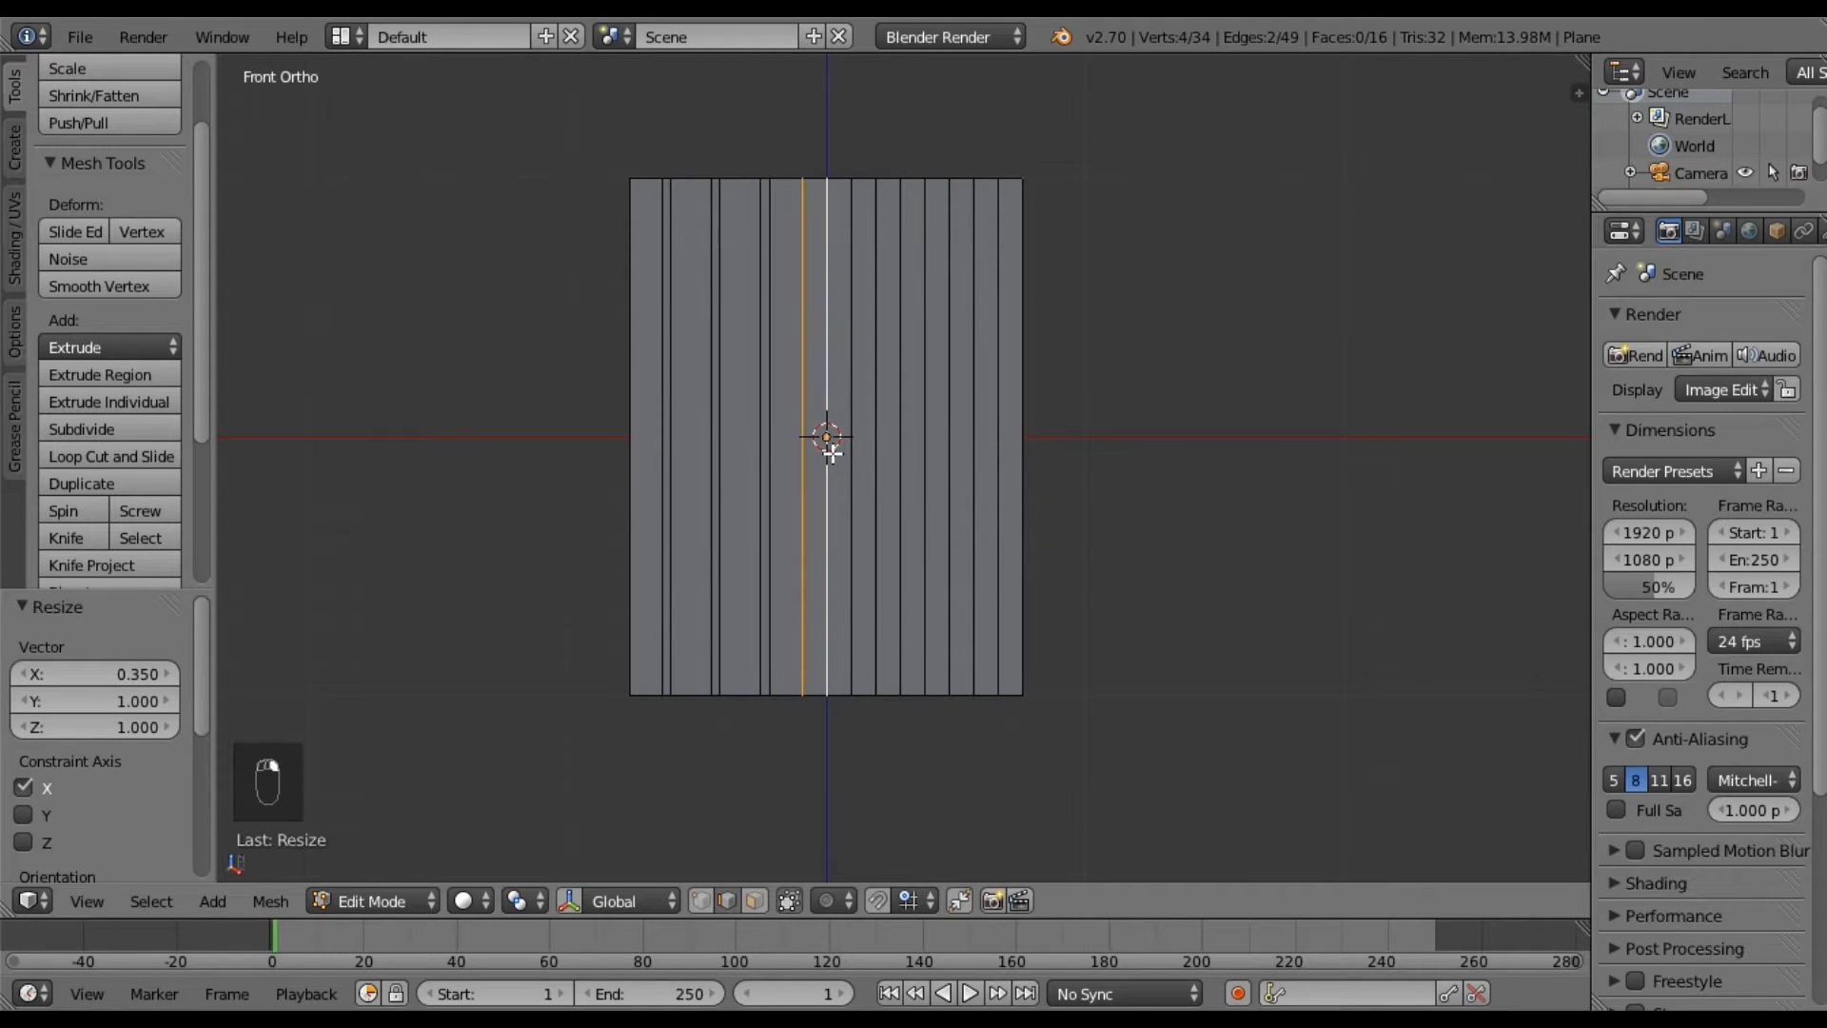
{"action": "key", "text": "s"}
{"action": "key", "text": "x"}
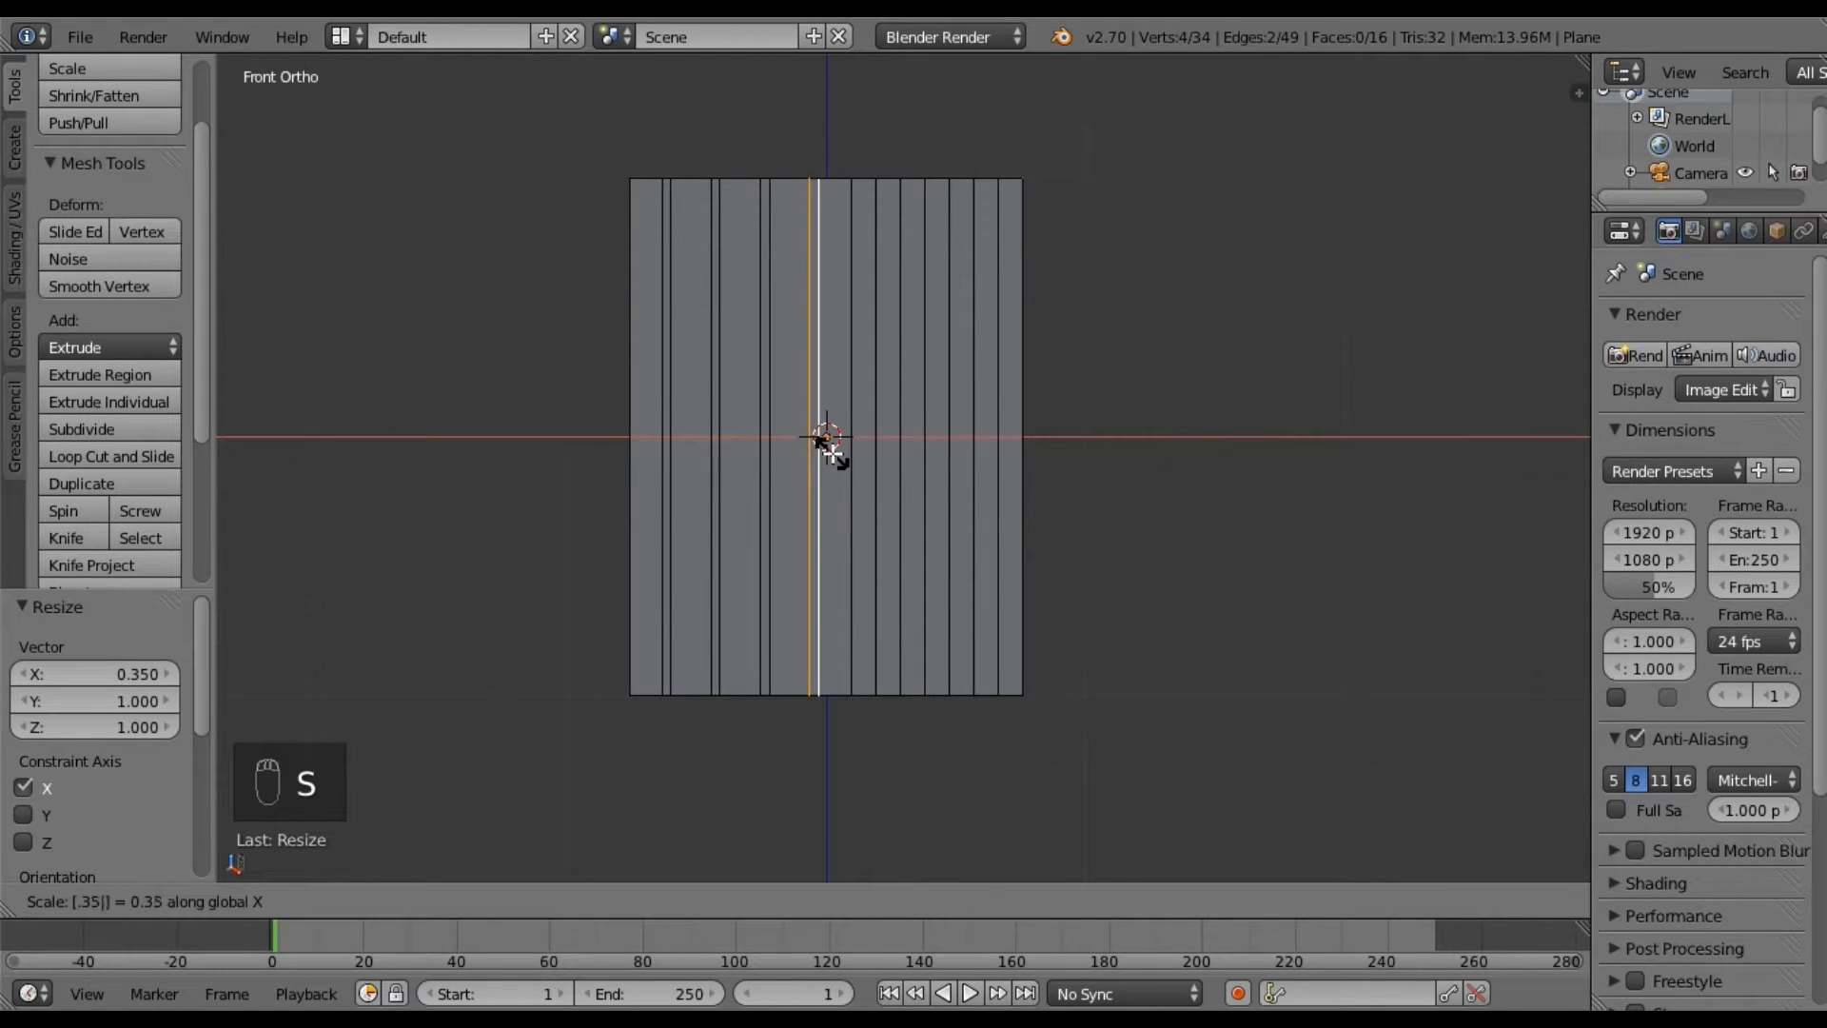
{"action": "left_click", "coordinate": [827, 449]}
Select the ninth and tenth interior vertical edges from the left and scale them together by 0.35 along X.
{"action": "right_click", "coordinate": [857, 459]}
{"action": "right_click", "coordinate": [880, 458], "text": "shift"}
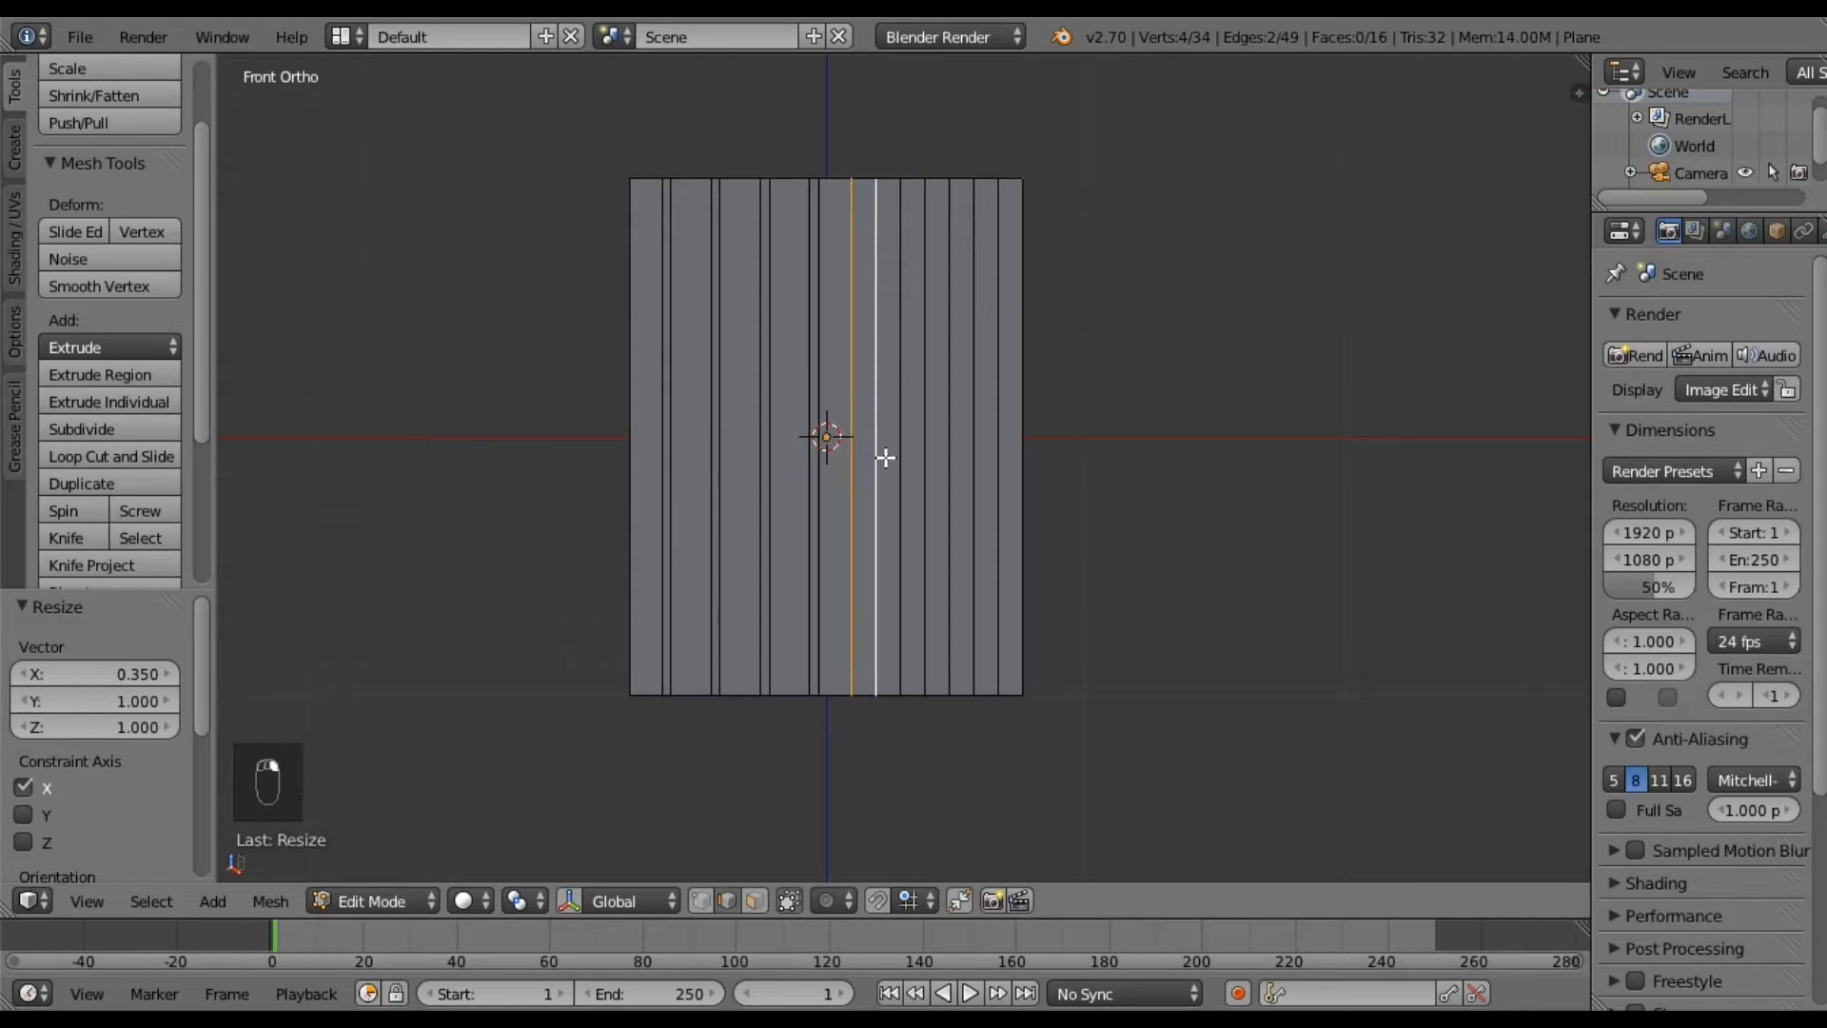
{"action": "type", "text": "sx.35"}
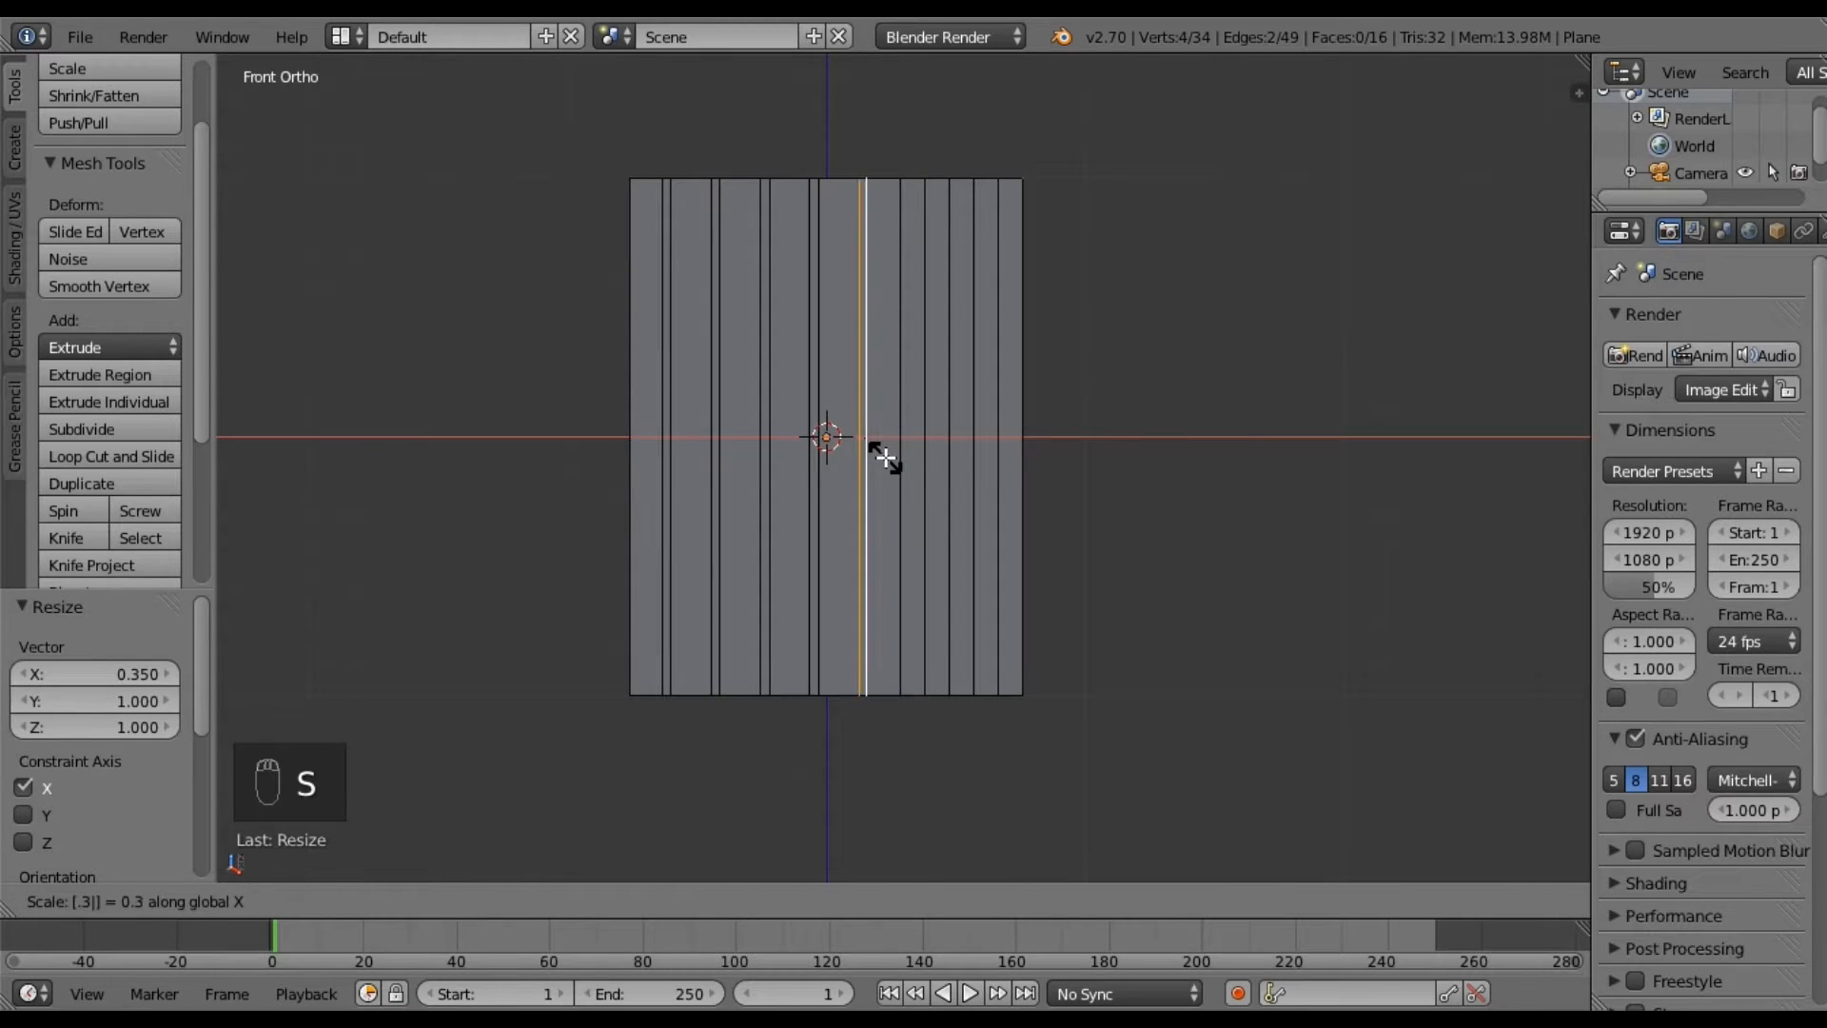
{"action": "key", "text": "Return"}
Select the eleventh and twelfth interior vertical edges from the left and scale them together by 0.35 along X.
{"action": "right_click", "coordinate": [899, 454]}
{"action": "right_click", "coordinate": [925, 463], "text": "shift"}
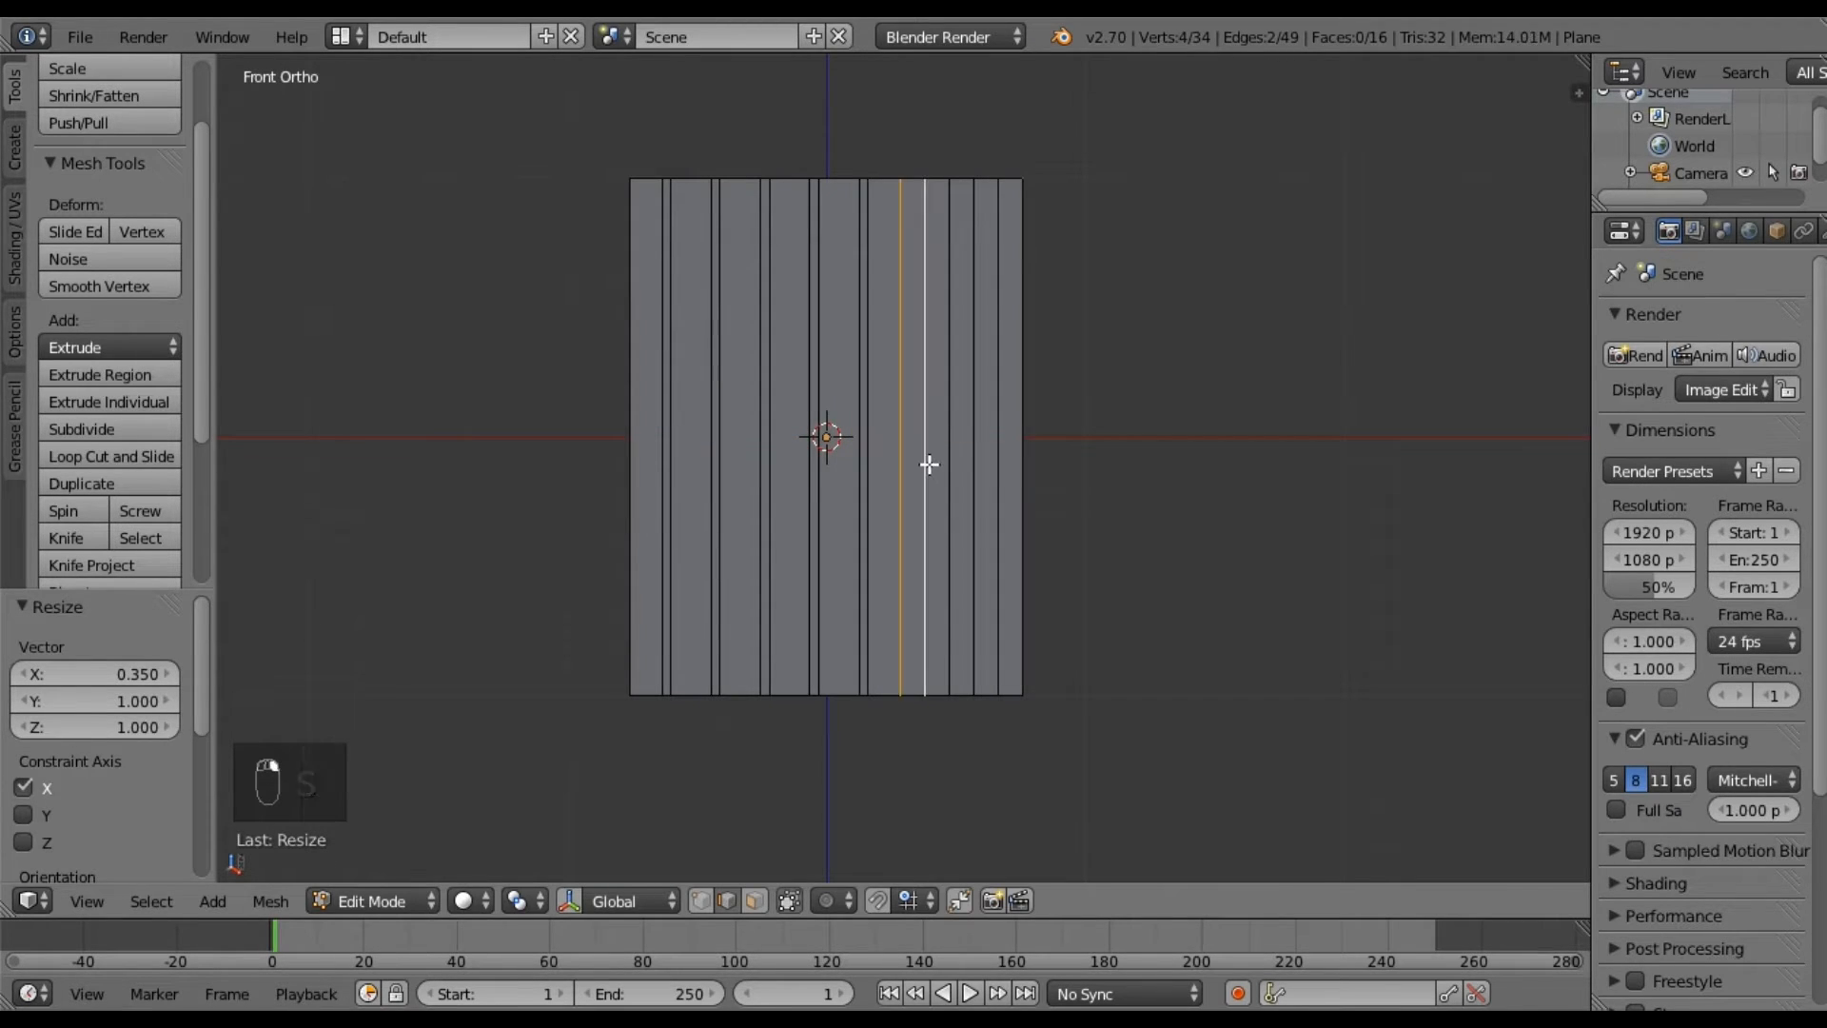
{"action": "type", "text": "sx.35"}
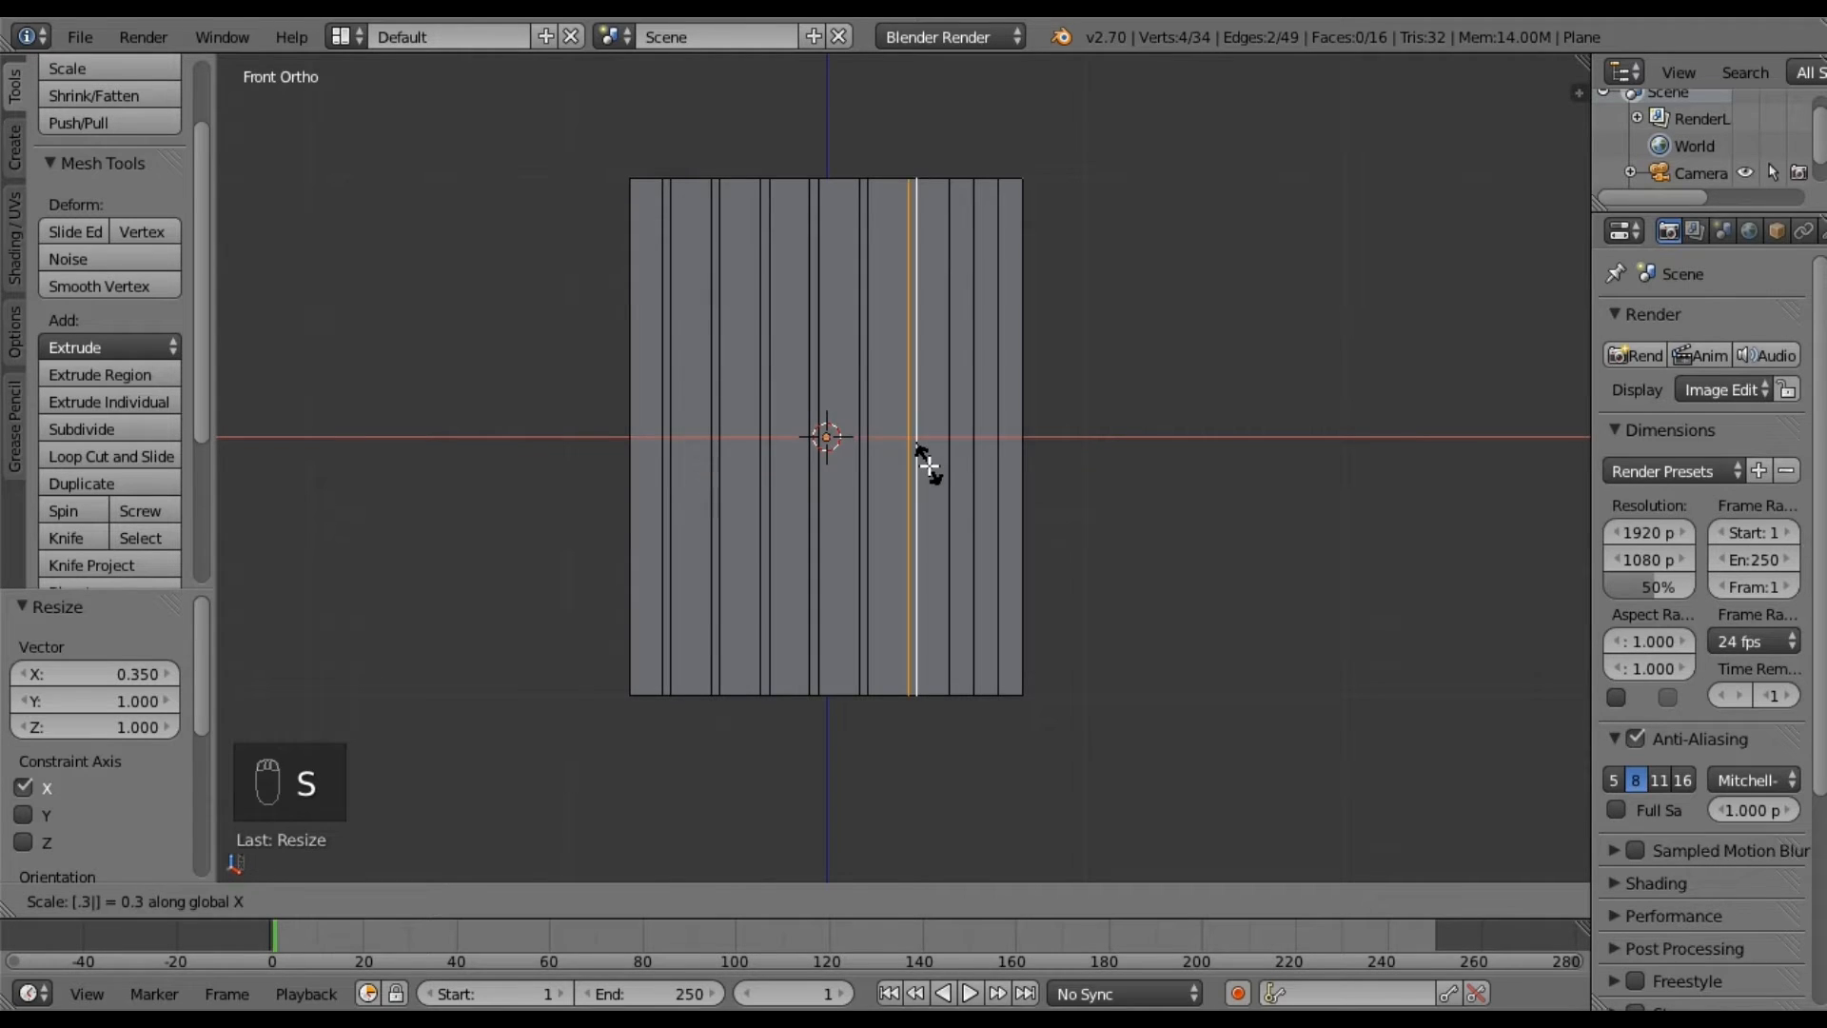
{"action": "key", "text": "Return"}
Select the thirteenth and fourteenth interior vertical edges from the left and scale them together by 0.35 along X.
{"action": "right_click", "coordinate": [948, 473]}
{"action": "right_click", "coordinate": [972, 477], "text": "shift"}
{"action": "type", "text": "sx.35"}
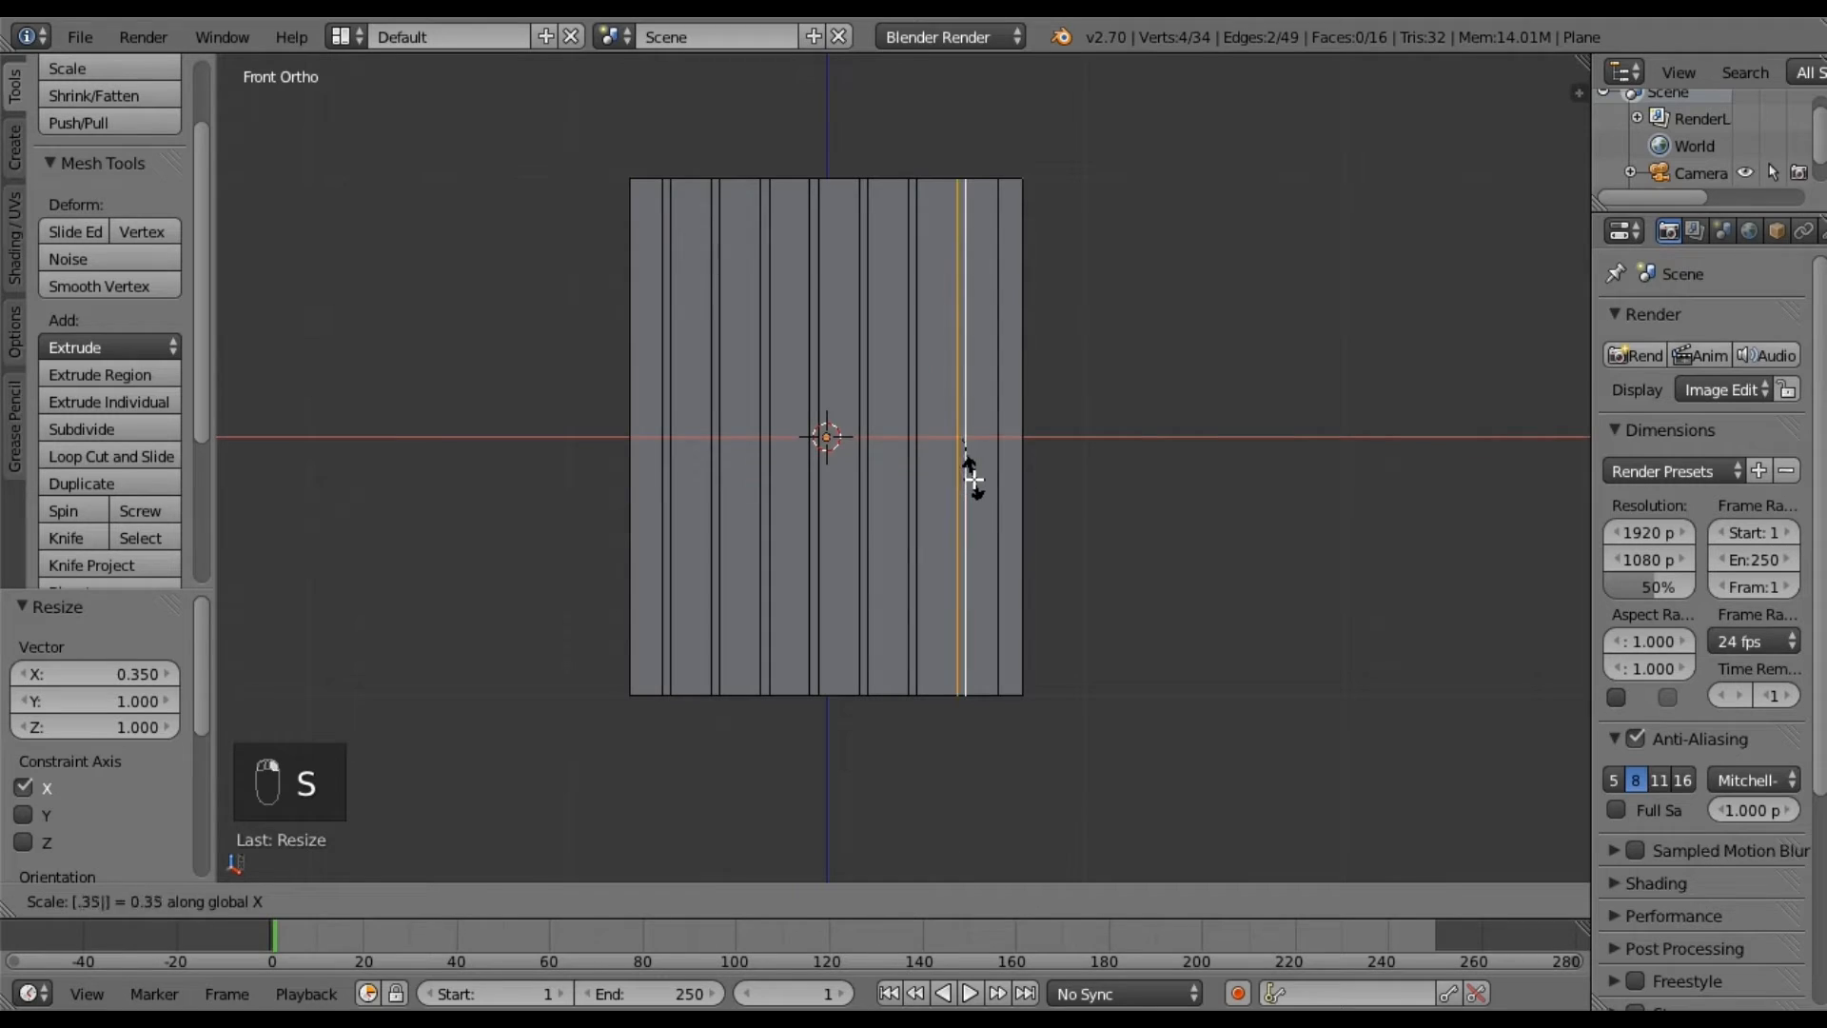
{"action": "key", "text": "Return"}
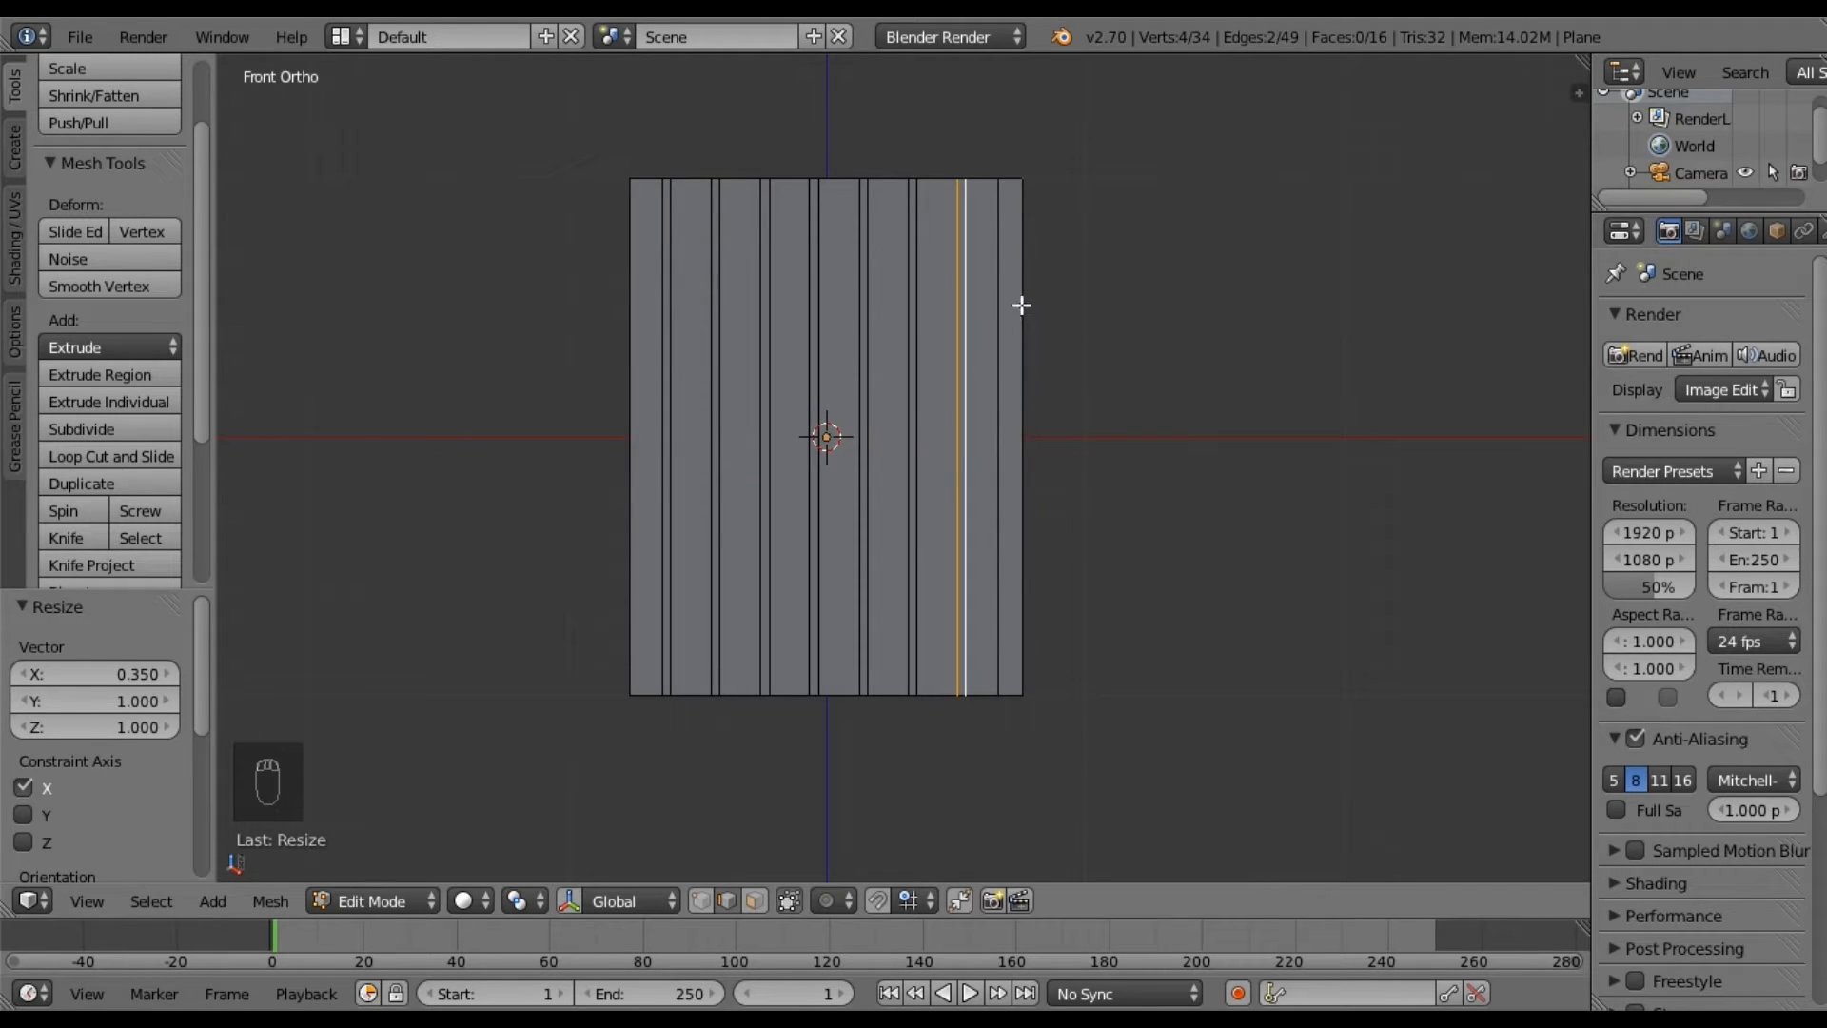
Scale the last interior vertical edge and the plane's right outer edge together along X to match the other gaps, and clear the selection.
{"action": "right_click", "coordinate": [999, 401]}
{"action": "right_click", "coordinate": [1025, 400], "text": "shift"}
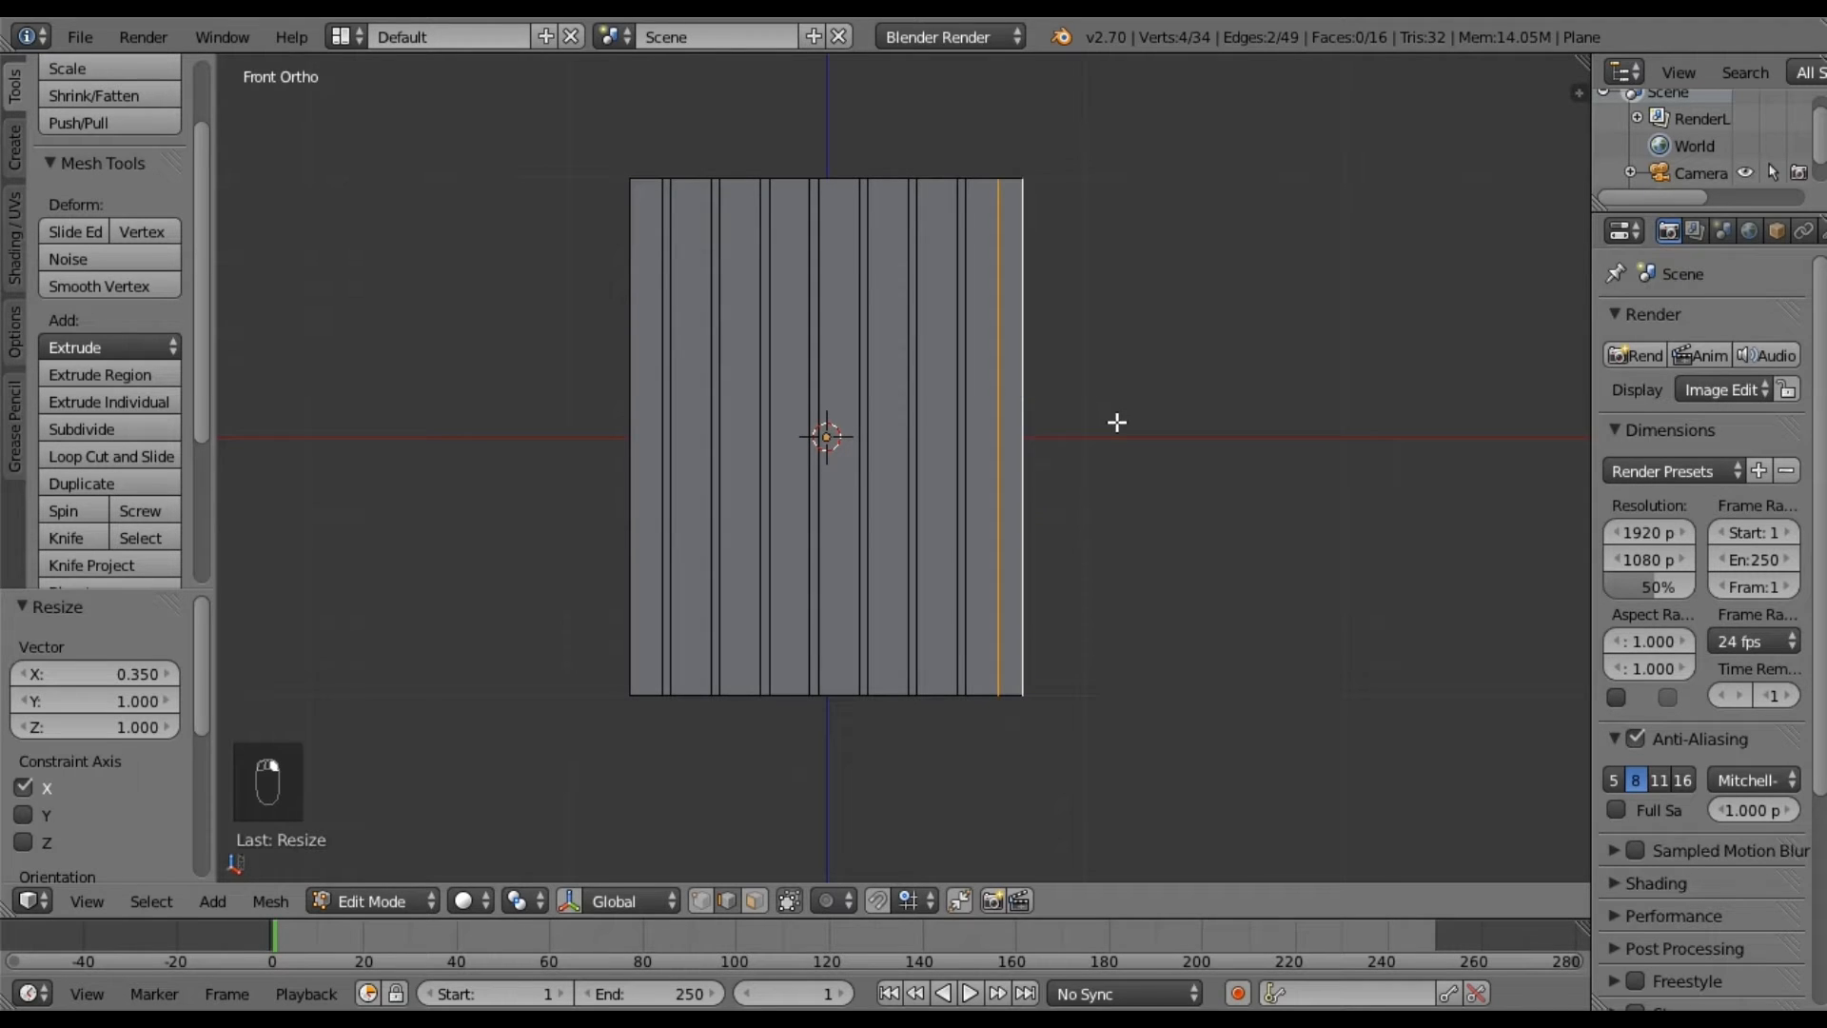
{"action": "key", "text": "s"}
{"action": "key", "text": "x"}
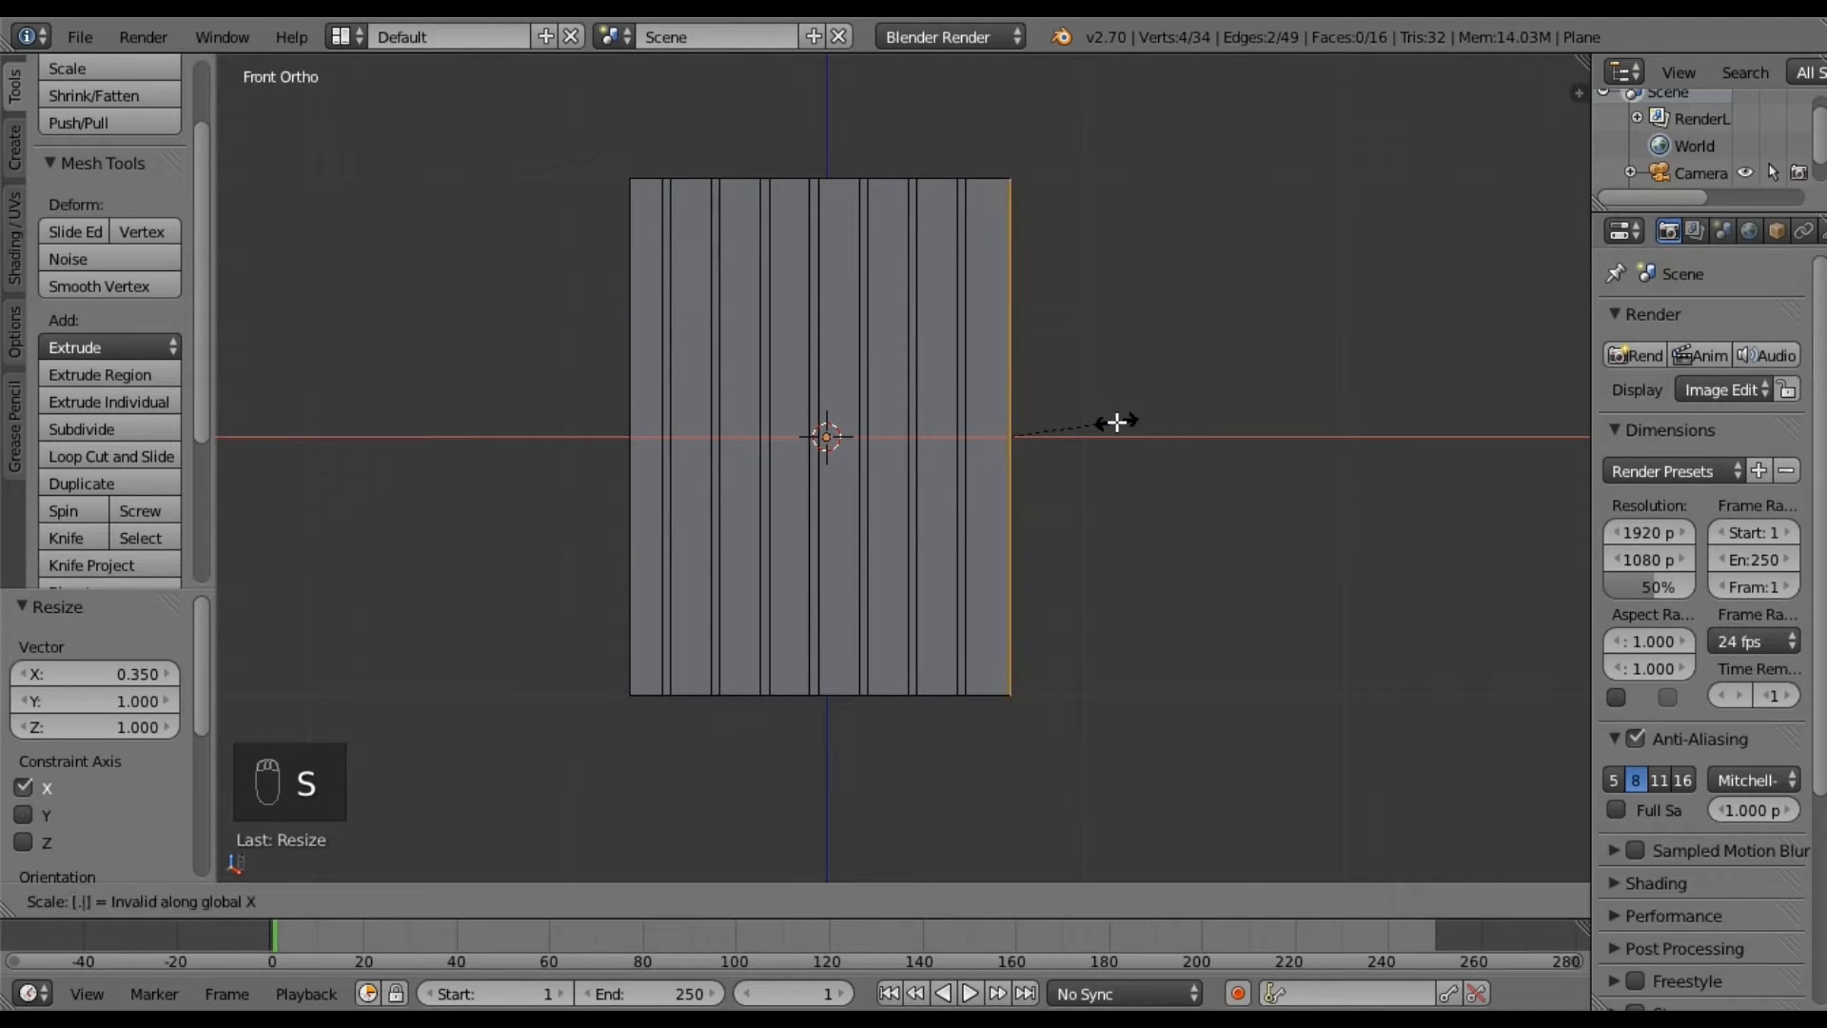
{"action": "left_click", "coordinate": [1116, 422]}
{"action": "key", "text": "a"}
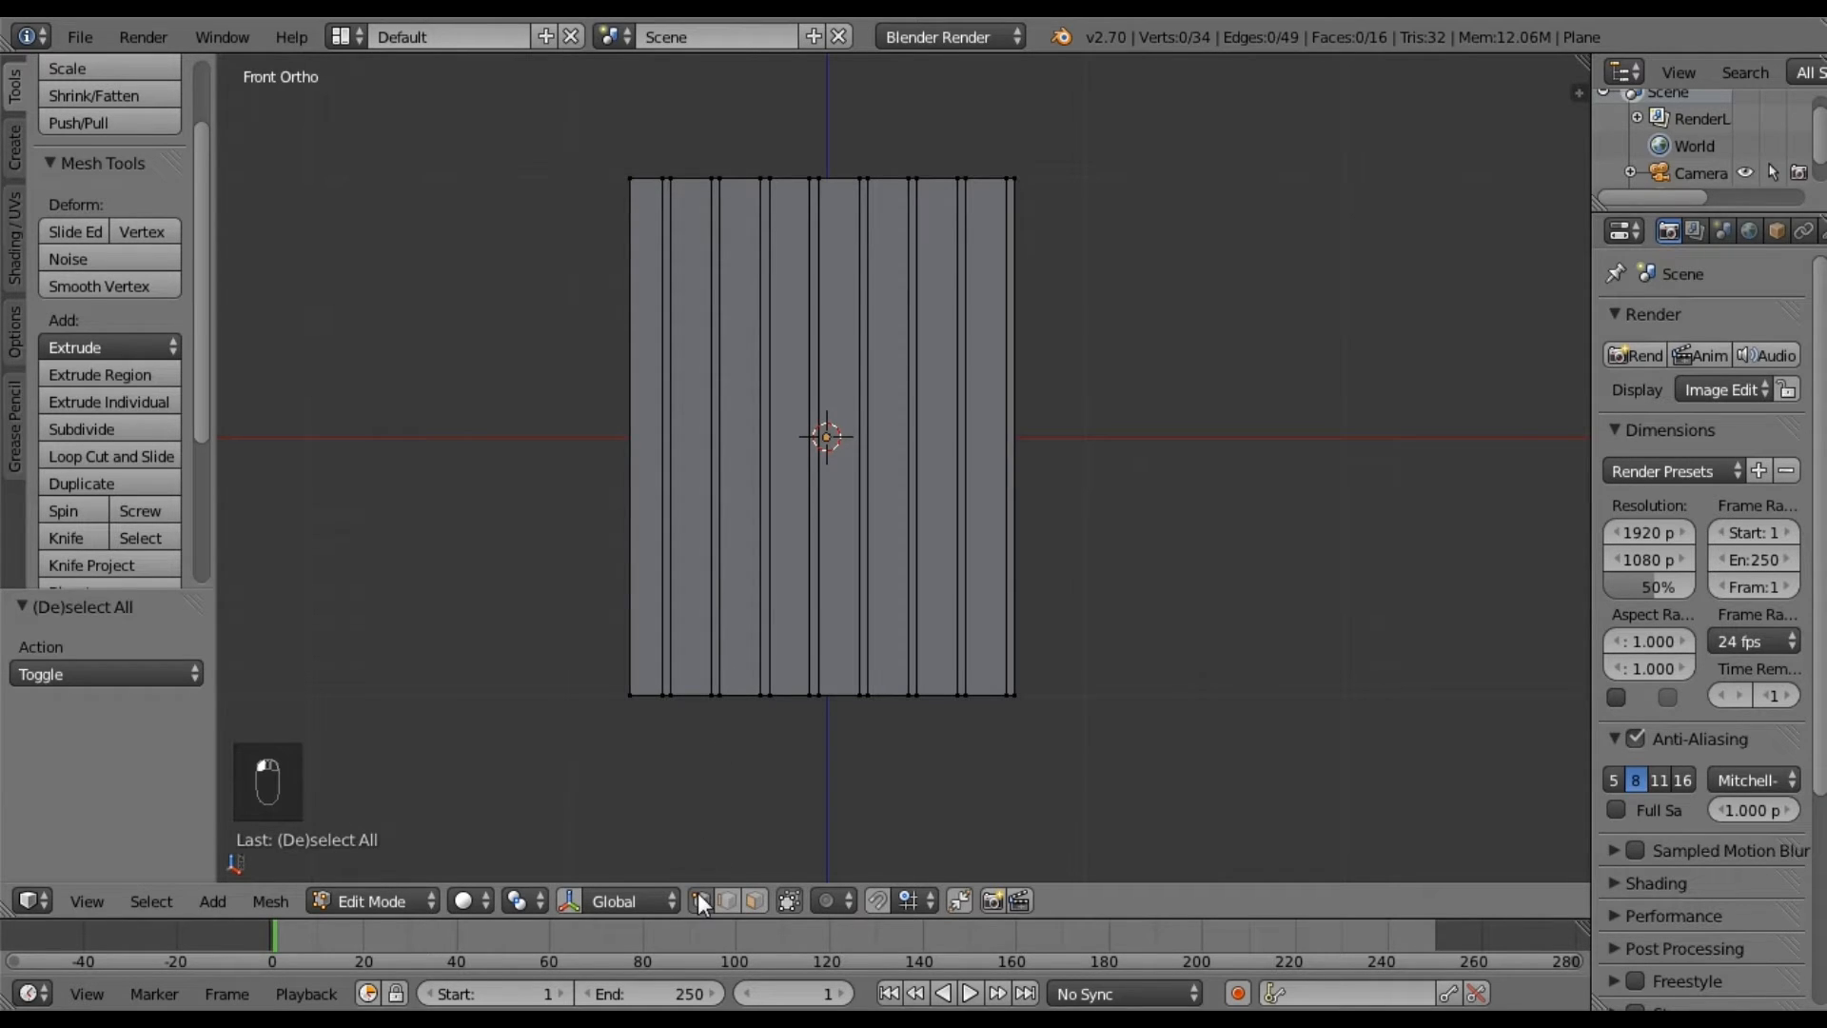
{"action": "right_click", "coordinate": [631, 694]}
{"action": "right_click", "coordinate": [1023, 695], "text": "shift"}
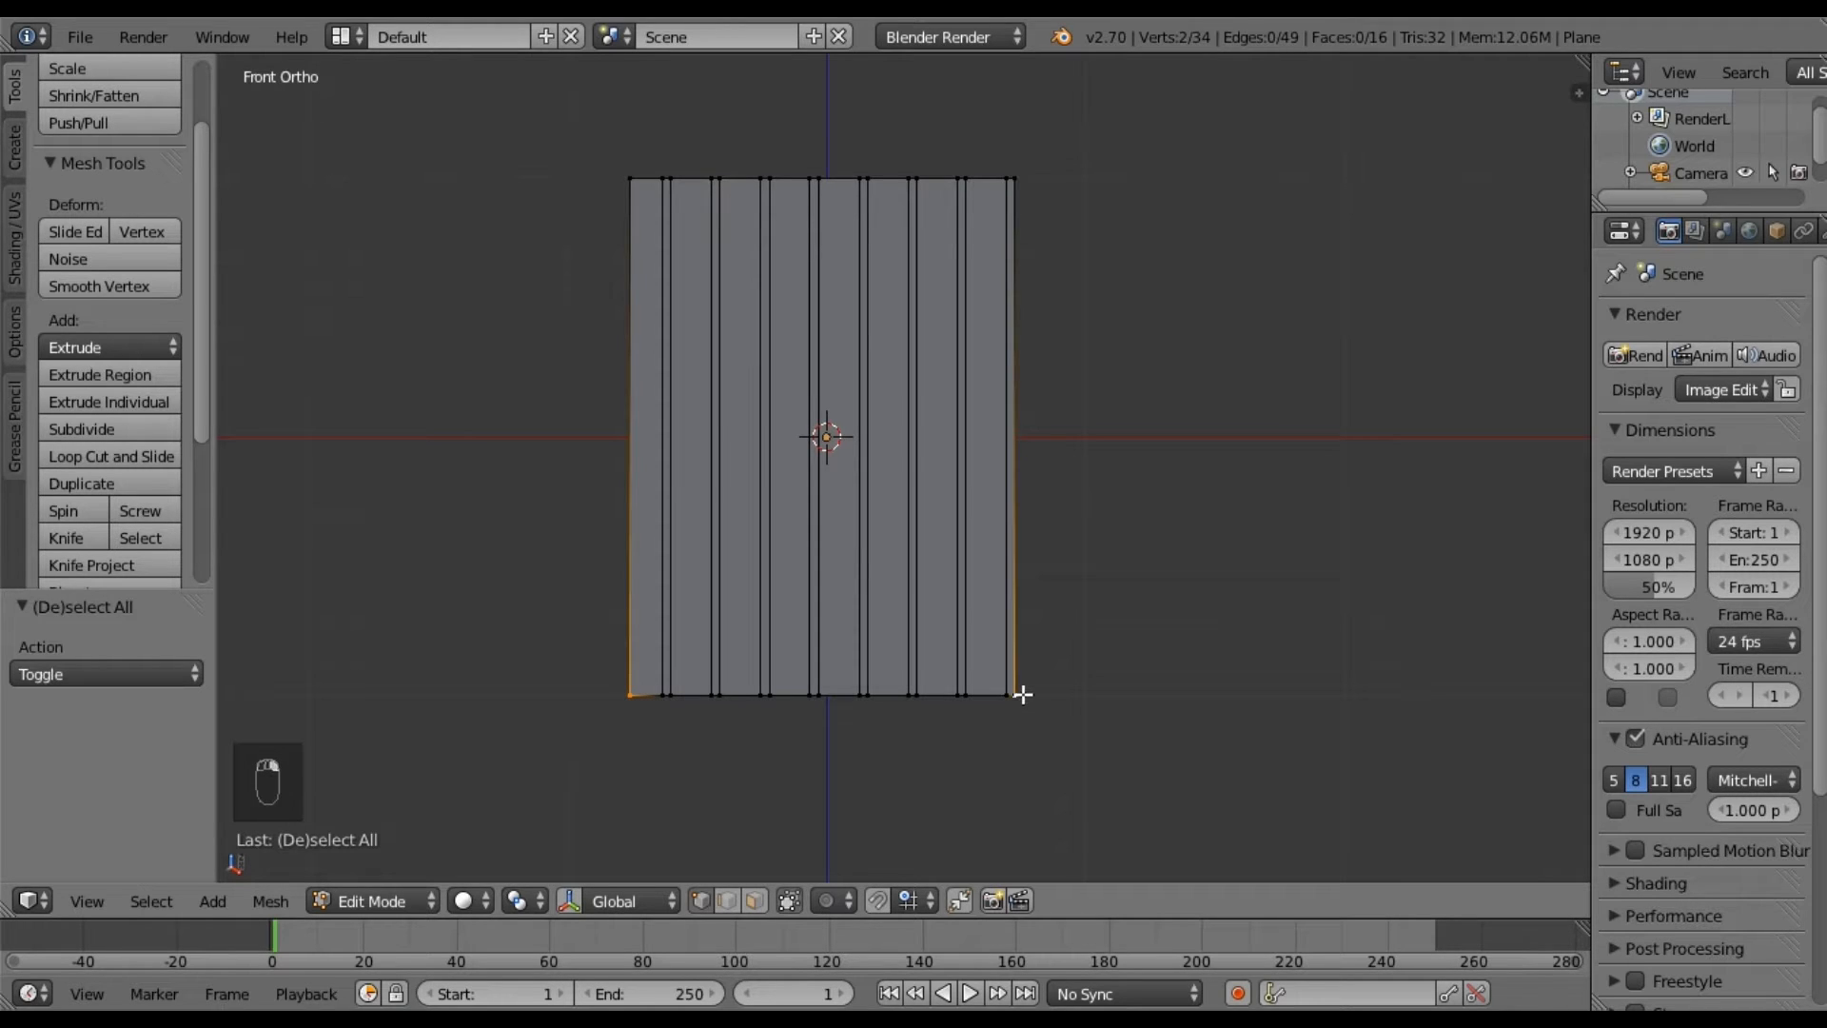
{"action": "key", "text": "a"}
Box-select the bottom row of vertices, scale it to about 0.722 along X to taper the back, and clear the selection.
{"action": "key", "text": "b"}
{"action": "left_click_drag", "start_coordinate": [496, 637], "coordinate": [1189, 821]}
{"action": "key", "text": "s"}
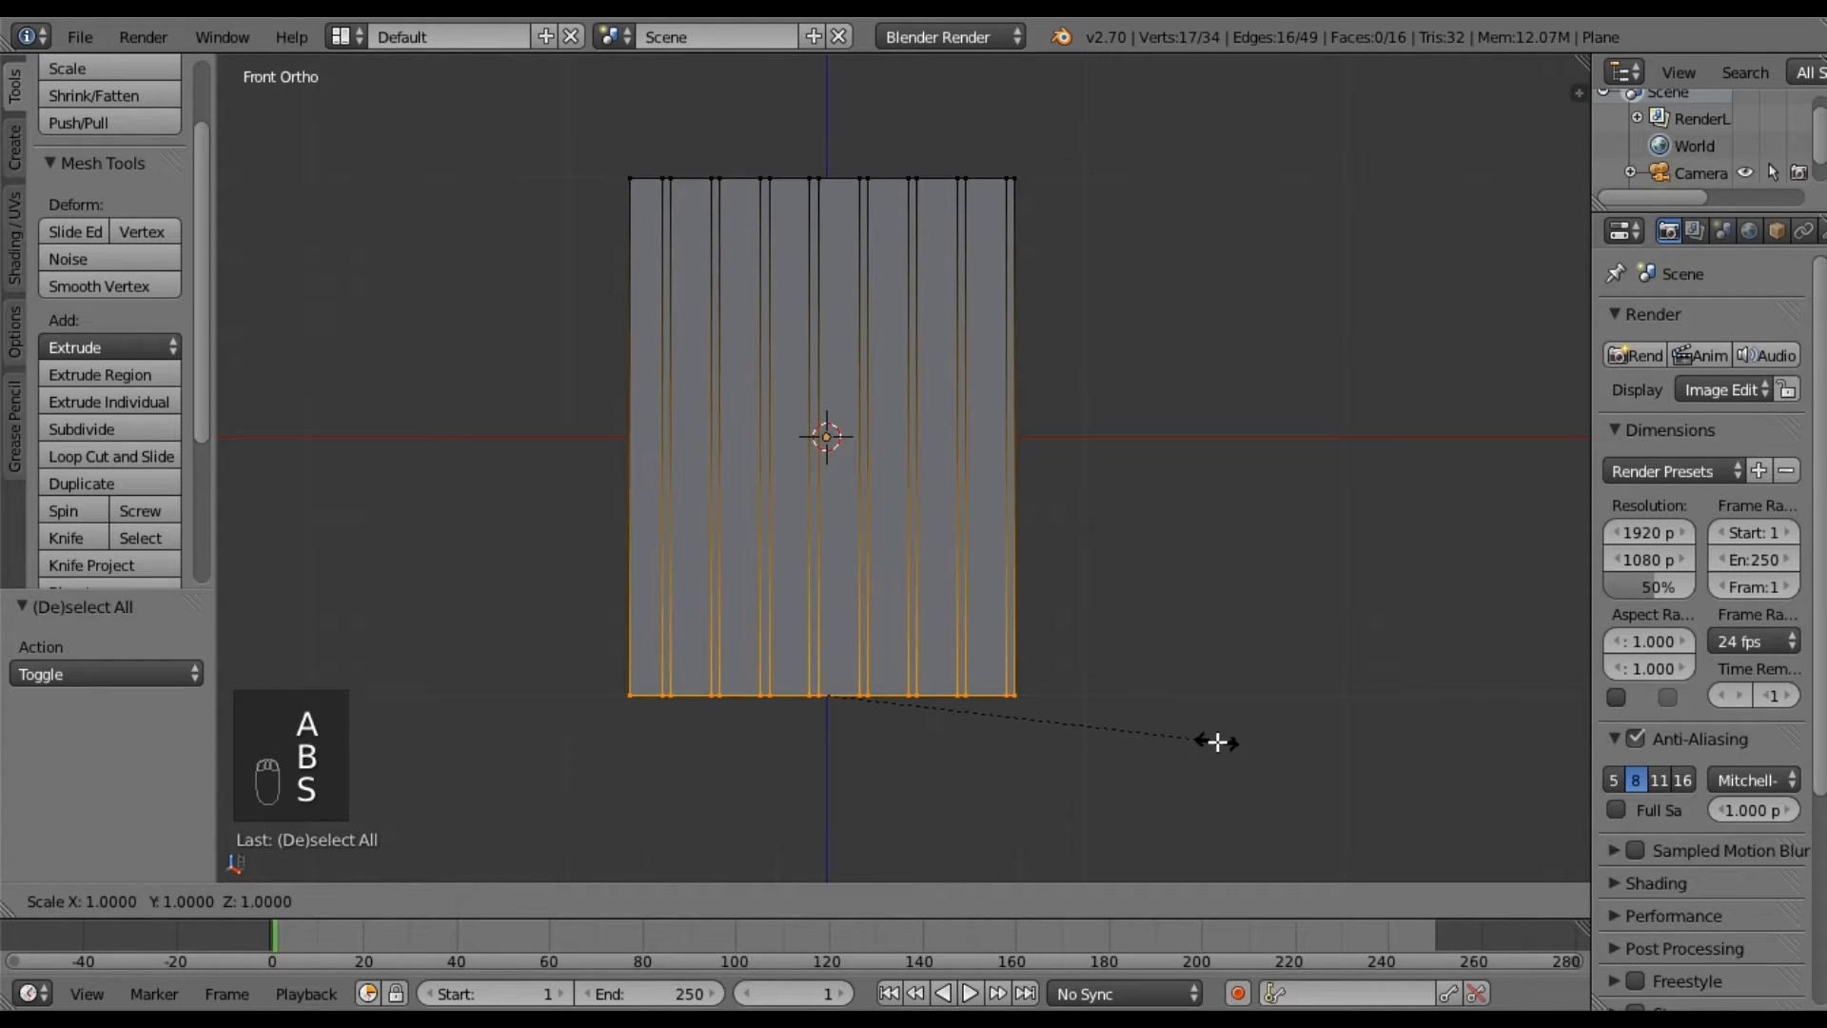
{"action": "key", "text": "x"}
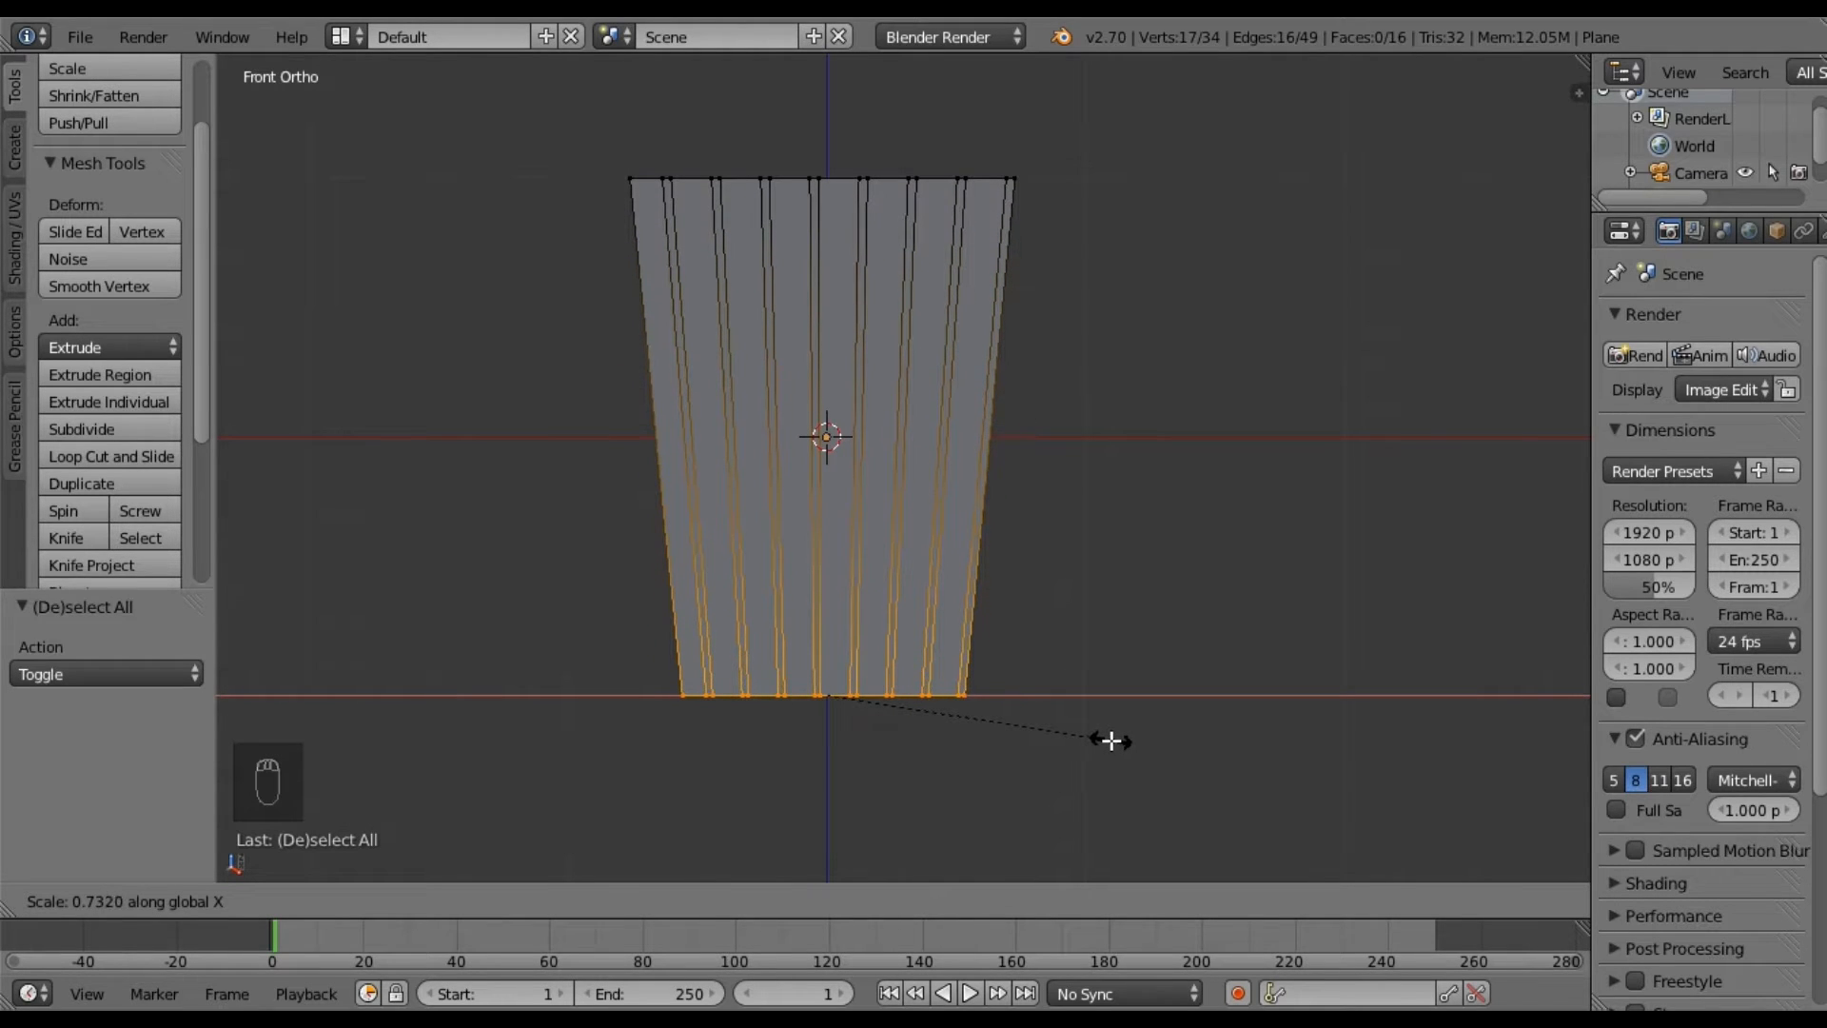
{"action": "left_click", "coordinate": [1099, 741]}
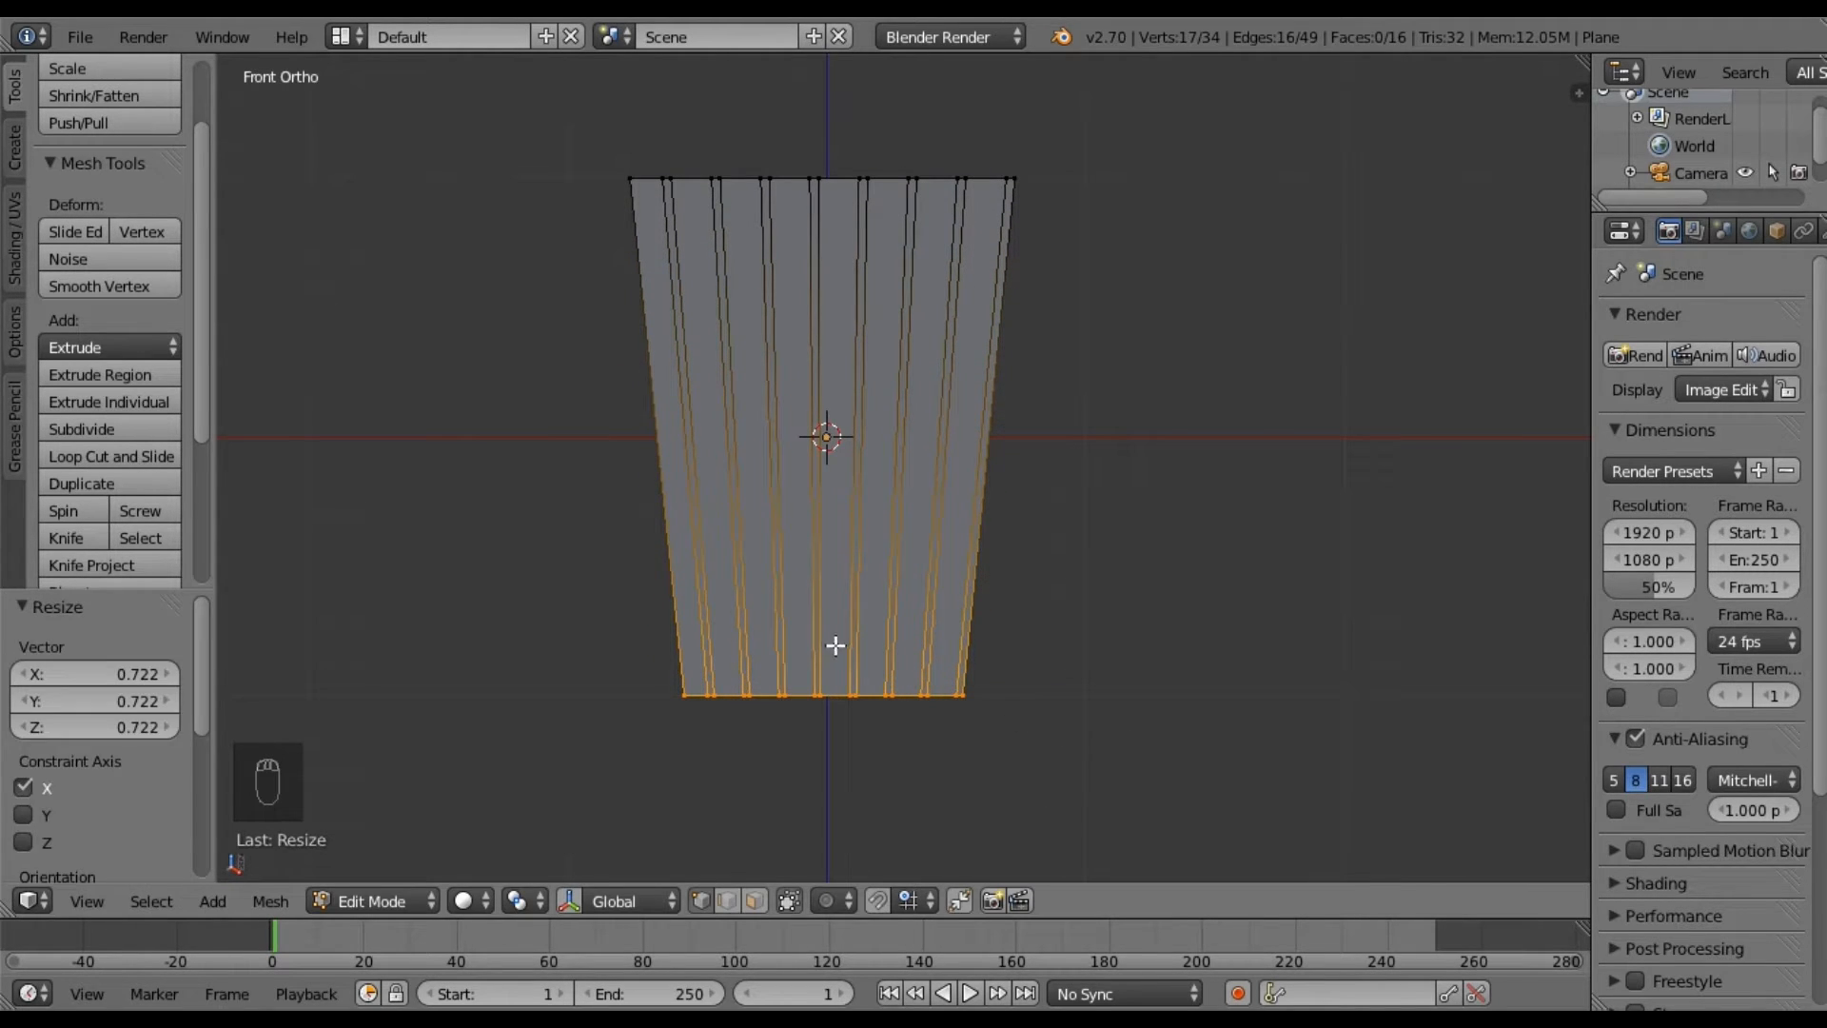
{"action": "key", "text": "a"}
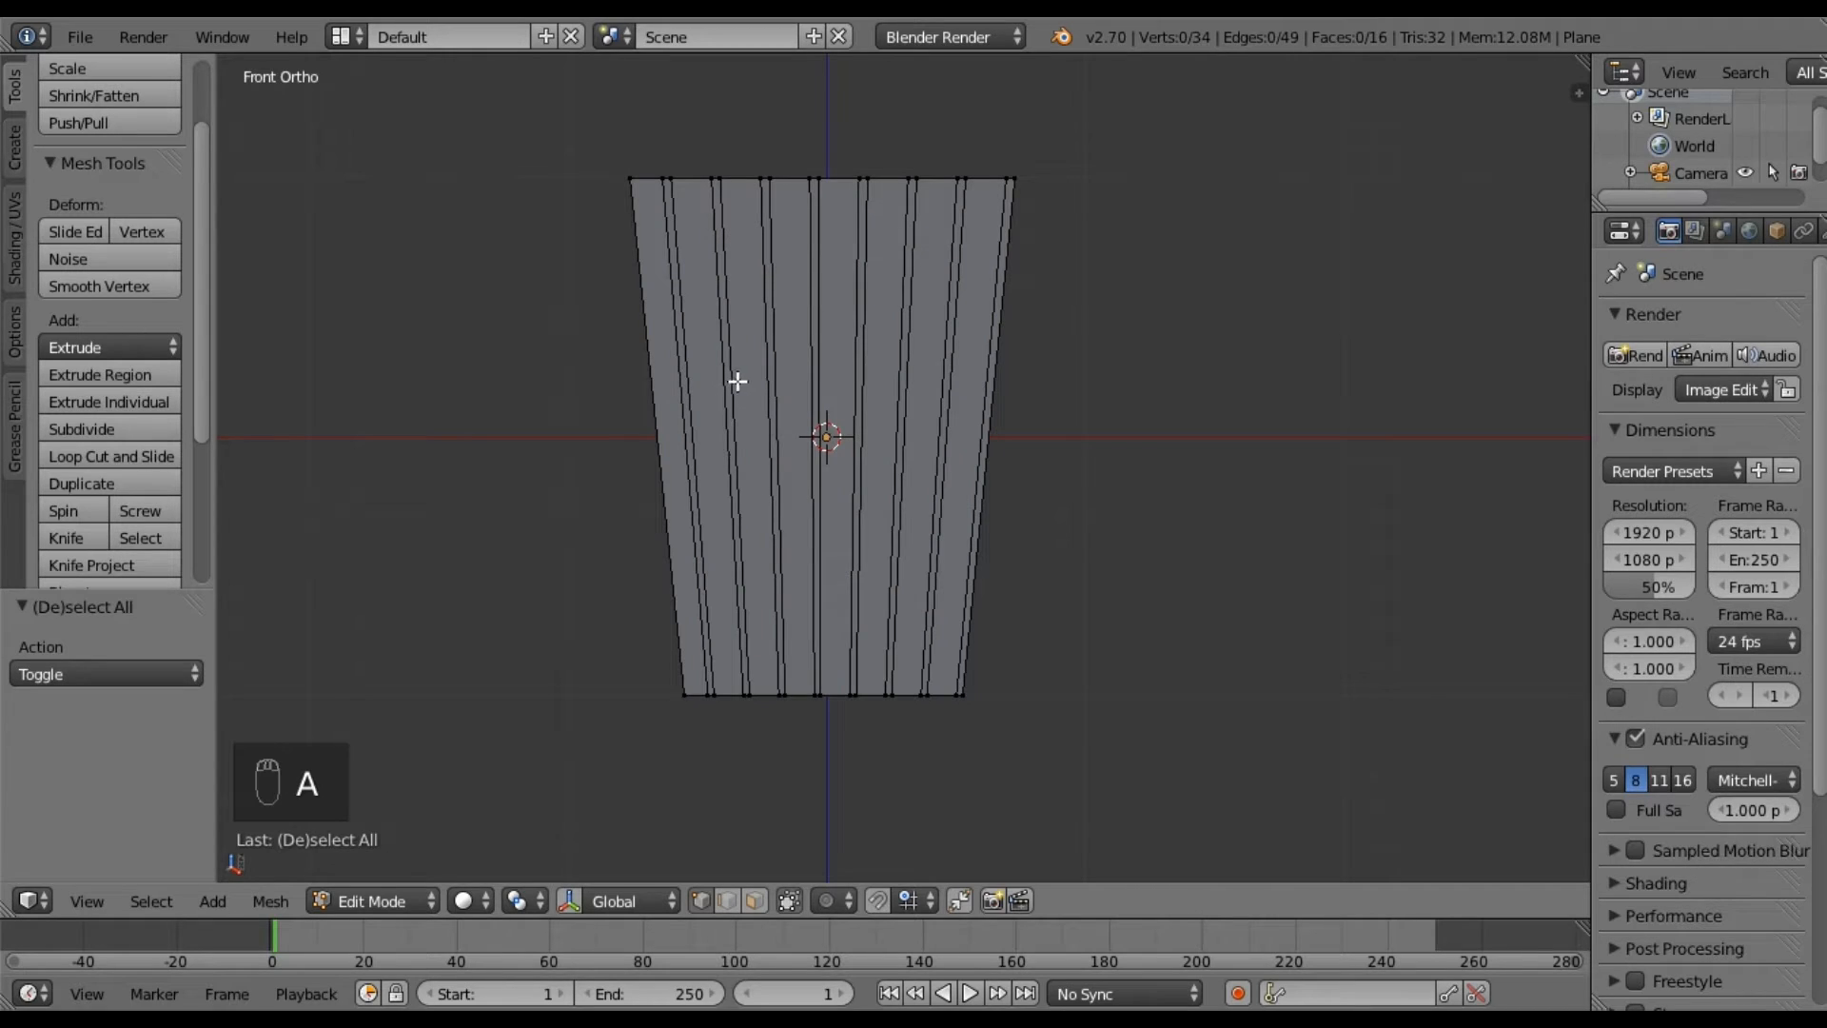
In face select mode, select the leftmost strip and all eight narrow gap strips, and delete their faces.
{"action": "left_click", "coordinate": [756, 899]}
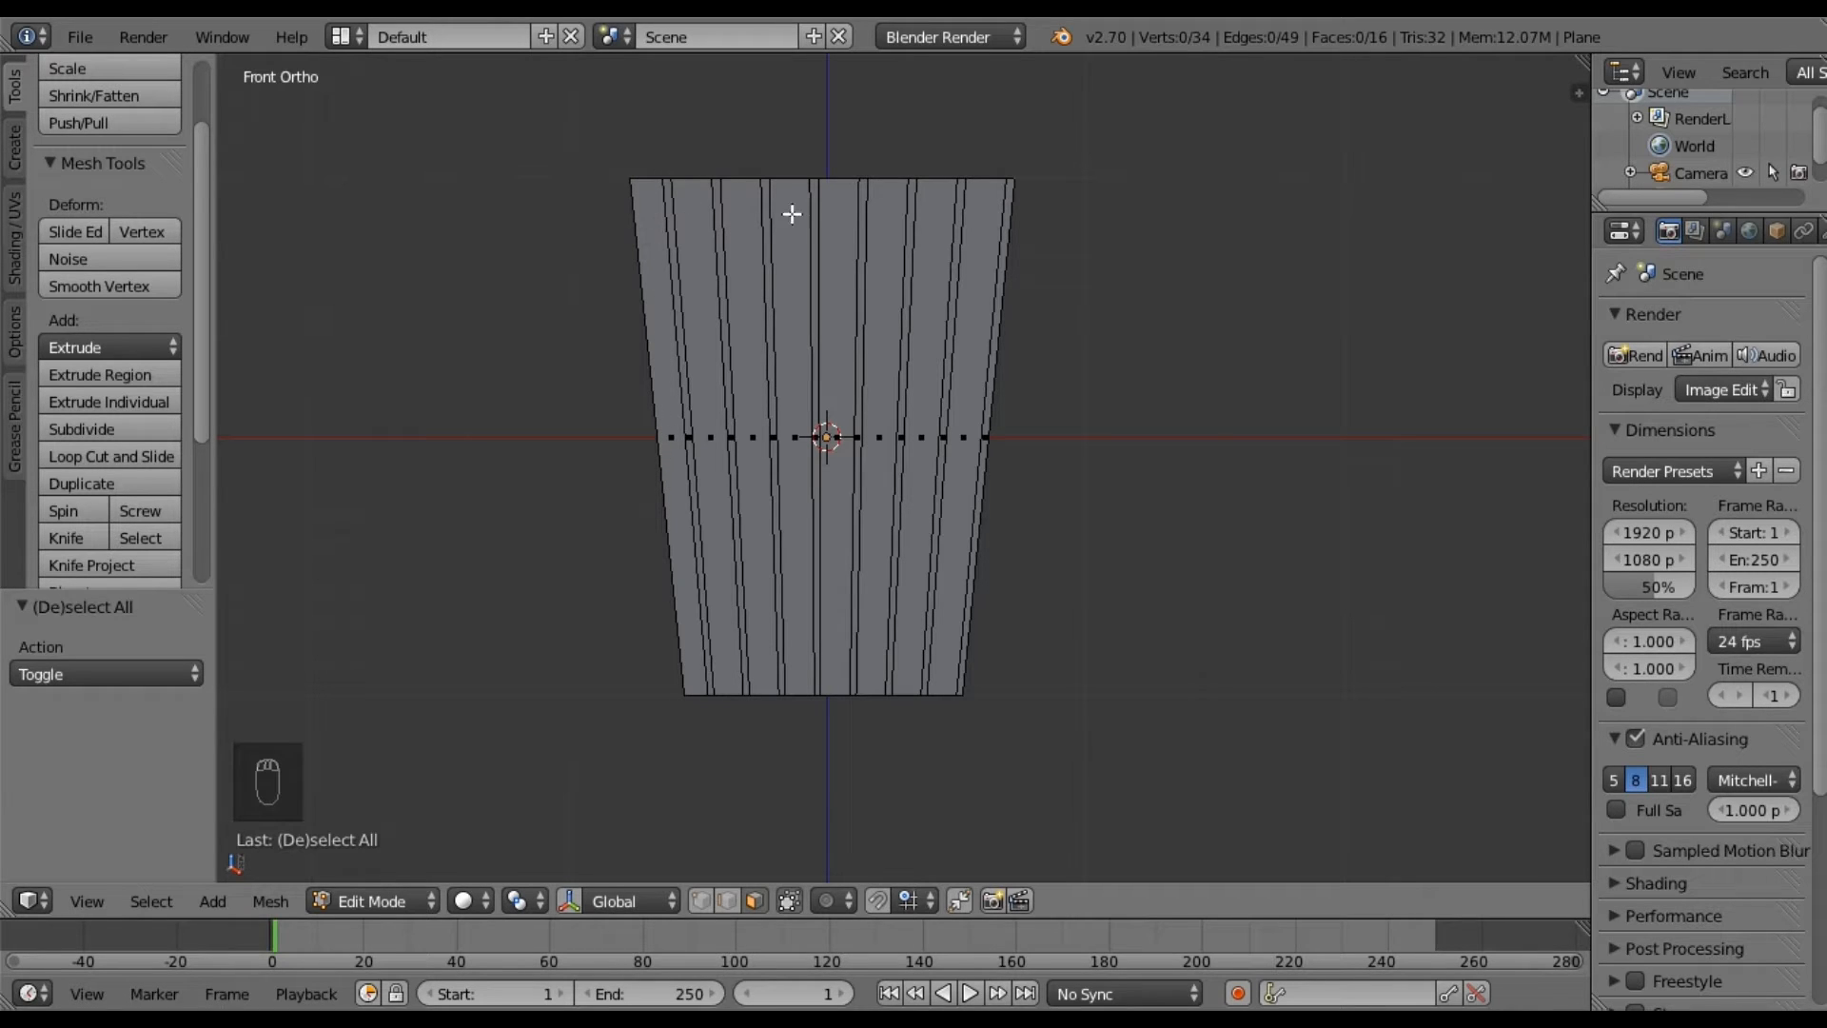
{"action": "right_click", "coordinate": [664, 394]}
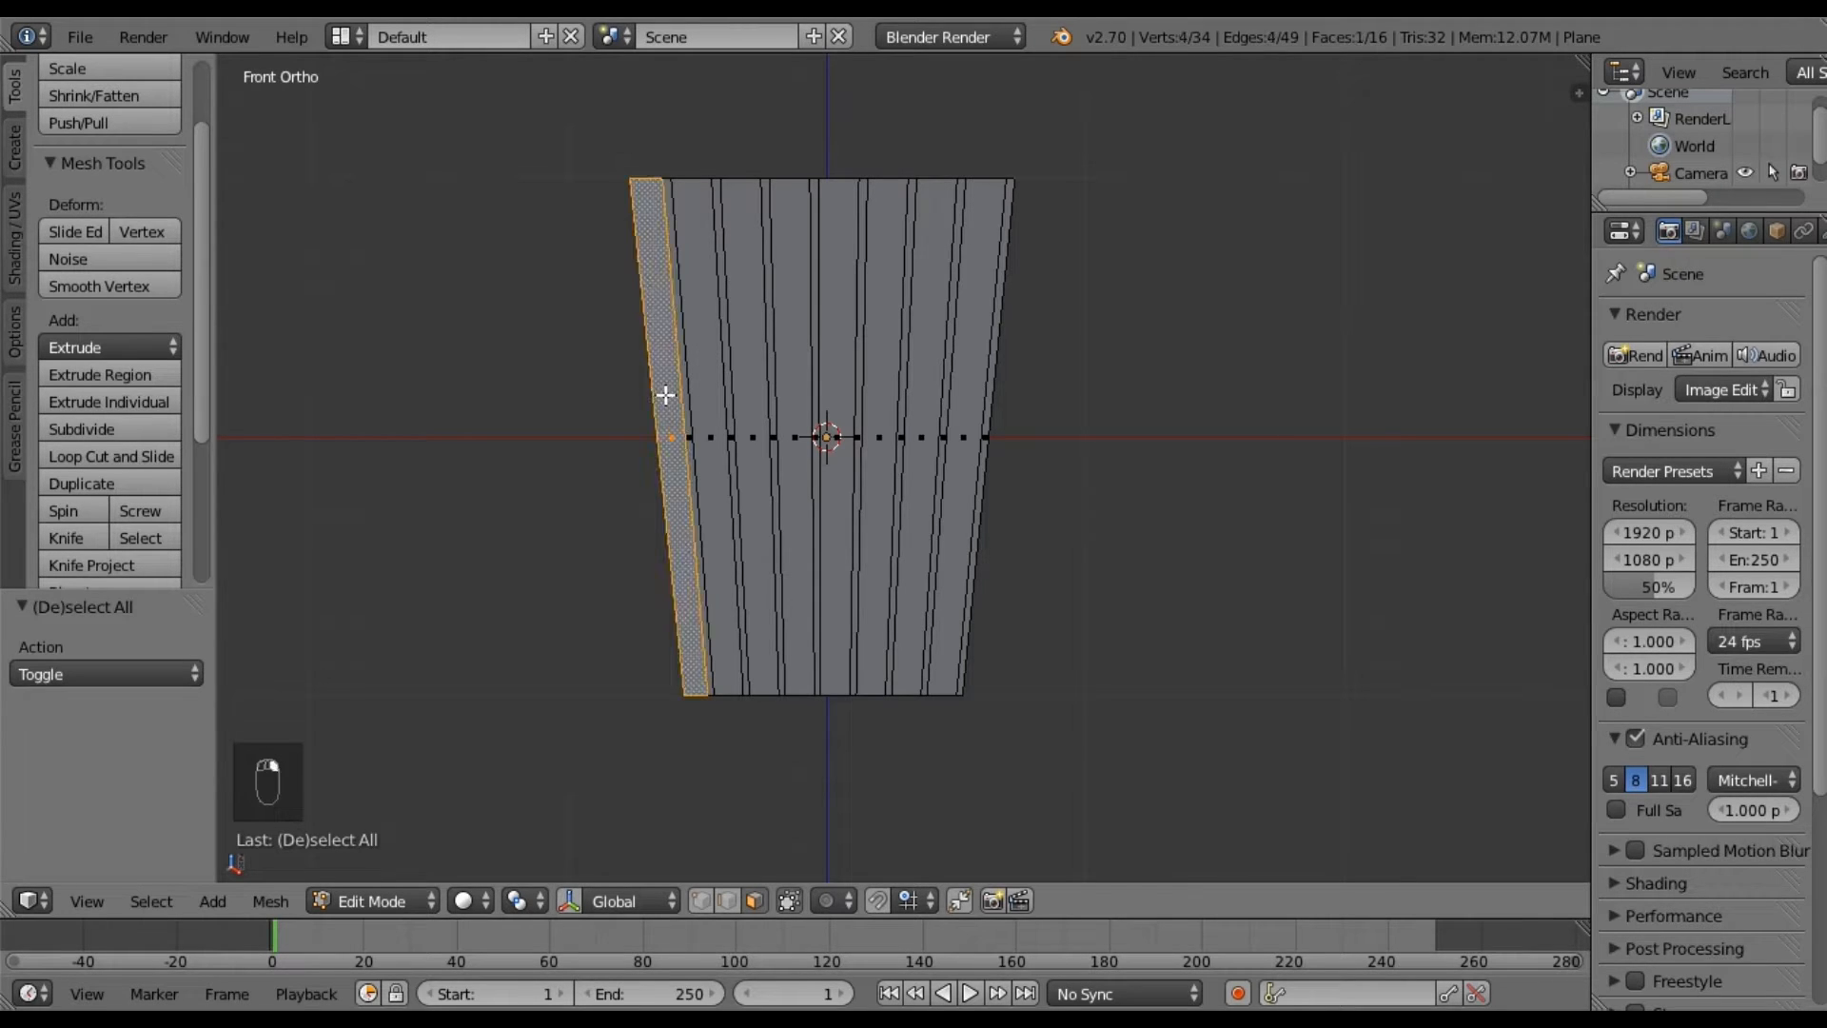
{"action": "right_click", "coordinate": [699, 434], "text": "shift"}
{"action": "right_click", "coordinate": [728, 438], "text": "shift"}
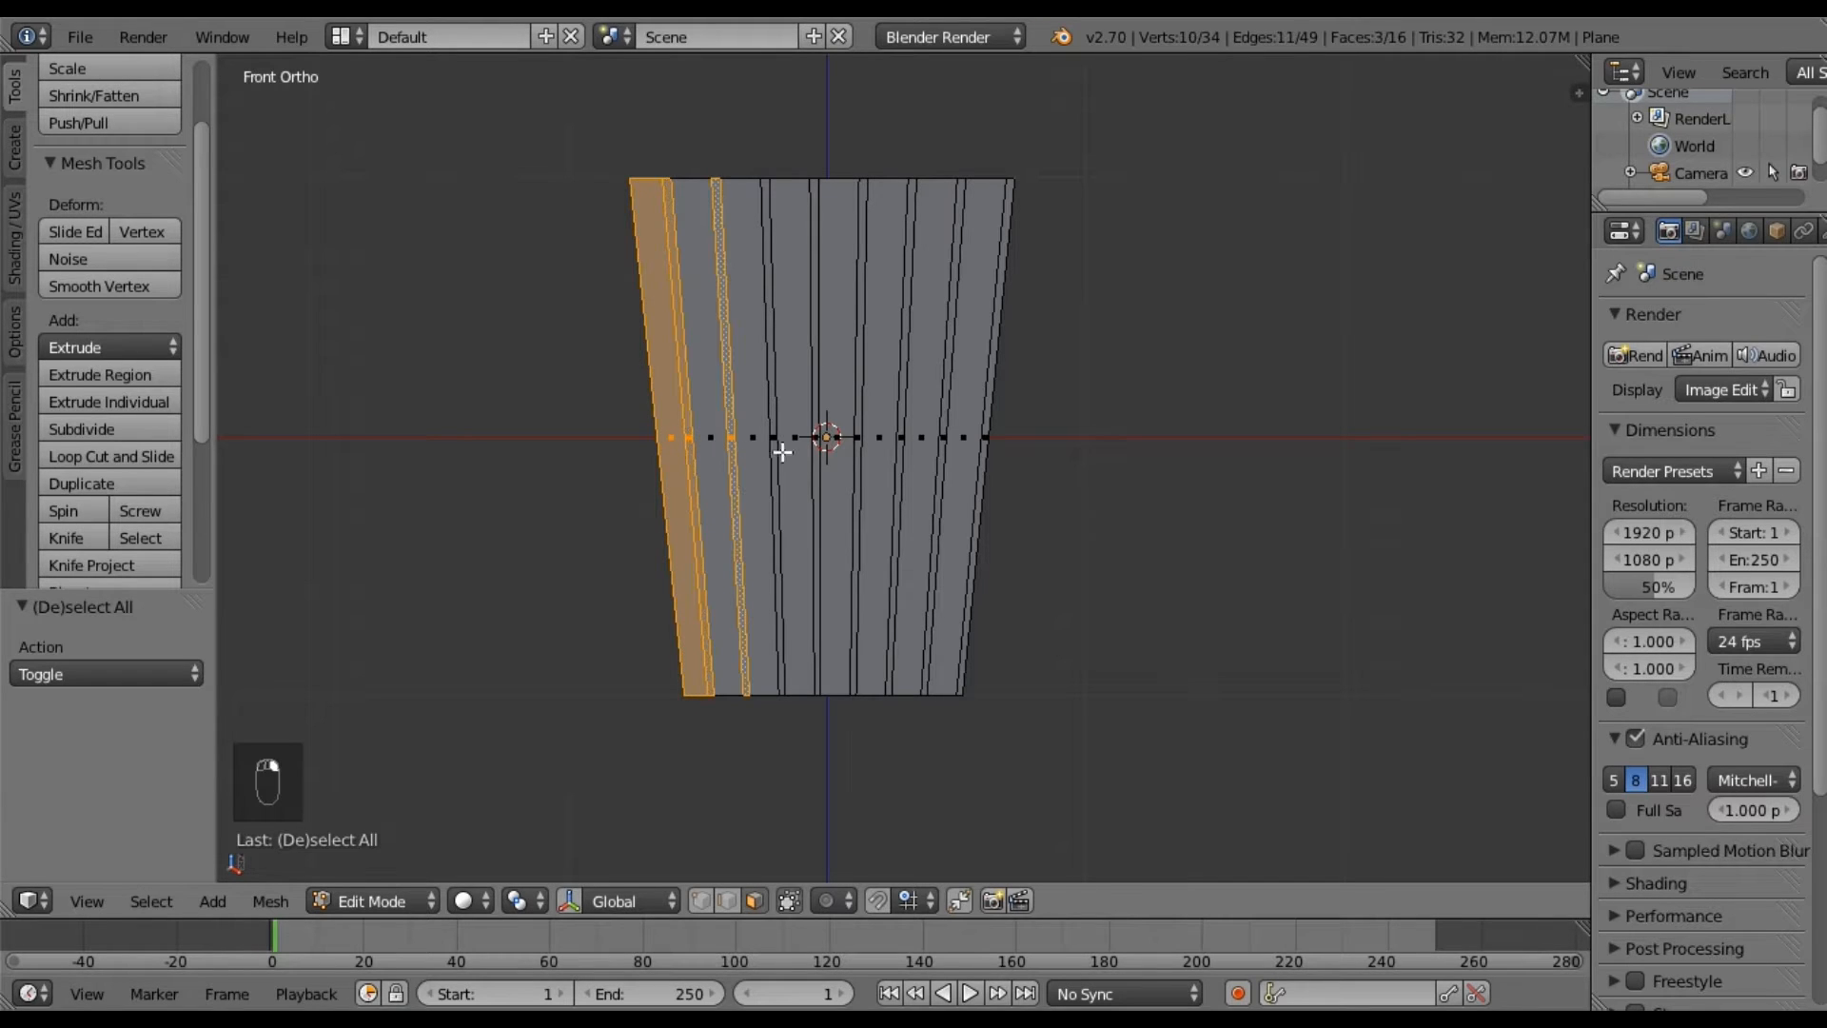
{"action": "right_click", "coordinate": [779, 443], "text": "shift"}
{"action": "right_click", "coordinate": [817, 451], "text": "shift"}
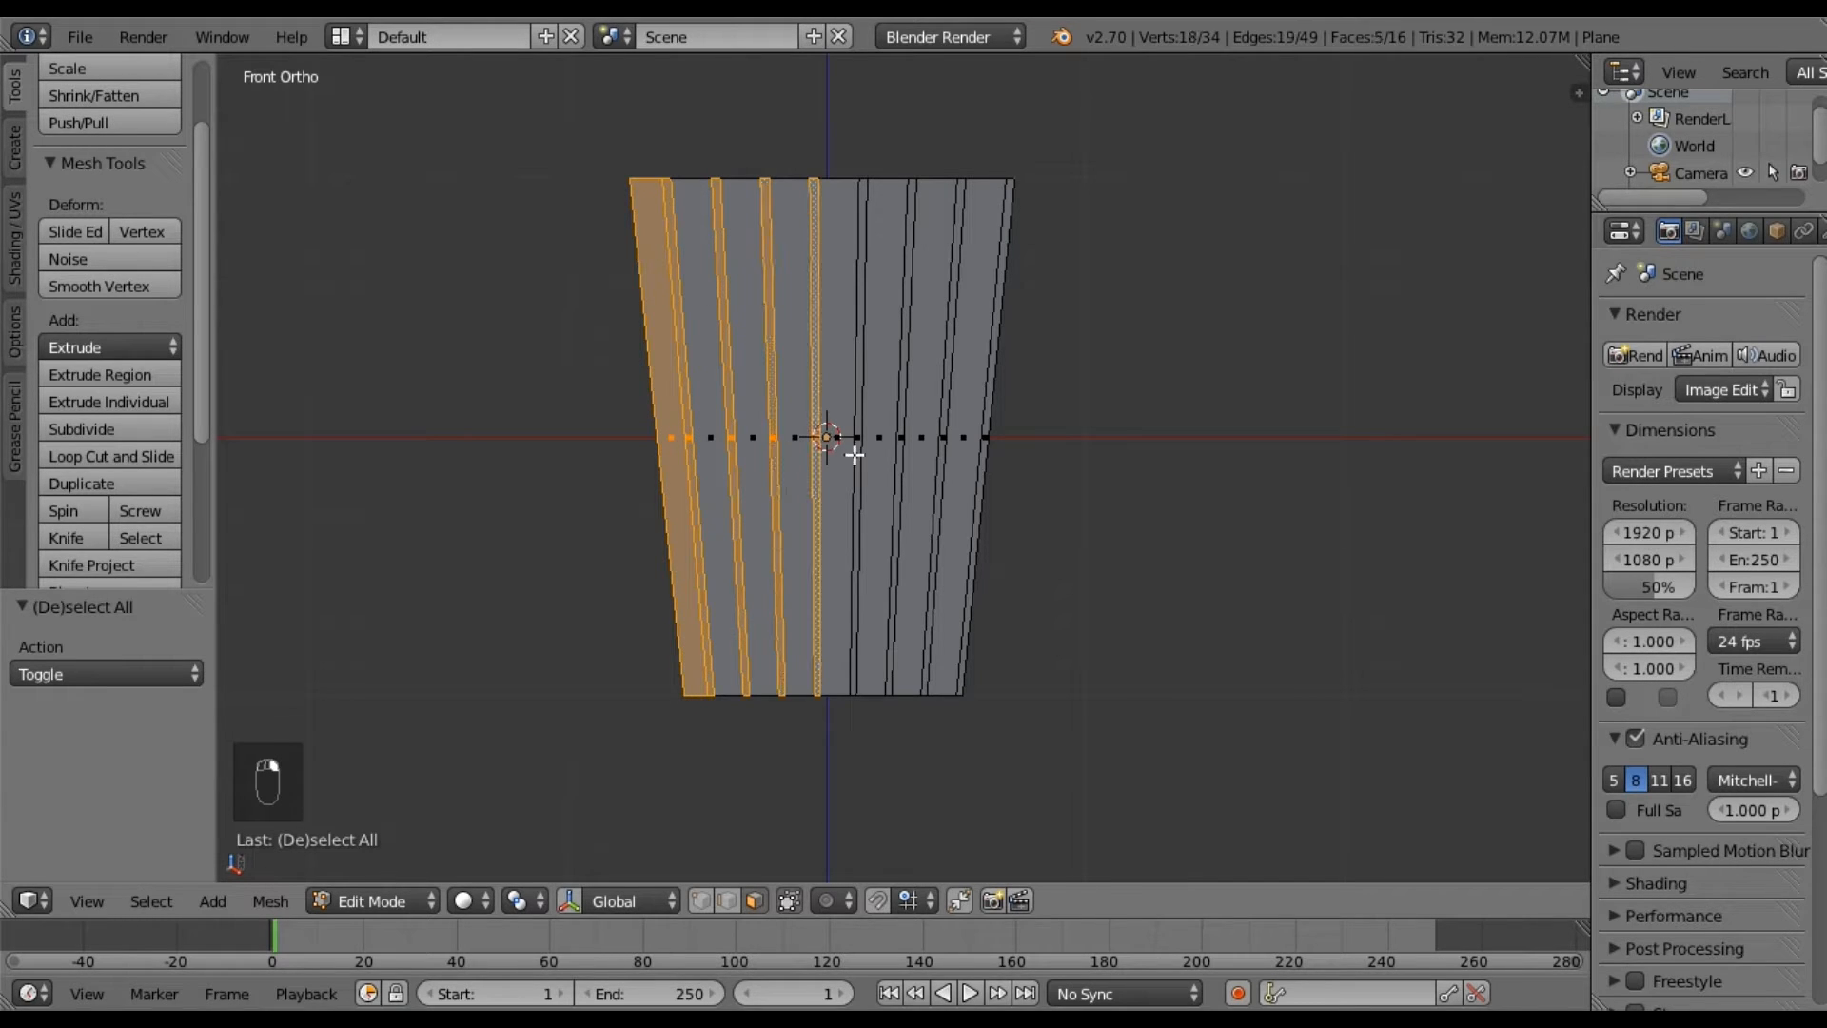
{"action": "right_click", "coordinate": [869, 458], "text": "shift"}
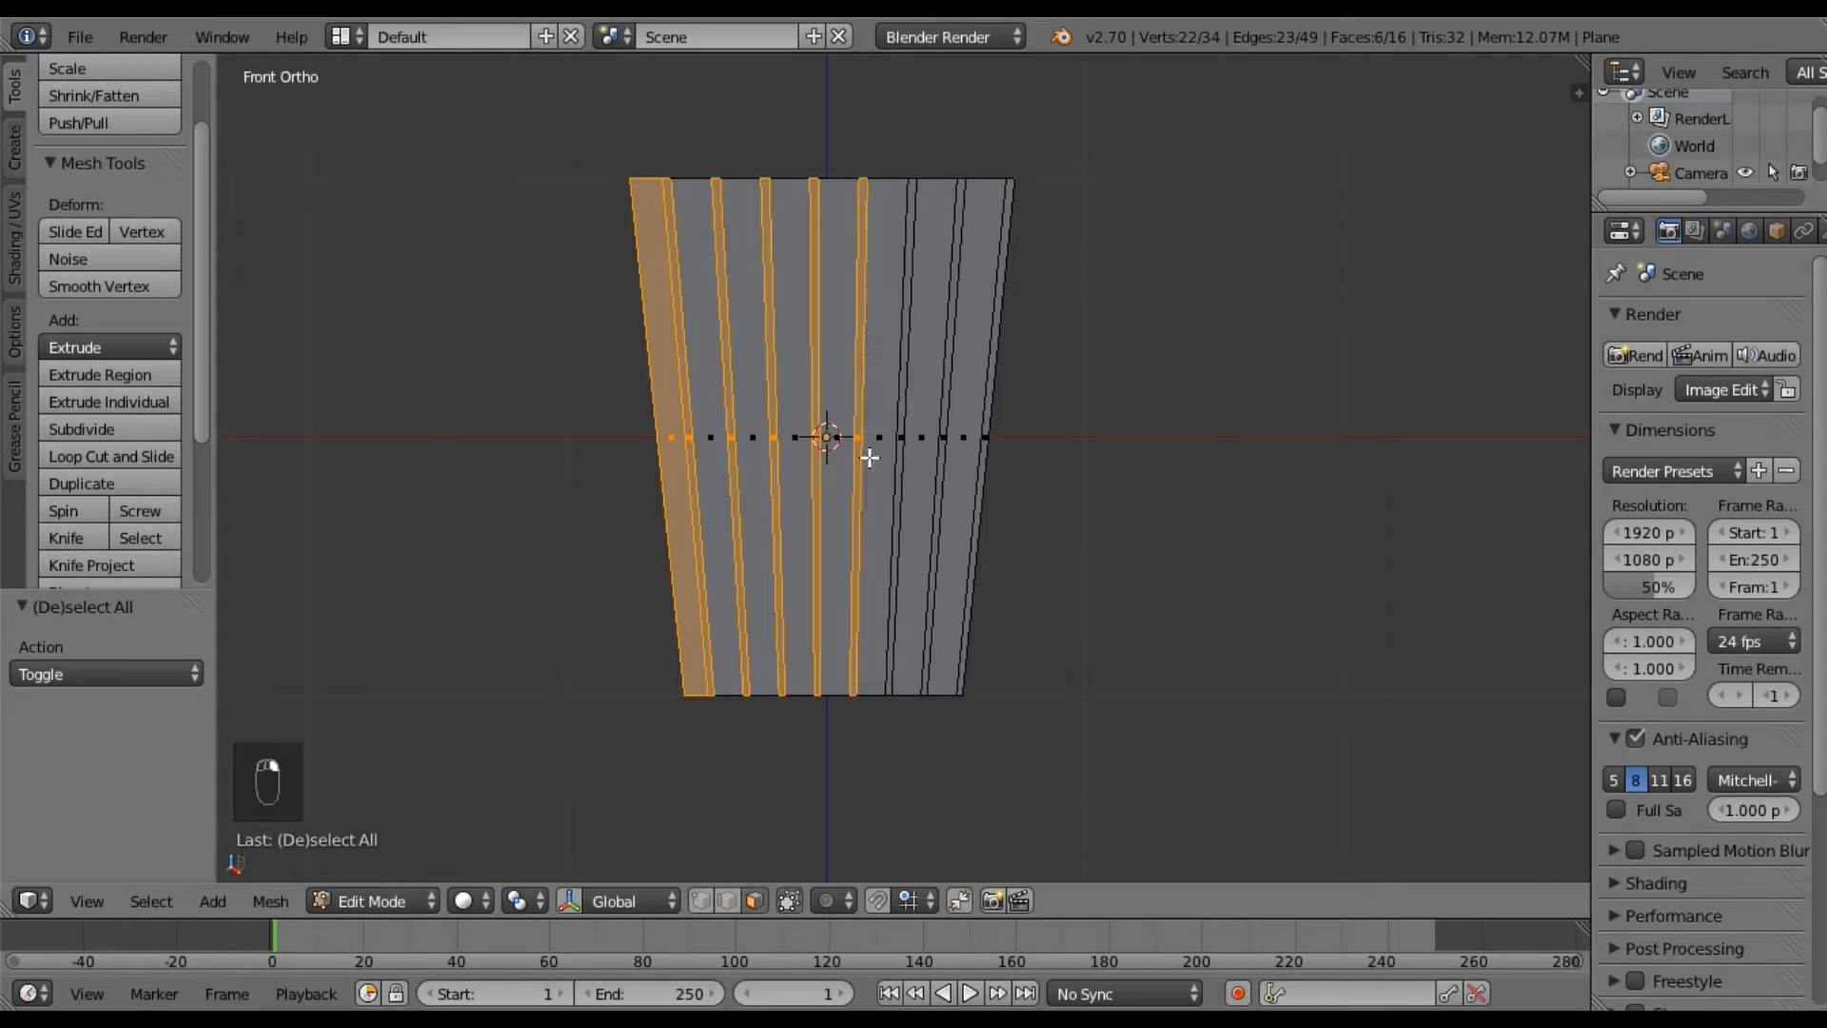
{"action": "right_click", "coordinate": [912, 442], "text": "shift"}
{"action": "right_click", "coordinate": [941, 445], "text": "shift"}
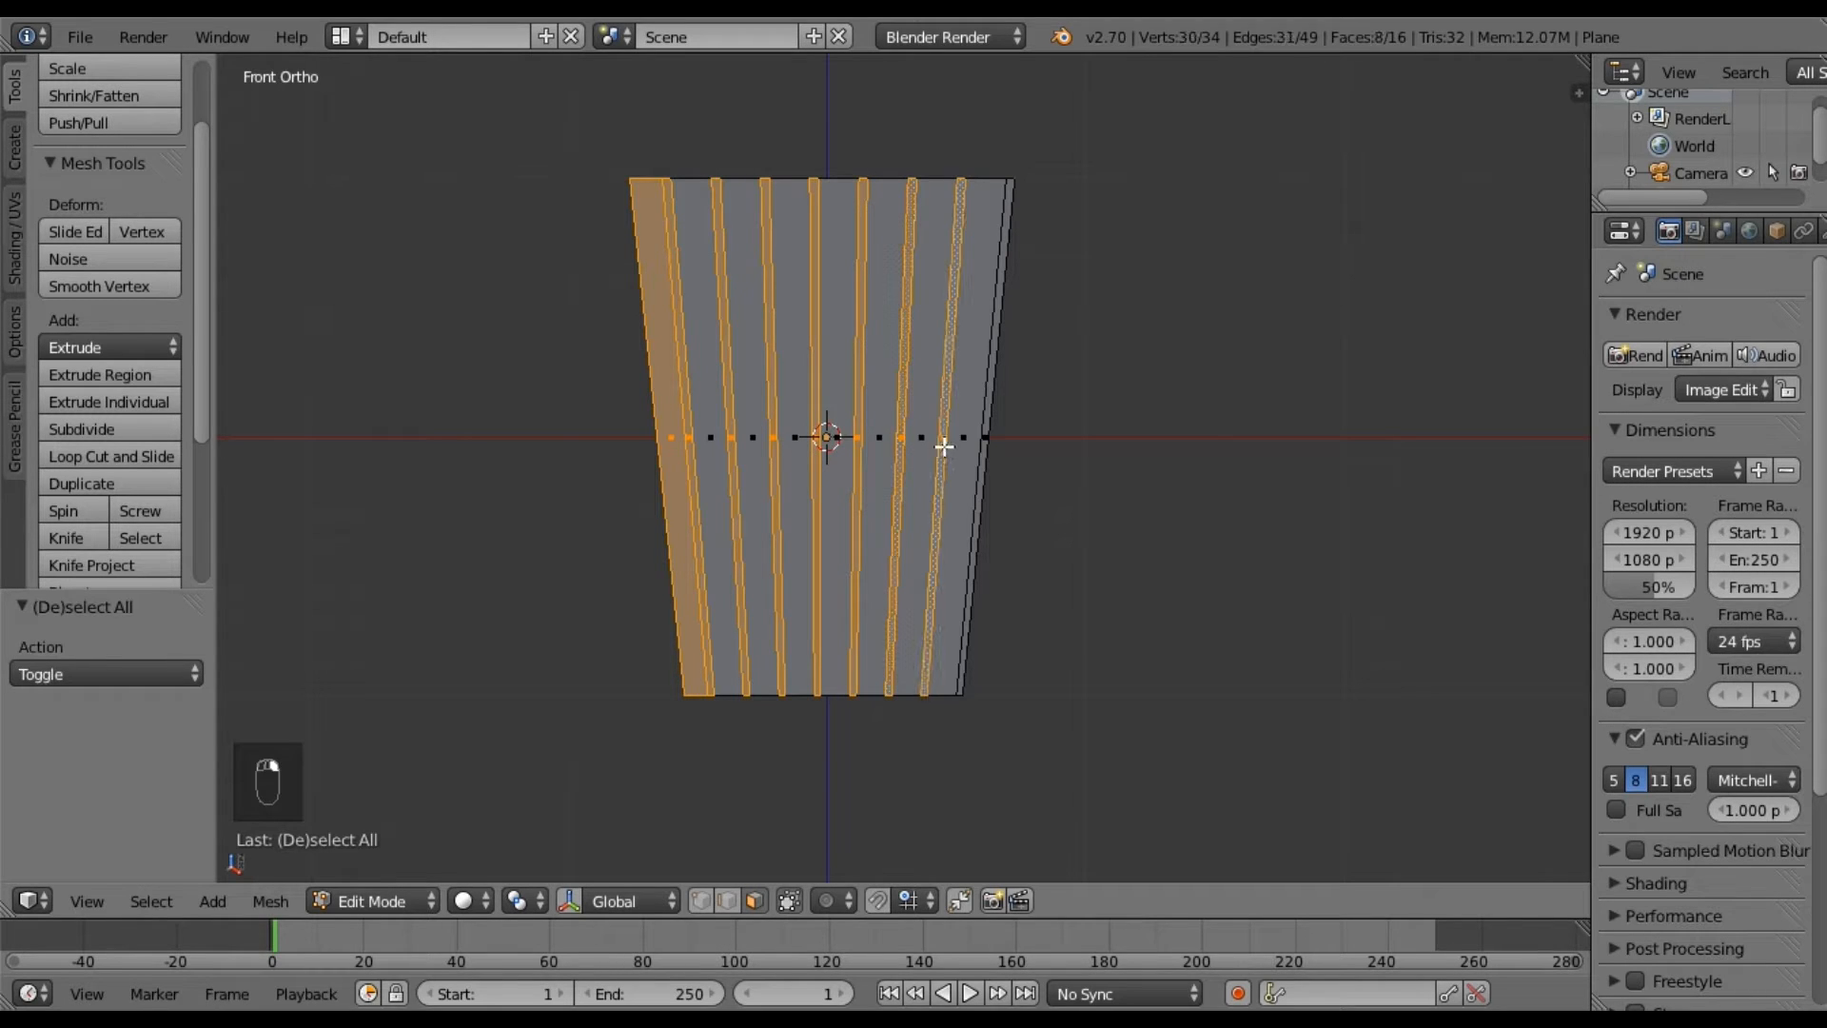
{"action": "right_click", "coordinate": [988, 437], "text": "shift"}
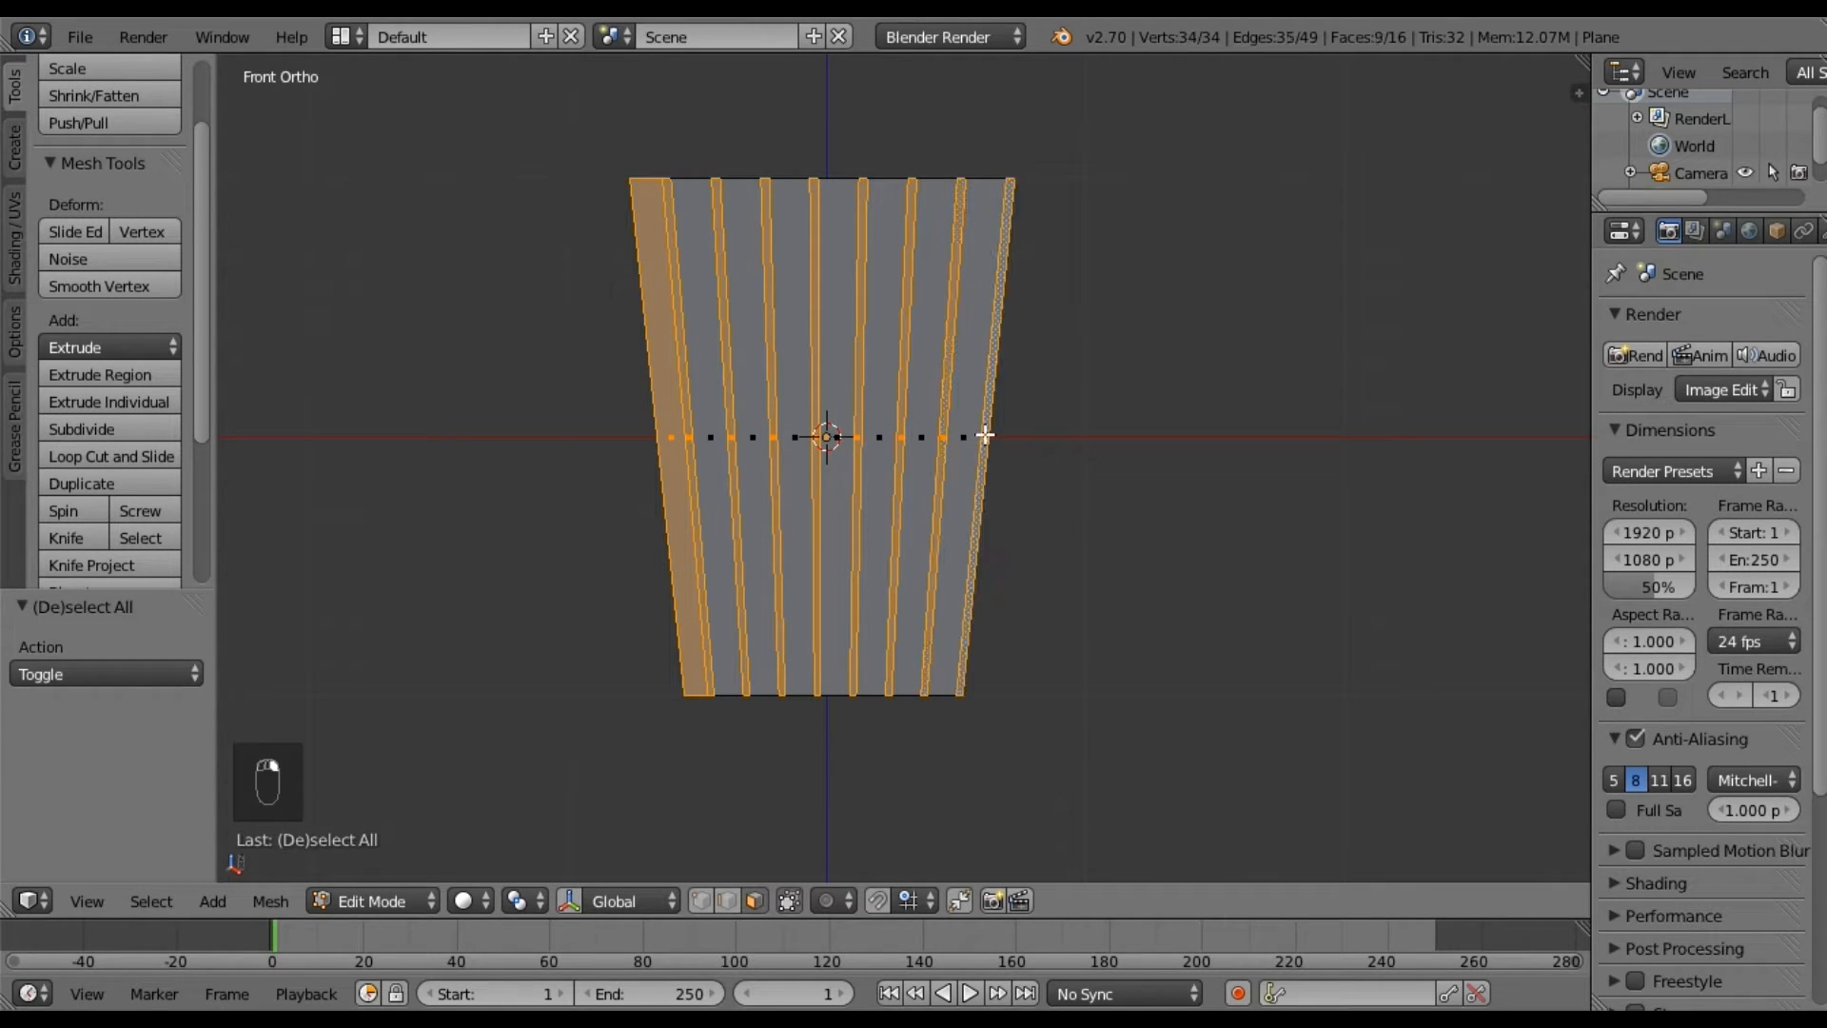
{"action": "key", "text": "x"}
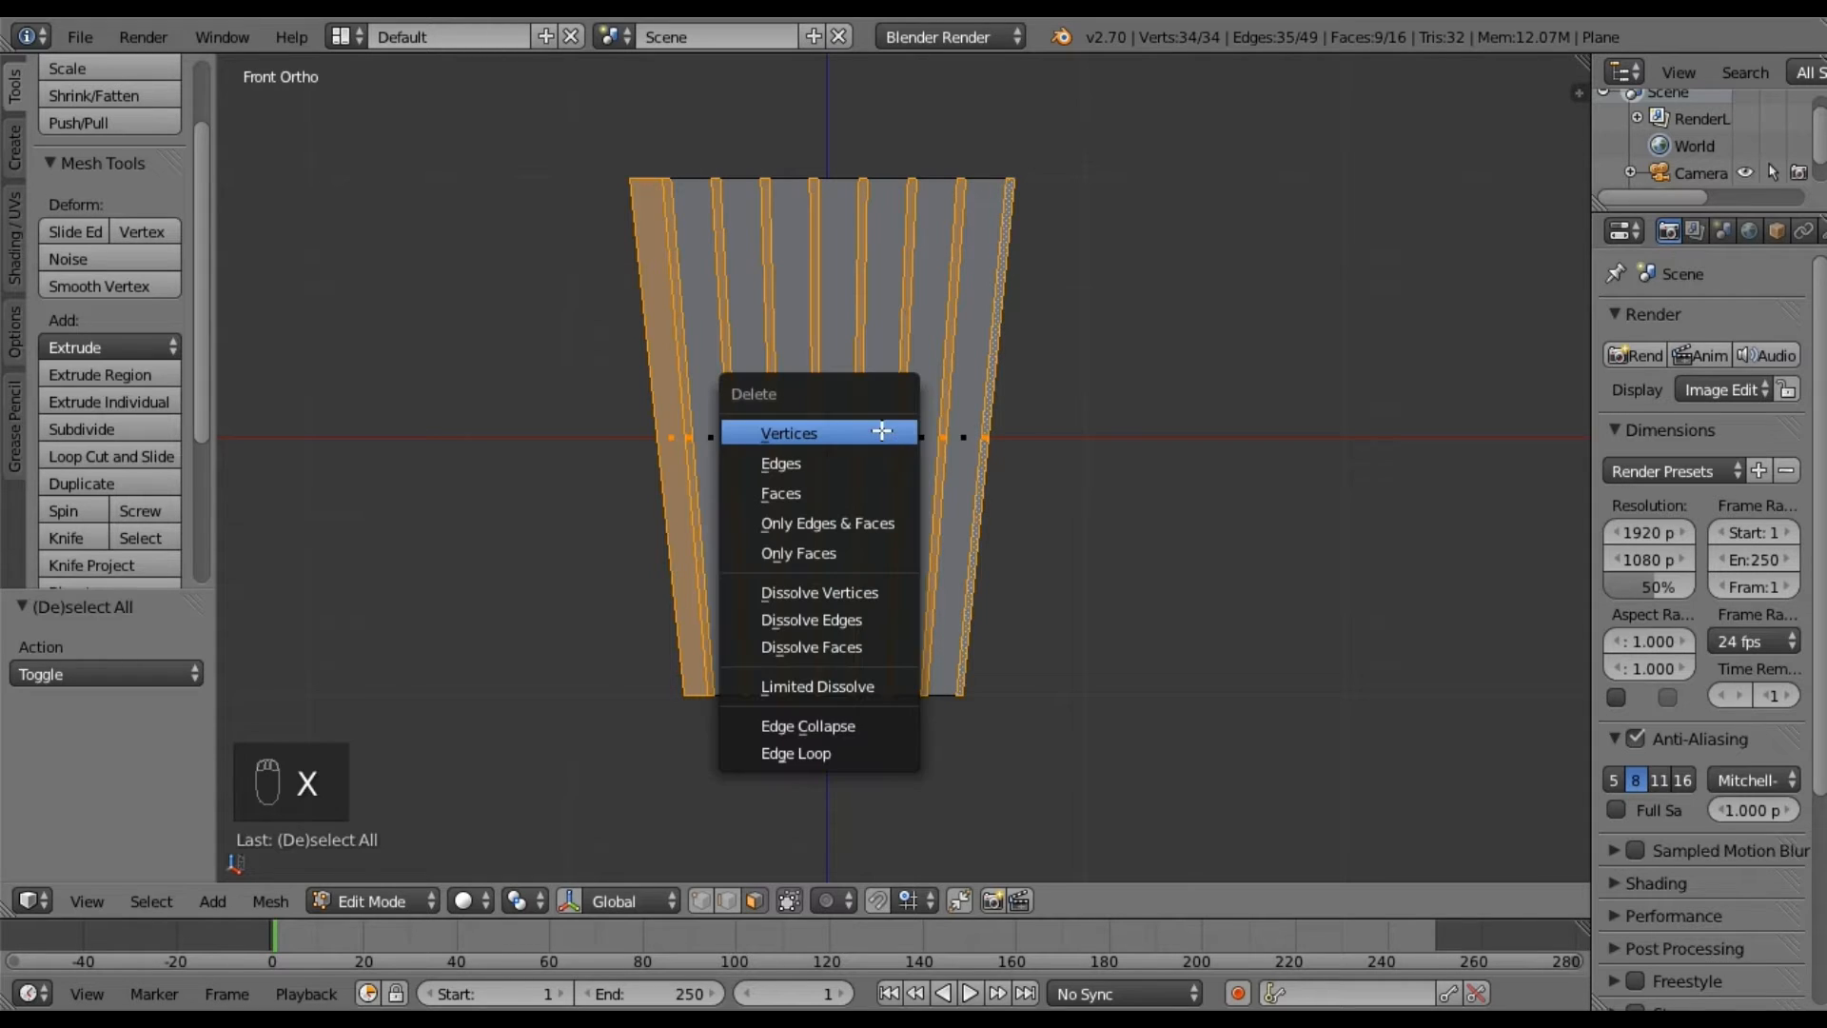
{"action": "left_click", "coordinate": [870, 497]}
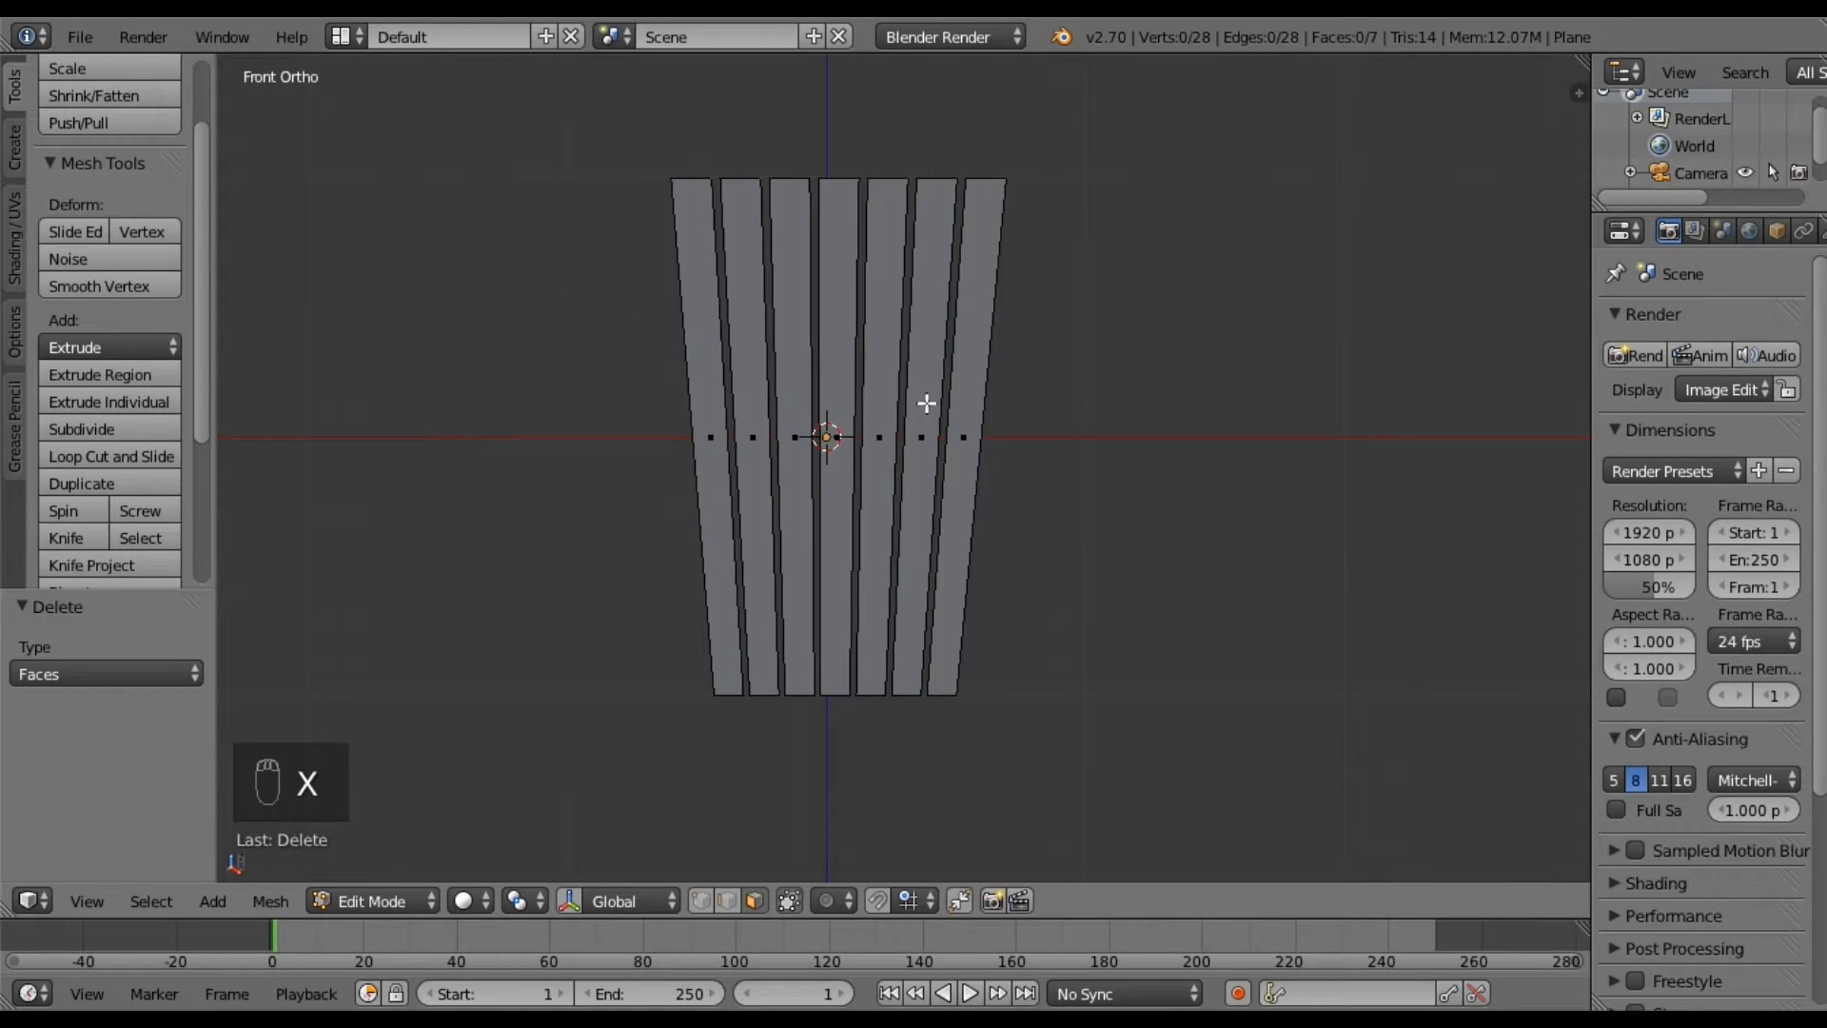
{"action": "middle_click_drag", "start_coordinate": [967, 498], "coordinate": [858, 436]}
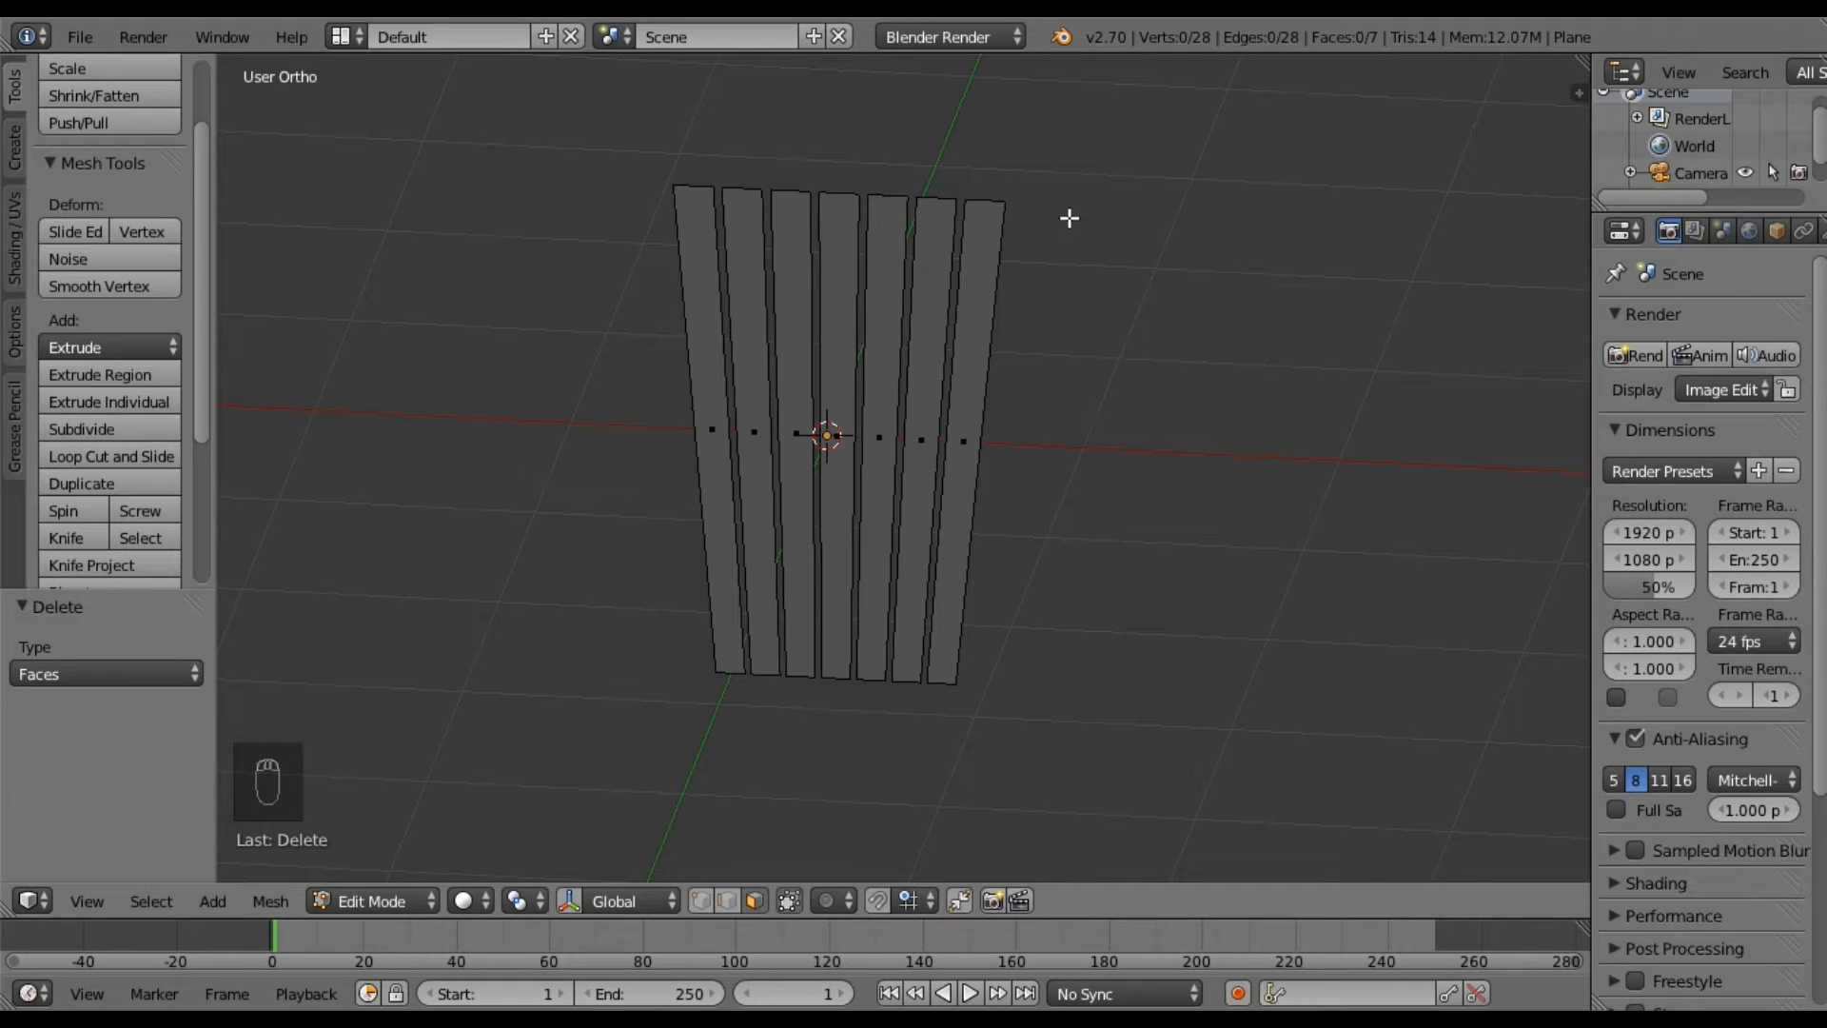
{"action": "middle_click_drag", "start_coordinate": [819, 352], "coordinate": [839, 217]}
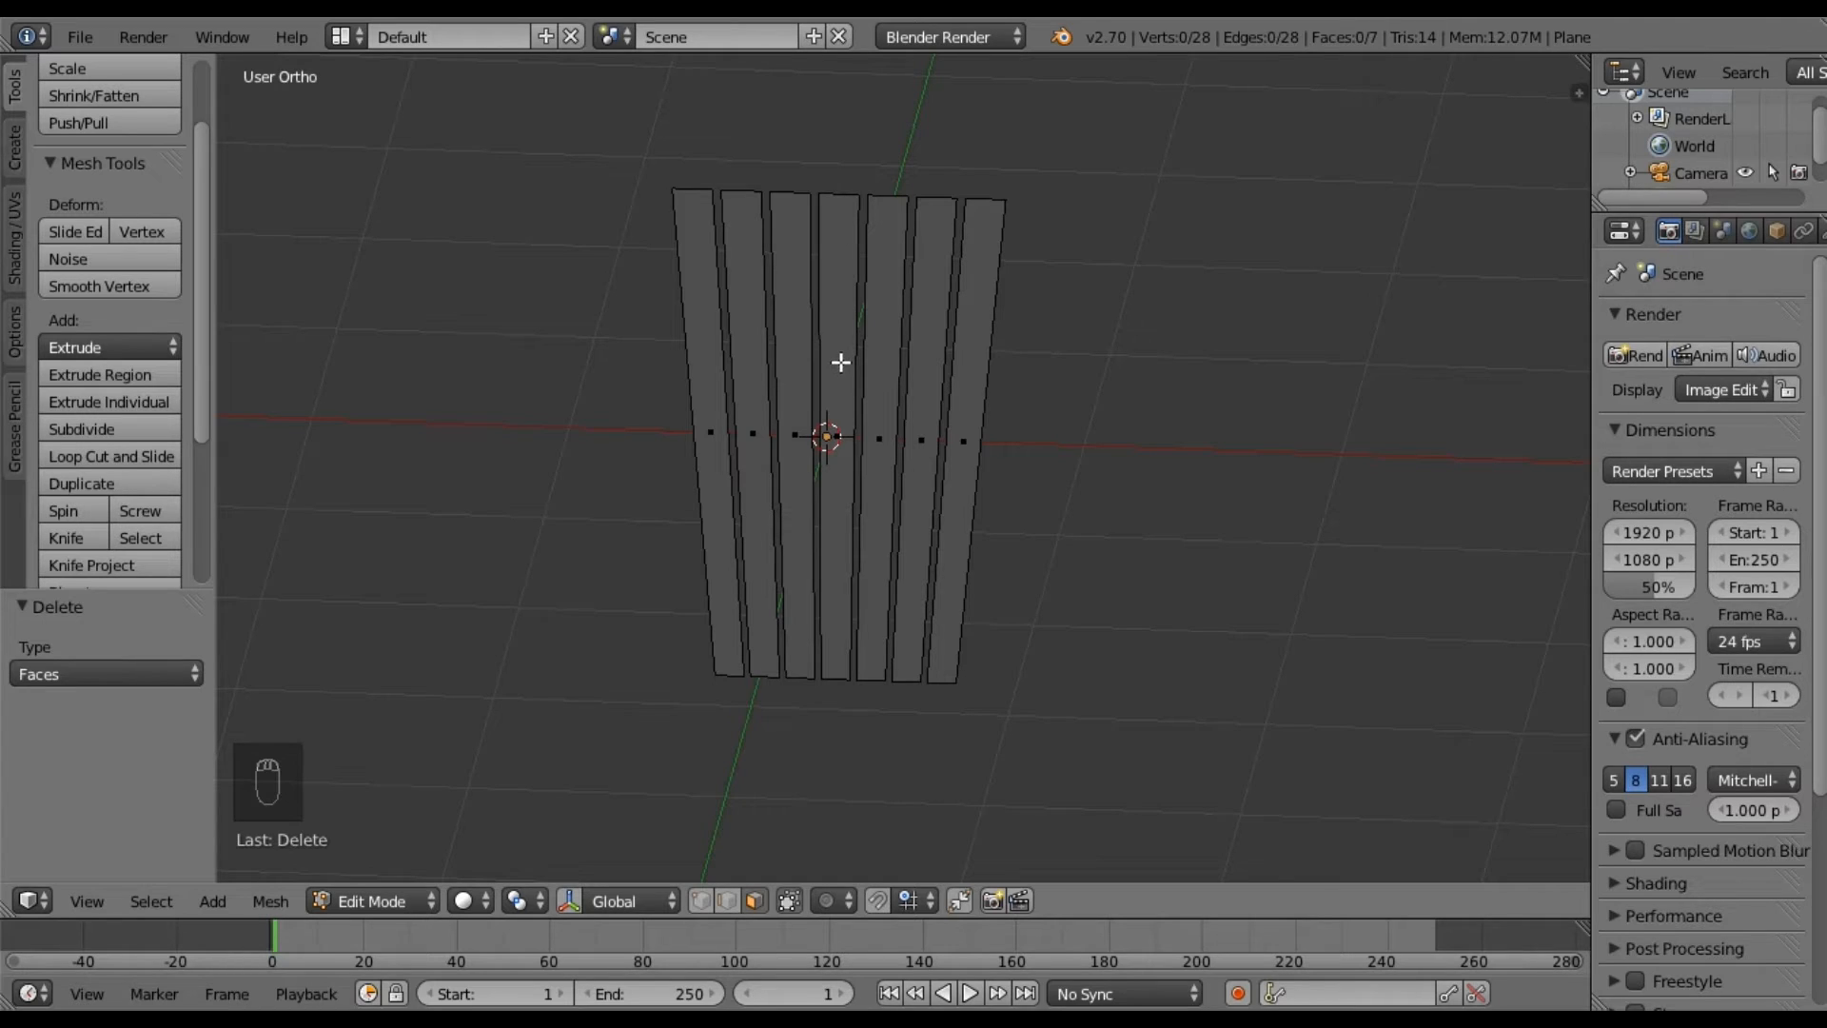
{"action": "key", "text": "KP_1"}
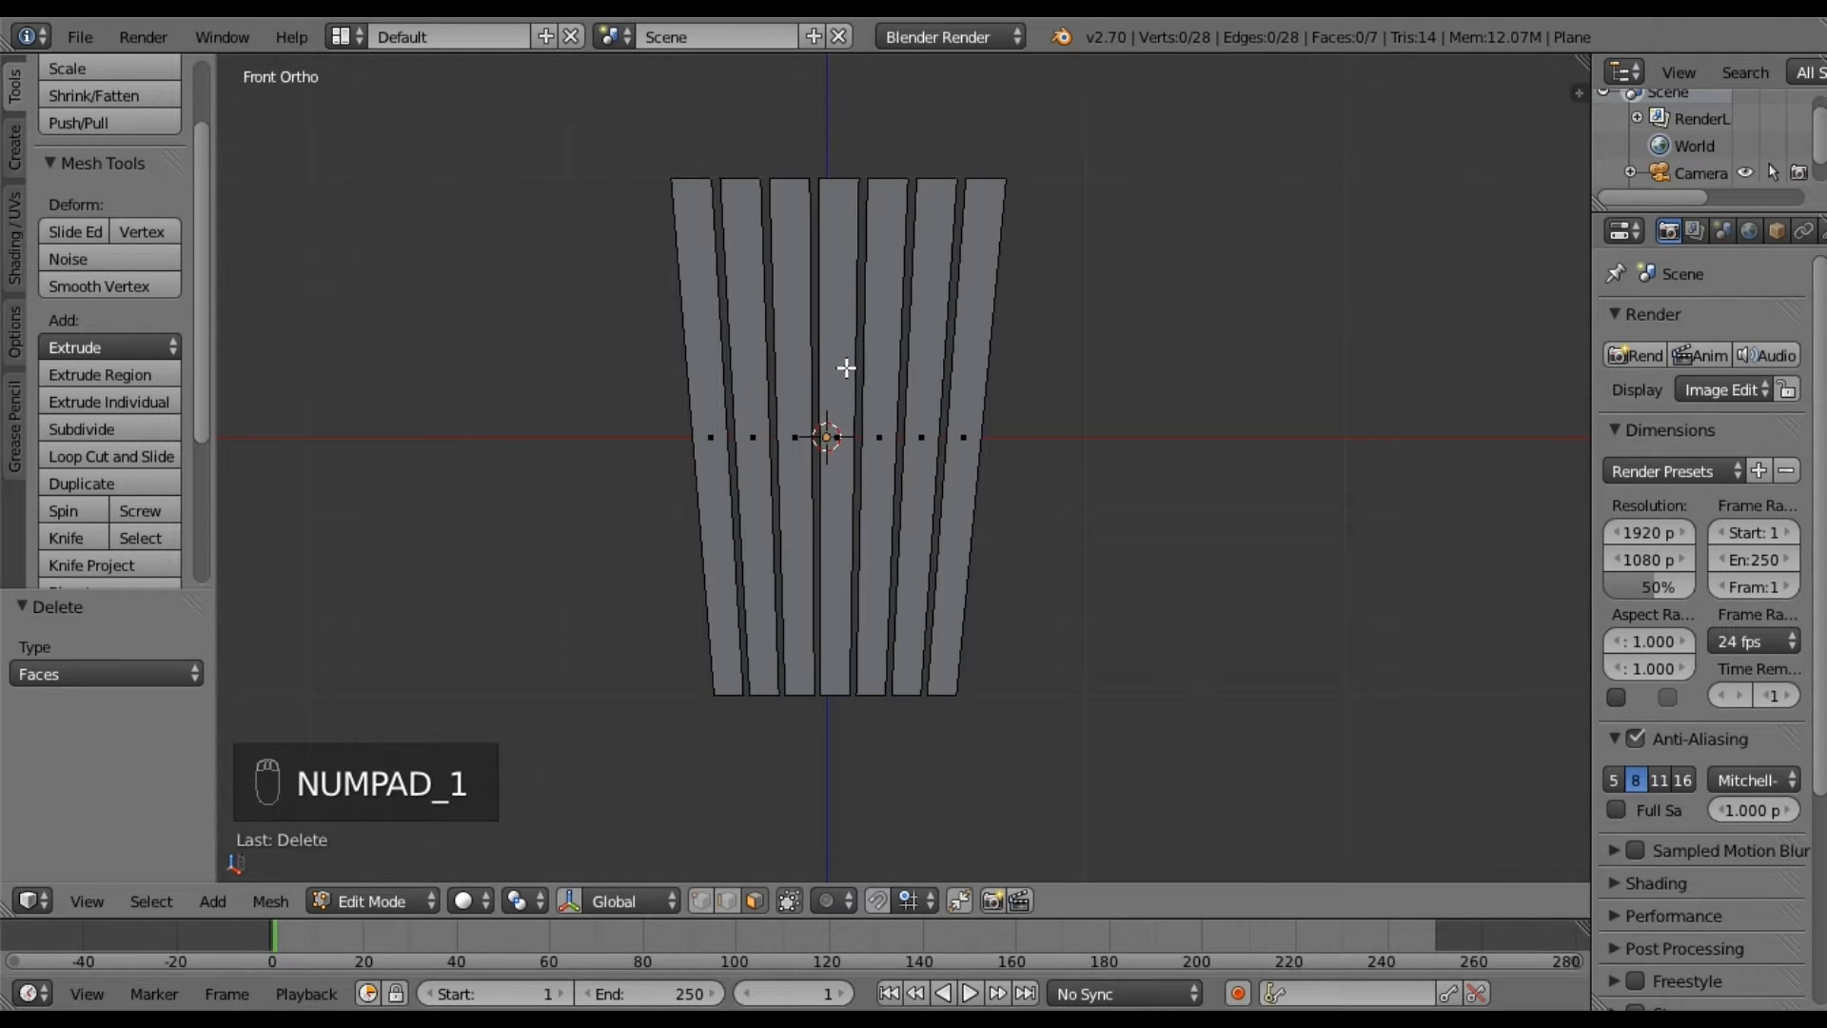
In vertex select mode, select the two outermost top corner vertices and enable proportional editing with Sharp falloff.
{"action": "middle_click_drag", "start_coordinate": [846, 368], "coordinate": [828, 404], "text": "shift"}
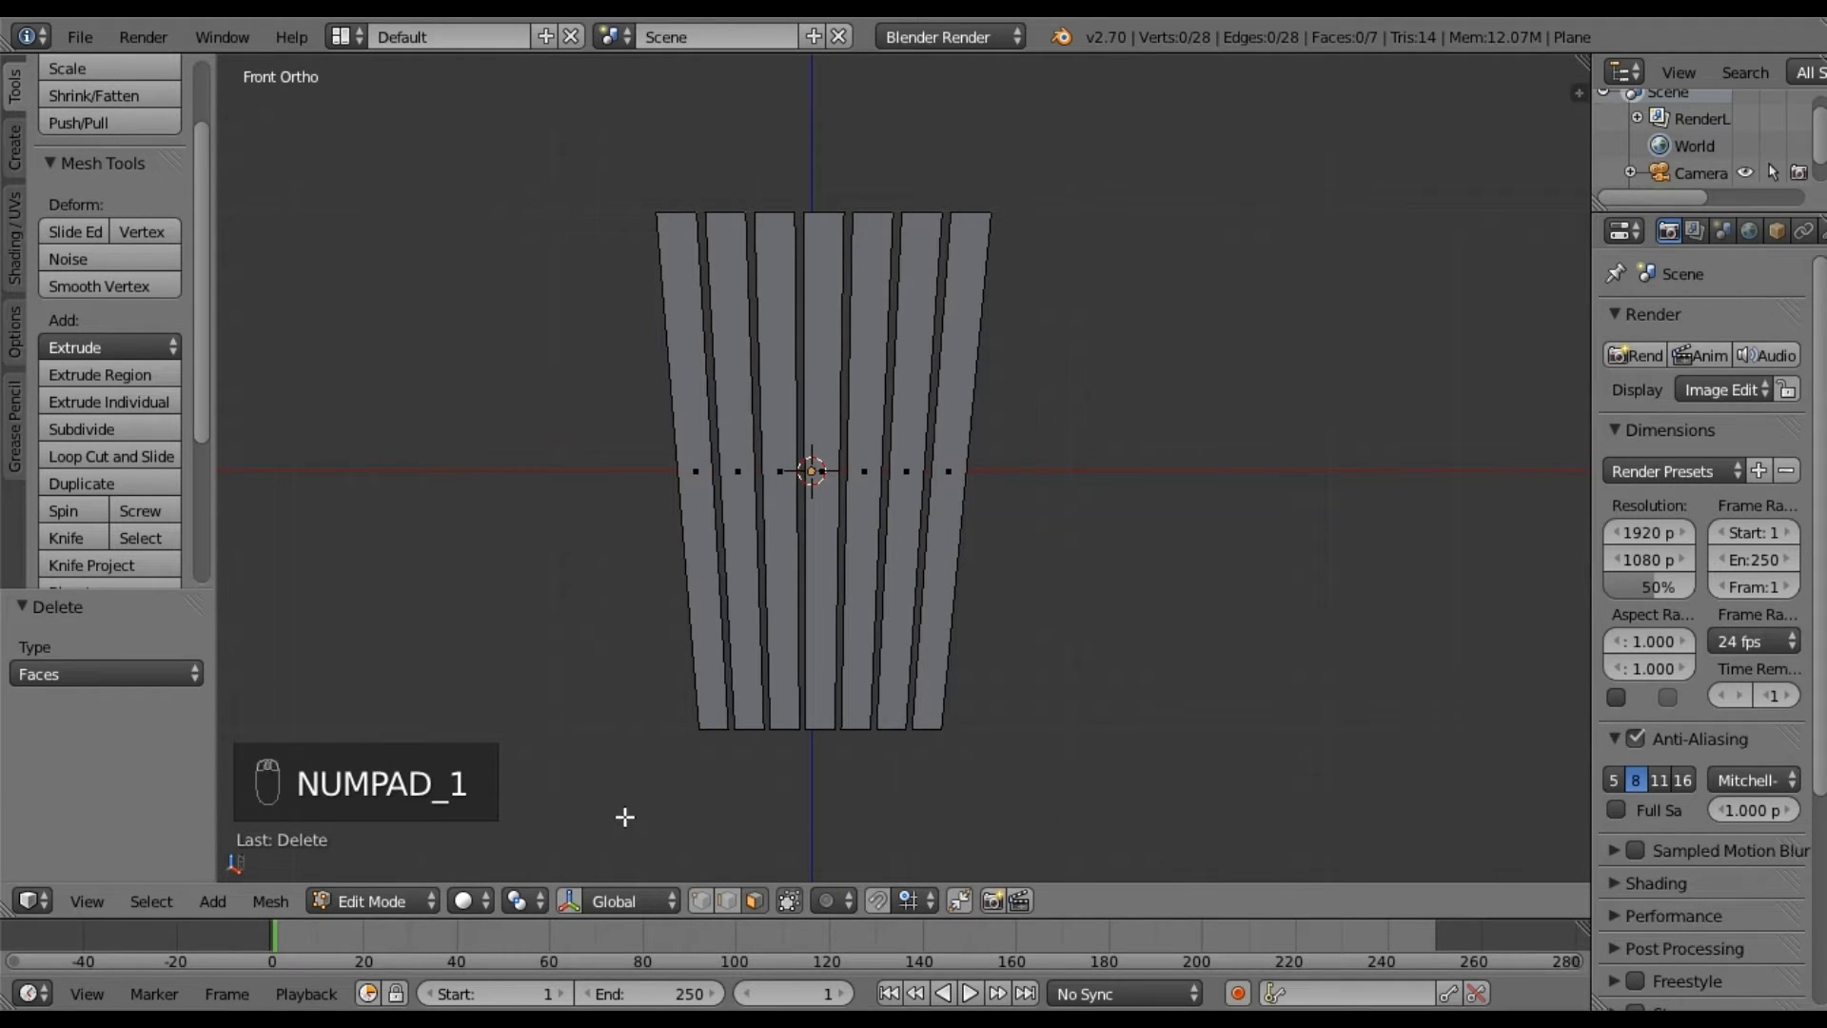
{"action": "left_click", "coordinate": [706, 895]}
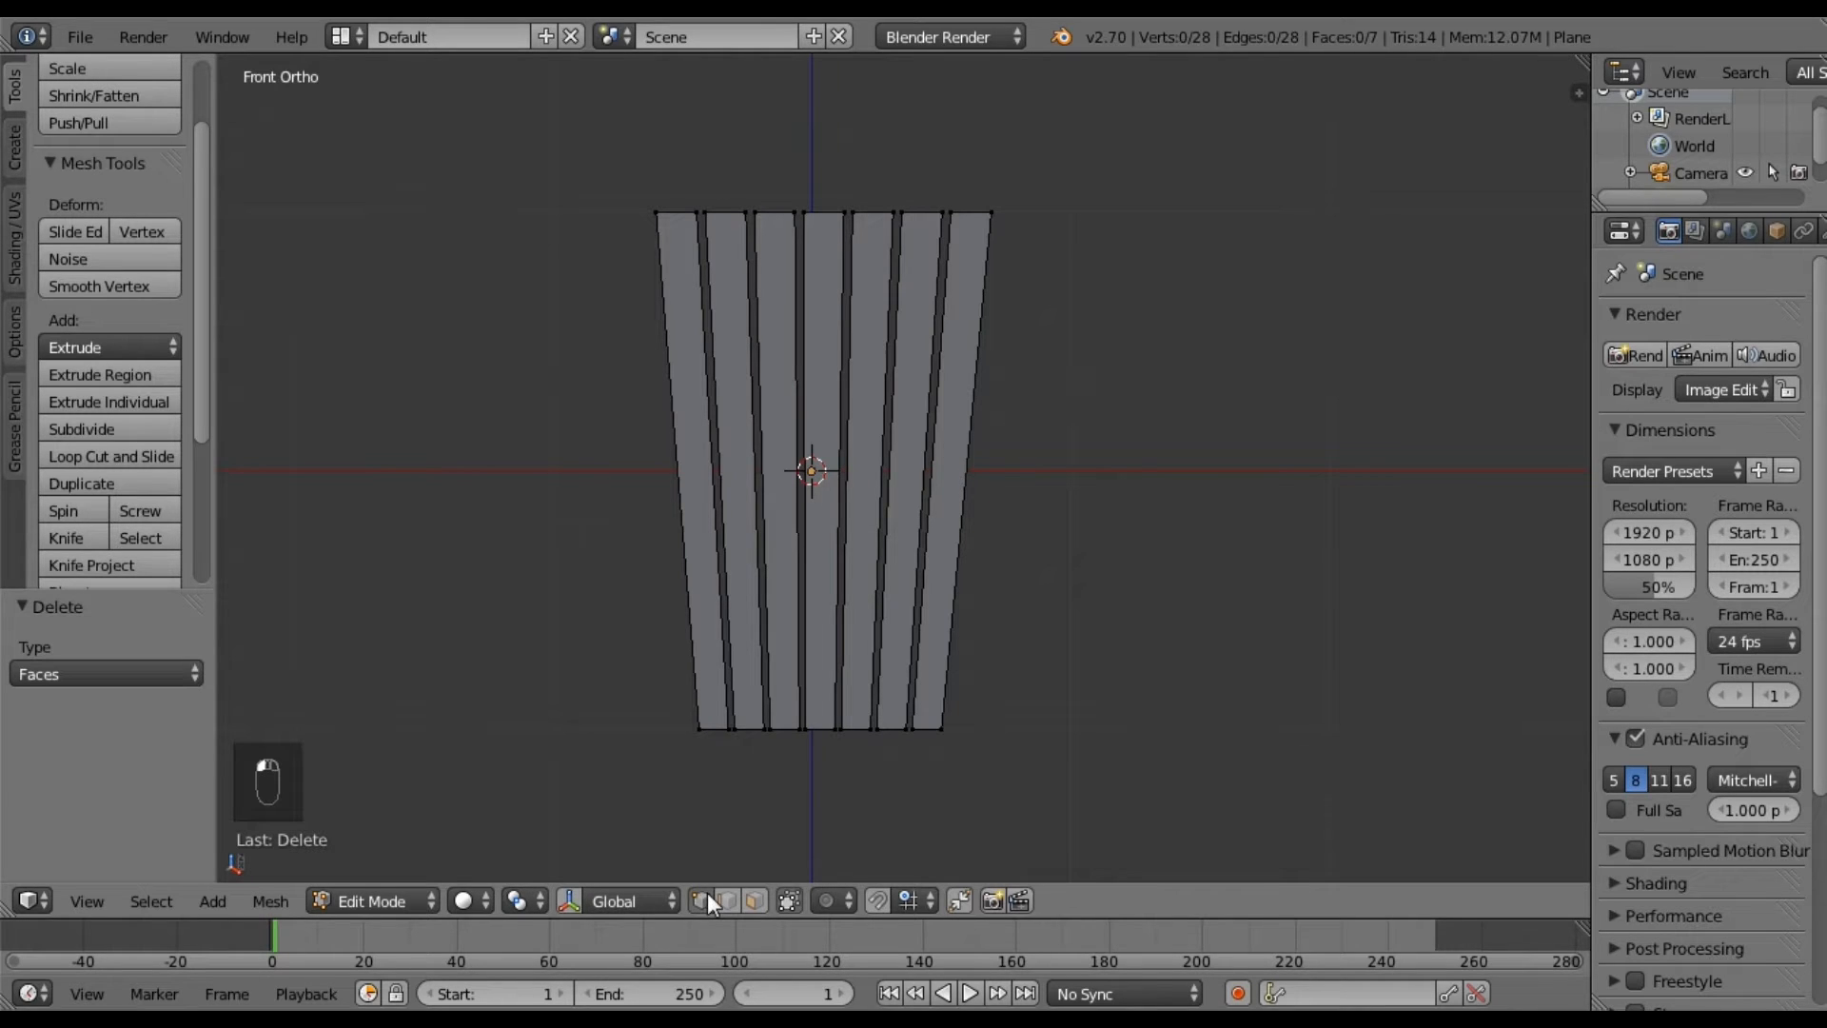
{"action": "right_click", "coordinate": [659, 218]}
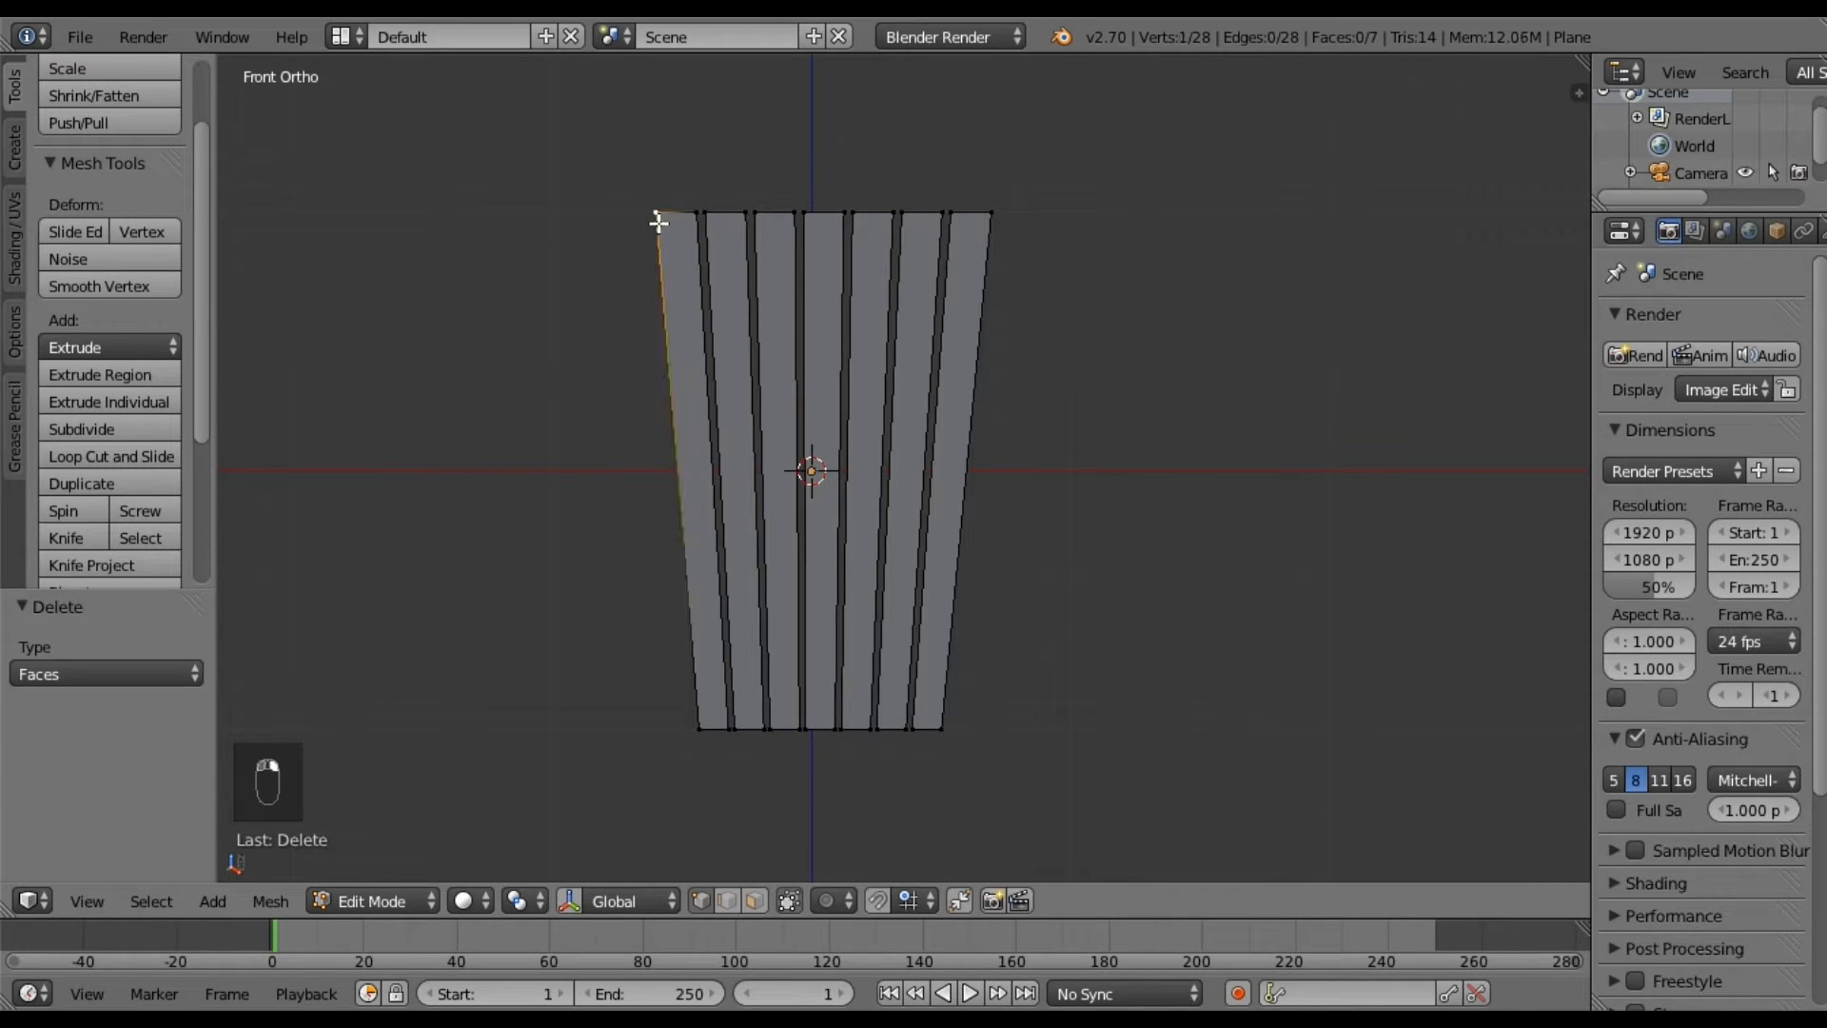
{"action": "right_click", "coordinate": [1003, 219], "text": "shift"}
{"action": "left_click", "coordinate": [831, 900]}
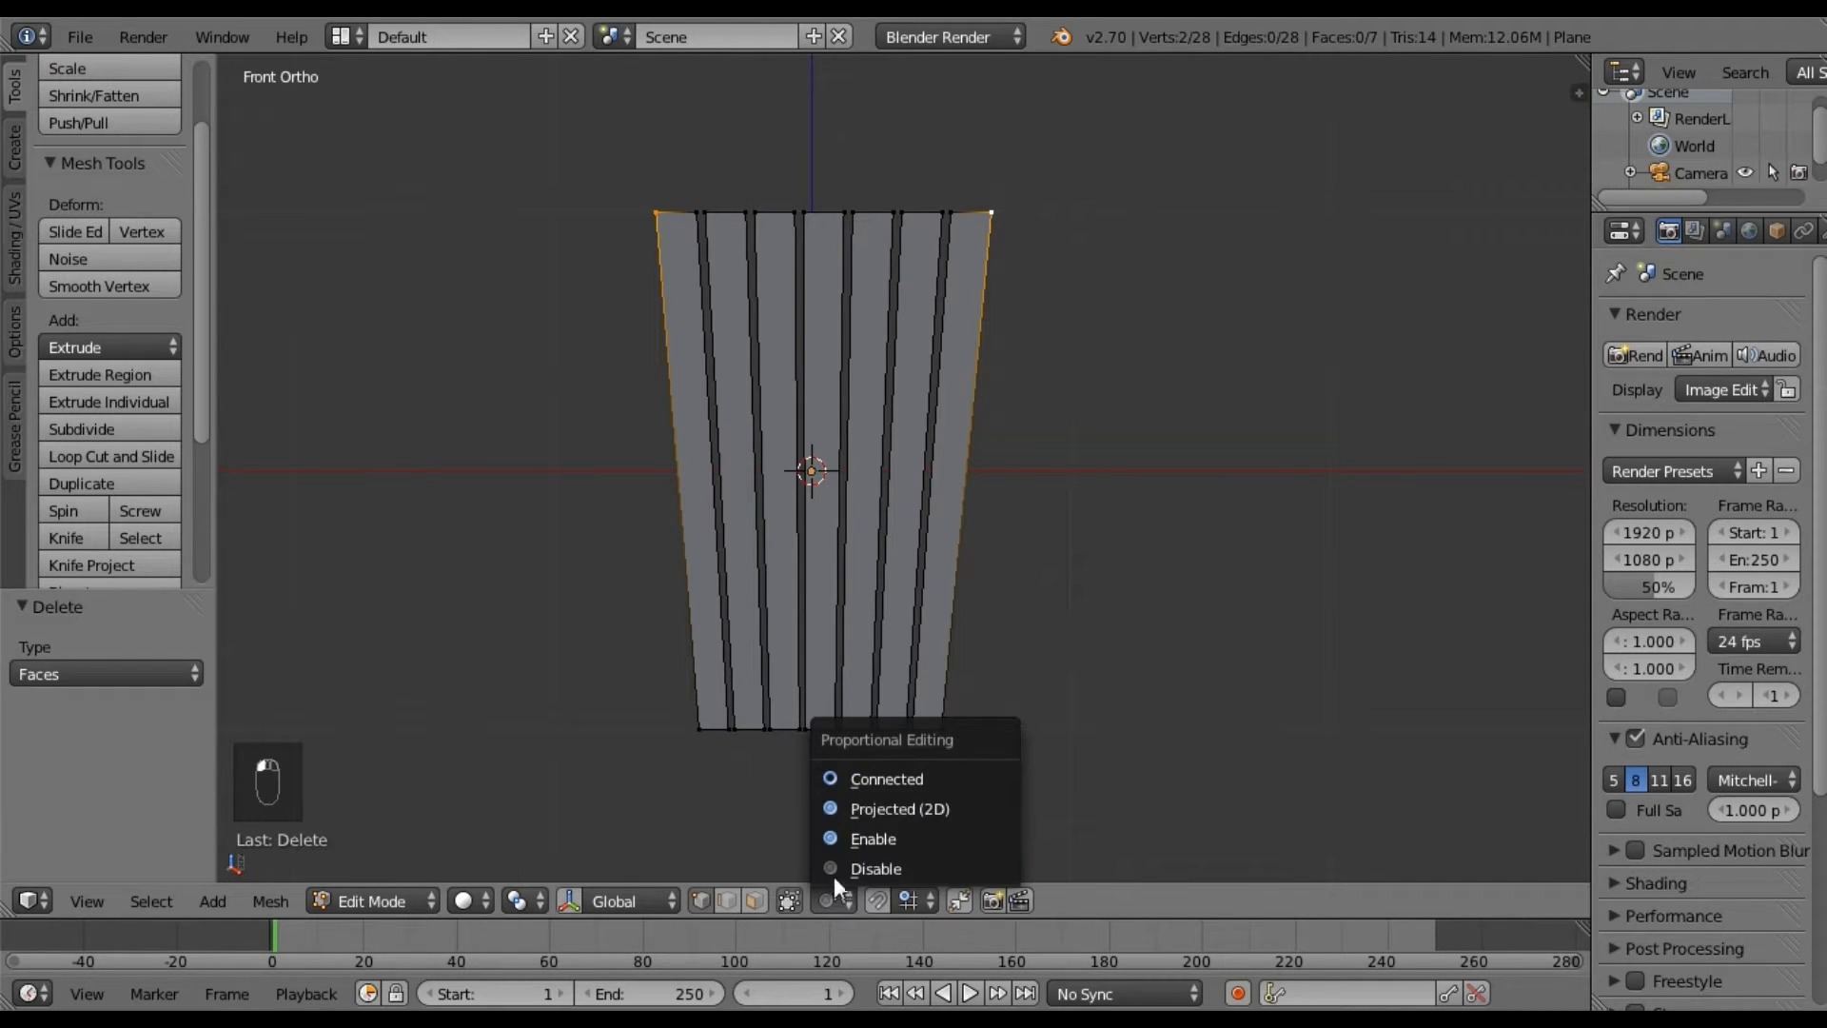
{"action": "left_click", "coordinate": [837, 839]}
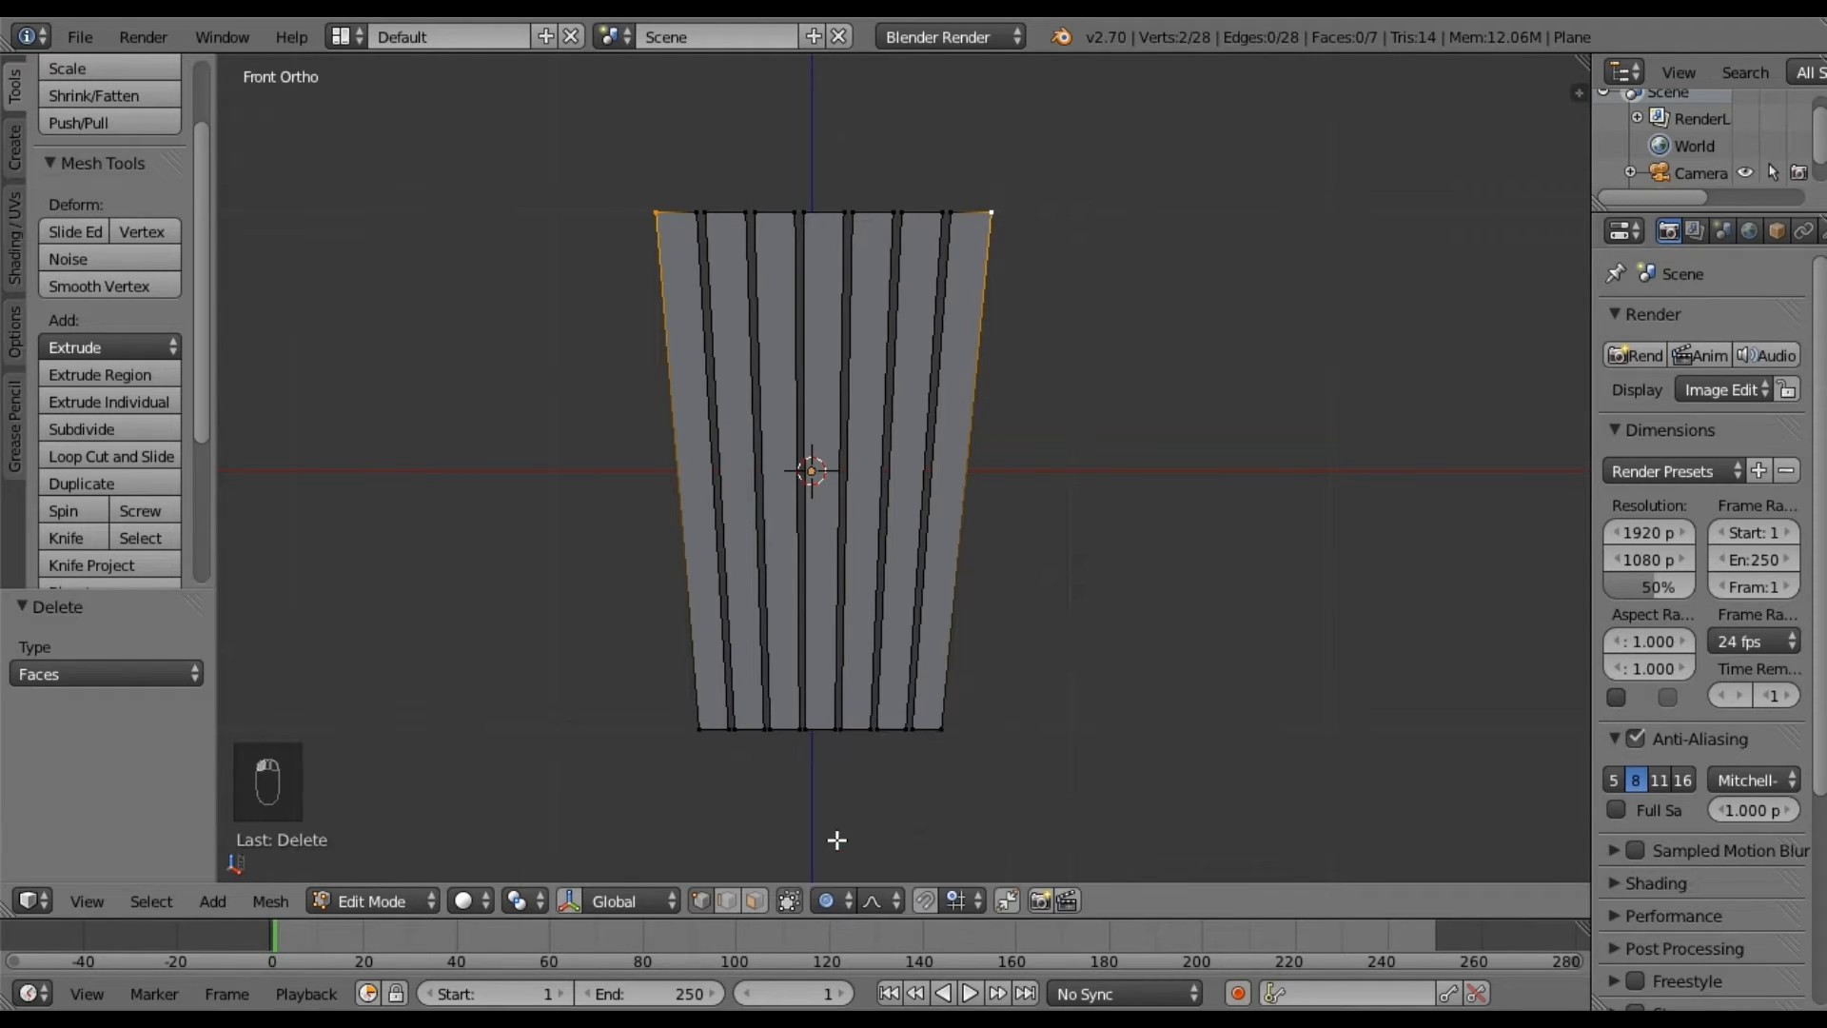
{"action": "left_click", "coordinate": [876, 900]}
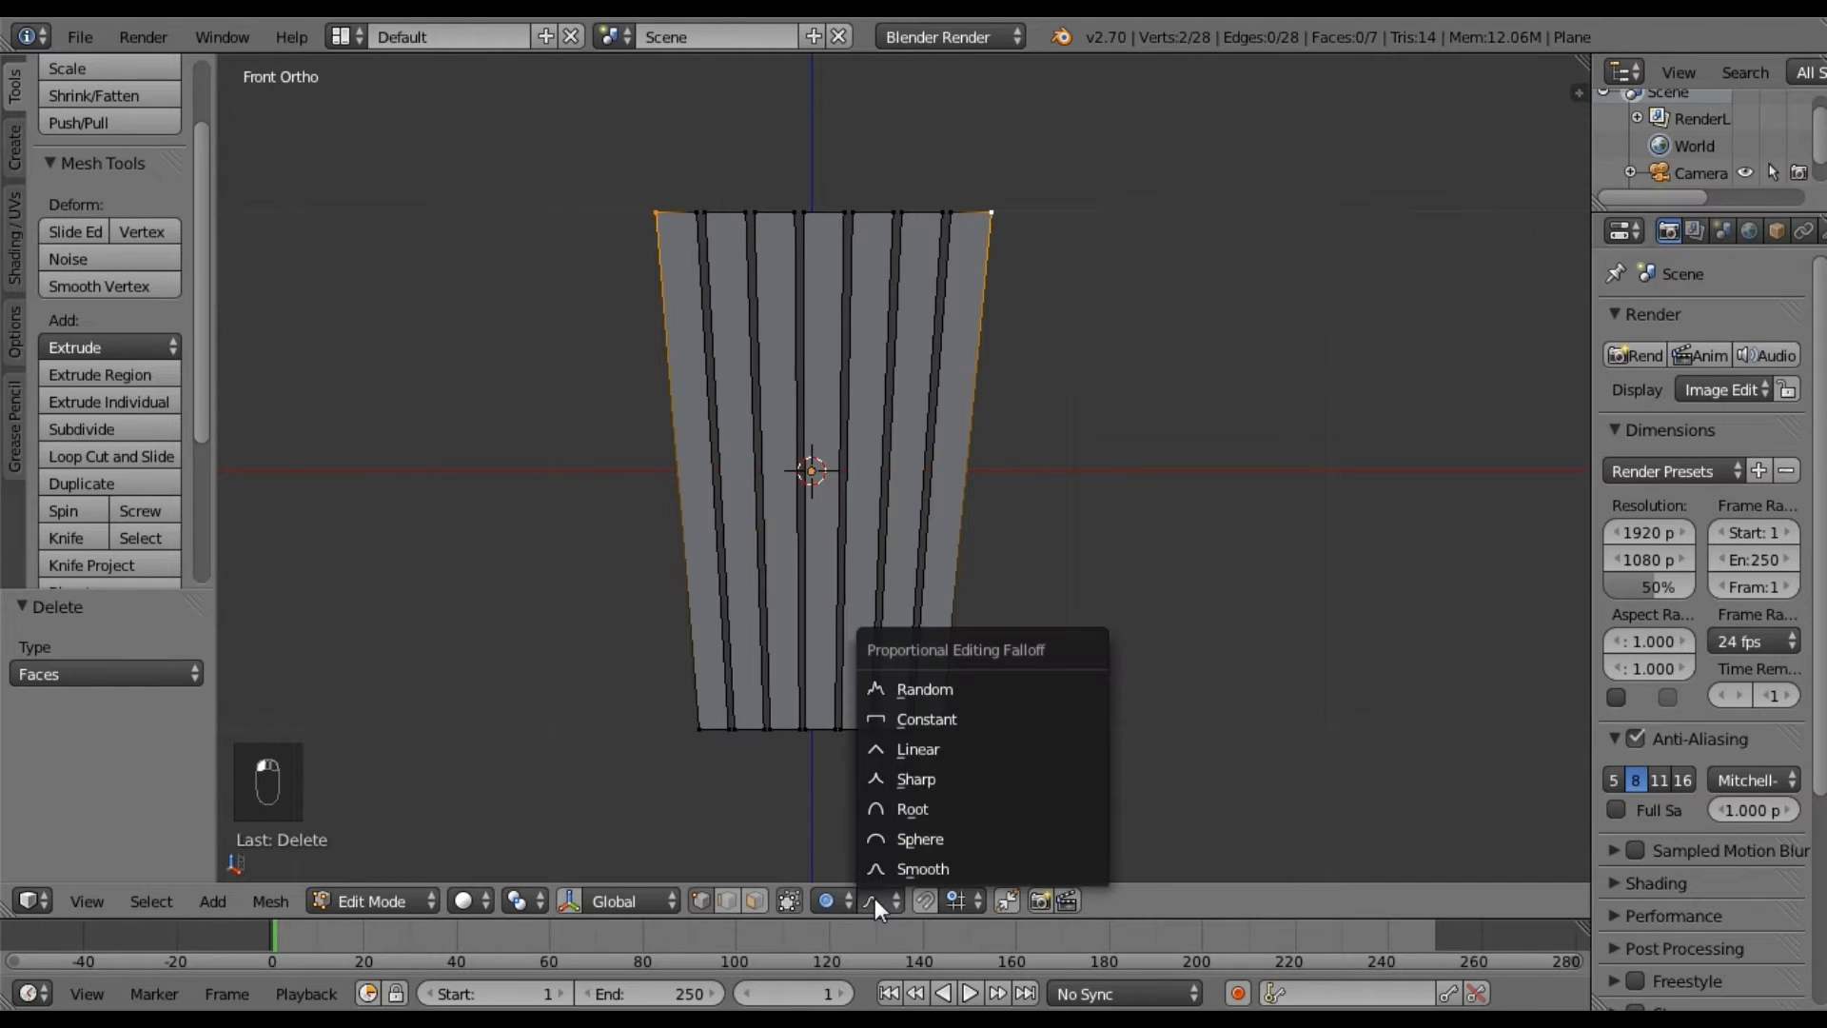
{"action": "left_click", "coordinate": [899, 782]}
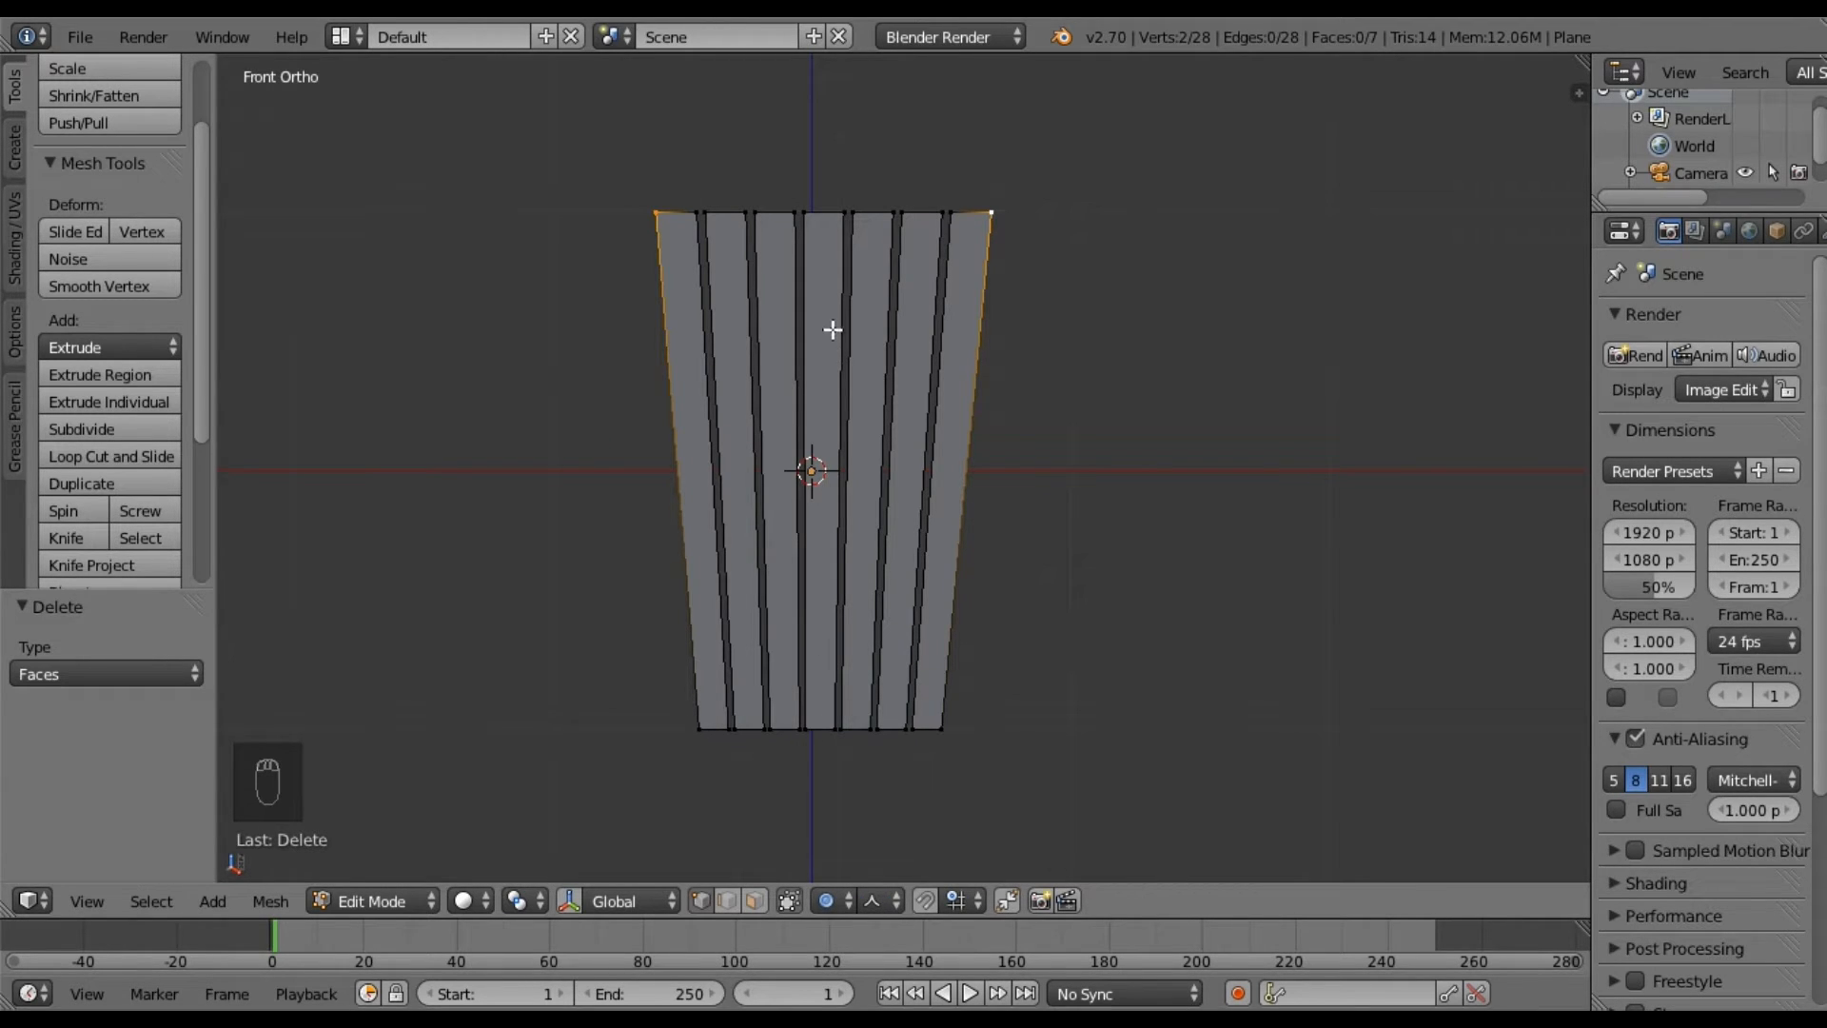
Lower the two outer top corners about 0.336 along Z with a proportional size of 0.83 to arch the top edge, and clear the selection.
{"action": "key", "text": "g"}
{"action": "key", "text": "z"}
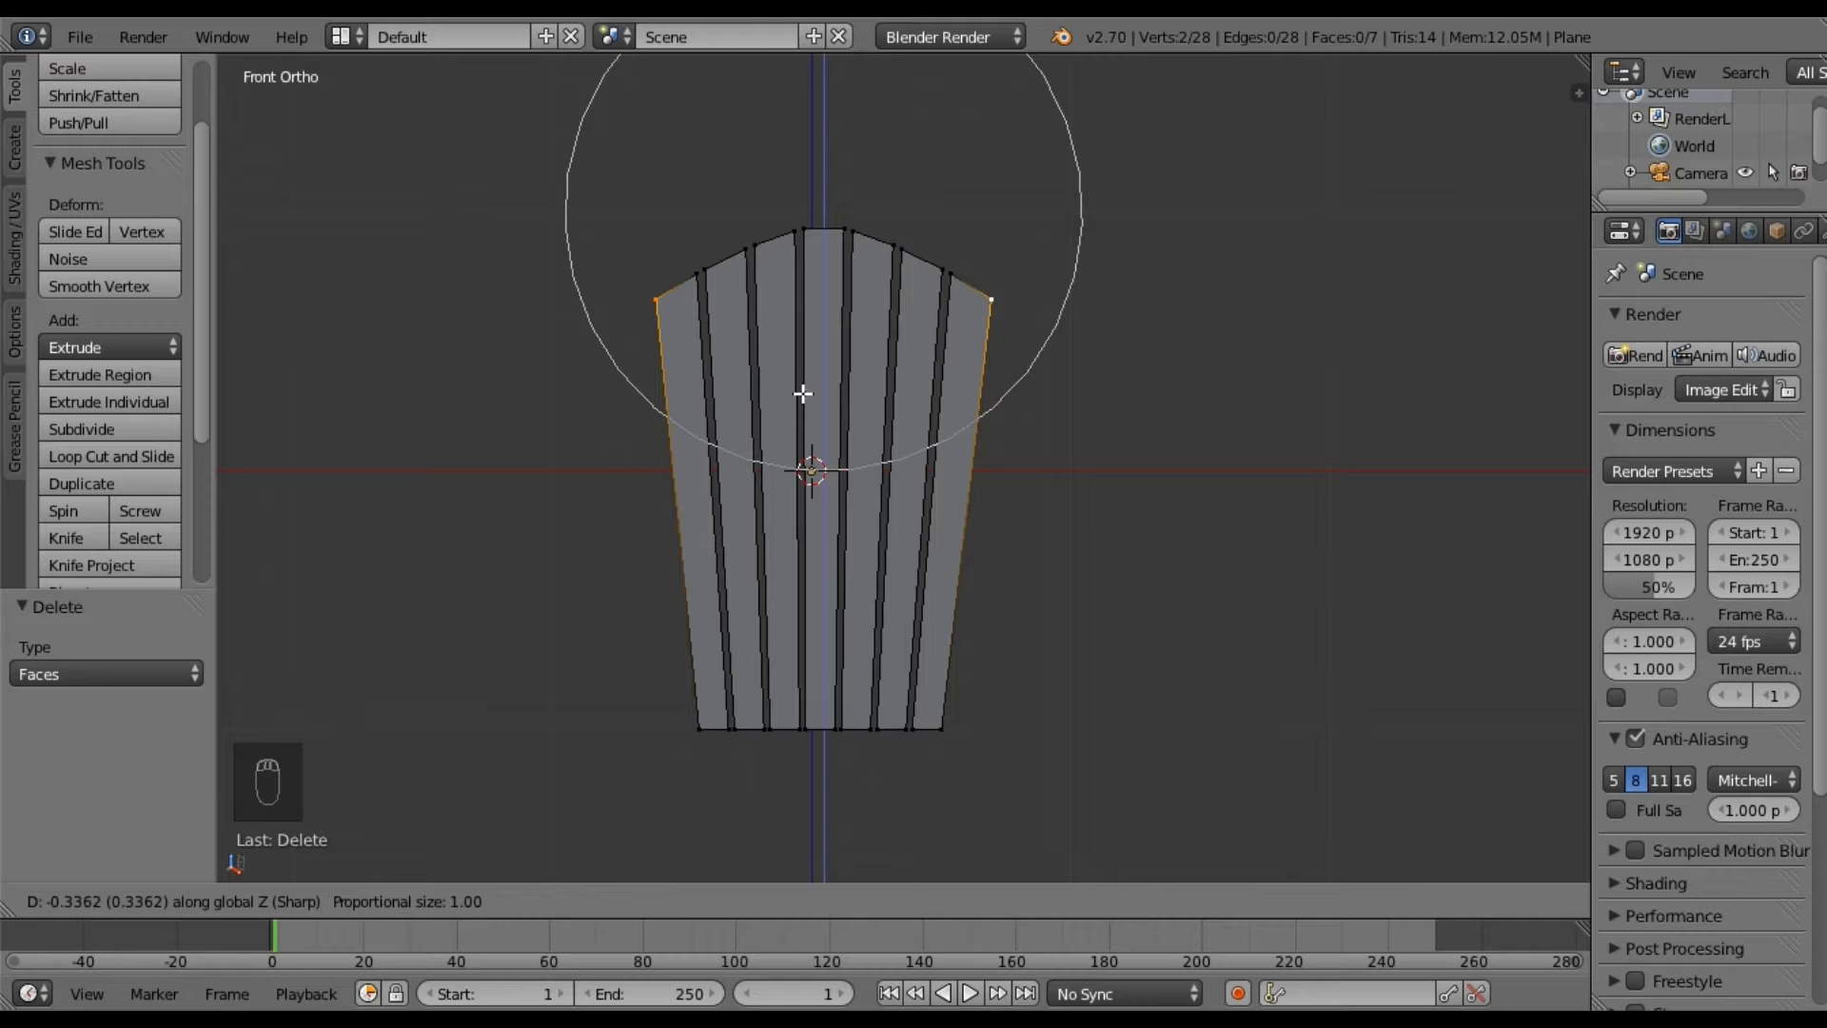
{"action": "scroll", "coordinate": [801, 393], "scroll_direction": "up", "scroll_amount": 1}
{"action": "scroll", "coordinate": [801, 393], "scroll_direction": "down", "scroll_amount": 3}
{"action": "scroll", "coordinate": [801, 393], "scroll_direction": "up", "scroll_amount": 2}
{"action": "scroll", "coordinate": [801, 393], "scroll_direction": "up", "scroll_amount": 1}
{"action": "scroll", "coordinate": [802, 393], "scroll_direction": "up", "scroll_amount": 1}
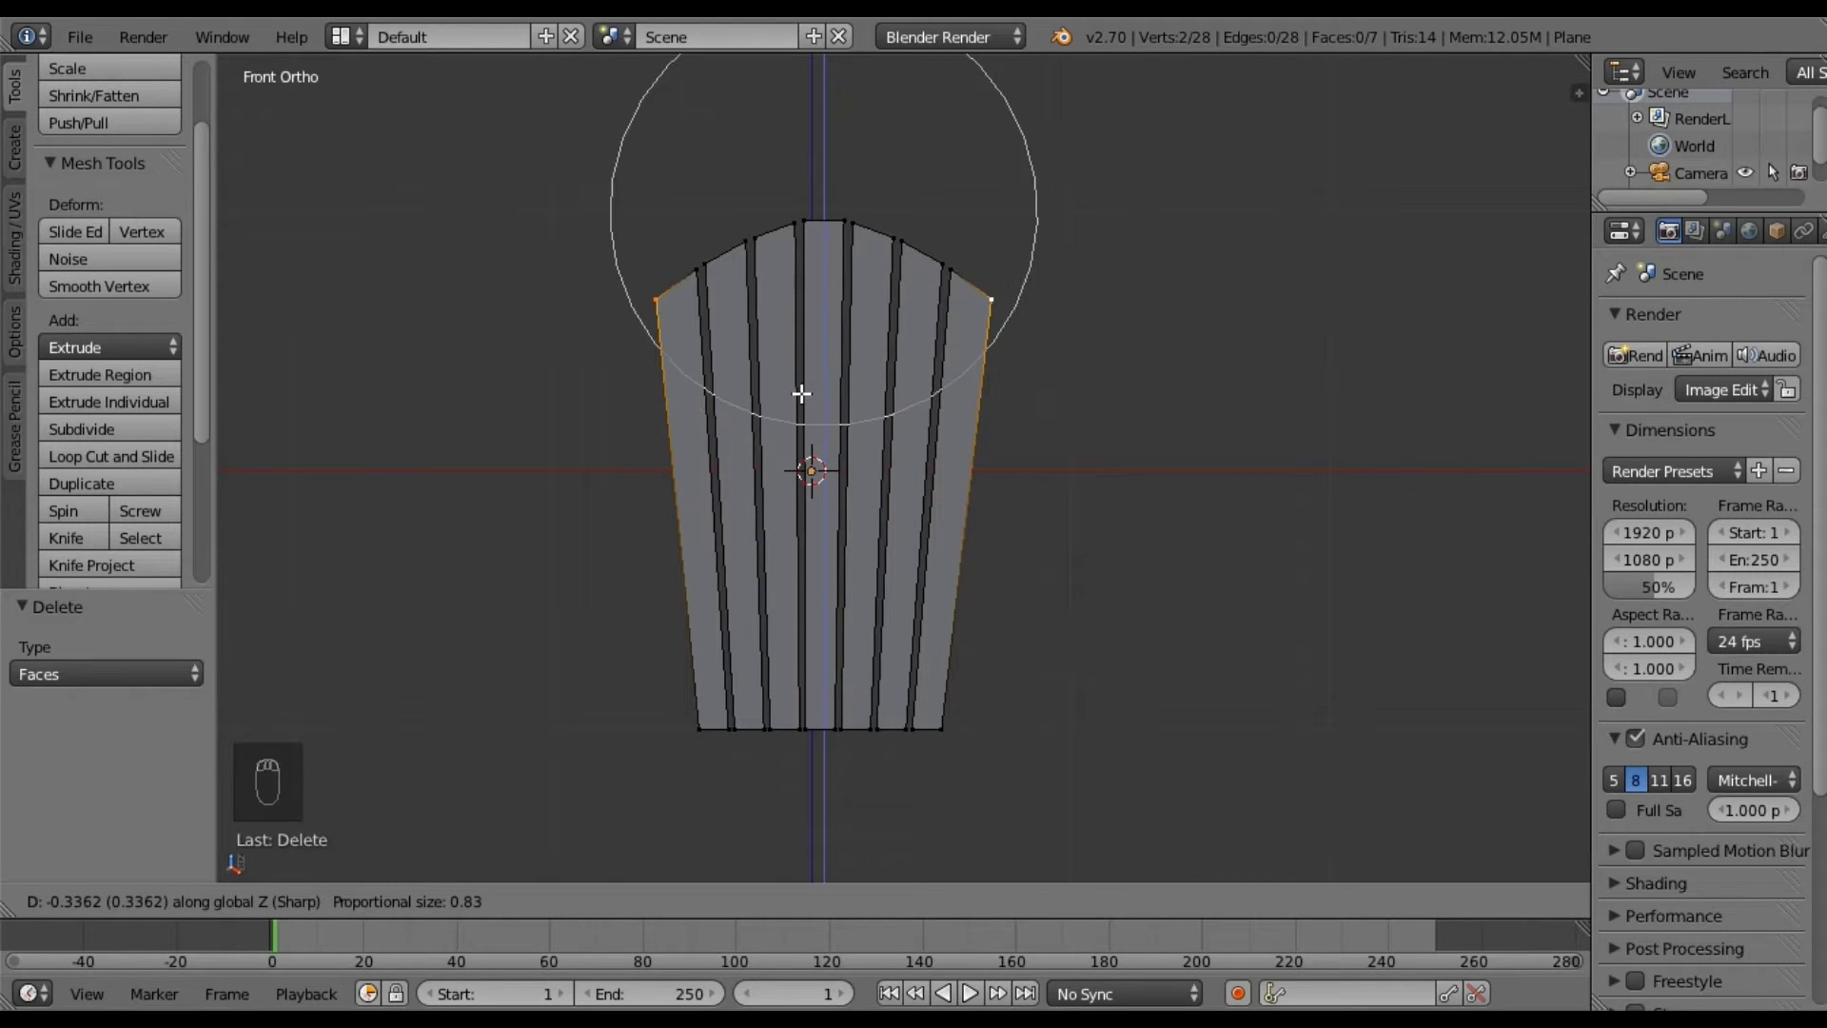
{"action": "left_click", "coordinate": [800, 393]}
{"action": "mouse_move", "coordinate": [899, 428]}
{"action": "middle_mouse_down"}
{"action": "mouse_move", "coordinate": [730, 494]}
{"action": "mouse_move", "coordinate": [1003, 526]}
{"action": "mouse_move", "coordinate": [930, 384]}
{"action": "mouse_move", "coordinate": [799, 424]}
{"action": "mouse_move", "coordinate": [791, 465]}
{"action": "mouse_move", "coordinate": [847, 563]}
{"action": "mouse_move", "coordinate": [860, 518]}
{"action": "mouse_move", "coordinate": [1024, 514]}
{"action": "mouse_move", "coordinate": [893, 448]}
{"action": "mouse_move", "coordinate": [905, 502]}
{"action": "mouse_move", "coordinate": [922, 489]}
{"action": "middle_mouse_up"}
{"action": "key", "text": "a"}
Select the four outer corner vertices of the back and move them -0.110 along Y with proportional editing to curve the slats.
{"action": "key", "text": "KP_1"}
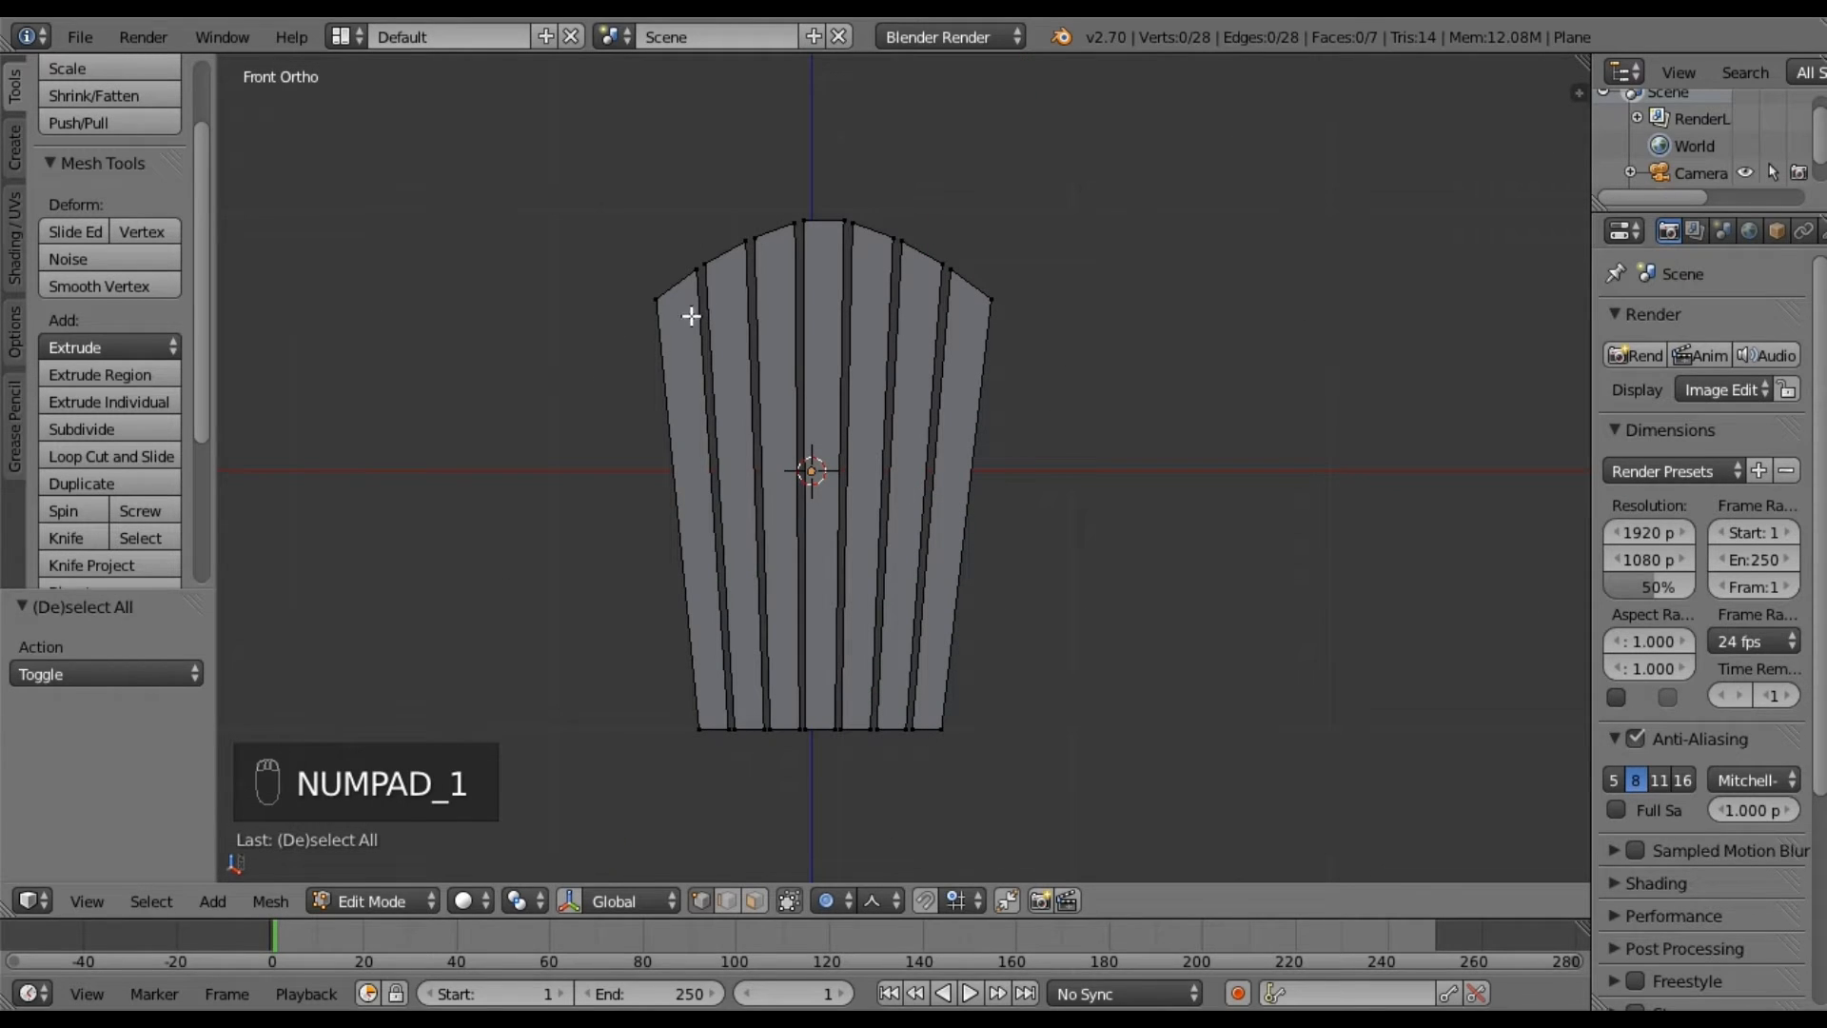
{"action": "right_click", "coordinate": [657, 300]}
{"action": "right_click", "coordinate": [702, 726], "text": "shift"}
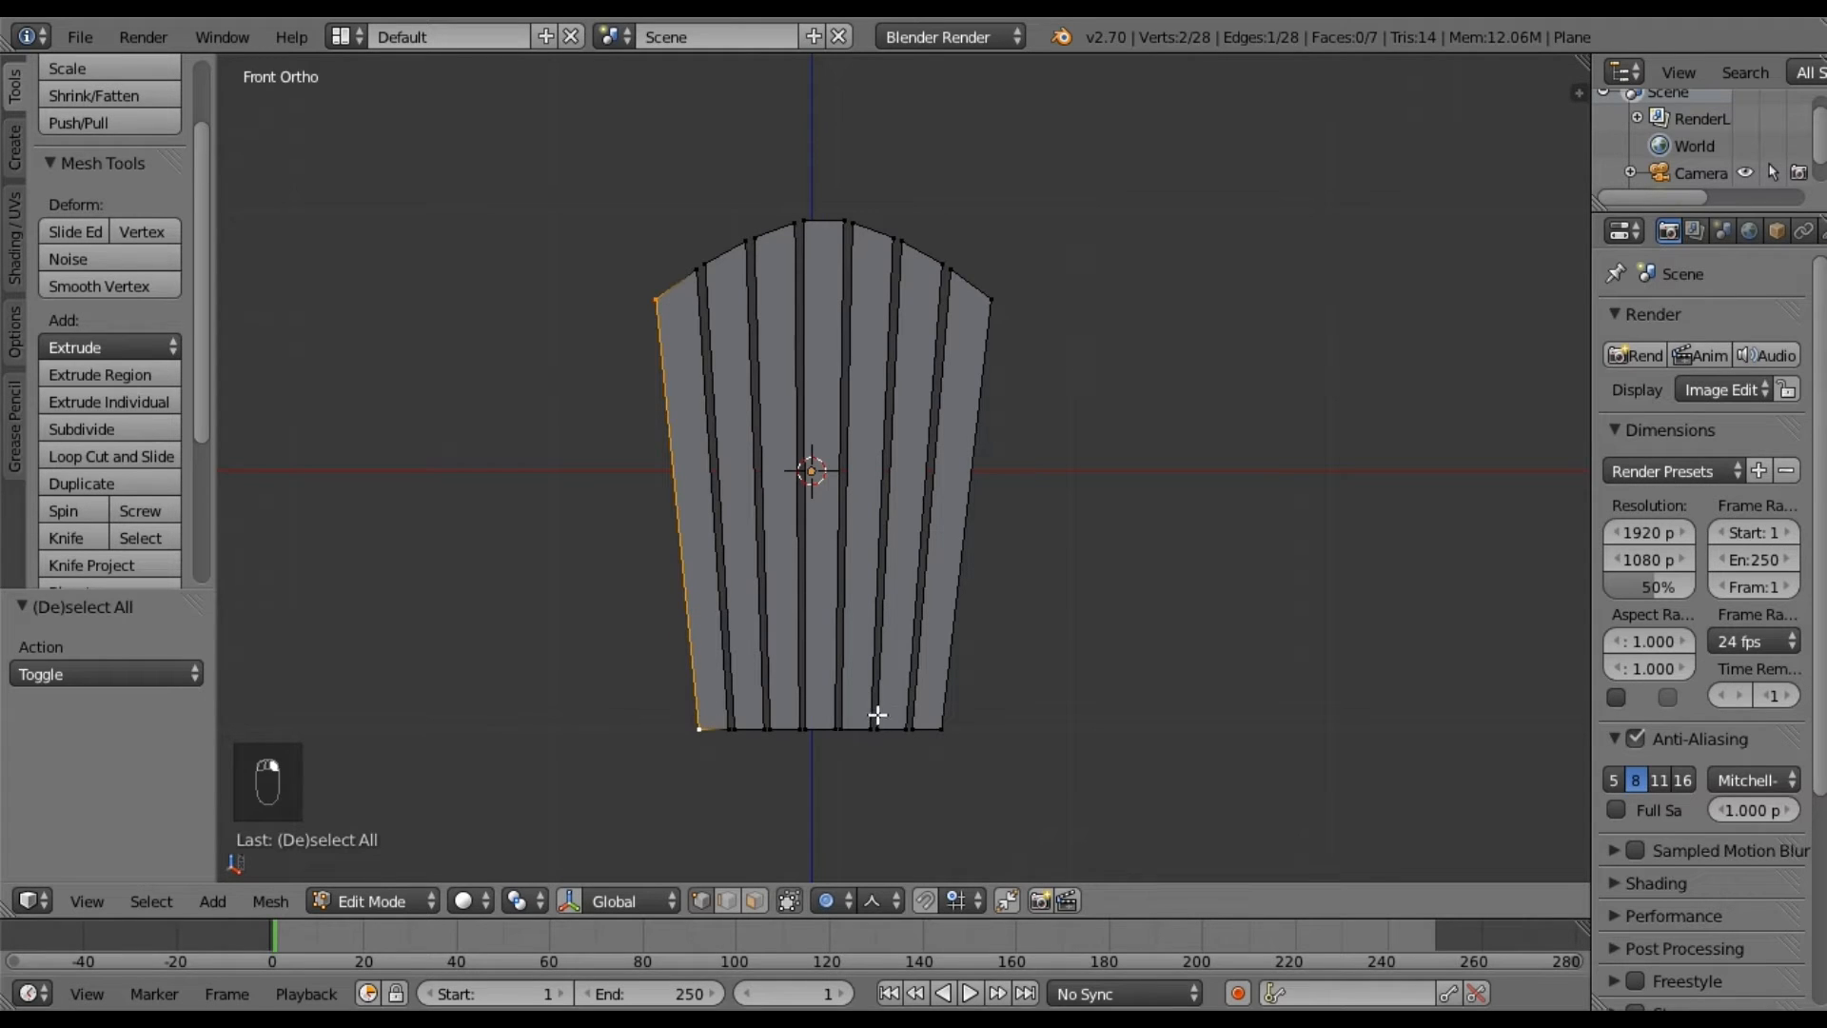
{"action": "right_click", "coordinate": [943, 731], "text": "shift"}
{"action": "right_click", "coordinate": [992, 300], "text": "shift"}
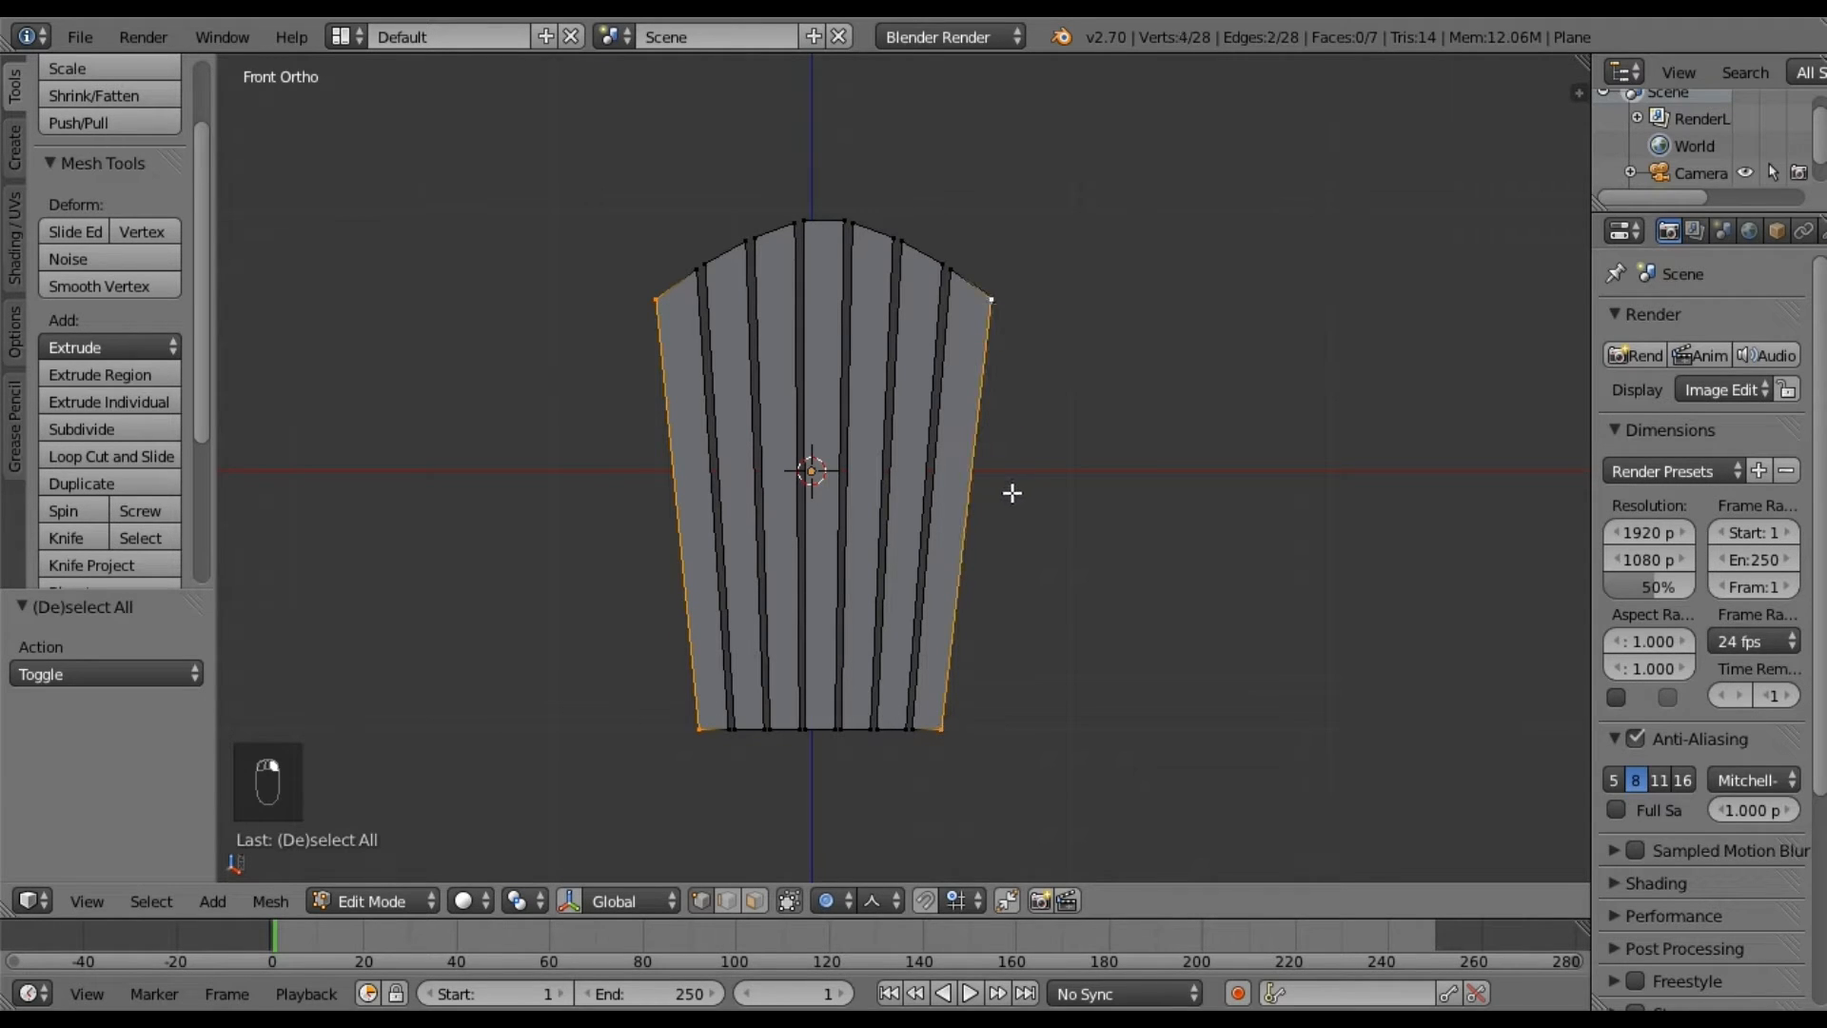
{"action": "key", "text": "KP_7"}
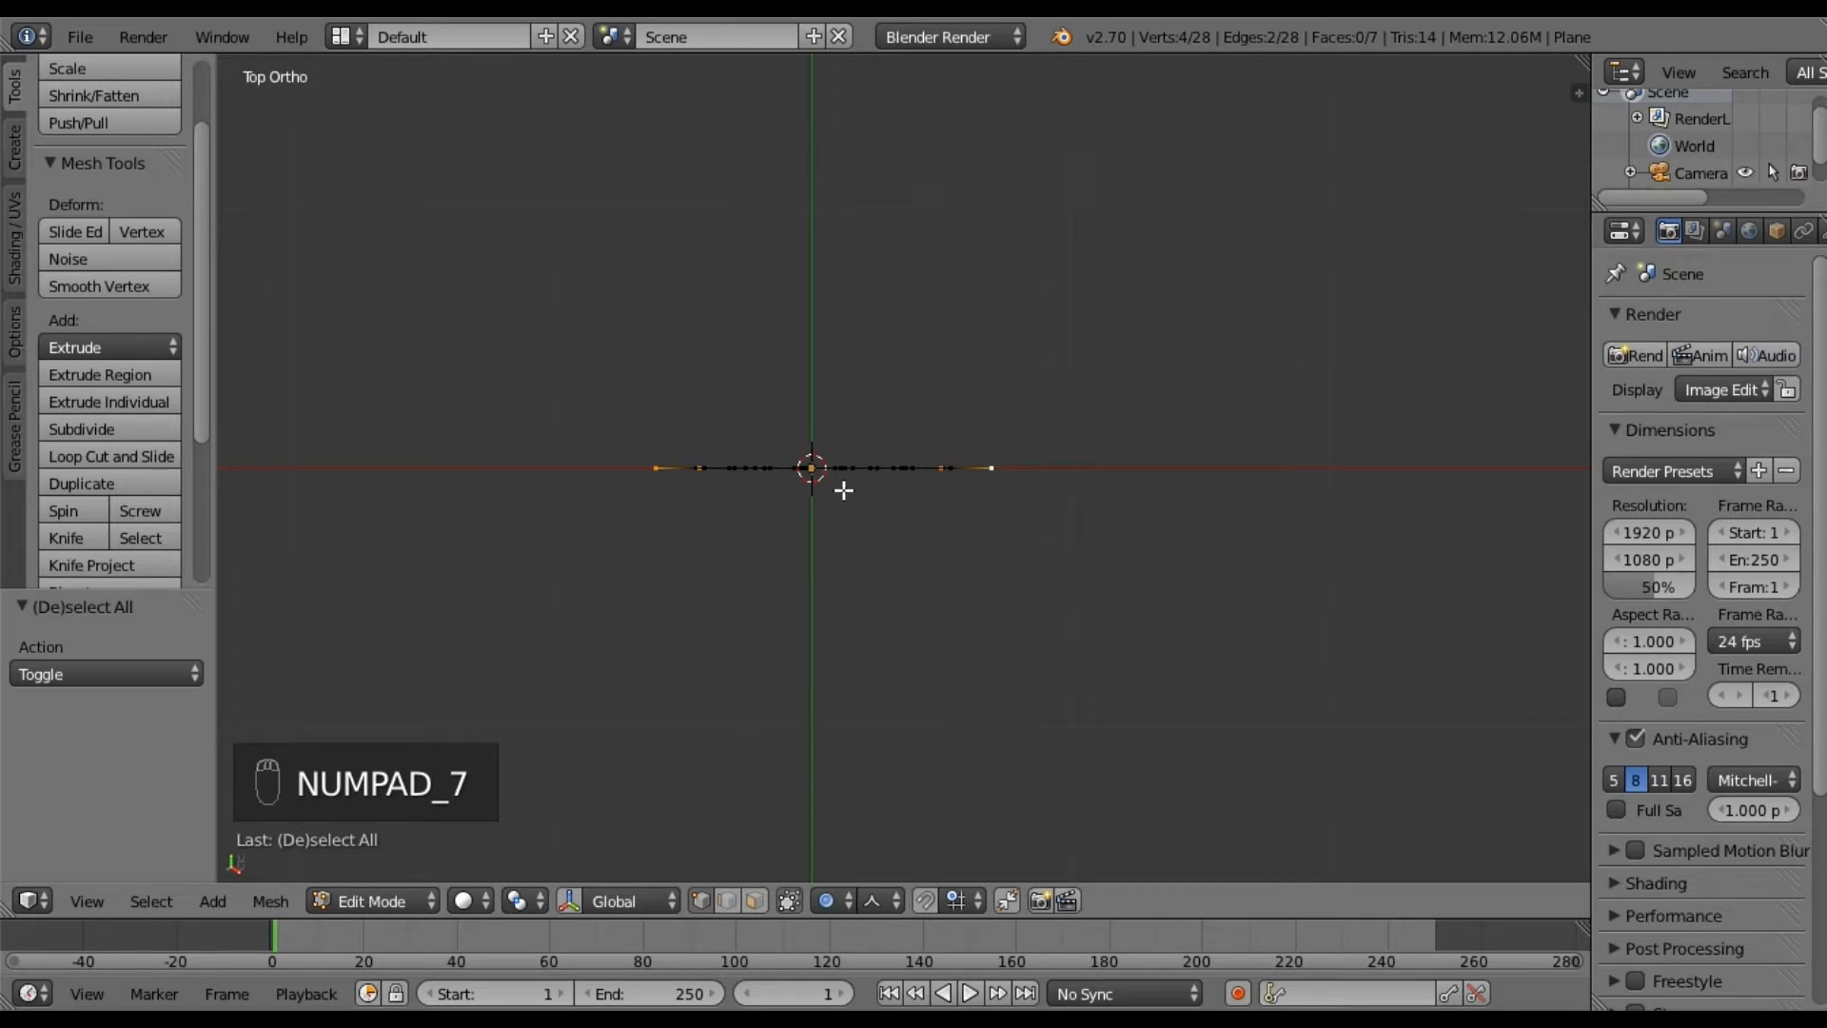
{"action": "key", "text": "g"}
{"action": "key", "text": "y"}
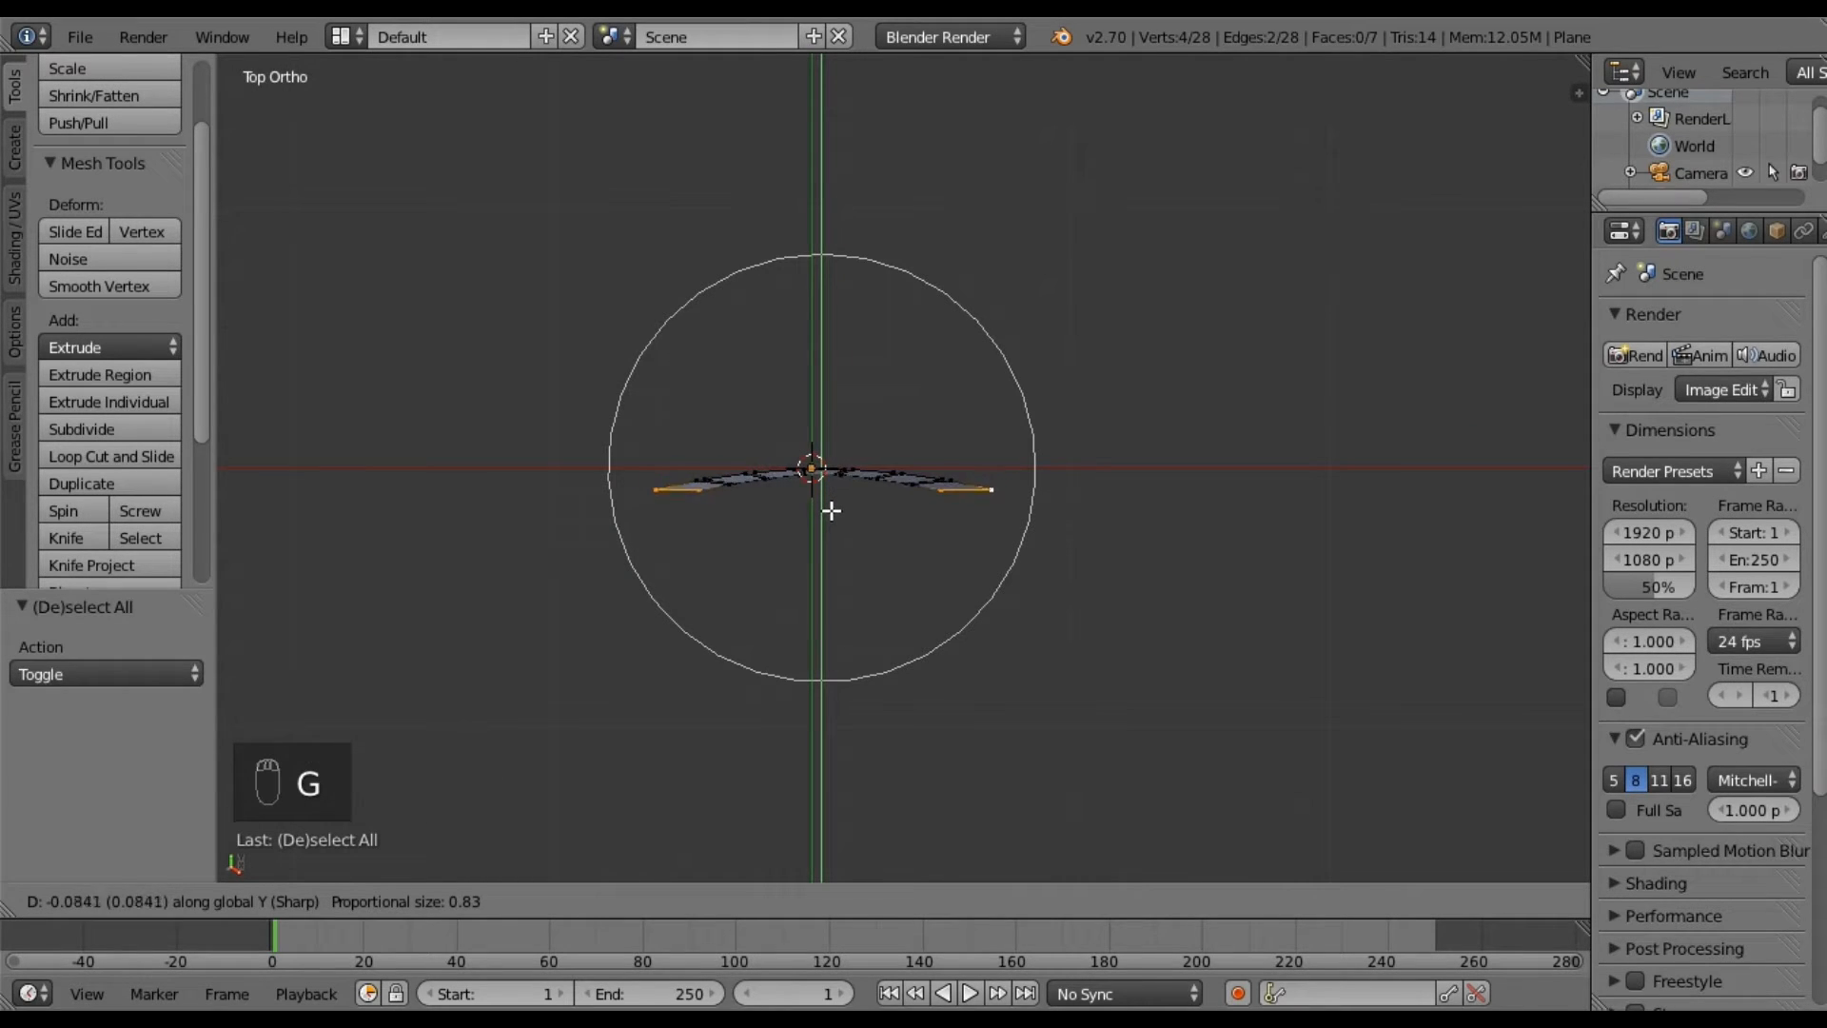
{"action": "left_click", "coordinate": [831, 516]}
{"action": "middle_click_drag", "start_coordinate": [828, 579], "coordinate": [938, 343]}
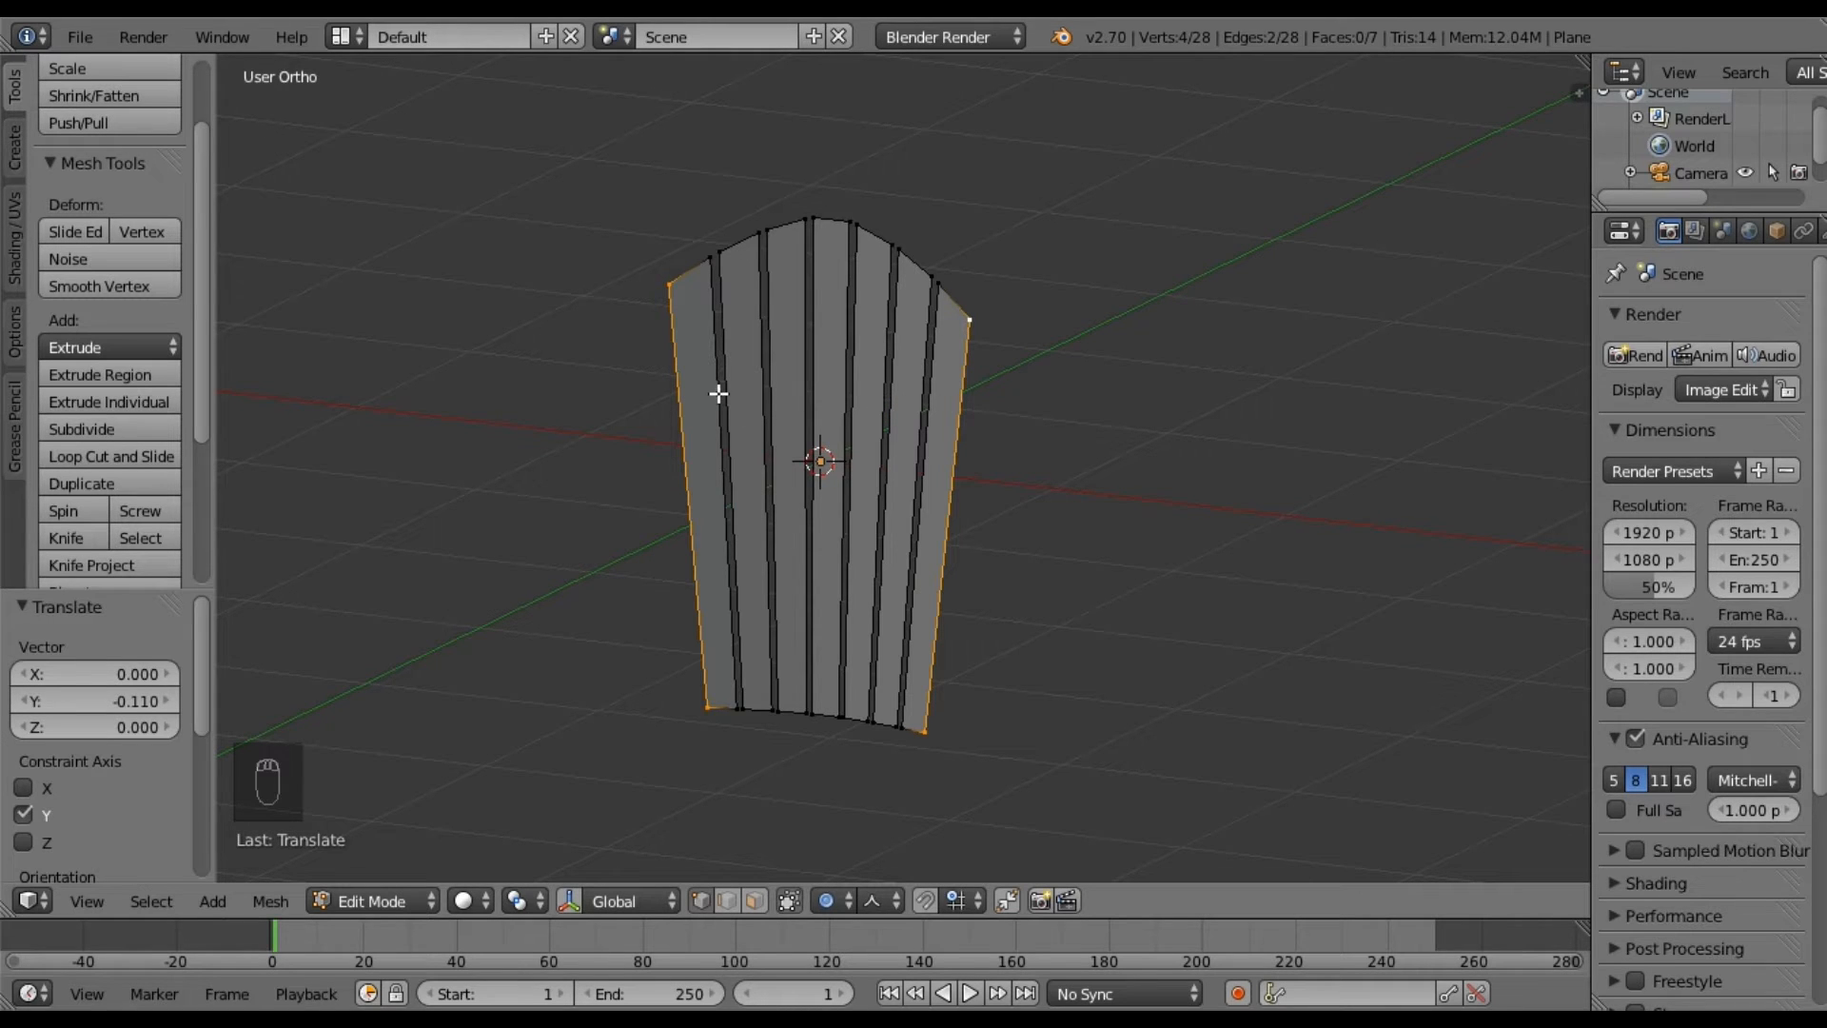
{"action": "mouse_move", "coordinate": [894, 520]}
{"action": "middle_mouse_down"}
{"action": "mouse_move", "coordinate": [701, 632]}
{"action": "mouse_move", "coordinate": [914, 632]}
{"action": "mouse_move", "coordinate": [914, 554]}
{"action": "mouse_move", "coordinate": [875, 520]}
{"action": "middle_mouse_up"}
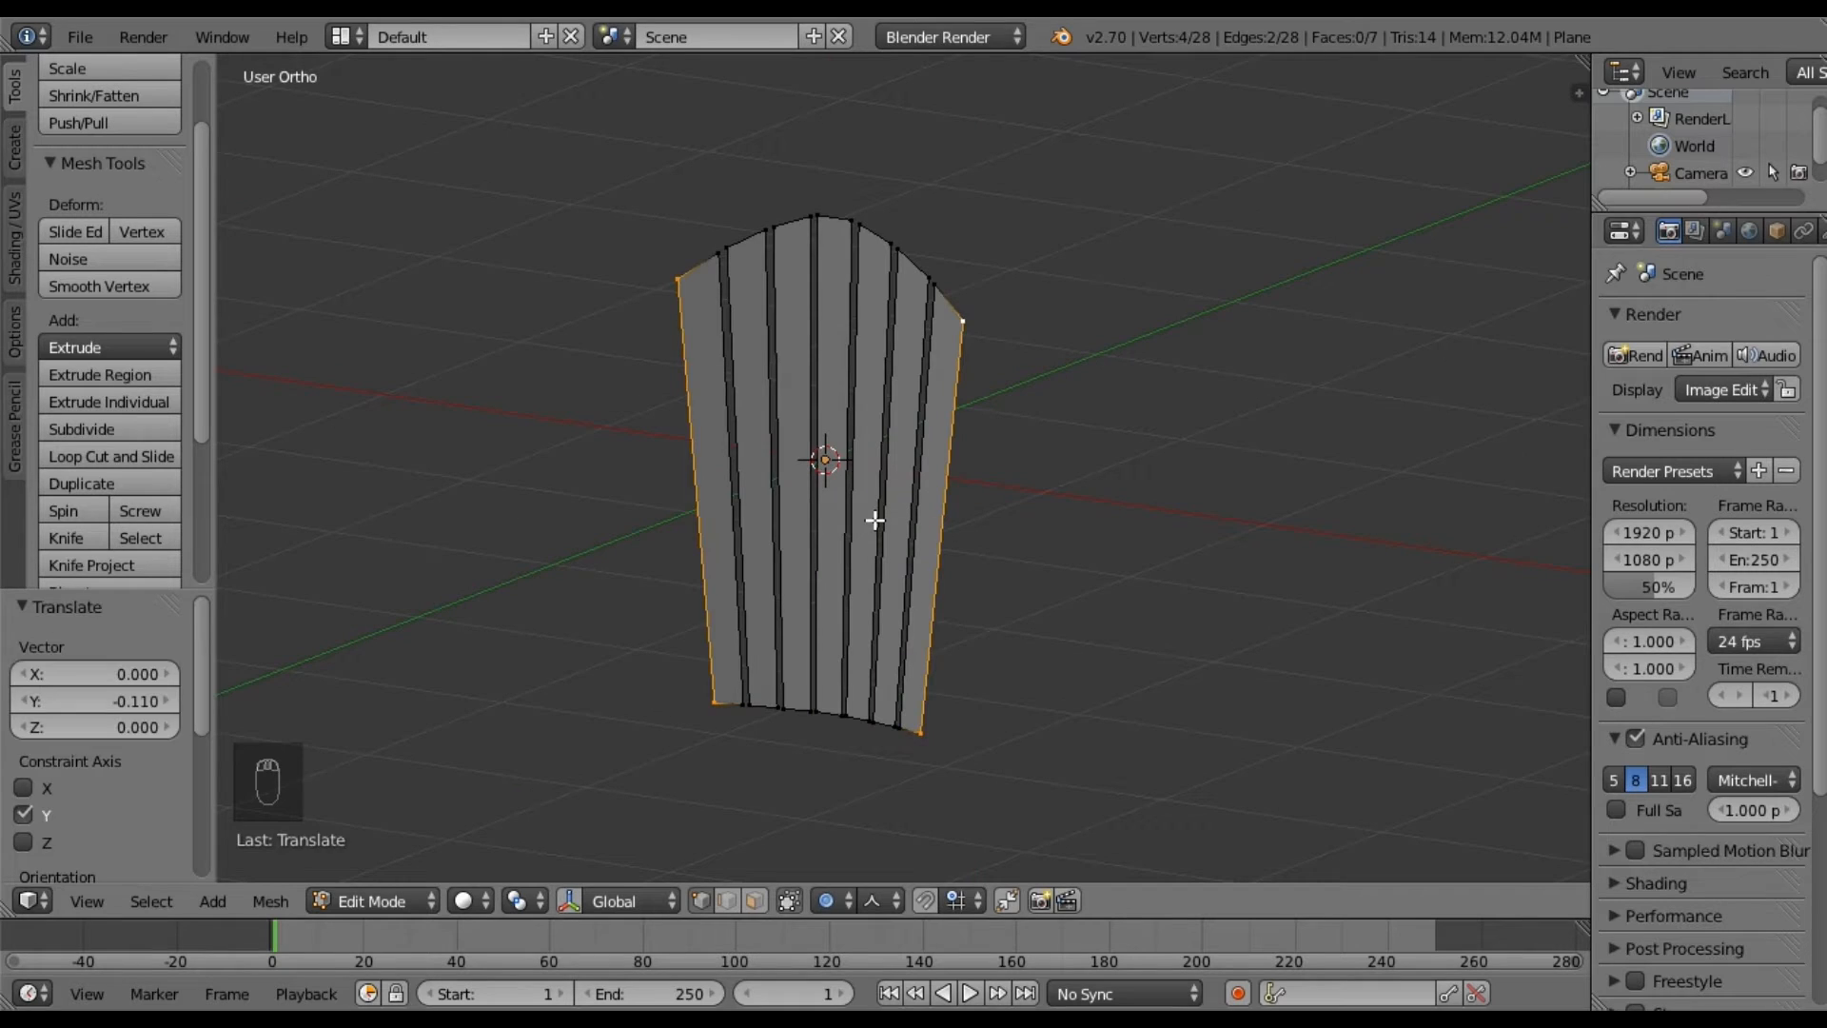
Select all seven slats and extrude them about 0.091 toward positive Y to give them thickness.
{"action": "key", "text": "a"}
{"action": "key", "text": "a"}
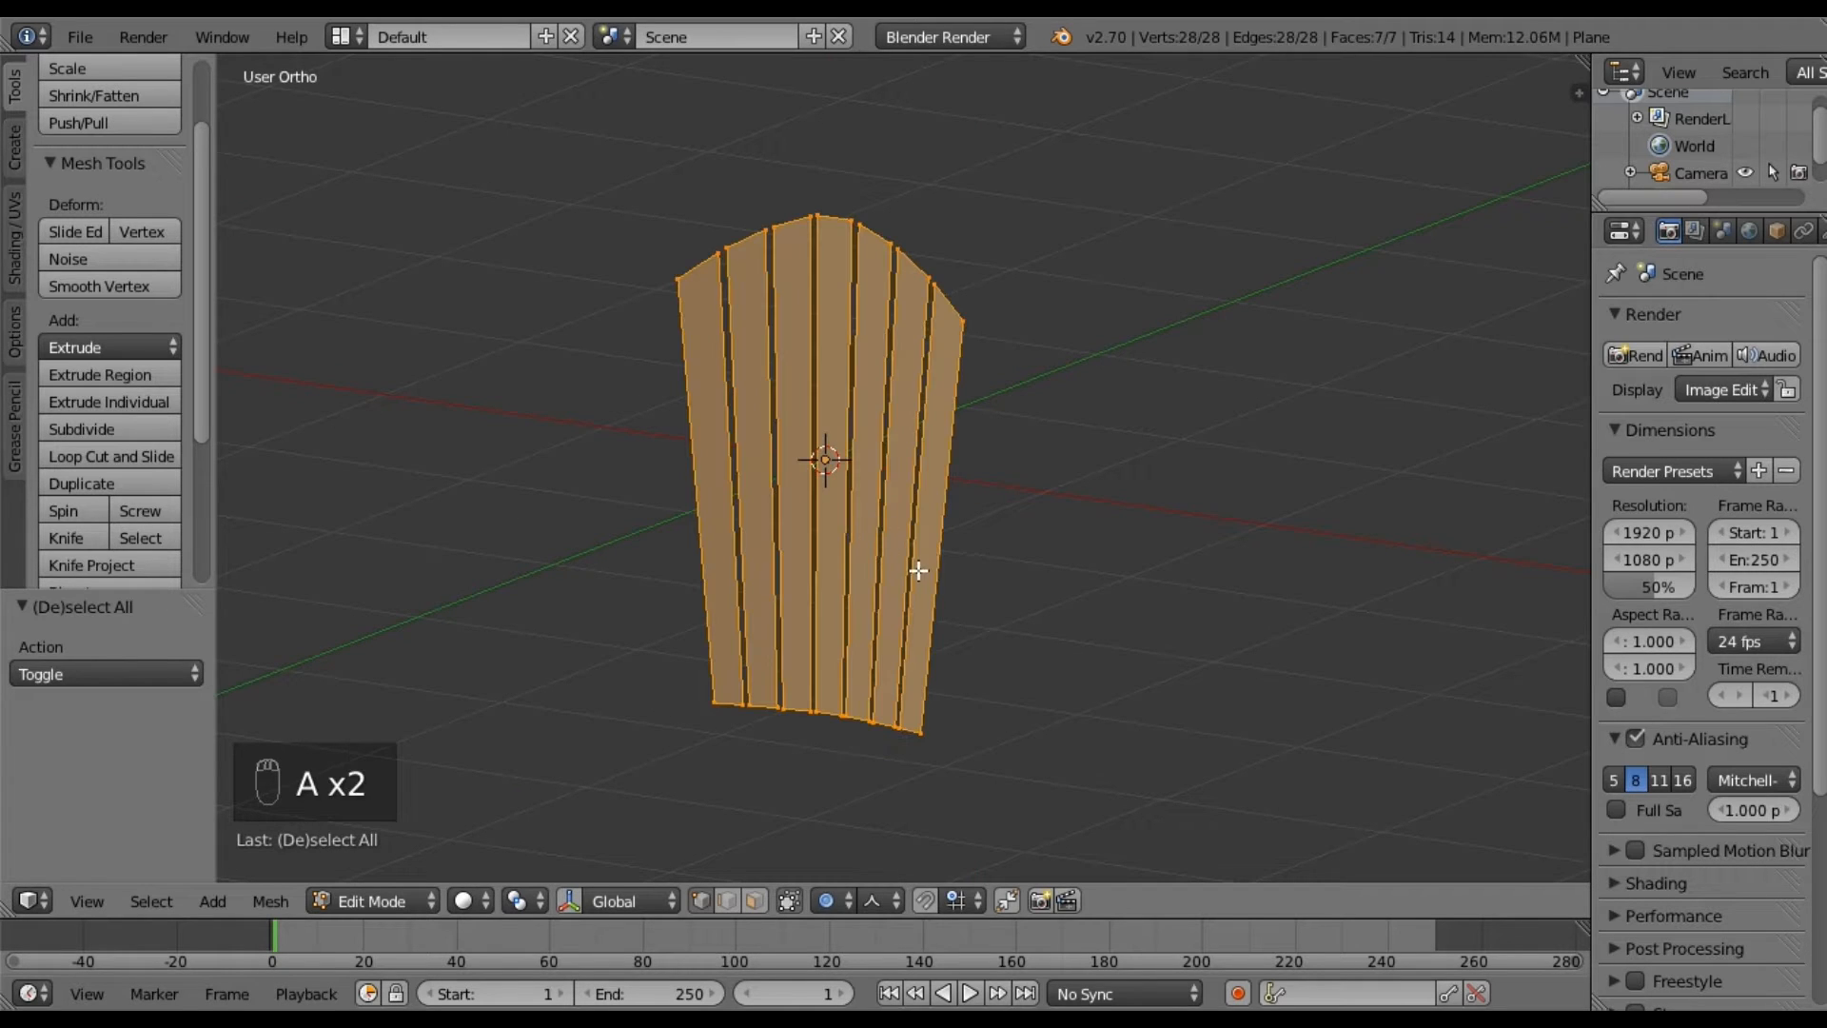
{"action": "key", "text": "KP_3"}
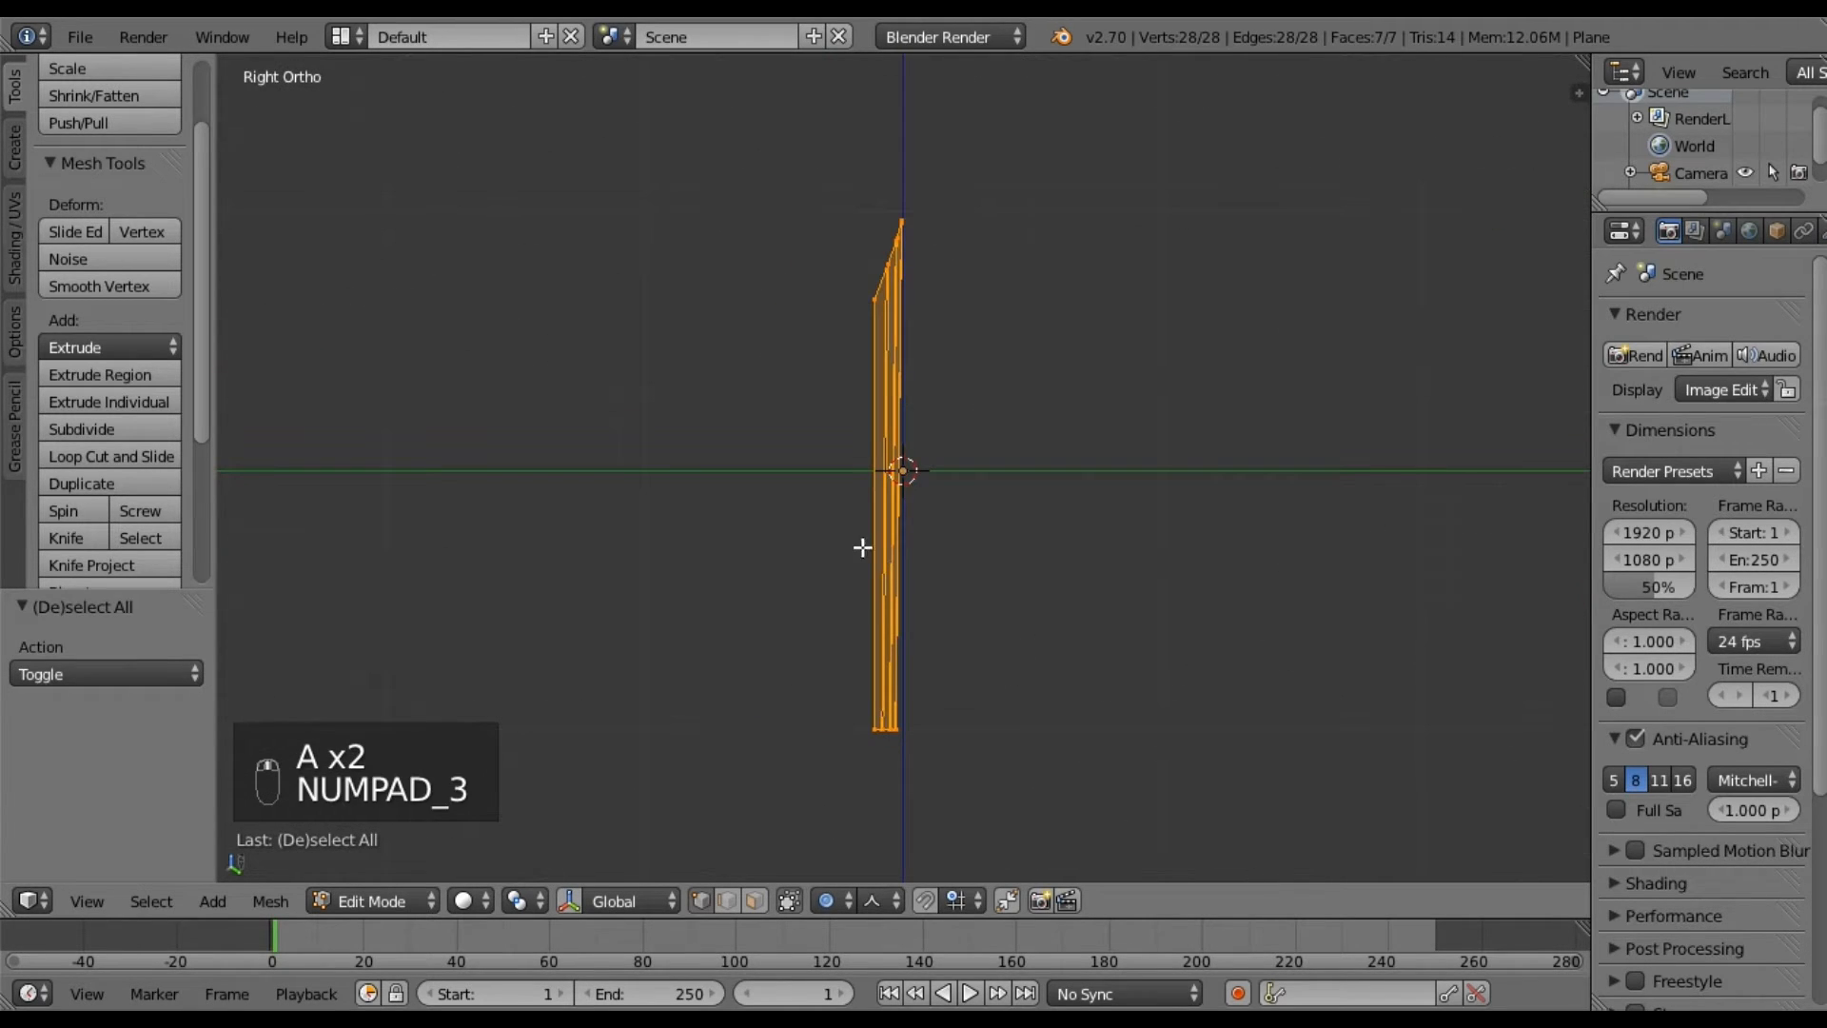
{"action": "key", "text": "e"}
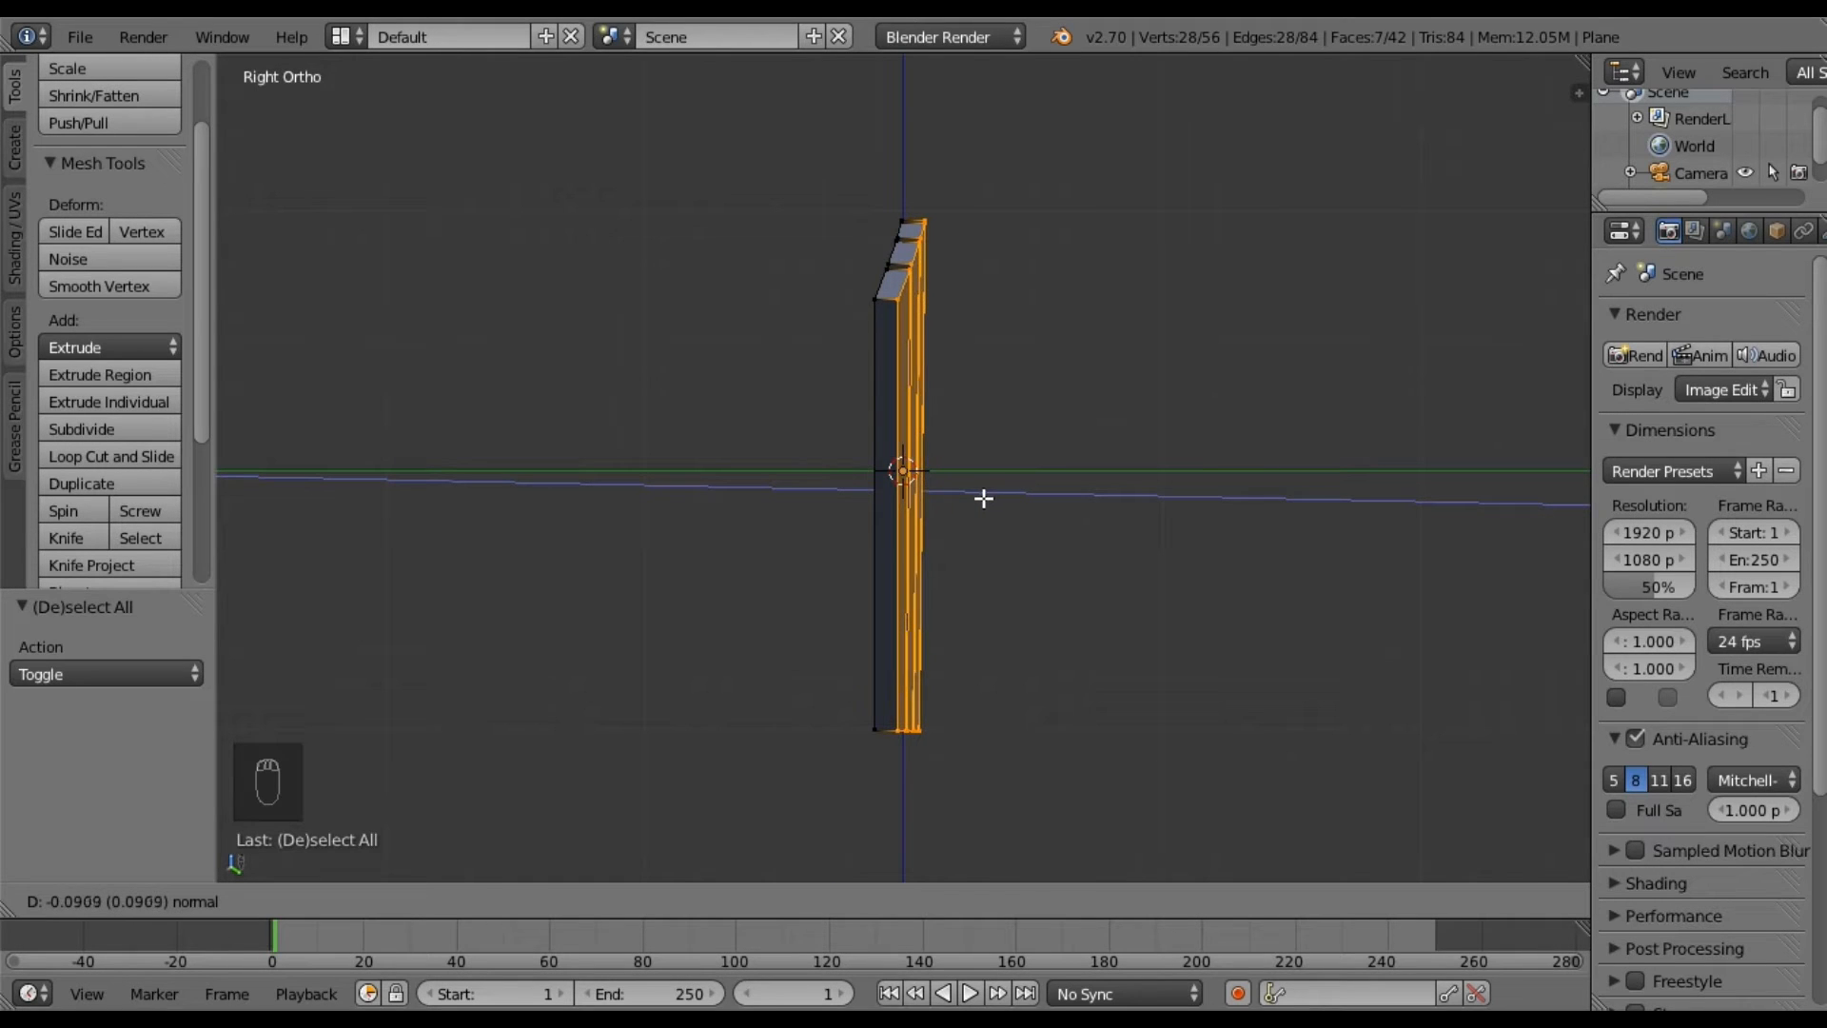
{"action": "left_click", "coordinate": [981, 497]}
{"action": "middle_click_drag", "start_coordinate": [888, 433], "coordinate": [987, 591]}
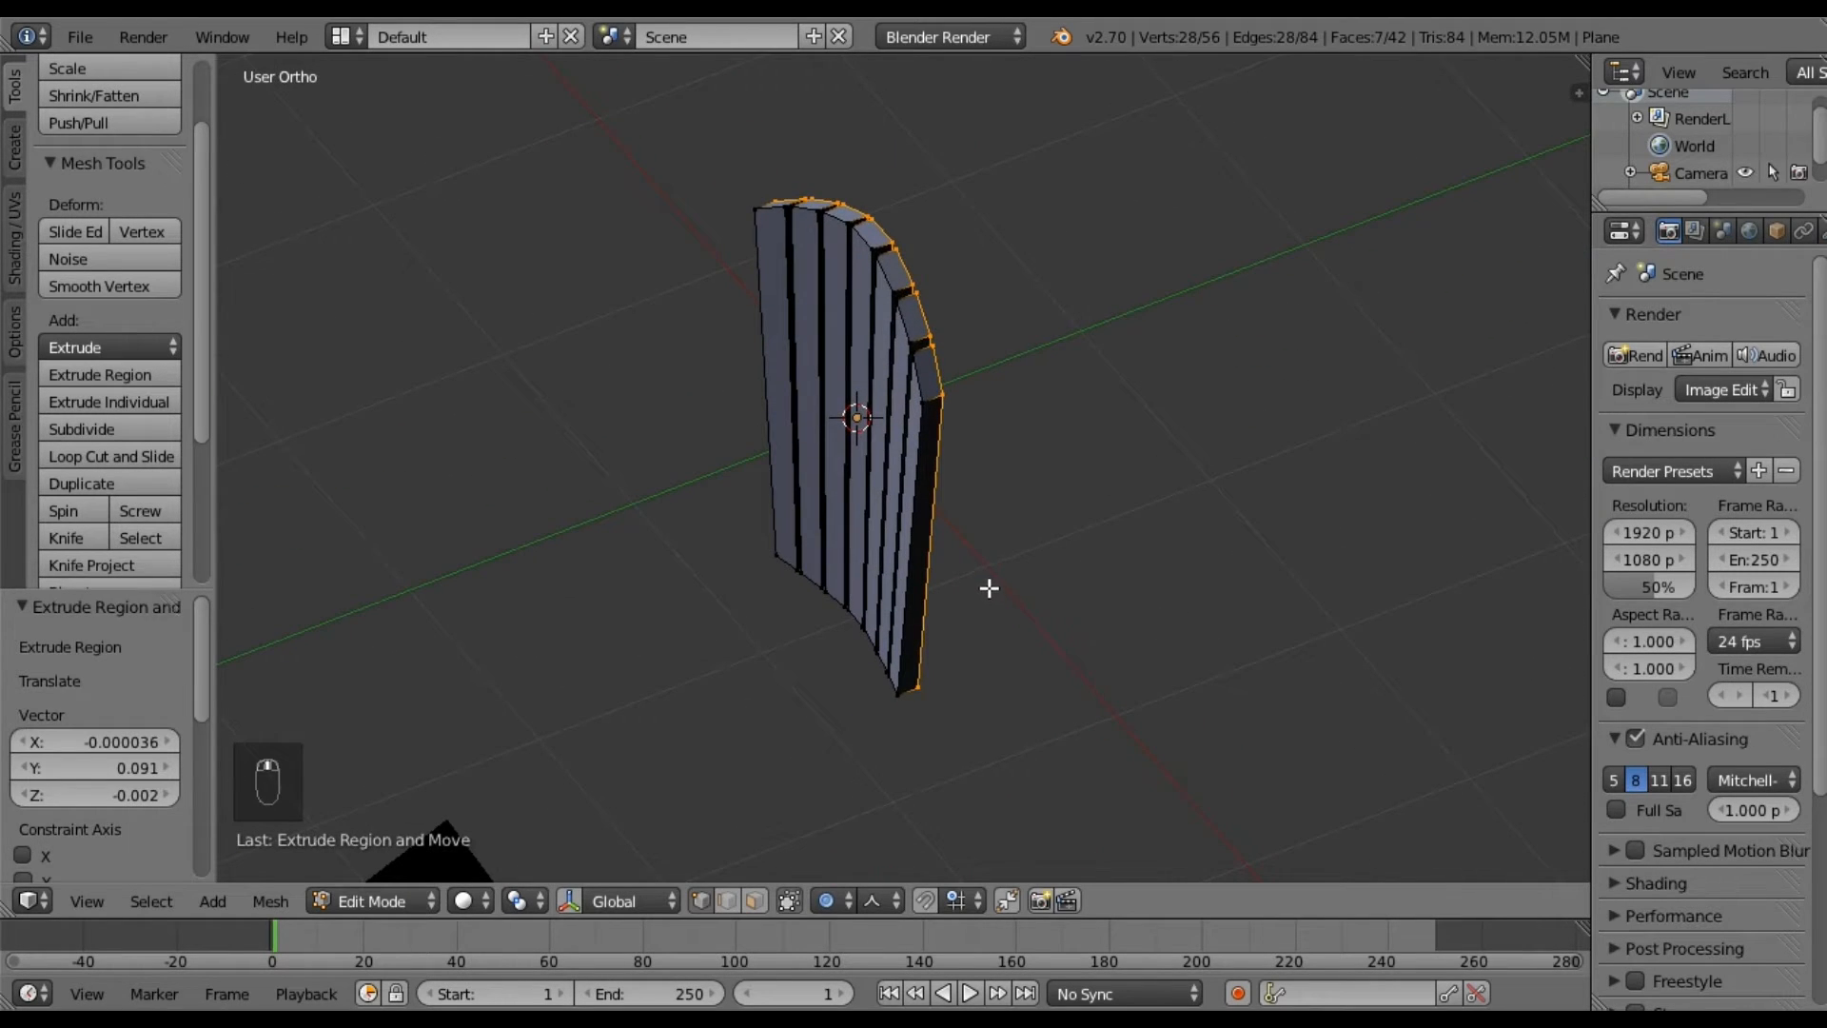
Select the whole mesh, recalculate its normals to the outside, and clear the selection.
{"action": "key", "text": "a"}
{"action": "middle_click_drag", "start_coordinate": [863, 583], "coordinate": [869, 530]}
{"action": "key", "text": "a"}
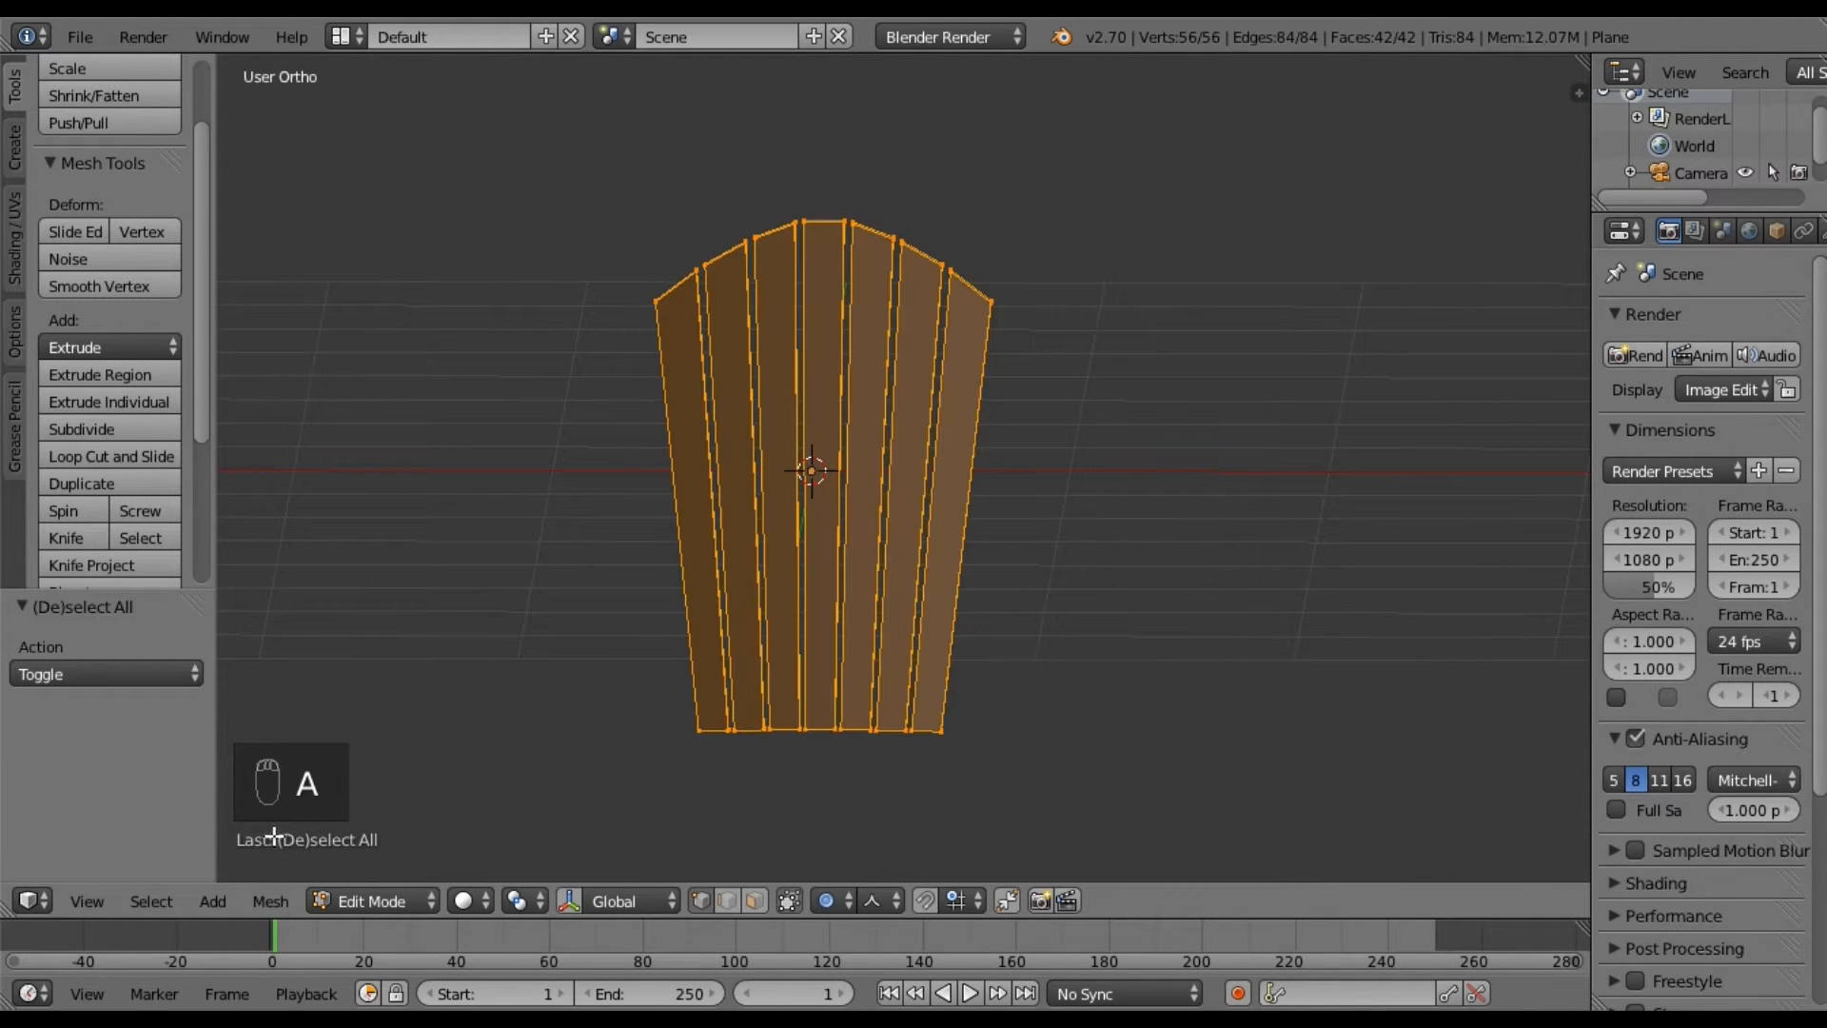
{"action": "left_click", "coordinate": [284, 900]}
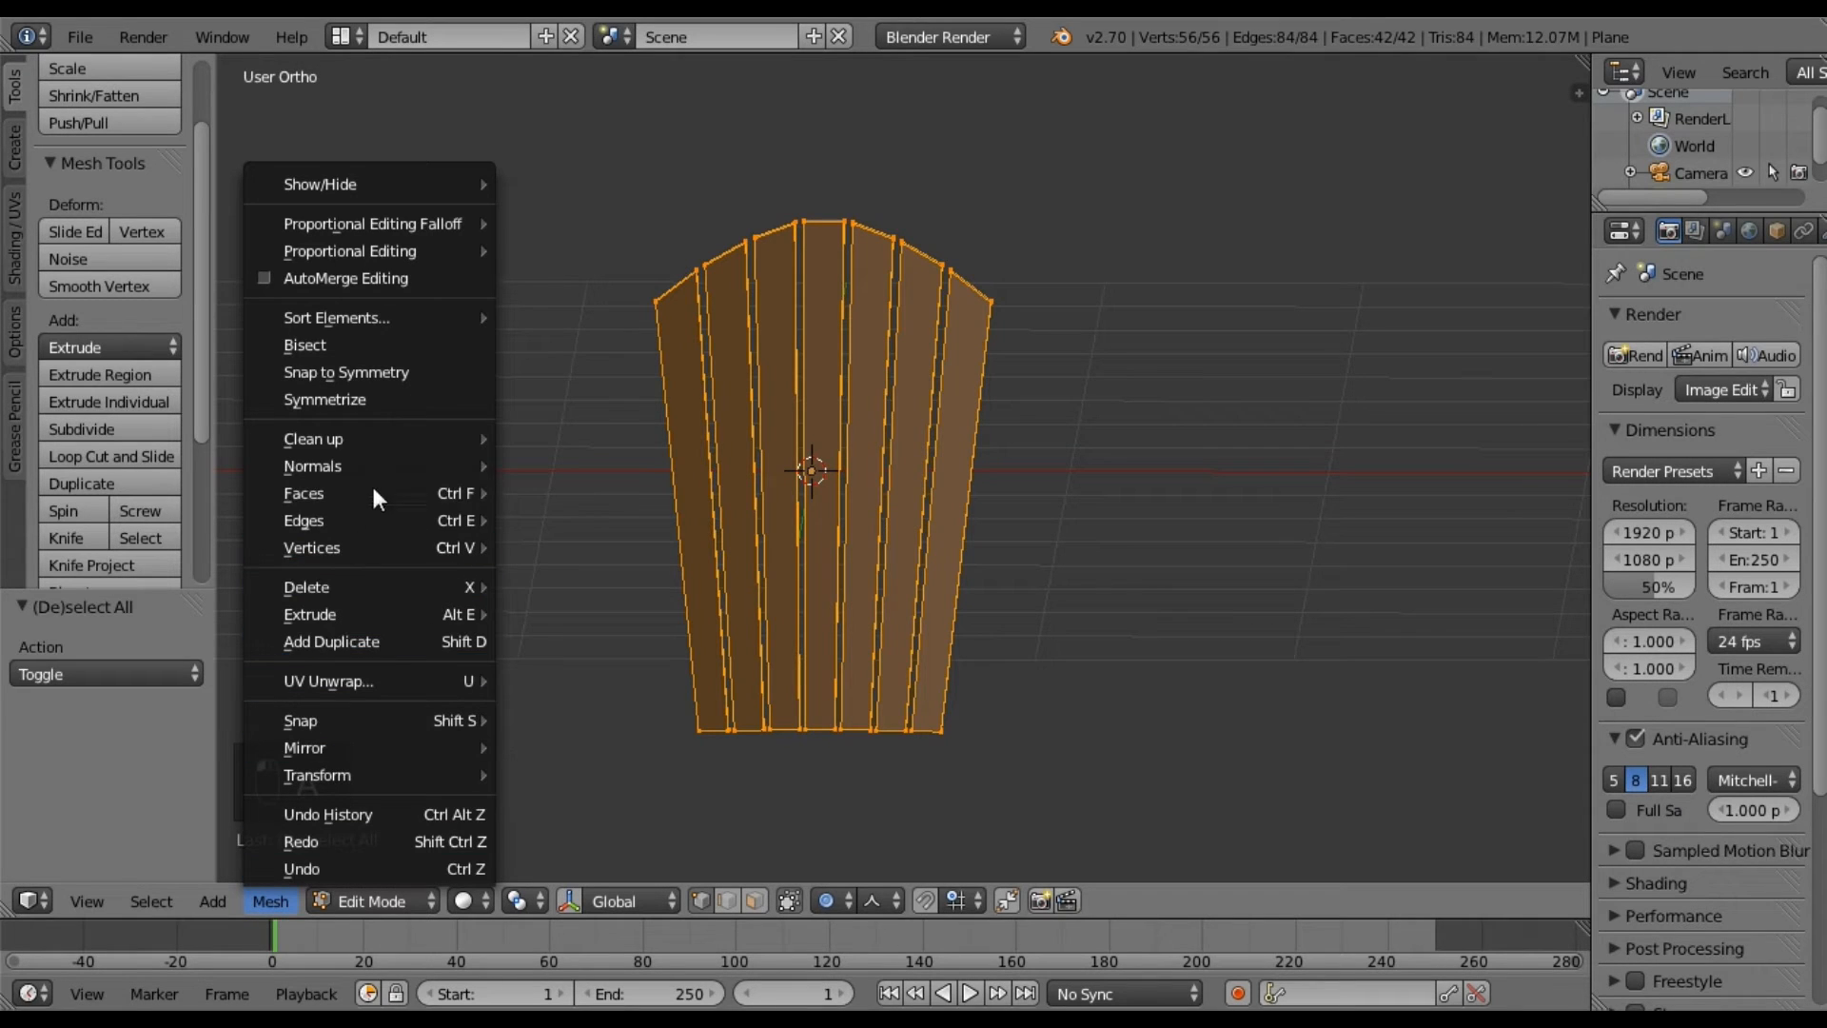
{"action": "mouse_move", "coordinate": [447, 464]}
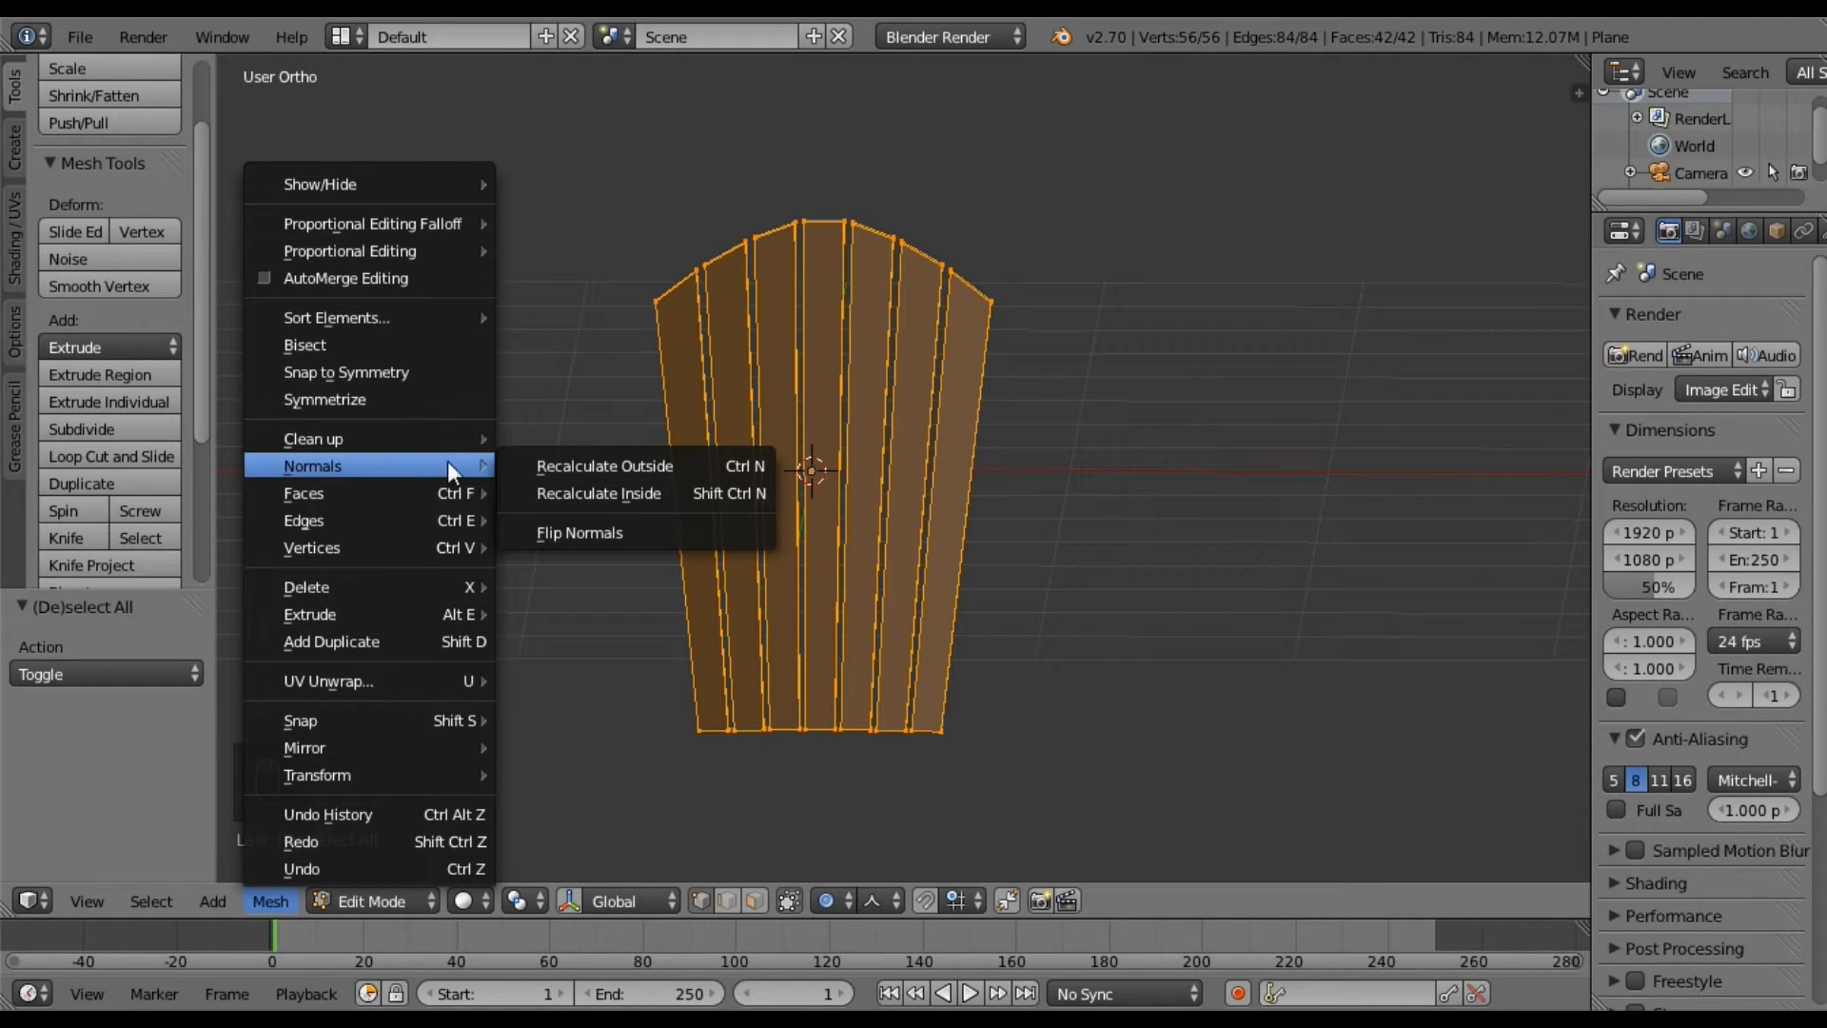
{"action": "left_click", "coordinate": [584, 463]}
{"action": "middle_click_drag", "start_coordinate": [988, 483], "coordinate": [904, 519]}
{"action": "key", "text": "a"}
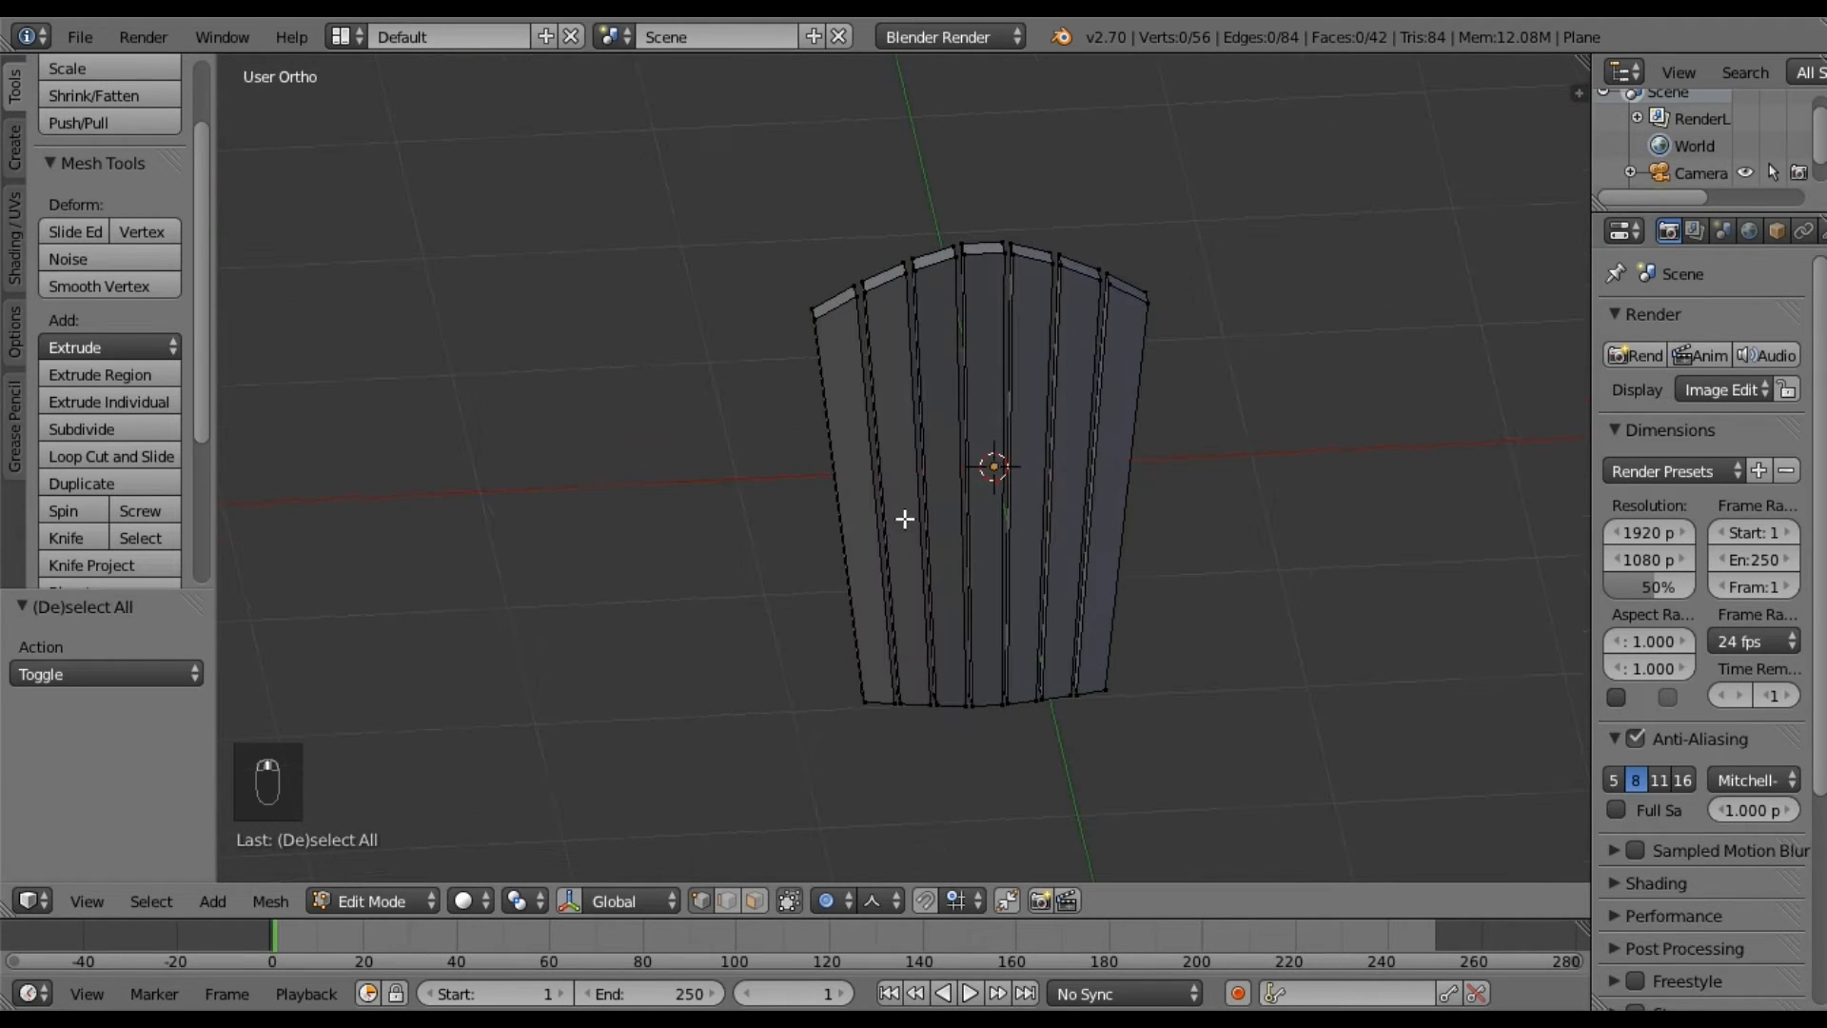
{"action": "middle_click_drag", "start_coordinate": [959, 417], "coordinate": [976, 369]}
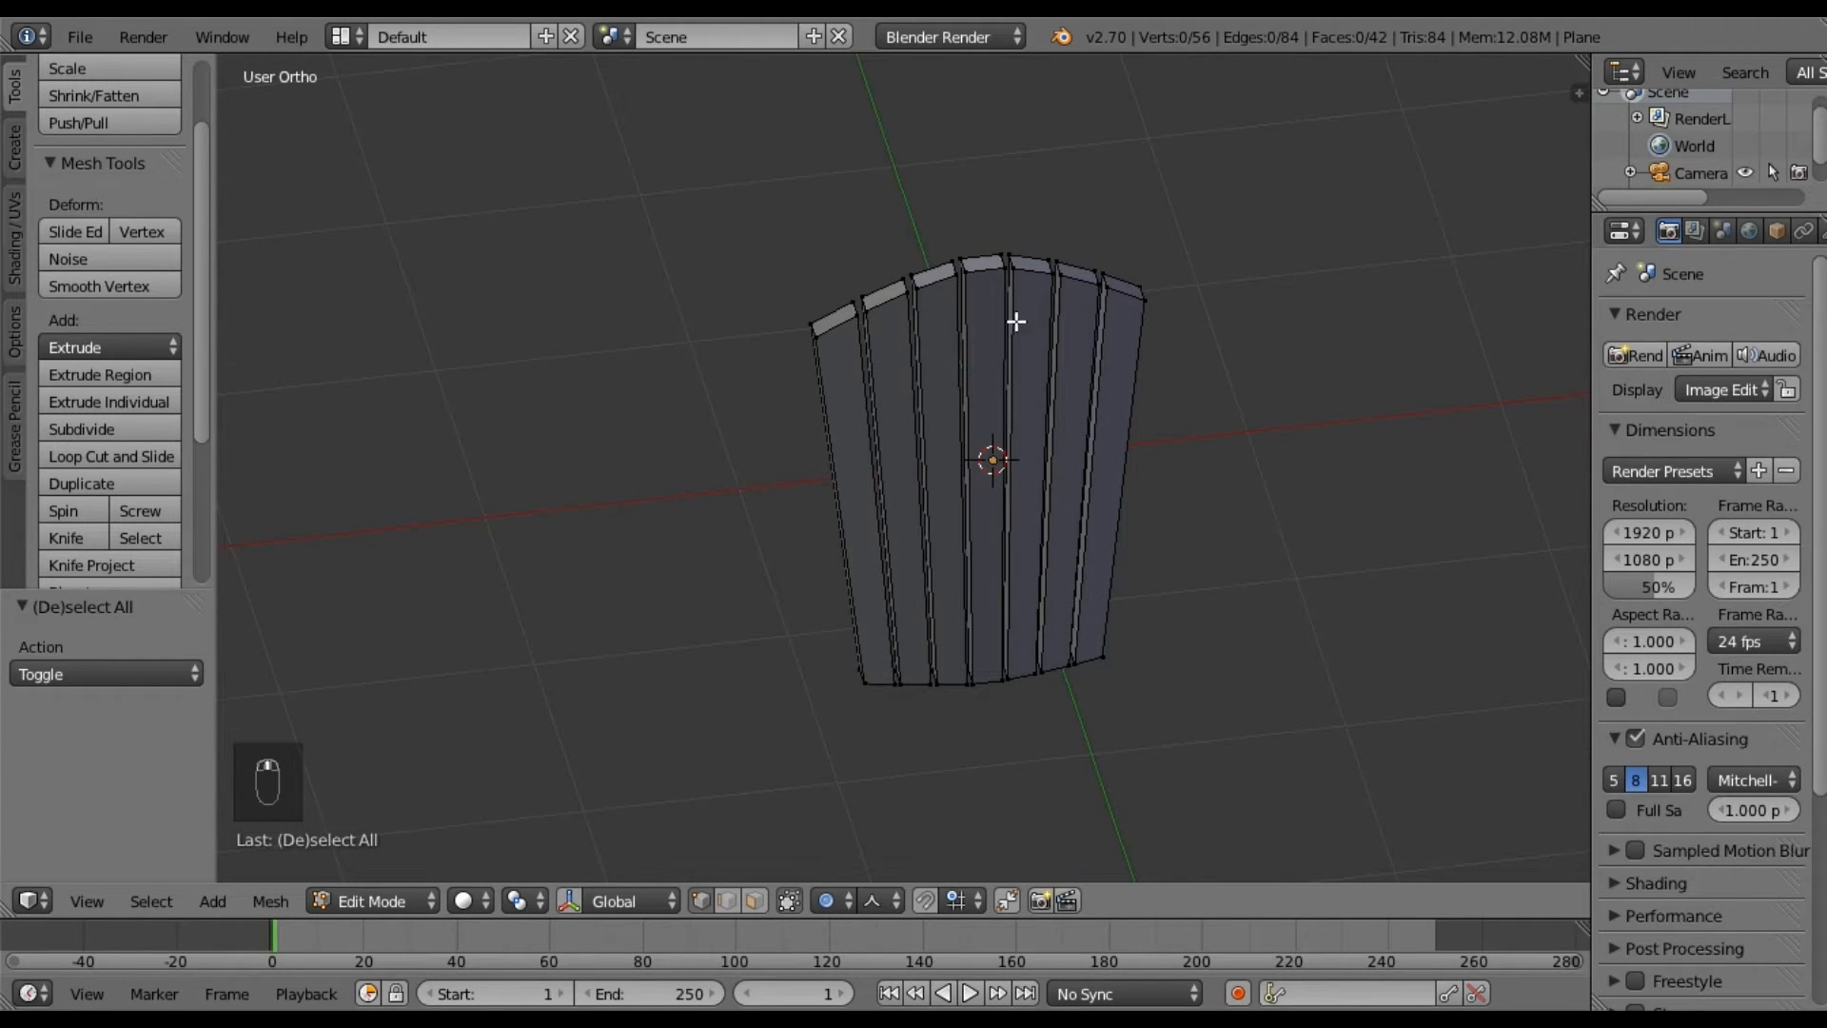
Select the two top rear vertices of the middle slat and snap the 3D cursor to the selection.
{"action": "scroll", "coordinate": [1015, 320], "scroll_direction": "up", "scroll_amount": 3}
{"action": "middle_click_drag", "start_coordinate": [1026, 219], "coordinate": [915, 486], "text": "shift"}
{"action": "scroll", "coordinate": [924, 440], "scroll_direction": "up", "scroll_amount": 1}
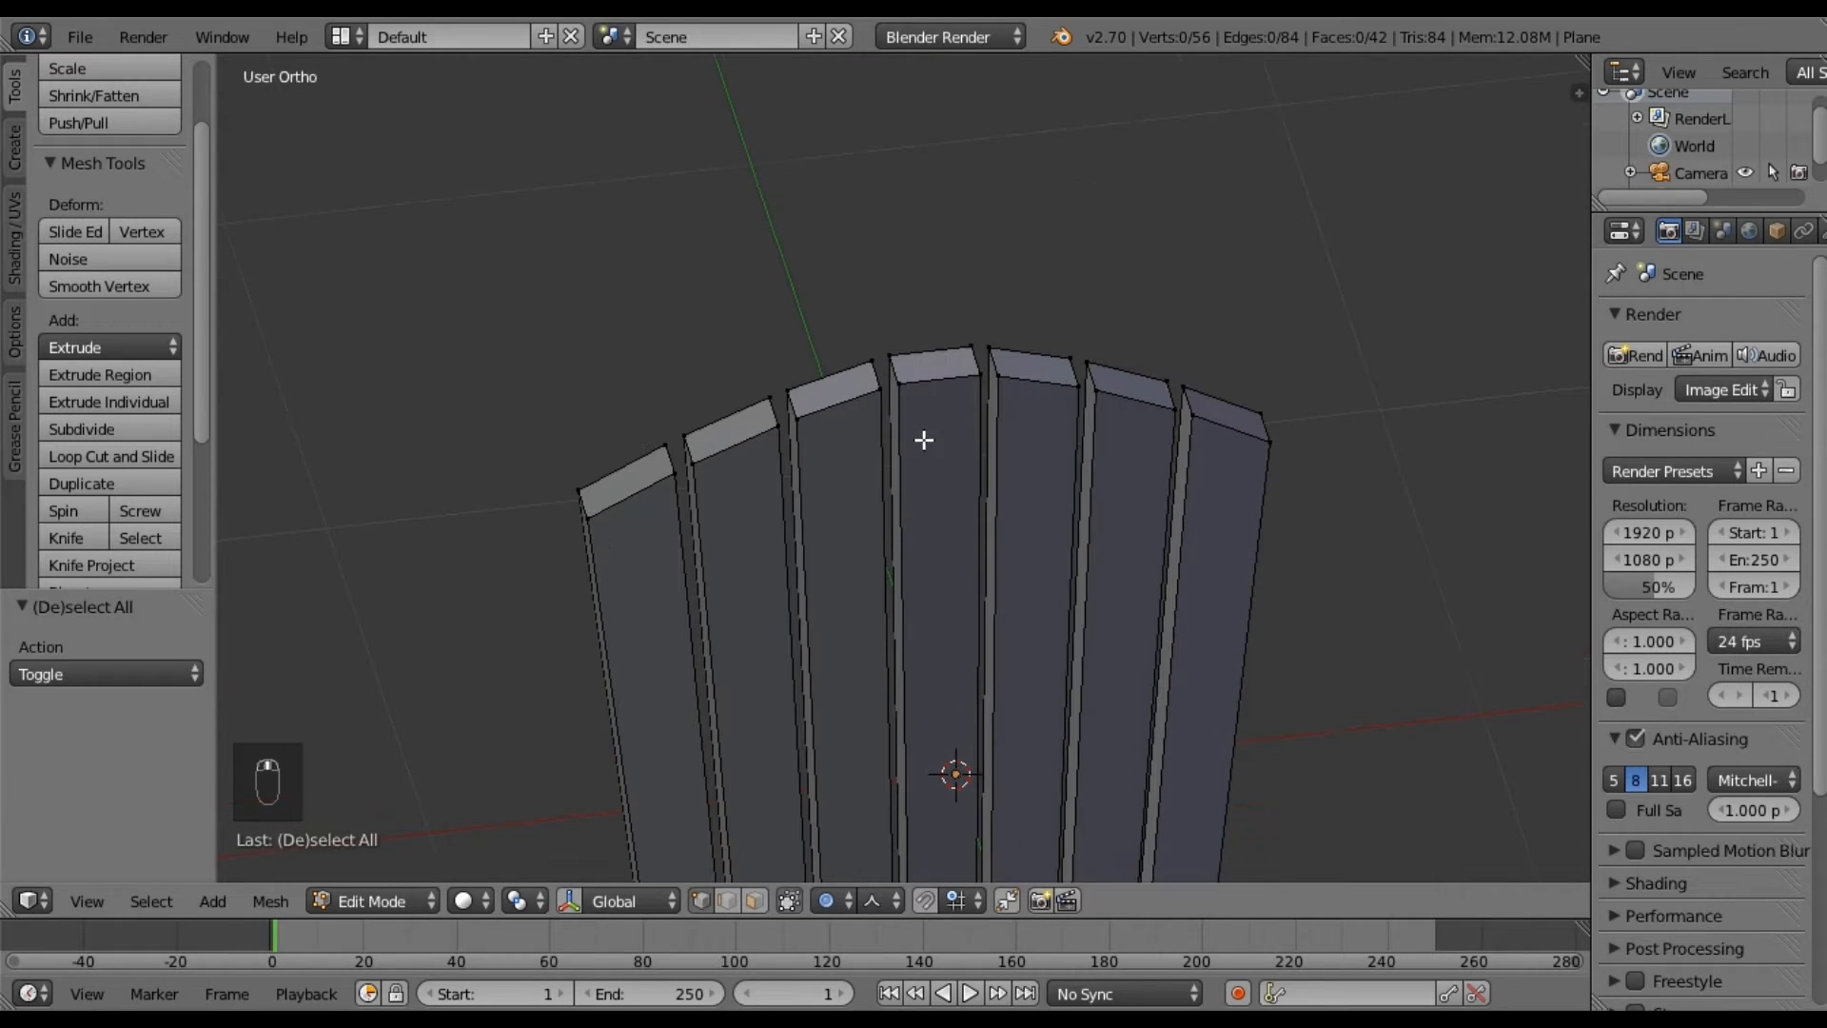
{"action": "left_click", "coordinate": [905, 388]}
{"action": "left_click", "coordinate": [973, 377], "text": "shift"}
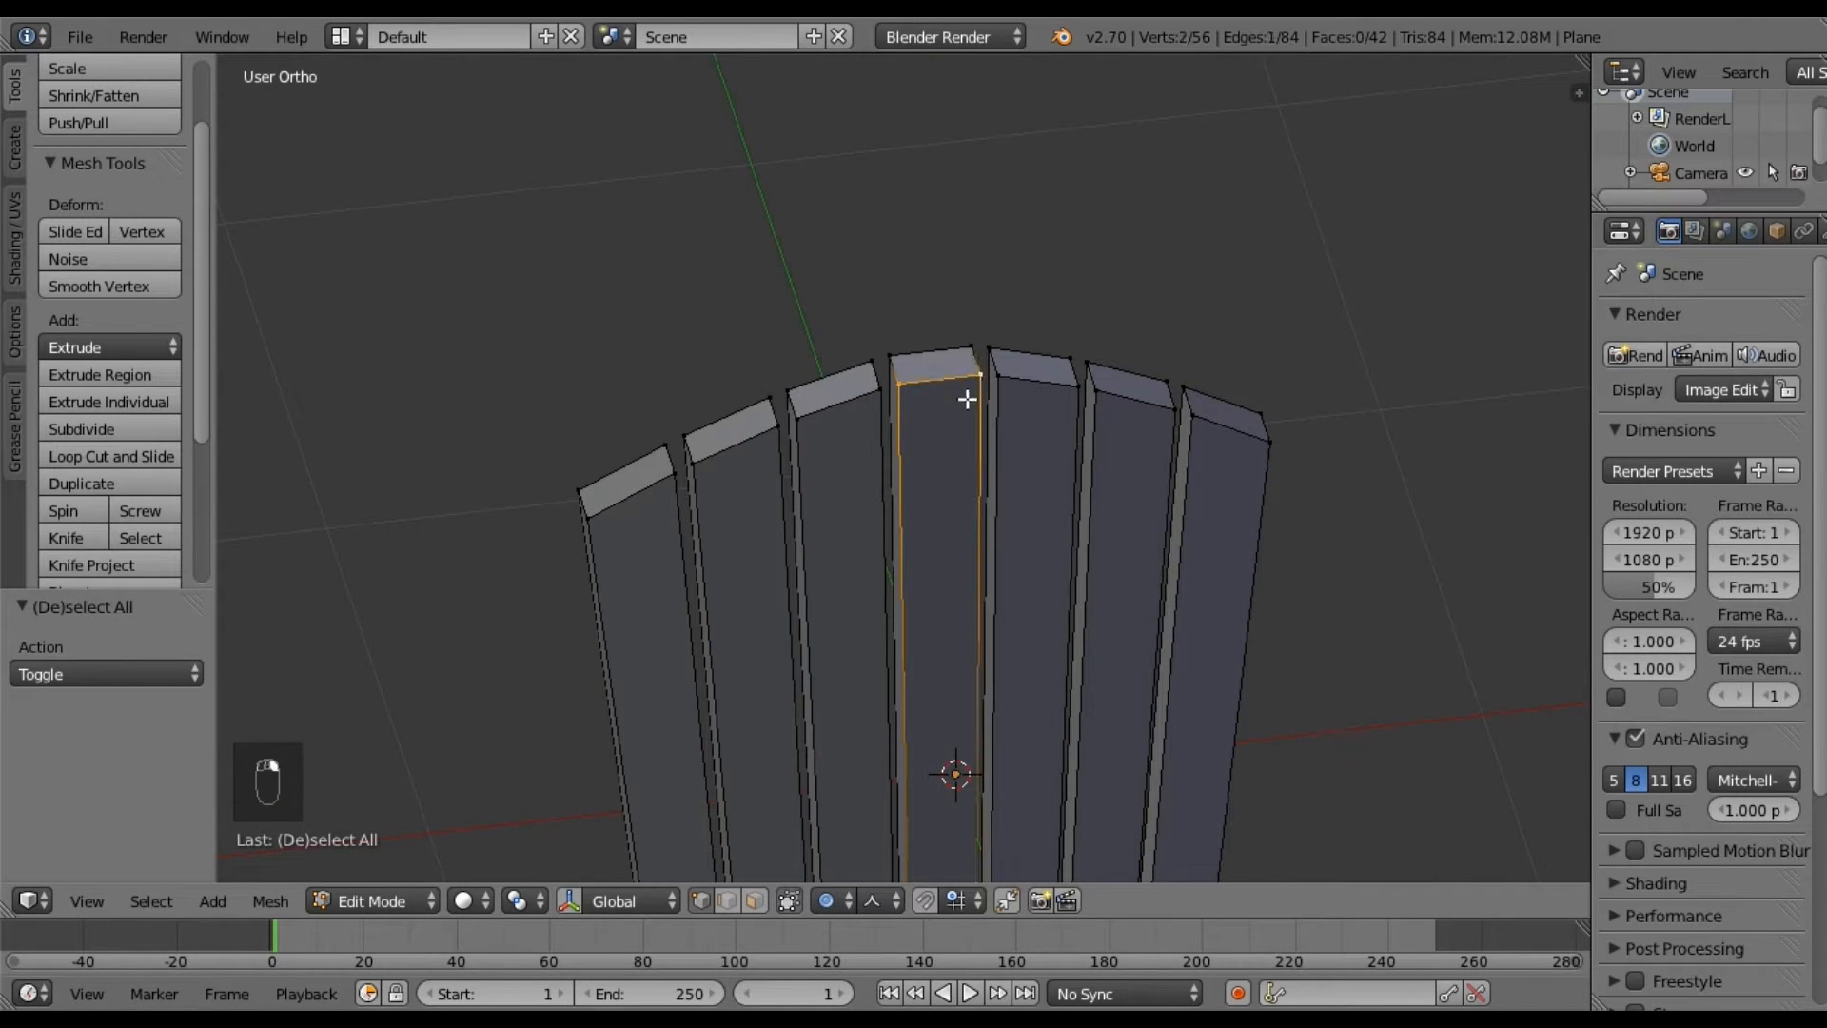
{"action": "left_click", "coordinate": [270, 901]}
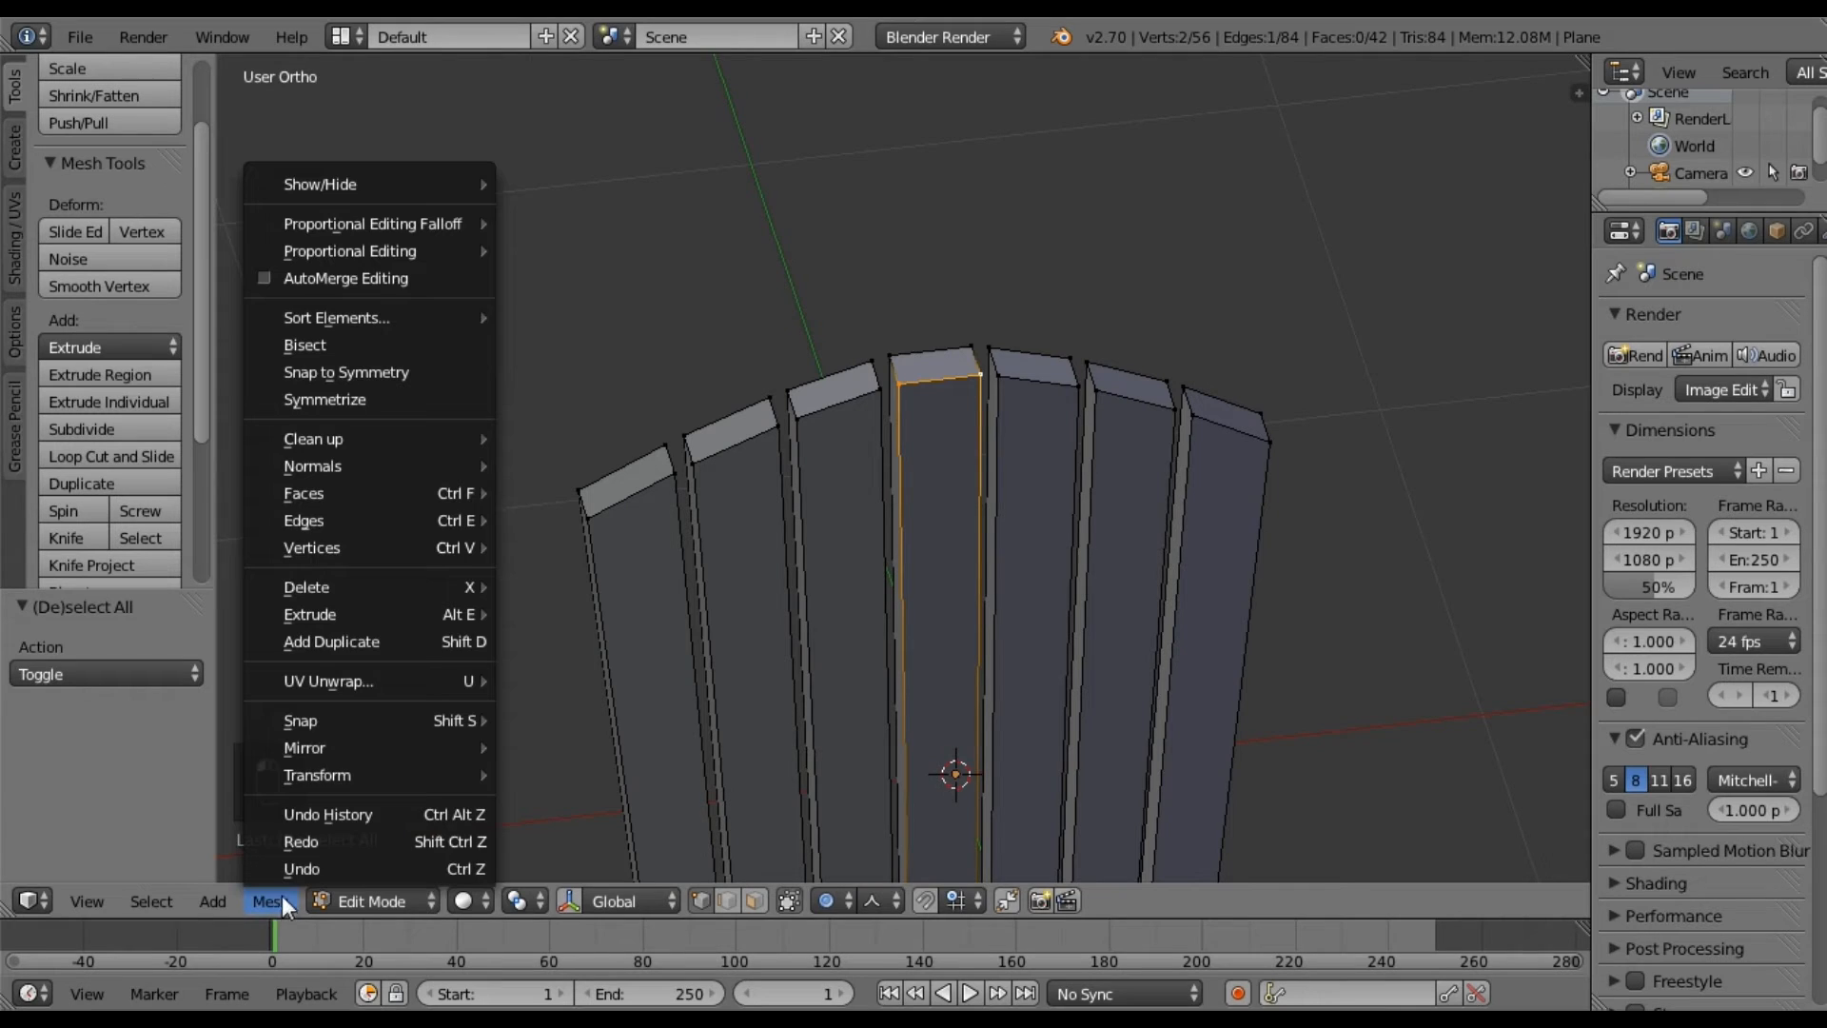
{"action": "mouse_move", "coordinate": [325, 720]}
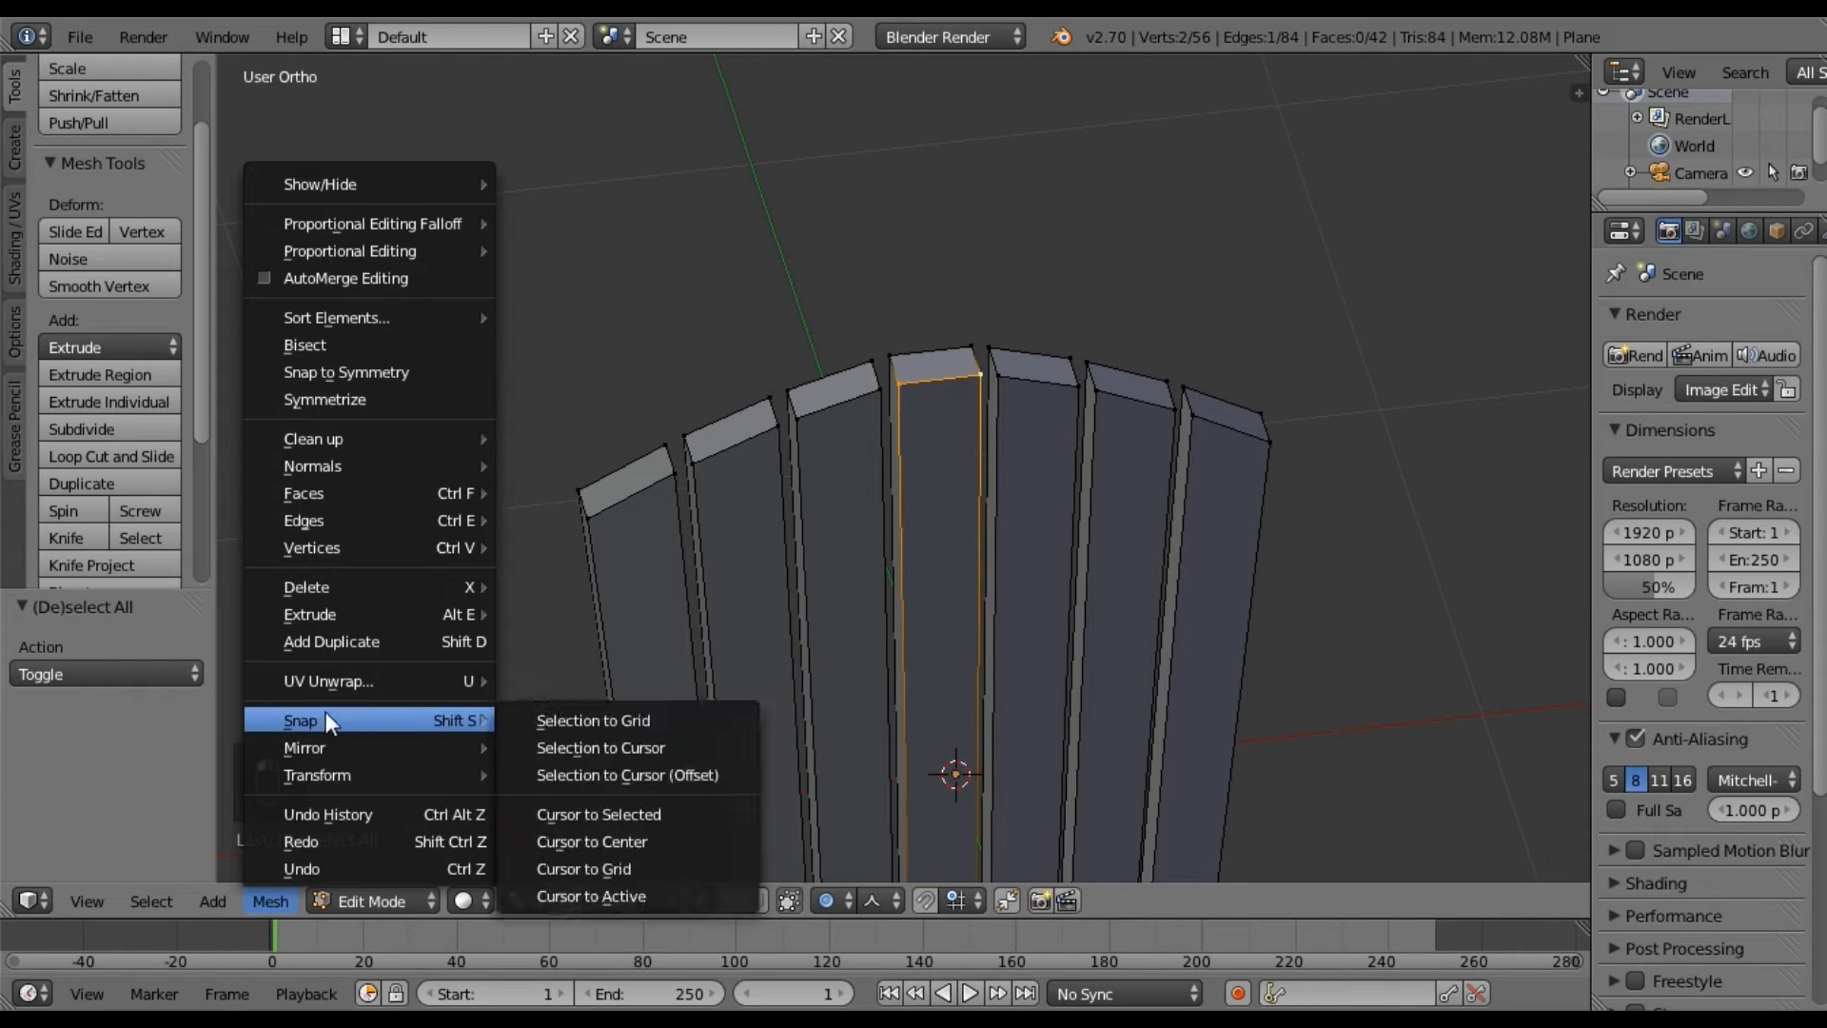
{"action": "left_click", "coordinate": [594, 814]}
{"action": "middle_click_drag", "start_coordinate": [669, 624], "coordinate": [704, 633]}
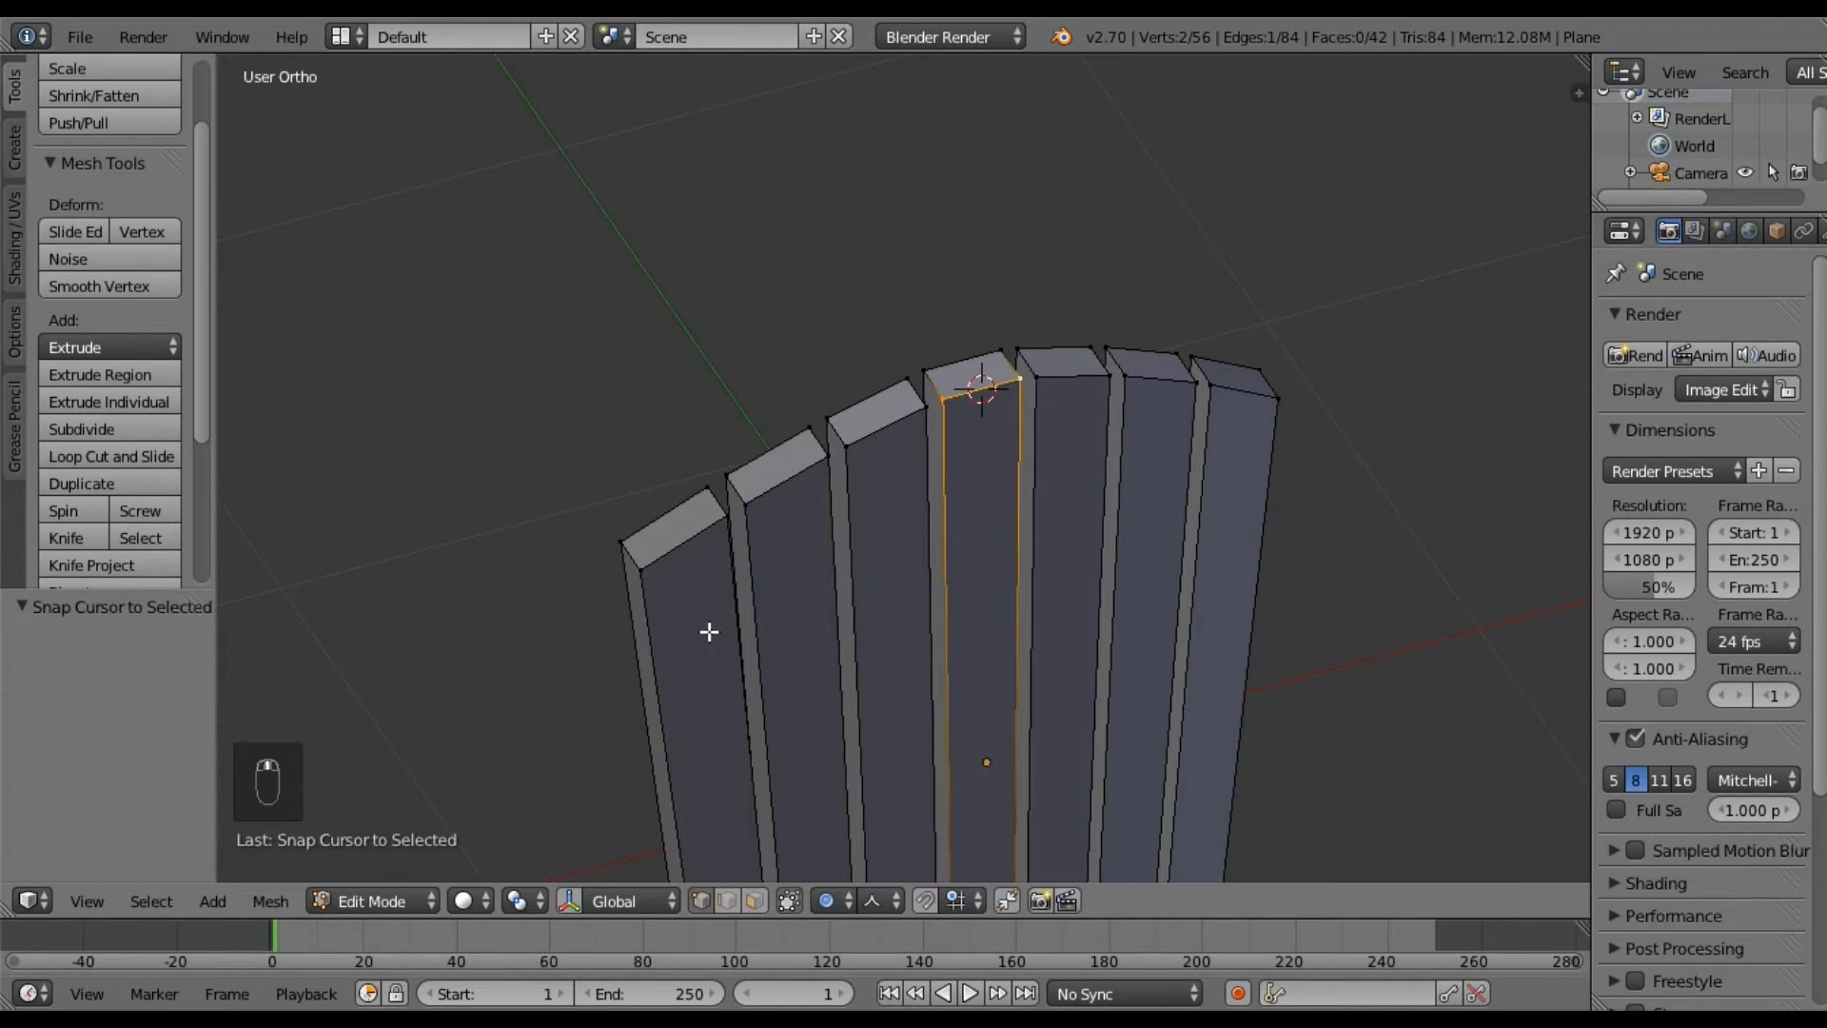
In Object Mode, add a mesh plane at the 3D cursor and rotate it 90° about X.
{"action": "key", "text": "Tab"}
{"action": "scroll", "coordinate": [809, 622], "scroll_direction": "down", "scroll_amount": 3}
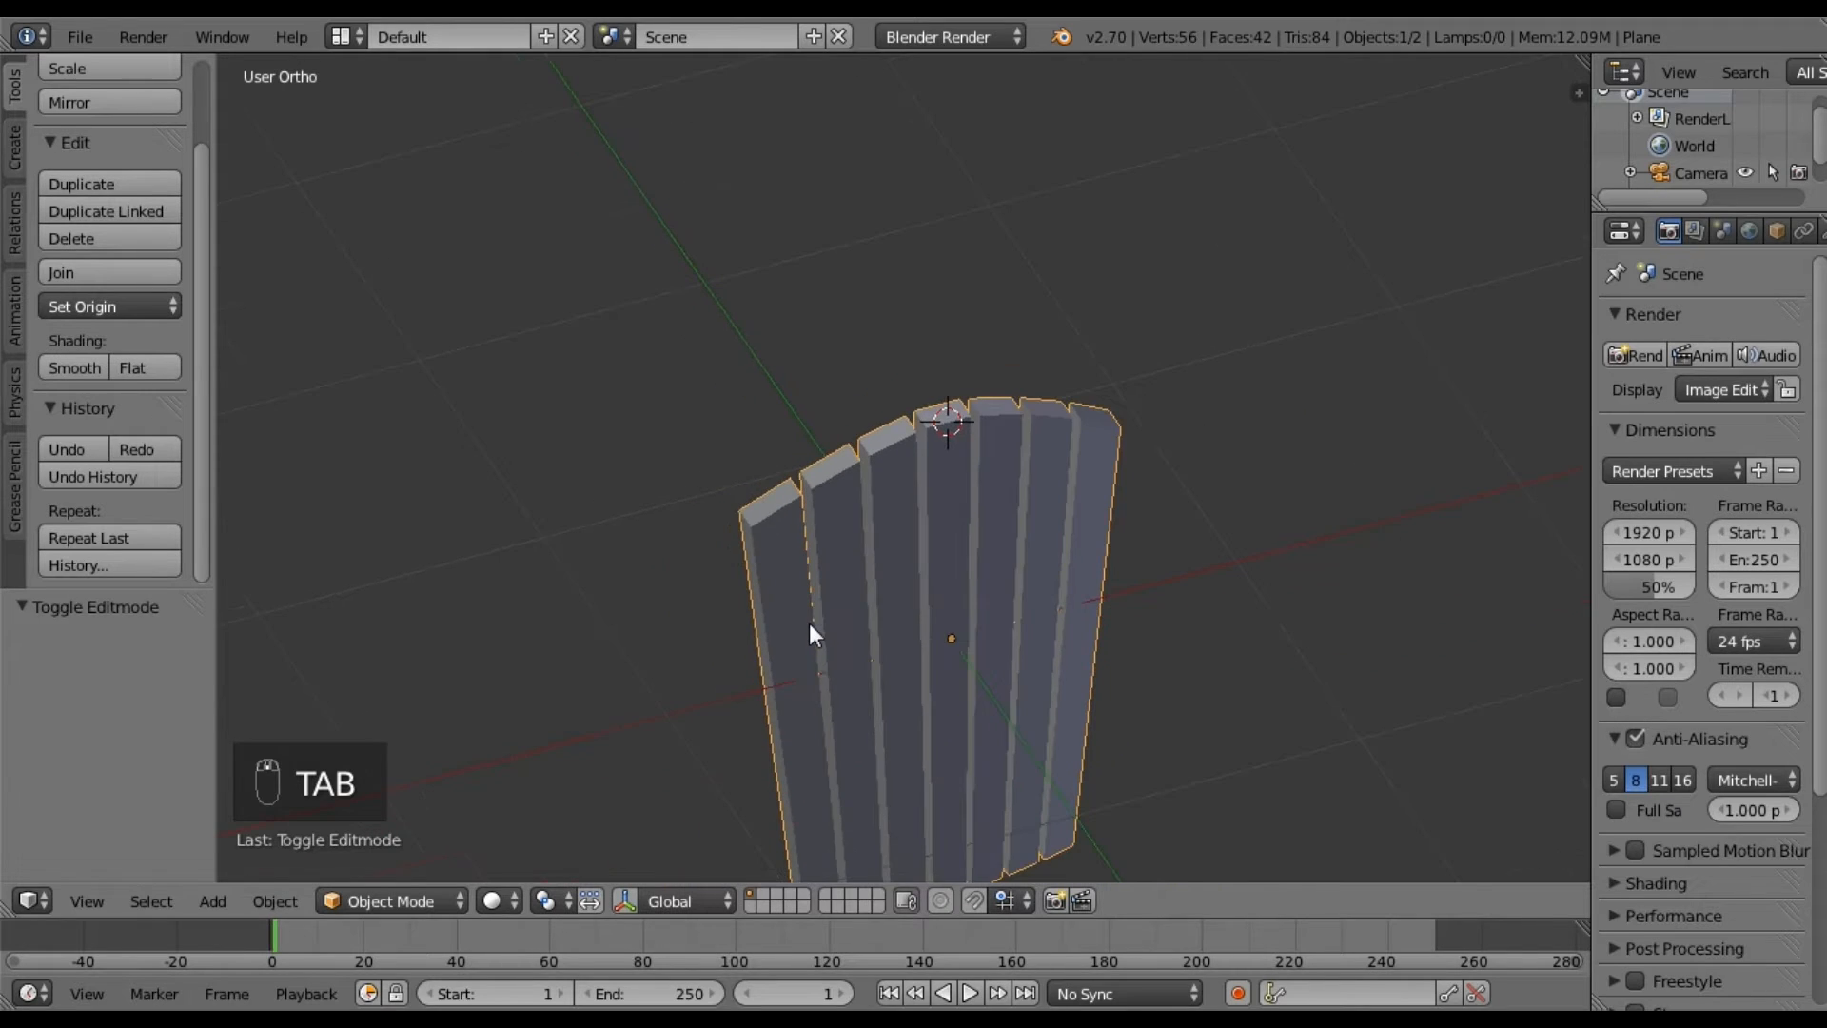
{"action": "middle_click_drag", "start_coordinate": [815, 636], "coordinate": [882, 612]}
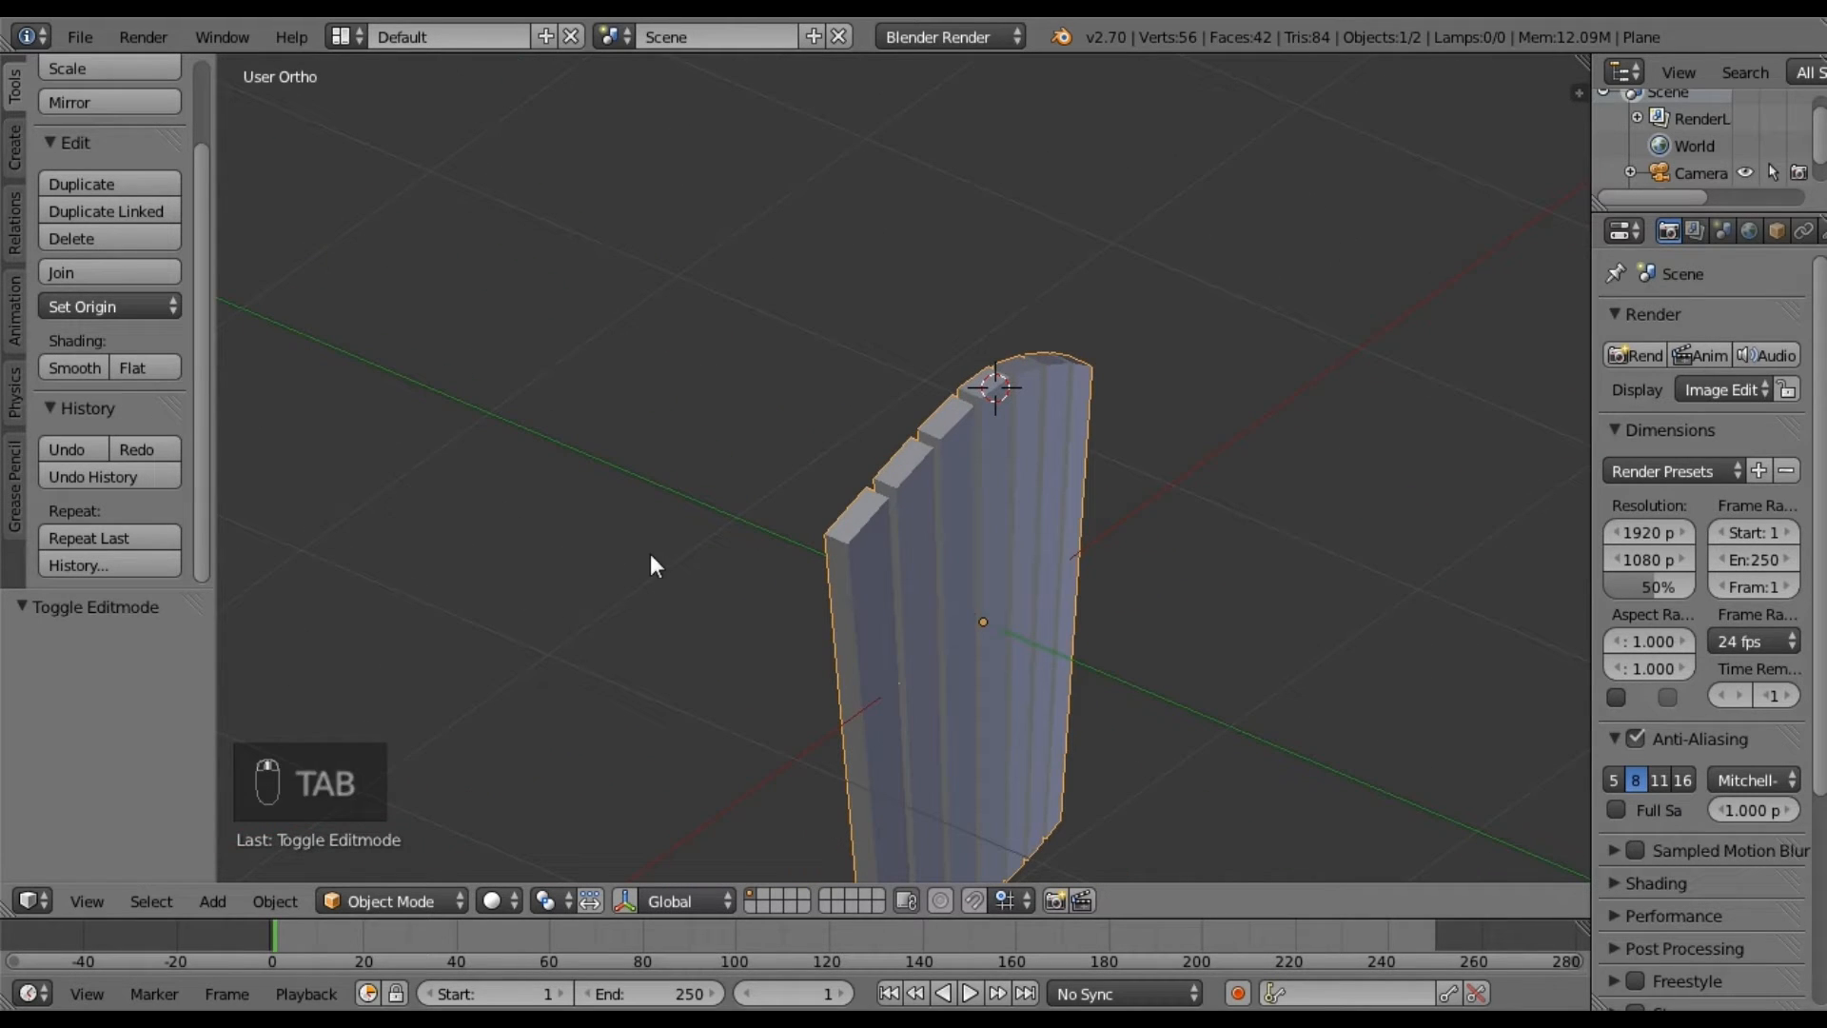
{"action": "key", "text": "shift+a"}
{"action": "mouse_move", "coordinate": [666, 556]}
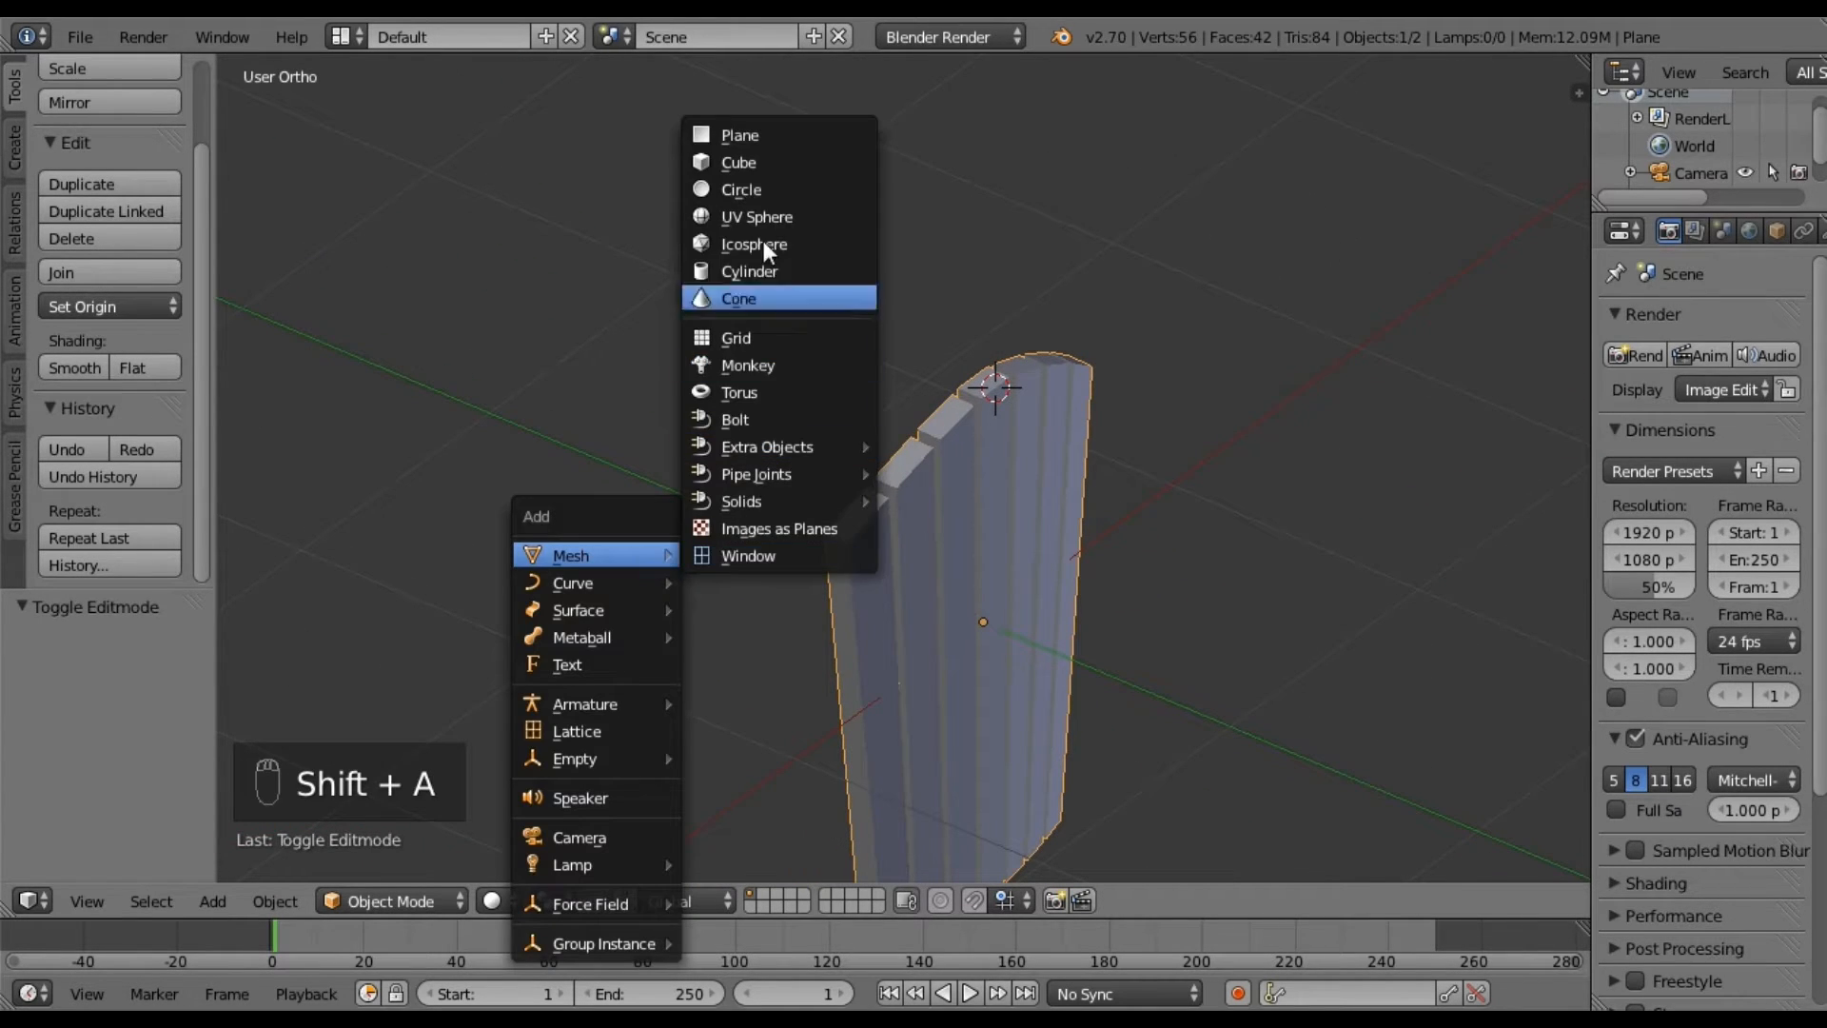
{"action": "left_click", "coordinate": [767, 140]}
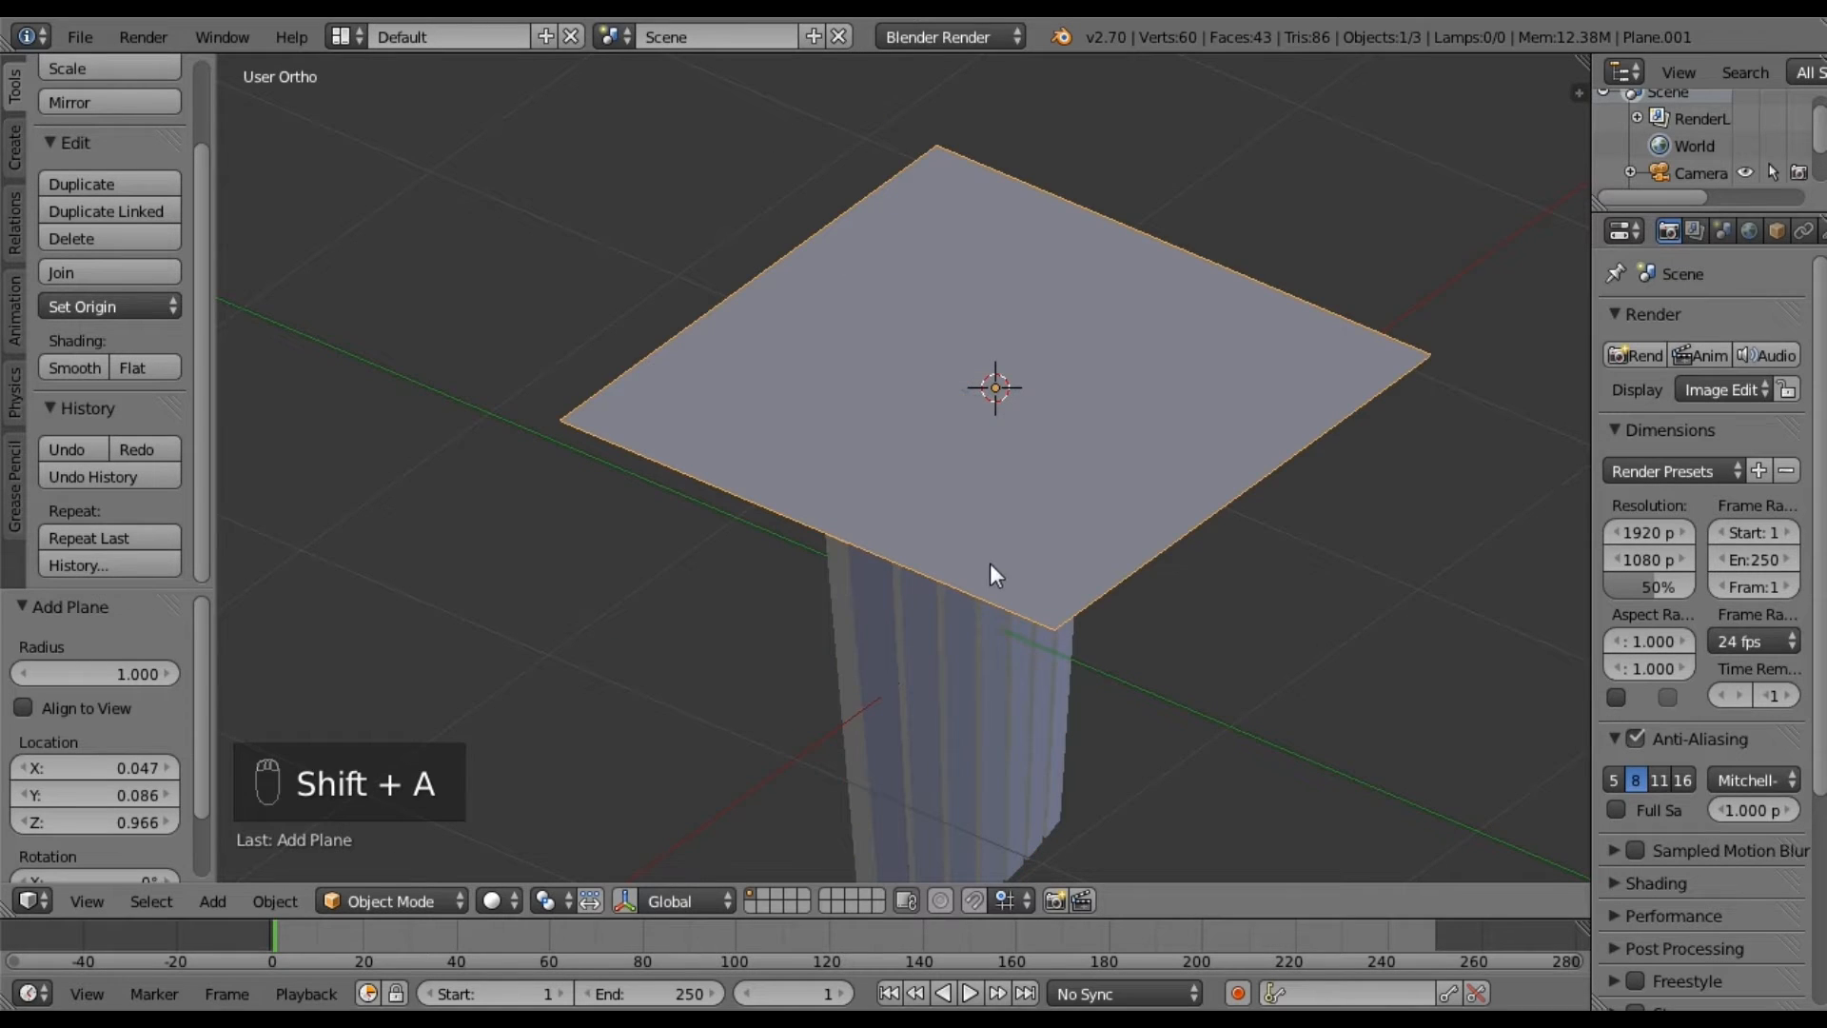
{"action": "key", "text": "r"}
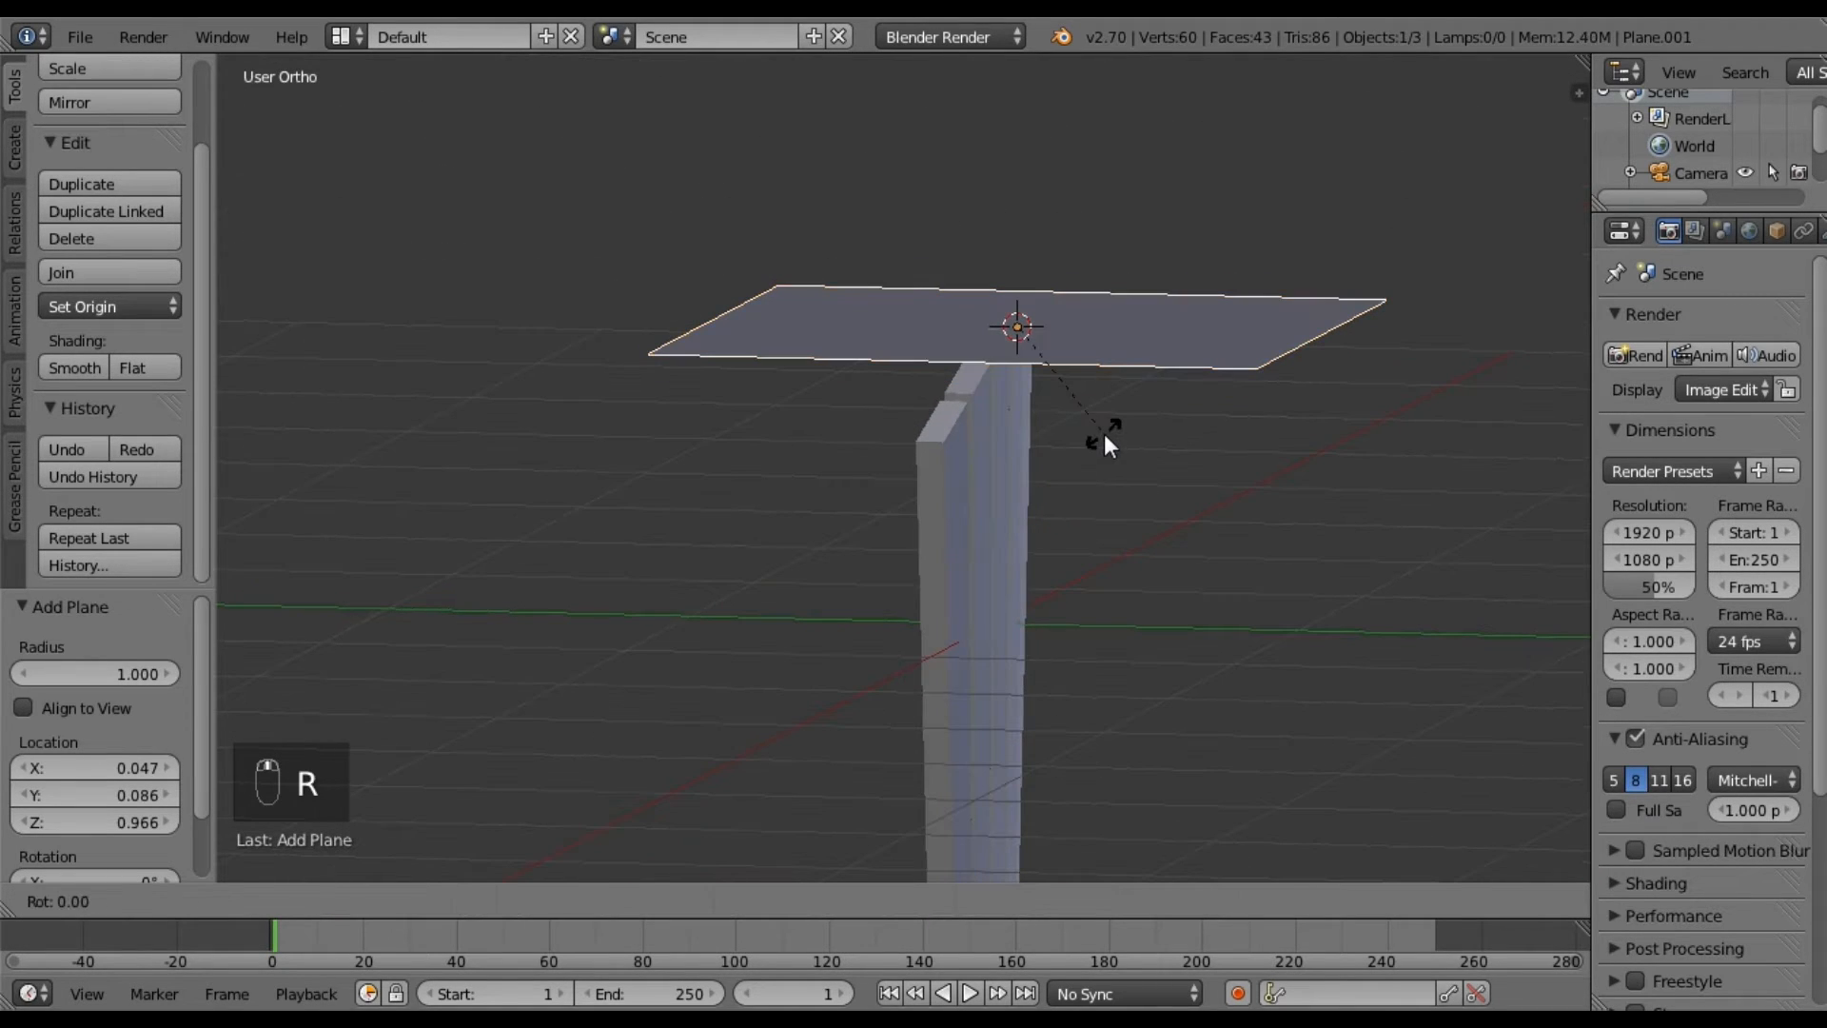
{"action": "type", "text": "x90"}
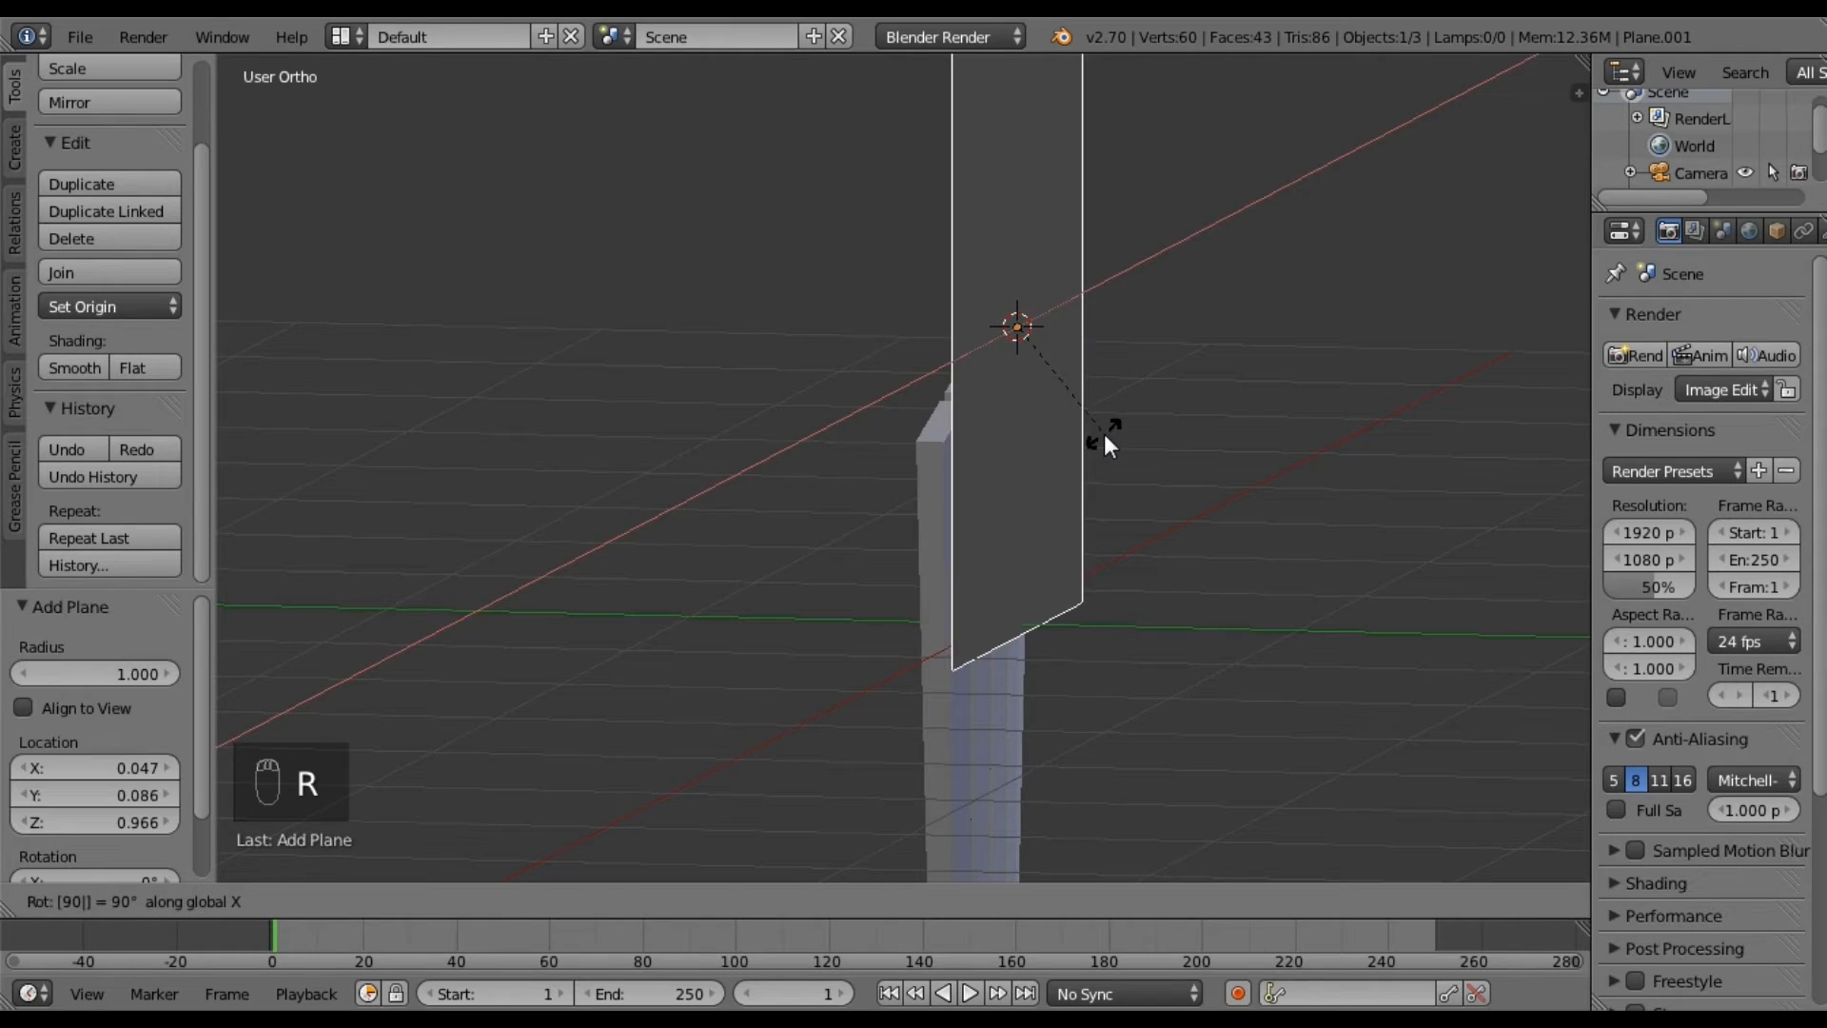
{"action": "key", "text": "Return"}
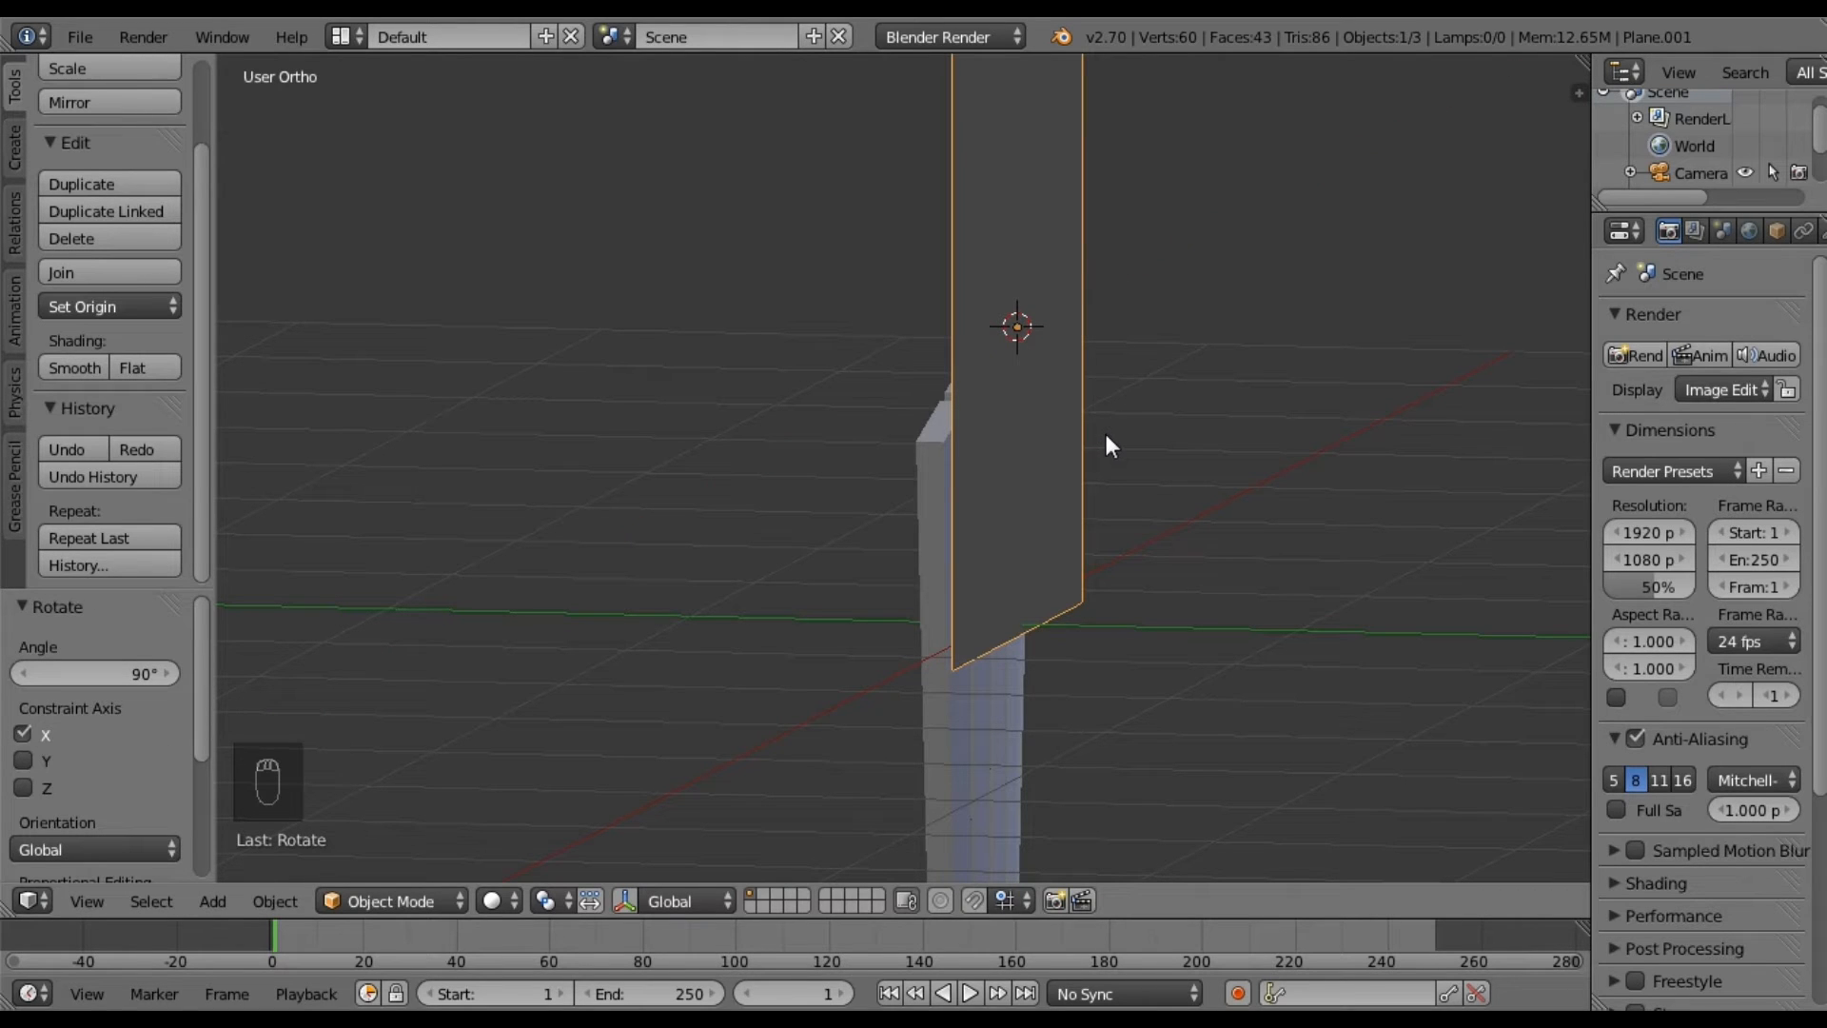
Narrow the new plane along X to roughly the back's width, scaling it by 0.626 and by 0.951.
{"action": "middle_click_drag", "start_coordinate": [1114, 666], "coordinate": [1364, 565]}
{"action": "key", "text": "s"}
{"action": "key", "text": "x"}
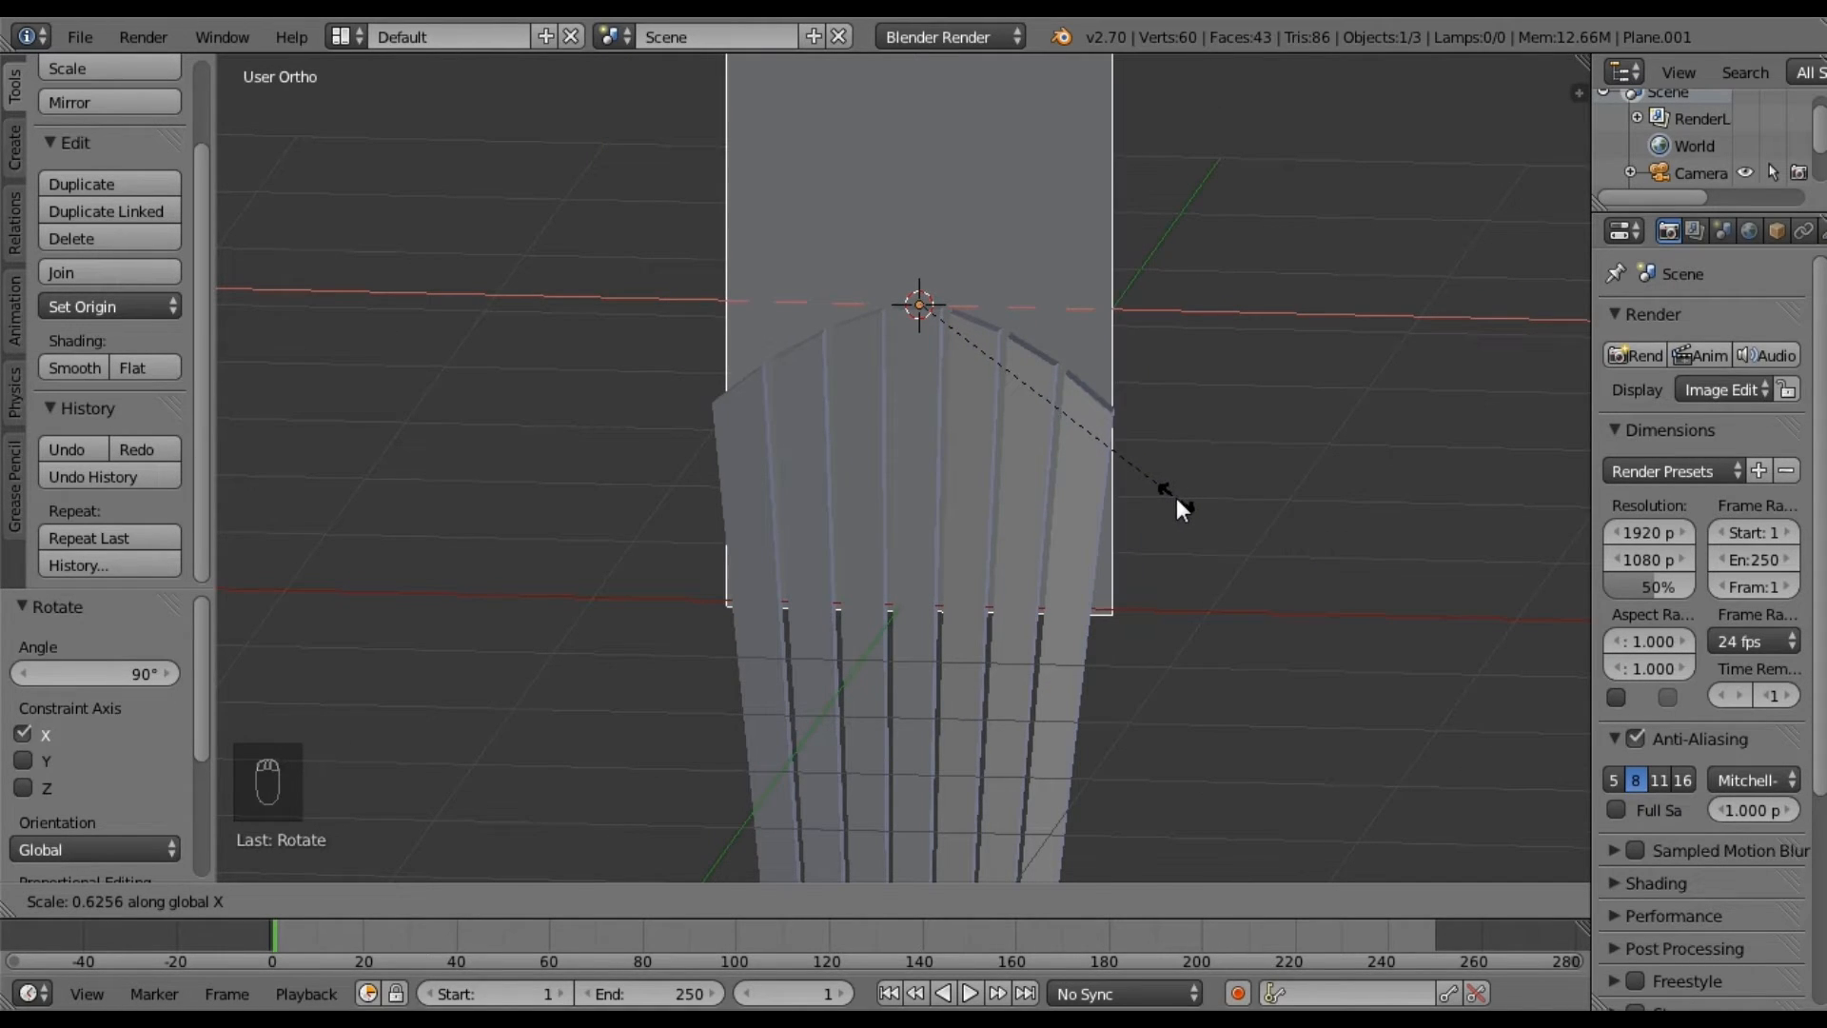
{"action": "left_click", "coordinate": [1177, 499]}
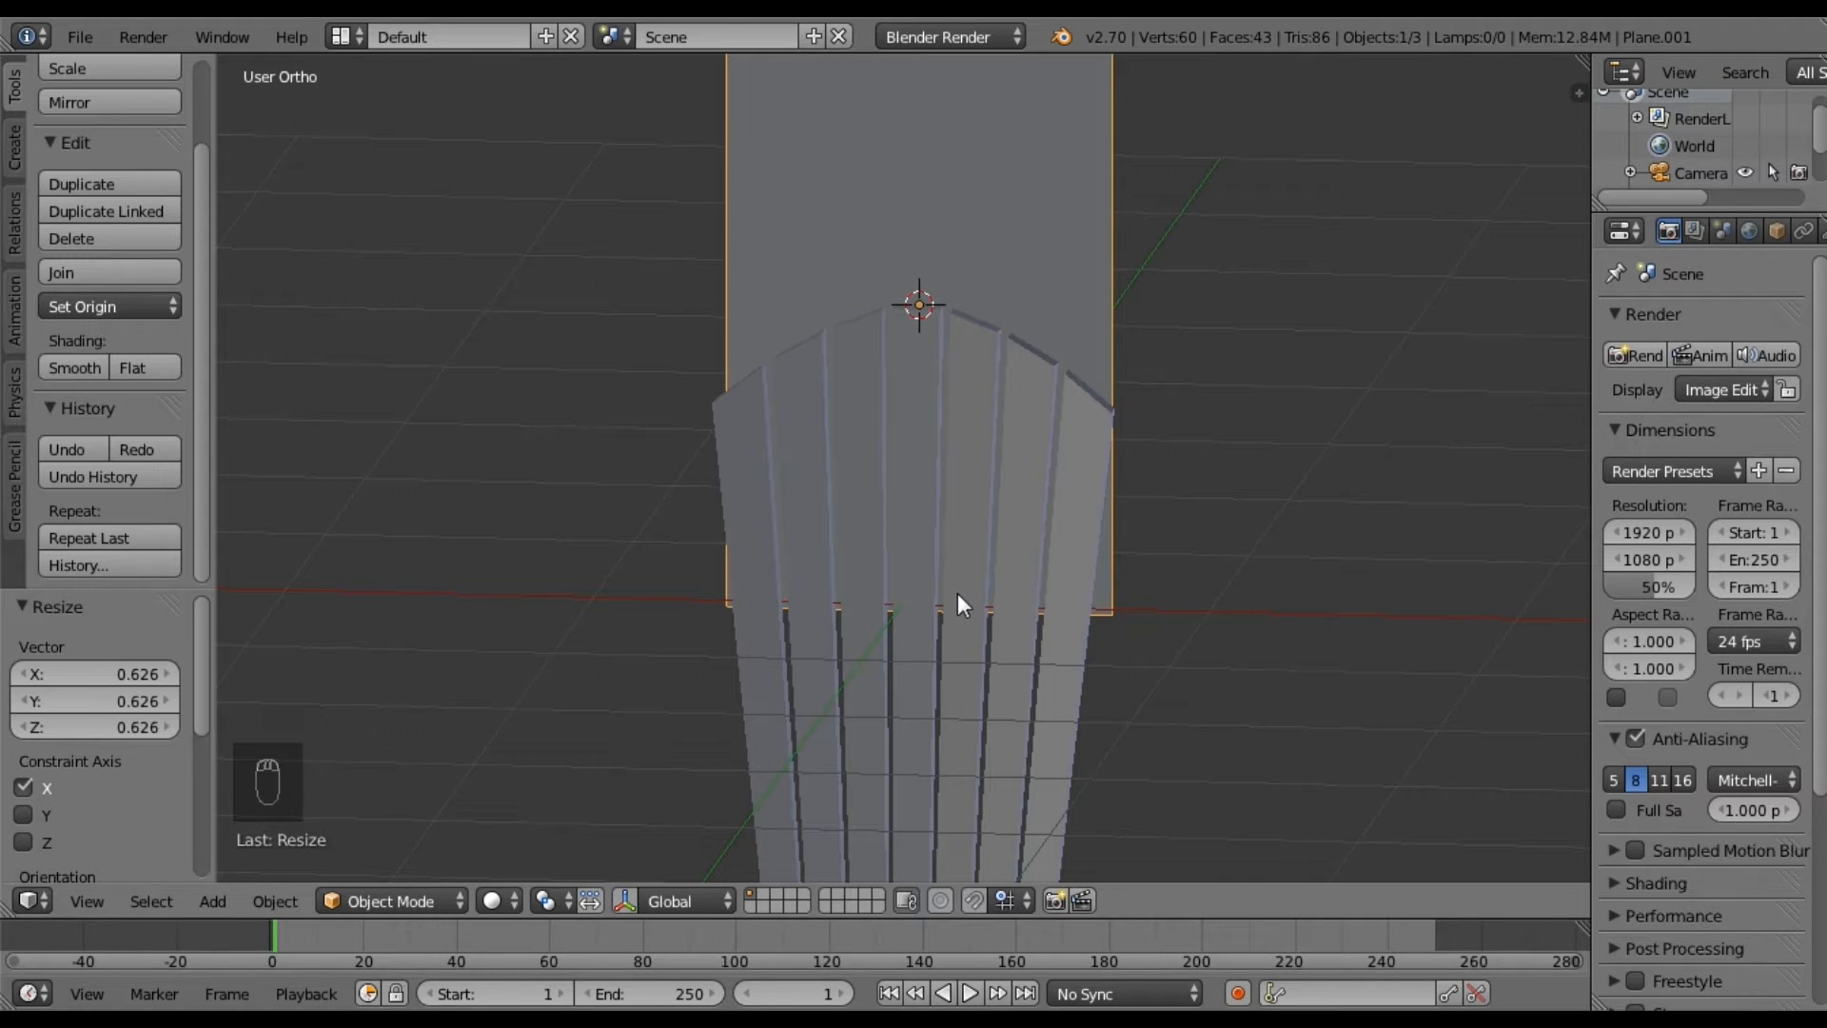
{"action": "key", "text": "KP_1"}
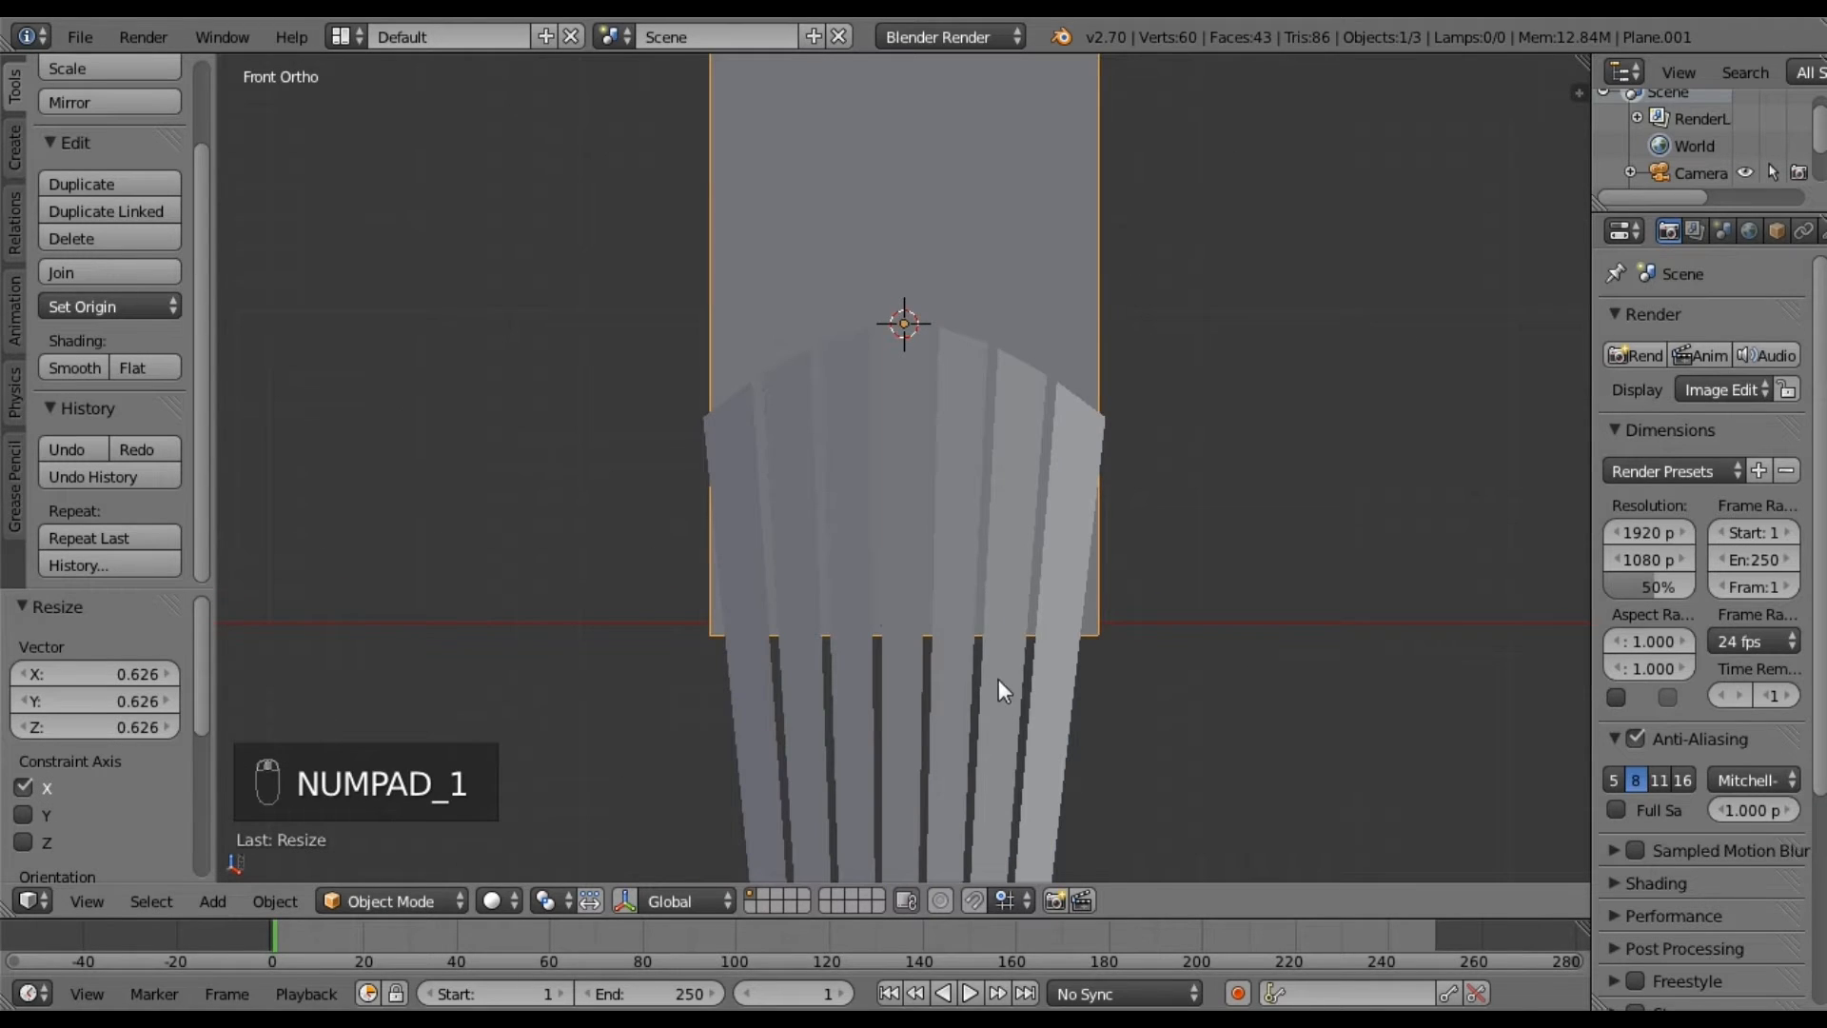
{"action": "key", "text": "s"}
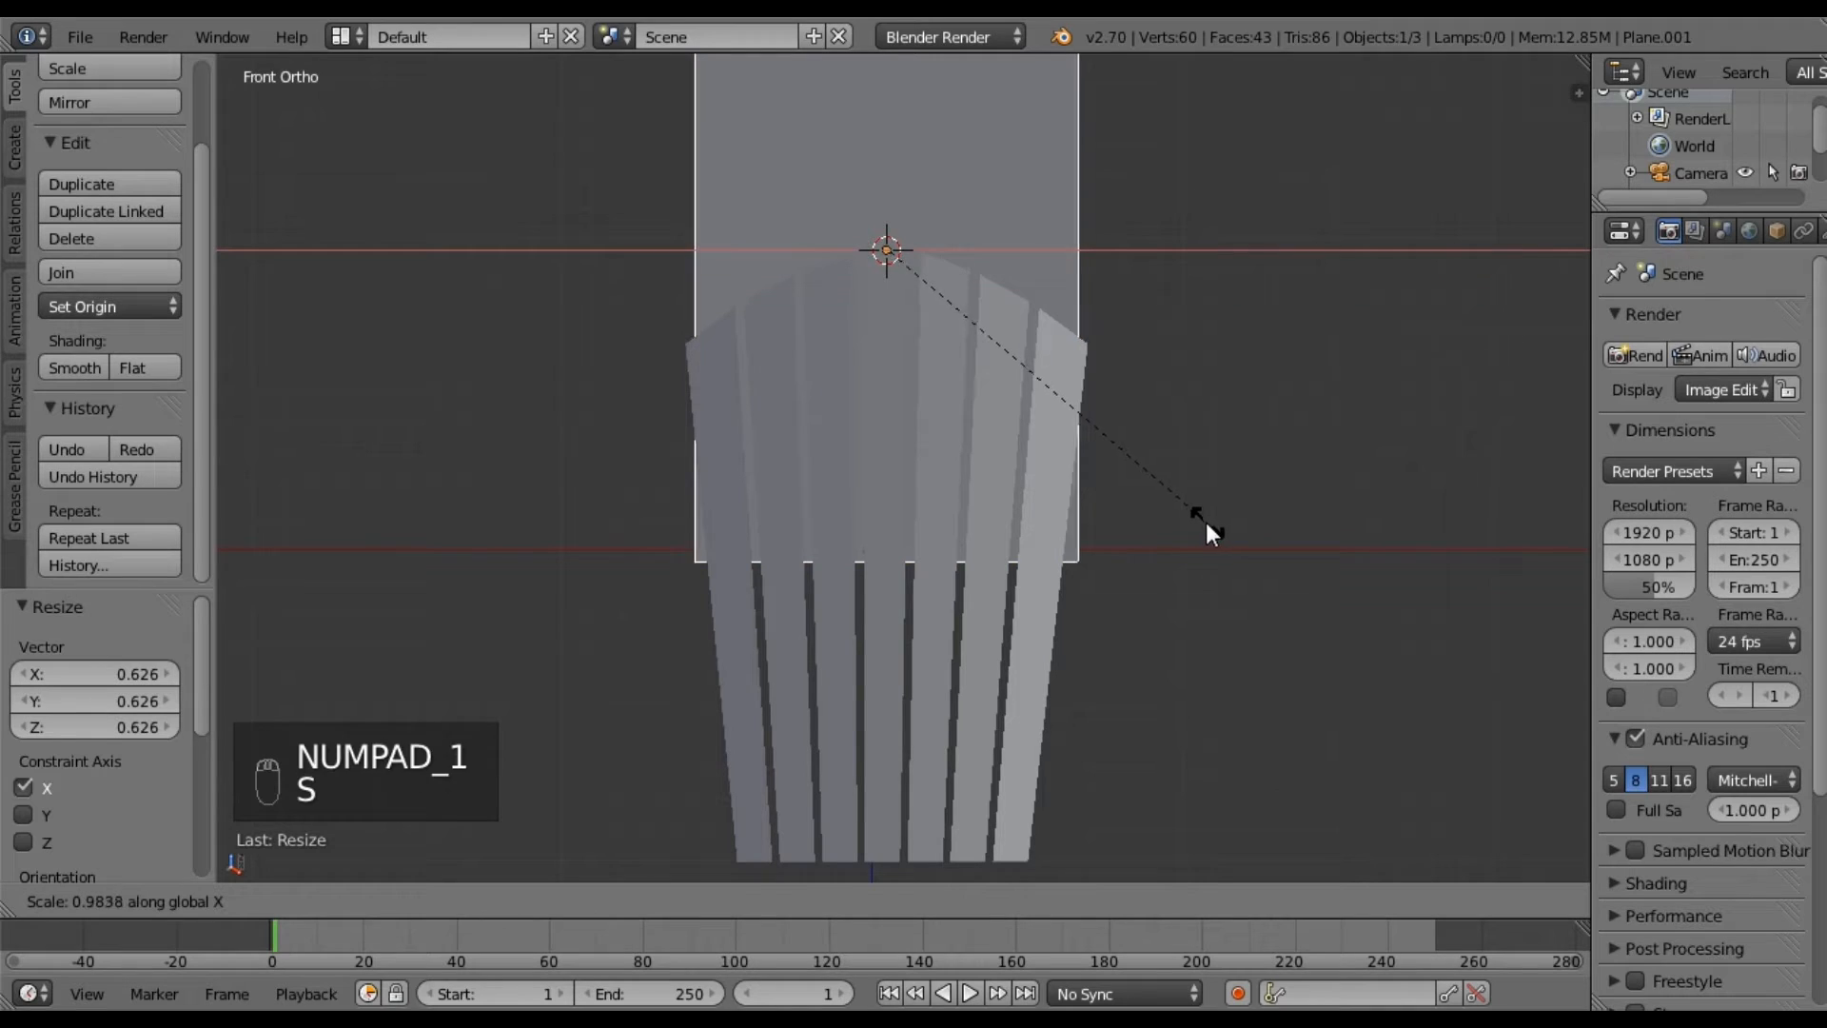
{"action": "left_click", "coordinate": [1191, 517]}
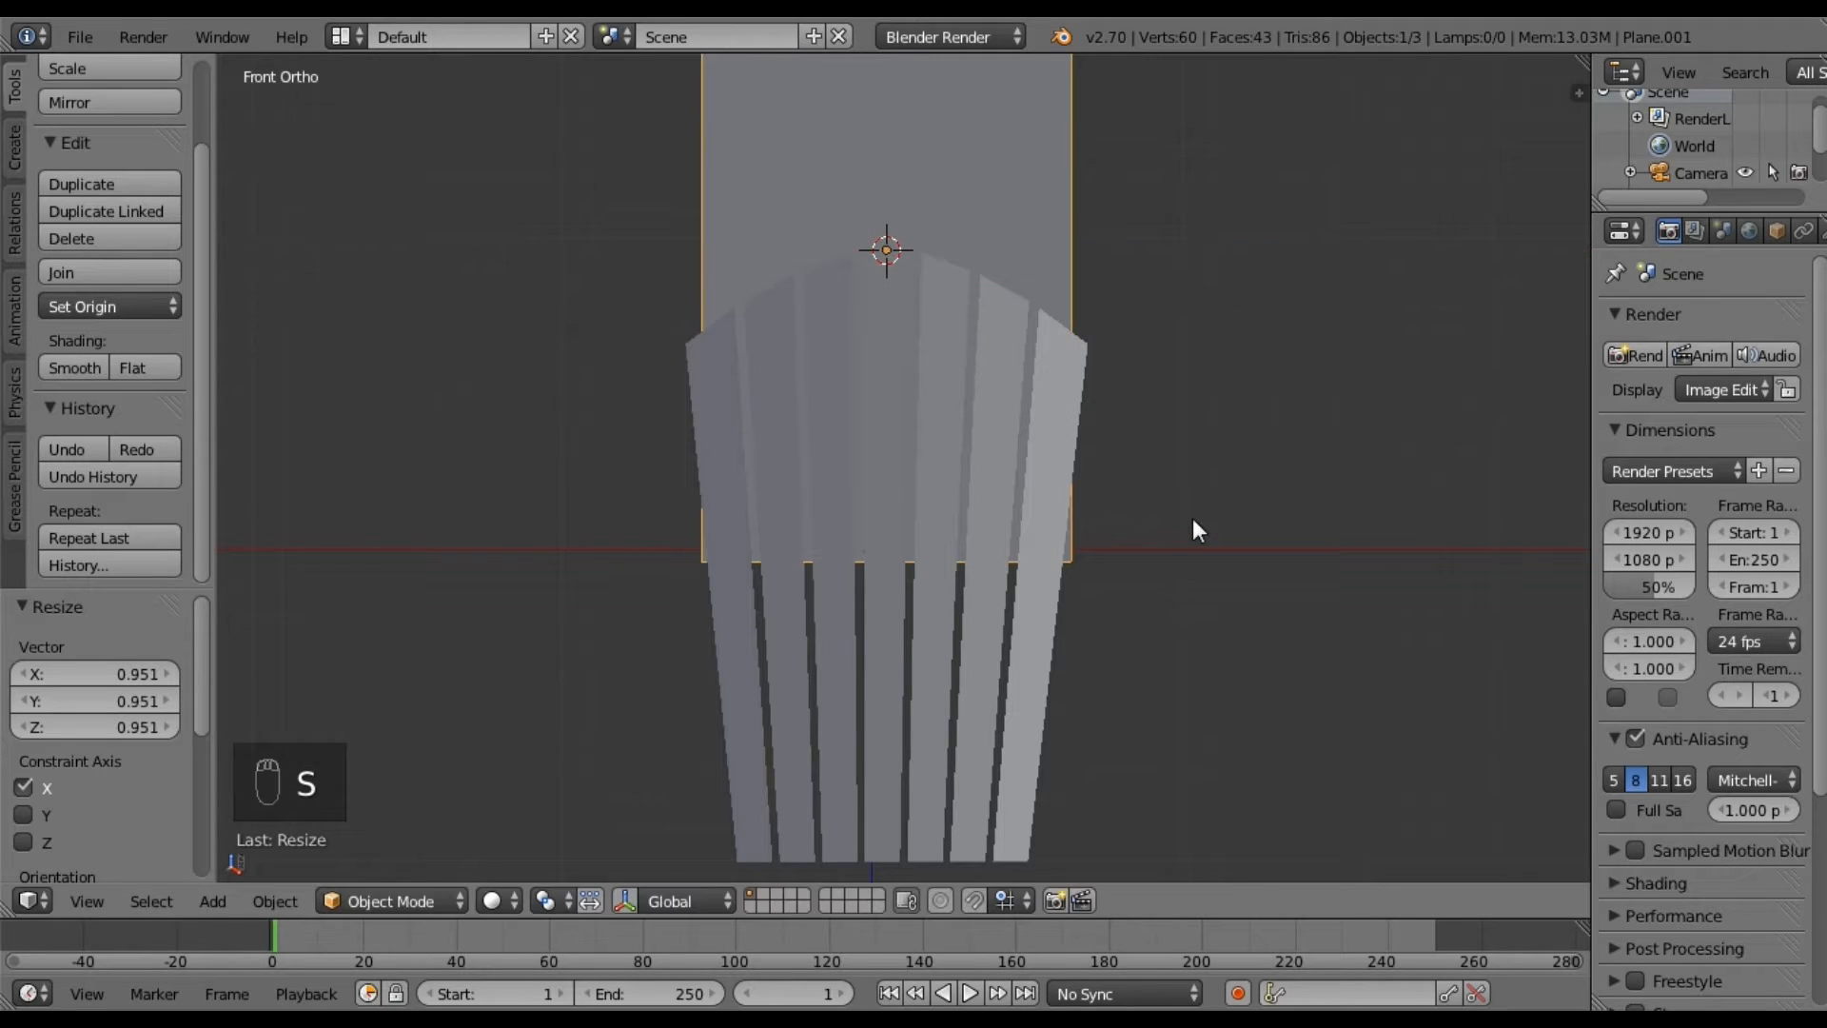
Flatten the new plane into a thin strip by scaling it 0.075 along Z and move it down 0.727 along Z.
{"action": "key", "text": "s"}
{"action": "key", "text": "z"}
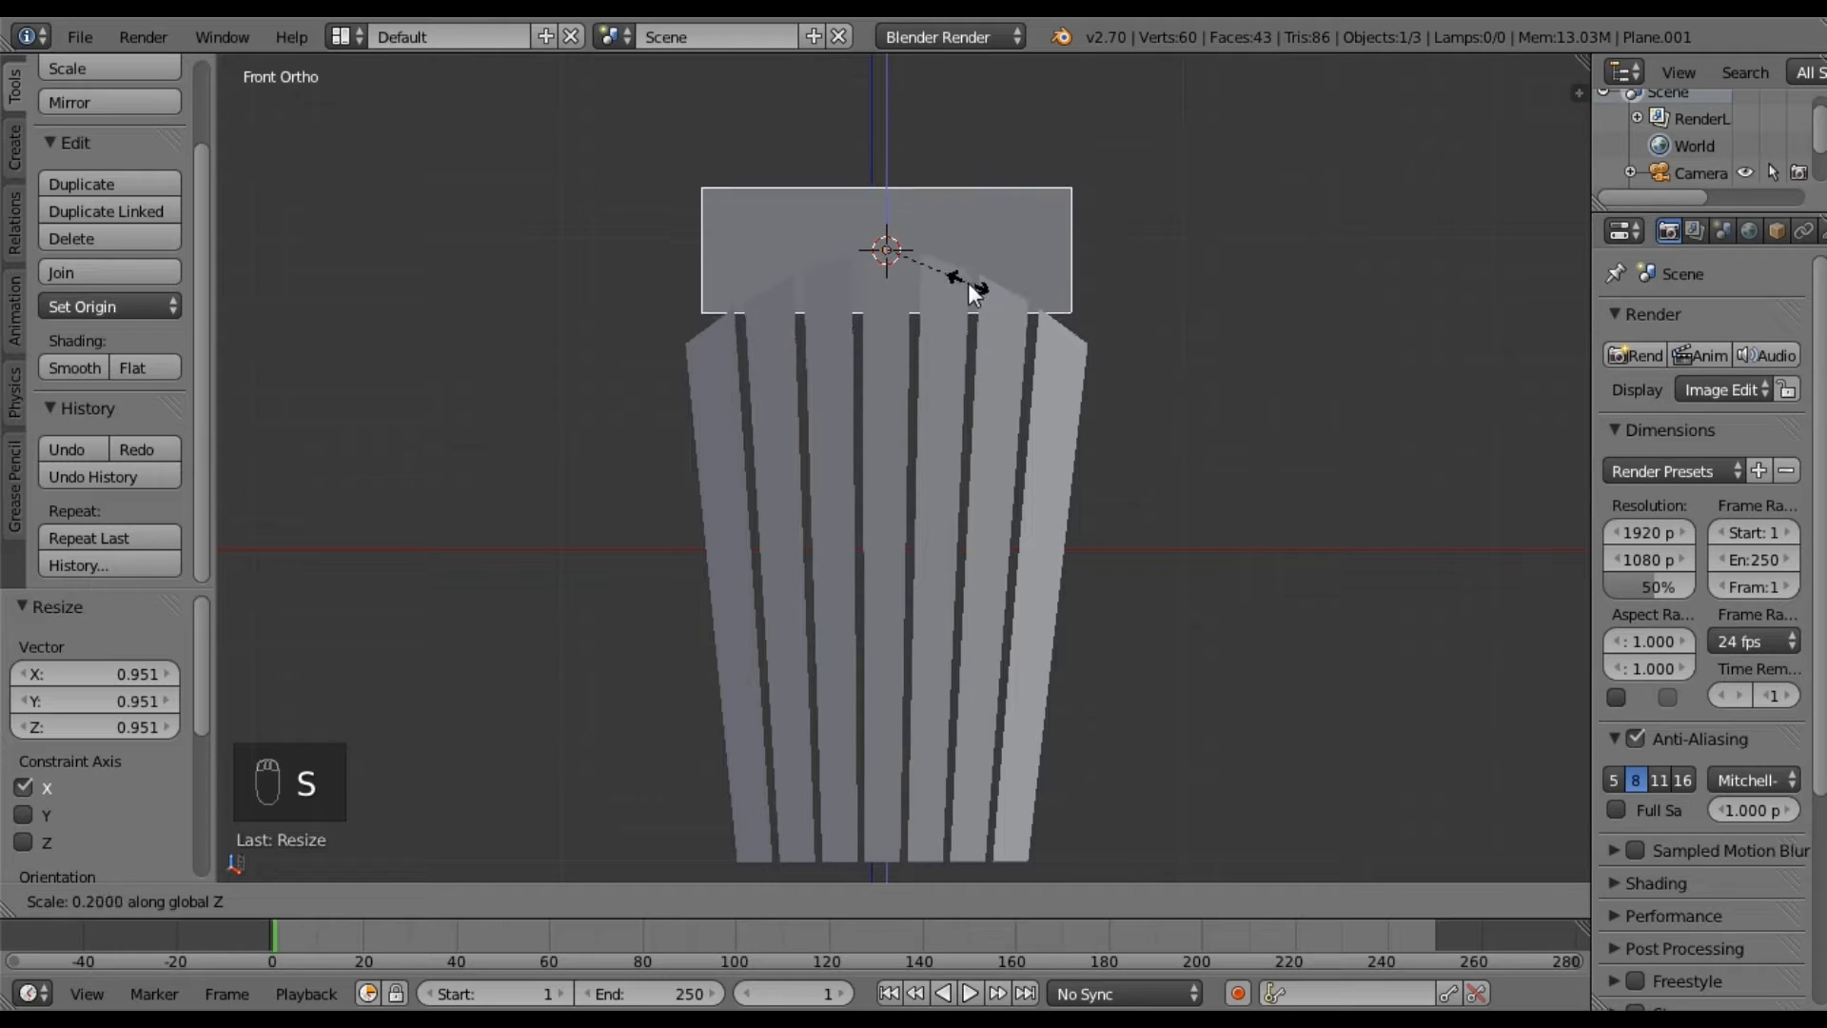
{"action": "left_click", "coordinate": [919, 264]}
{"action": "key", "text": "g"}
{"action": "key", "text": "z"}
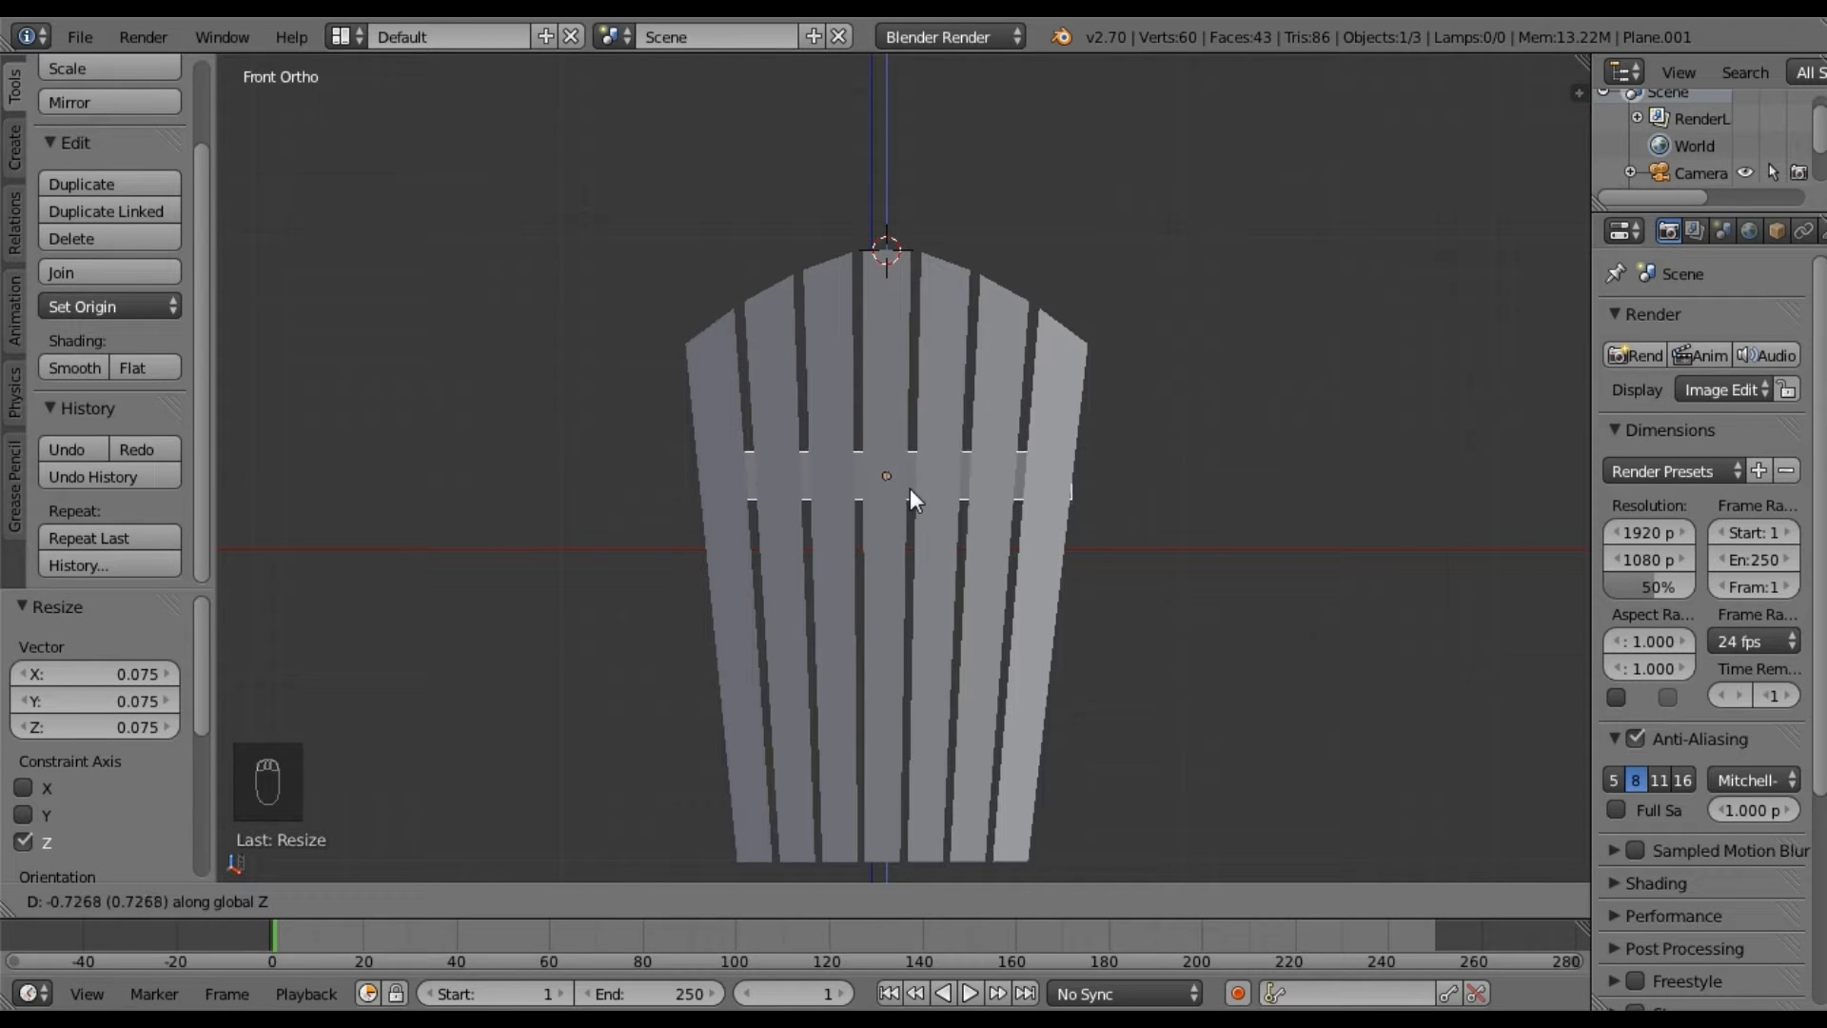
{"action": "left_click", "coordinate": [910, 488]}
In Edit Mode, add 15 evenly spaced vertical loop cuts across the strip and clear the selection.
{"action": "middle_click_drag", "start_coordinate": [1005, 514], "coordinate": [794, 392]}
{"action": "middle_click_drag", "start_coordinate": [767, 492], "coordinate": [708, 528]}
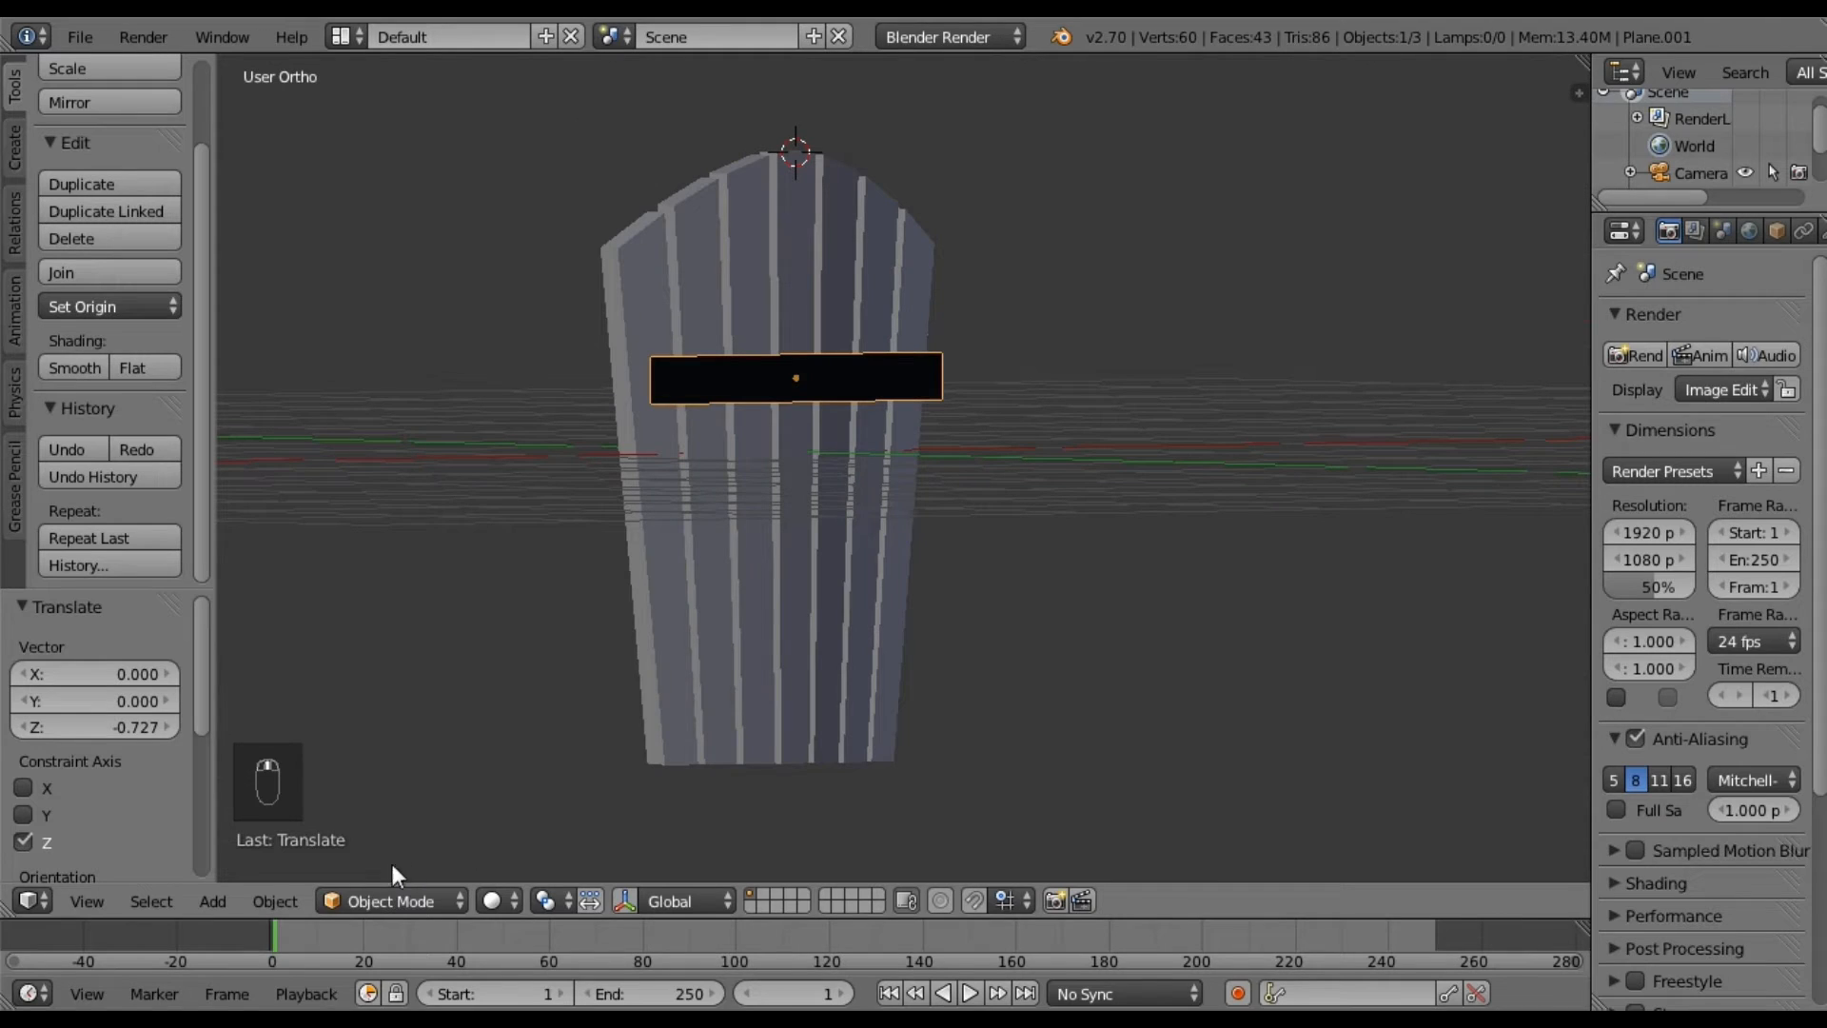
{"action": "key", "text": "a"}
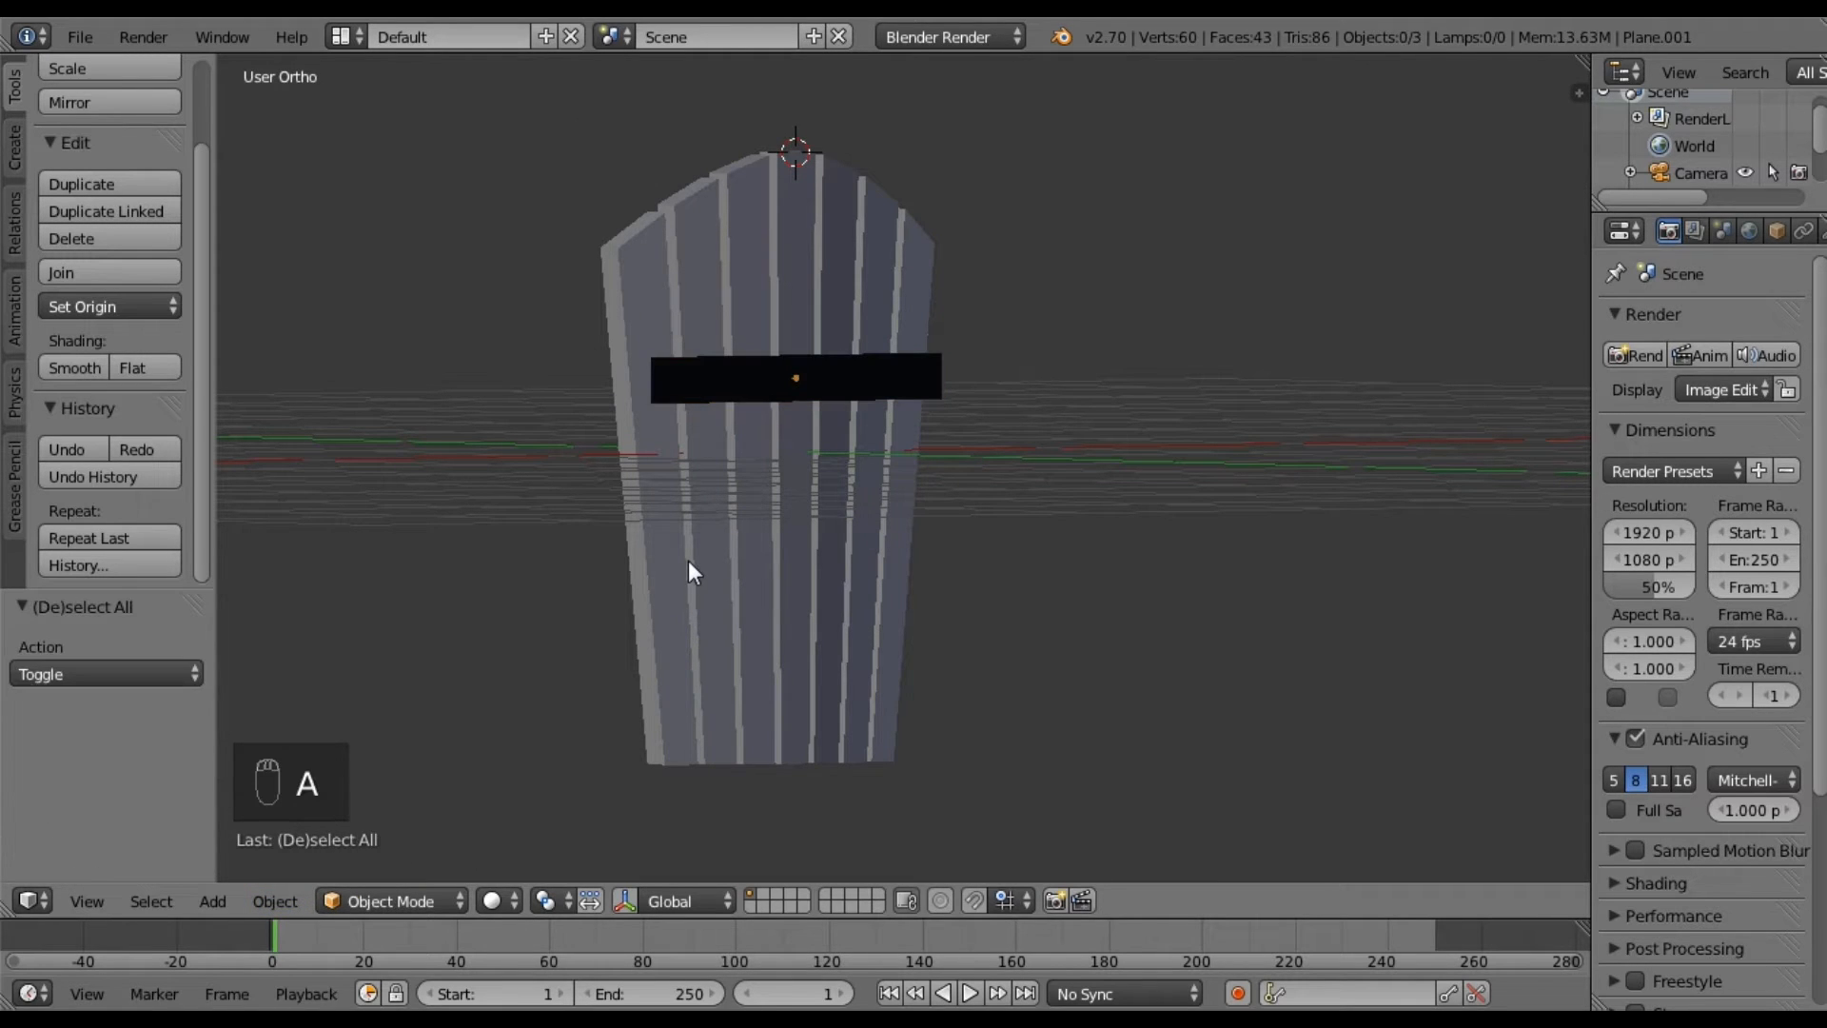
{"action": "key", "text": "Tab"}
{"action": "middle_click_drag", "start_coordinate": [701, 510], "coordinate": [746, 437]}
{"action": "scroll", "coordinate": [745, 446], "scroll_direction": "up", "scroll_amount": 4}
{"action": "key", "text": "a"}
{"action": "middle_click_drag", "start_coordinate": [770, 539], "coordinate": [598, 547]}
{"action": "left_click", "coordinate": [140, 457]}
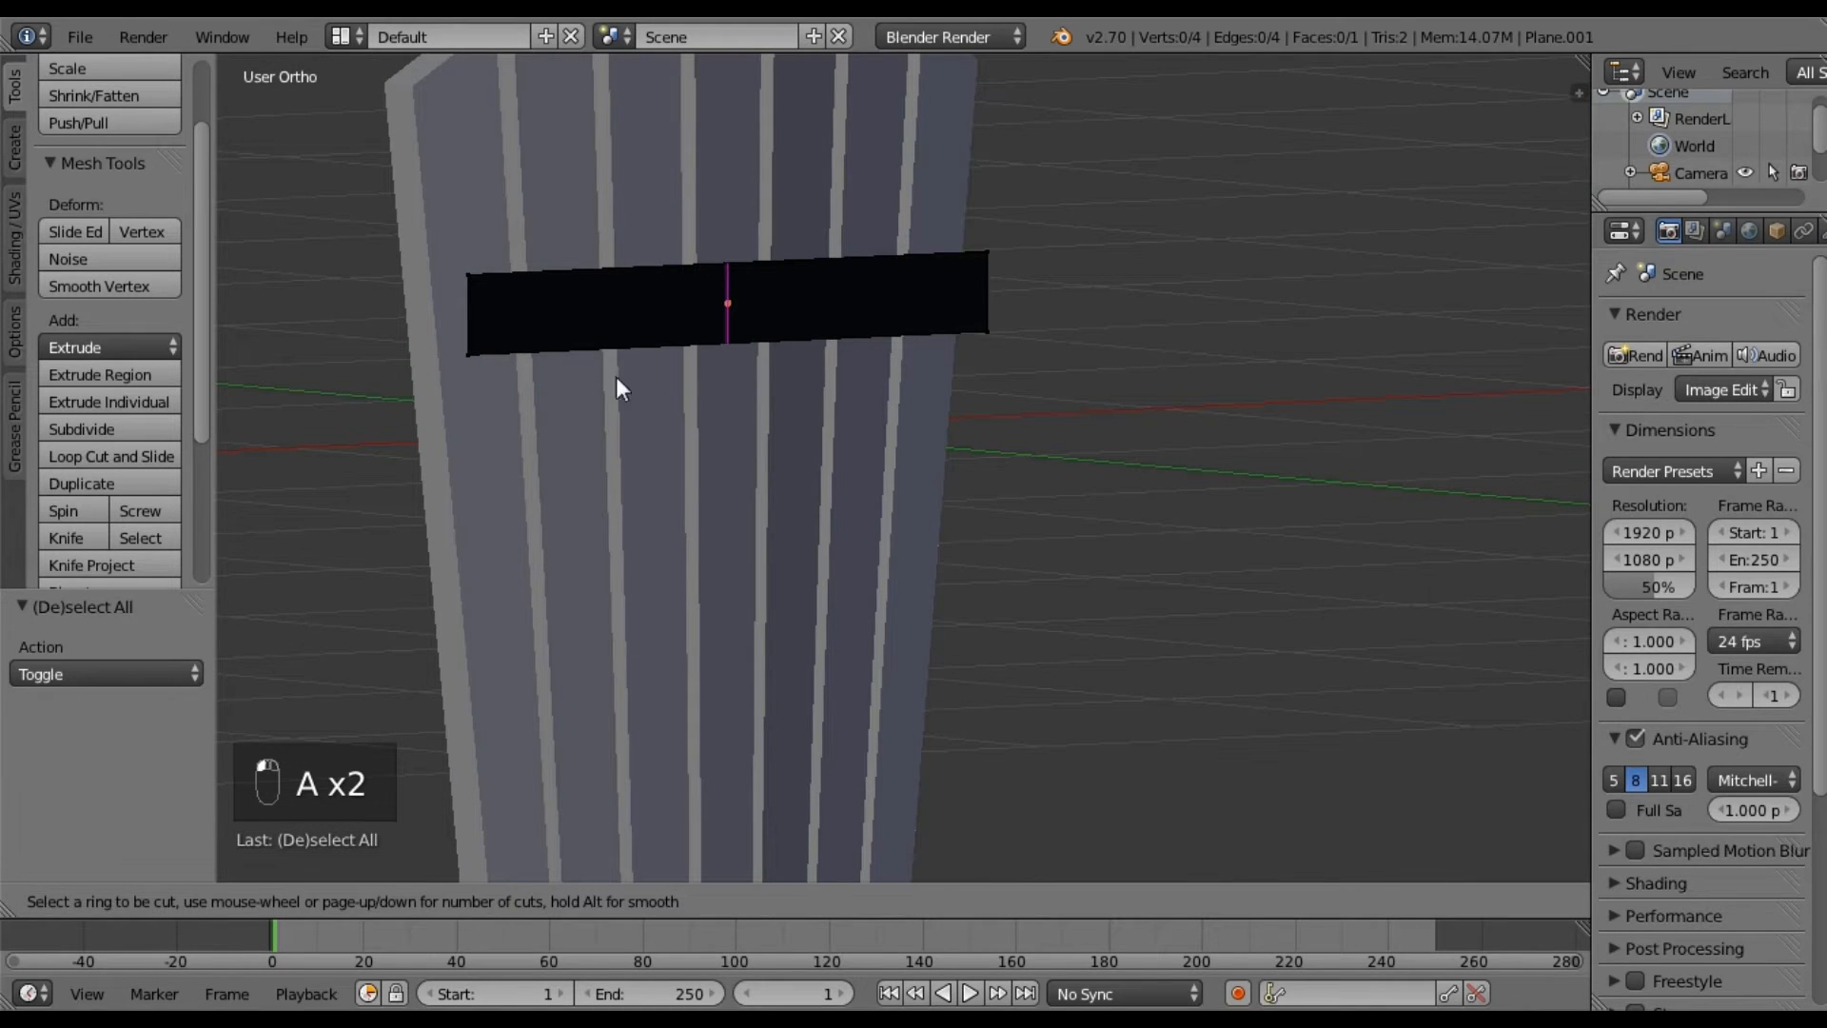
{"action": "scroll", "coordinate": [694, 361], "scroll_direction": "up", "scroll_amount": 14}
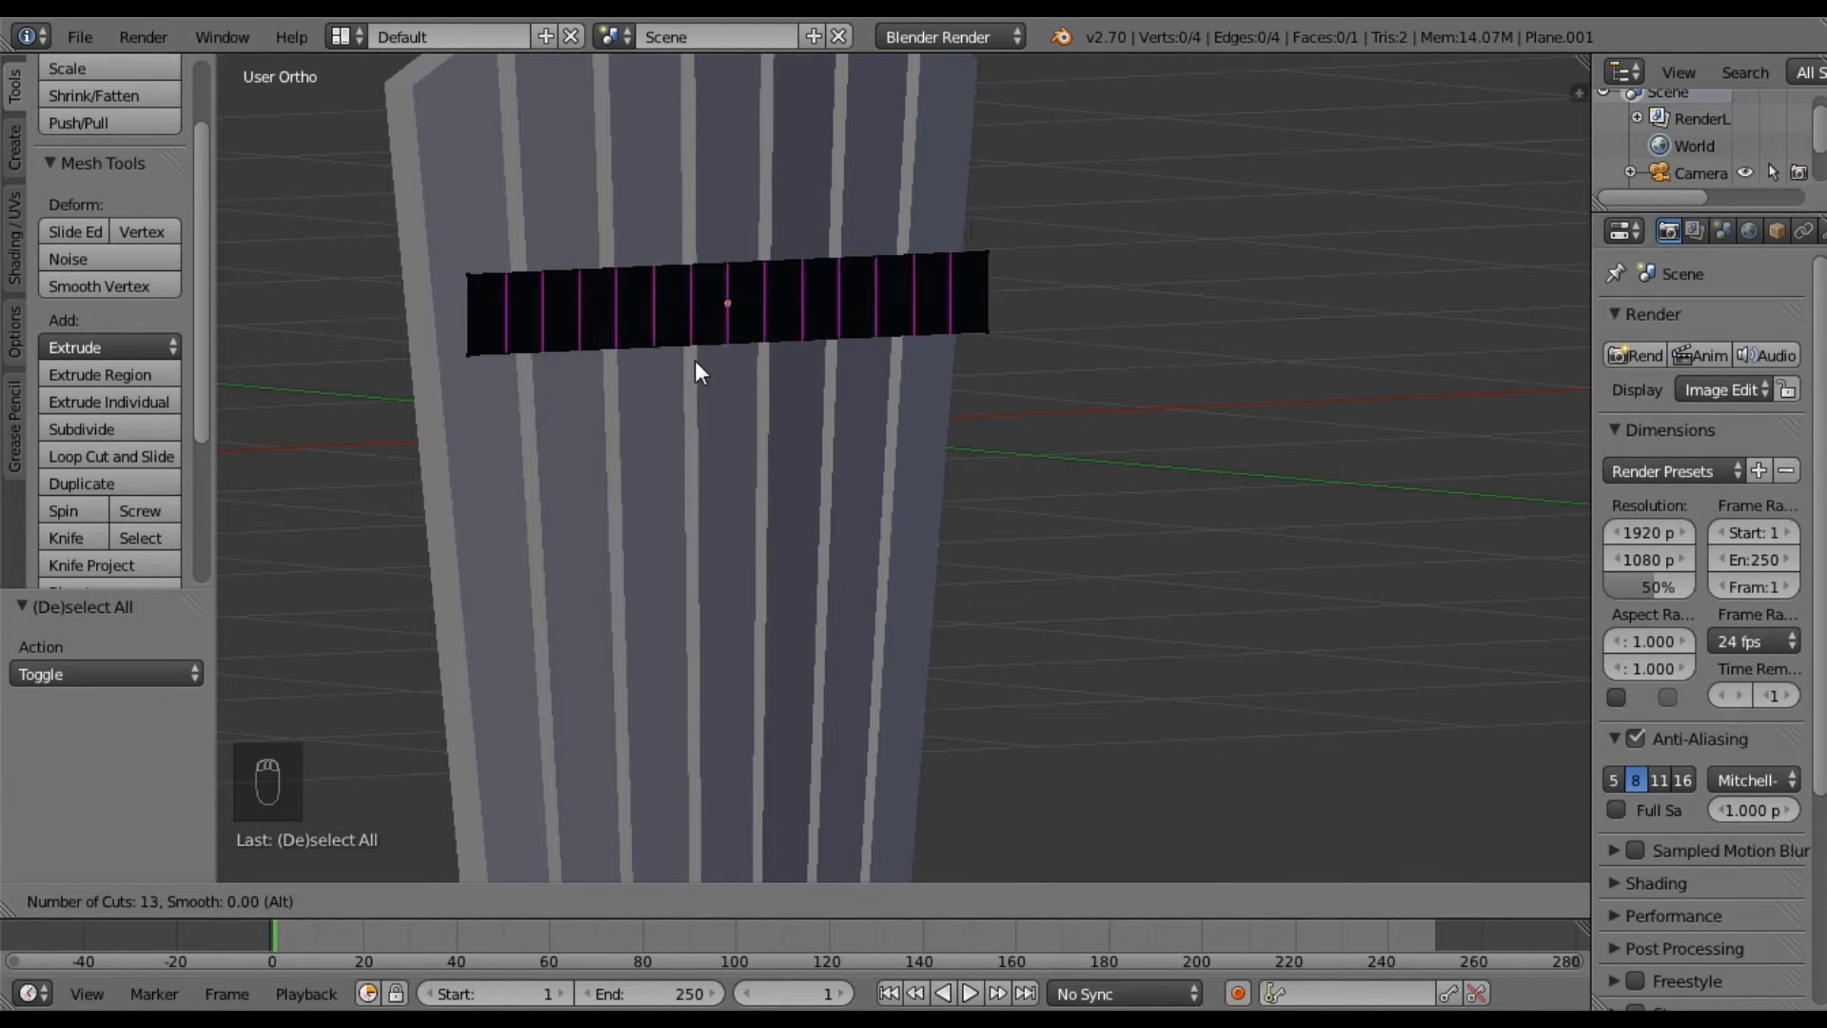
{"action": "left_click", "coordinate": [695, 359]}
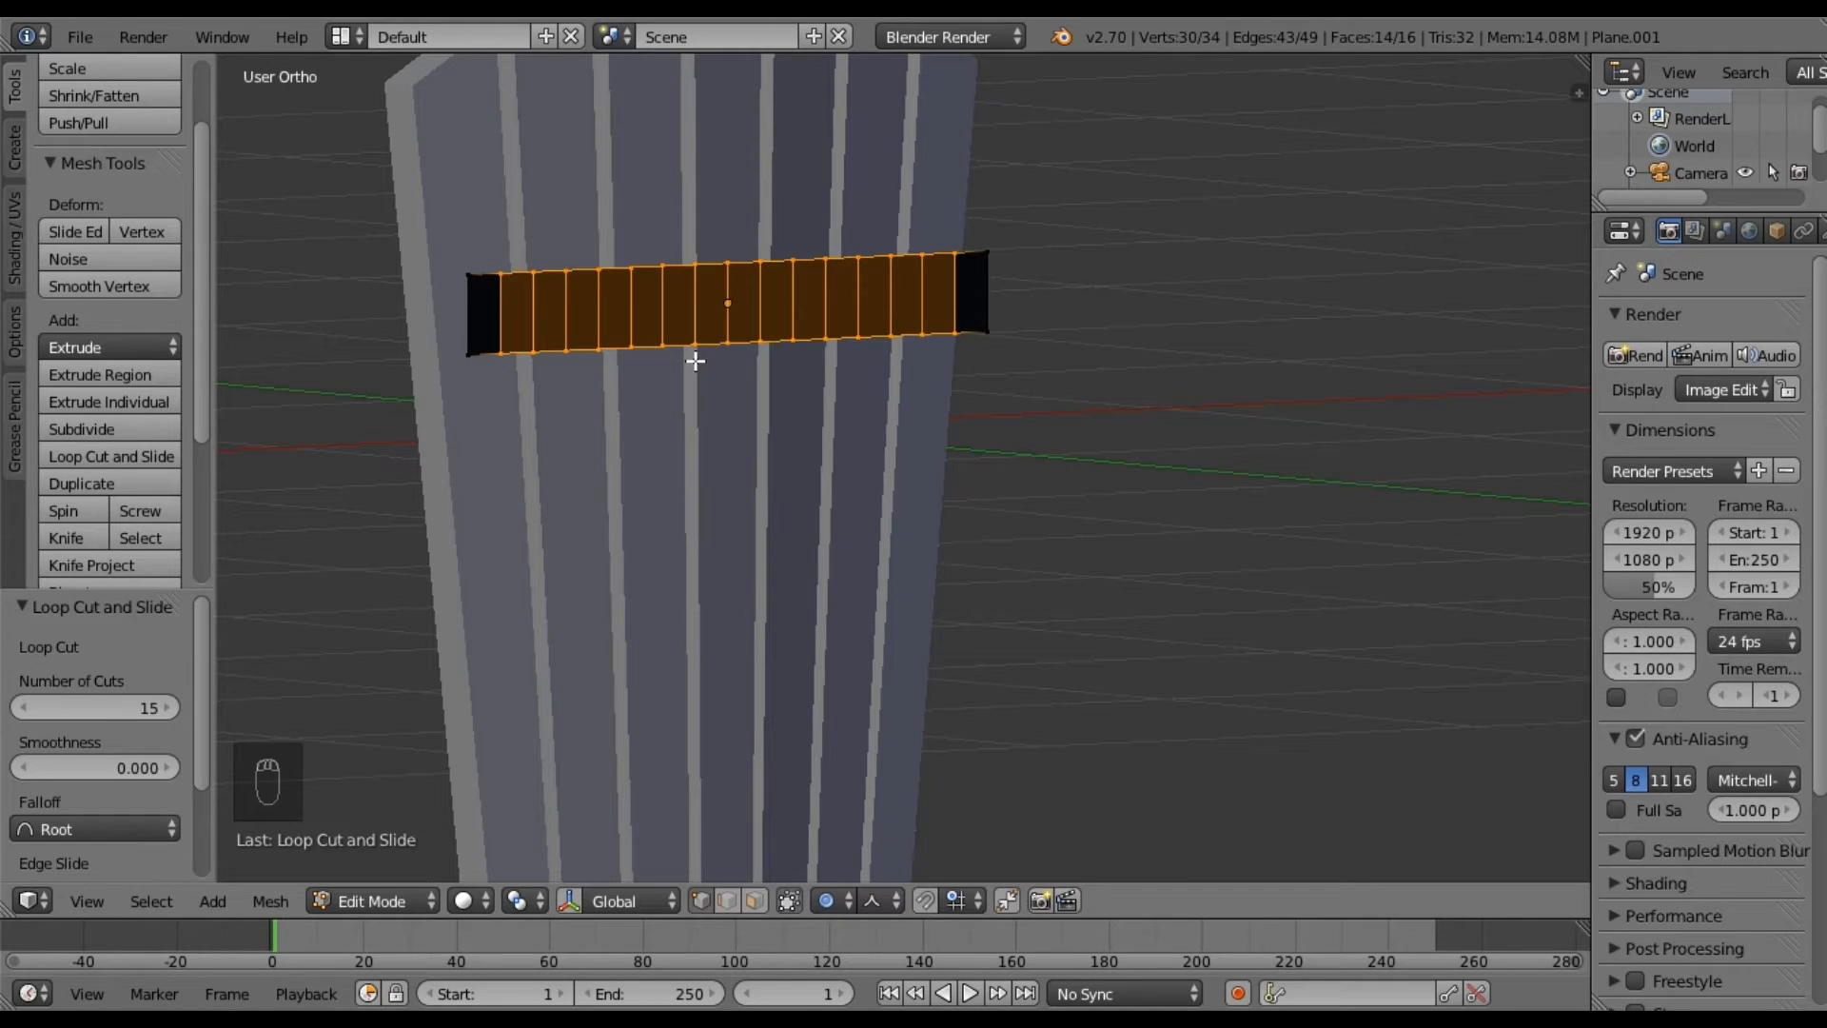
{"action": "key", "text": "a"}
Select the strip's two end edges and move them -0.101 along Y with Sharp proportional editing at size 0.68, curving the strip along the slats.
{"action": "middle_click_drag", "start_coordinate": [567, 460], "coordinate": [494, 412]}
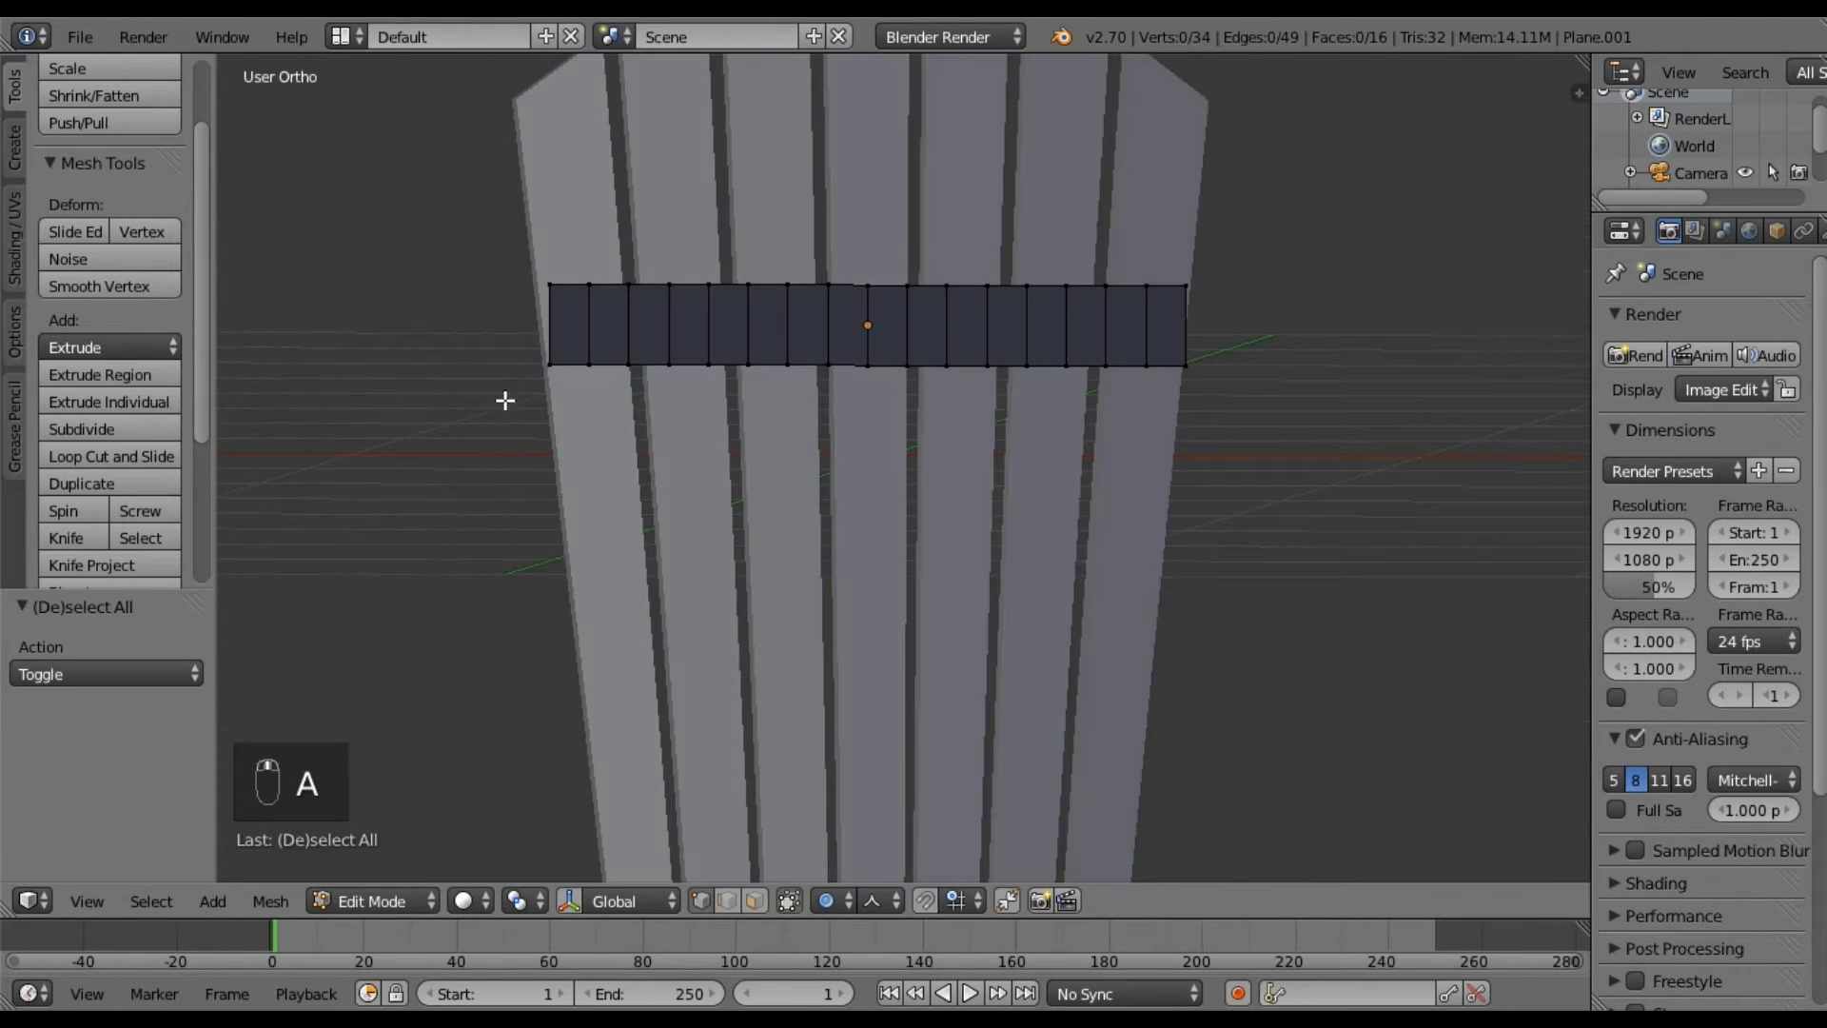
{"action": "right_click", "coordinate": [561, 296]}
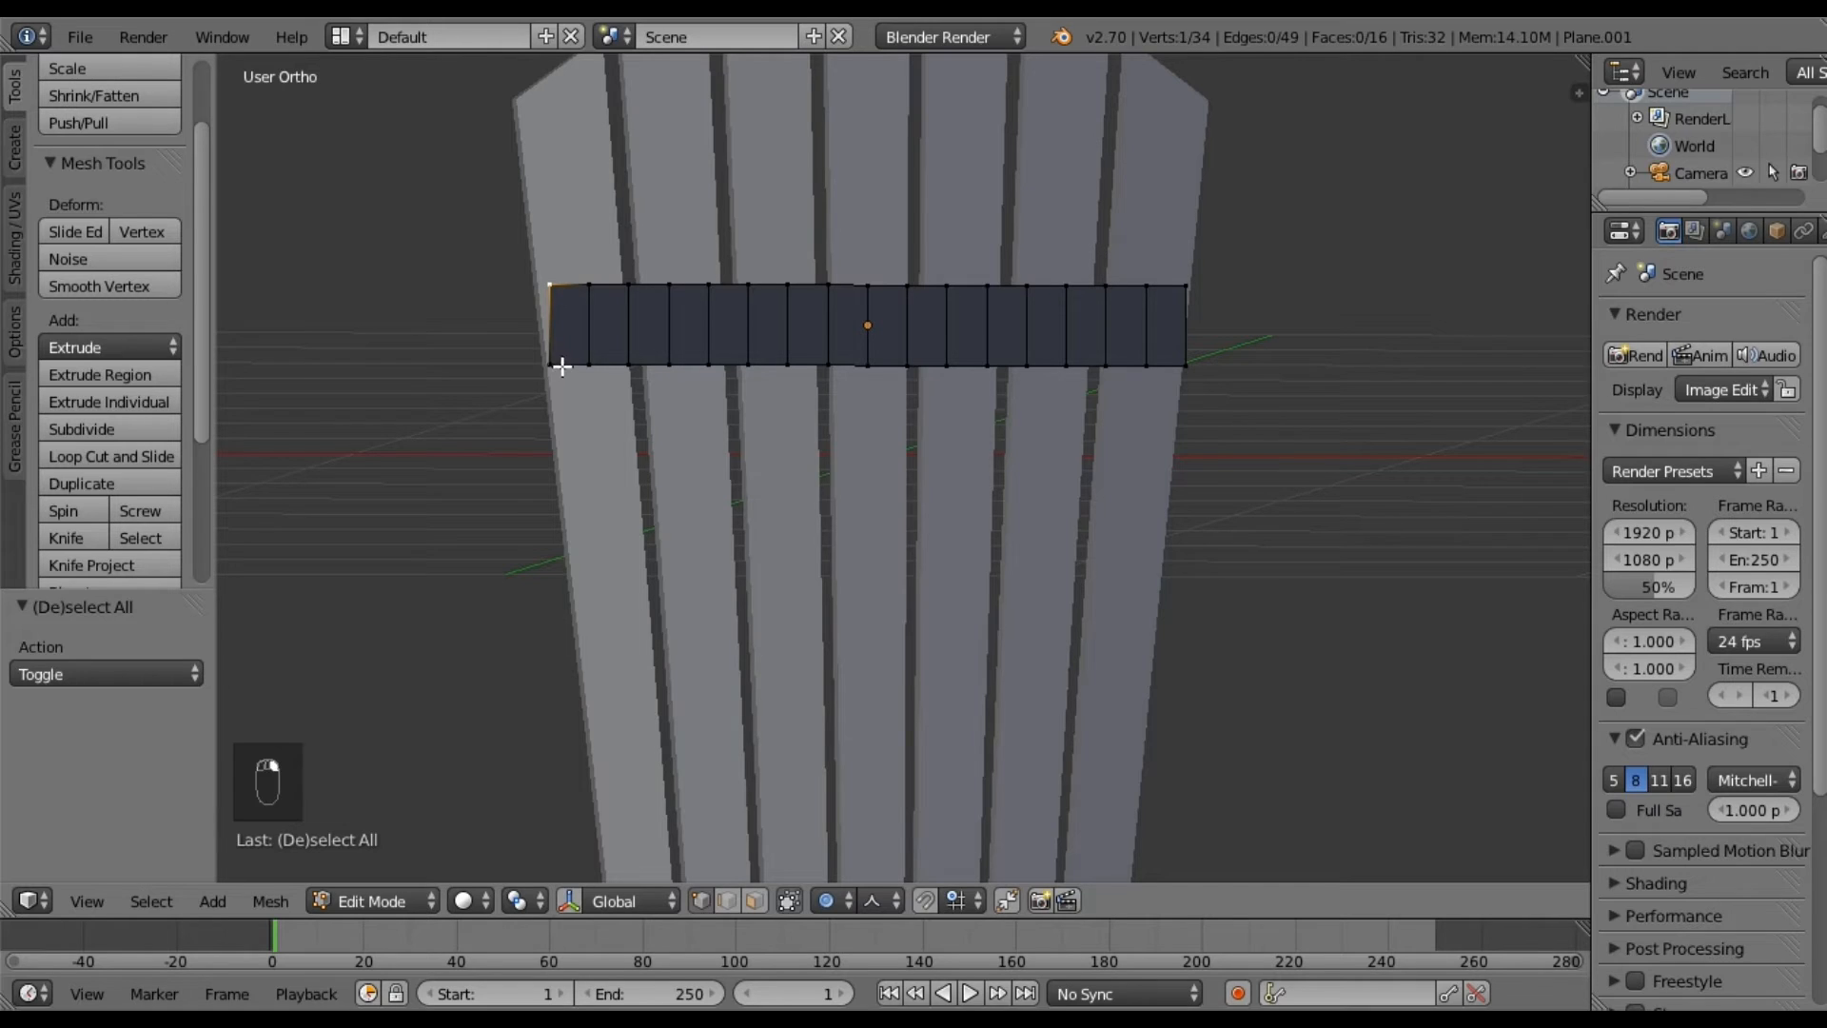
{"action": "right_click", "coordinate": [1184, 328], "text": "shift"}
{"action": "middle_click_drag", "start_coordinate": [840, 448], "coordinate": [962, 503]}
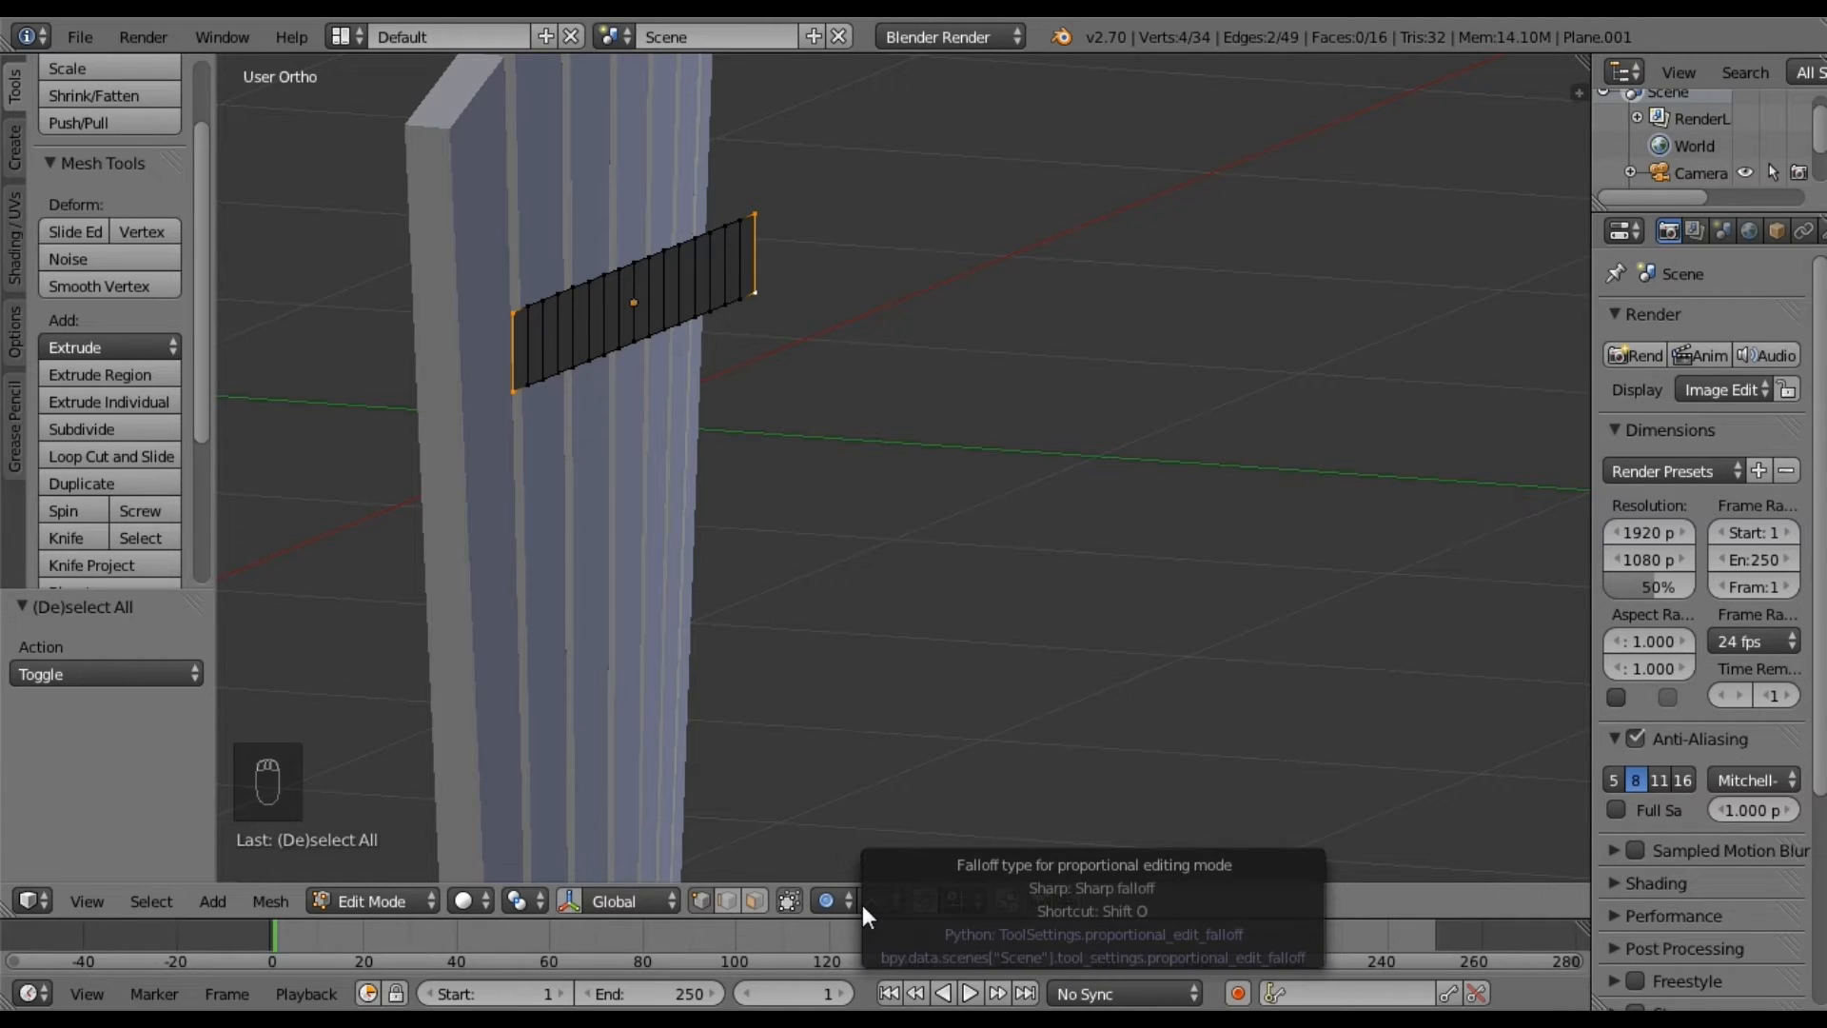
{"action": "middle_click_drag", "start_coordinate": [694, 334], "coordinate": [790, 330]}
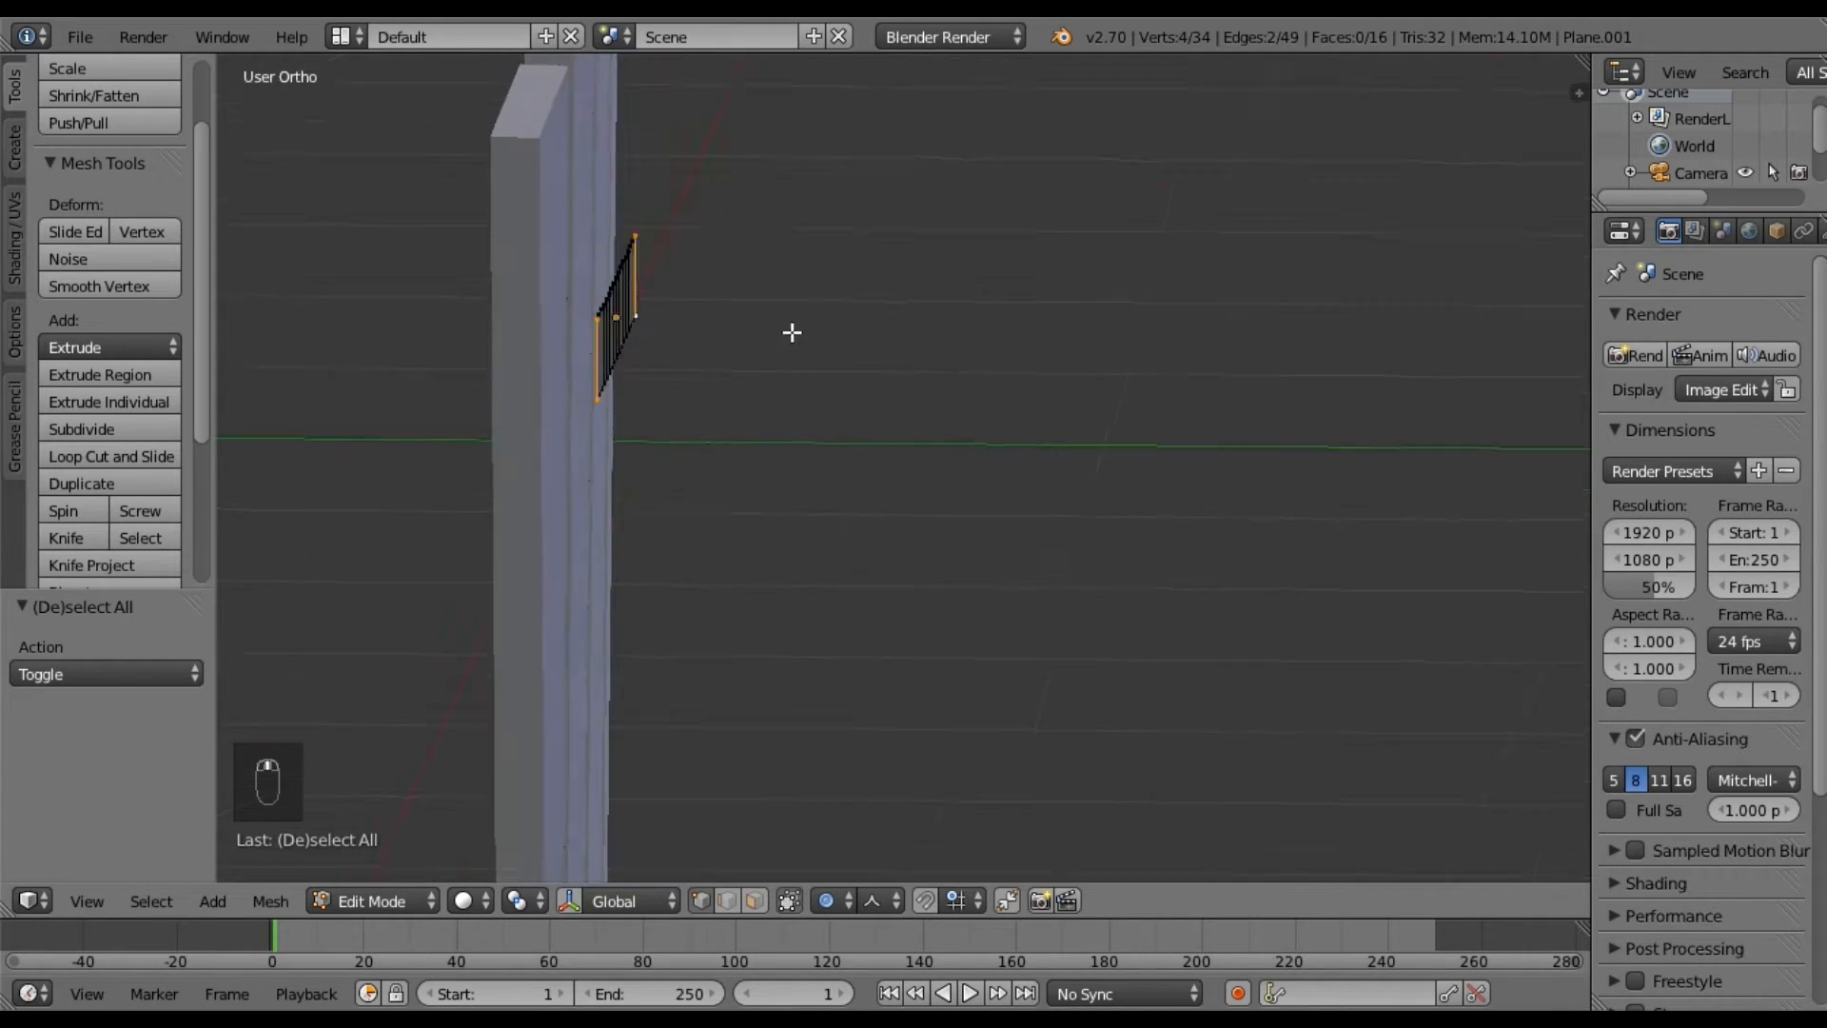
{"action": "key", "text": "g"}
{"action": "key", "text": "y"}
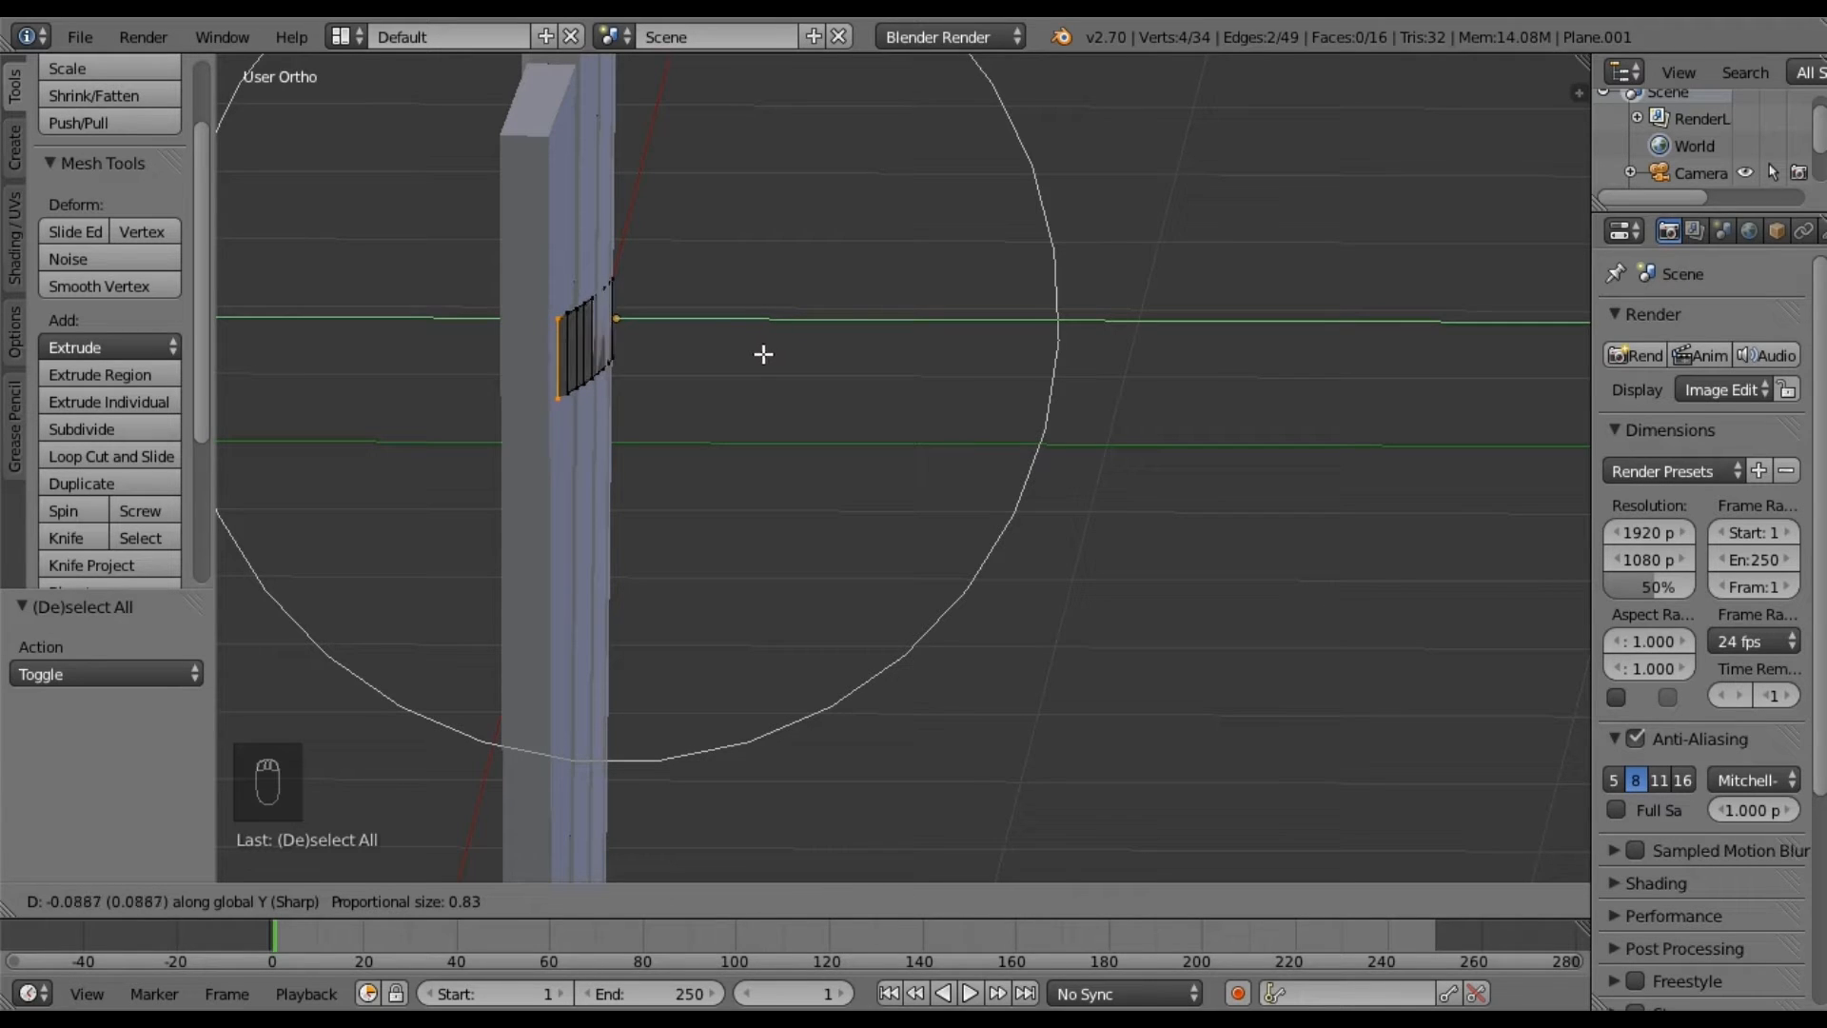
{"action": "scroll", "coordinate": [763, 354], "scroll_direction": "down", "scroll_amount": 1}
{"action": "scroll", "coordinate": [762, 354], "scroll_direction": "up", "scroll_amount": 2}
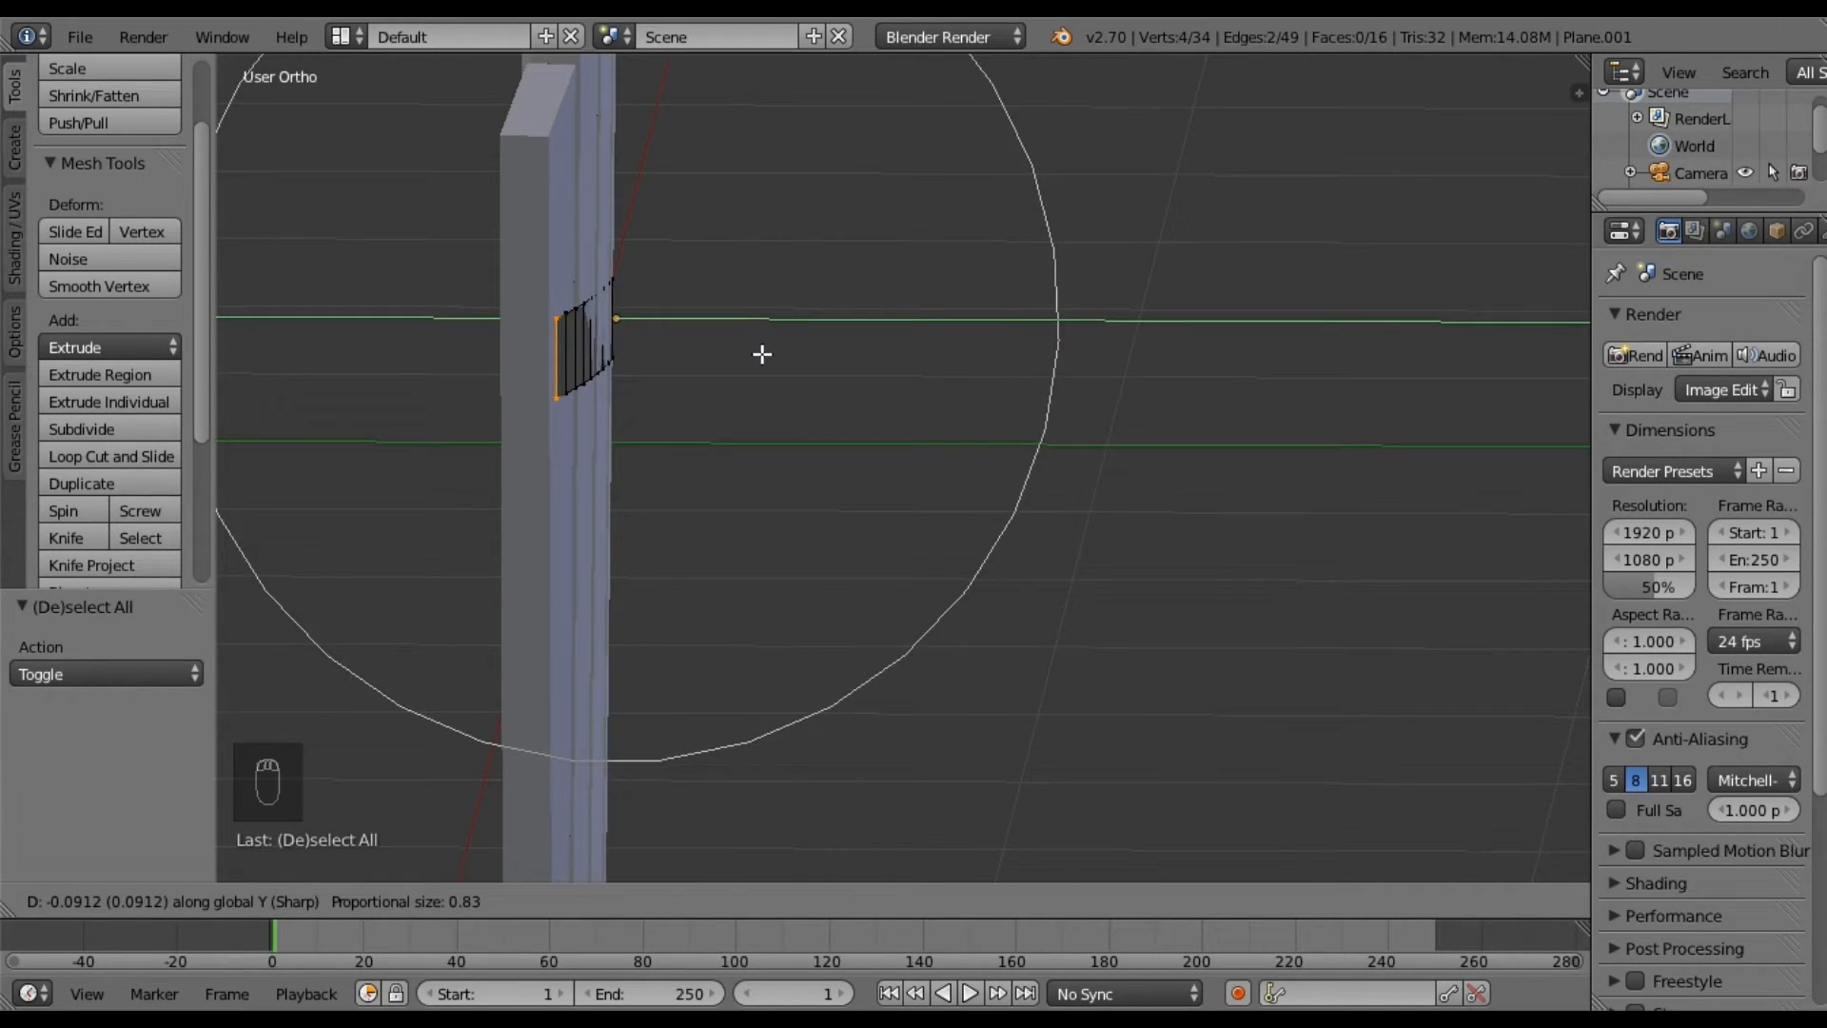
{"action": "scroll", "coordinate": [762, 354], "scroll_direction": "up", "scroll_amount": 1}
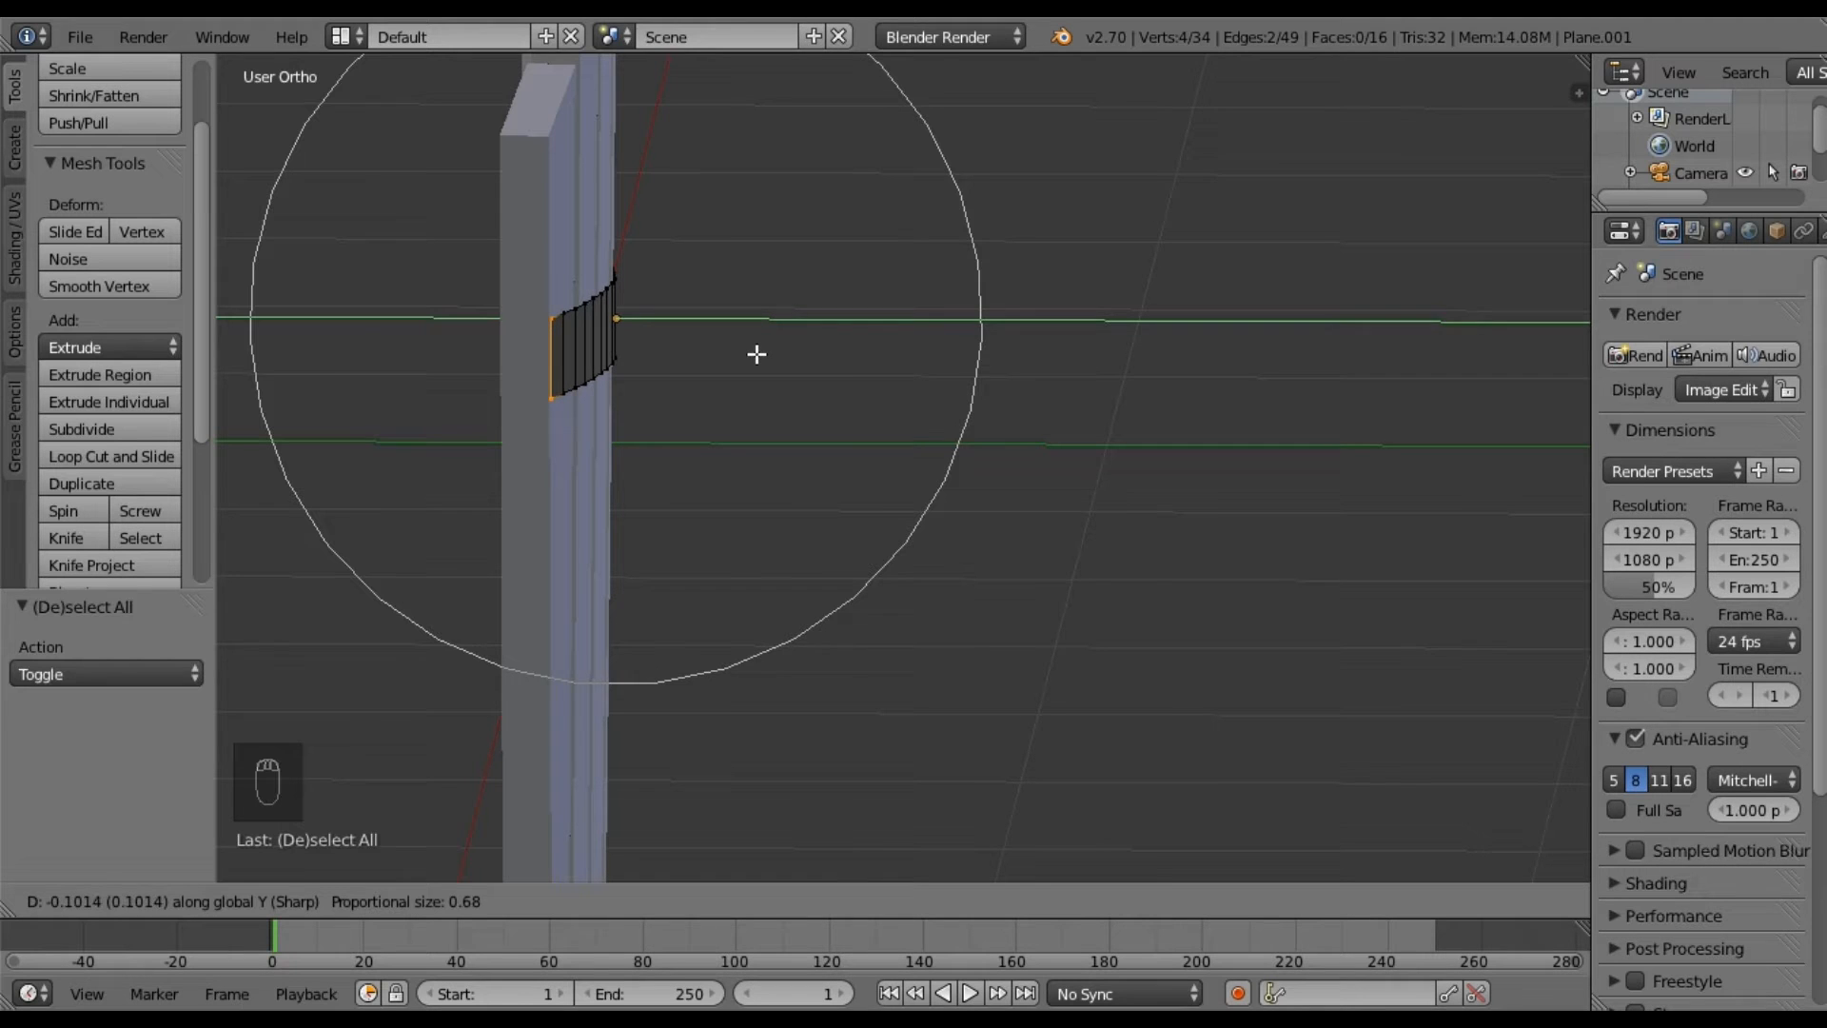
{"action": "left_click", "coordinate": [756, 354]}
Select the whole curved strip and extrude it away from the slats to give the supporting board thickness.
{"action": "middle_click_drag", "start_coordinate": [809, 464], "coordinate": [514, 428]}
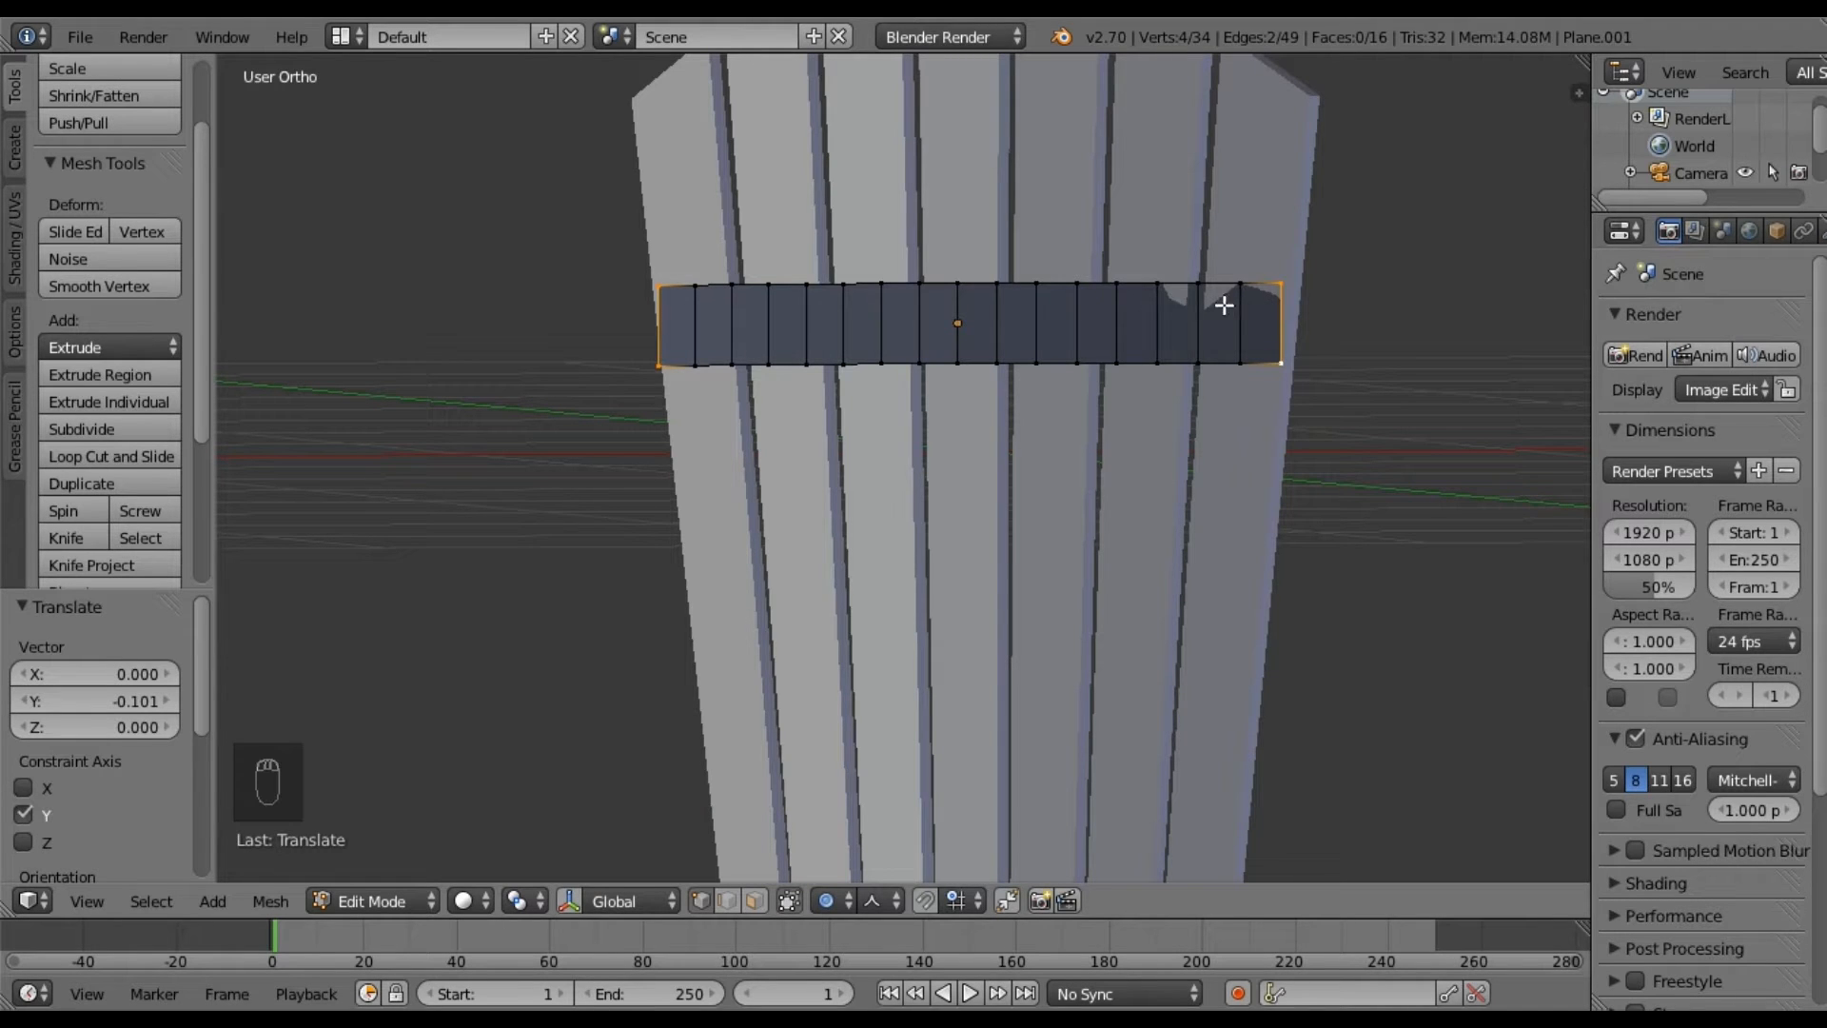
{"action": "middle_click_drag", "start_coordinate": [803, 402], "coordinate": [761, 461]}
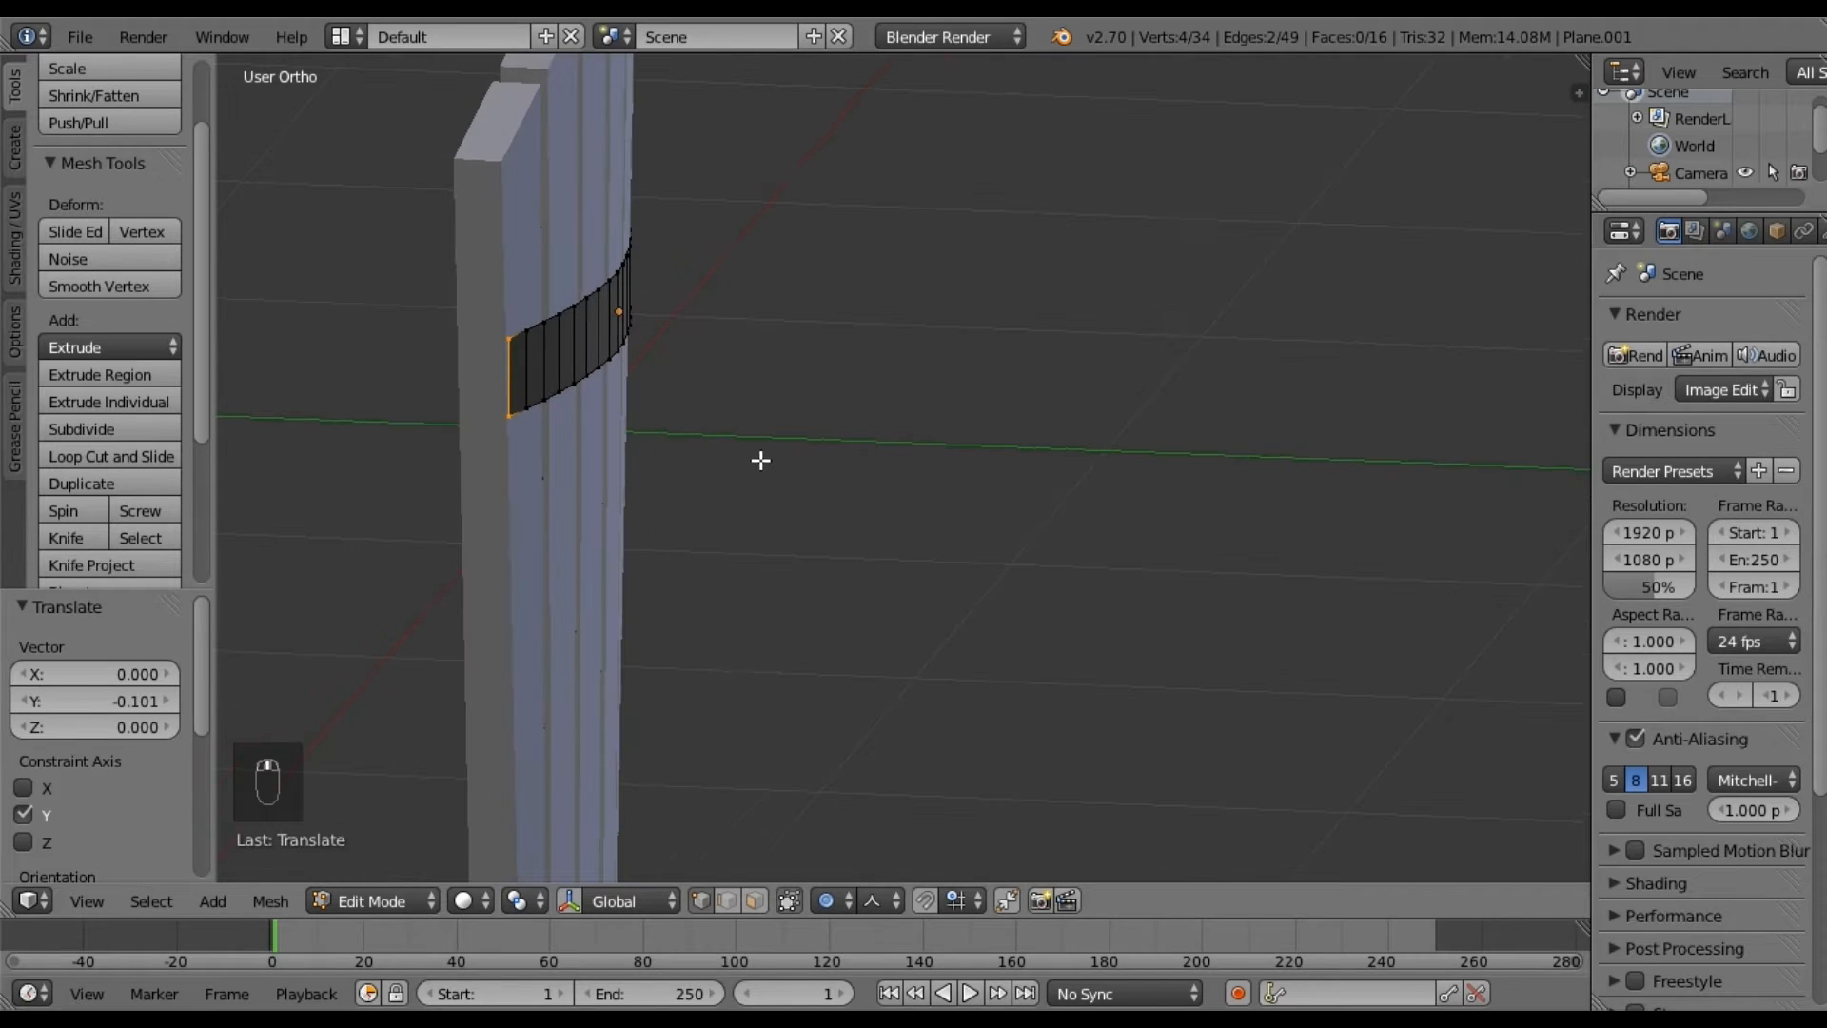
{"action": "key", "text": "a"}
{"action": "key", "text": "a"}
{"action": "key", "text": "KP_1"}
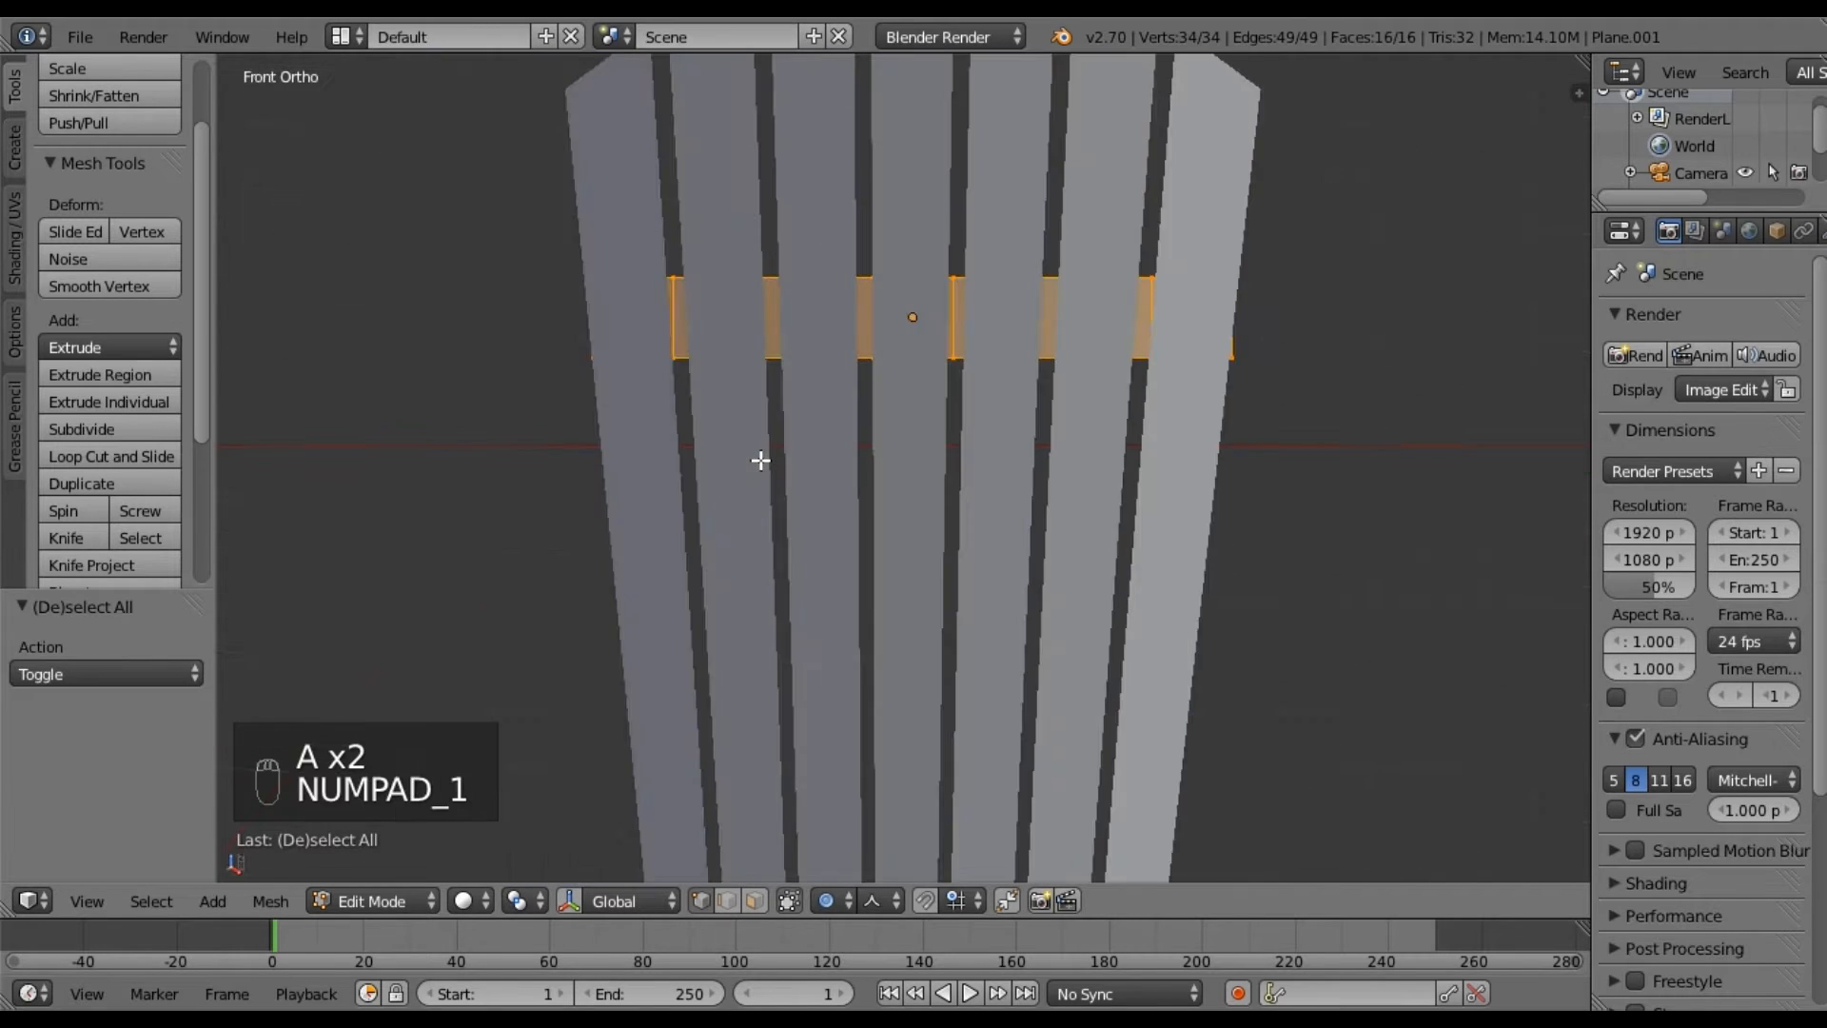
{"action": "key", "text": "KP_3"}
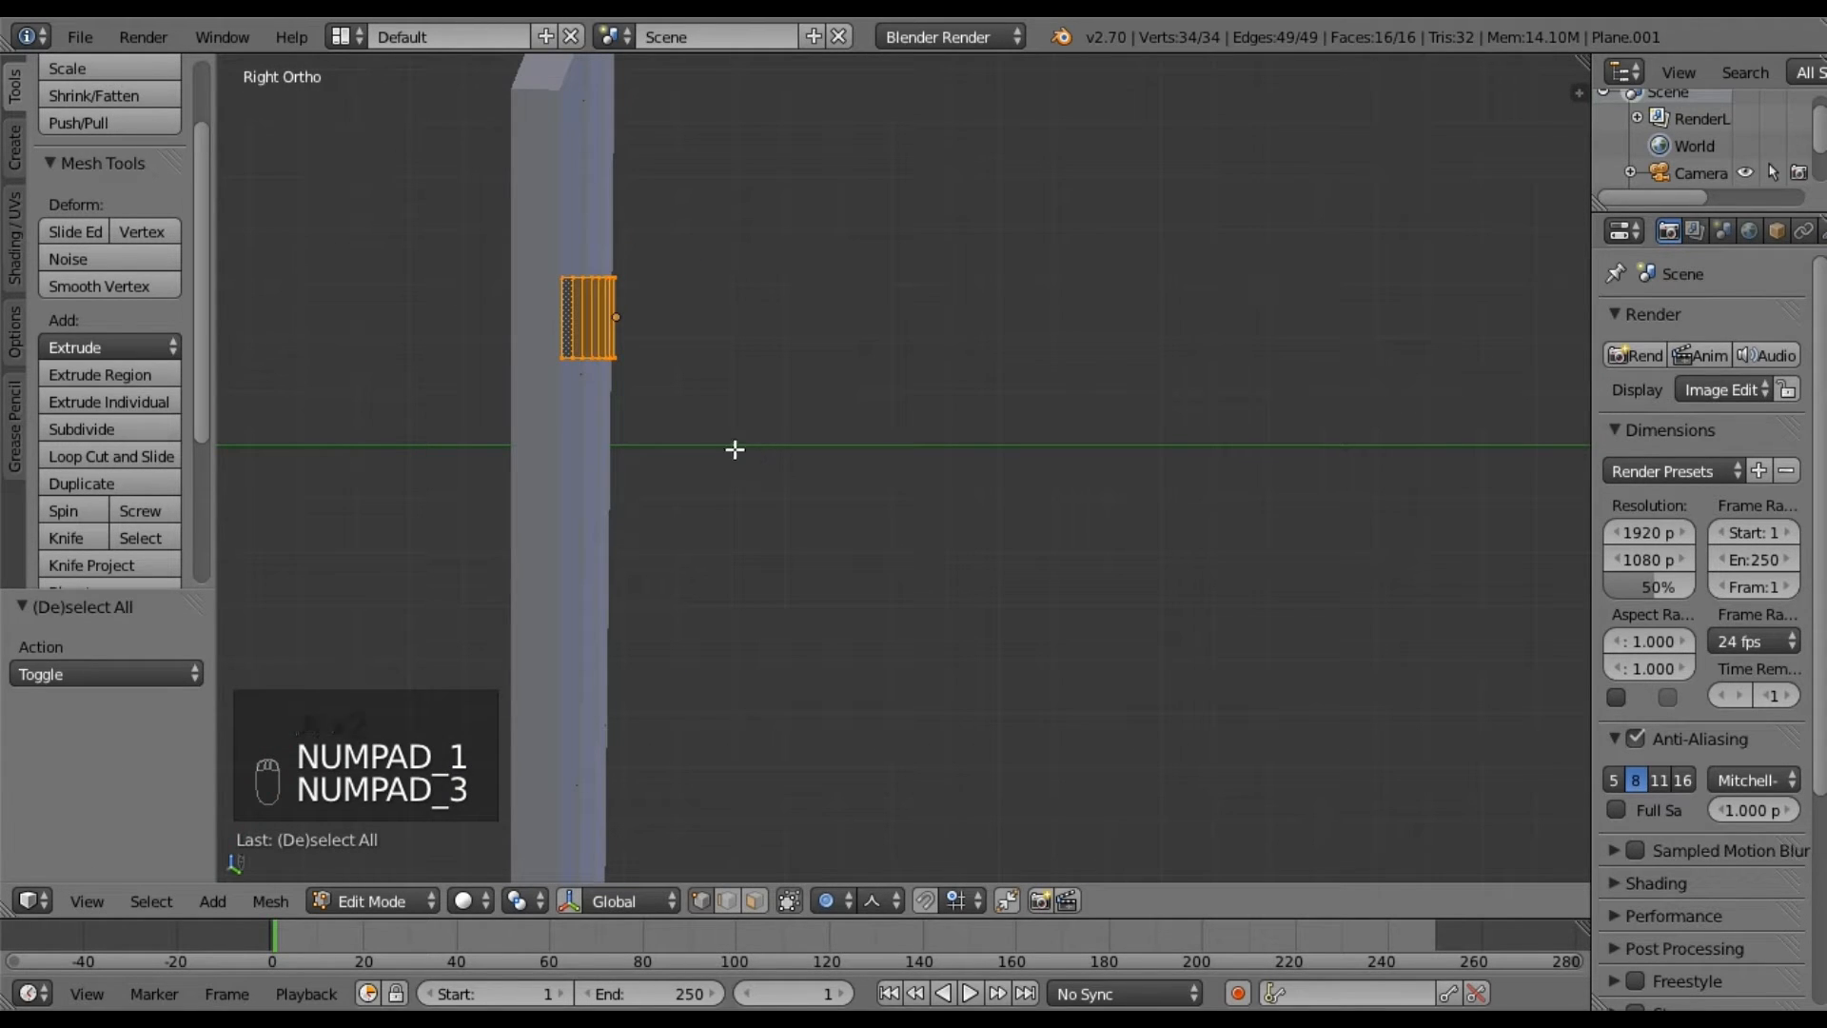
{"action": "key", "text": "e"}
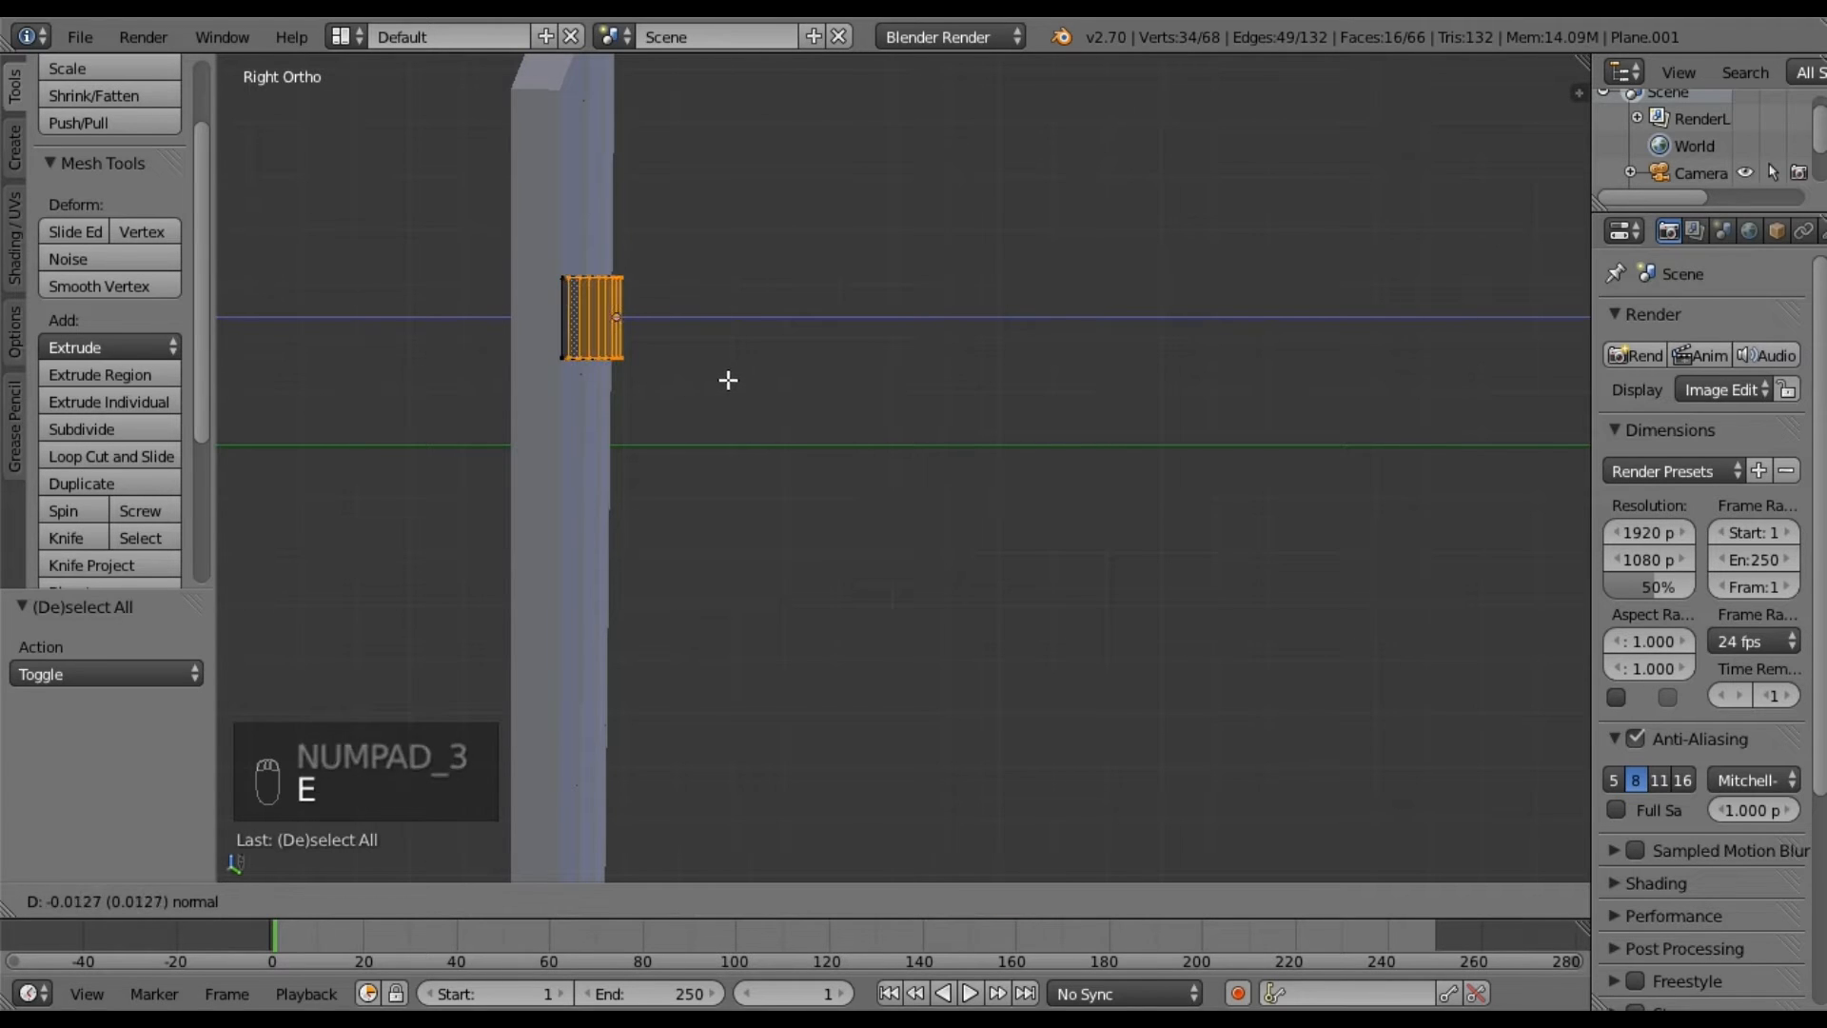
{"action": "left_click", "coordinate": [731, 371]}
Select the entire board mesh, recalculate its normals to the outside, and clear the selection.
{"action": "middle_click_drag", "start_coordinate": [731, 370], "coordinate": [734, 449]}
{"action": "key", "text": "a"}
{"action": "key", "text": "a"}
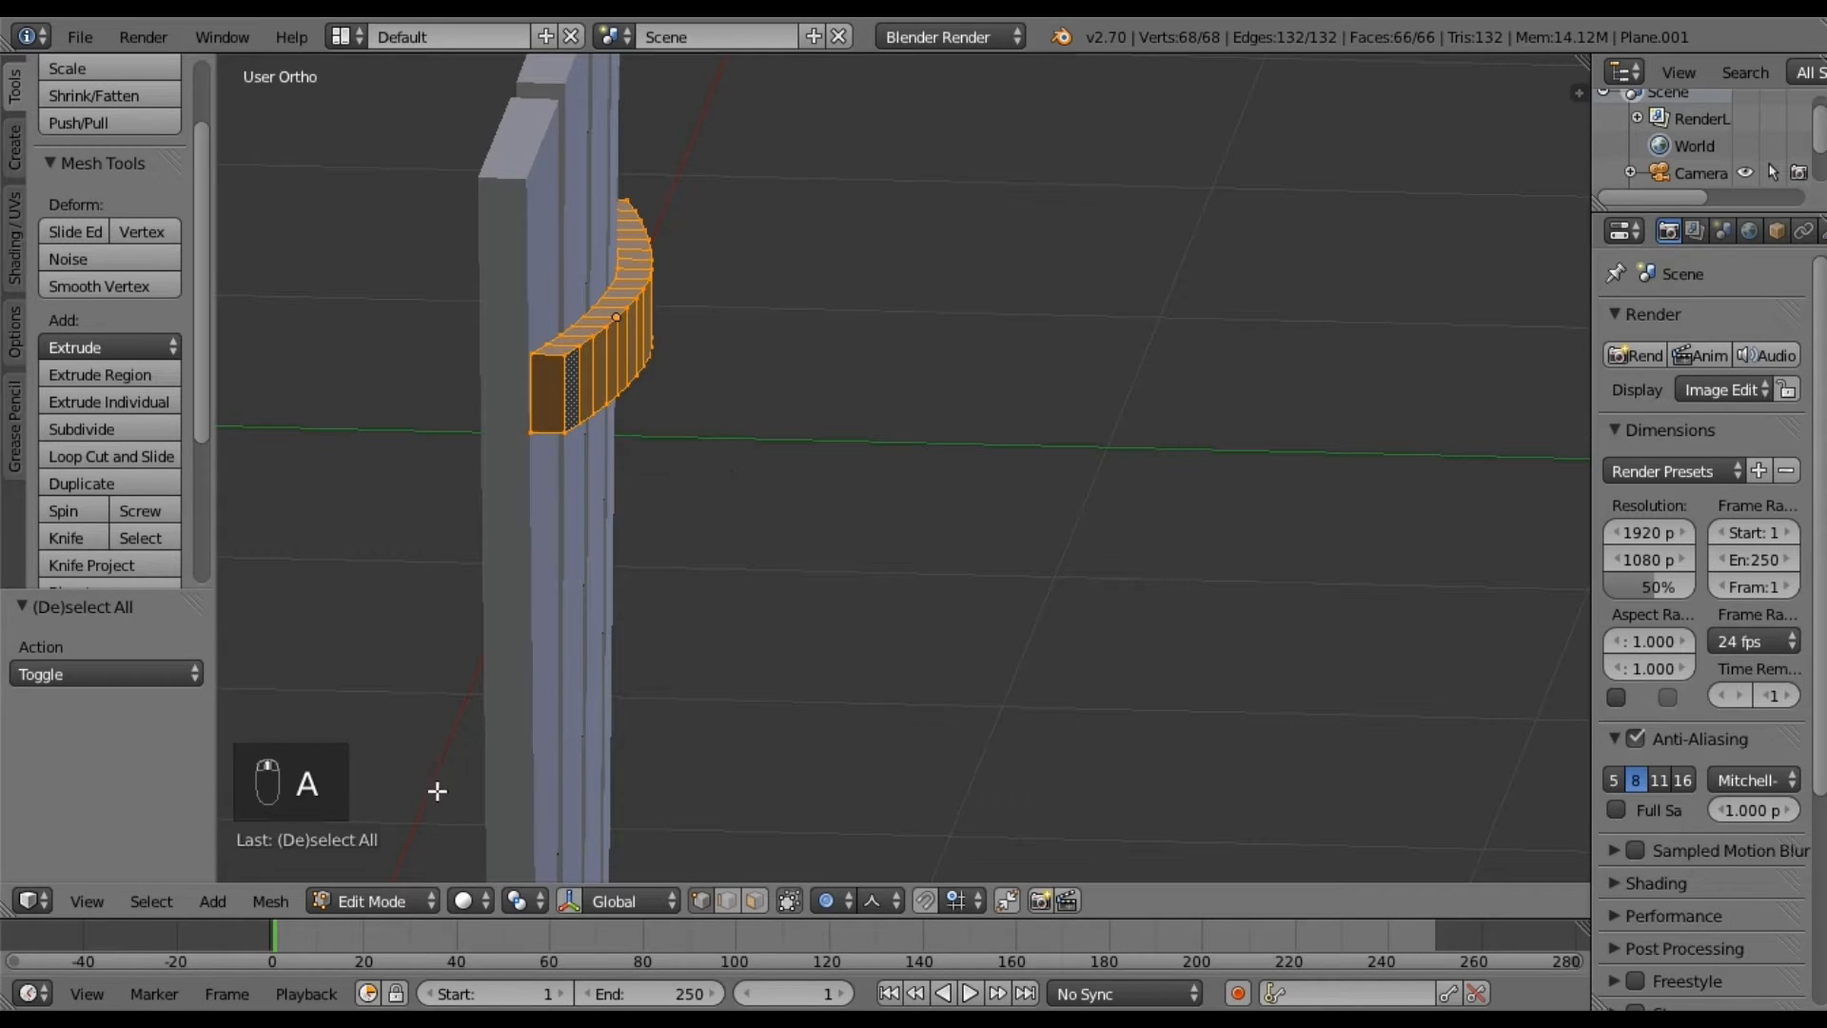
{"action": "left_click", "coordinate": [260, 898]}
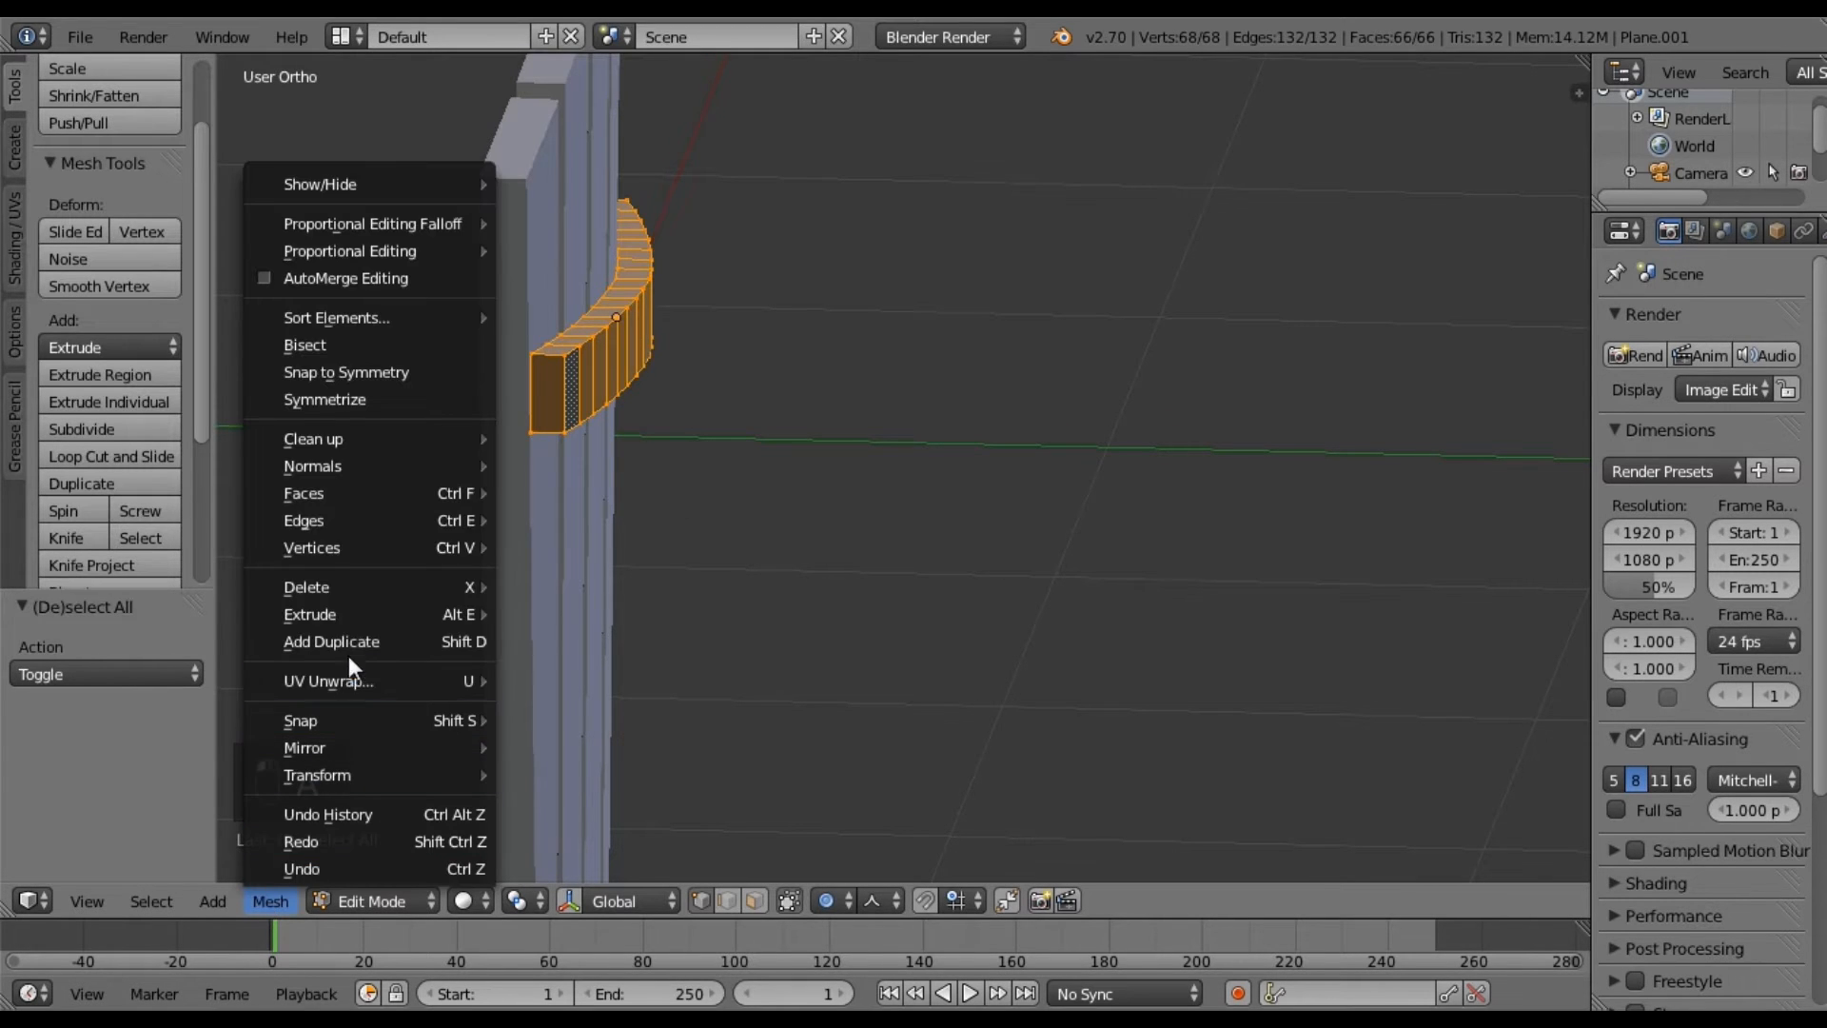
{"action": "mouse_move", "coordinate": [409, 463]}
{"action": "left_click", "coordinate": [554, 466]}
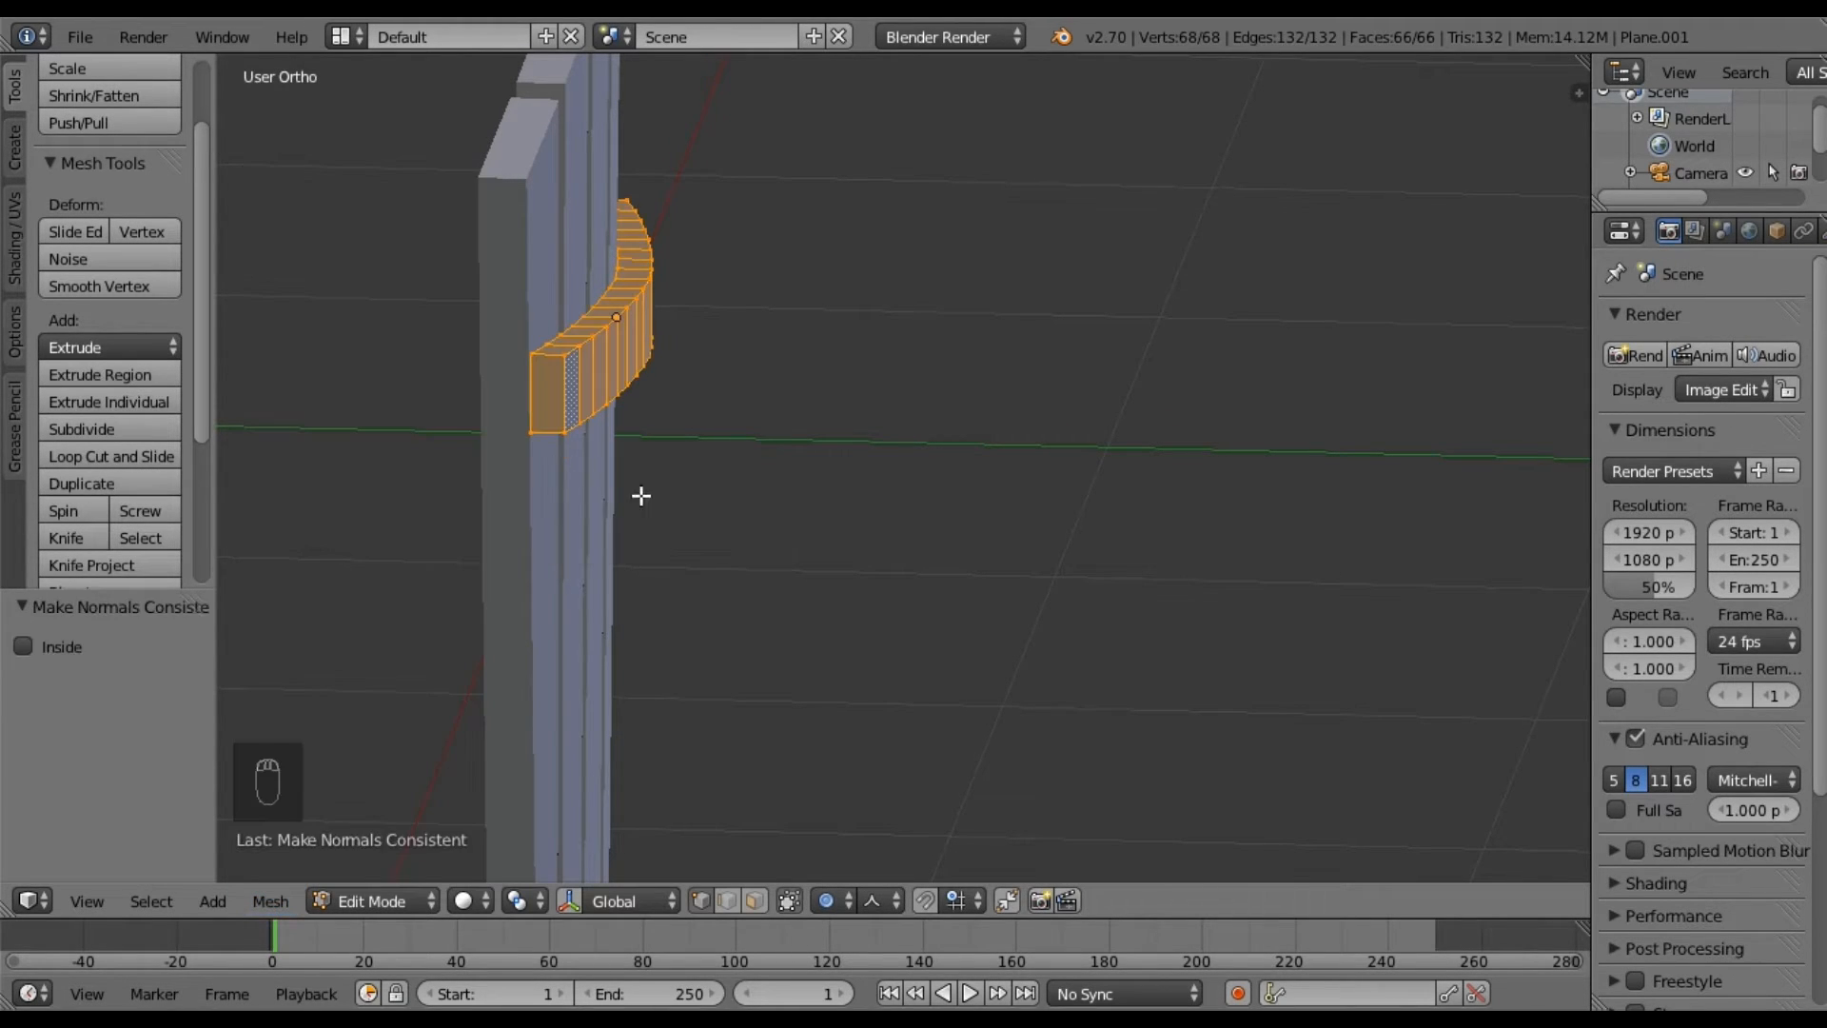
{"action": "key", "text": "a"}
Return to Object Mode and apply smooth shading to the supporting board.
{"action": "middle_click_drag", "start_coordinate": [686, 530], "coordinate": [551, 632]}
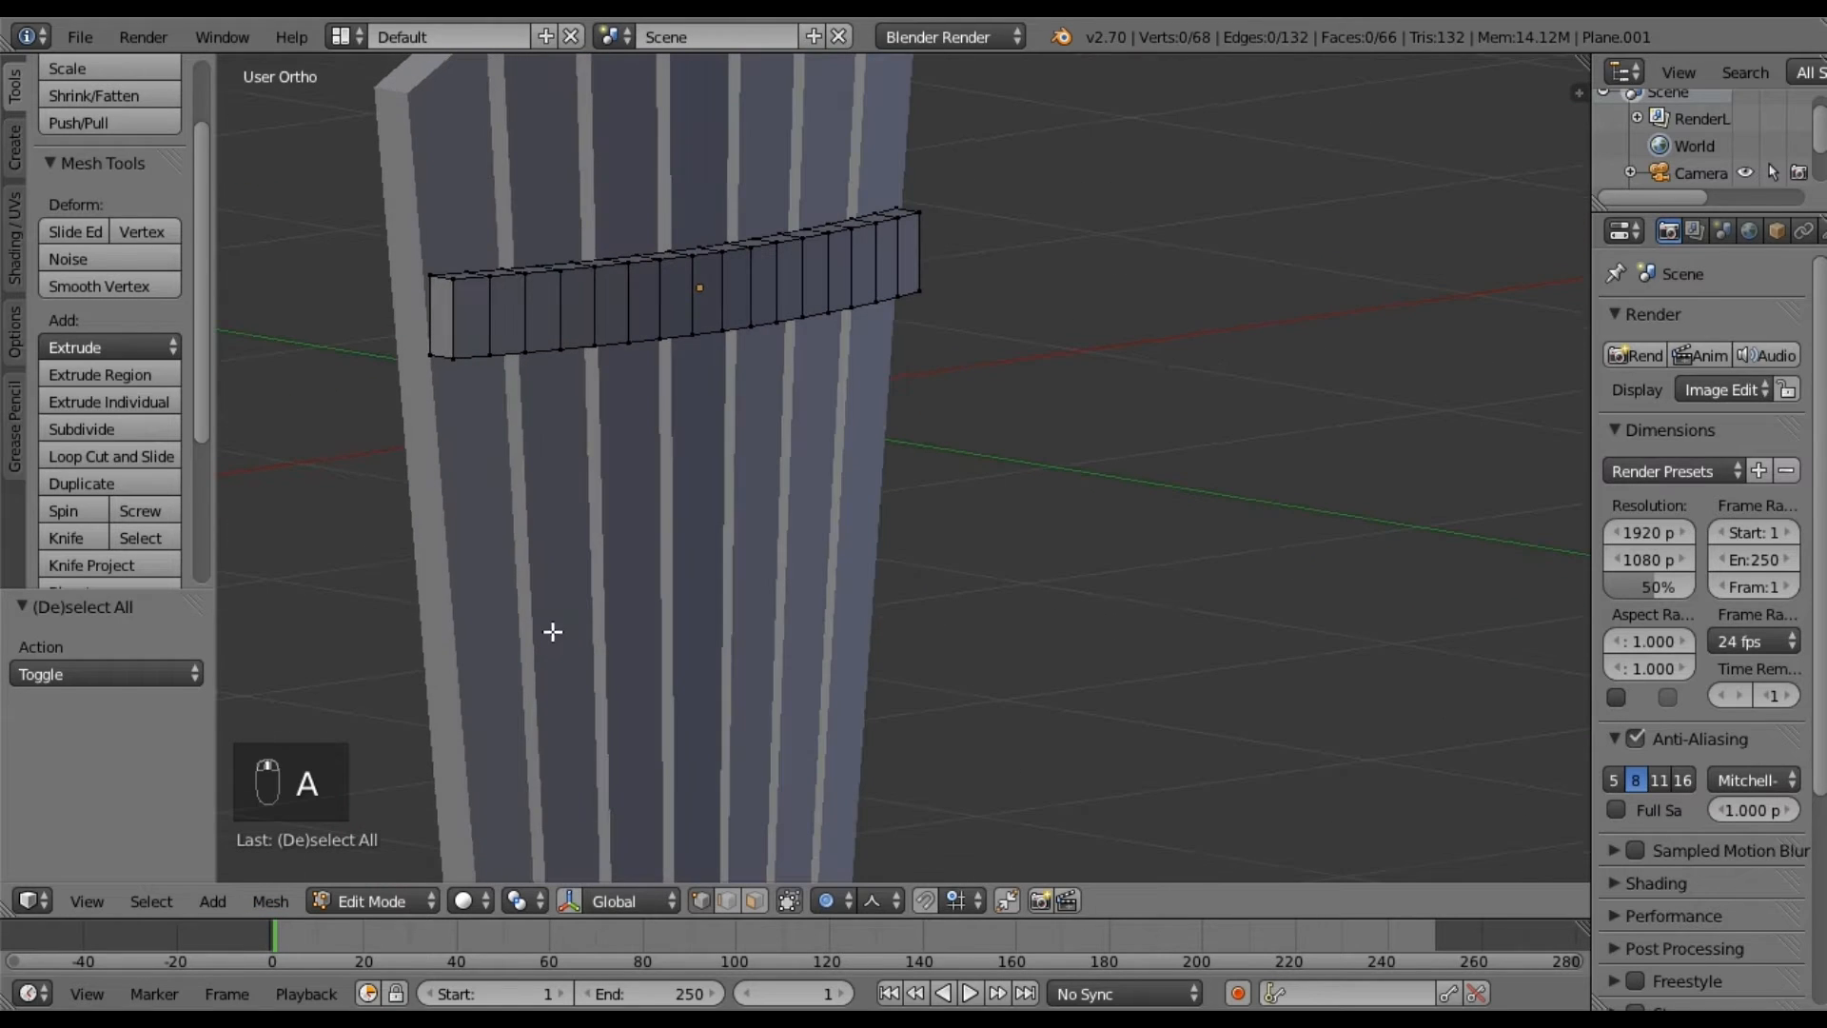
{"action": "middle_click_drag", "start_coordinate": [616, 551], "coordinate": [771, 597]}
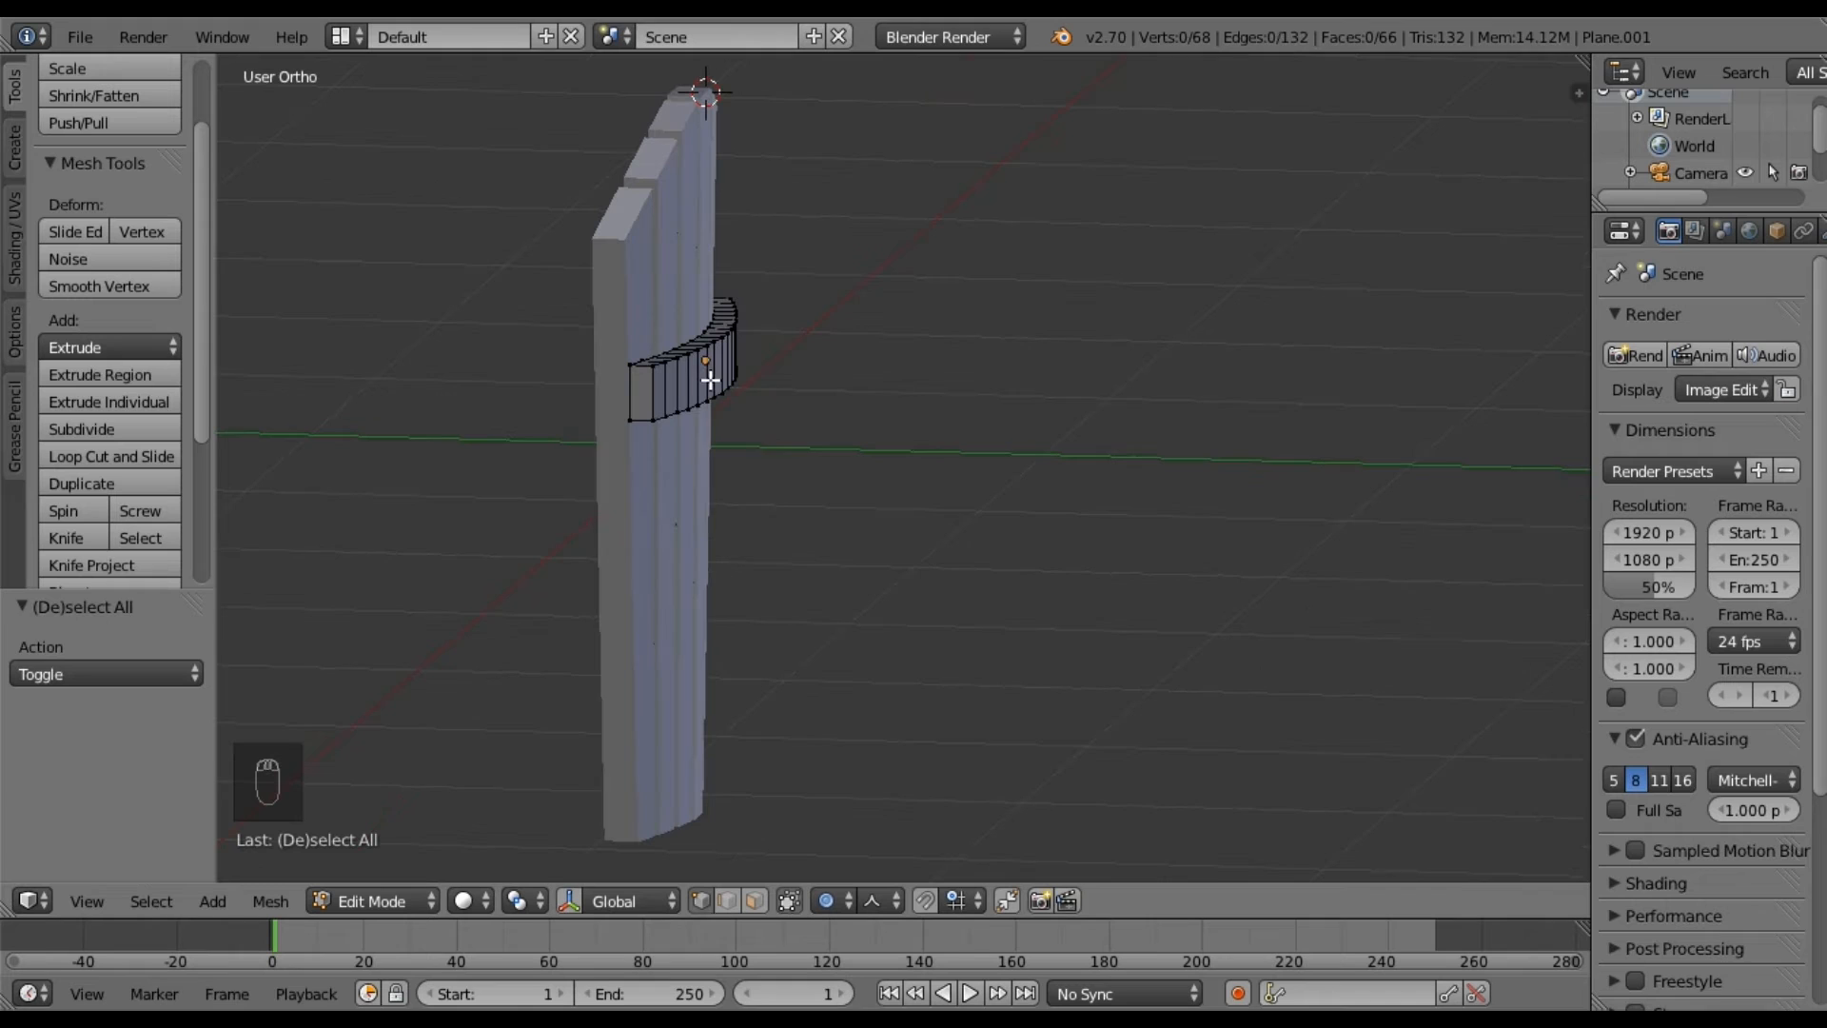
{"action": "key", "text": "Tab"}
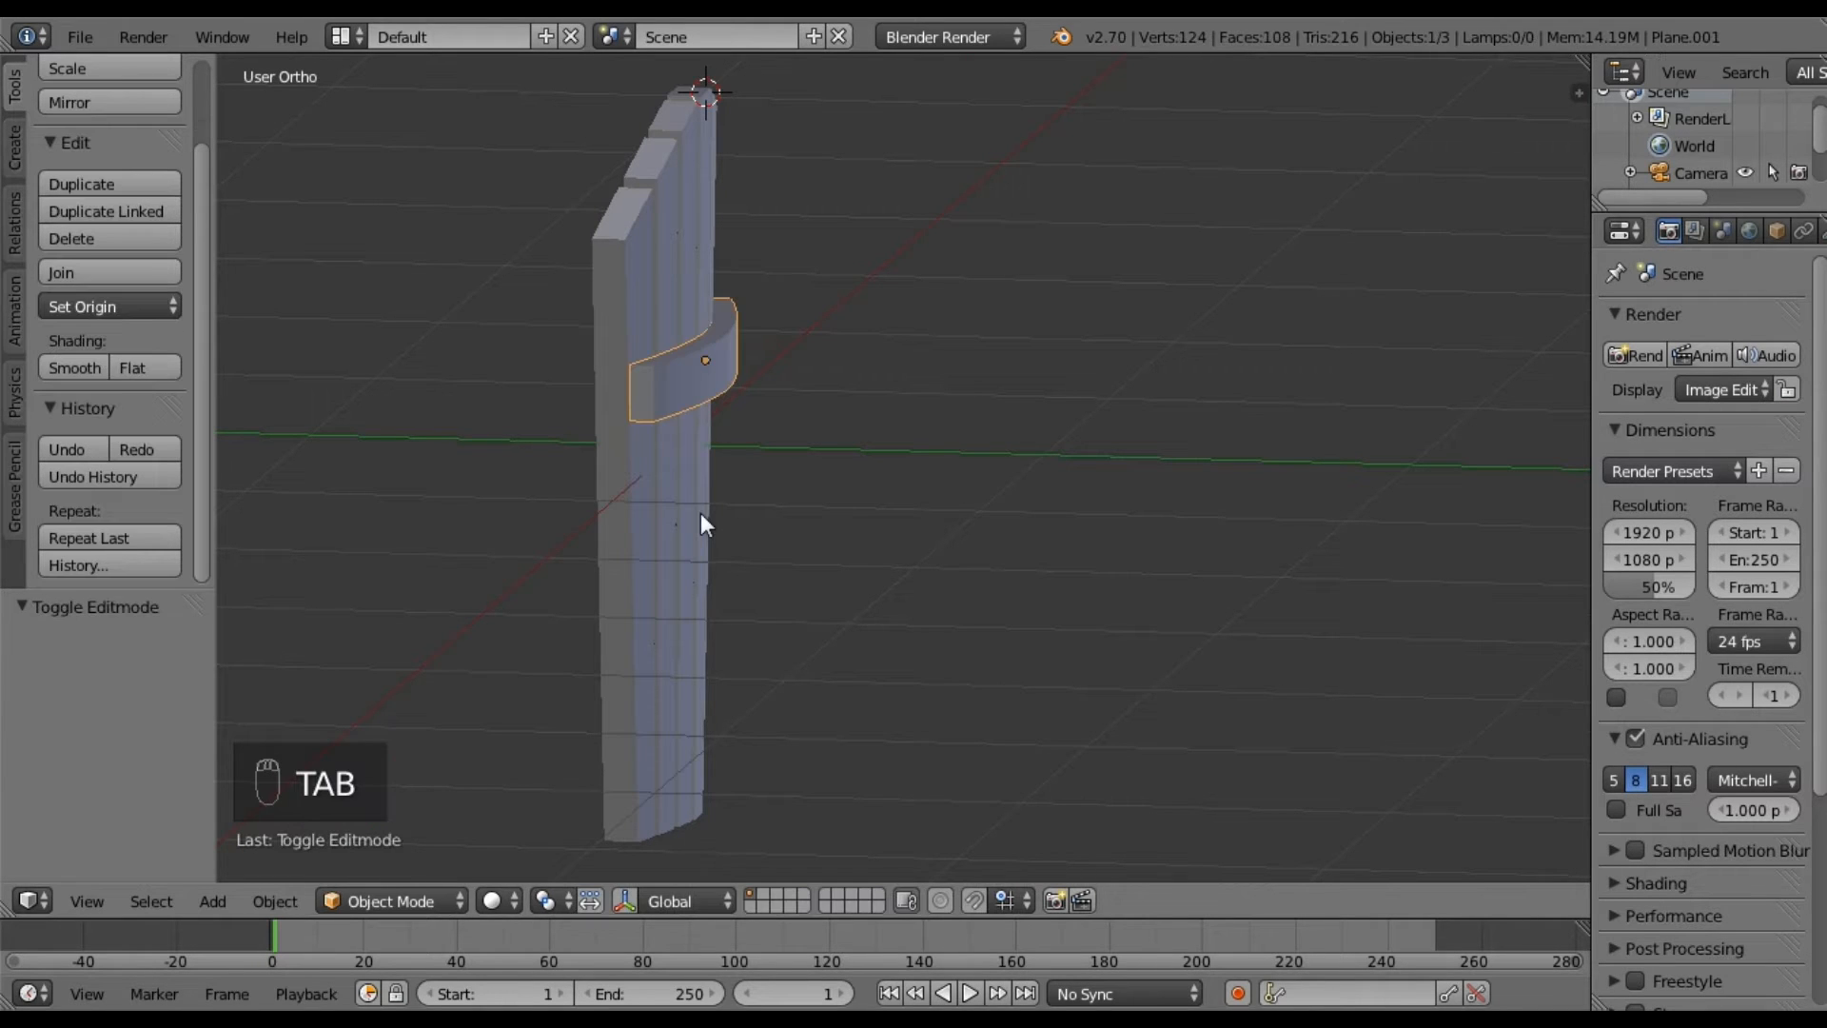
{"action": "middle_click_drag", "start_coordinate": [685, 642], "coordinate": [521, 624]}
{"action": "middle_click_drag", "start_coordinate": [783, 651], "coordinate": [732, 651]}
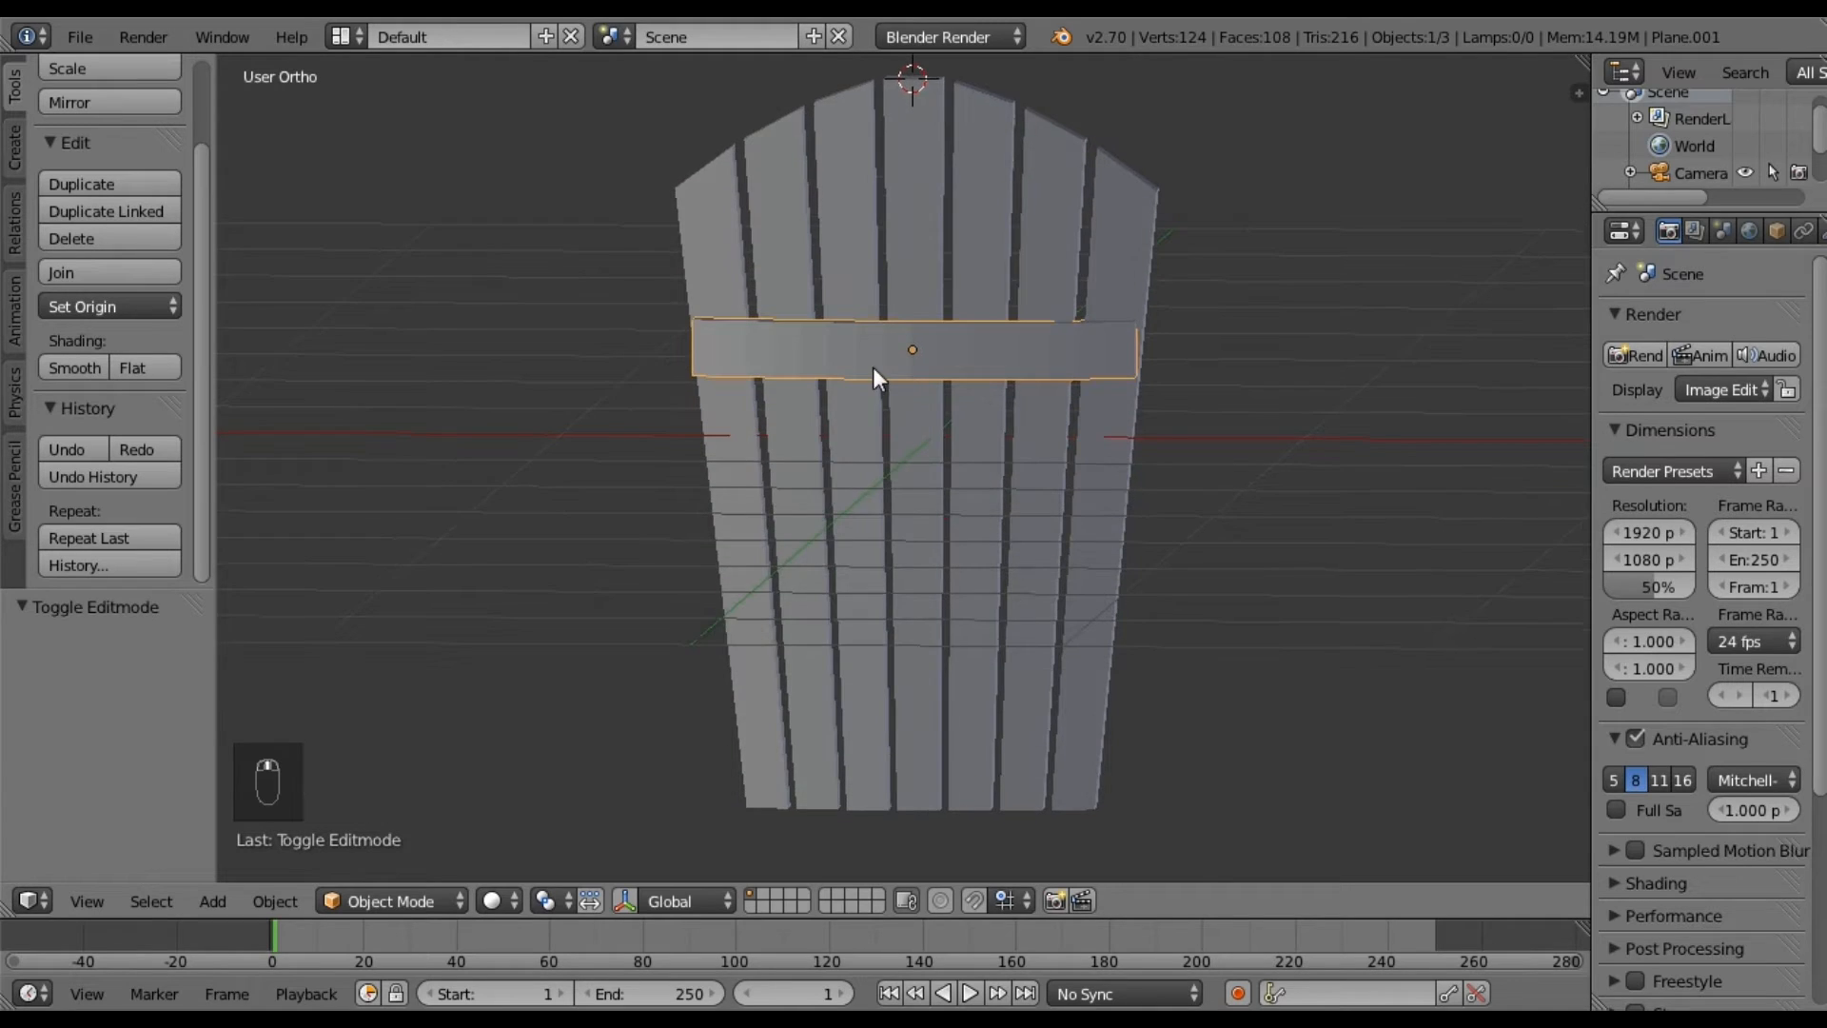
{"action": "scroll", "coordinate": [872, 367], "scroll_direction": "up", "scroll_amount": 3}
{"action": "middle_click_drag", "start_coordinate": [872, 367], "coordinate": [841, 494]}
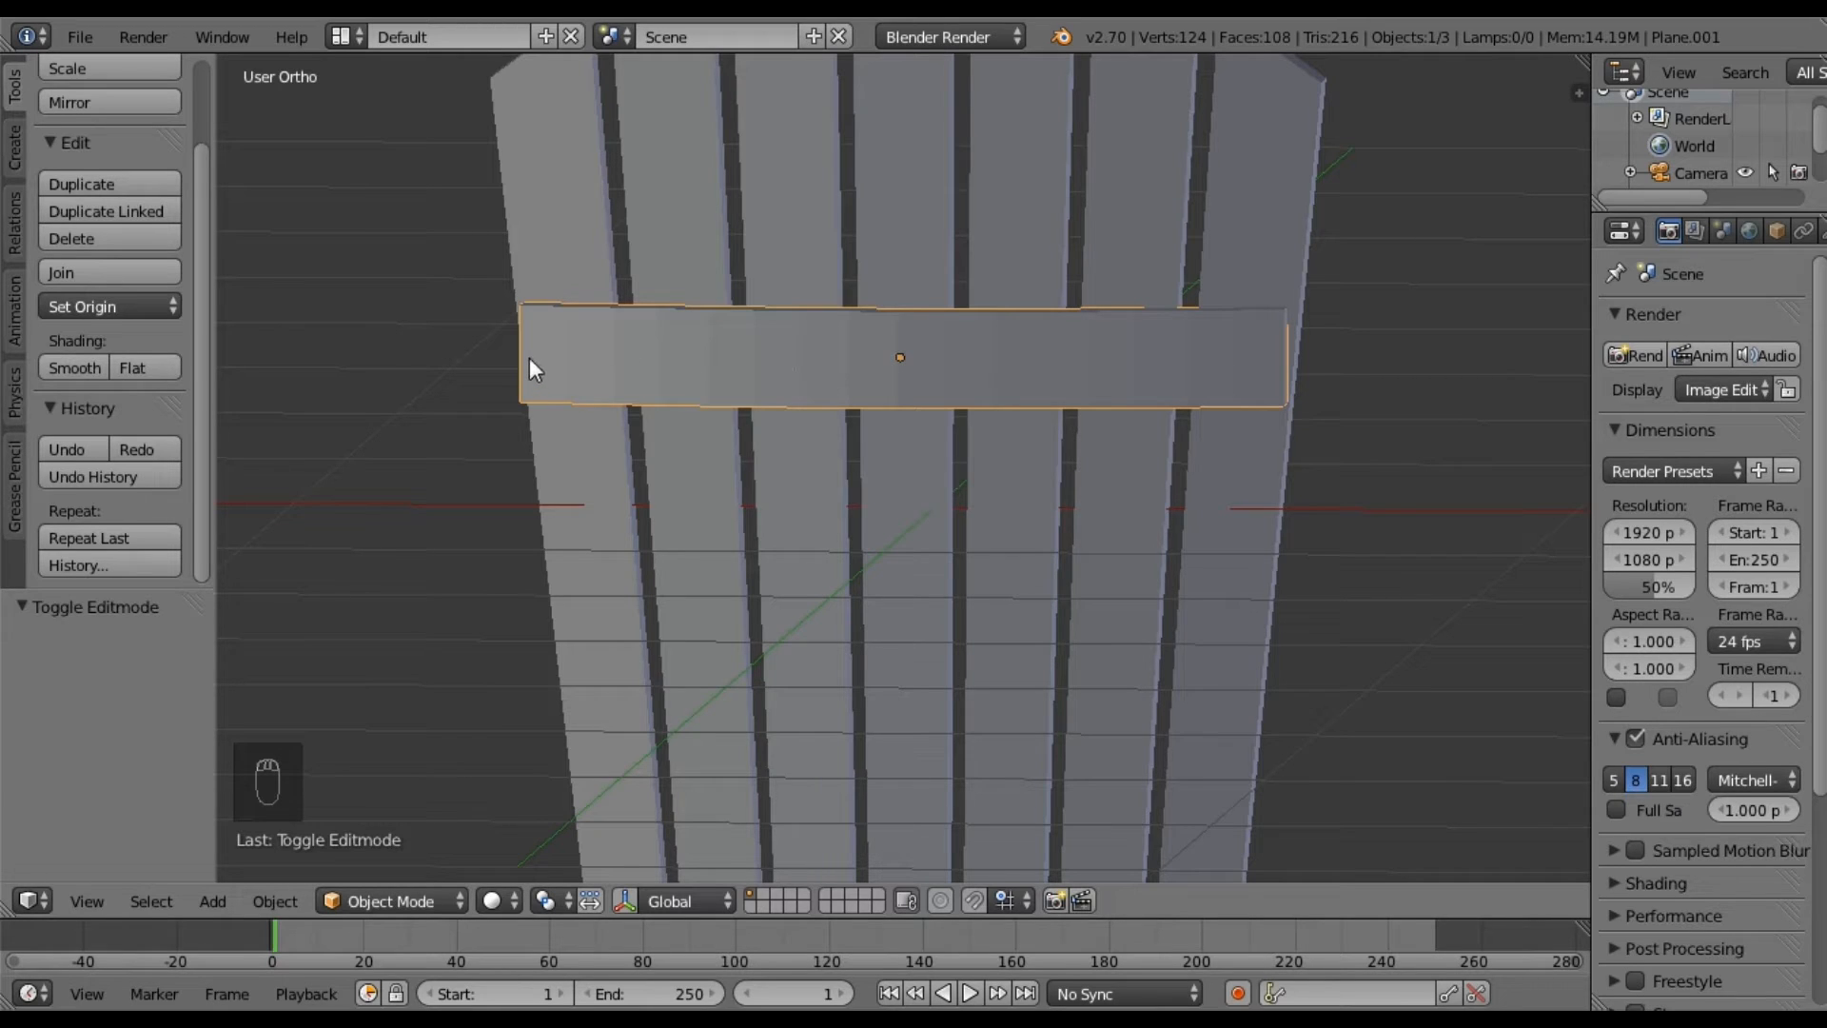
{"action": "left_click", "coordinate": [78, 368]}
Add an Edge Split modifier to the supporting board.
{"action": "middle_click_drag", "start_coordinate": [506, 514], "coordinate": [405, 352]}
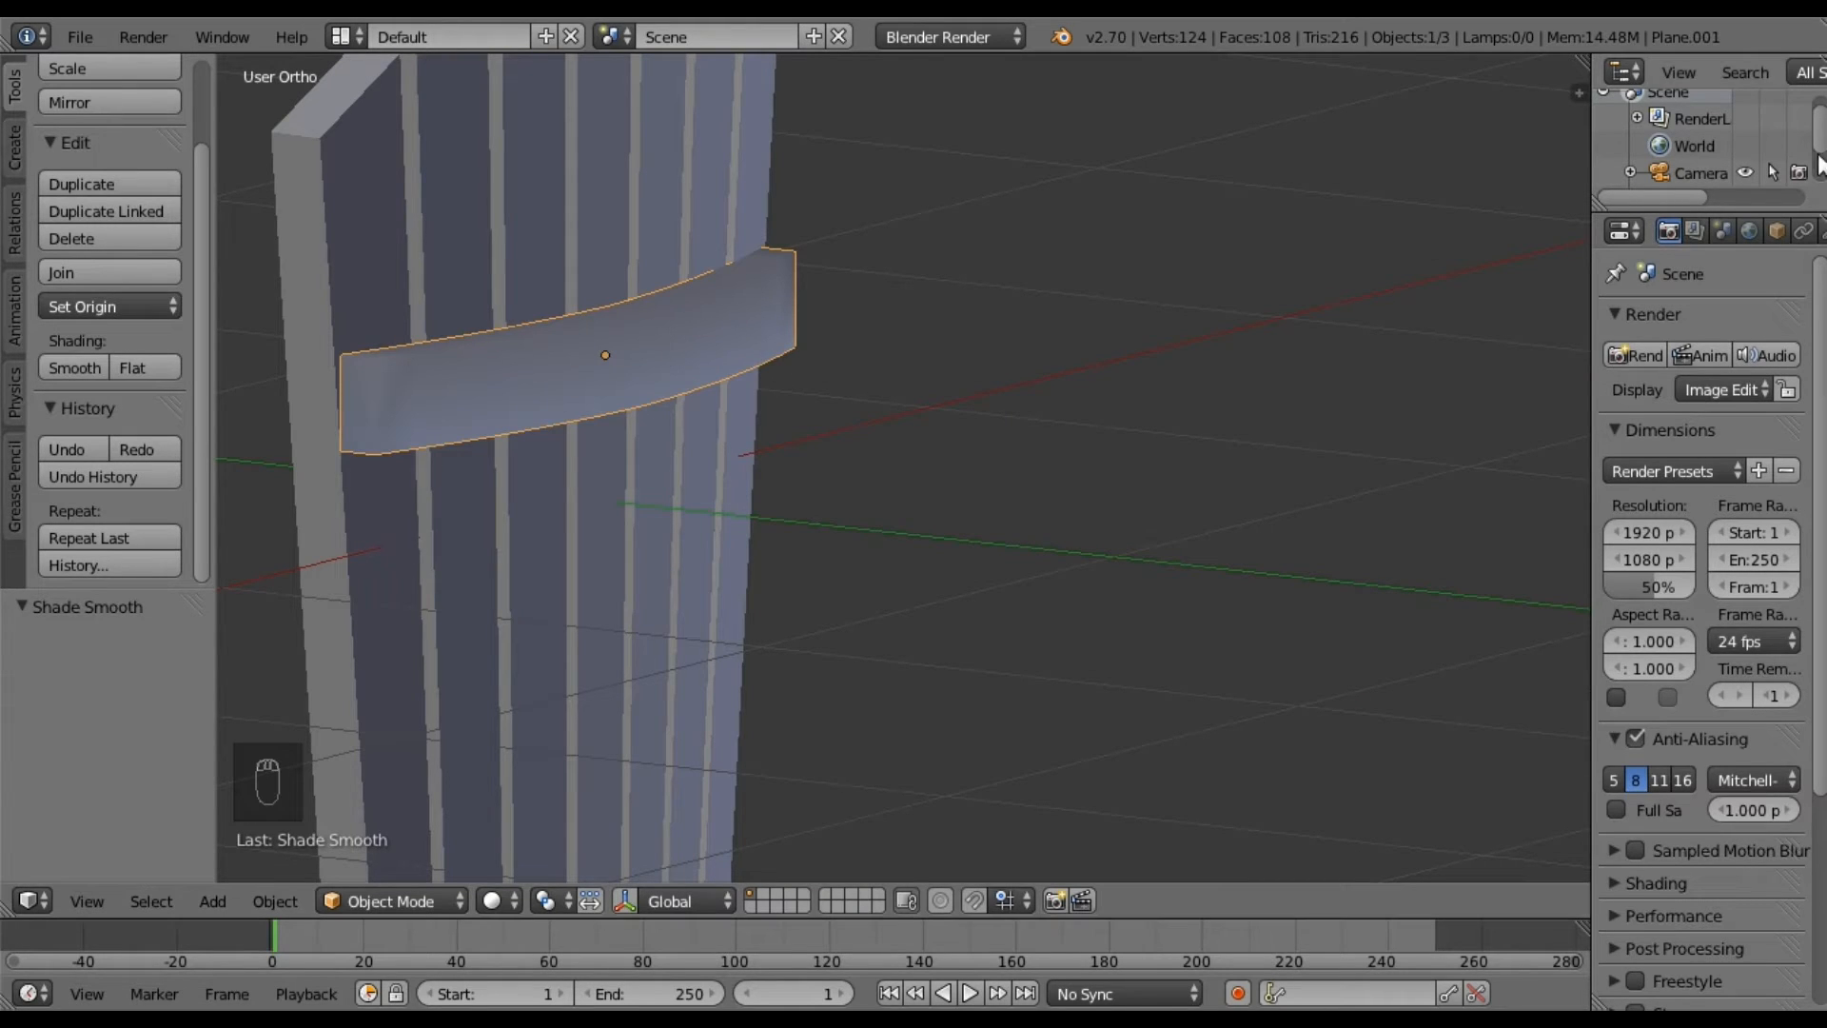
{"action": "scroll", "coordinate": [1628, 231], "scroll_direction": "down", "scroll_amount": 5}
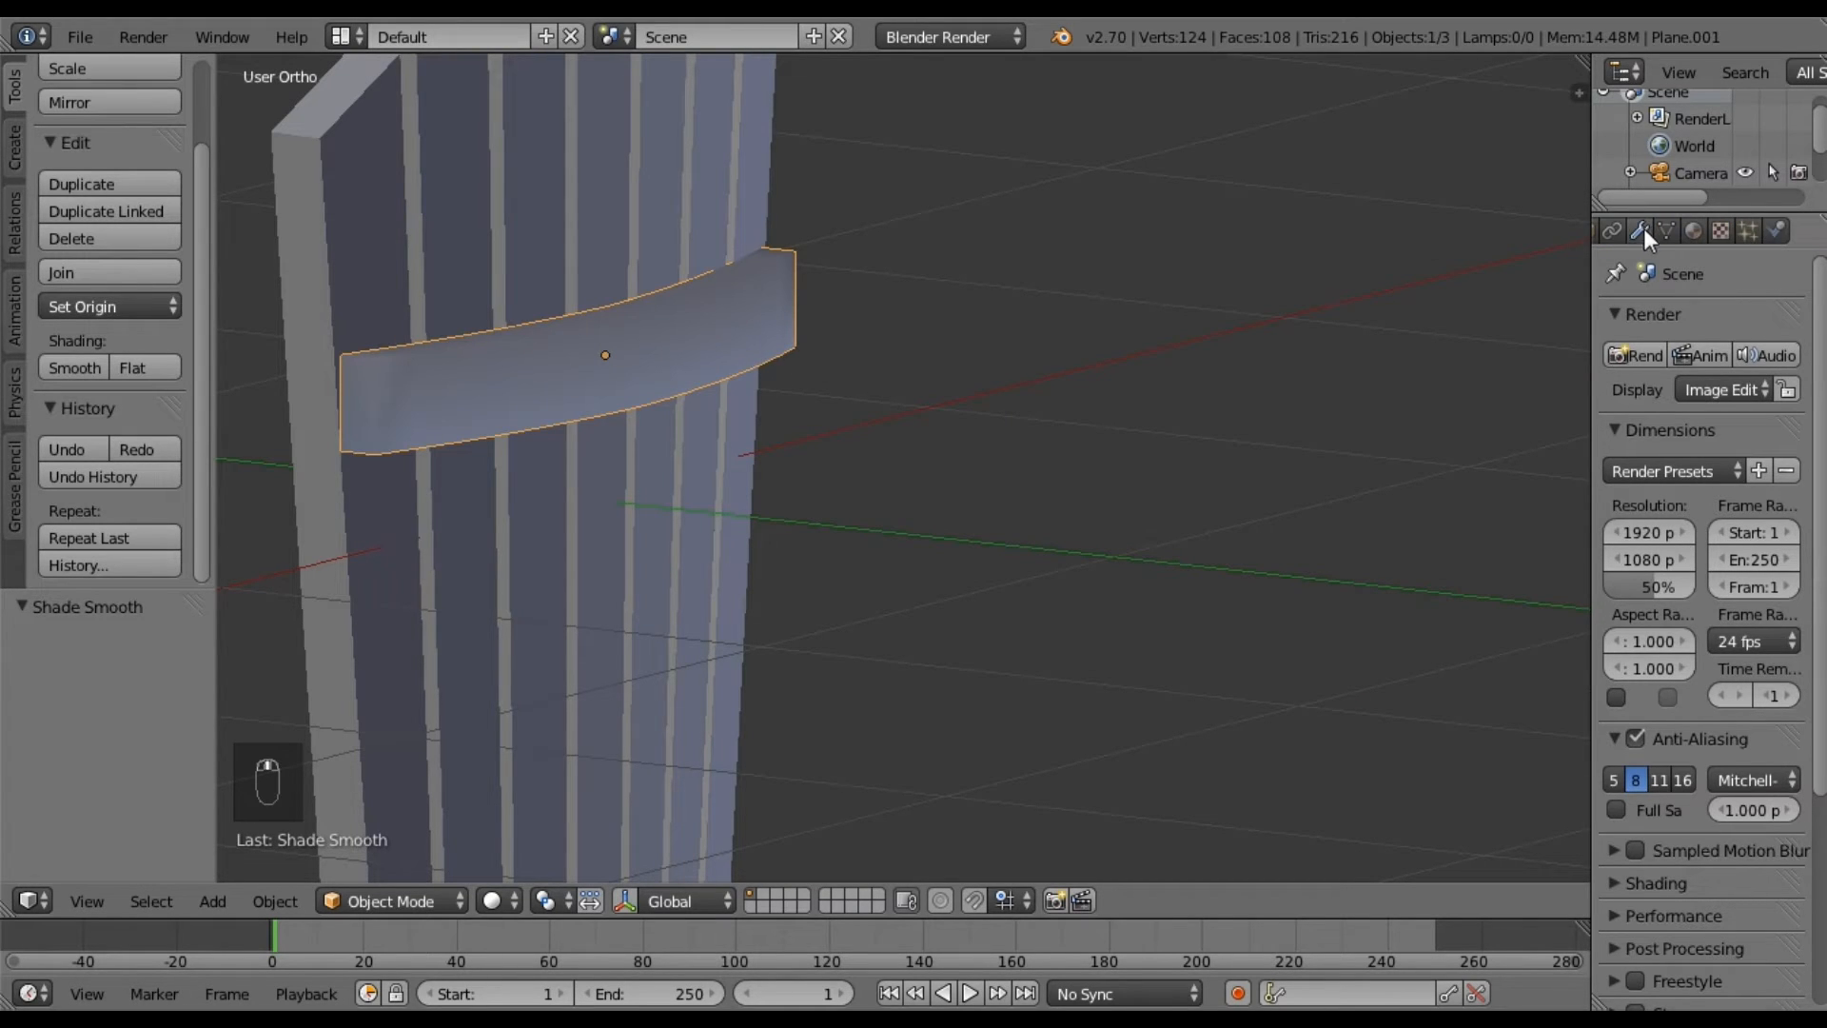
{"action": "left_click", "coordinate": [1640, 230]}
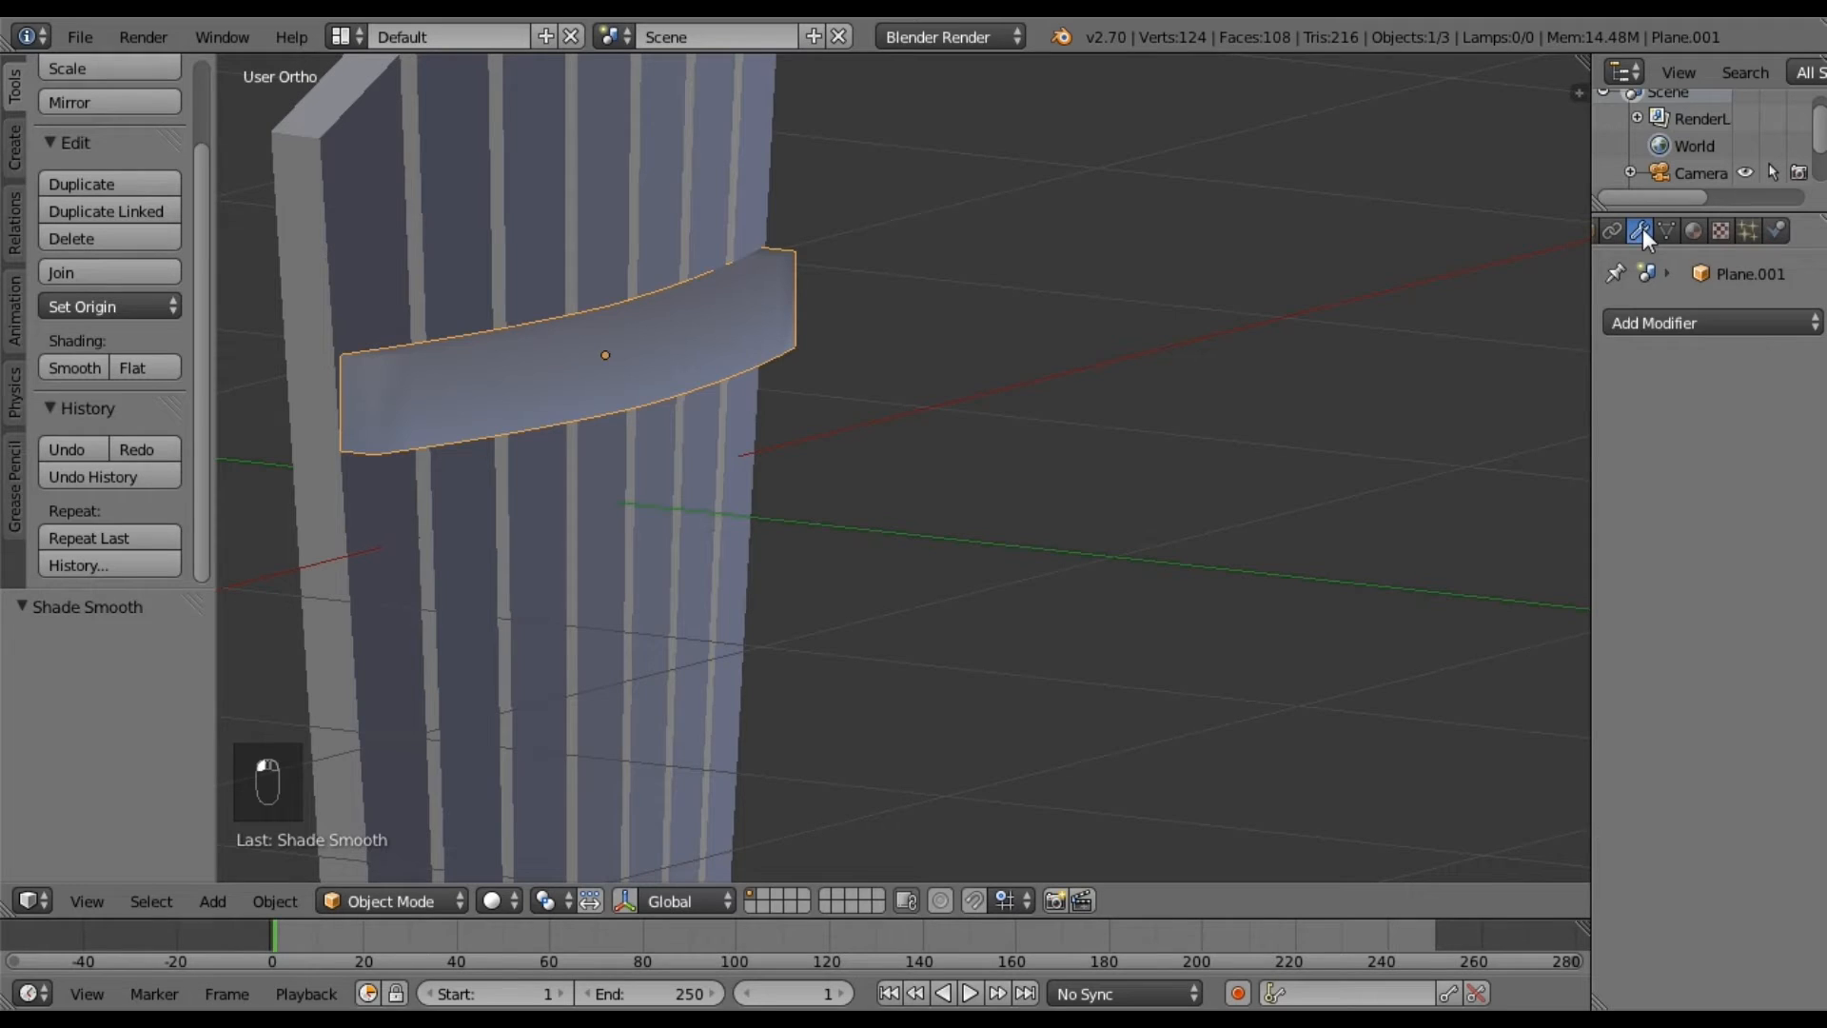
{"action": "left_click", "coordinate": [1658, 316]}
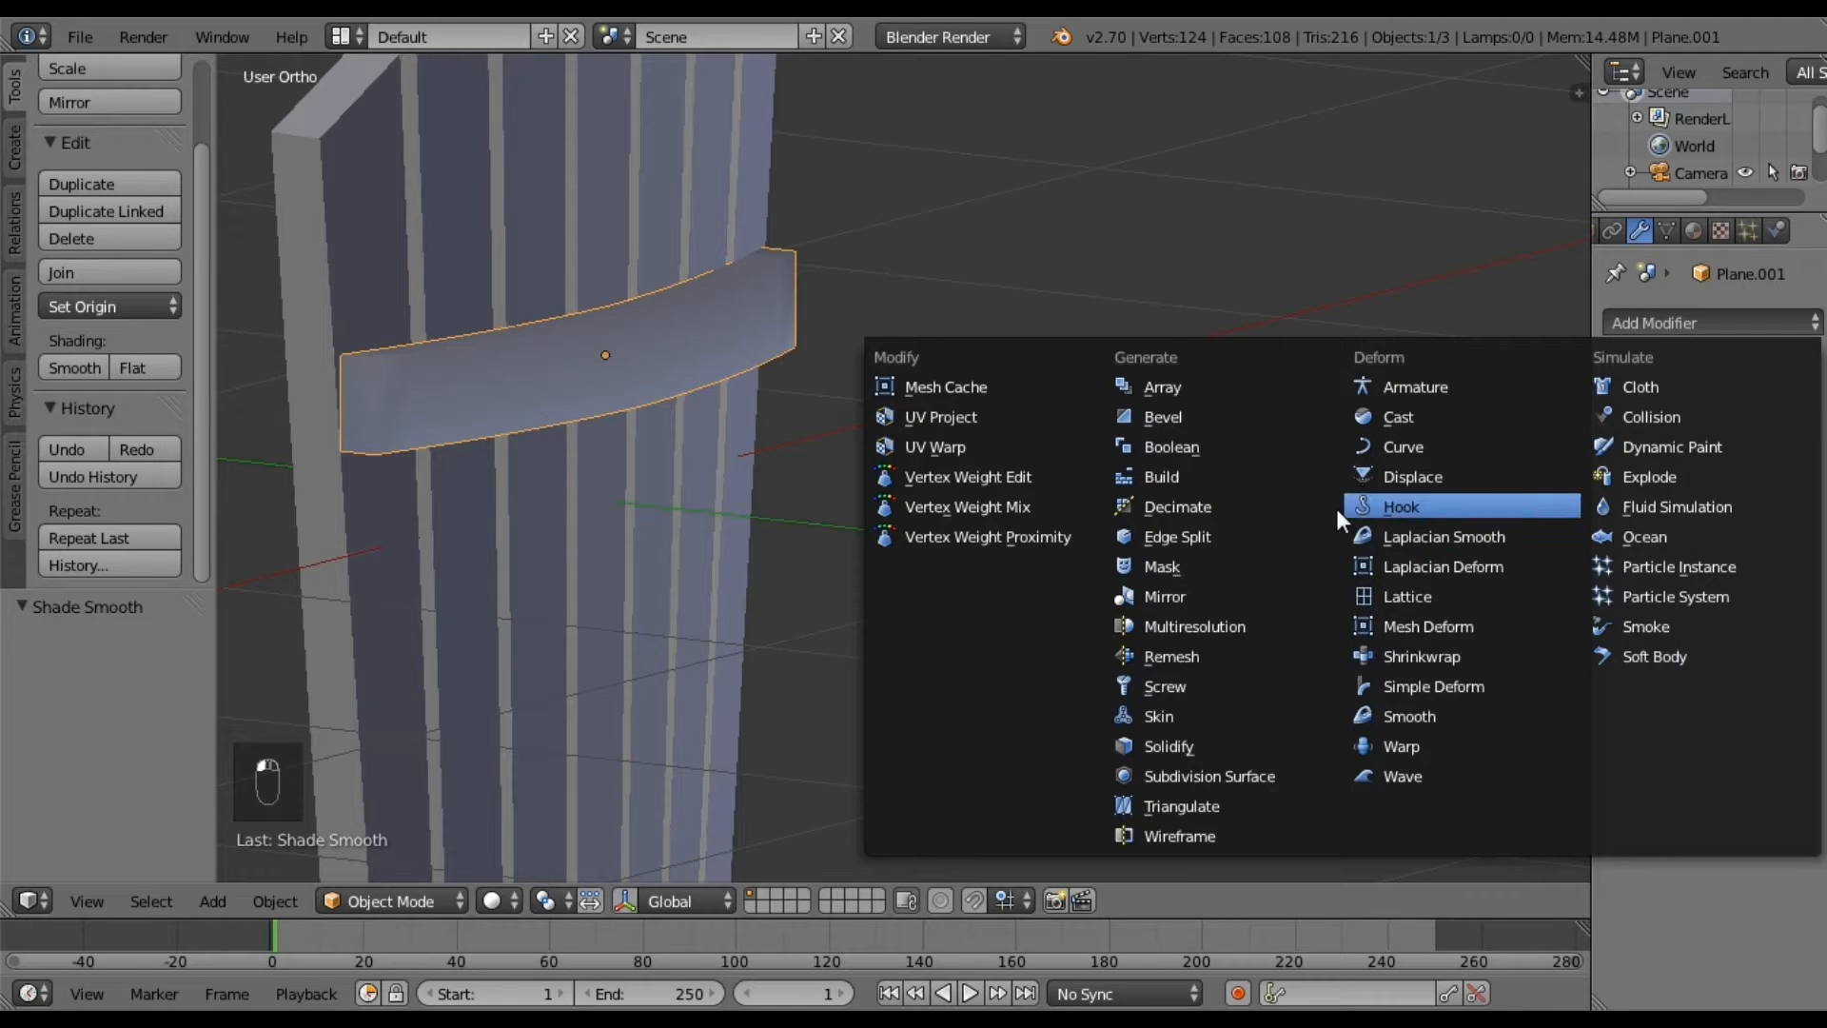
{"action": "left_click", "coordinate": [1233, 536]}
{"action": "middle_click_drag", "start_coordinate": [750, 500], "coordinate": [843, 381]}
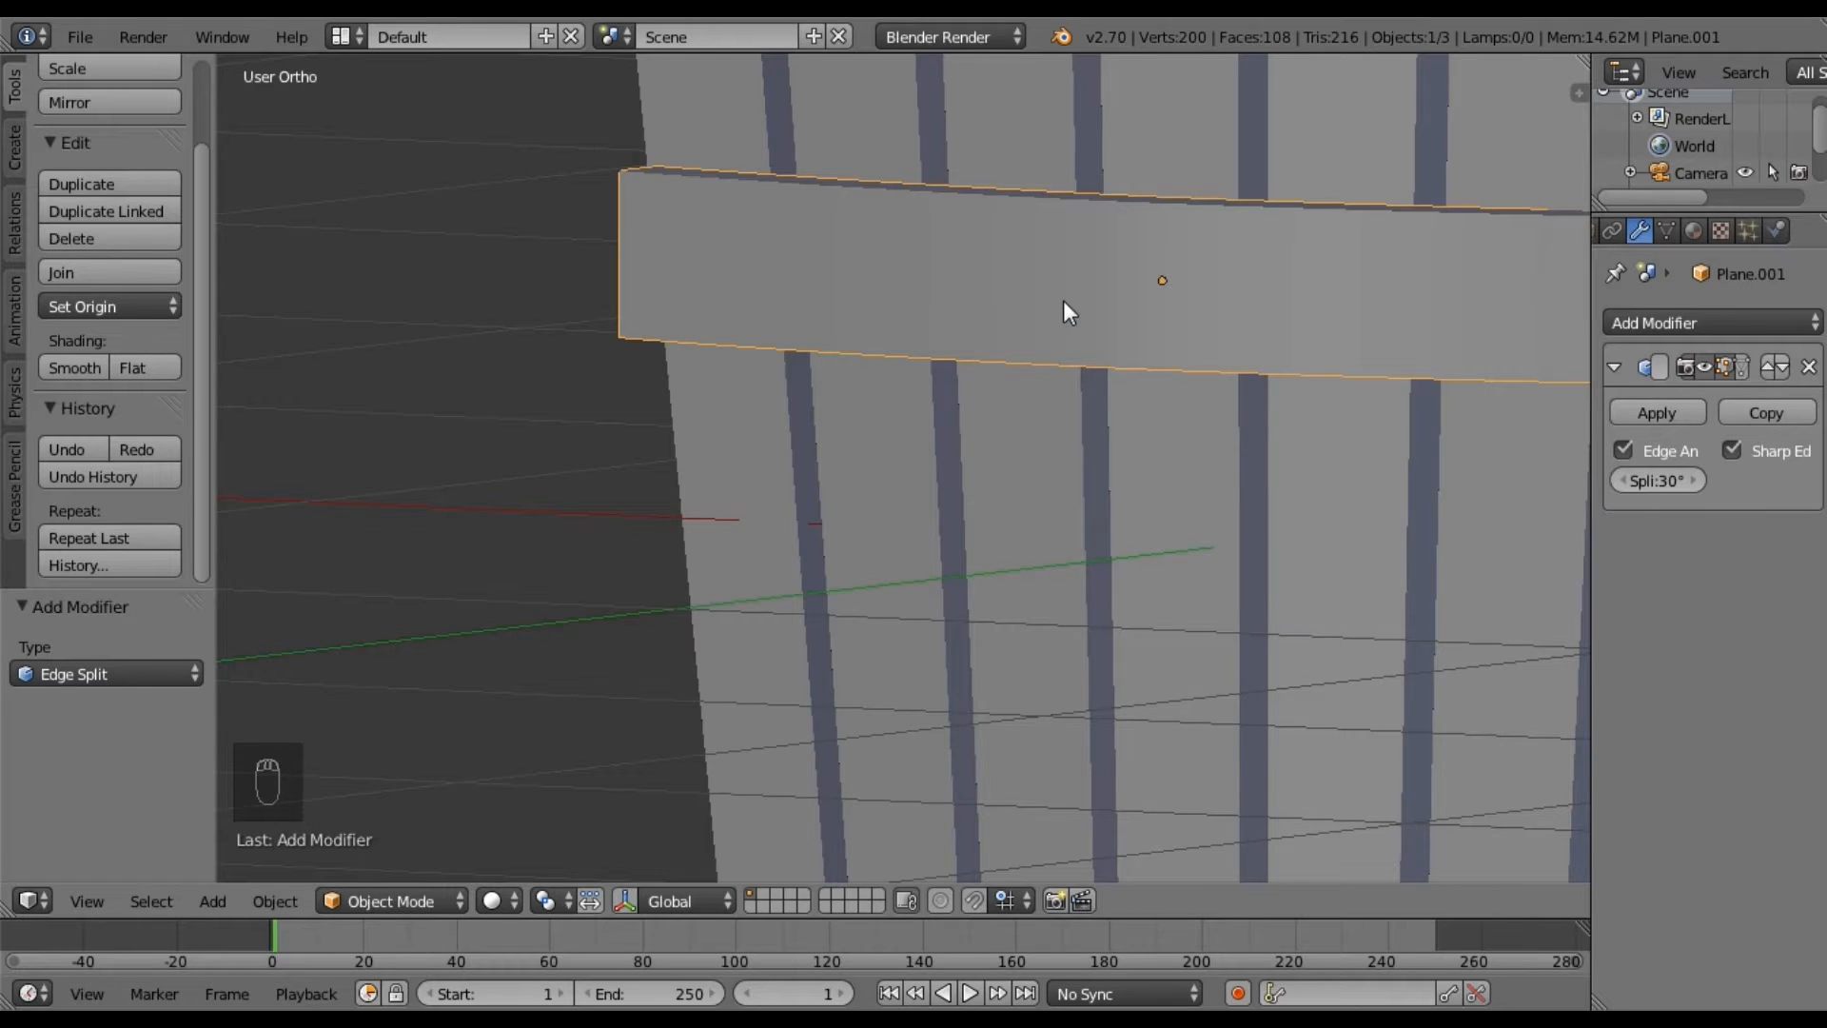
{"action": "scroll", "coordinate": [1064, 304], "scroll_direction": "down", "scroll_amount": 6}
{"action": "middle_click_drag", "start_coordinate": [1018, 323], "coordinate": [1008, 397]}
{"action": "key", "text": "KP_1"}
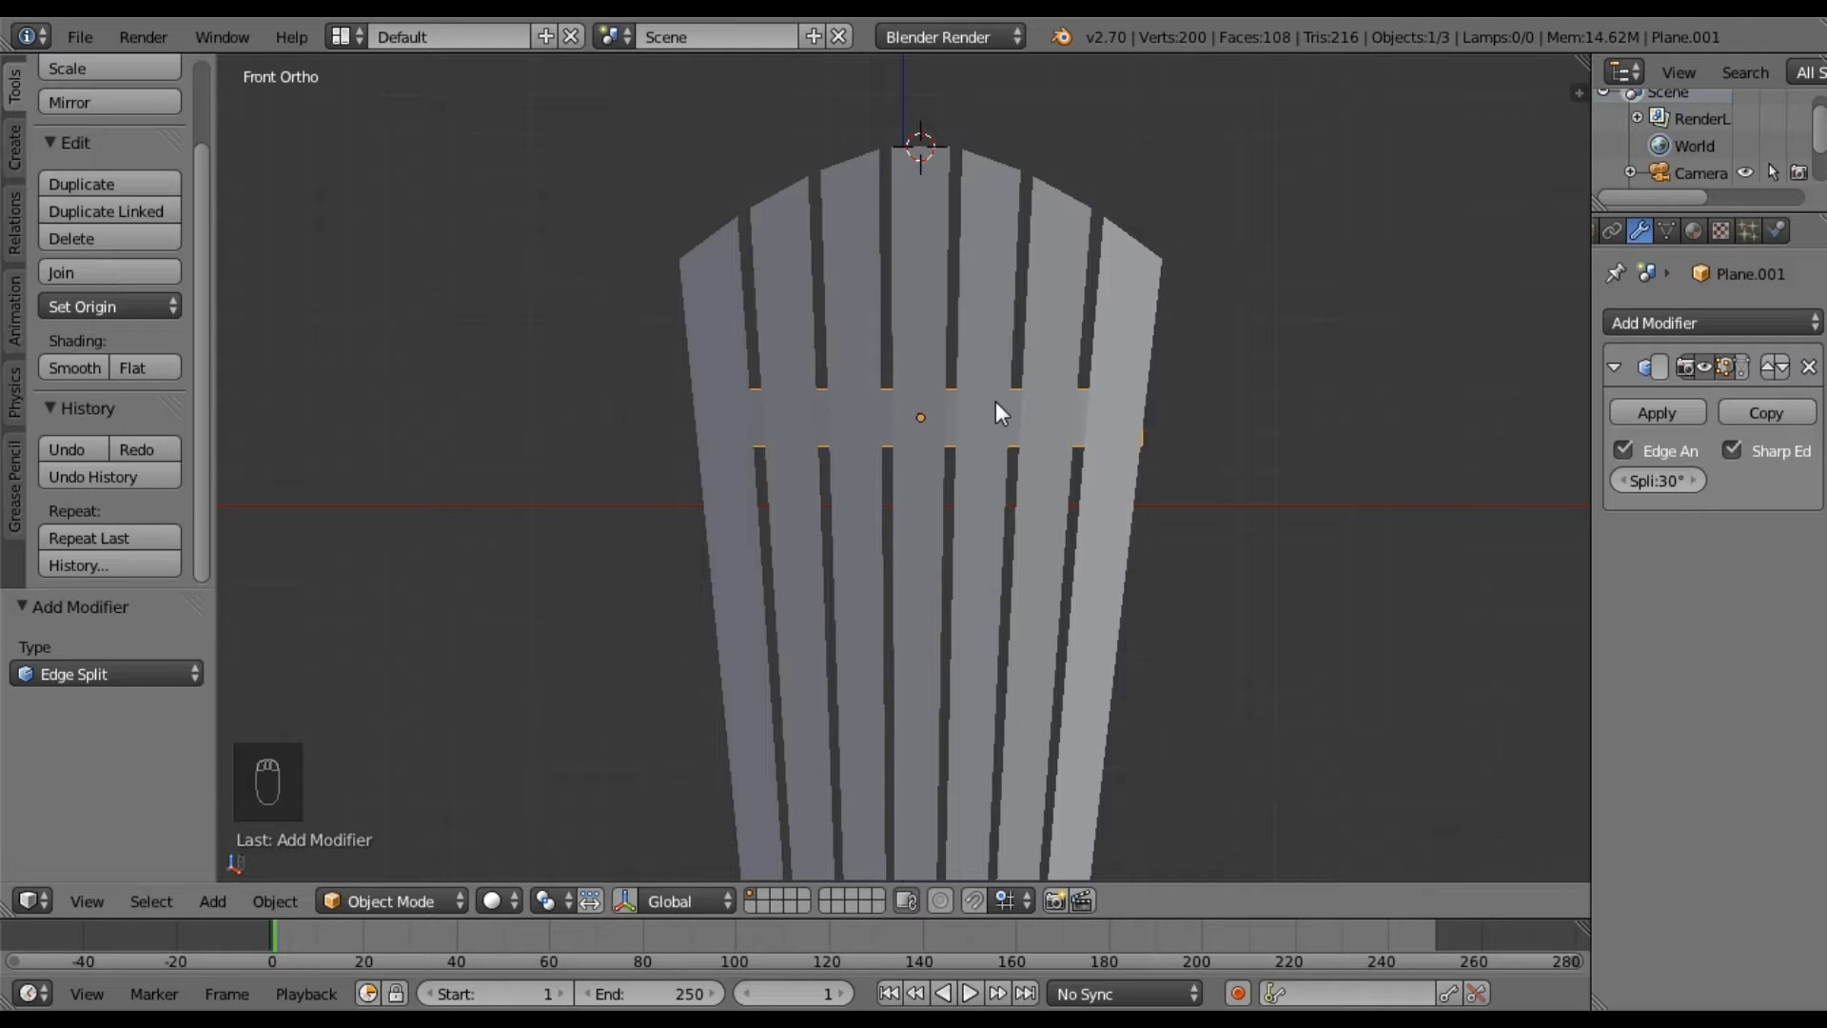
{"action": "key", "text": "ctrl+KP_1"}
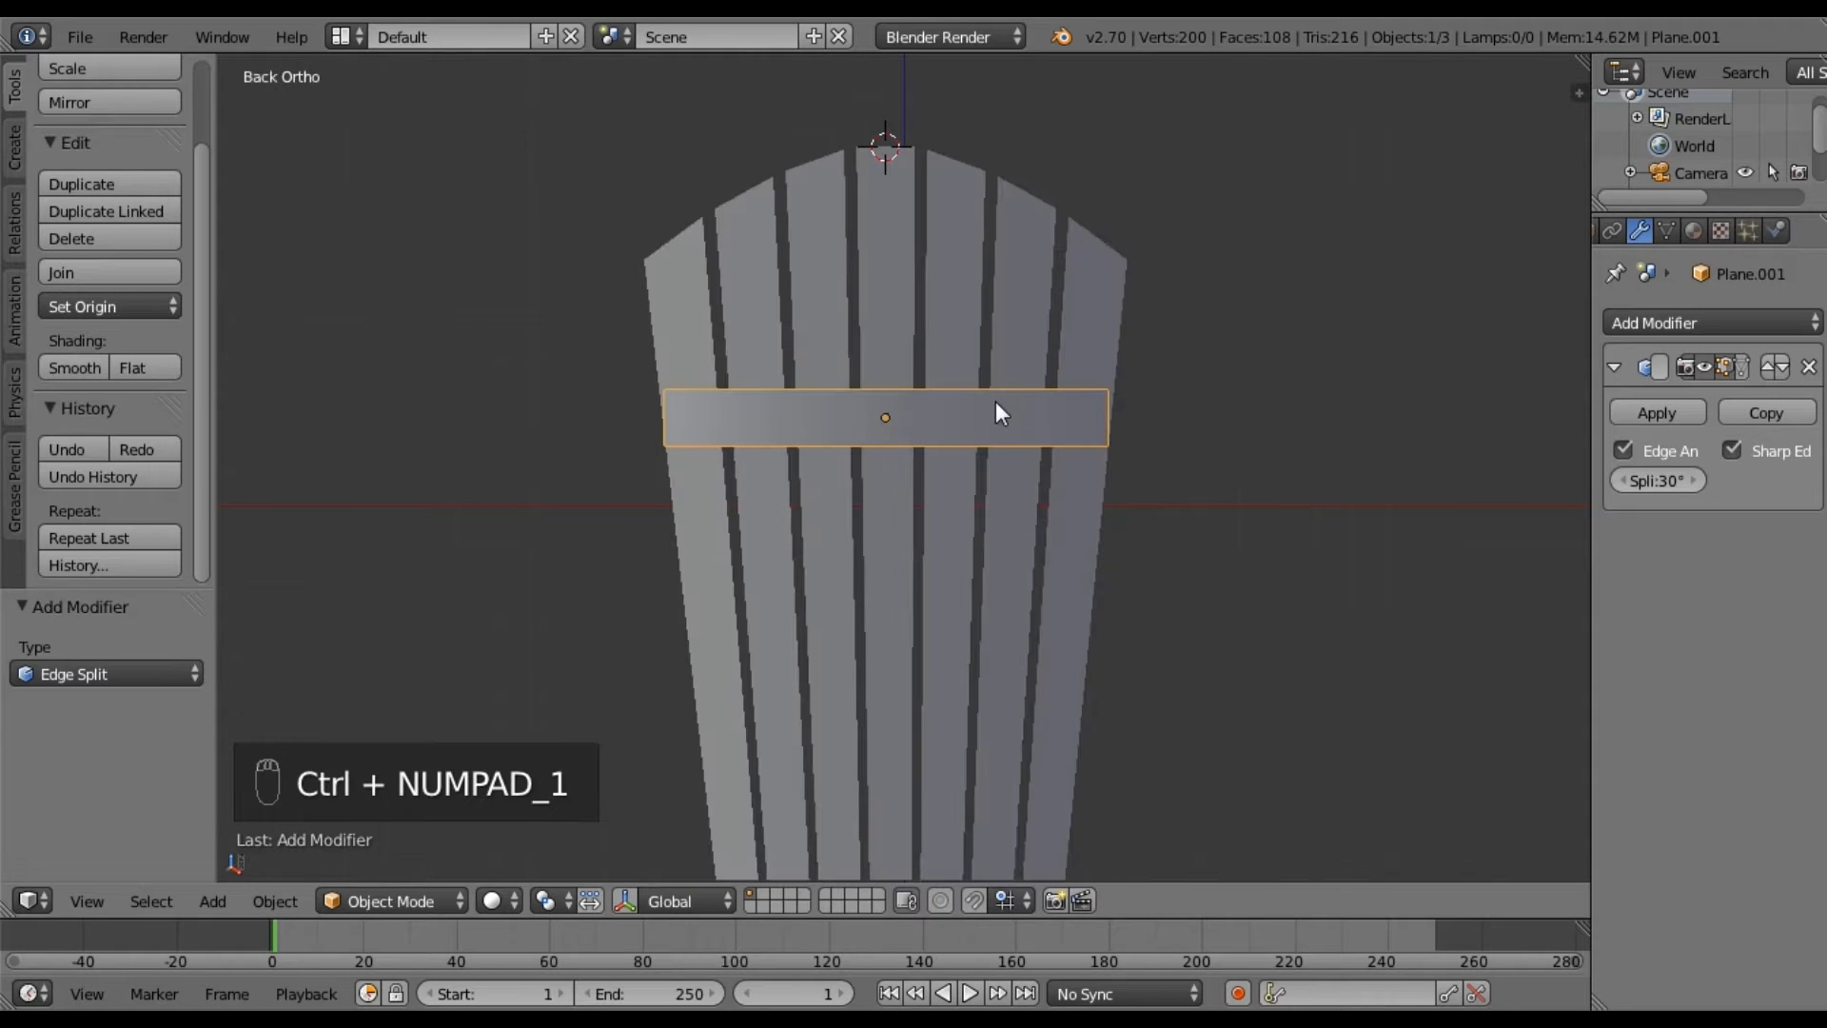
{"action": "key", "text": "KP_1"}
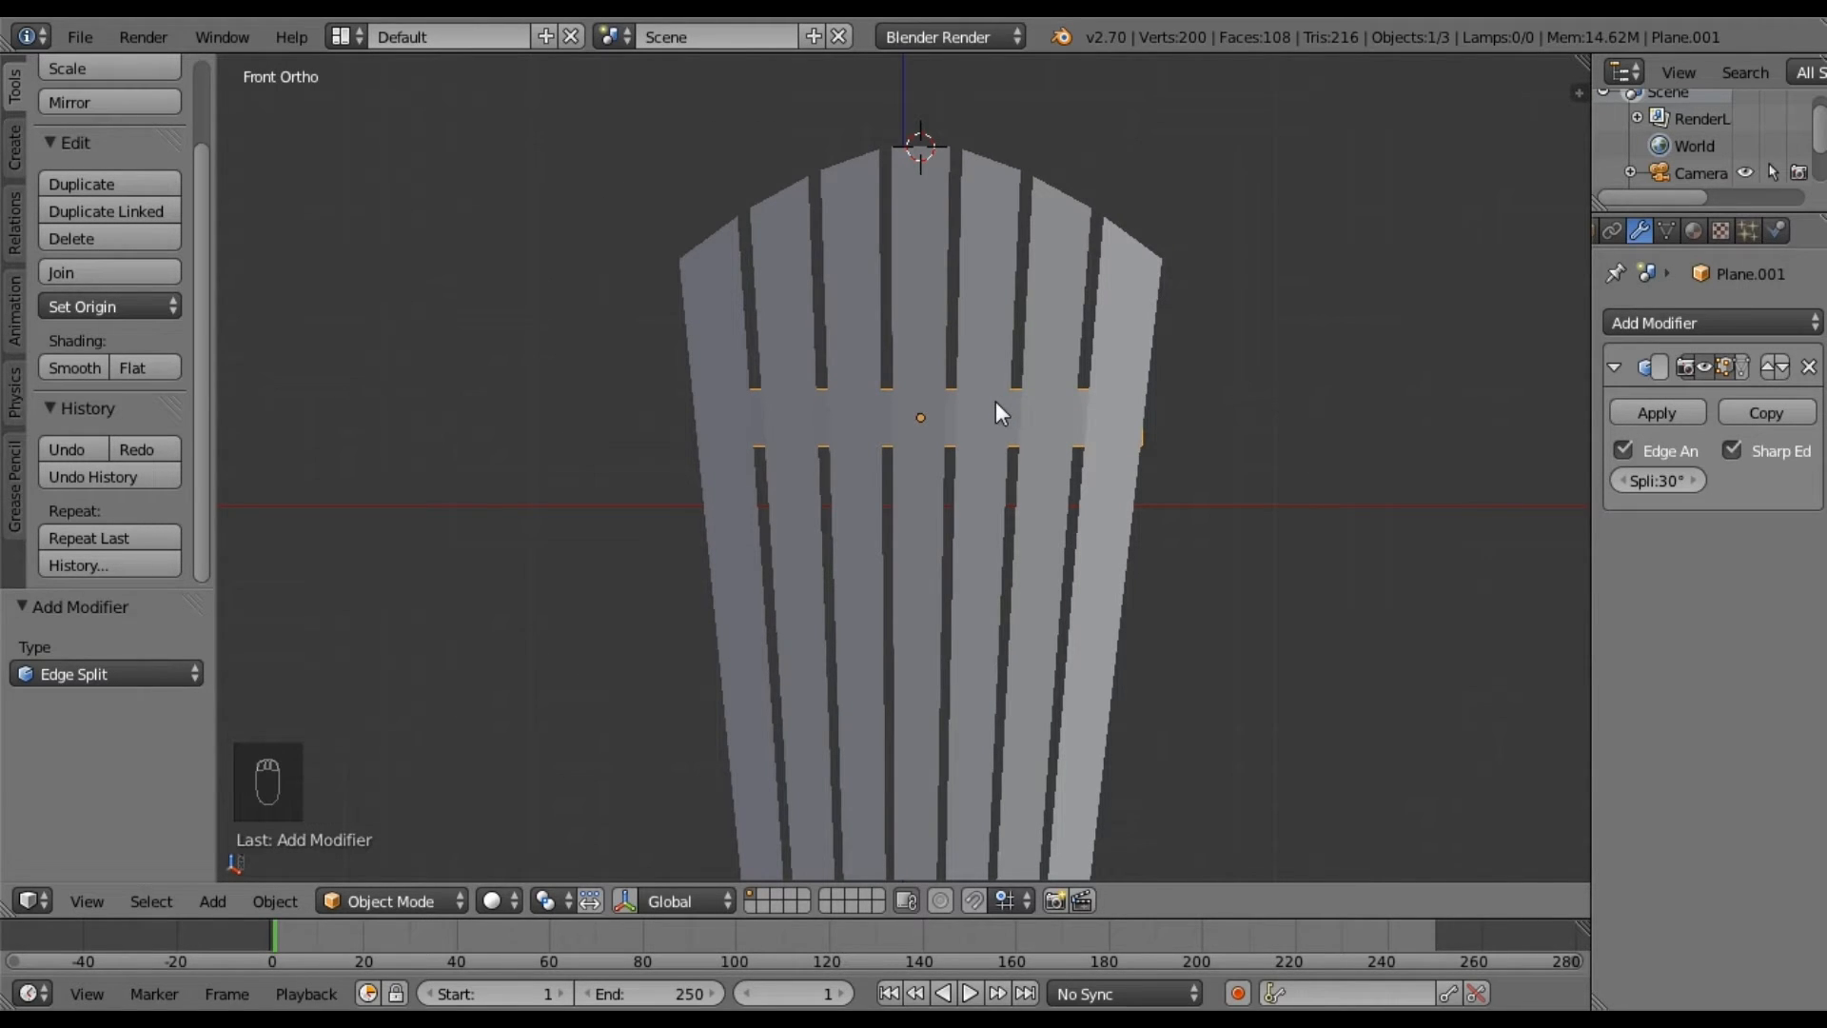
Examine the supporting board's fit against the slats from the back, both sides, above, below and oblique angles.
{"action": "key", "text": "ctrl+KP_1"}
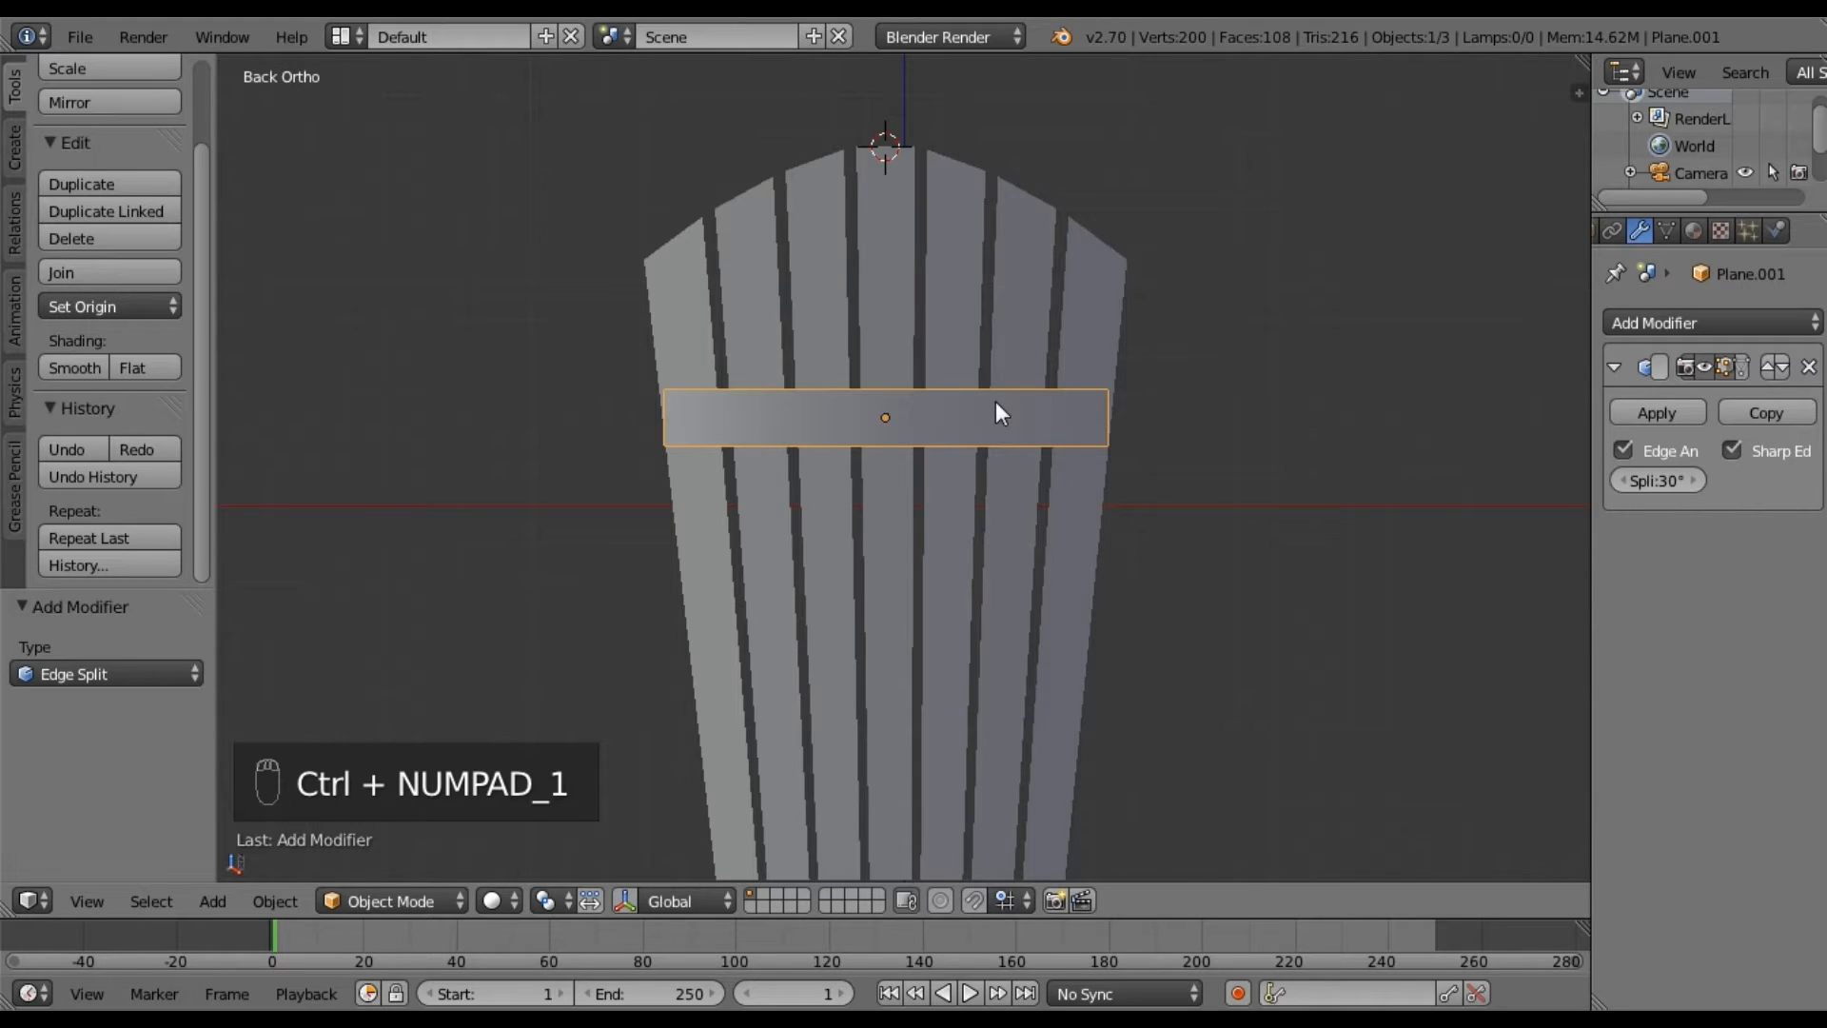
{"action": "key", "text": "KP_3"}
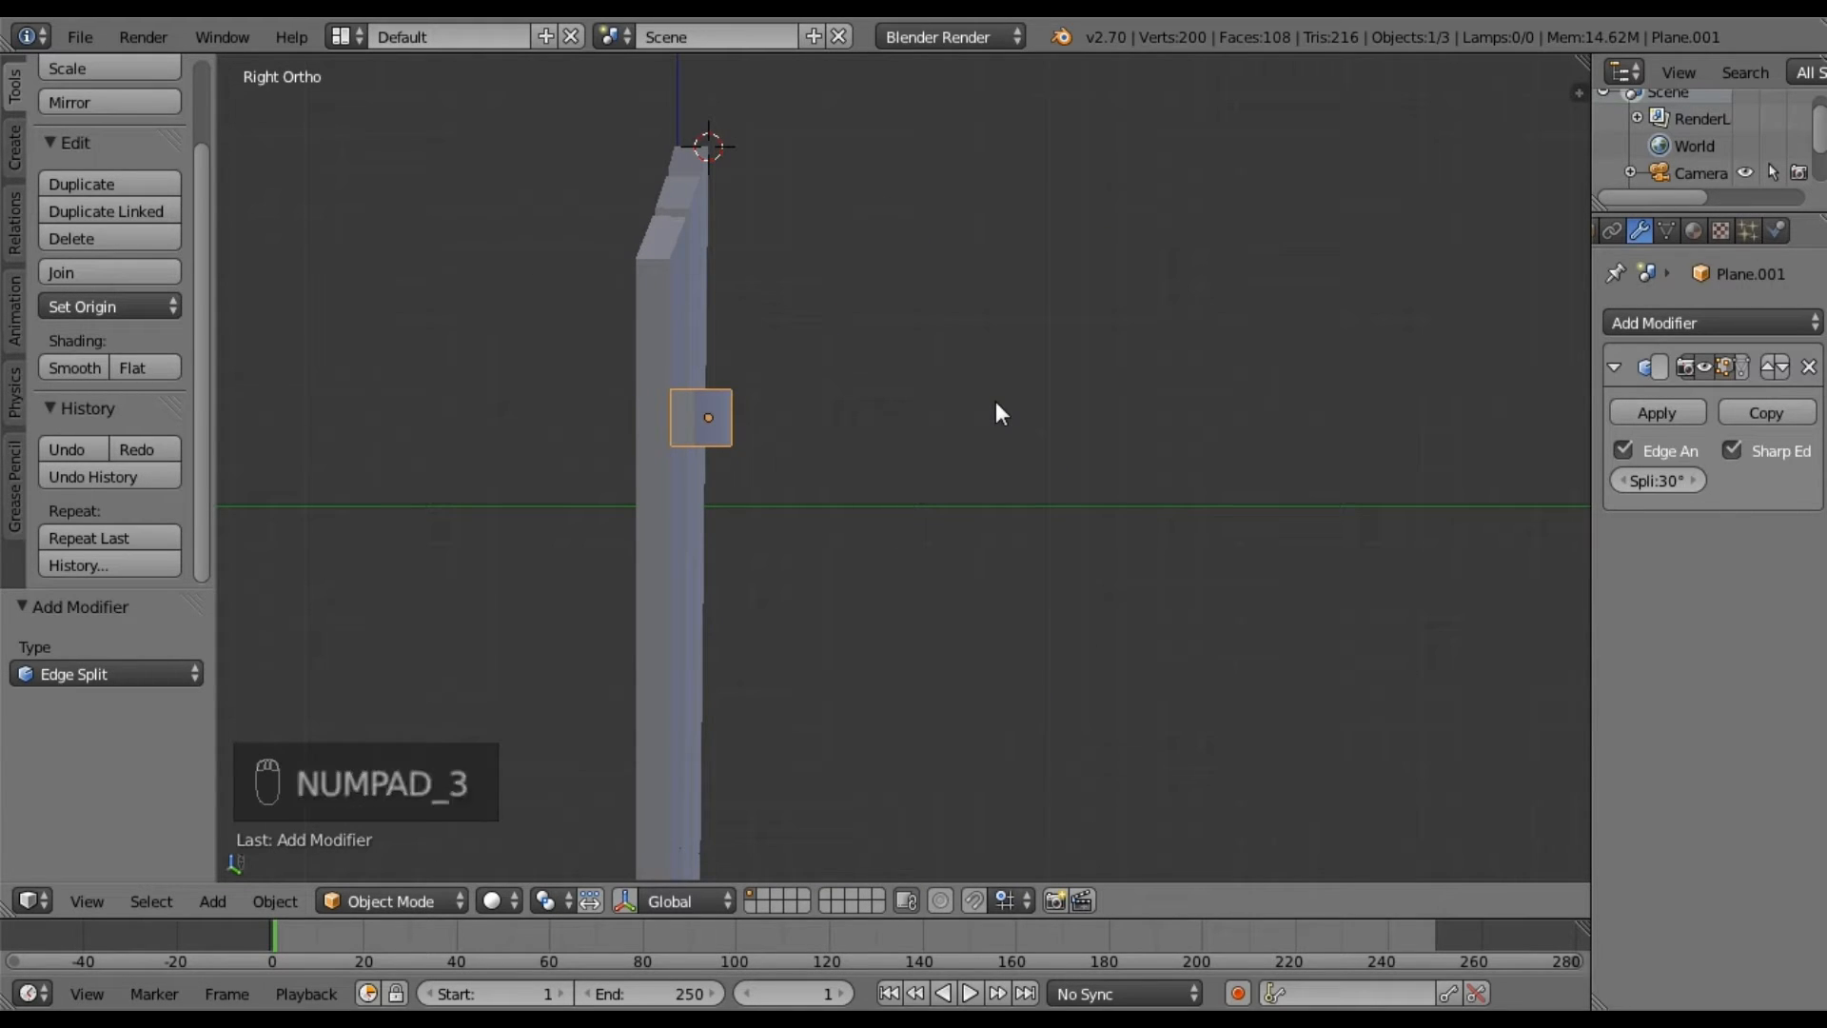
{"action": "key", "text": "ctrl+KP_3"}
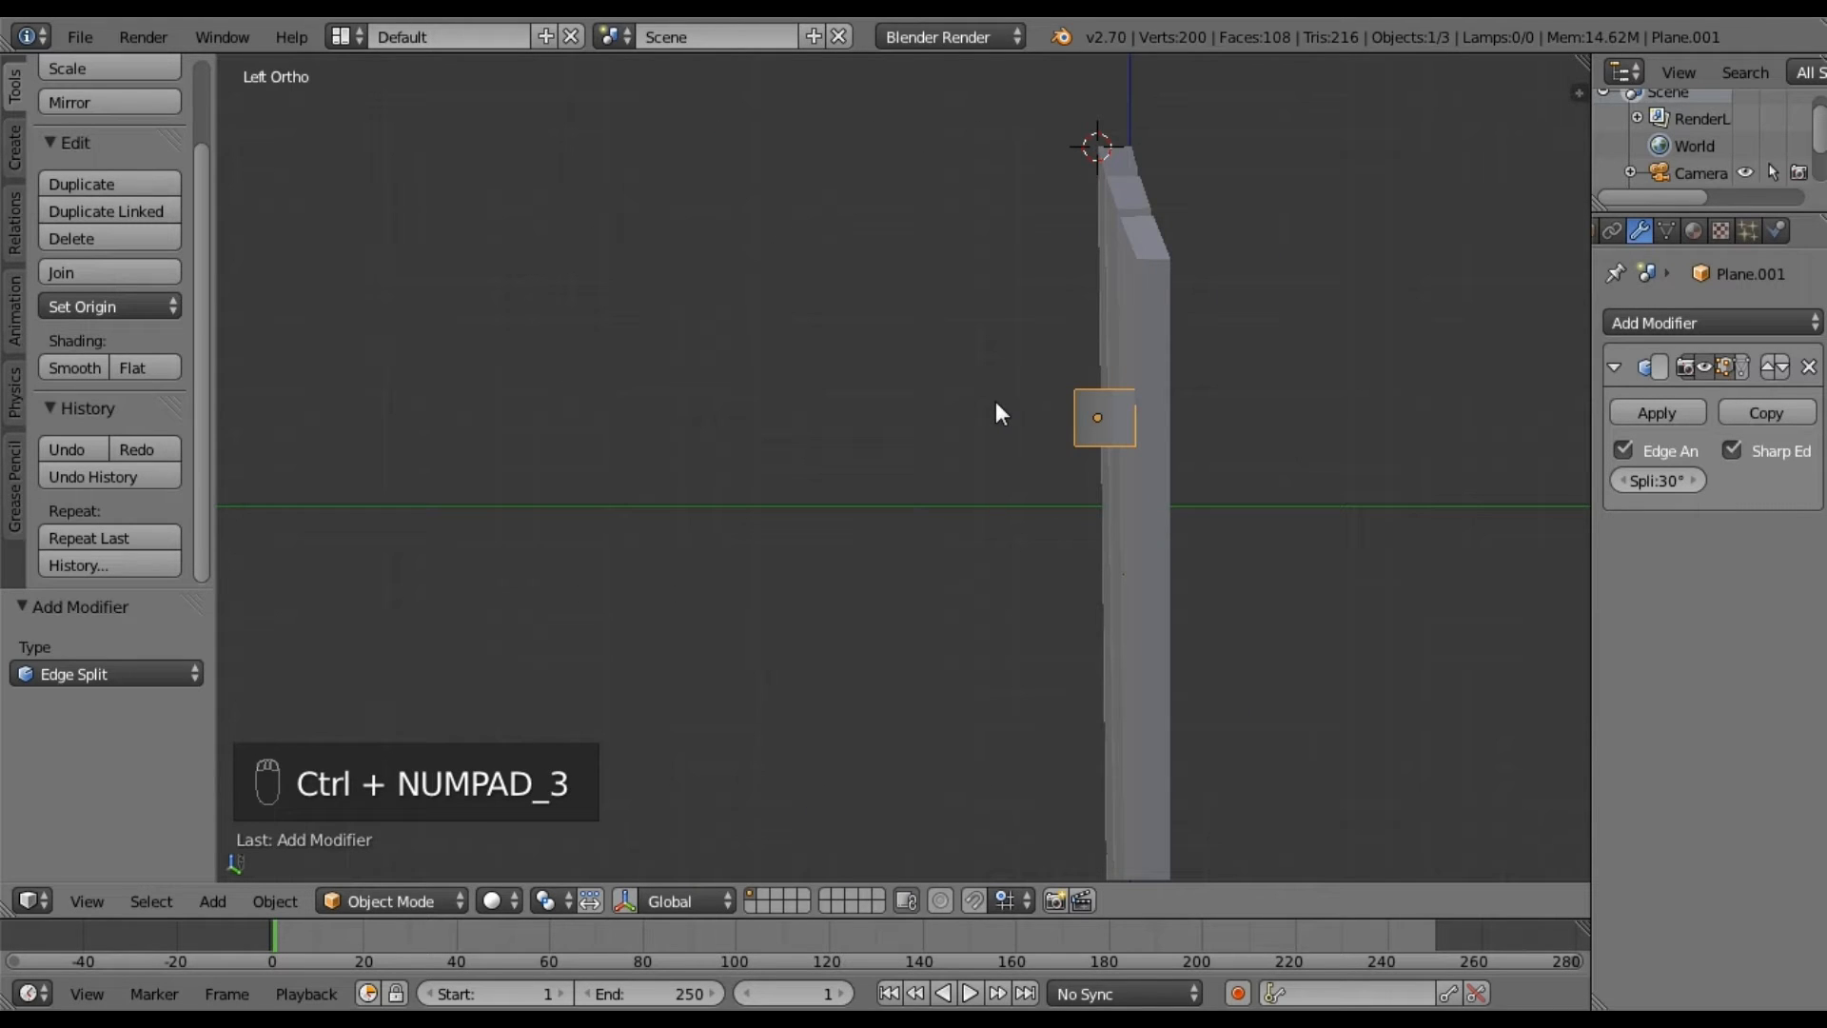
{"action": "key", "text": "KP_7"}
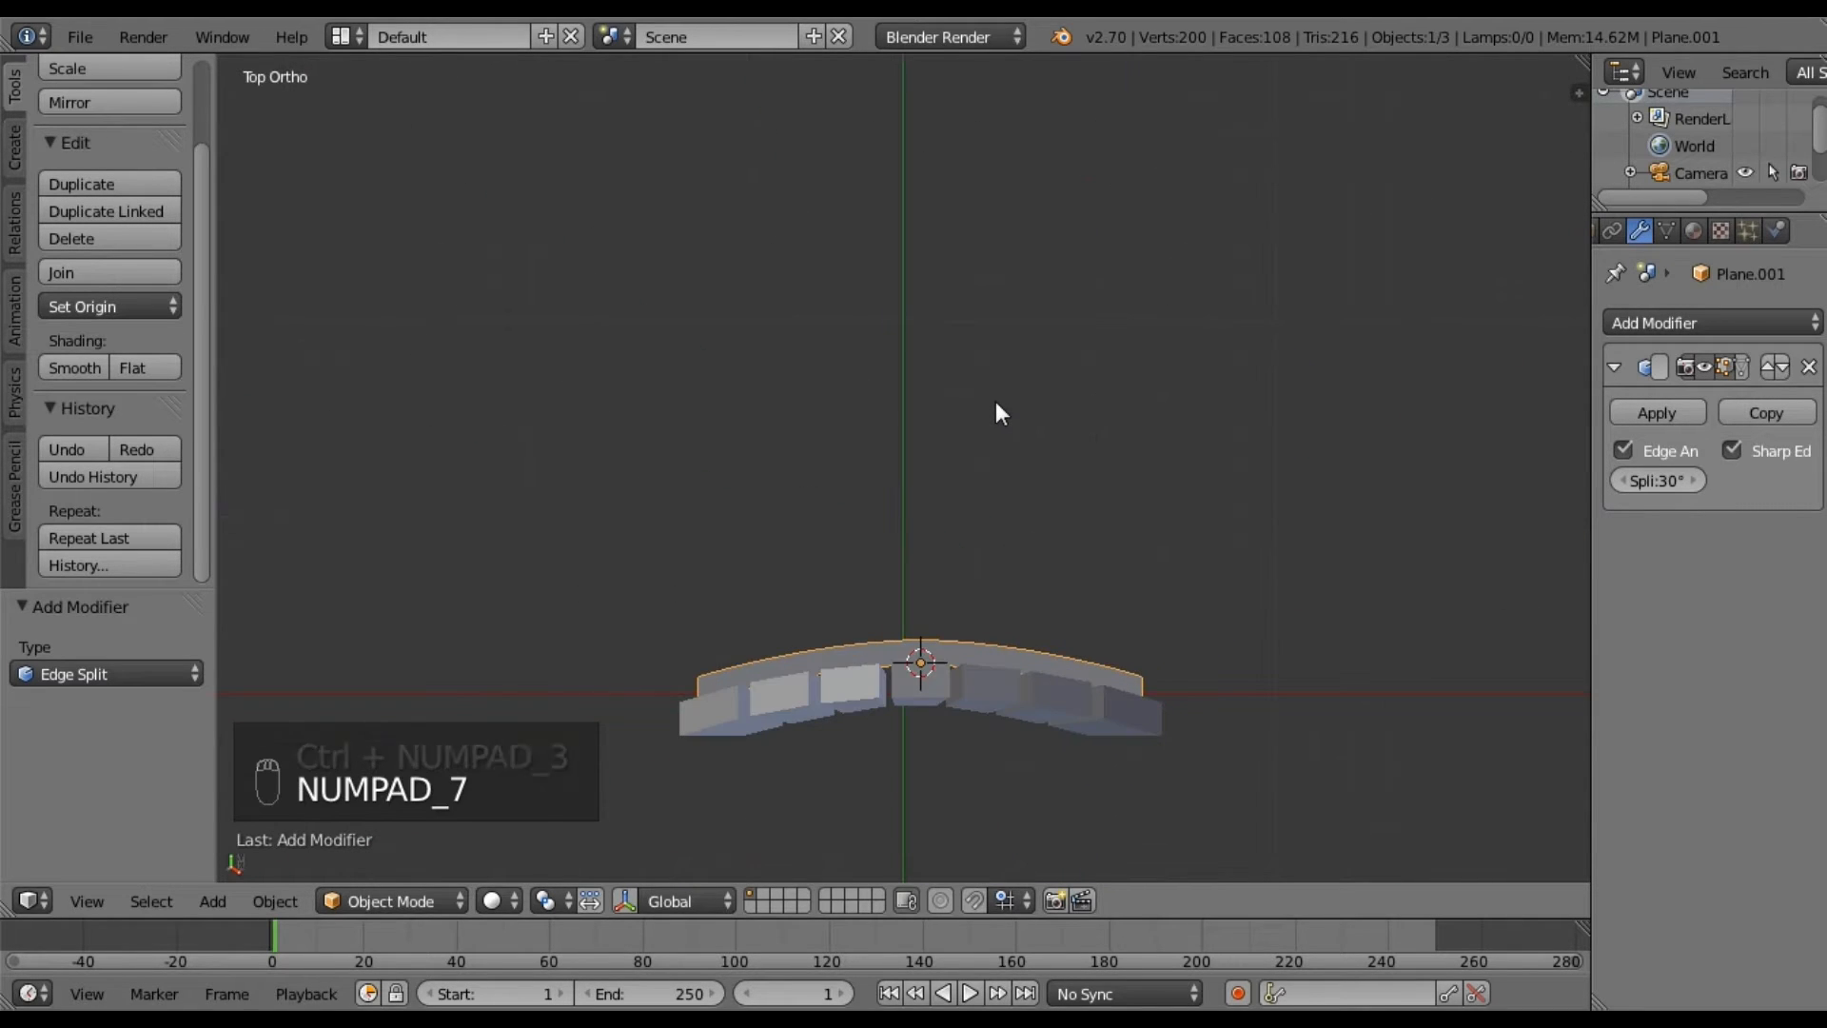
{"action": "key", "text": "ctrl+KP_7"}
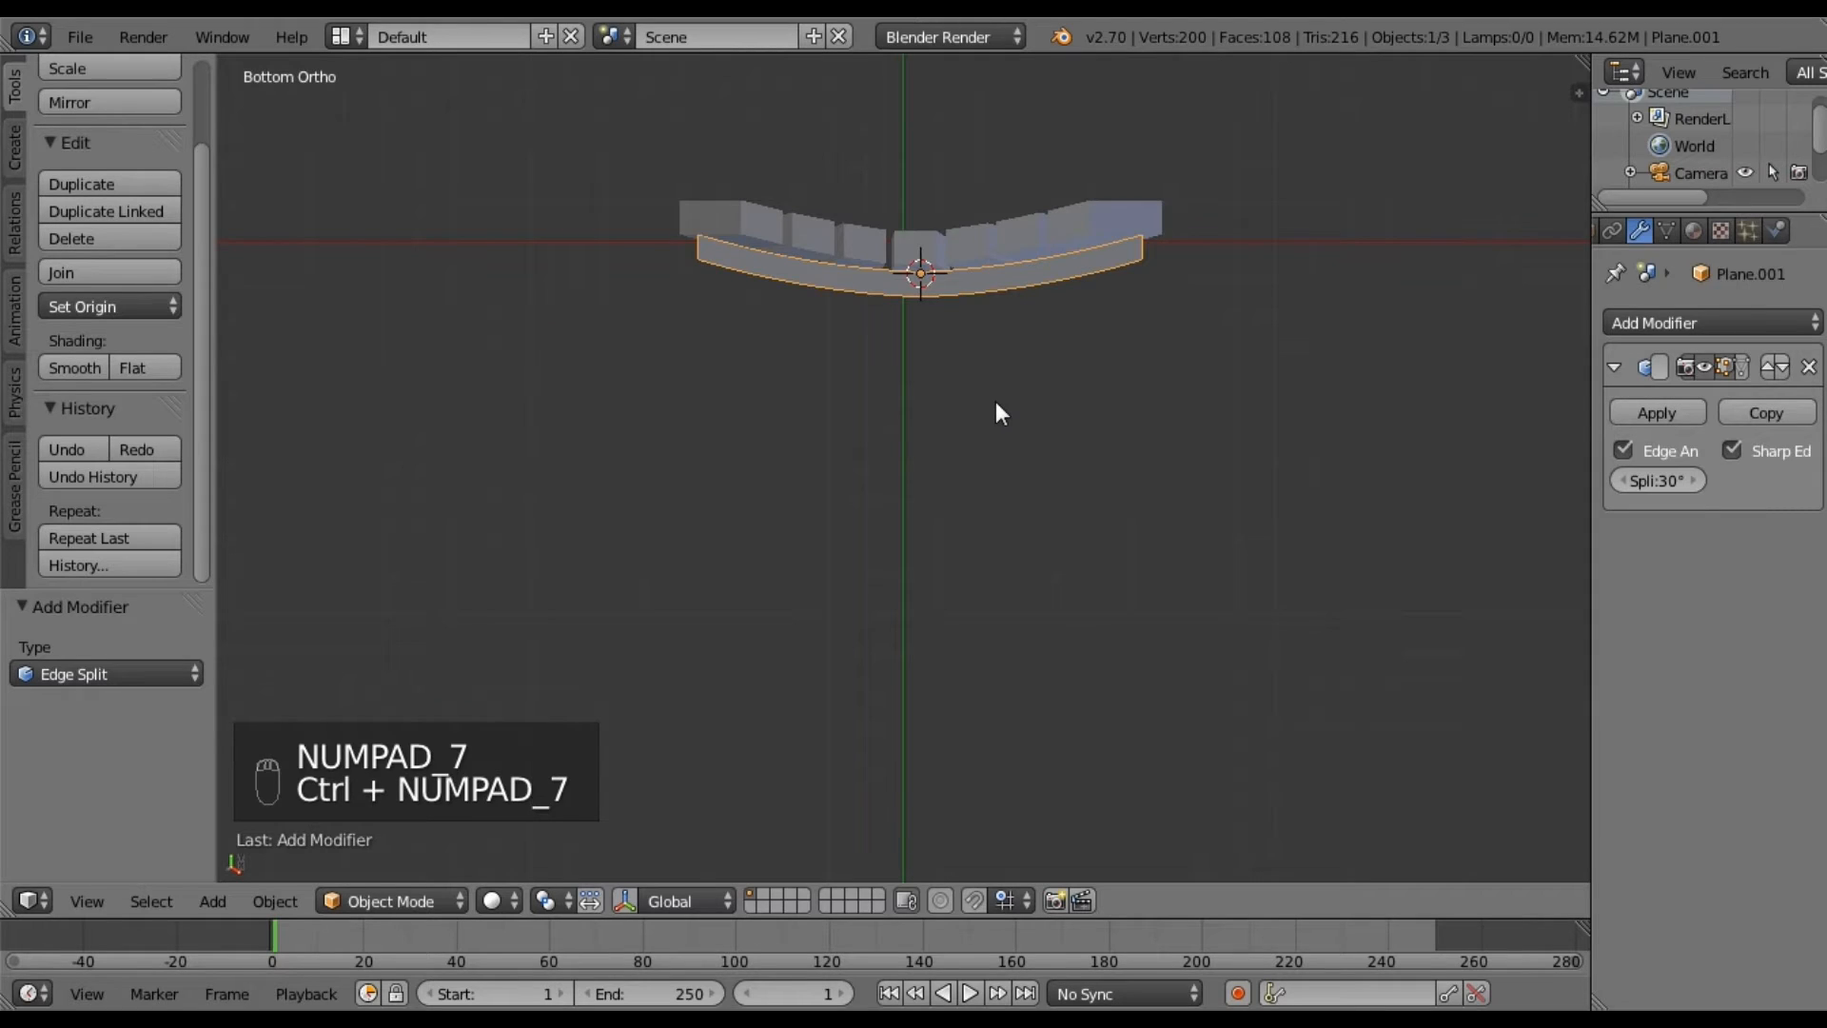
{"action": "key", "text": "KP_3"}
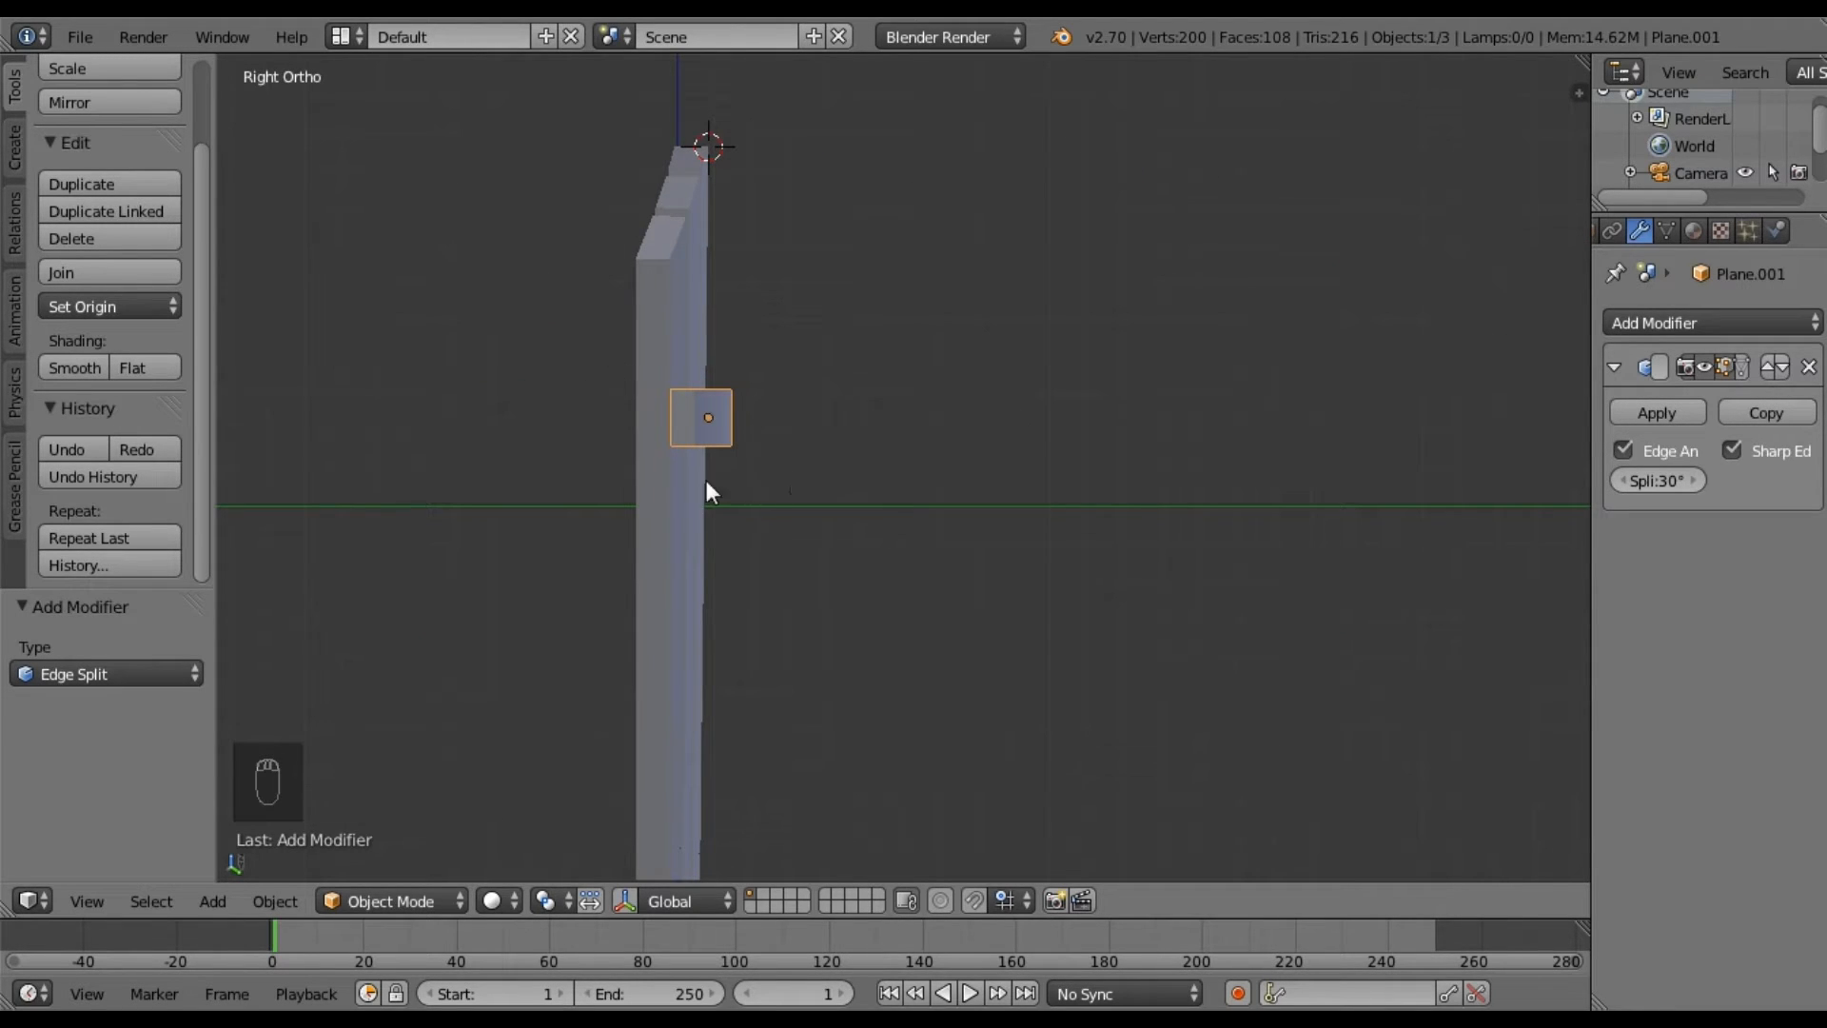
{"action": "middle_click_drag", "start_coordinate": [706, 487], "coordinate": [474, 490]}
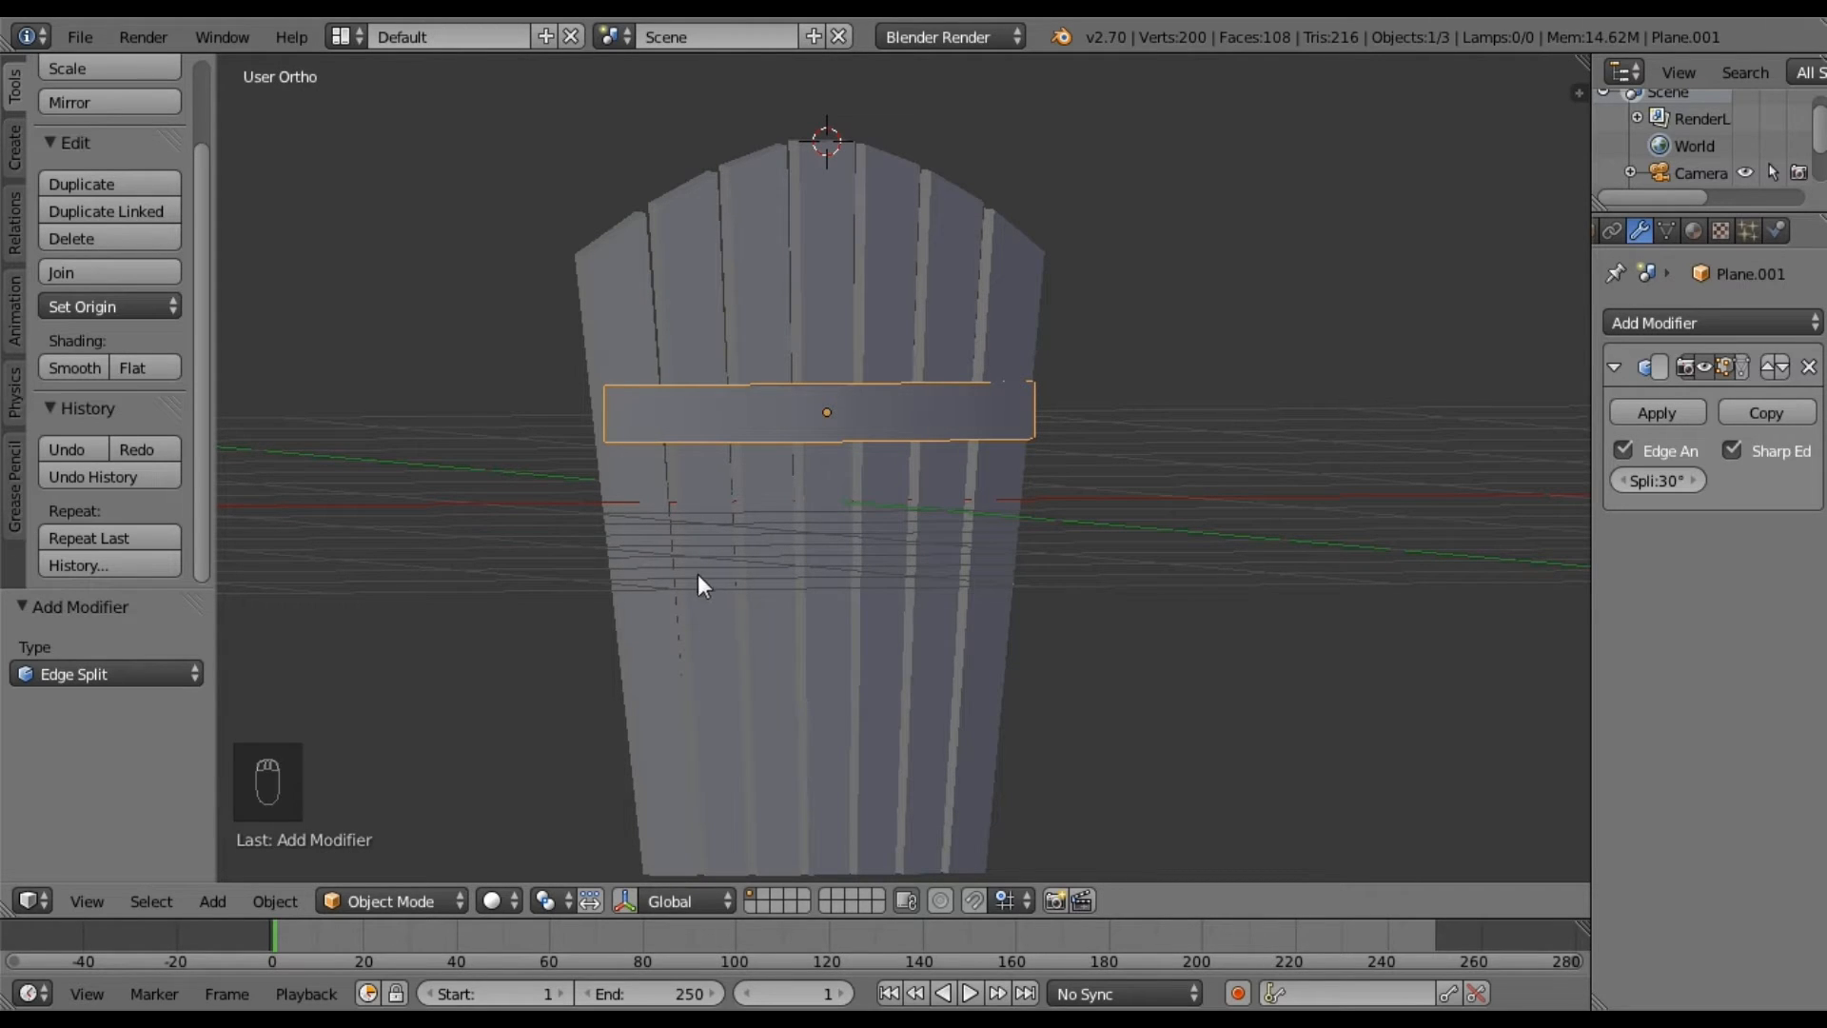
{"action": "middle_click_drag", "start_coordinate": [699, 574], "coordinate": [722, 563]}
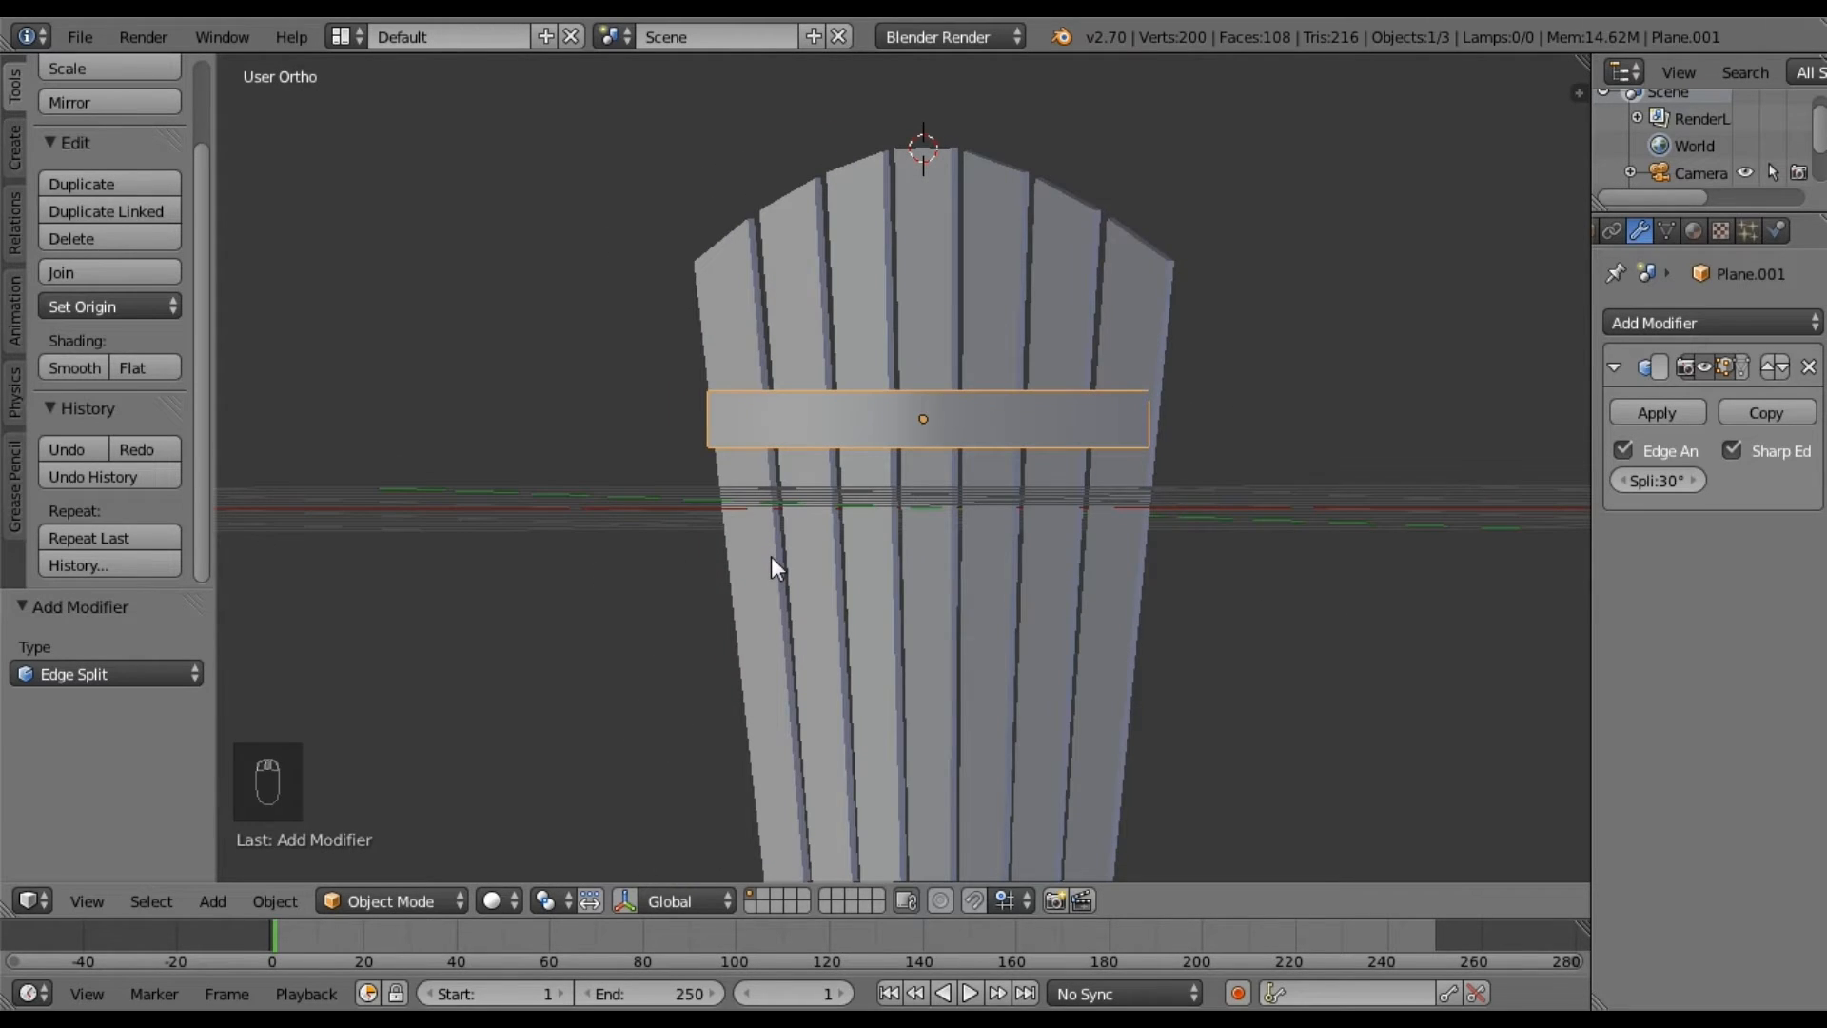
Duplicate the supporting board and place the copy about 0.66 units lower along Z on the back of the slats.
{"action": "key", "text": "ctrl+KP_1"}
{"action": "middle_click_drag", "start_coordinate": [875, 552], "coordinate": [775, 438], "text": "shift"}
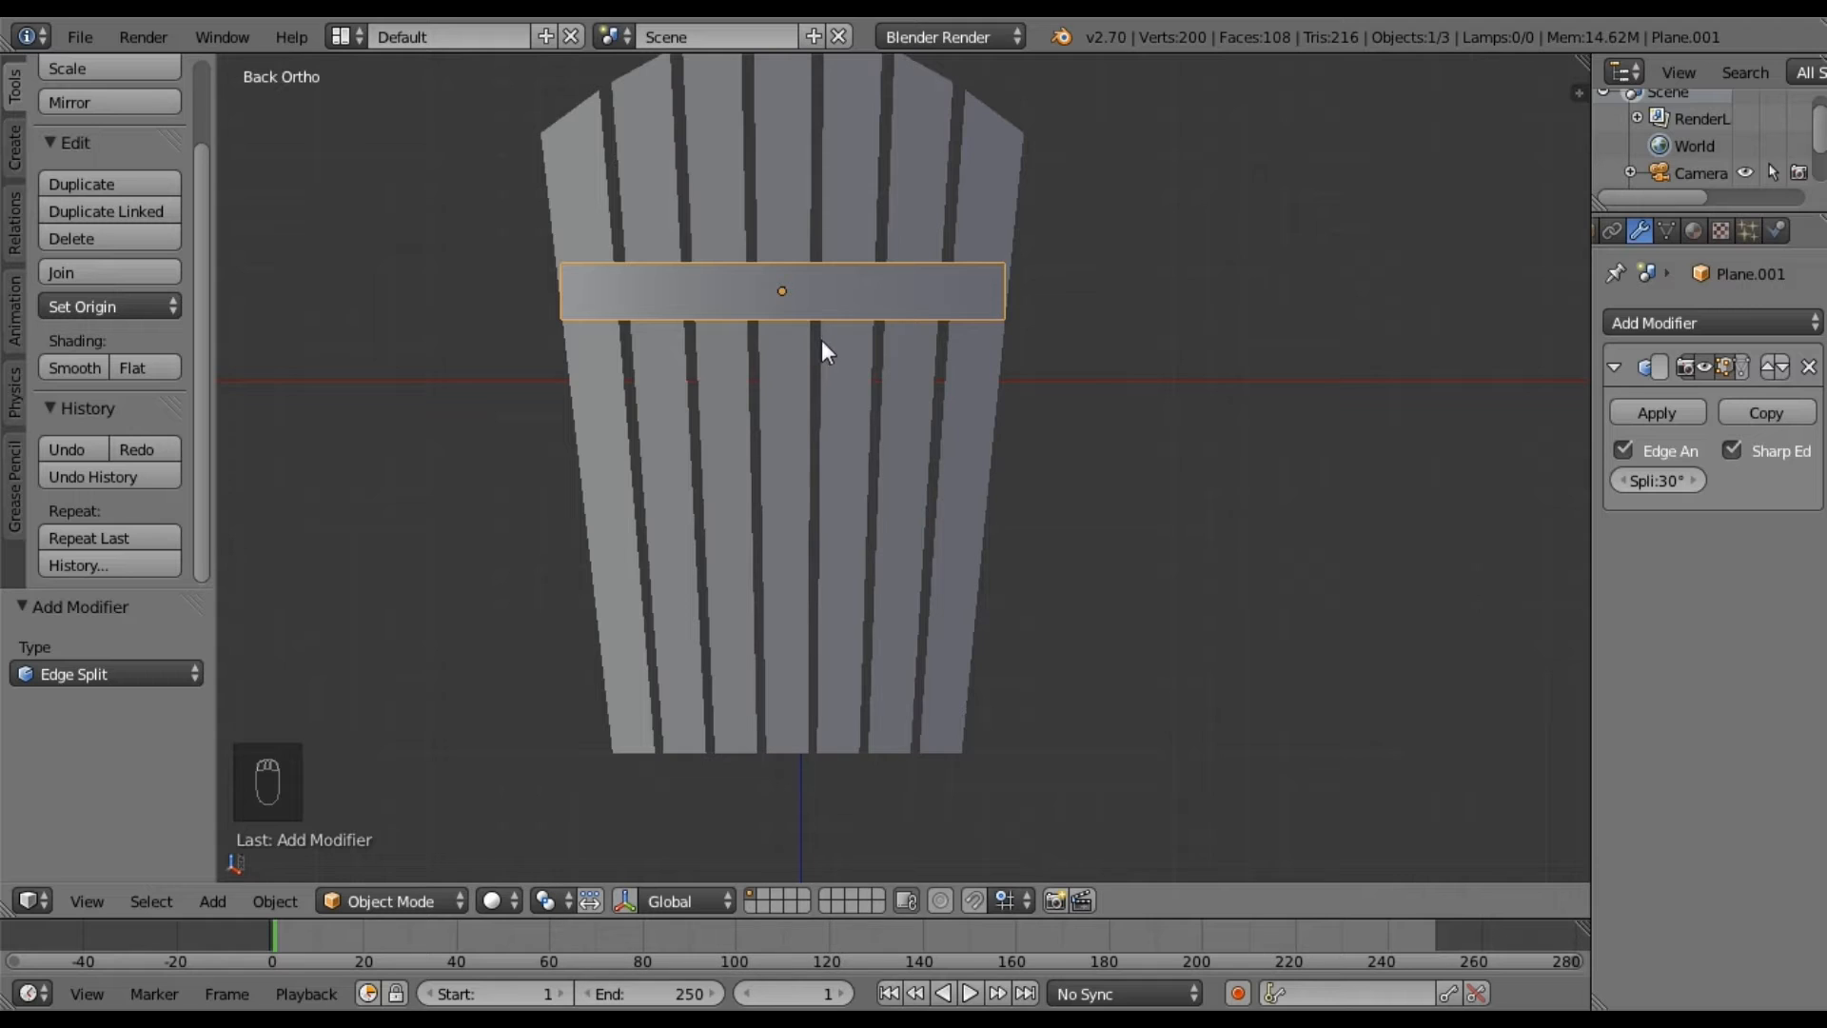
{"action": "key", "text": "shift+d"}
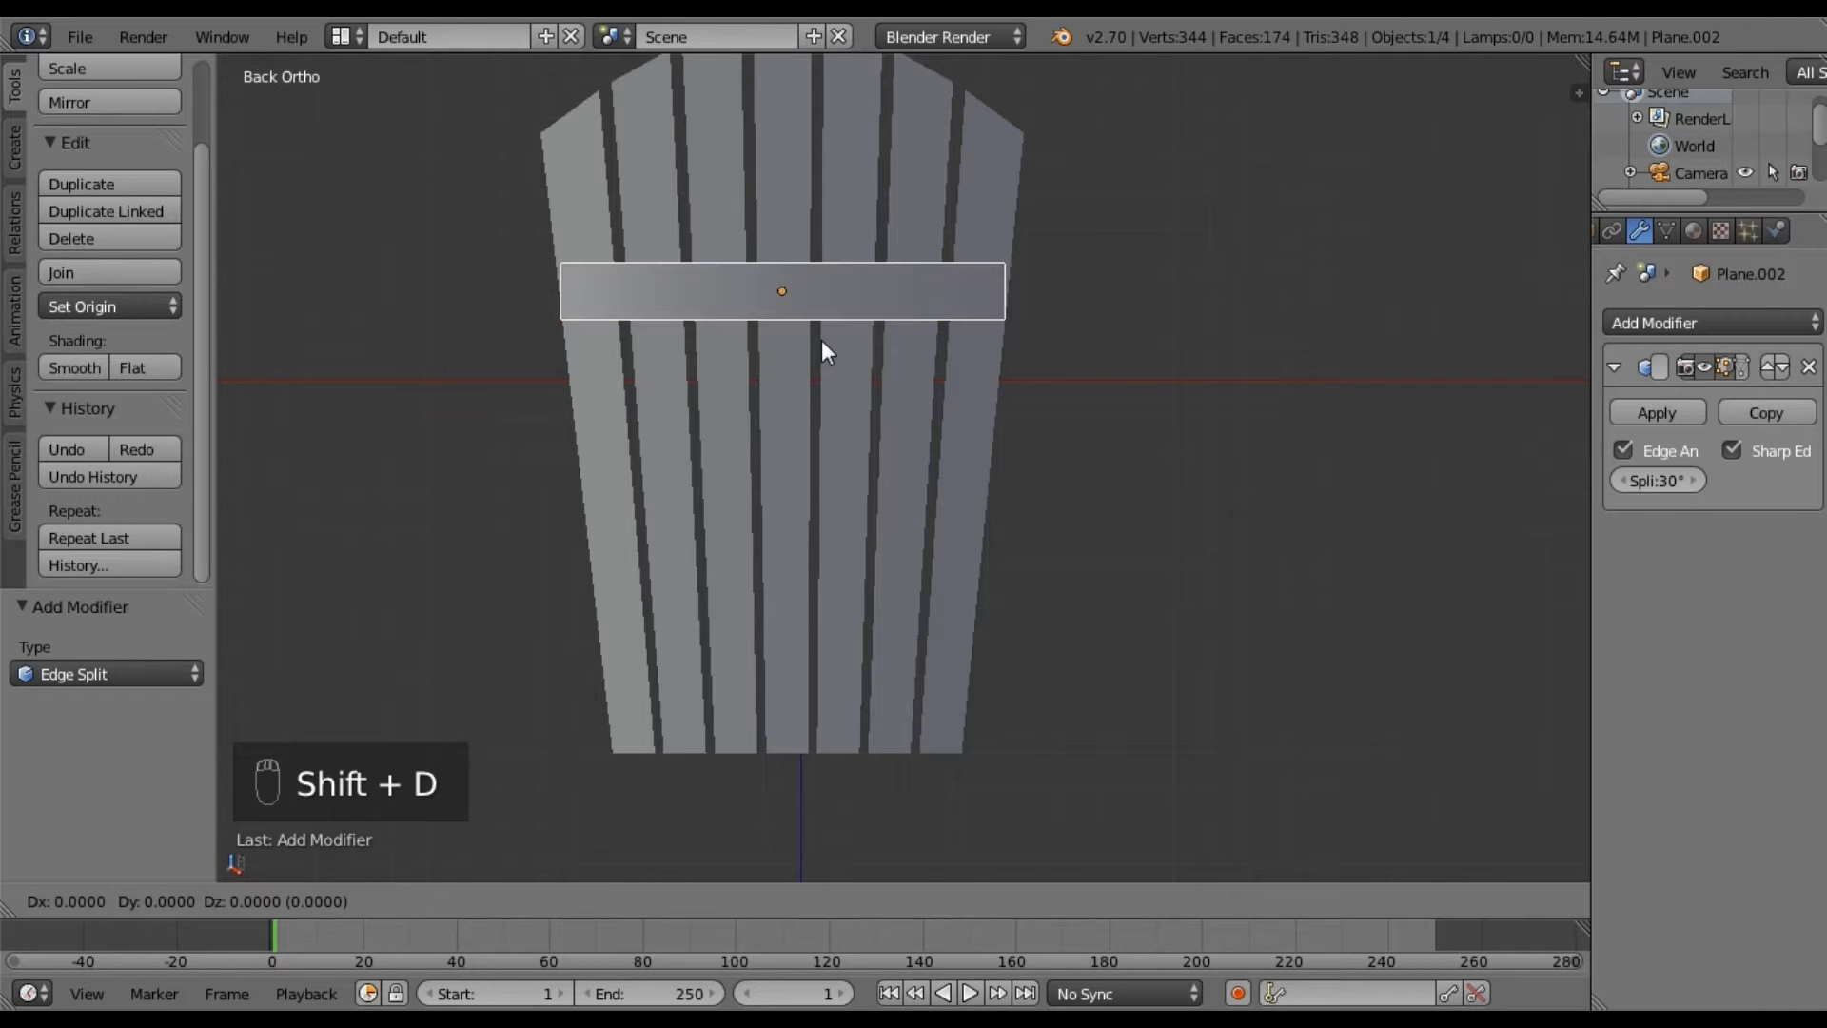
{"action": "key", "text": "z"}
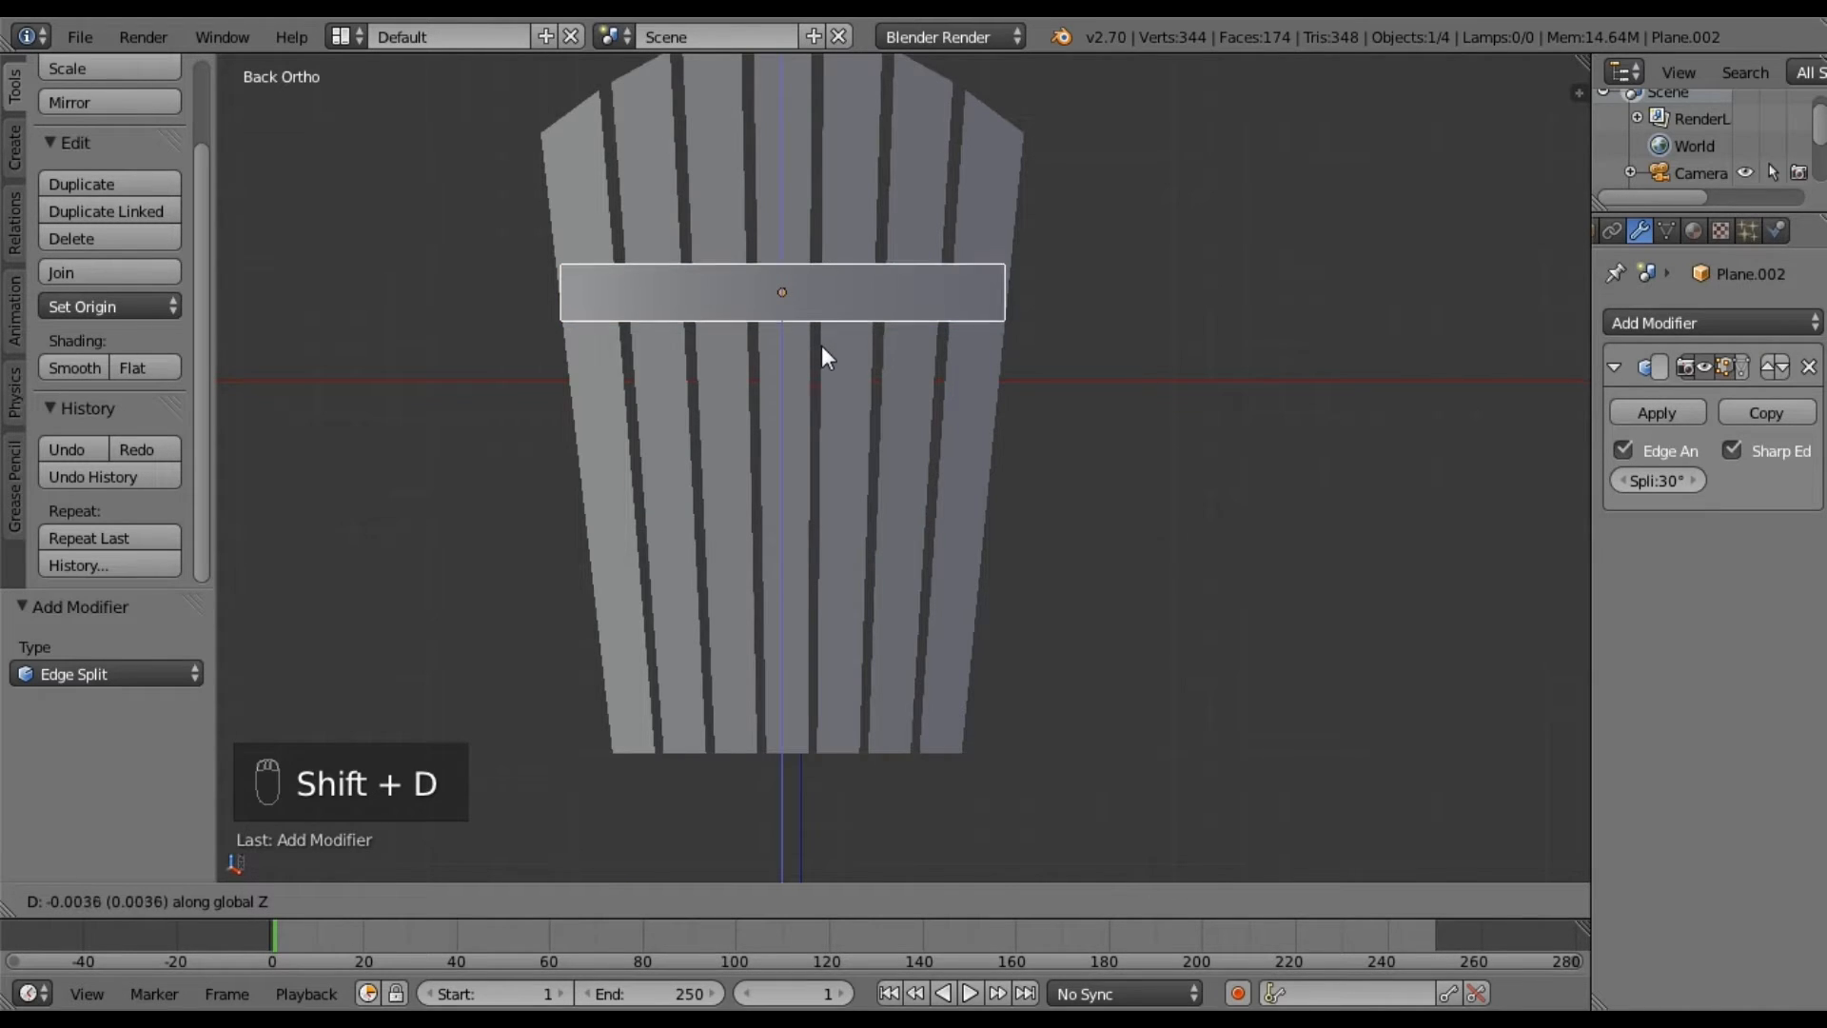
{"action": "left_click", "coordinate": [827, 587]}
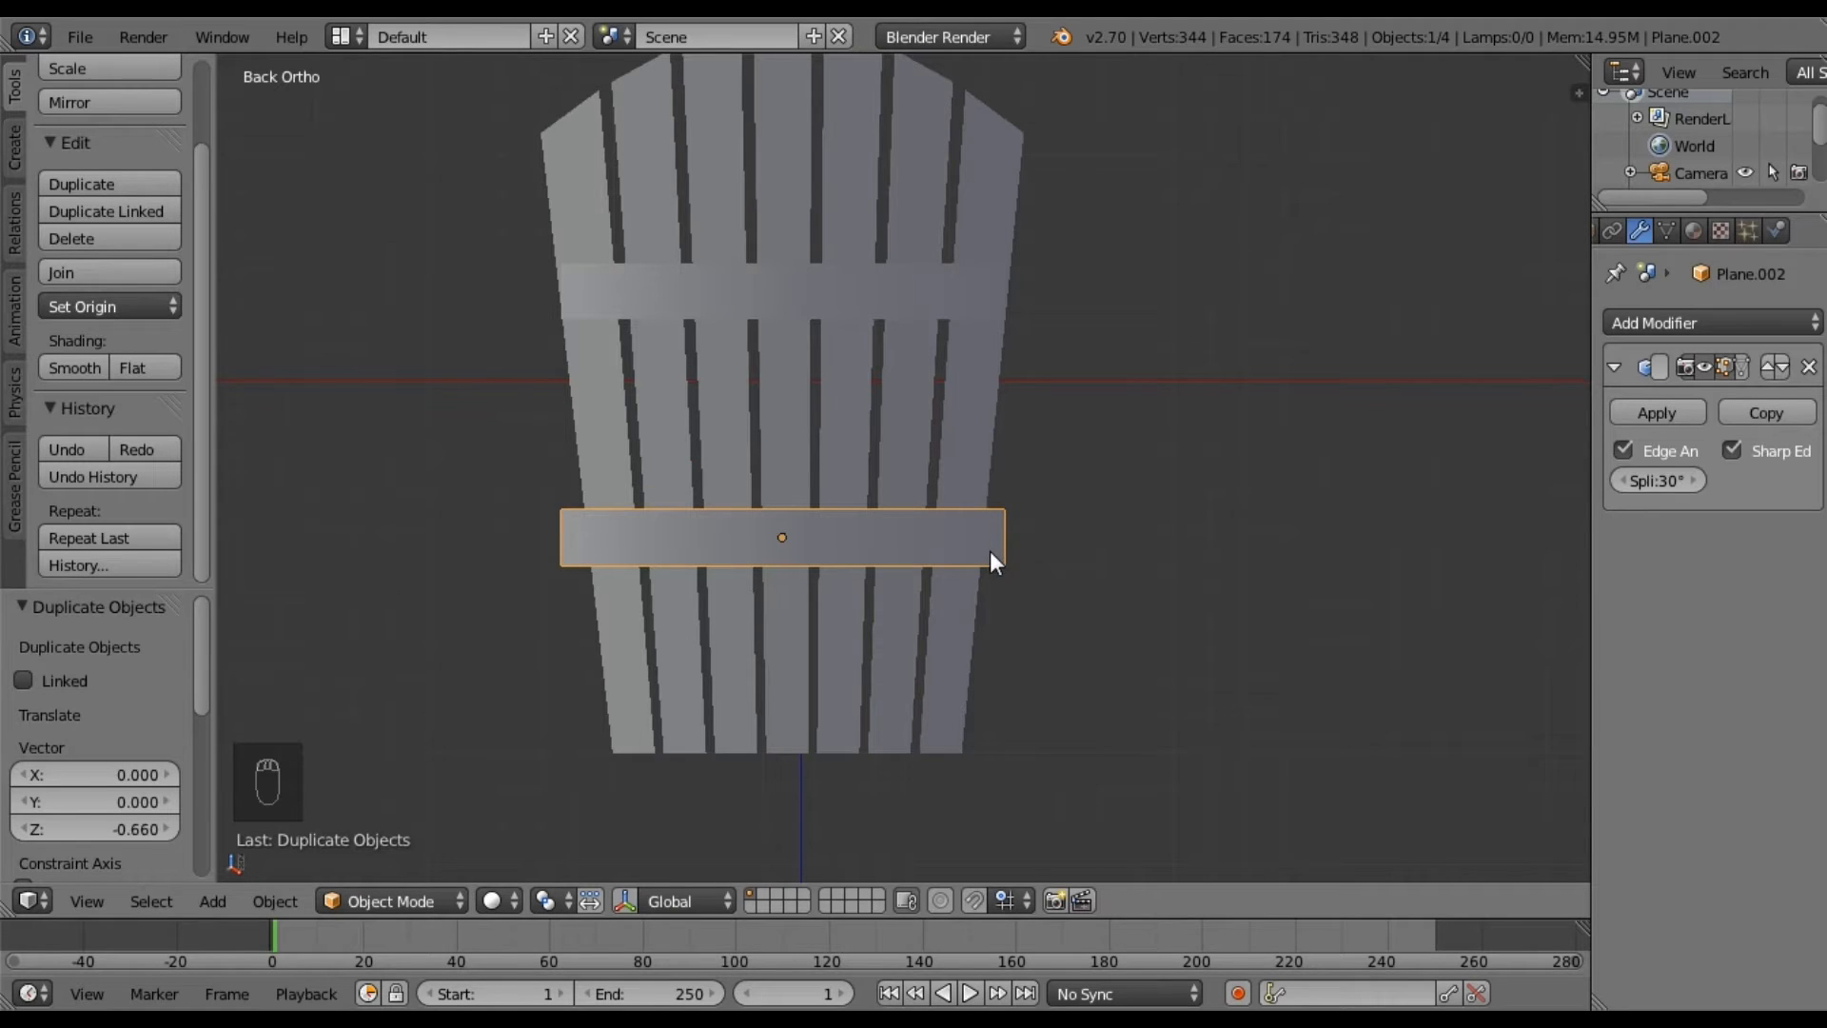
Widen the lower supporting board along X by a factor of about 1.189 so it overhangs the slats.
{"action": "mouse_move", "coordinate": [990, 552]}
{"action": "middle_mouse_down"}
{"action": "mouse_move", "coordinate": [990, 620]}
{"action": "mouse_move", "coordinate": [991, 522]}
{"action": "middle_mouse_up"}
{"action": "key", "text": "s"}
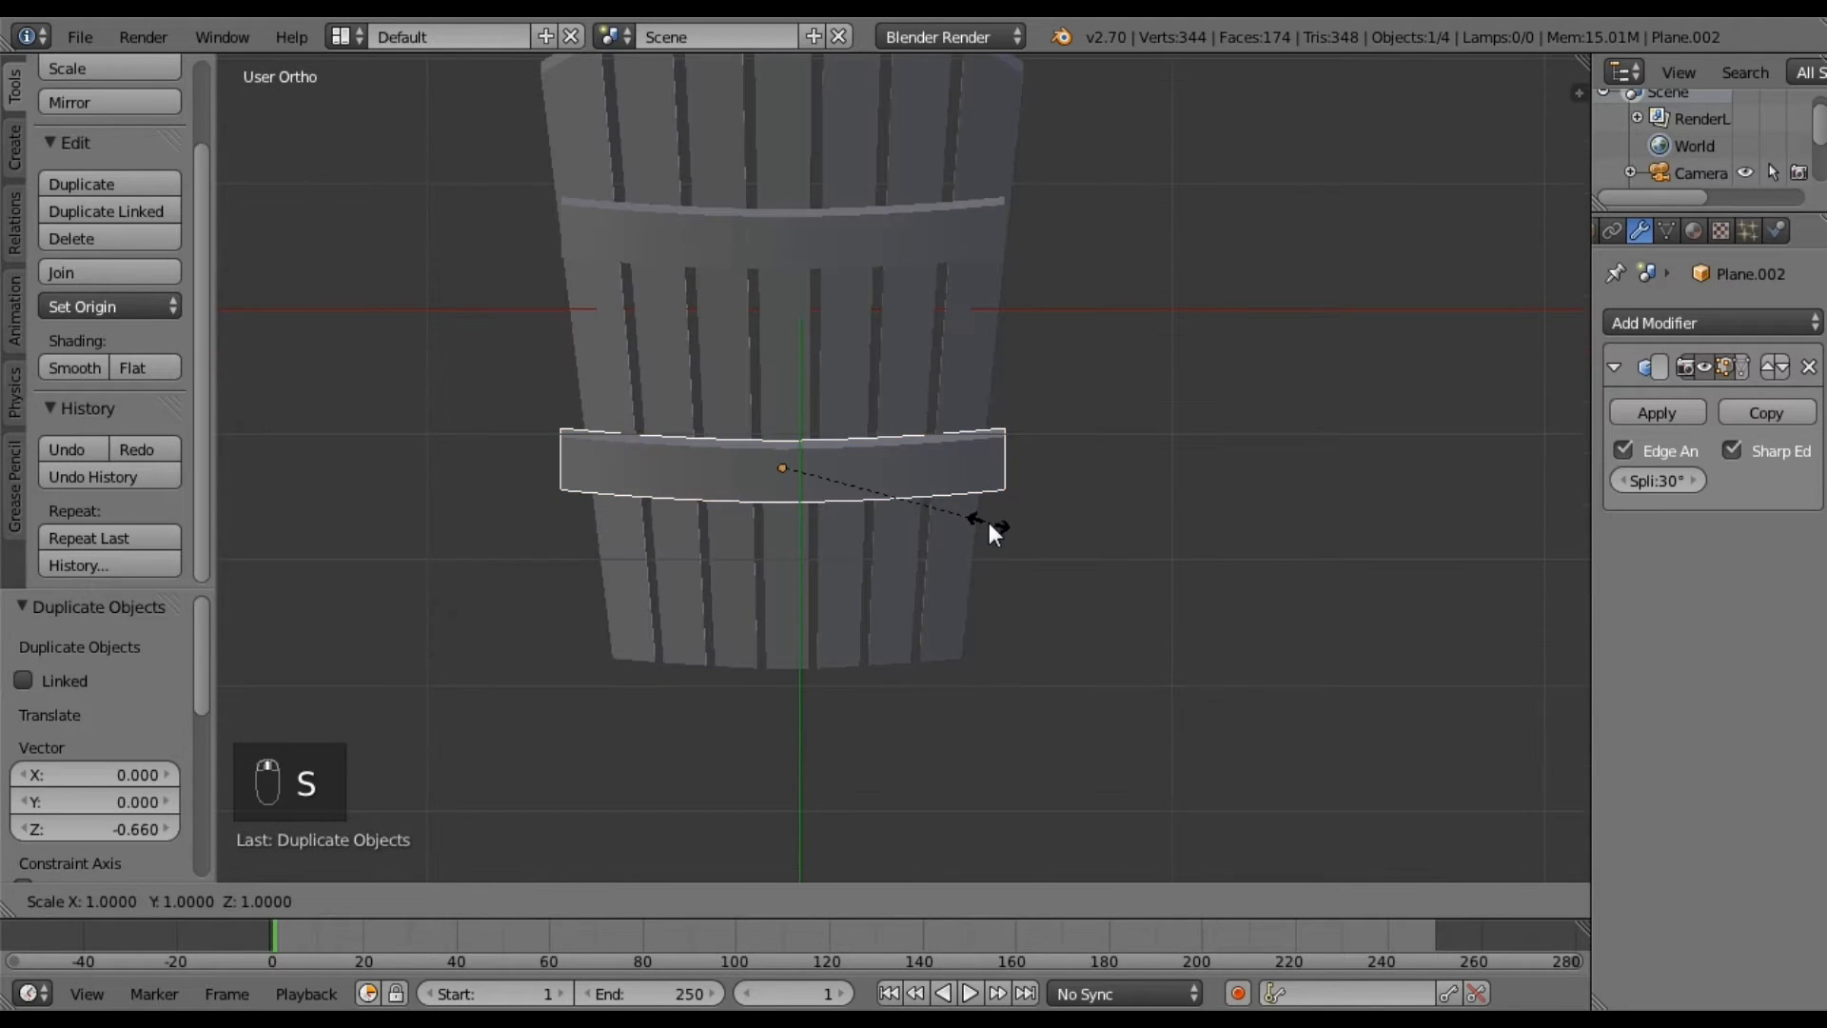
{"action": "key", "text": "x"}
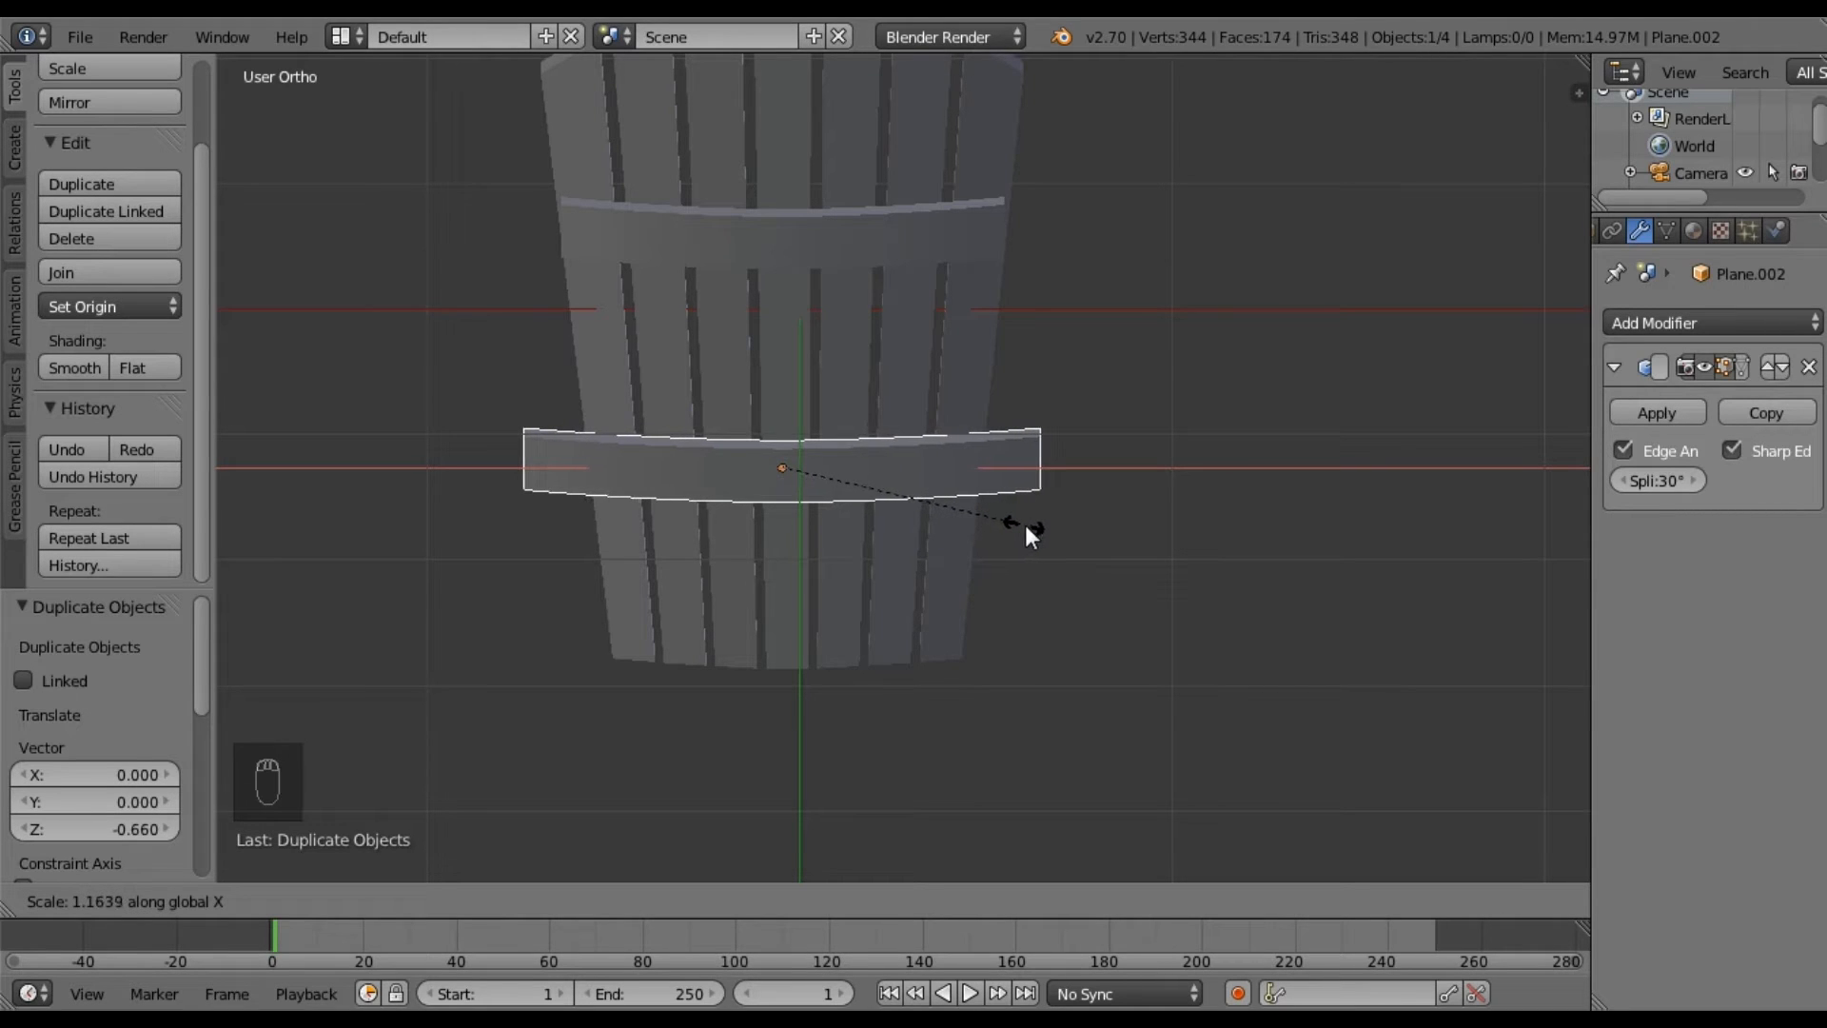
{"action": "left_click", "coordinate": [1030, 525]}
Move the lower supporting board about -0.015 along Y, towards the slats.
{"action": "middle_click_drag", "start_coordinate": [695, 448], "coordinate": [966, 469]}
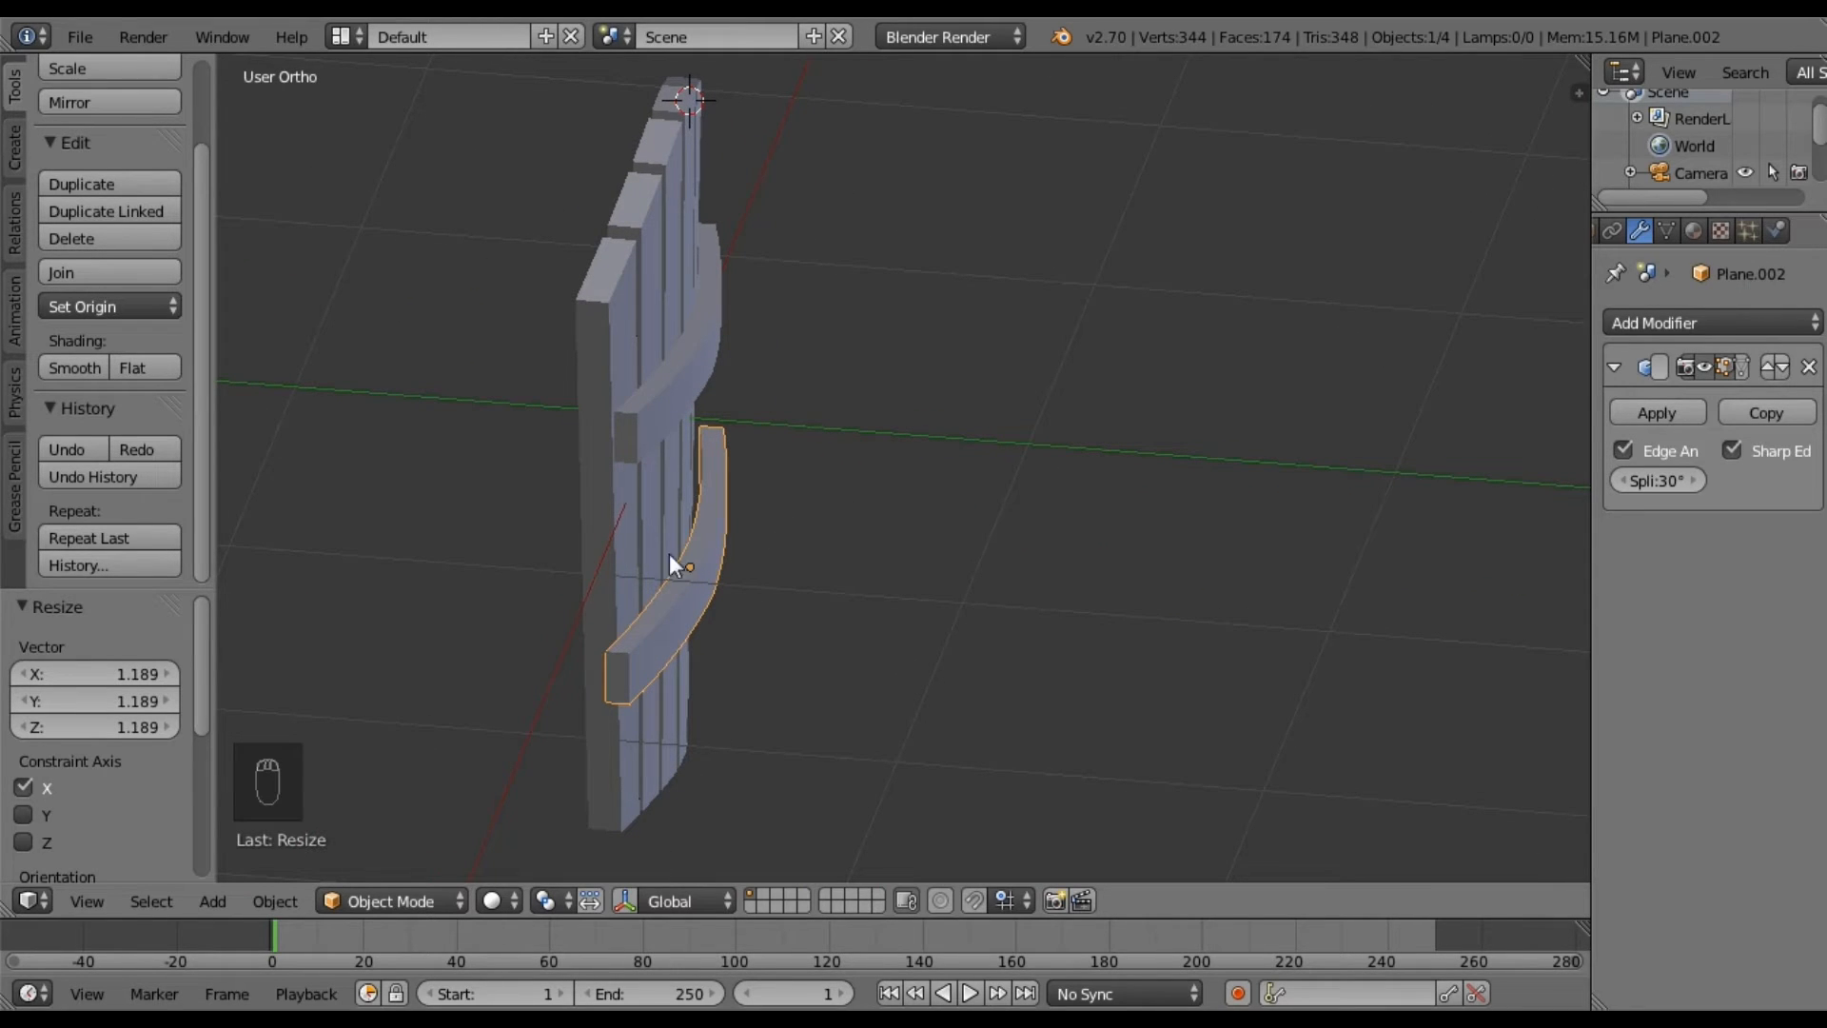
{"action": "middle_click_drag", "start_coordinate": [638, 630], "coordinate": [705, 624]}
{"action": "key", "text": "g"}
{"action": "key", "text": "y"}
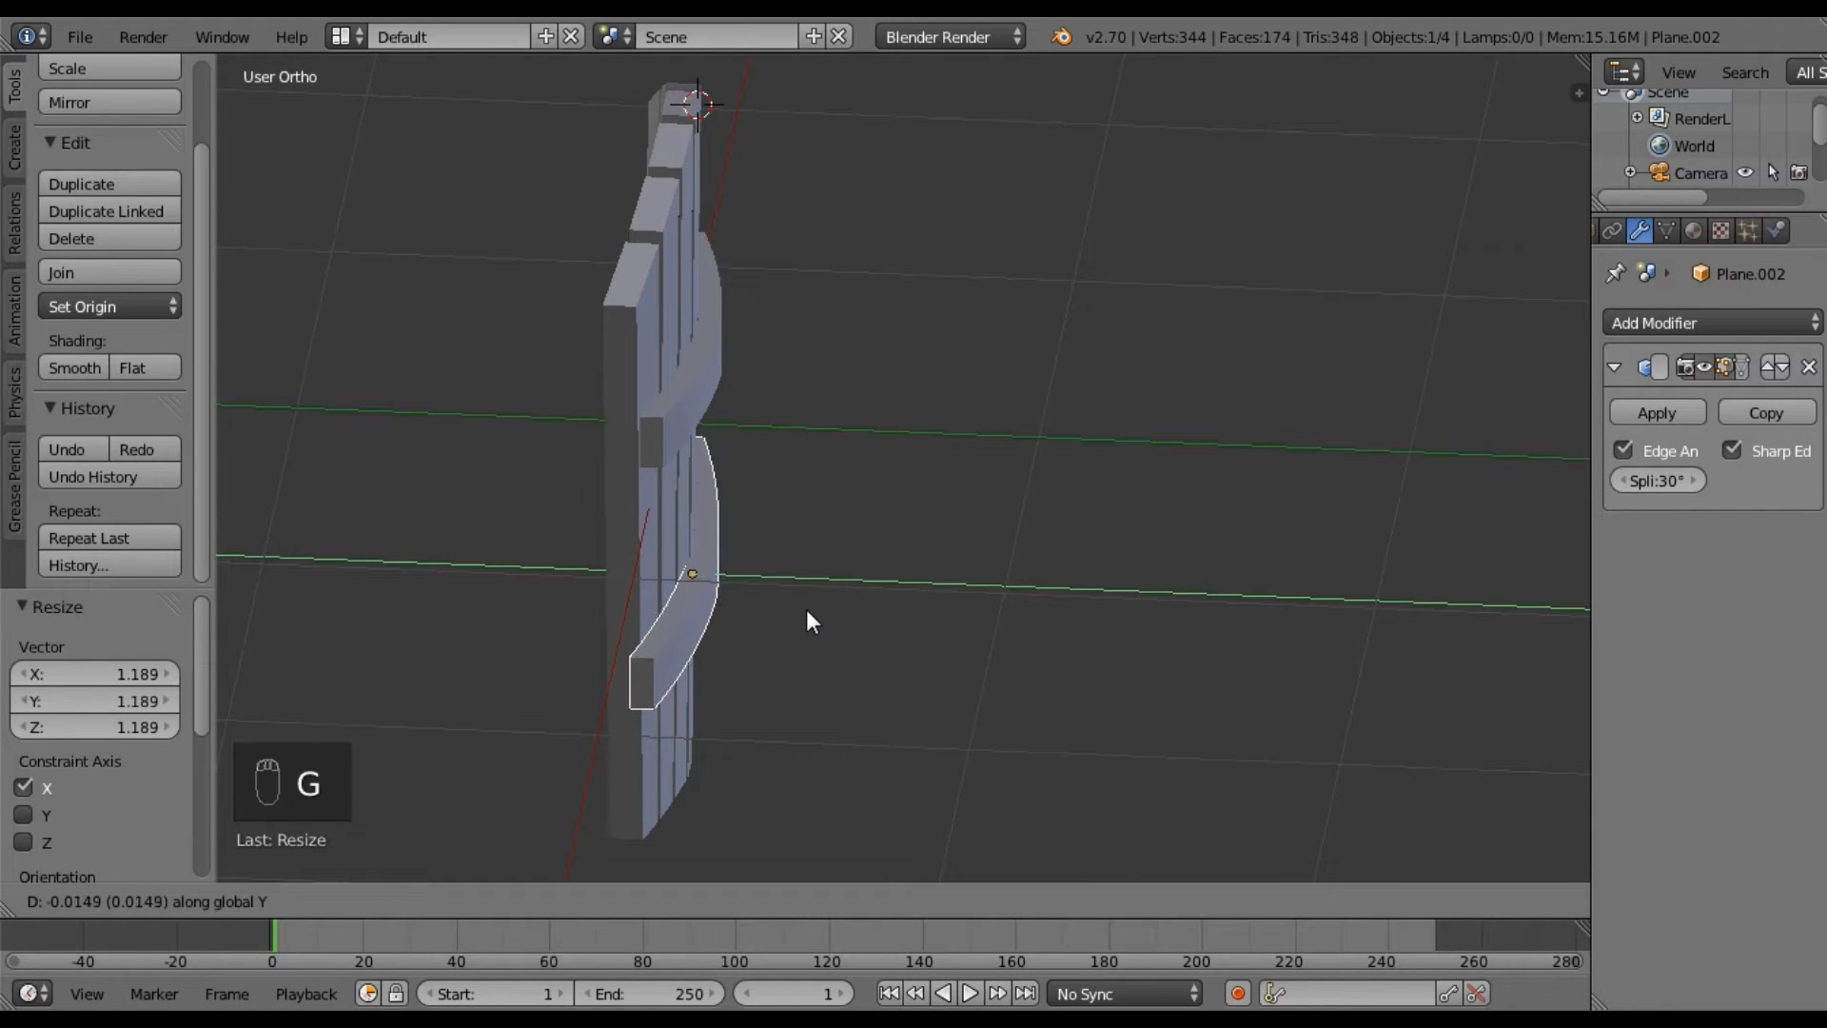
{"action": "left_click", "coordinate": [808, 611]}
In Edit Mode, select all corner vertices of both end faces of the lower supporting board.
{"action": "middle_click_drag", "start_coordinate": [809, 628], "coordinate": [718, 643]}
{"action": "key", "text": "Tab"}
{"action": "right_click", "coordinate": [523, 621]}
{"action": "right_click", "coordinate": [541, 626], "text": "shift"}
{"action": "right_click", "coordinate": [522, 674], "text": "shift"}
{"action": "right_click", "coordinate": [523, 673], "text": "shift"}
{"action": "right_click", "coordinate": [524, 669], "text": "shift"}
{"action": "right_click", "coordinate": [546, 673], "text": "shift"}
{"action": "middle_click_drag", "start_coordinate": [748, 567], "coordinate": [505, 501]}
{"action": "right_click", "coordinate": [1161, 533], "text": "shift"}
{"action": "right_click", "coordinate": [1160, 583], "text": "shift"}
{"action": "right_click", "coordinate": [1138, 581], "text": "shift"}
{"action": "middle_click_drag", "start_coordinate": [967, 543], "coordinate": [755, 673]}
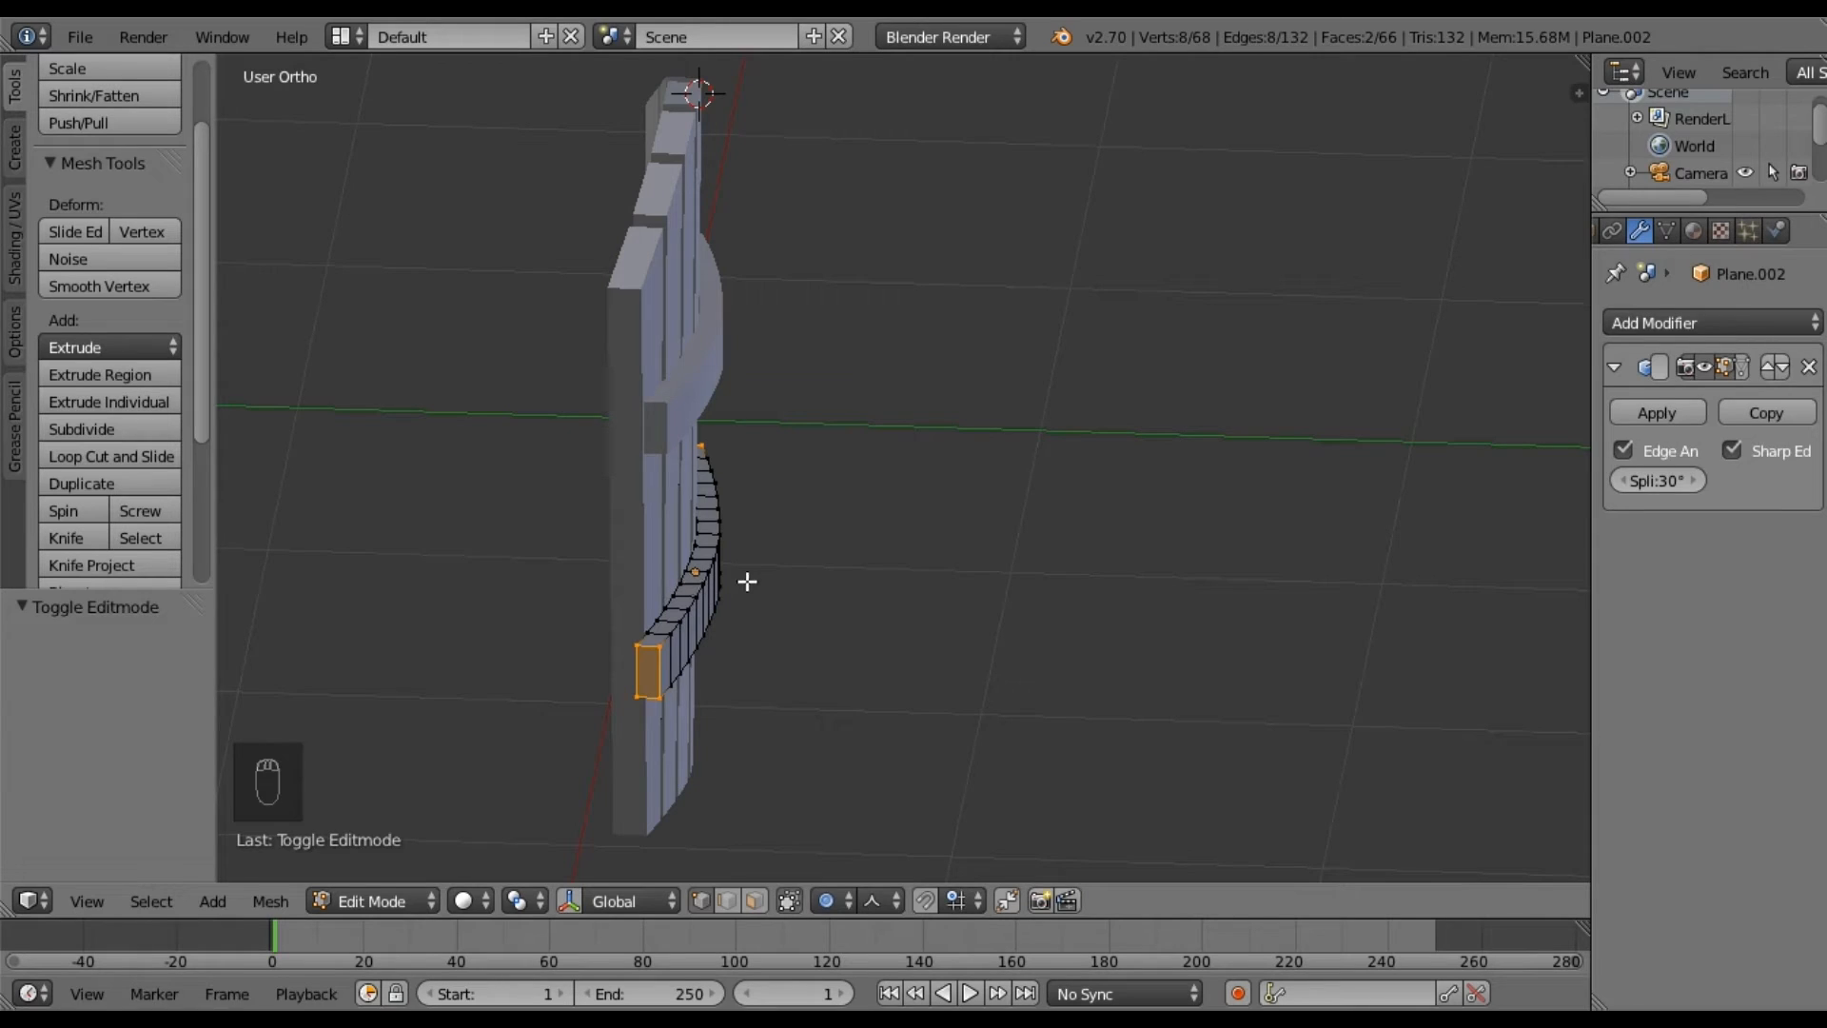
Shift the board's ends along Y towards the slats with sharp proportional editing, first about -0.022 and then slightly further, and return to Object Mode.
{"action": "key", "text": "g"}
{"action": "key", "text": "y"}
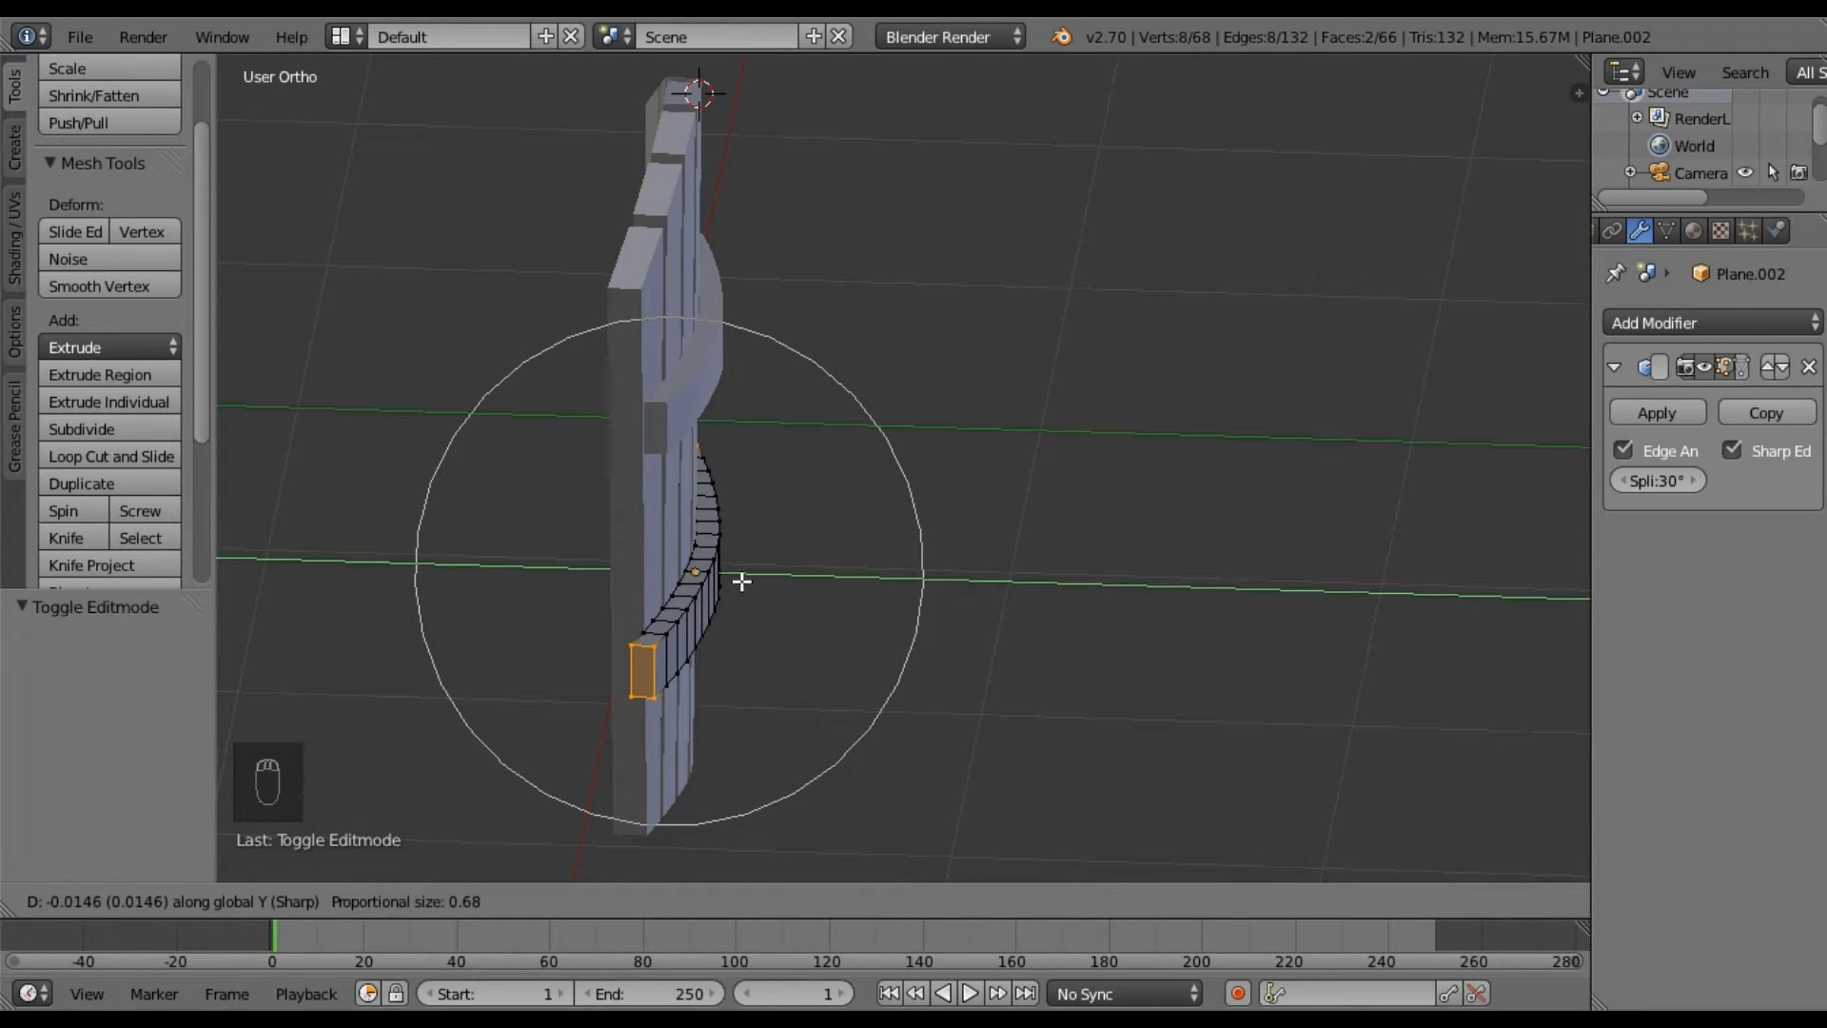
{"action": "left_click", "coordinate": [740, 580]}
{"action": "mouse_move", "coordinate": [726, 608]}
{"action": "middle_mouse_down"}
{"action": "mouse_move", "coordinate": [694, 648]}
{"action": "mouse_move", "coordinate": [750, 623]}
{"action": "middle_mouse_up"}
{"action": "key", "text": "g"}
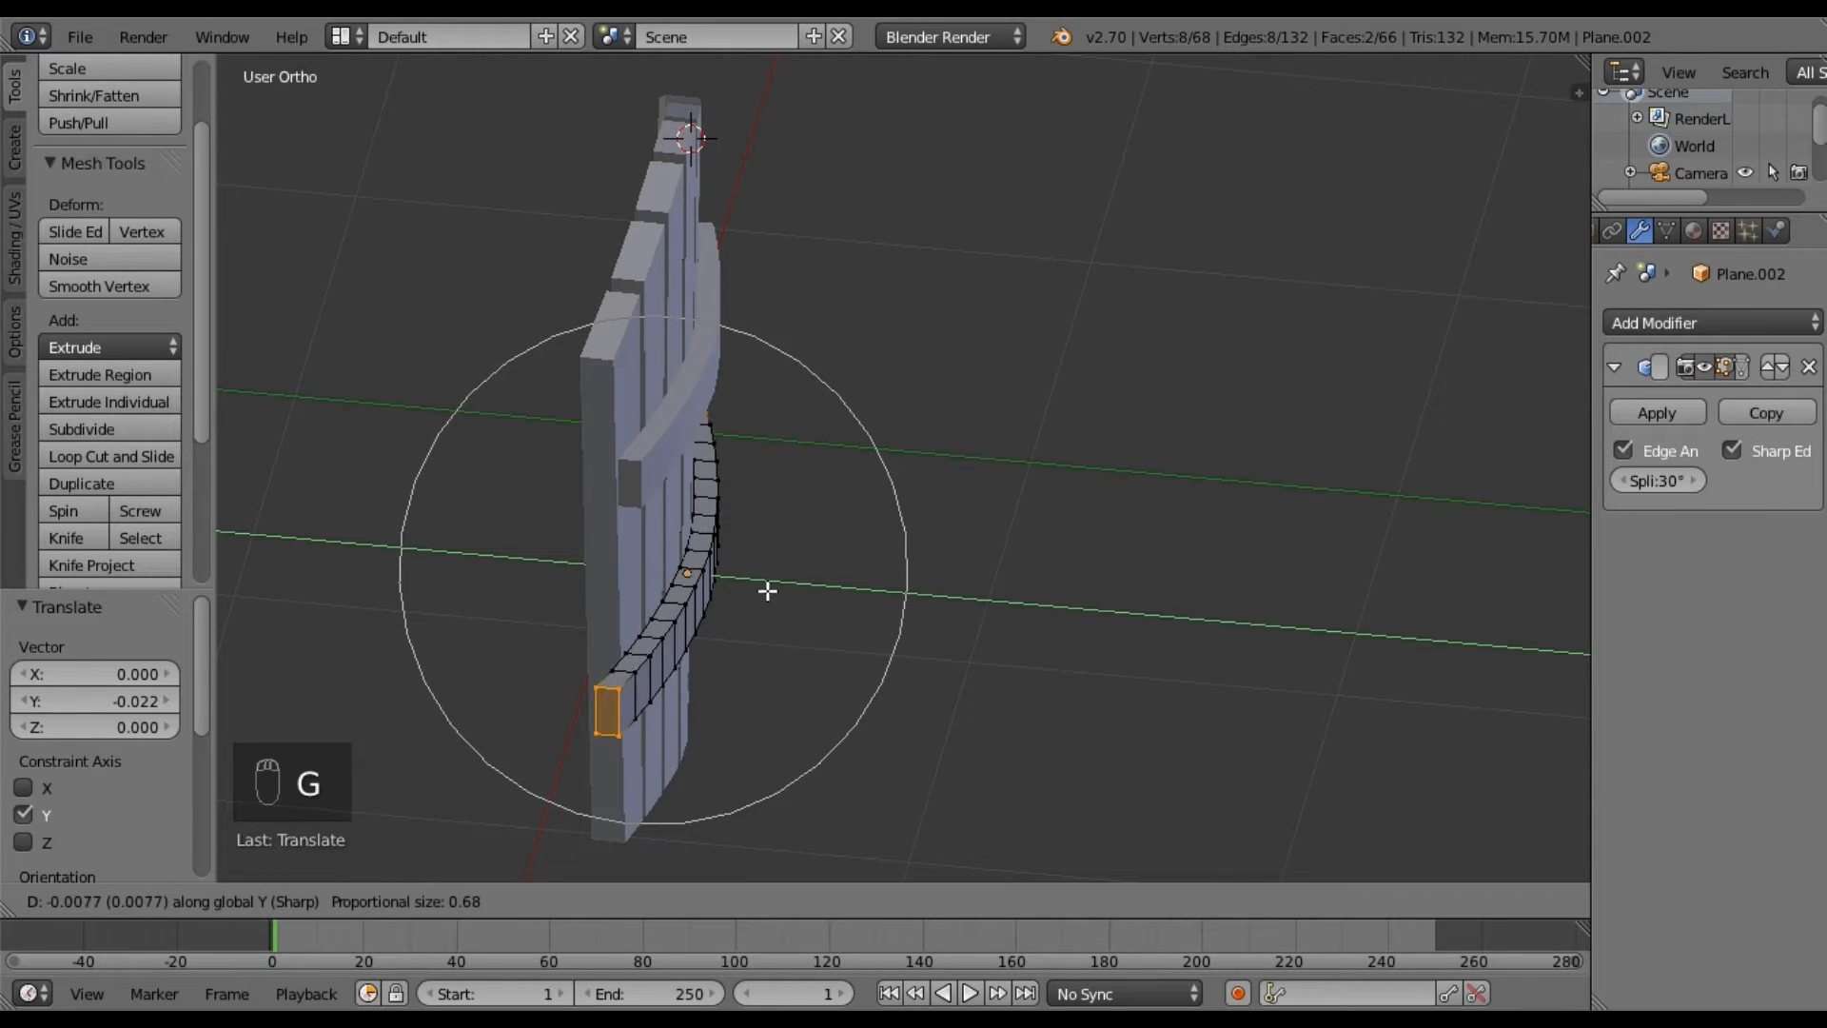
{"action": "left_click", "coordinate": [774, 602]}
{"action": "middle_click_drag", "start_coordinate": [775, 602], "coordinate": [531, 550]}
{"action": "middle_click_drag", "start_coordinate": [737, 573], "coordinate": [747, 531]}
{"action": "key", "text": "a"}
{"action": "key", "text": "Tab"}
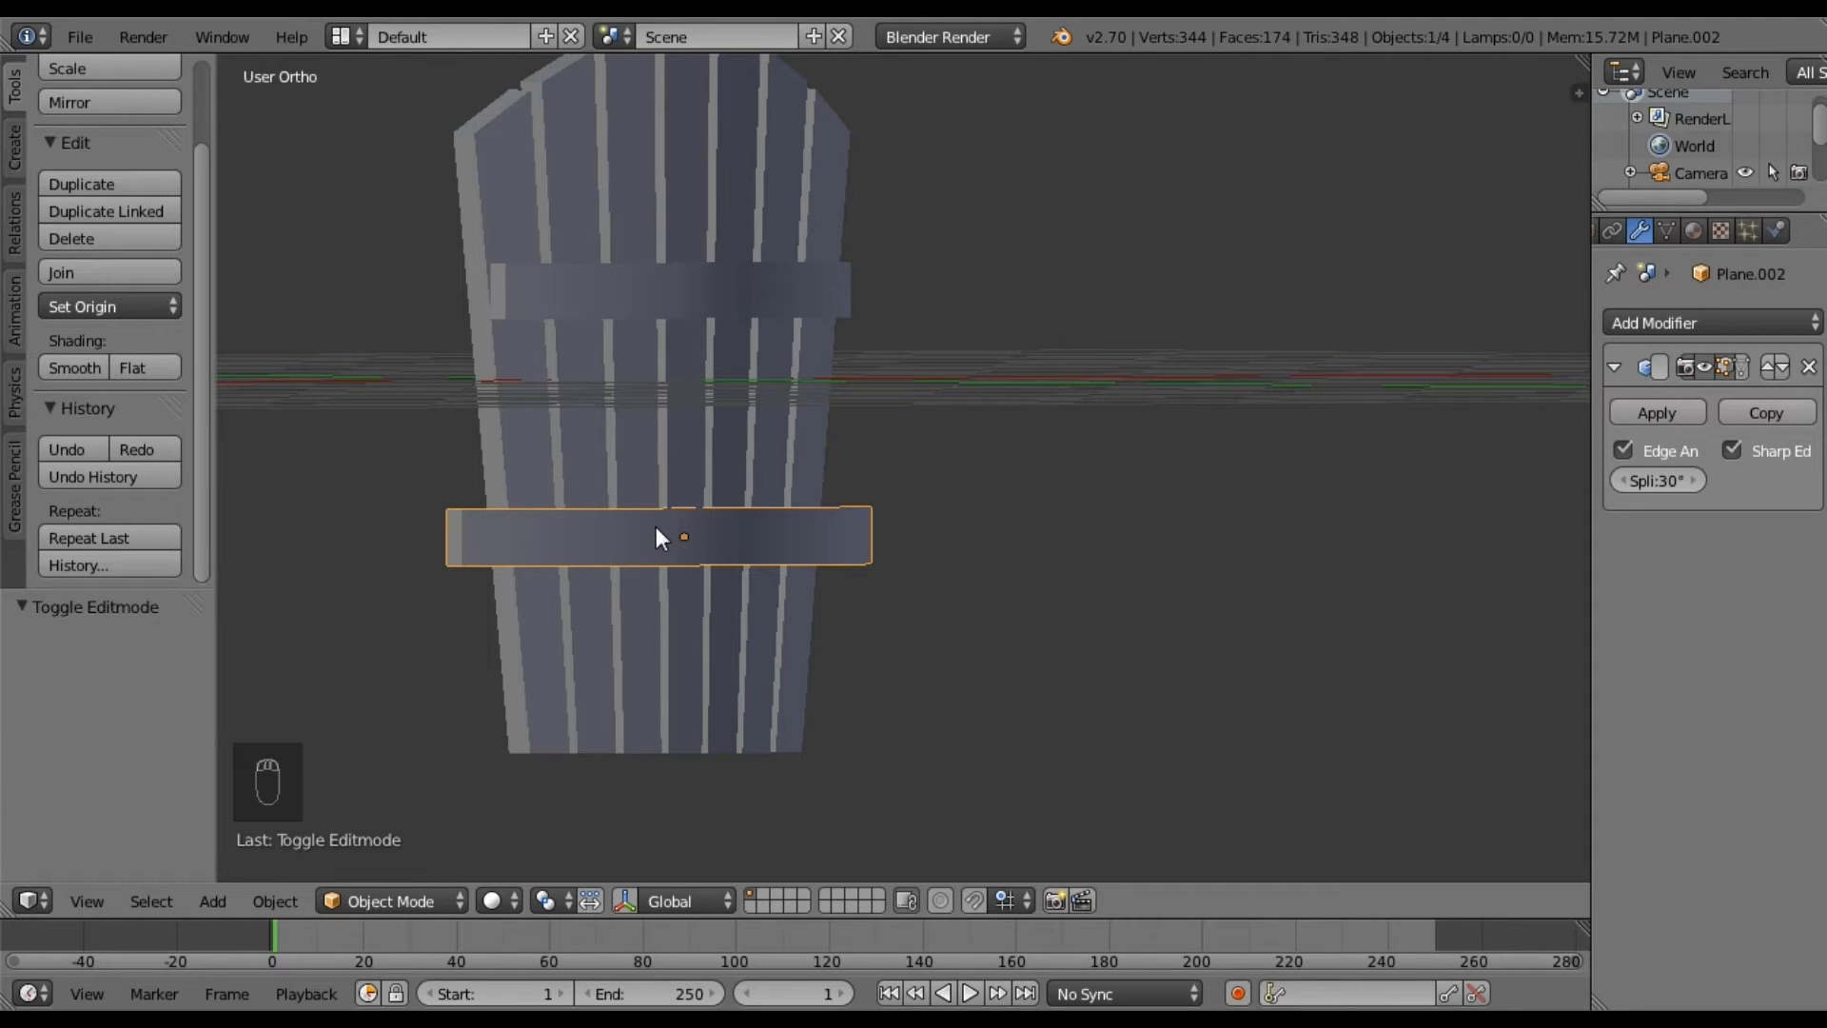
Apply the scale of the lower supporting board, the upper supporting board and the slats, one object at a time.
{"action": "key", "text": "ctrl+a"}
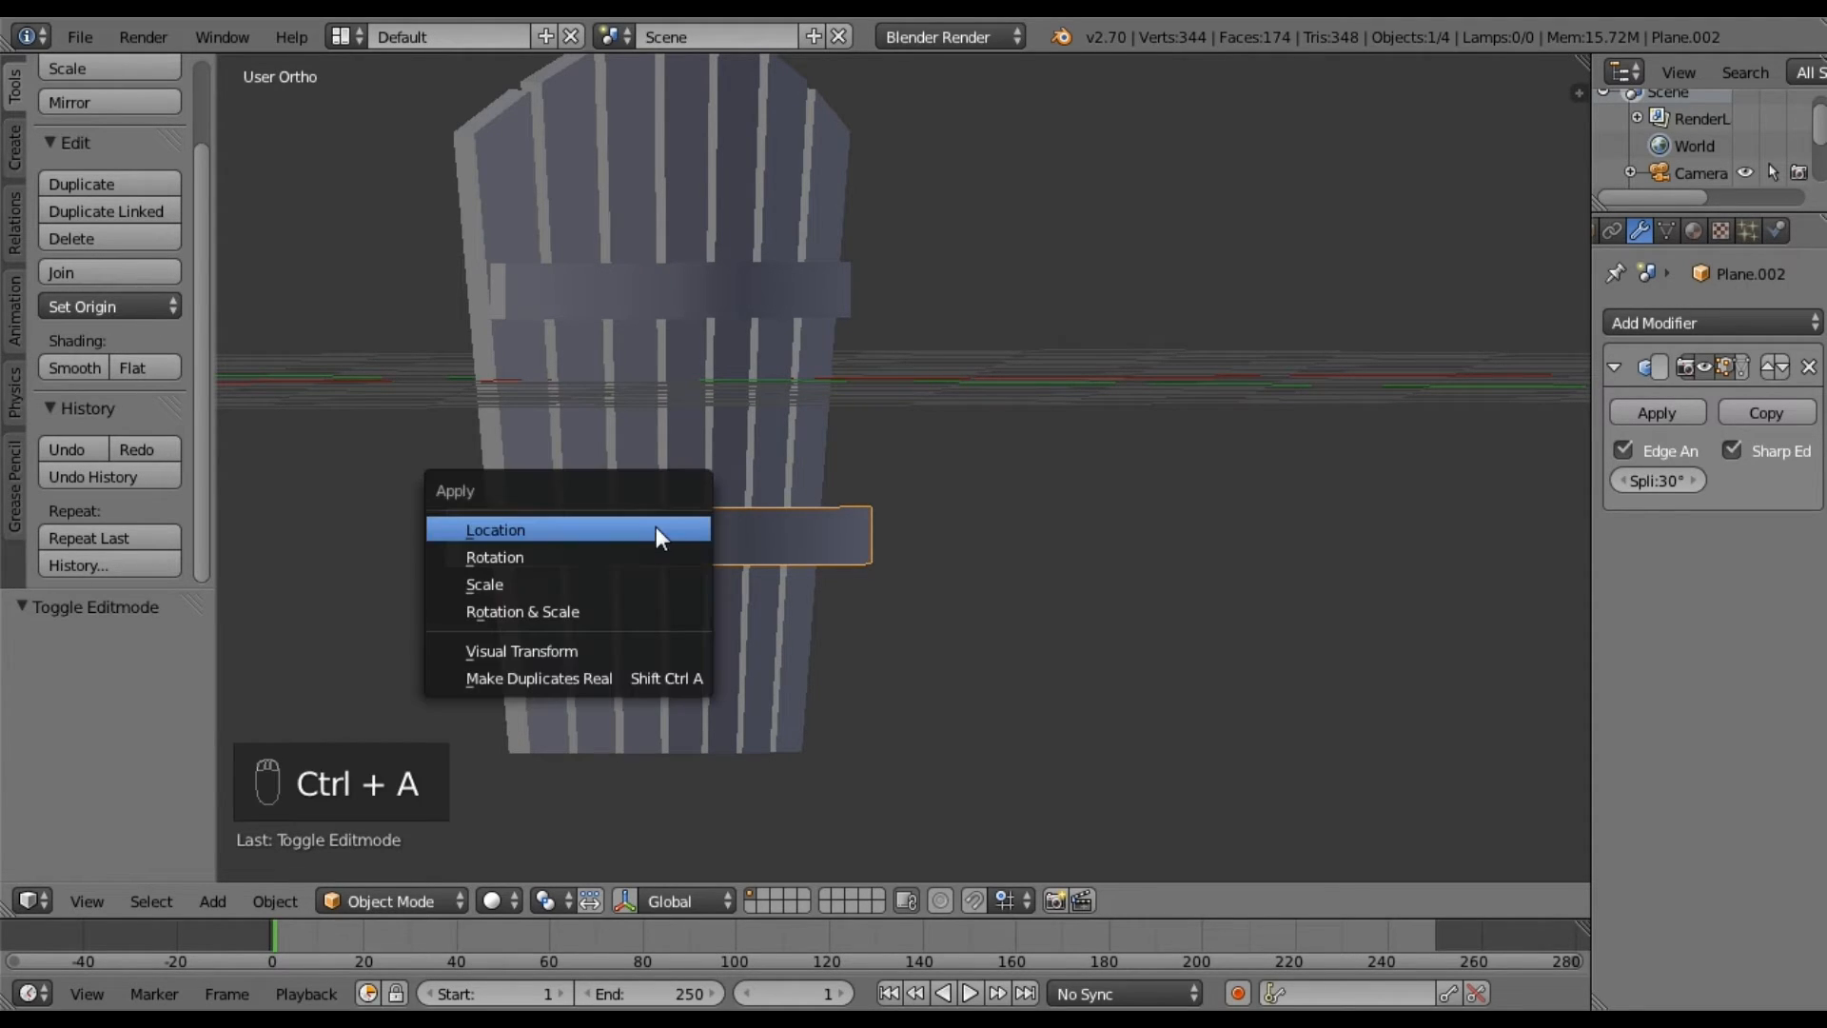
{"action": "left_click", "coordinate": [620, 585]}
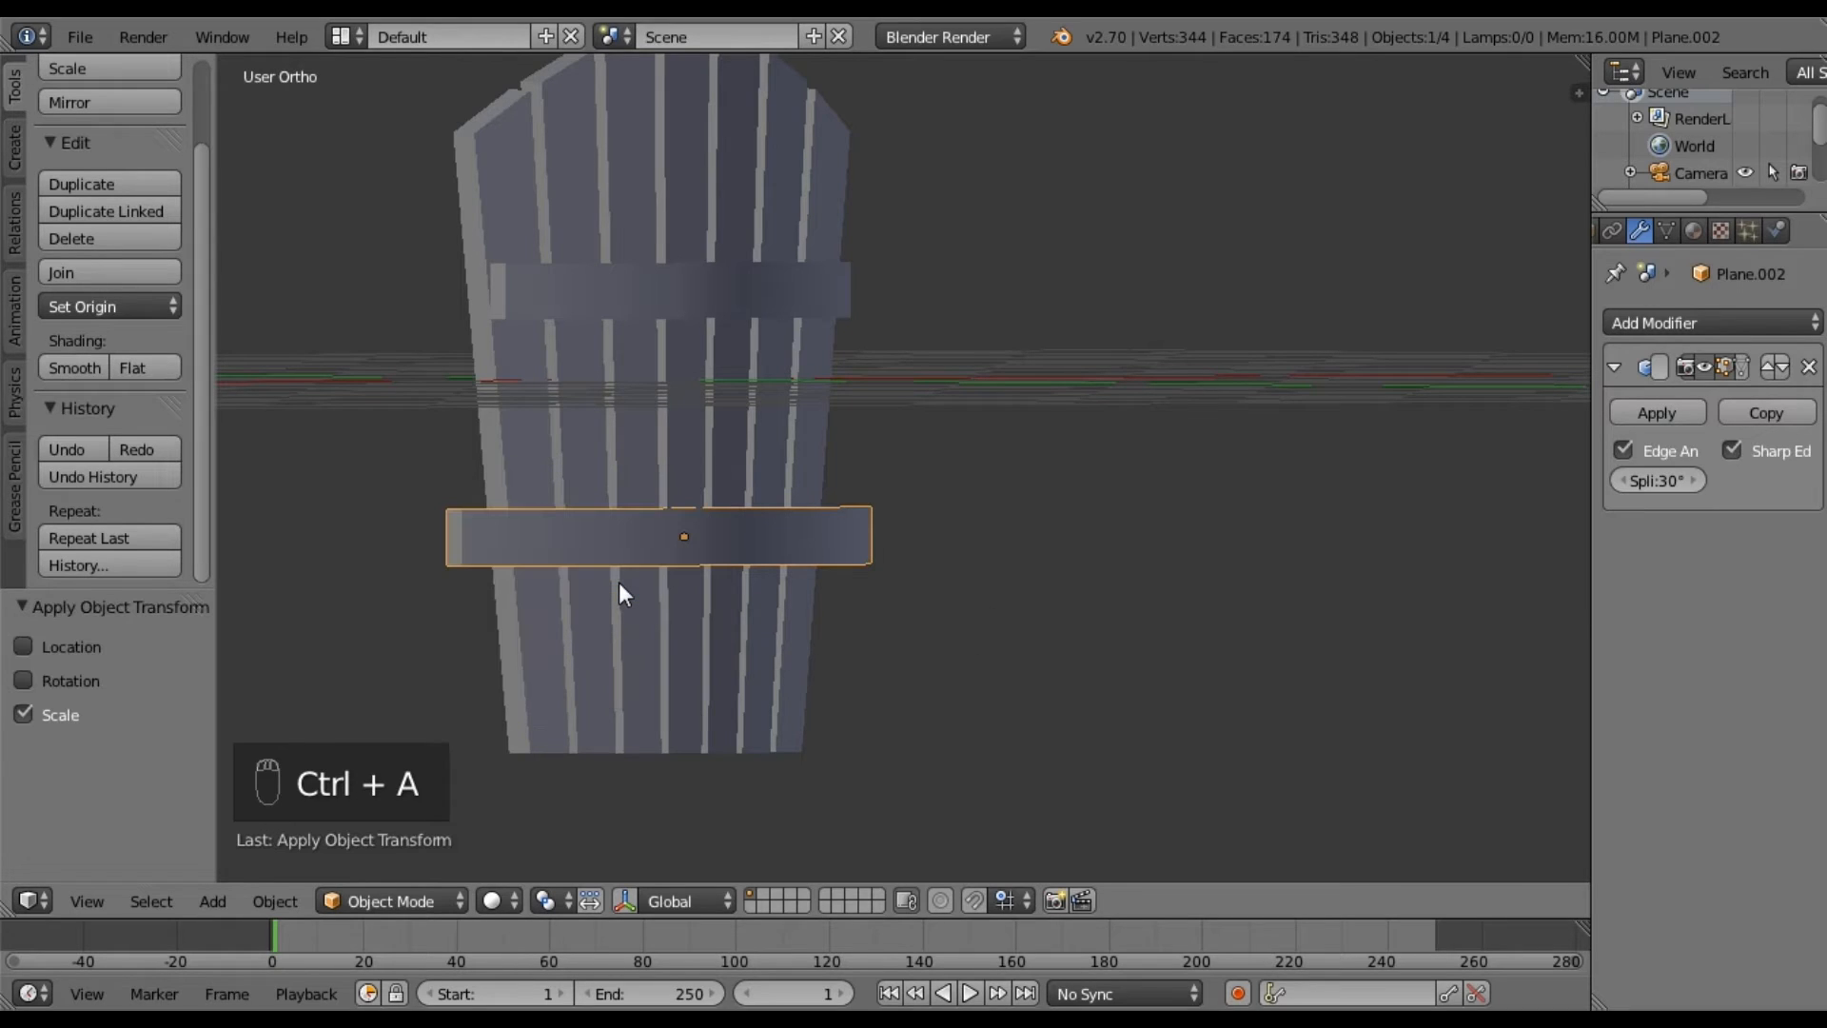
{"action": "right_click", "coordinate": [666, 295]}
{"action": "key", "text": "ctrl+a"}
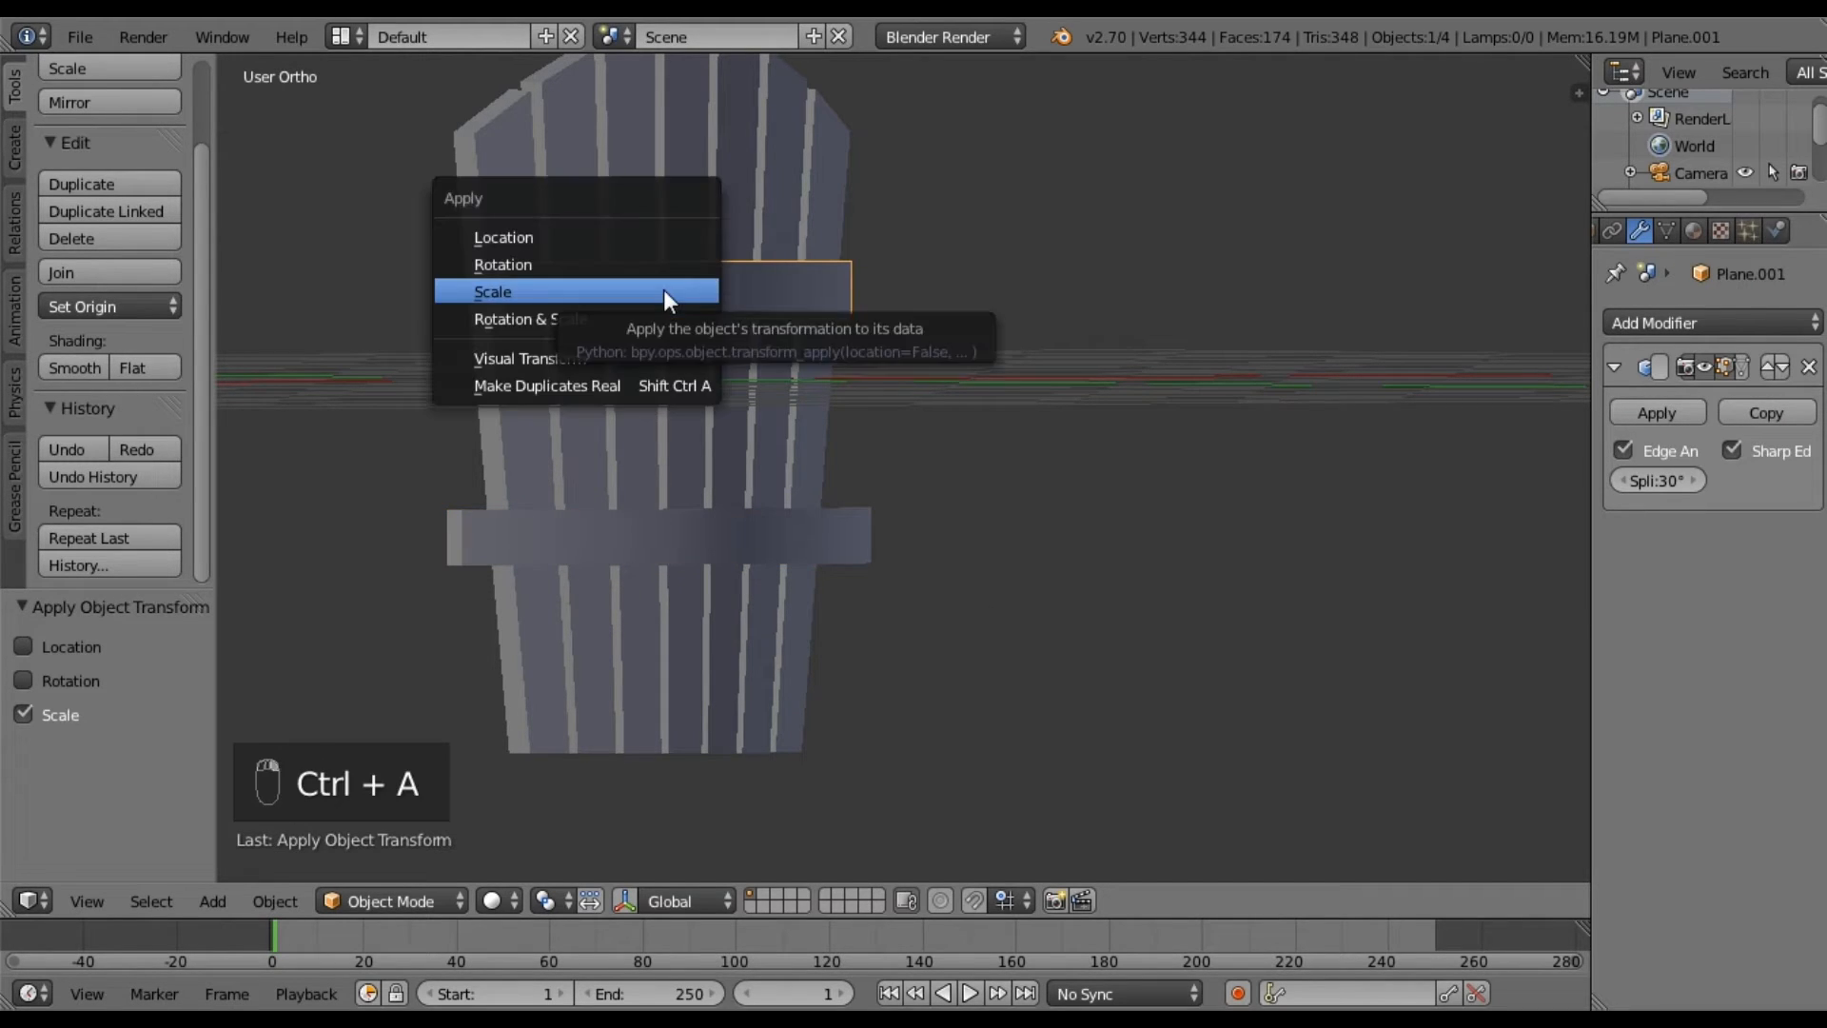
{"action": "left_click", "coordinate": [666, 295]}
{"action": "right_click", "coordinate": [637, 386]}
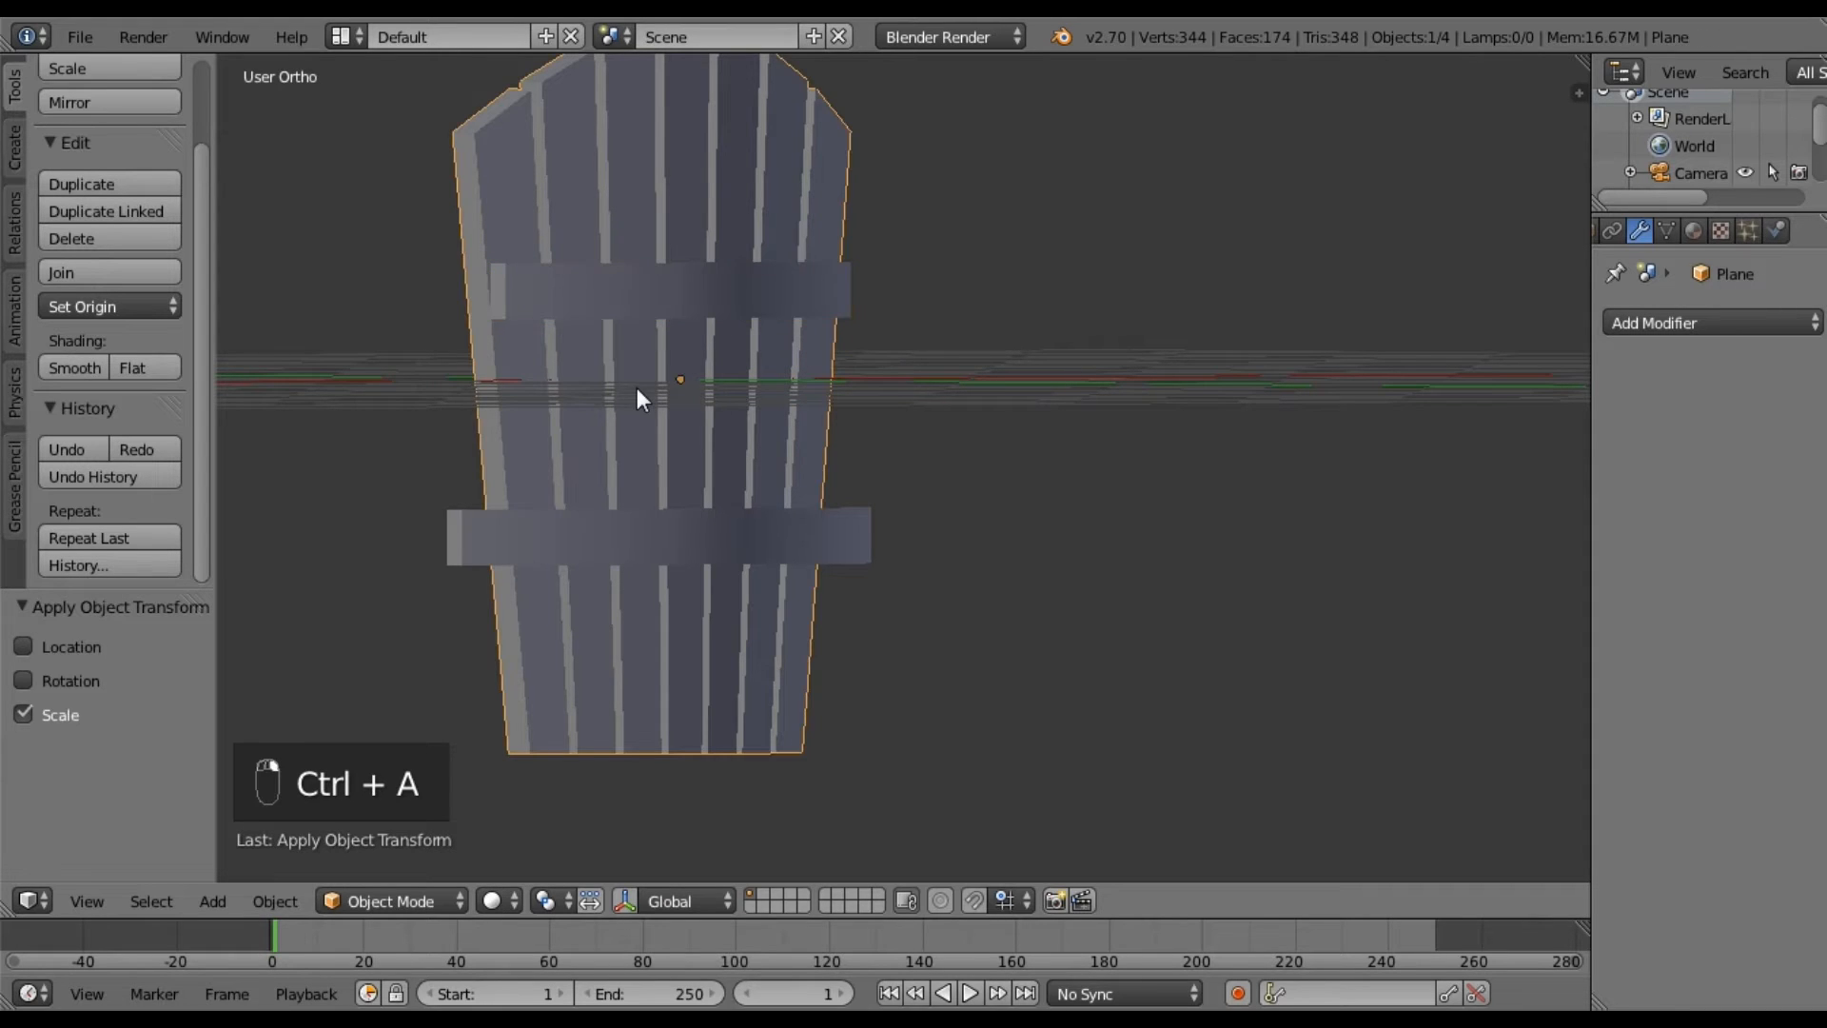
{"action": "key", "text": "ctrl+a"}
{"action": "left_click", "coordinate": [637, 386]}
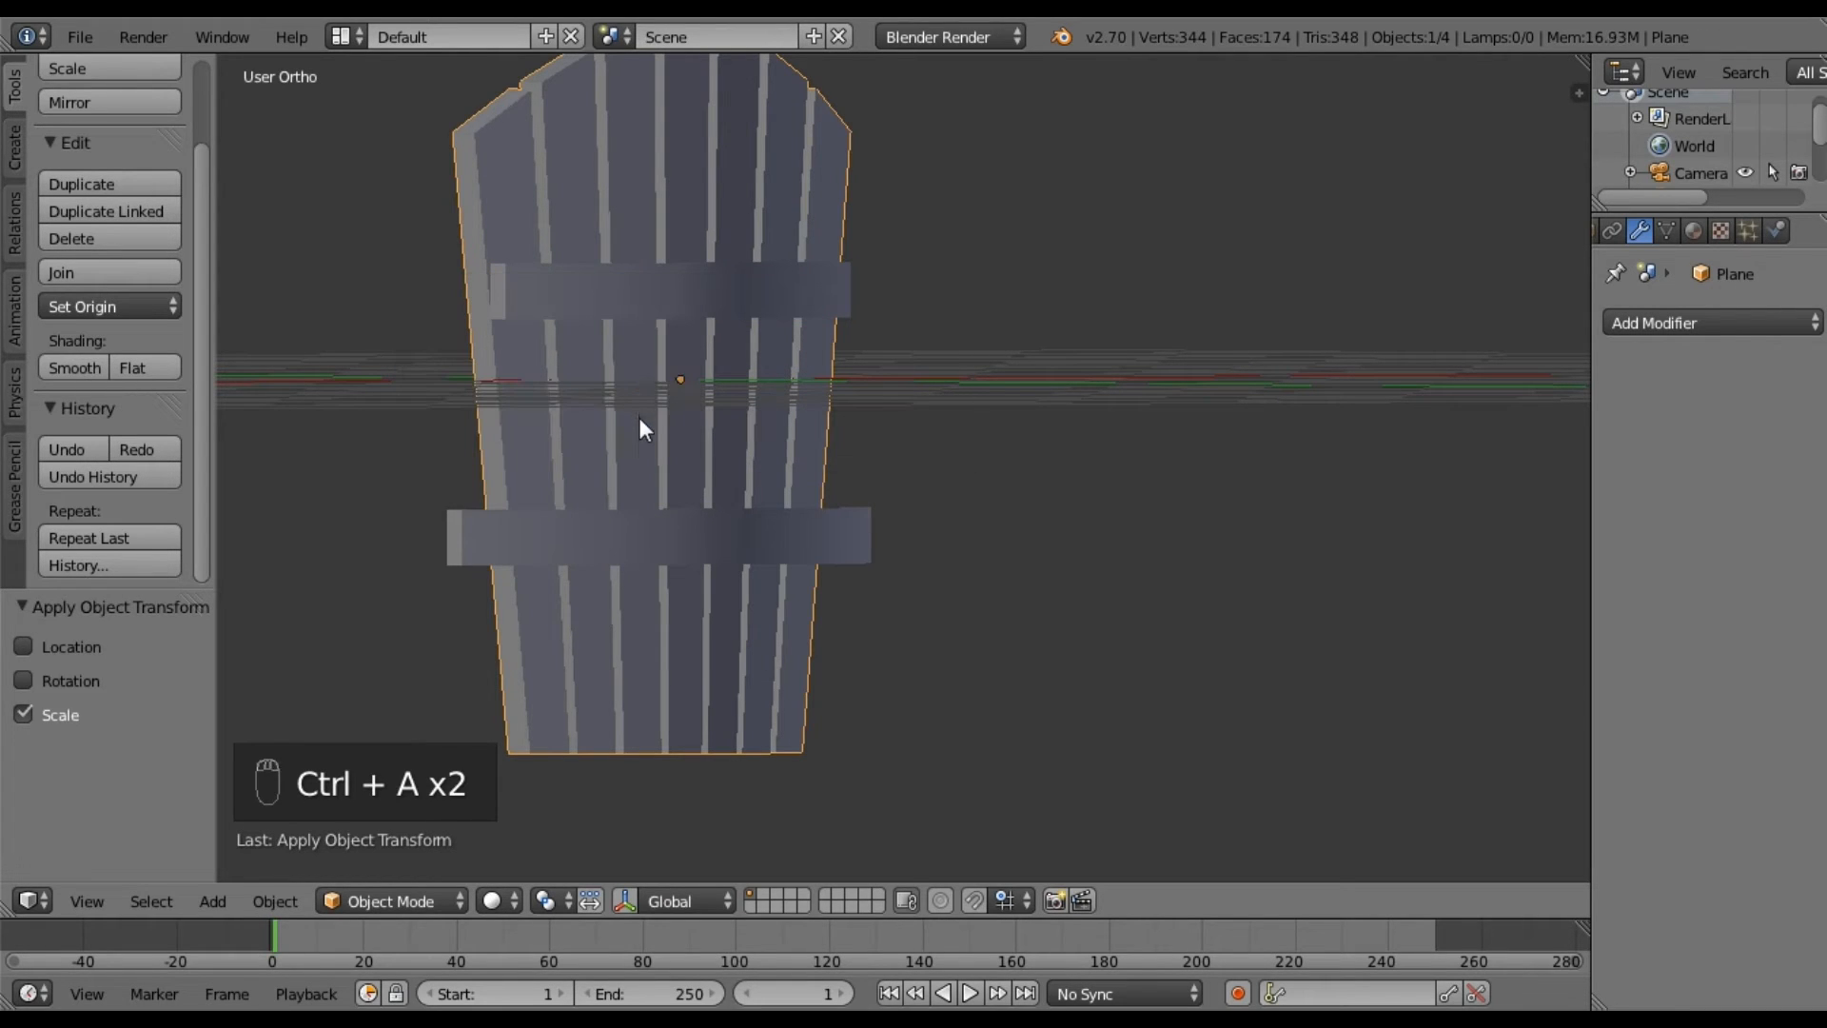
Add a Bevel modifier to the slats object.
{"action": "middle_click_drag", "start_coordinate": [608, 413], "coordinate": [789, 267]}
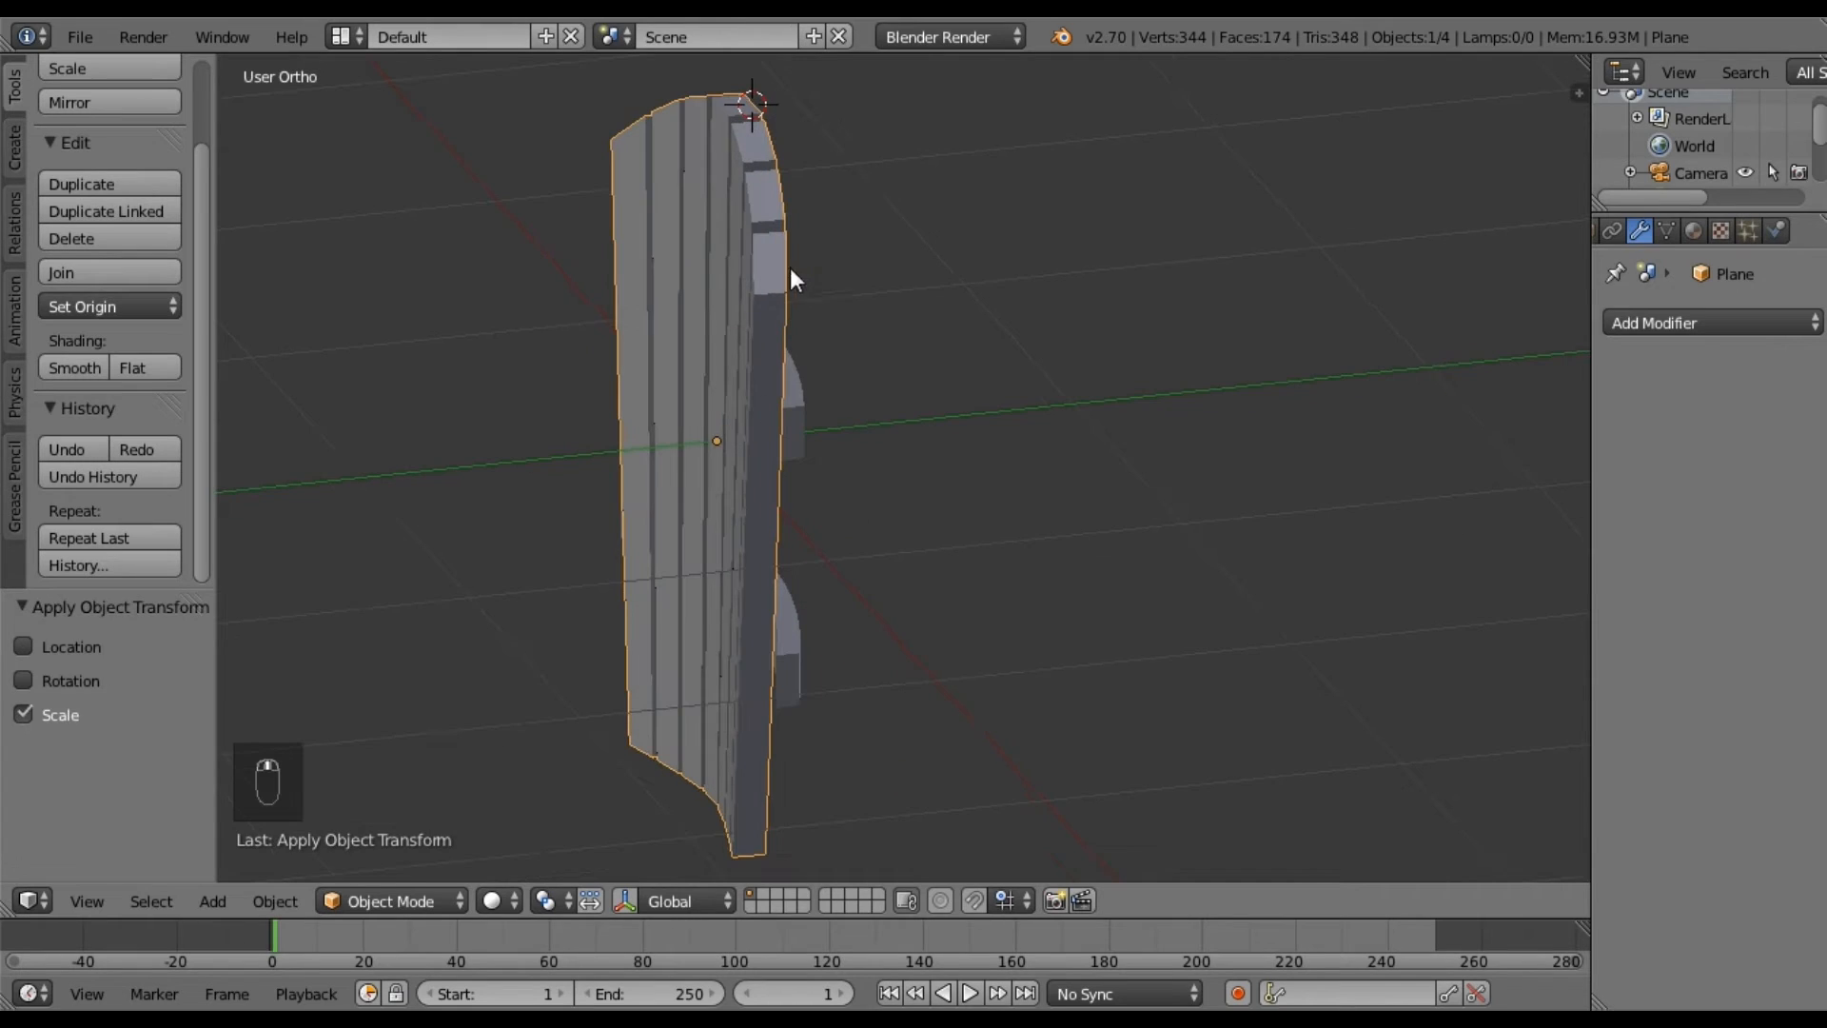
{"action": "left_click", "coordinate": [1761, 324]}
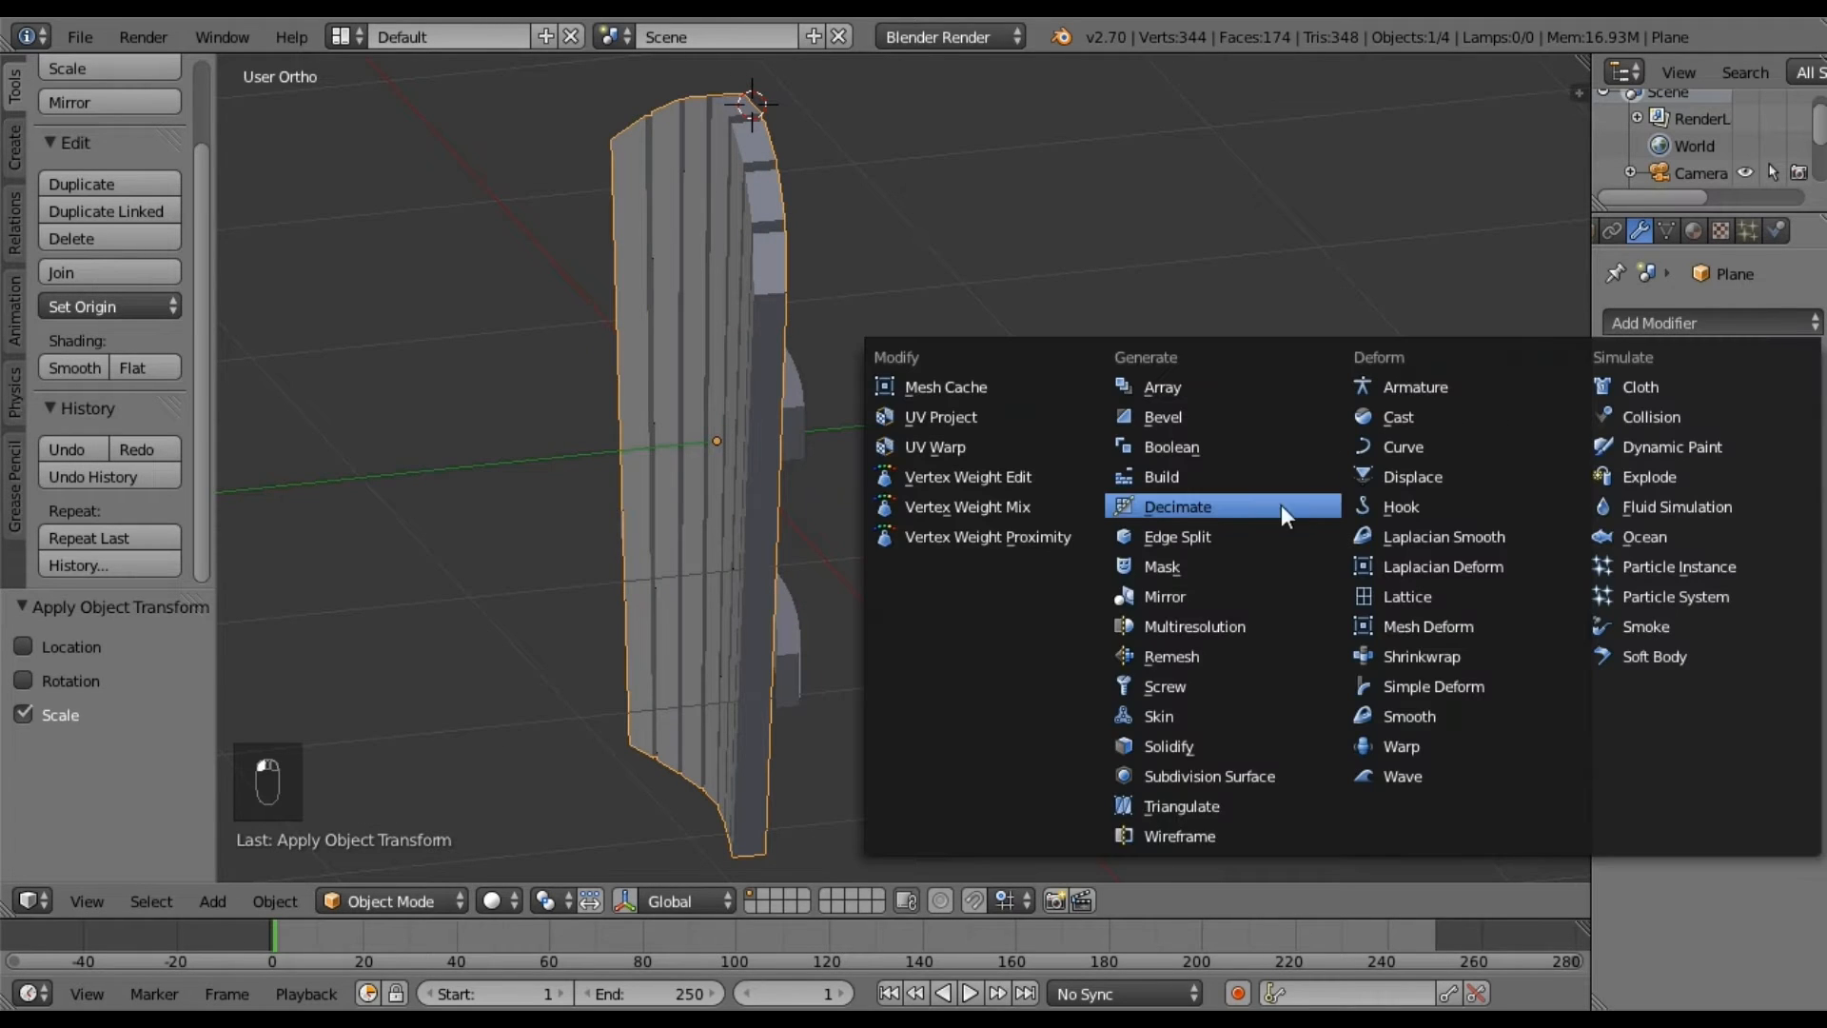
{"action": "left_click", "coordinate": [1267, 420]}
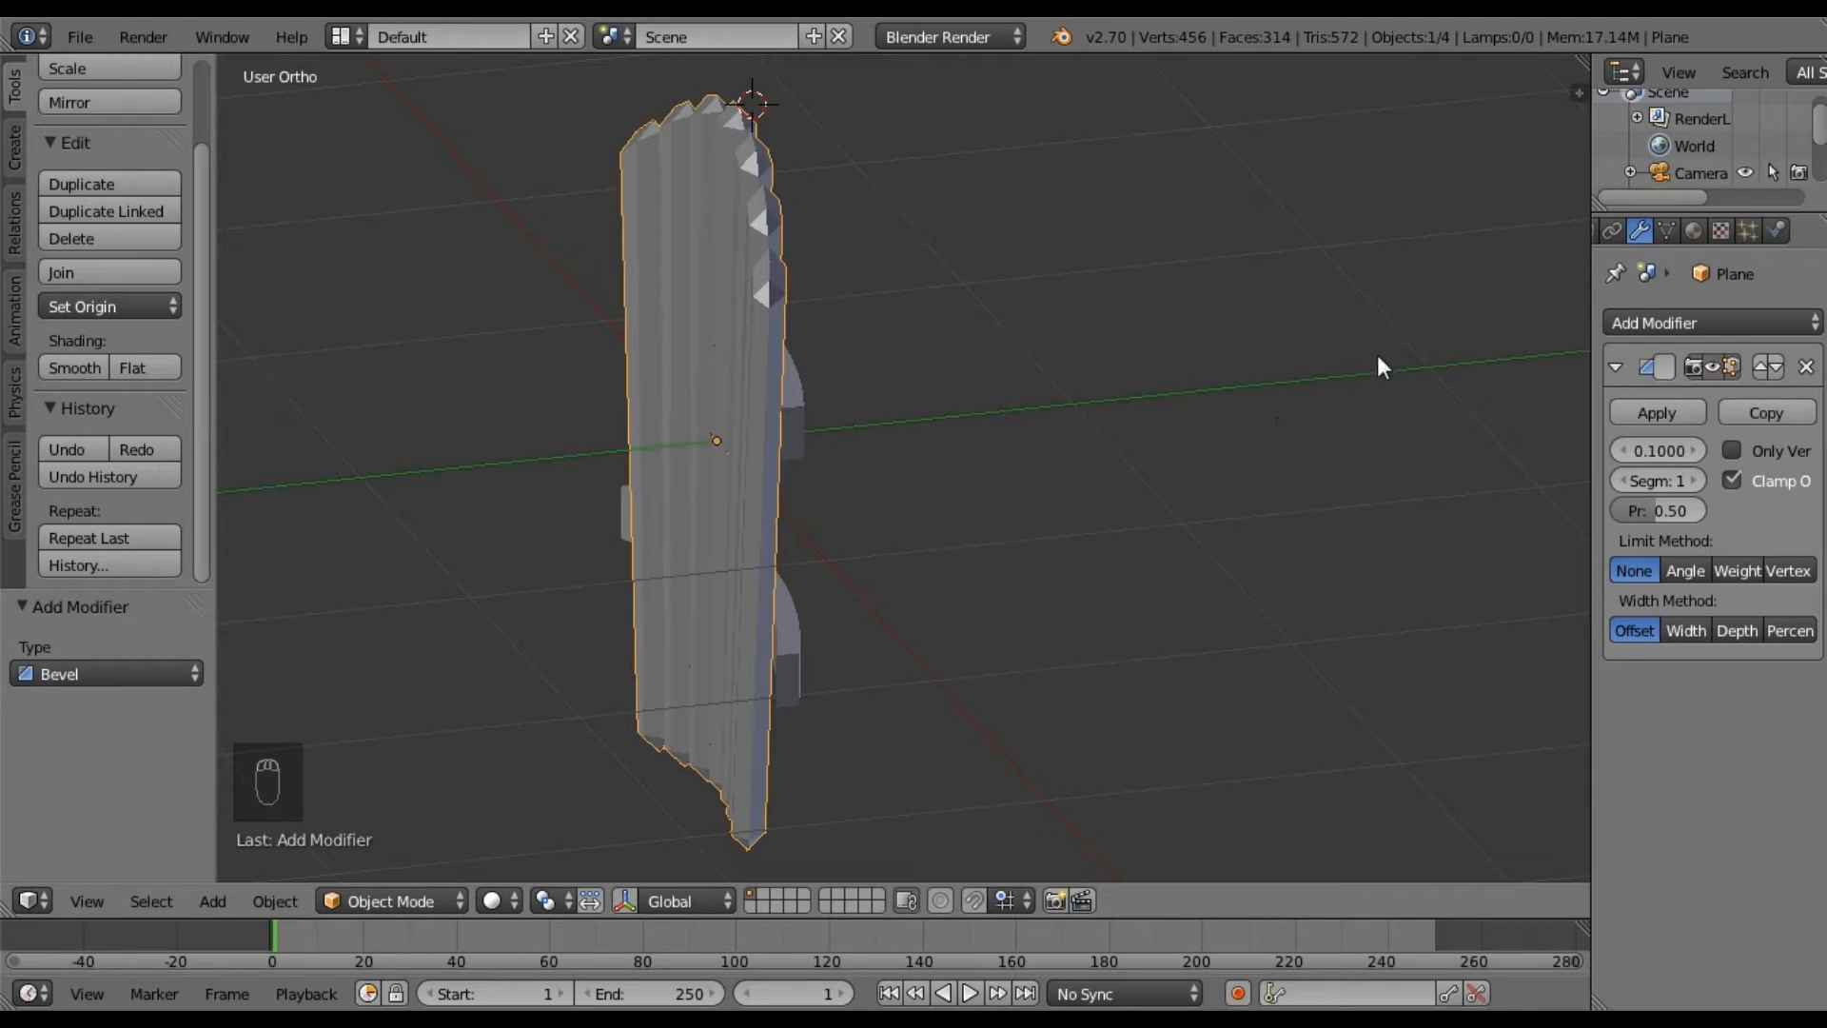
Switch the scene's units to Metric.
{"action": "scroll", "coordinate": [1713, 232], "scroll_direction": "up", "scroll_amount": 4}
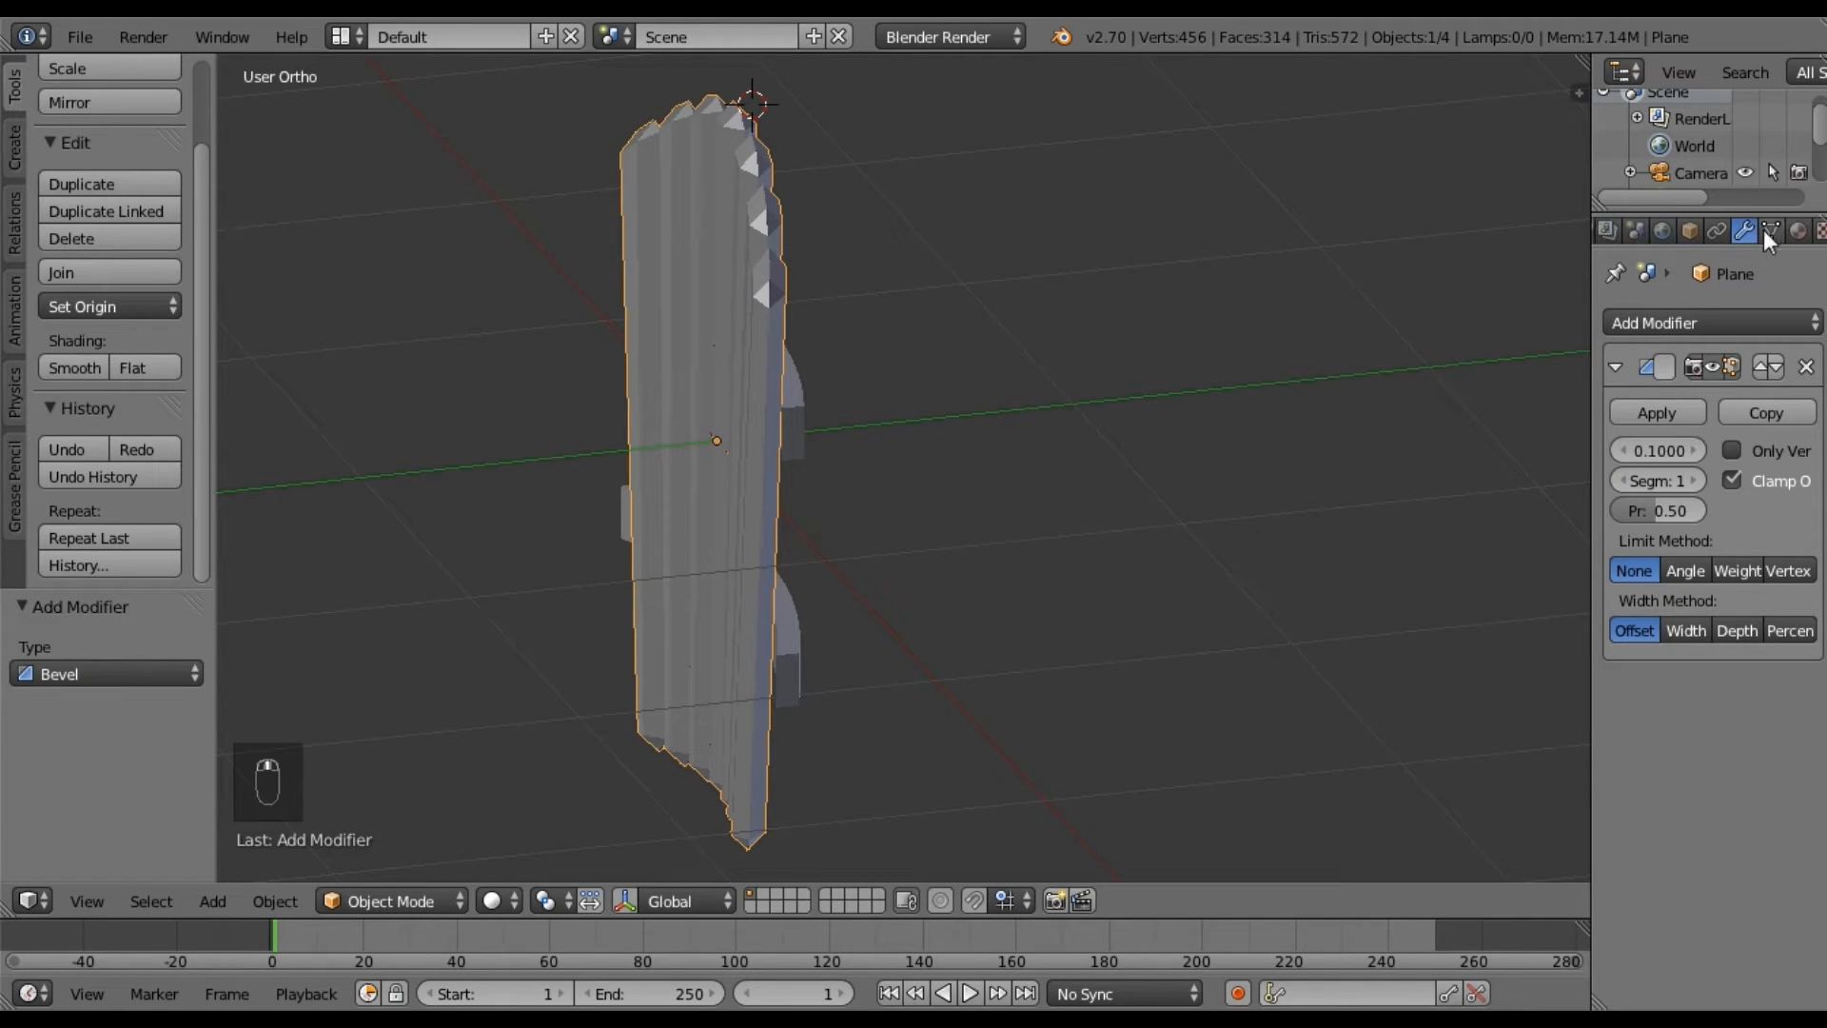
{"action": "left_click", "coordinate": [1606, 231]}
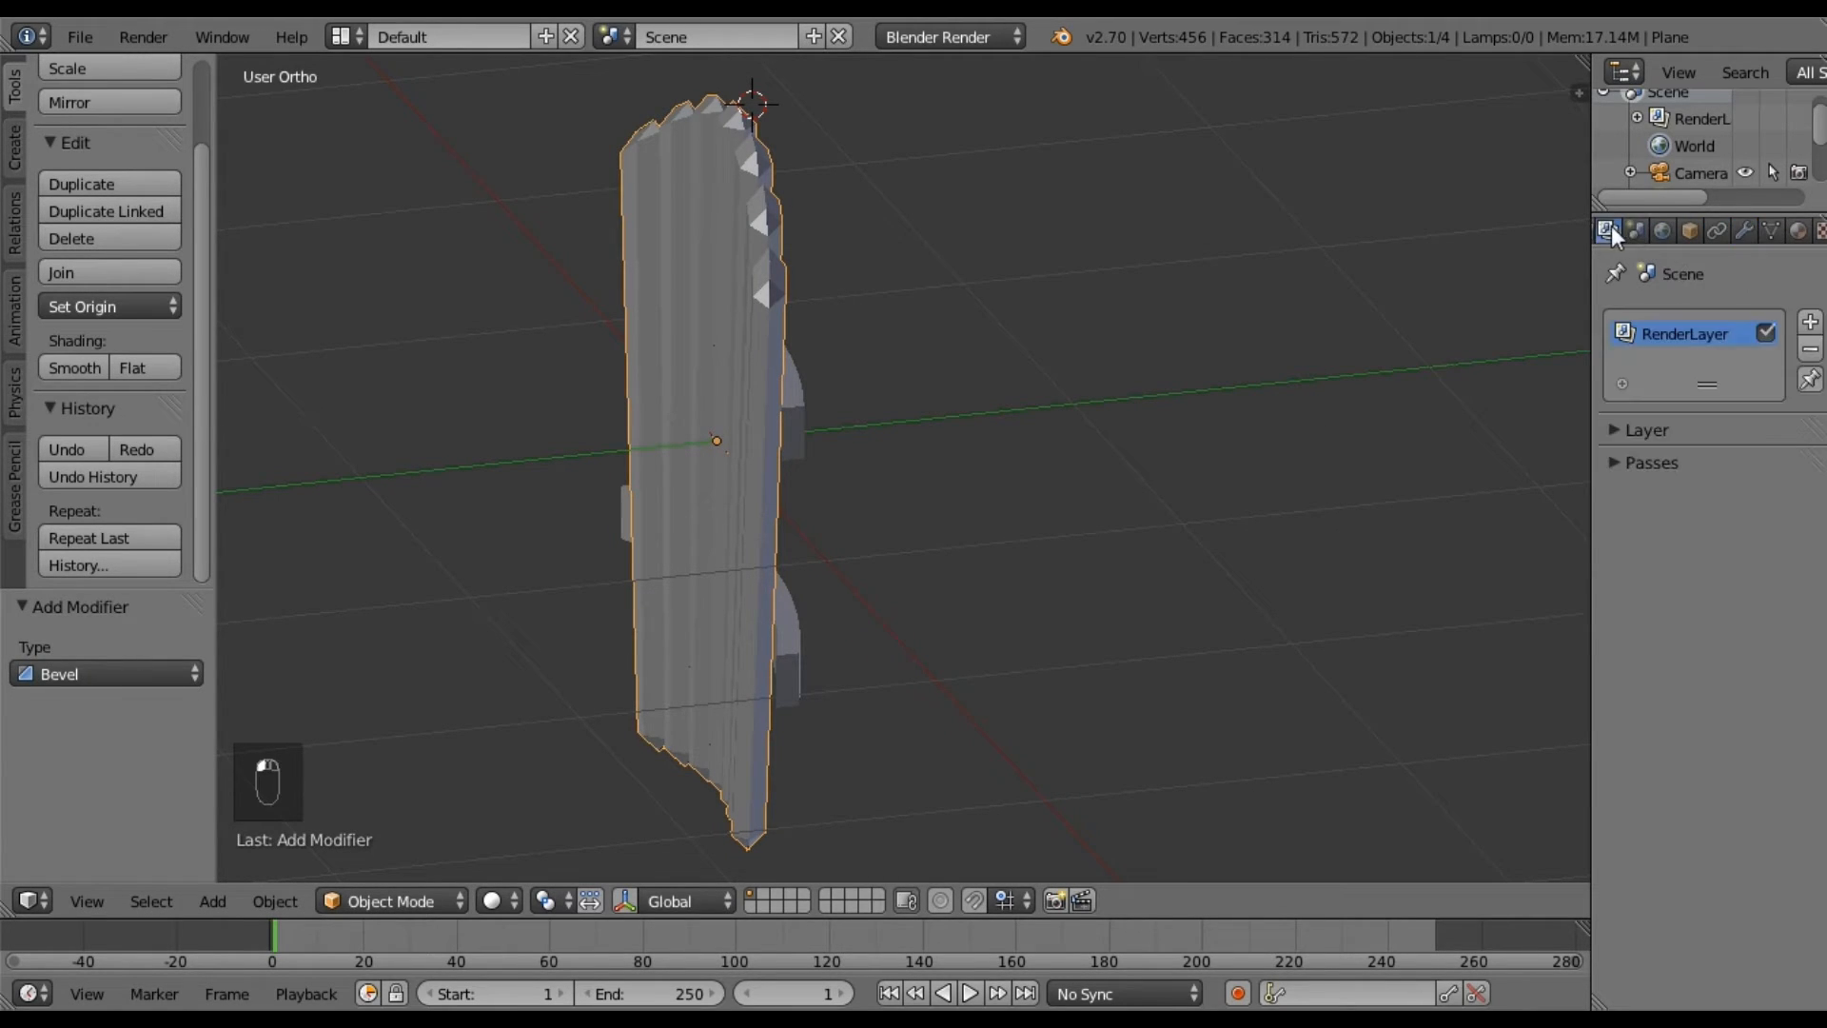
{"action": "left_click", "coordinate": [1635, 231]}
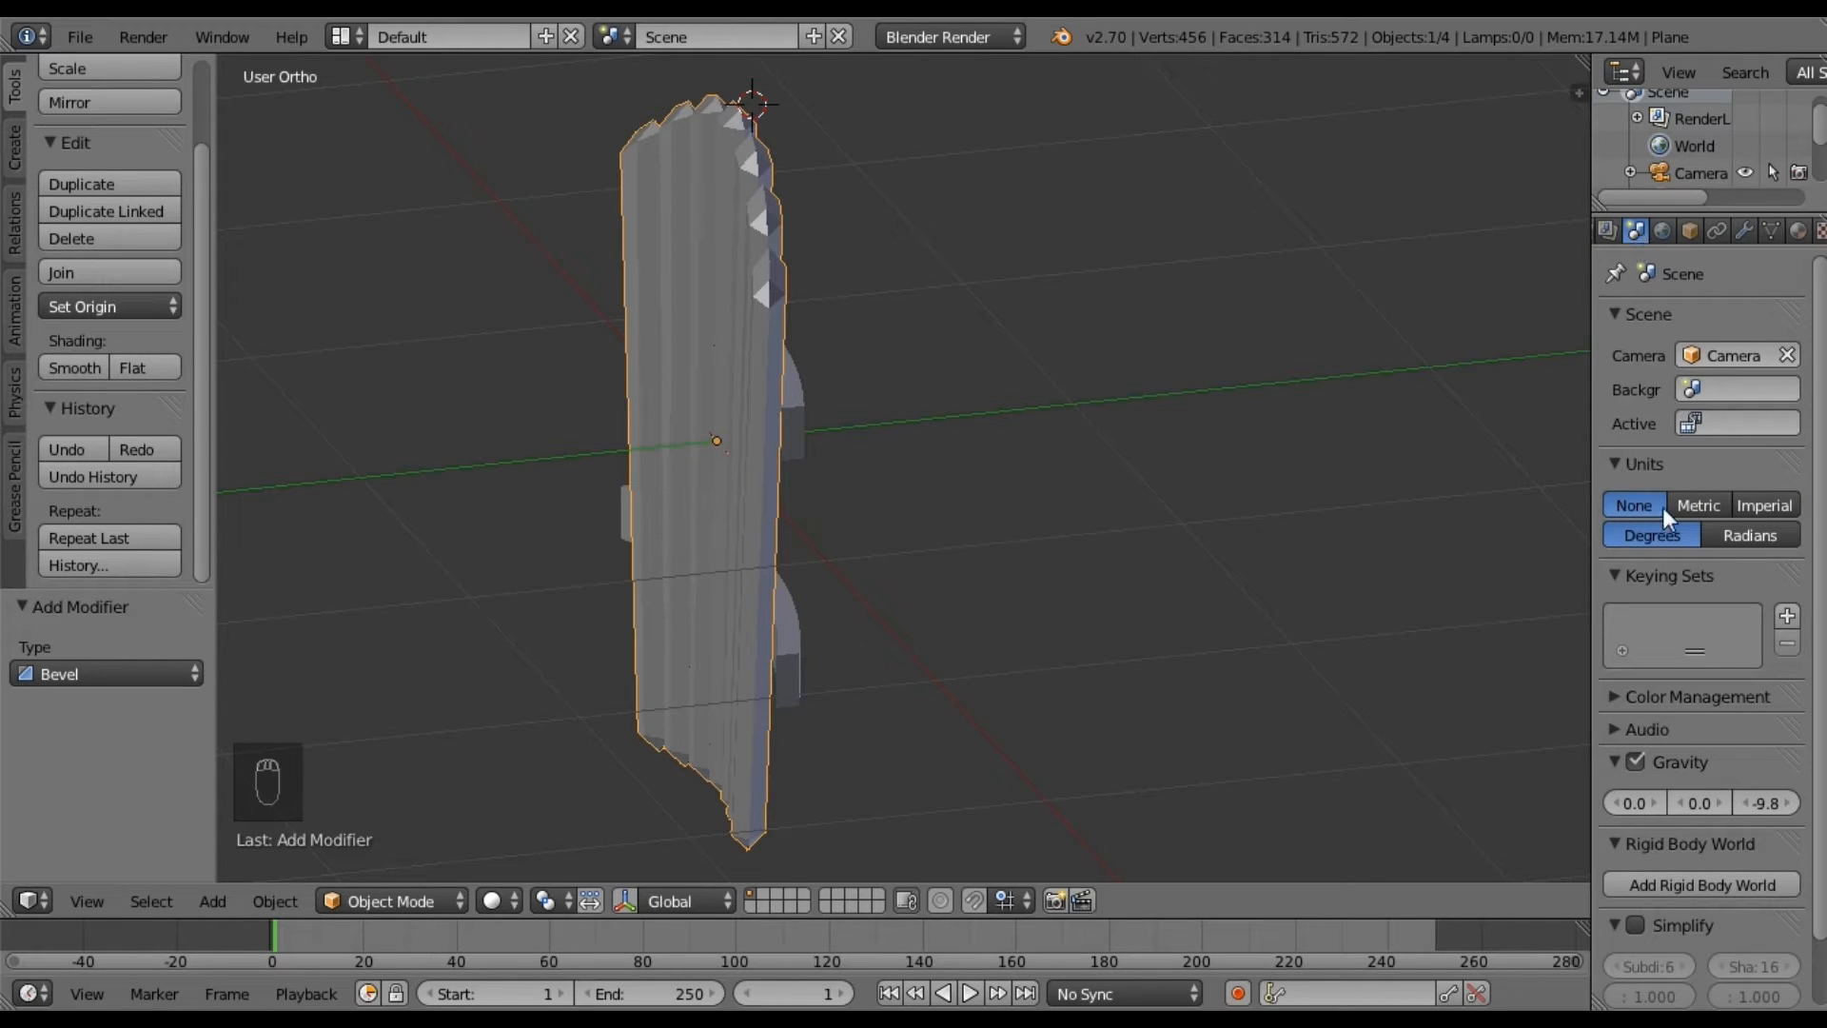
{"action": "left_click", "coordinate": [1719, 502]}
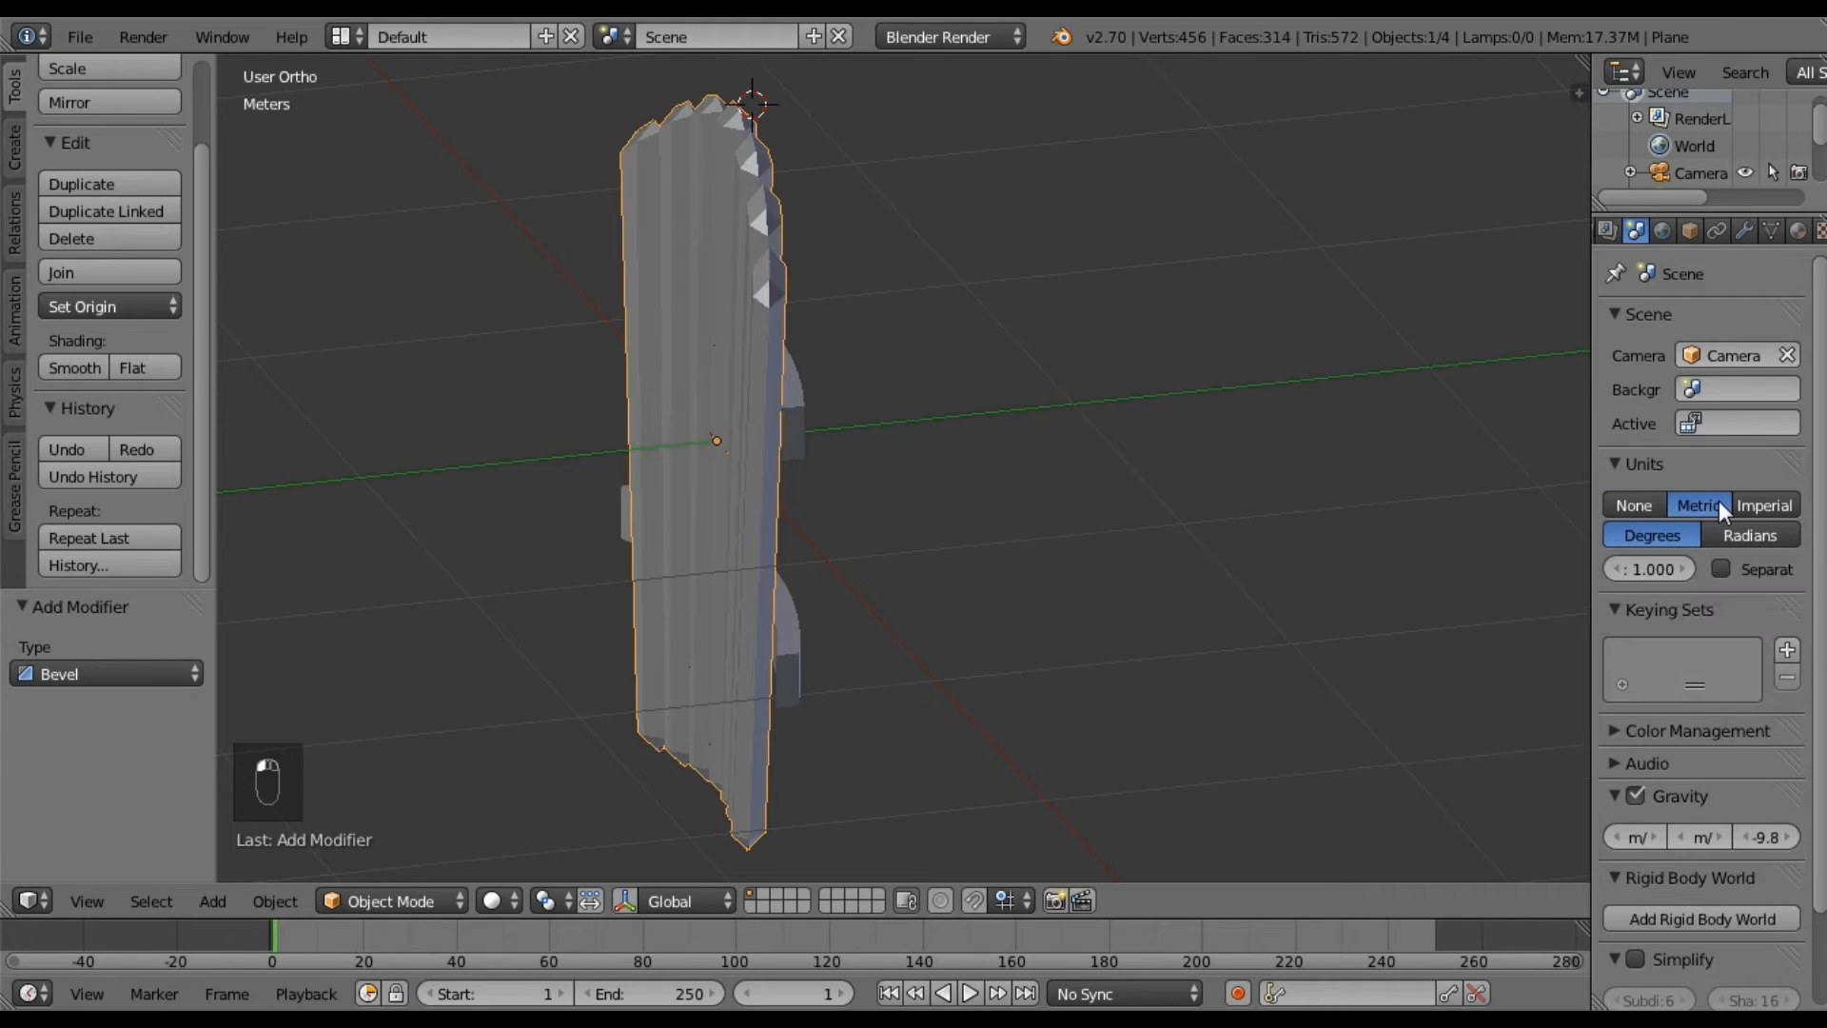
Set the width of the slats' Bevel modifier to 5 mm and inspect the bevelled edges up close.
{"action": "middle_click_drag", "start_coordinate": [1739, 237], "coordinate": [1691, 238]}
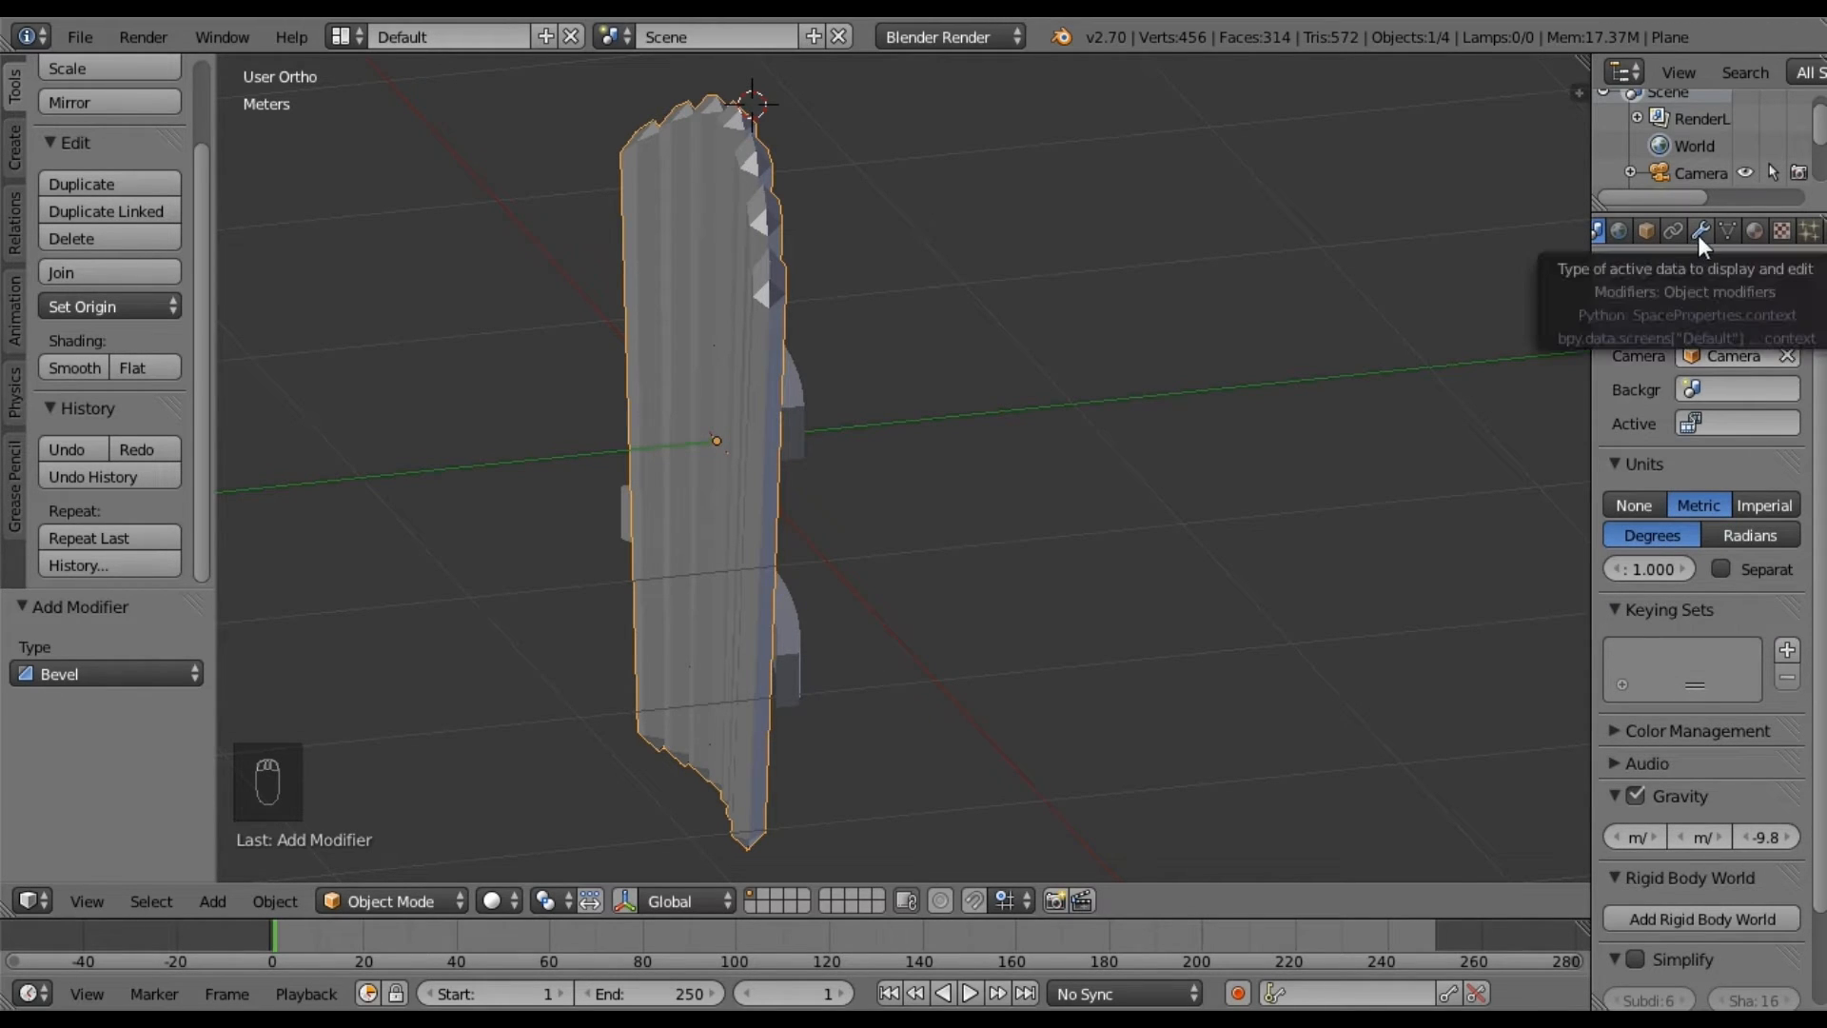
{"action": "left_click", "coordinate": [1703, 234]}
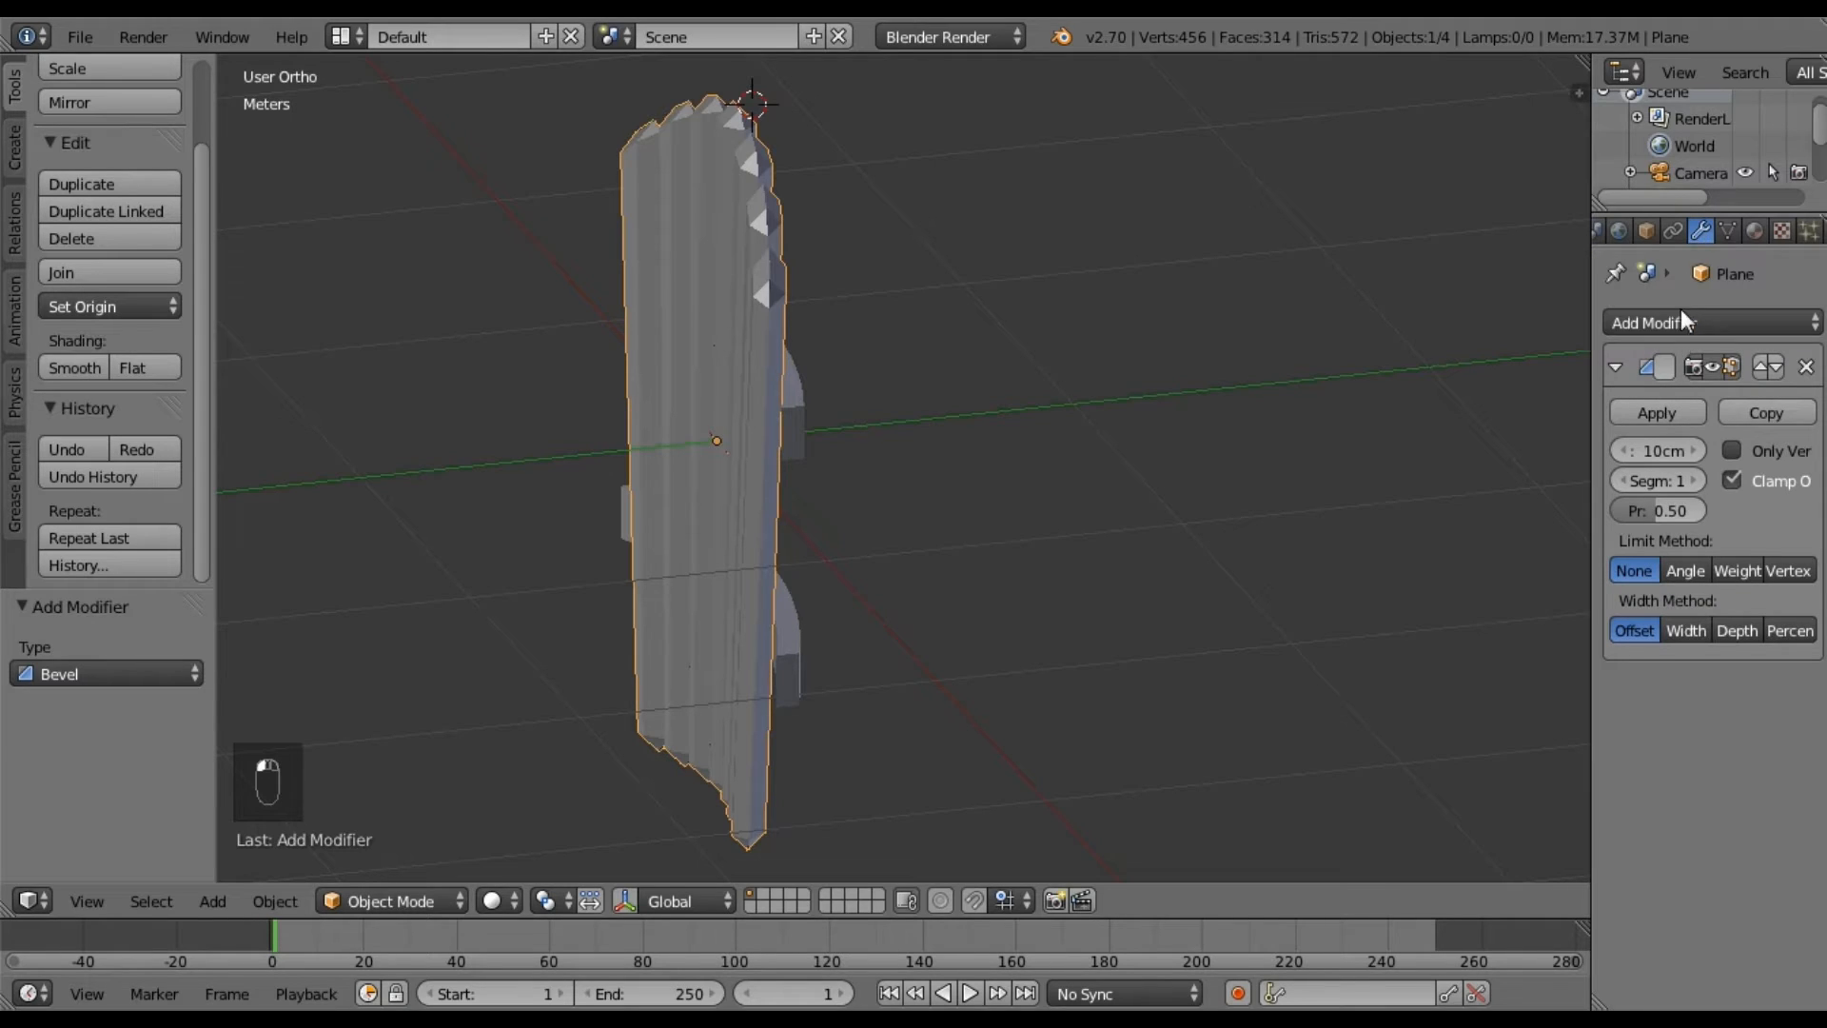
{"action": "left_click", "coordinate": [1658, 456]}
{"action": "type", "text": "5mm"}
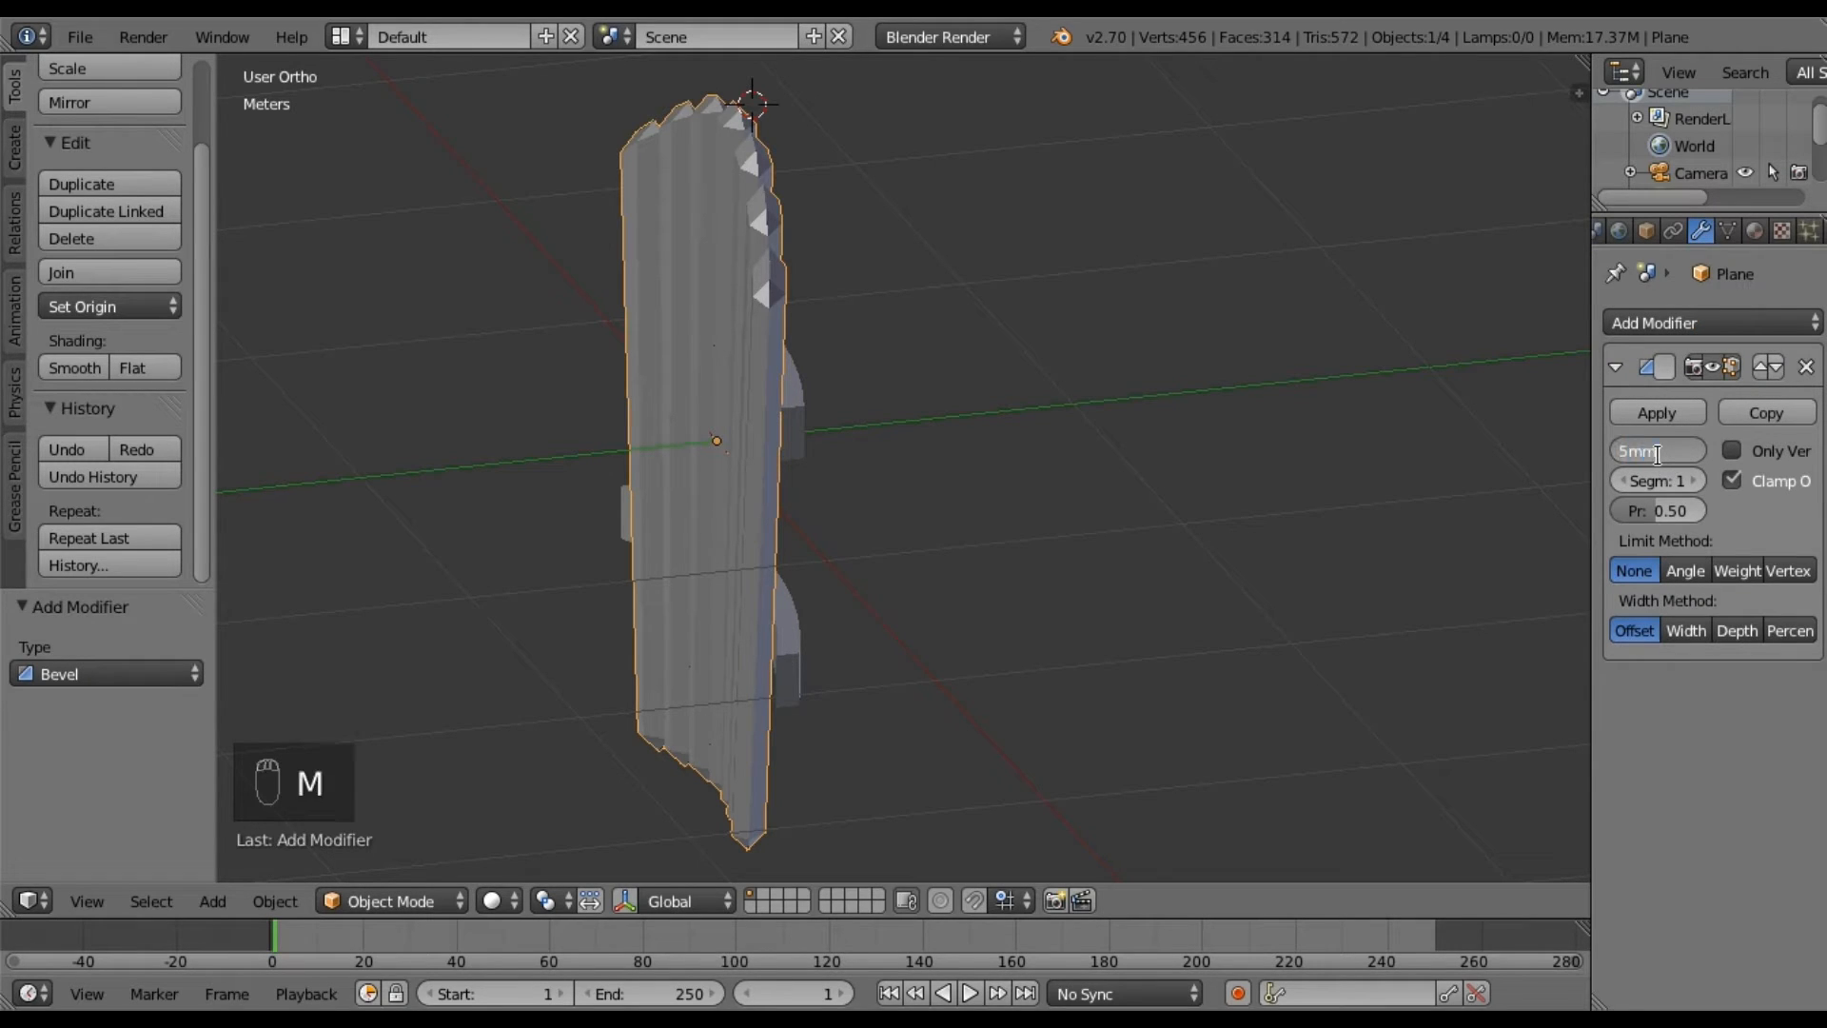
{"action": "key", "text": "Return"}
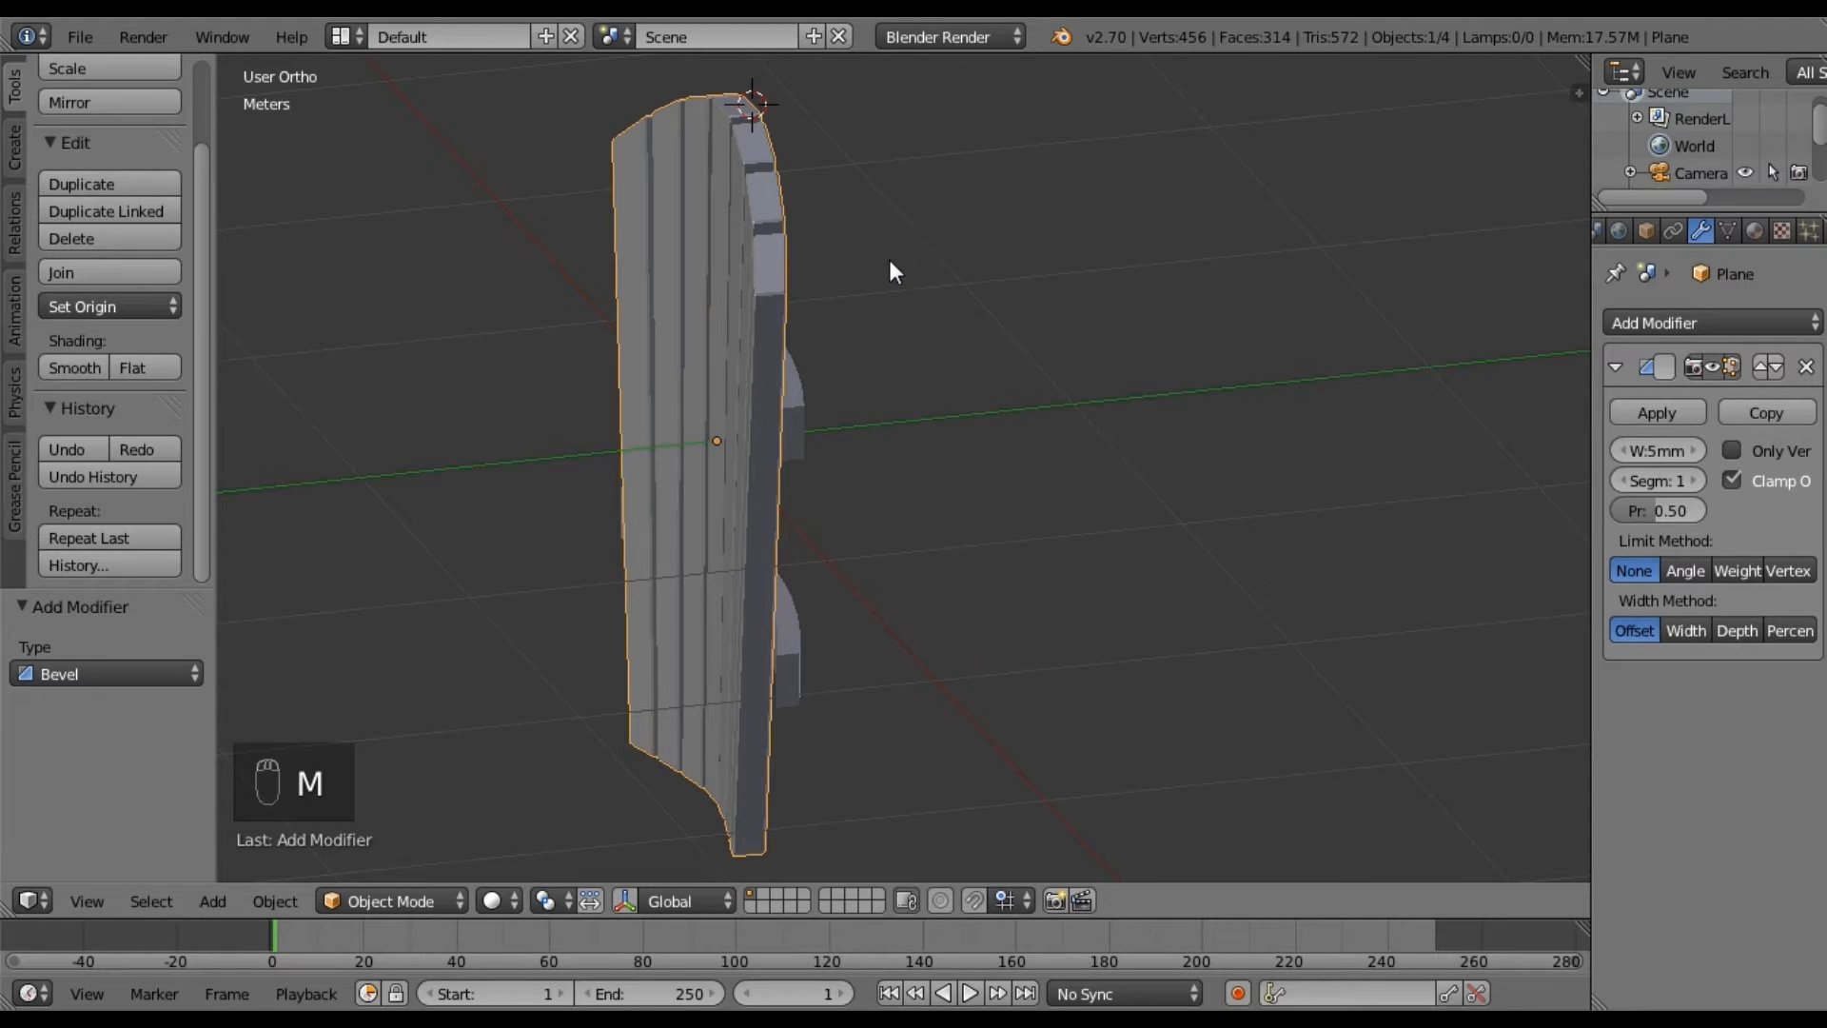
{"action": "scroll", "coordinate": [927, 299], "scroll_direction": "up", "scroll_amount": 6}
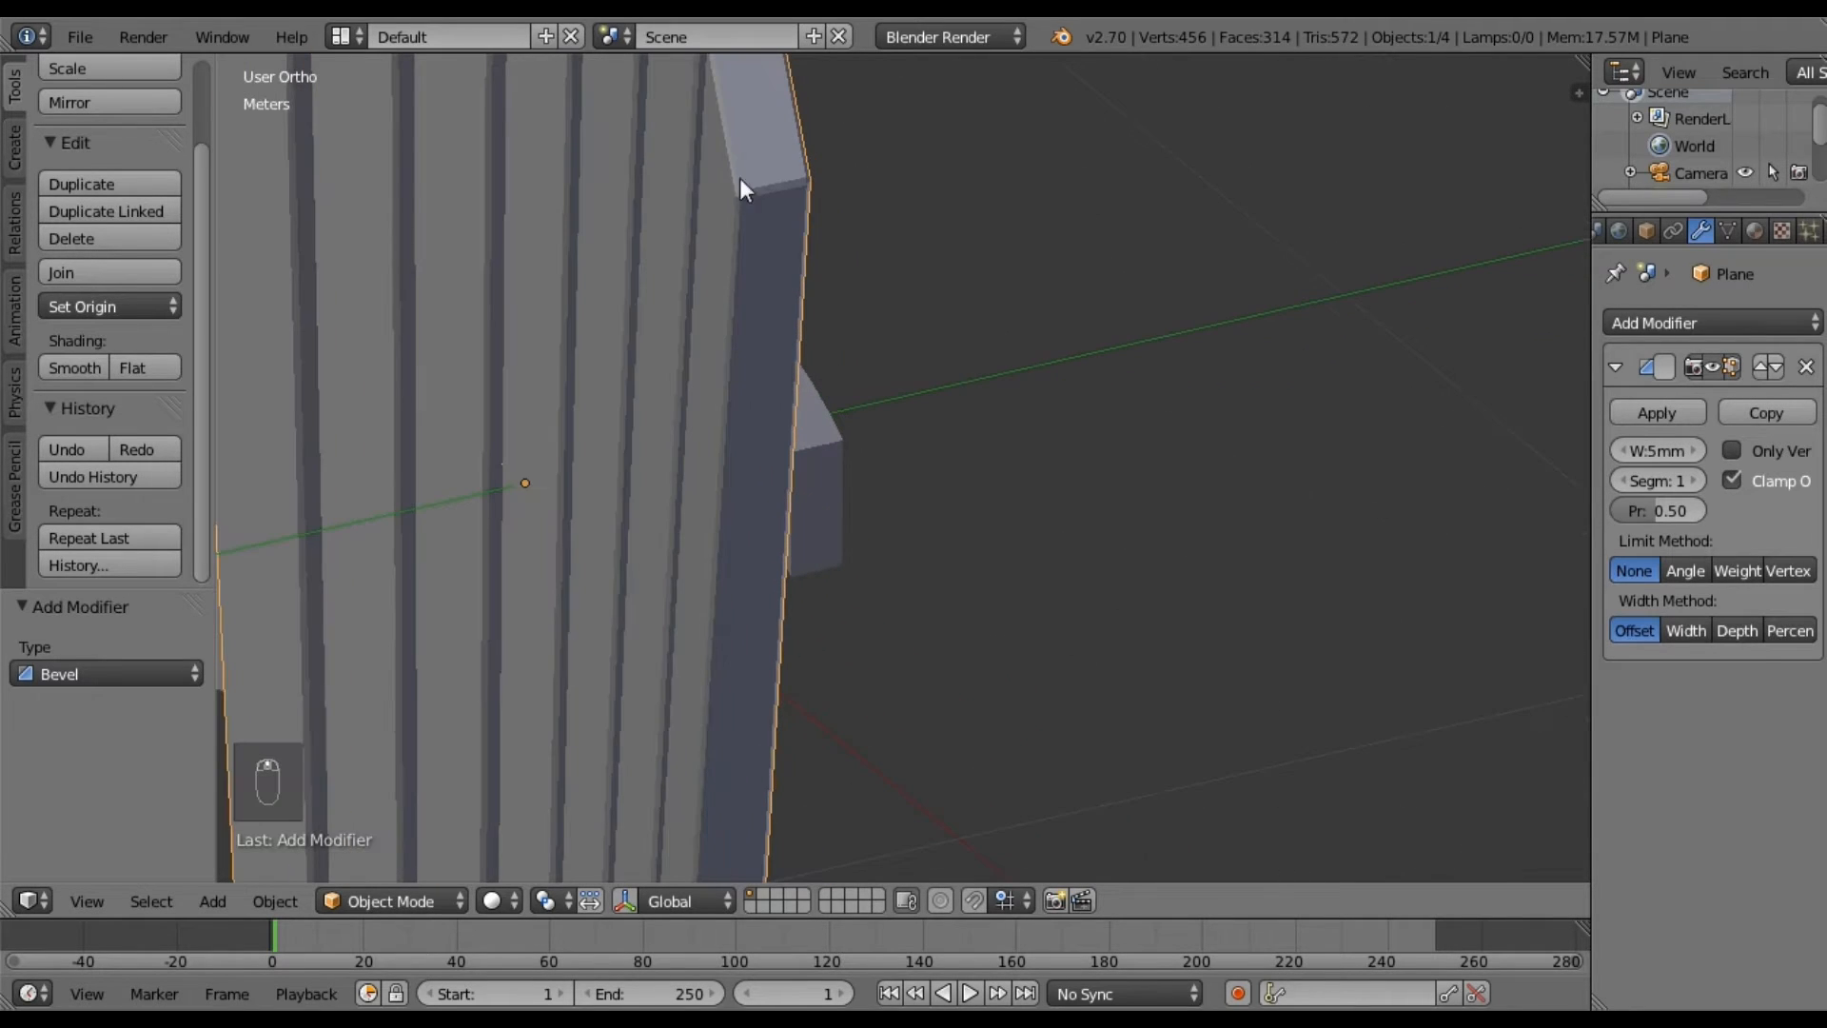
{"action": "scroll", "coordinate": [786, 225], "scroll_direction": "down", "scroll_amount": 6}
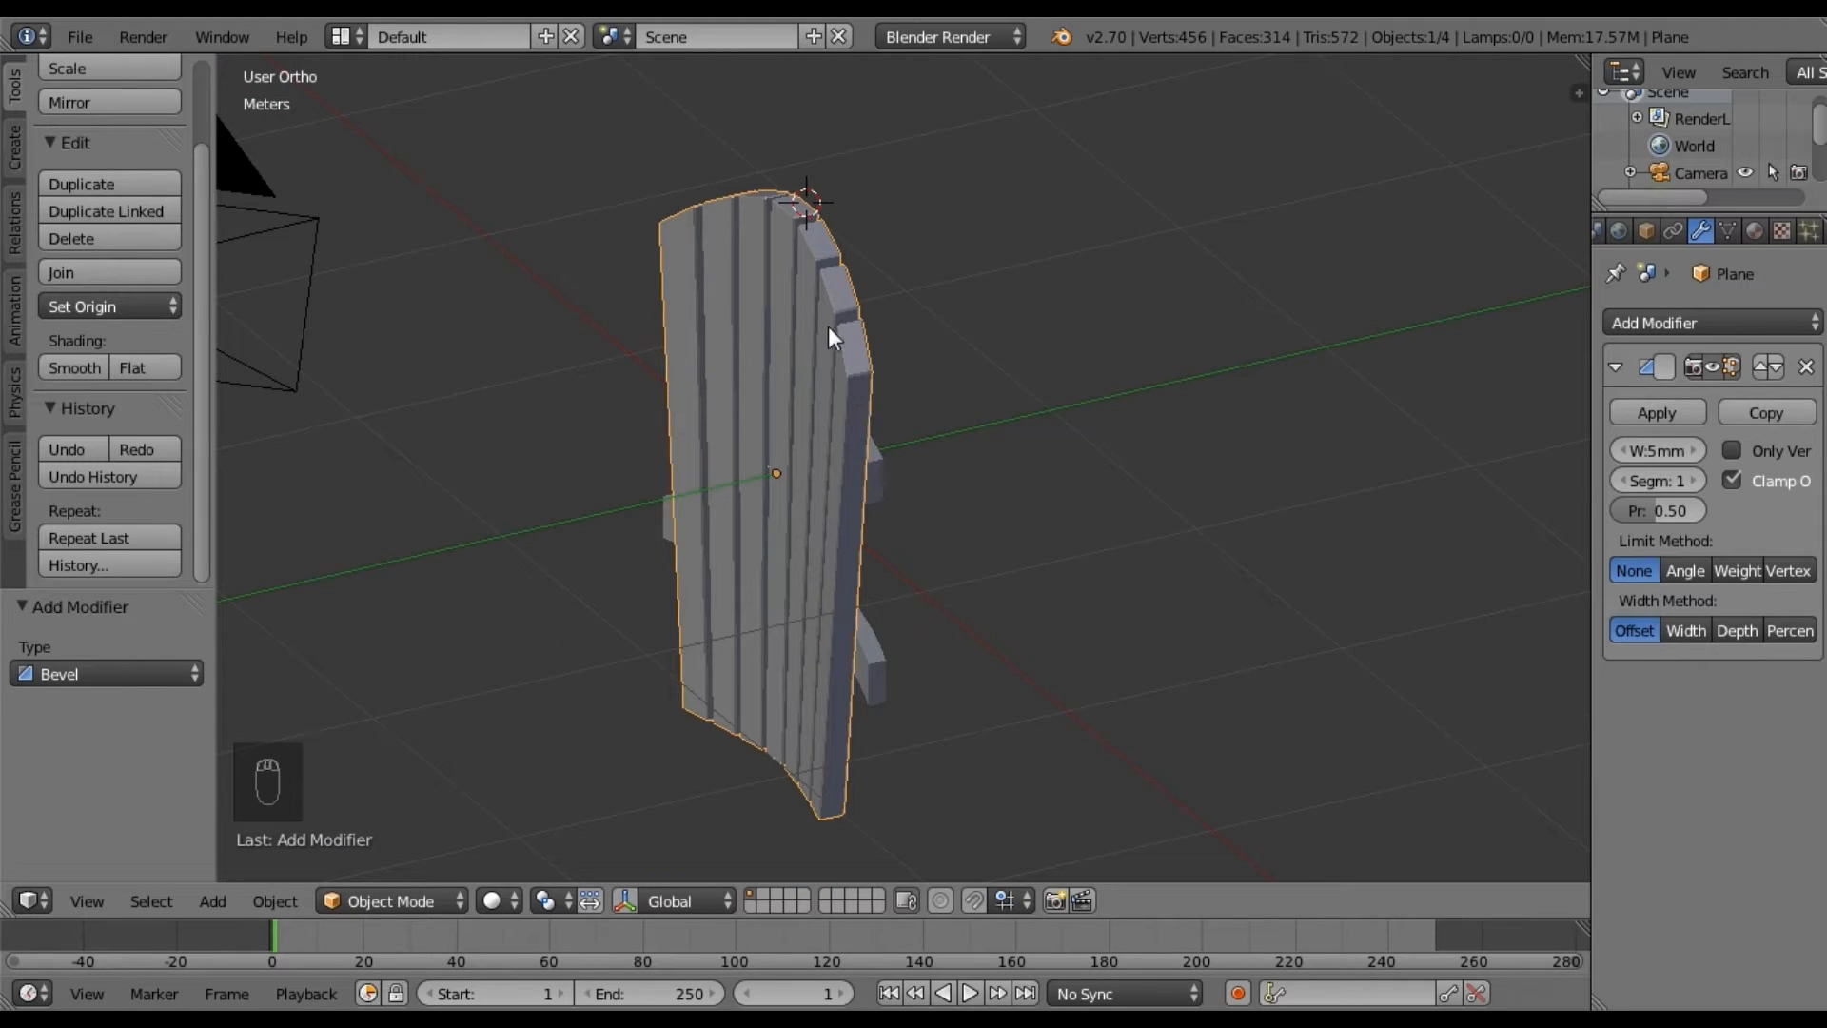
Add a Bevel modifier with a width of 5 mm to the upper supporting board behind the slats.
{"action": "middle_click_drag", "start_coordinate": [864, 454], "coordinate": [916, 341]}
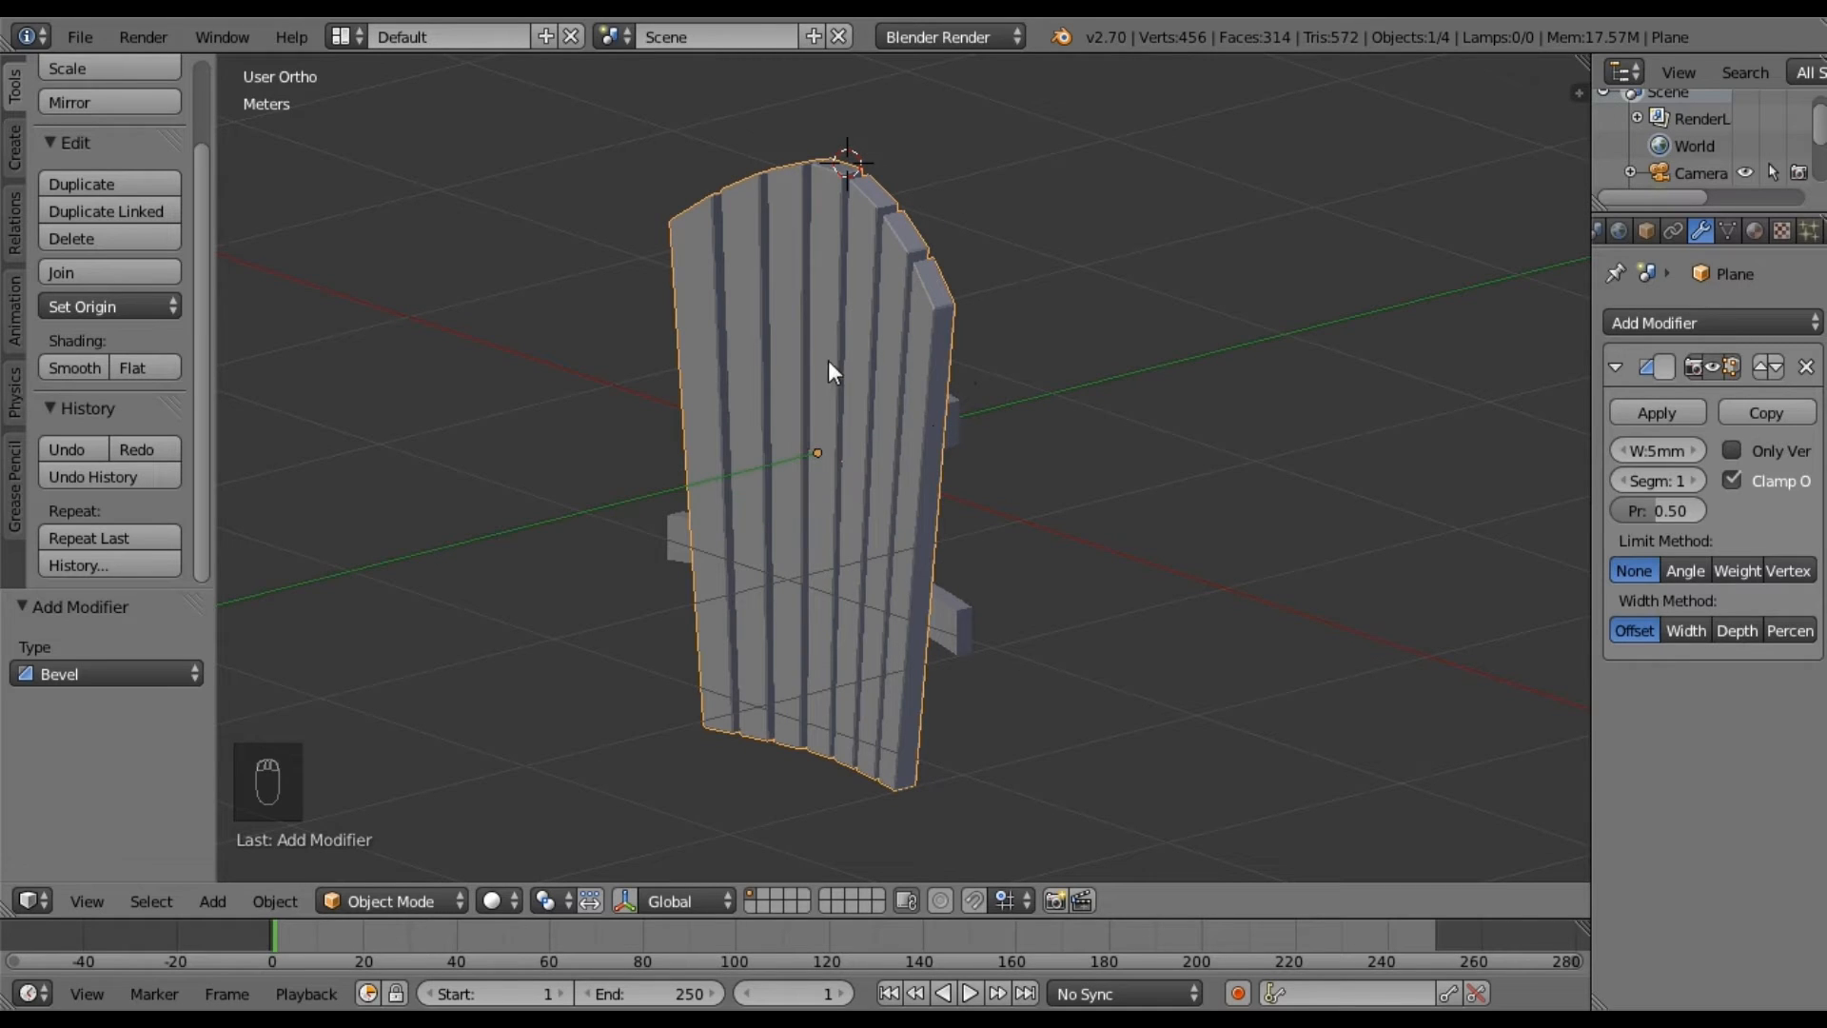
{"action": "middle_click_drag", "start_coordinate": [898, 388], "coordinate": [795, 401]}
{"action": "middle_click_drag", "start_coordinate": [720, 356], "coordinate": [678, 400]}
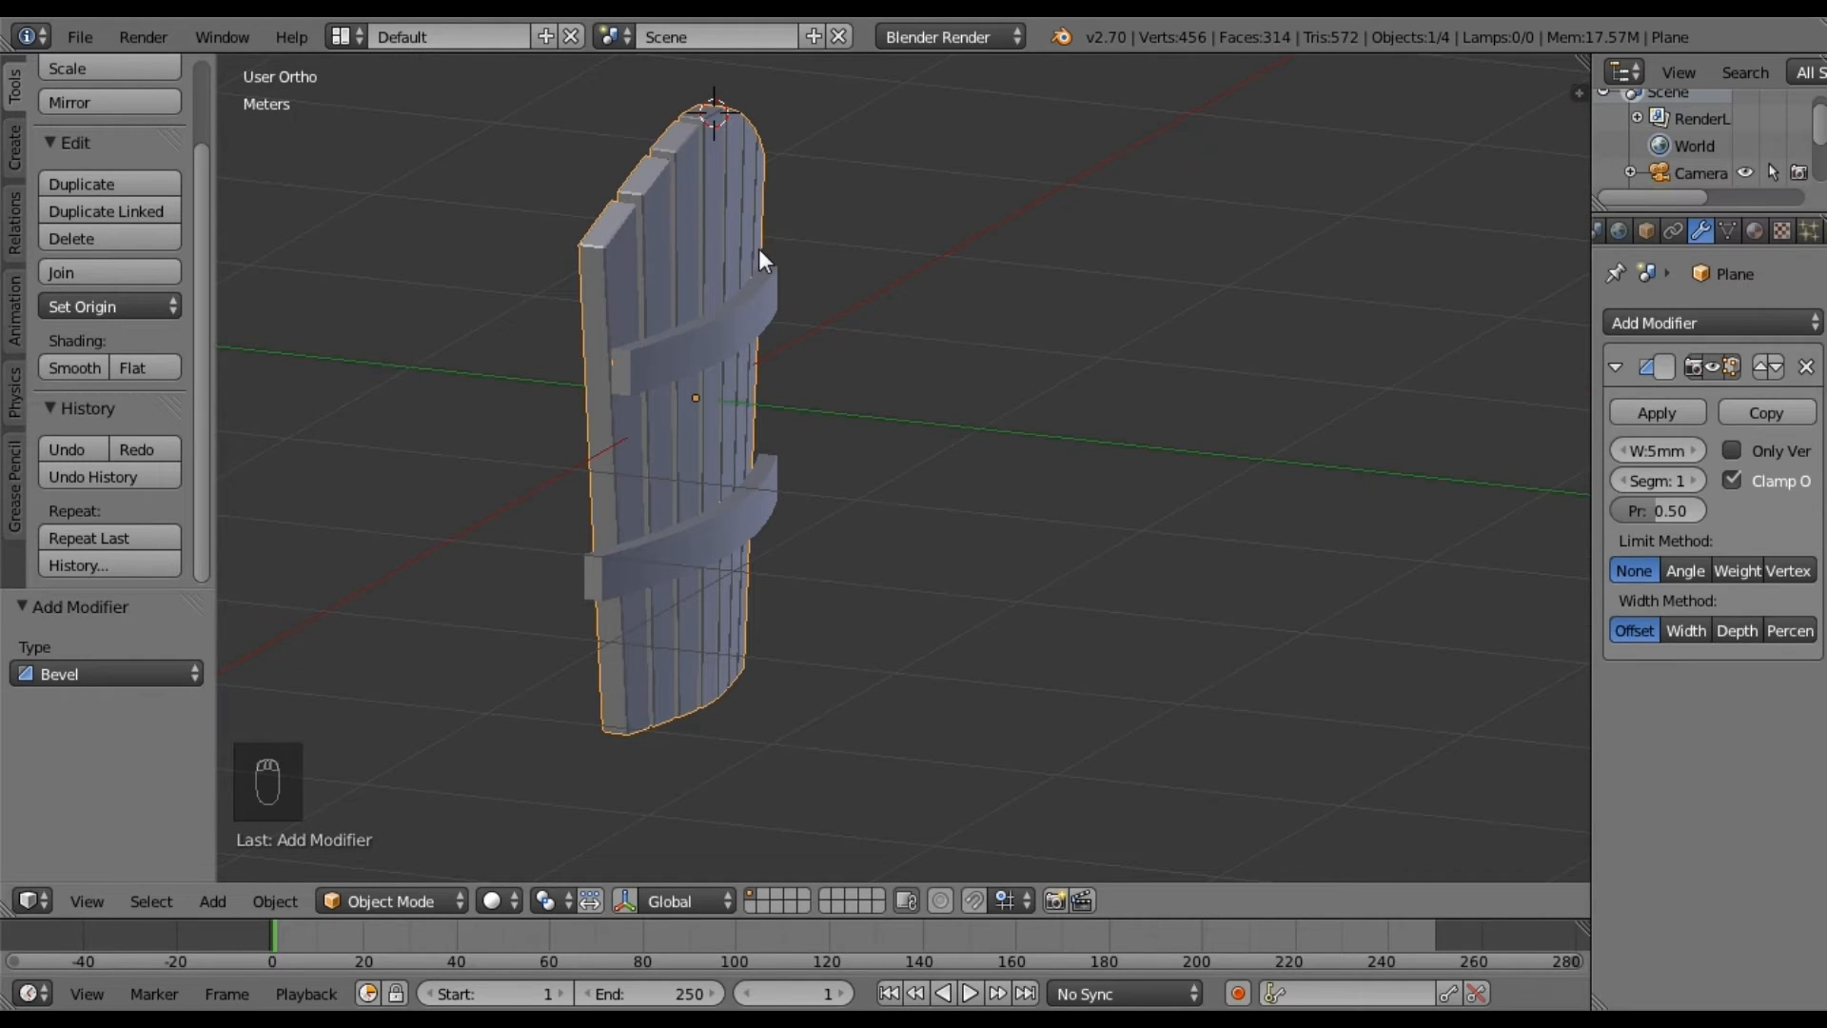
{"action": "middle_click_drag", "start_coordinate": [706, 423], "coordinate": [761, 406]}
{"action": "right_click", "coordinate": [732, 306]}
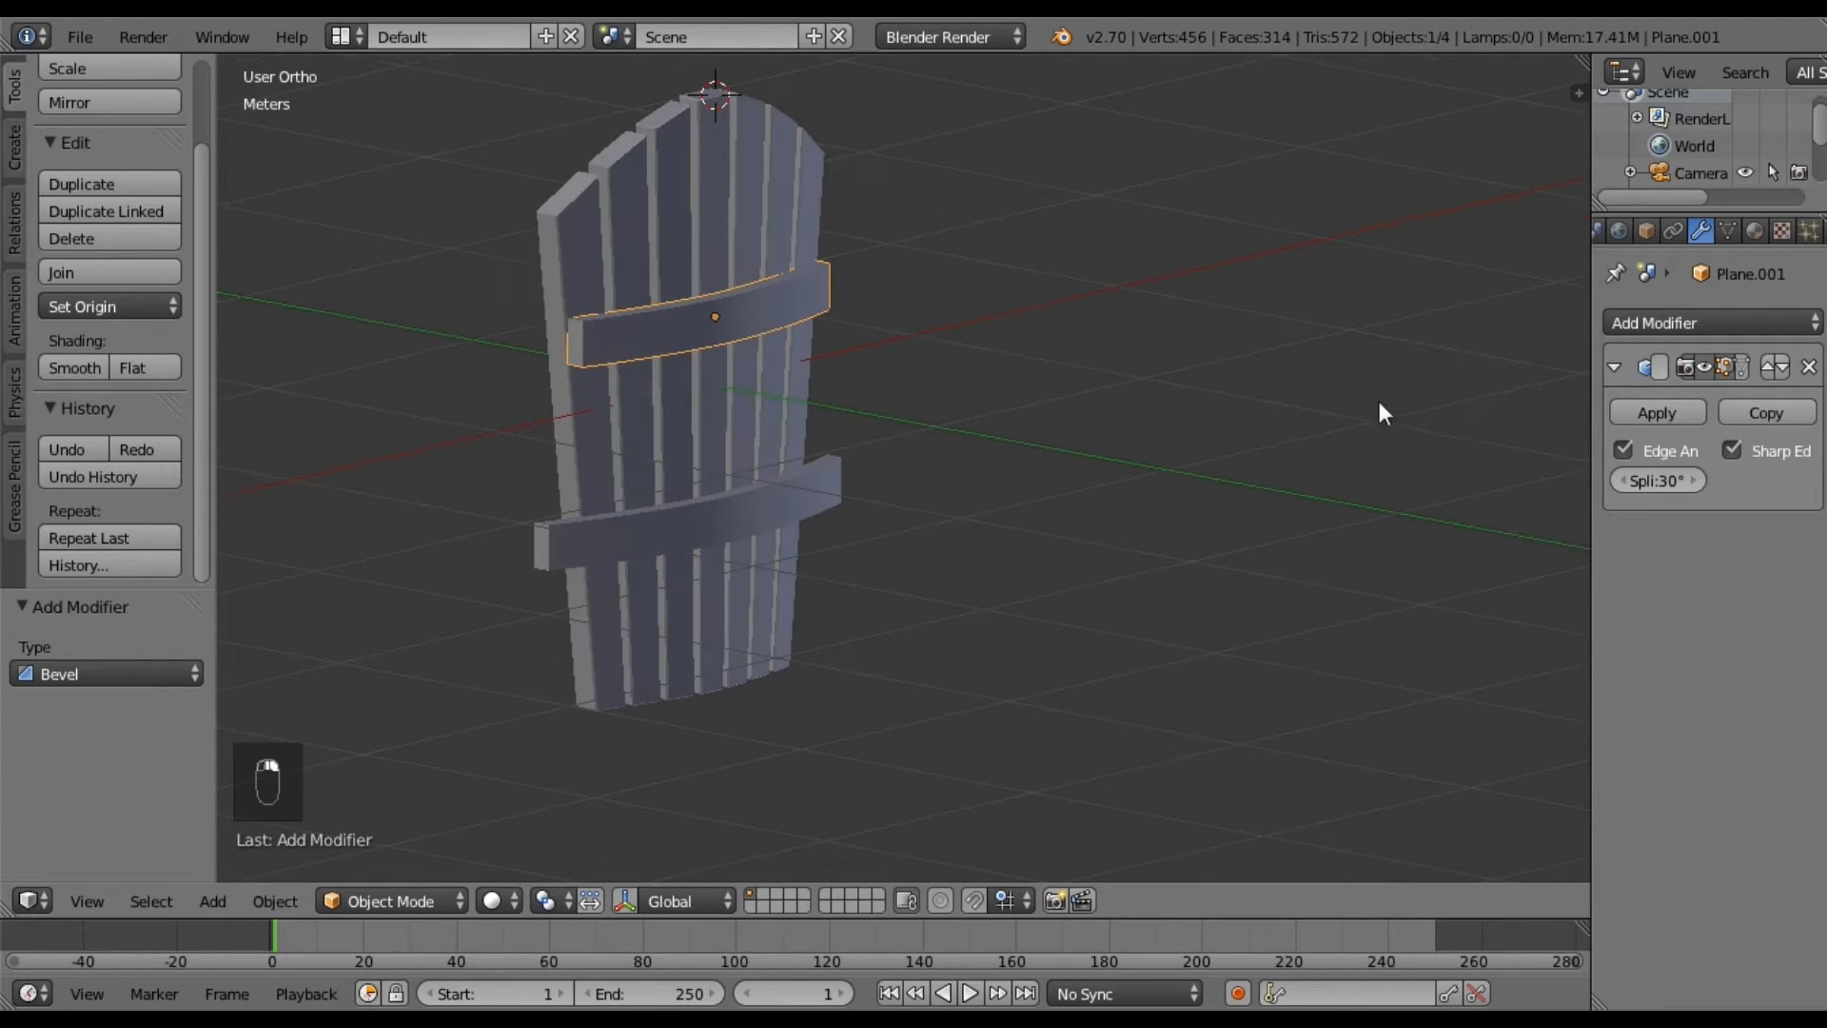
{"action": "left_click", "coordinate": [1615, 367]}
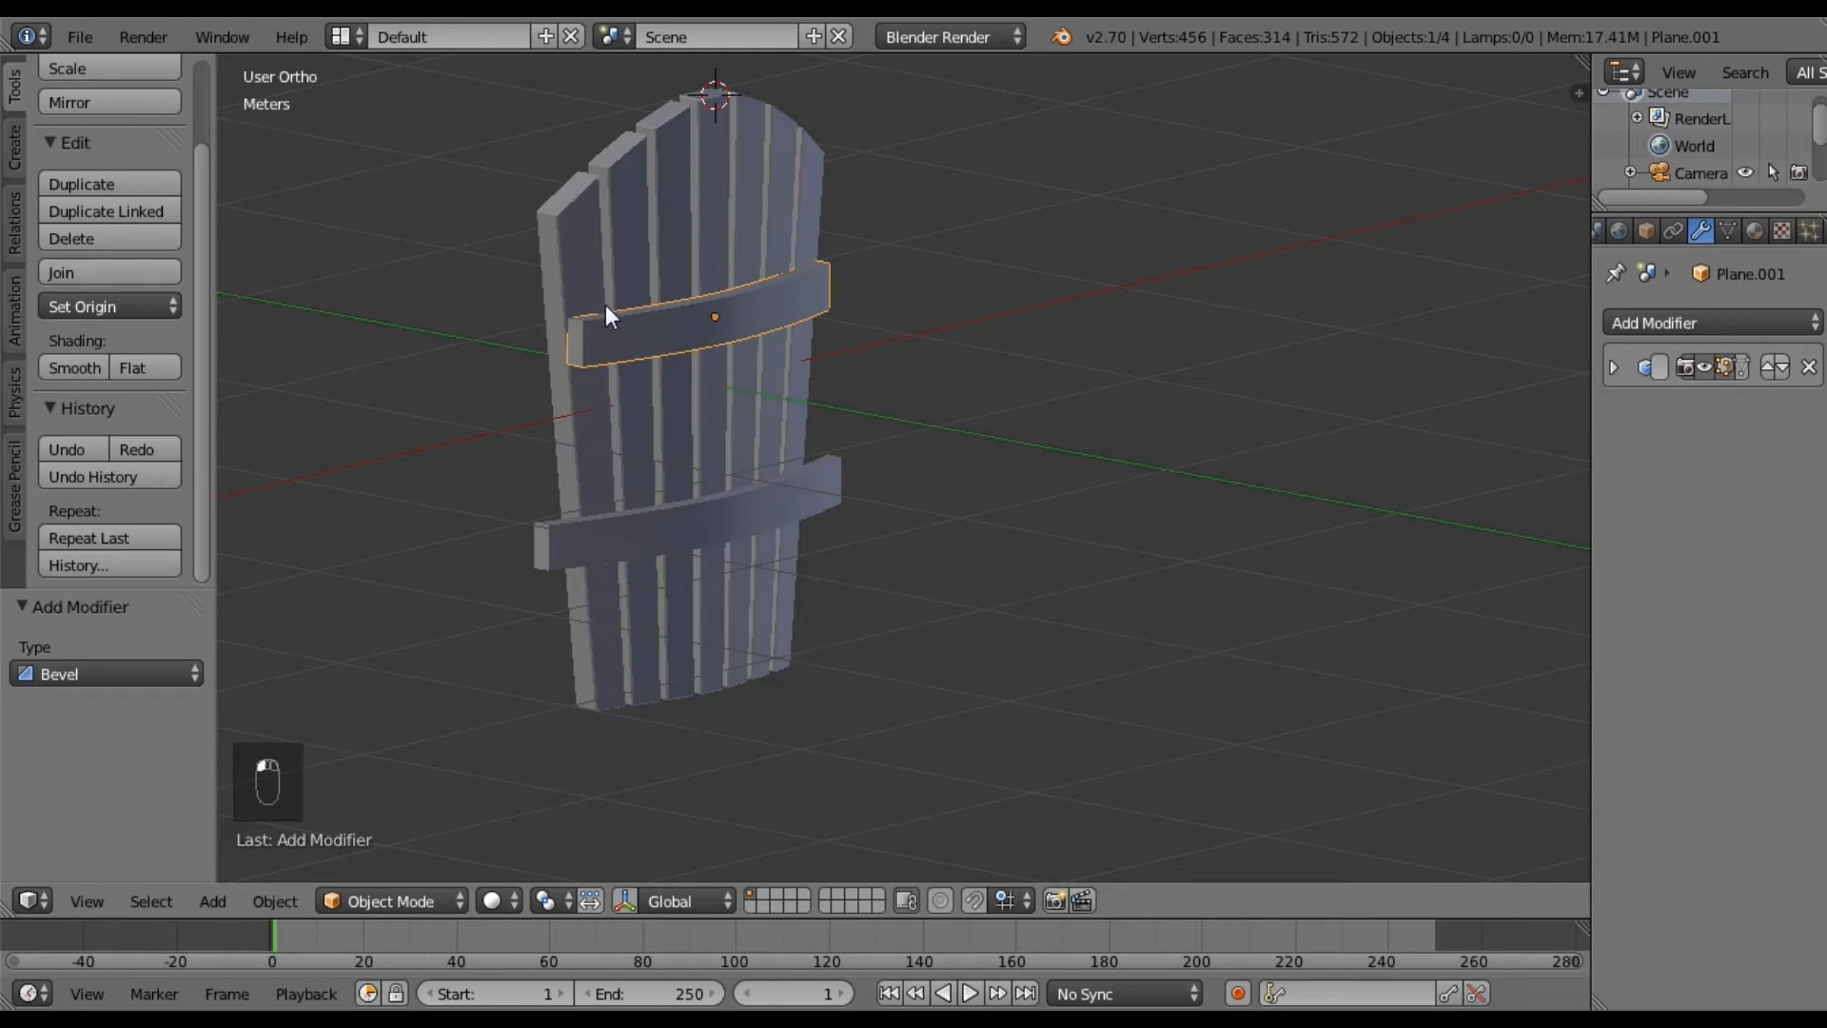
{"action": "left_click", "coordinate": [1704, 323]}
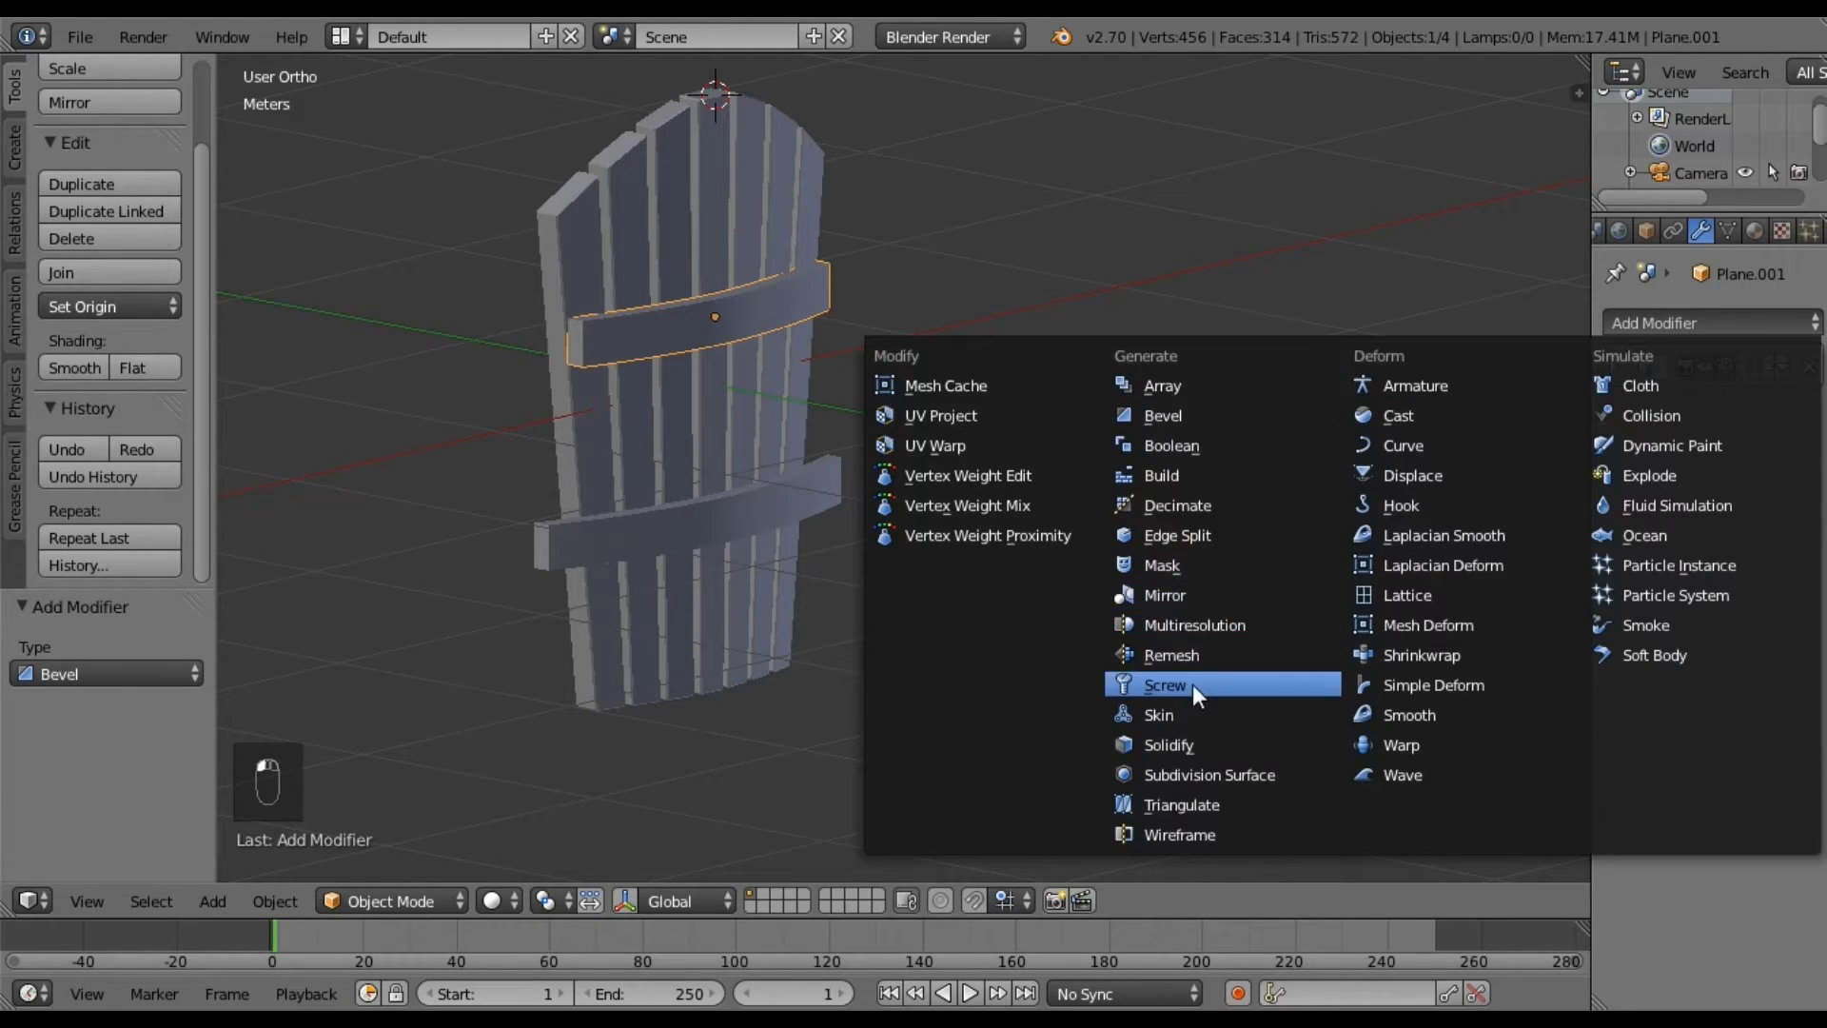
{"action": "left_click", "coordinate": [1182, 414]}
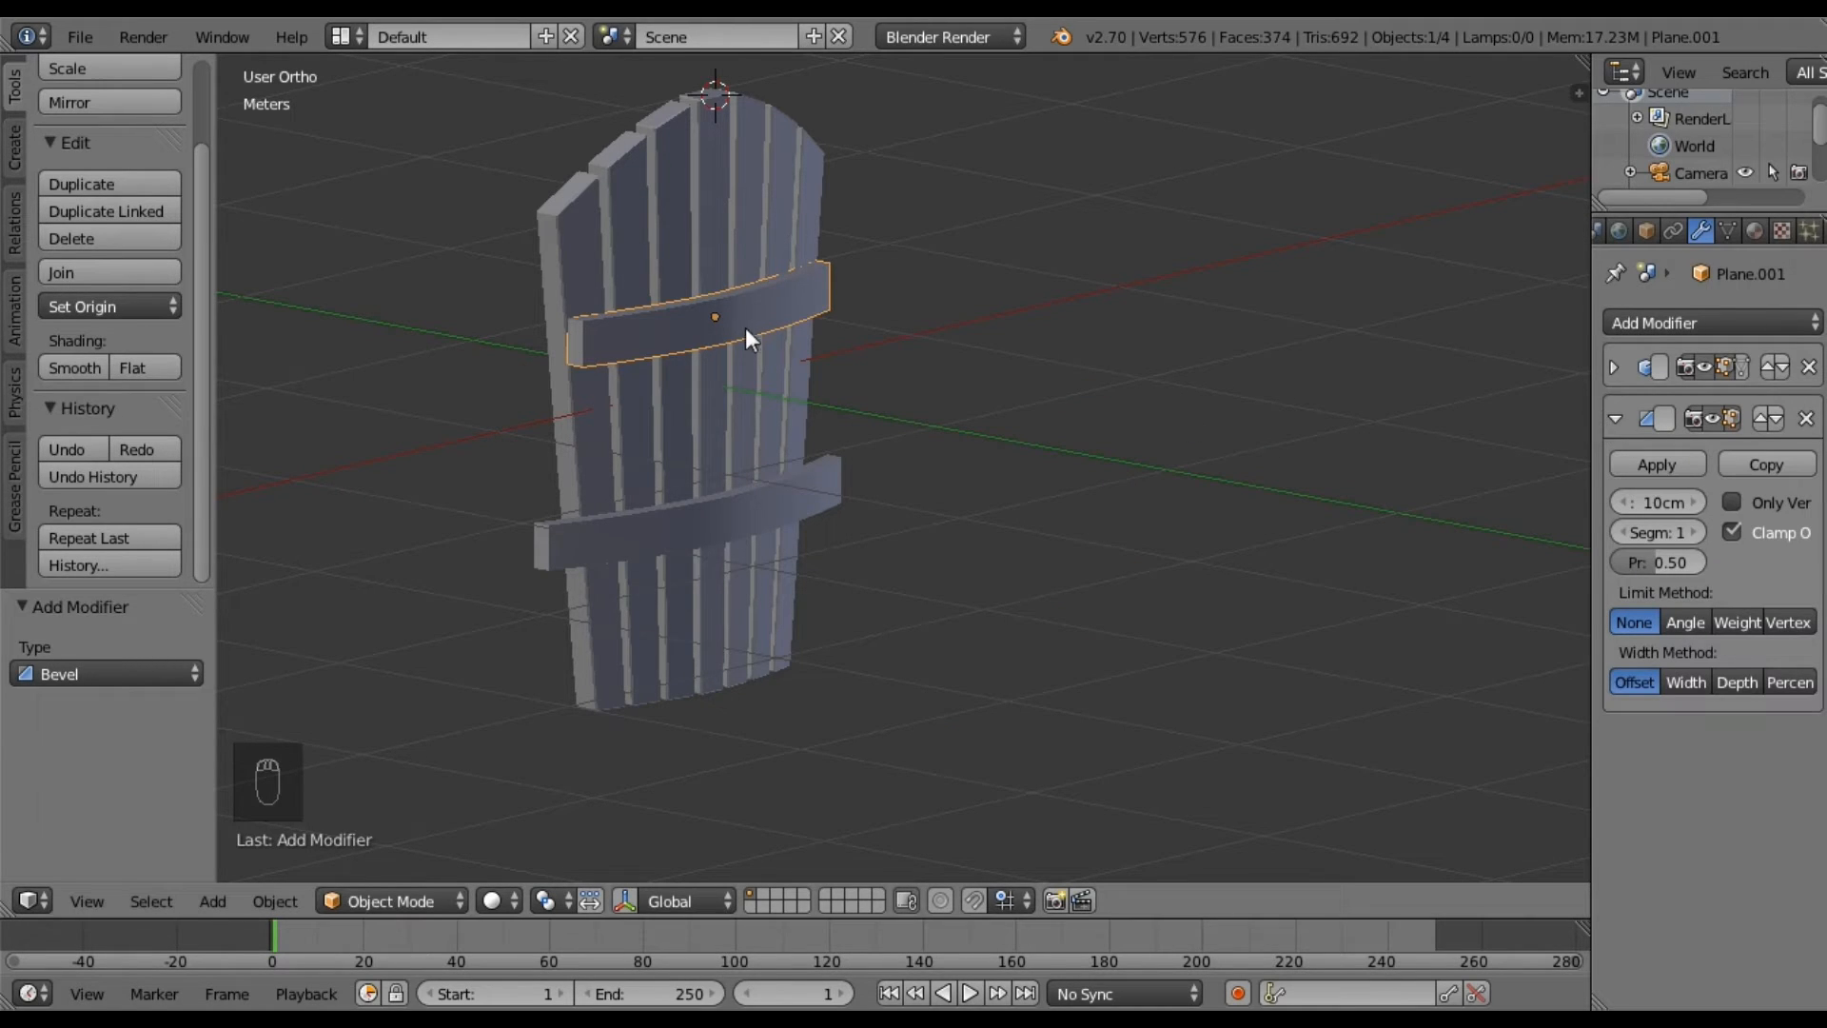
{"action": "left_click", "coordinate": [1649, 501]}
{"action": "type", "text": "5mm"}
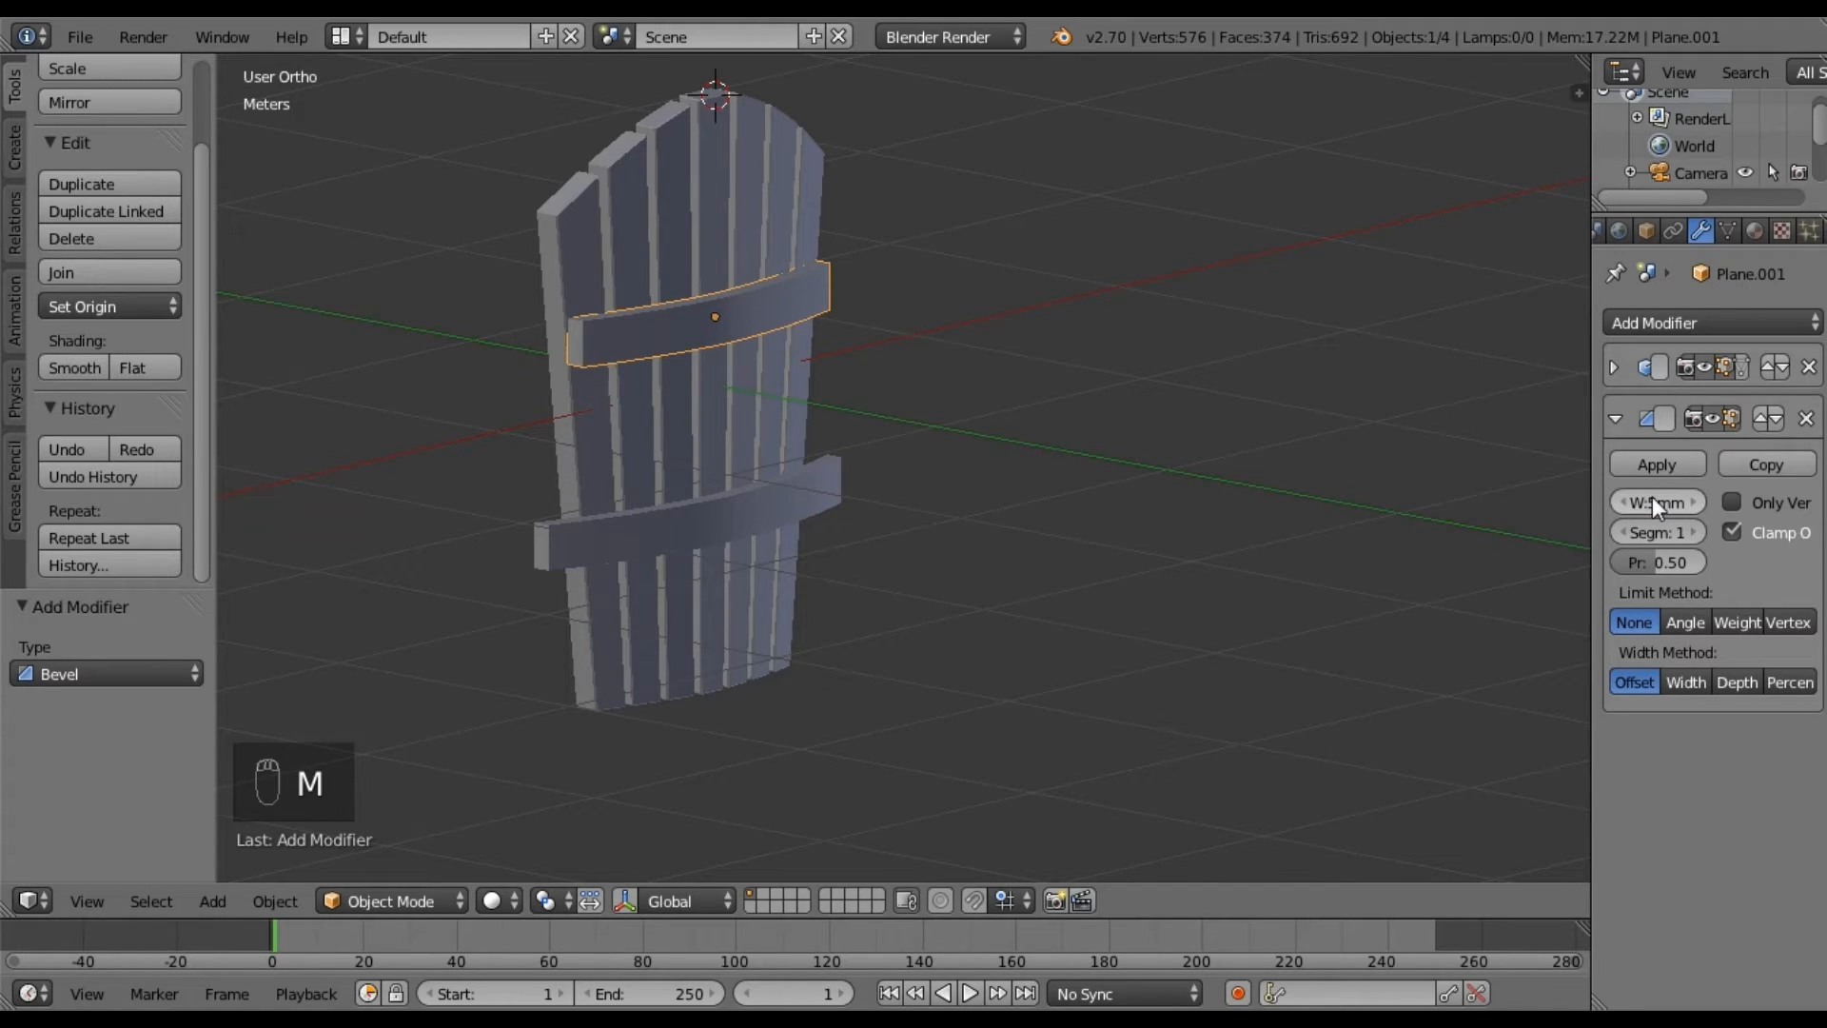
{"action": "middle_click_drag", "start_coordinate": [844, 438], "coordinate": [711, 491]}
{"action": "scroll", "coordinate": [658, 305], "scroll_direction": "up", "scroll_amount": 3}
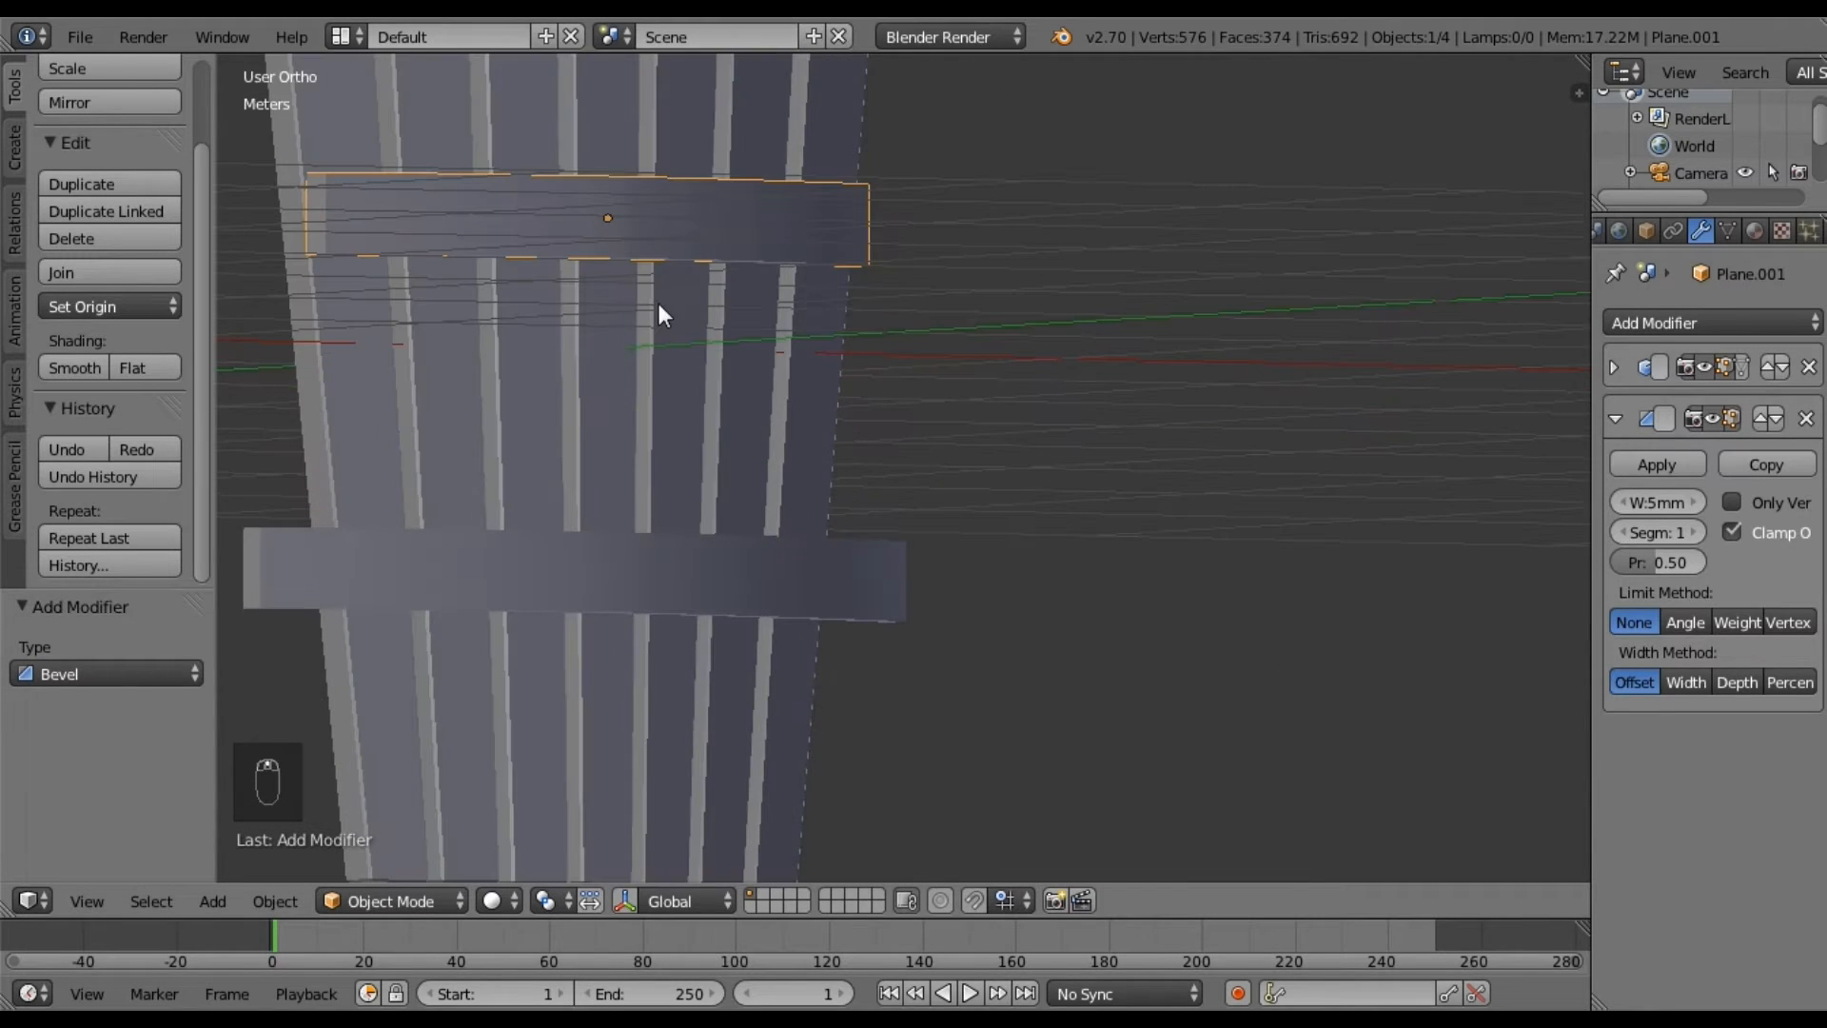
{"action": "middle_click_drag", "start_coordinate": [659, 305], "coordinate": [1236, 477], "text": "shift"}
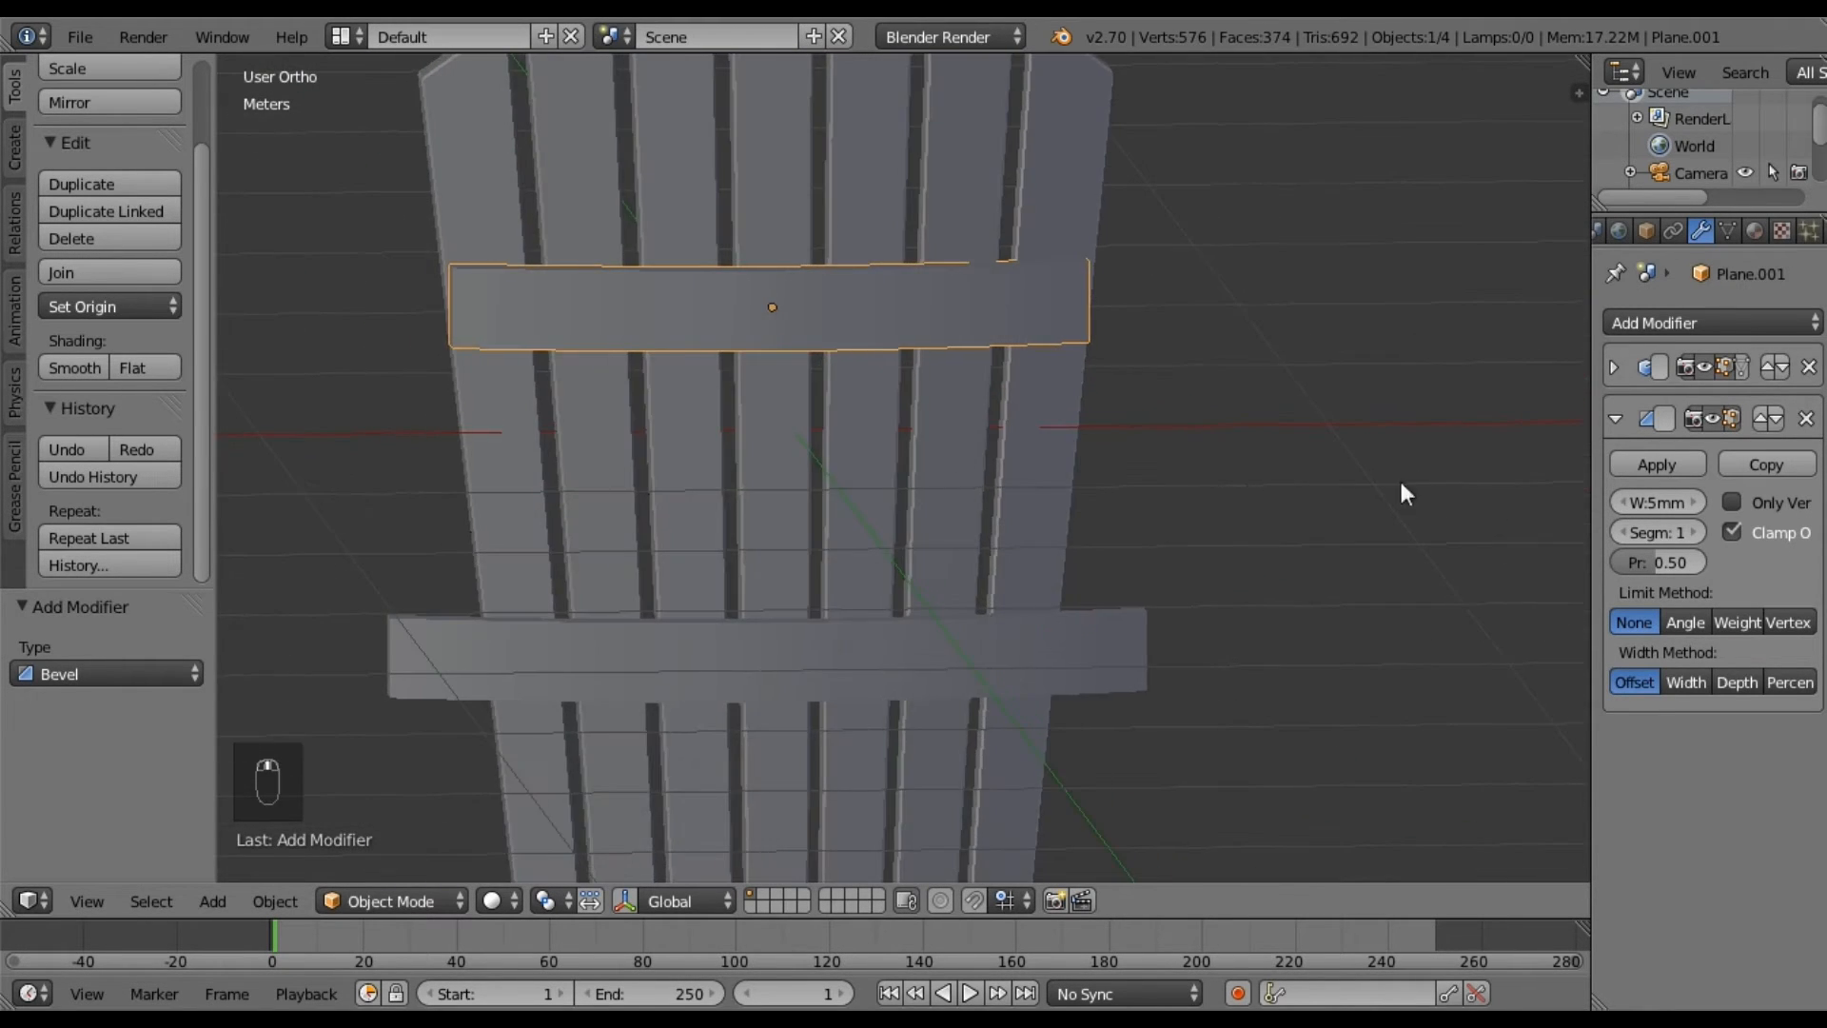
Place the upper supporting board's Bevel modifier above its Edge Split modifier in the stack.
{"action": "left_click", "coordinate": [1615, 418]}
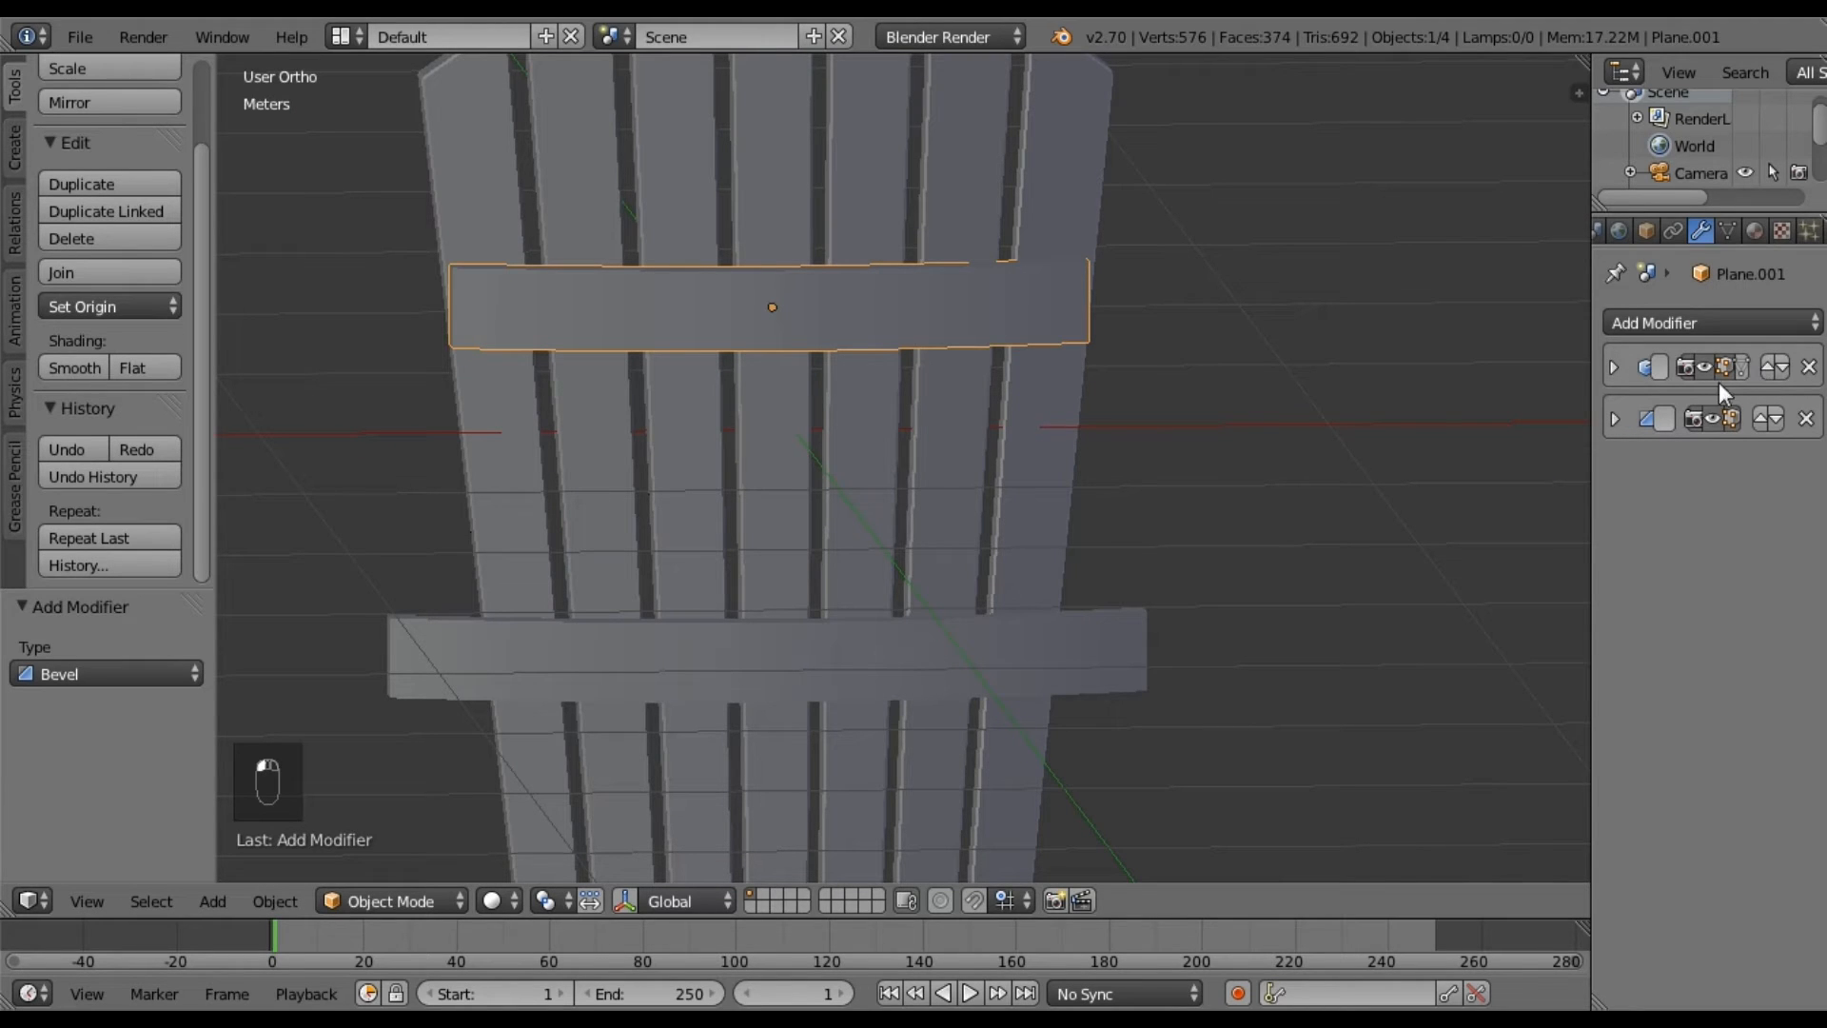
{"action": "left_click", "coordinate": [1761, 420]}
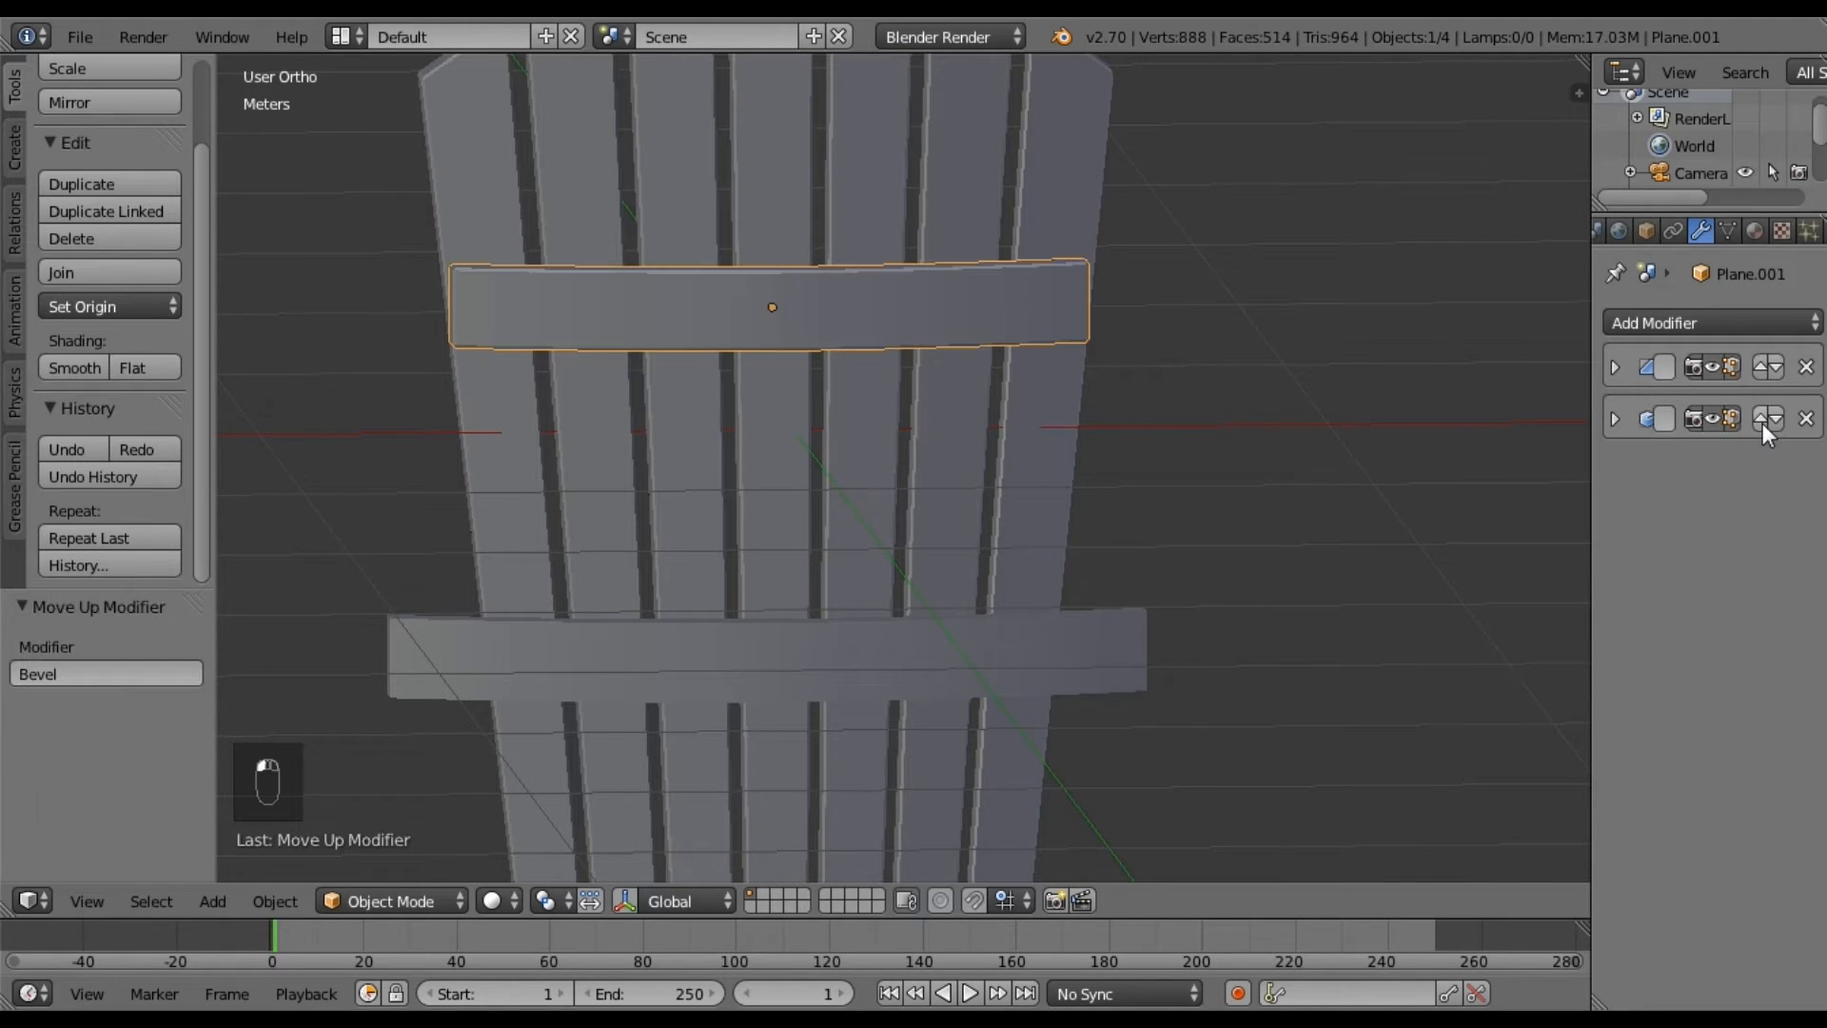
{"action": "middle_click_drag", "start_coordinate": [755, 512], "coordinate": [877, 337]}
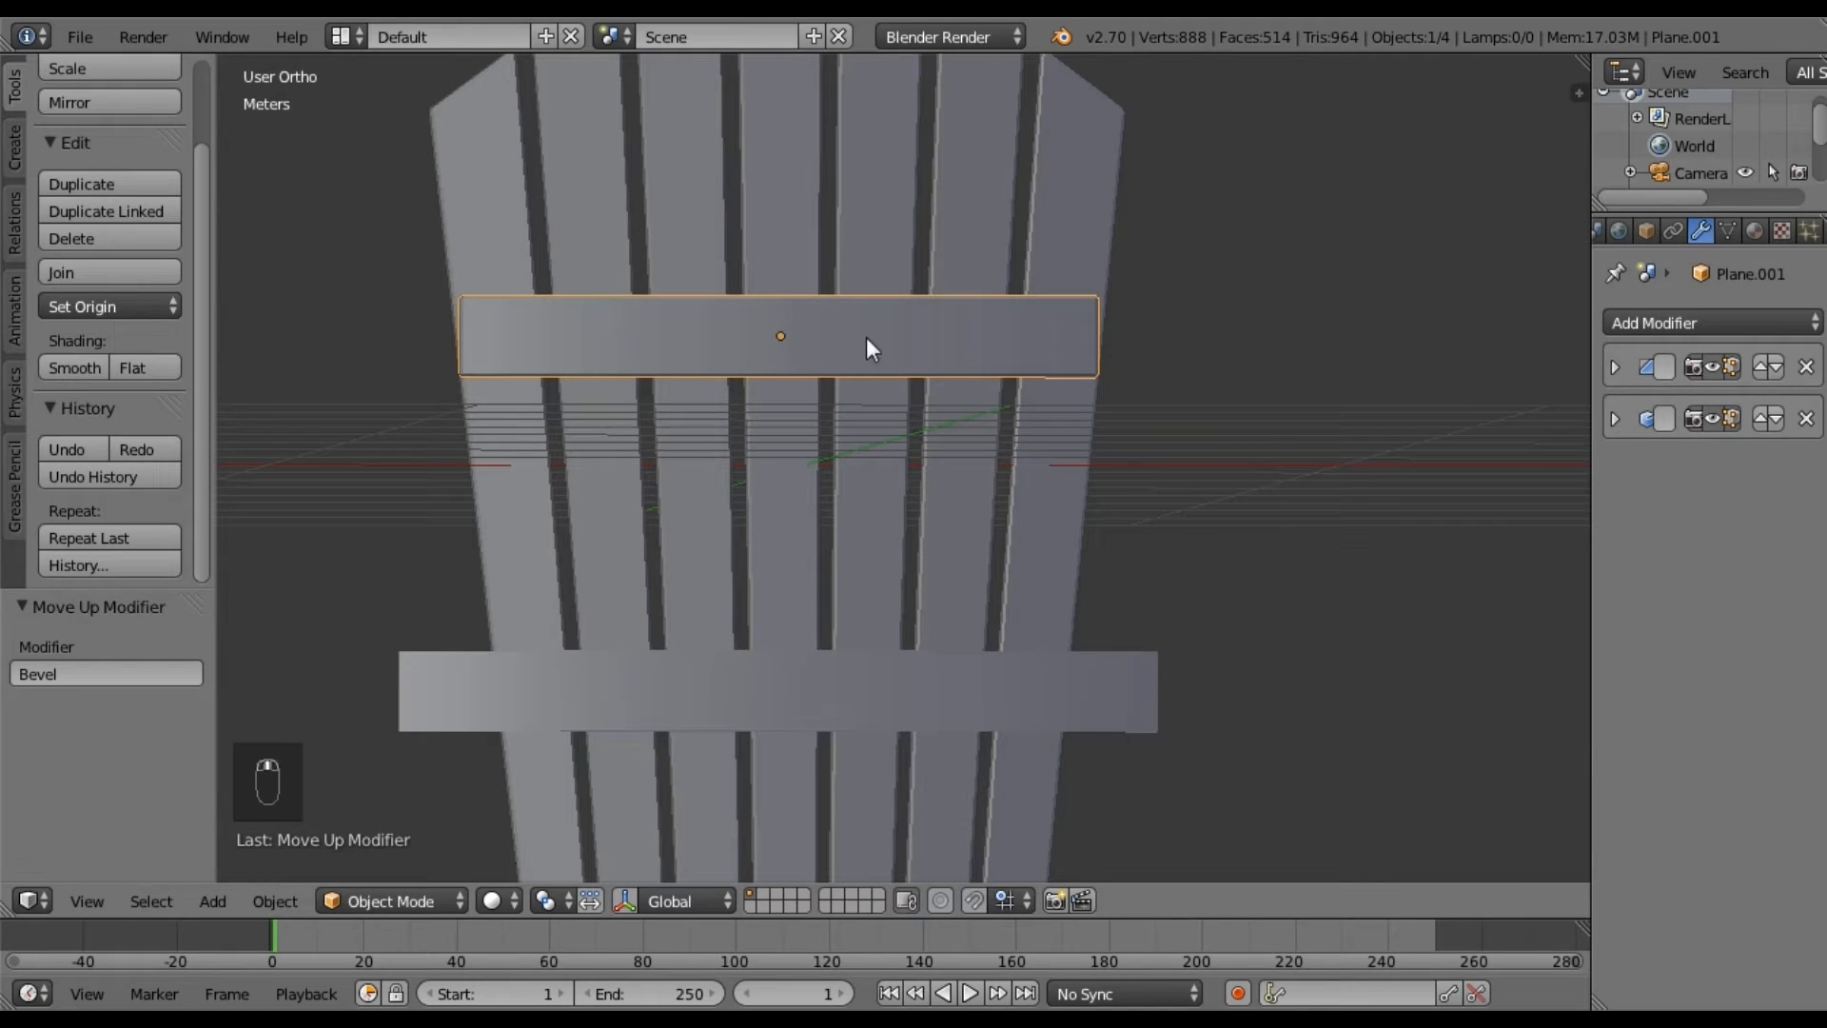
Give the lower supporting board a 5 mm Bevel modifier and place it above the Edge Split modifier.
{"action": "middle_click_drag", "start_coordinate": [747, 449], "coordinate": [933, 518]}
{"action": "middle_click_drag", "start_coordinate": [652, 567], "coordinate": [696, 455]}
{"action": "right_click", "coordinate": [695, 464]}
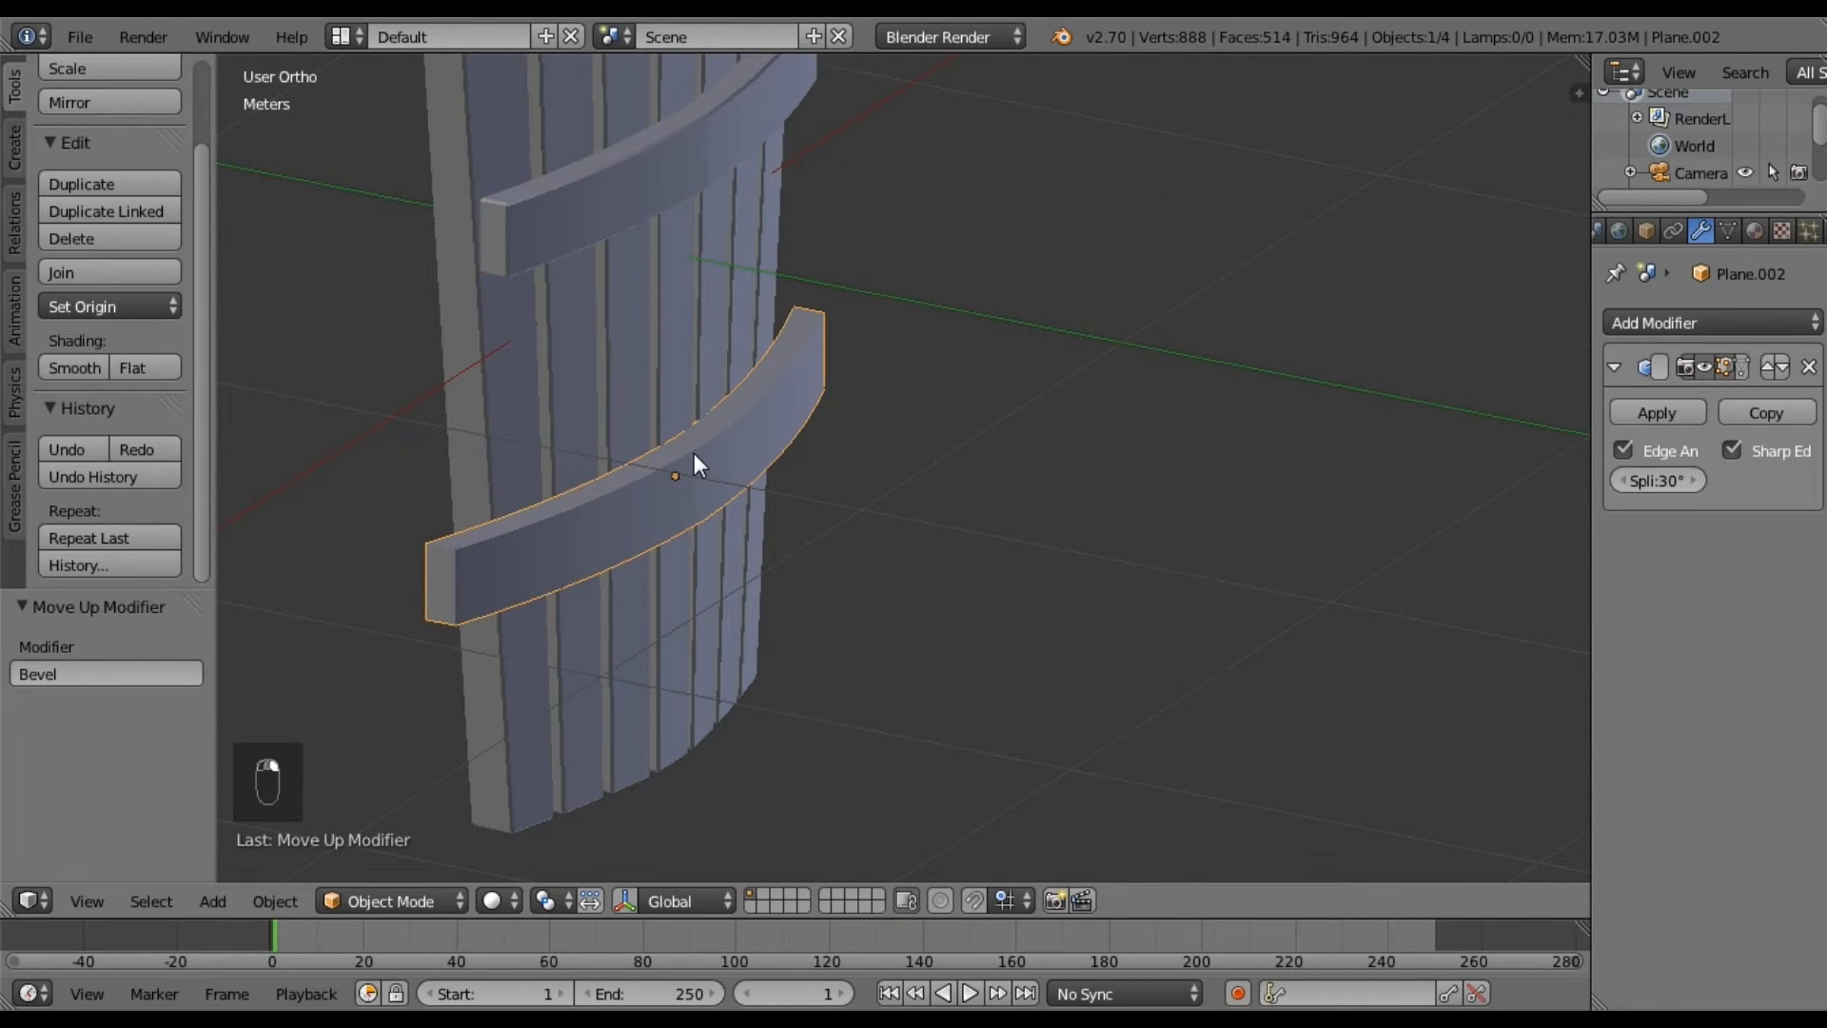
{"action": "left_click", "coordinate": [1631, 320]}
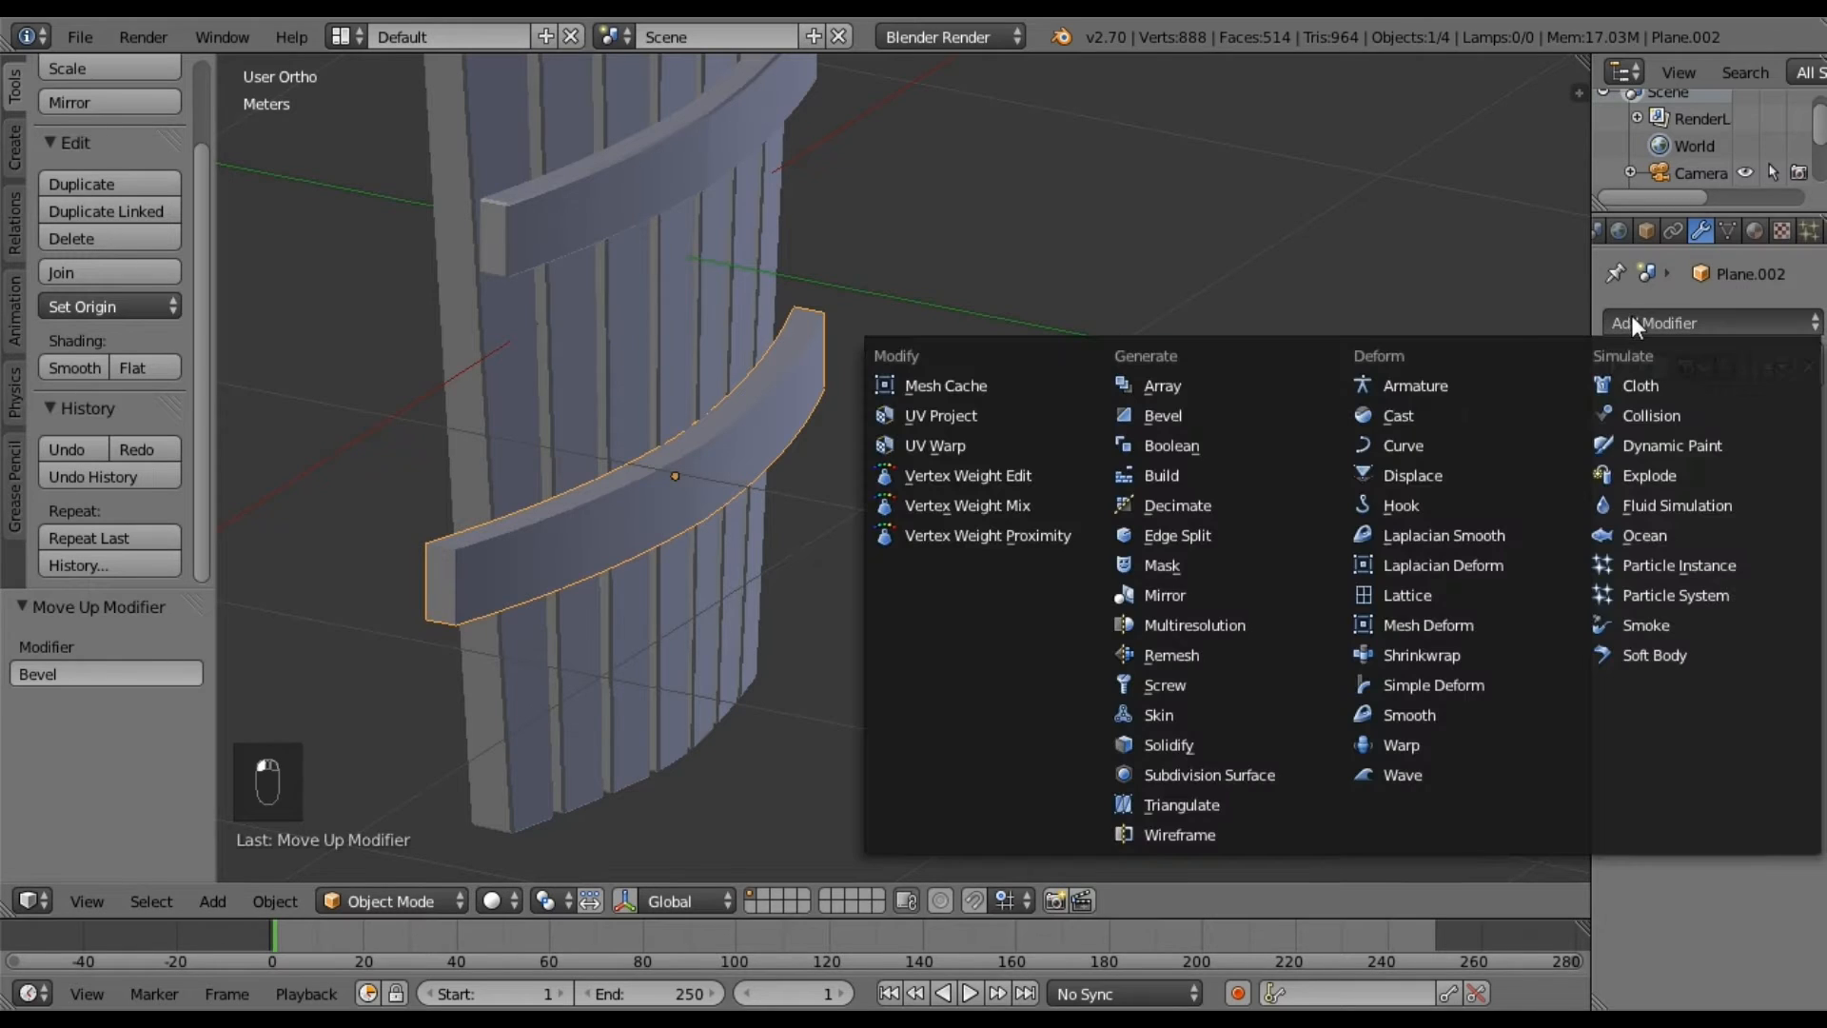
{"action": "left_click", "coordinate": [1210, 417]}
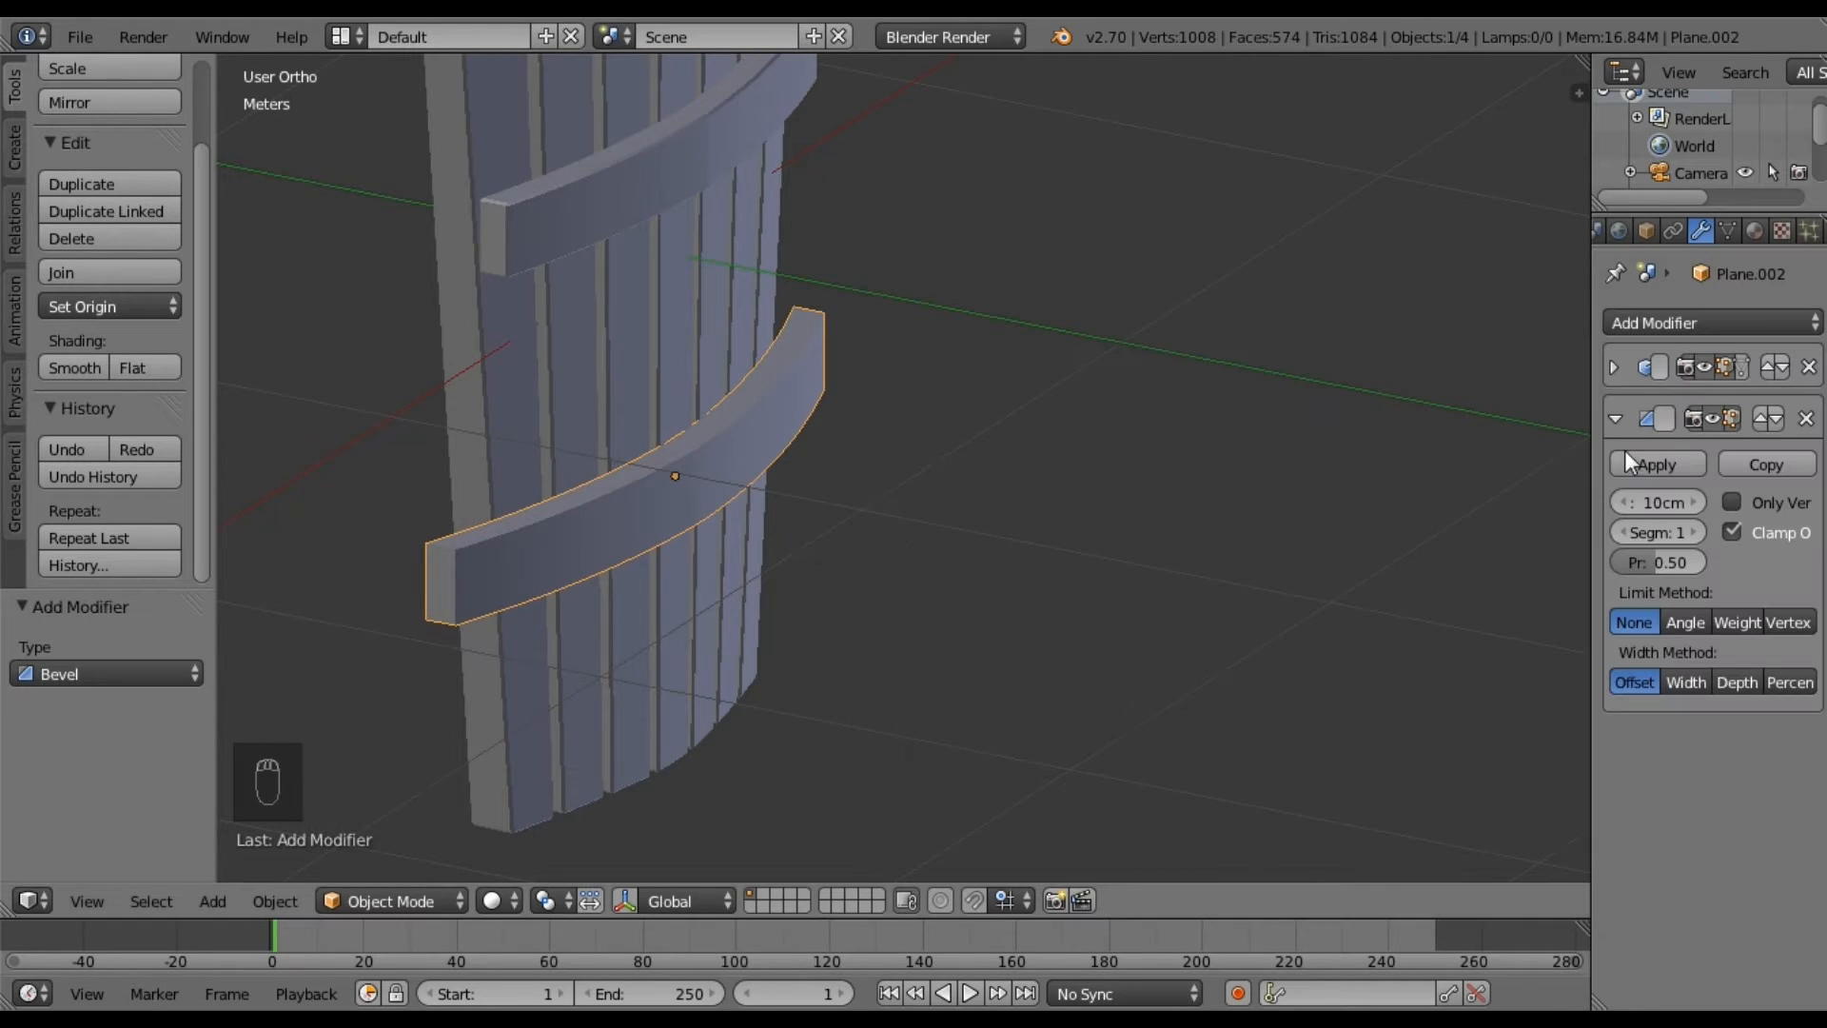
{"action": "left_click", "coordinate": [1654, 502]}
{"action": "type", "text": "5mm"}
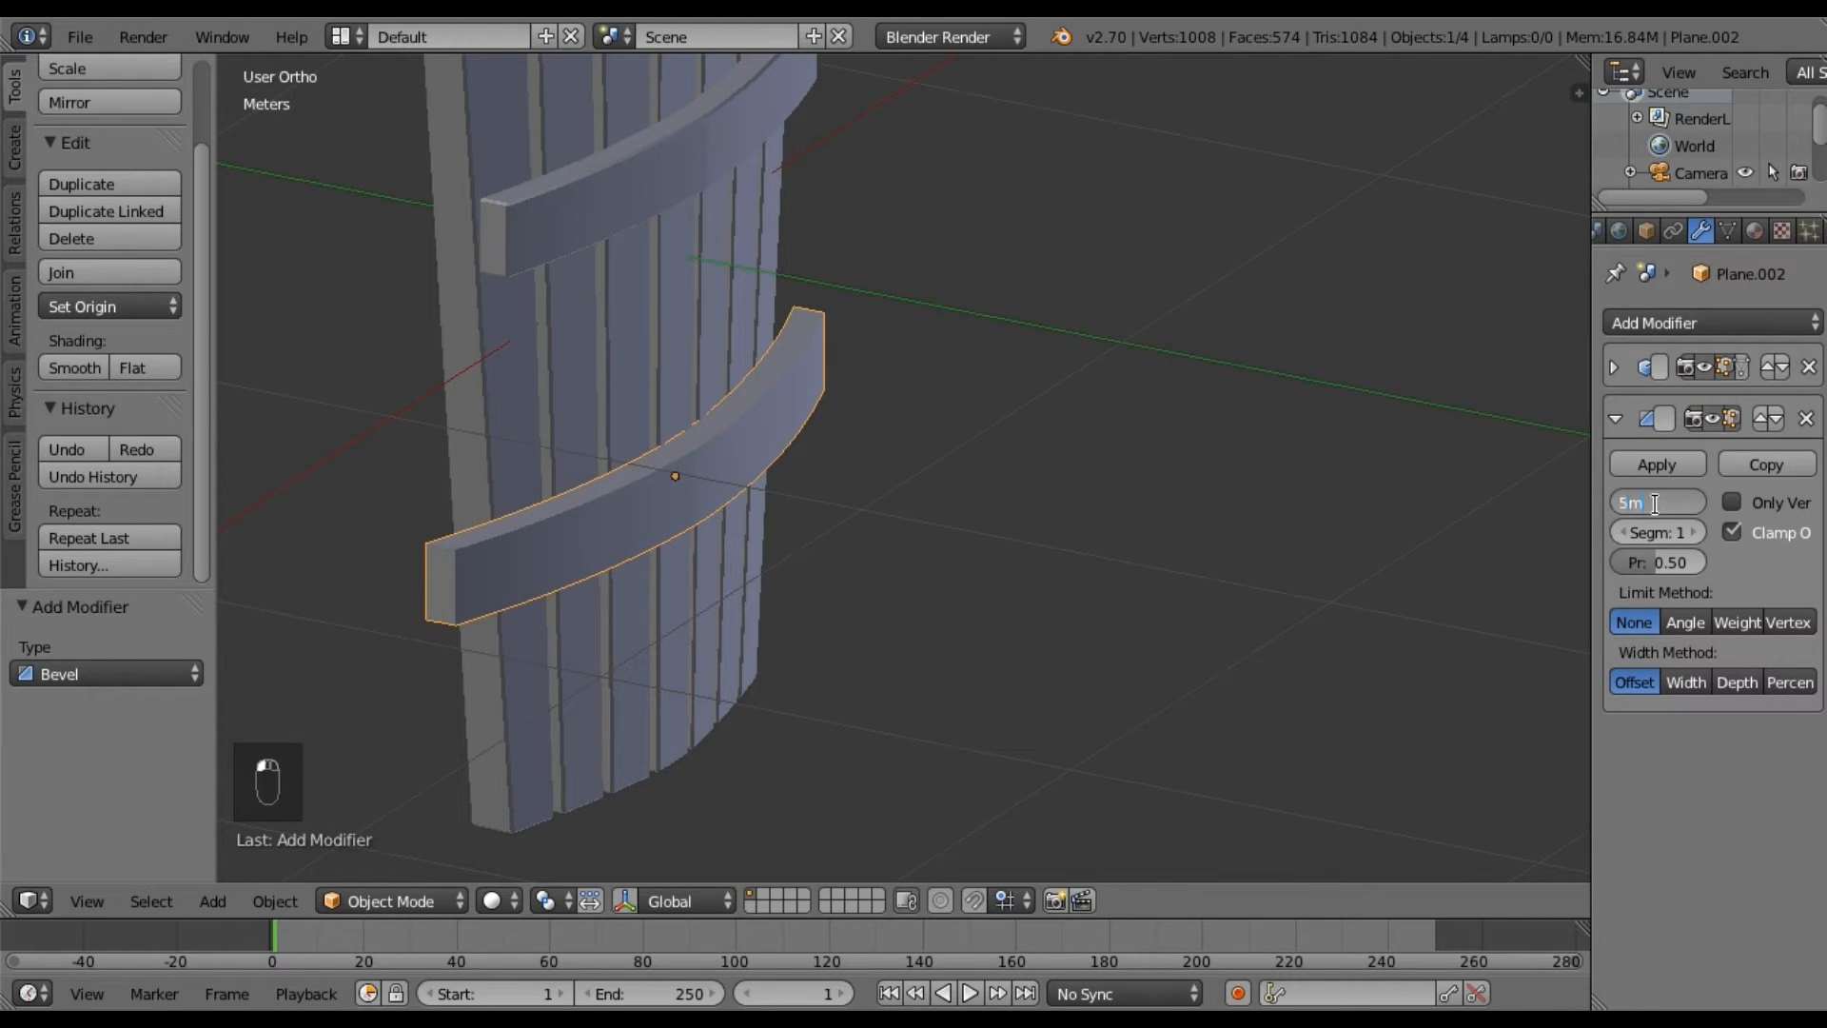
{"action": "key", "text": "Return"}
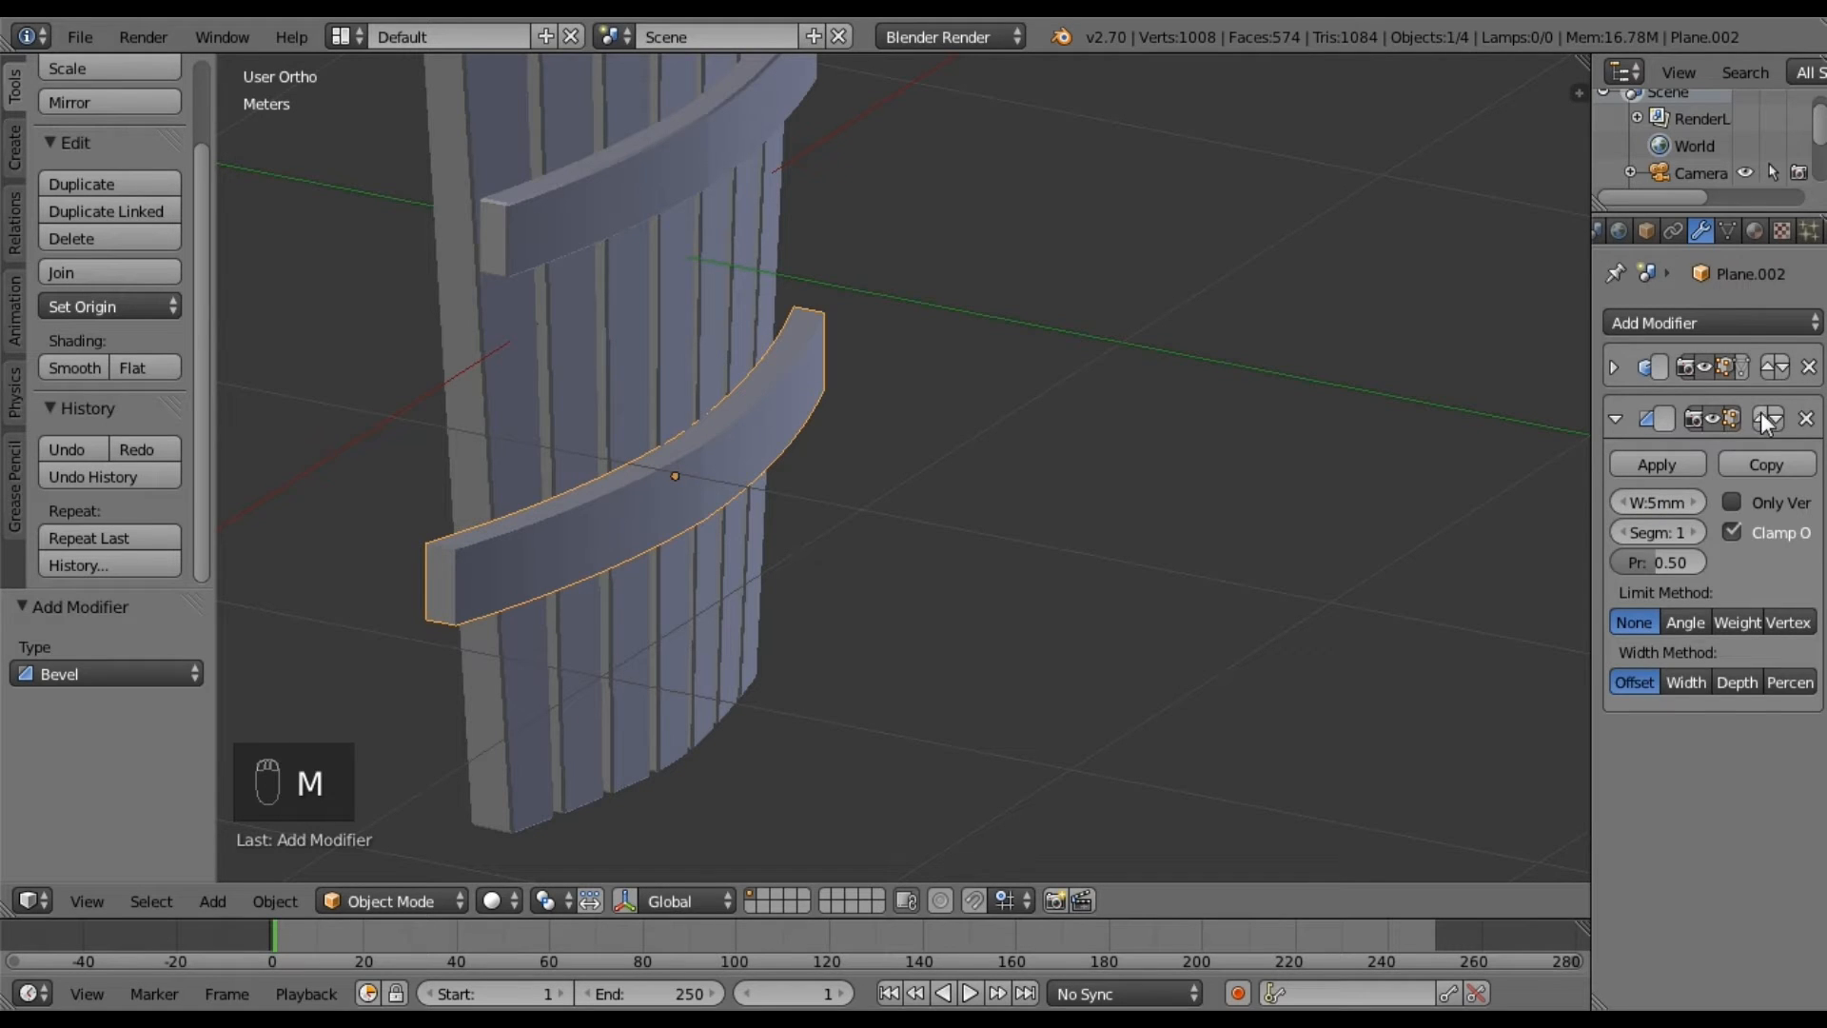
{"action": "left_click", "coordinate": [1762, 417]}
{"action": "left_click", "coordinate": [1615, 367]}
Snap the 3D cursor midway between two upper front vertices on the lower board's protruding +X end, then return to Object Mode.
{"action": "middle_click_drag", "start_coordinate": [611, 583], "coordinate": [963, 563]}
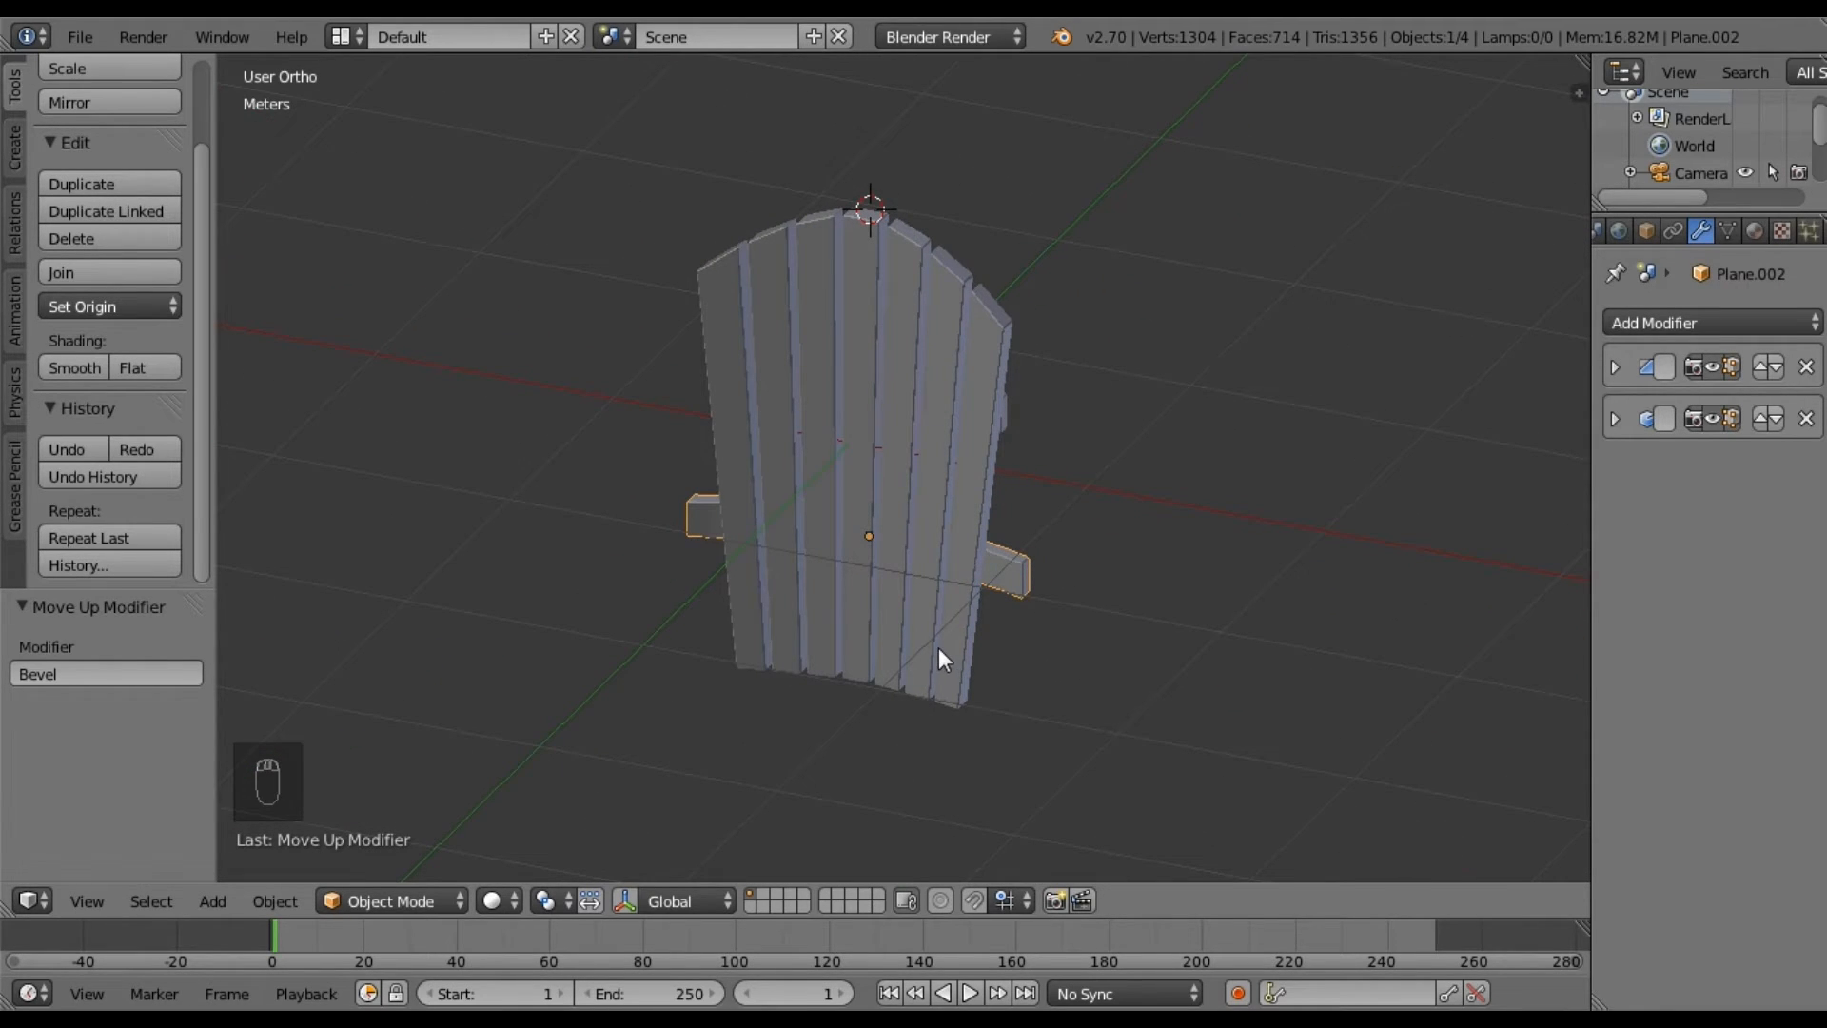
{"action": "middle_click_drag", "start_coordinate": [939, 655], "coordinate": [856, 624]}
{"action": "scroll", "coordinate": [842, 678], "scroll_direction": "up", "scroll_amount": 5}
{"action": "middle_click_drag", "start_coordinate": [848, 712], "coordinate": [1118, 738]}
{"action": "middle_click_drag", "start_coordinate": [1082, 677], "coordinate": [991, 502], "text": "shift"}
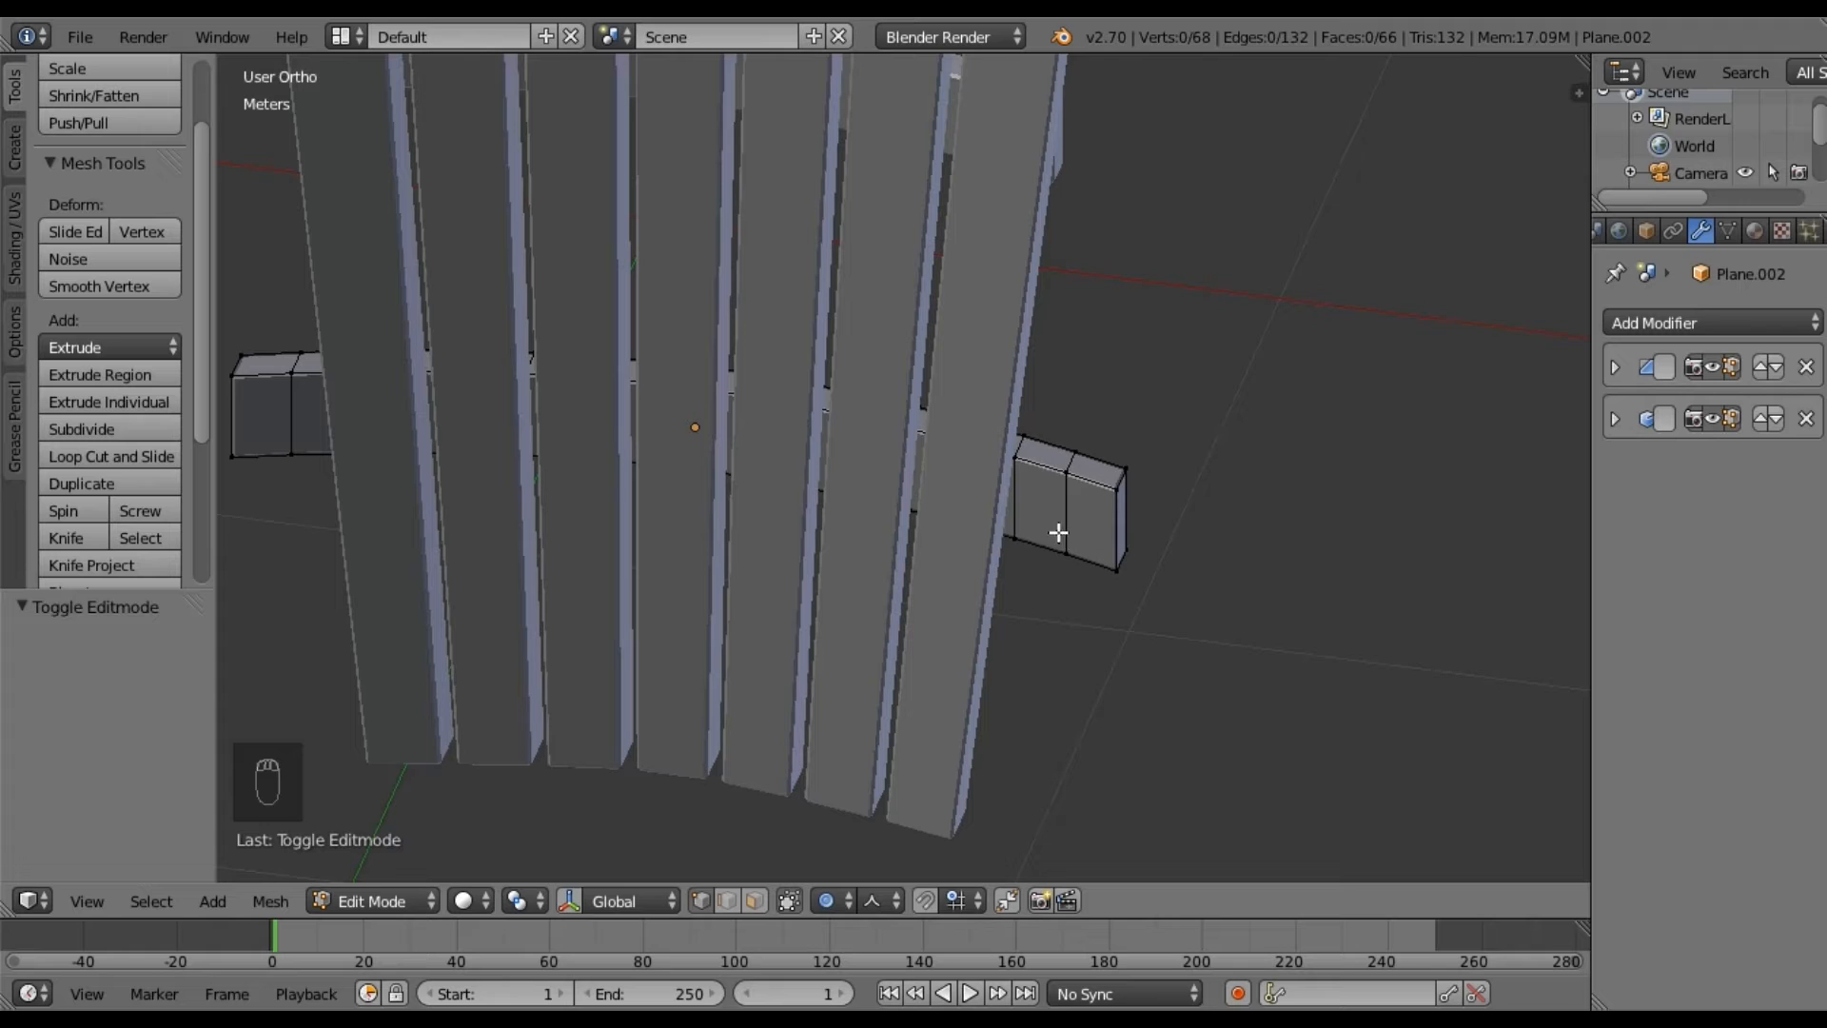
{"action": "right_click", "coordinate": [1024, 458]}
{"action": "right_click", "coordinate": [1116, 490], "text": "shift"}
{"action": "left_click", "coordinate": [249, 901]}
{"action": "mouse_move", "coordinate": [314, 721]}
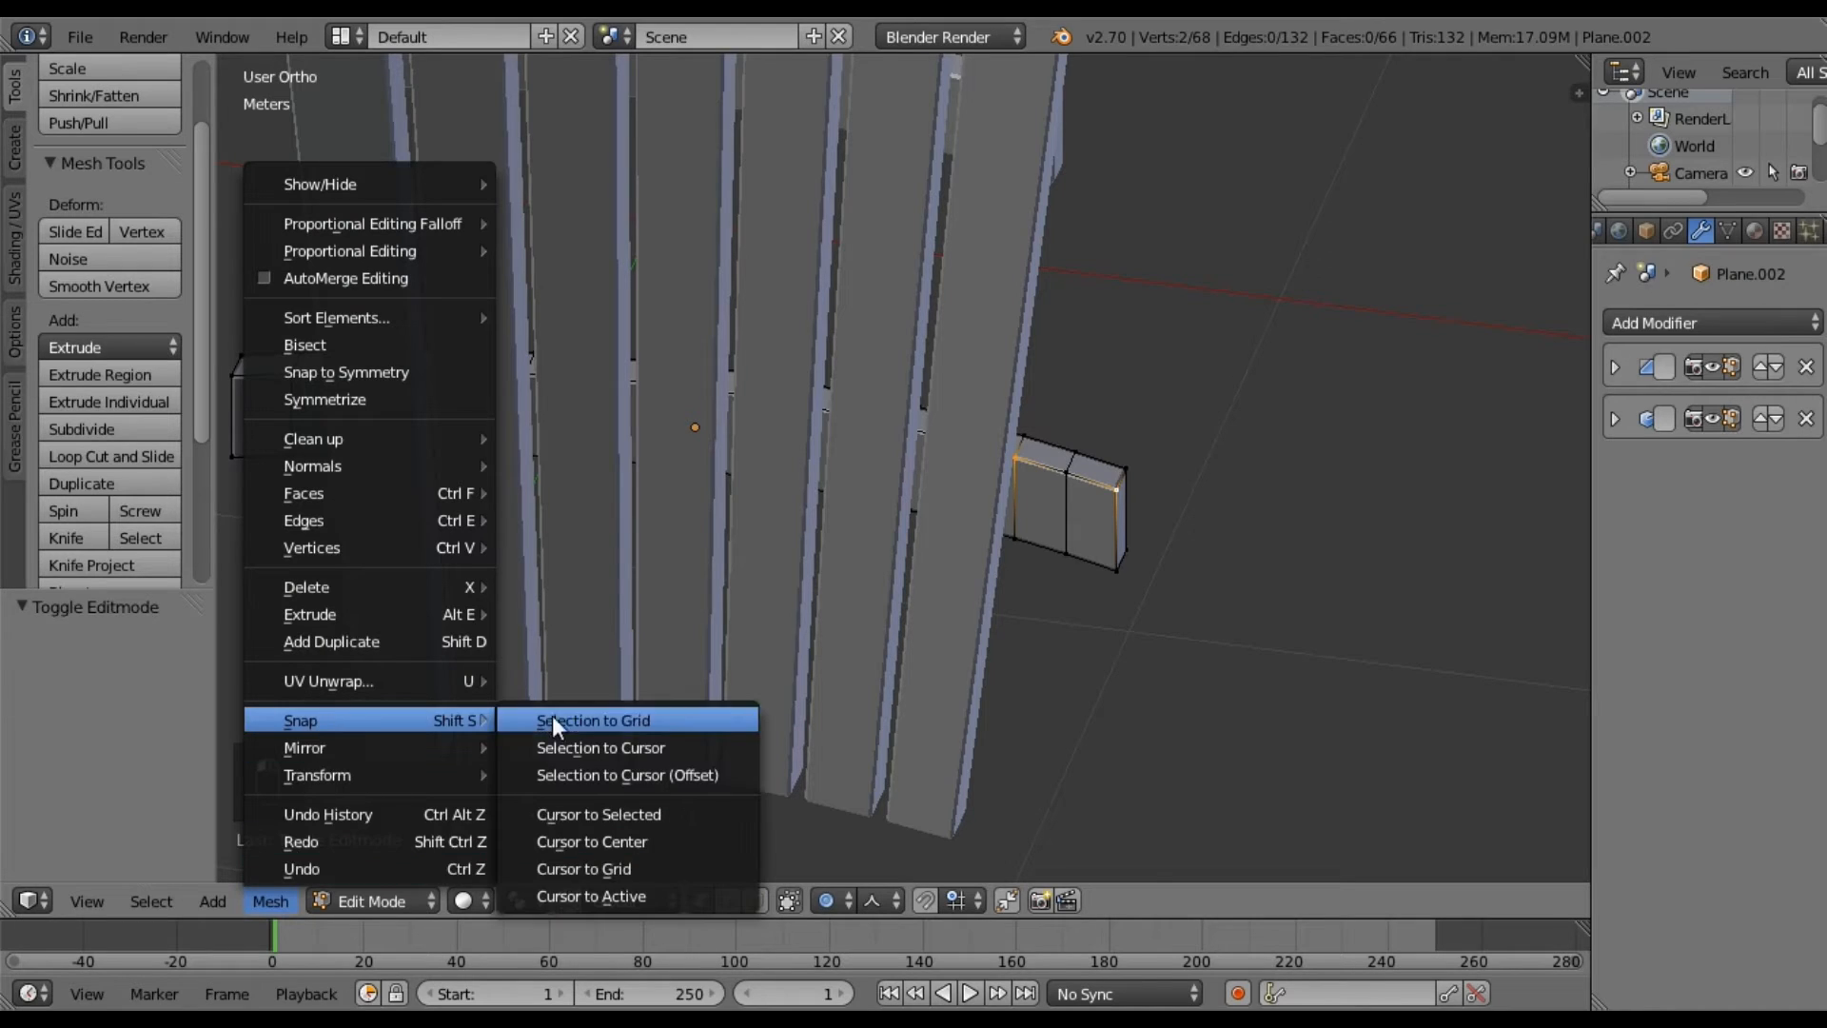
{"action": "left_click", "coordinate": [576, 818]}
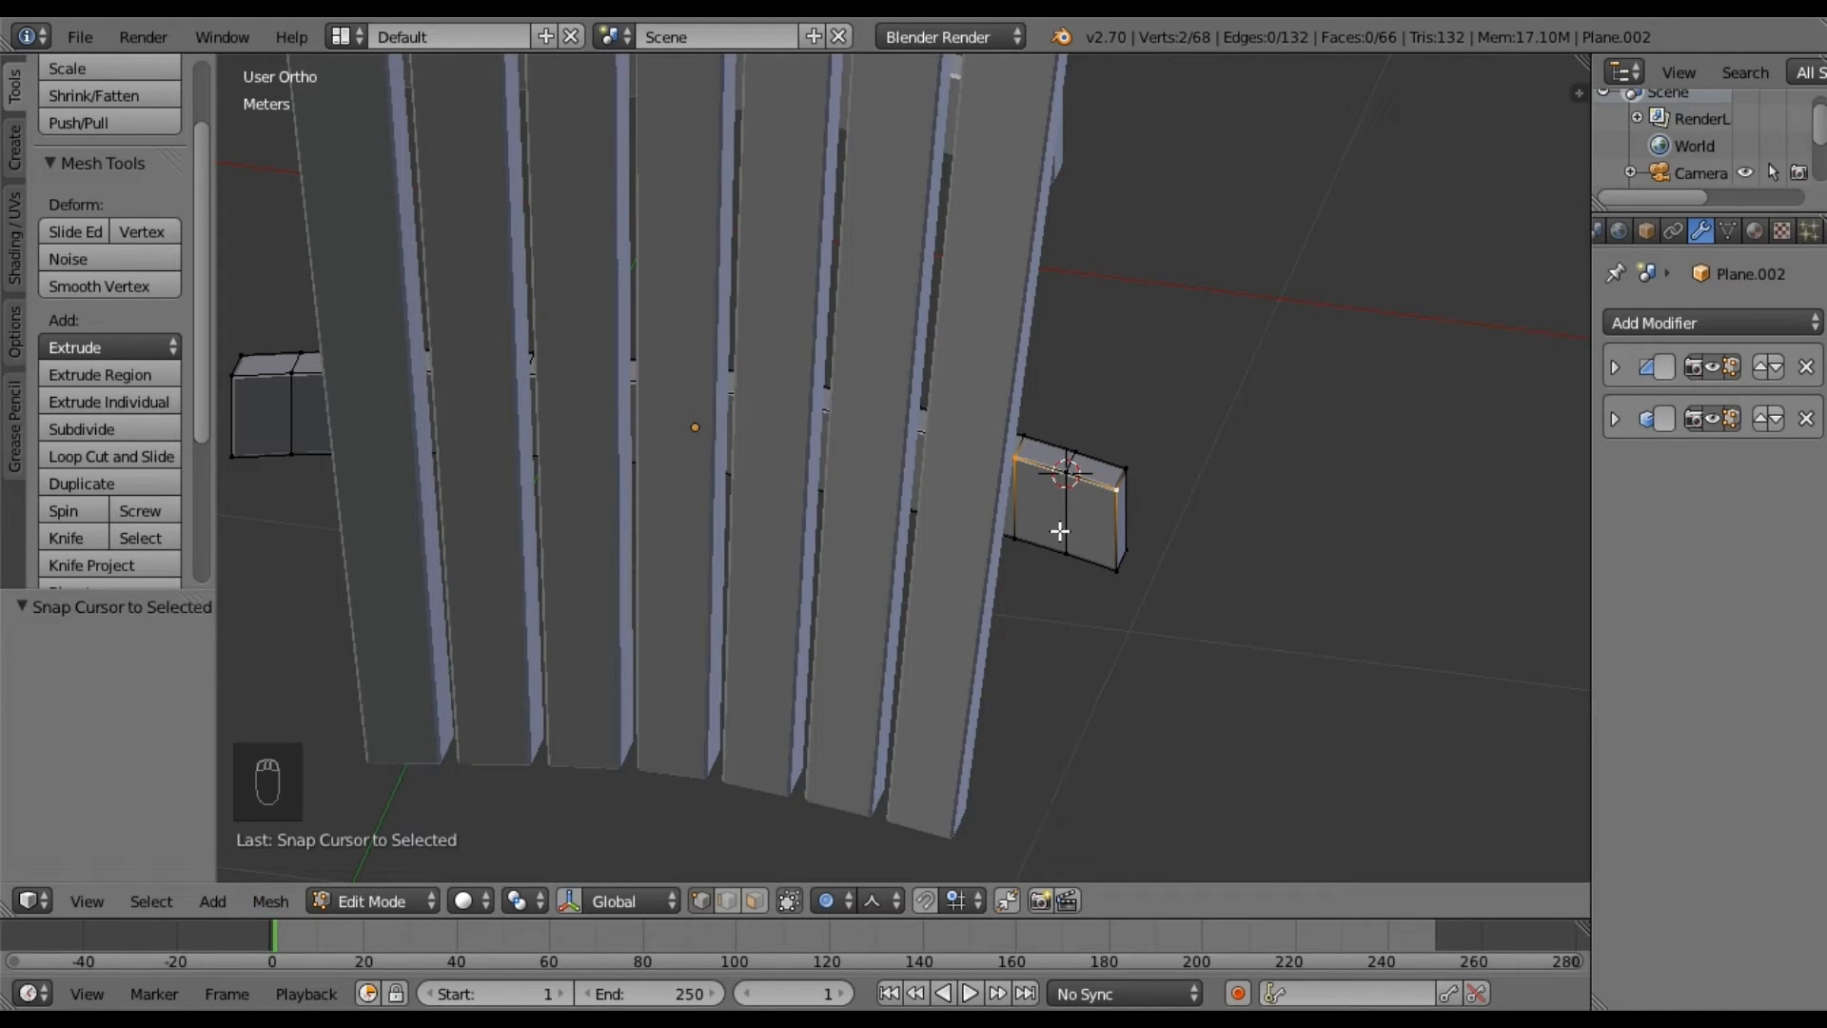
{"action": "key", "text": "Tab"}
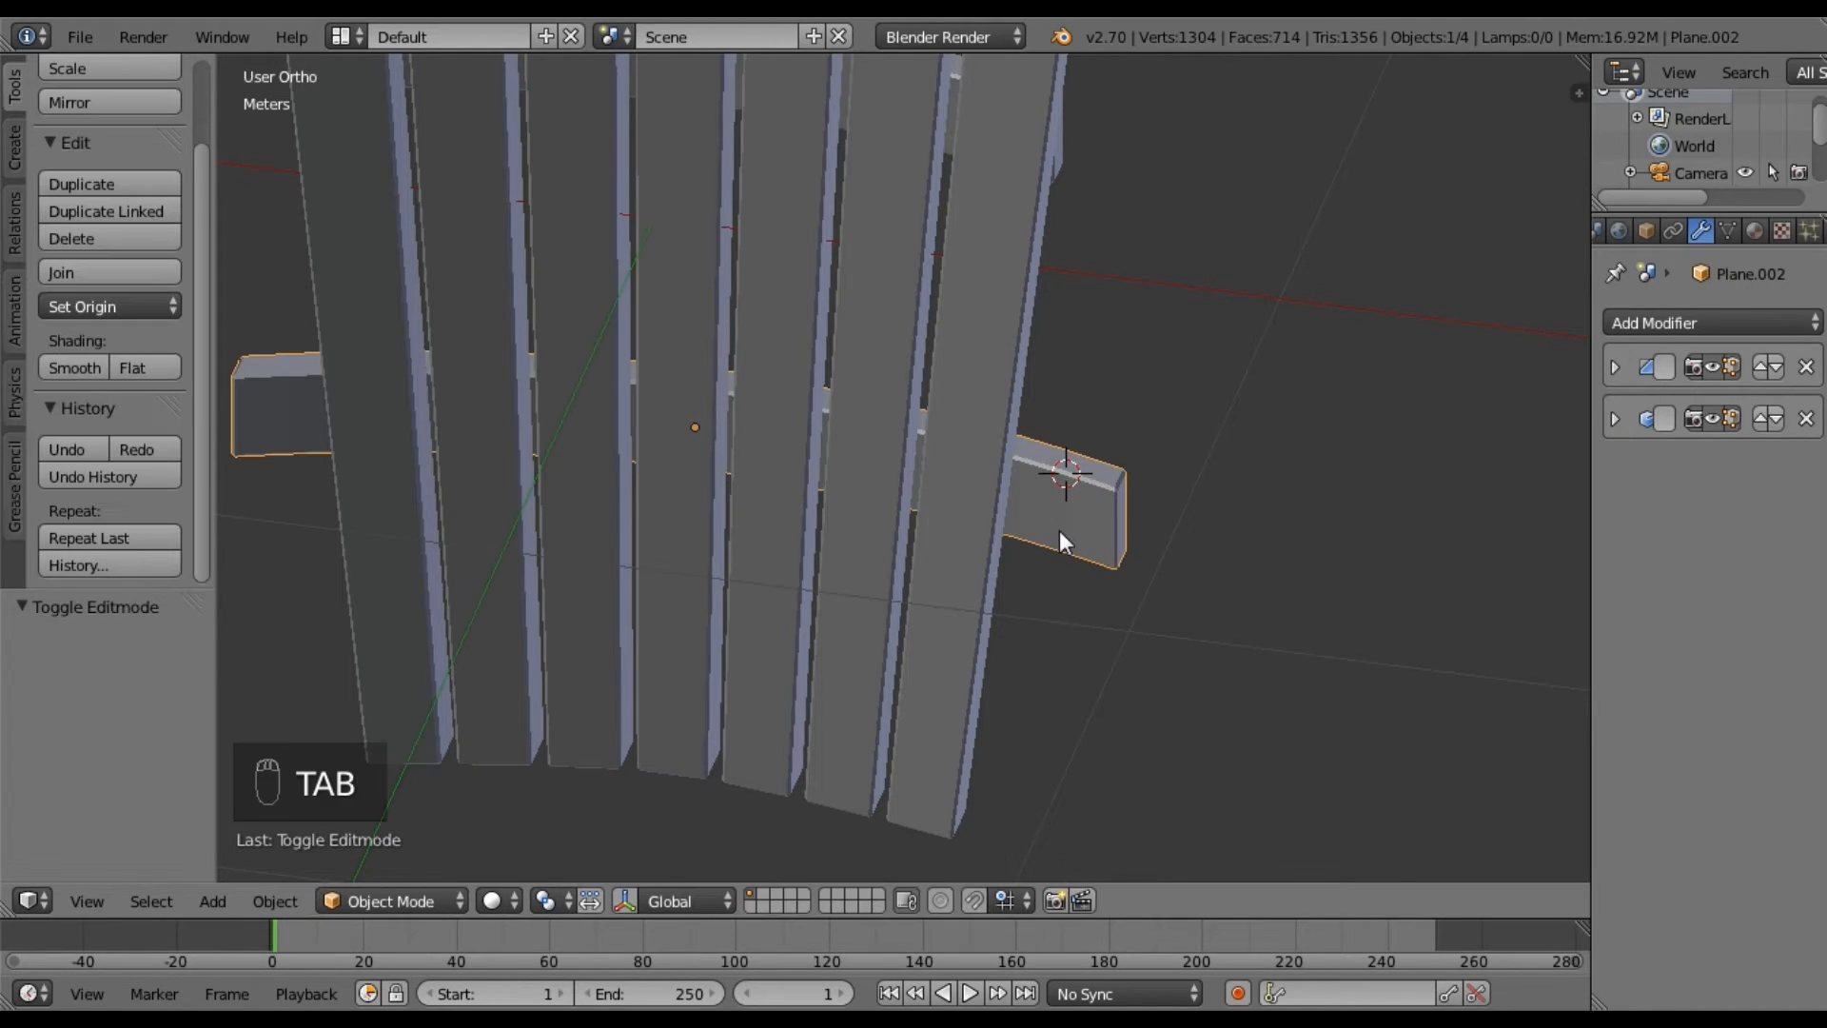
Add a plane at the 3D cursor and scale it along X to about 0.08 to form a narrow strip.
{"action": "key", "text": "shift+a"}
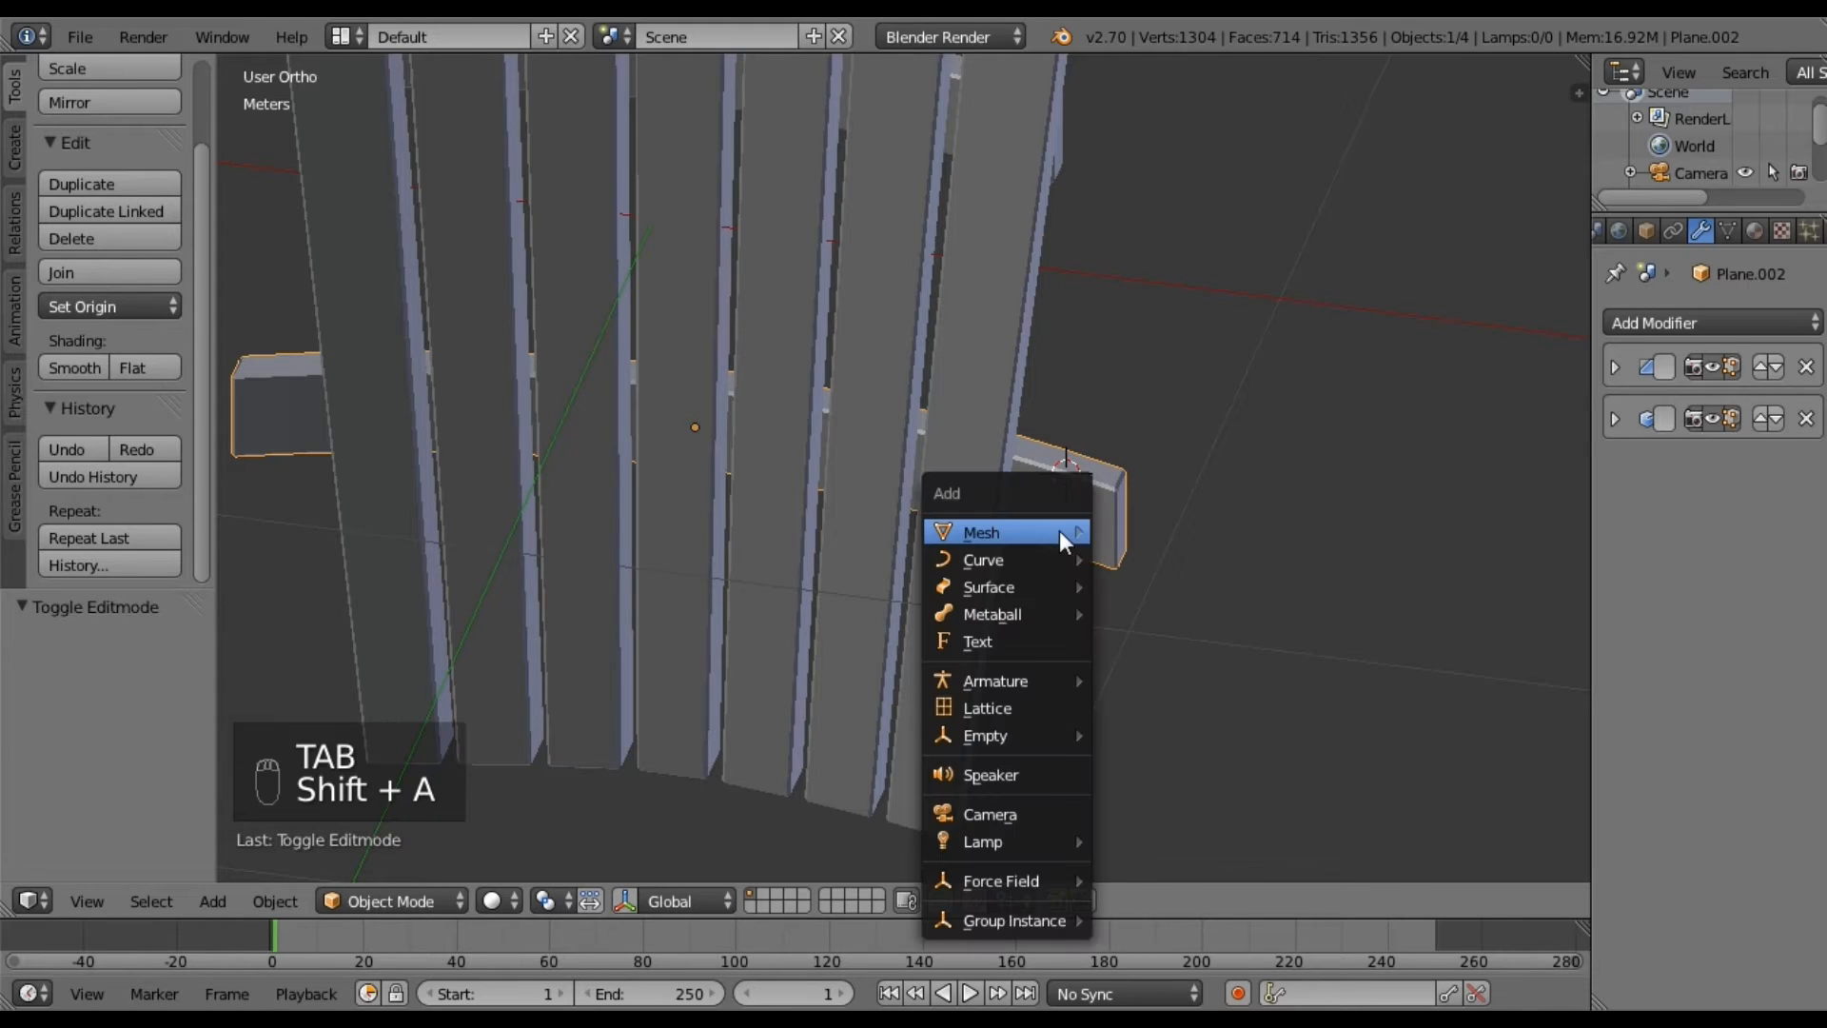
{"action": "mouse_move", "coordinate": [1062, 533]}
{"action": "left_click", "coordinate": [1148, 534]}
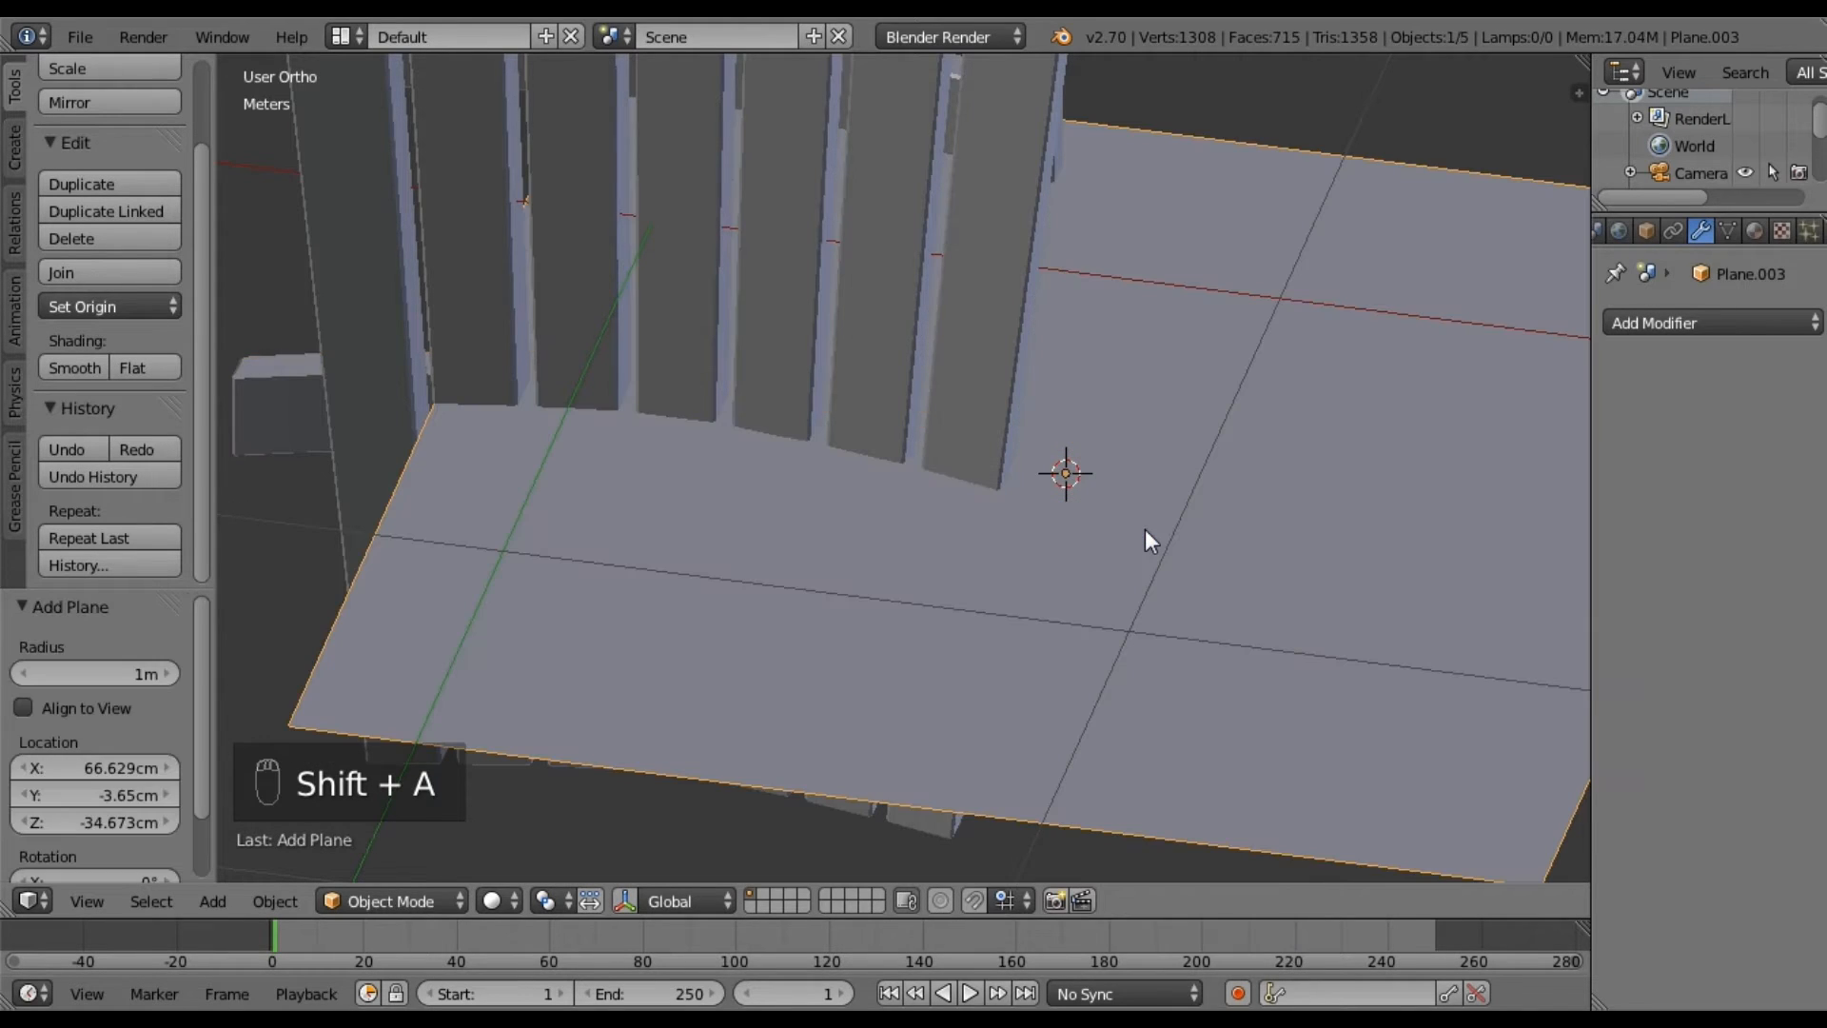
{"action": "key", "text": "KP_7"}
{"action": "scroll", "coordinate": [1133, 552], "scroll_direction": "down", "scroll_amount": 4}
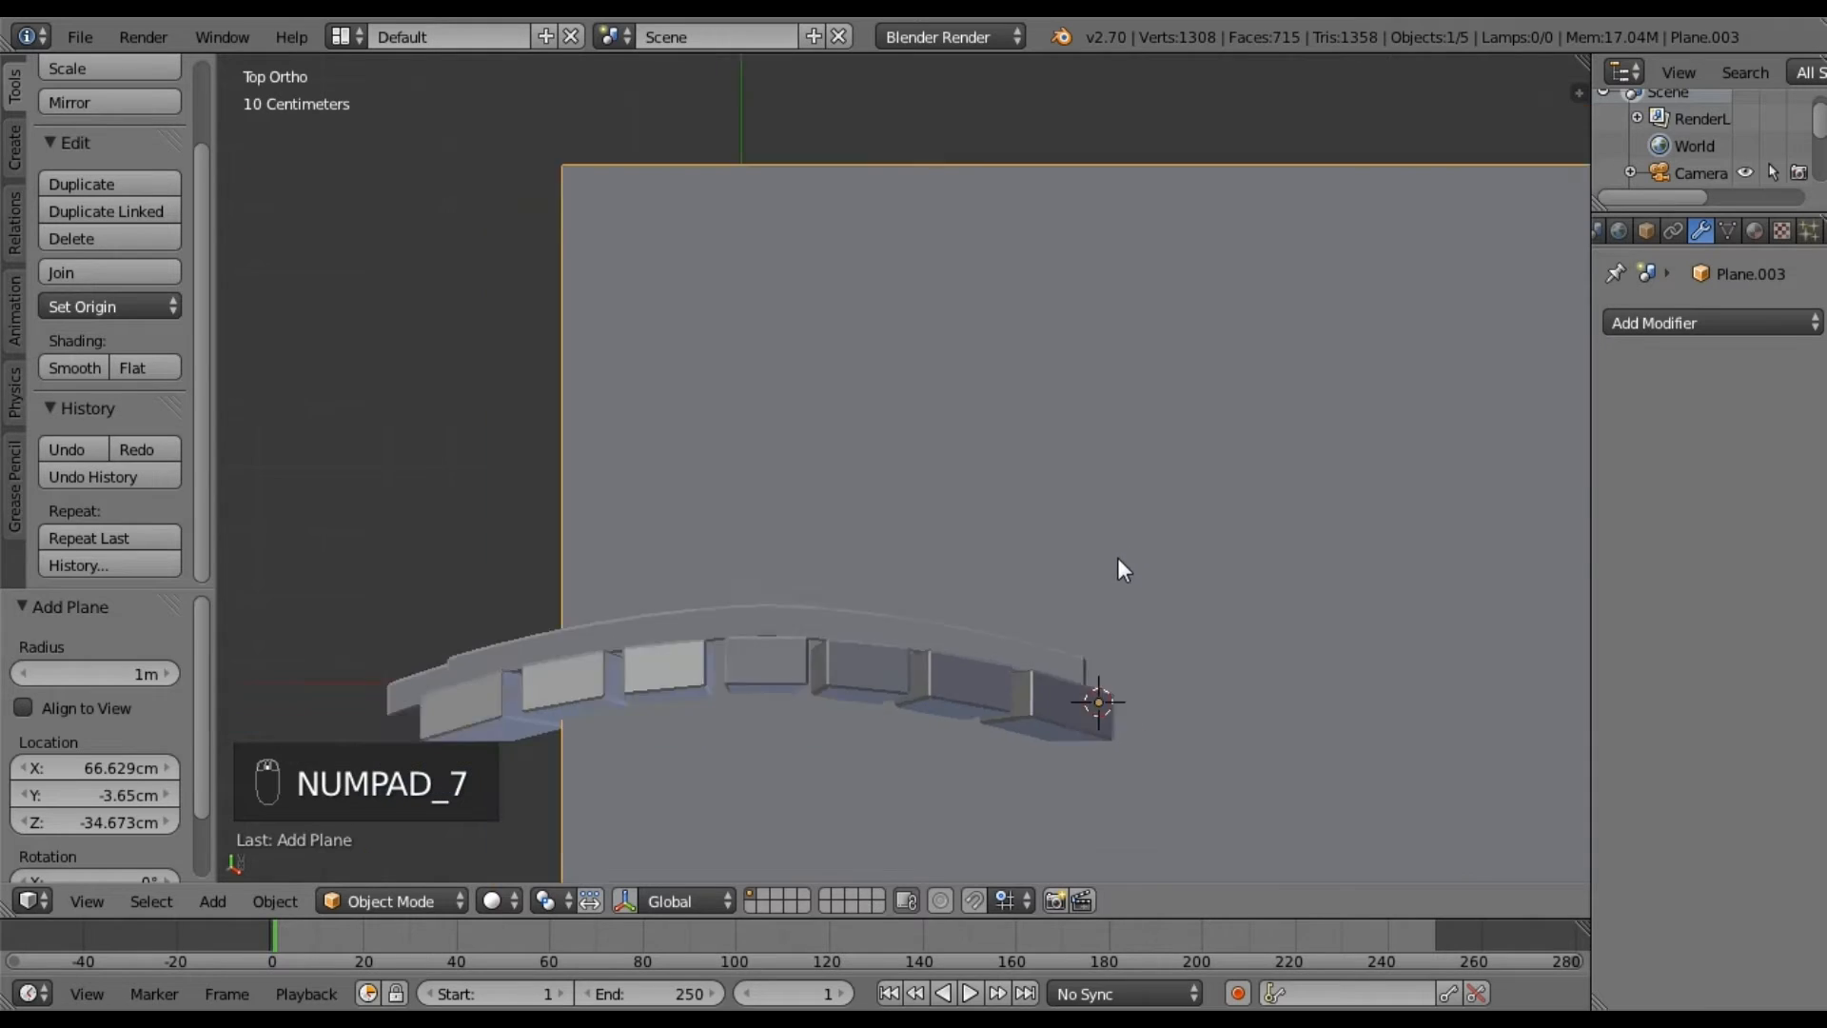
{"action": "scroll", "coordinate": [1106, 748], "scroll_direction": "down", "scroll_amount": 3}
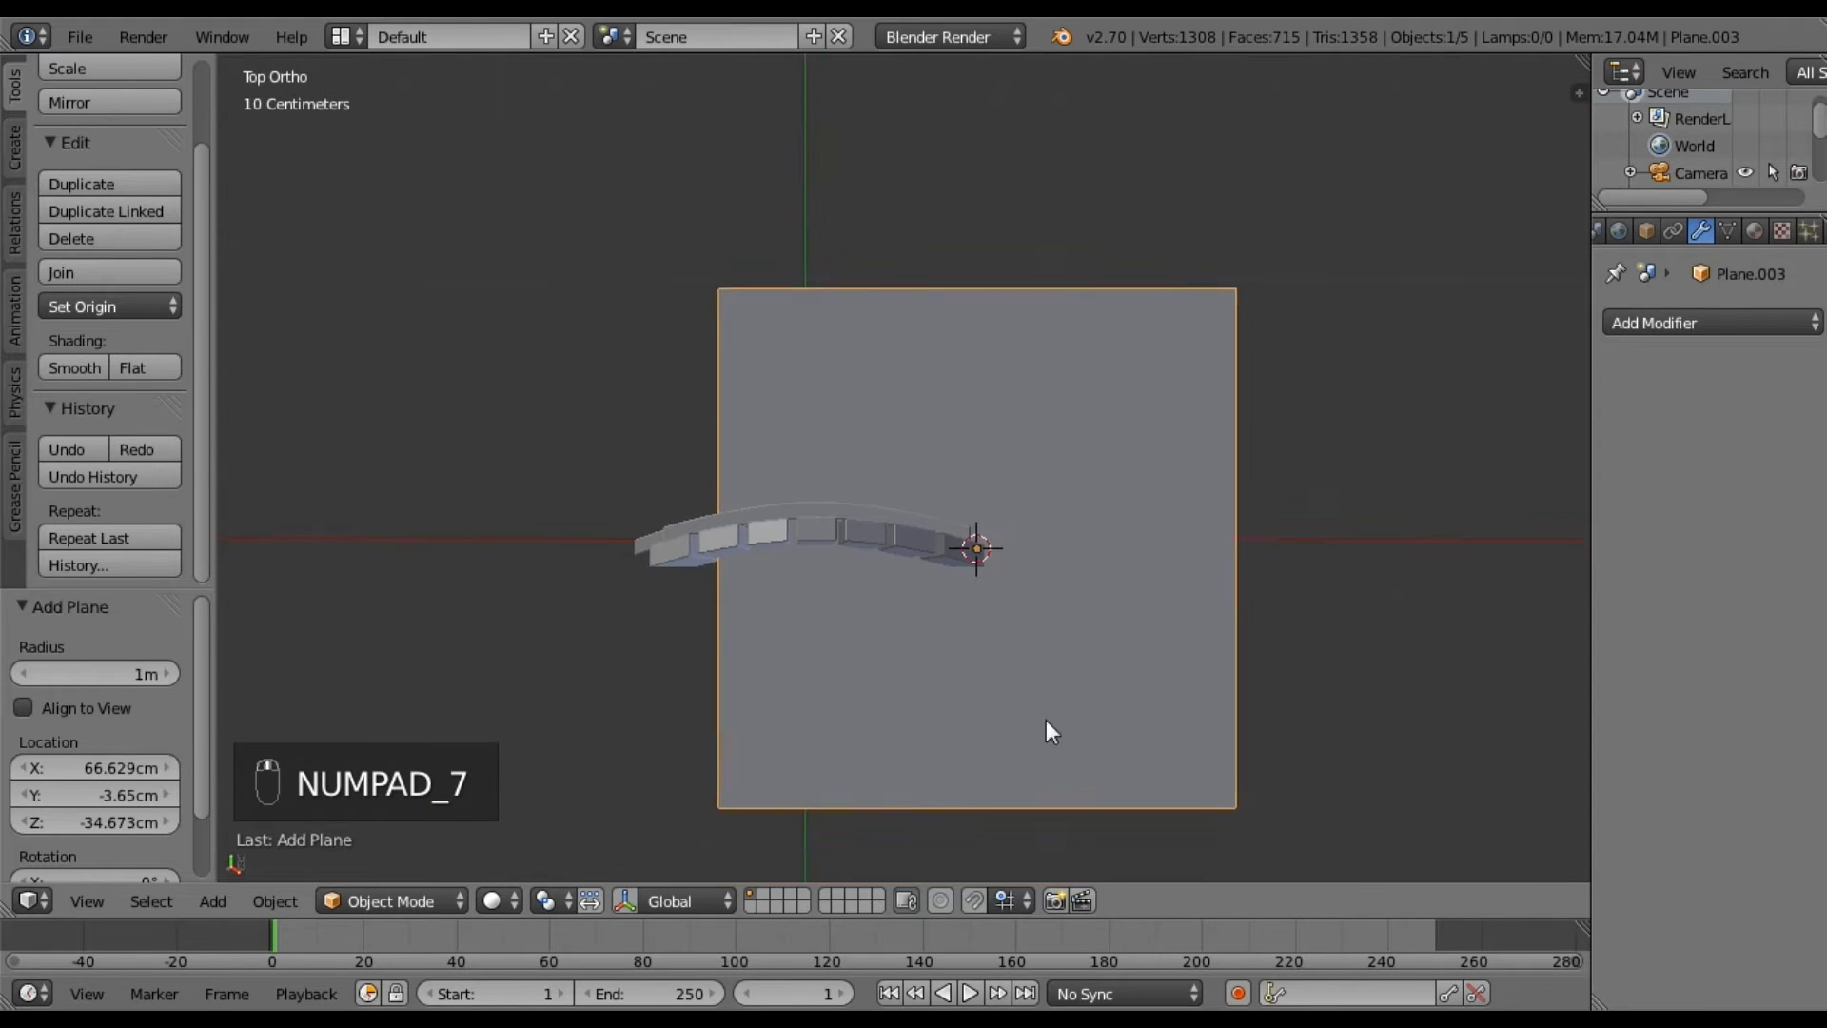
{"action": "key", "text": "s"}
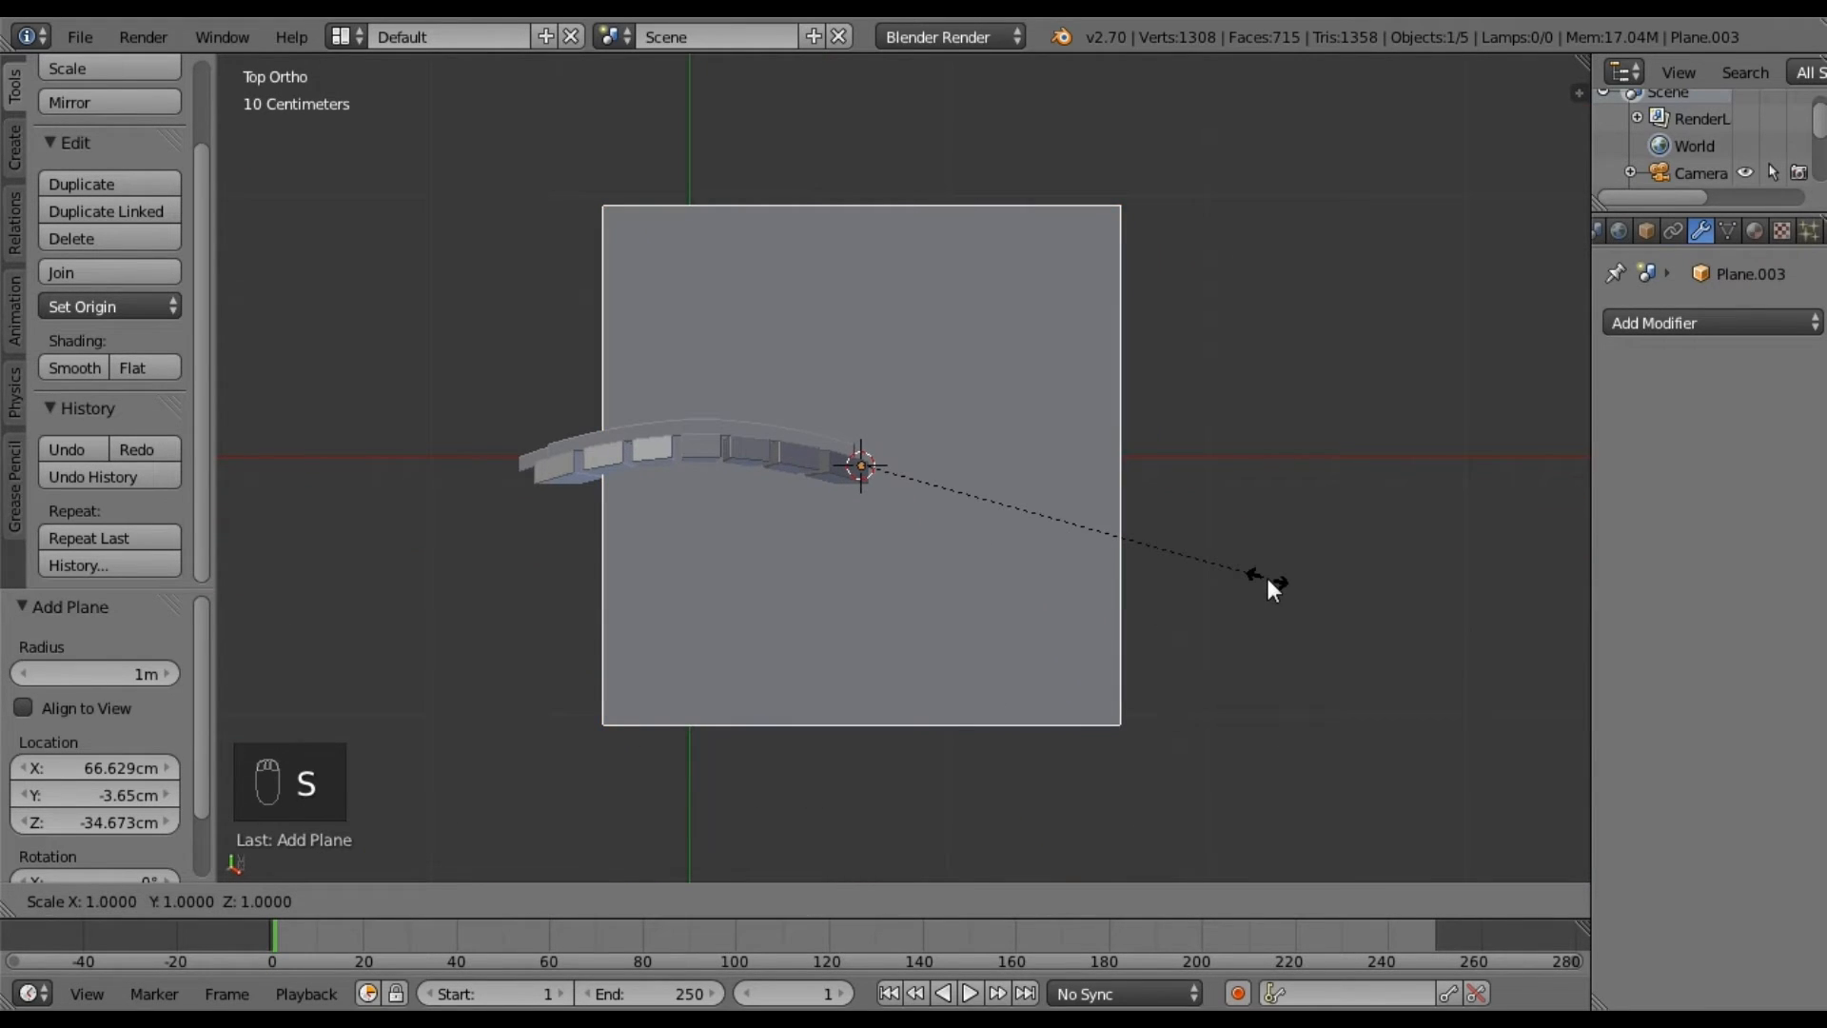
{"action": "key", "text": "x"}
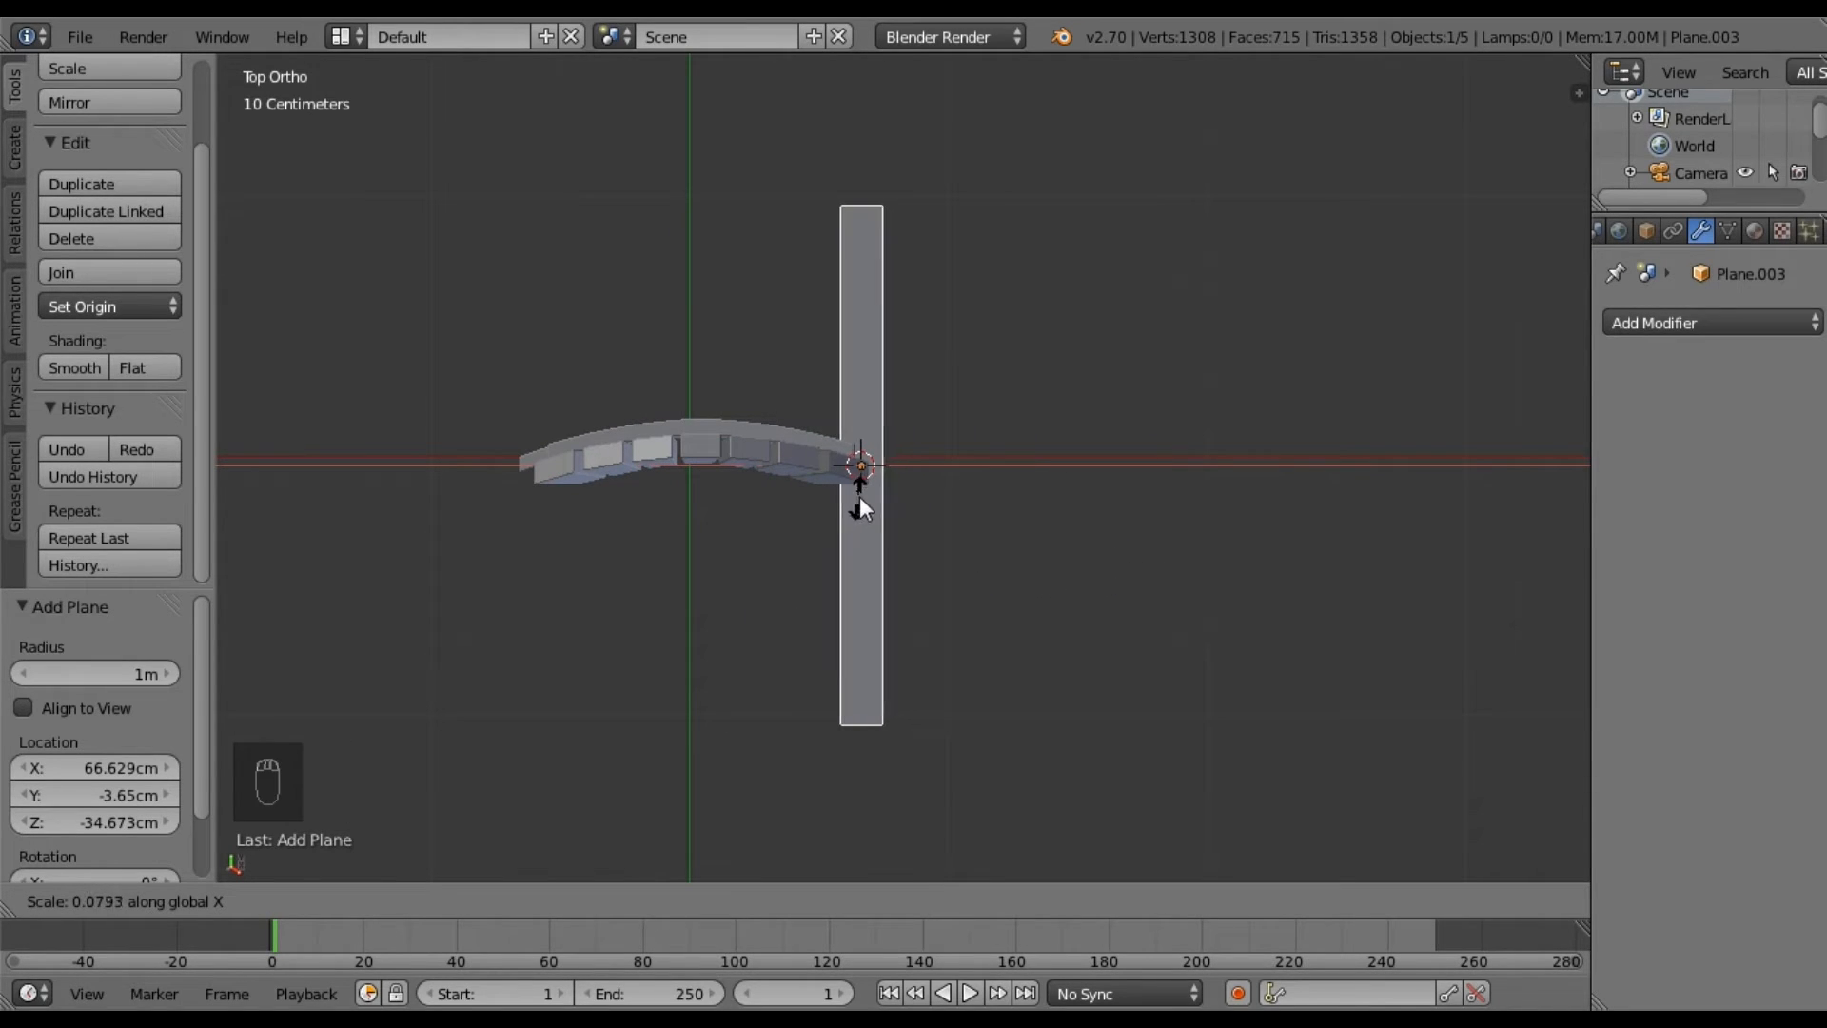
{"action": "left_click", "coordinate": [862, 494]}
Move the strip about 3.7 cm along +X and shift it back about 2 cm toward the chair back.
{"action": "key", "text": "g"}
{"action": "key", "text": "x"}
{"action": "left_click", "coordinate": [879, 506]}
{"action": "middle_click_drag", "start_coordinate": [997, 694], "coordinate": [954, 555]}
{"action": "scroll", "coordinate": [965, 464], "scroll_direction": "up", "scroll_amount": 5}
{"action": "key", "text": "g"}
{"action": "key", "text": "x"}
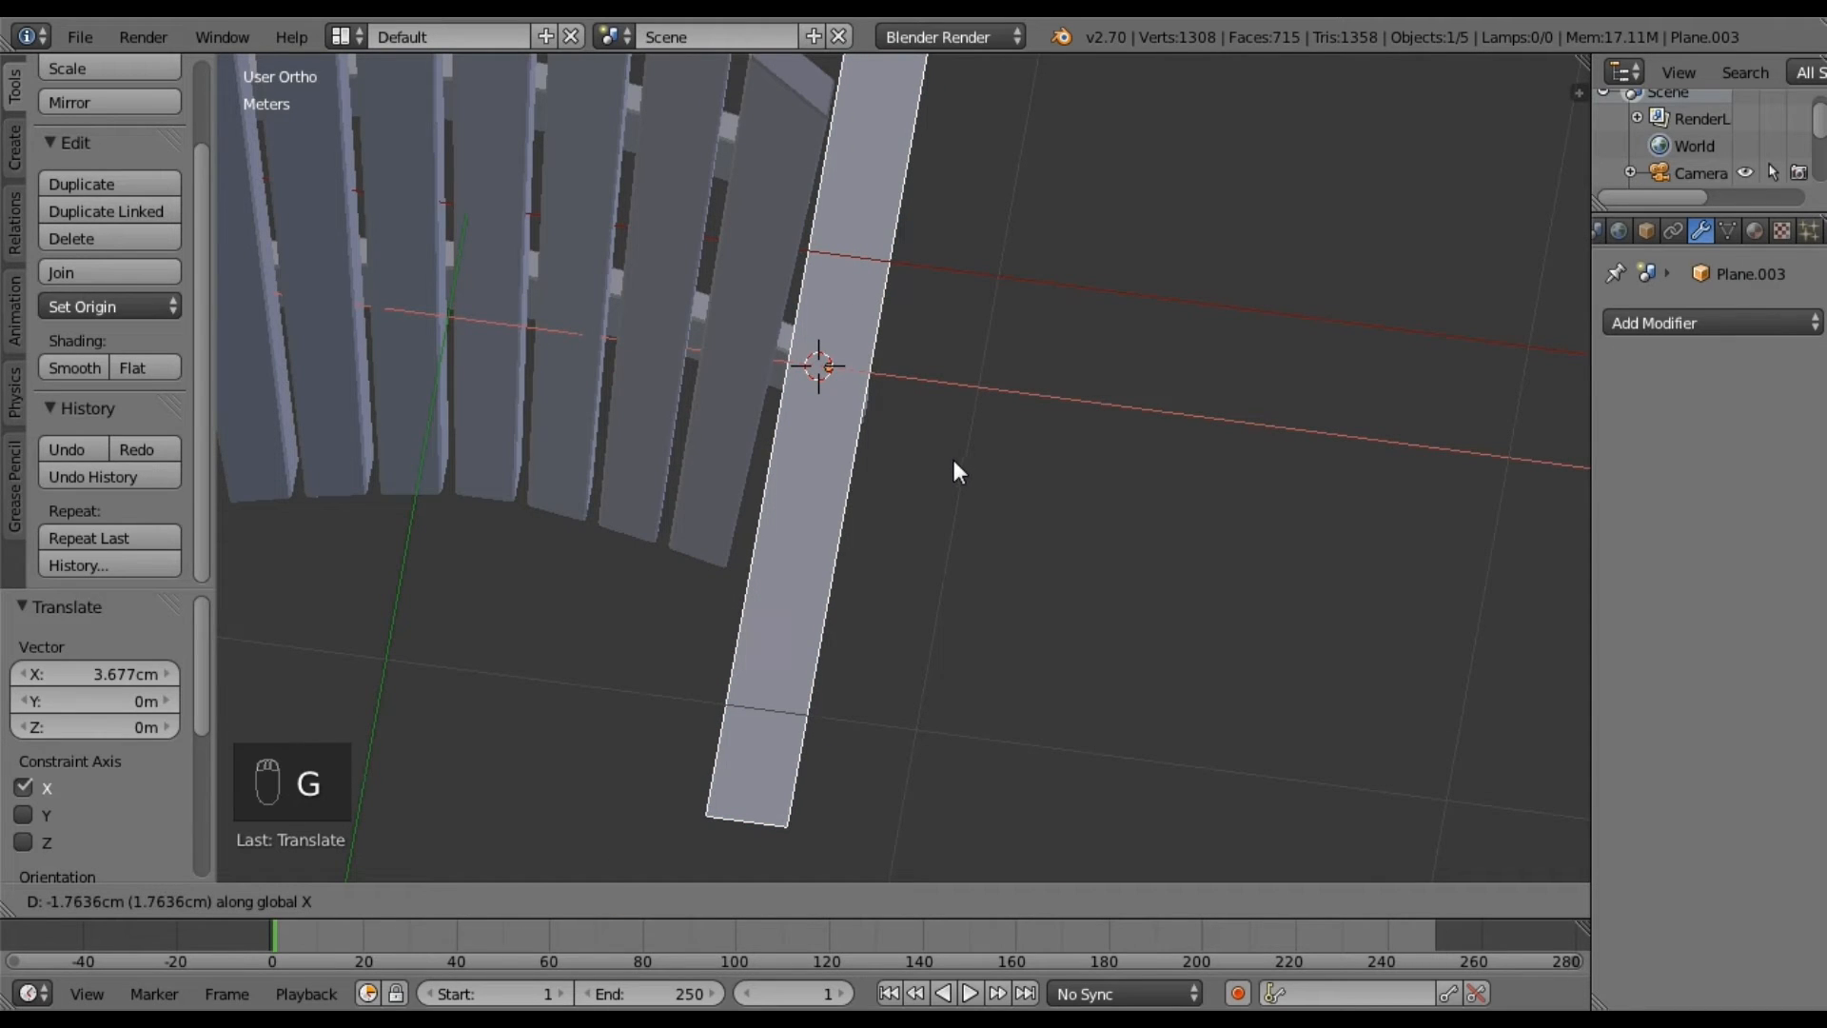
{"action": "left_click", "coordinate": [953, 462]}
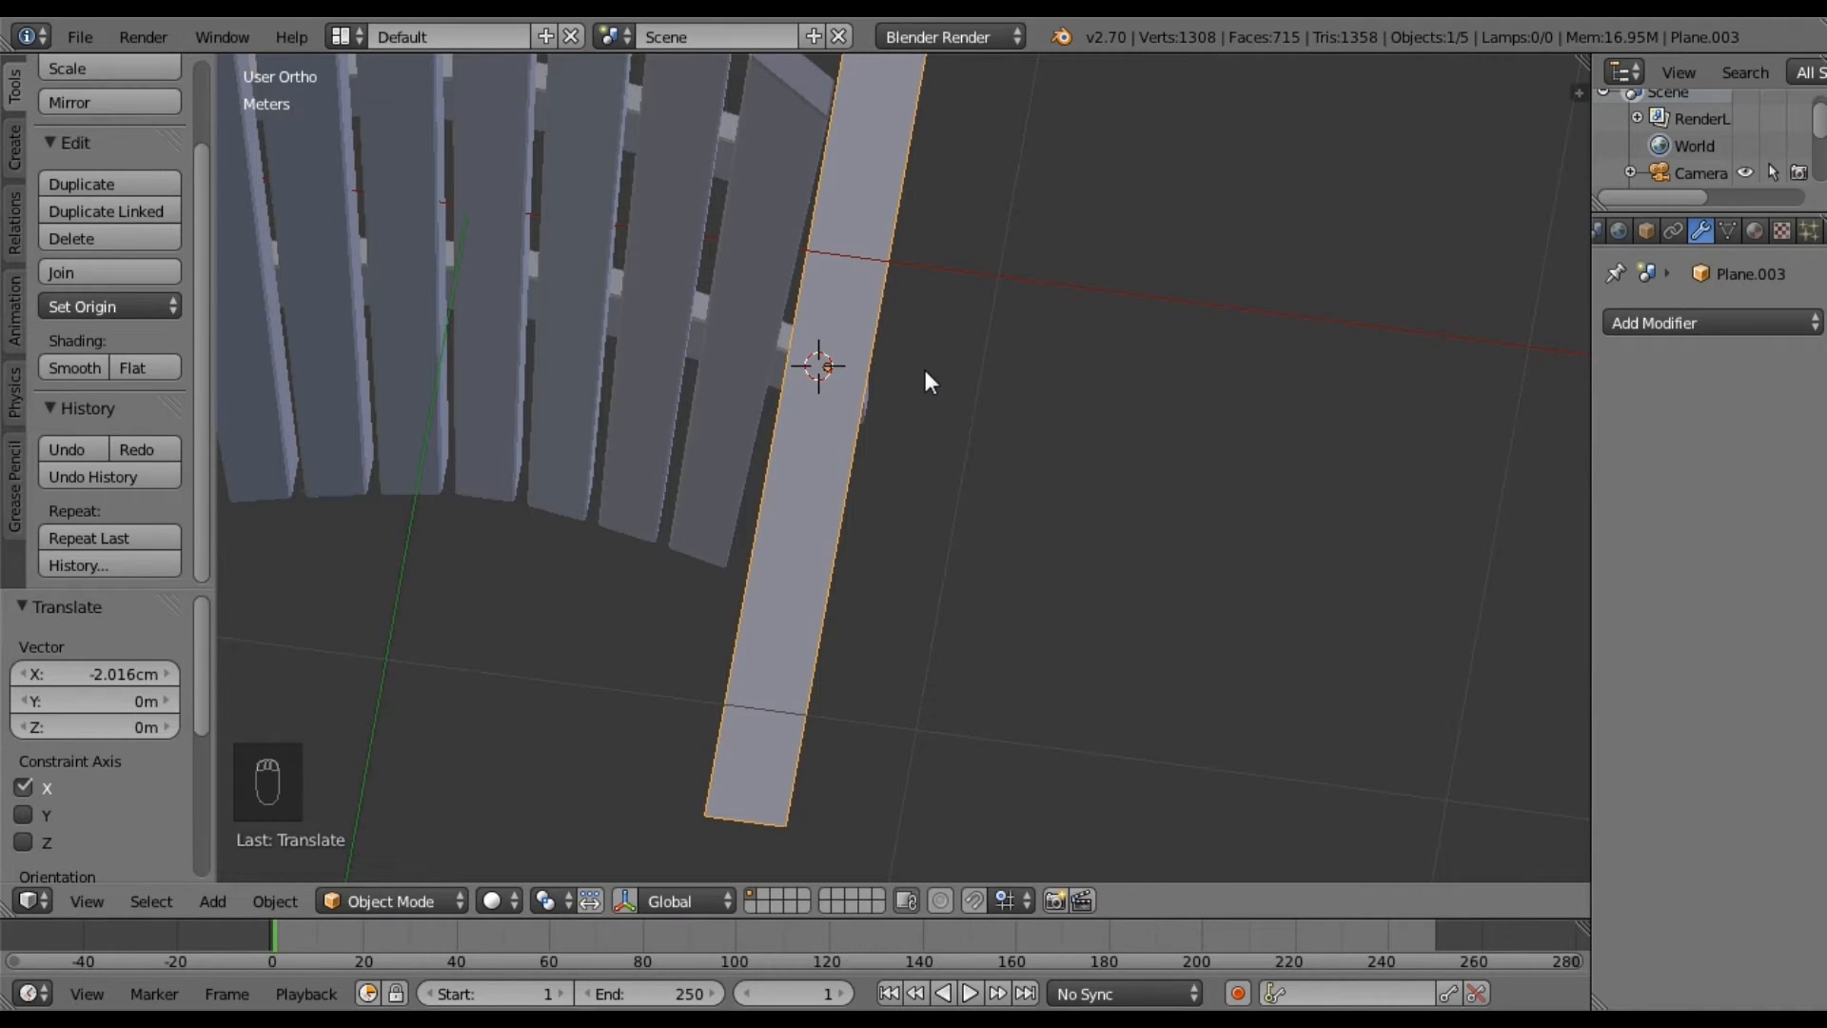
Nudge the strip along −X by about 1.3 cm and a further 7.6 mm over the lower supporting board's end.
{"action": "middle_click_drag", "start_coordinate": [895, 481], "coordinate": [896, 409]}
{"action": "key", "text": "g"}
{"action": "key", "text": "x"}
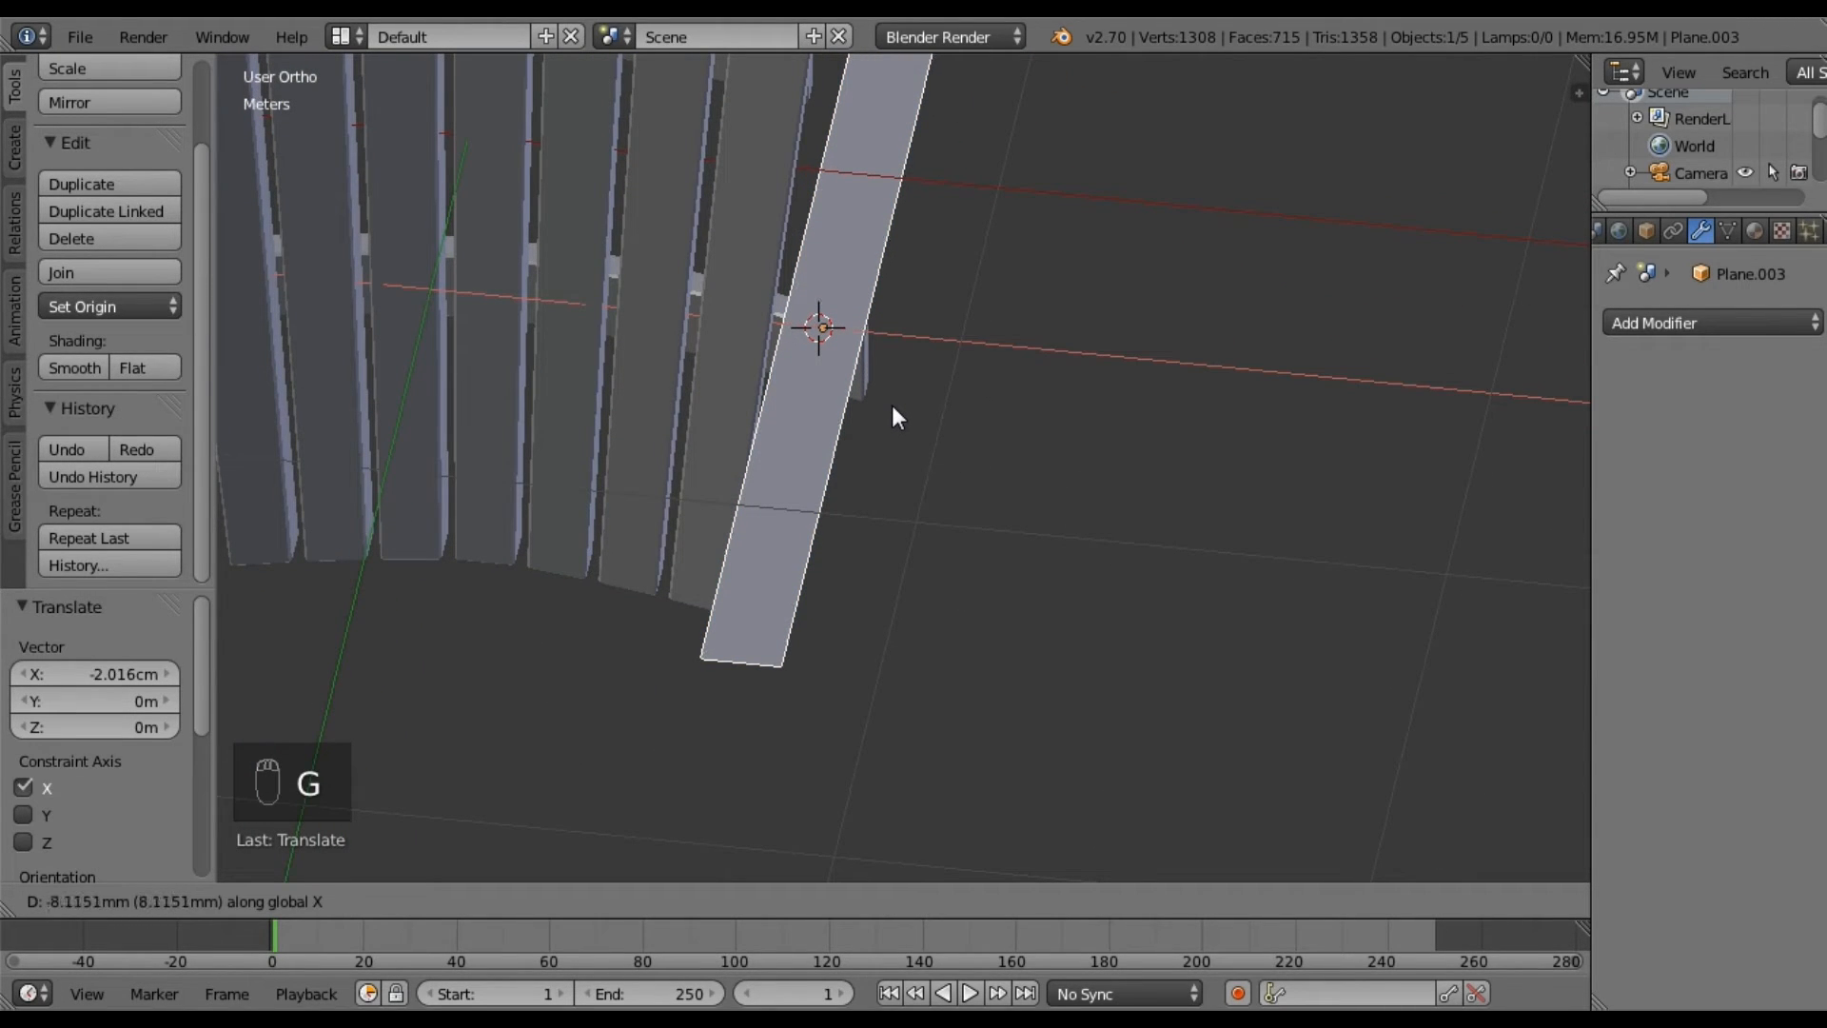
{"action": "left_click", "coordinate": [881, 406]}
{"action": "key", "text": "g"}
{"action": "key", "text": "x"}
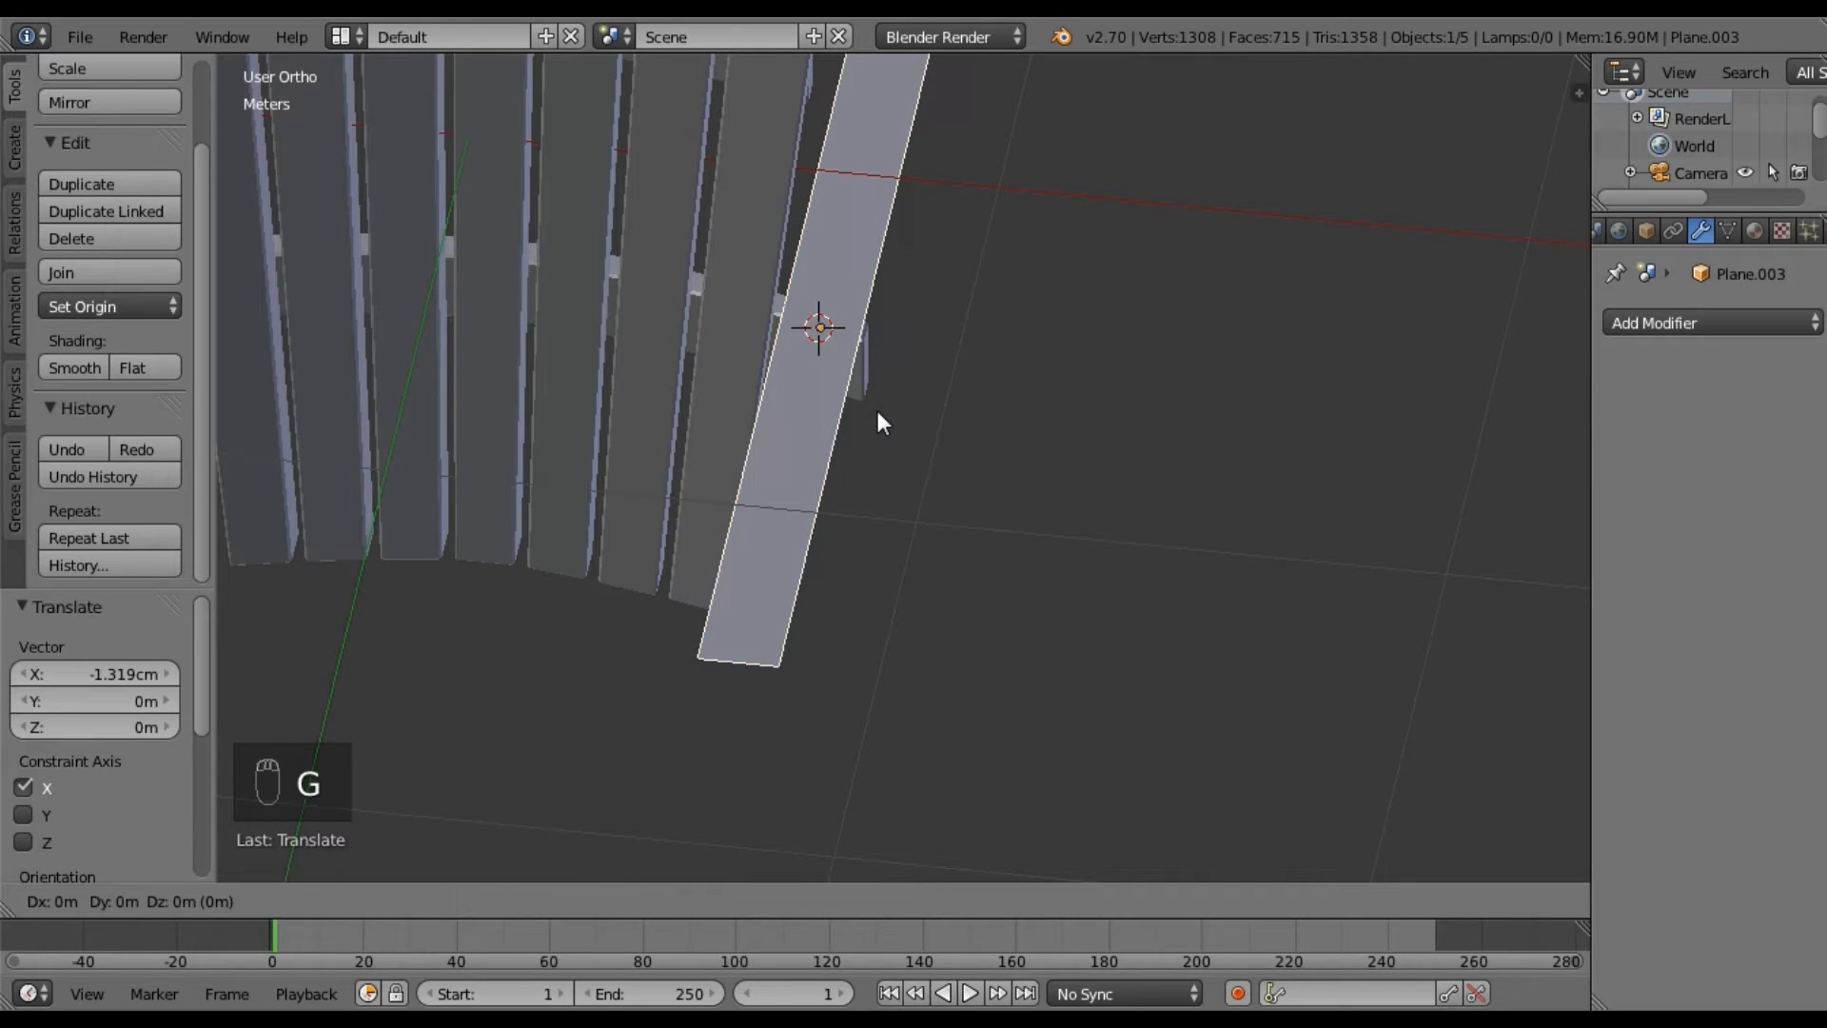
{"action": "left_click", "coordinate": [872, 409]}
Widen the strip along X by a factor of about 1.08 and move it about 7.6 mm along +X.
{"action": "key", "text": "s"}
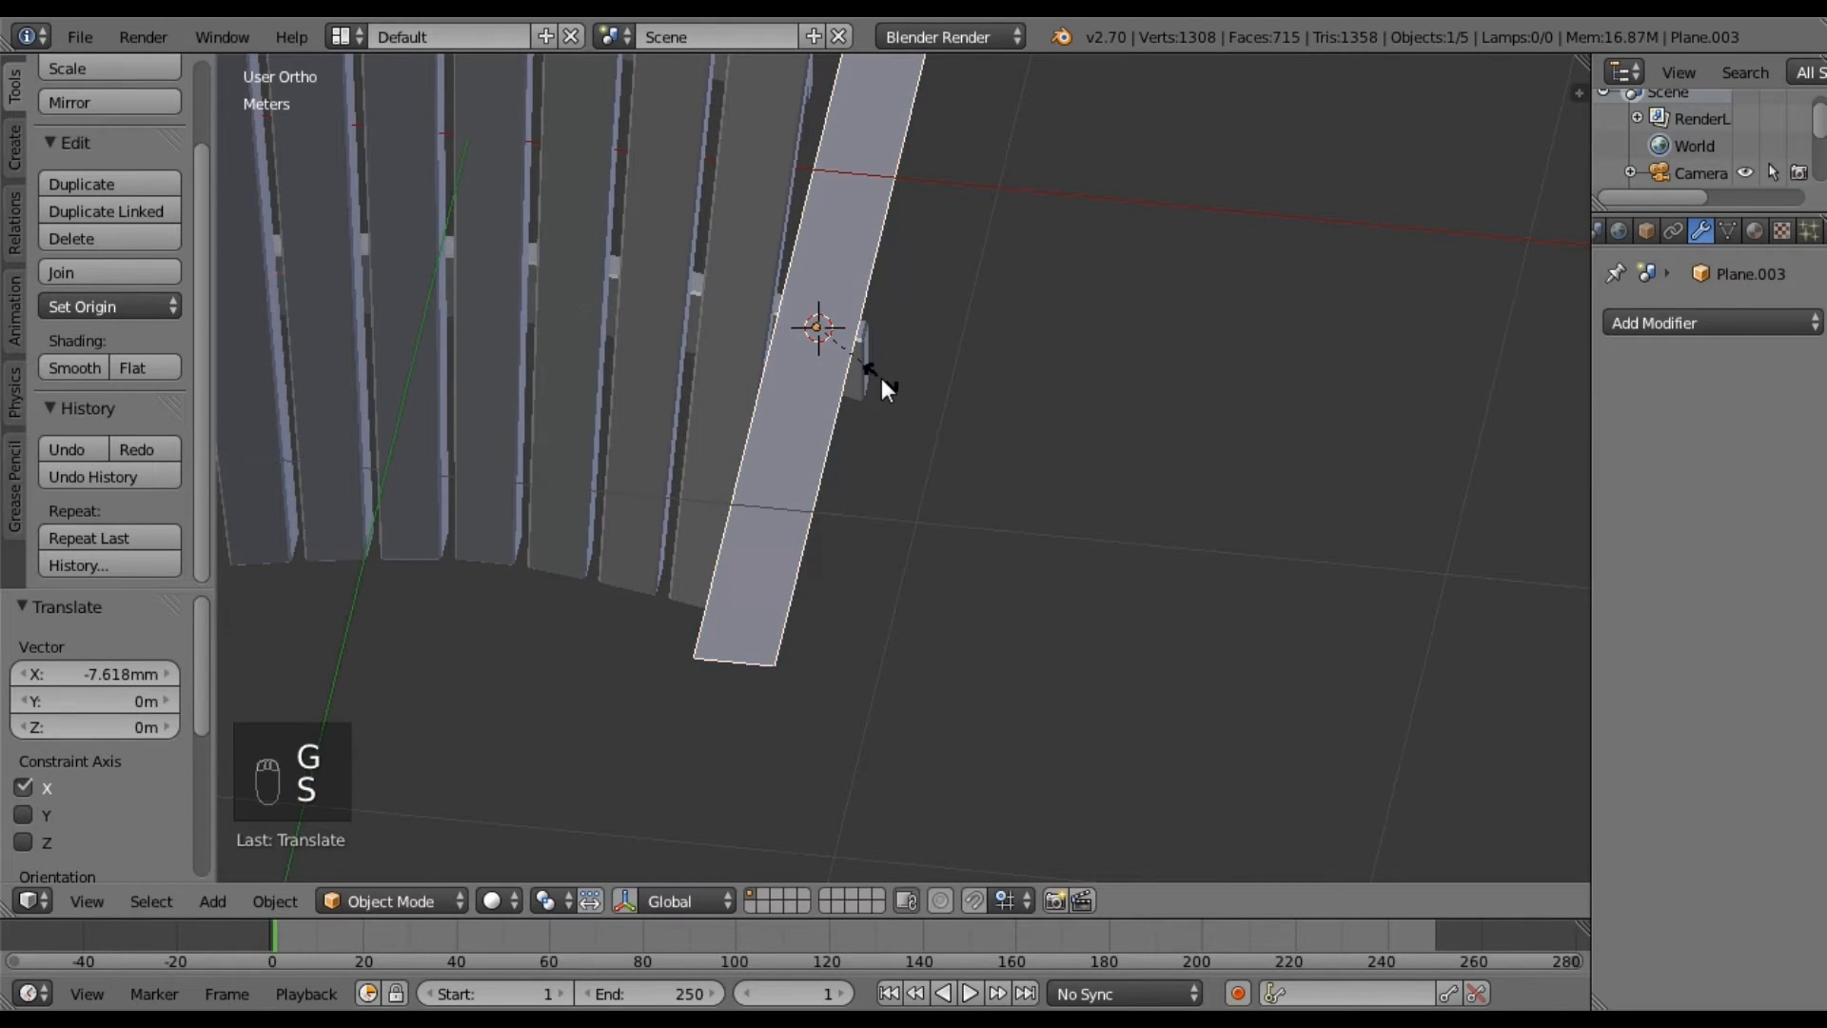
{"action": "key", "text": "x"}
{"action": "left_click", "coordinate": [889, 379]}
{"action": "key", "text": "g"}
{"action": "key", "text": "x"}
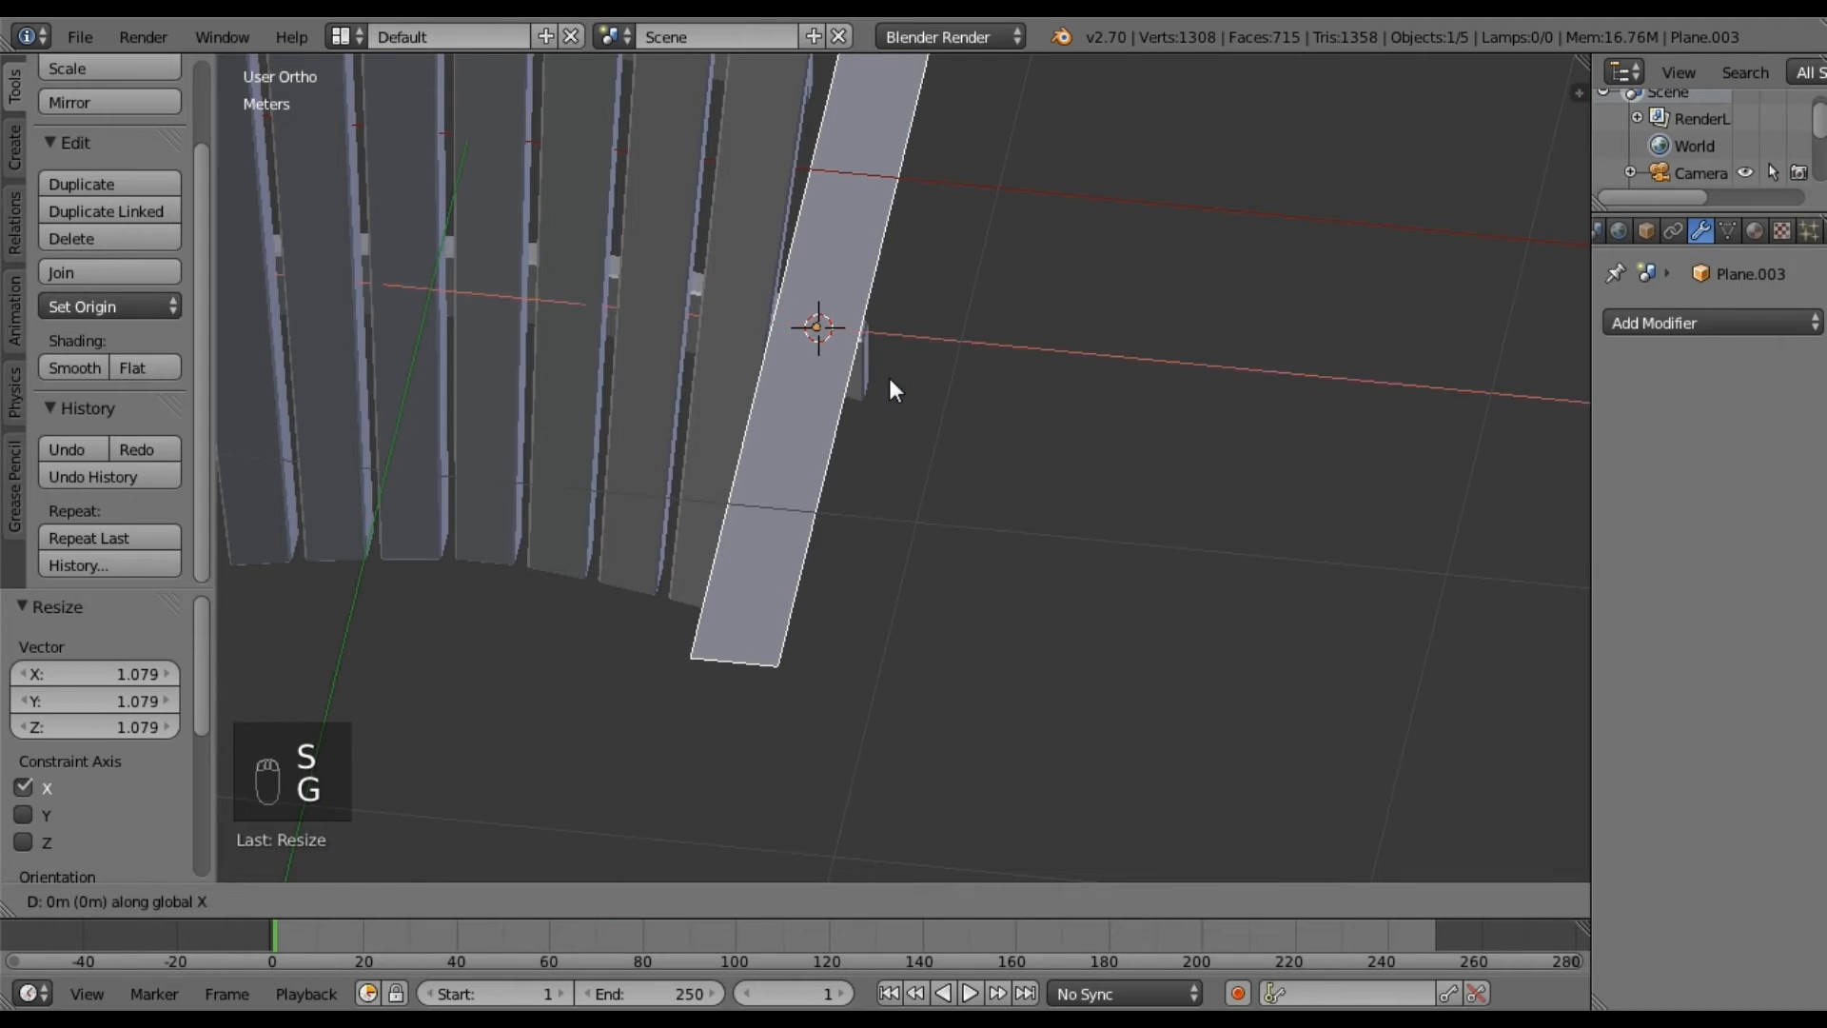
{"action": "left_click", "coordinate": [894, 378]}
Disable proportional editing and shorten the strip in Edit Mode by moving its rear end edge along Y to just behind the 3D cursor.
{"action": "middle_click_drag", "start_coordinate": [833, 390], "coordinate": [847, 460]}
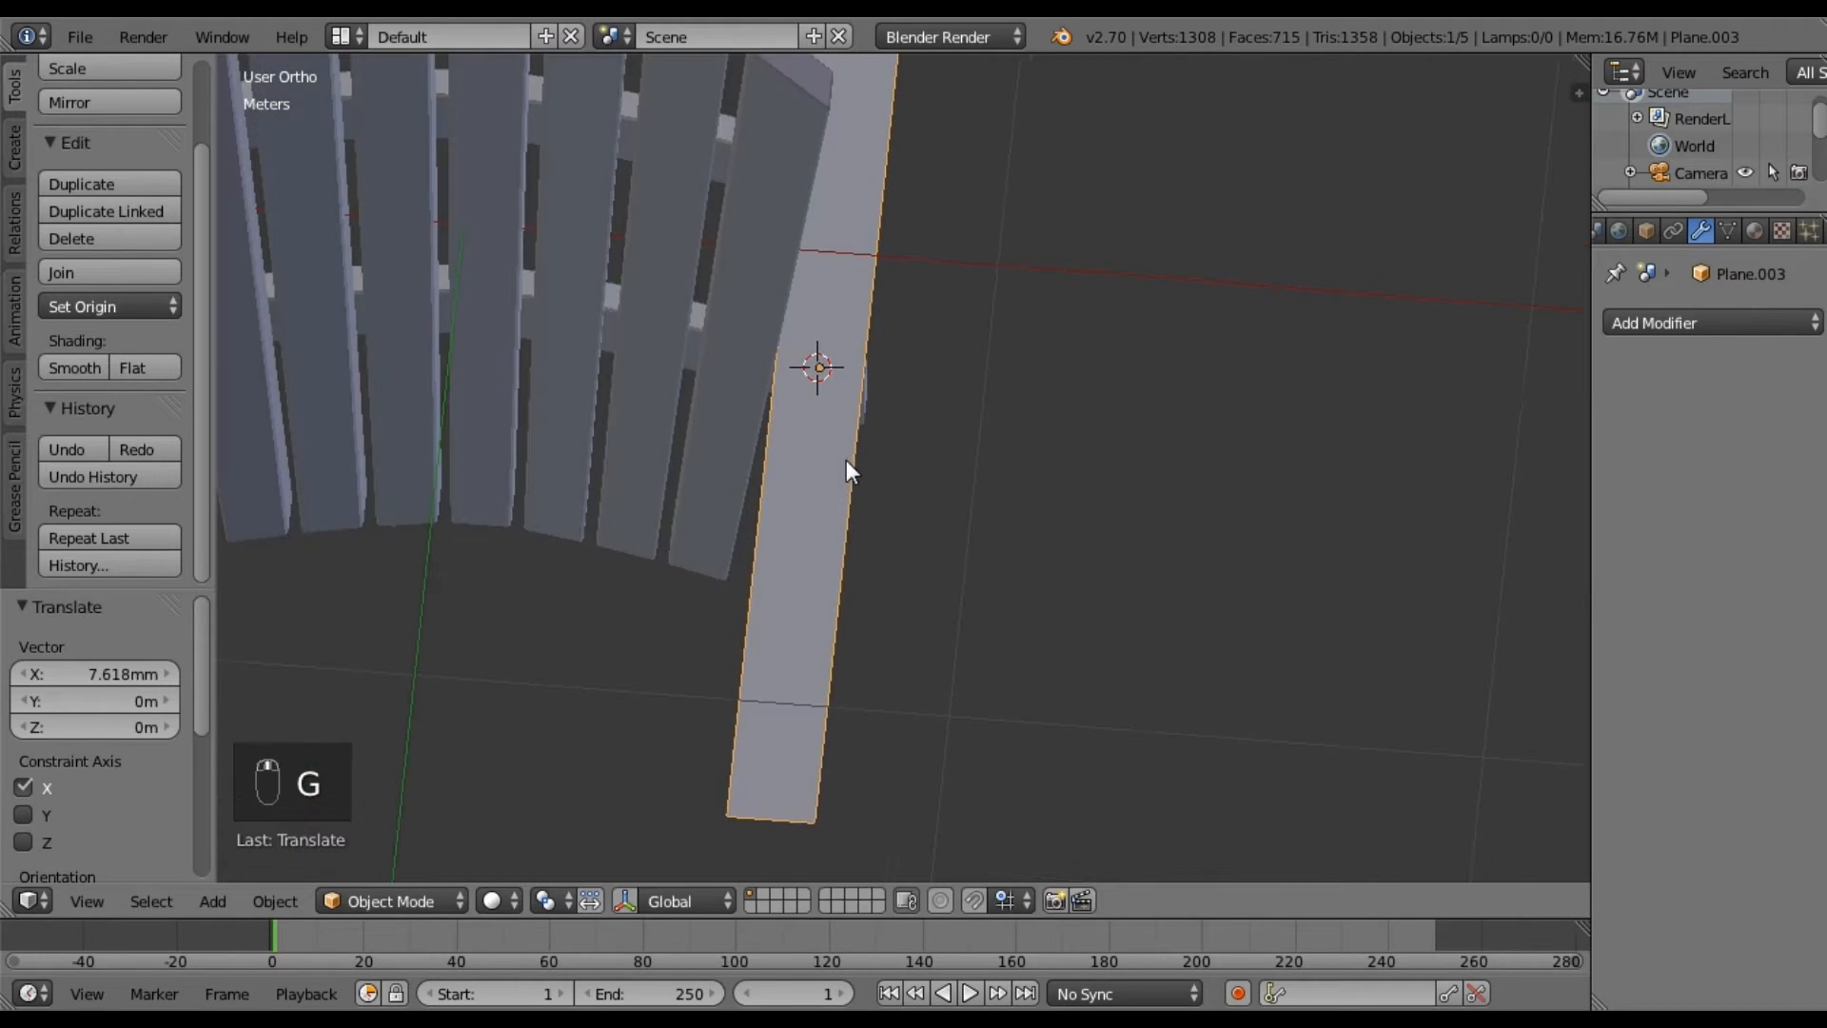
{"action": "key", "text": "KP_7"}
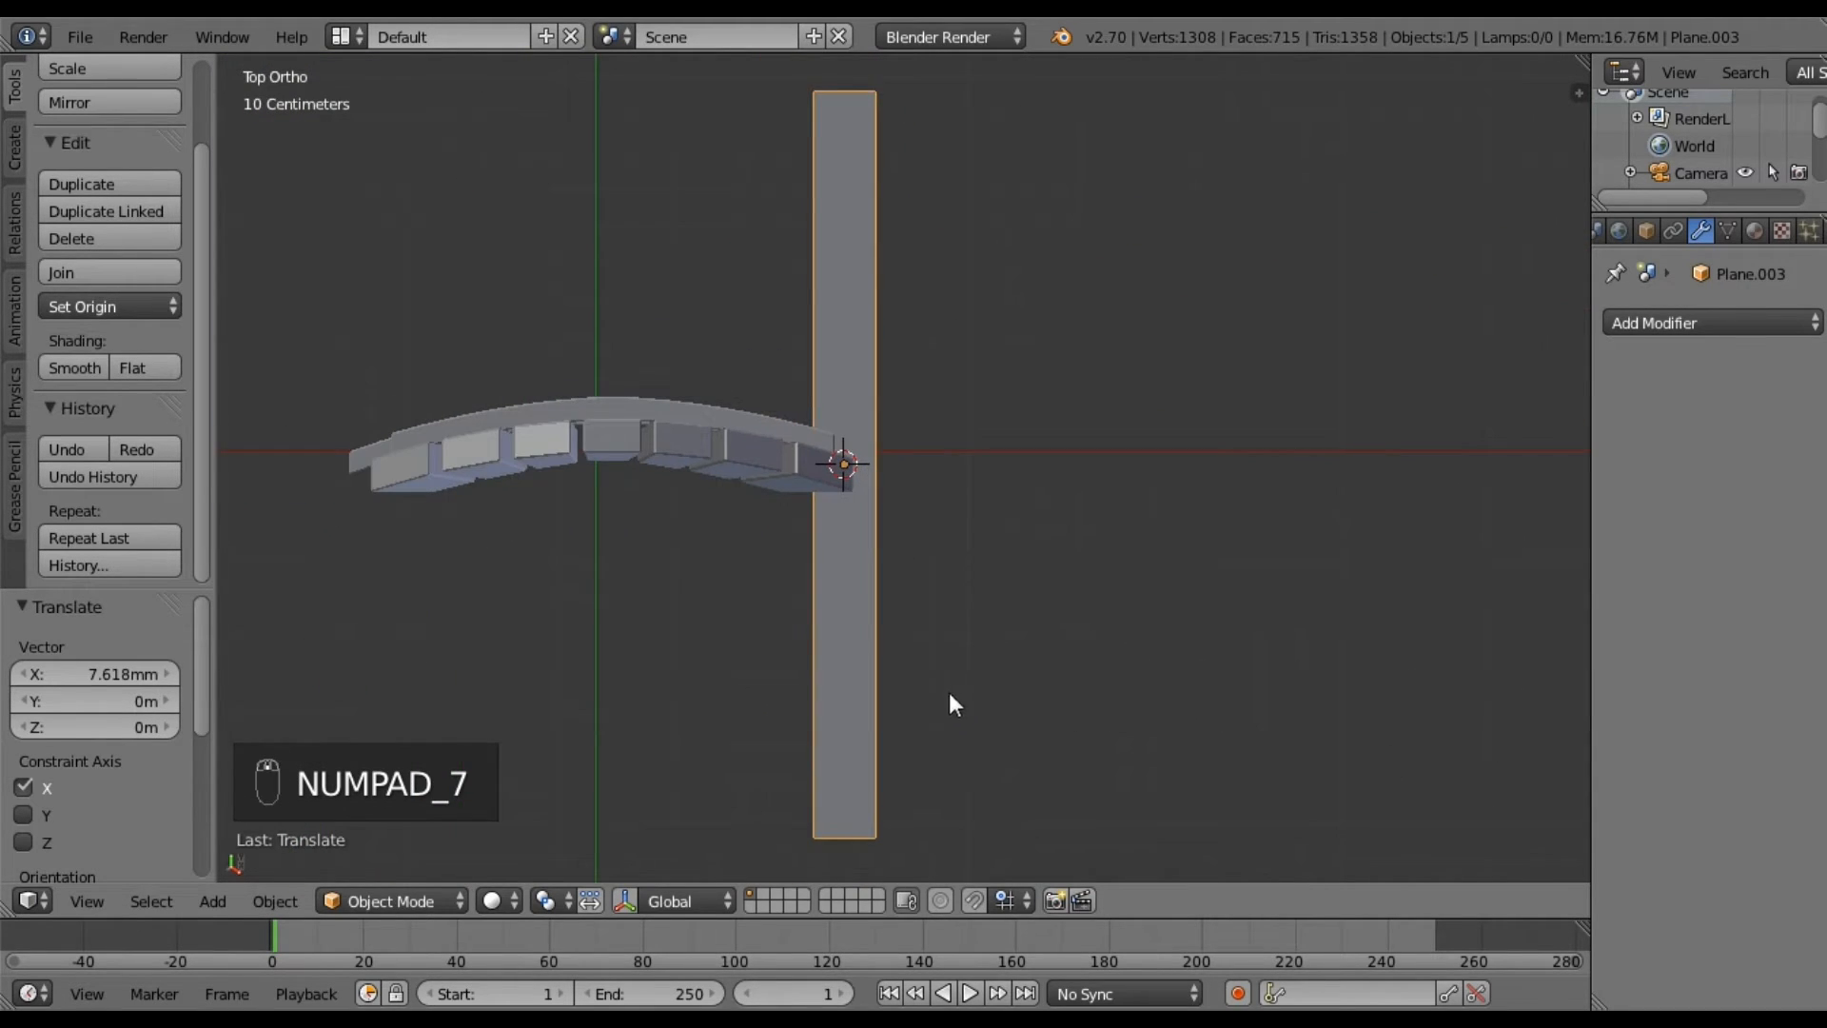
{"action": "key", "text": "Tab"}
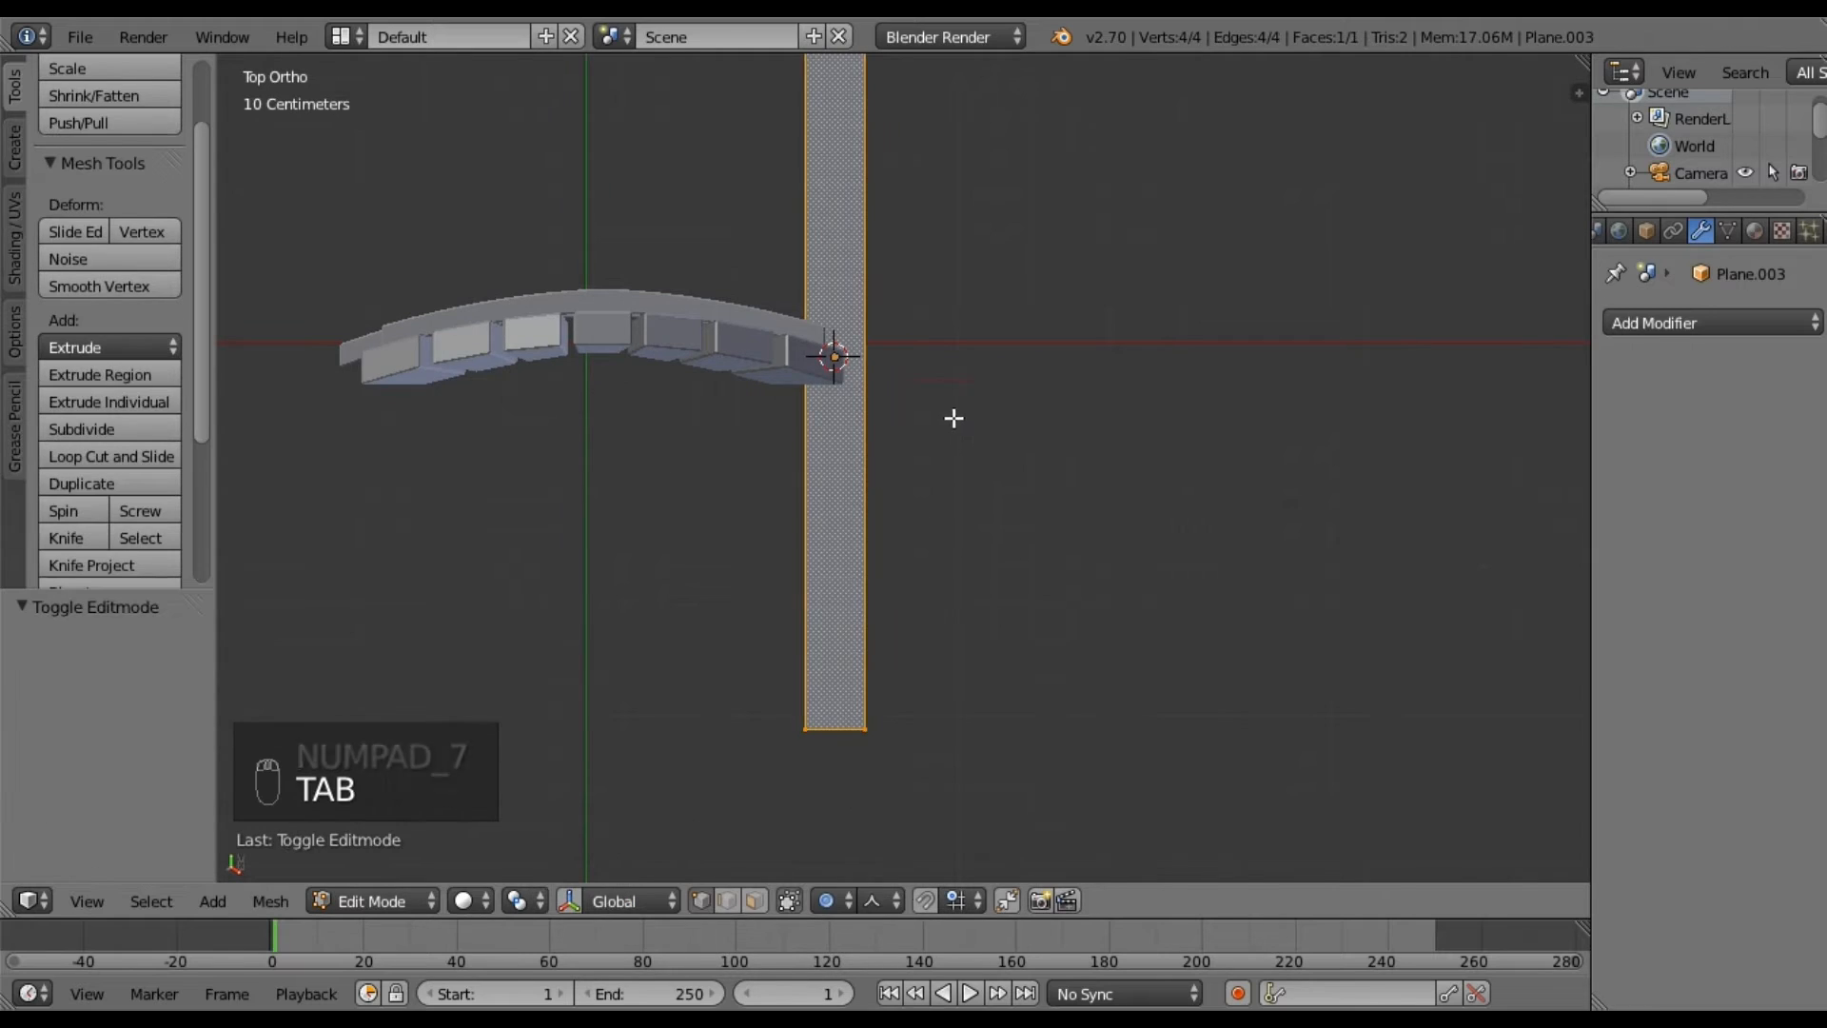
{"action": "scroll", "coordinate": [951, 416], "scroll_direction": "down", "scroll_amount": 2}
{"action": "key", "text": "a"}
{"action": "key", "text": "a"}
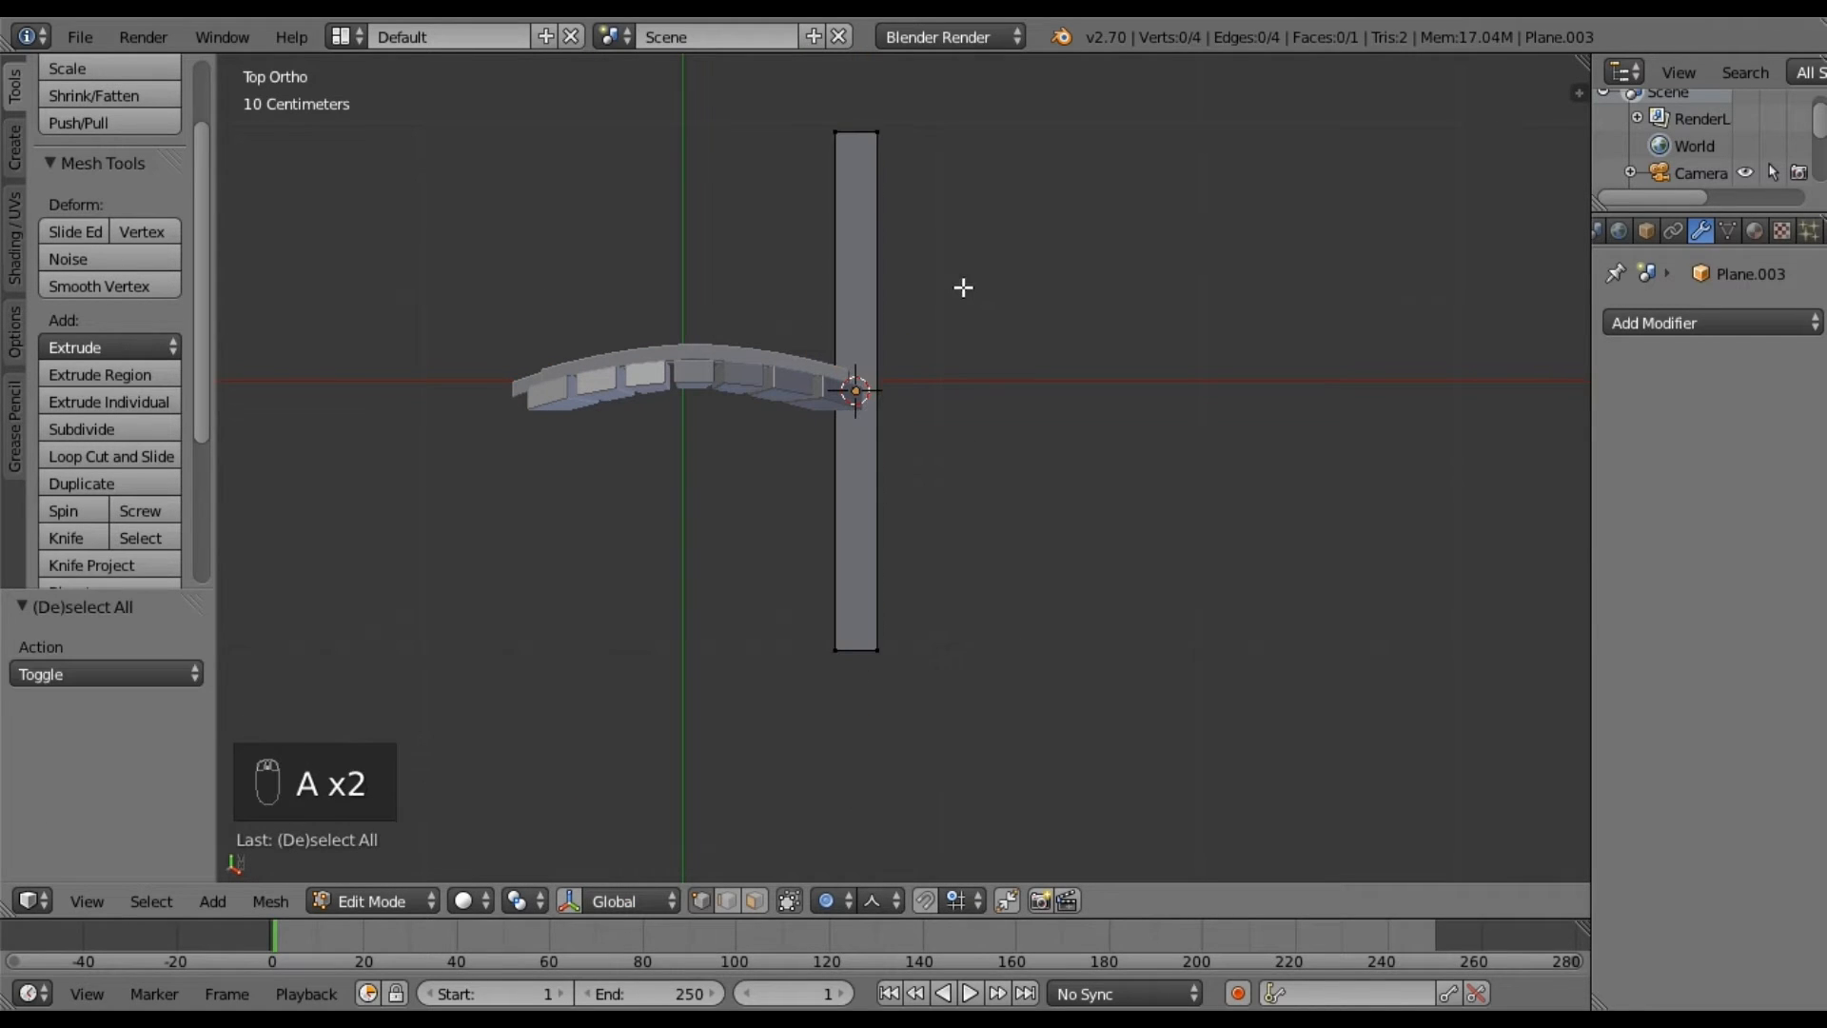
{"action": "key", "text": "b"}
{"action": "left_click_drag", "start_coordinate": [810, 91], "coordinate": [918, 175]}
{"action": "key", "text": "g"}
{"action": "right_click", "coordinate": [919, 178]}
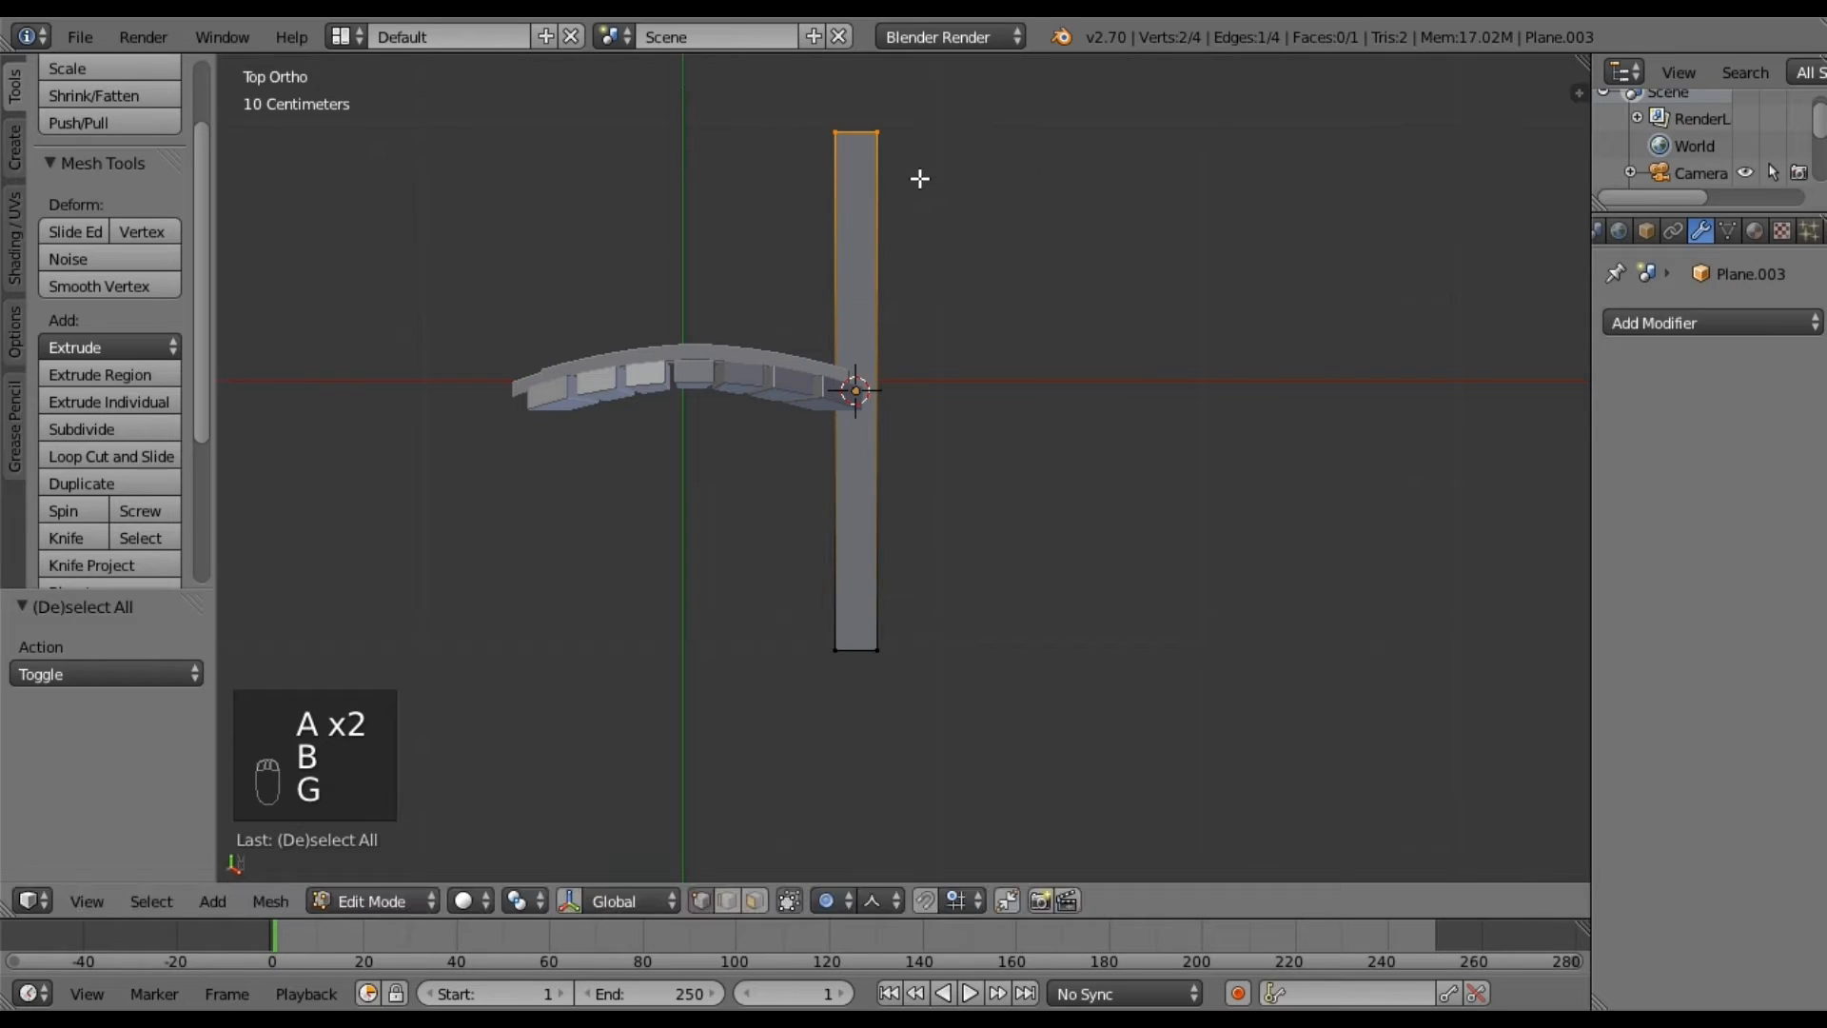
{"action": "left_click", "coordinate": [844, 901]}
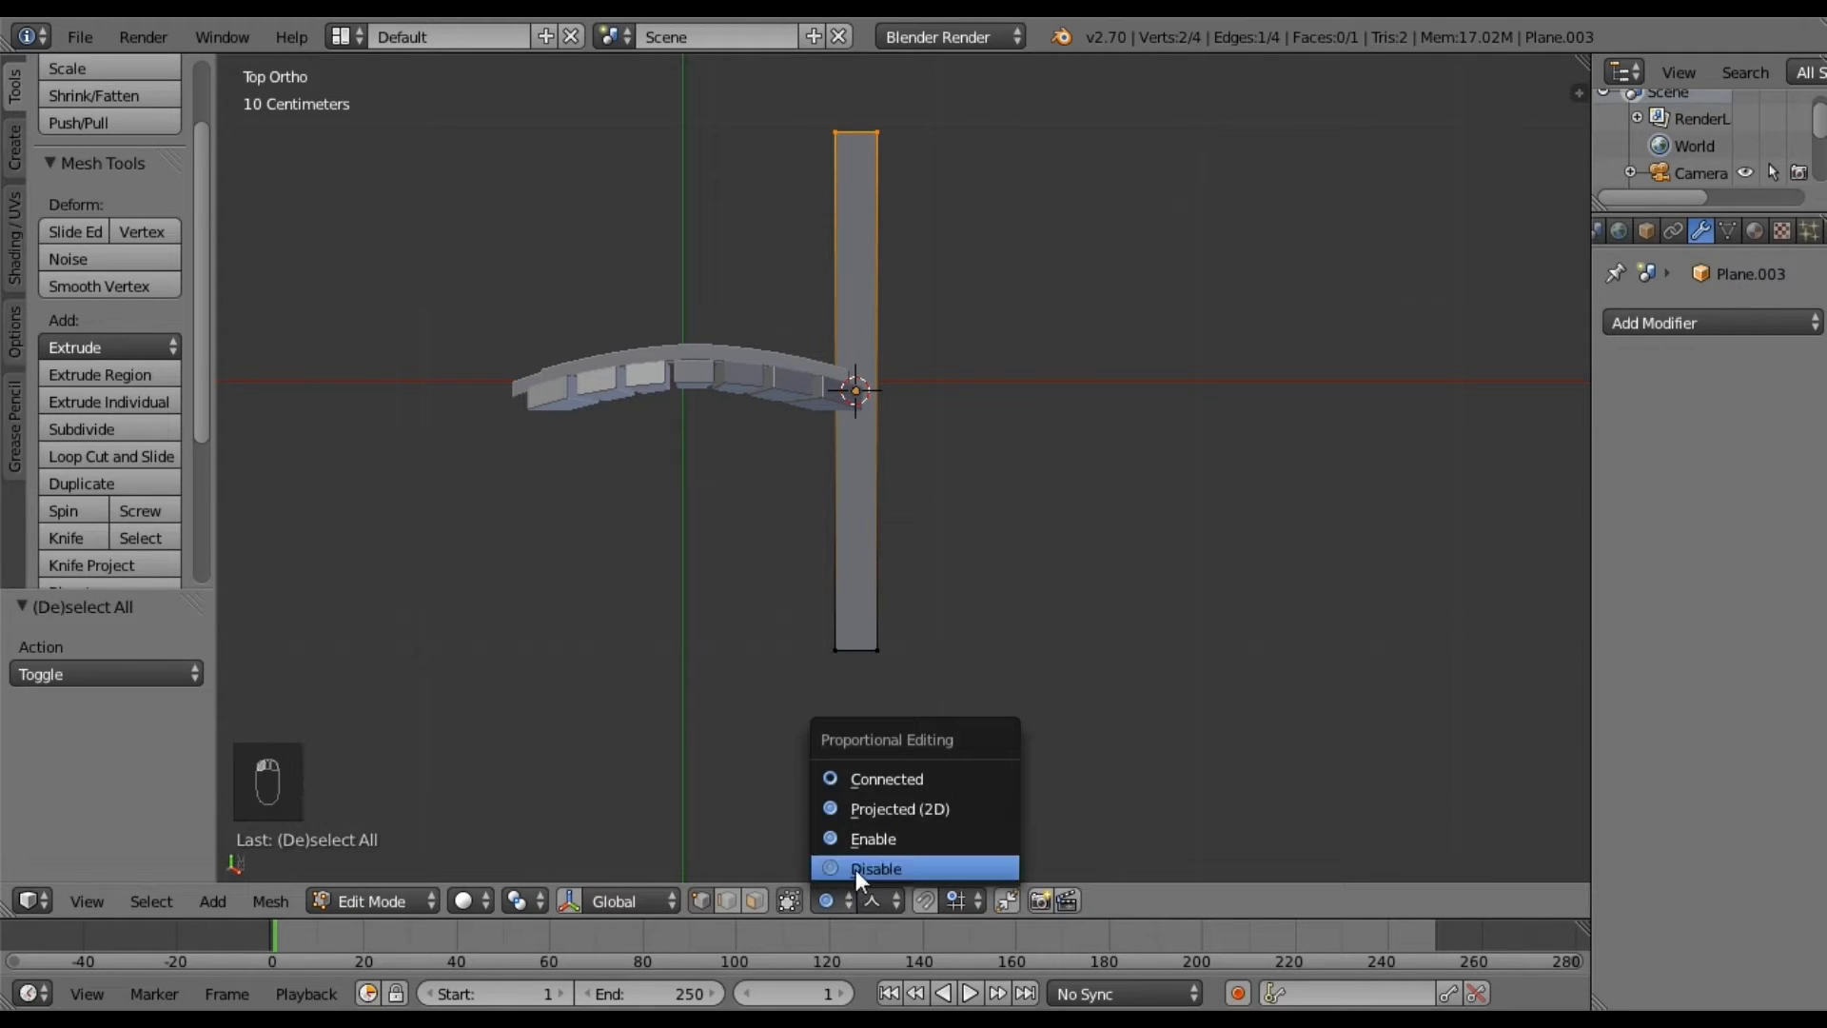
{"action": "left_click", "coordinate": [855, 870]}
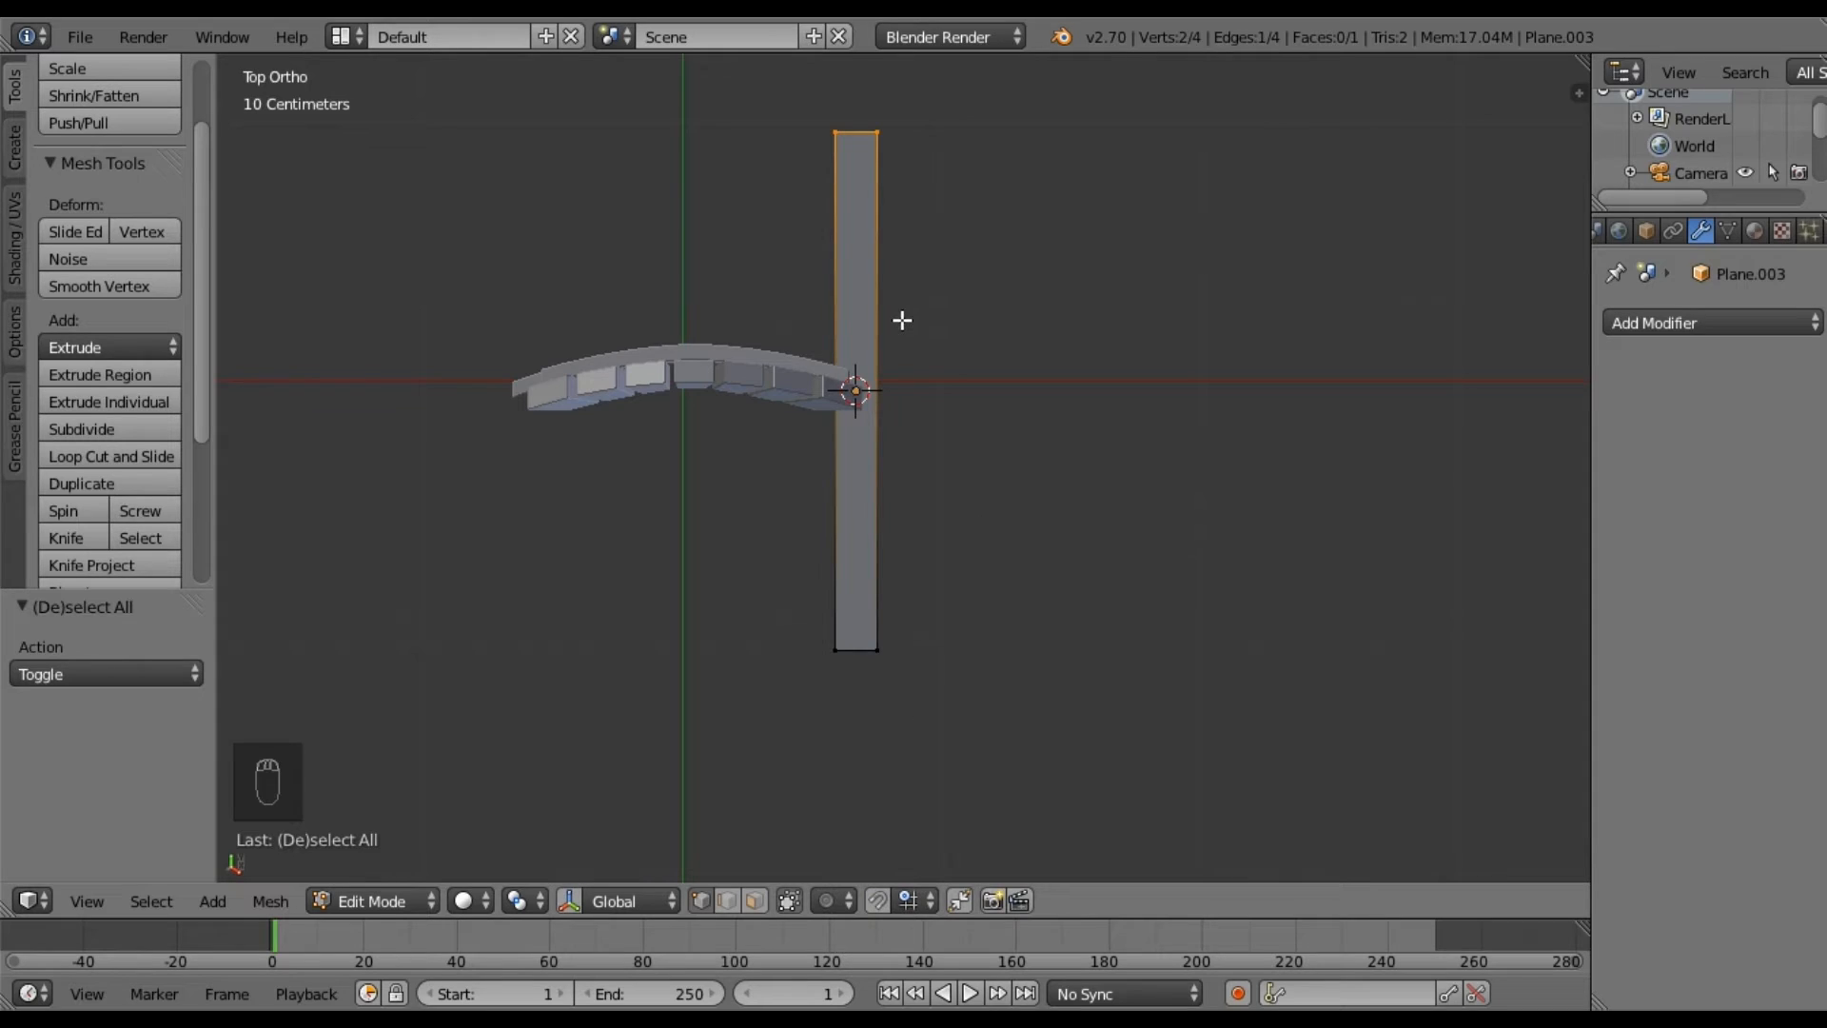
{"action": "key", "text": "g"}
{"action": "key", "text": "y"}
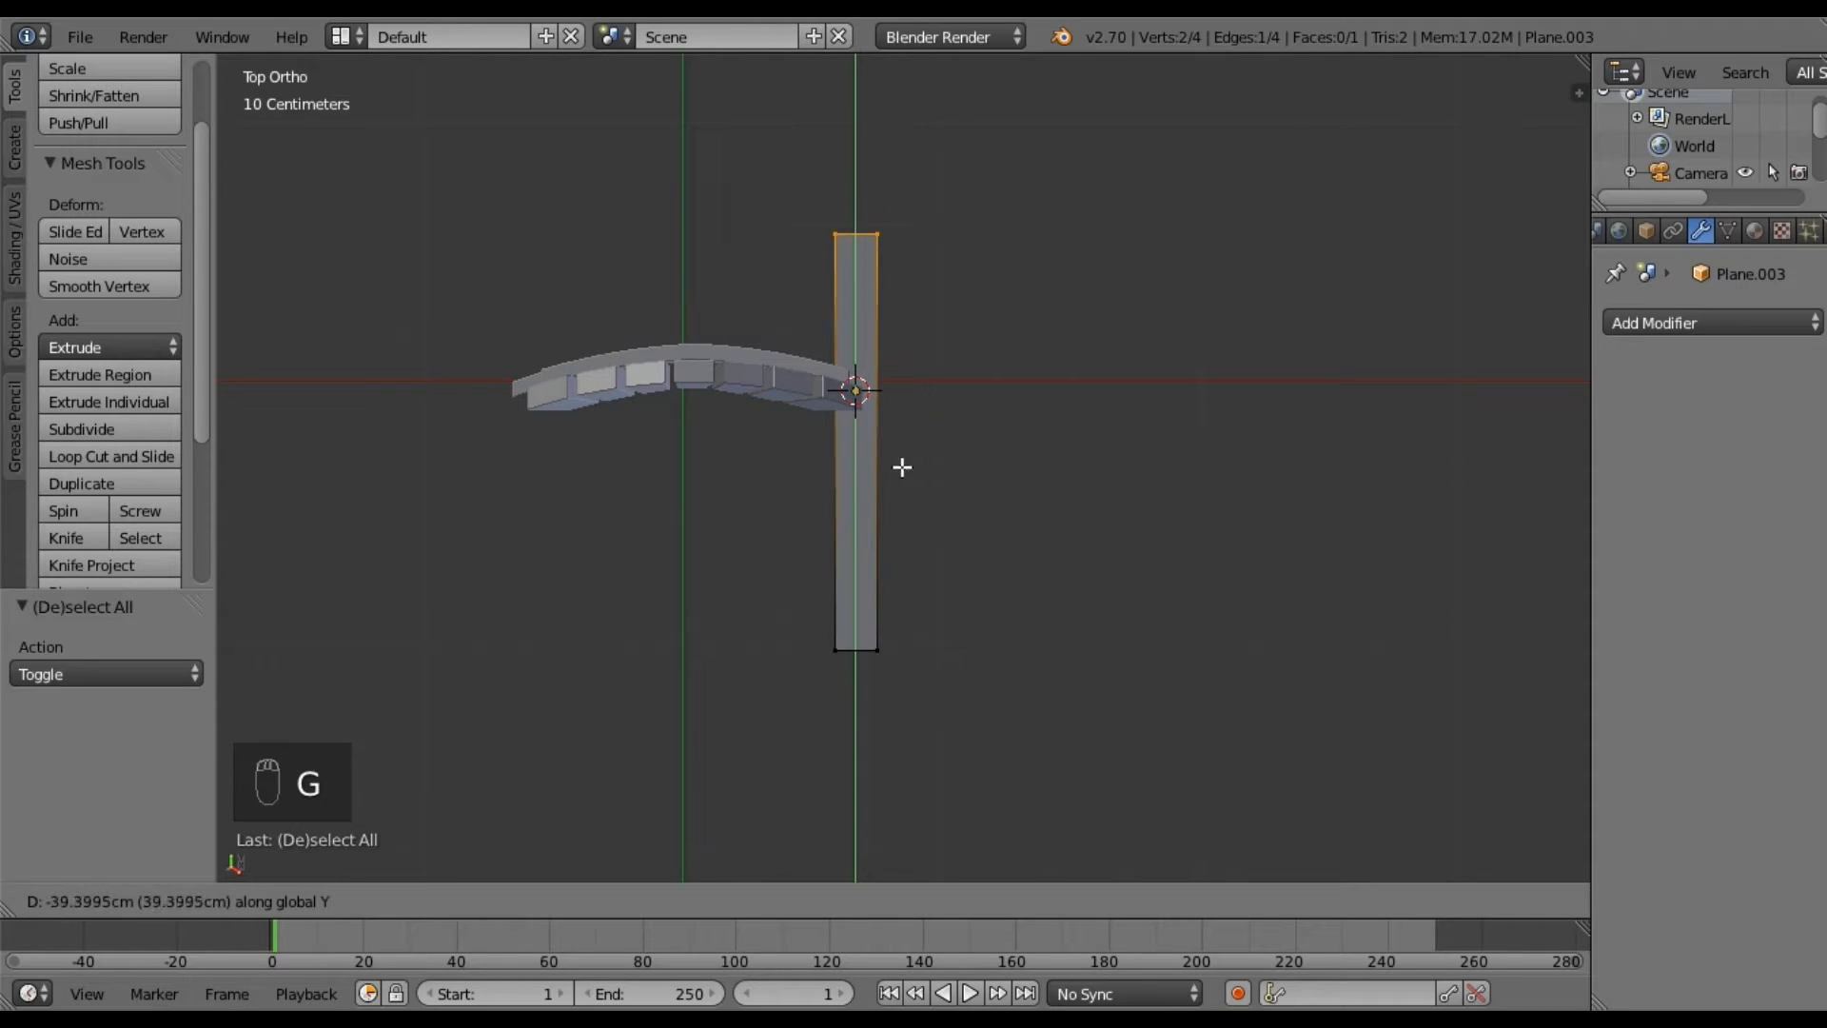
{"action": "left_click", "coordinate": [916, 551]}
{"action": "mouse_move", "coordinate": [908, 545]}
{"action": "middle_mouse_down"}
{"action": "mouse_move", "coordinate": [791, 494]}
{"action": "mouse_move", "coordinate": [751, 355]}
{"action": "mouse_move", "coordinate": [612, 351]}
{"action": "mouse_move", "coordinate": [767, 346]}
{"action": "mouse_move", "coordinate": [669, 372]}
{"action": "mouse_move", "coordinate": [743, 483]}
{"action": "mouse_move", "coordinate": [910, 424]}
{"action": "mouse_move", "coordinate": [914, 456]}
{"action": "mouse_move", "coordinate": [861, 510]}
{"action": "mouse_move", "coordinate": [887, 539]}
{"action": "mouse_move", "coordinate": [914, 530]}
{"action": "mouse_move", "coordinate": [885, 551]}
{"action": "mouse_move", "coordinate": [914, 555]}
{"action": "middle_mouse_up"}
Add four evenly spaced lengthwise loop cuts to the strip.
{"action": "key", "text": "a"}
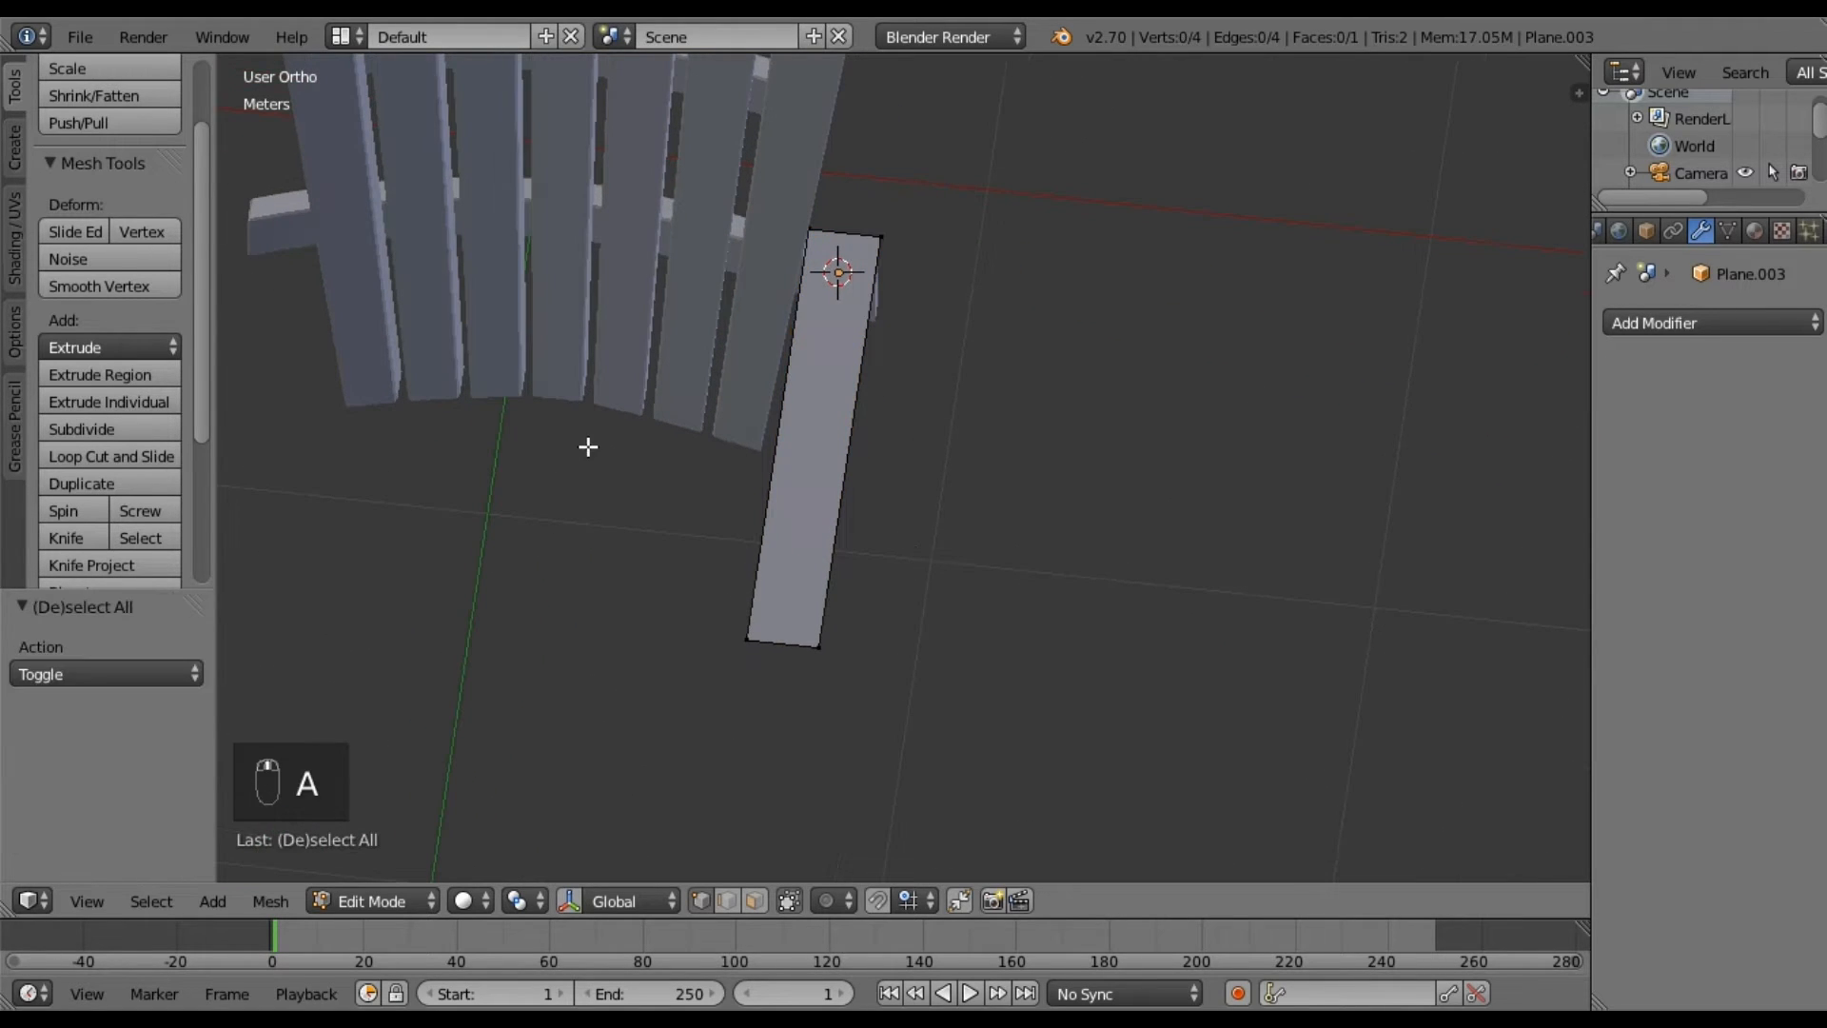
{"action": "left_click", "coordinate": [122, 452]}
{"action": "scroll", "coordinate": [789, 662], "scroll_direction": "up", "scroll_amount": 3}
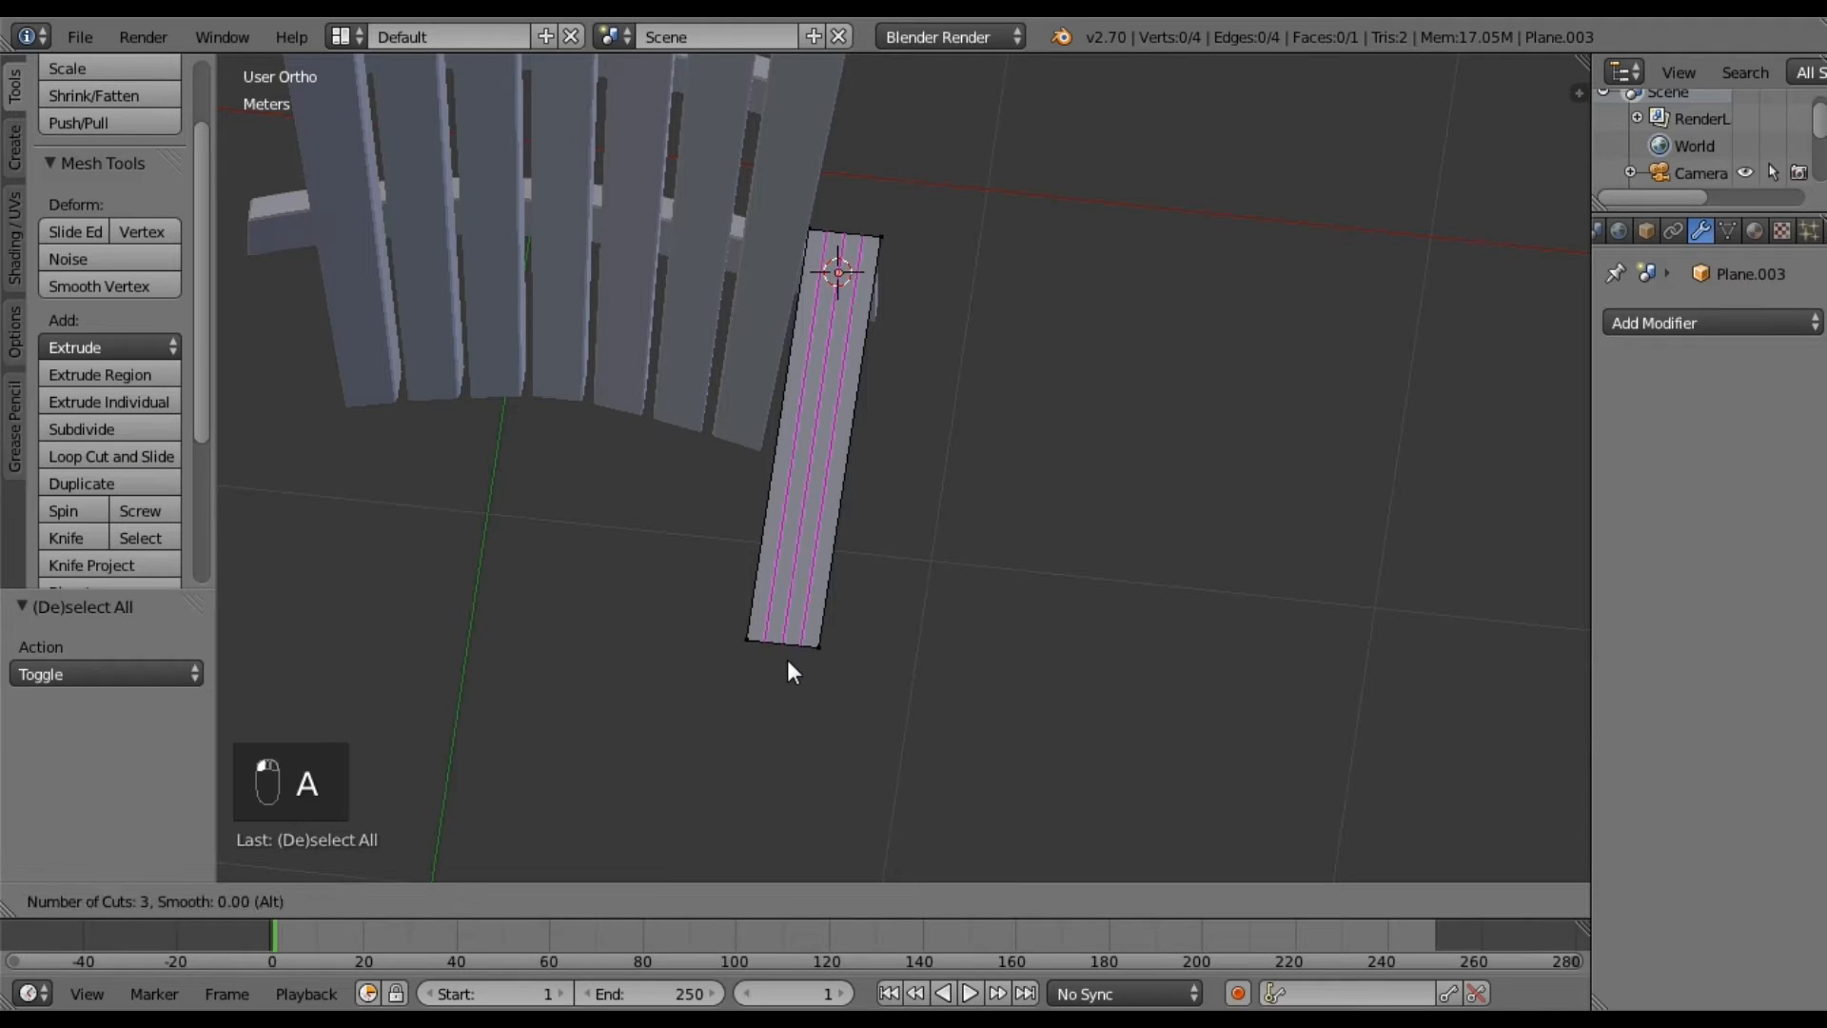
{"action": "left_click", "coordinate": [786, 660]}
{"action": "right_click", "coordinate": [787, 662]}
{"action": "key", "text": "a"}
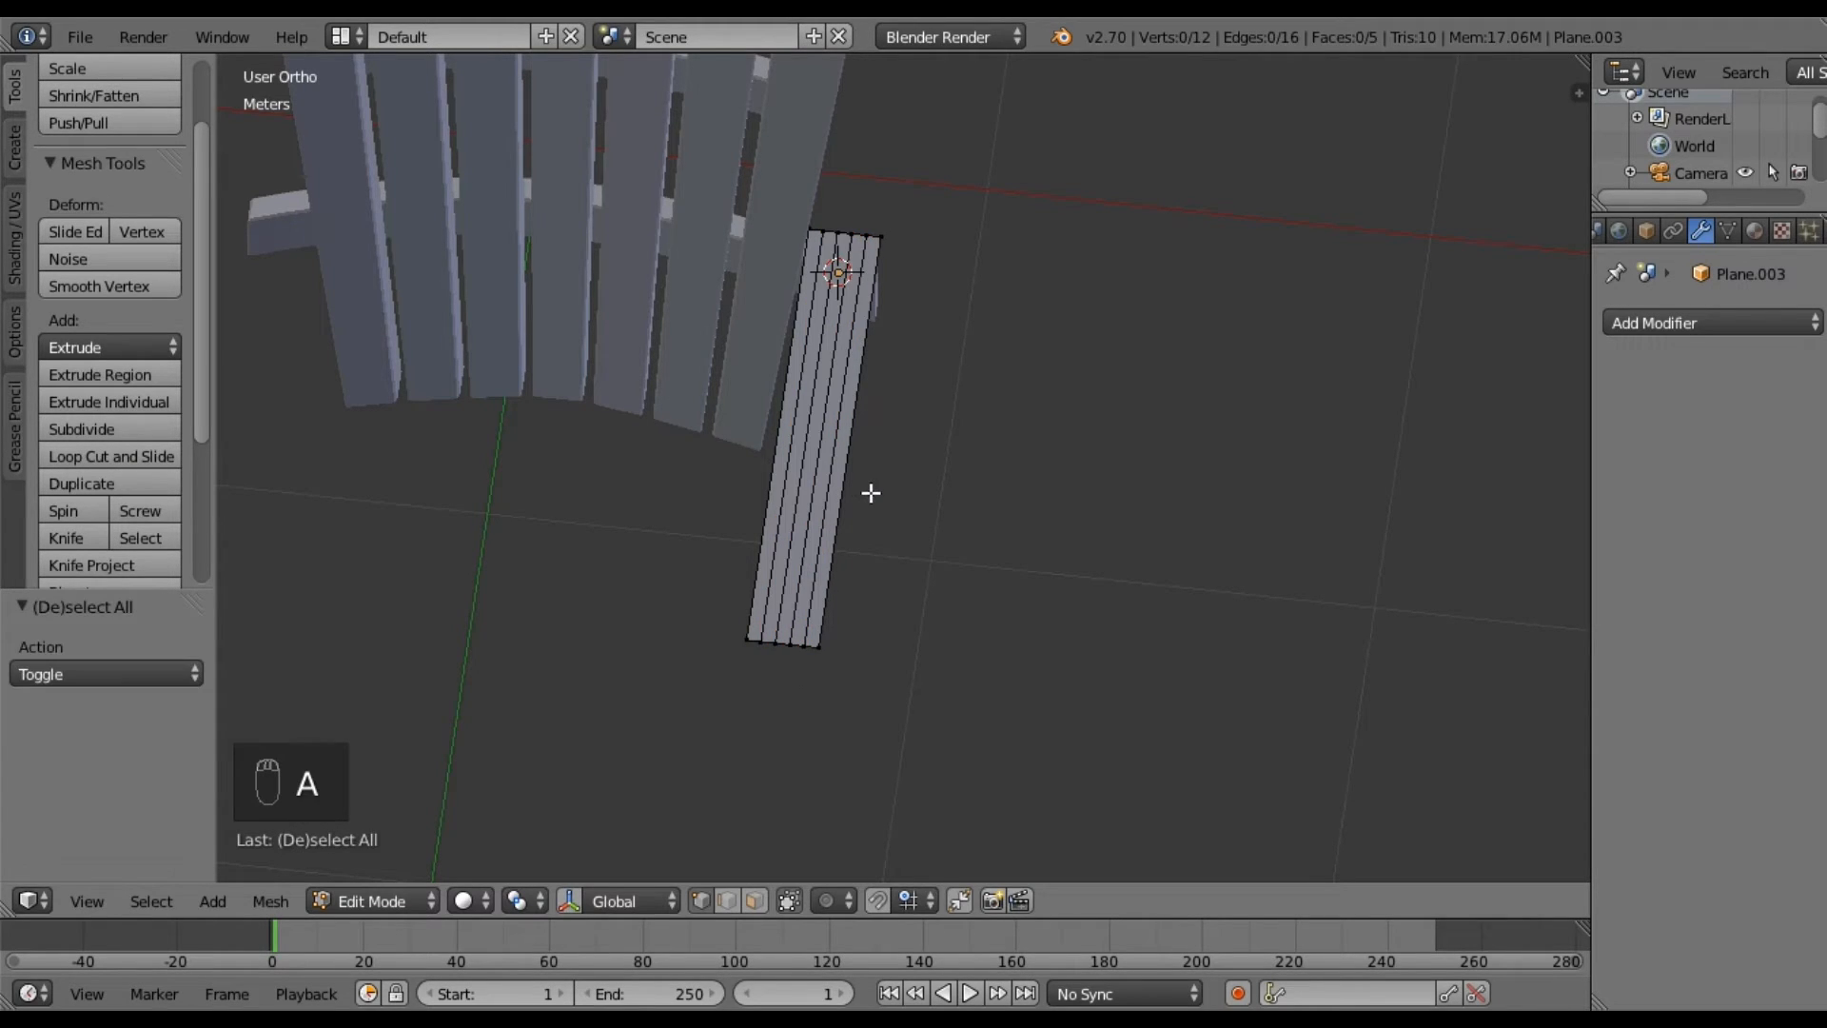
Round the strip's rear end by moving its two corner vertices about −3.8 cm along Y with proportional editing enabled at size 0.07.
{"action": "right_click", "coordinate": [819, 228]}
{"action": "right_click", "coordinate": [879, 235], "text": "shift"}
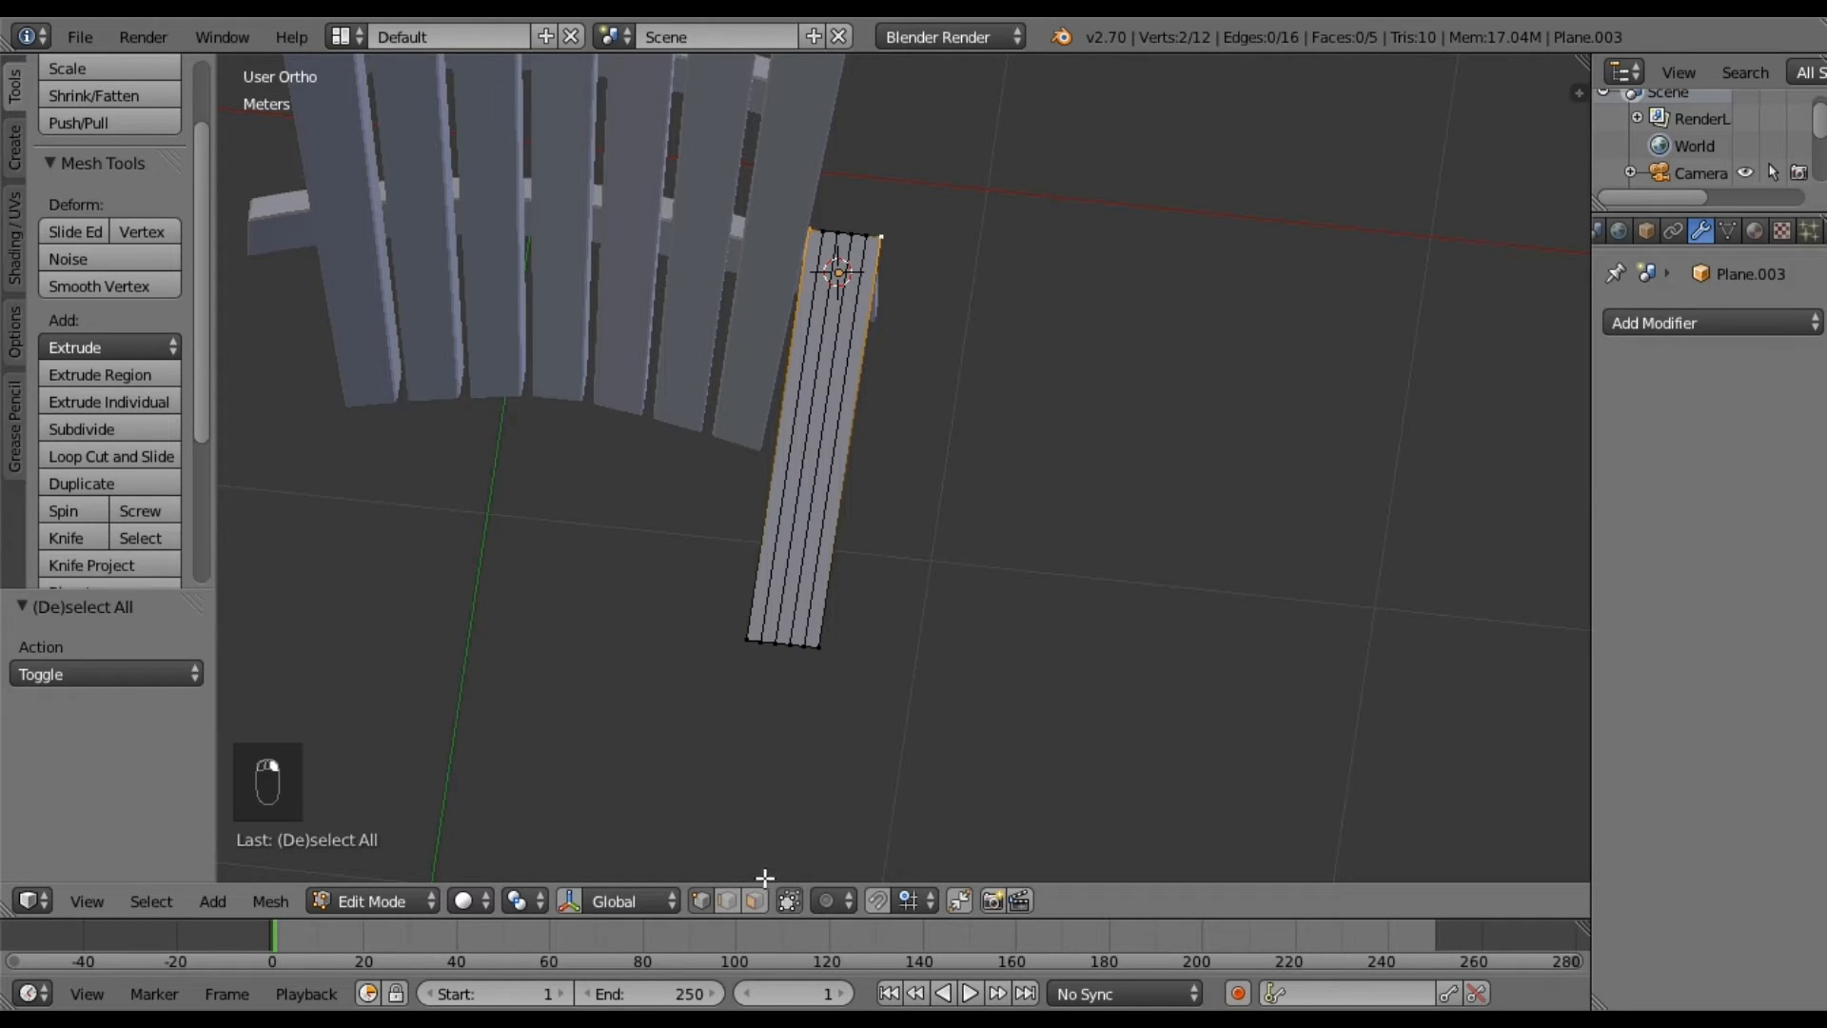
{"action": "left_click", "coordinate": [841, 898]}
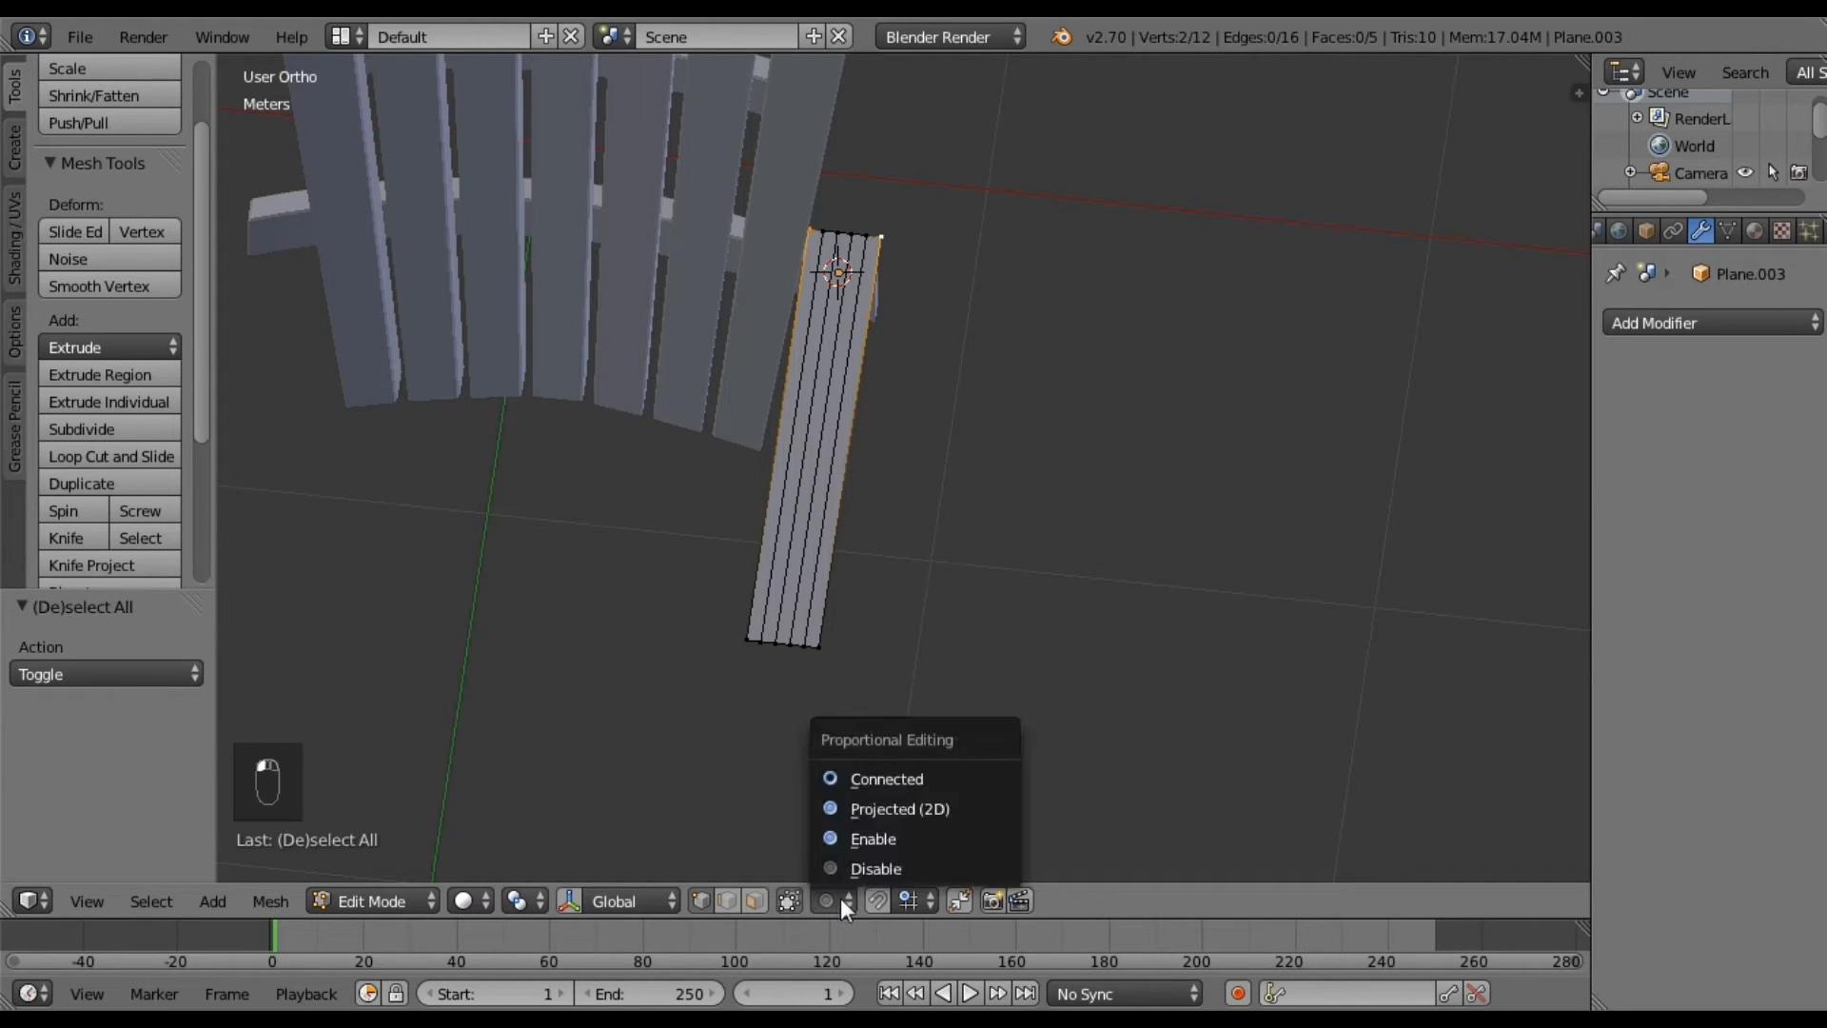
{"action": "left_click", "coordinate": [877, 837]}
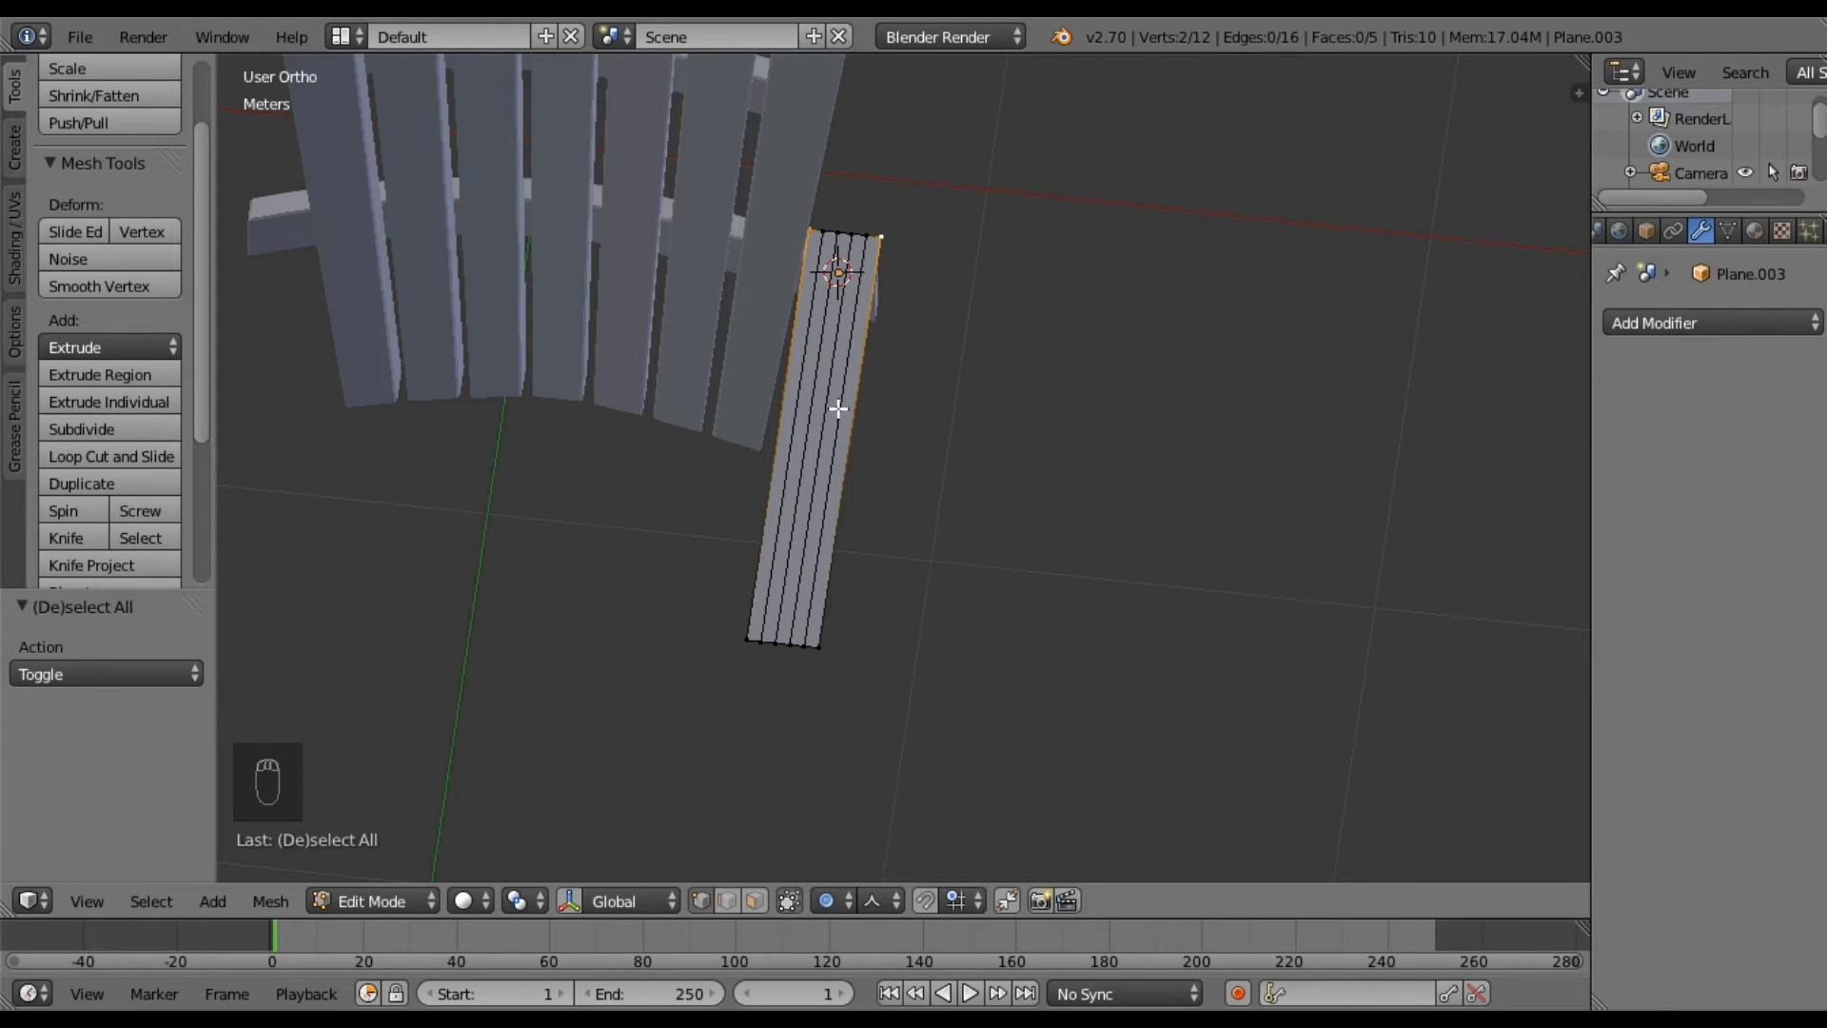
{"action": "middle_click_drag", "start_coordinate": [839, 409], "coordinate": [866, 457]}
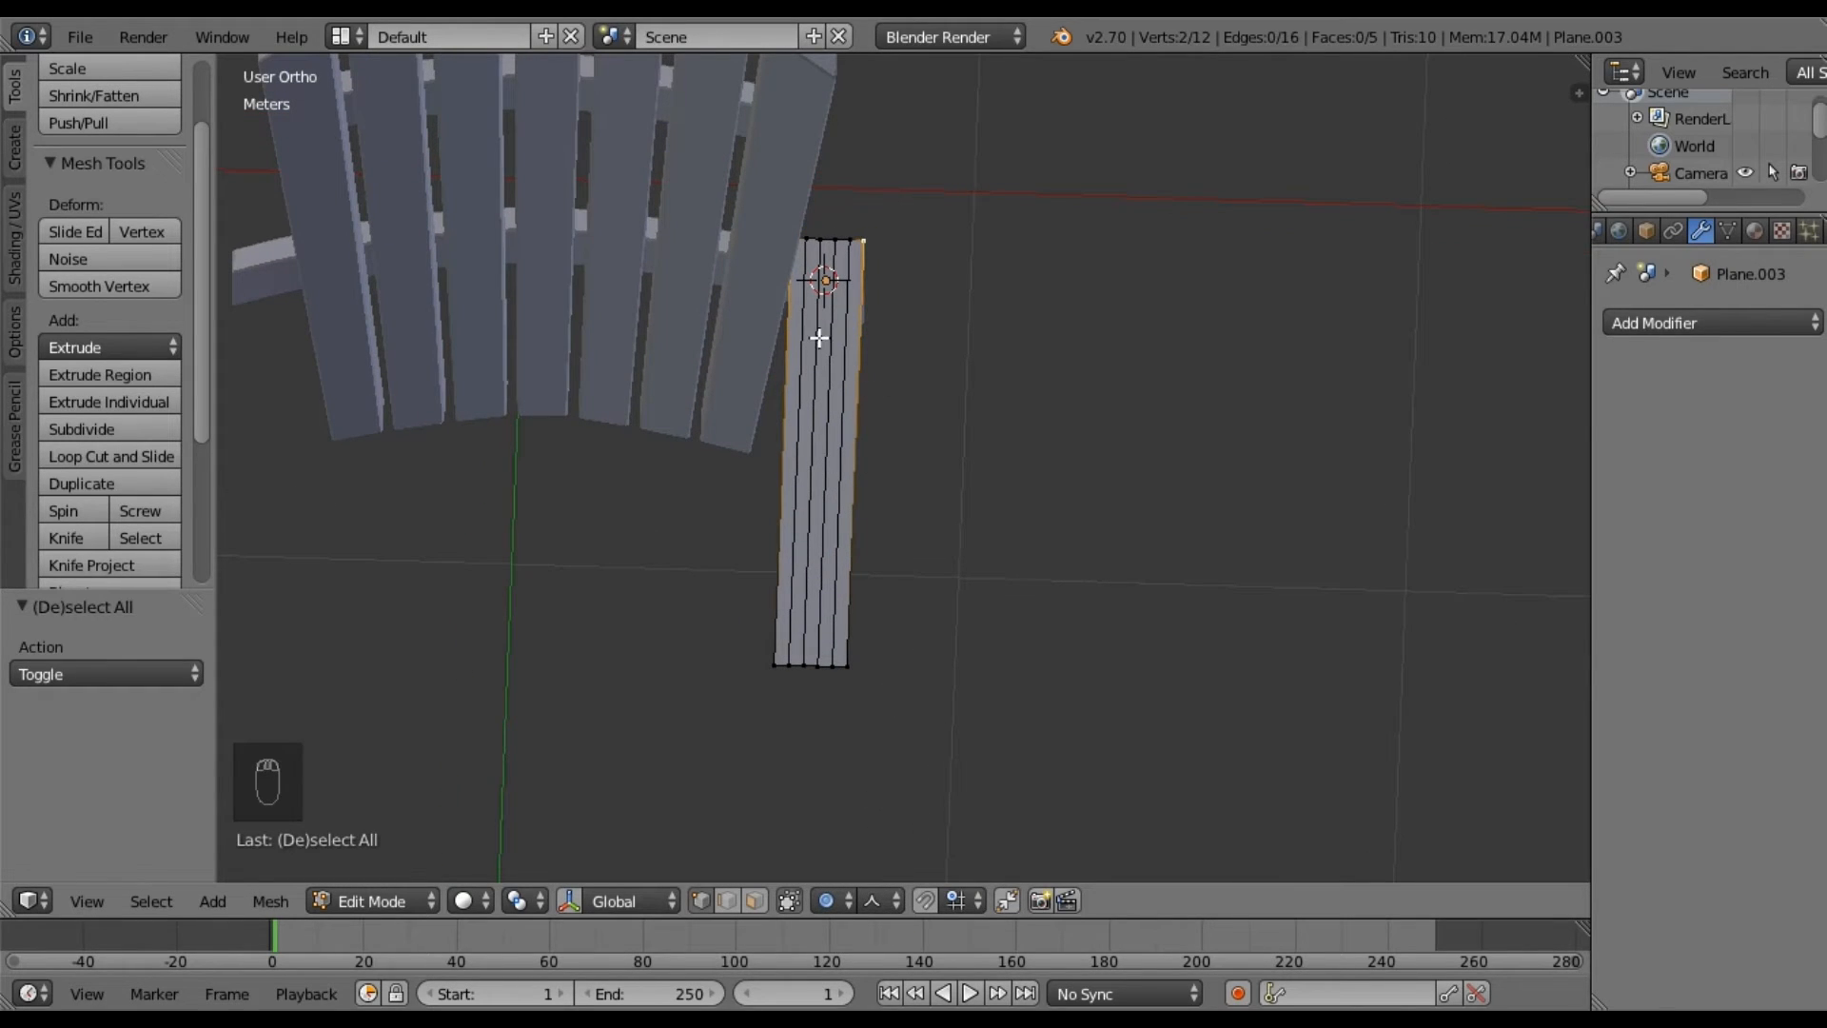
{"action": "key", "text": "g"}
{"action": "key", "text": "y"}
{"action": "scroll", "coordinate": [818, 338], "scroll_direction": "up", "scroll_amount": 11}
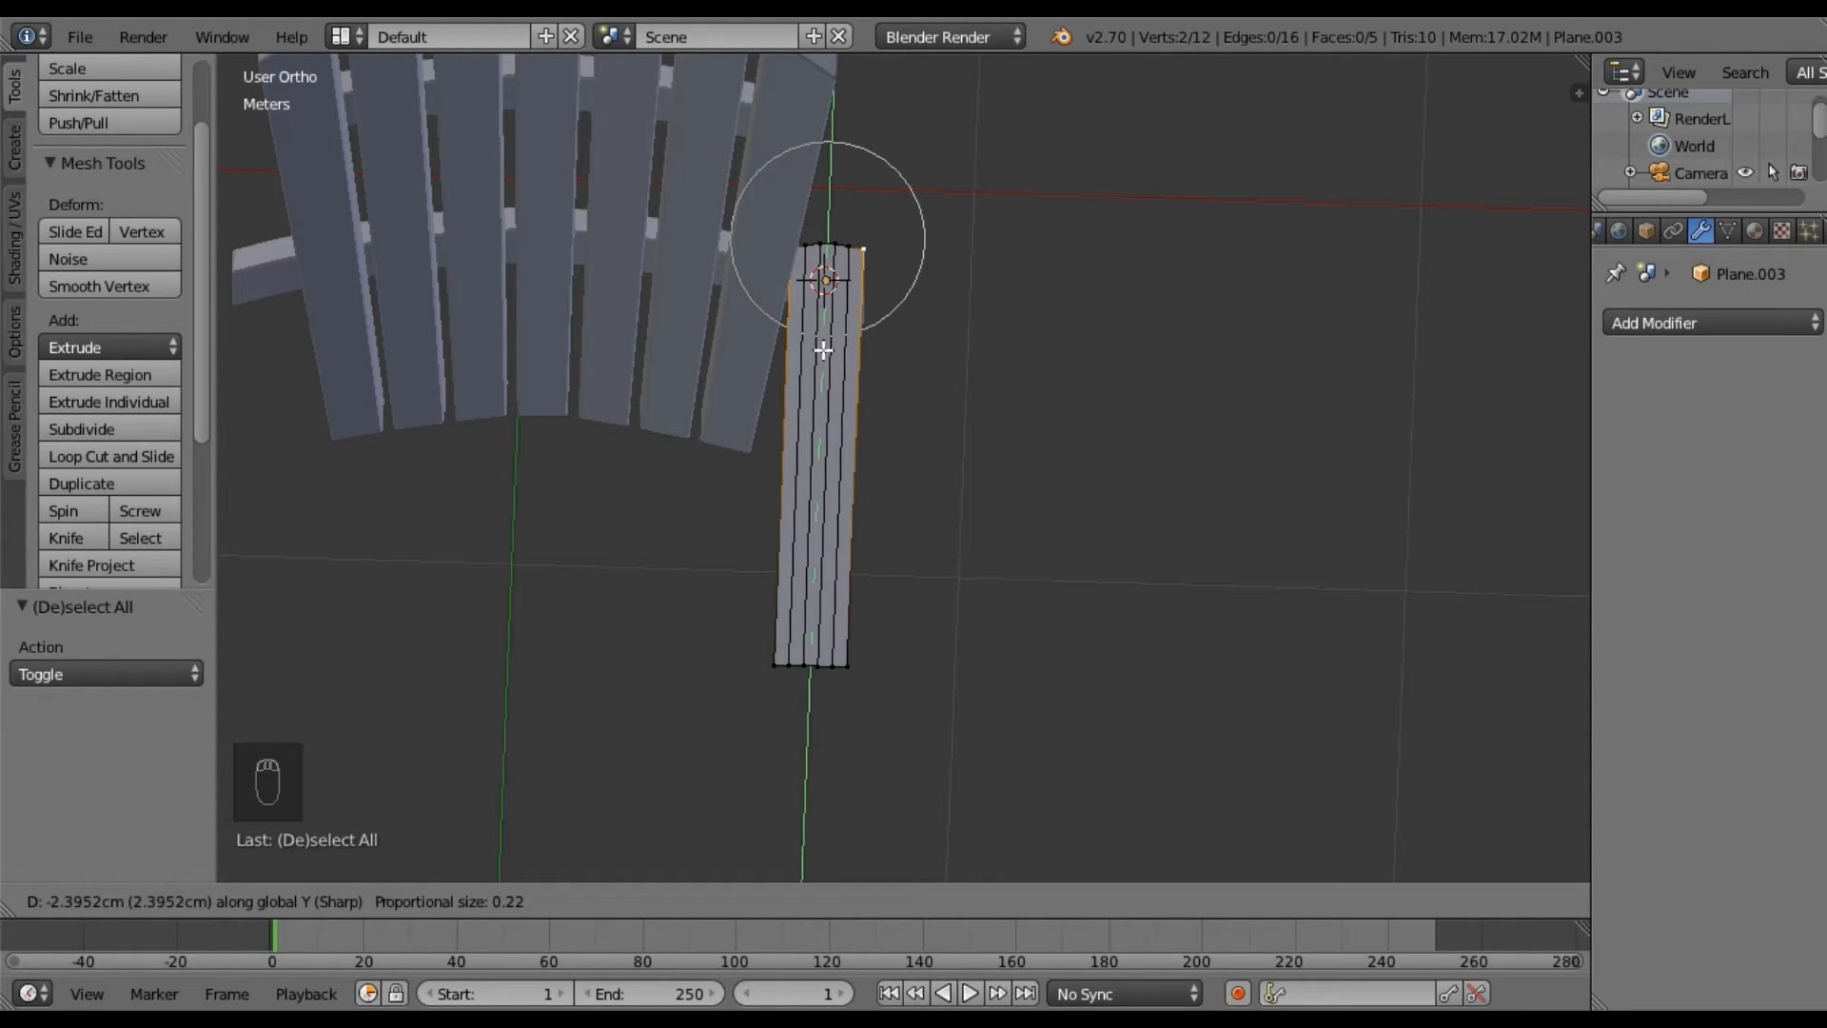
{"action": "scroll", "coordinate": [823, 355], "scroll_direction": "up", "scroll_amount": 11}
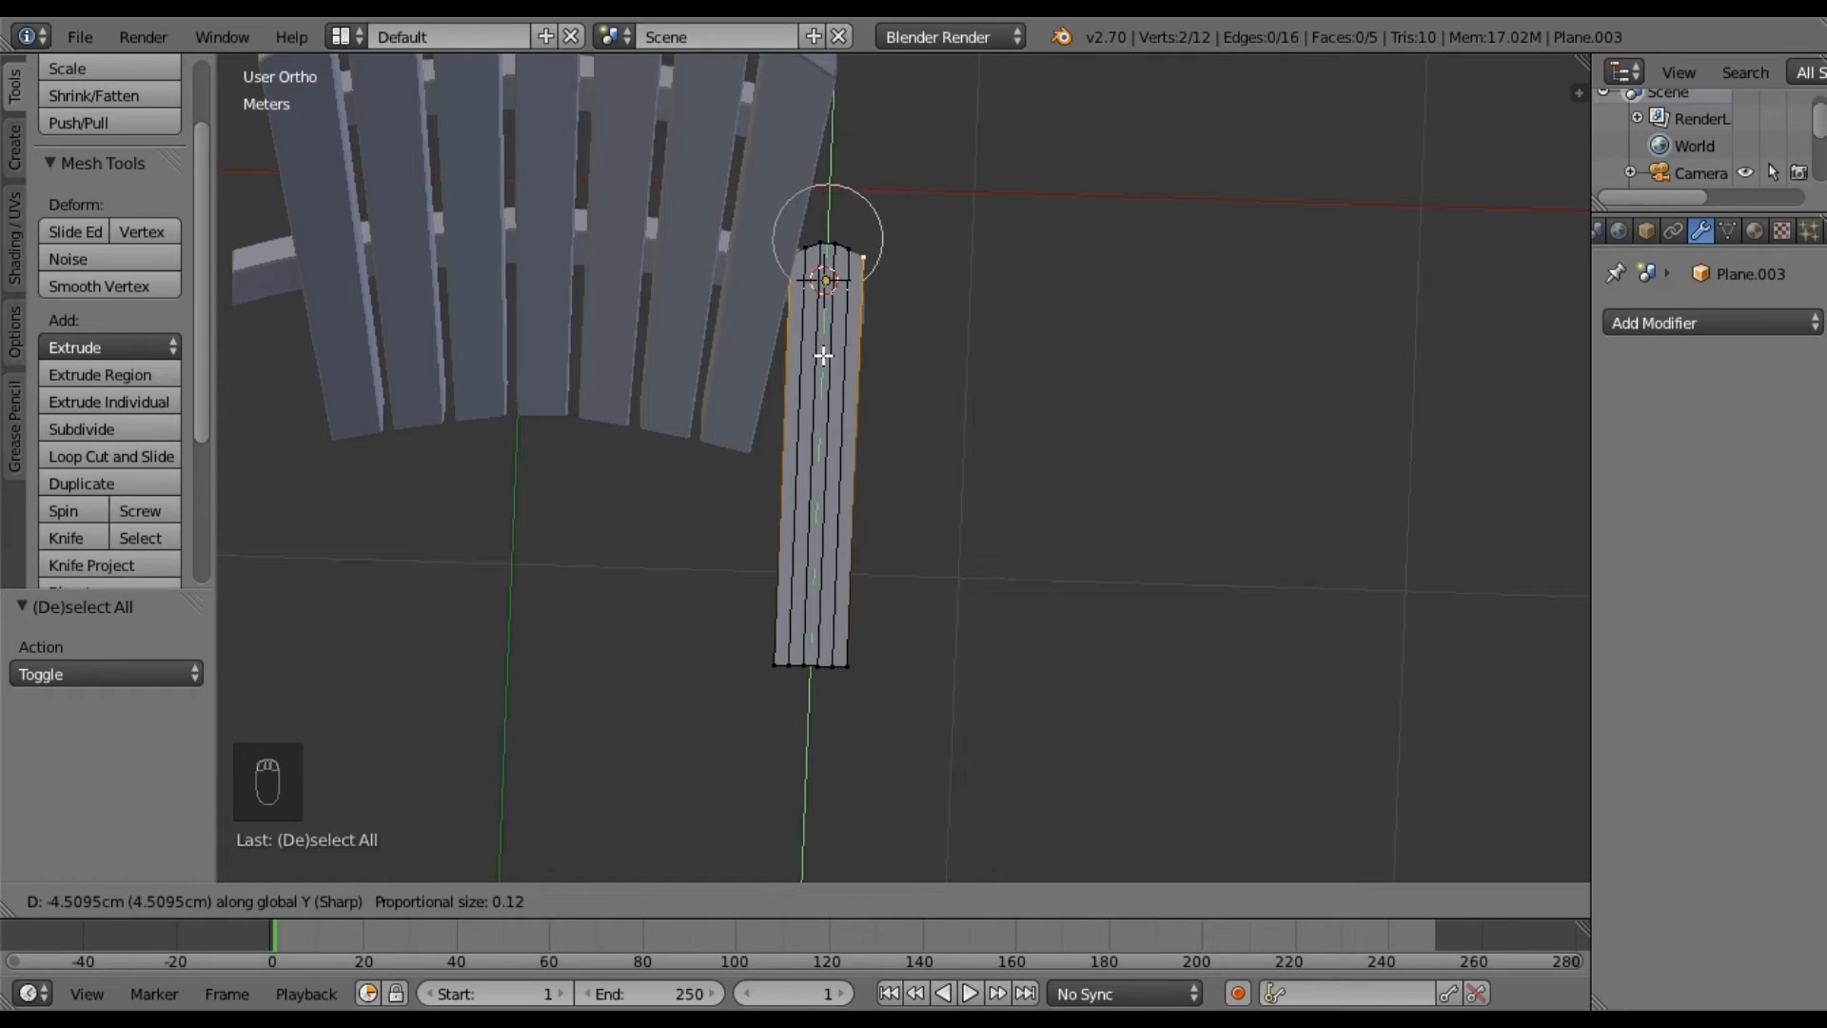
{"action": "scroll", "coordinate": [823, 355], "scroll_direction": "up", "scroll_amount": 2}
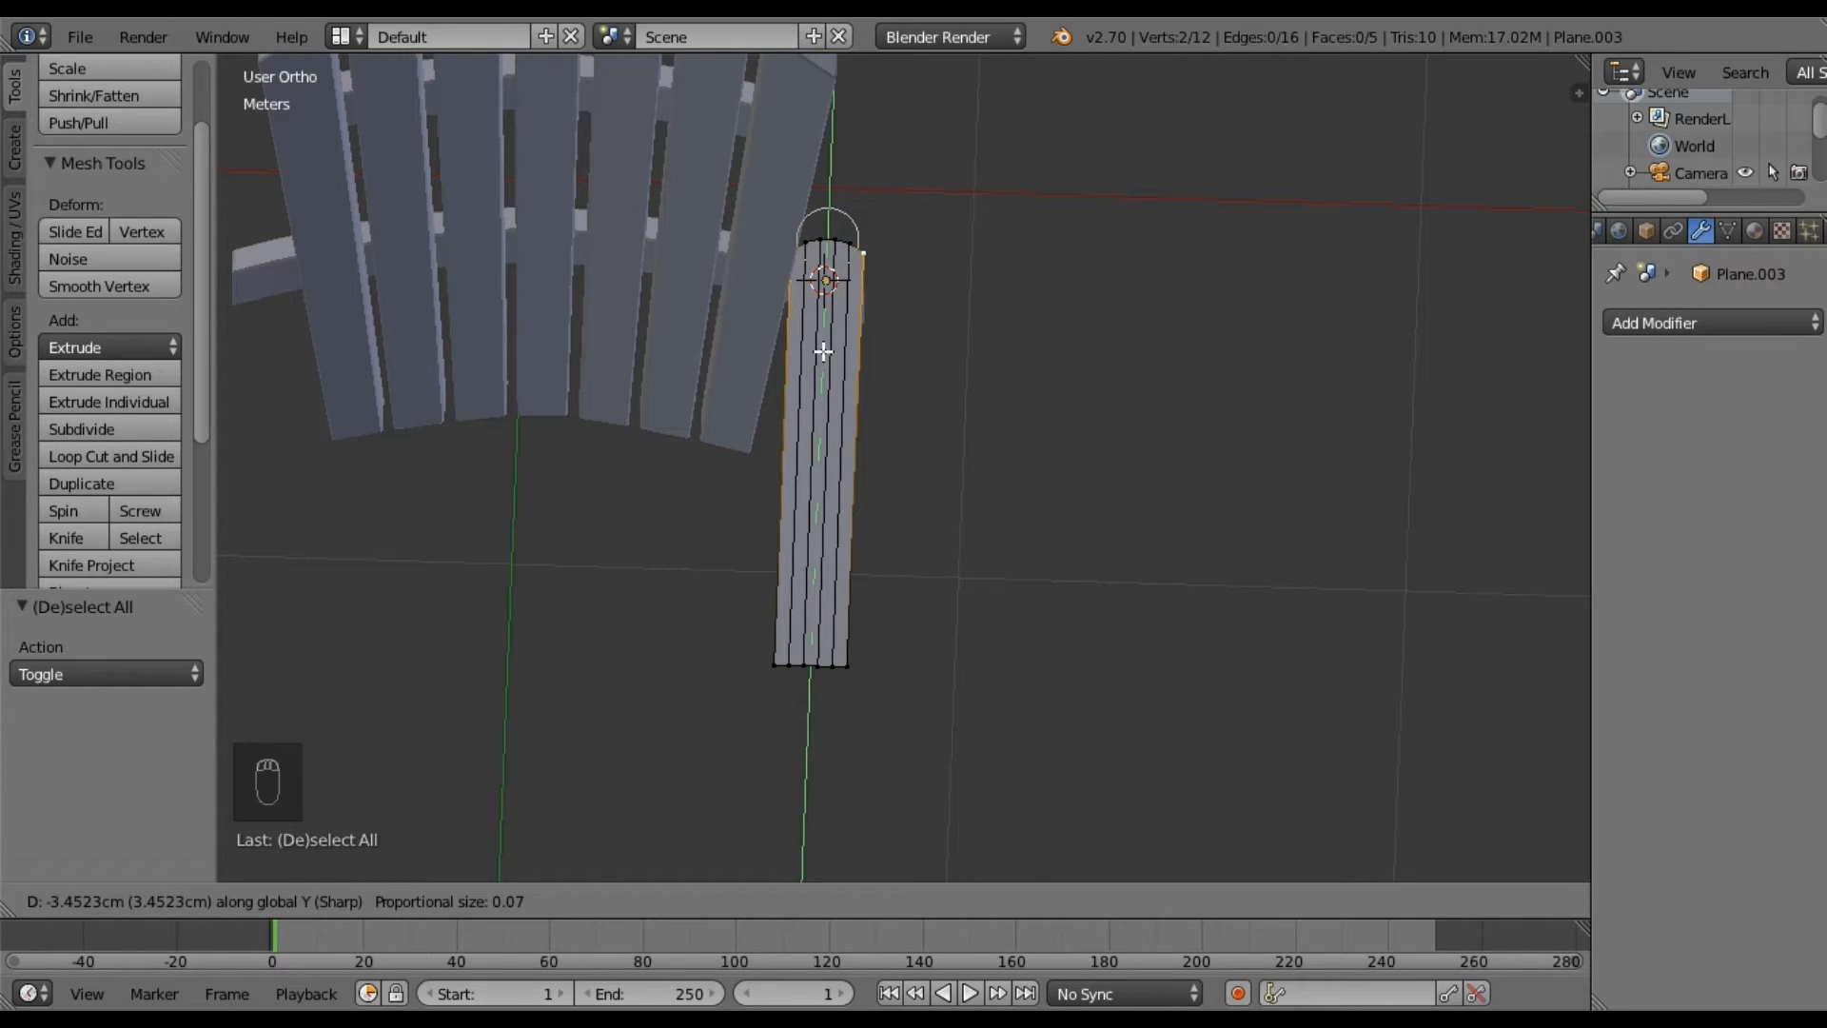
{"action": "left_click", "coordinate": [835, 375]}
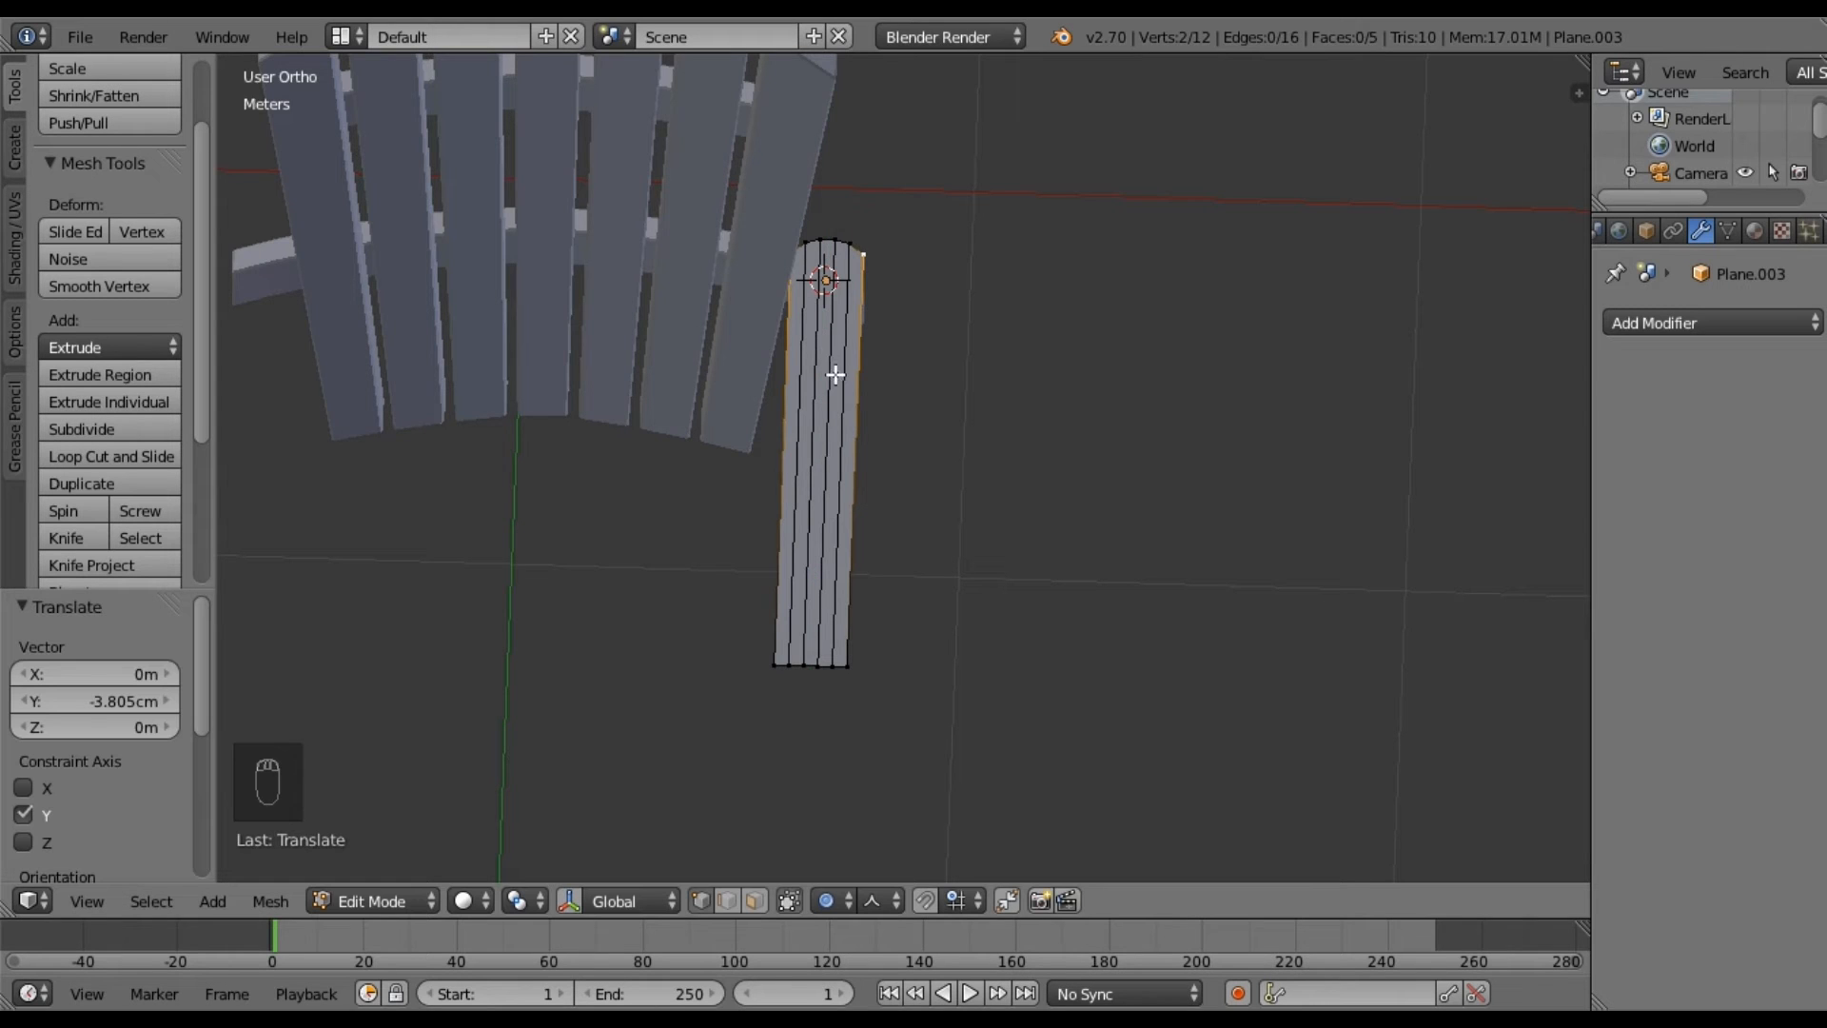
Round the strip's front end by moving its two corner vertices inward along Y with proportional editing.
{"action": "middle_click_drag", "start_coordinate": [853, 413], "coordinate": [794, 411]}
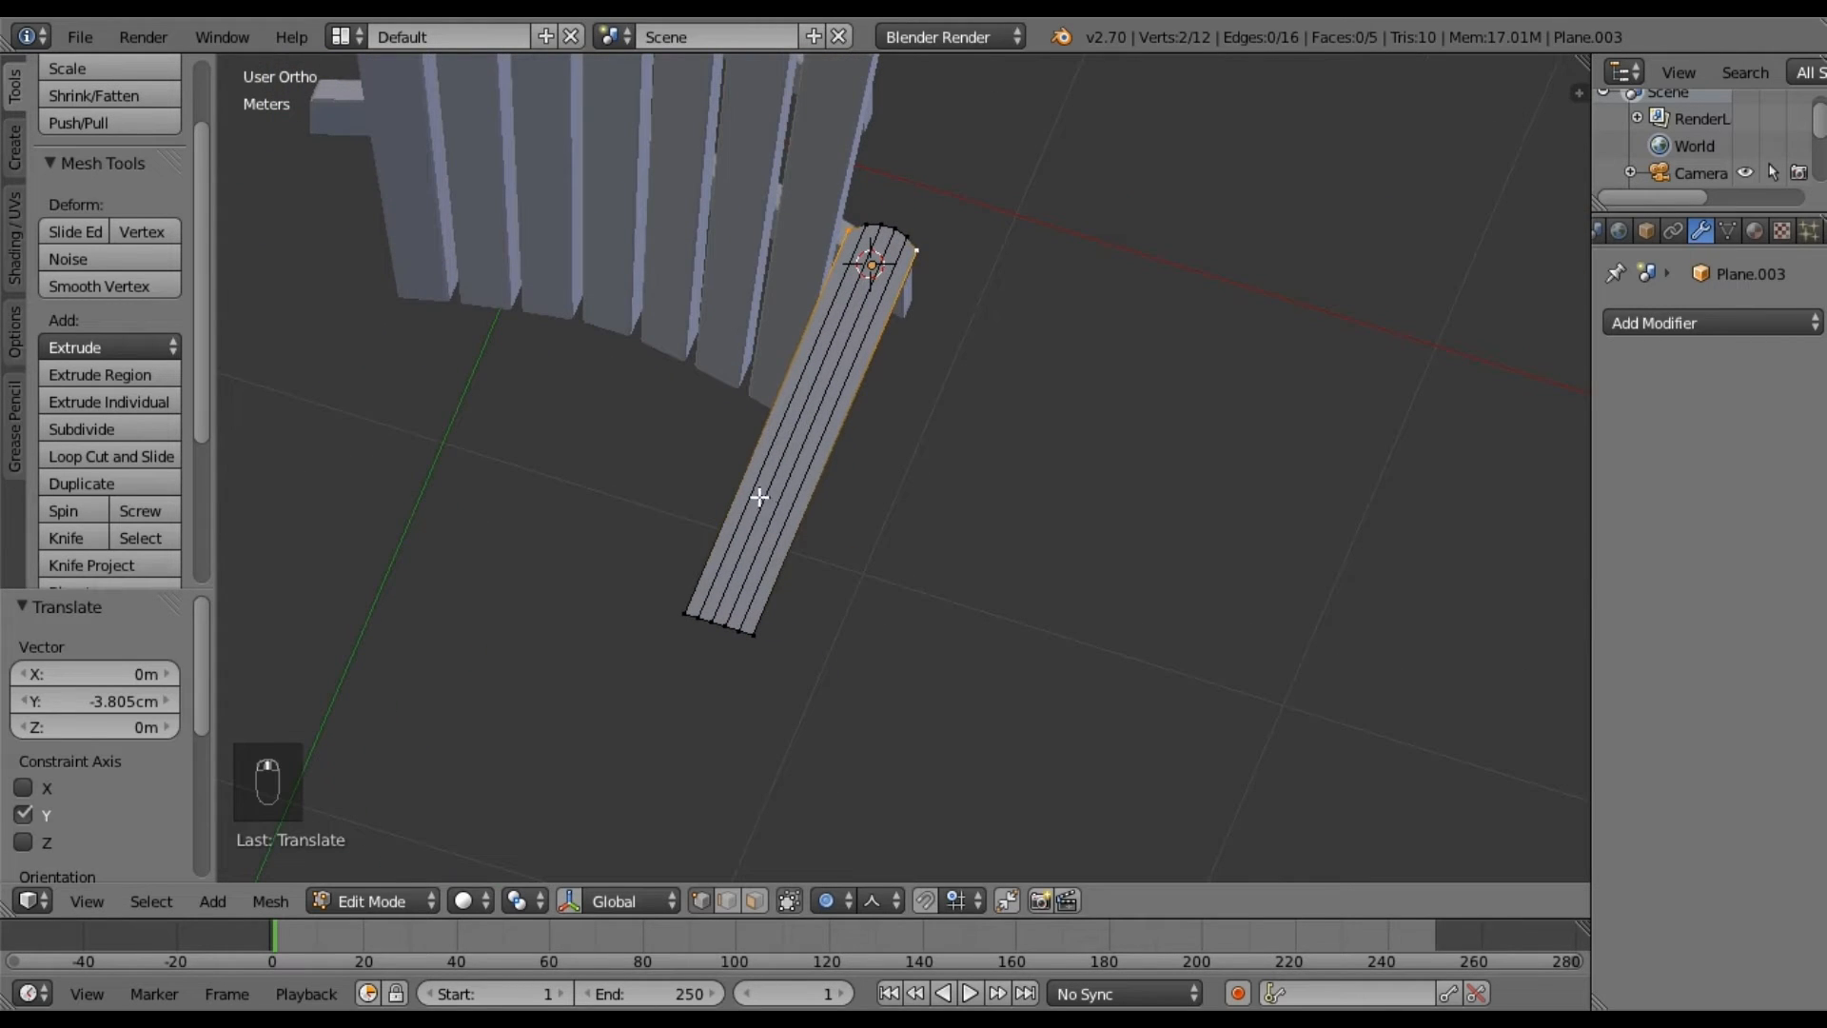
{"action": "right_click", "coordinate": [683, 618]}
{"action": "right_click", "coordinate": [749, 635], "text": "shift"}
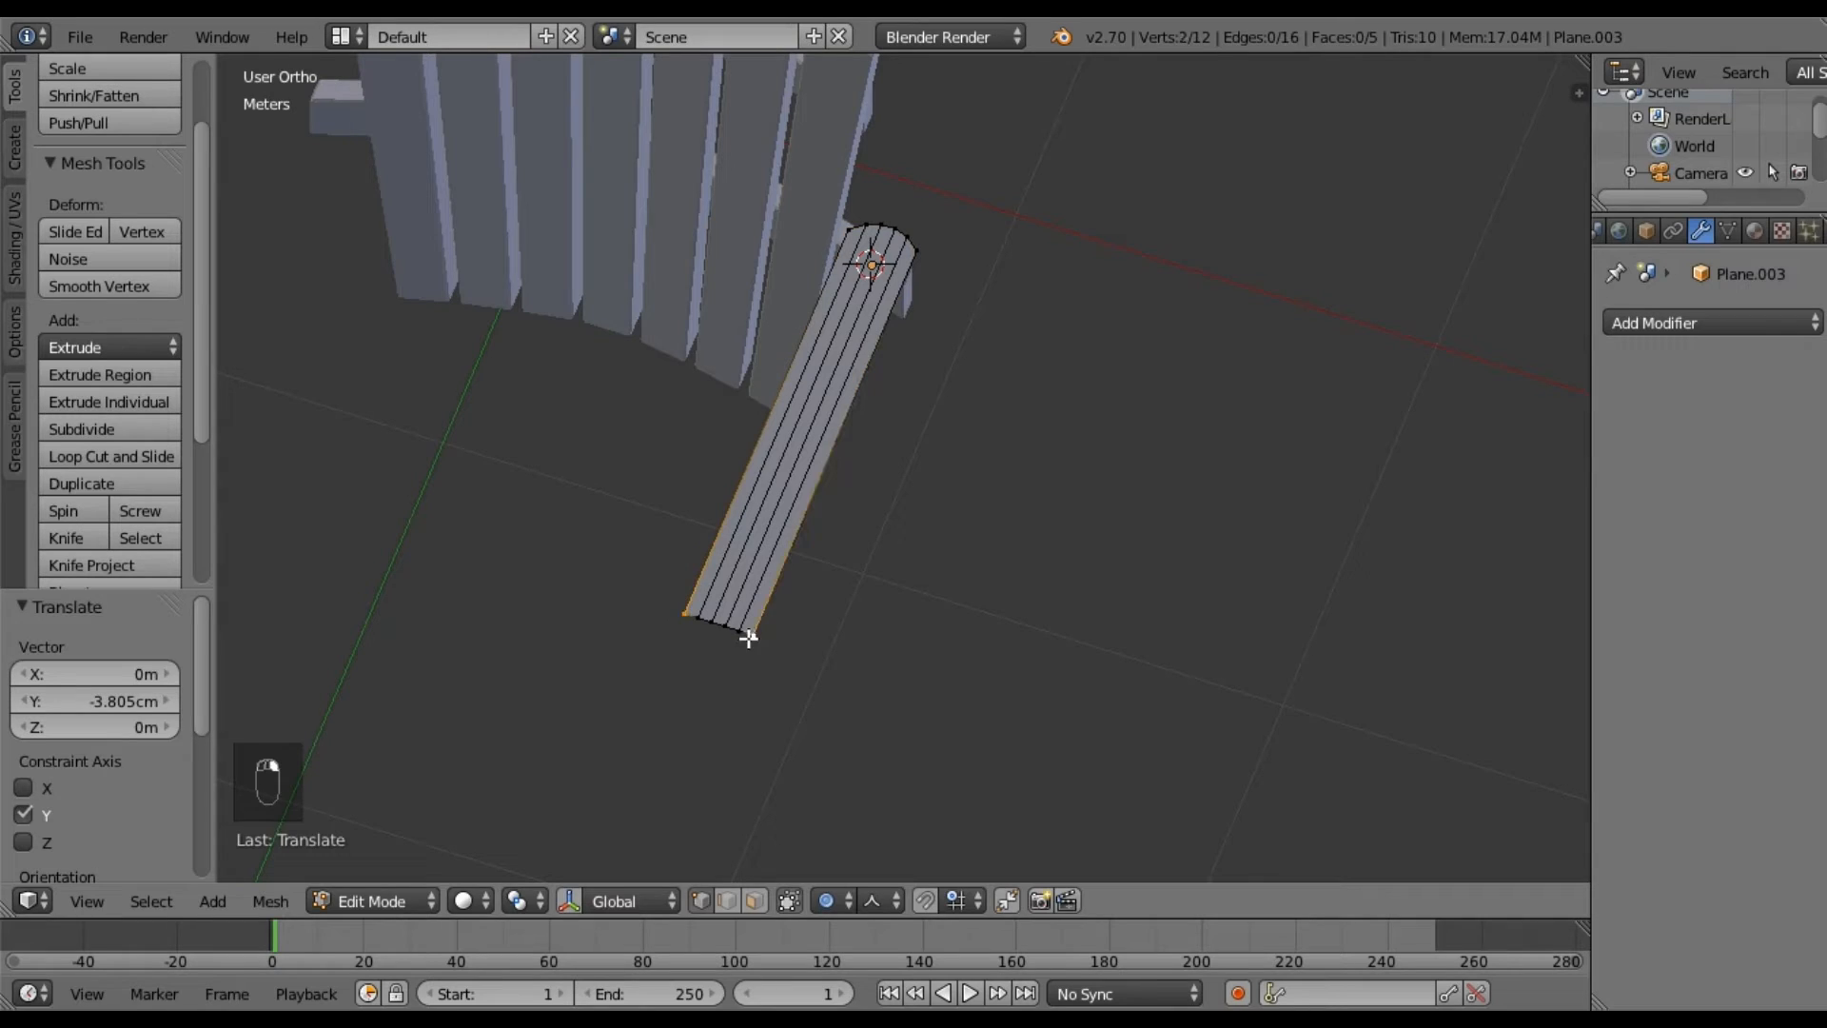
{"action": "key", "text": "g"}
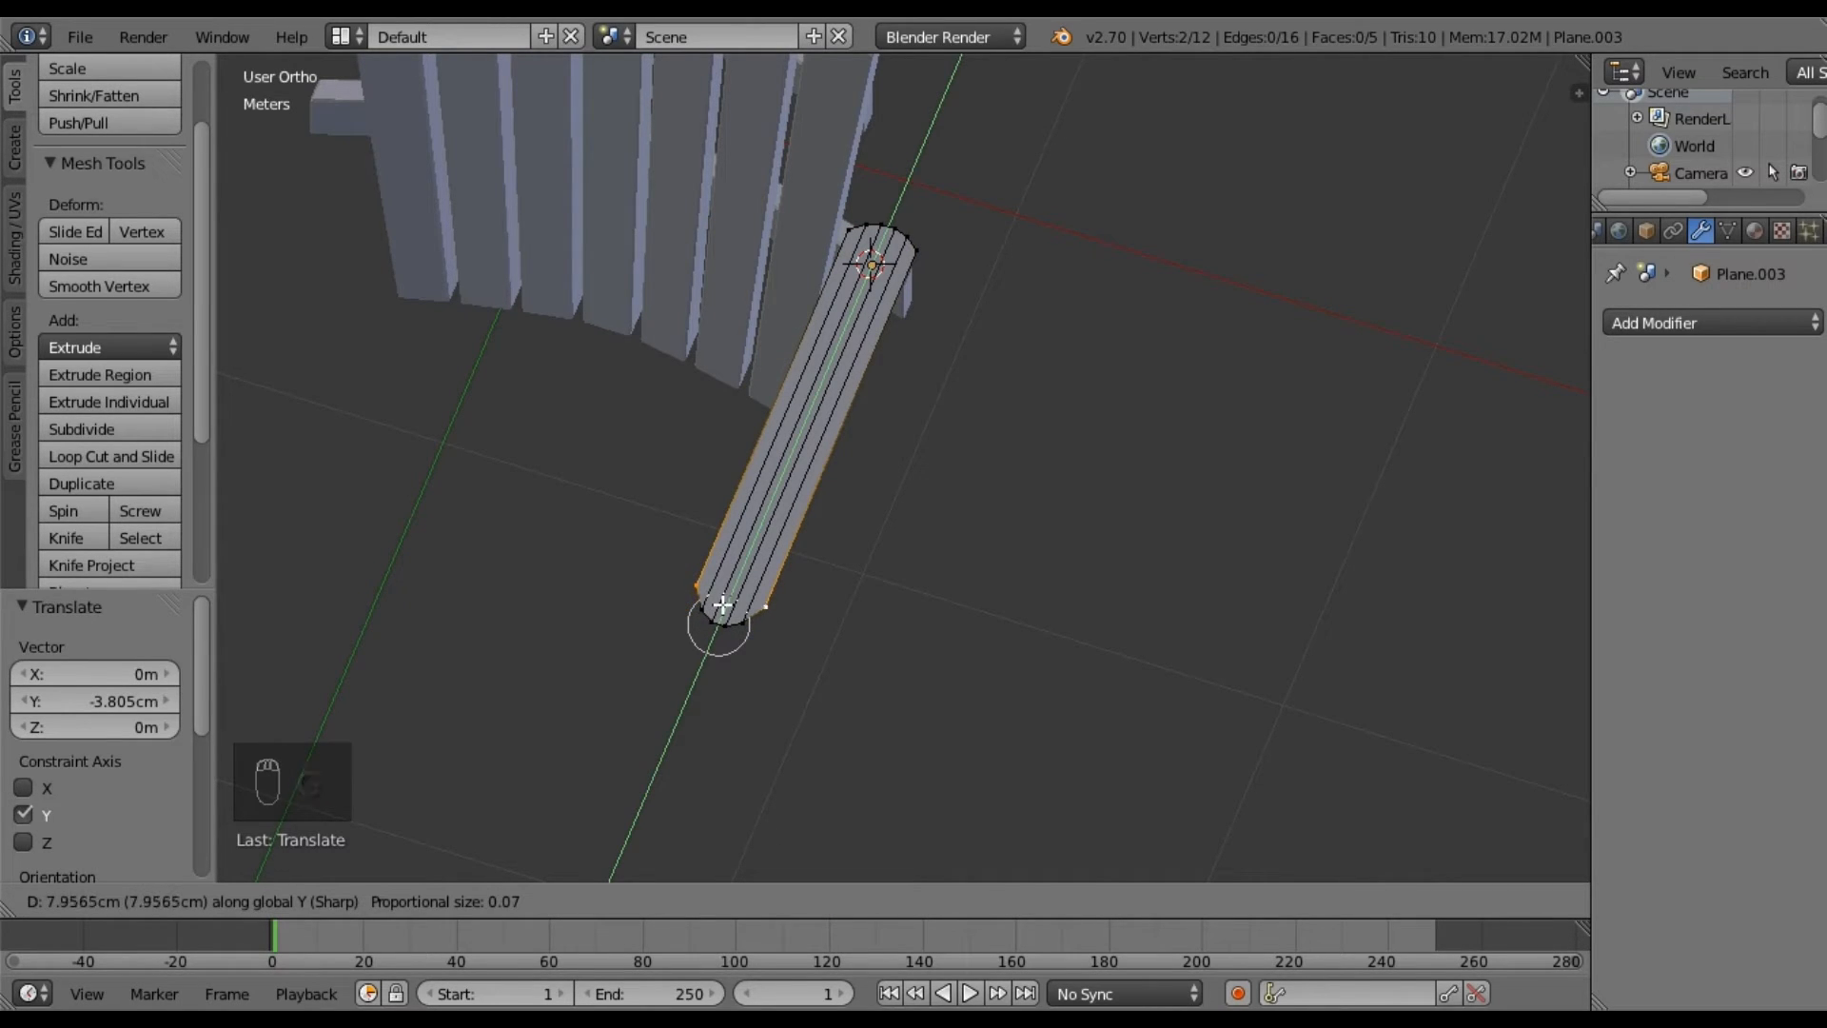
{"action": "left_click", "coordinate": [721, 612]}
{"action": "key", "text": "a"}
Add one centred crosswise loop cut at the middle of the strip's length.
{"action": "middle_click_drag", "start_coordinate": [746, 517], "coordinate": [797, 533]}
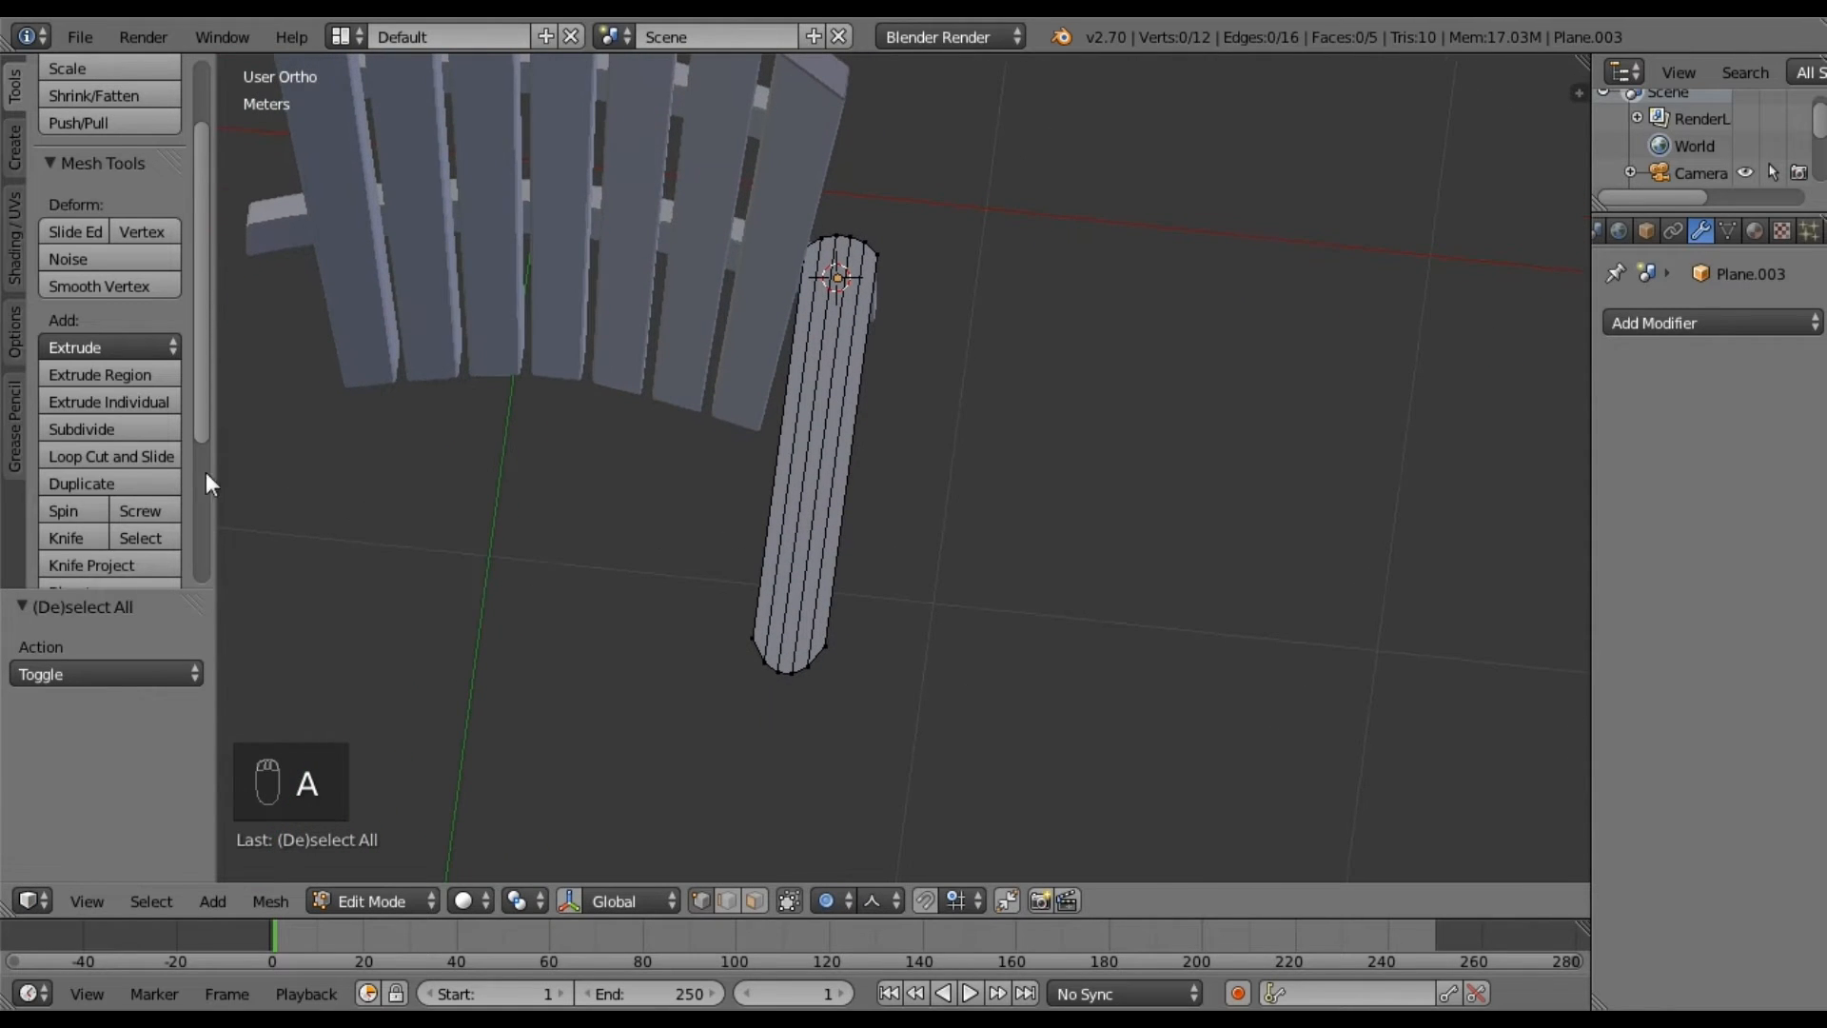
{"action": "left_click", "coordinate": [135, 456]}
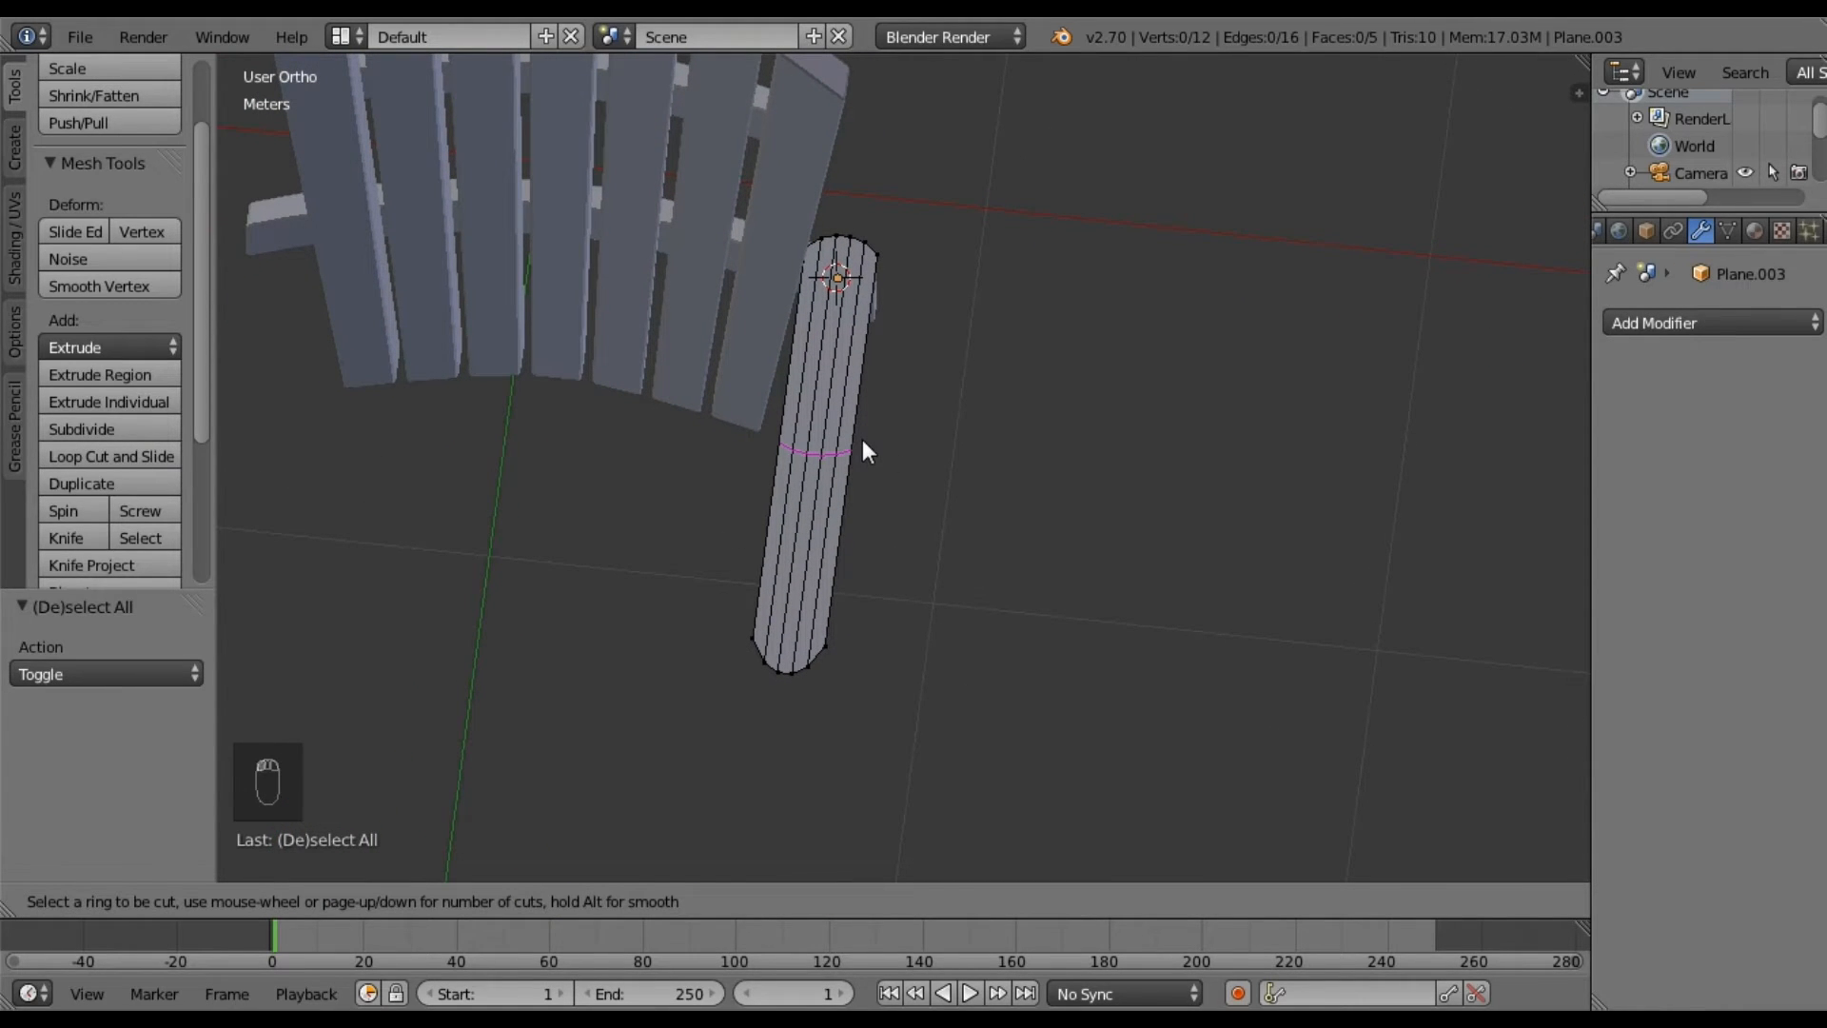
{"action": "left_click", "coordinate": [864, 442]}
{"action": "right_click", "coordinate": [863, 442]}
{"action": "key", "text": "a"}
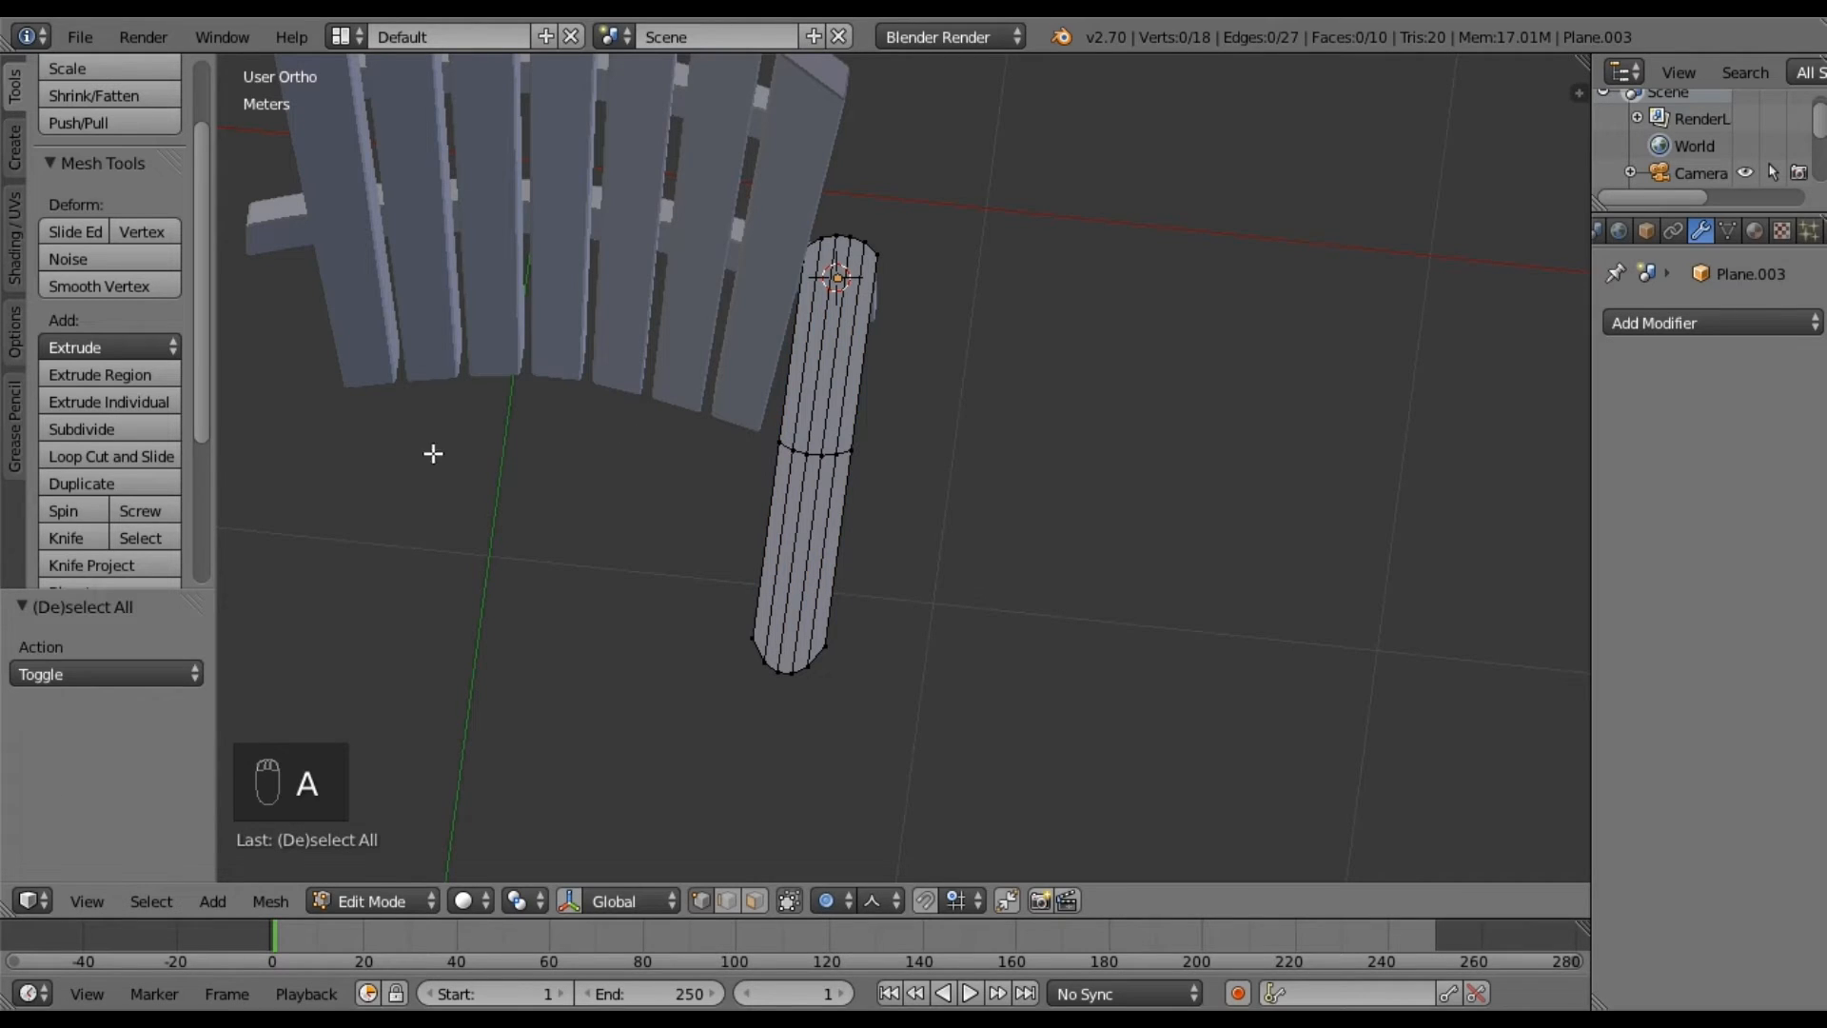
Add four evenly spaced crosswise loop cuts to the rear half of the strip.
{"action": "left_click", "coordinate": [152, 457]}
{"action": "scroll", "coordinate": [859, 381], "scroll_direction": "up", "scroll_amount": 2}
{"action": "left_click", "coordinate": [858, 381]}
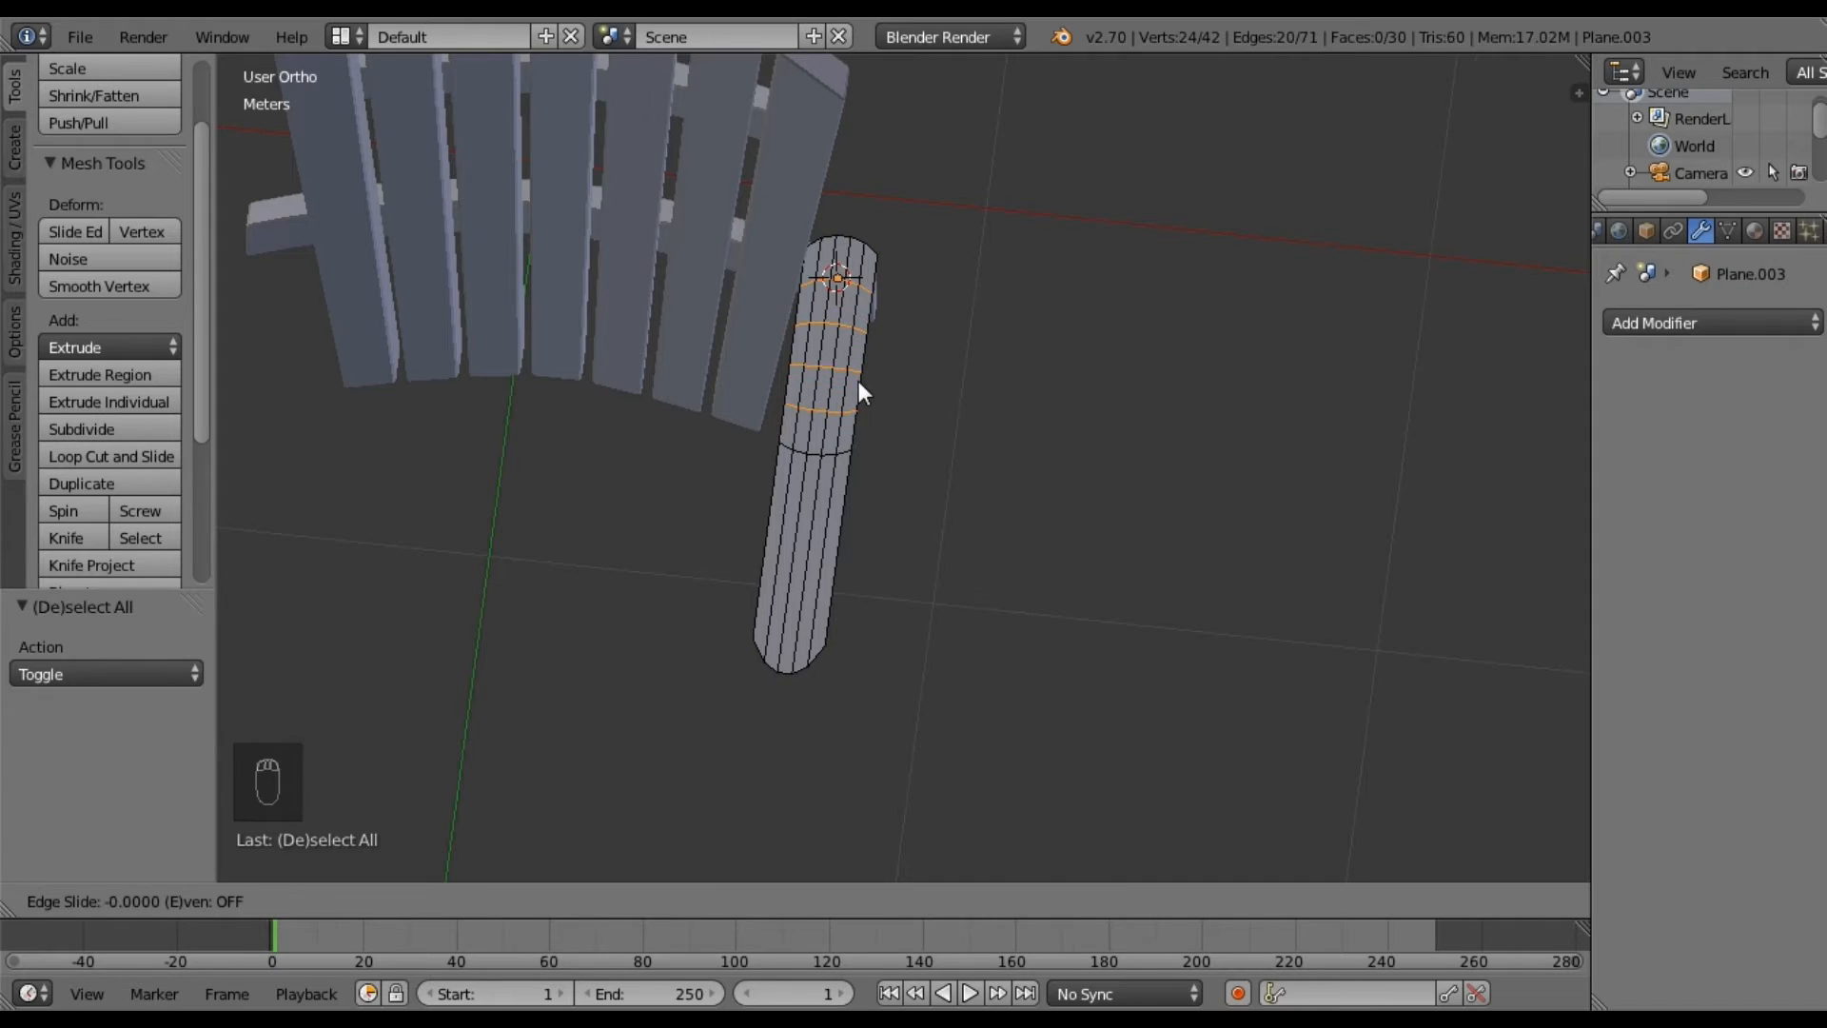
{"action": "right_click", "coordinate": [904, 384]}
{"action": "key", "text": "a"}
Select the inner-edge vertex amid the strip's rear cuts and try moving it along X with sharp falloff and proportional size 0.32.
{"action": "middle_click_drag", "start_coordinate": [914, 412], "coordinate": [787, 437]}
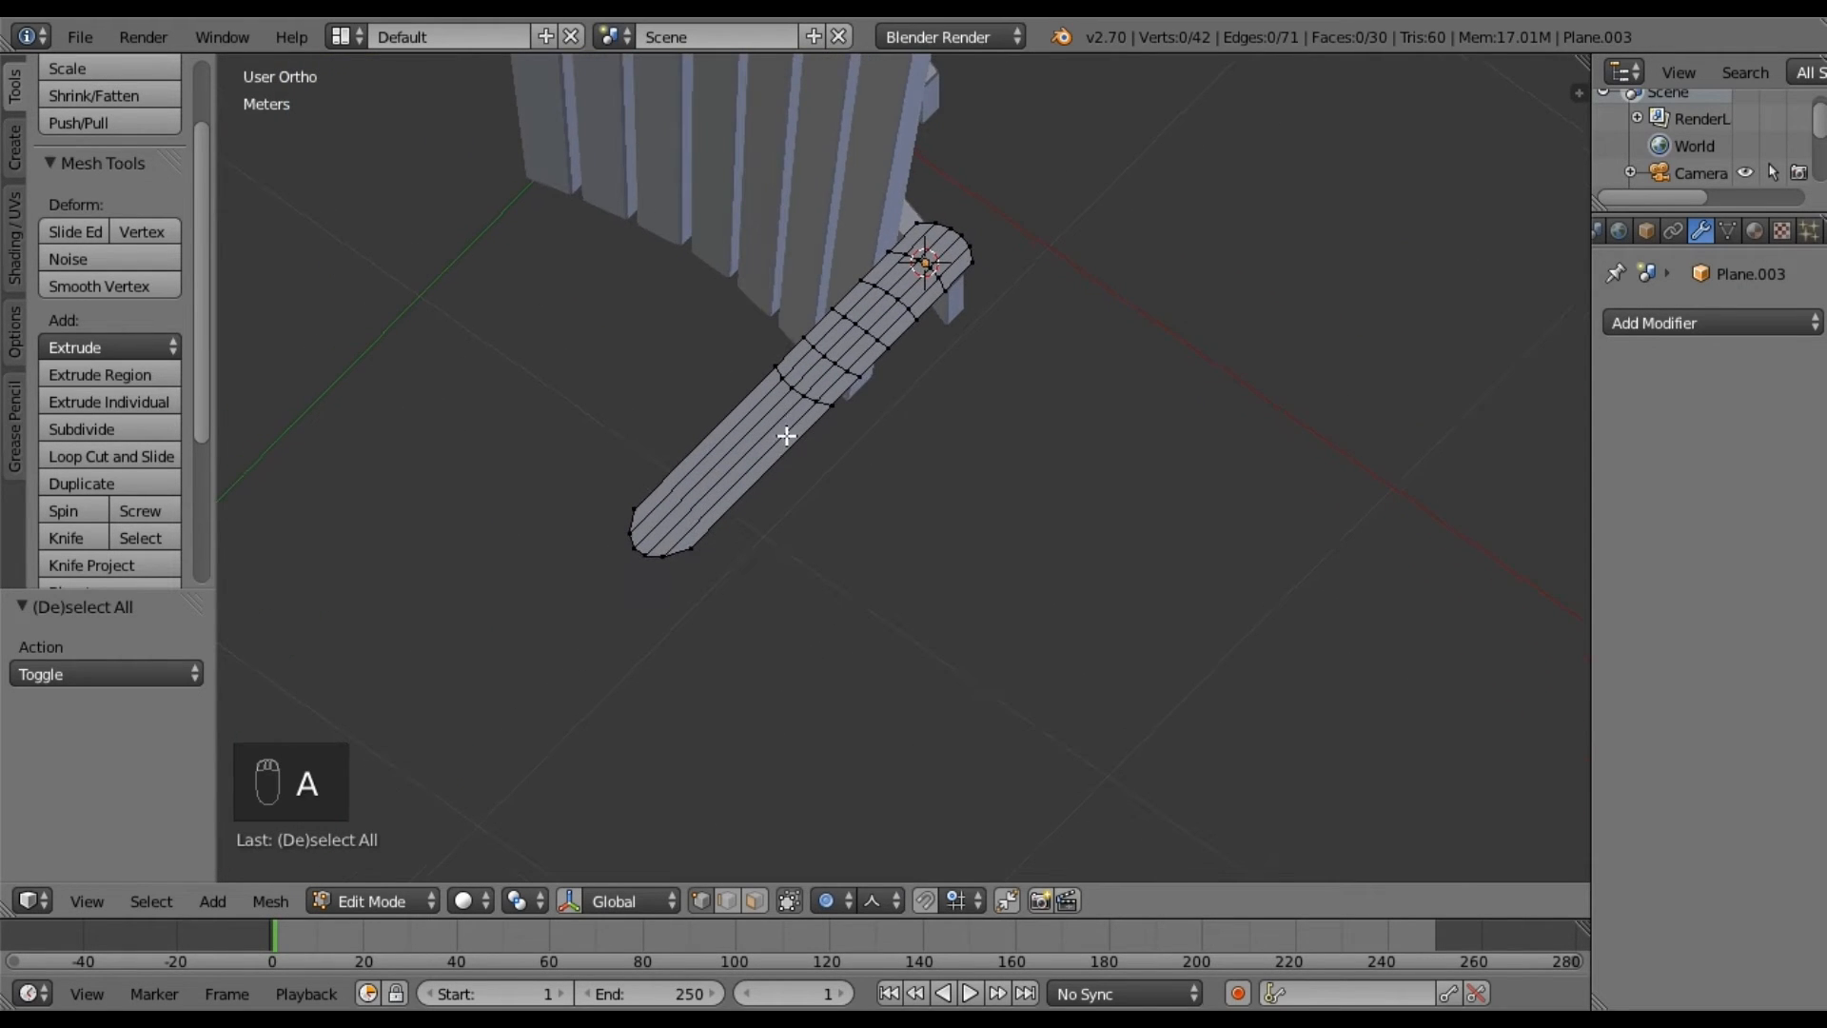
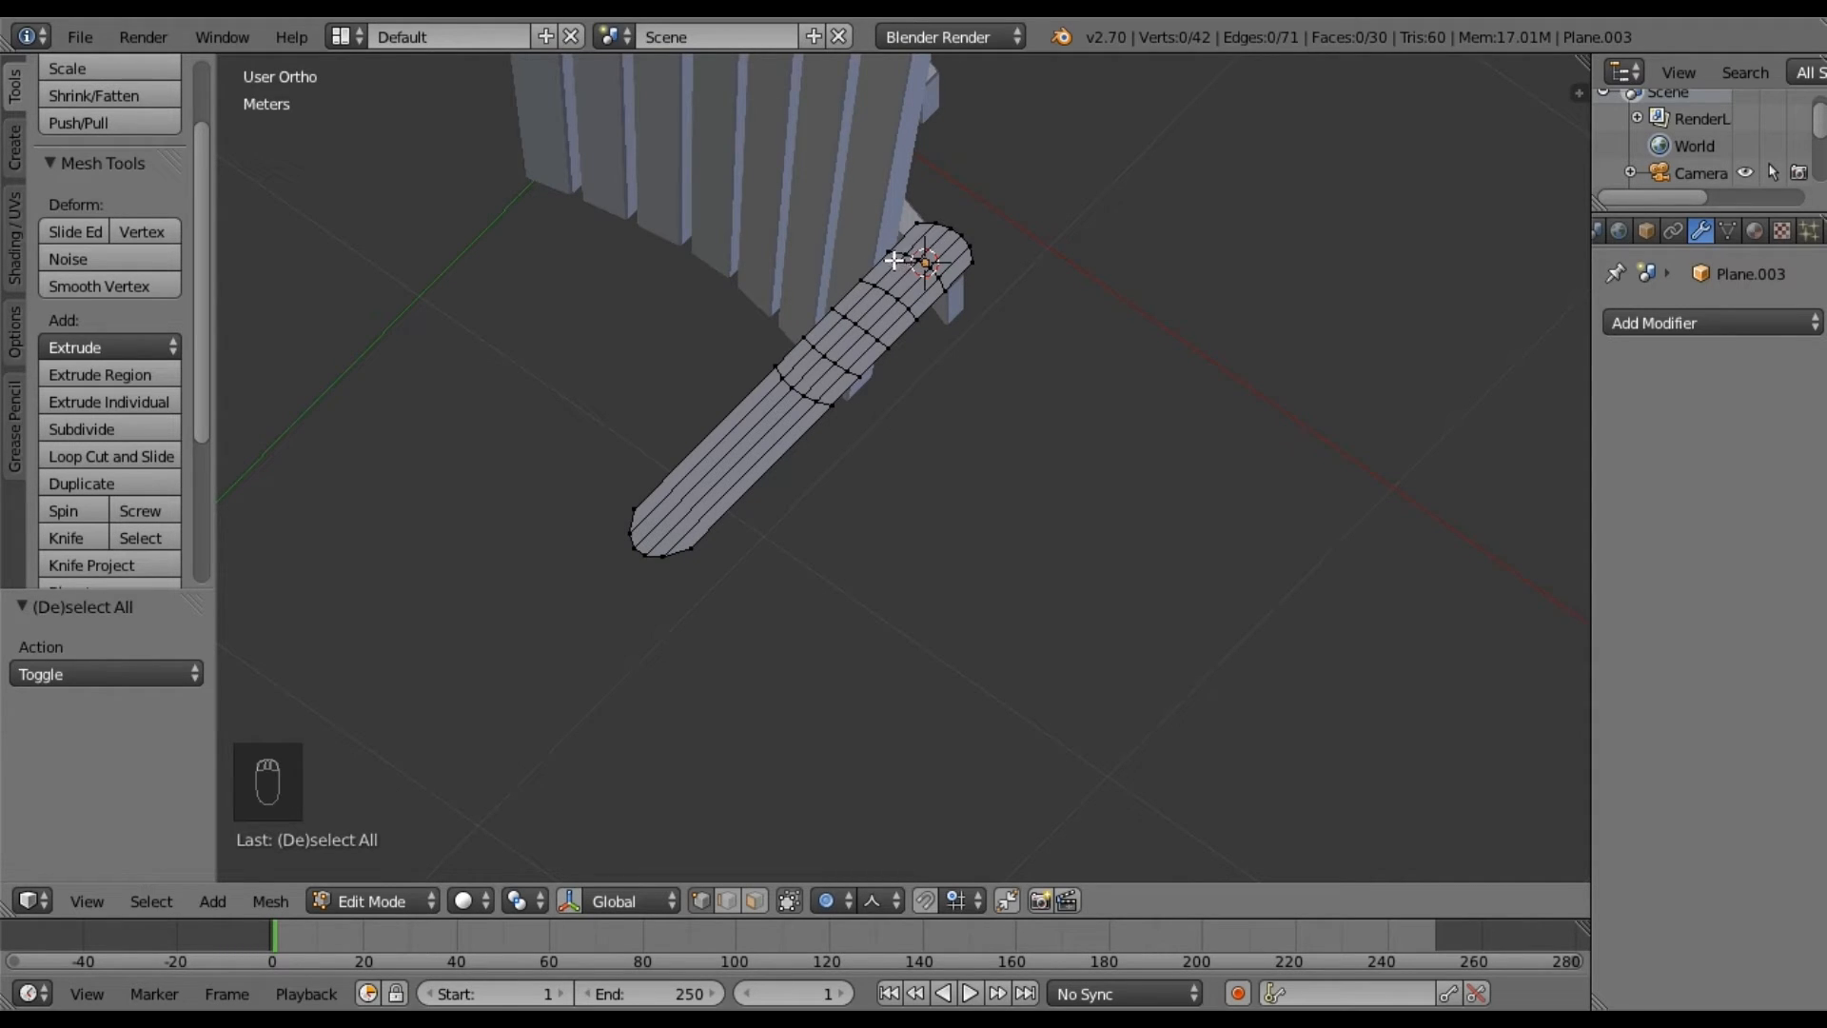
{"action": "right_click", "coordinate": [835, 305]}
{"action": "middle_click_drag", "start_coordinate": [862, 434], "coordinate": [912, 421]}
{"action": "key", "text": "g"}
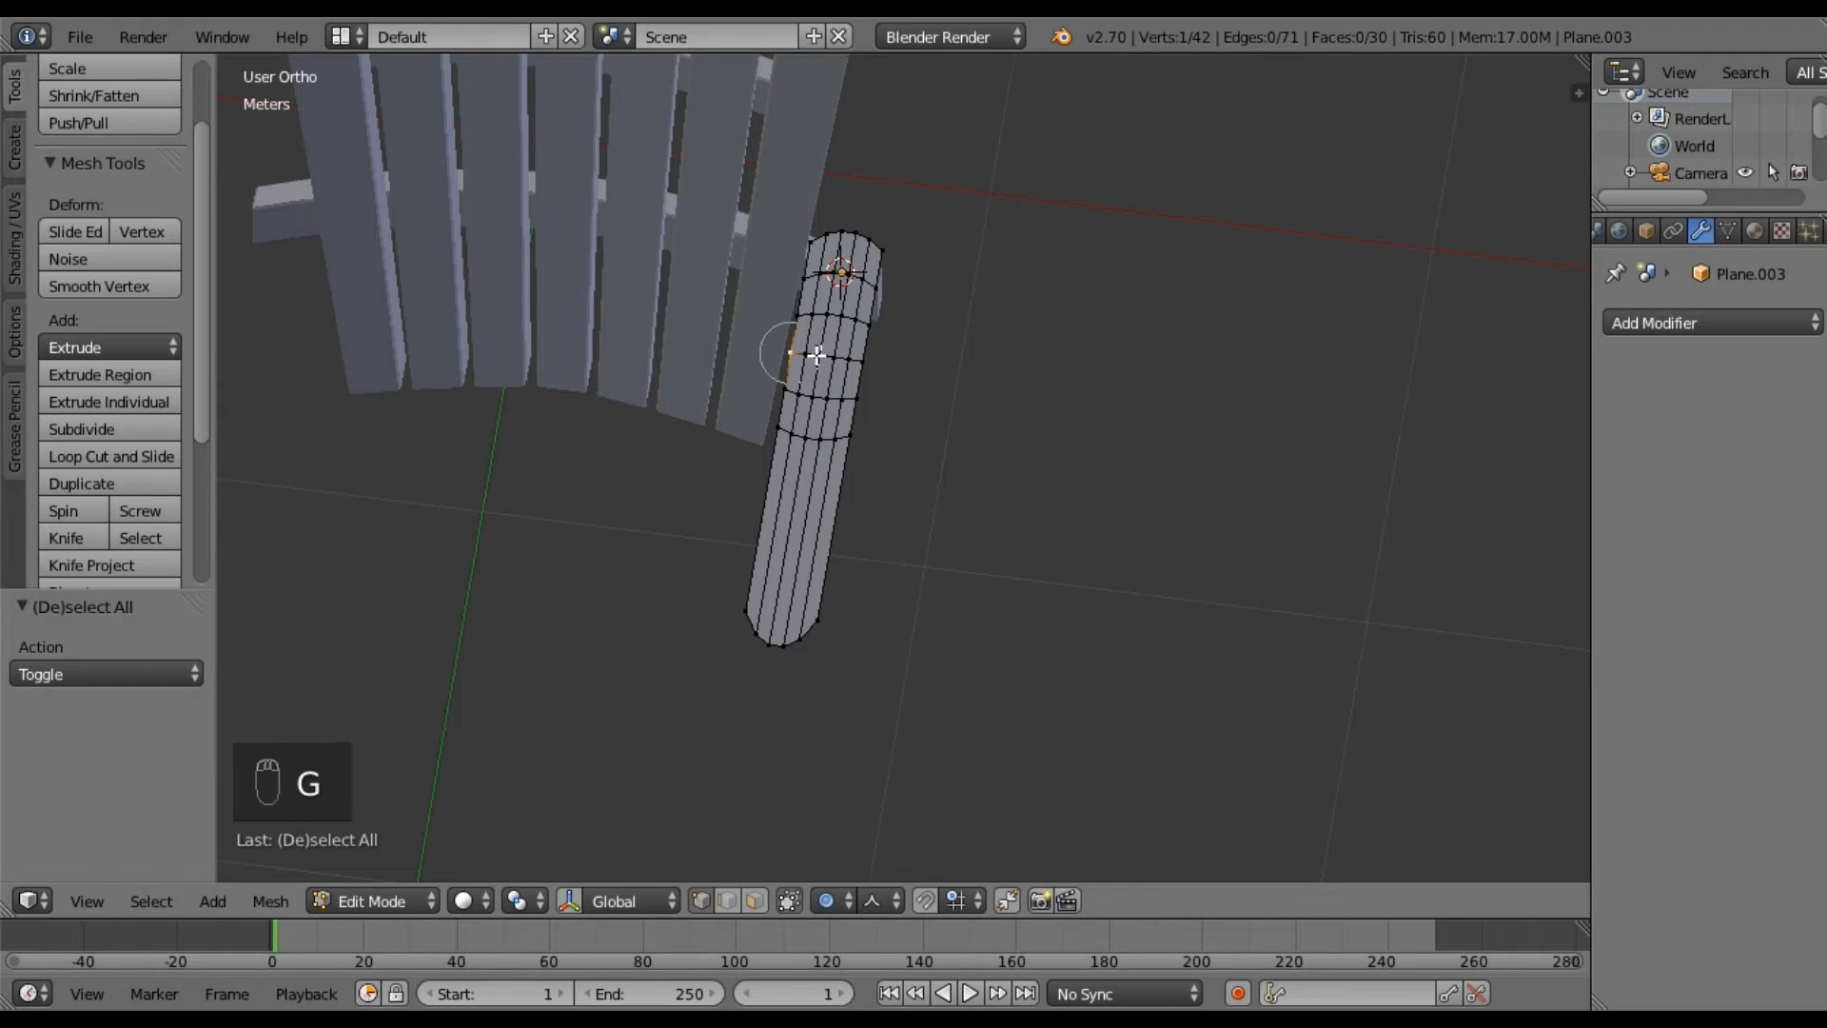
{"action": "scroll", "coordinate": [821, 360], "scroll_direction": "down", "scroll_amount": 5}
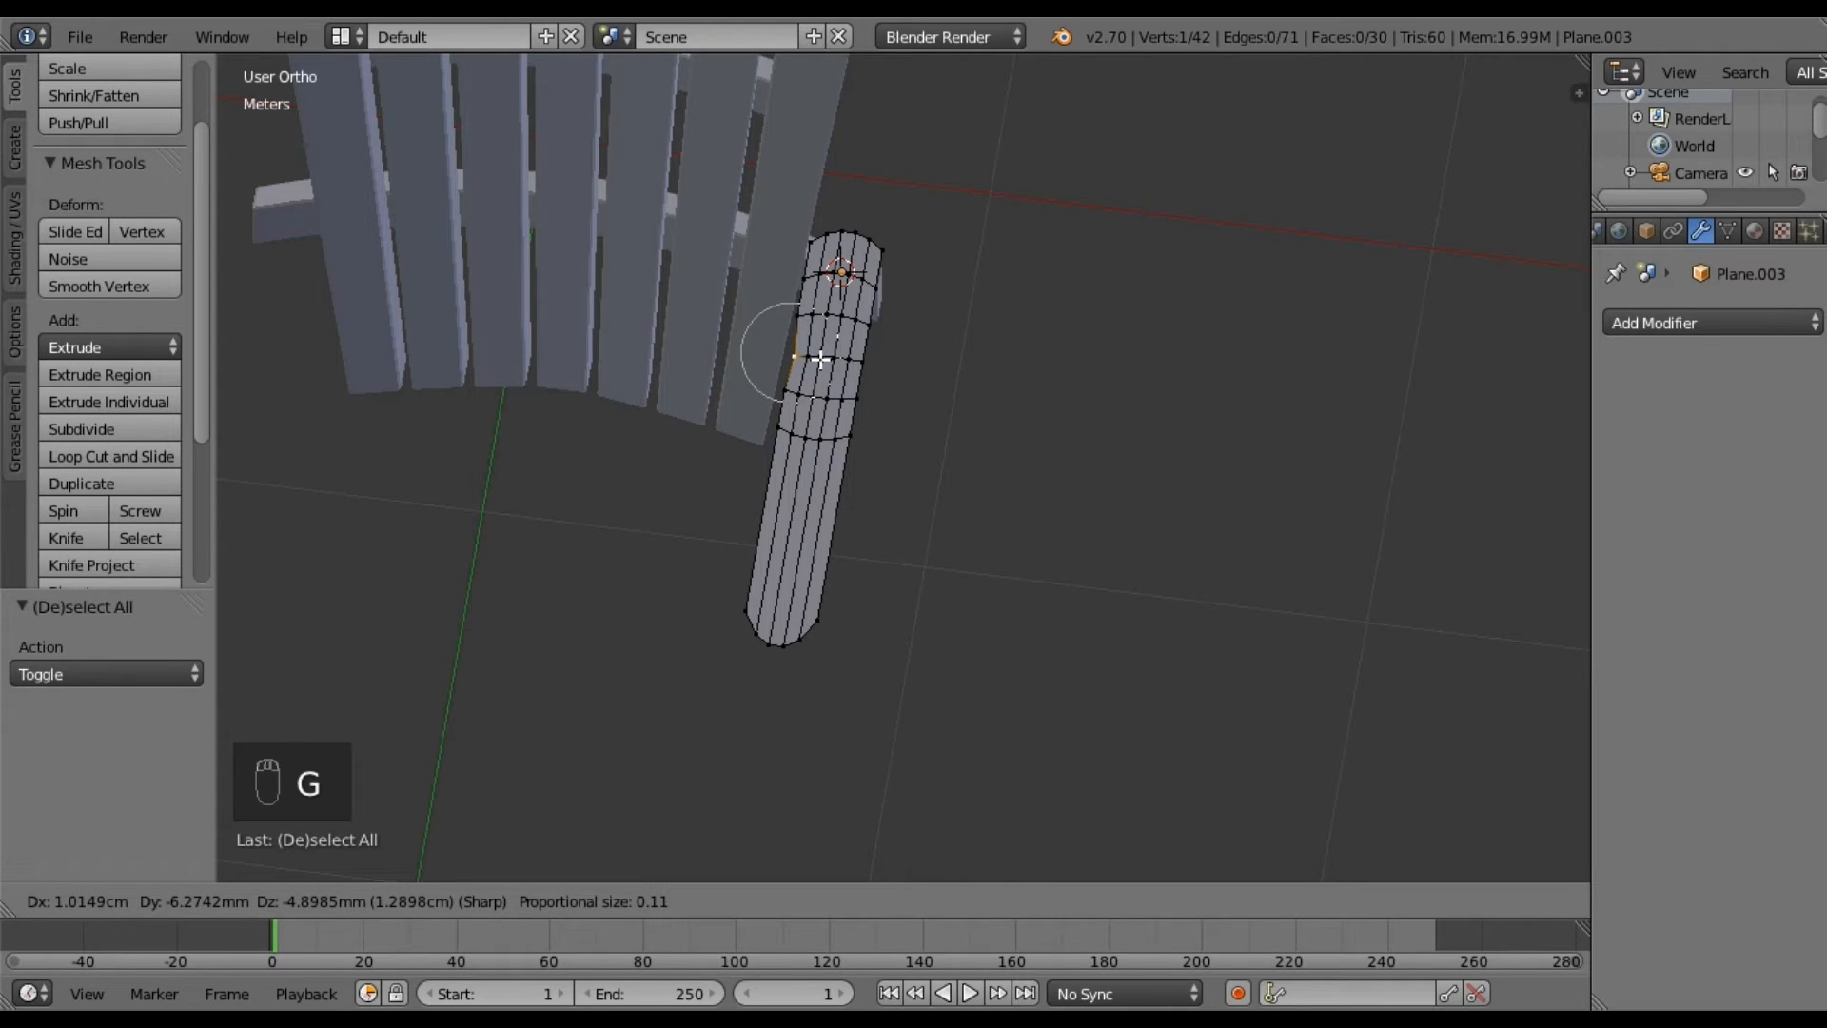
{"action": "key", "text": "x"}
{"action": "scroll", "coordinate": [826, 360], "scroll_direction": "down", "scroll_amount": 8}
{"action": "scroll", "coordinate": [826, 360], "scroll_direction": "up", "scroll_amount": 1}
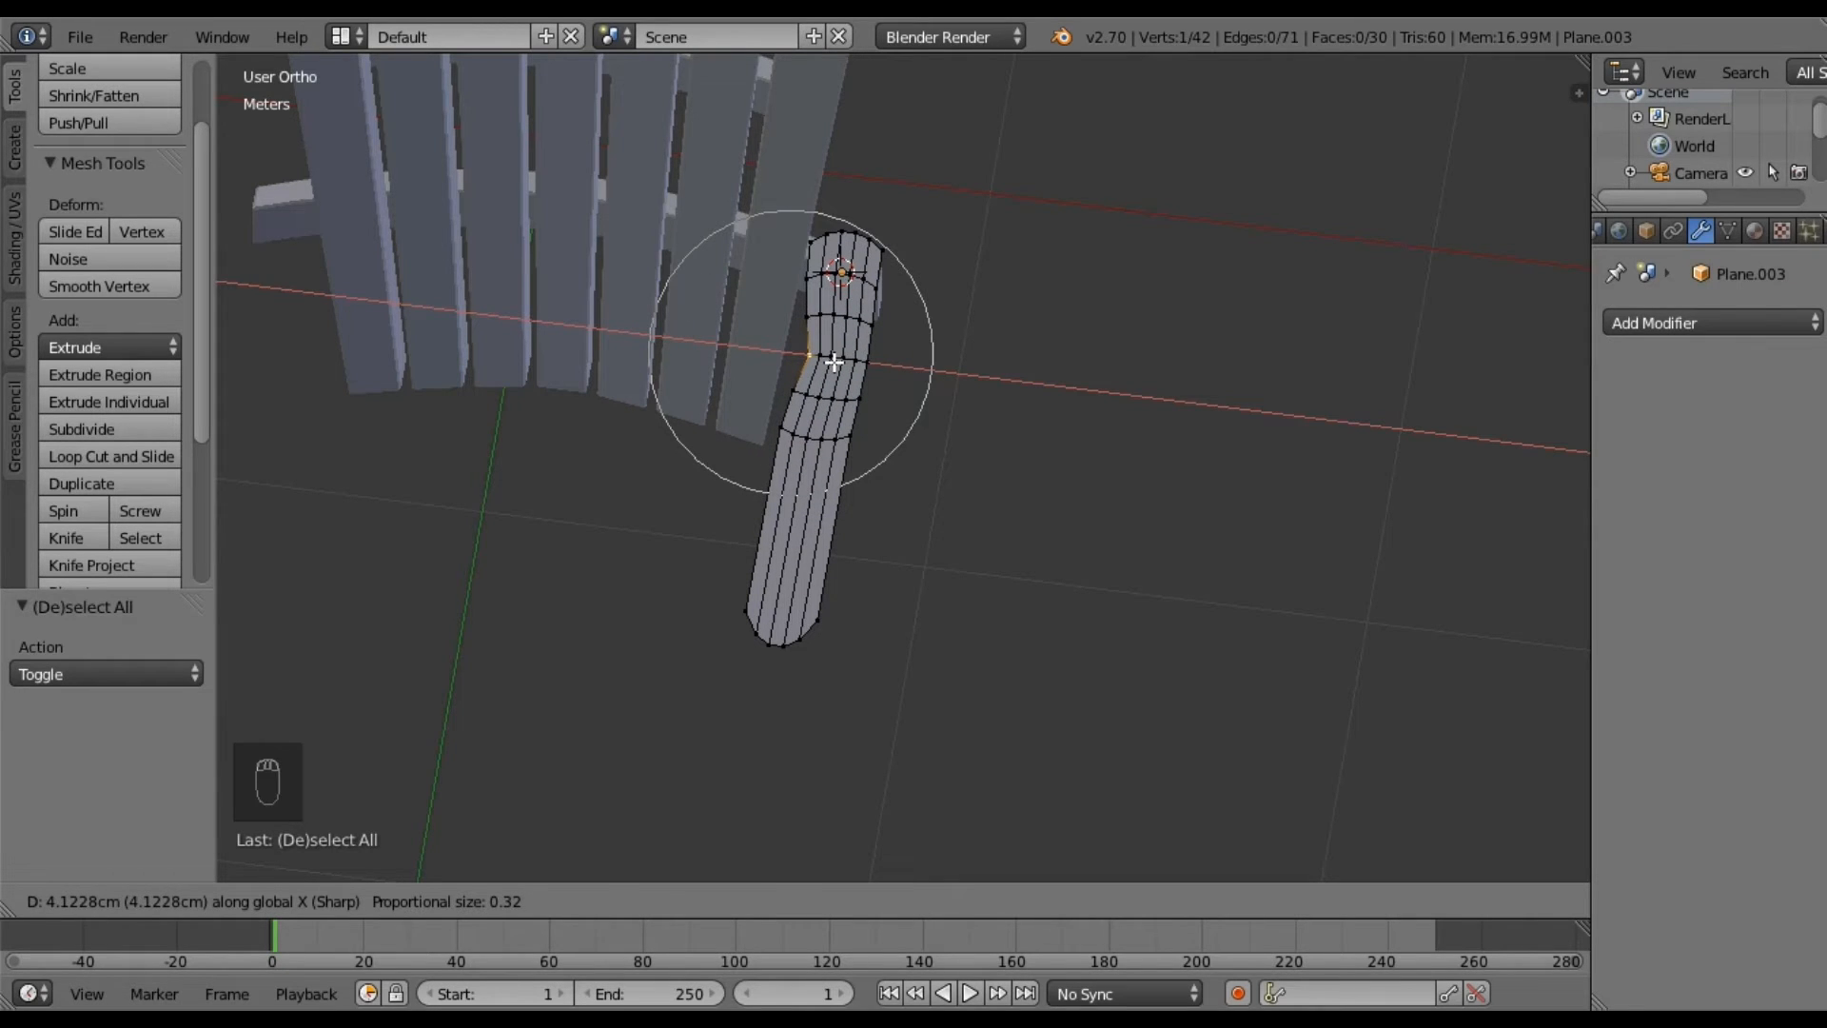
{"action": "left_click", "coordinate": [833, 361]}
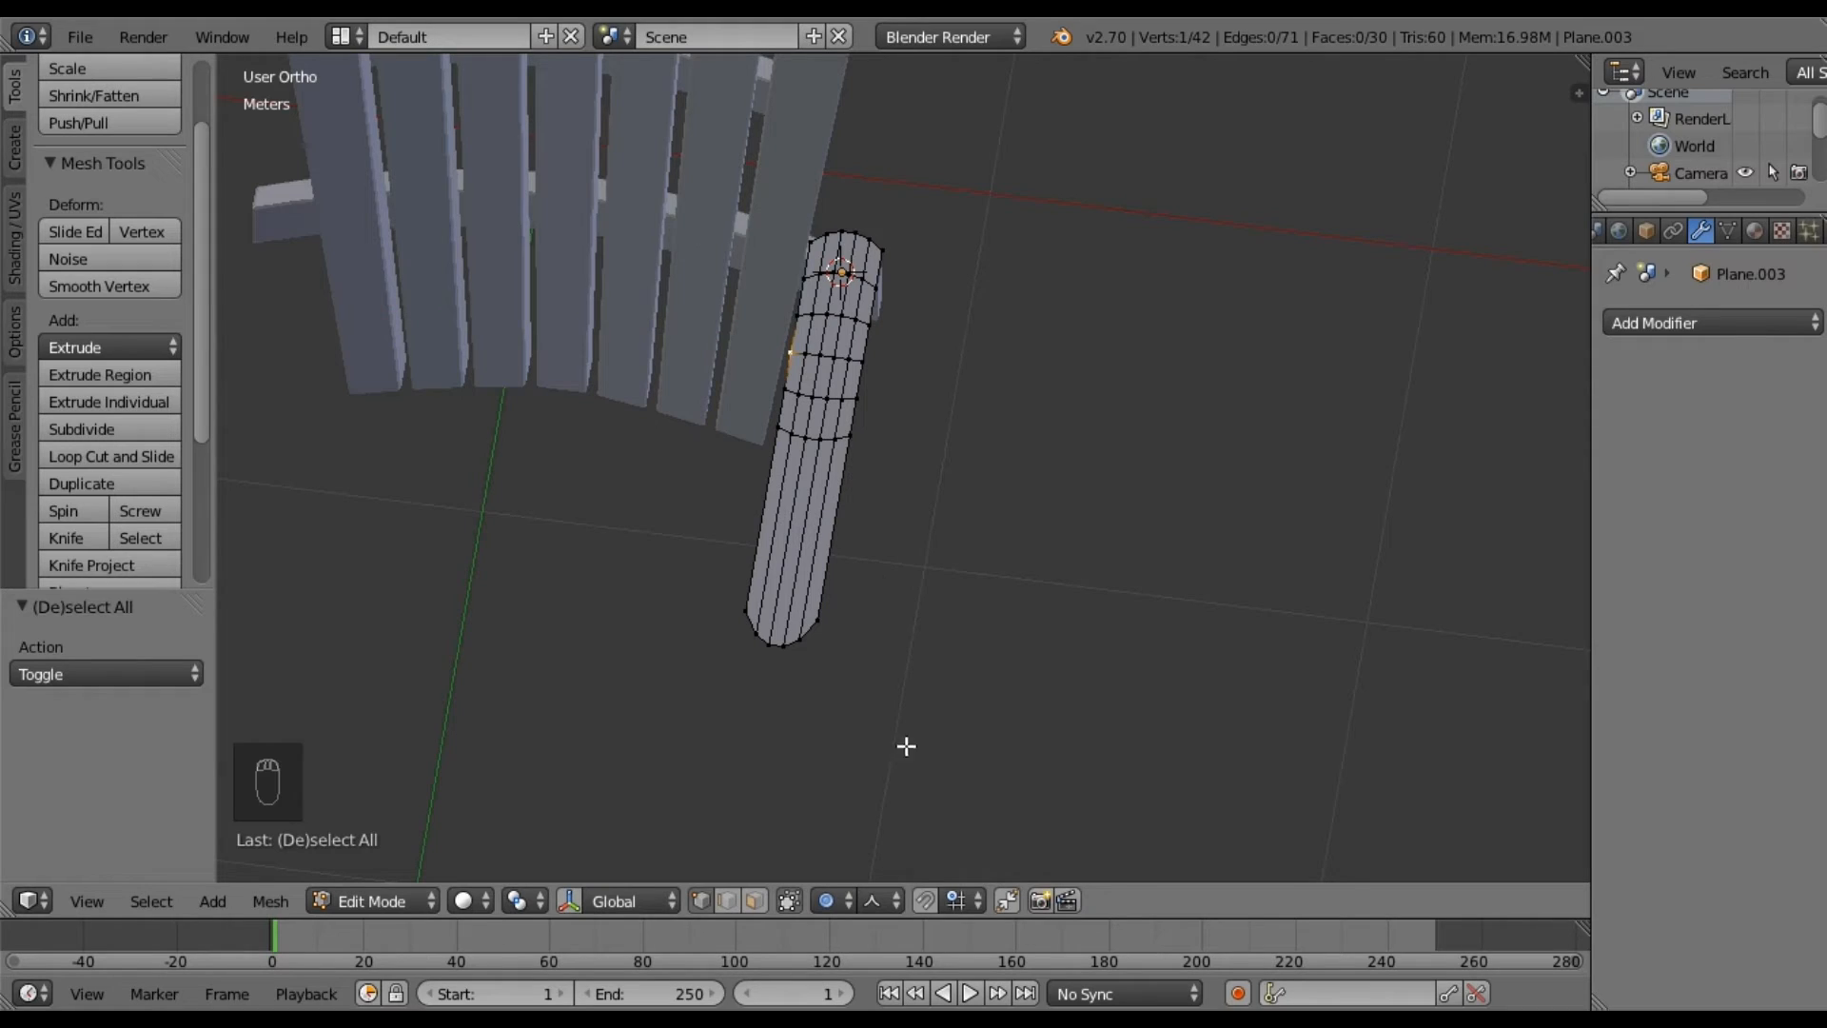
Curve the strip's rear half outward by moving the selected vertex about 3.97 cm along X with Smooth proportional falloff.
{"action": "left_click", "coordinate": [895, 902]}
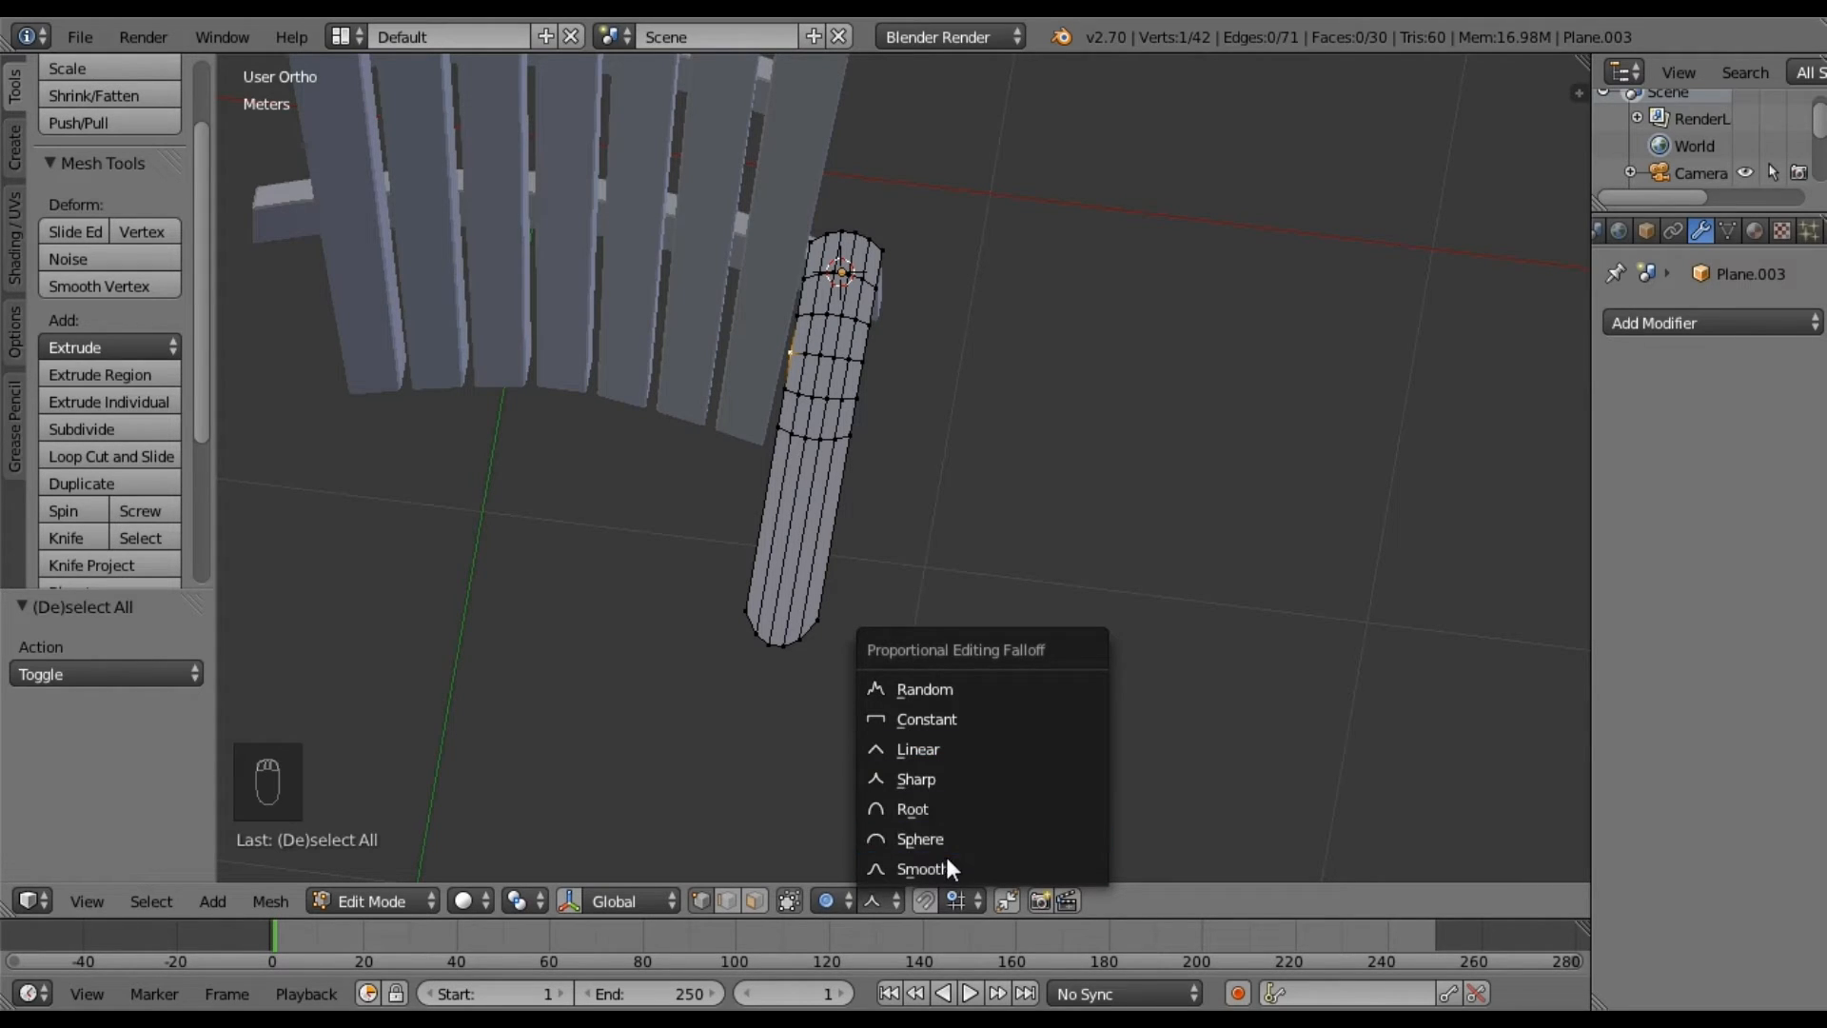
{"action": "left_click", "coordinate": [923, 868]}
{"action": "key", "text": "g"}
{"action": "key", "text": "x"}
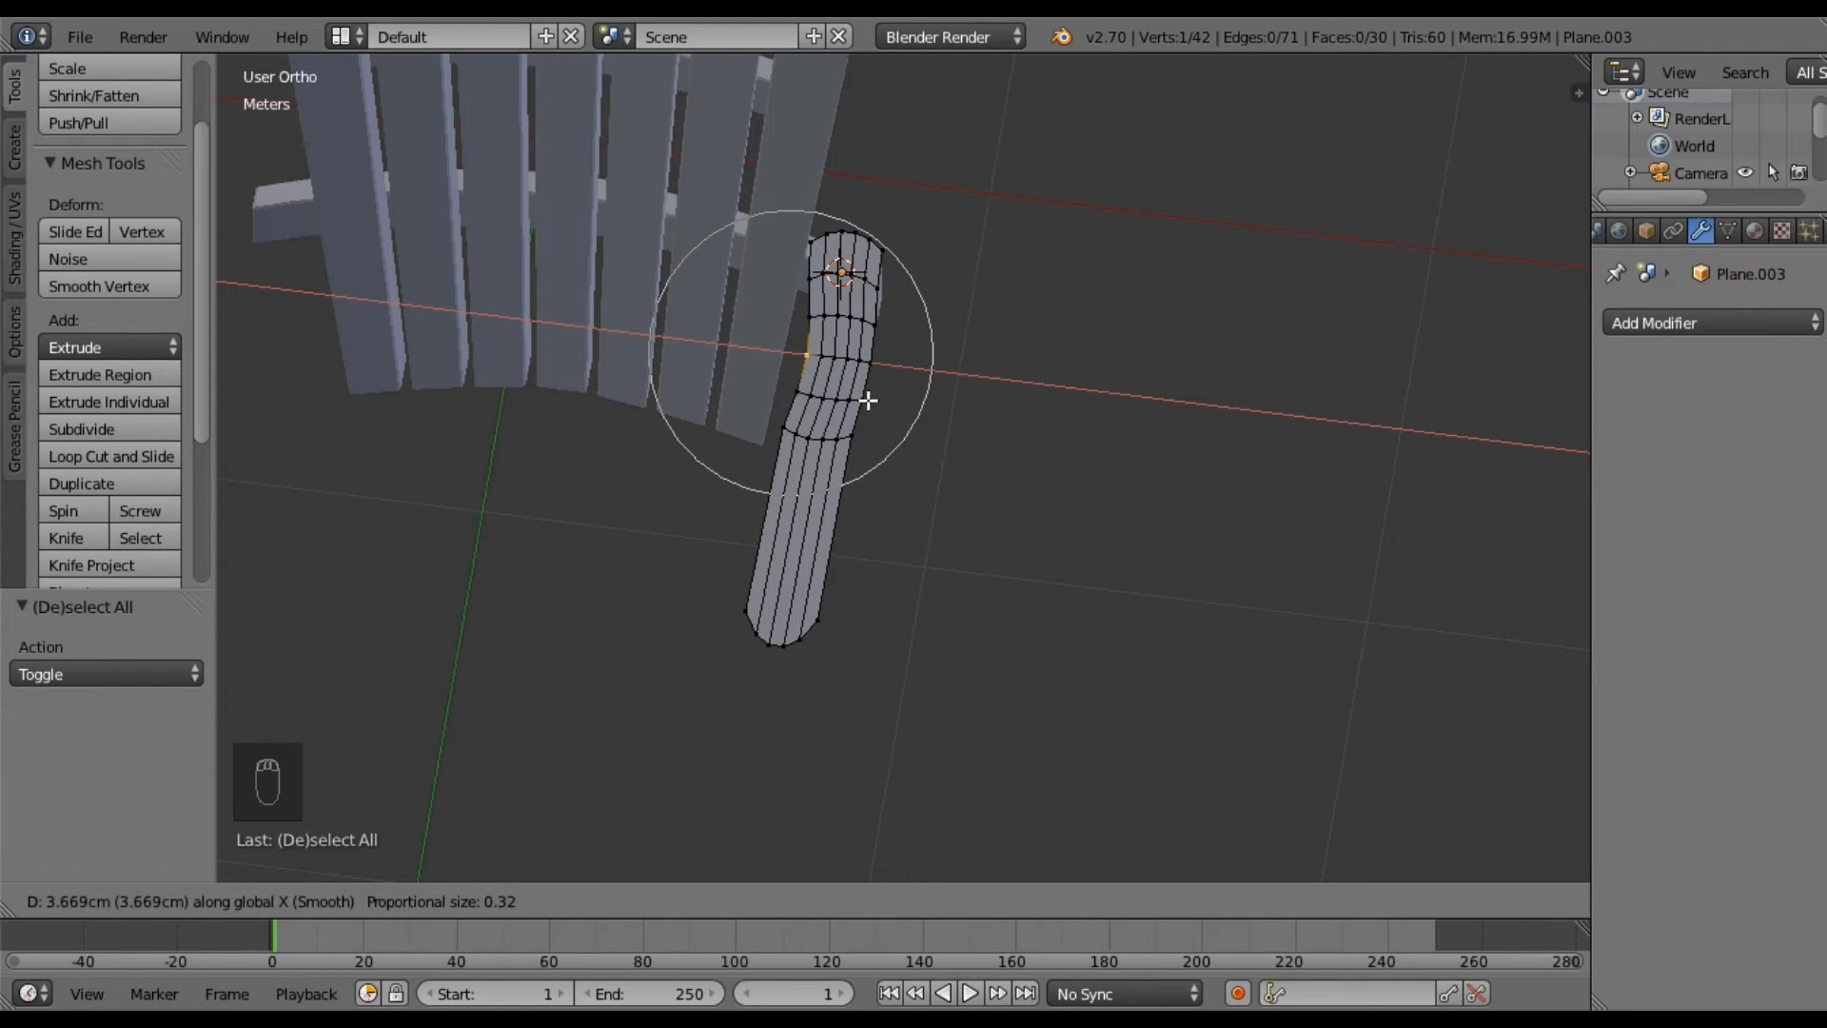
{"action": "left_click", "coordinate": [869, 400]}
{"action": "middle_click_drag", "start_coordinate": [938, 485], "coordinate": [900, 503]}
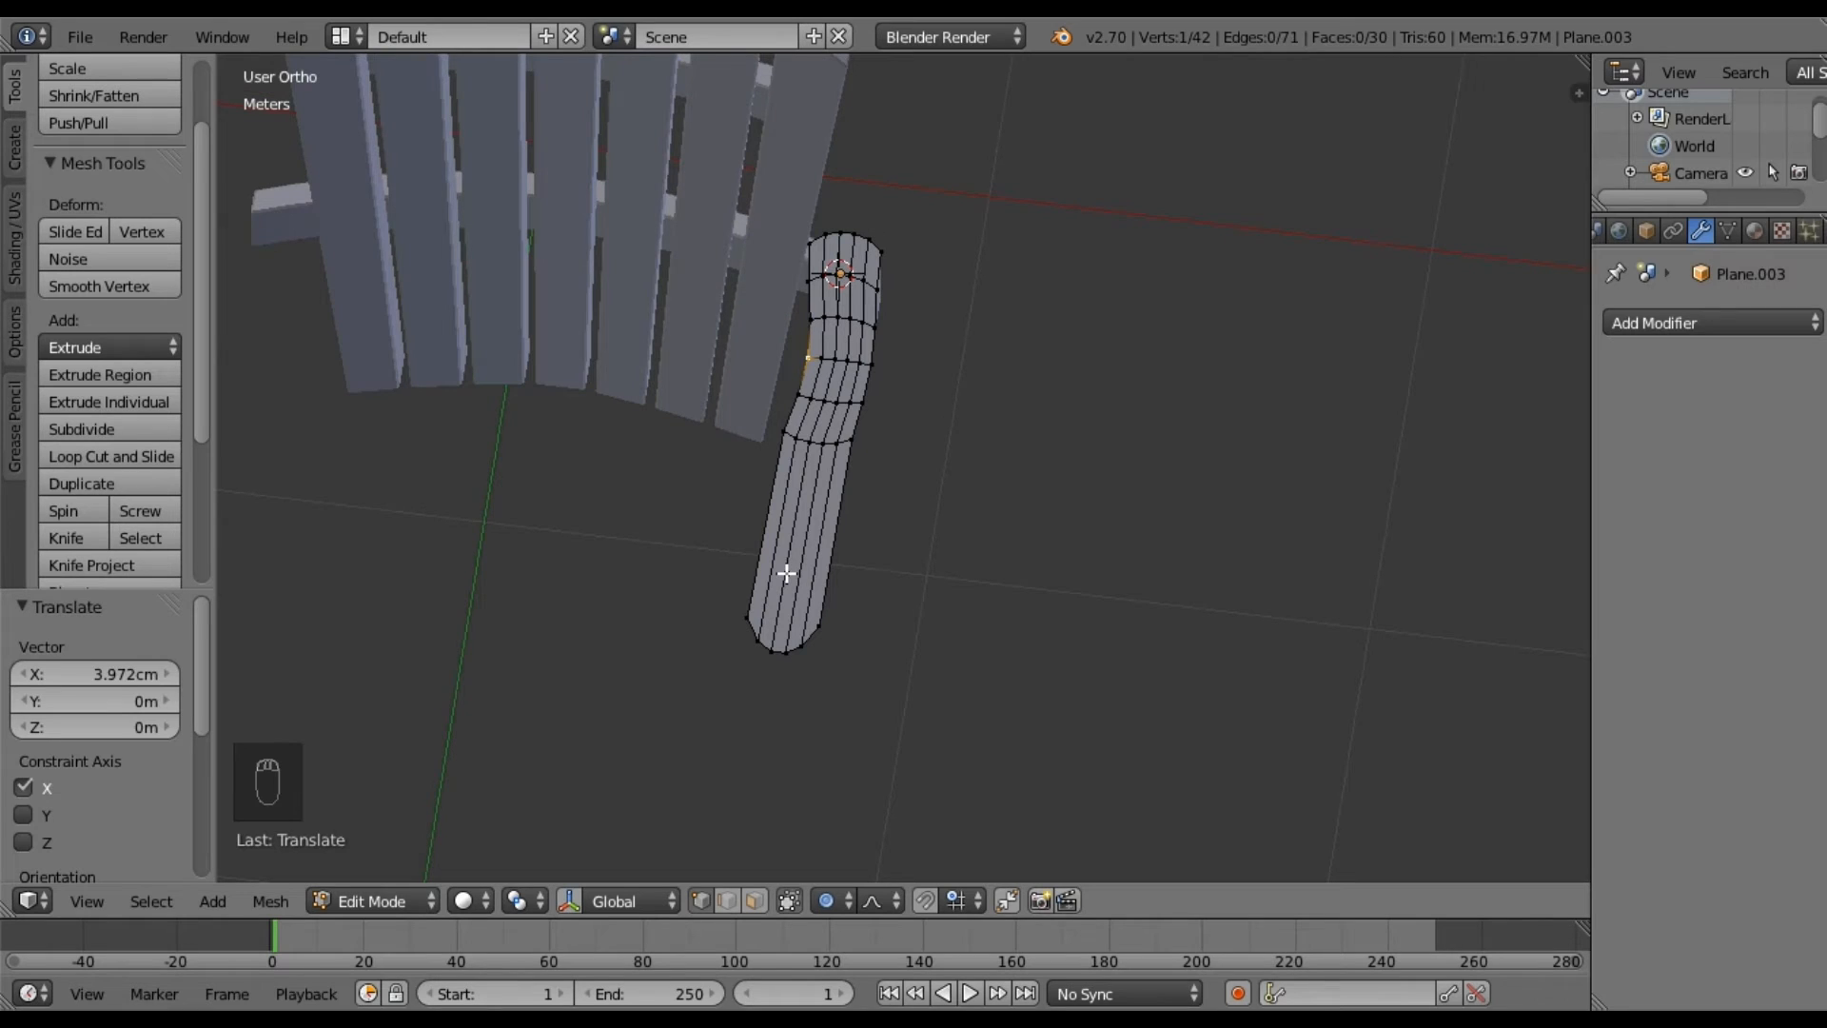
Select the whole curved strip and extrude it about 8.2 cm straight up, working from the right side view.
{"action": "key", "text": "a"}
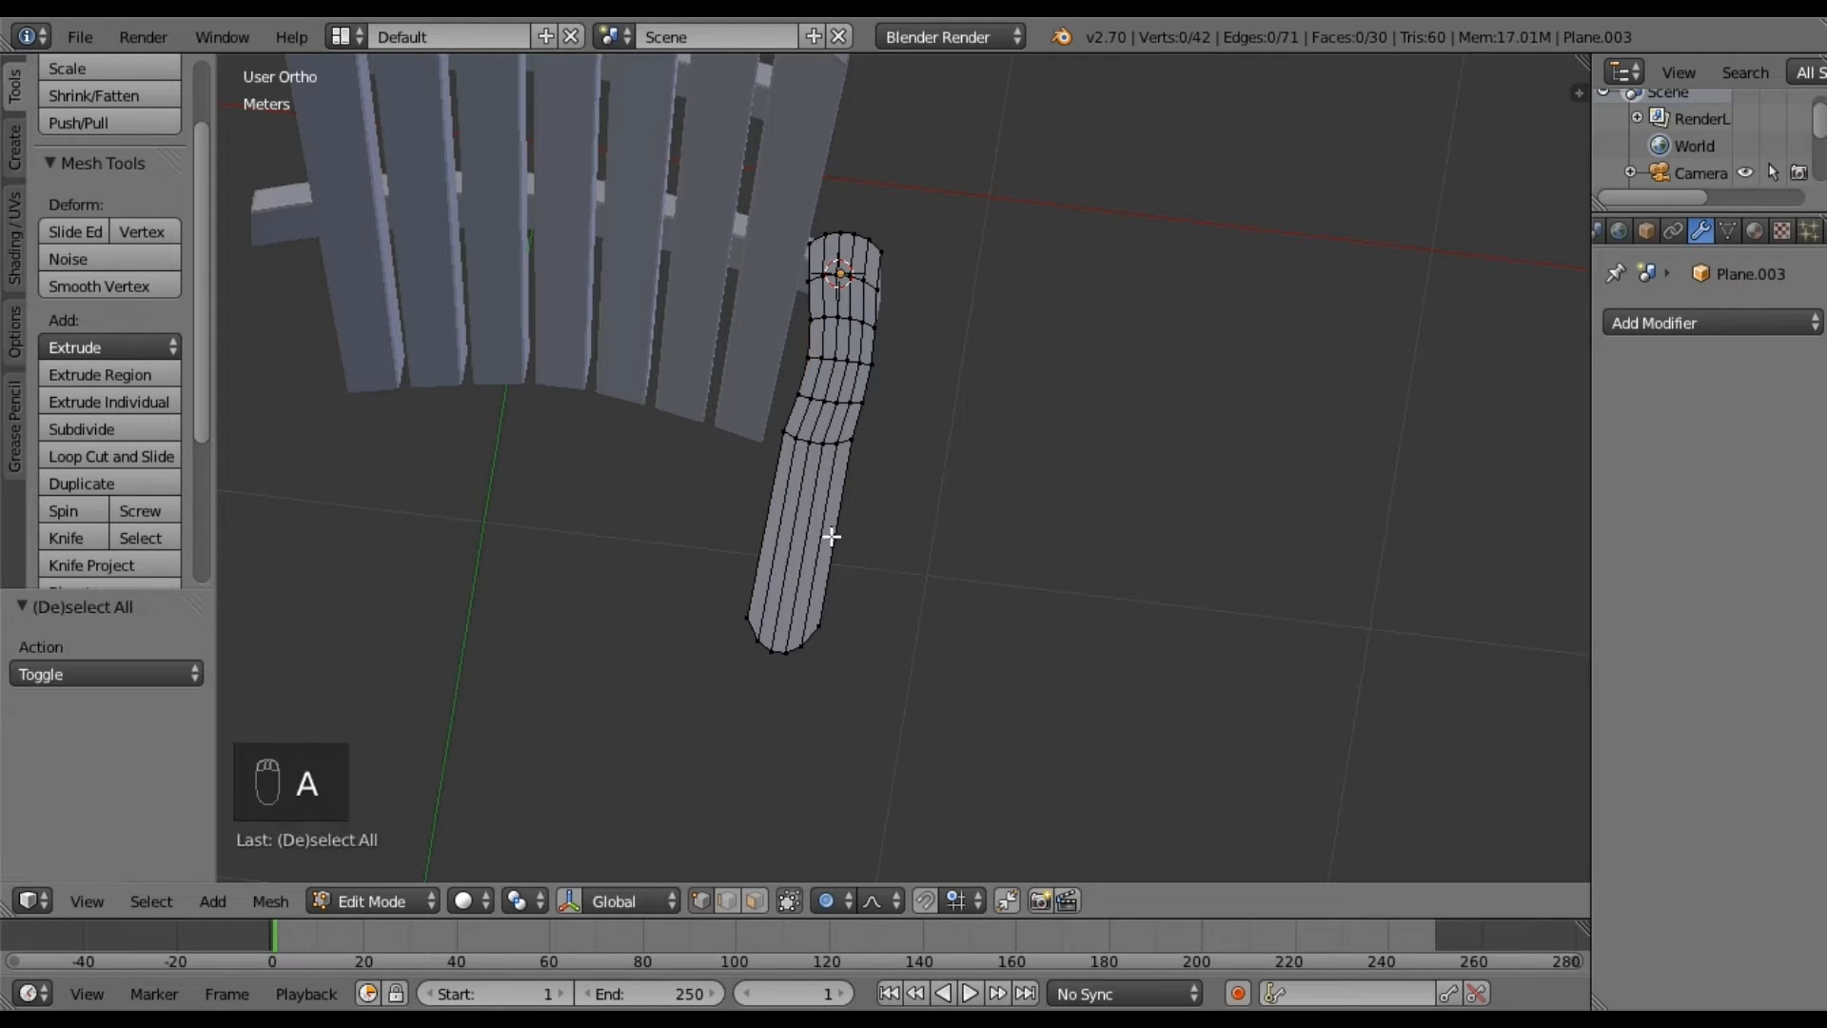
{"action": "key", "text": "Tab"}
{"action": "middle_click_drag", "start_coordinate": [887, 538], "coordinate": [694, 441]}
{"action": "key", "text": "Tab"}
{"action": "middle_click_drag", "start_coordinate": [938, 569], "coordinate": [877, 522]}
{"action": "key", "text": "a"}
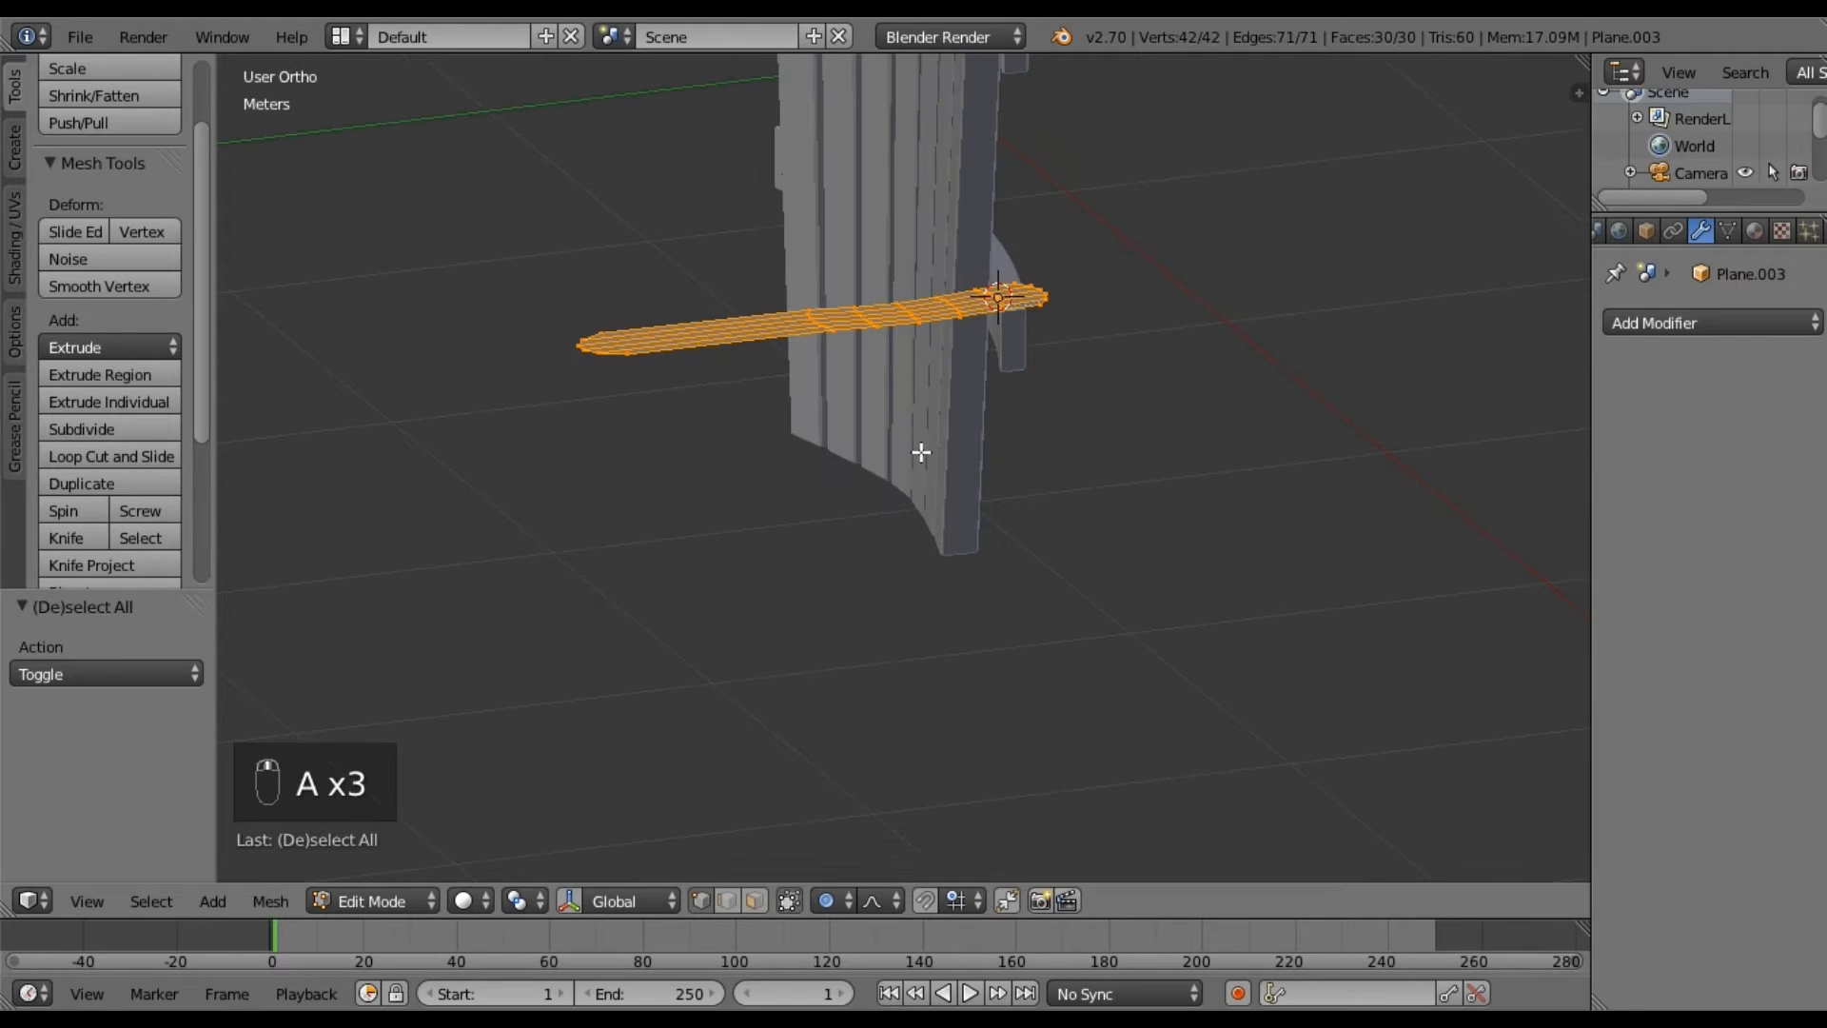
{"action": "key", "text": "KP_3"}
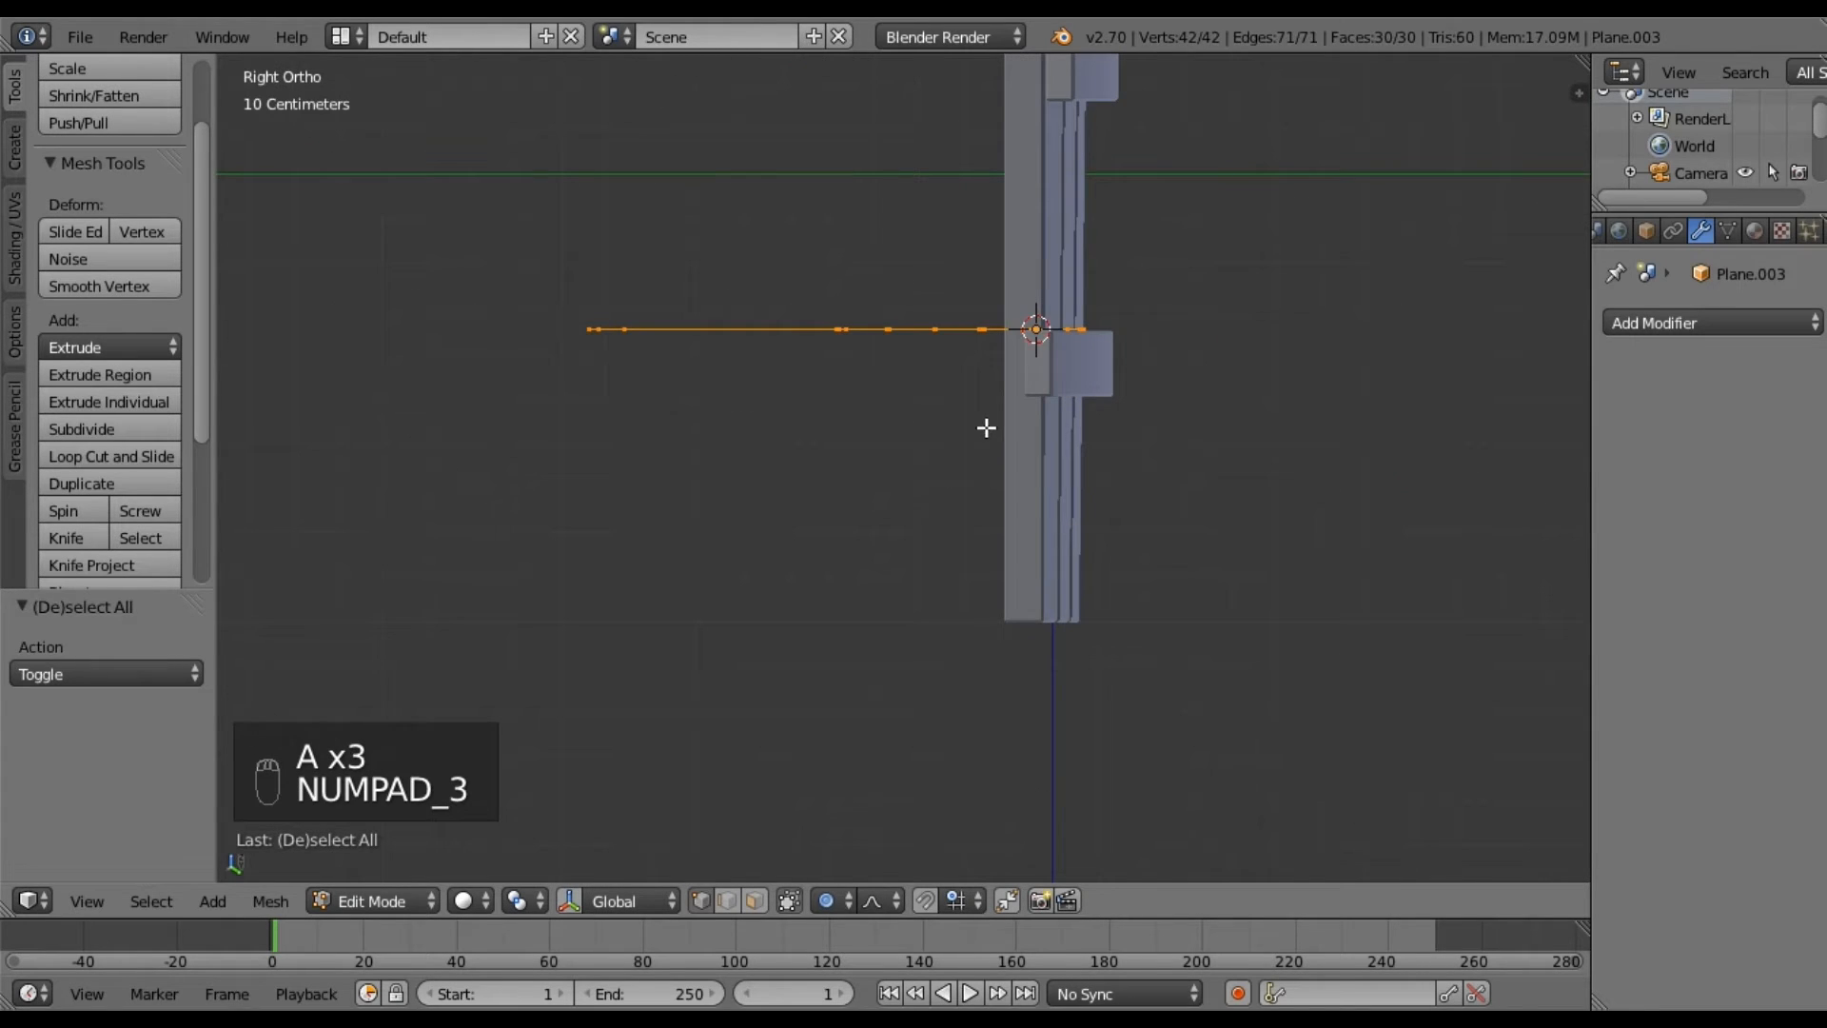
{"action": "key", "text": "e"}
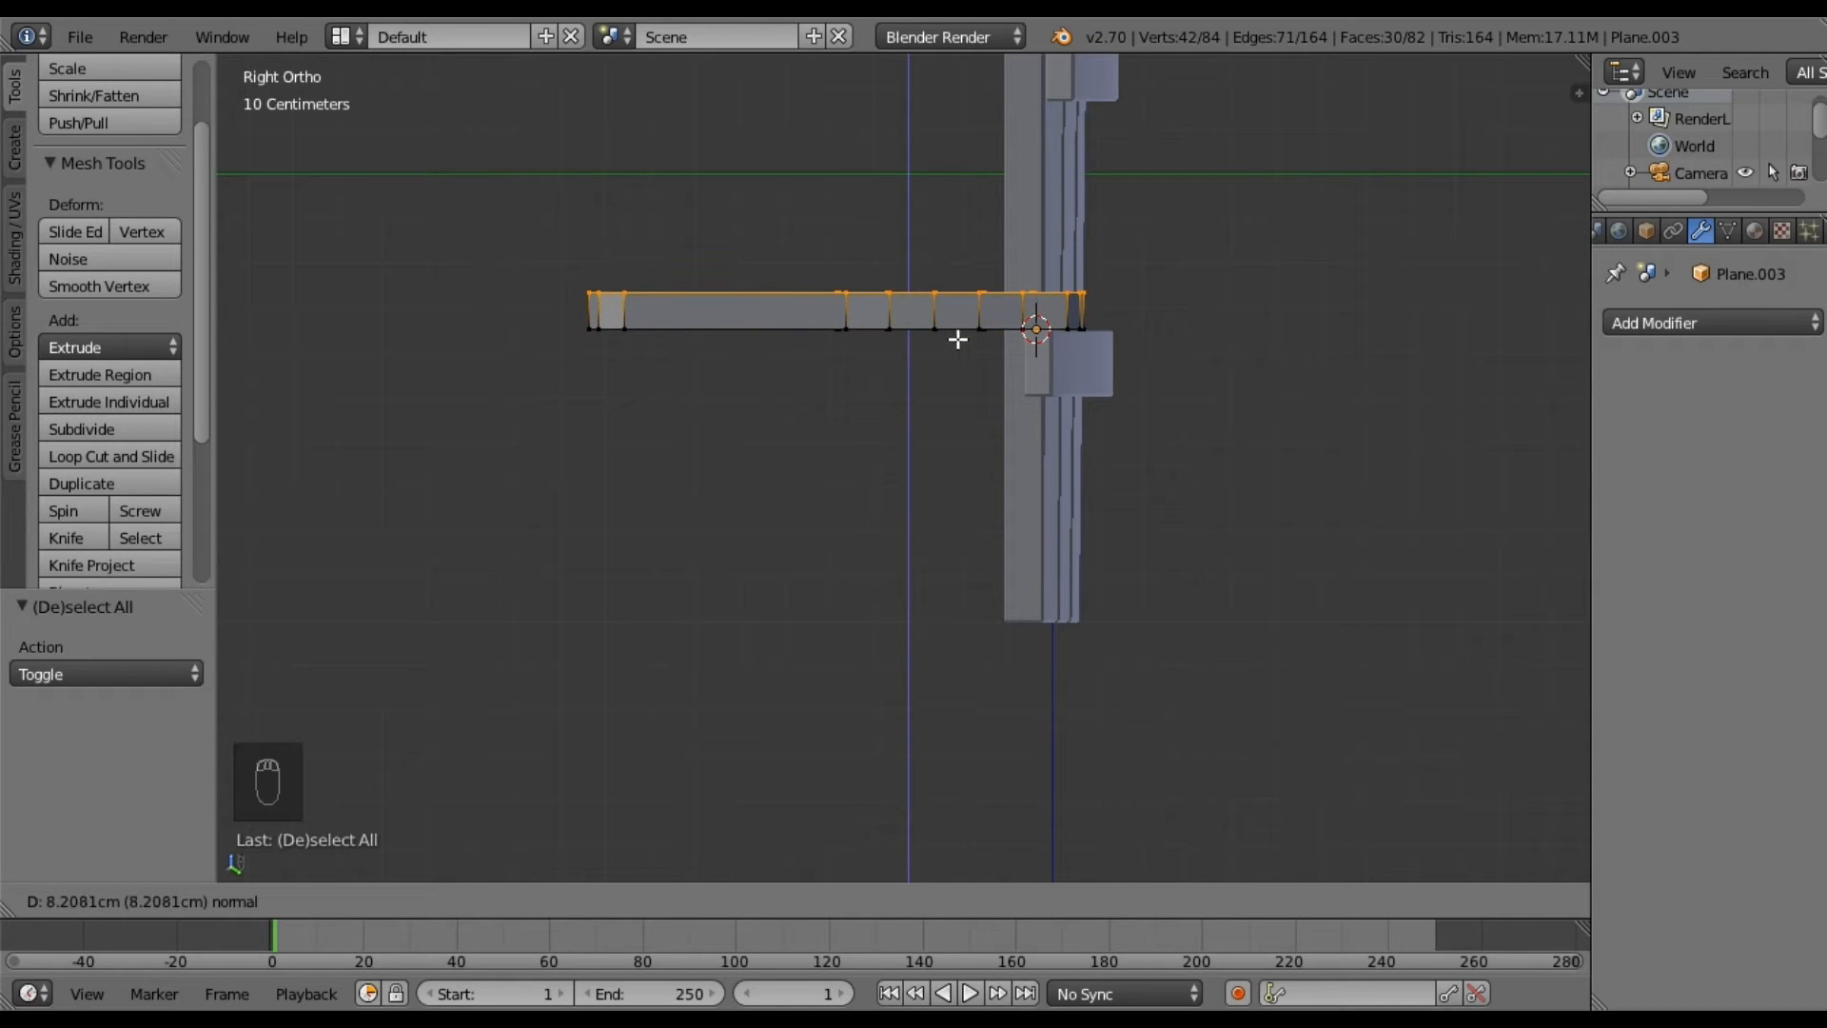
{"action": "left_click", "coordinate": [960, 340]}
Turn on the edge length display for the extruded strip's mesh.
{"action": "middle_click_drag", "start_coordinate": [788, 391], "coordinate": [1001, 421]}
{"action": "mouse_move", "coordinate": [851, 478]}
{"action": "middle_mouse_down"}
{"action": "mouse_move", "coordinate": [937, 448]}
{"action": "mouse_move", "coordinate": [820, 466]}
{"action": "middle_mouse_up"}
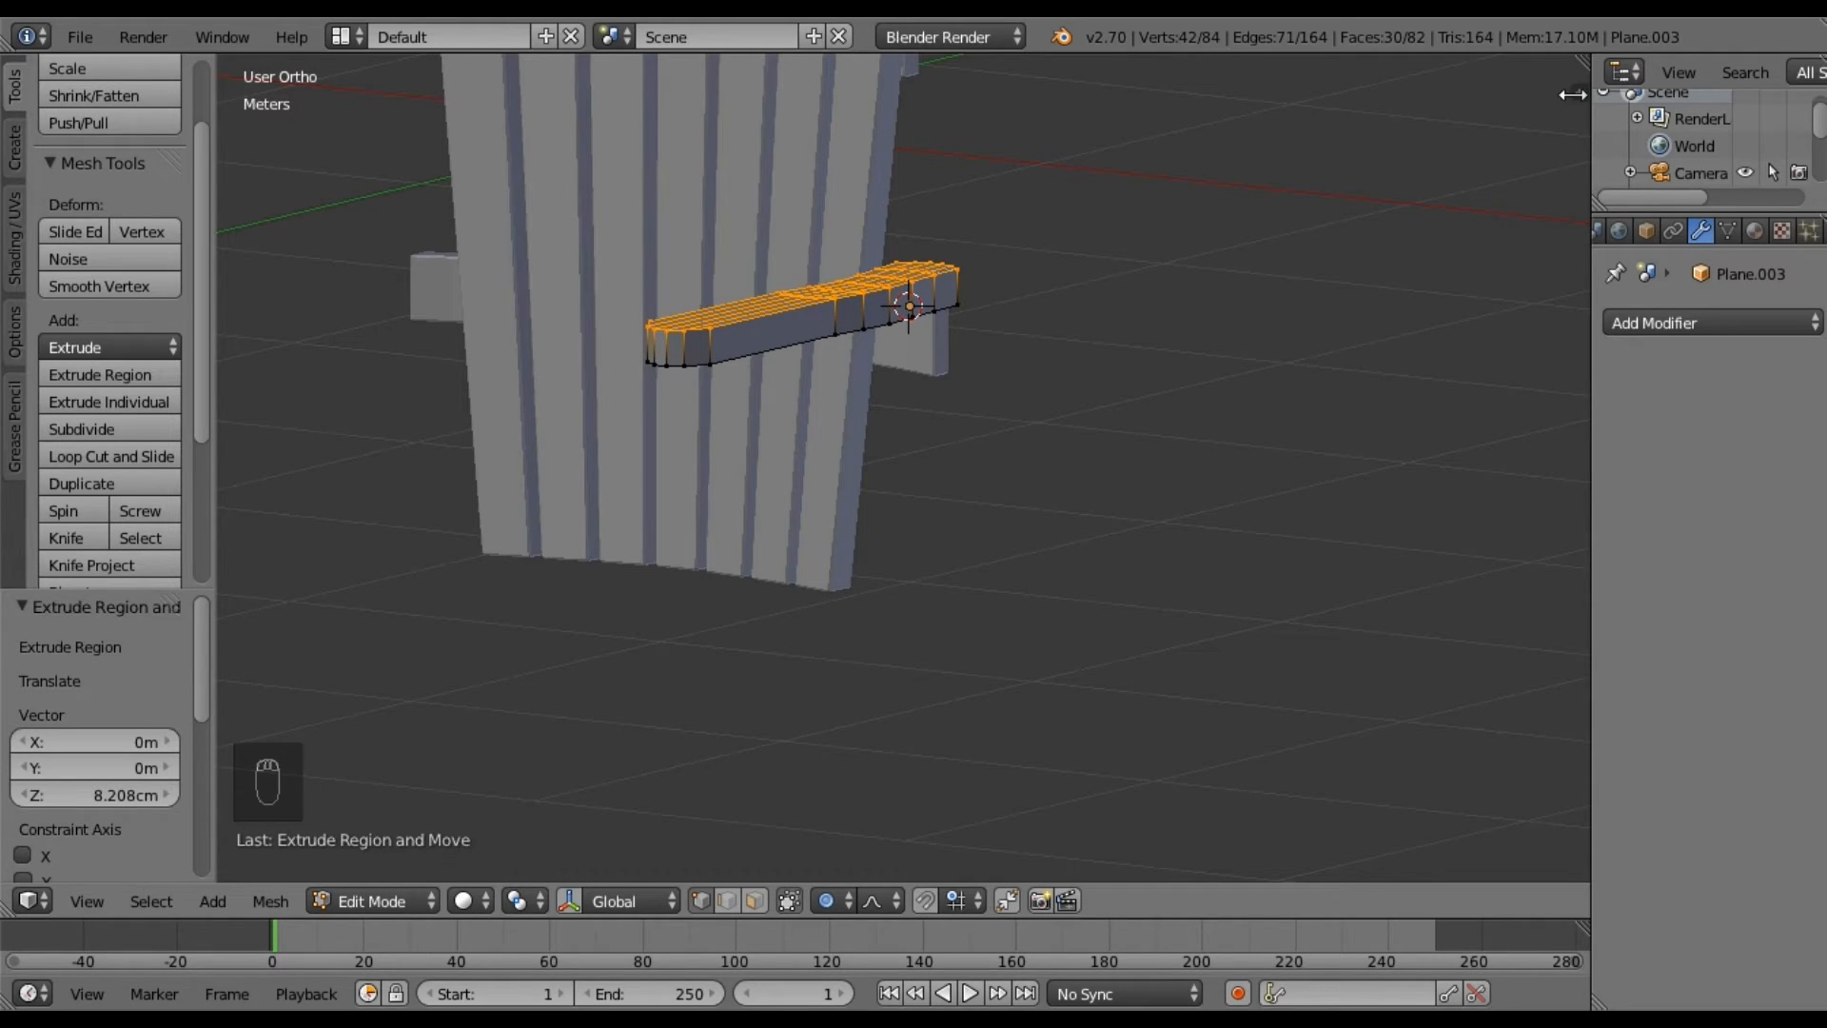
{"action": "key", "text": "n"}
{"action": "scroll", "coordinate": [1481, 498], "scroll_direction": "down", "scroll_amount": 3}
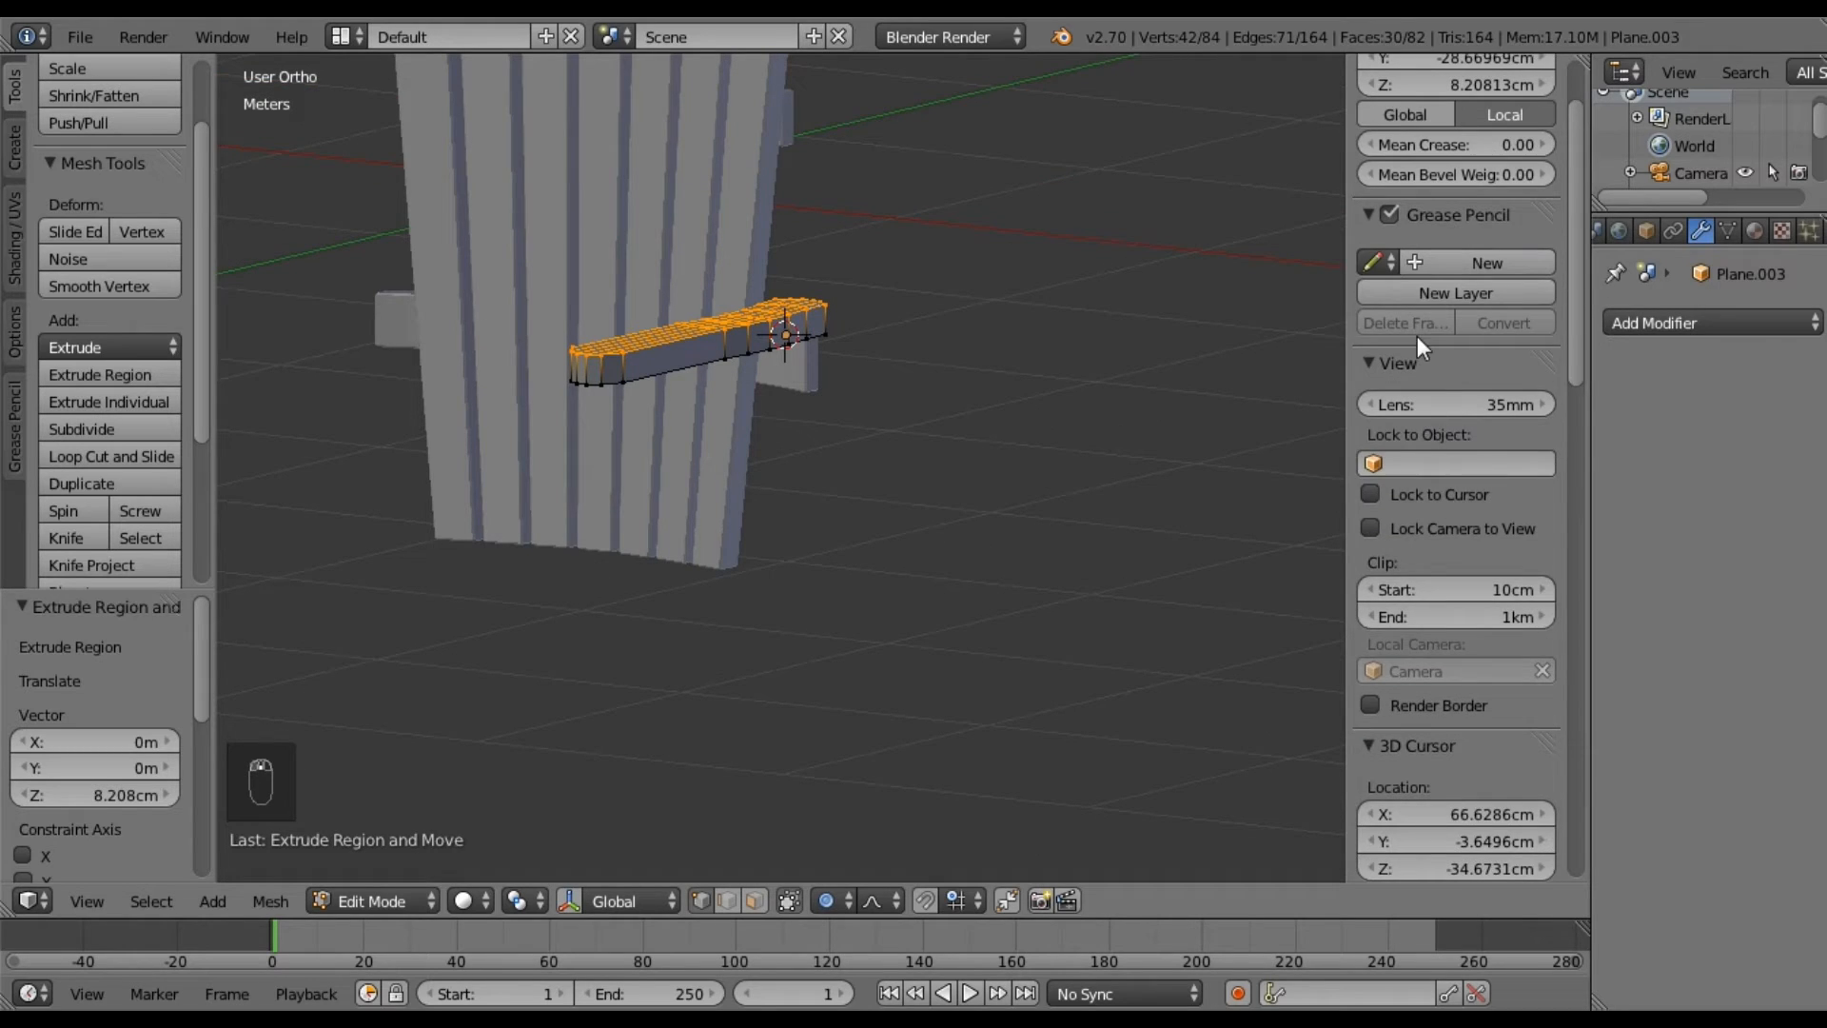
{"action": "scroll", "coordinate": [1418, 335], "scroll_direction": "up", "scroll_amount": 3}
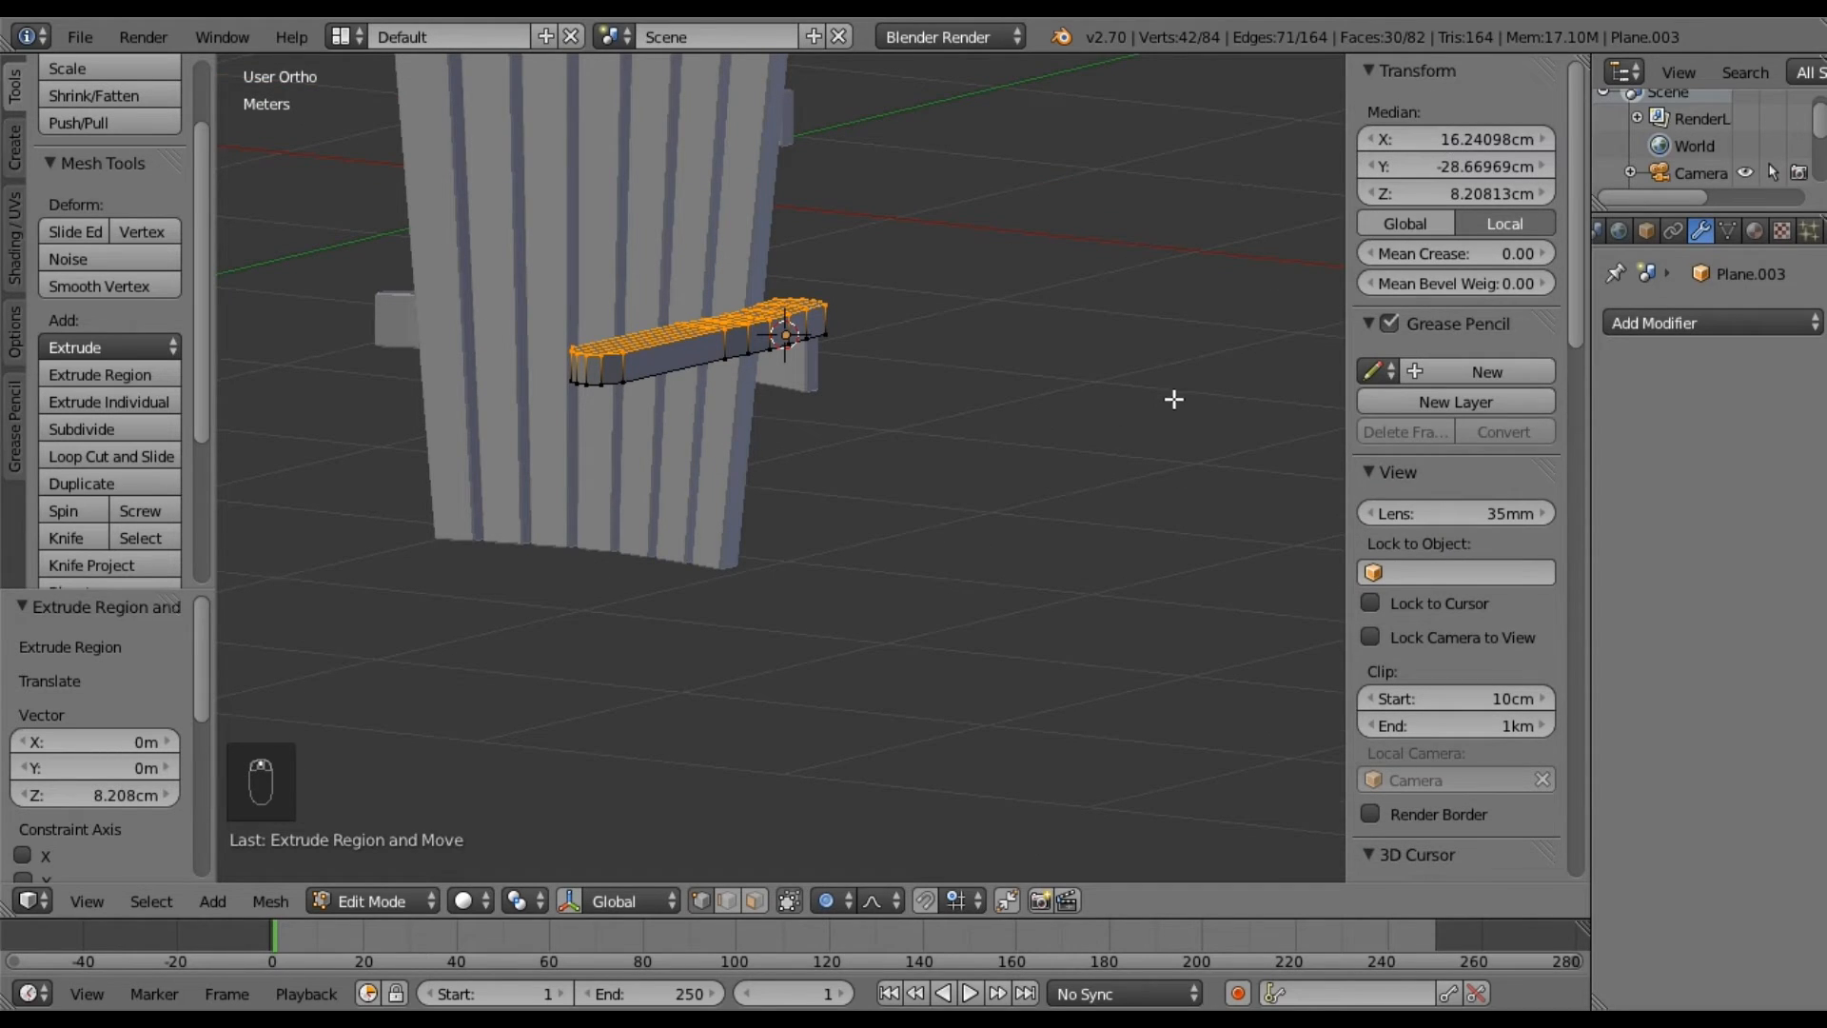
{"action": "key", "text": "n"}
{"action": "key", "text": "n"}
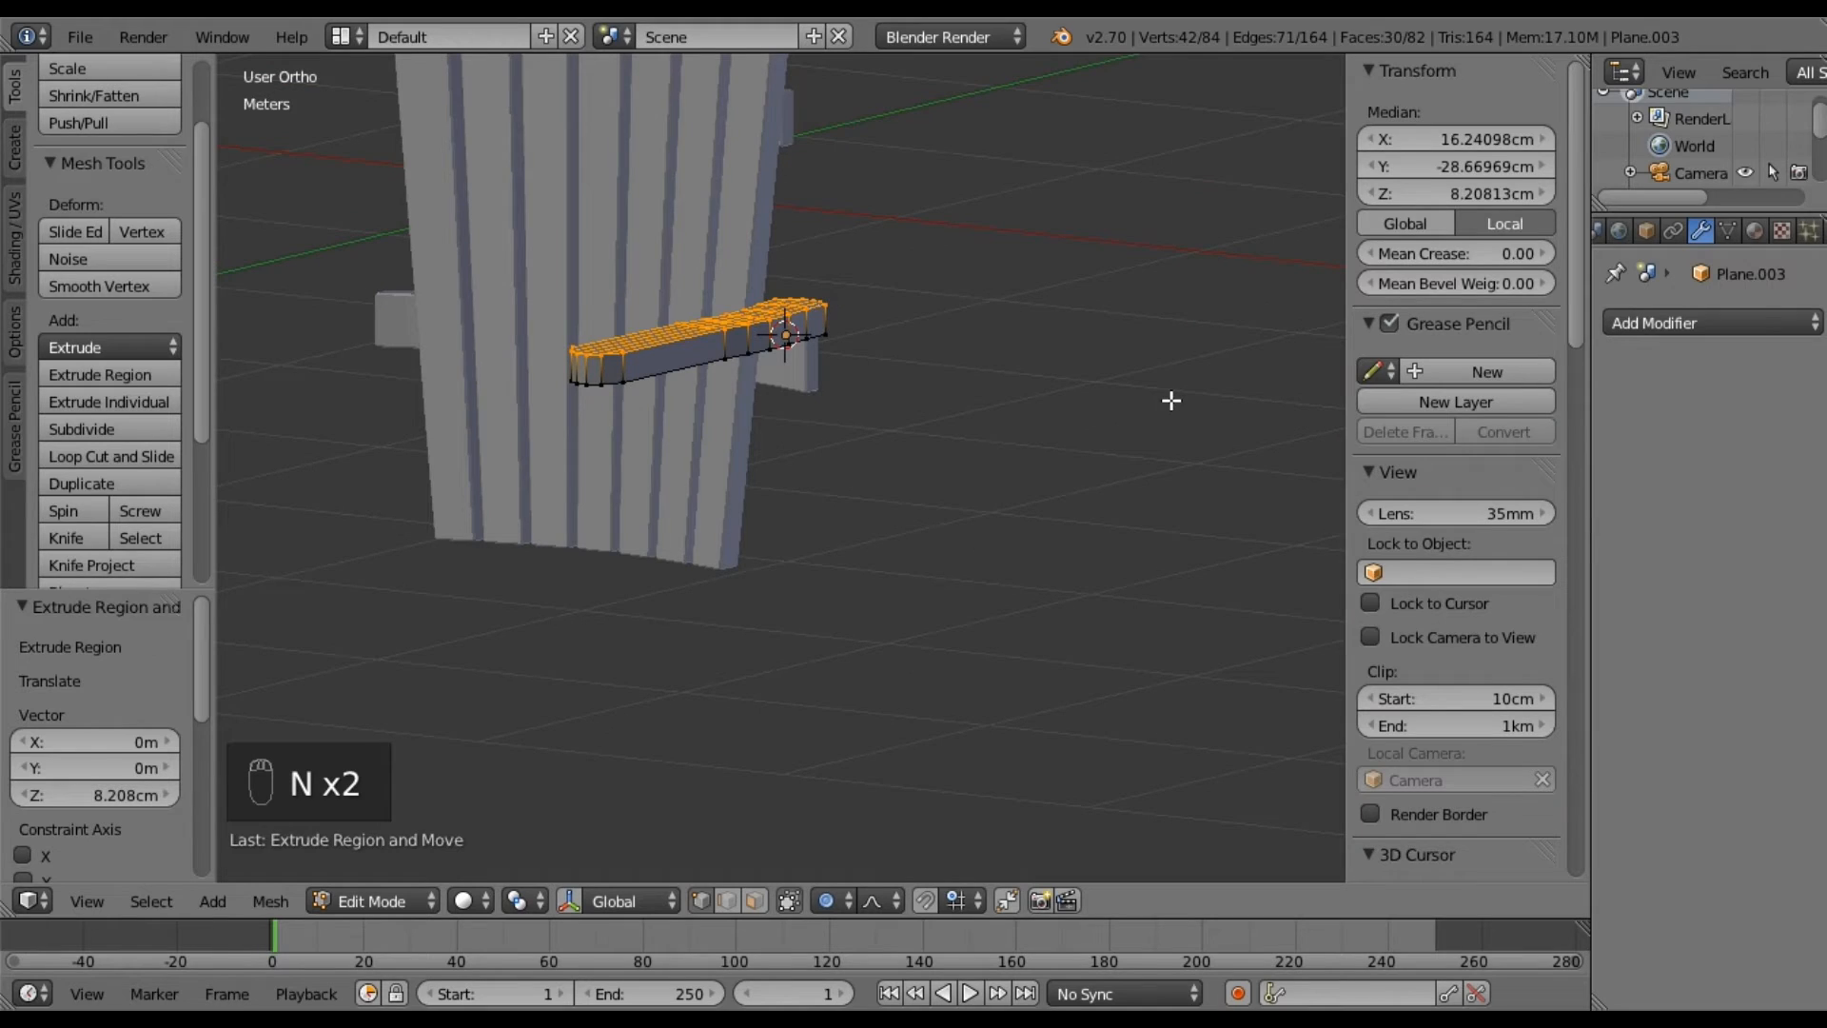
{"action": "scroll", "coordinate": [1453, 437], "scroll_direction": "down", "scroll_amount": 4}
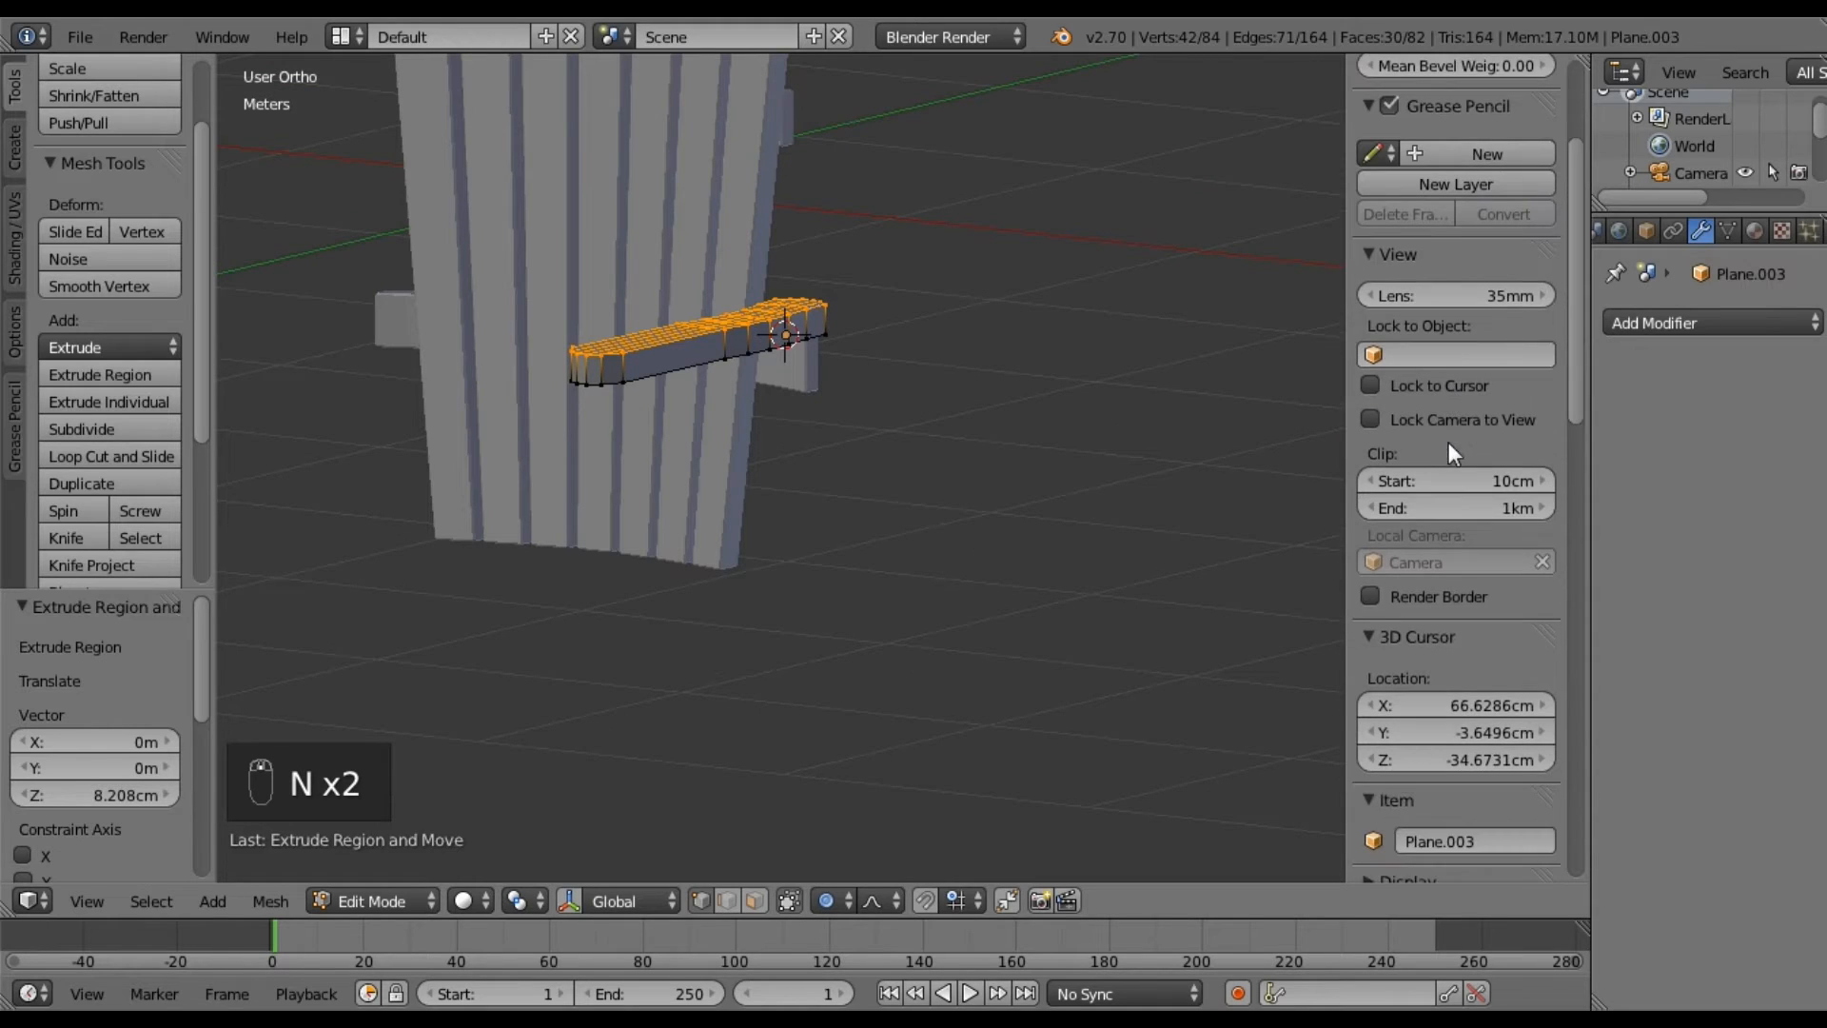
{"action": "scroll", "coordinate": [1425, 447], "scroll_direction": "down", "scroll_amount": 10}
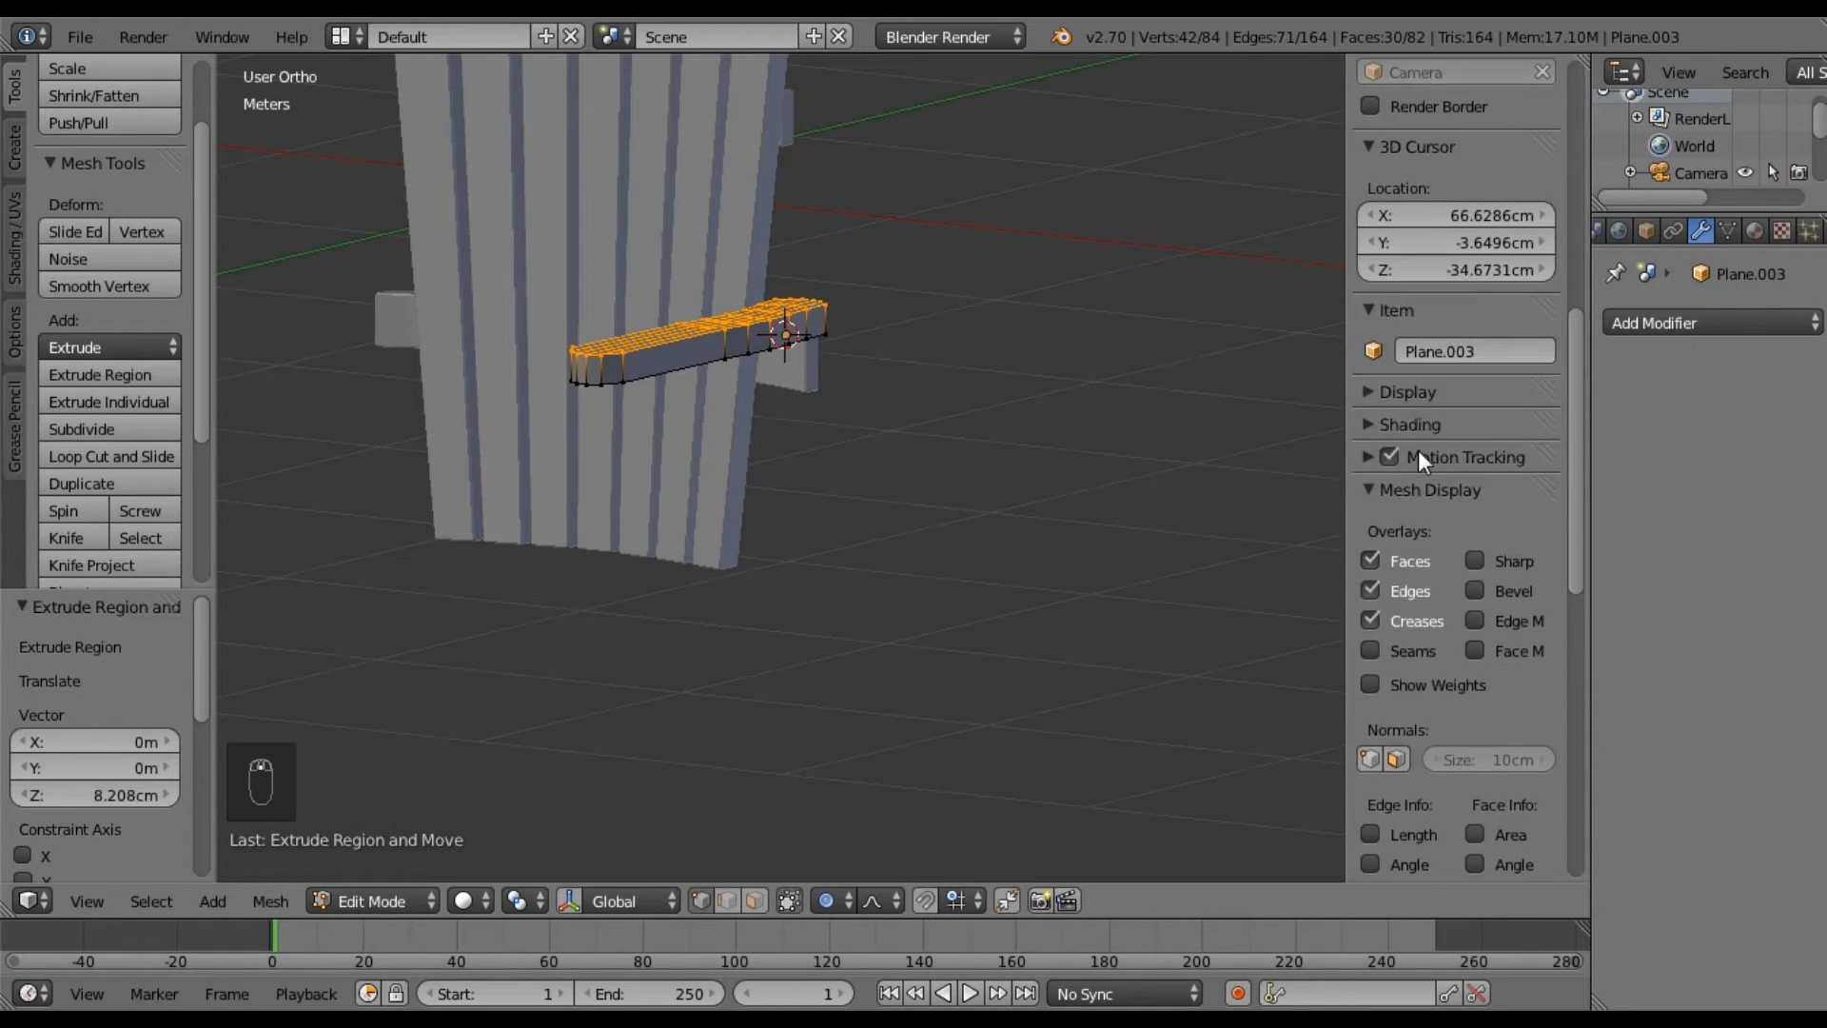
{"action": "scroll", "coordinate": [1419, 449], "scroll_direction": "down", "scroll_amount": 1}
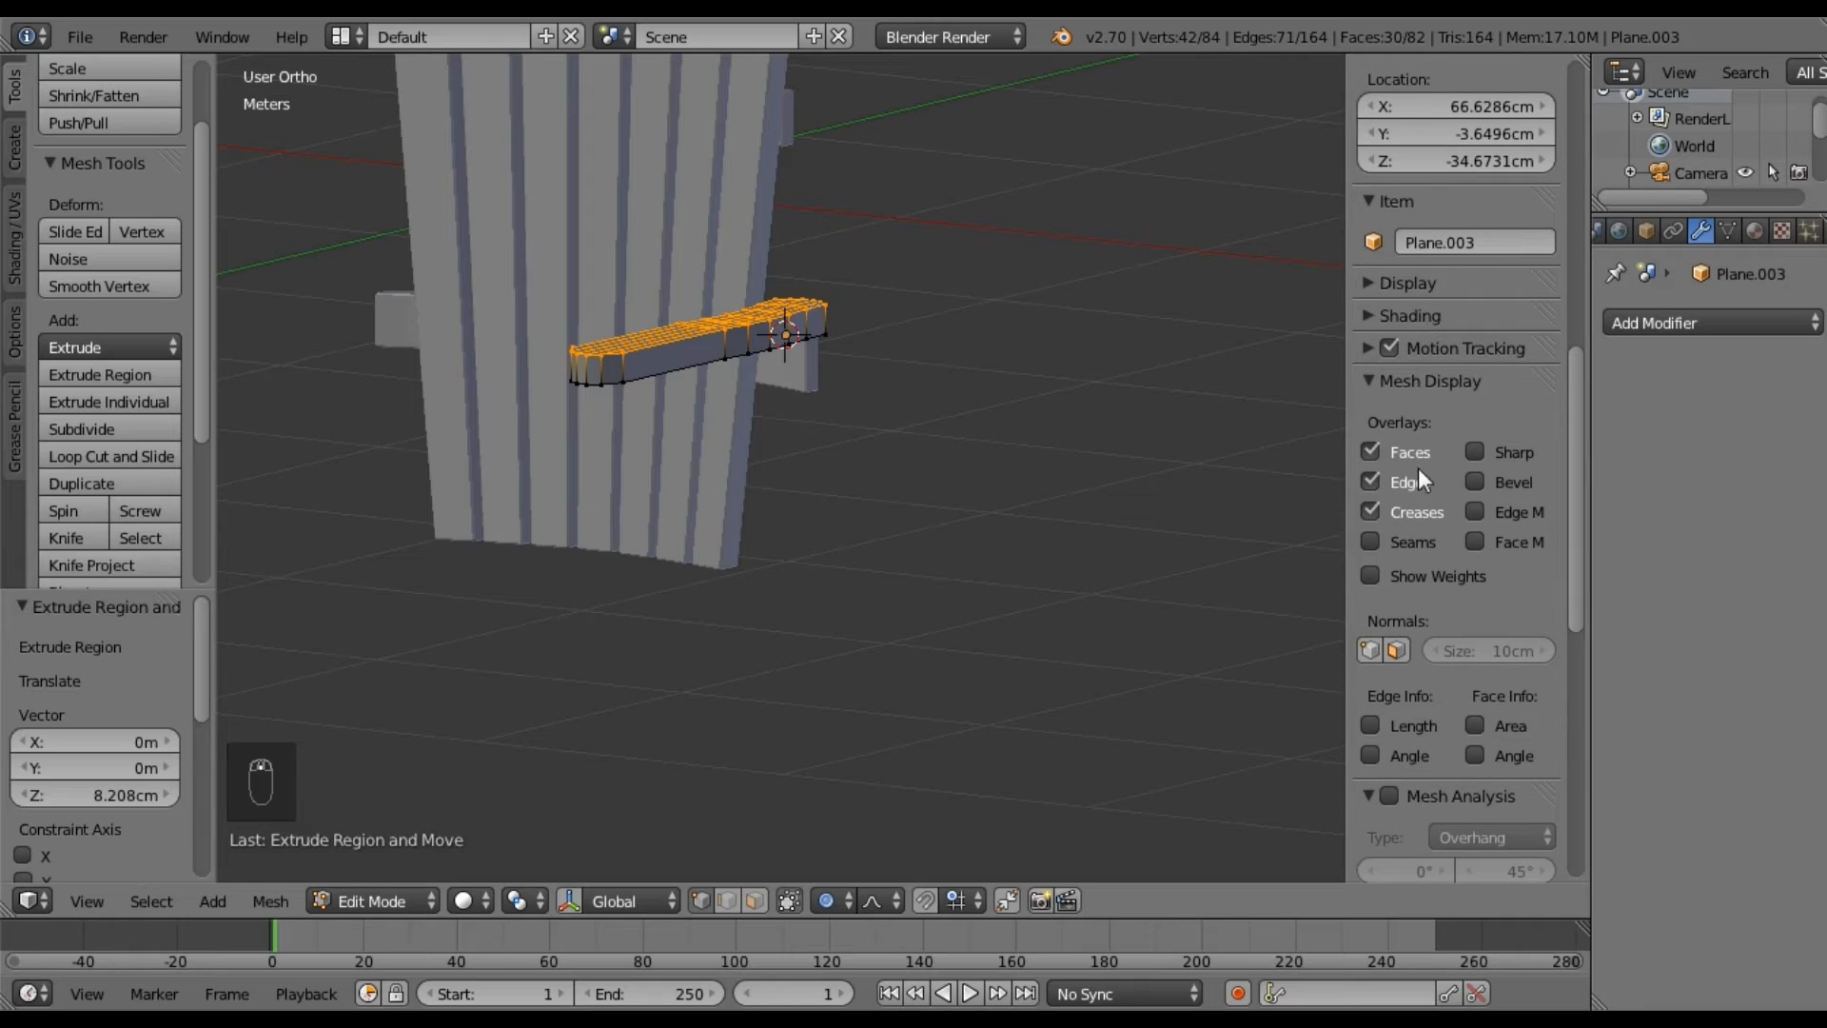
{"action": "scroll", "coordinate": [1376, 596], "scroll_direction": "down", "scroll_amount": 2}
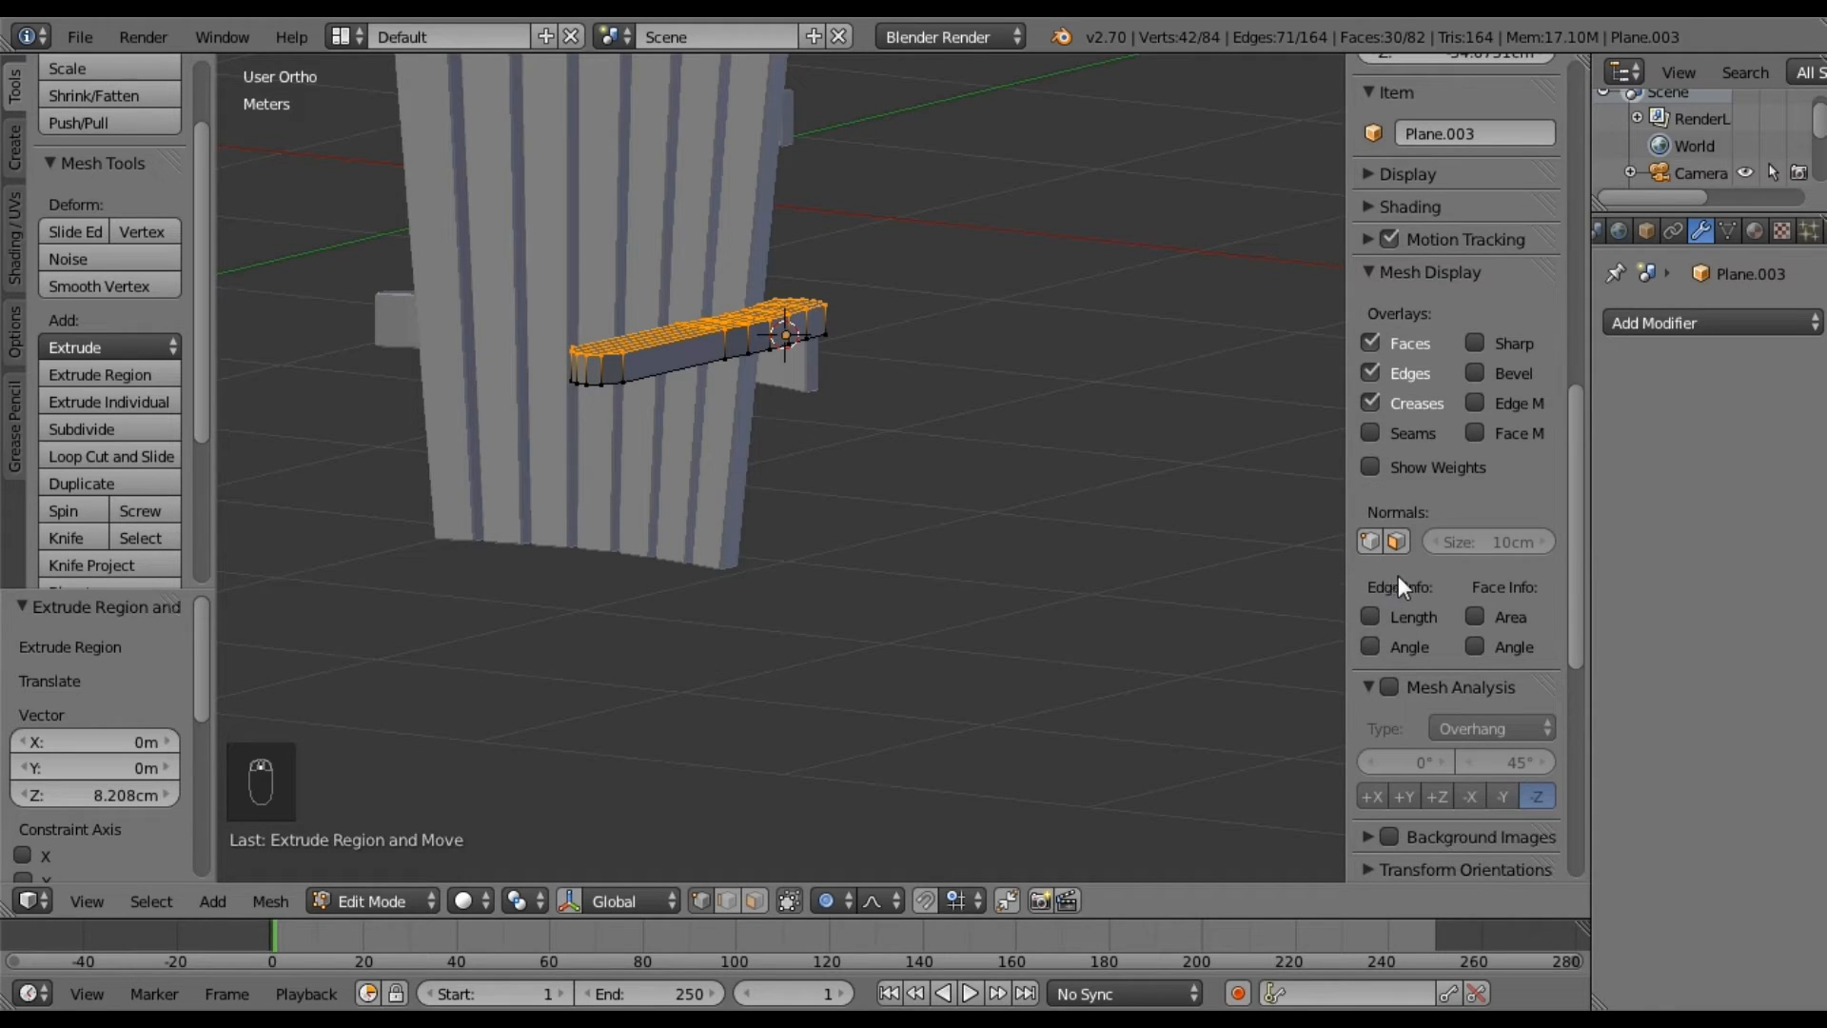
{"action": "left_click", "coordinate": [1371, 616]}
Examine the edge lengths along the strip's outline and front end, and turn the length display off again.
{"action": "middle_click_drag", "start_coordinate": [699, 395], "coordinate": [756, 600]}
{"action": "scroll", "coordinate": [721, 609], "scroll_direction": "up", "scroll_amount": 3}
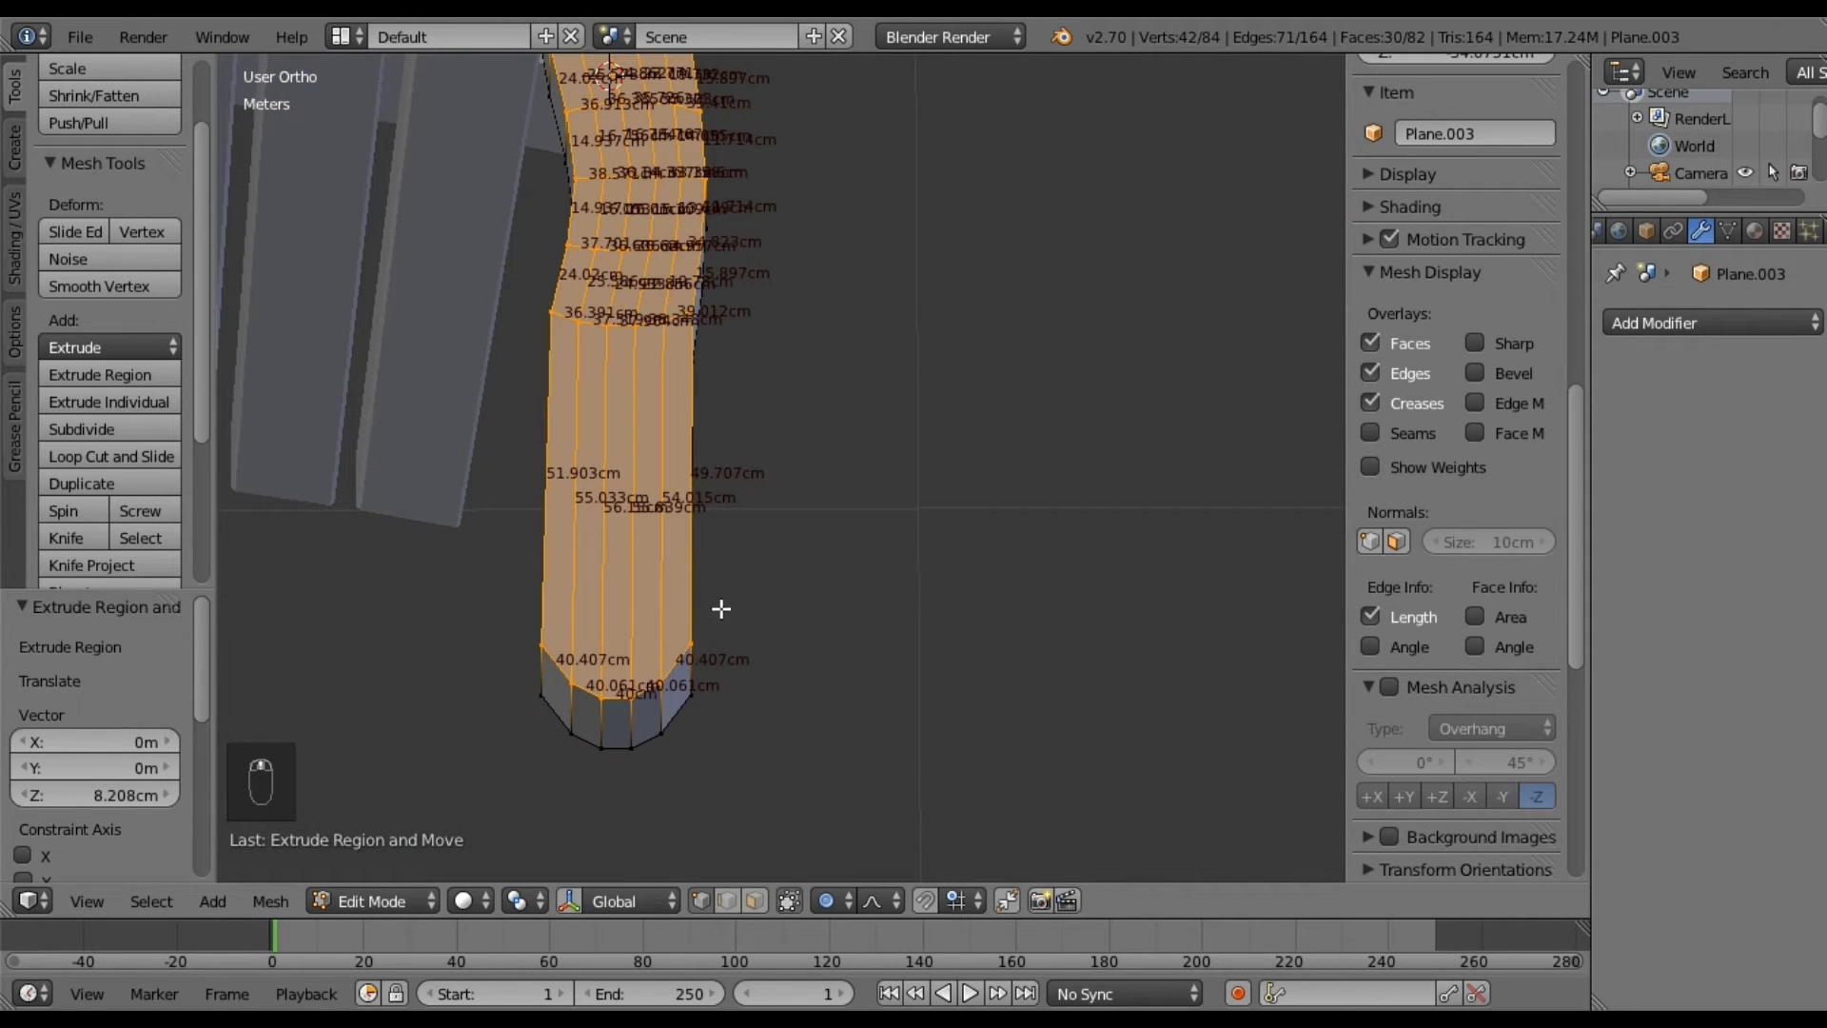
{"action": "middle_click_drag", "start_coordinate": [725, 639], "coordinate": [494, 355]}
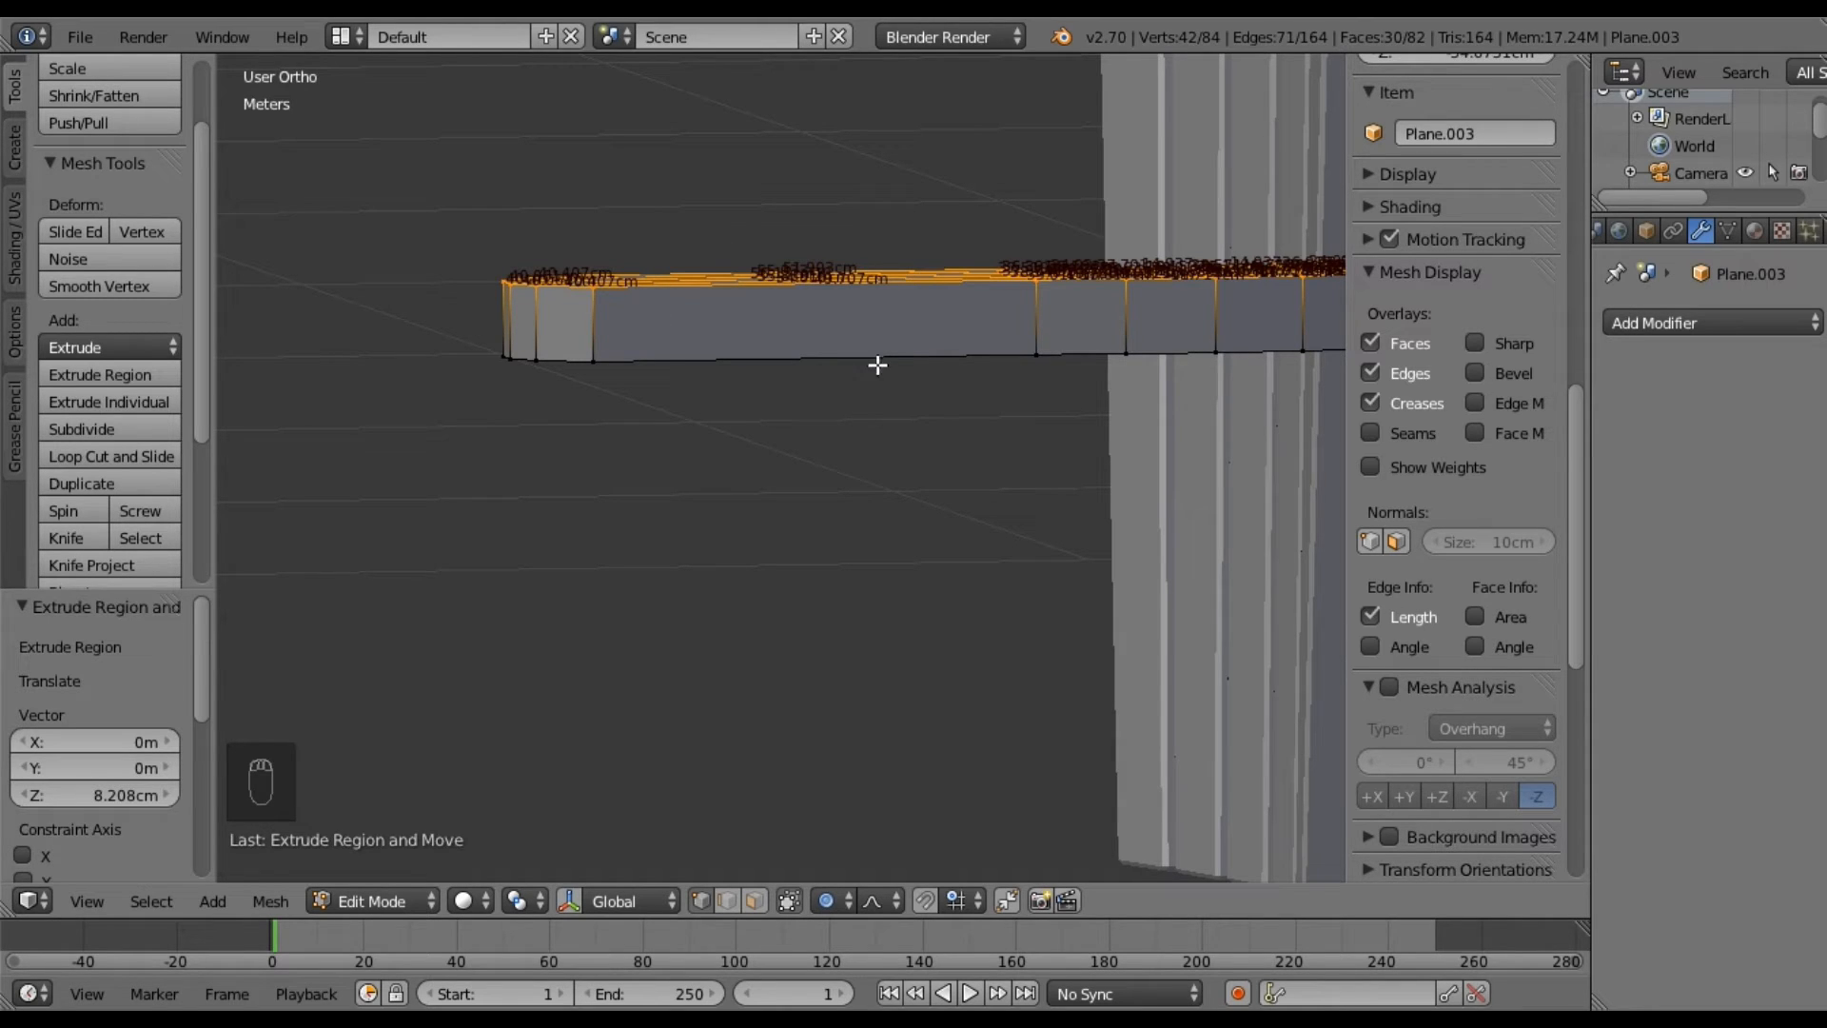
{"action": "middle_click_drag", "start_coordinate": [731, 425], "coordinate": [734, 385]}
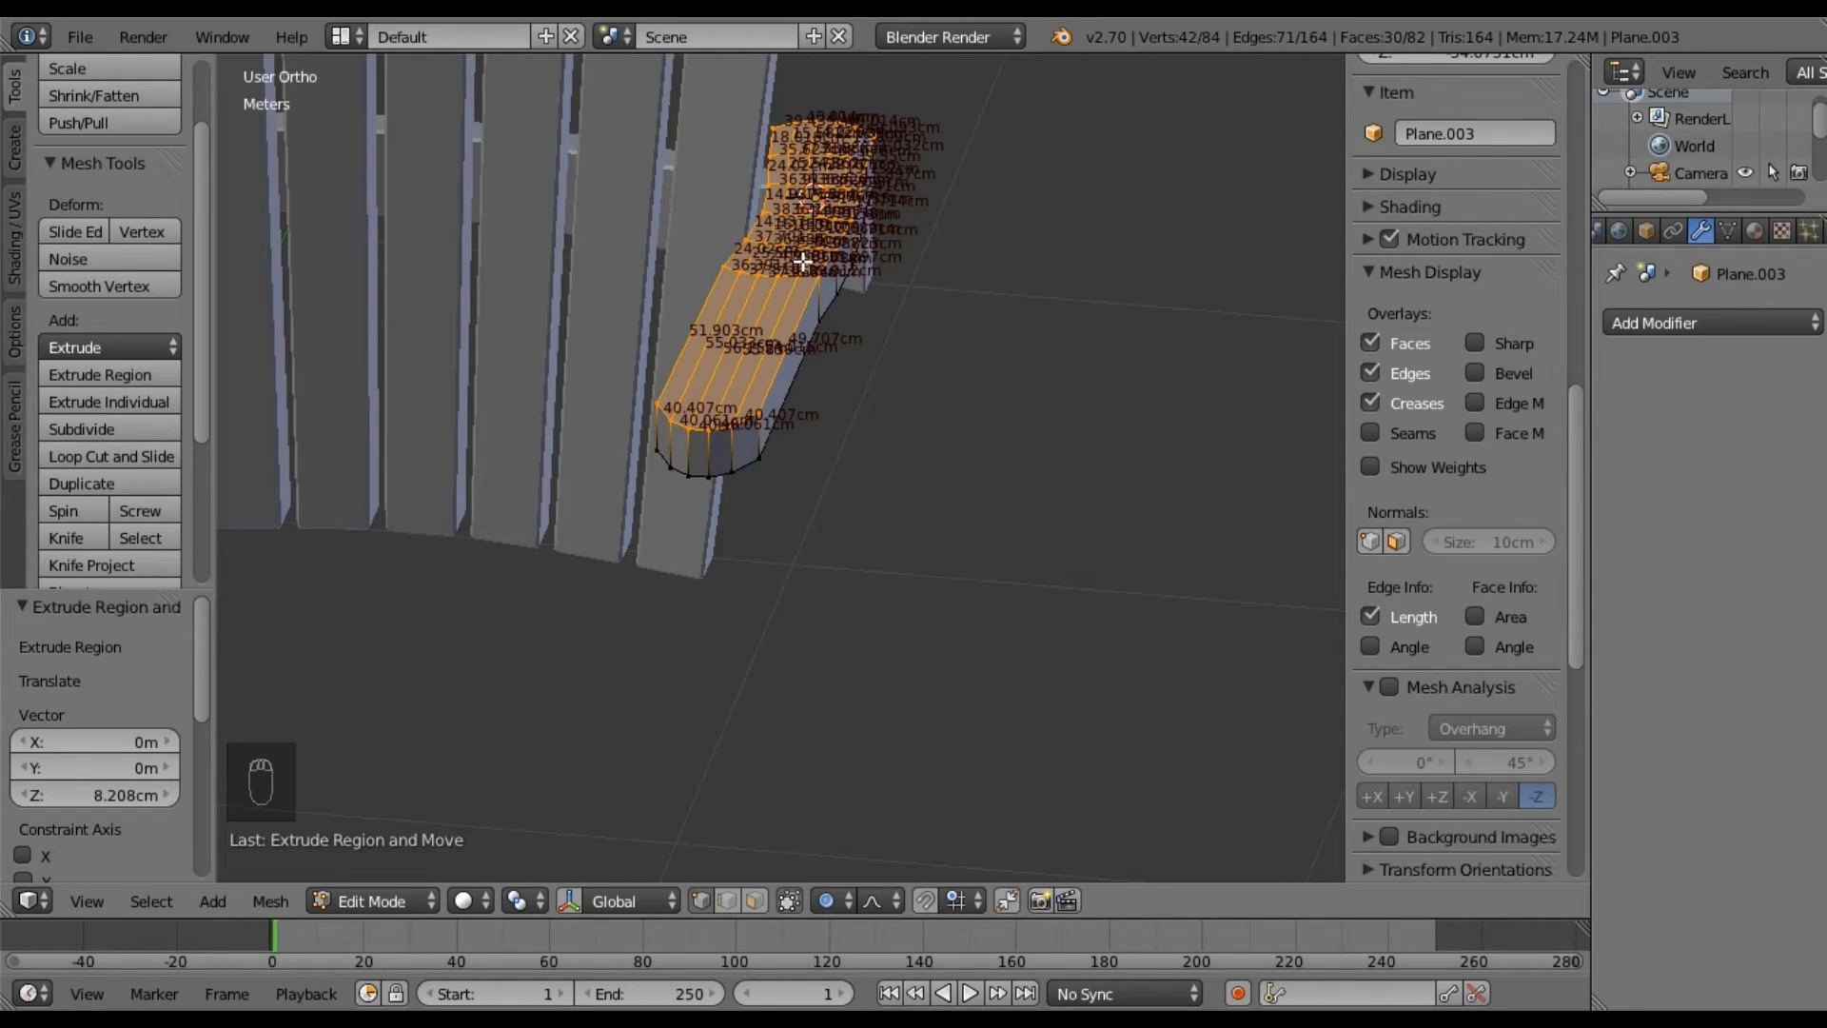
{"action": "left_click", "coordinate": [1370, 617]}
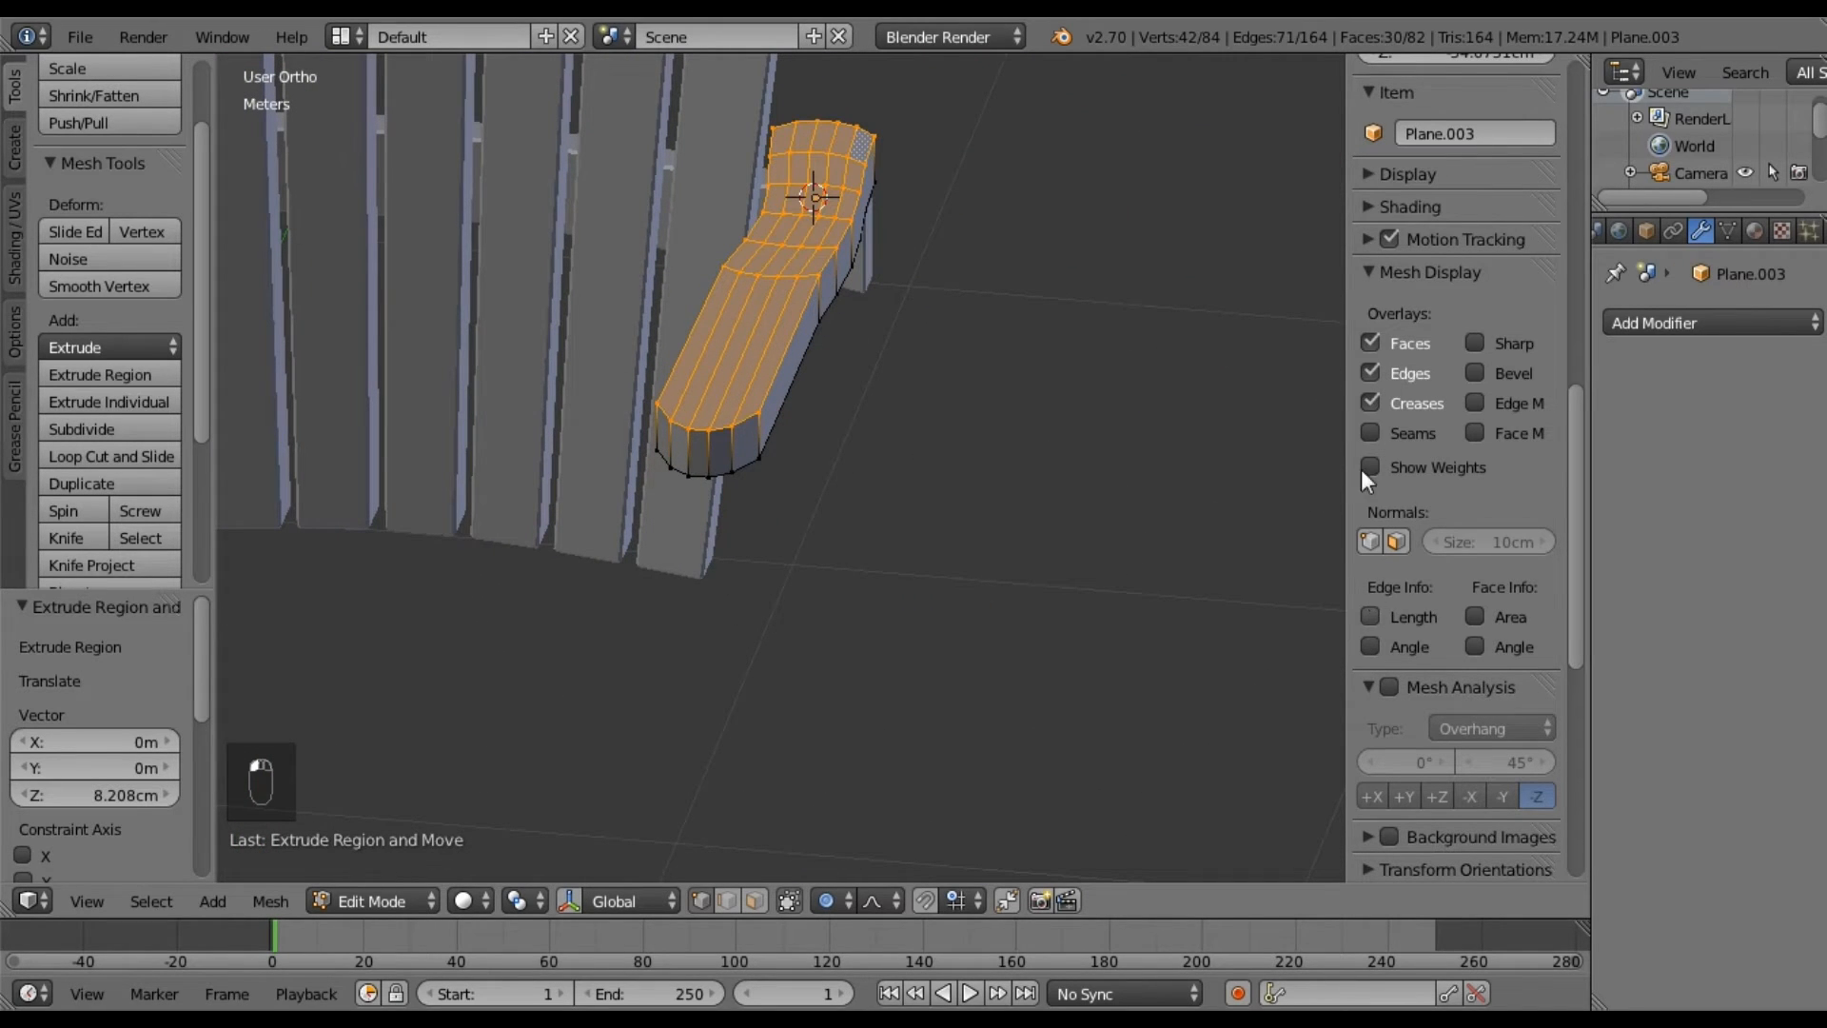
{"action": "key", "text": "n"}
Select the armrest's entire mesh and recalculate its normals to face outside.
{"action": "middle_click_drag", "start_coordinate": [640, 433], "coordinate": [697, 373]}
{"action": "middle_click_drag", "start_coordinate": [849, 411], "coordinate": [750, 437]}
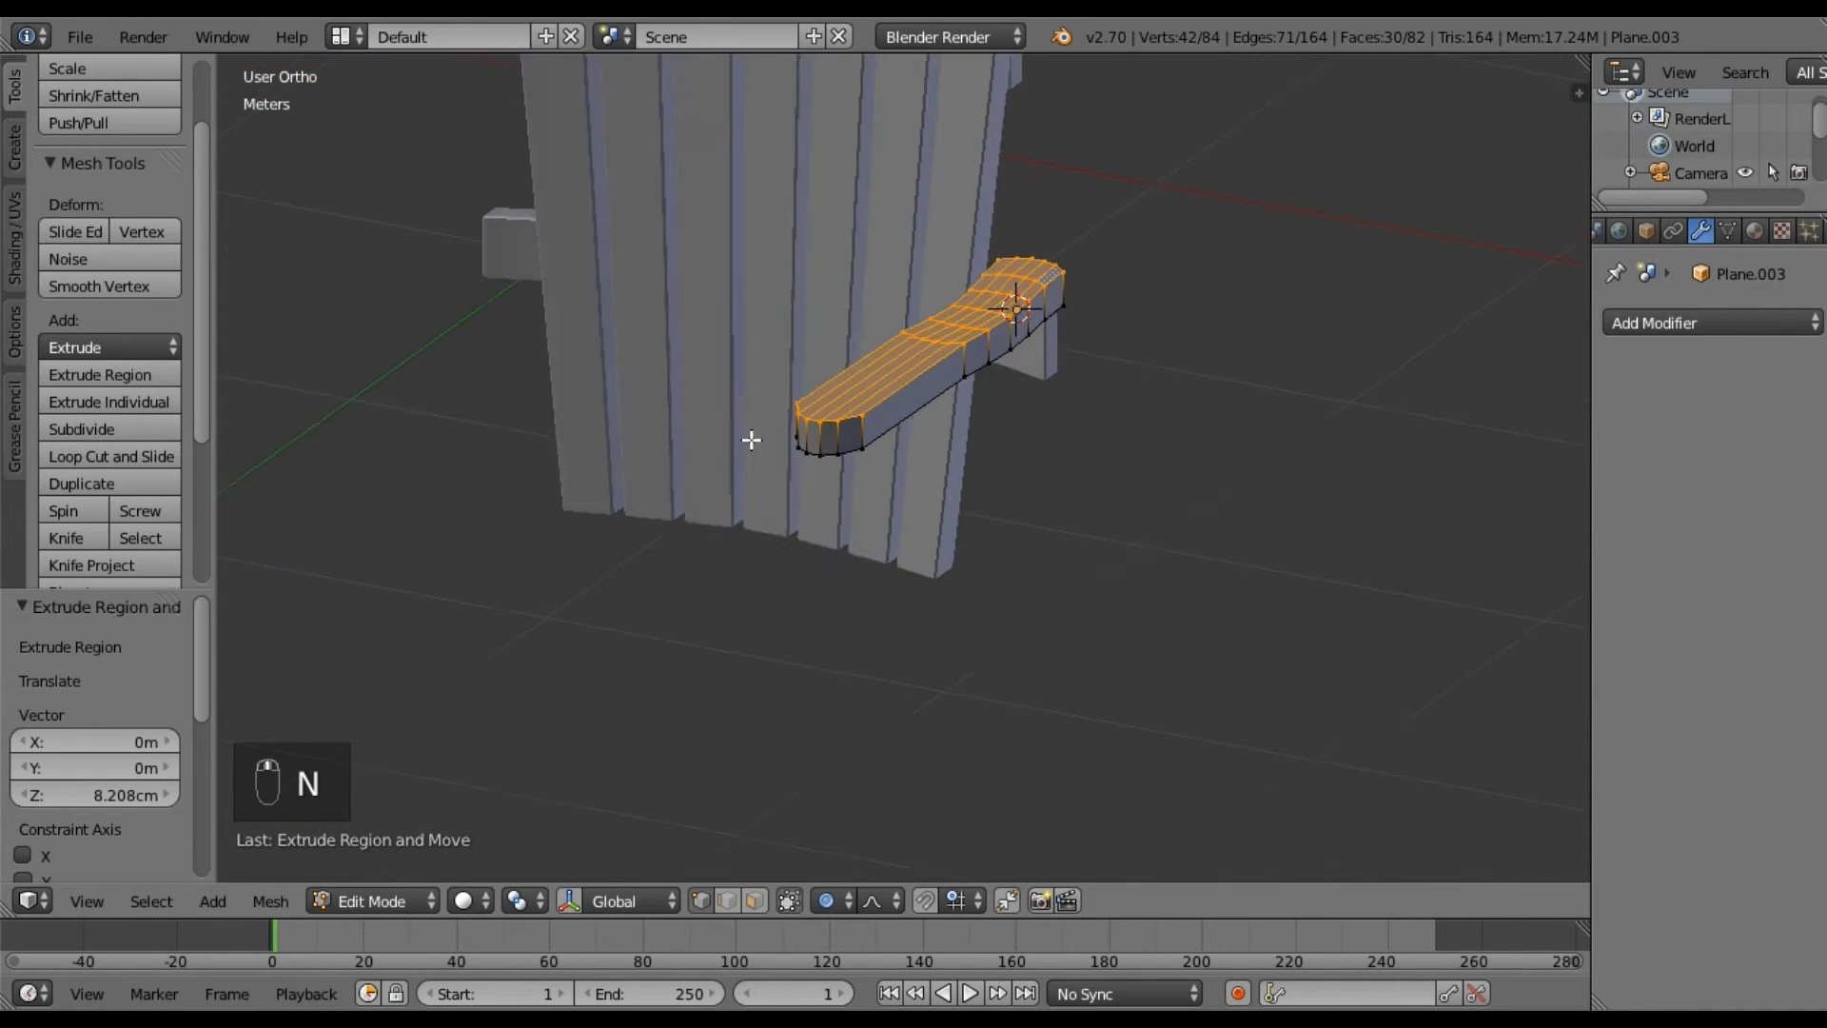
{"action": "key", "text": "a"}
{"action": "key", "text": "a"}
{"action": "key", "text": "a"}
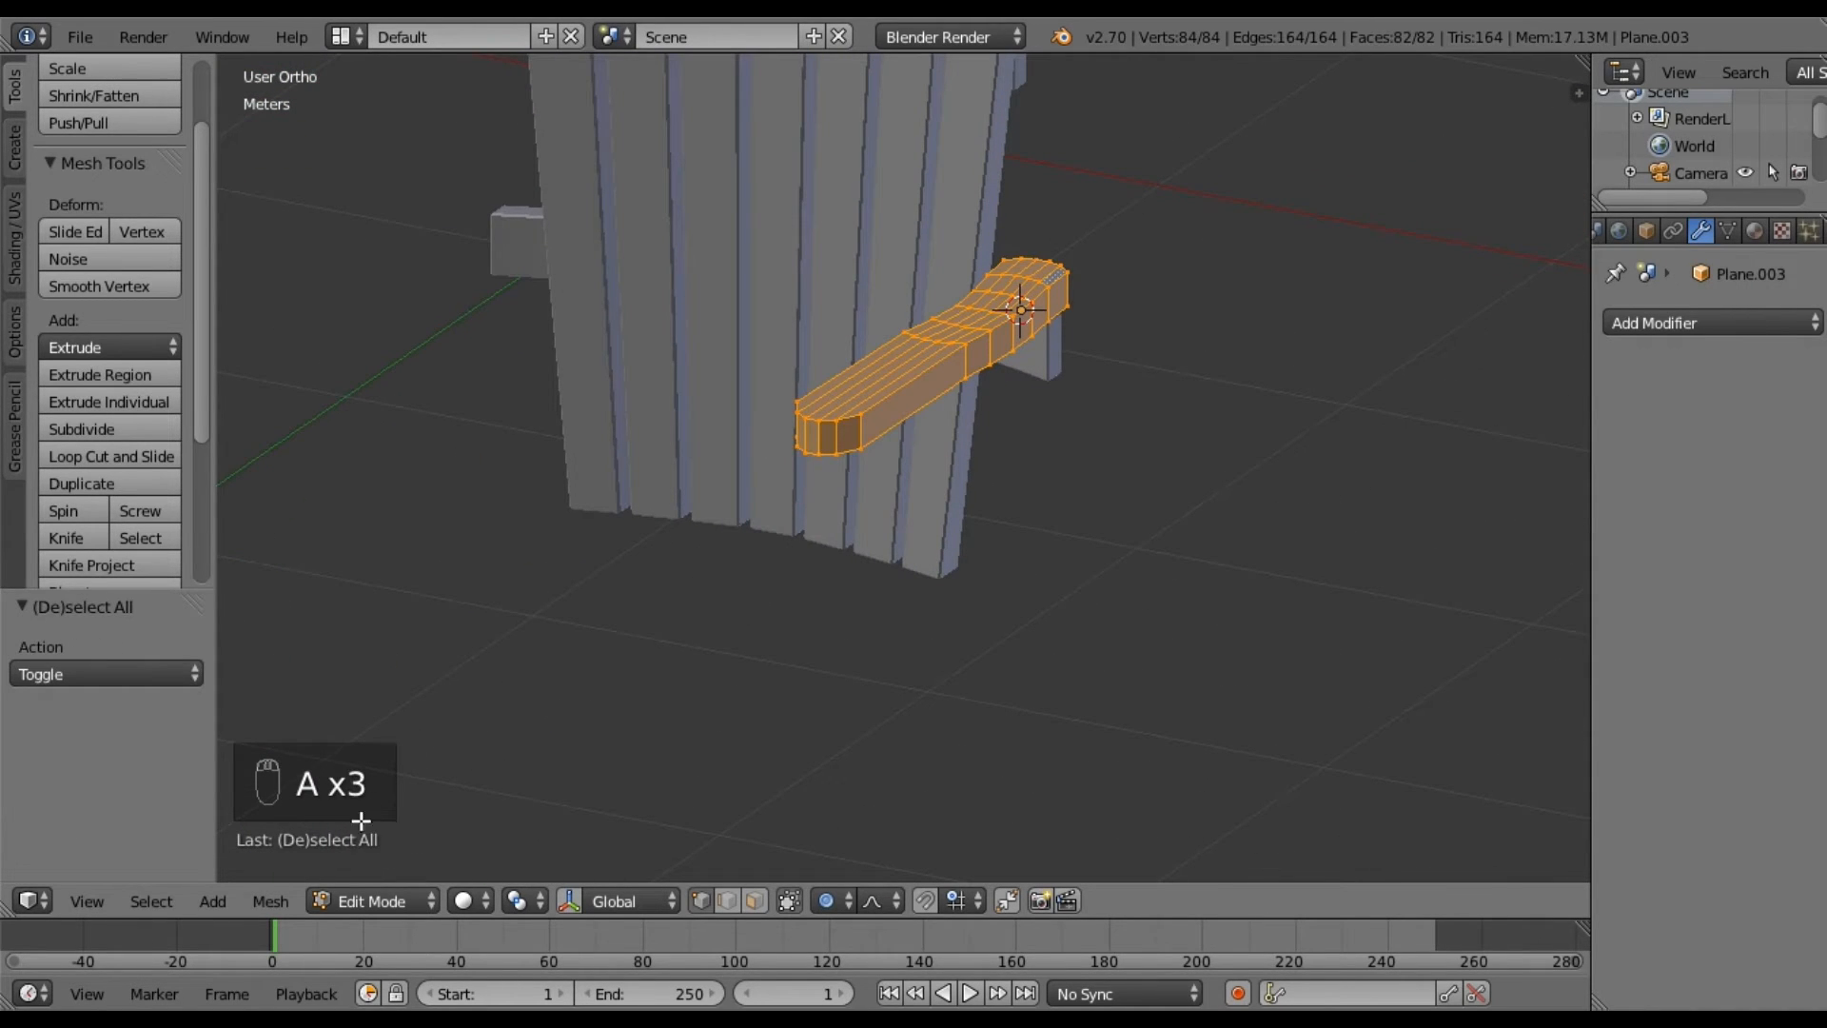
{"action": "left_click", "coordinate": [271, 900]}
{"action": "mouse_move", "coordinate": [403, 465]}
{"action": "left_click", "coordinate": [579, 465]}
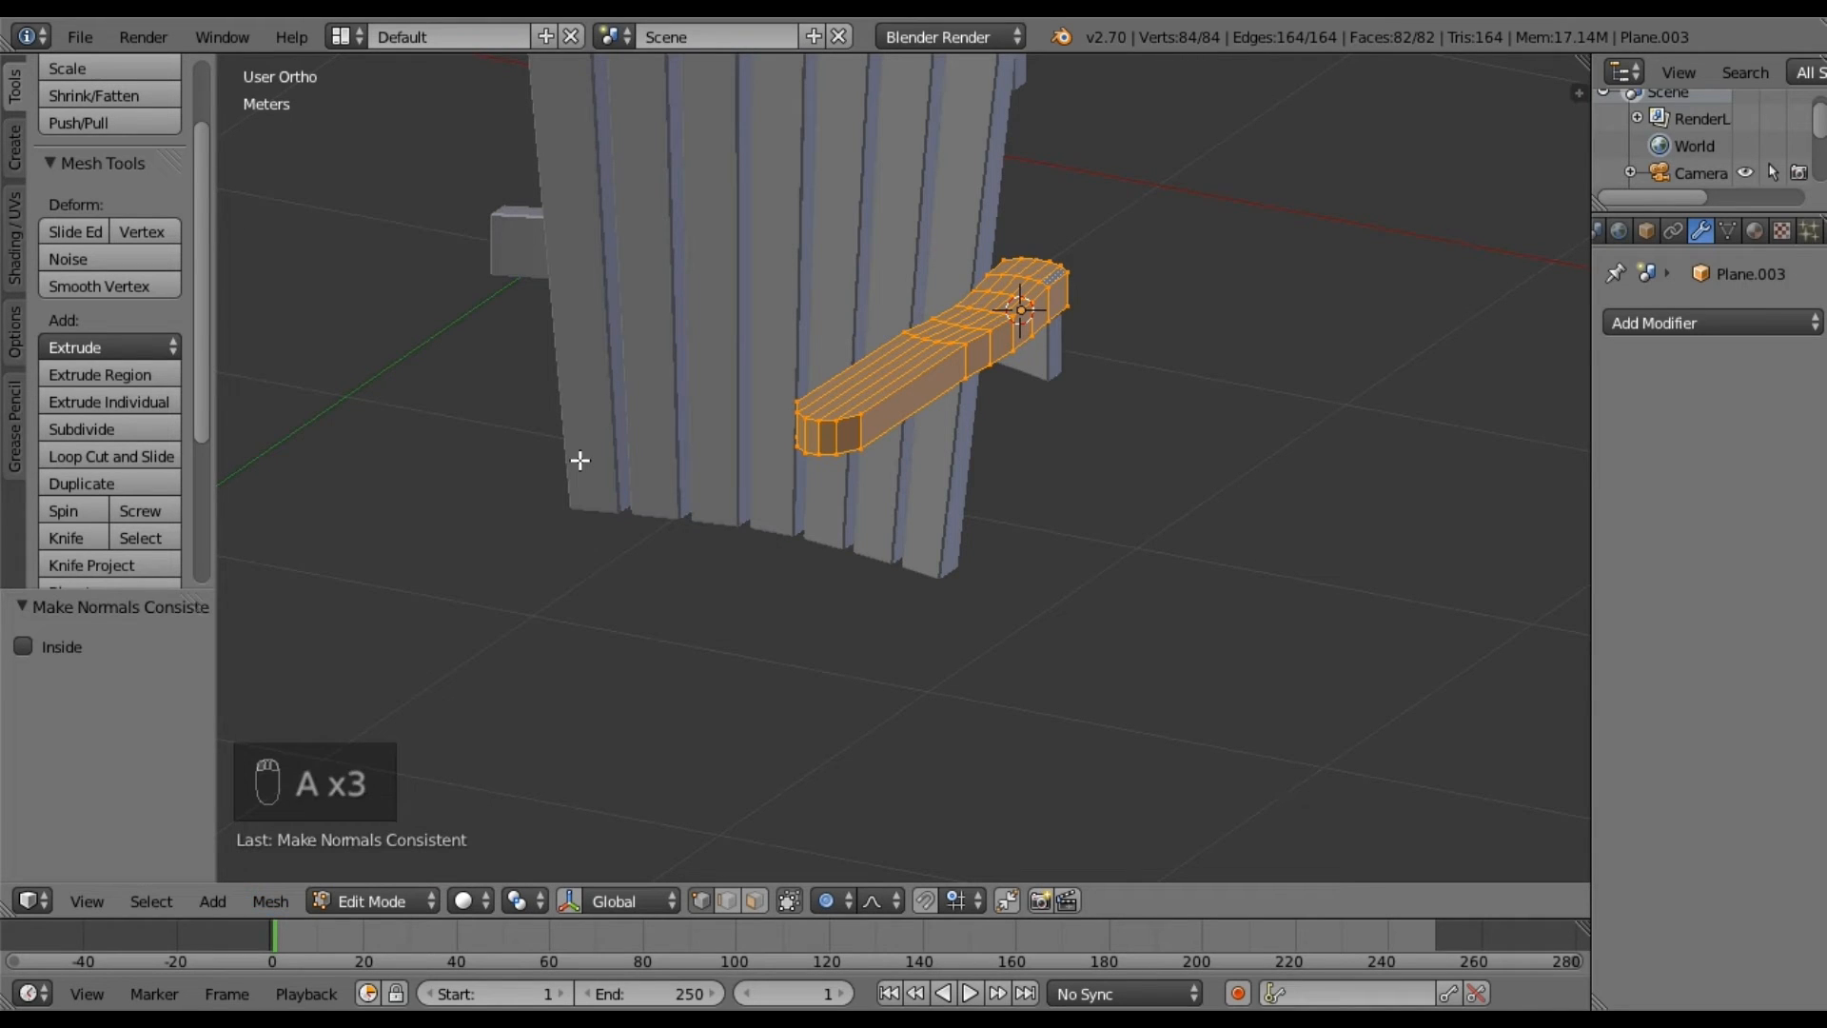
{"action": "middle_click_drag", "start_coordinate": [800, 458], "coordinate": [867, 522]}
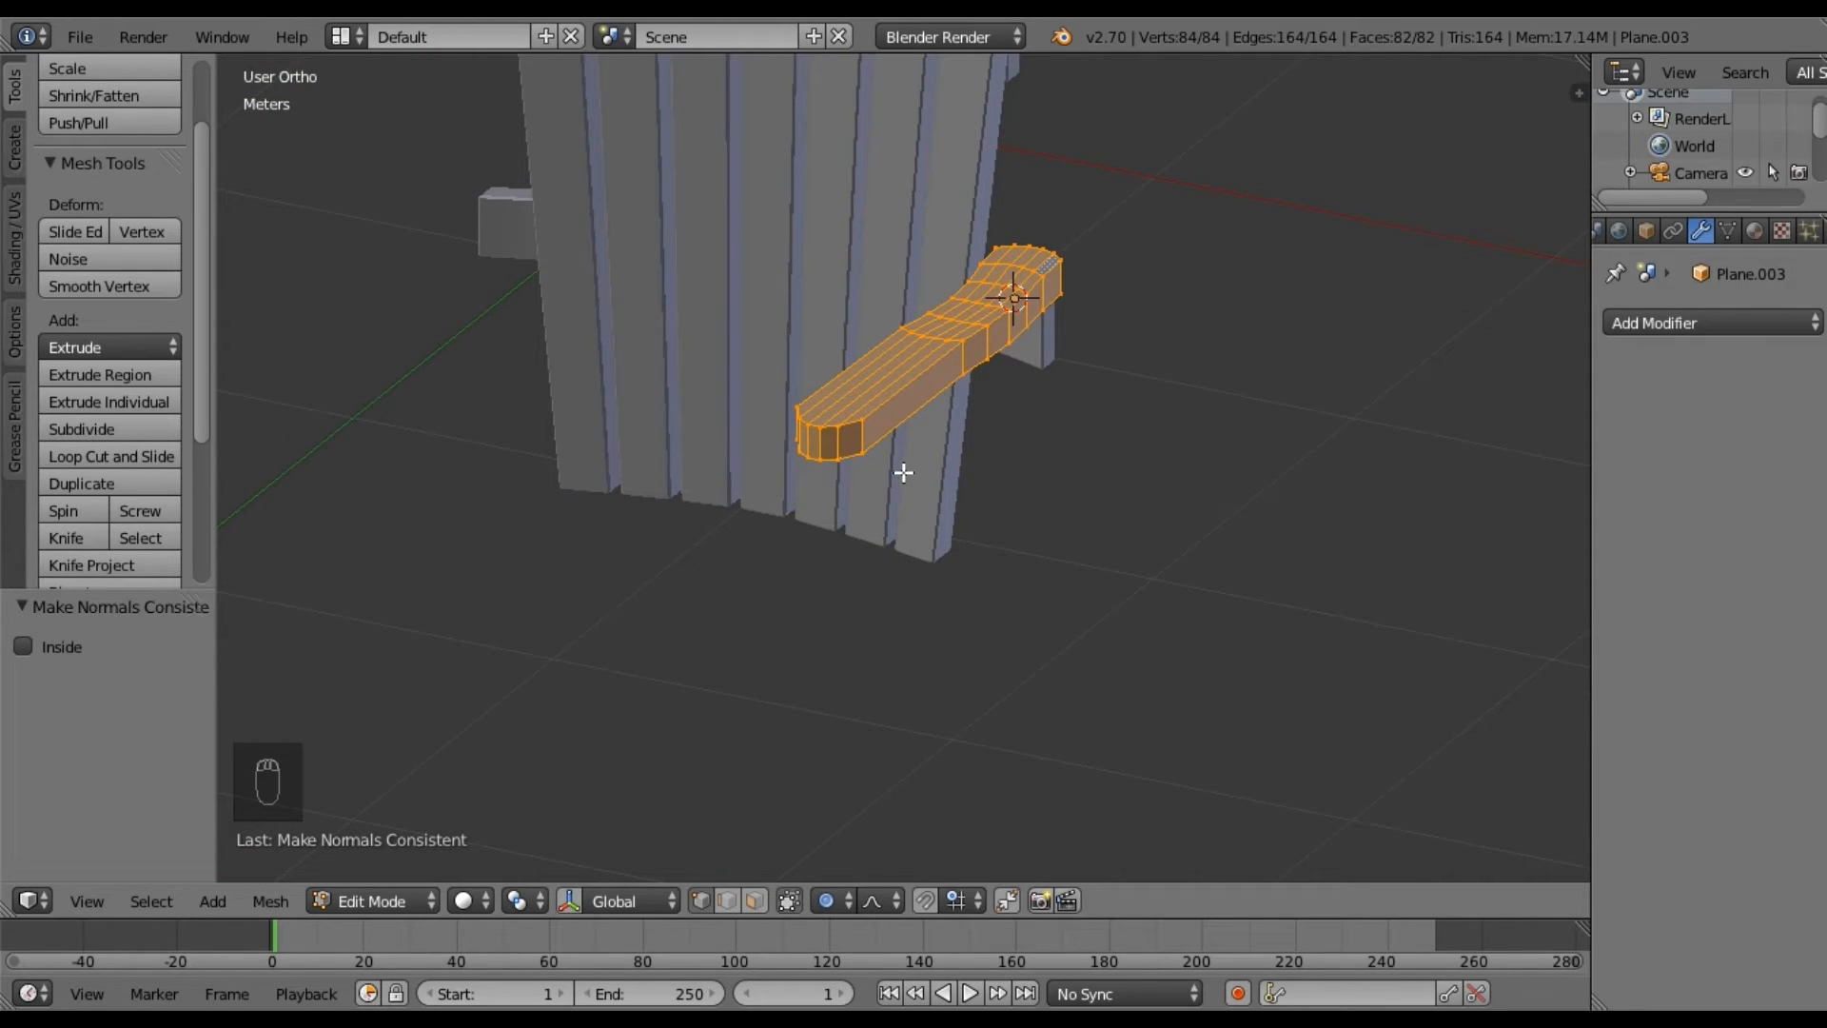
Return to Object Mode, shade the armrest smooth, and add an Edge Split modifier to it.
{"action": "key", "text": "Tab"}
{"action": "middle_click_drag", "start_coordinate": [870, 499], "coordinate": [908, 466]}
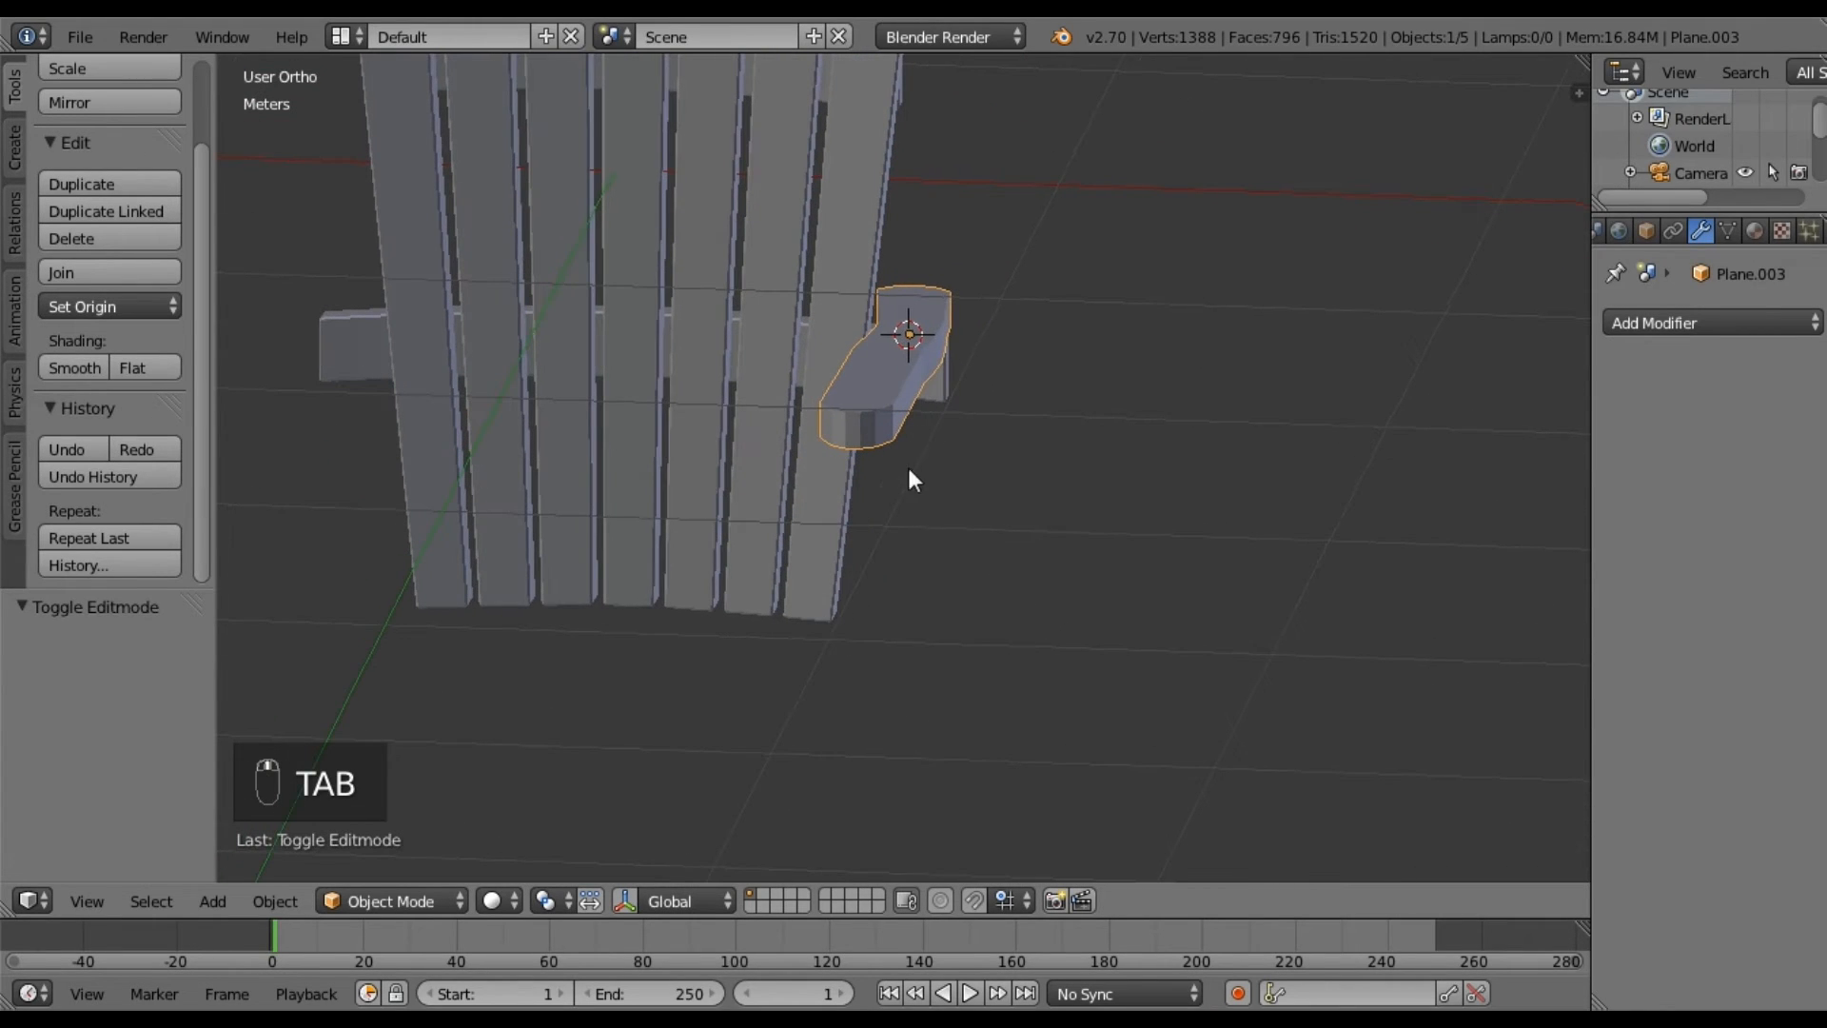
{"action": "left_click", "coordinate": [60, 365]}
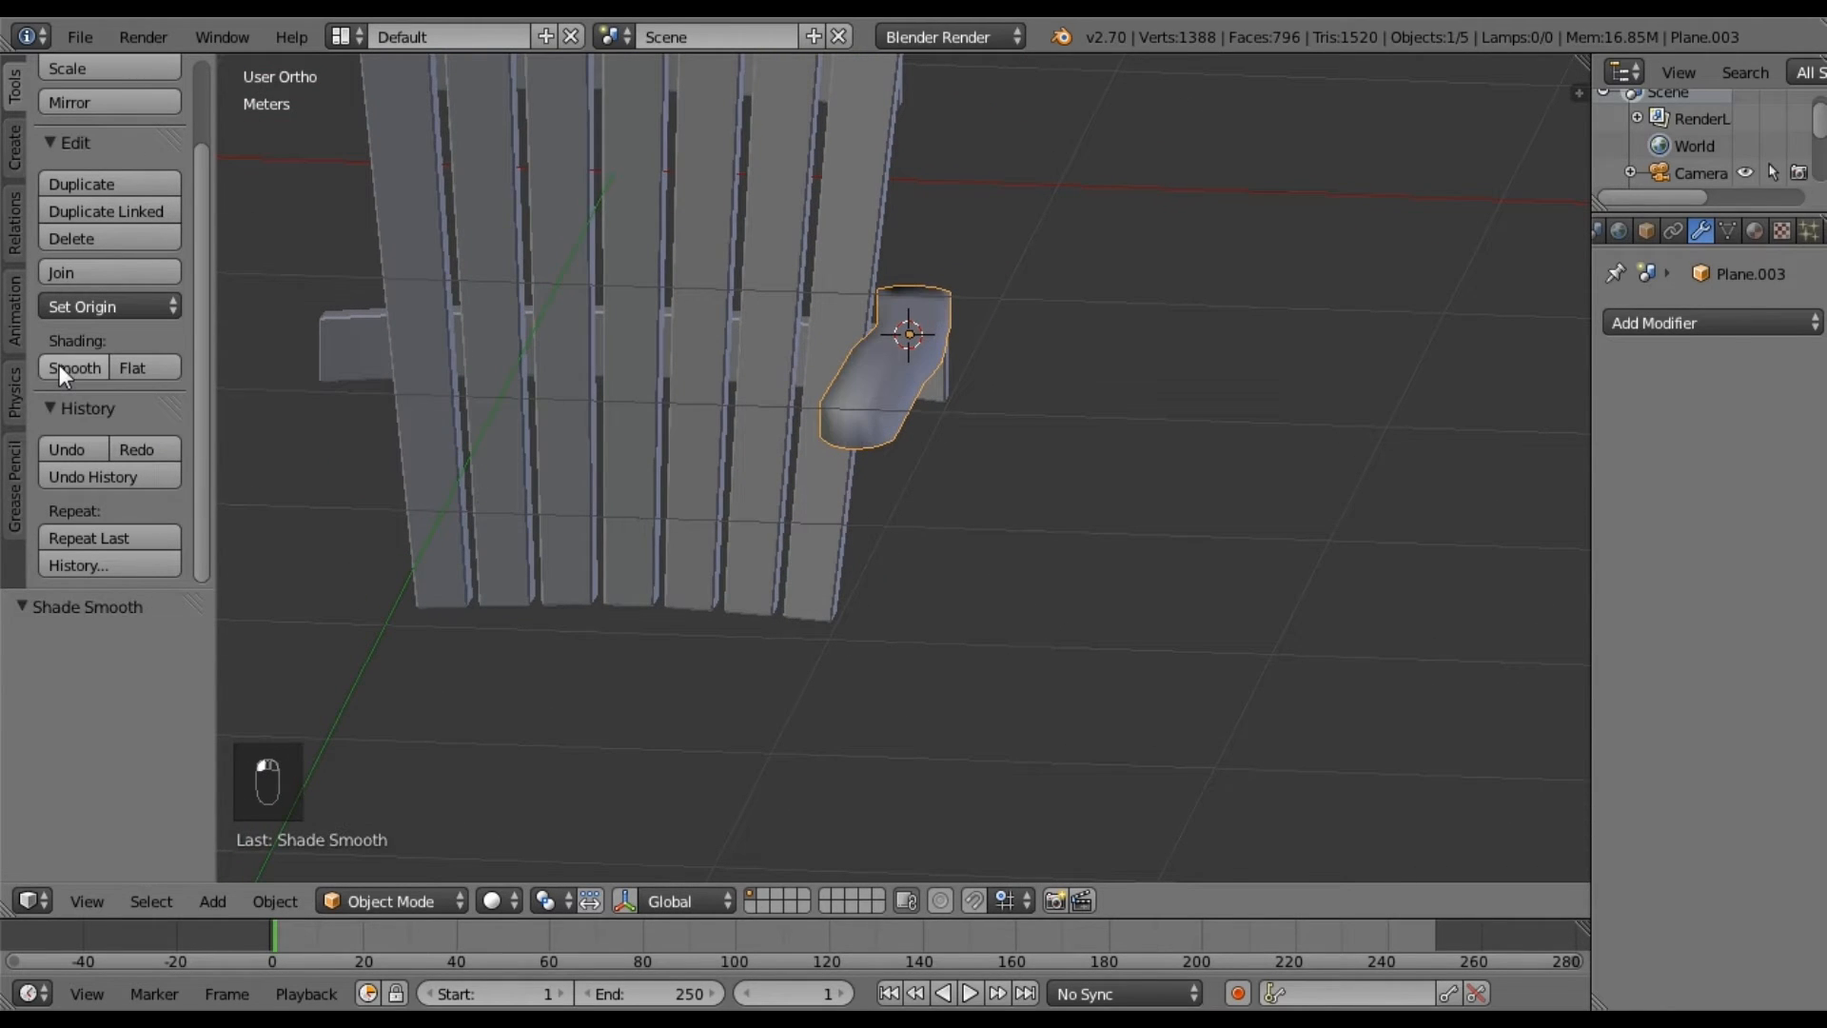
{"action": "left_click", "coordinate": [1630, 321]}
{"action": "left_click", "coordinate": [1234, 530]}
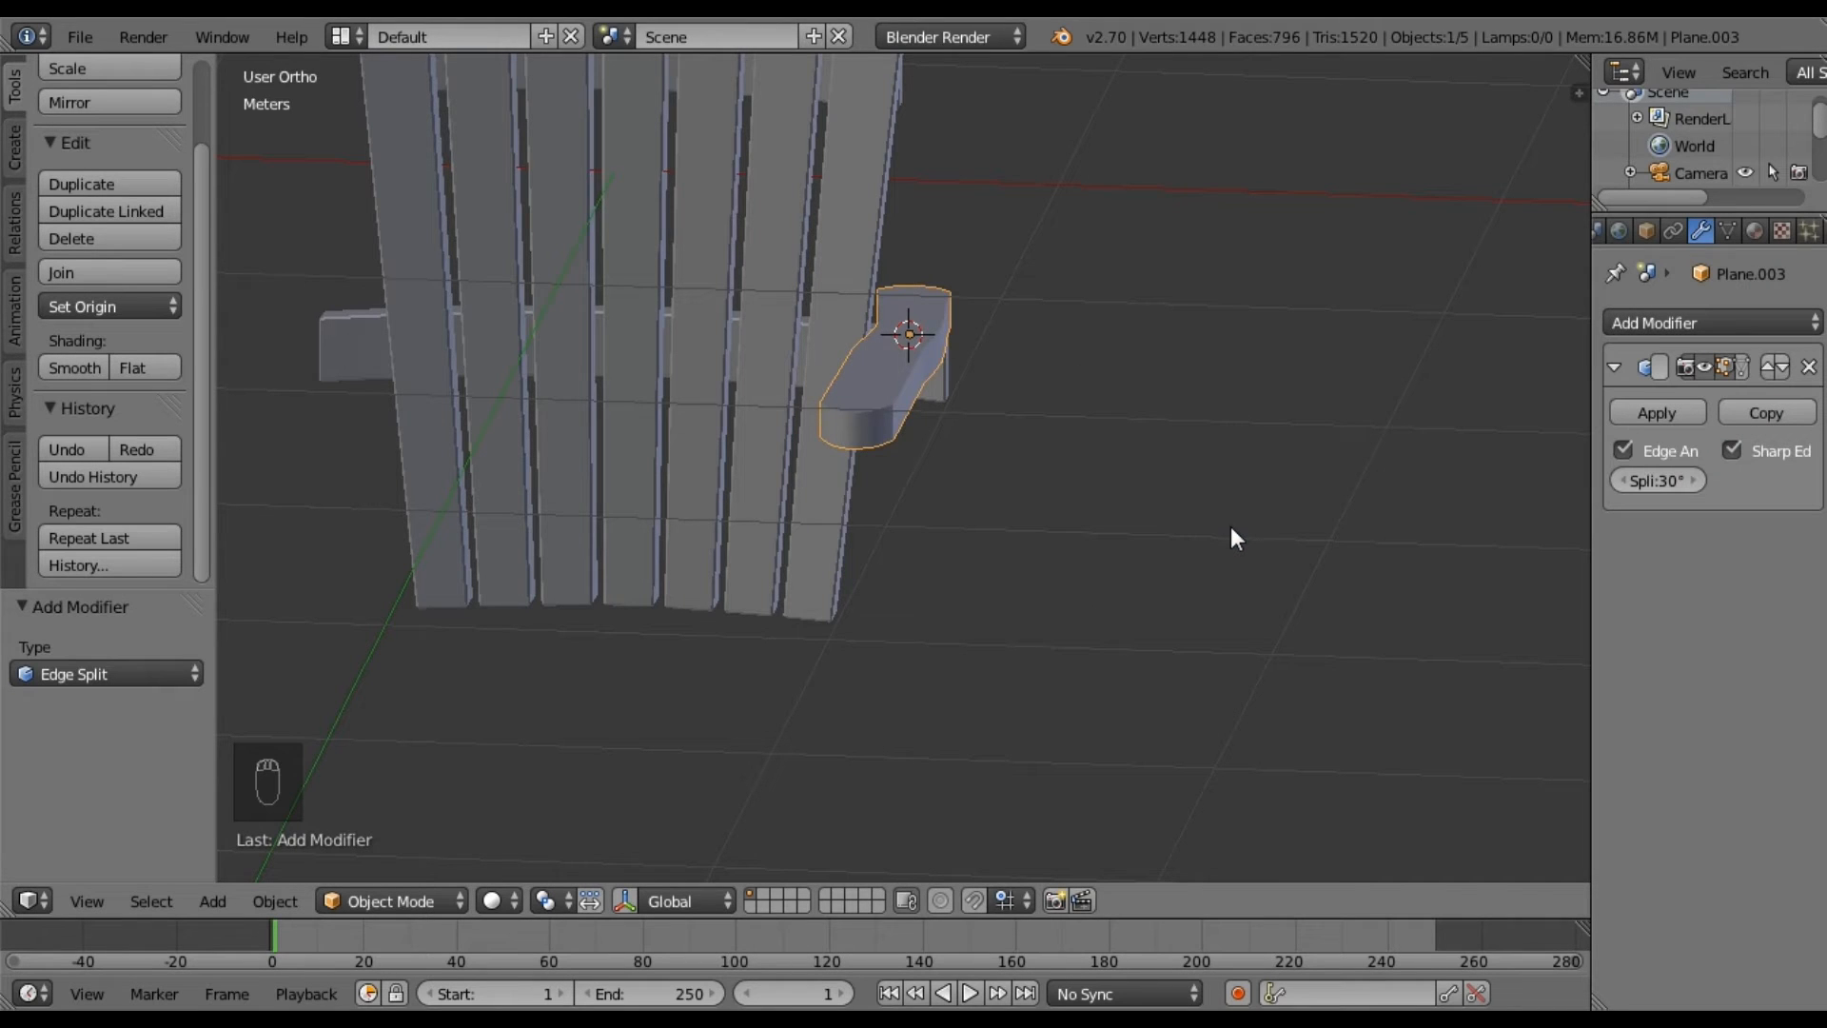
{"action": "middle_click_drag", "start_coordinate": [1047, 461], "coordinate": [899, 419]}
{"action": "middle_click_drag", "start_coordinate": [1136, 470], "coordinate": [926, 449]}
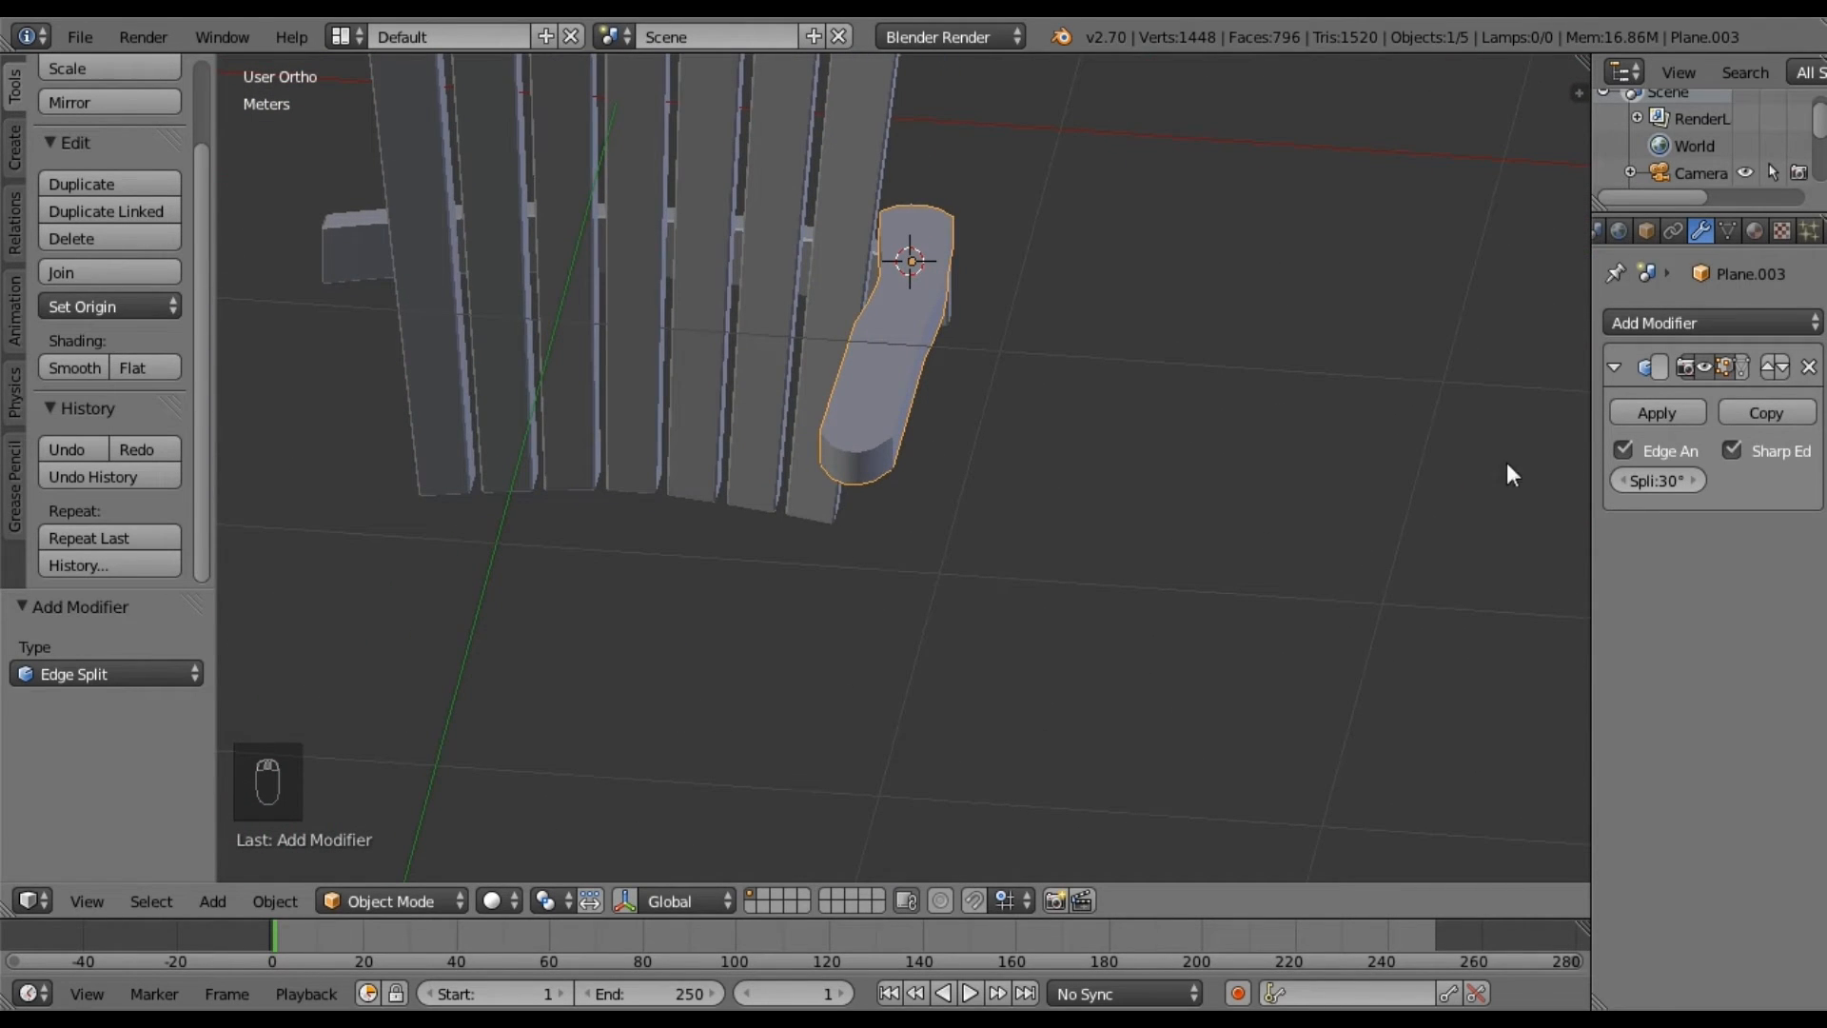
Collapse the Edge Split modifier's settings and apply the armrest's scale.
{"action": "left_click", "coordinate": [1611, 367]}
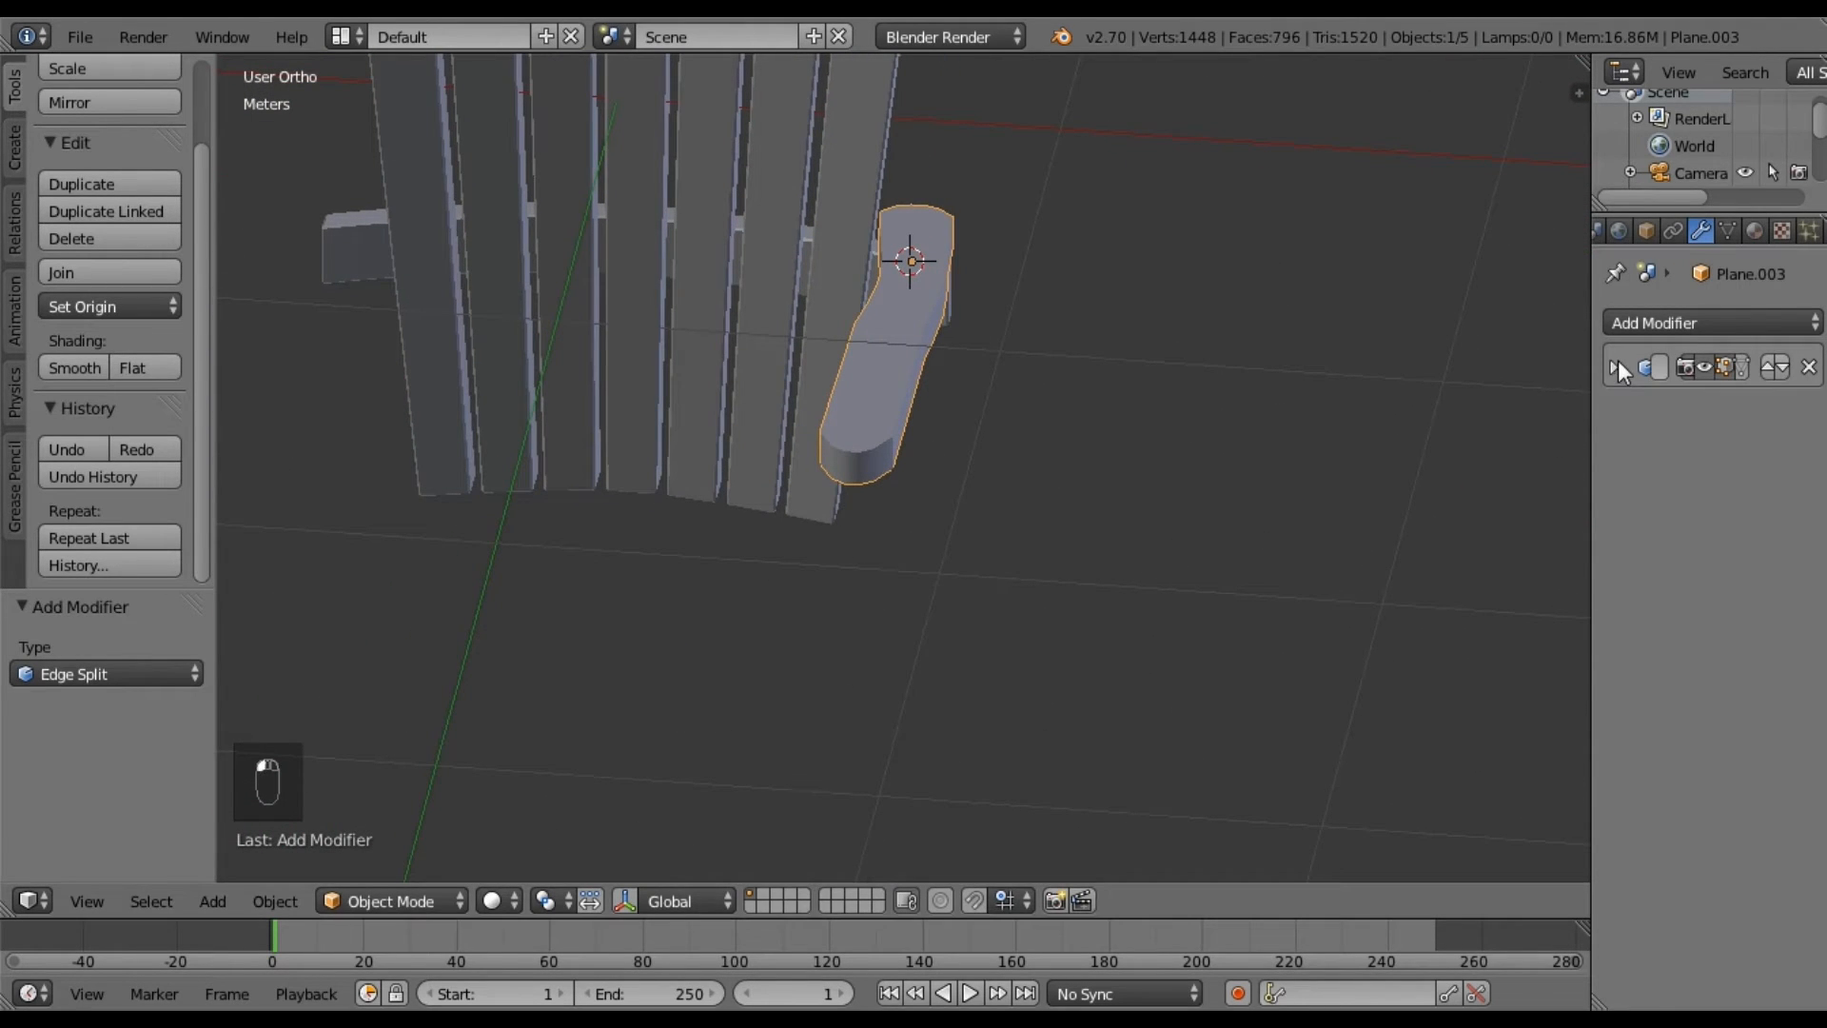
{"action": "key", "text": "ctrl+a"}
{"action": "left_click", "coordinate": [1015, 456]}
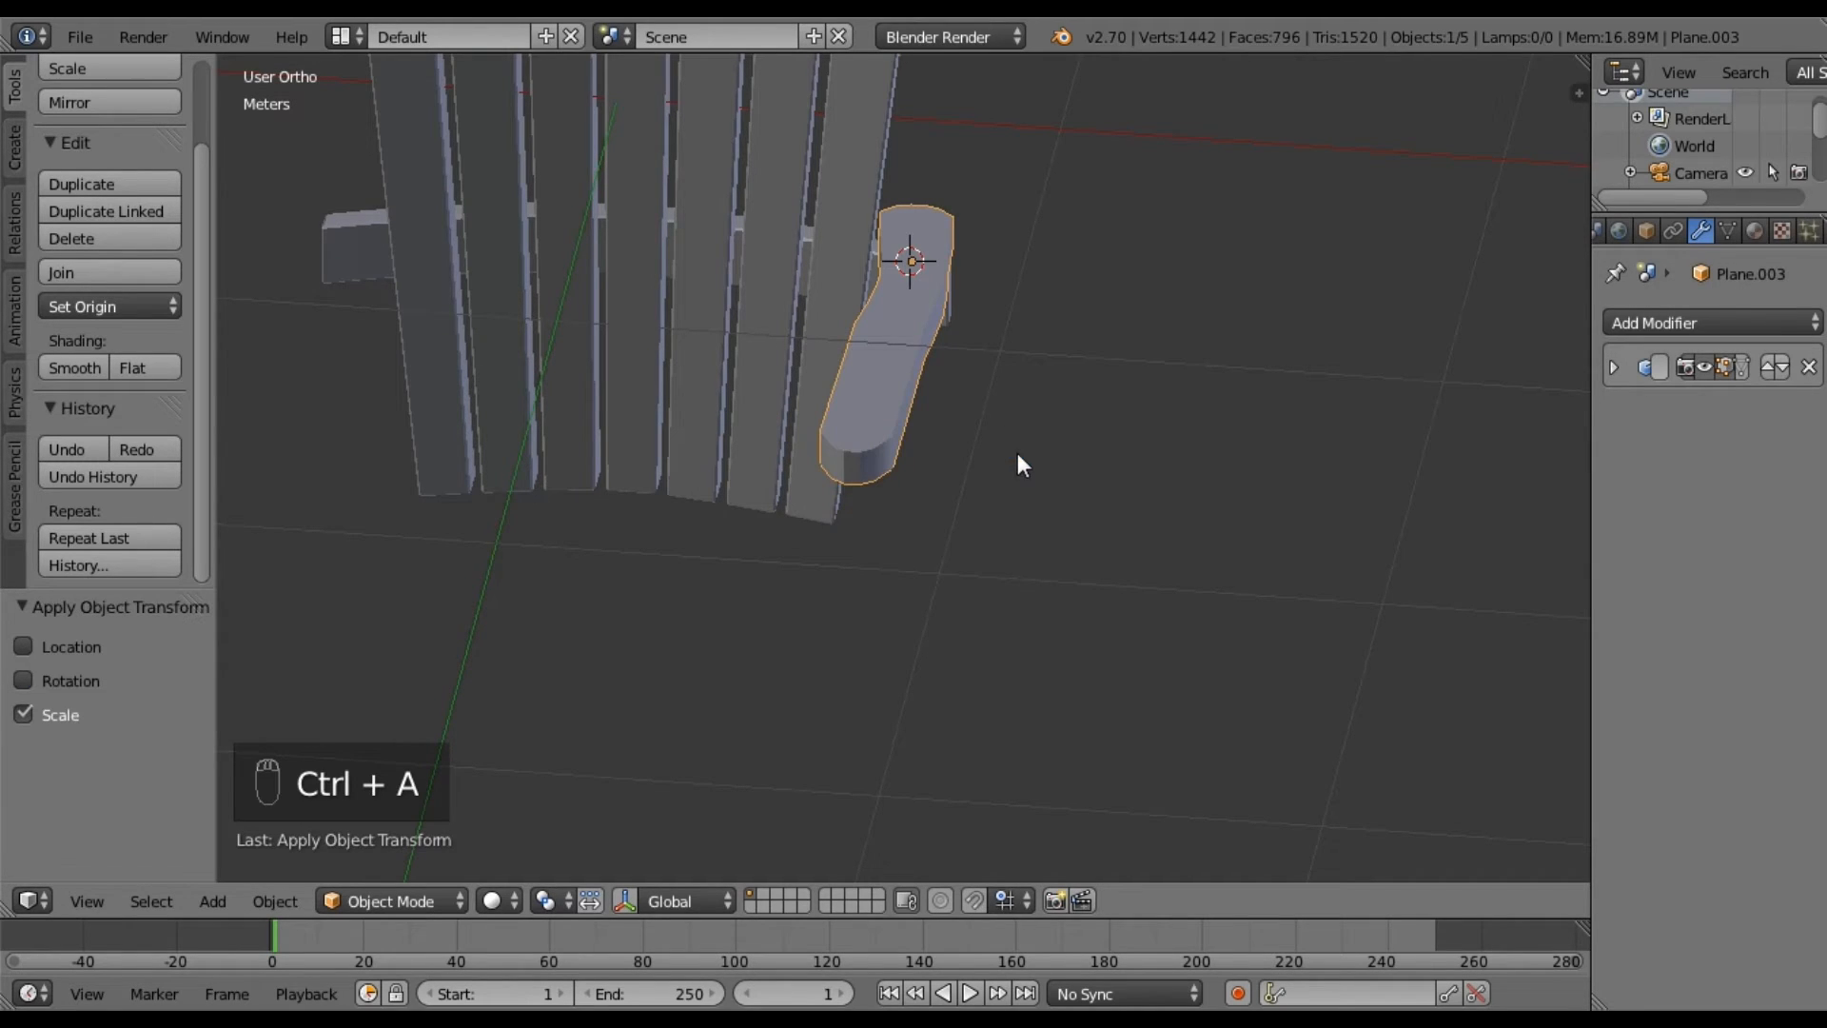
Add a Bevel modifier with a 5 mm width to the armrest, place it above the Edge Split modifier, and collapse its settings.
{"action": "left_click", "coordinate": [1766, 328]}
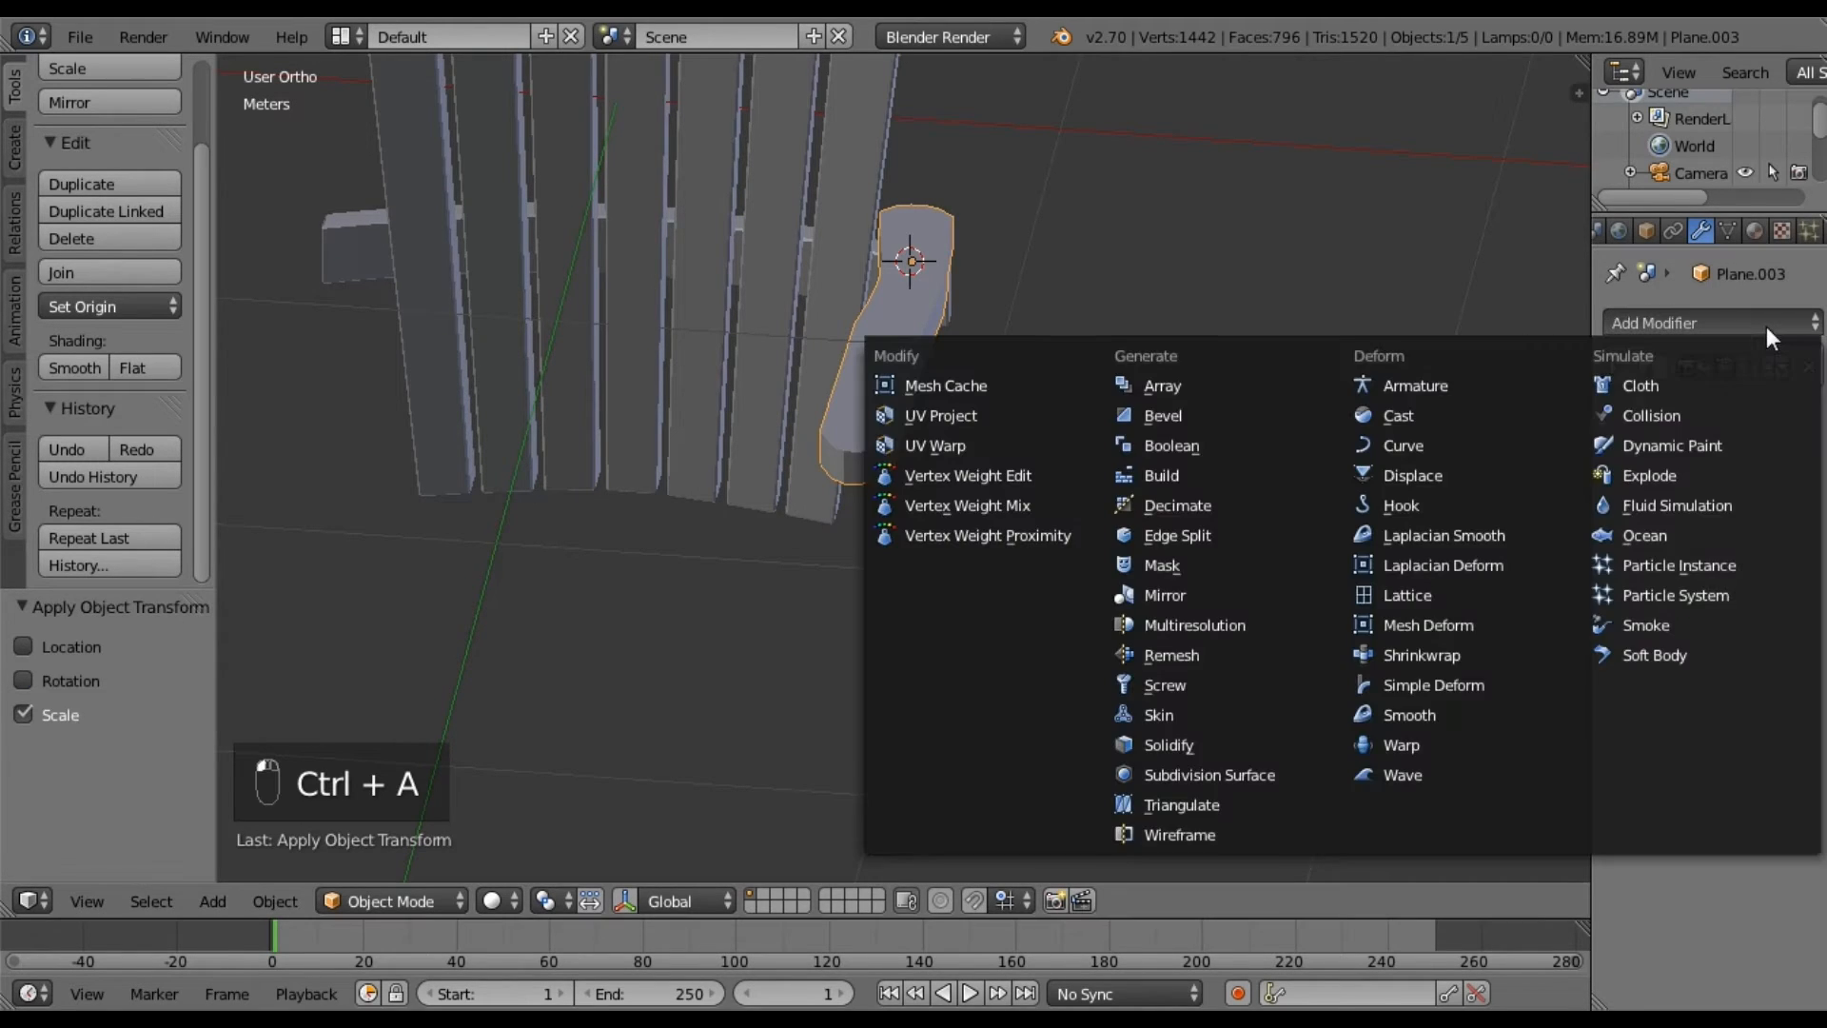
{"action": "left_click", "coordinate": [1210, 425]}
{"action": "left_click", "coordinate": [1658, 502]}
{"action": "type", "text": "5mm"}
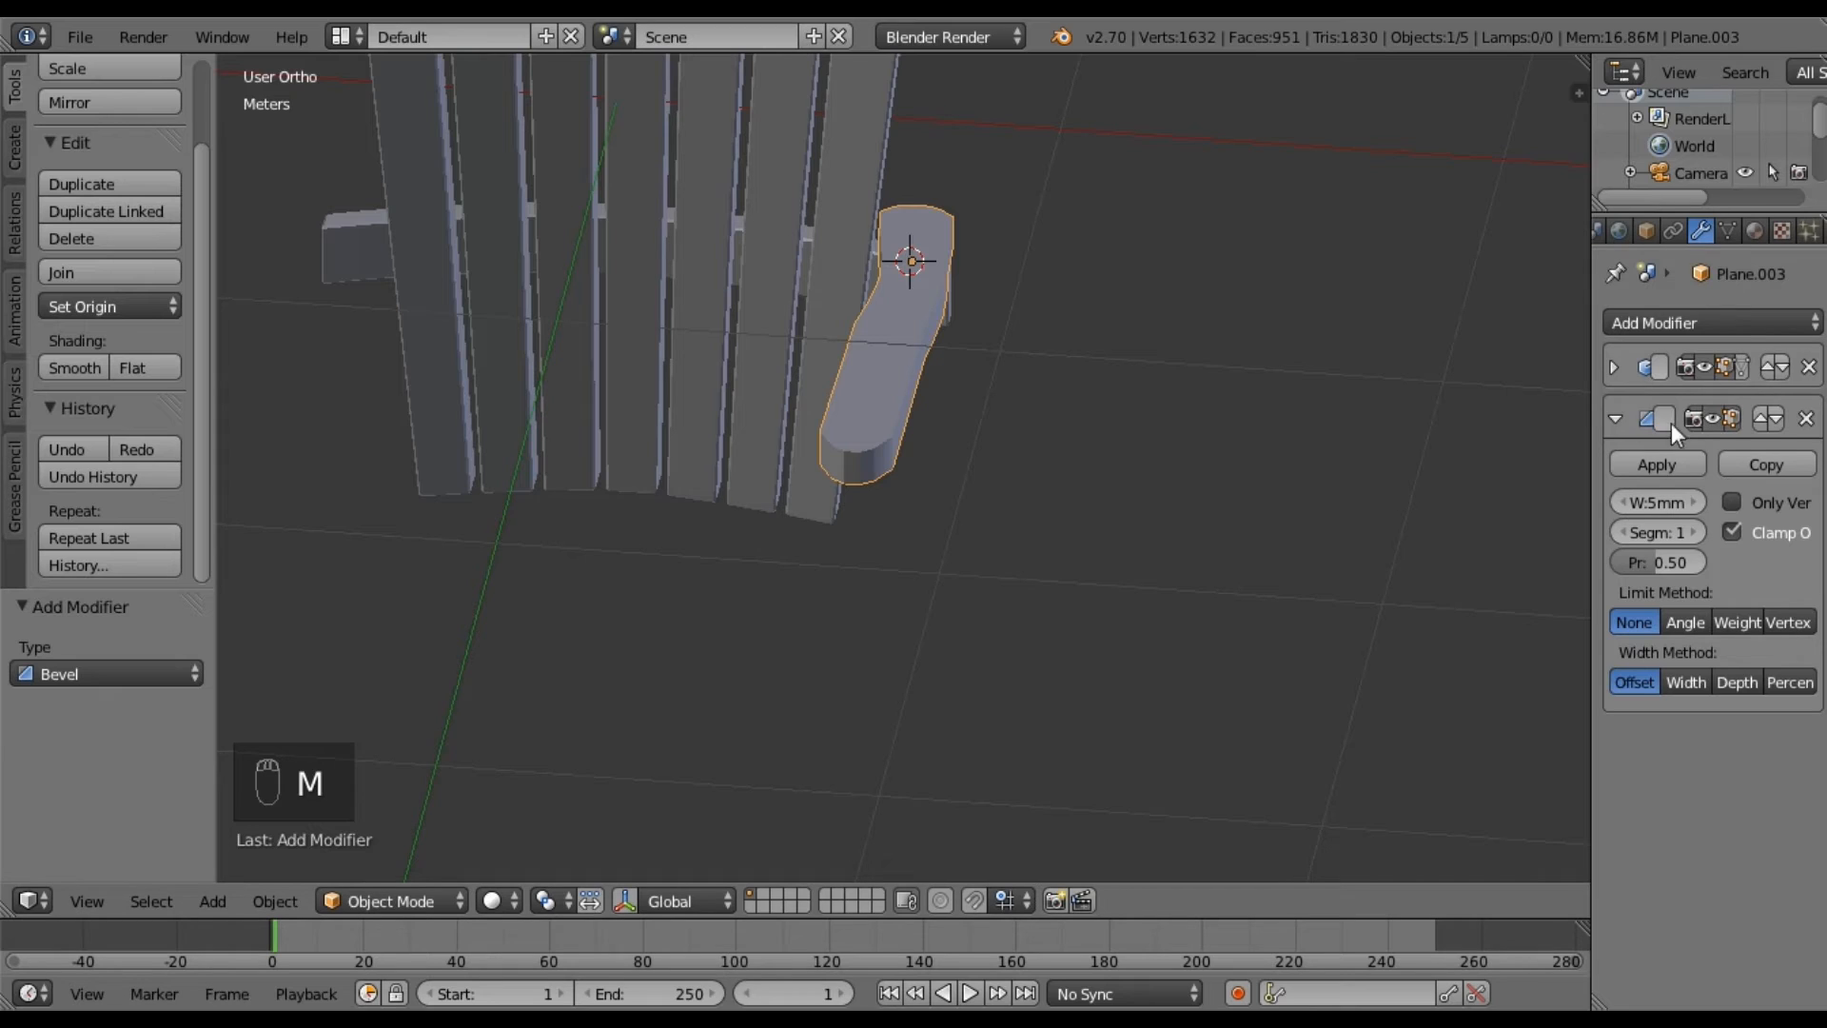
{"action": "left_click", "coordinate": [1766, 422]}
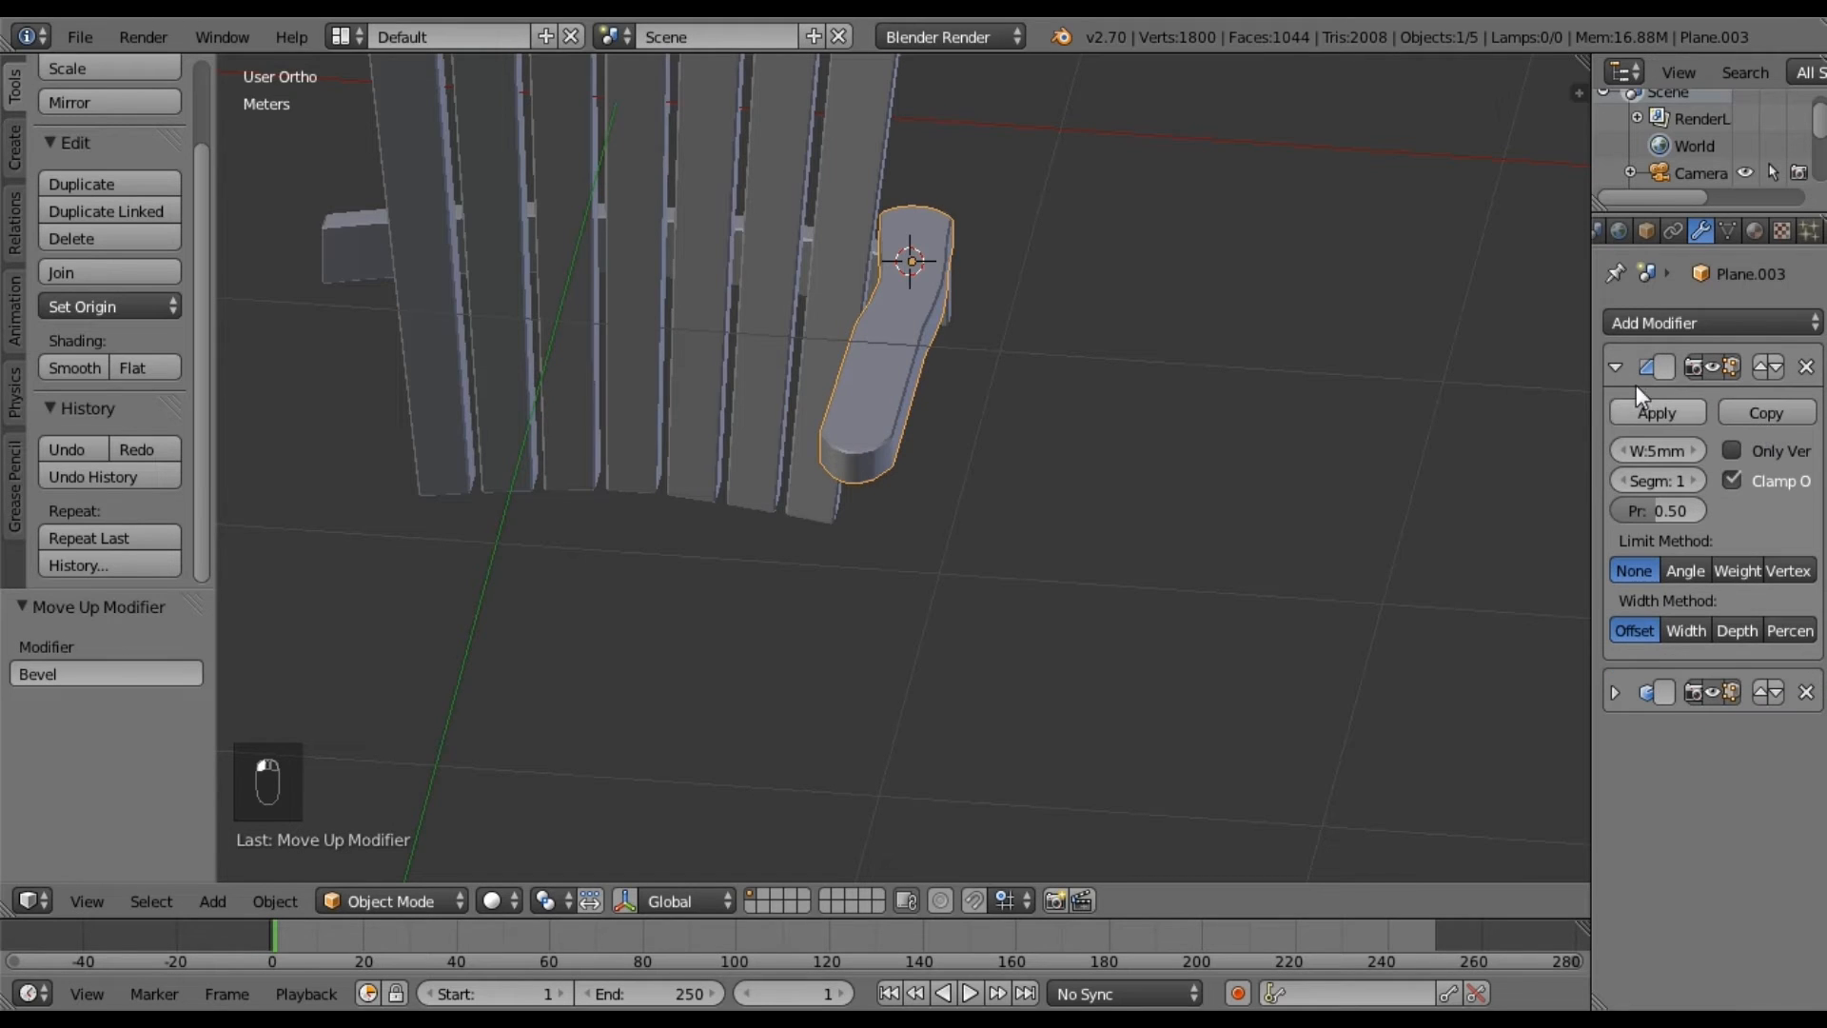
{"action": "left_click", "coordinate": [1619, 366]}
Duplicate the armrest and move the copy about -1.273 m along the X axis to the opposite side of the back.
{"action": "scroll", "coordinate": [876, 500], "scroll_direction": "up", "scroll_amount": 1}
{"action": "scroll", "coordinate": [895, 495], "scroll_direction": "down", "scroll_amount": 2}
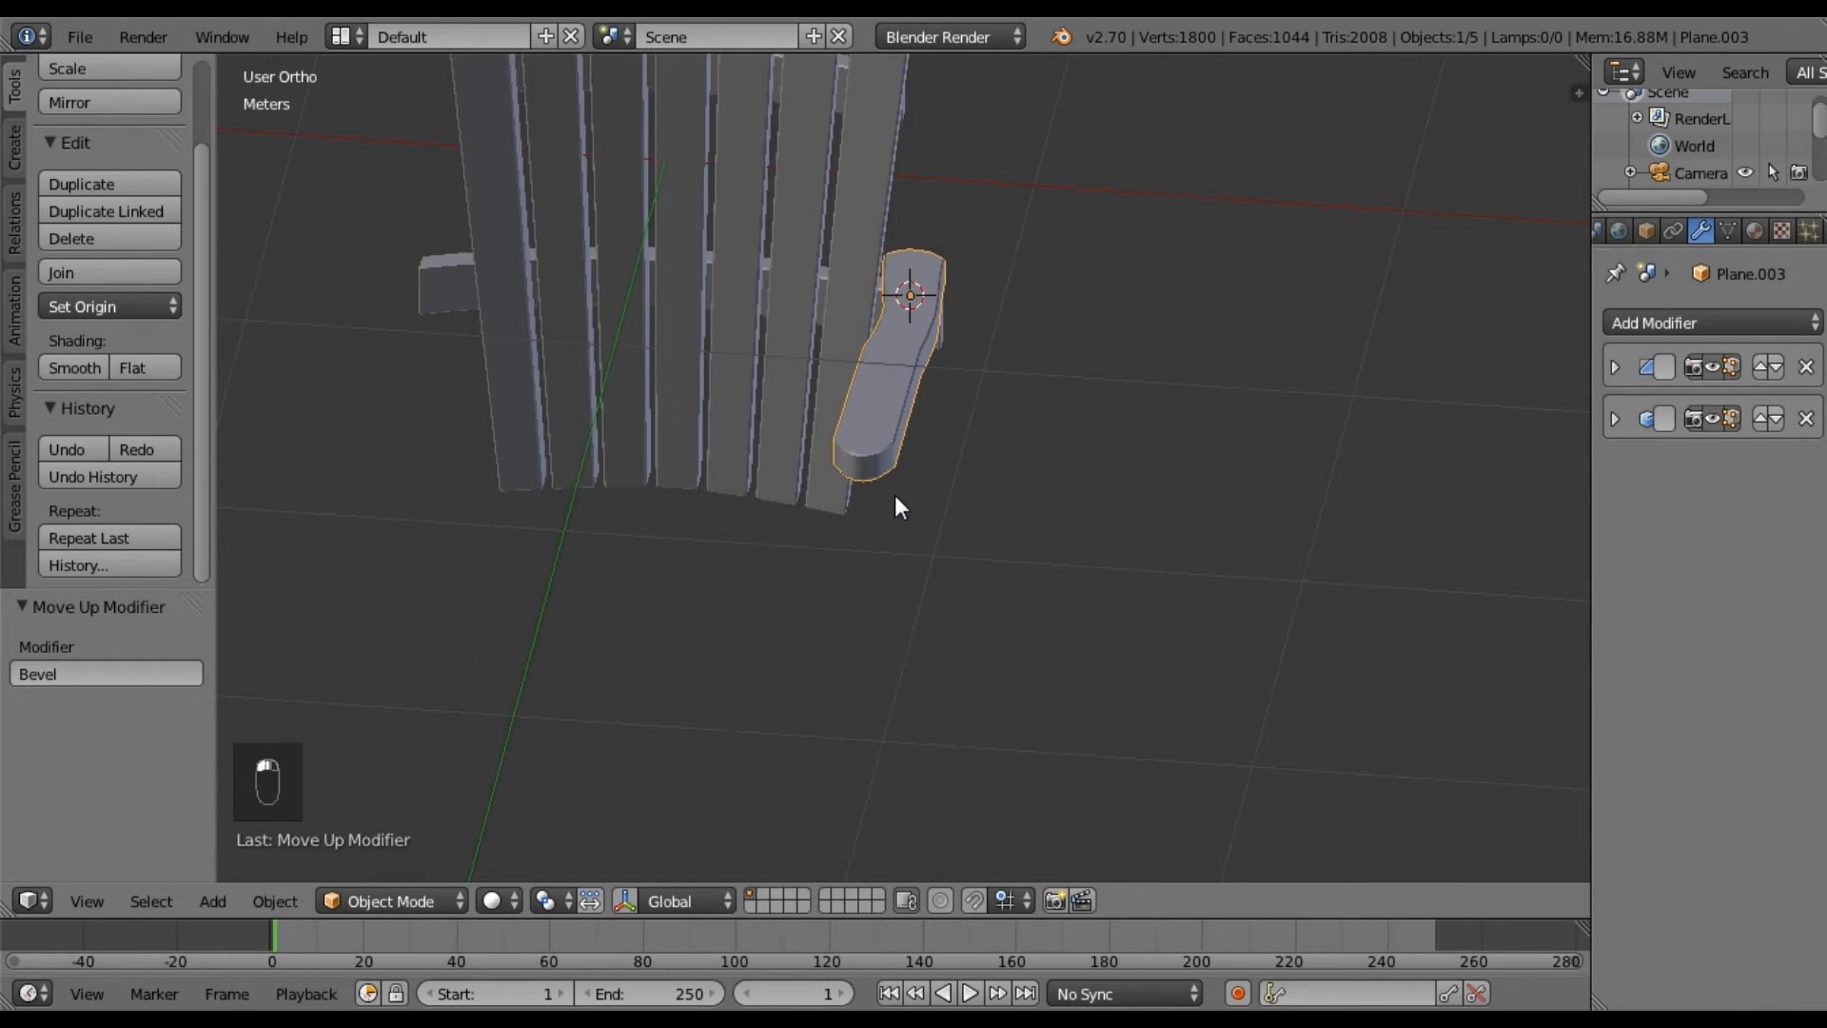
{"action": "key", "text": "KP_7"}
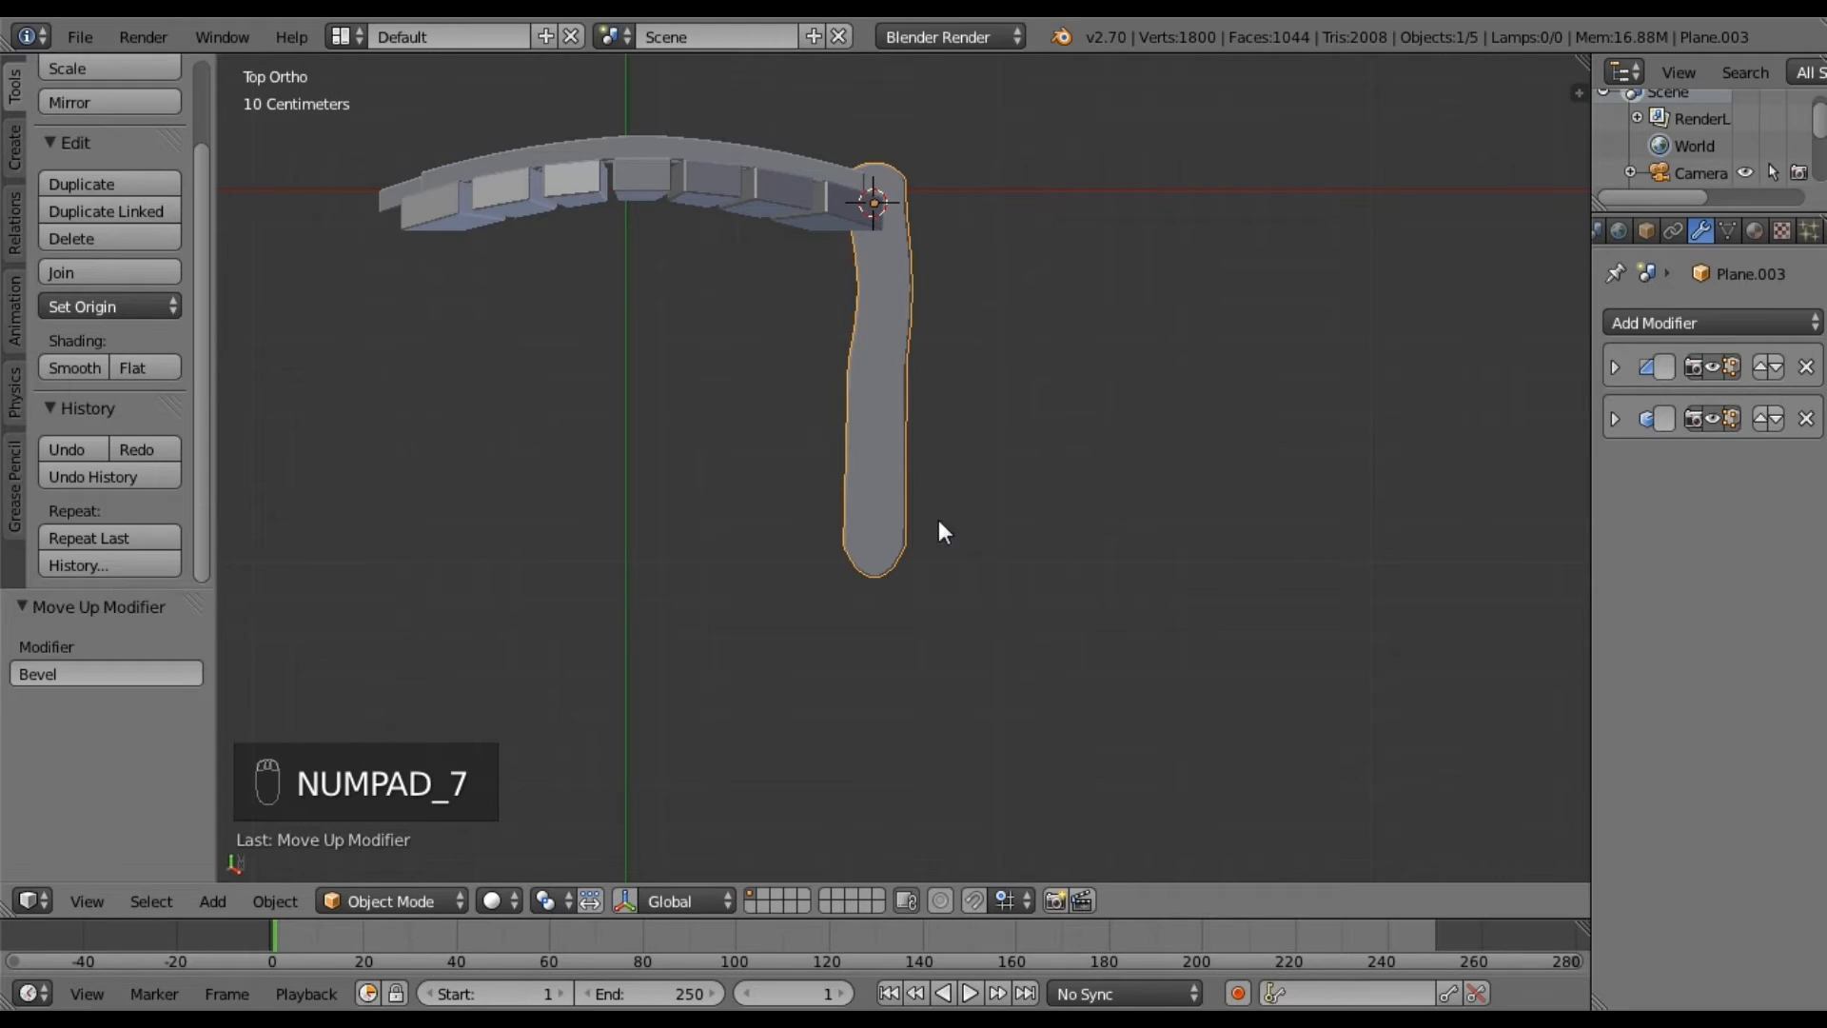
{"action": "middle_click_drag", "start_coordinate": [877, 499], "coordinate": [983, 488], "text": "shift"}
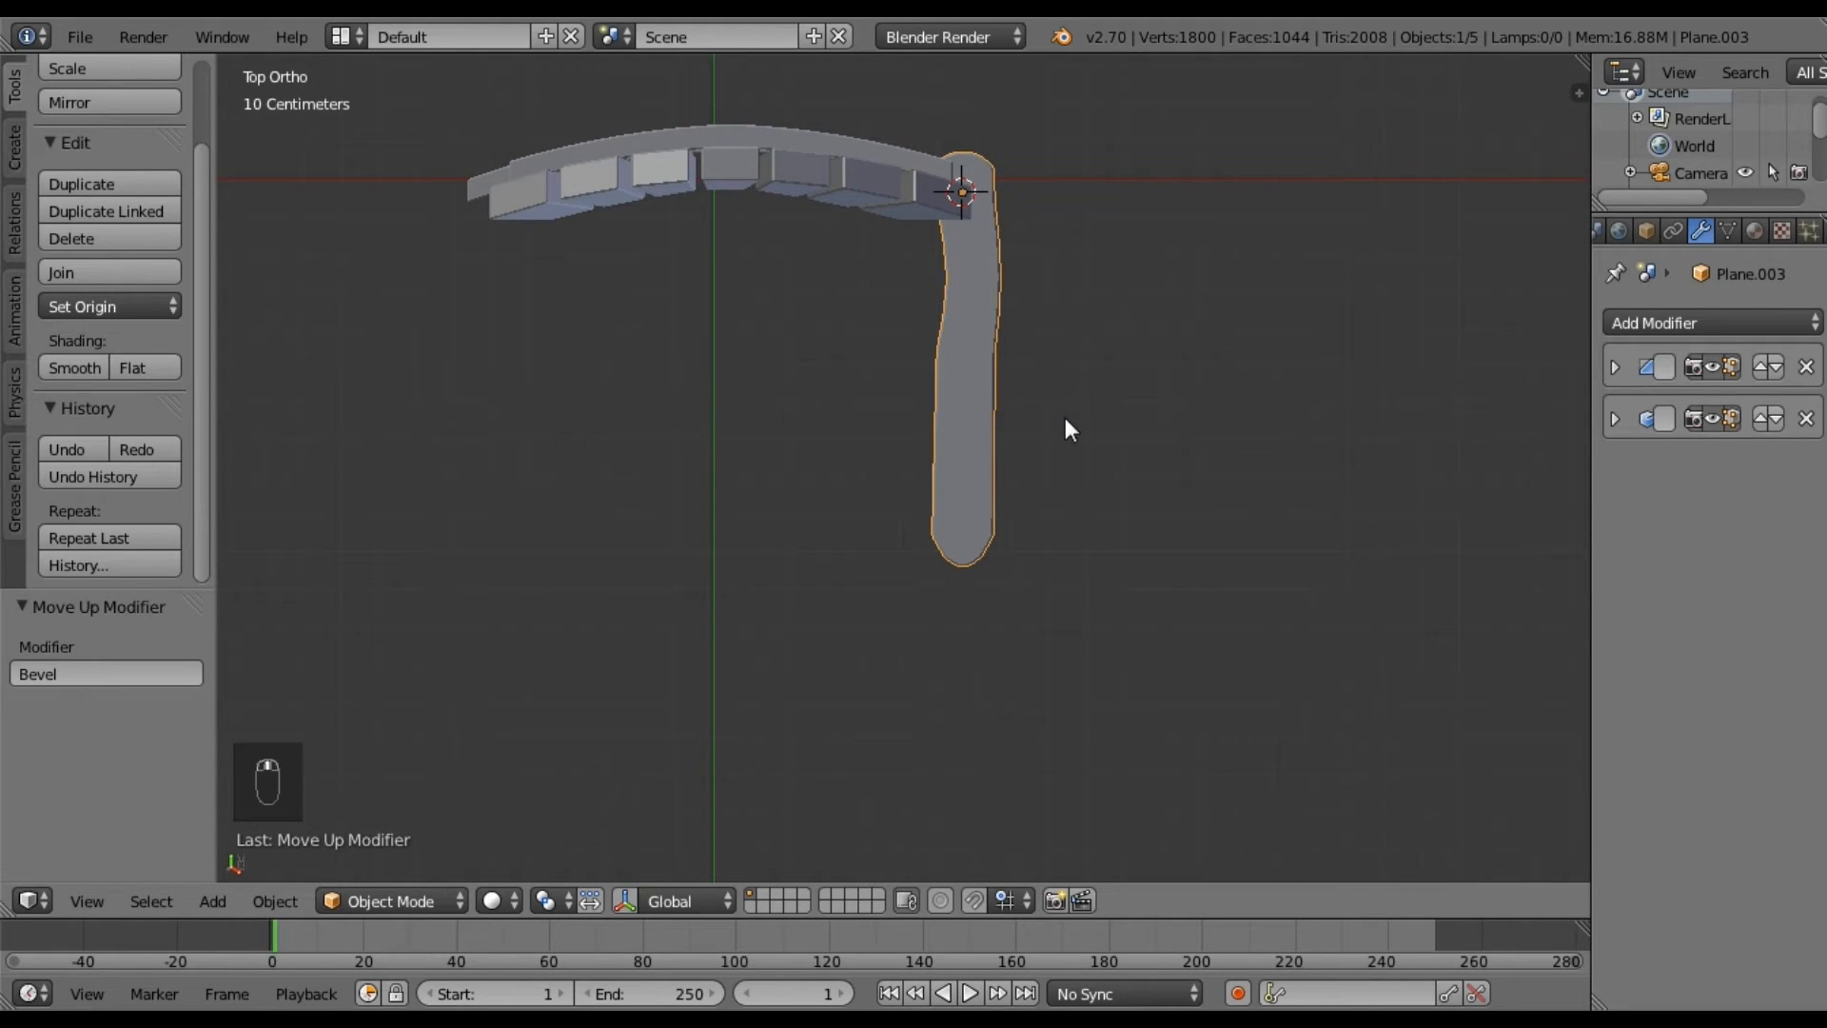
{"action": "key", "text": "shift+d"}
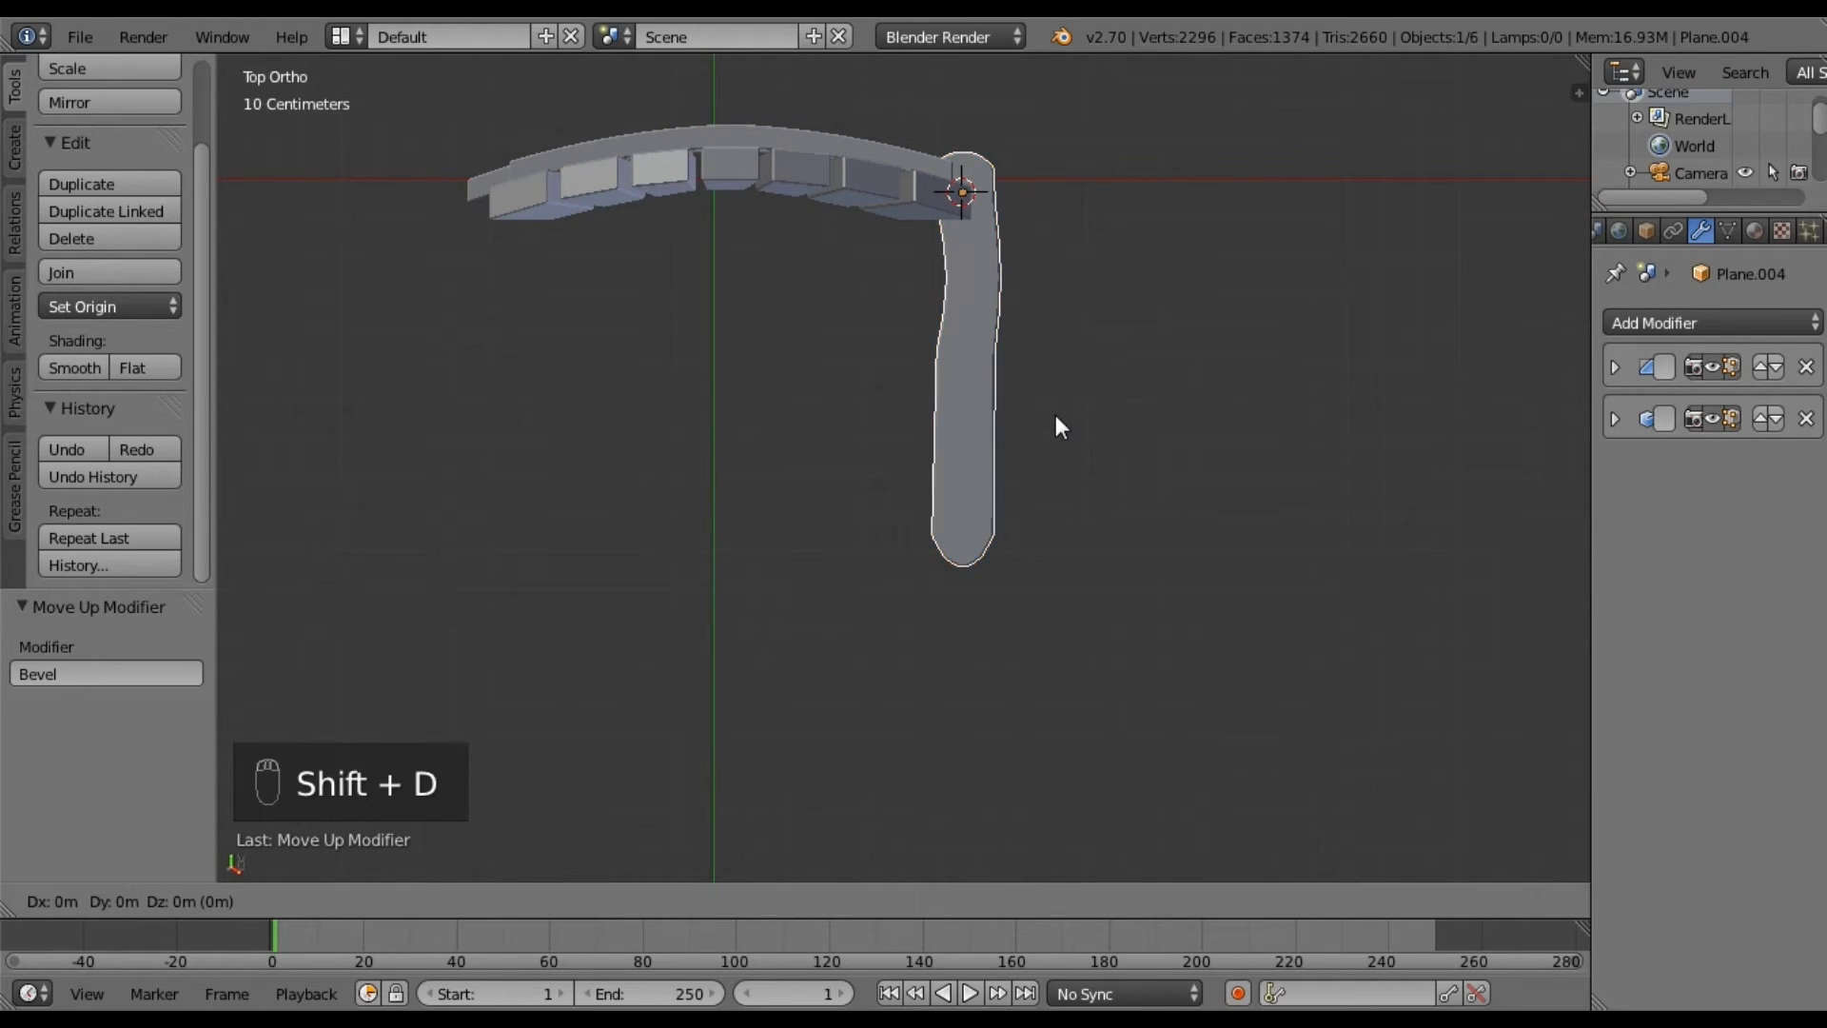
{"action": "key", "text": "x"}
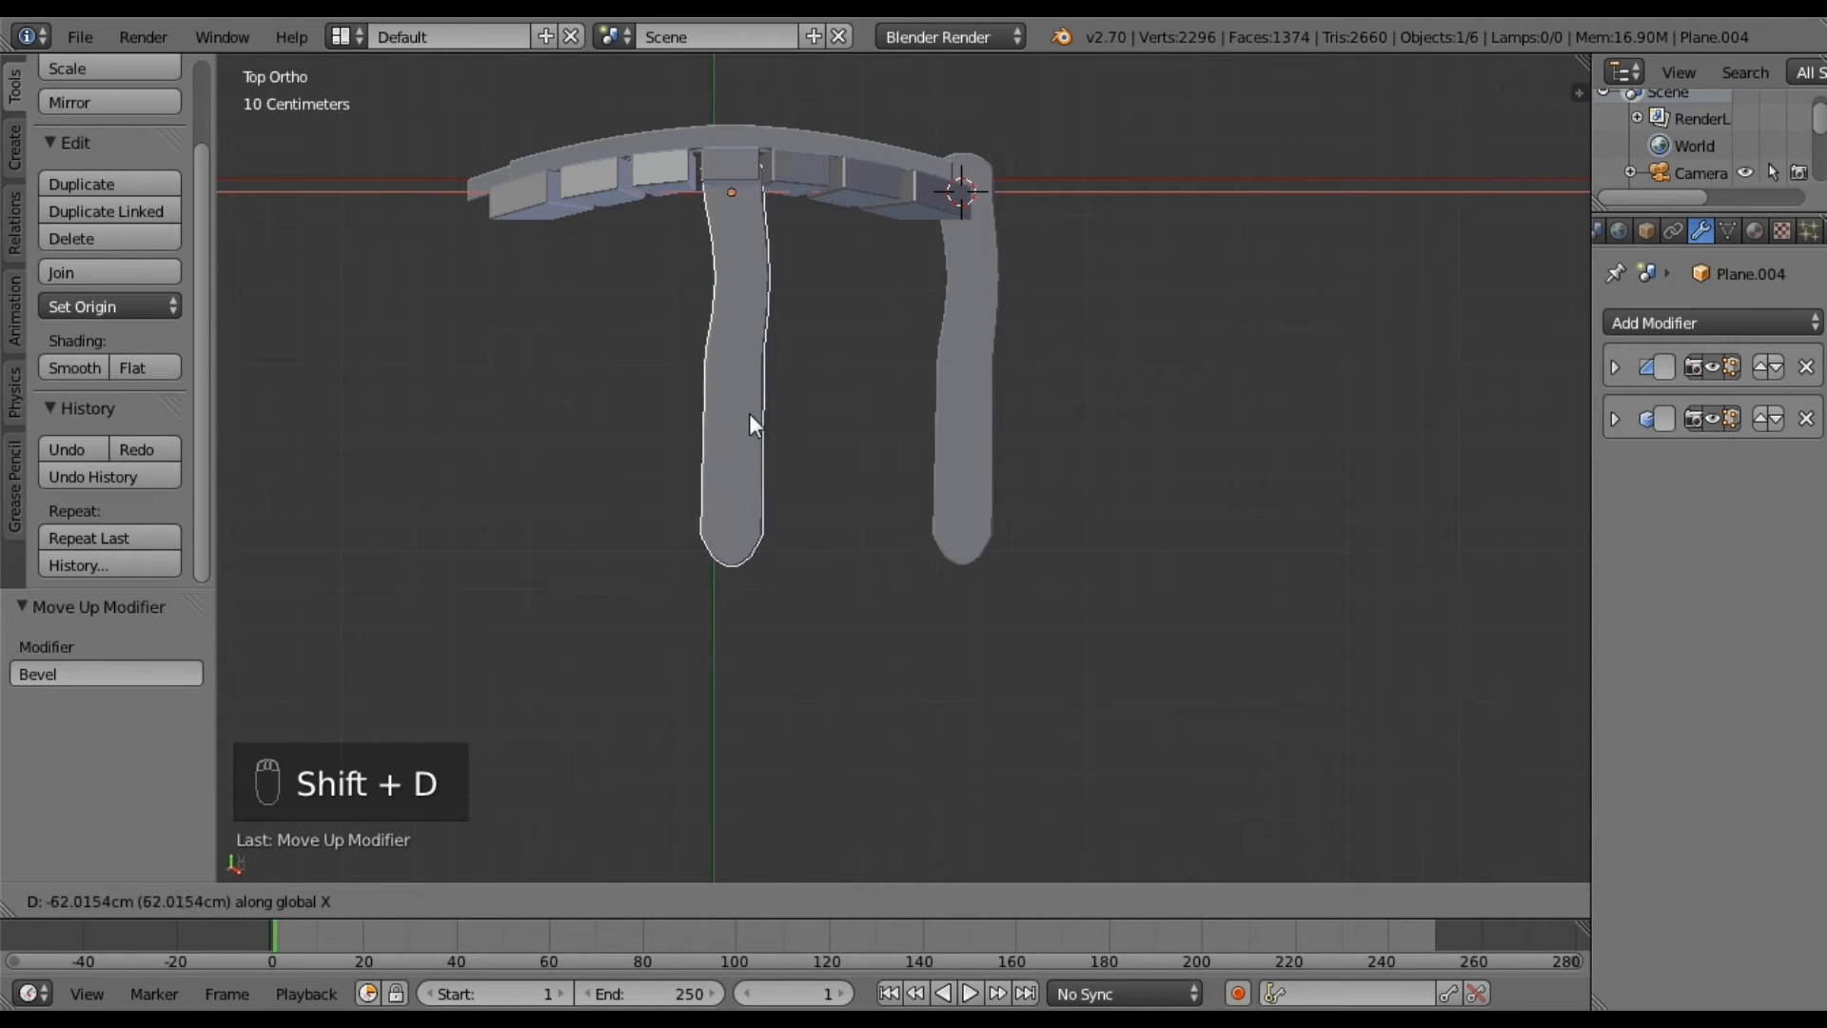
{"action": "left_click", "coordinate": [585, 447]}
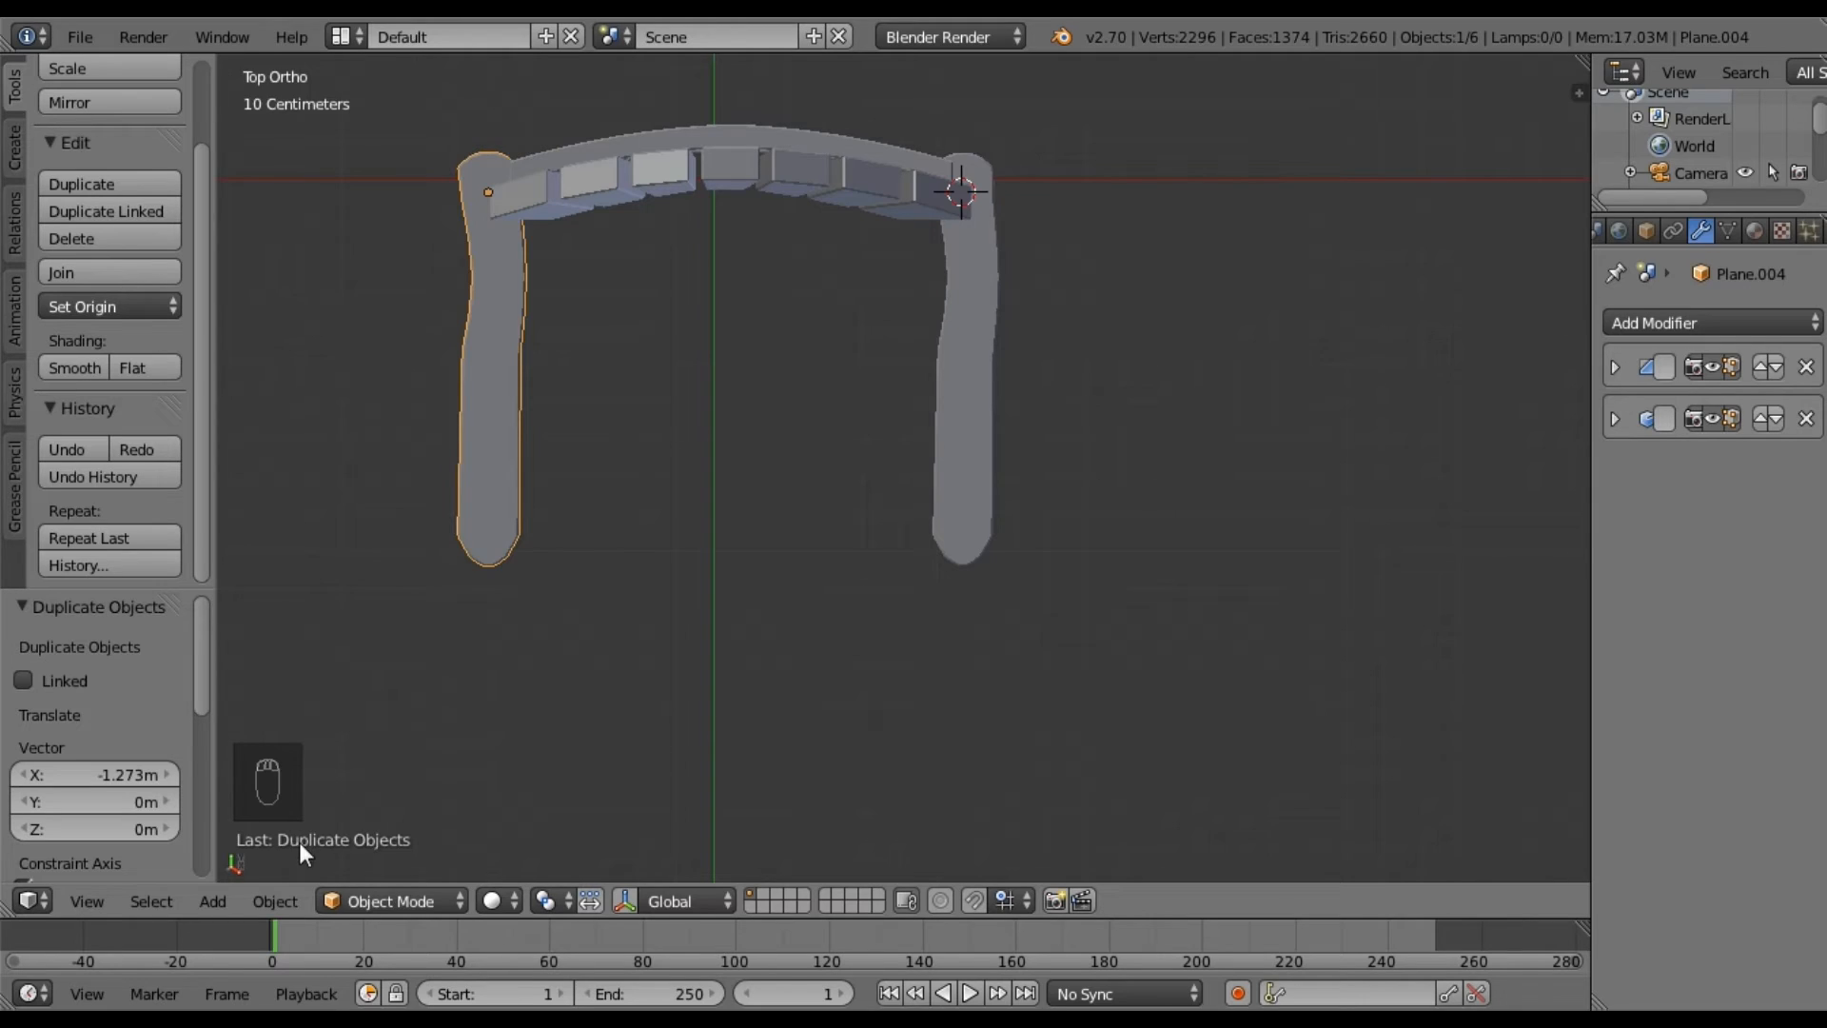
Mirror the duplicated armrest along the global X axis.
{"action": "left_click", "coordinate": [276, 902]}
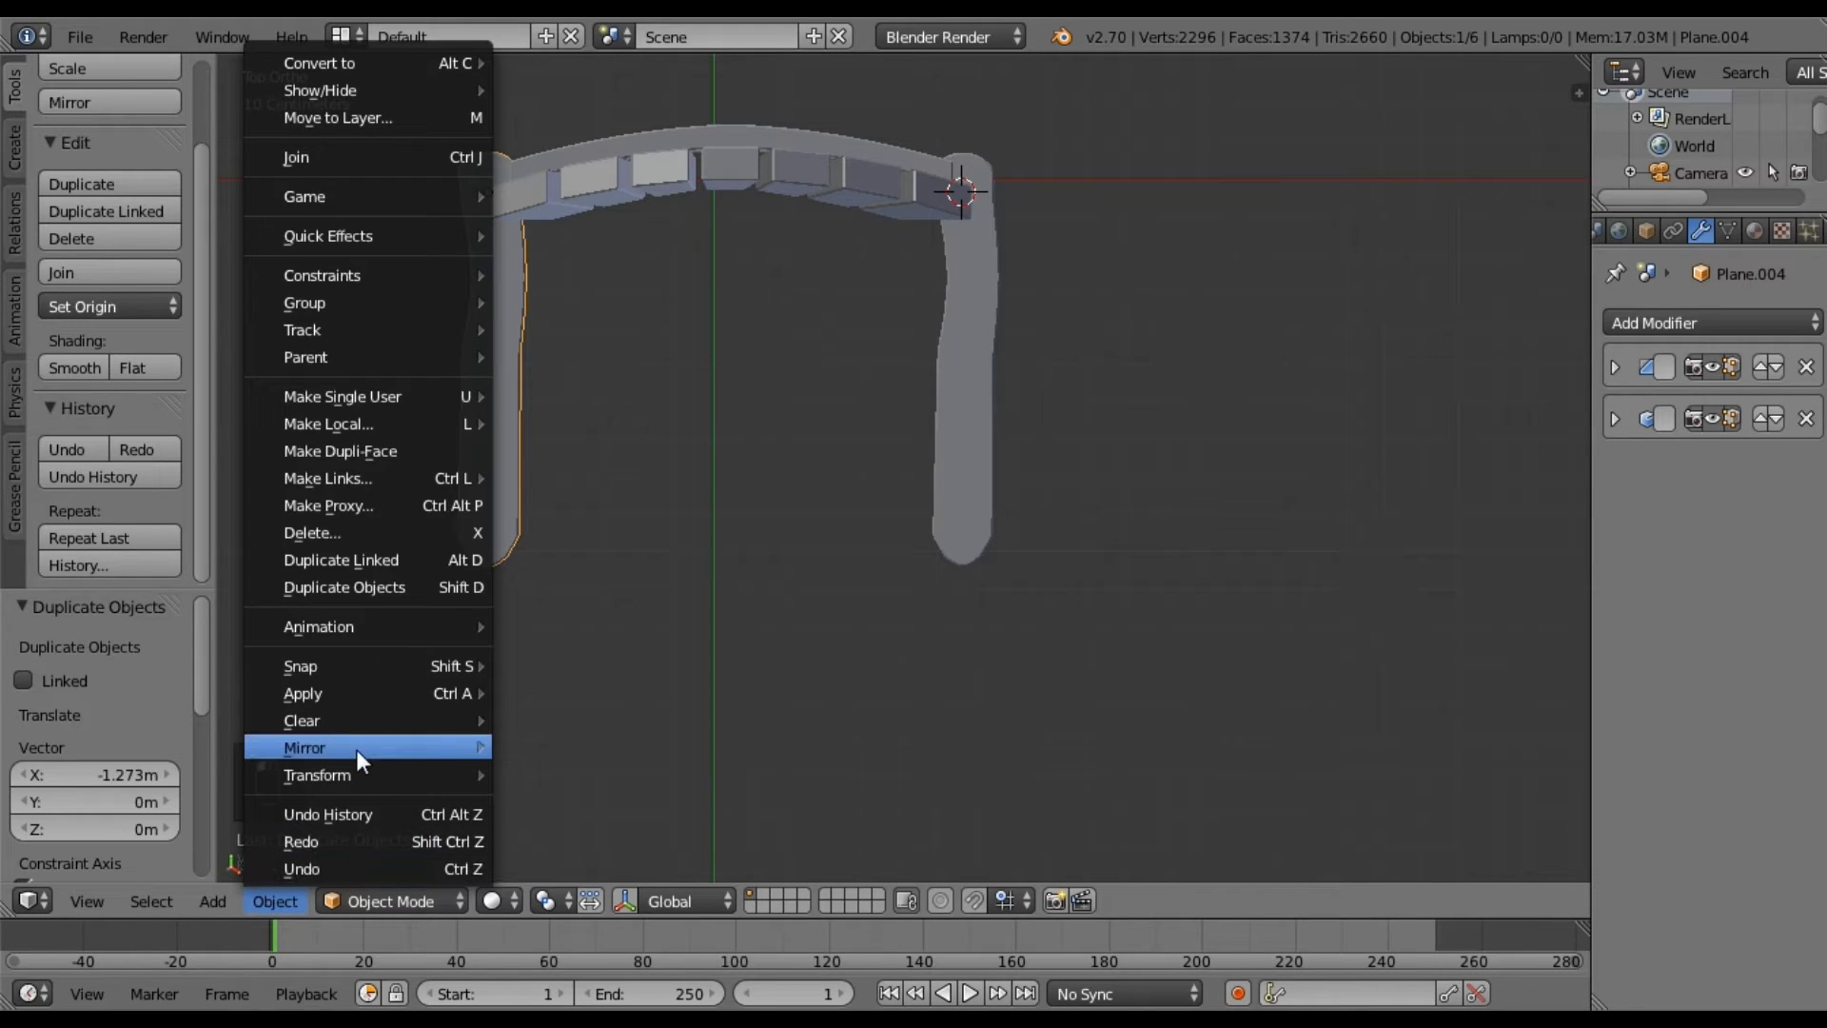
{"action": "mouse_move", "coordinate": [493, 749]}
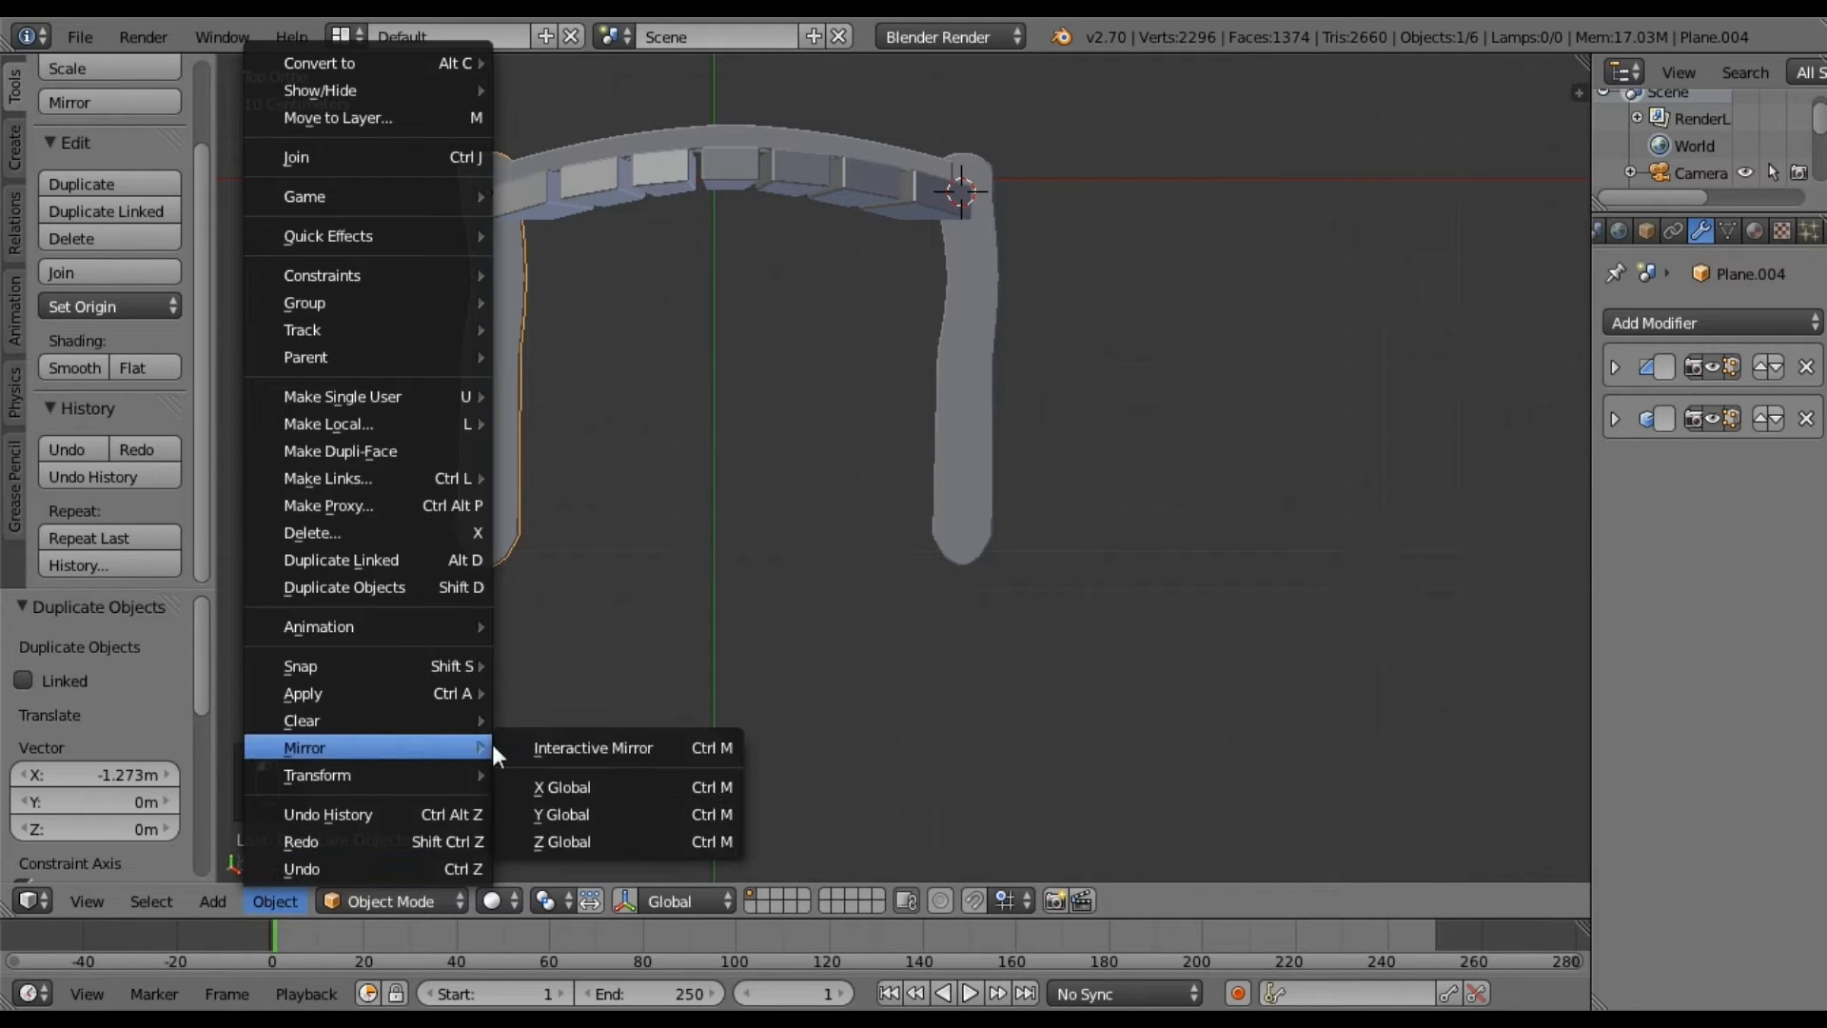
{"action": "left_click", "coordinate": [552, 783]}
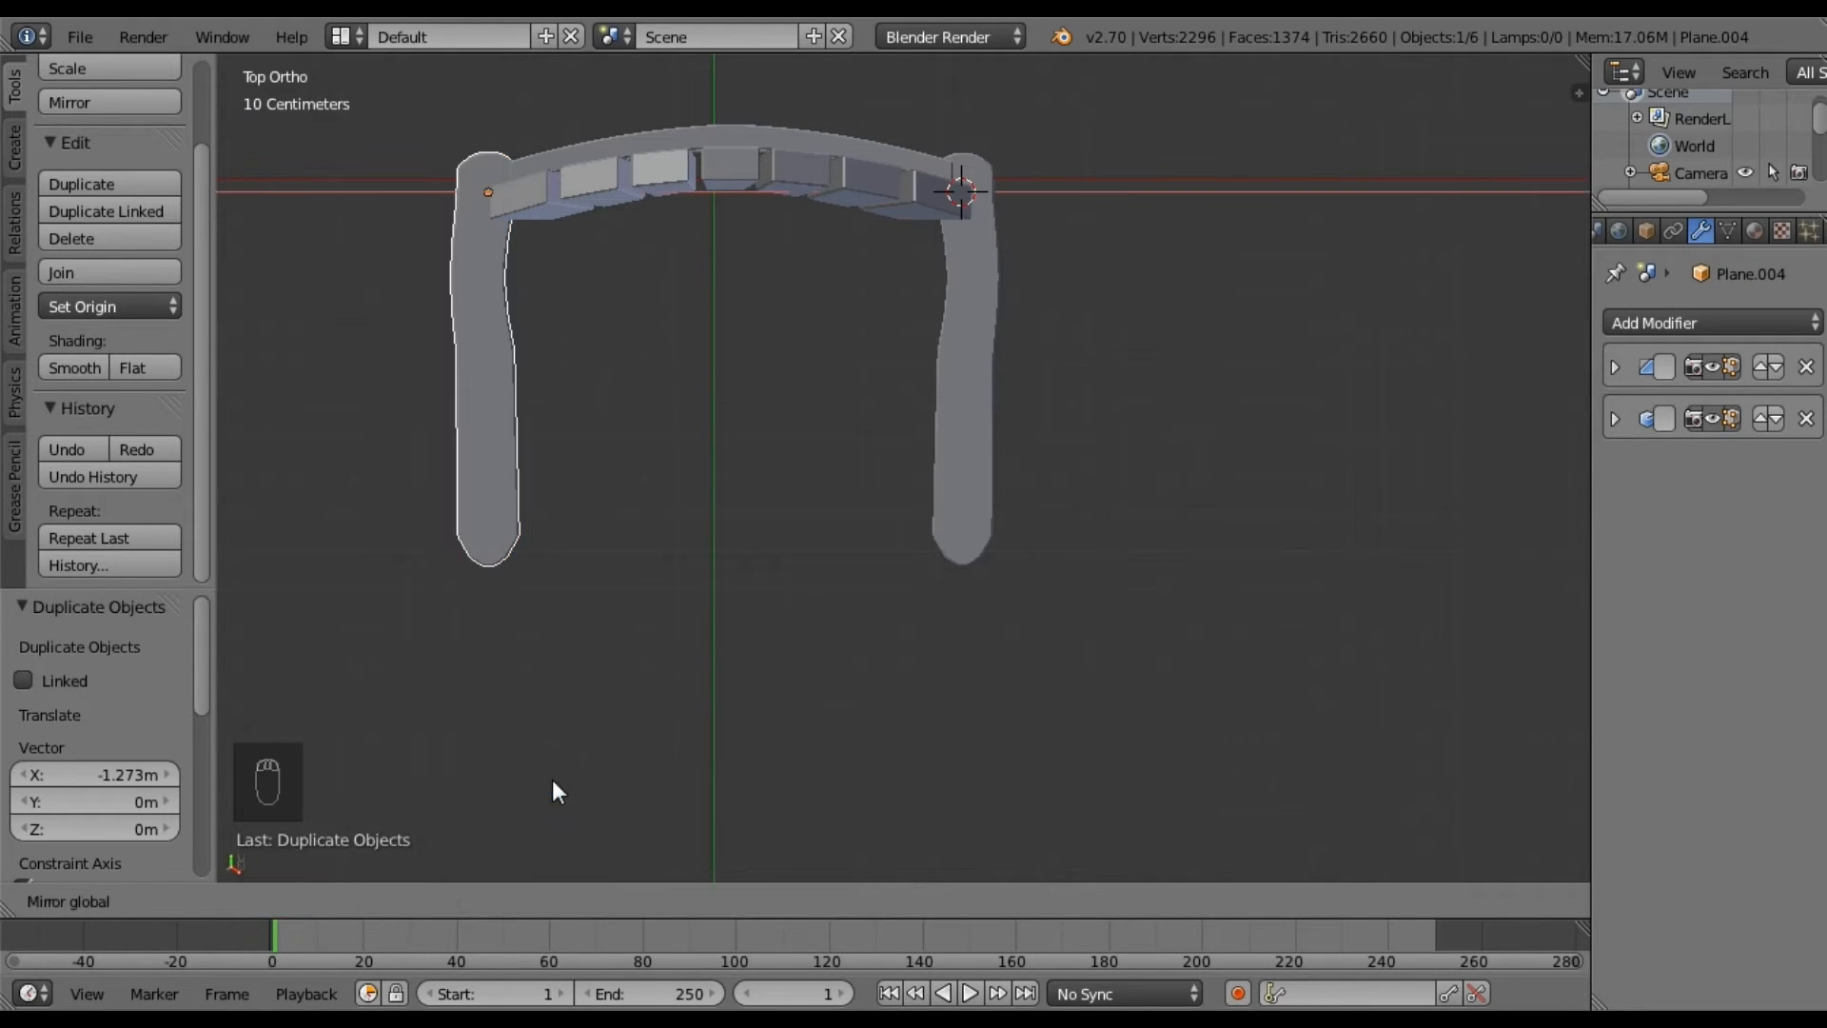
{"action": "left_click", "coordinate": [577, 482]}
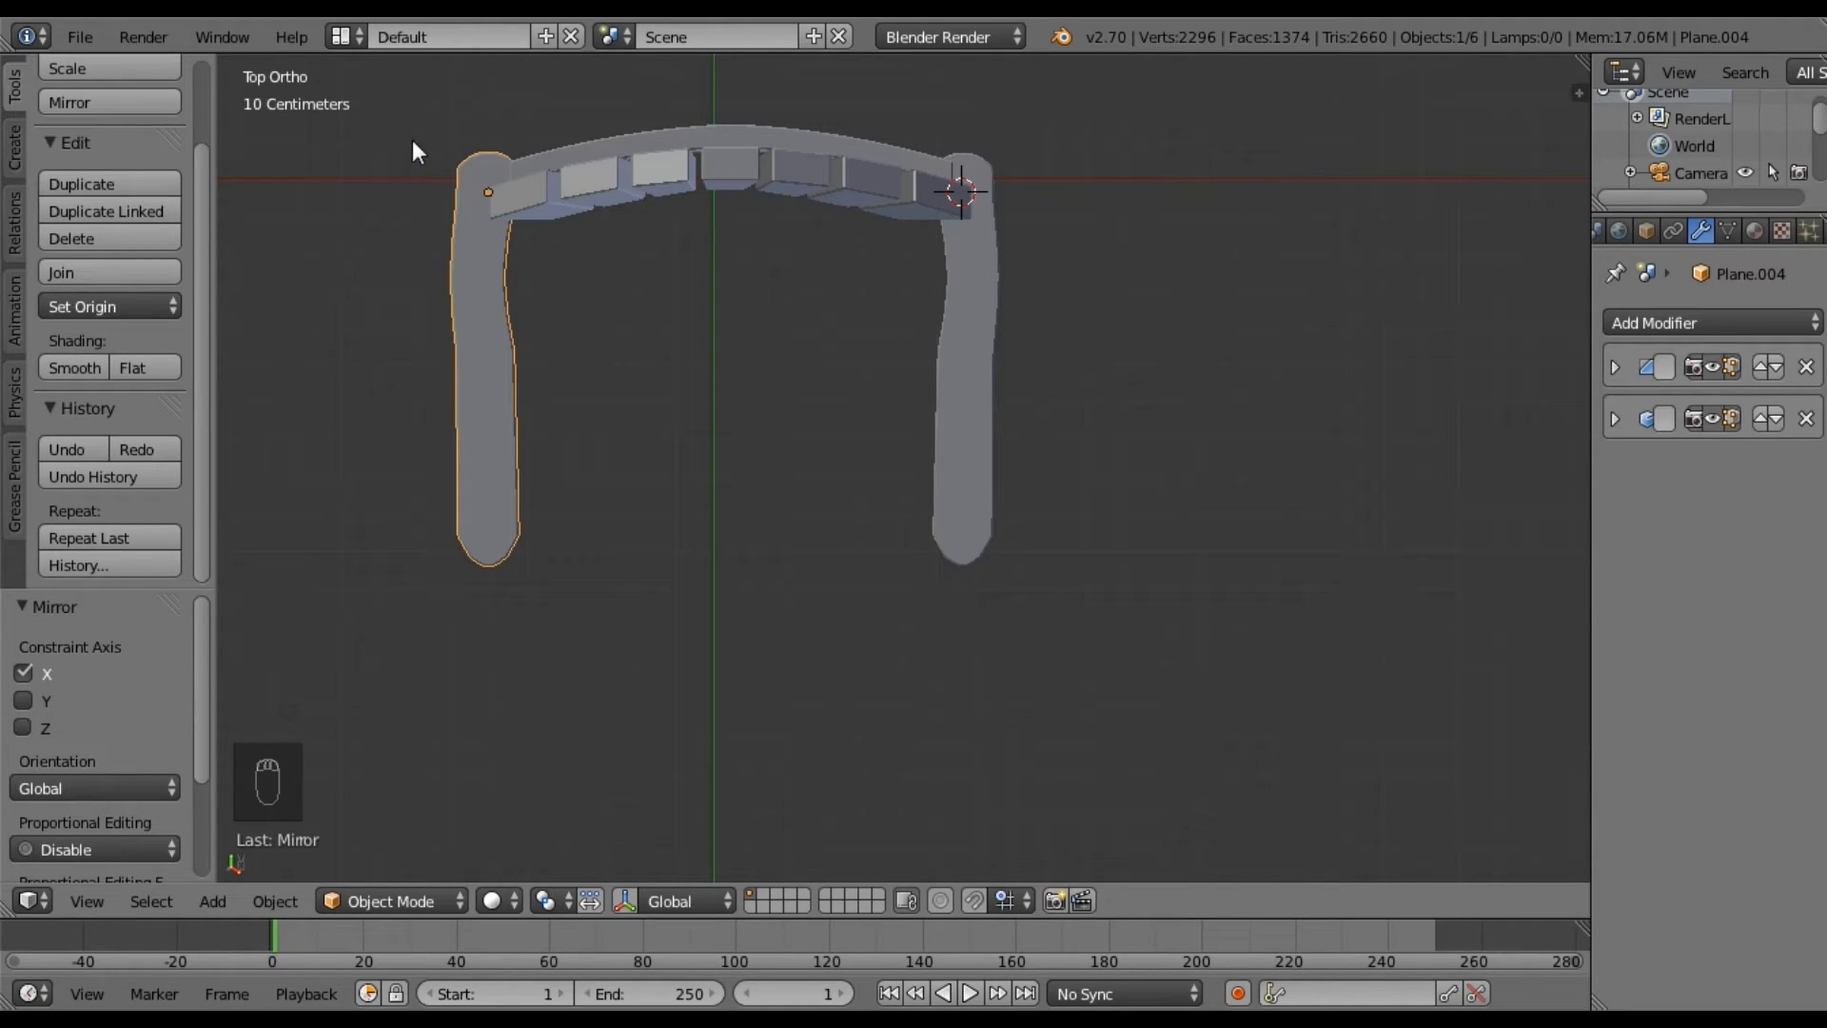
Shift the mirrored armrest inward along X by about 1.094 cm and then by about another 9.6 mm.
{"action": "key", "text": "g"}
{"action": "key", "text": "x"}
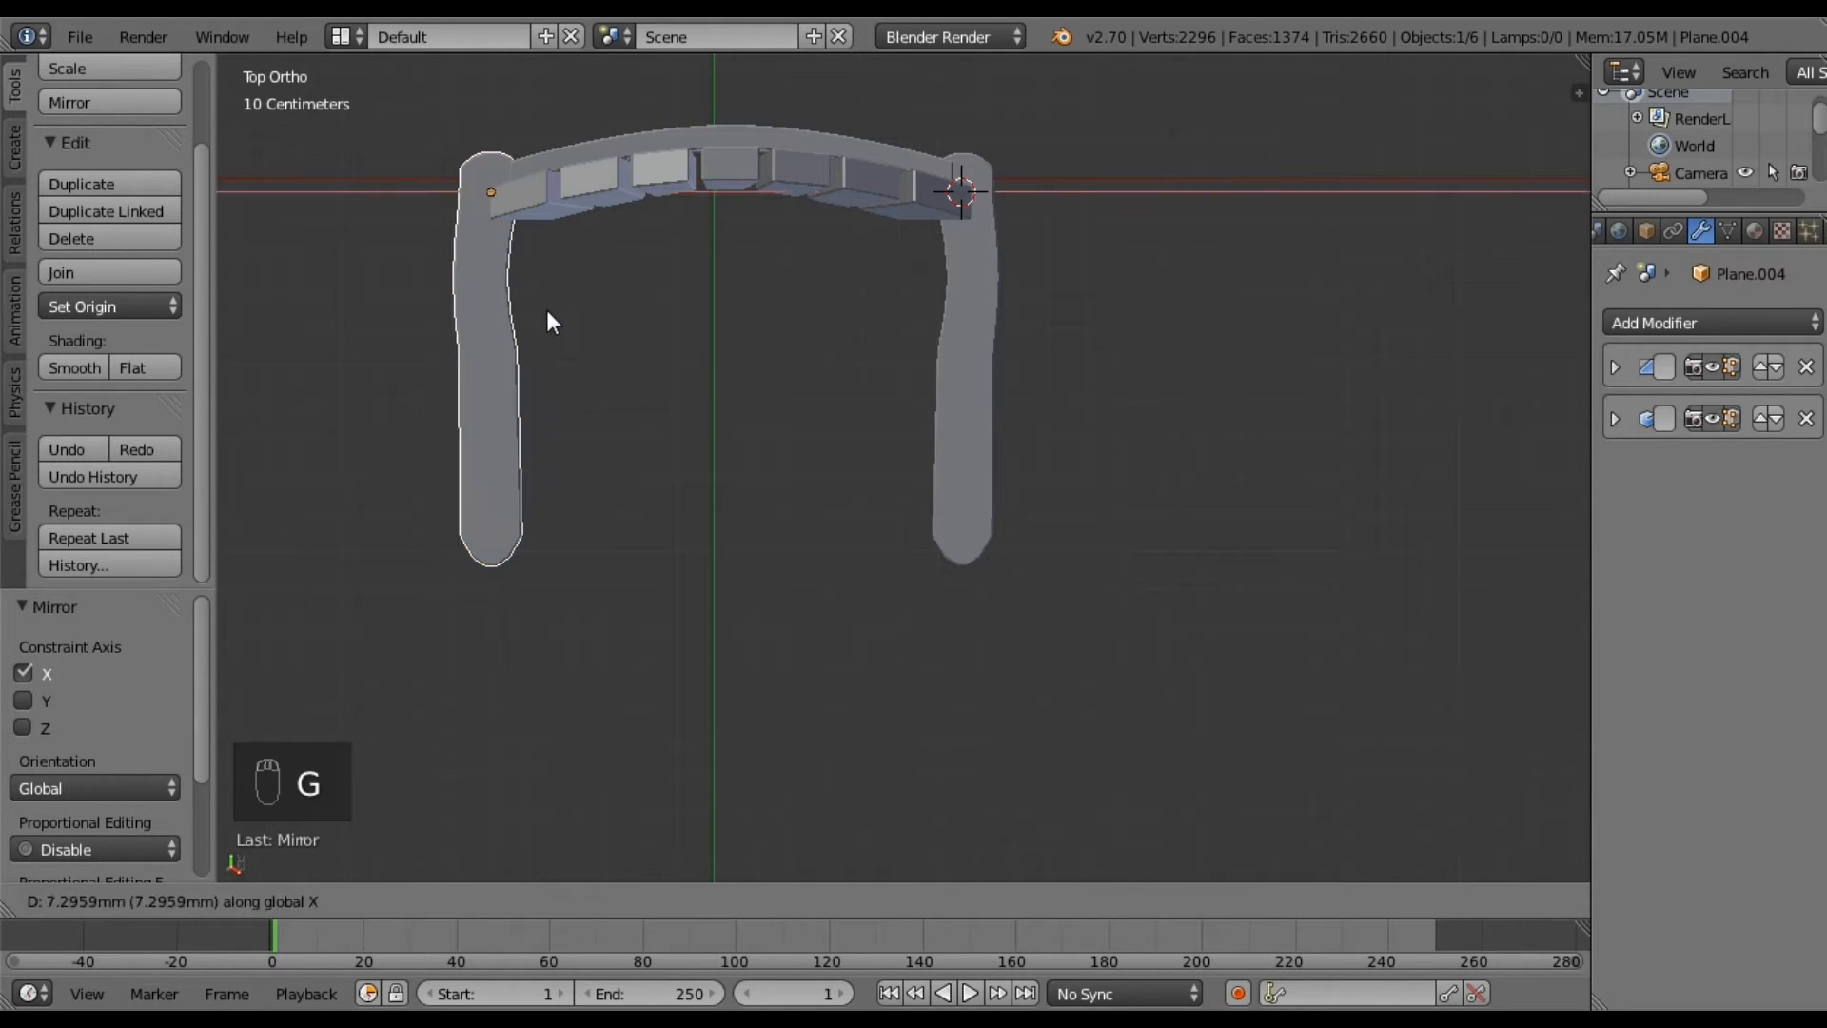
{"action": "left_click", "coordinate": [546, 311]}
{"action": "middle_click_drag", "start_coordinate": [619, 550], "coordinate": [647, 424]}
{"action": "key", "text": "g"}
{"action": "key", "text": "x"}
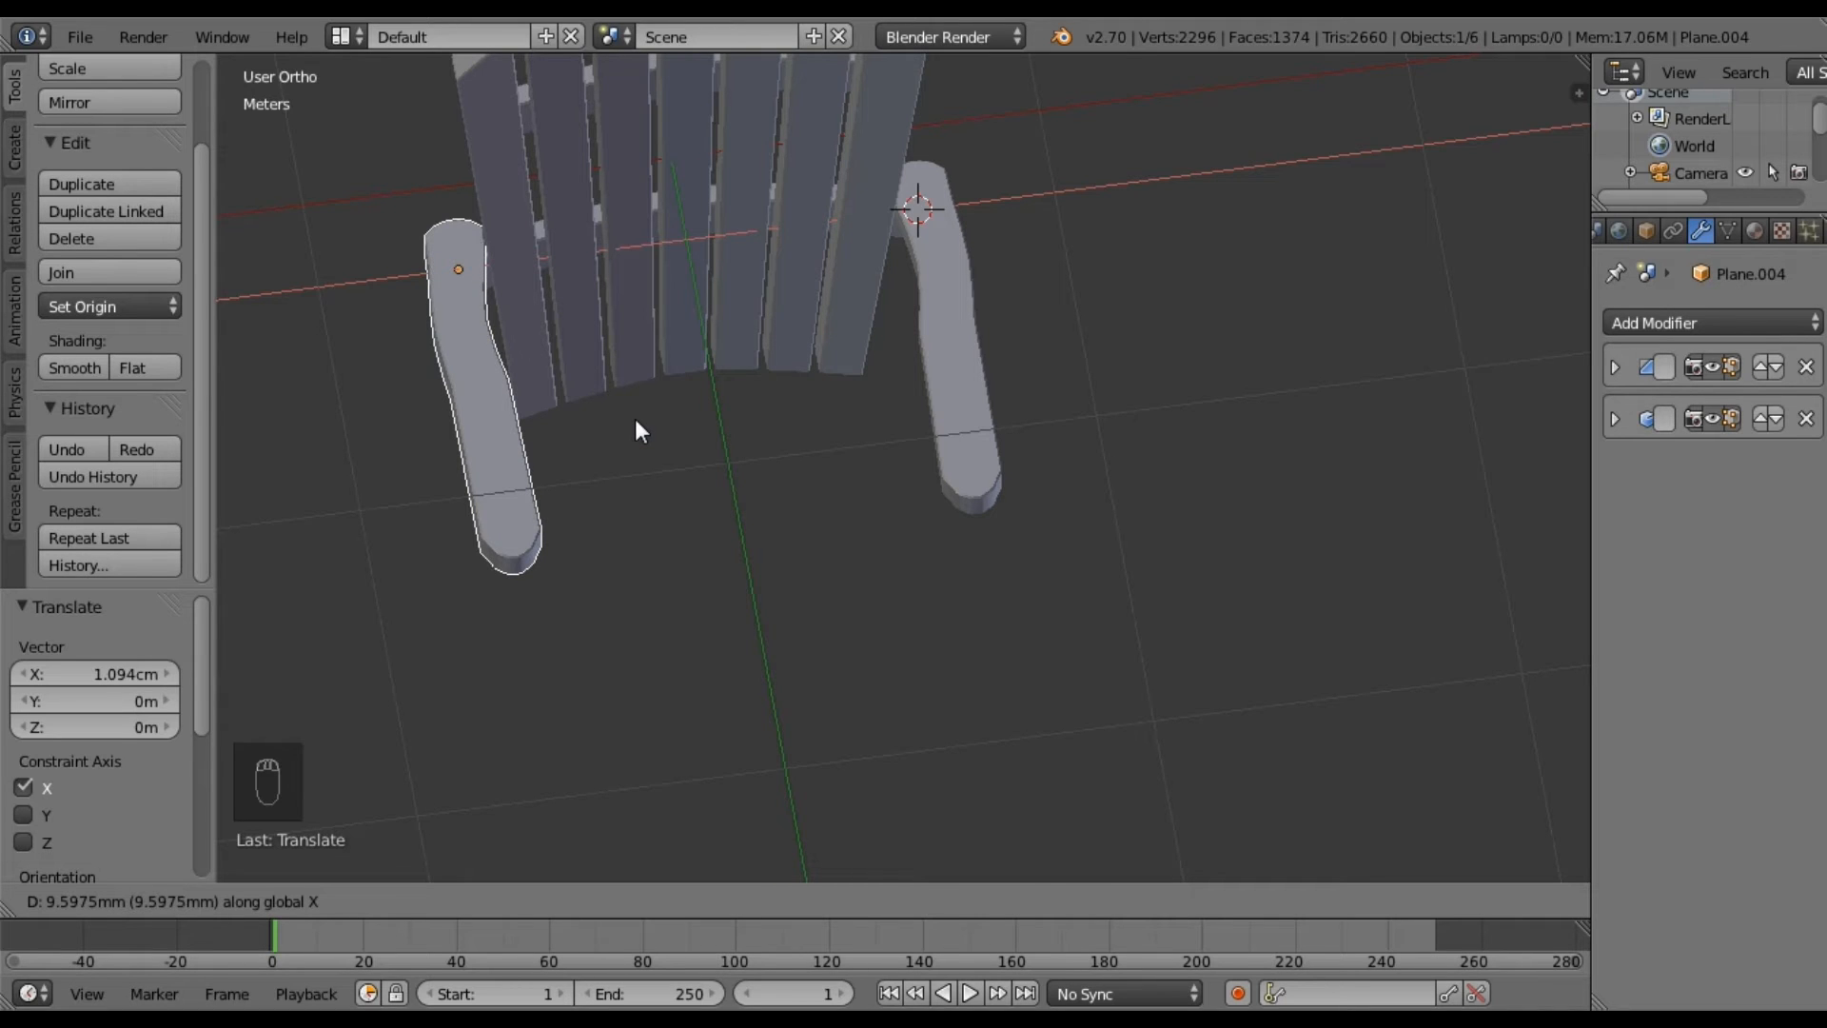
{"action": "left_click", "coordinate": [638, 421]}
{"action": "middle_click_drag", "start_coordinate": [662, 457], "coordinate": [709, 447]}
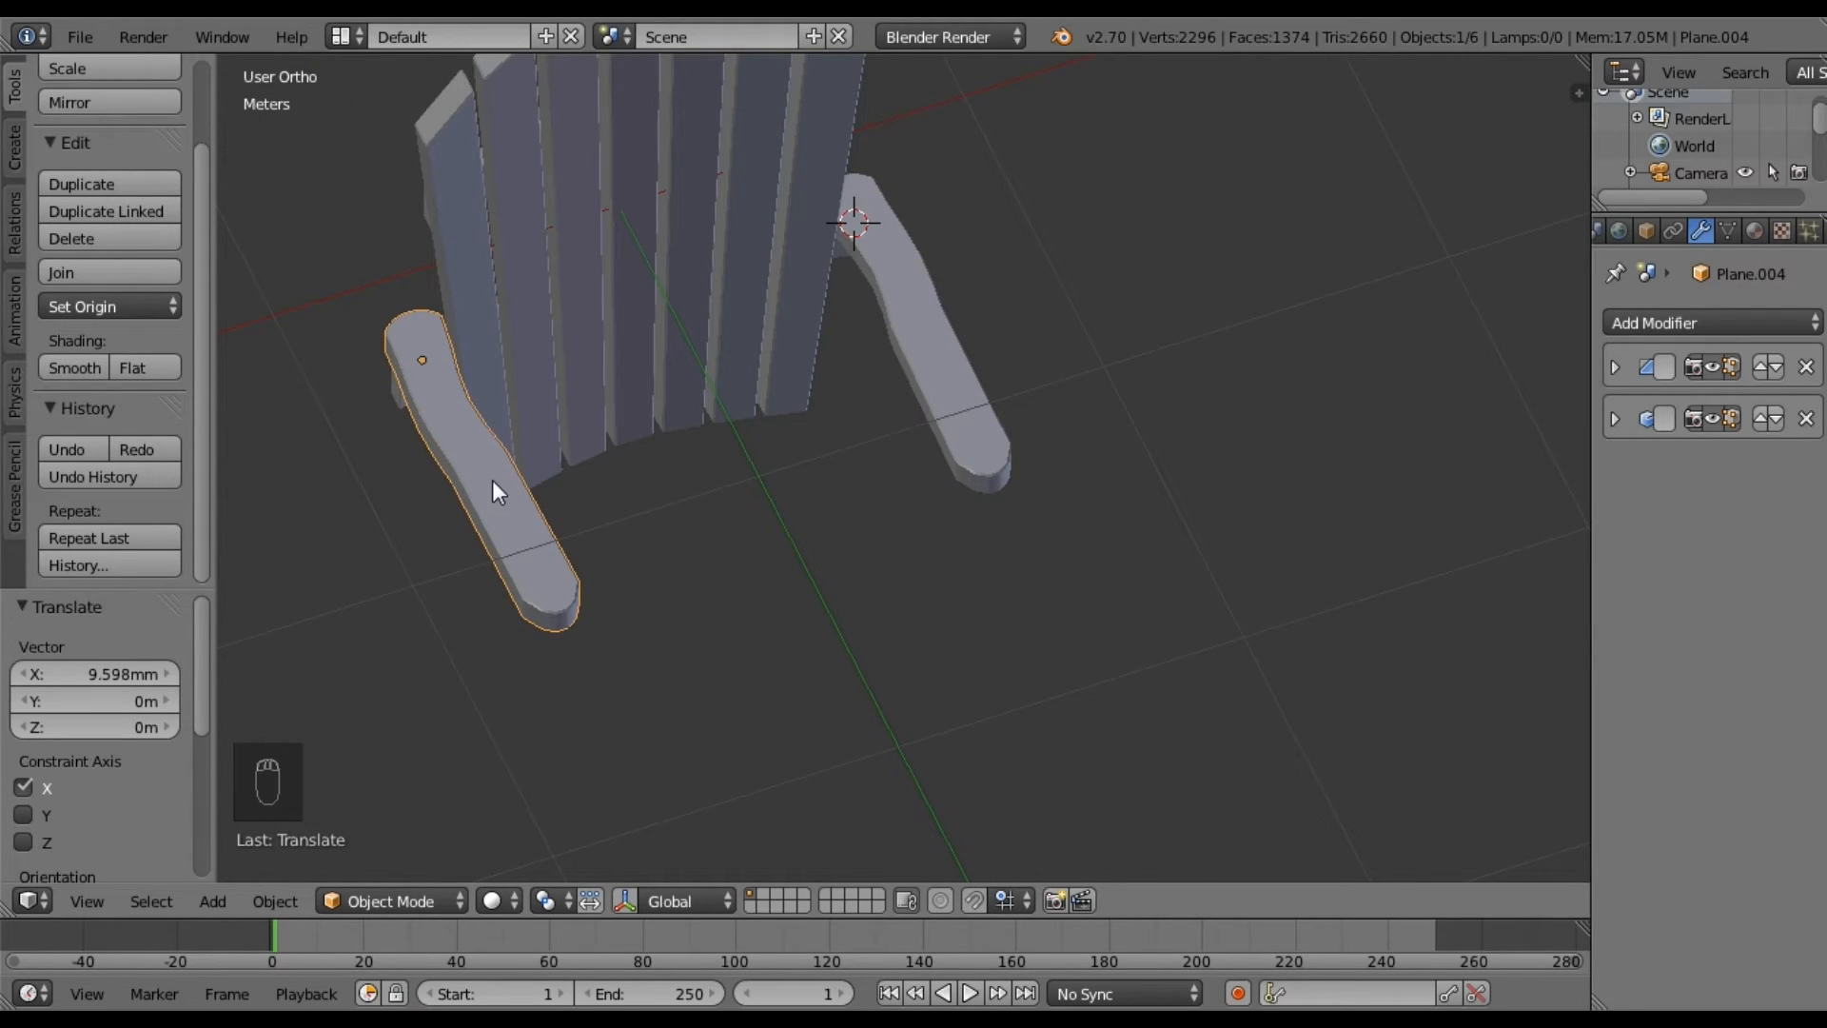
{"action": "key", "text": "s"}
{"action": "key", "text": "x"}
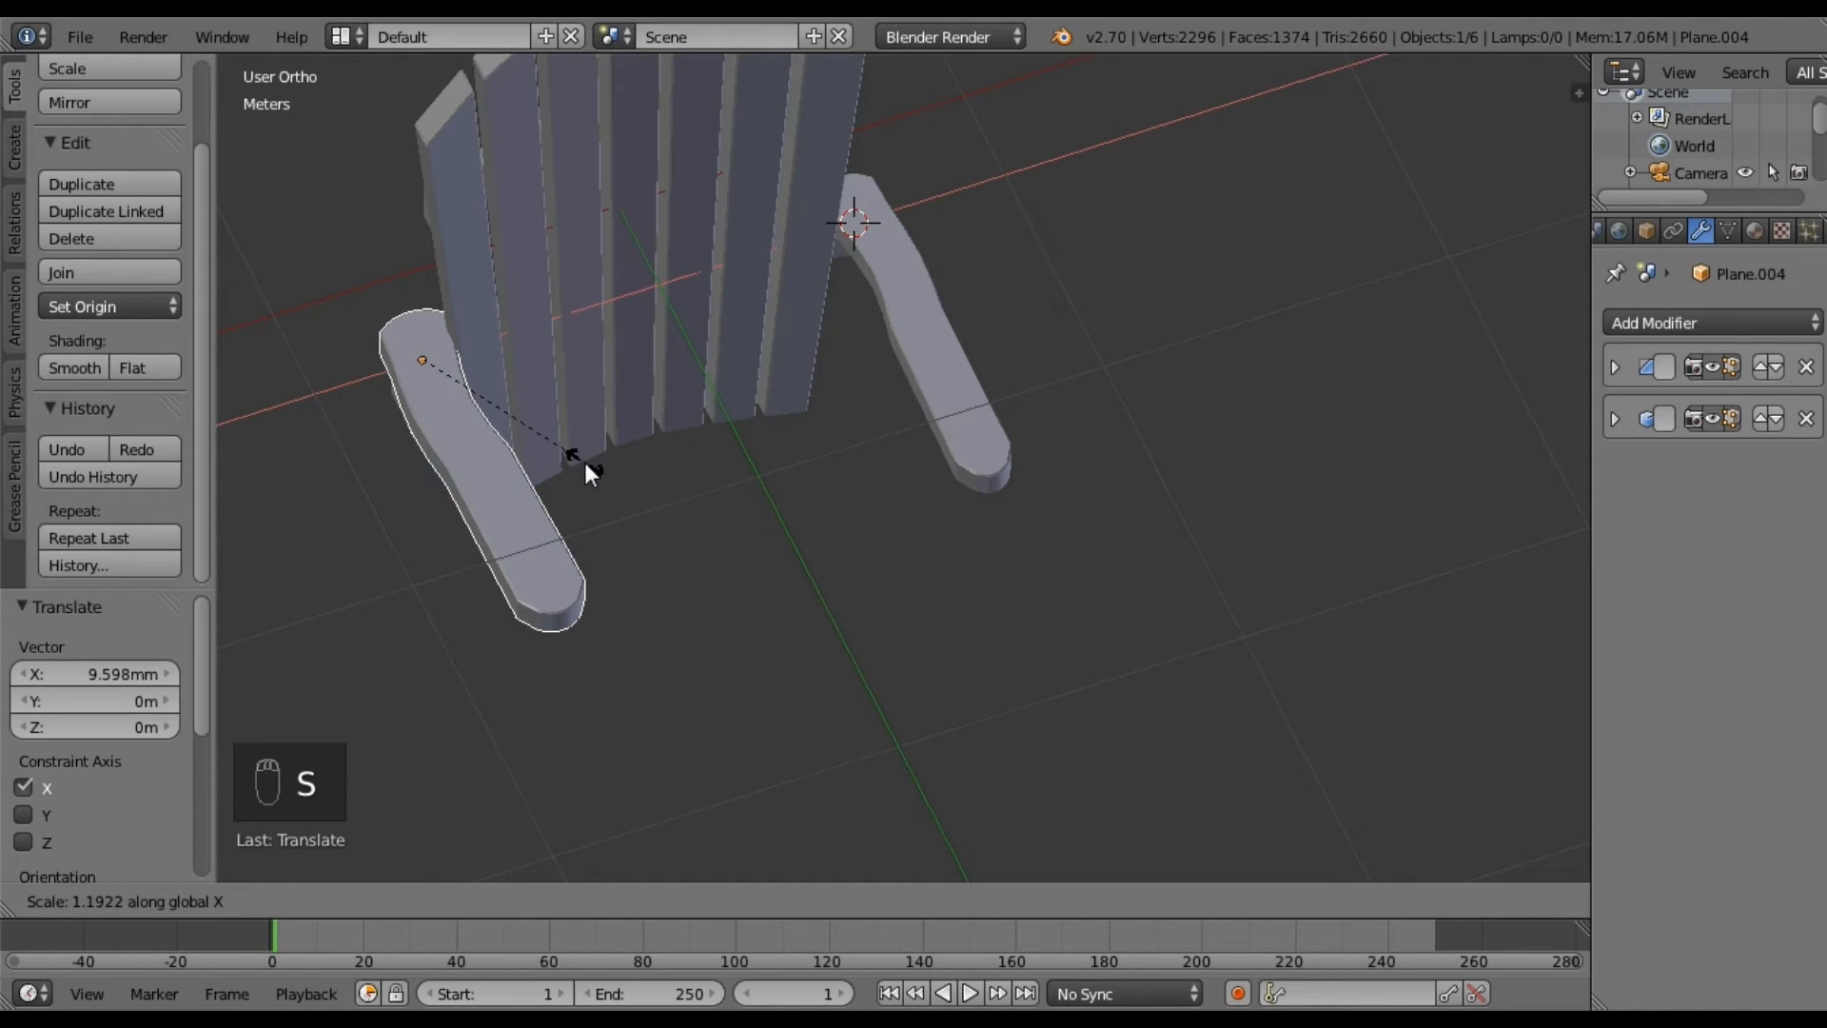
{"action": "right_click", "coordinate": [592, 462]}
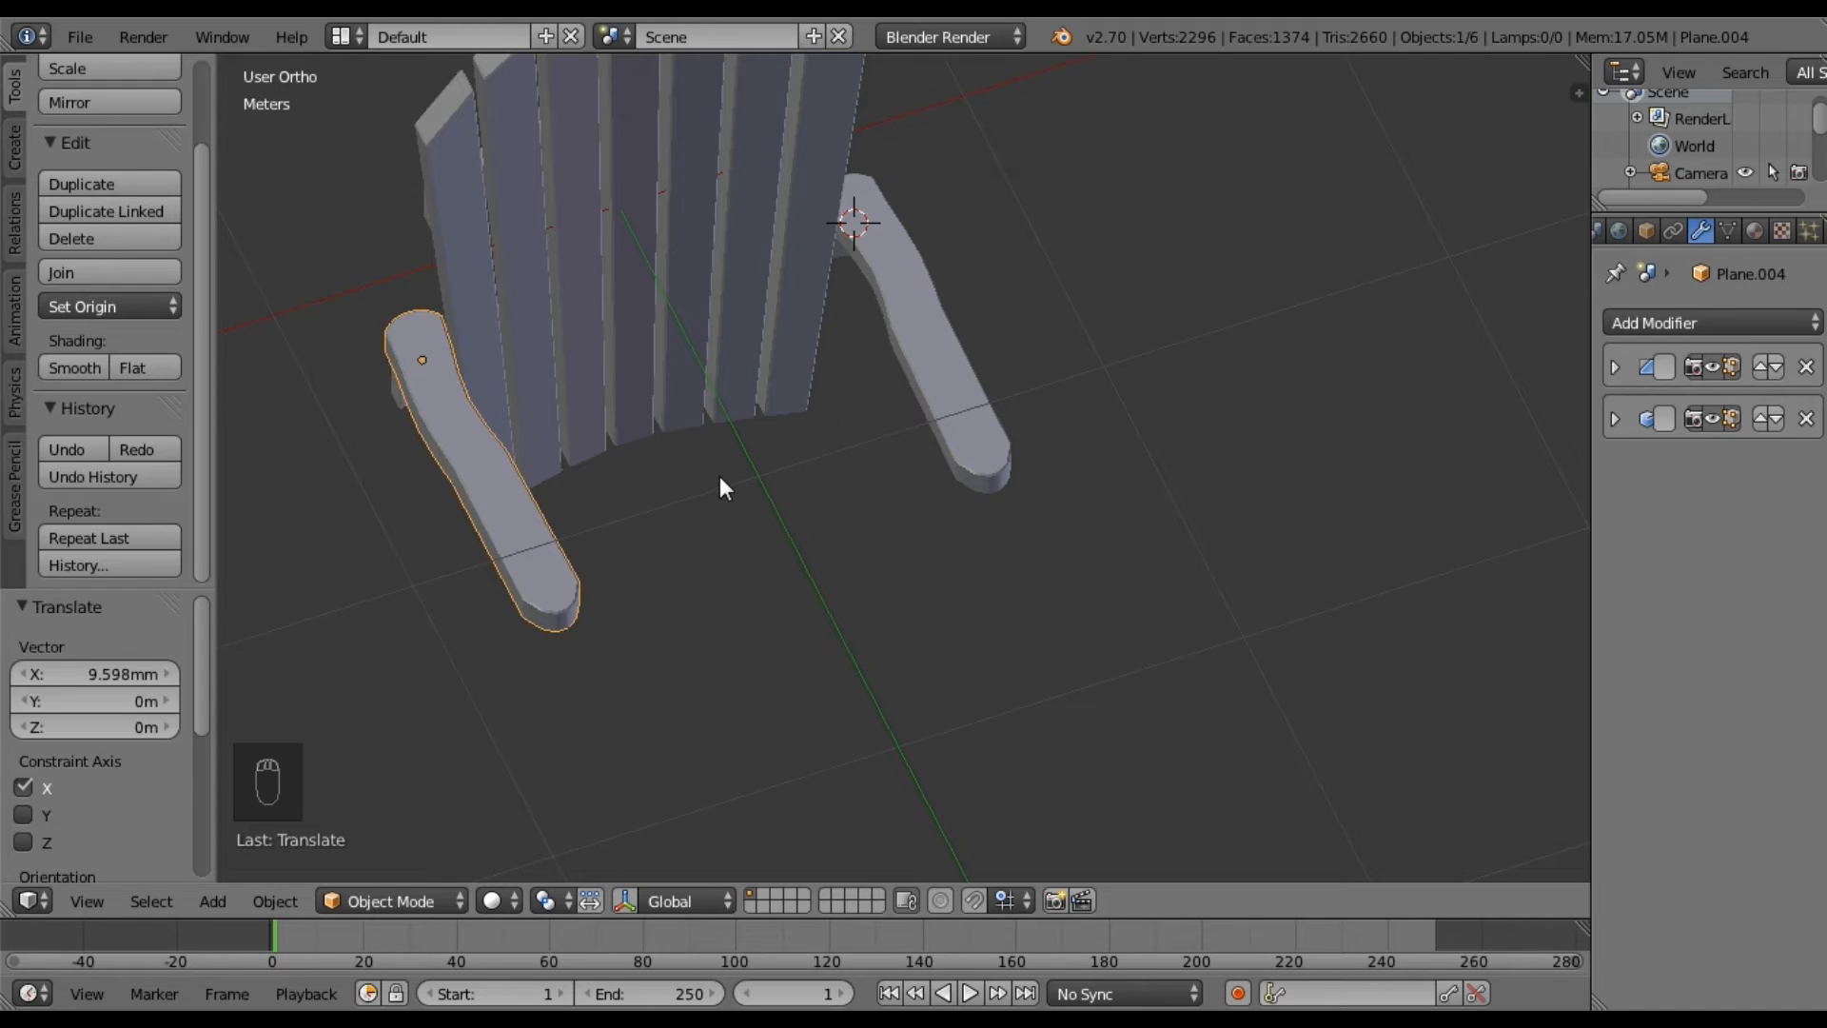
Enter Edit Mode on the slatted back and snap the 3D cursor to the front bottom edge of the middle slat.
{"action": "key", "text": "a"}
{"action": "middle_click_drag", "start_coordinate": [664, 466], "coordinate": [495, 394]}
{"action": "middle_click_drag", "start_coordinate": [699, 500], "coordinate": [754, 562]}
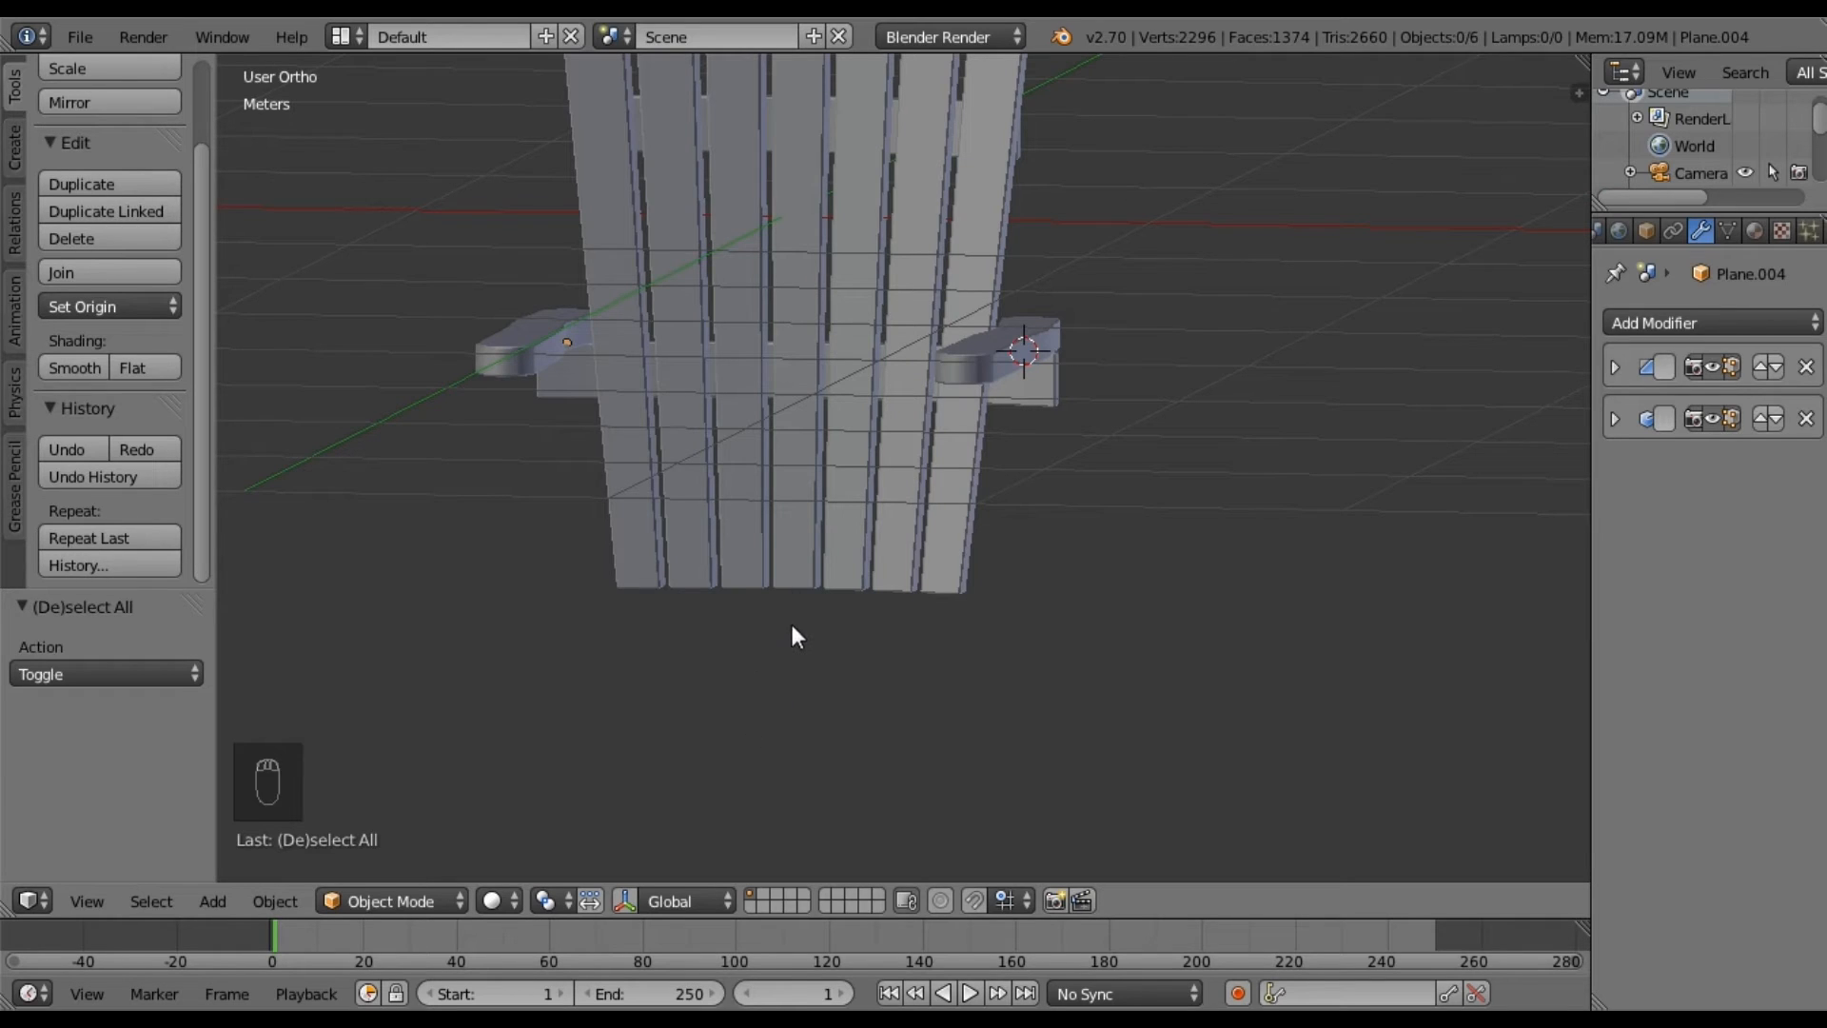
{"action": "right_click", "coordinate": [790, 515]}
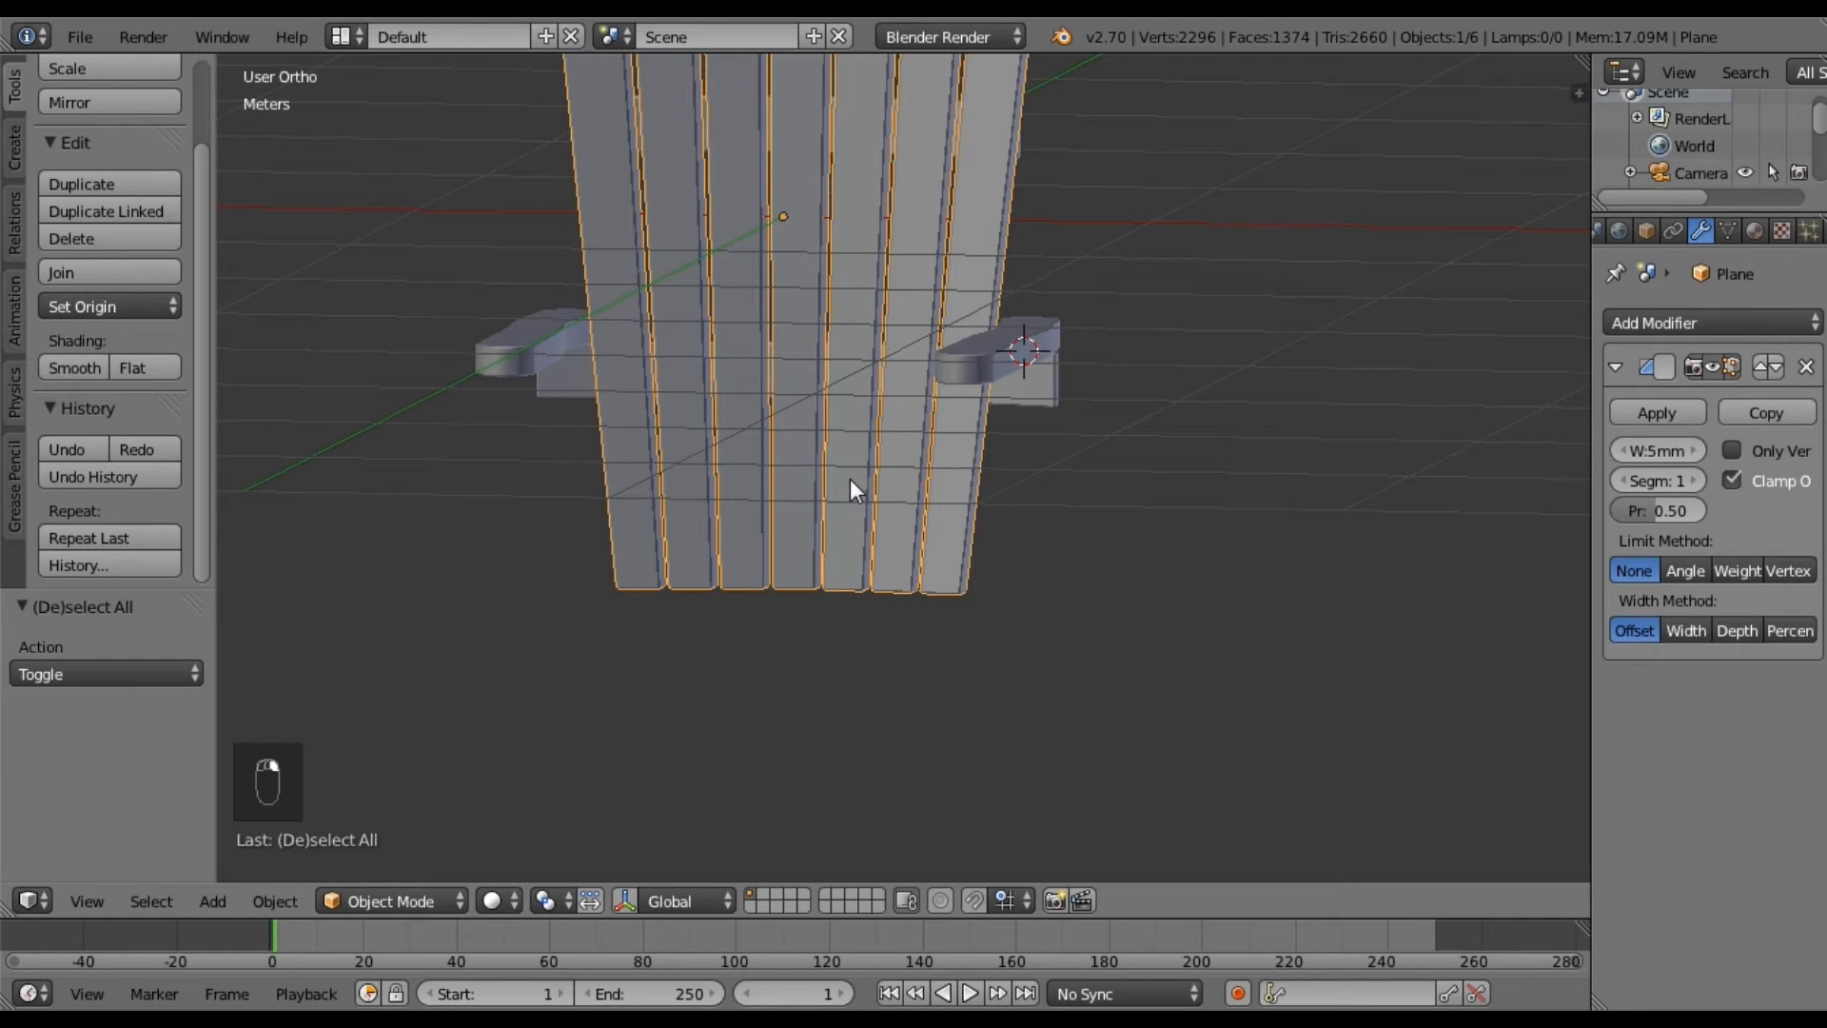
{"action": "key", "text": "Tab"}
{"action": "scroll", "coordinate": [762, 668], "scroll_direction": "up", "scroll_amount": 2}
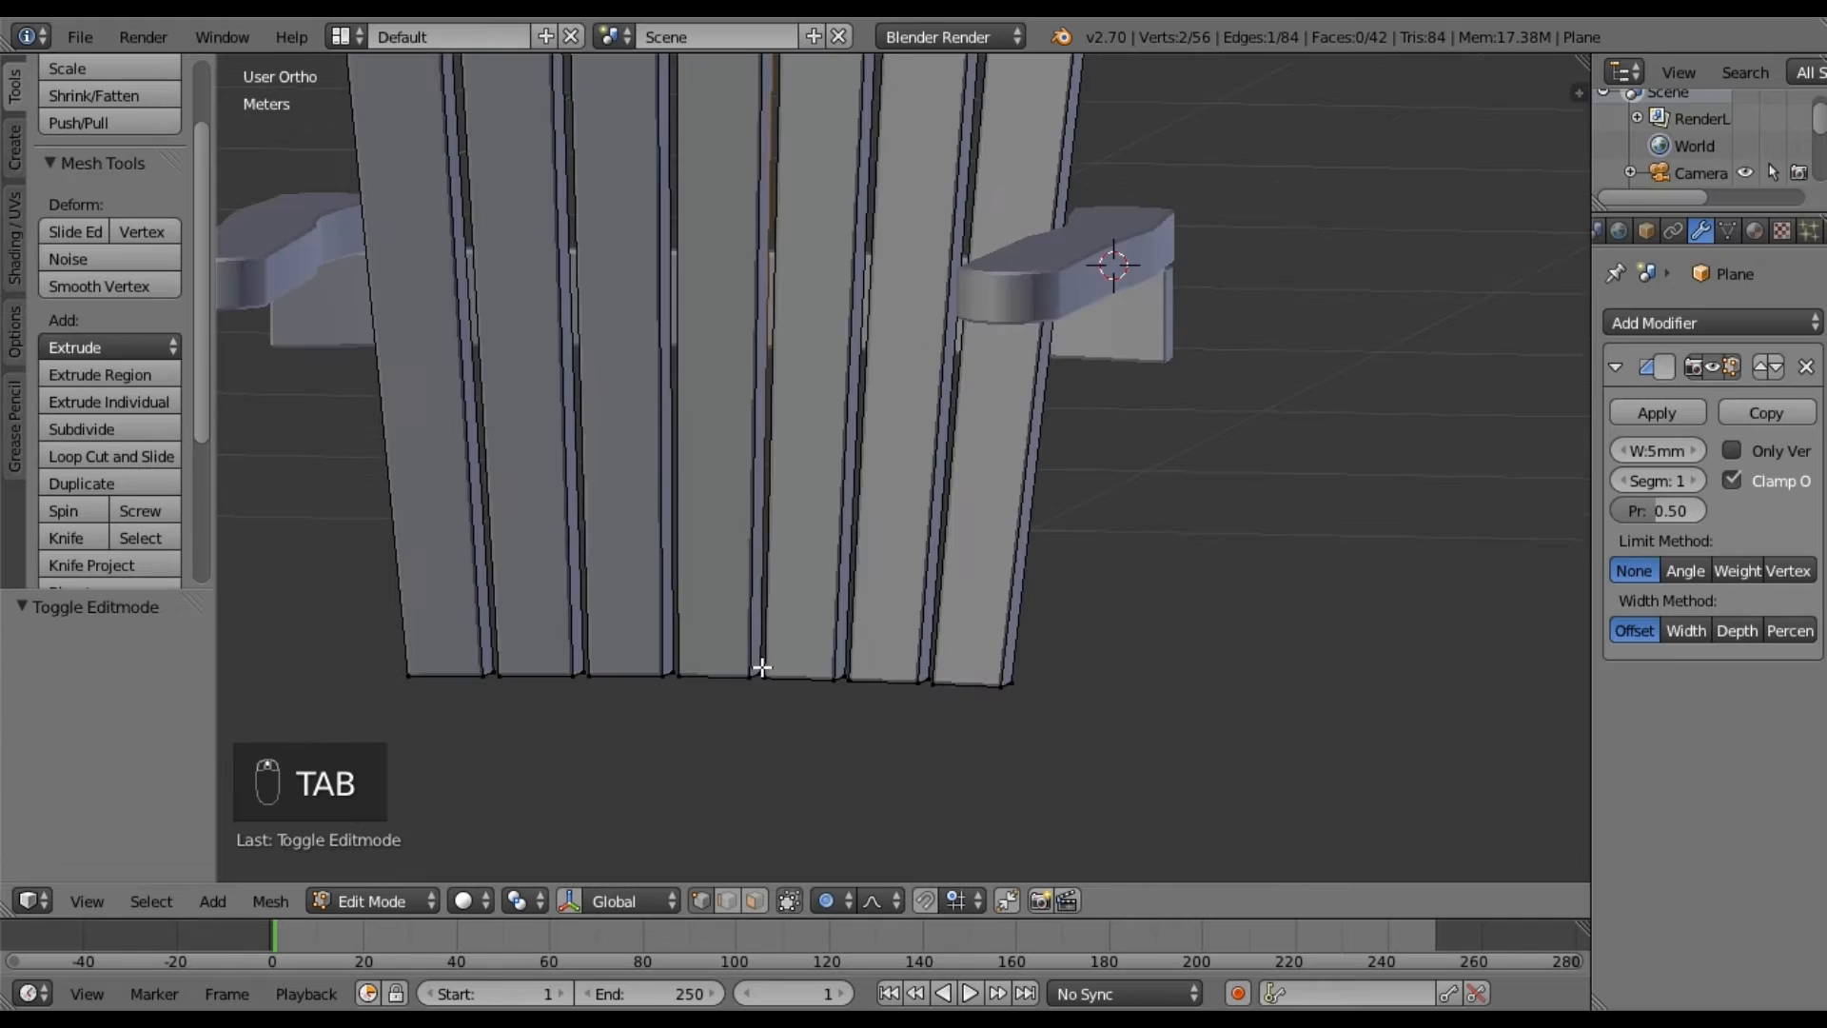
{"action": "scroll", "coordinate": [799, 612], "scroll_direction": "up", "scroll_amount": 4}
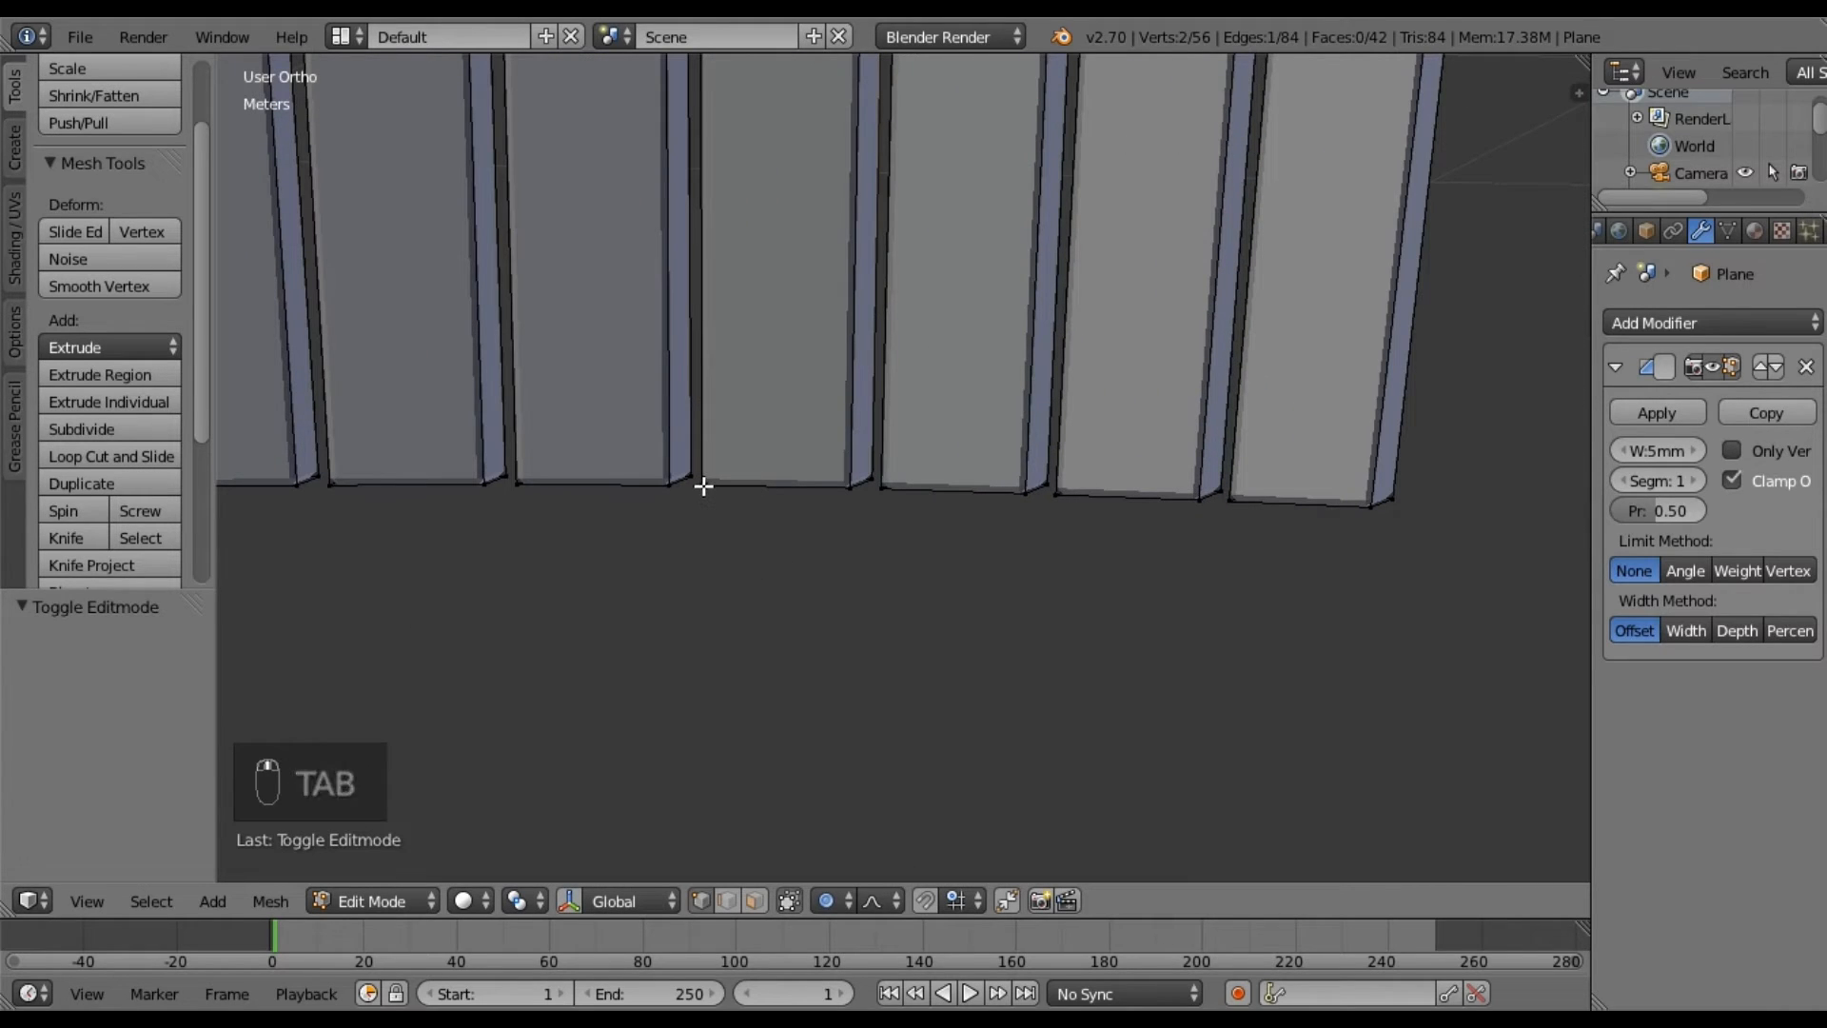
{"action": "right_click", "coordinate": [767, 489]}
{"action": "scroll", "coordinate": [762, 440], "scroll_direction": "down", "scroll_amount": 3}
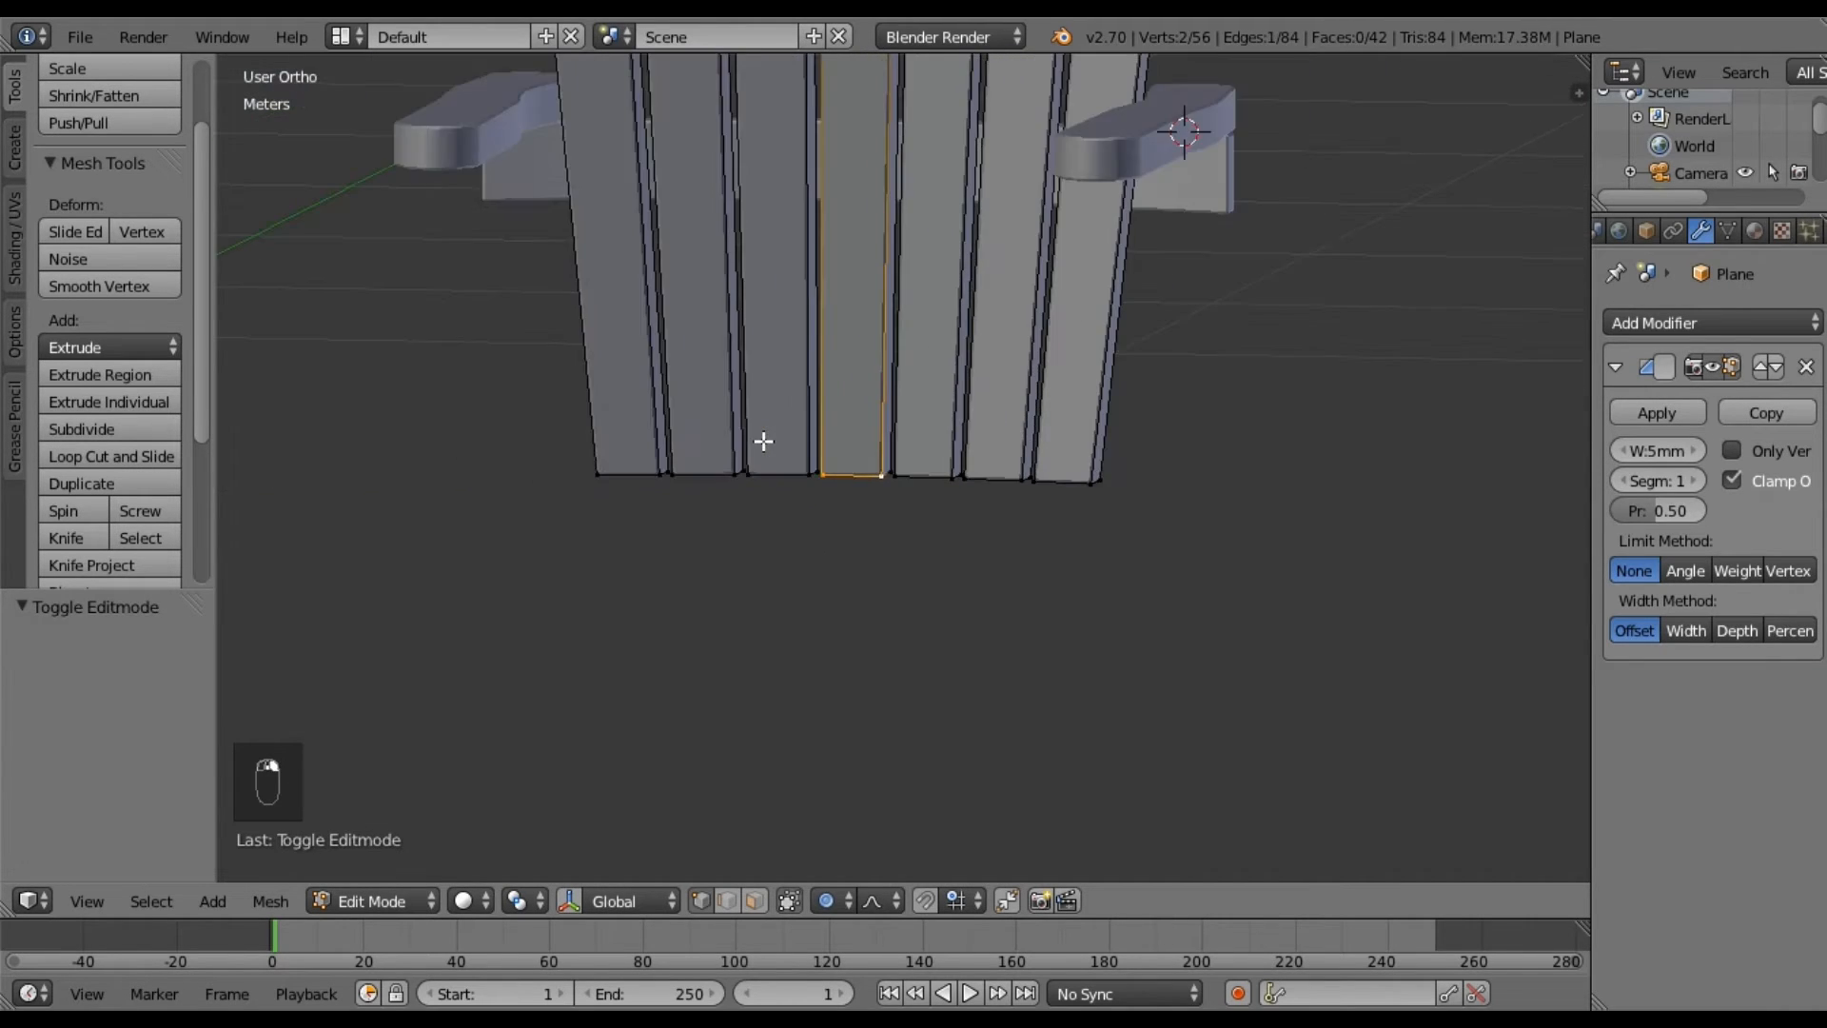
{"action": "scroll", "coordinate": [847, 382], "scroll_direction": "down", "scroll_amount": 3}
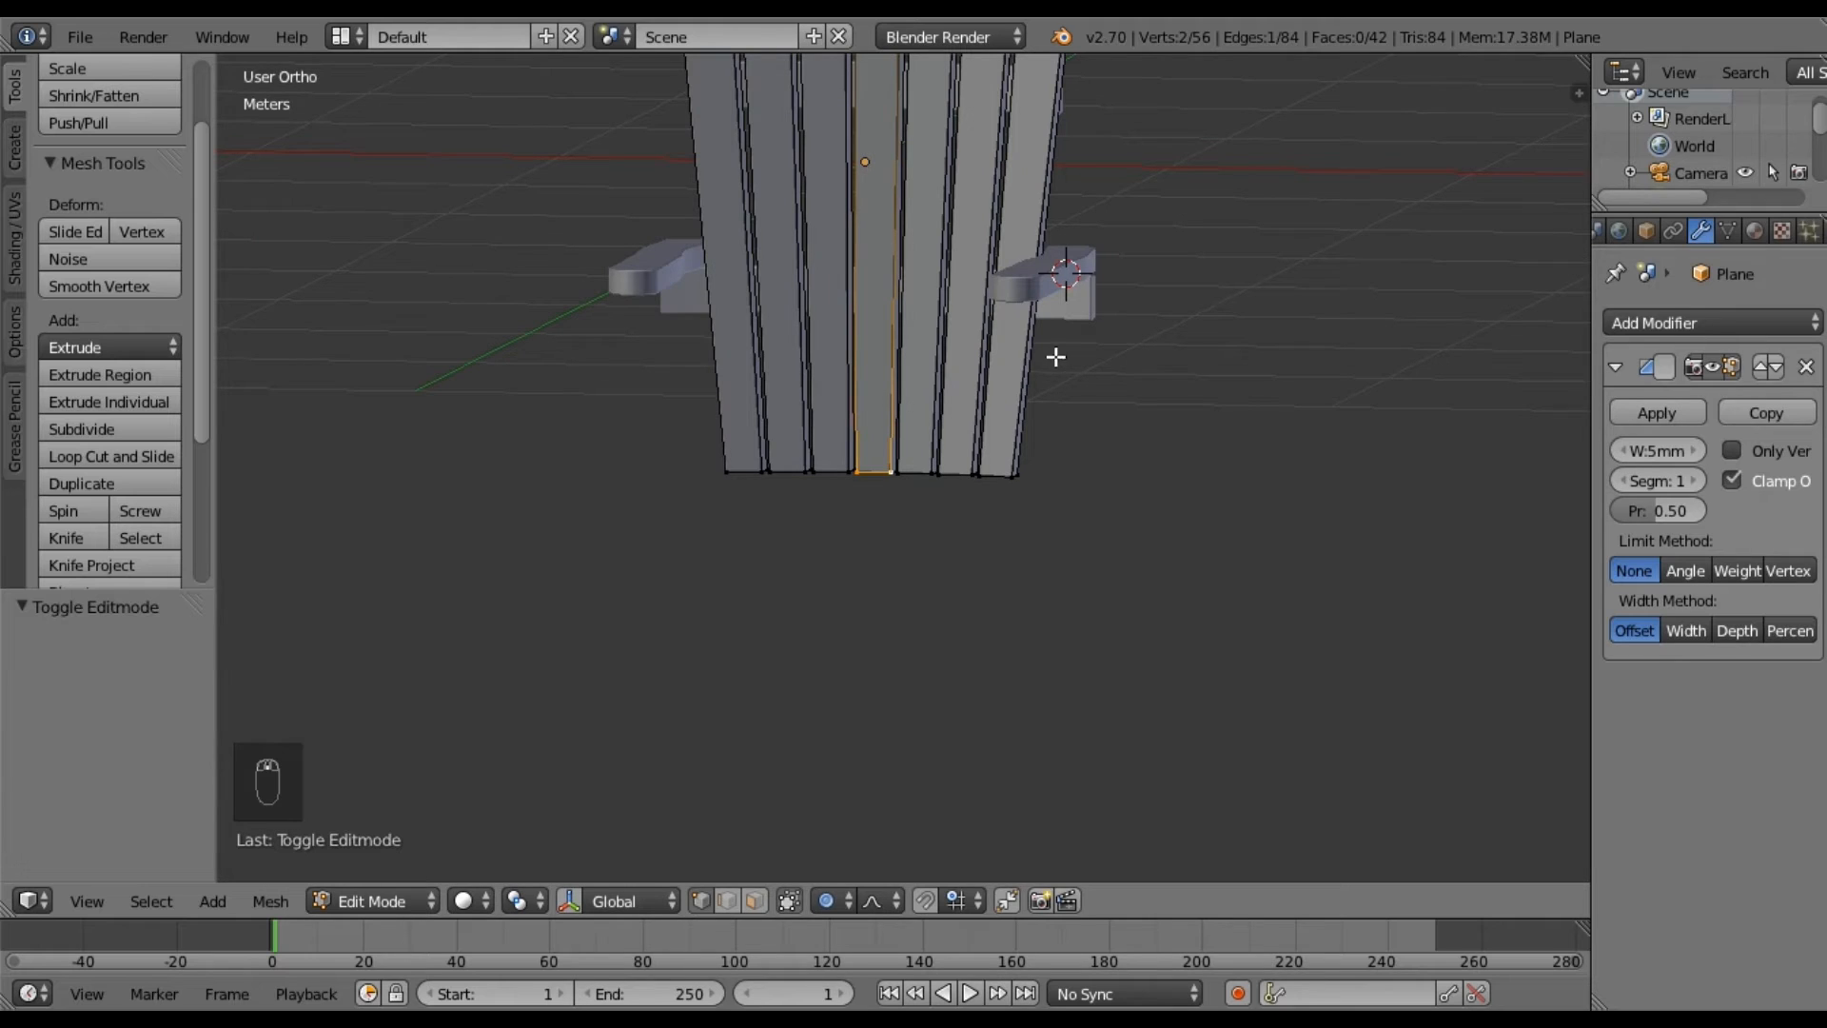
{"action": "left_click", "coordinate": [270, 901]}
{"action": "mouse_move", "coordinate": [358, 720]}
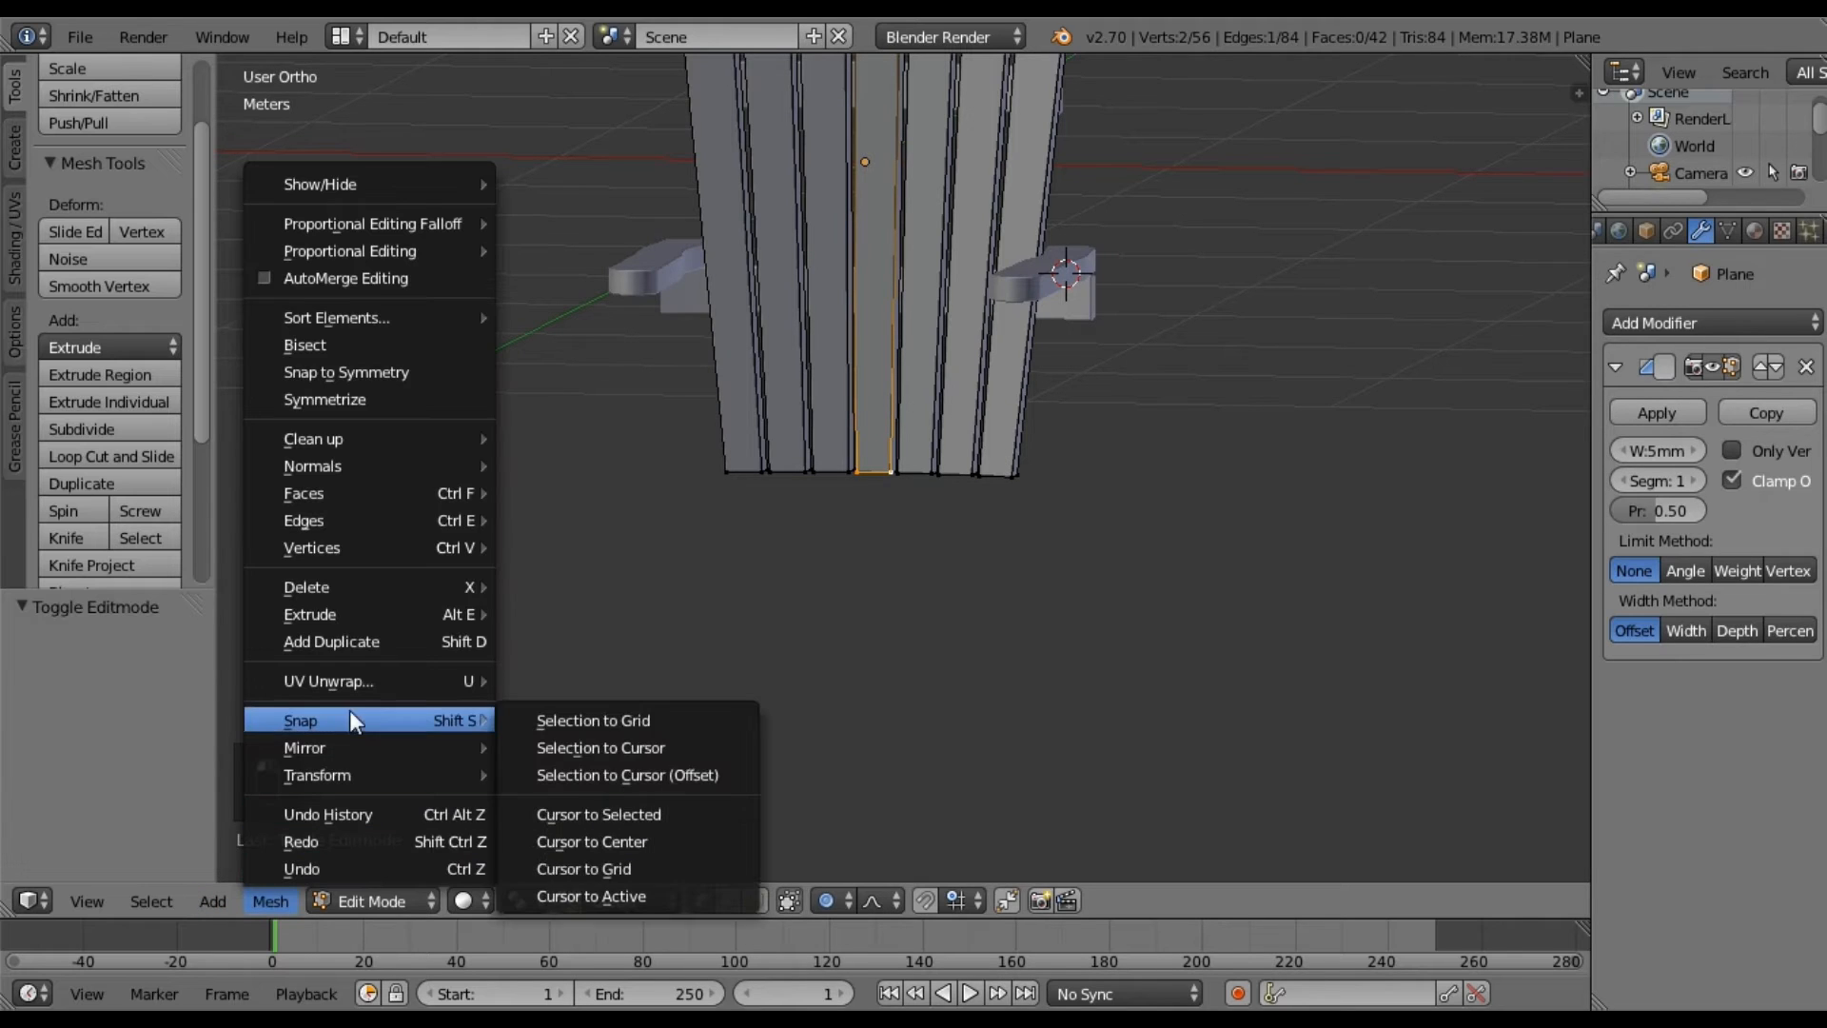
{"action": "left_click", "coordinate": [592, 814]}
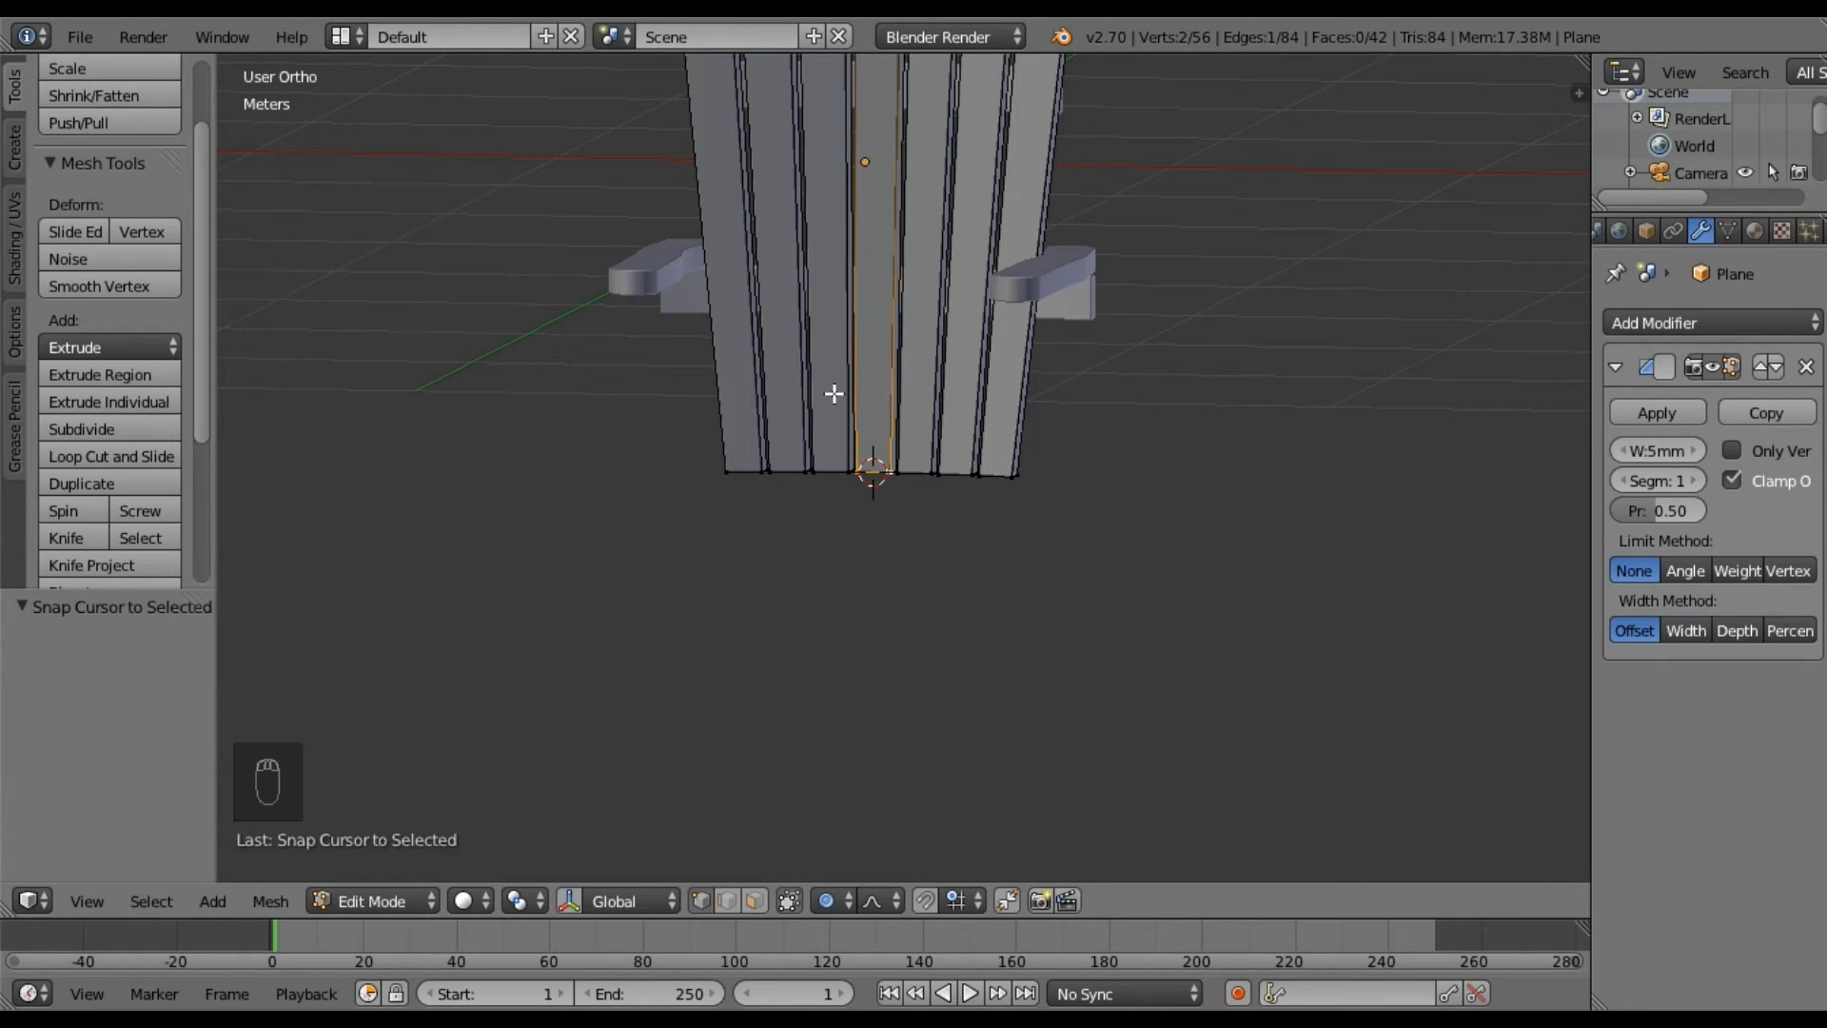
Return to Object Mode and add a plane at the 3D cursor below the middle slat.
{"action": "middle_click_drag", "start_coordinate": [834, 393], "coordinate": [852, 425]}
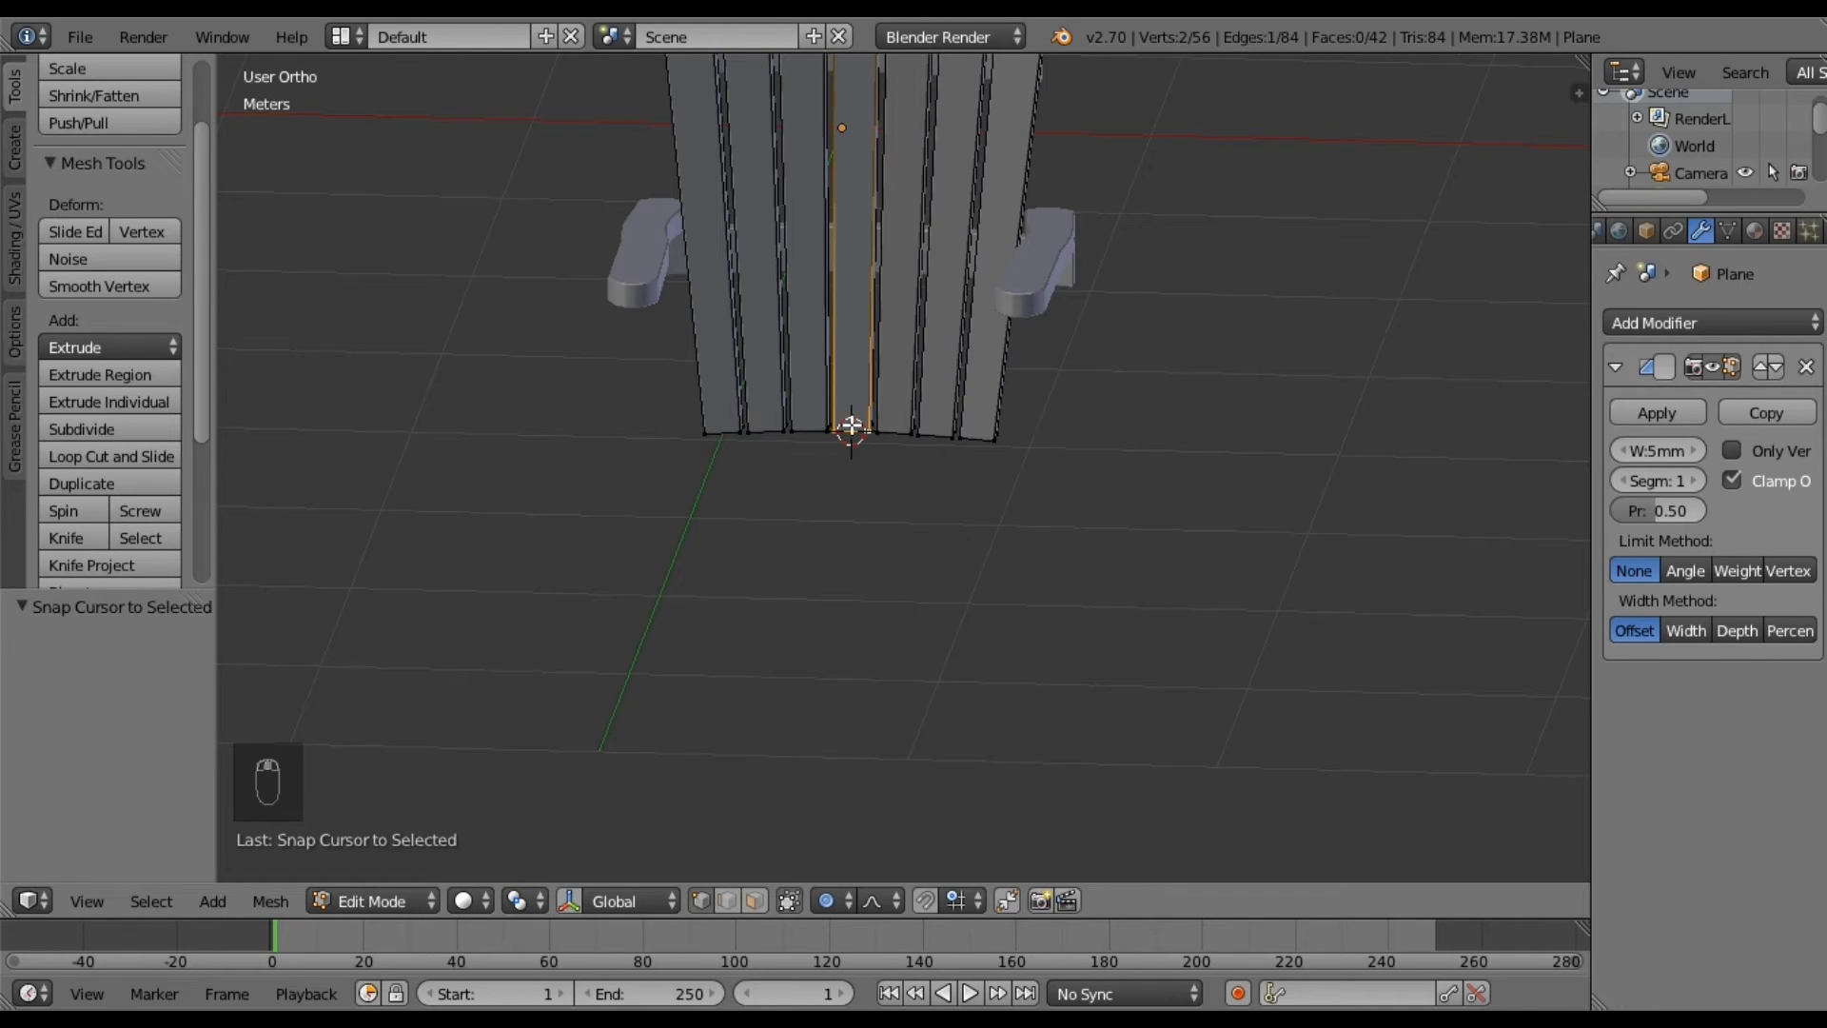
{"action": "key", "text": "Tab"}
{"action": "key", "text": "shift+a"}
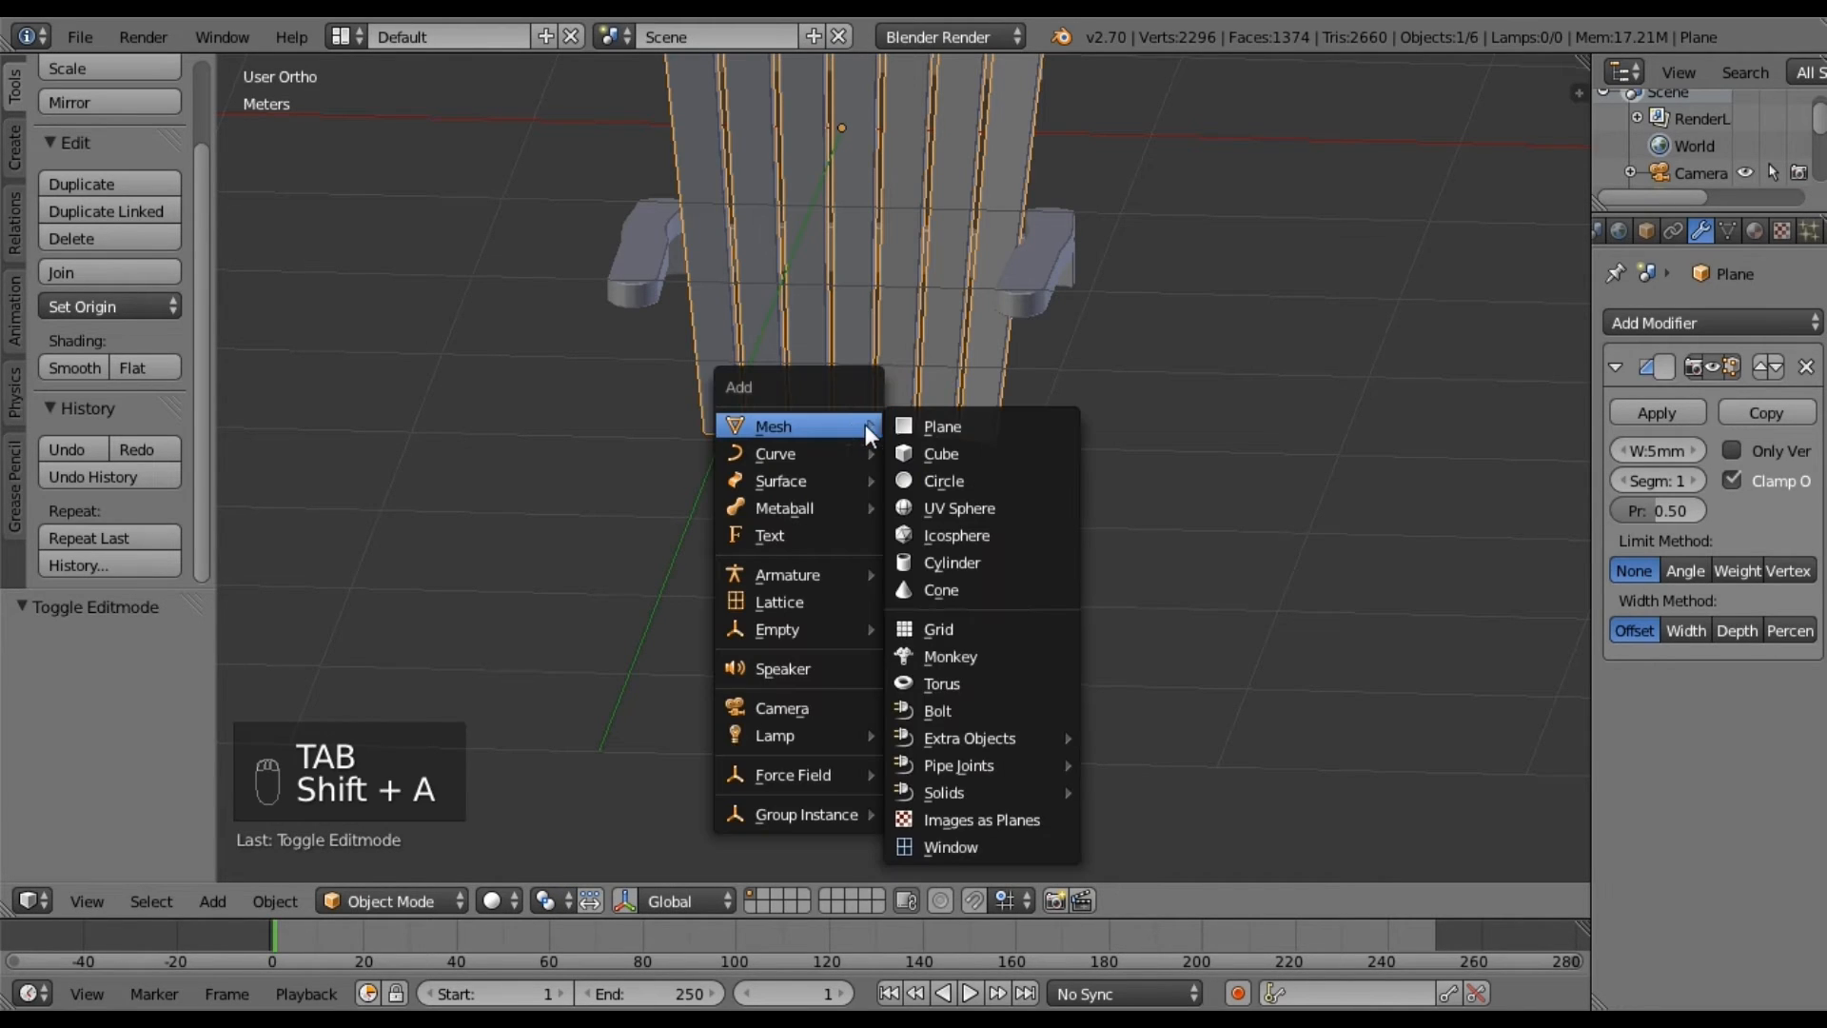
{"action": "left_click", "coordinate": [990, 424]}
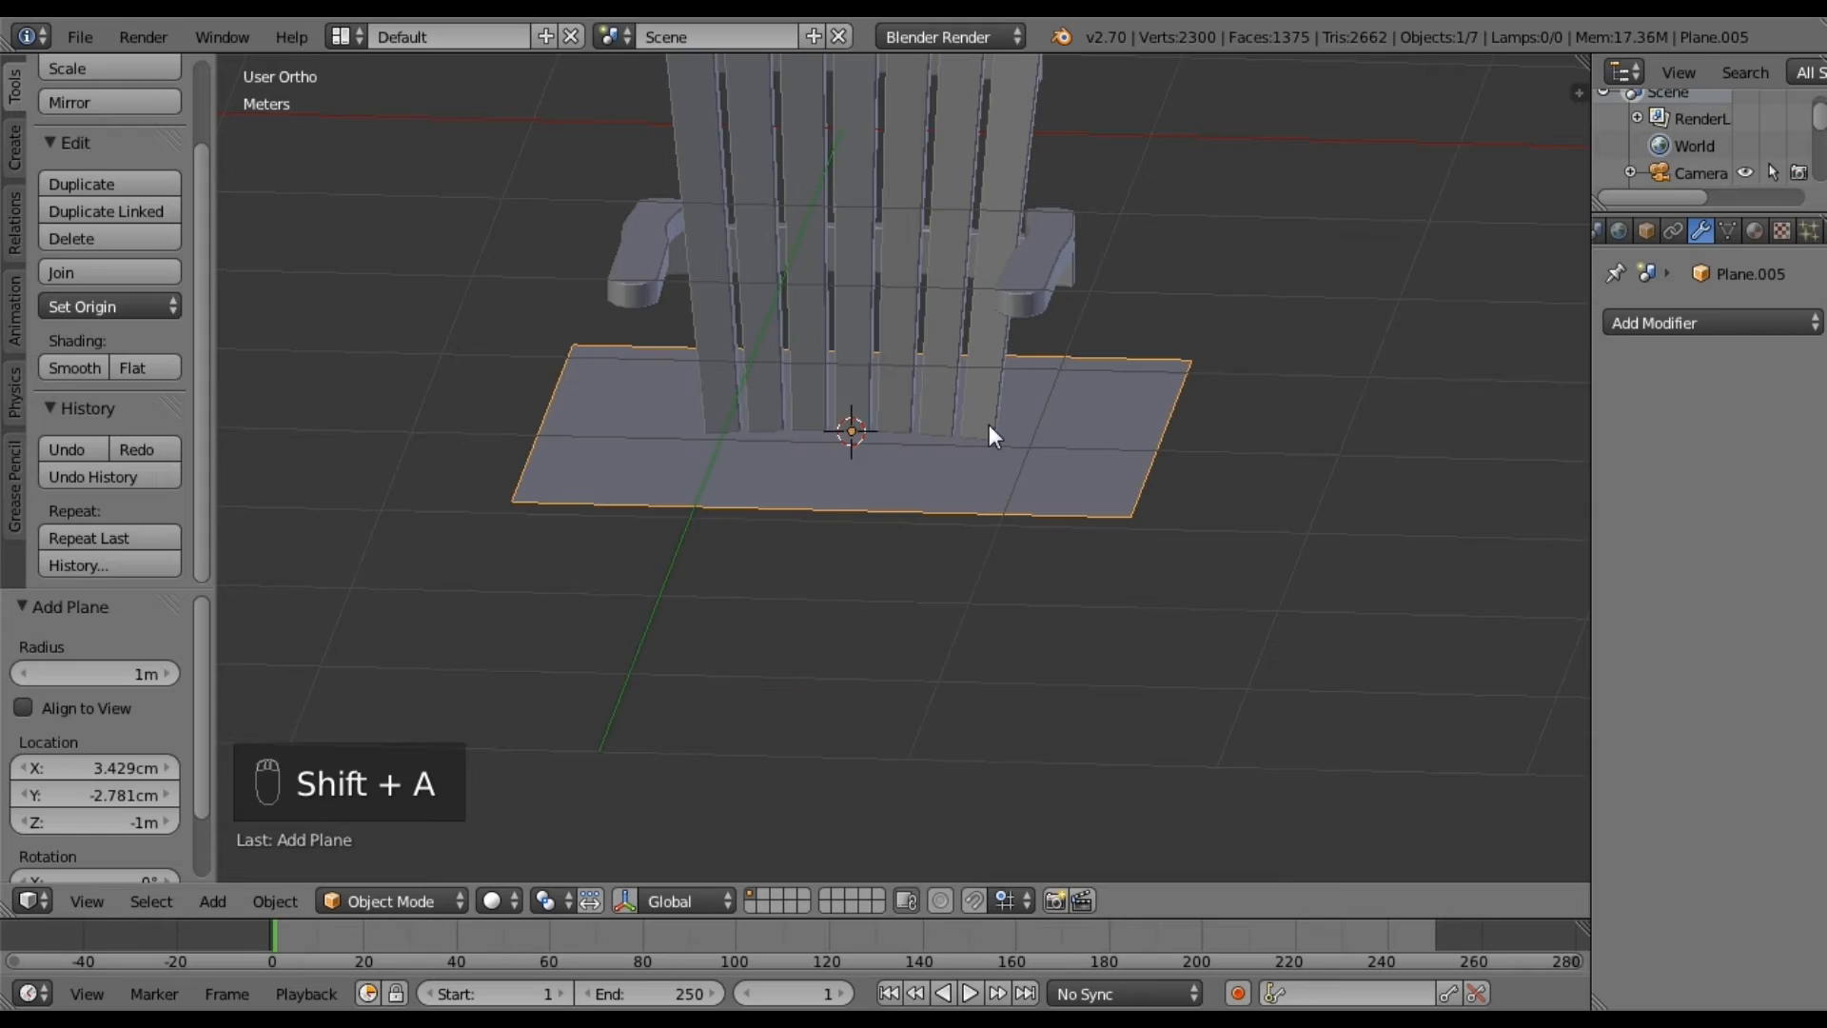
Scale the plane along X to about 0.643 in a wireframe top view, fitting it between the armrests, and restore solid shading.
{"action": "key", "text": "KP_7"}
{"action": "key", "text": "z"}
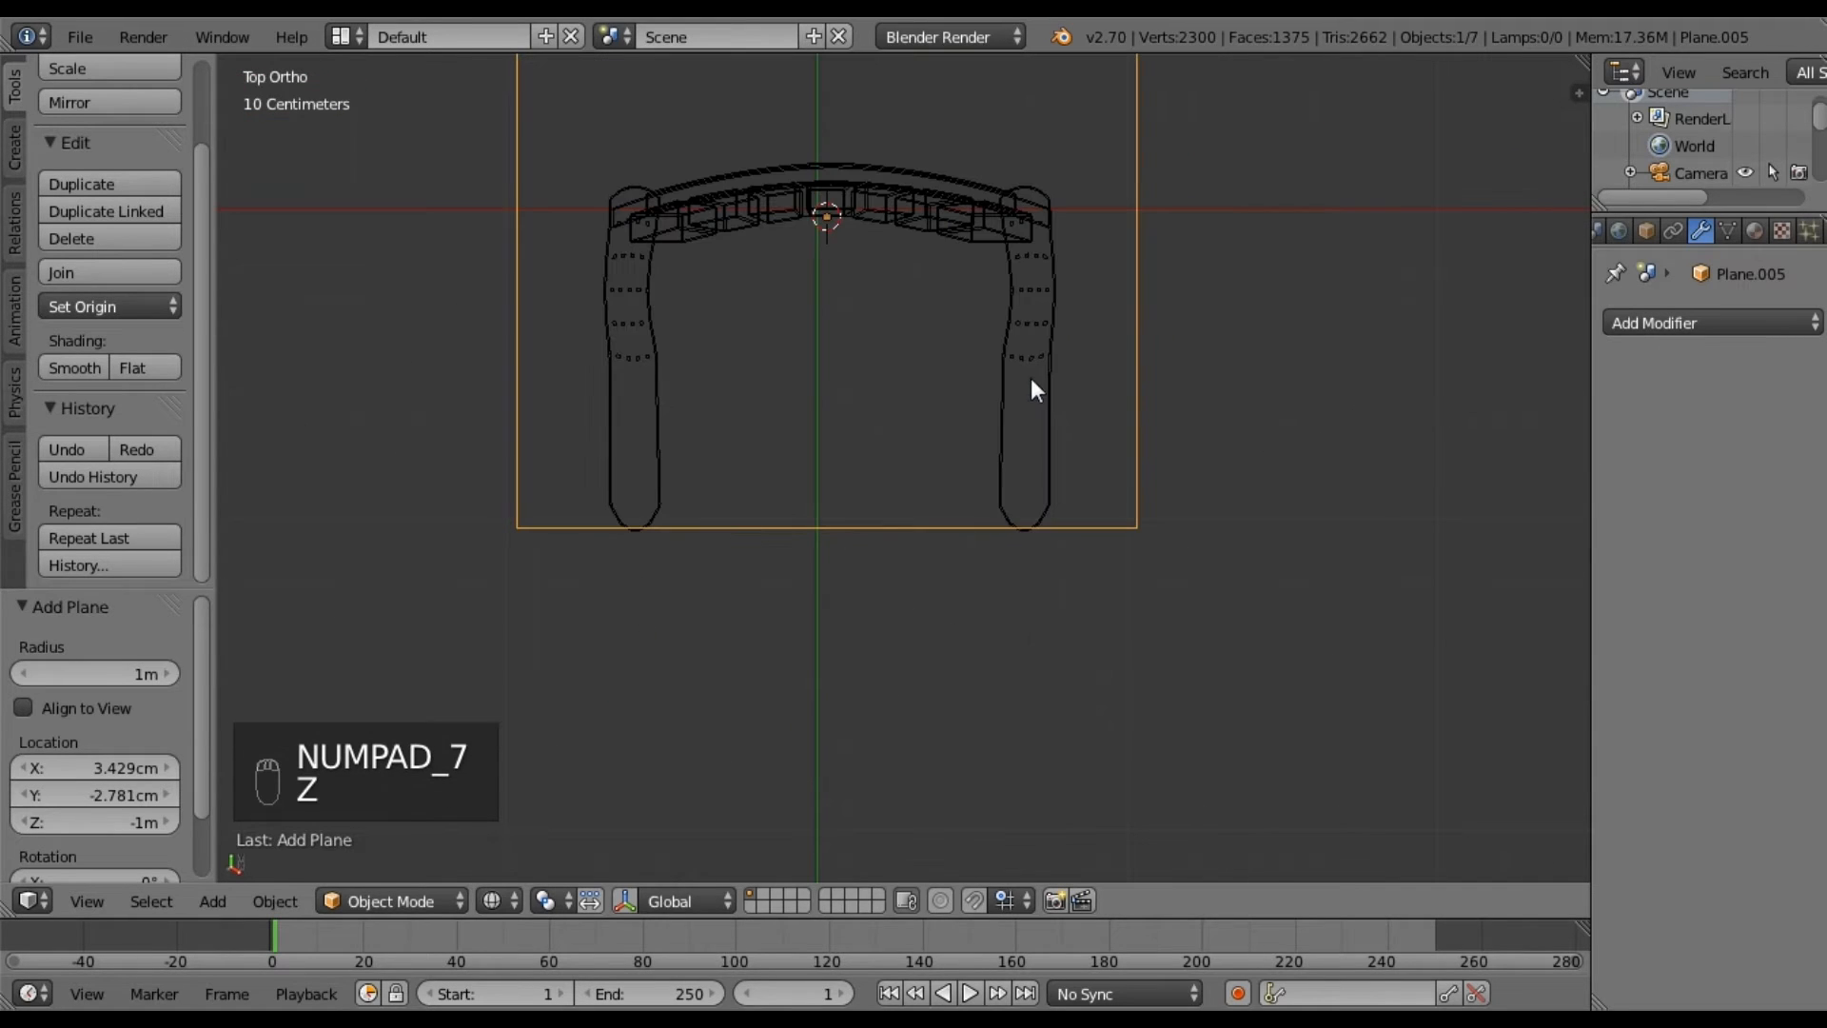
{"action": "scroll", "coordinate": [956, 442], "scroll_direction": "down", "scroll_amount": 4}
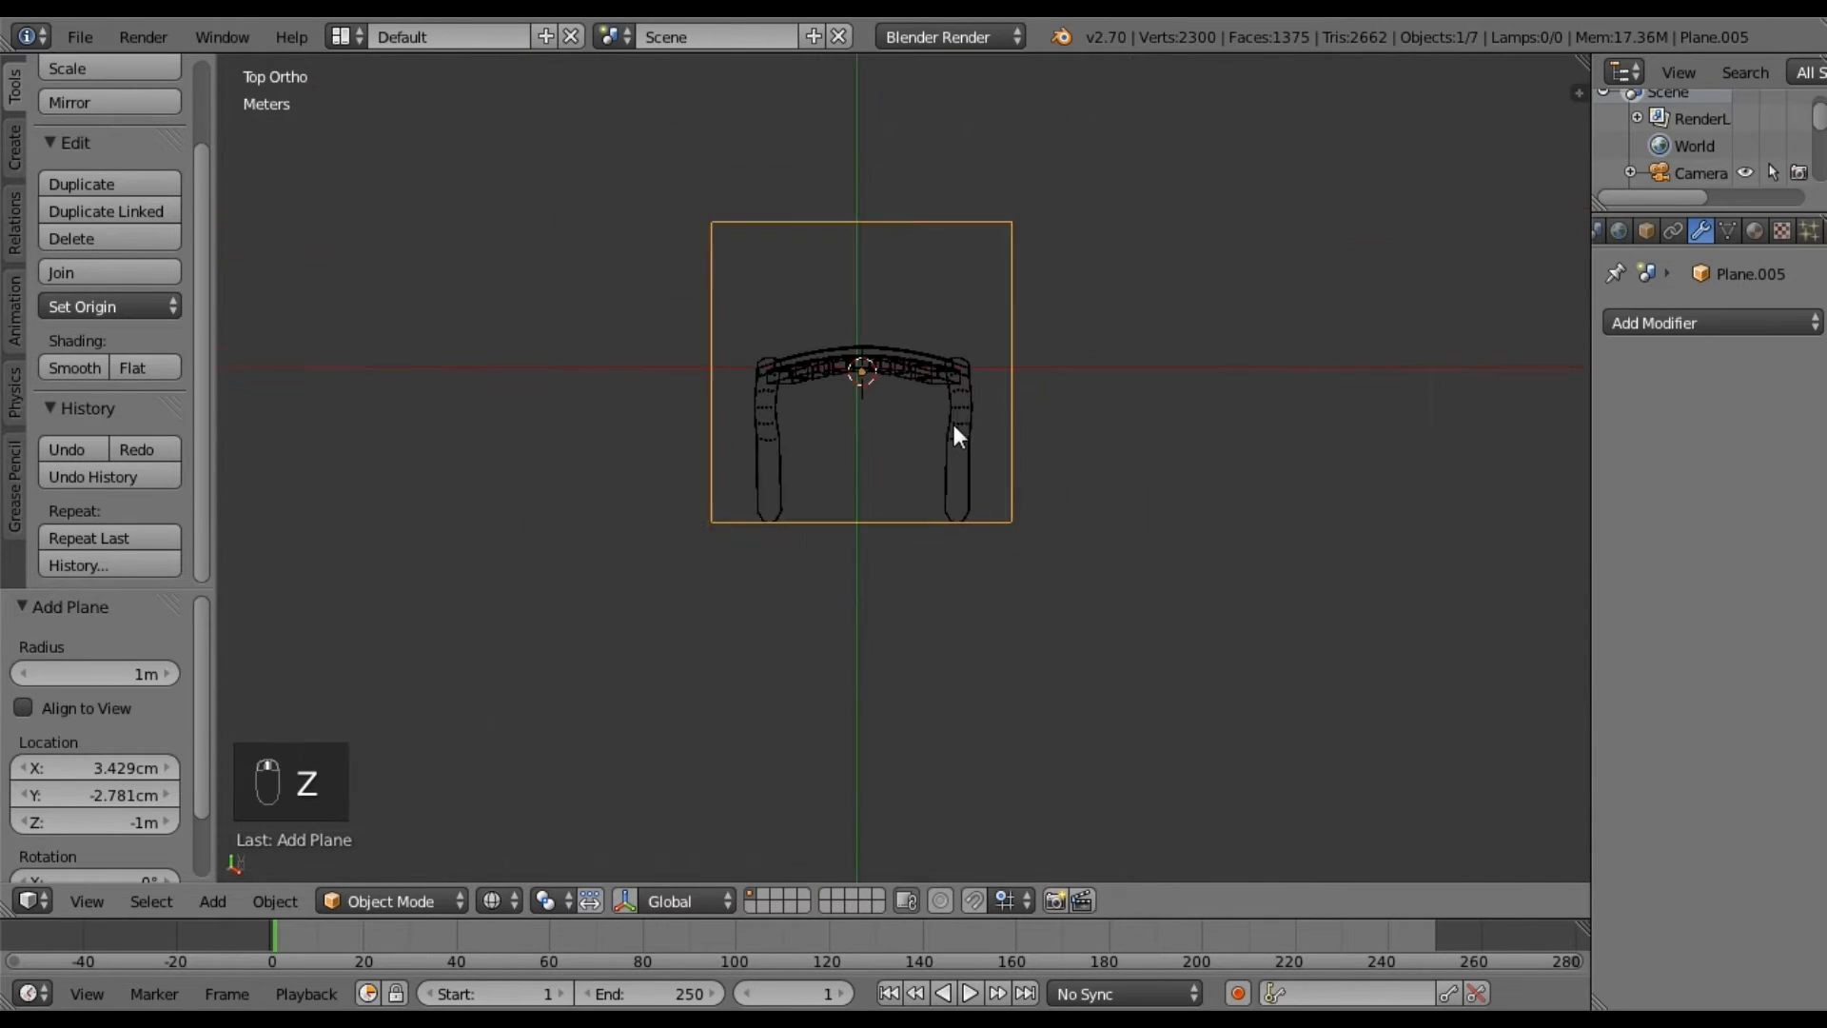
{"action": "key", "text": "s"}
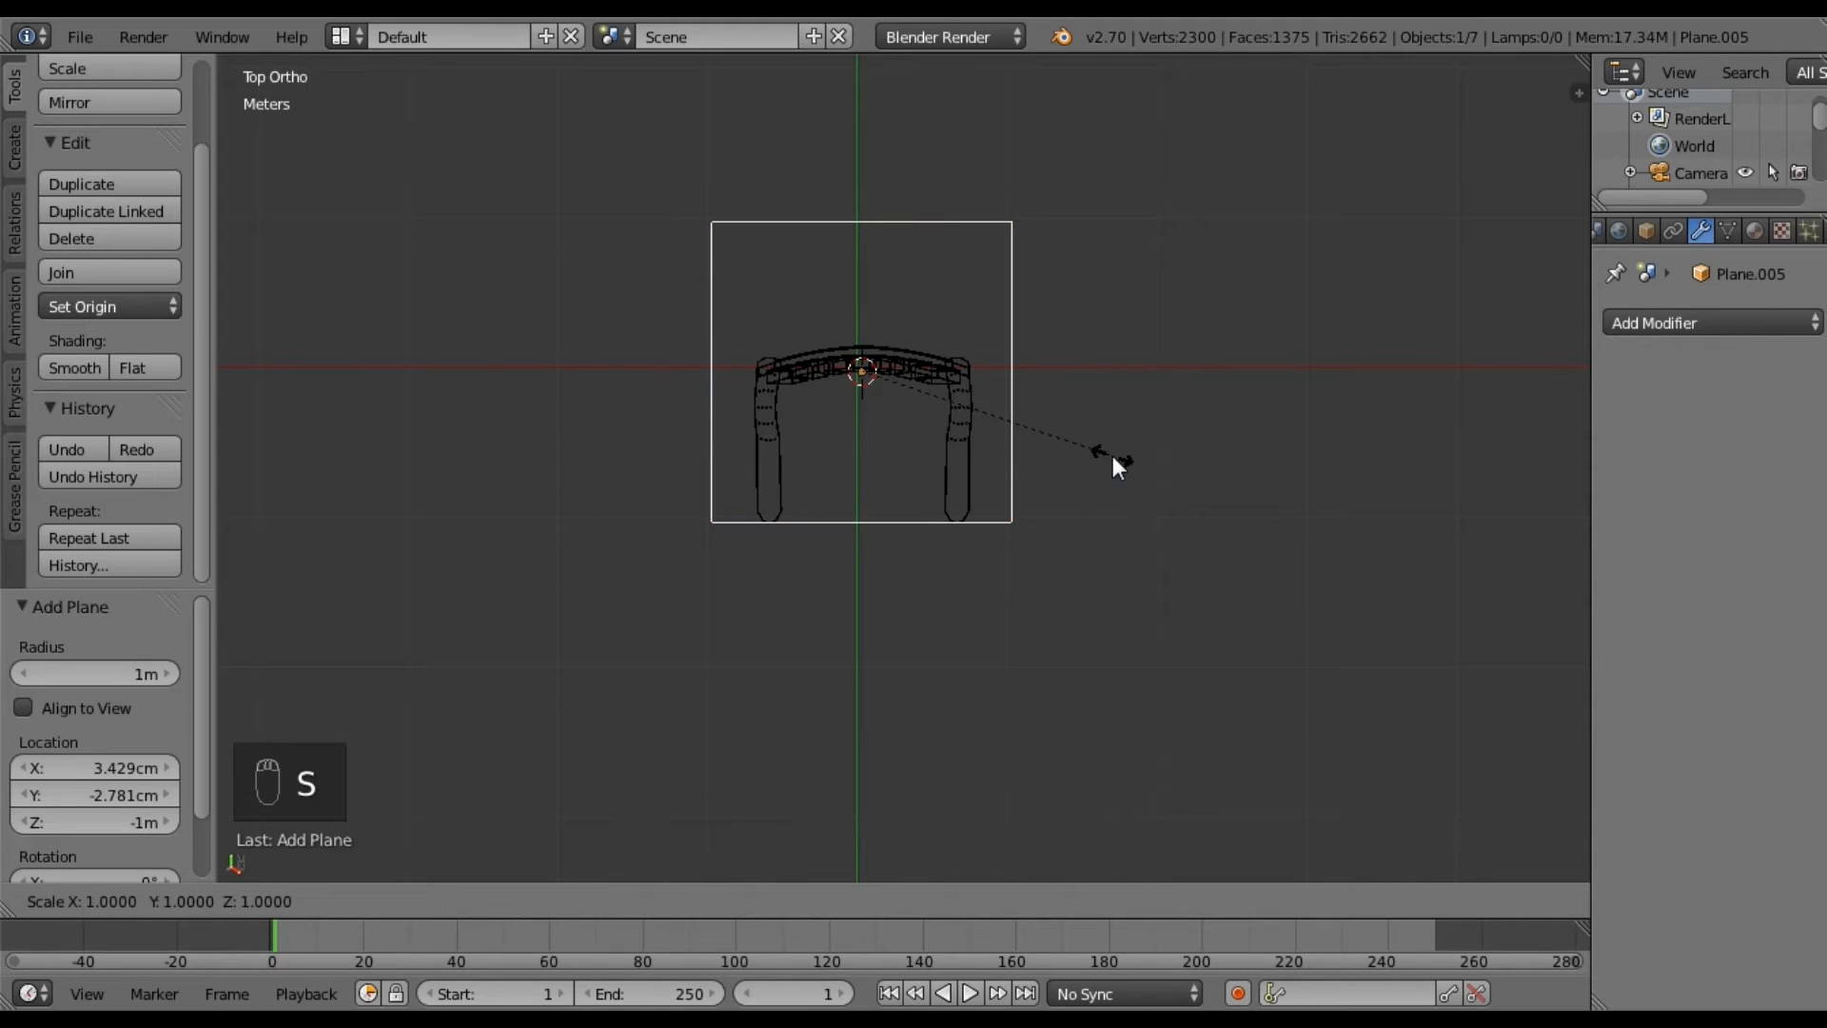
{"action": "key", "text": "x"}
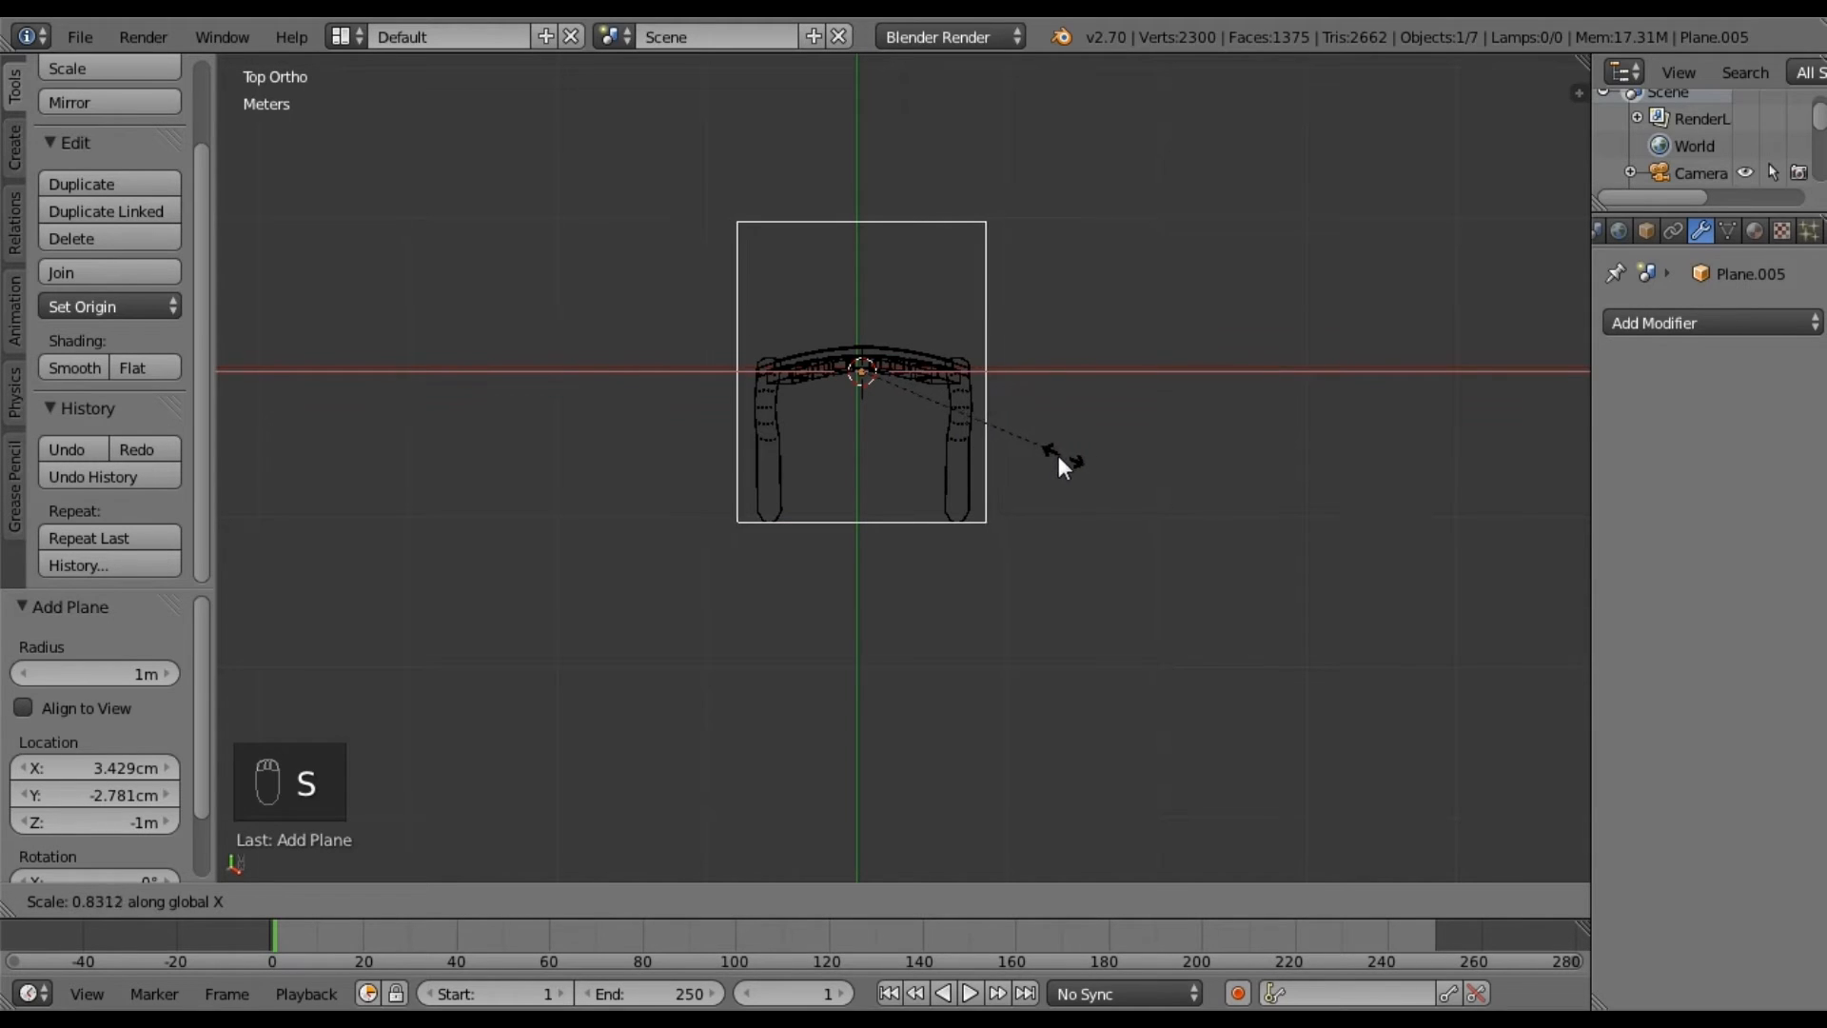
{"action": "left_click", "coordinate": [994, 475]}
{"action": "key", "text": "z"}
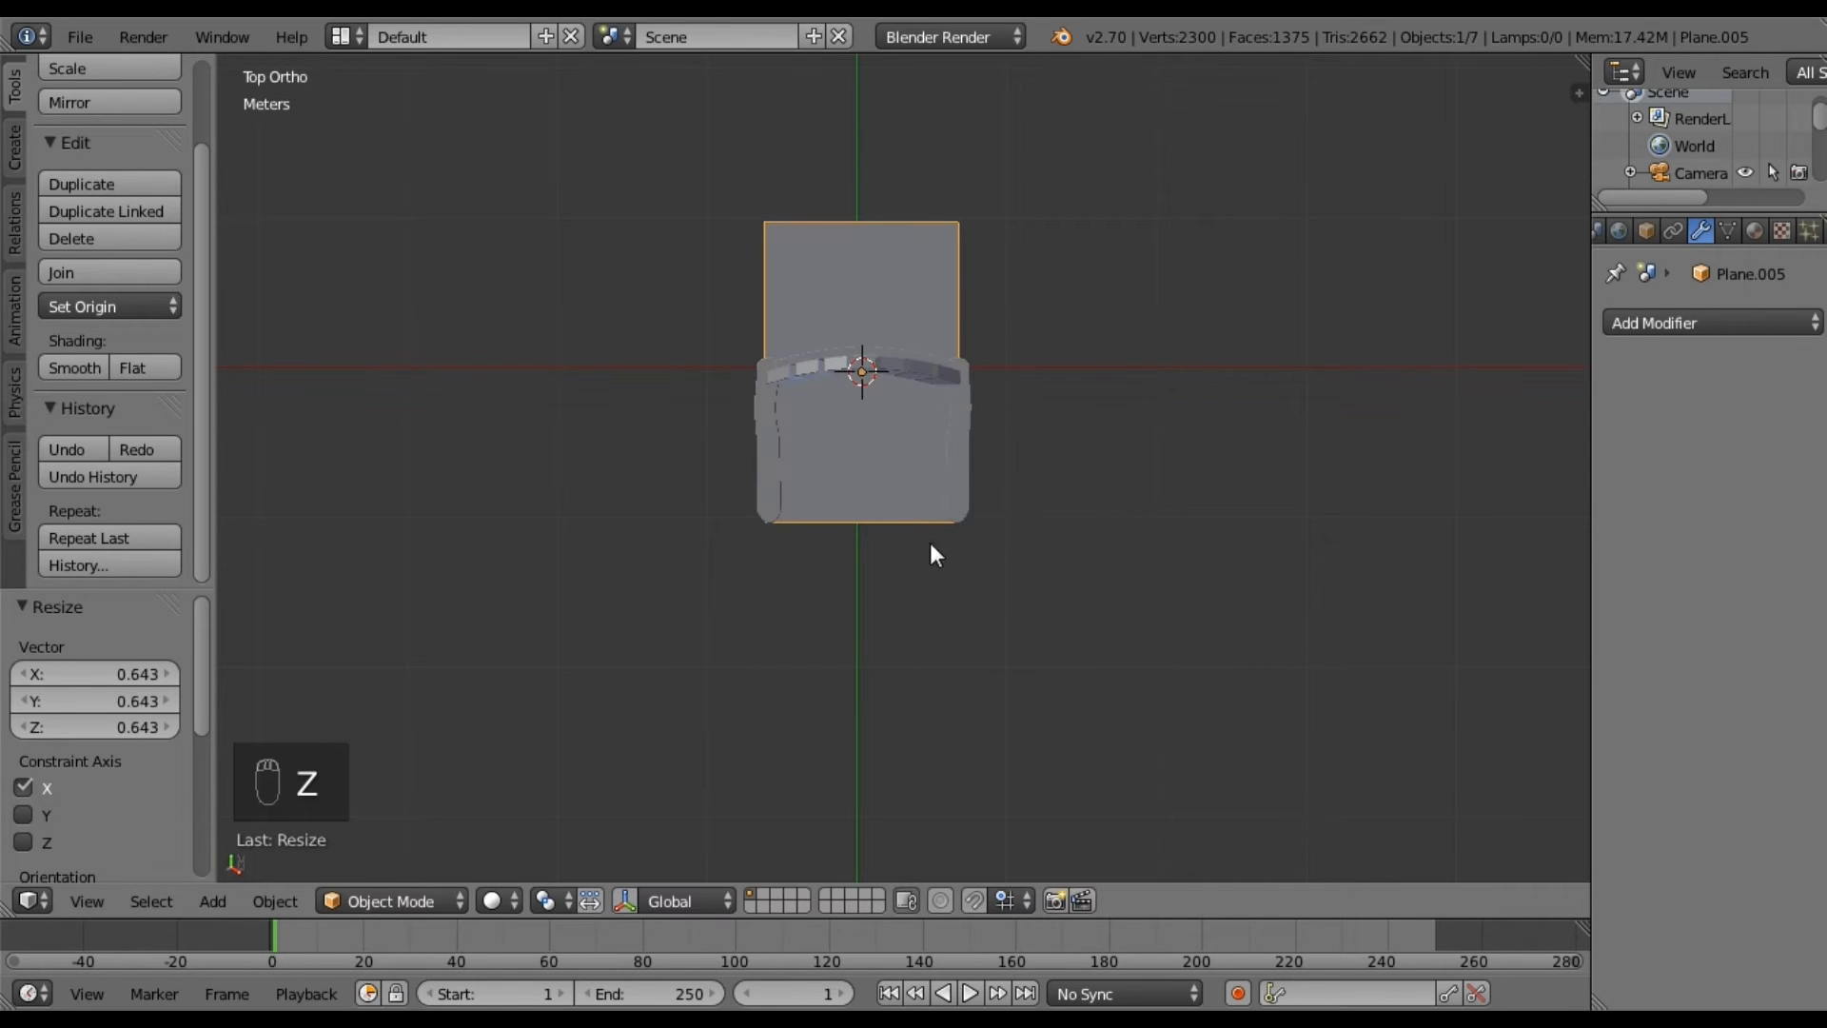
Scale the seat plane along X by about 0.83 so it fits between the armrests.
{"action": "middle_click_drag", "start_coordinate": [930, 544], "coordinate": [896, 361]}
{"action": "scroll", "coordinate": [885, 448], "scroll_direction": "up", "scroll_amount": 5}
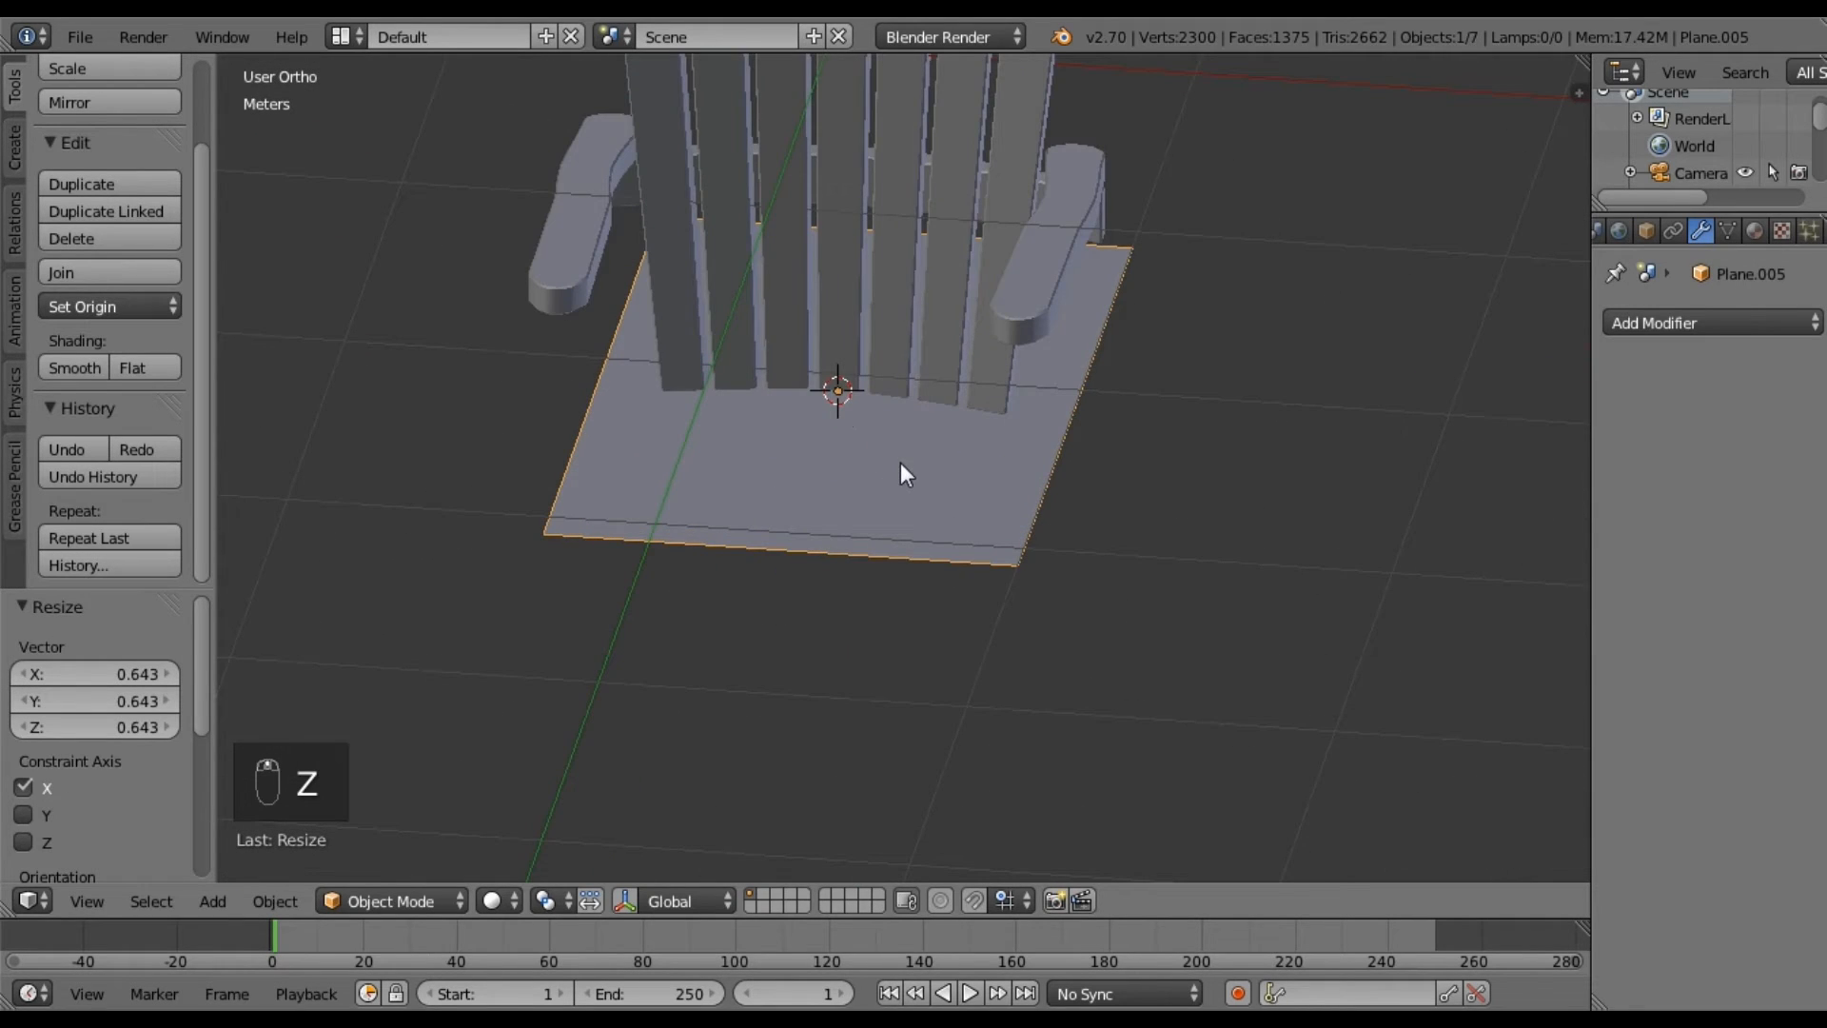
{"action": "middle_click_drag", "start_coordinate": [940, 443], "coordinate": [942, 443]}
{"action": "key", "text": "s"}
{"action": "key", "text": "x"}
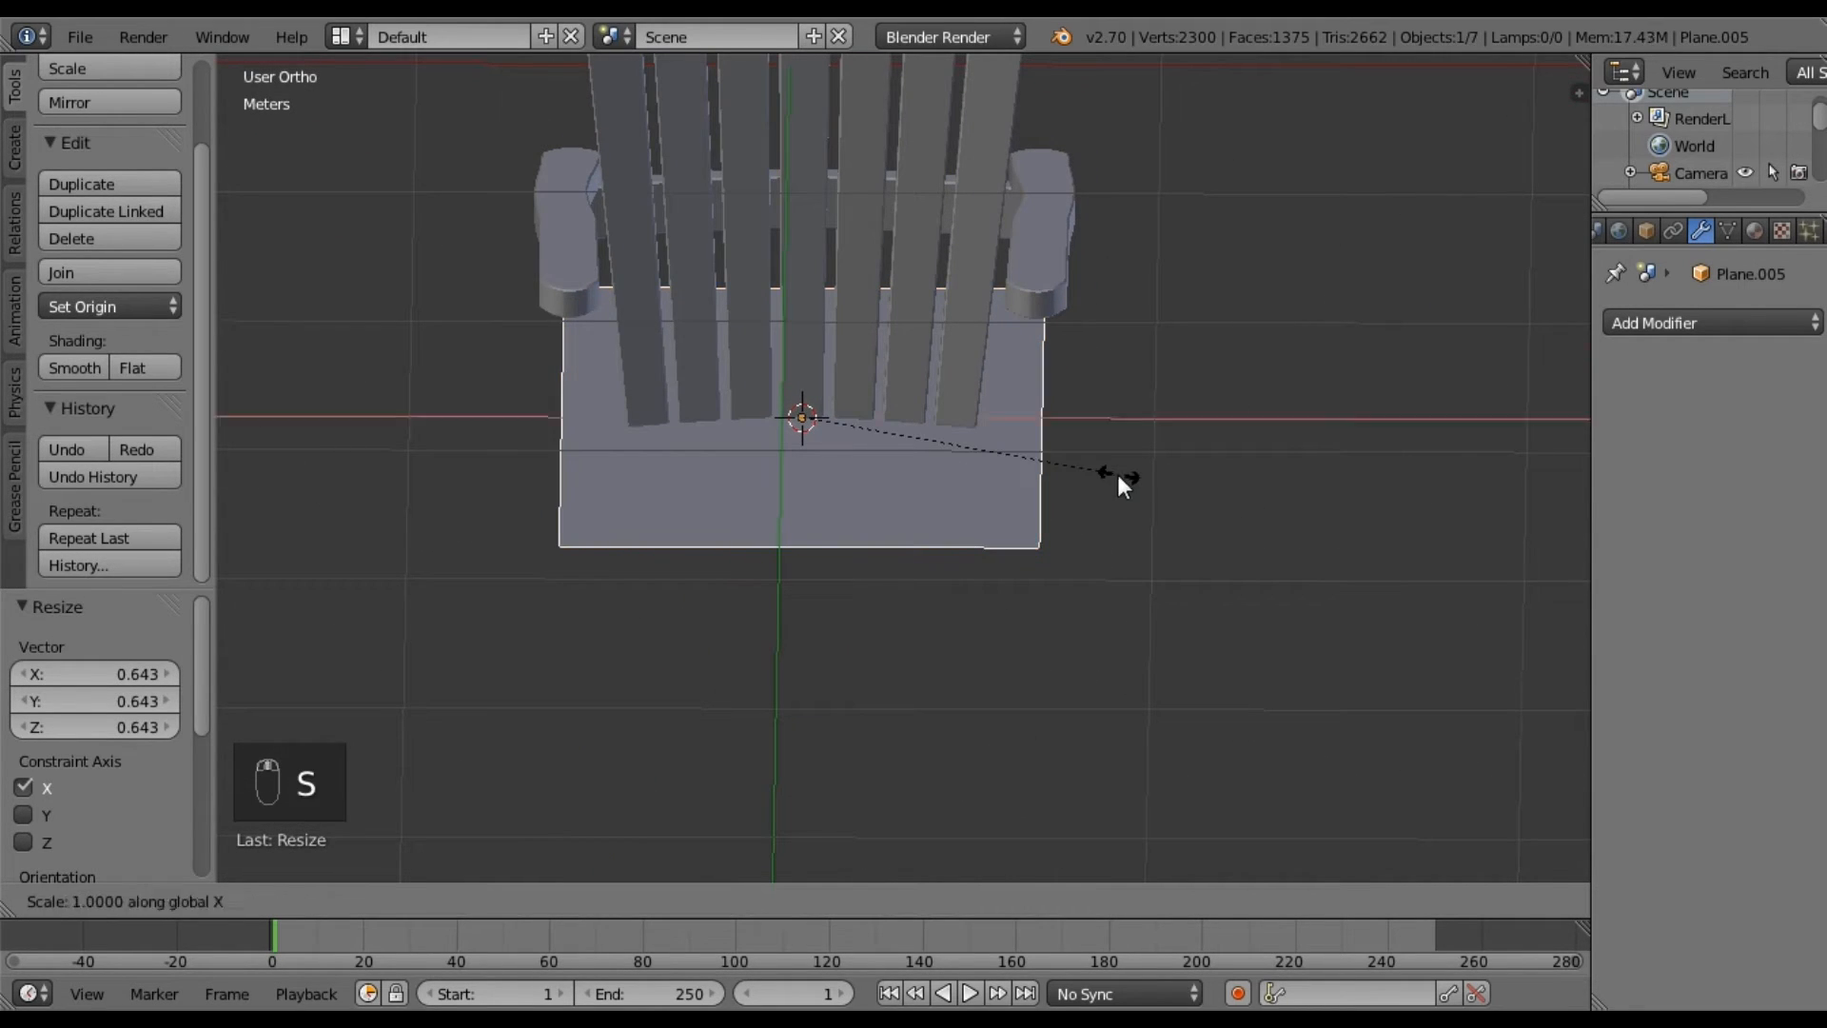
{"action": "left_click", "coordinate": [1066, 460]}
Examine the seat plane's width and depth against the back slats and armrests from the front and from above.
{"action": "middle_click_drag", "start_coordinate": [904, 617], "coordinate": [906, 490]}
{"action": "key", "text": "KP_1"}
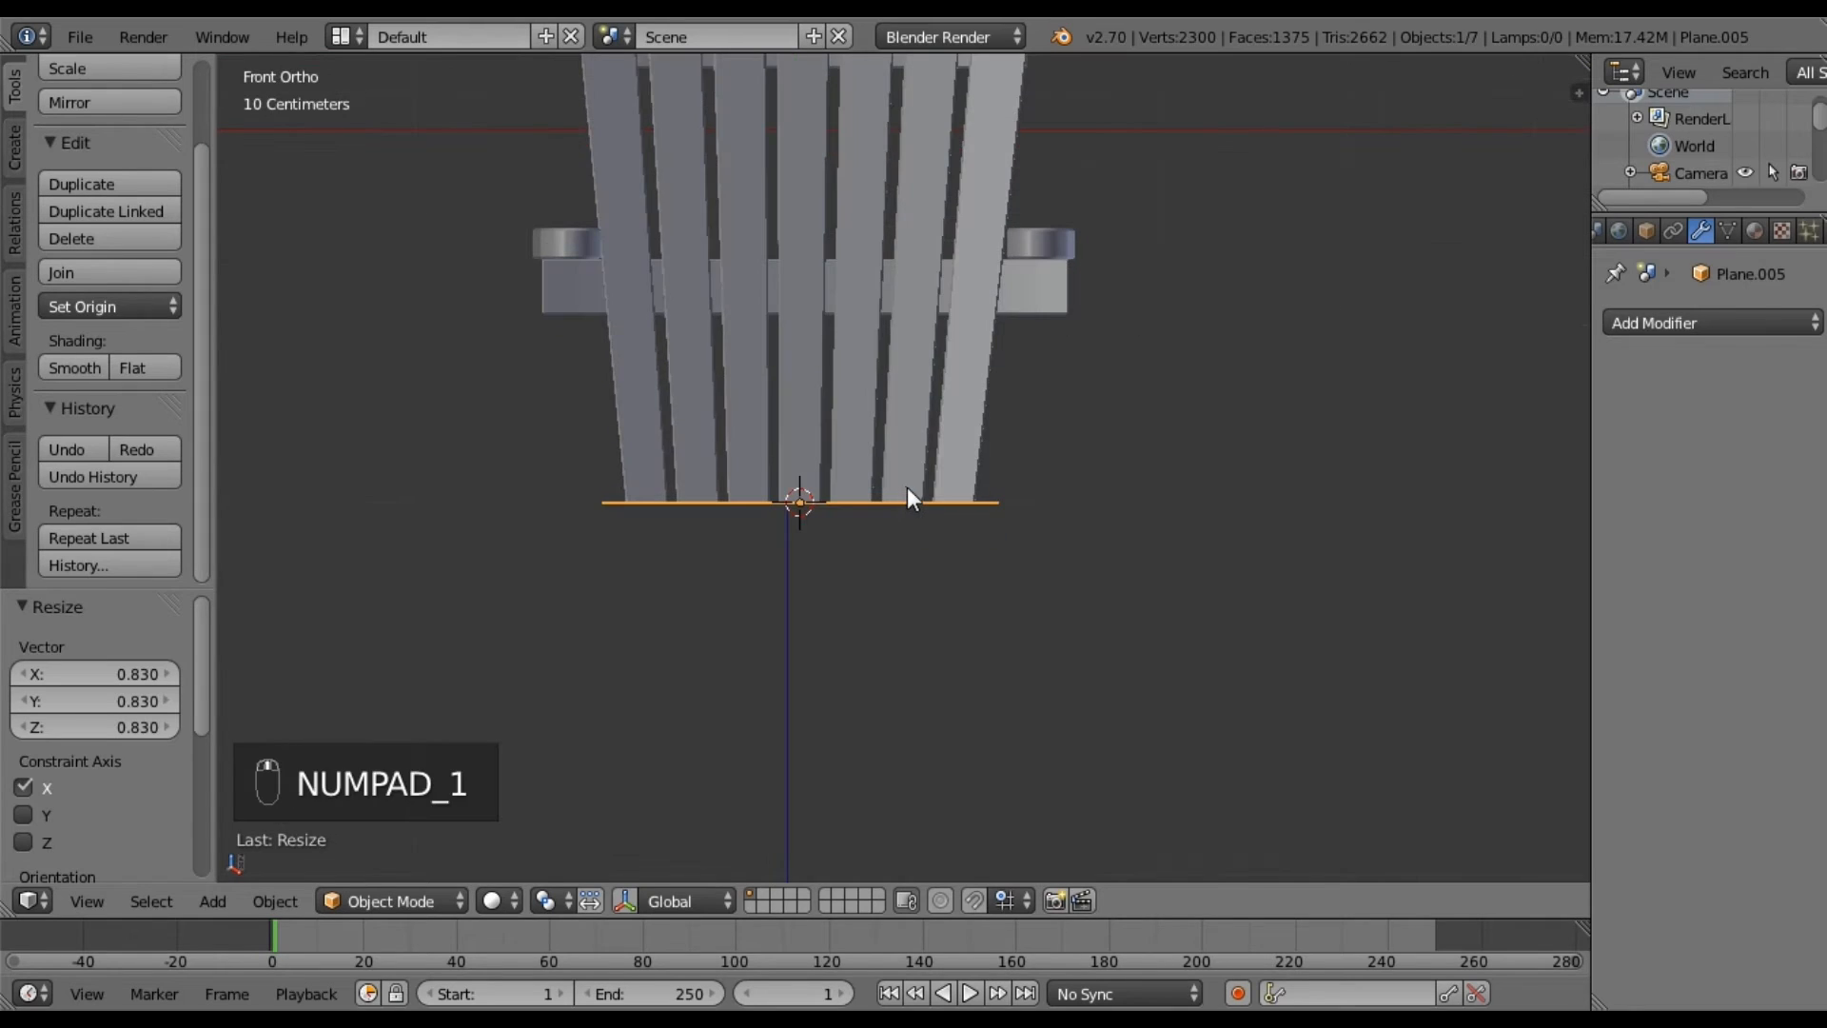
{"action": "key", "text": "z"}
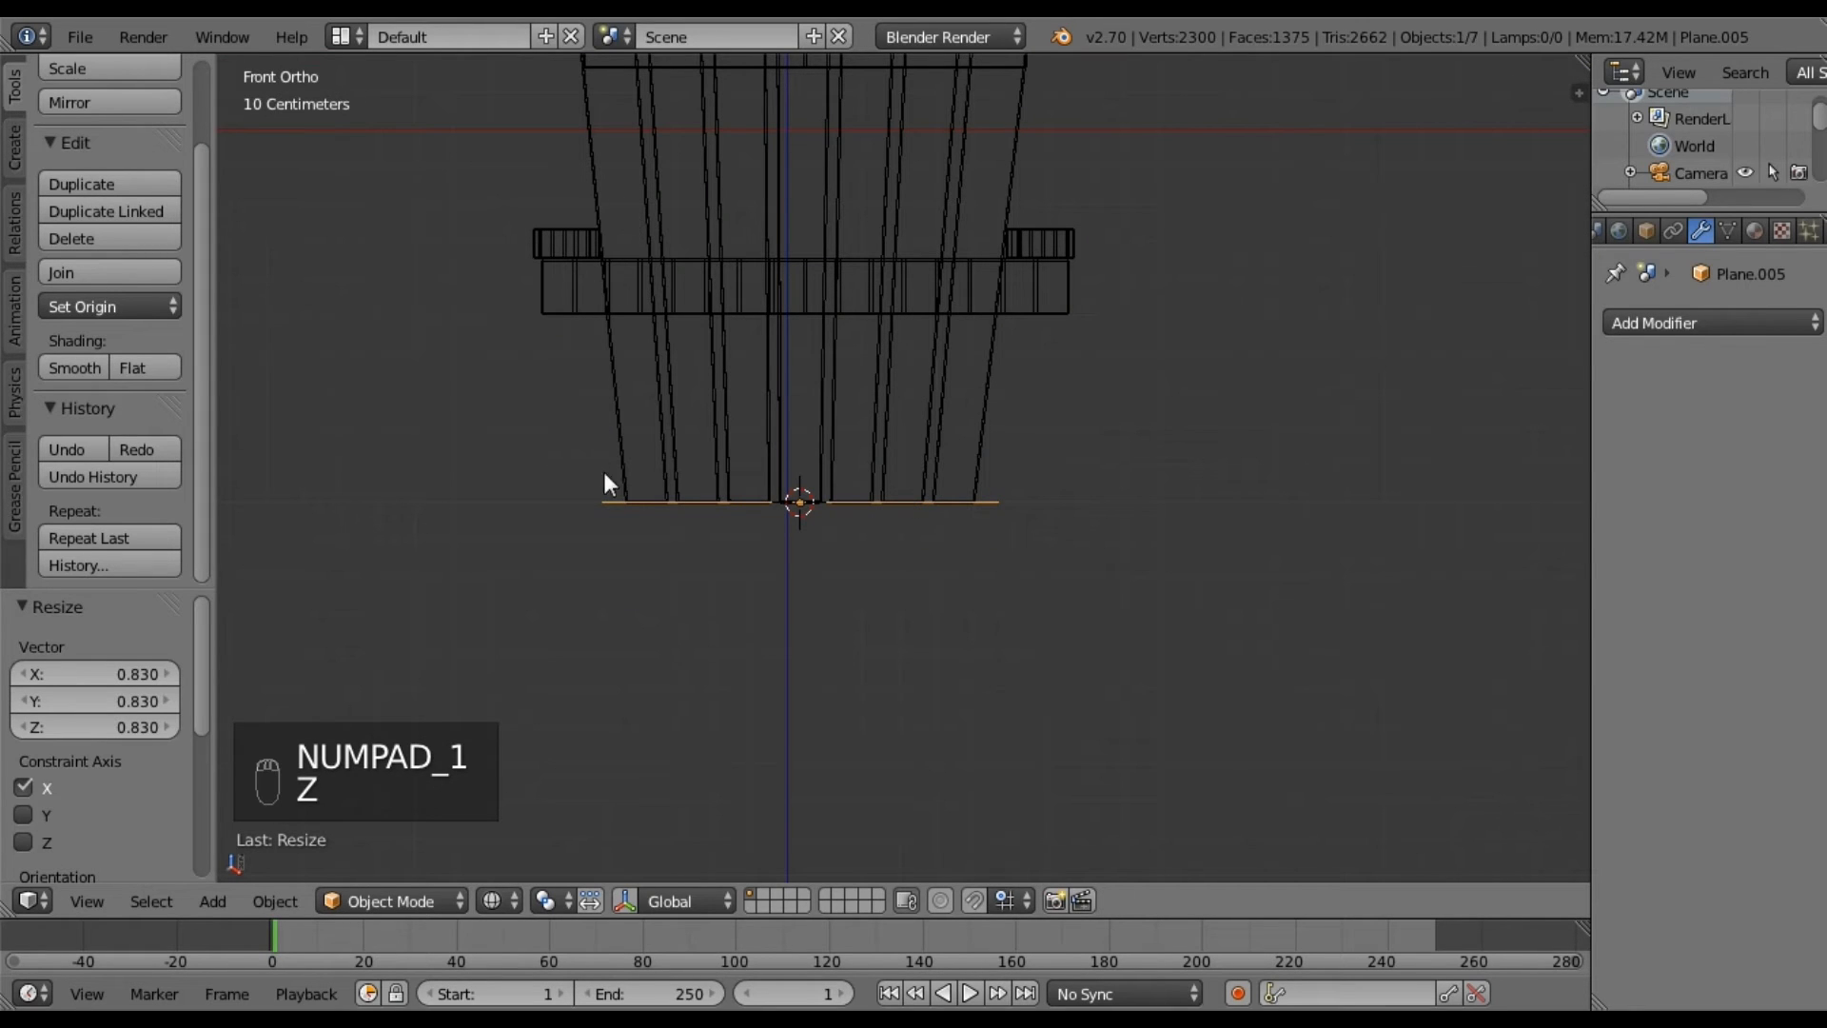
{"action": "key", "text": "z"}
{"action": "middle_click_drag", "start_coordinate": [824, 365], "coordinate": [792, 490]}
{"action": "middle_click_drag", "start_coordinate": [817, 398], "coordinate": [995, 409]}
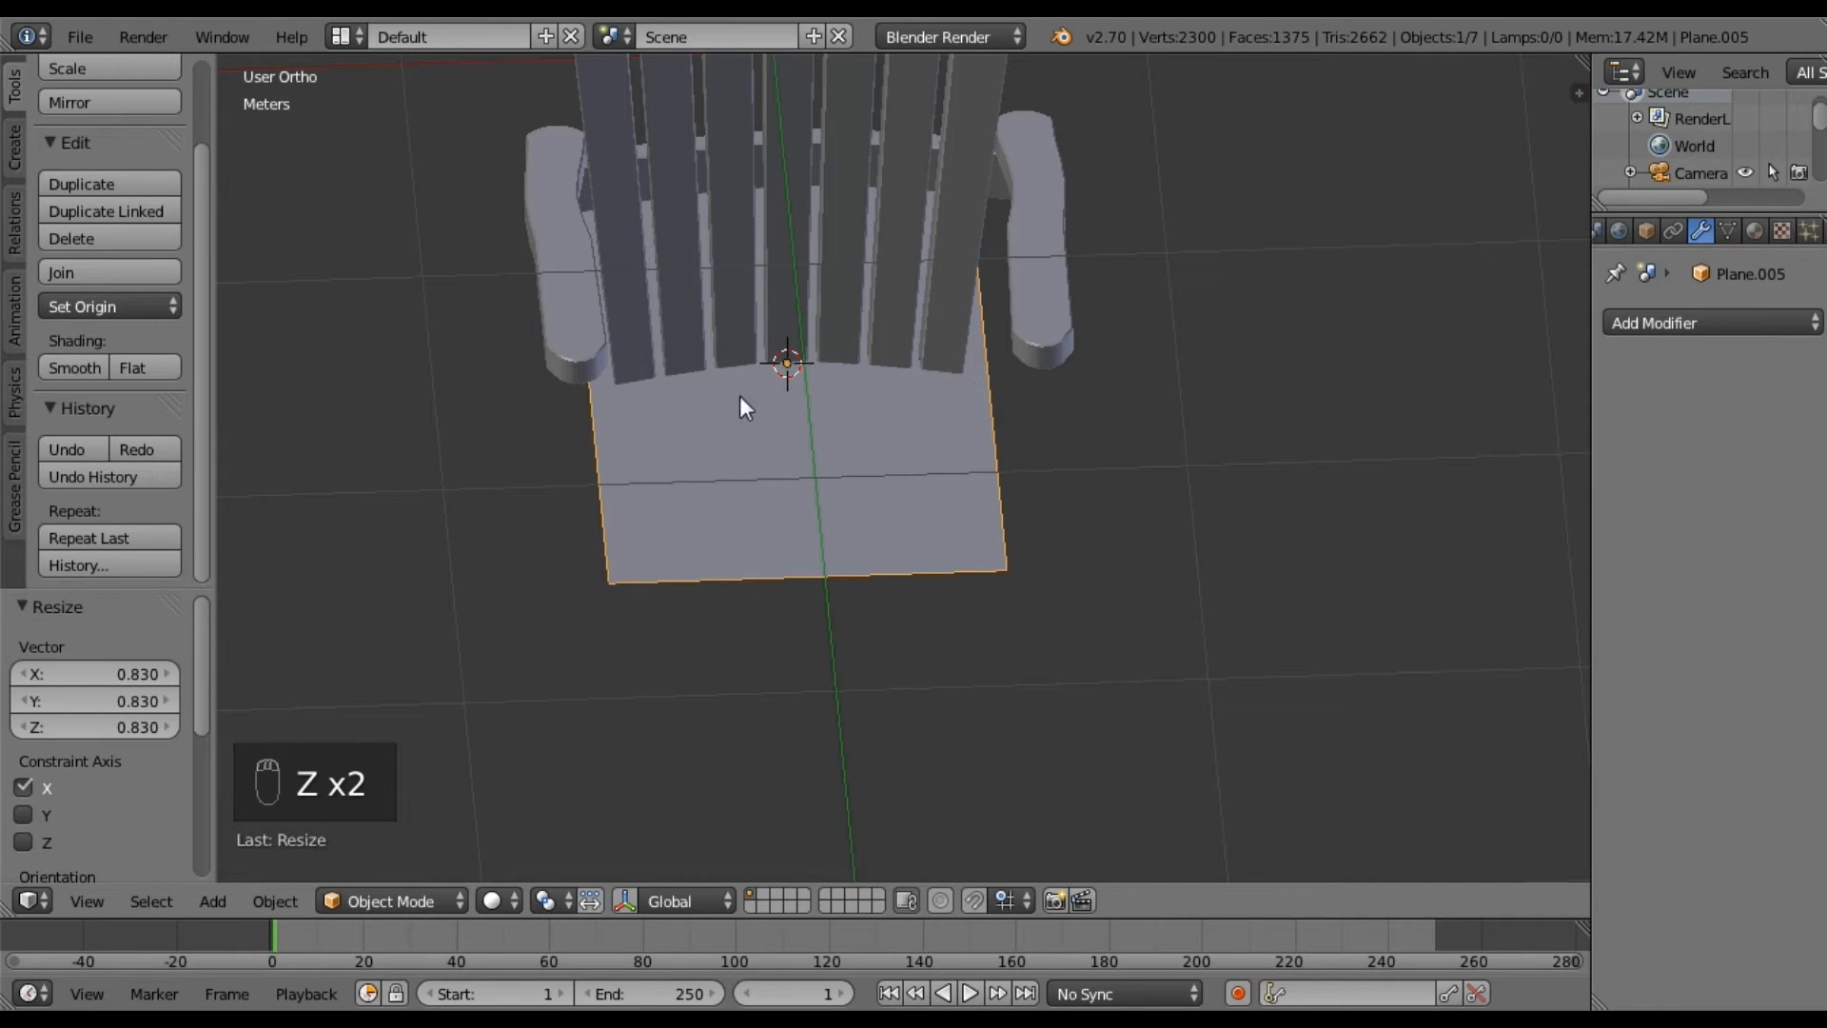
{"action": "middle_click_drag", "start_coordinate": [975, 443], "coordinate": [973, 542]}
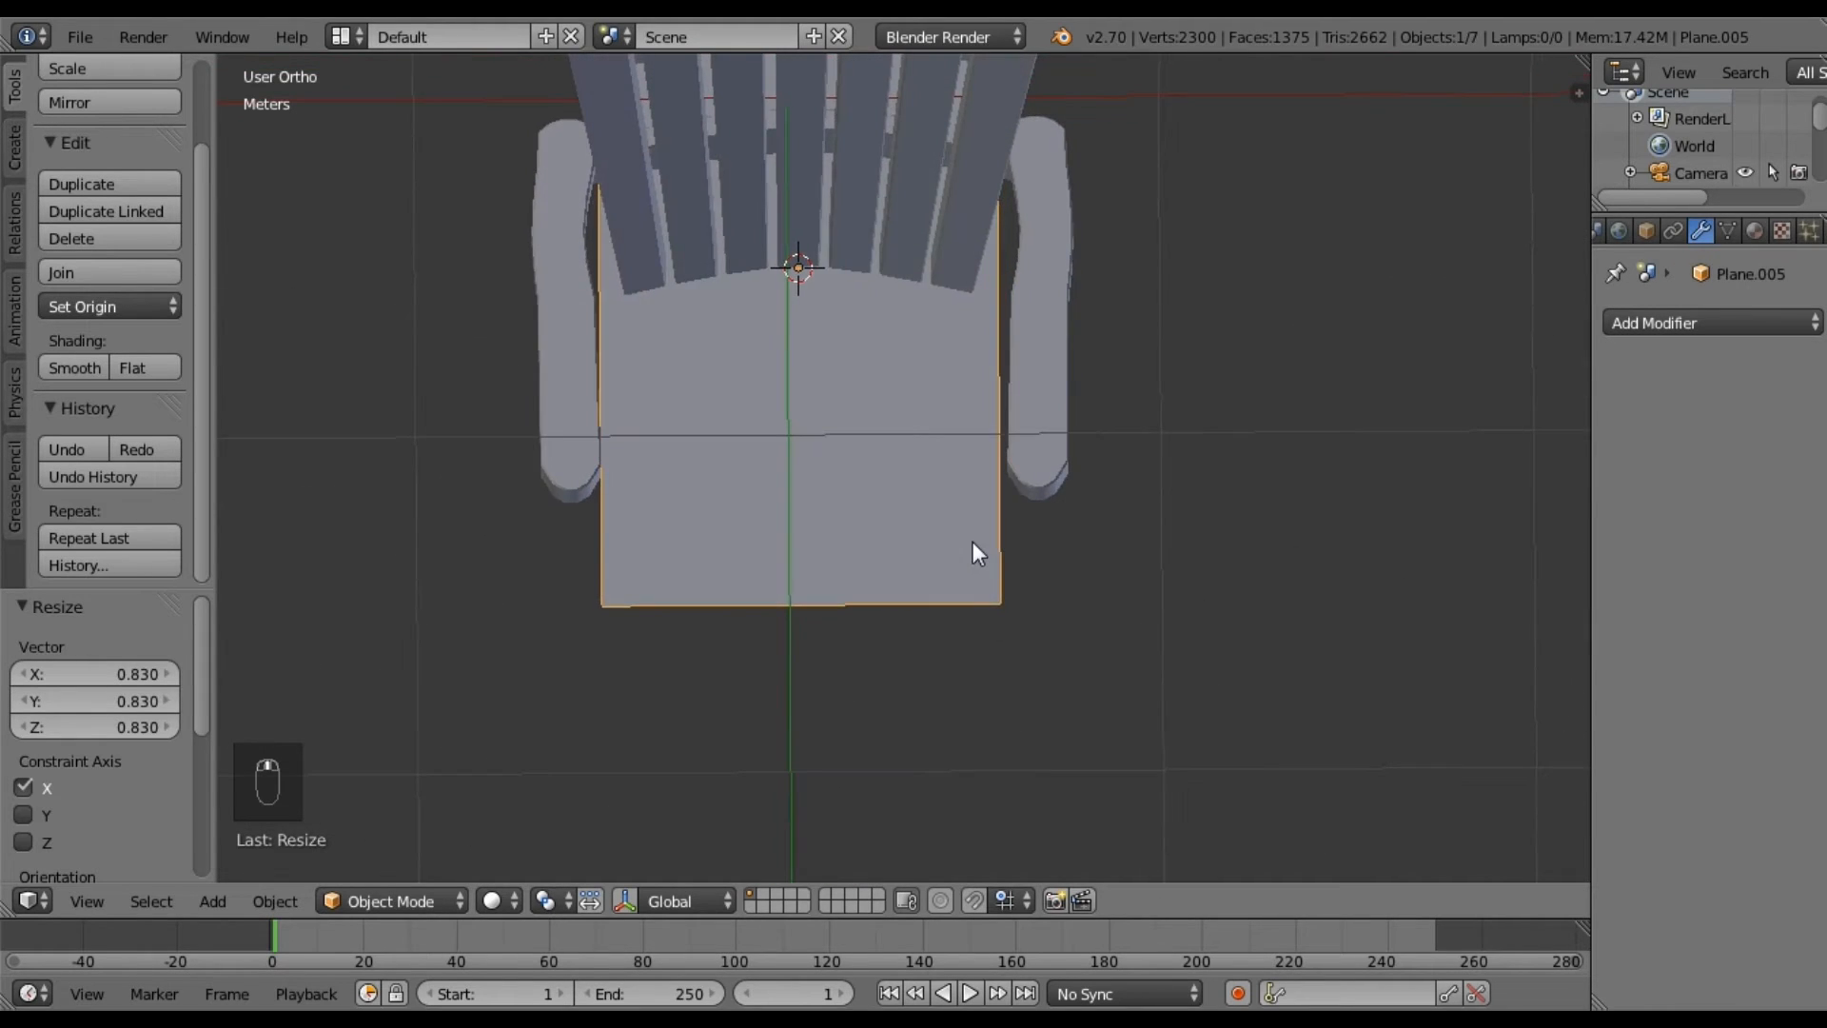
{"action": "key", "text": "KP_8"}
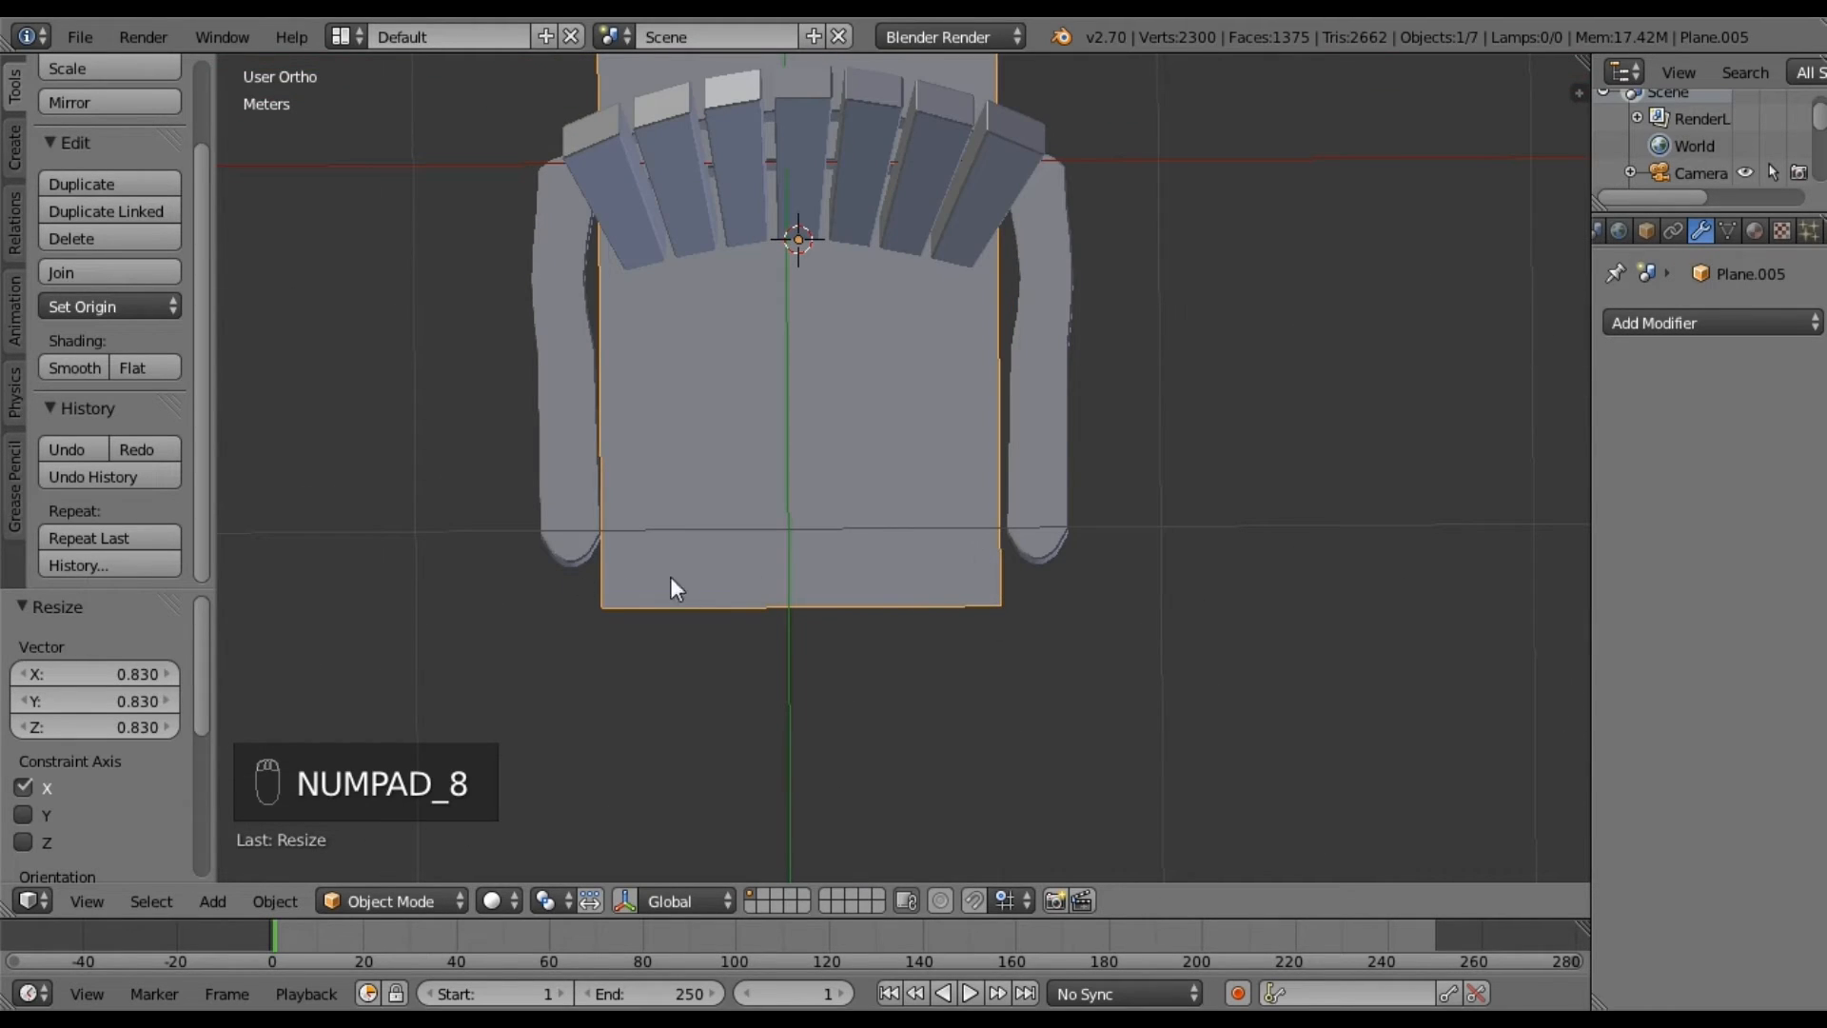
{"action": "scroll", "coordinate": [807, 252], "scroll_direction": "down", "scroll_amount": 2}
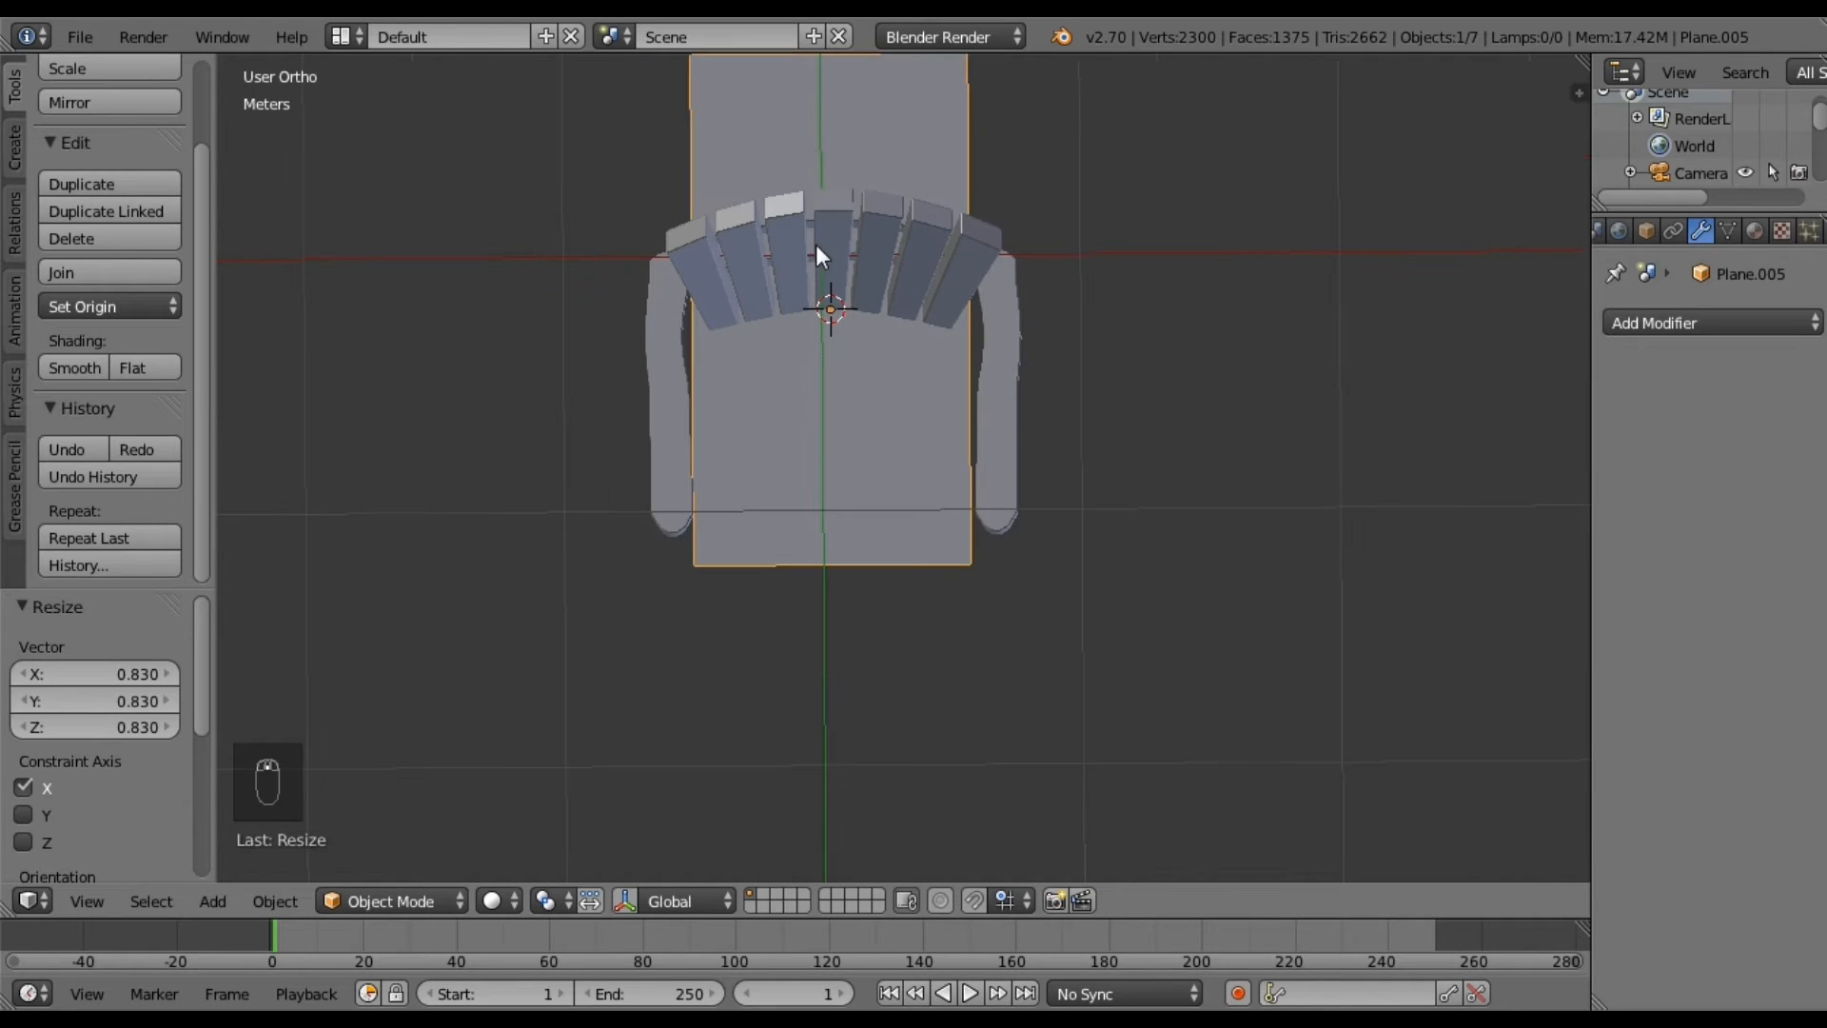
Select the seat plane's rear edge vertices in Edit Mode and disable proportional editing.
{"action": "middle_click_drag", "start_coordinate": [815, 244], "coordinate": [792, 366], "text": "shift"}
{"action": "key", "text": "Tab"}
{"action": "key", "text": "a"}
{"action": "key", "text": "a"}
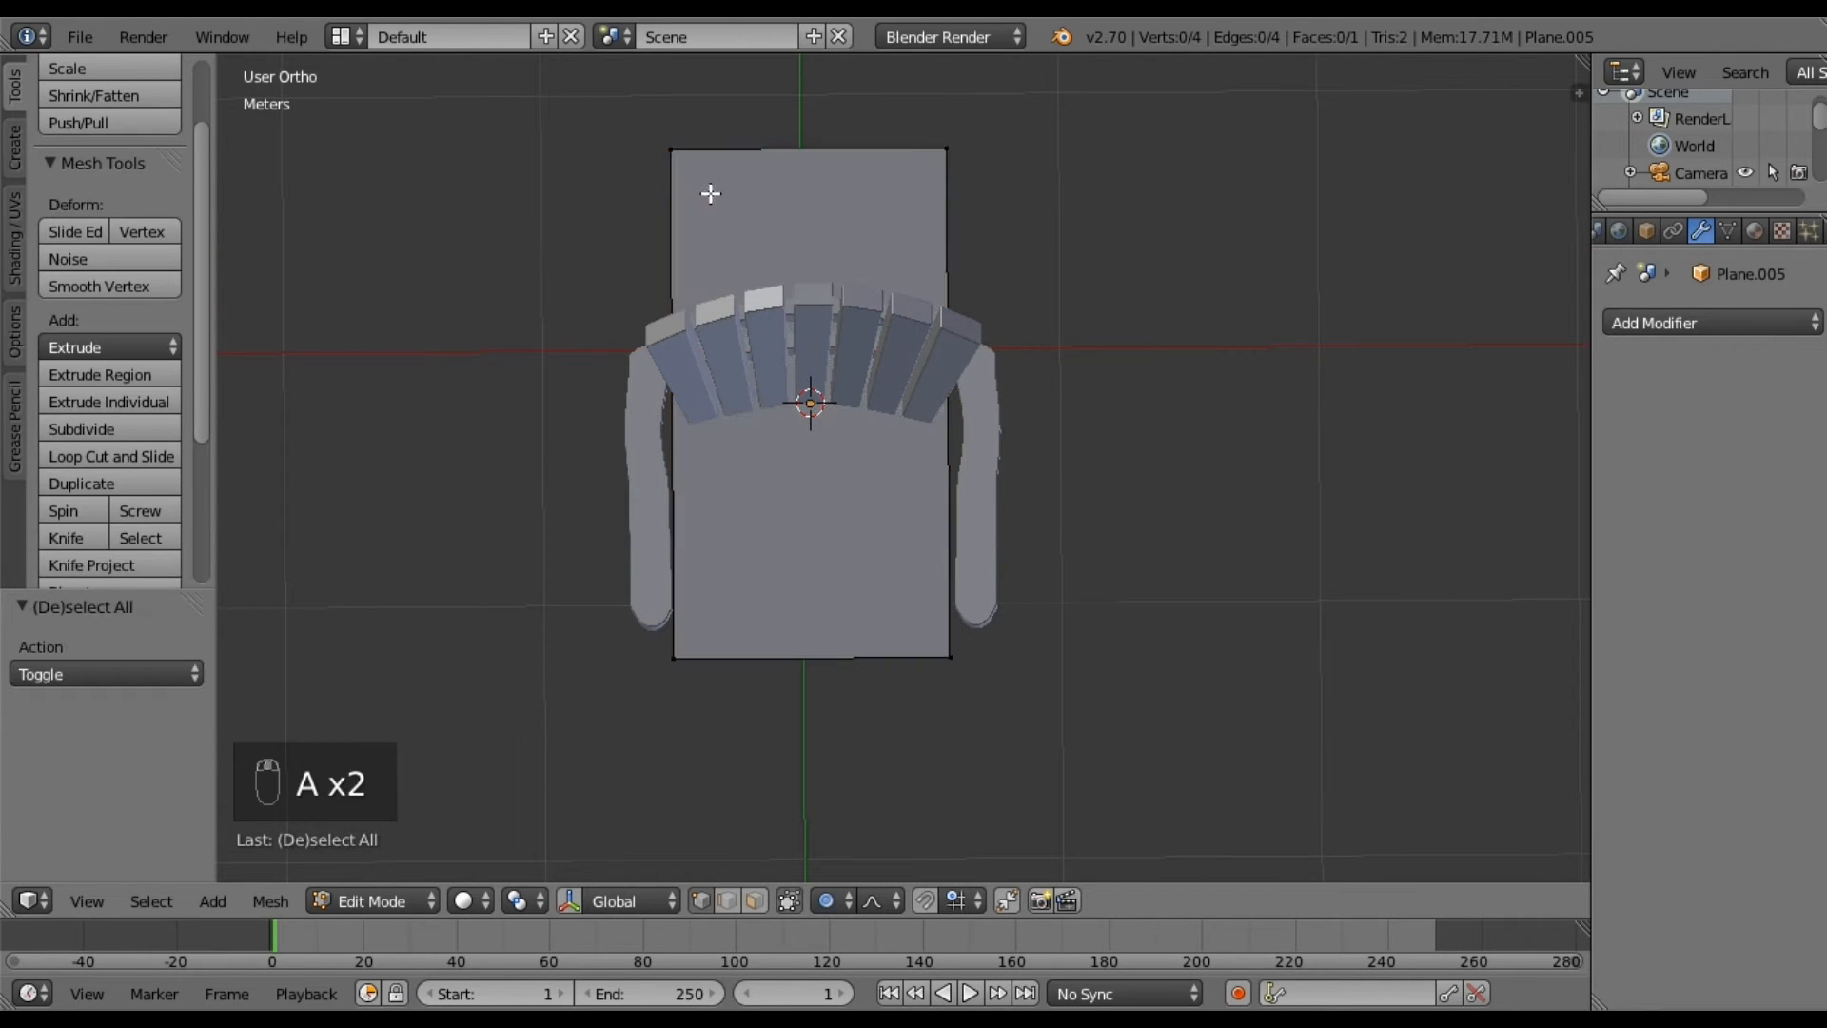
{"action": "key", "text": "b"}
{"action": "left_click_drag", "start_coordinate": [619, 106], "coordinate": [996, 193]}
{"action": "key", "text": "g"}
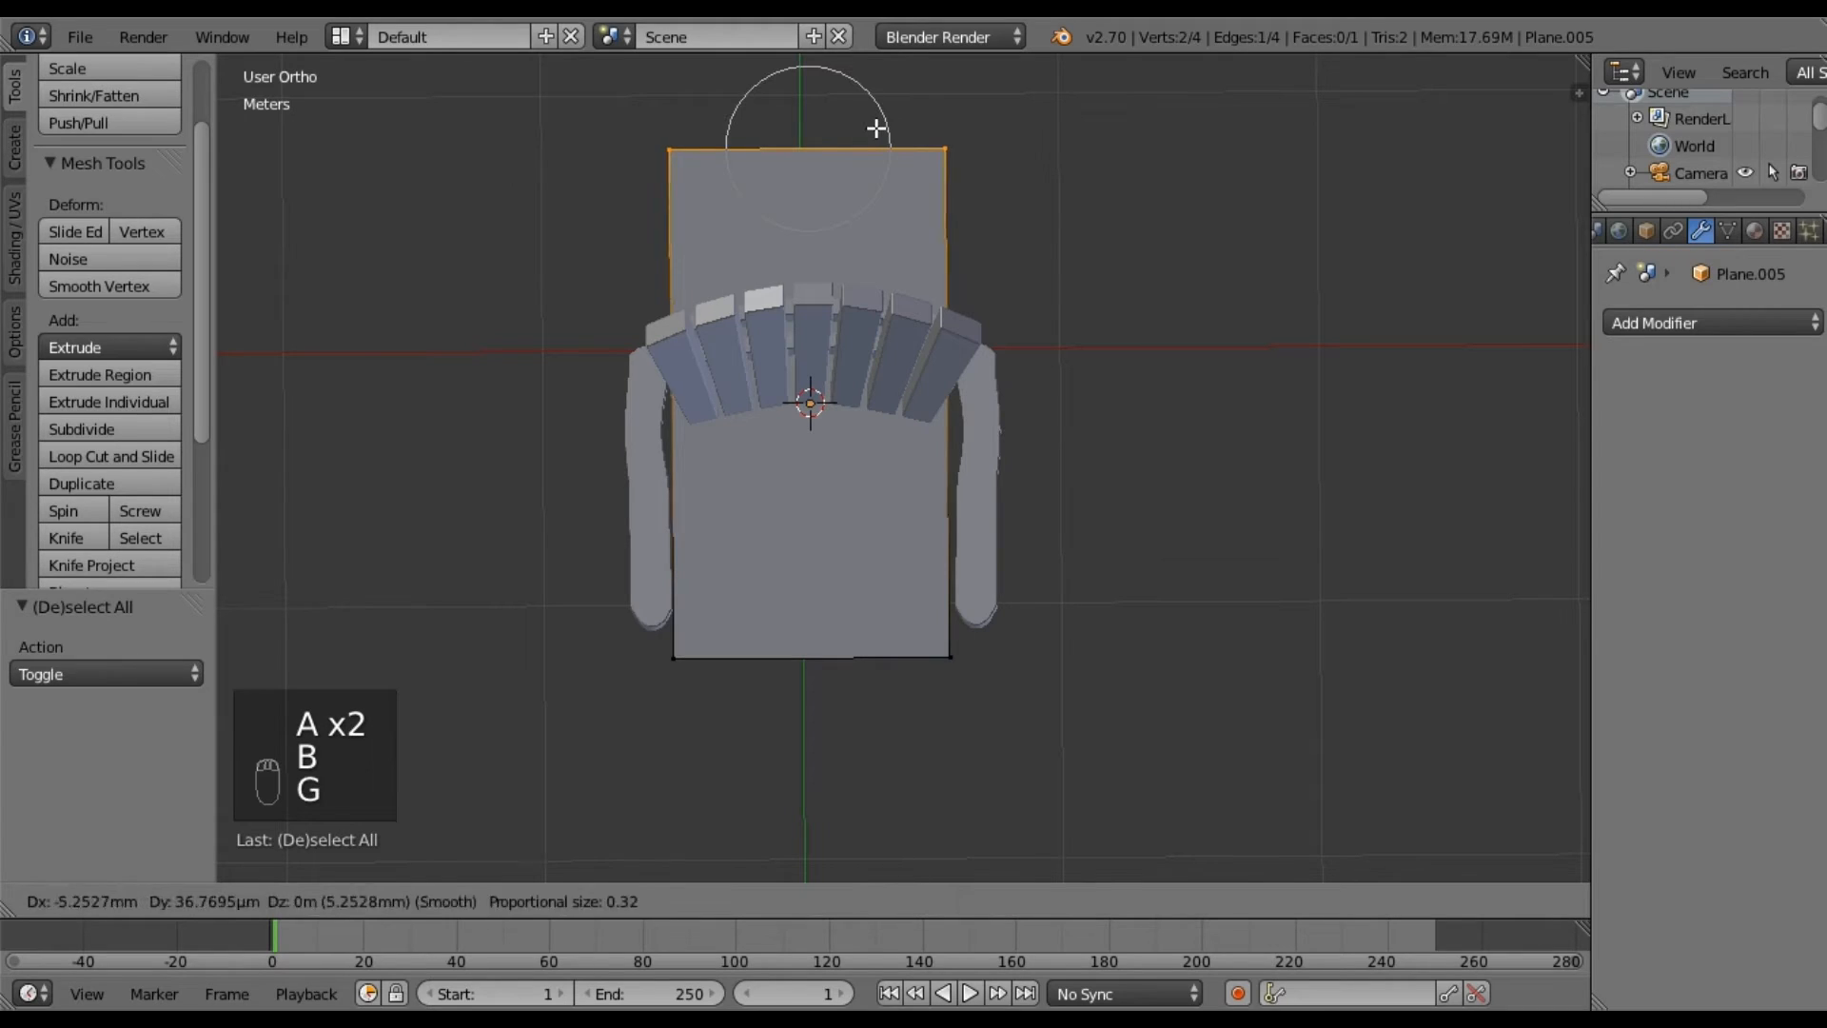
{"action": "left_click", "coordinate": [881, 126]}
{"action": "left_click", "coordinate": [847, 900]}
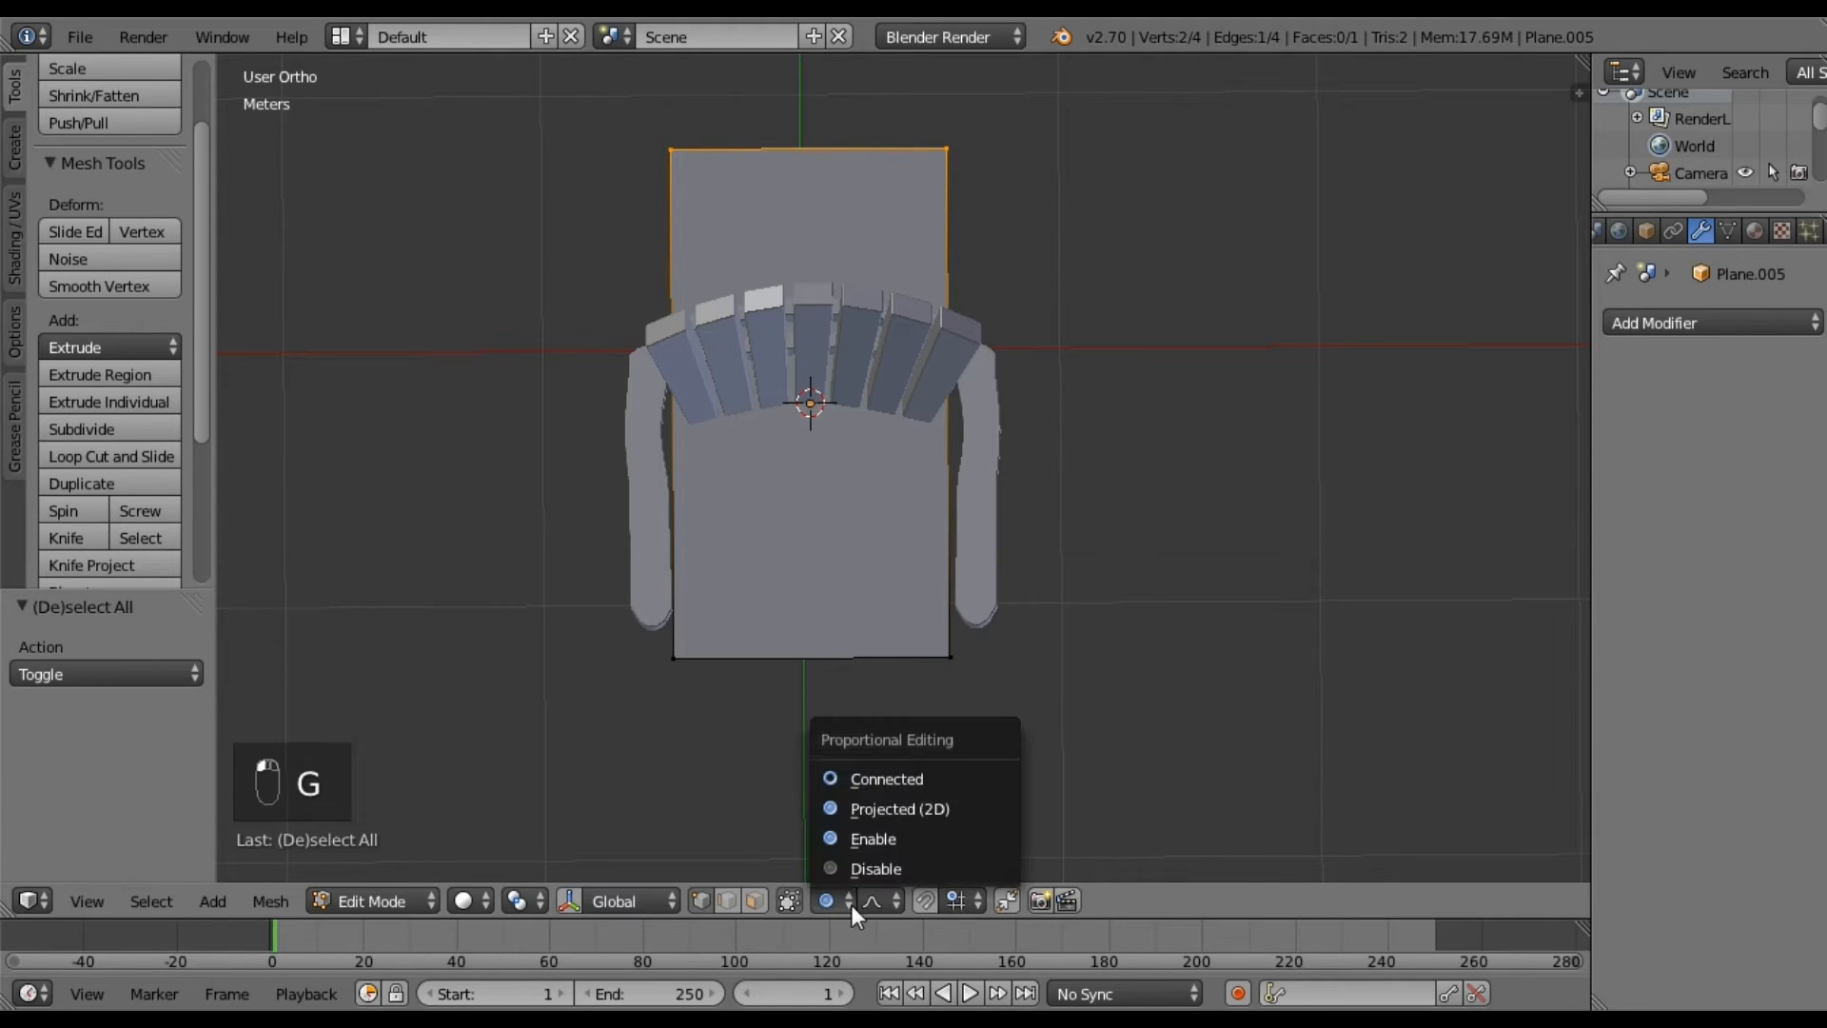
{"action": "left_click", "coordinate": [877, 868]}
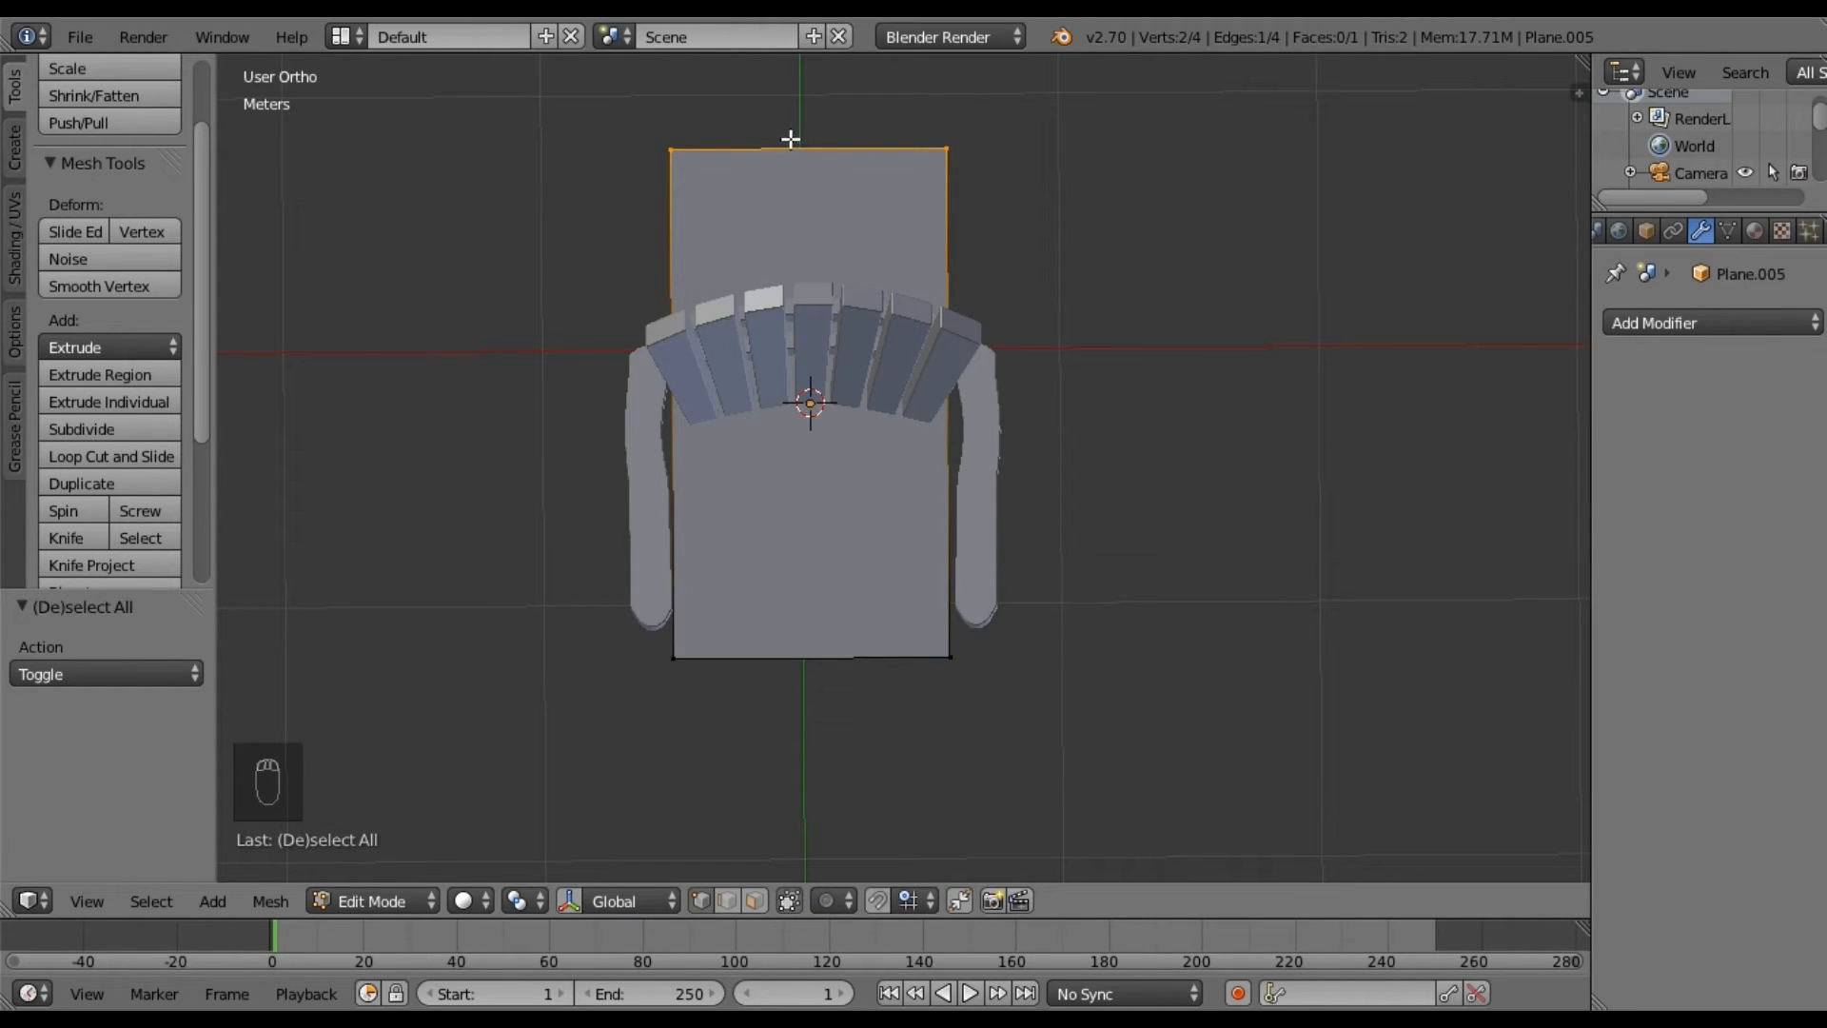
Move the seat plane's rear edge forward along Y by about 68 cm and another 18 cm, close to the back slats.
{"action": "key", "text": "g"}
{"action": "key", "text": "y"}
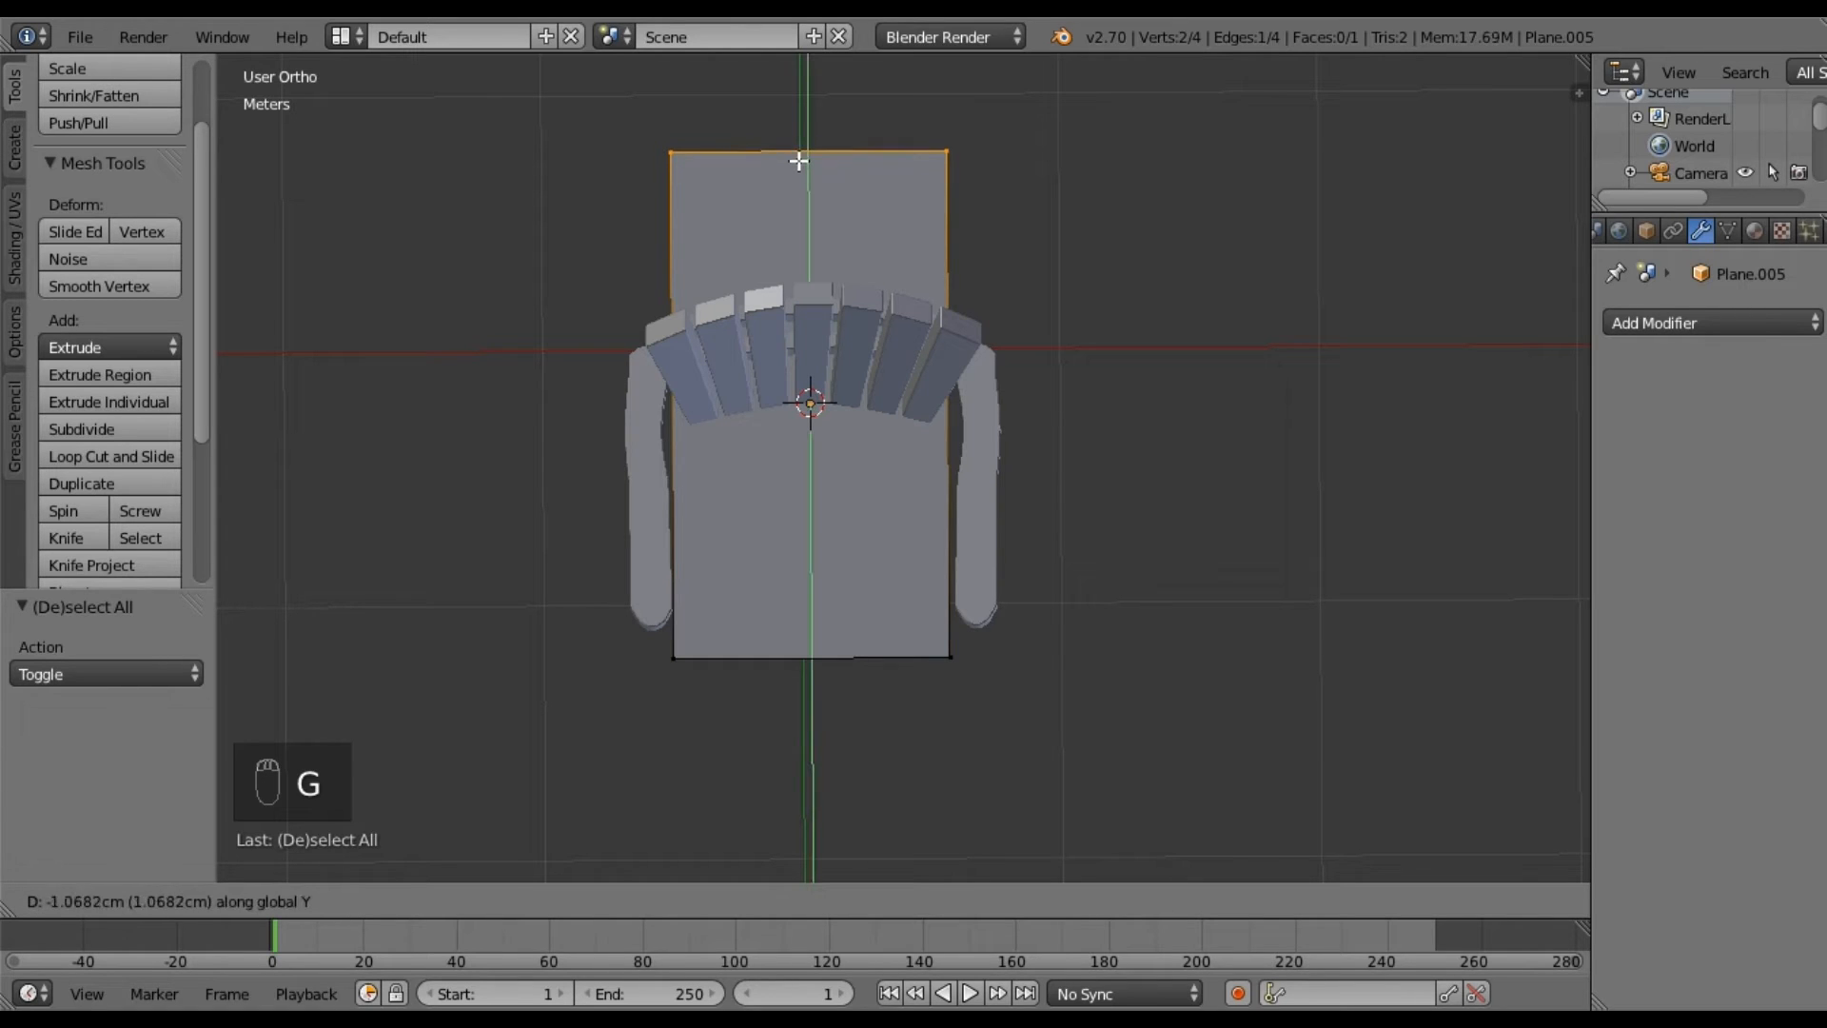
{"action": "left_click", "coordinate": [801, 318]}
{"action": "middle_click_drag", "start_coordinate": [1035, 557], "coordinate": [1168, 511]}
{"action": "key", "text": "g"}
{"action": "key", "text": "y"}
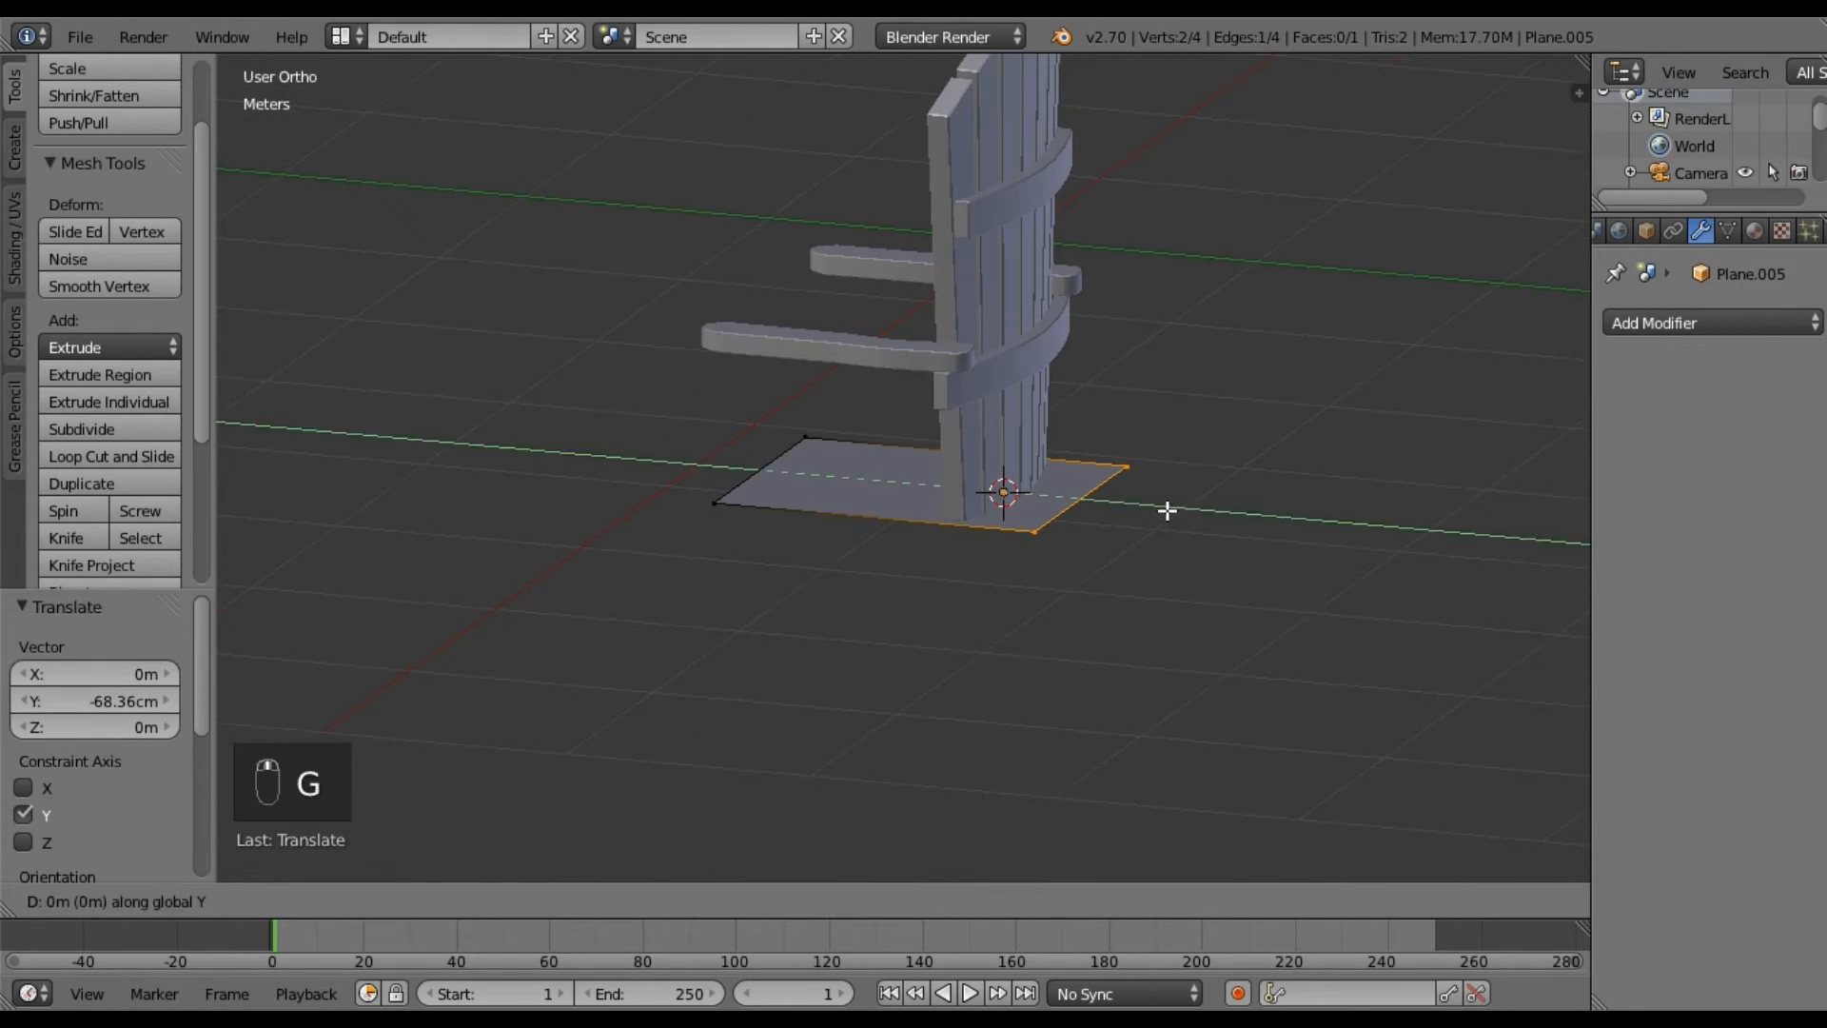
{"action": "left_click", "coordinate": [1125, 496]}
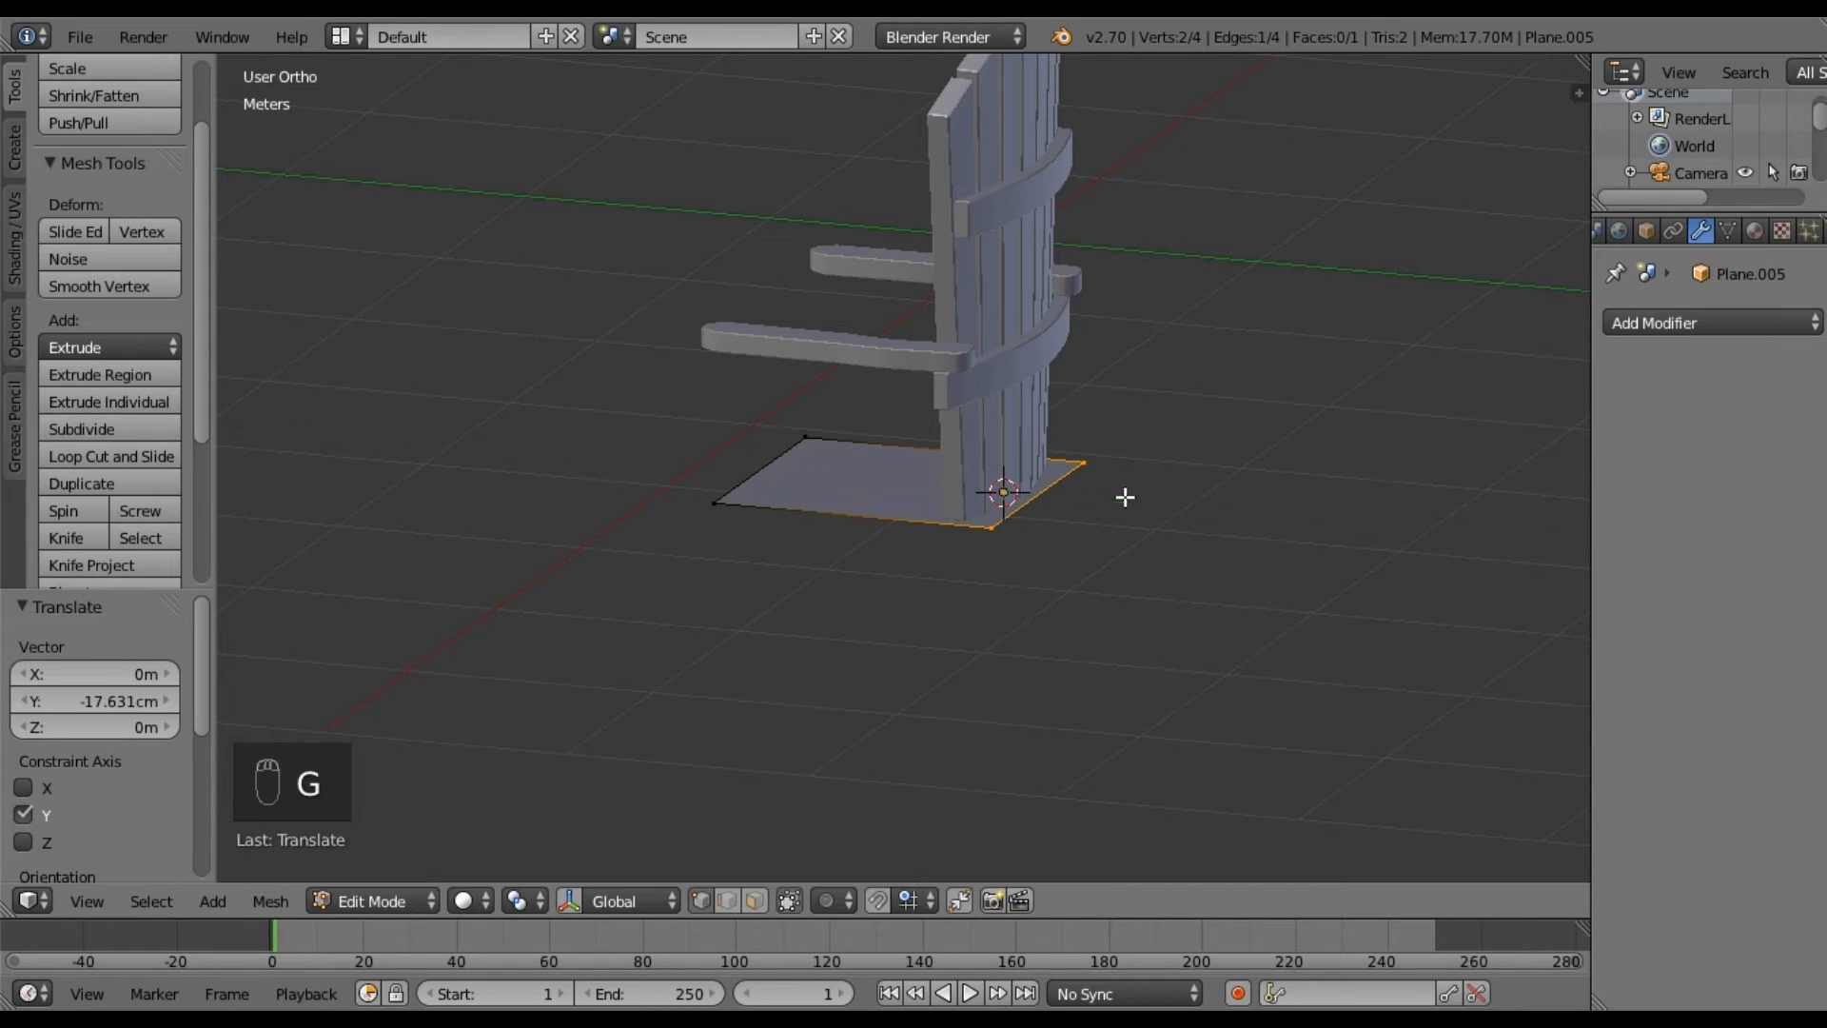
{"action": "middle_click_drag", "start_coordinate": [768, 404], "coordinate": [1048, 527]}
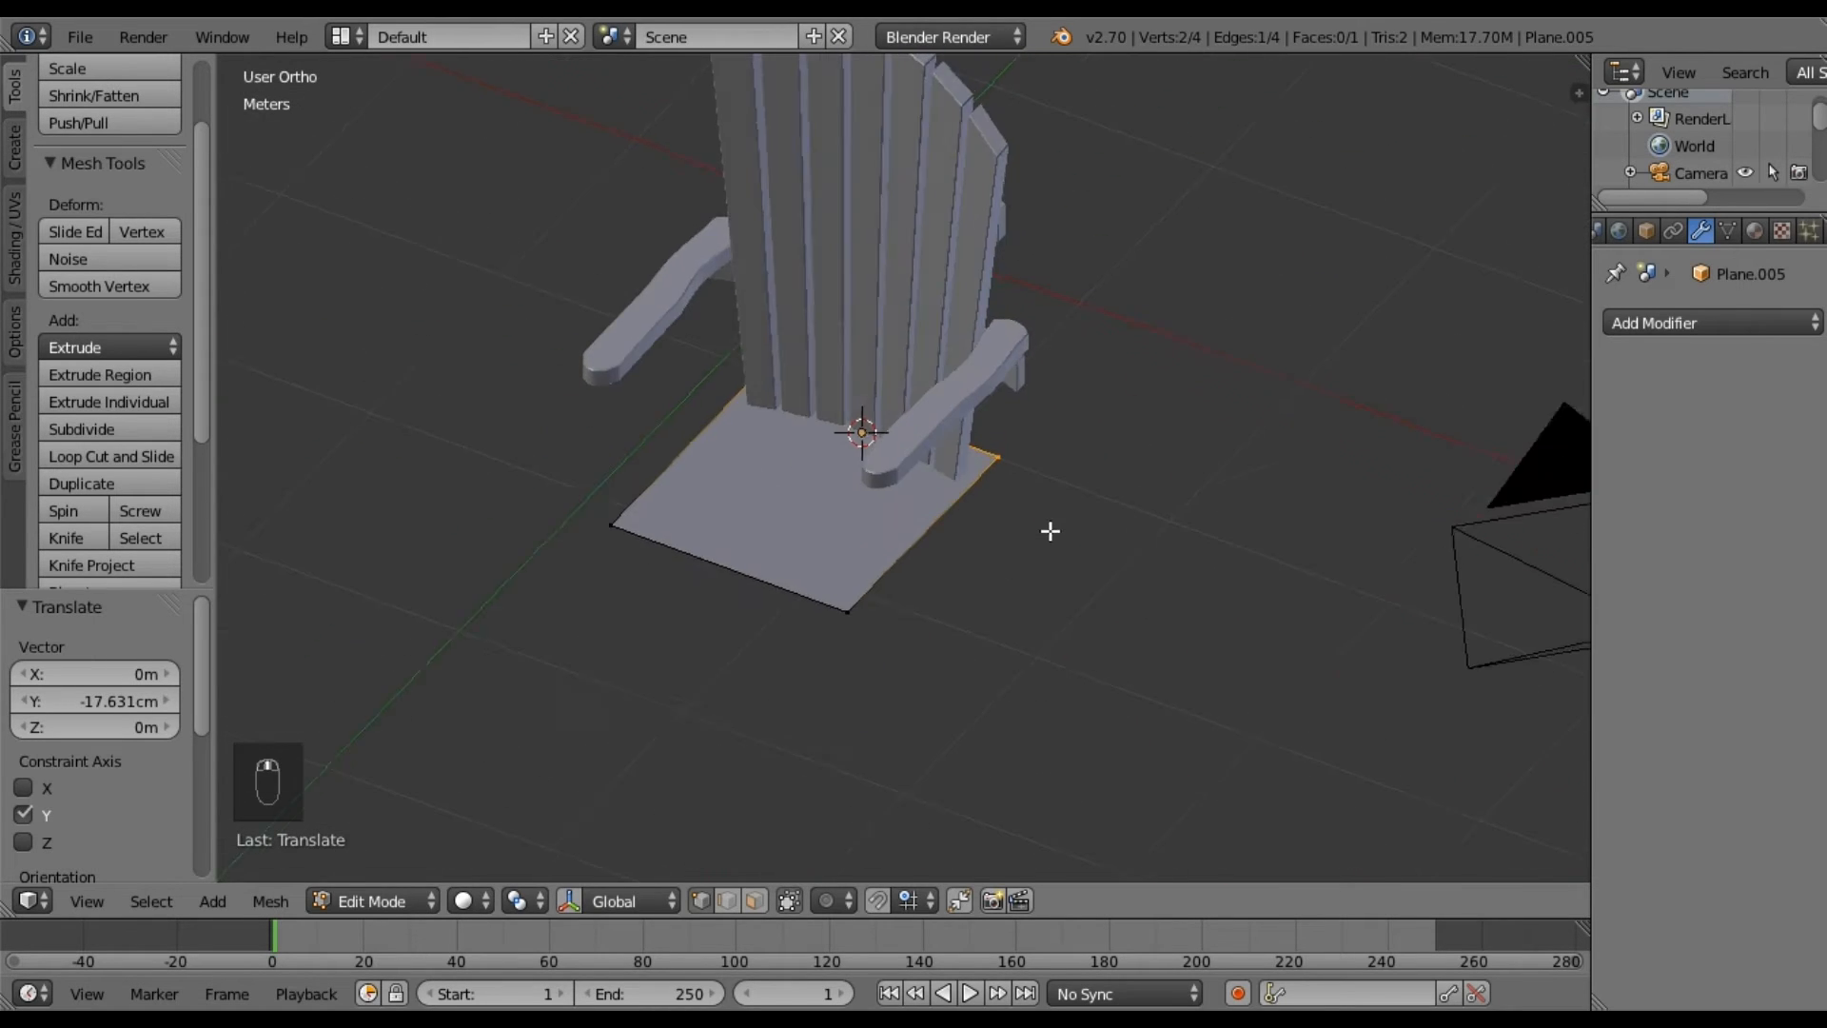
{"action": "middle_click_drag", "start_coordinate": [808, 489], "coordinate": [830, 416]}
{"action": "key", "text": "a"}
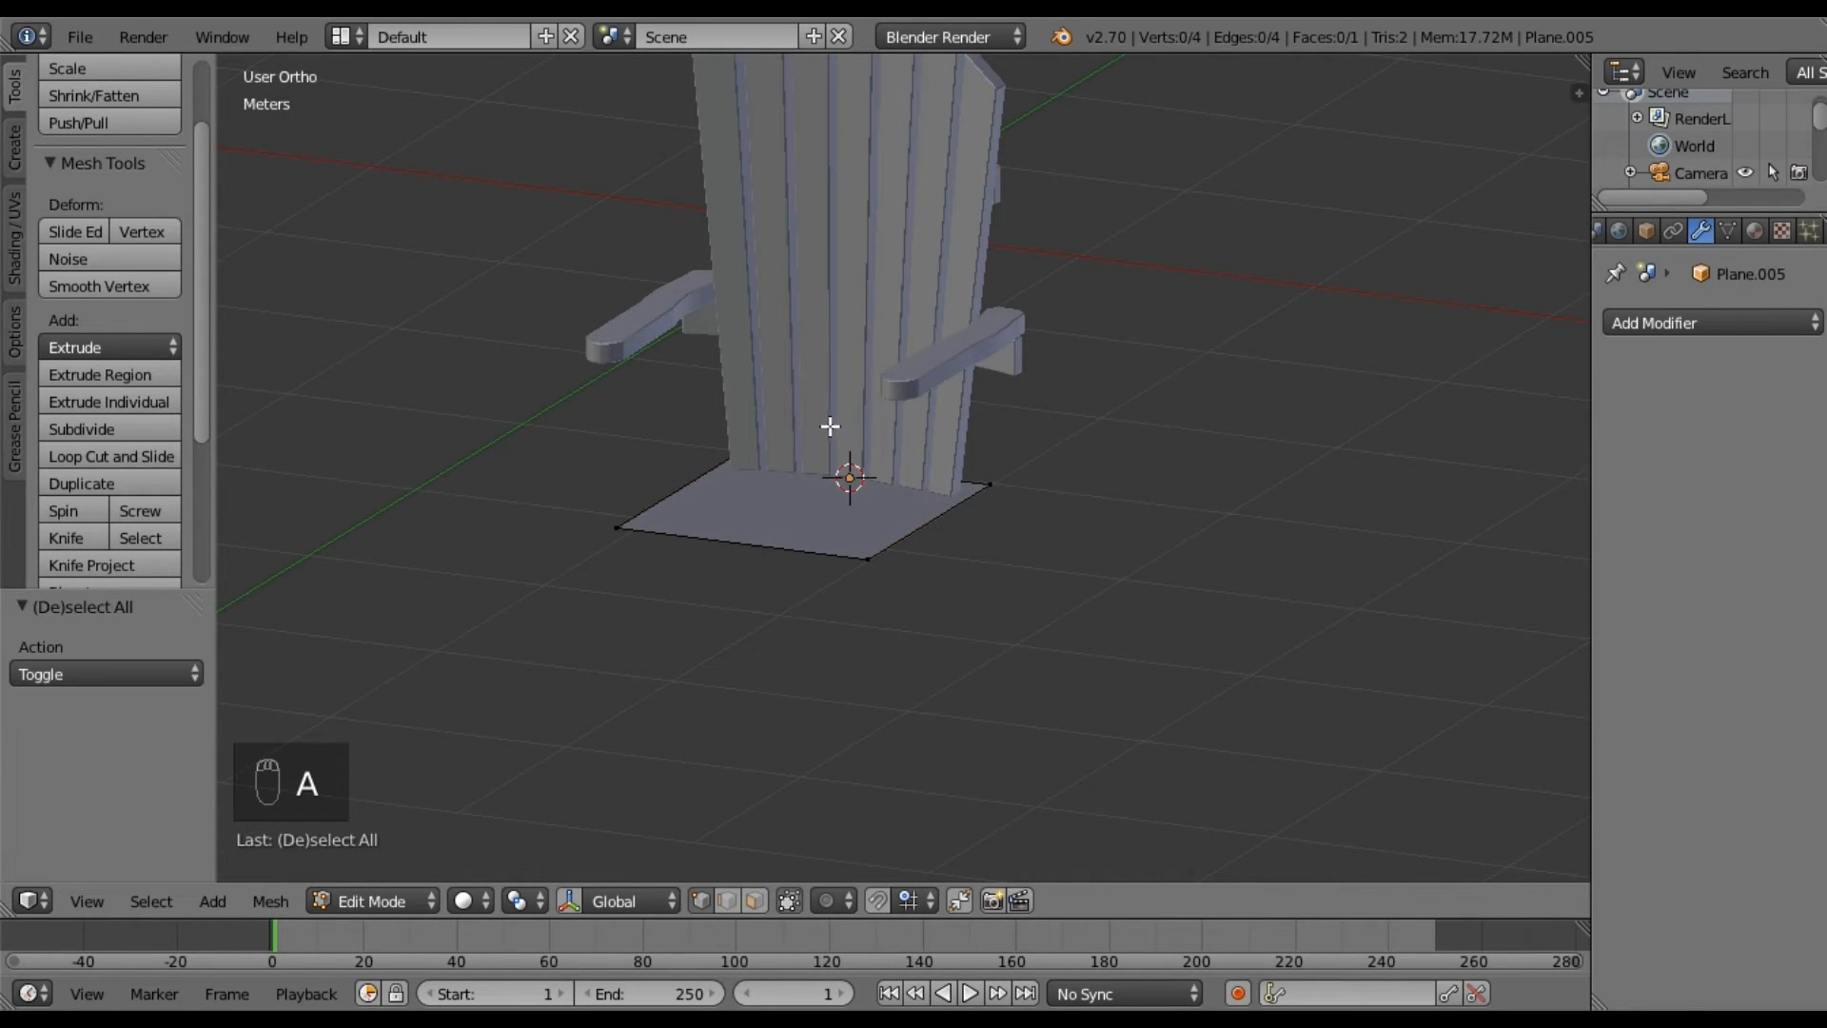
Add 15 evenly spaced loop cuts running across the seat plane's width.
{"action": "middle_click_drag", "start_coordinate": [905, 628], "coordinate": [852, 676]}
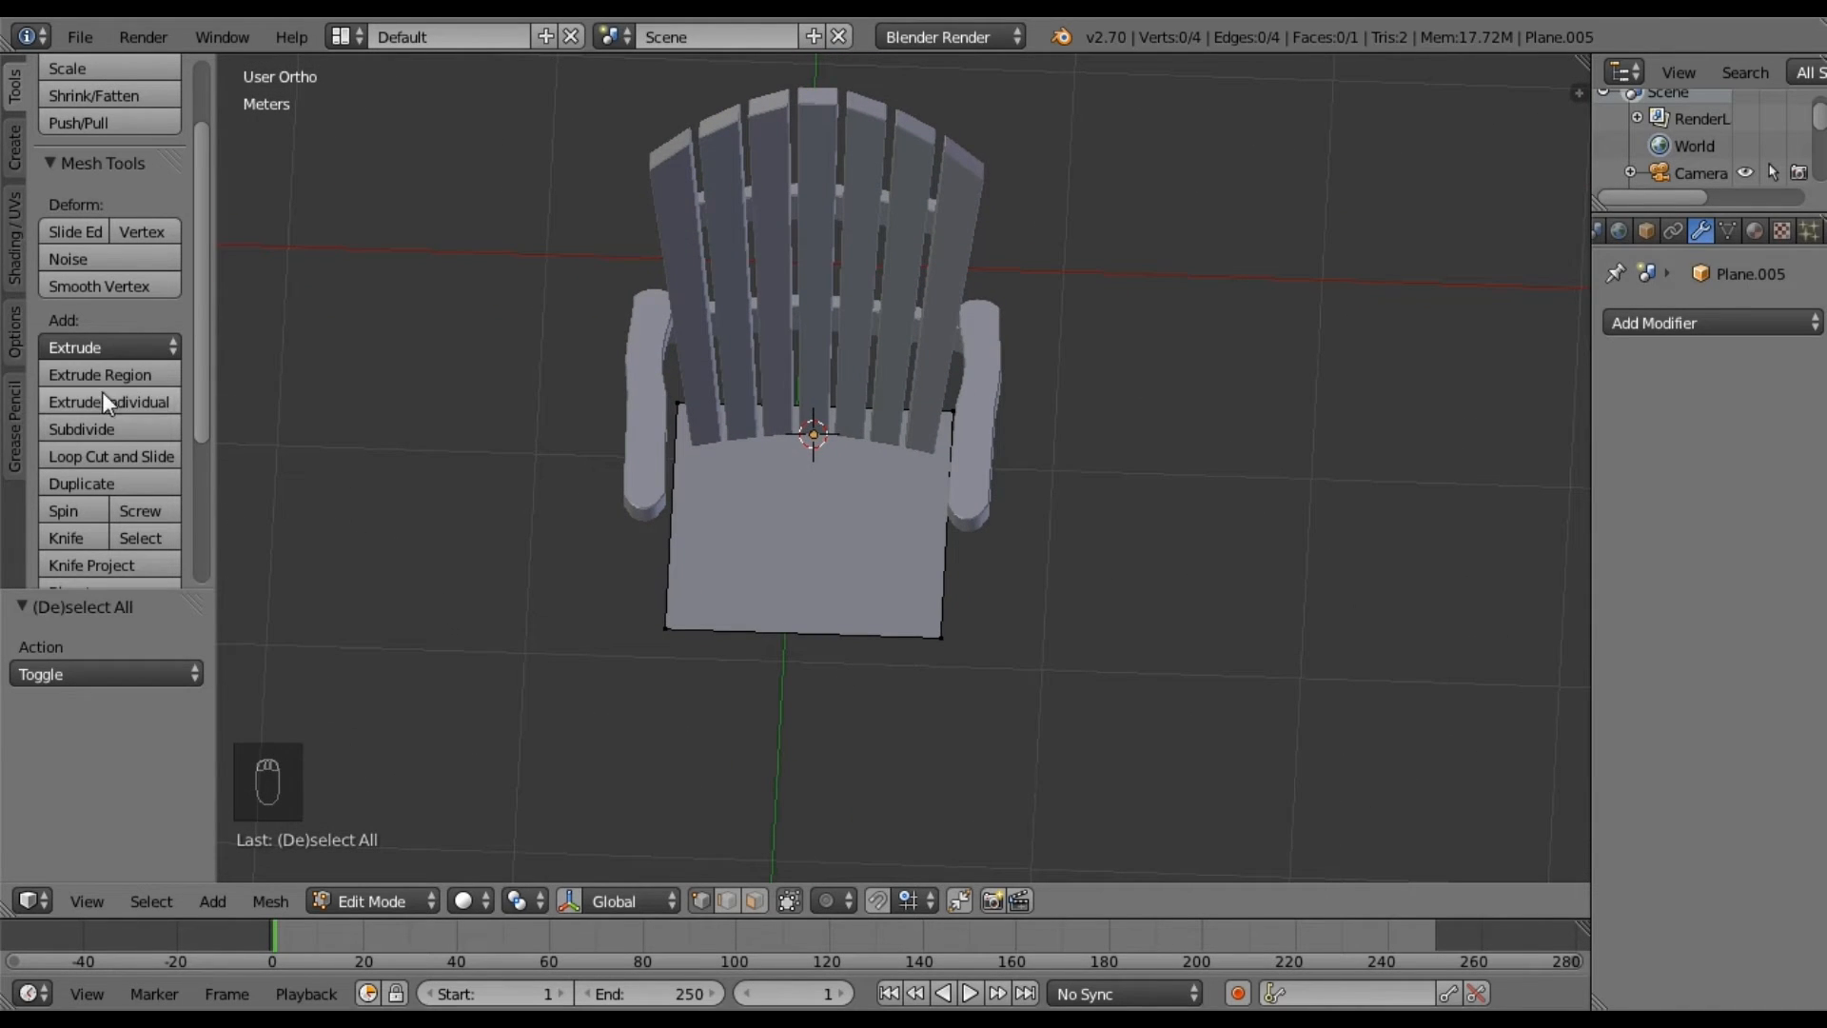
{"action": "left_click", "coordinate": [112, 456]}
{"action": "scroll", "coordinate": [969, 561], "scroll_direction": "up", "scroll_amount": 5}
{"action": "scroll", "coordinate": [968, 562], "scroll_direction": "up", "scroll_amount": 9}
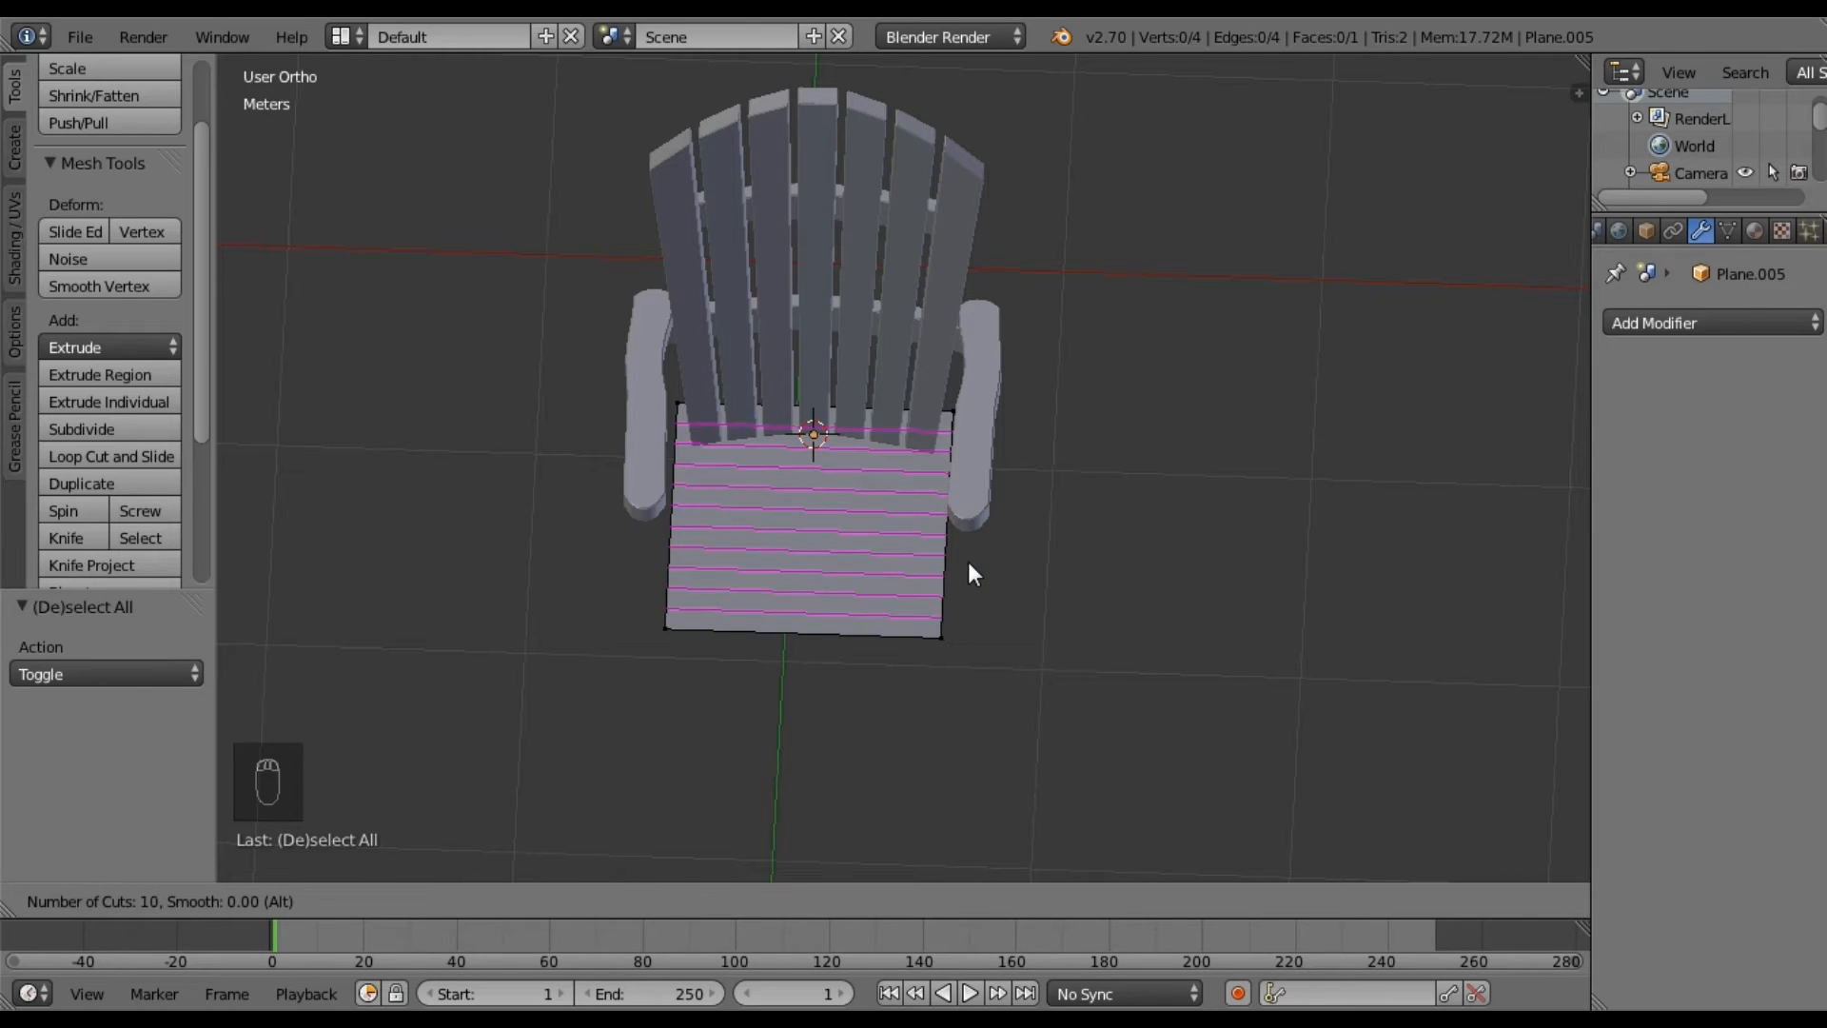
{"action": "left_click", "coordinate": [967, 561]}
{"action": "right_click", "coordinate": [967, 561]}
{"action": "key", "text": "a"}
Switch to edge selection and isolate the seat plane in local view, seen from above.
{"action": "scroll", "coordinate": [843, 661], "scroll_direction": "up", "scroll_amount": 4}
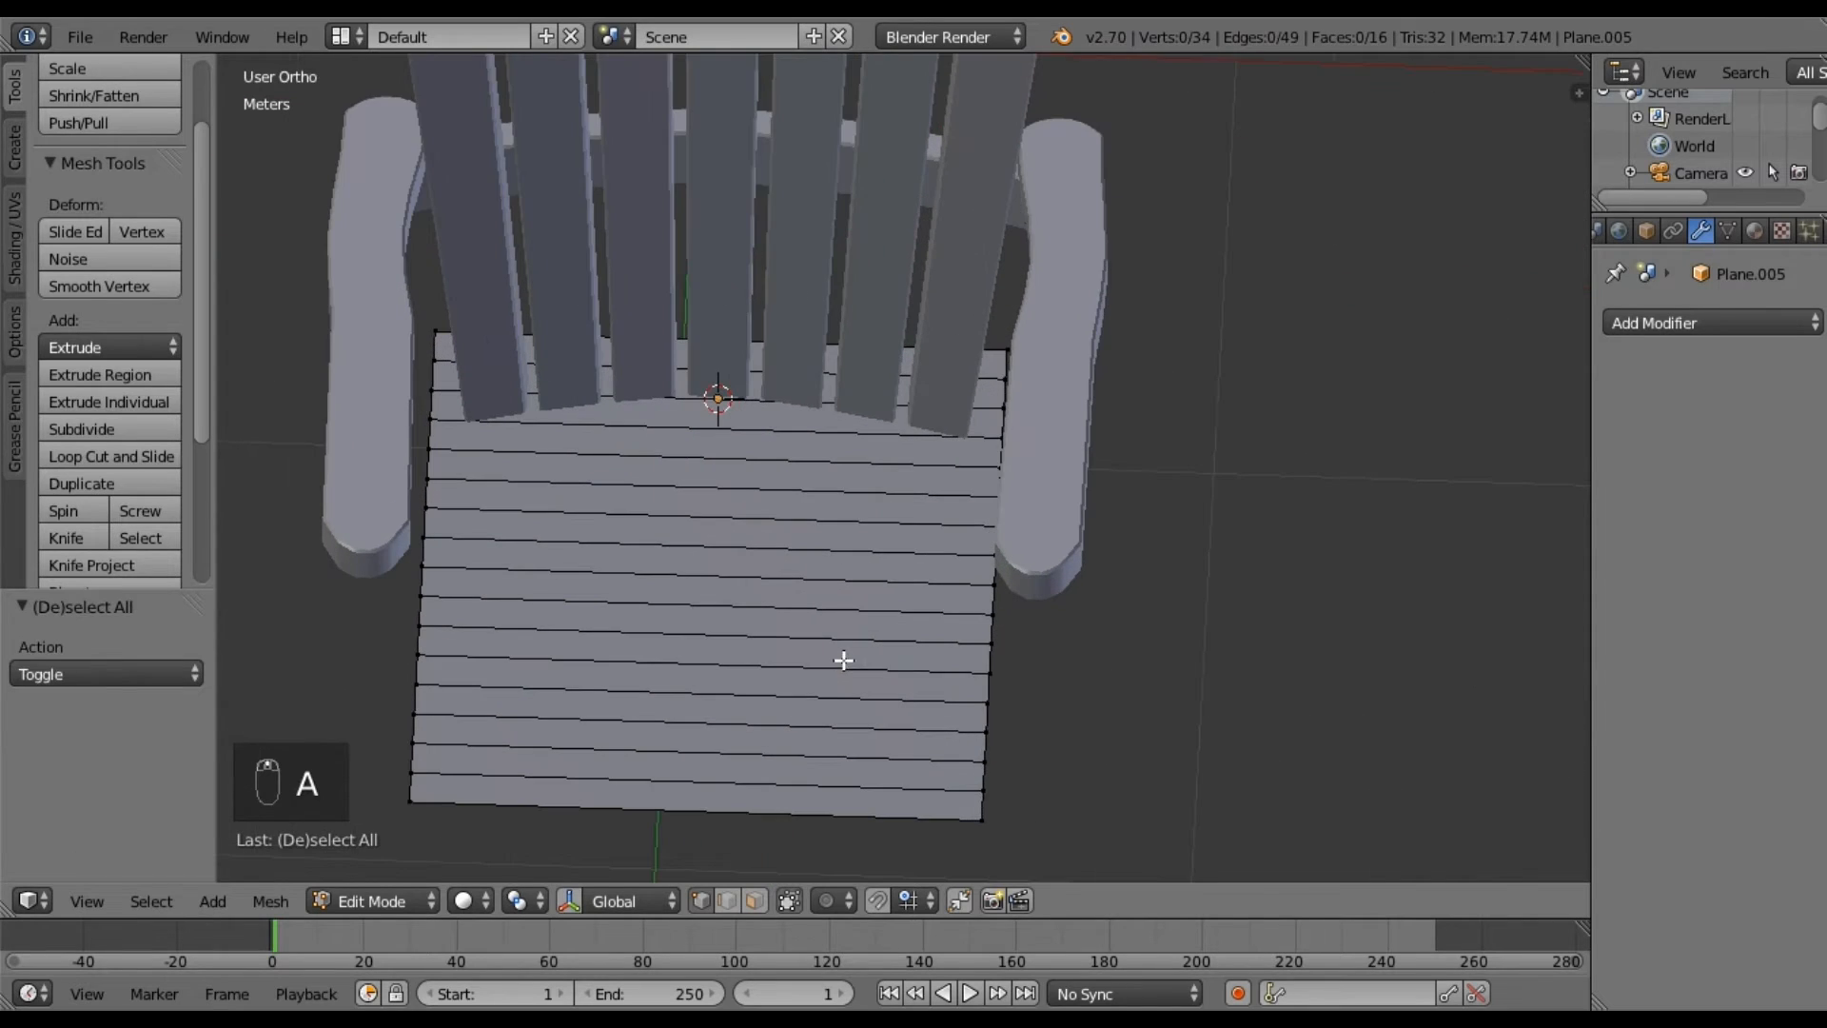
{"action": "middle_click_drag", "start_coordinate": [821, 698], "coordinate": [885, 625], "text": "shift"}
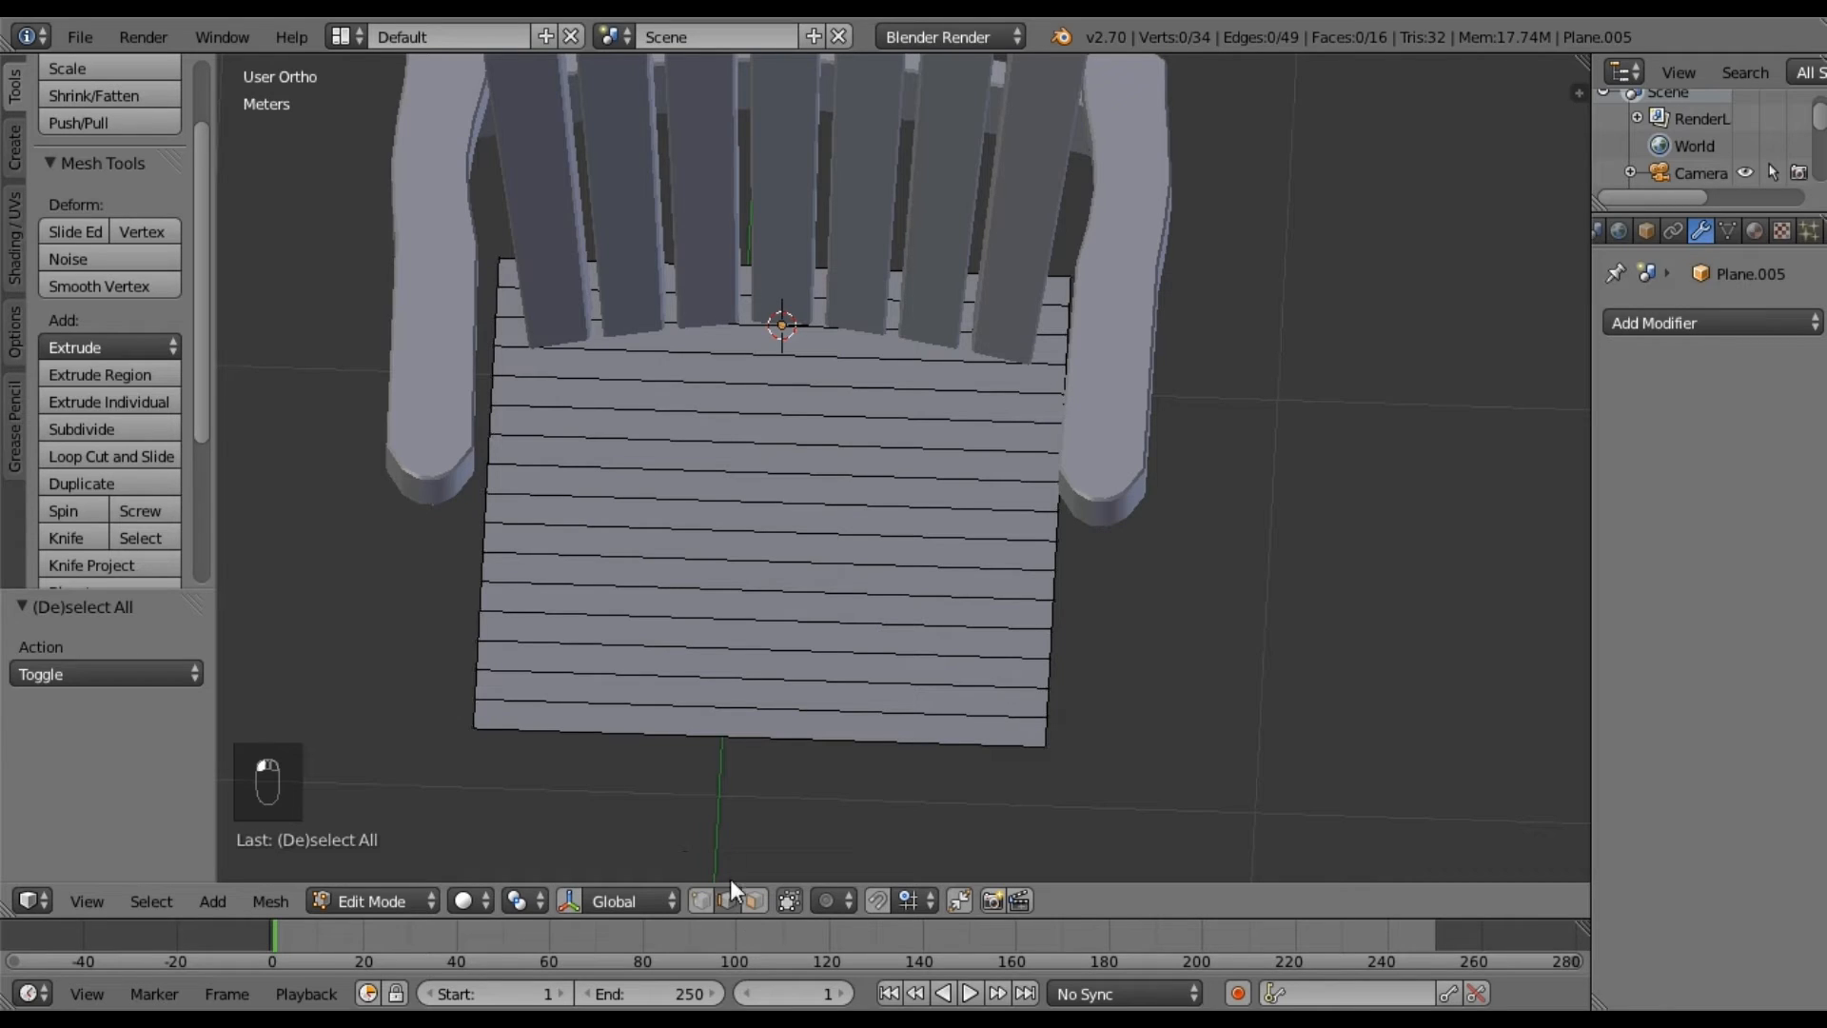
{"action": "key", "text": "KP_7"}
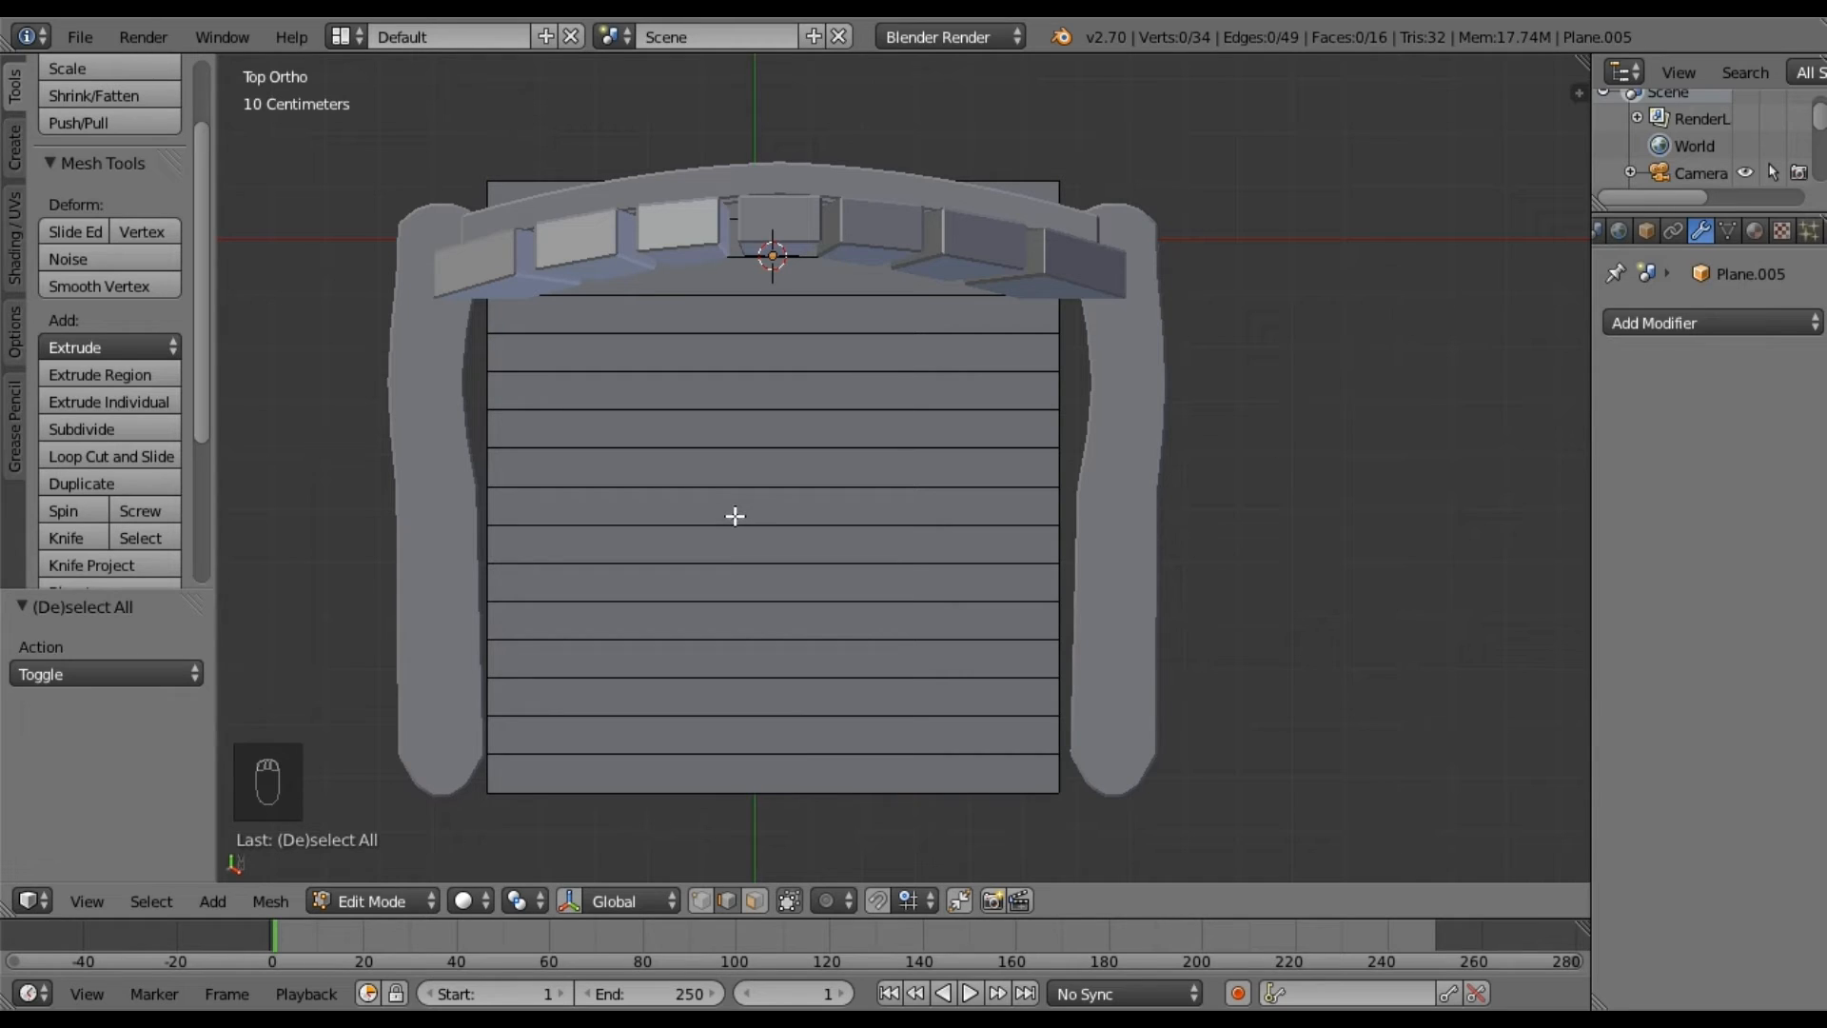
{"action": "key", "text": "KP_Divide"}
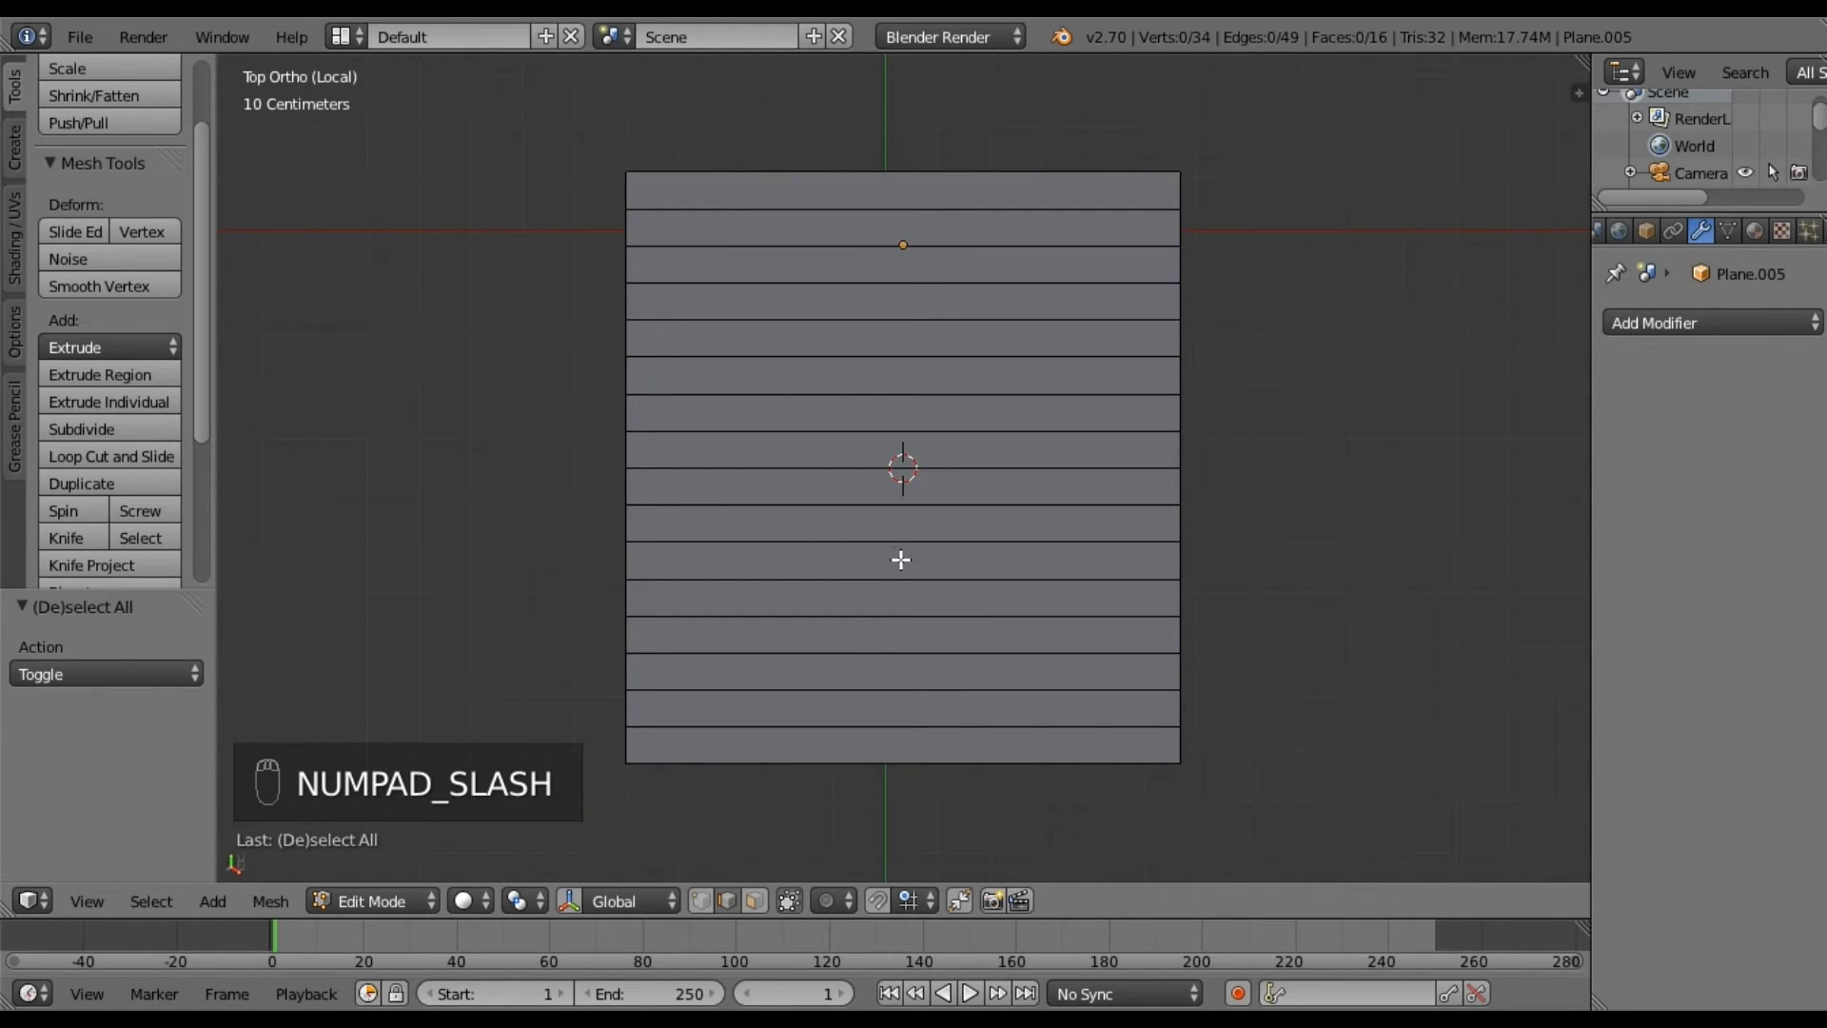
{"action": "middle_click_drag", "start_coordinate": [901, 559], "coordinate": [819, 542], "text": "shift"}
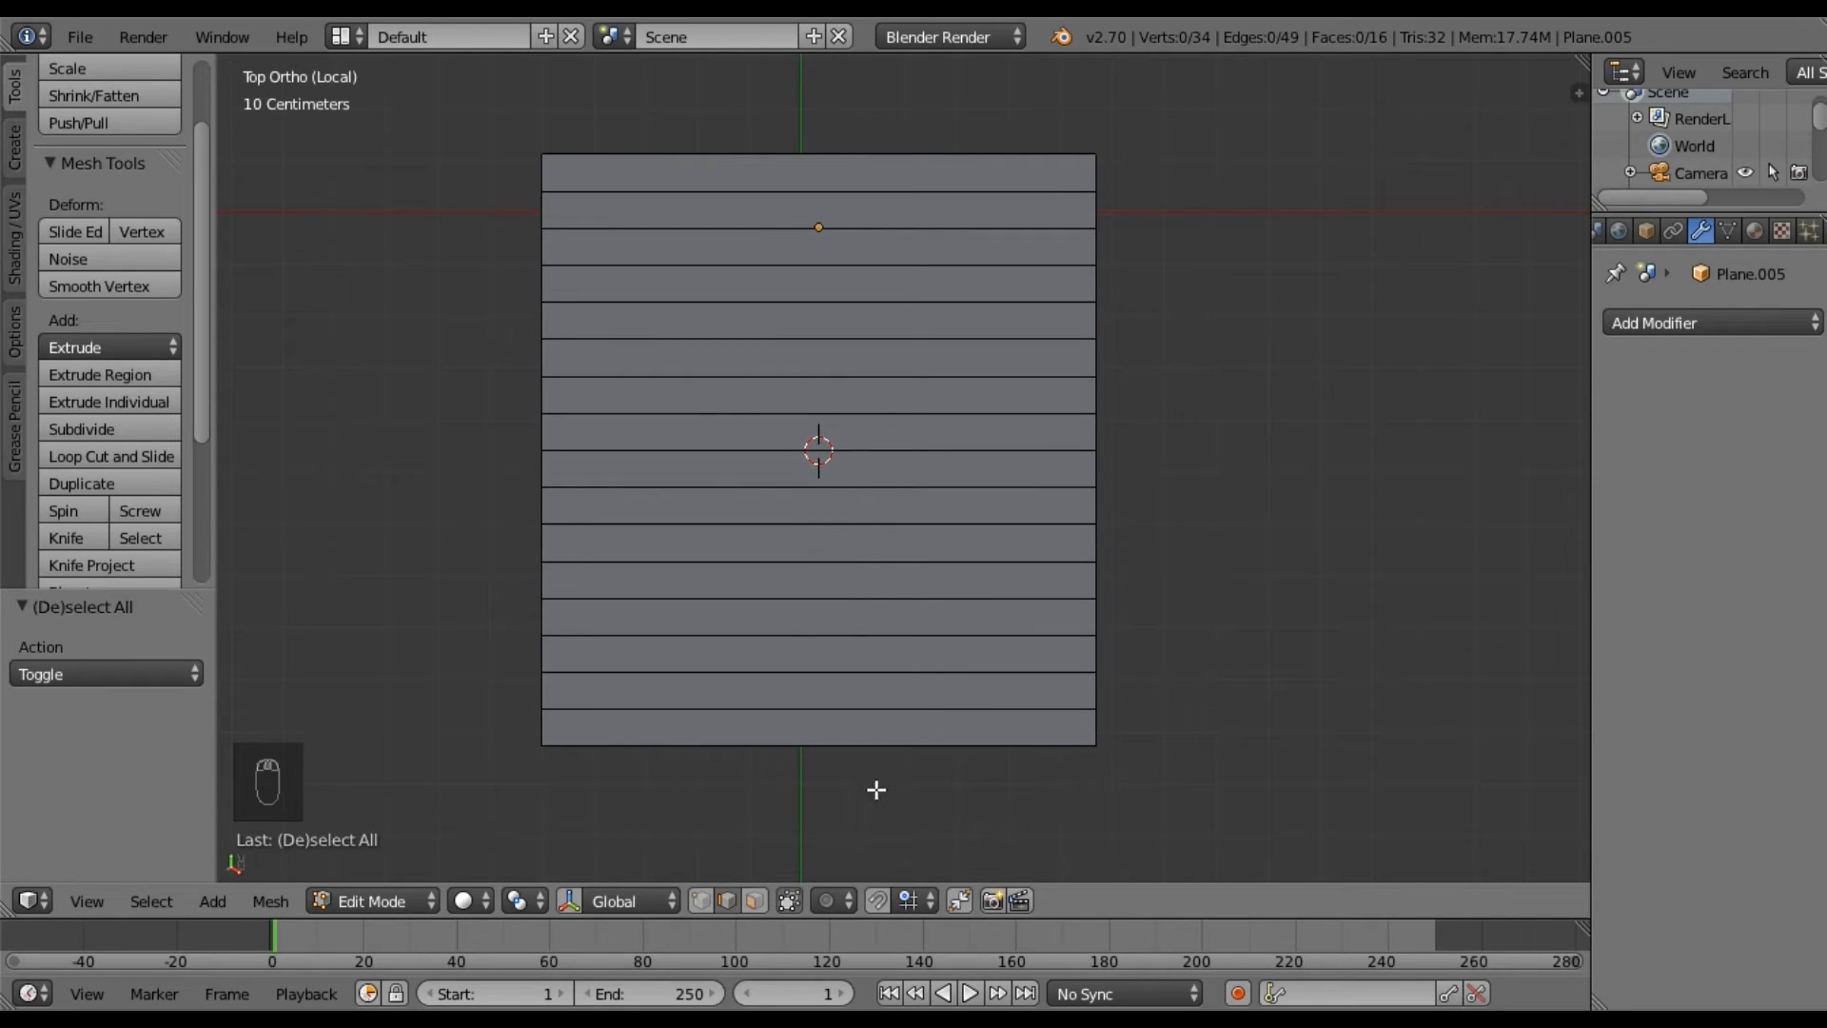
Scale the first pair of inner edges from the seat's front together by 0.3 along Y to form a narrow gap strip.
{"action": "right_click", "coordinate": [805, 709]}
{"action": "right_click", "coordinate": [815, 675], "text": "shift"}
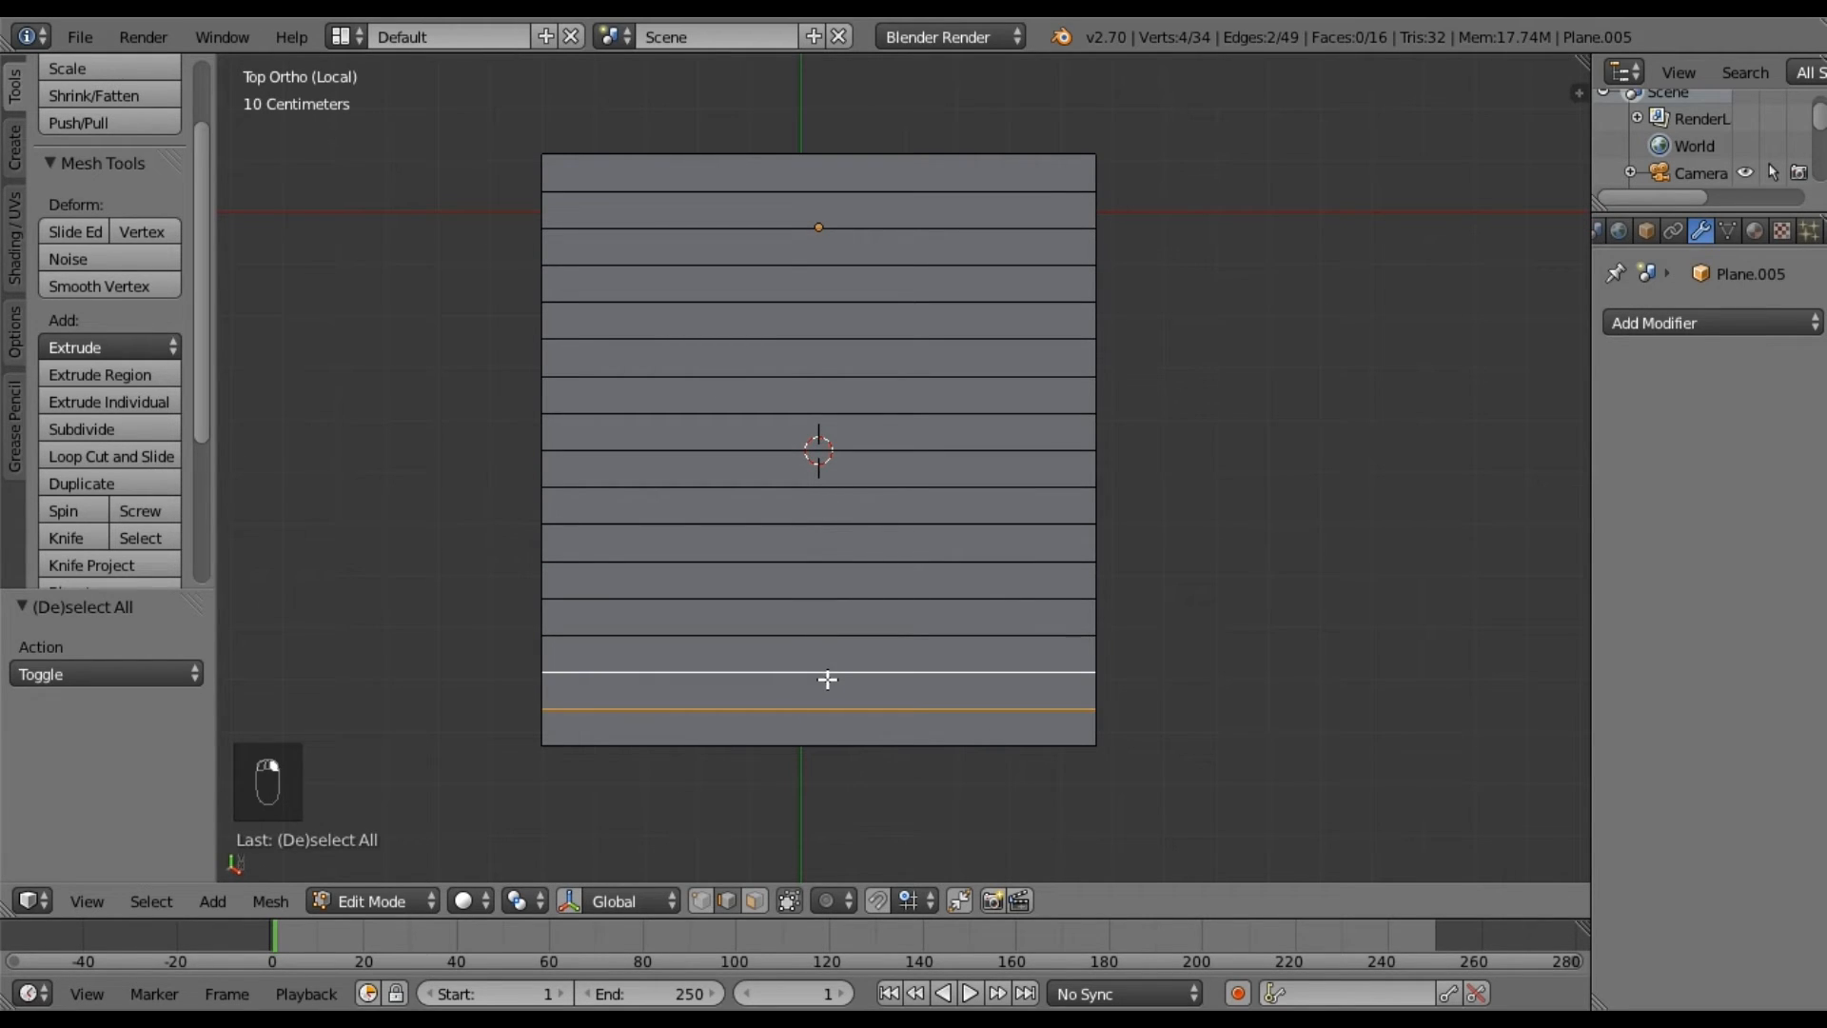
{"action": "key", "text": "s"}
{"action": "key", "text": "y"}
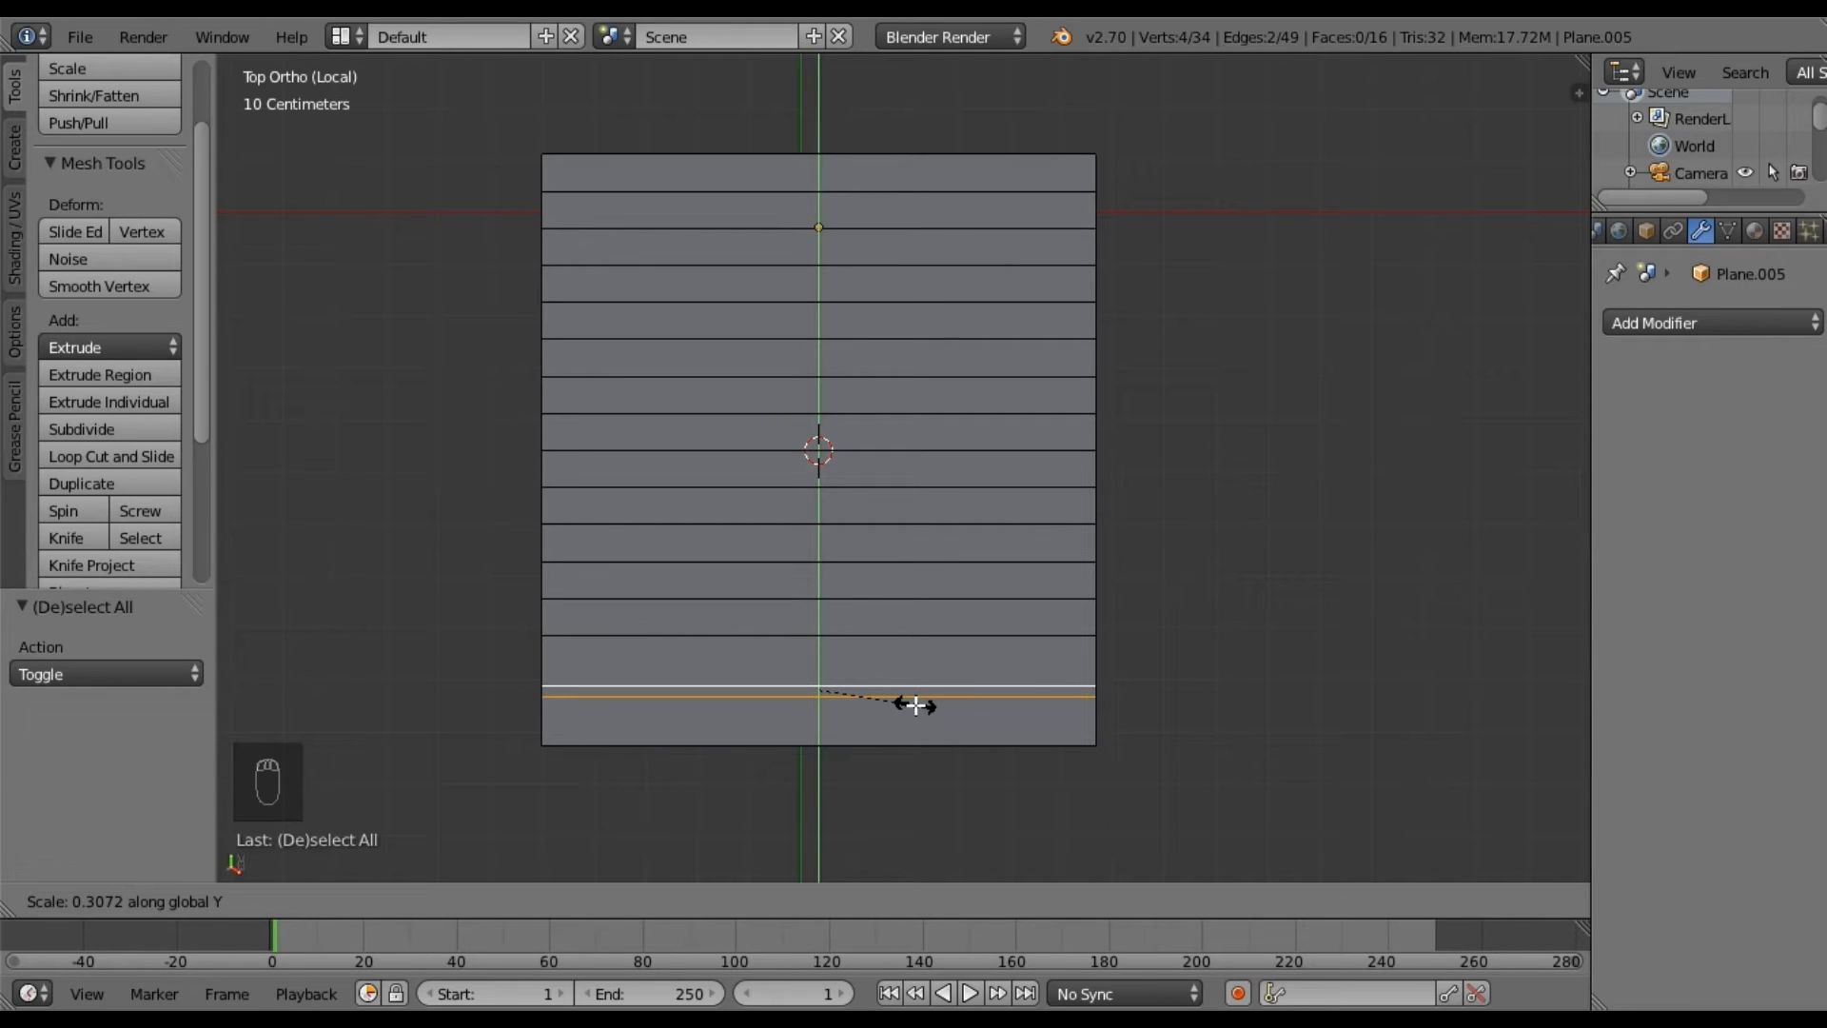
{"action": "type", "text": ".3"}
{"action": "key", "text": "Return"}
{"action": "key", "text": "a"}
Scale the second pair of inner edges from the seat's front by 0.3 along Y.
{"action": "right_click", "coordinate": [912, 637], "text": "alt"}
{"action": "right_click", "coordinate": [908, 603], "text": "alt+shift"}
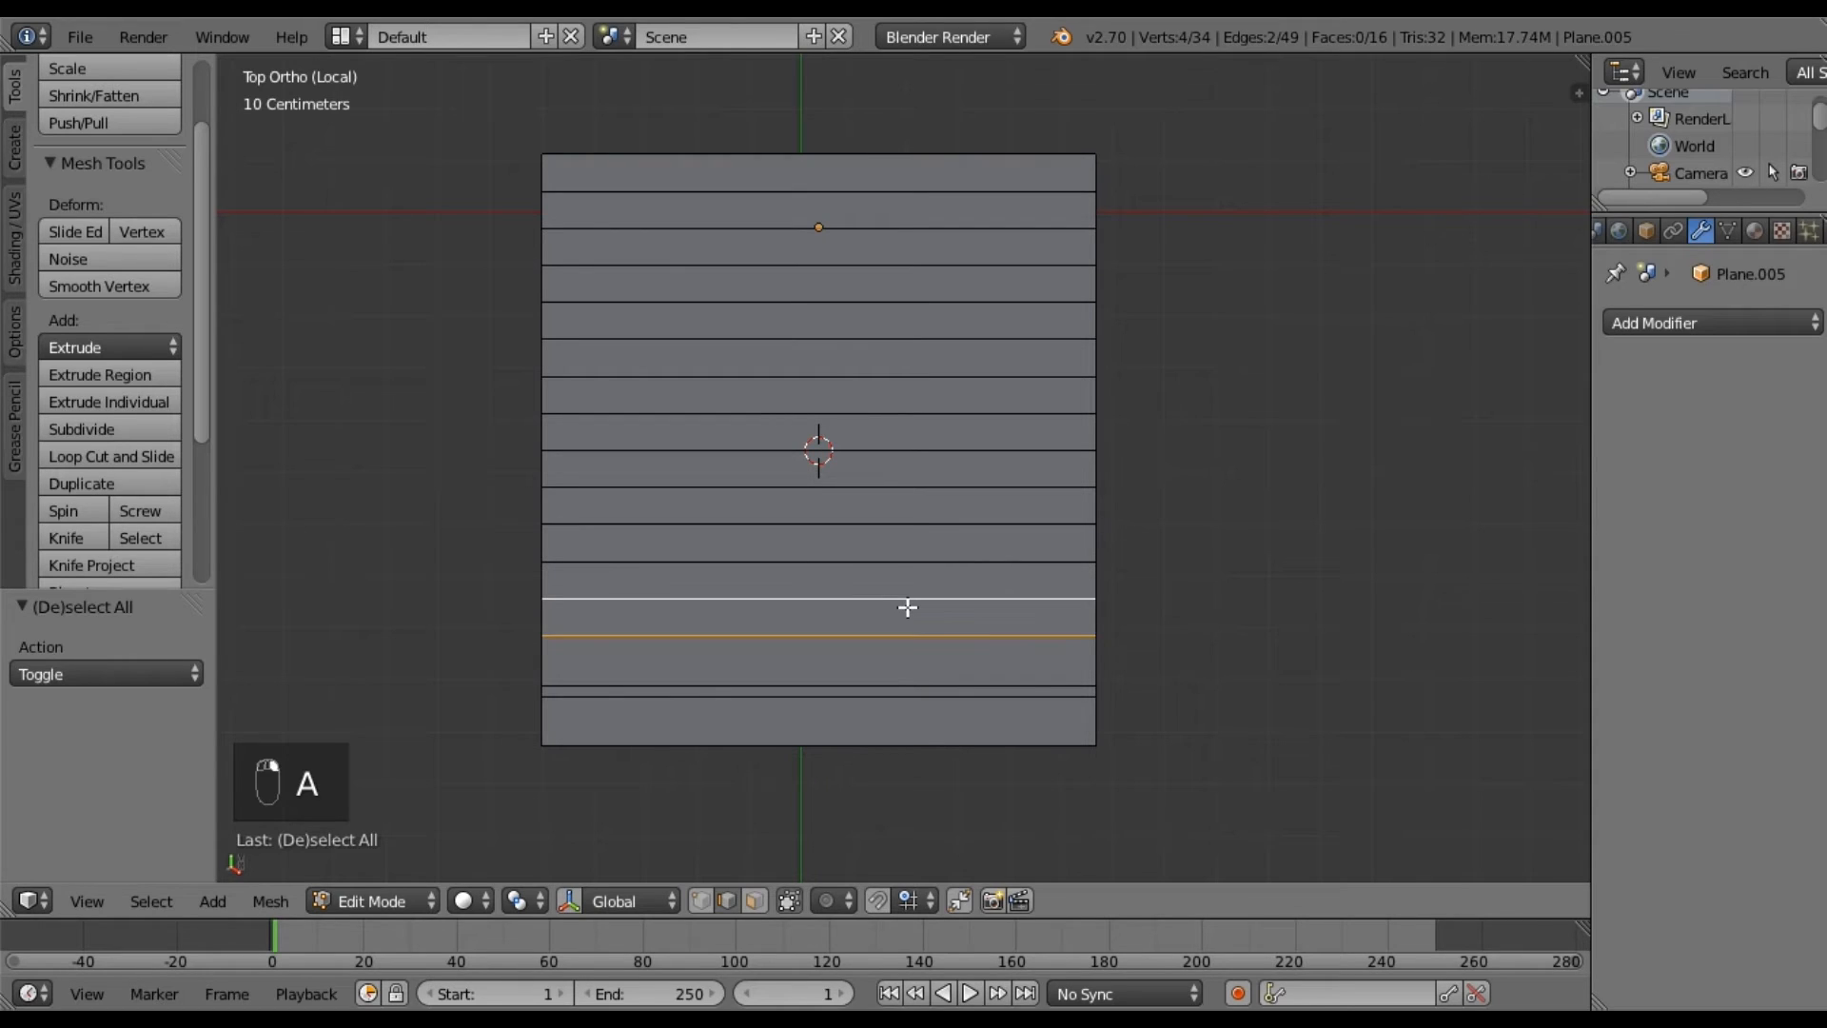
{"action": "type", "text": "sy.3"}
{"action": "key", "text": "Return"}
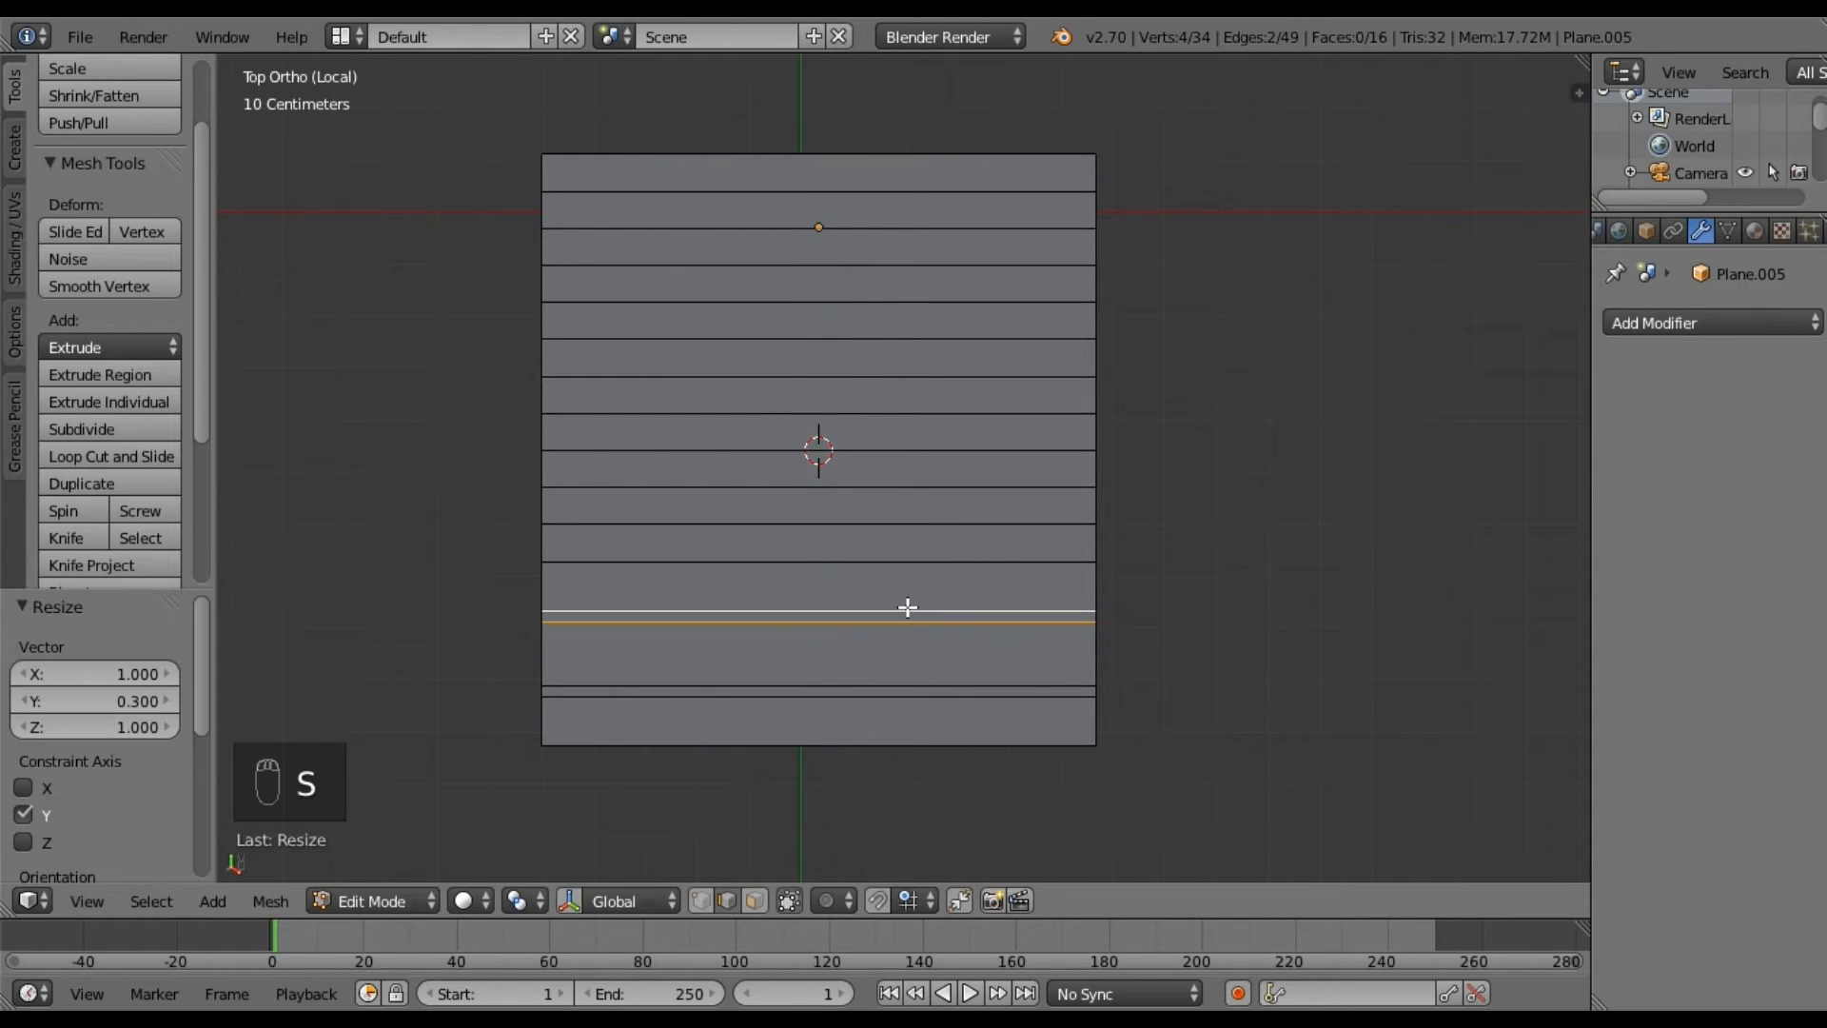
Scale the third pair of inner edges from the seat's front by 0.3 along Y.
{"action": "right_click", "coordinate": [906, 563], "text": "alt"}
{"action": "right_click", "coordinate": [909, 525], "text": "alt+shift"}
{"action": "key", "text": "s"}
{"action": "type", "text": "y.3"}
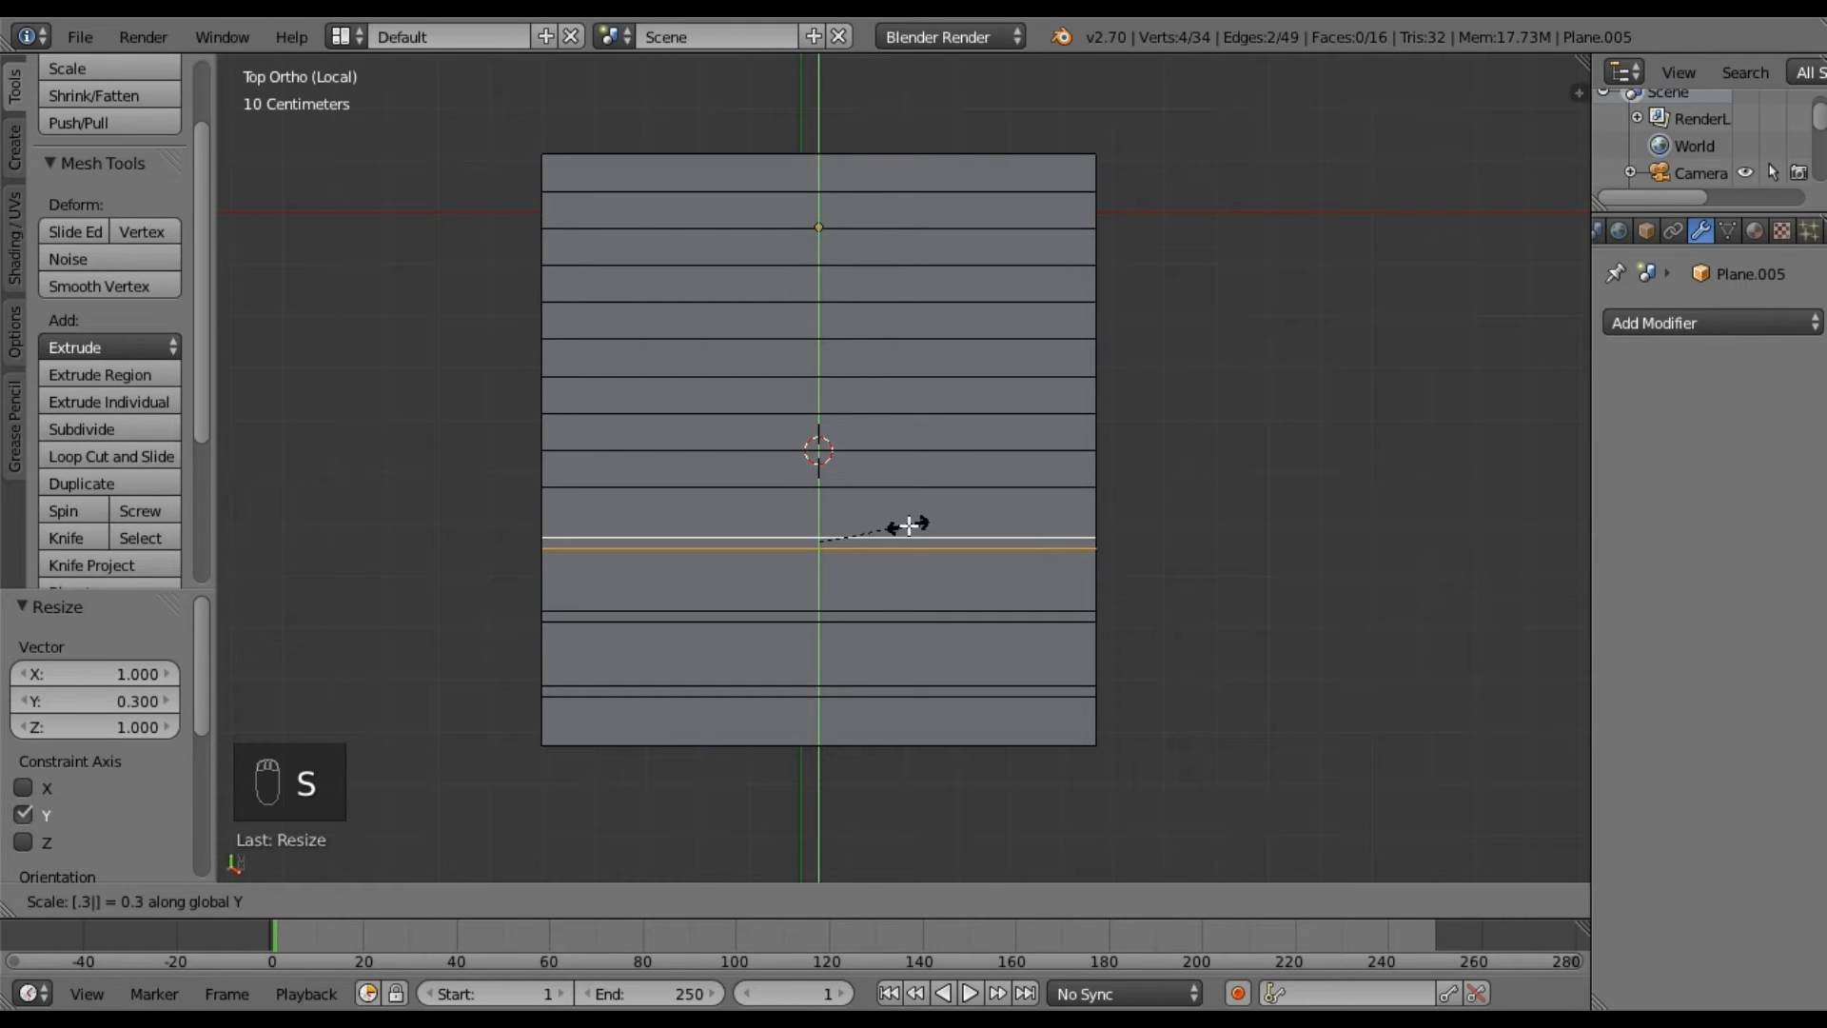
{"action": "key", "text": "Return"}
Scale the fourth pair of inner edges, around the seat's middle, by 0.3 along Y.
{"action": "right_click", "coordinate": [902, 490], "text": "alt"}
{"action": "right_click", "coordinate": [903, 451], "text": "alt+shift"}
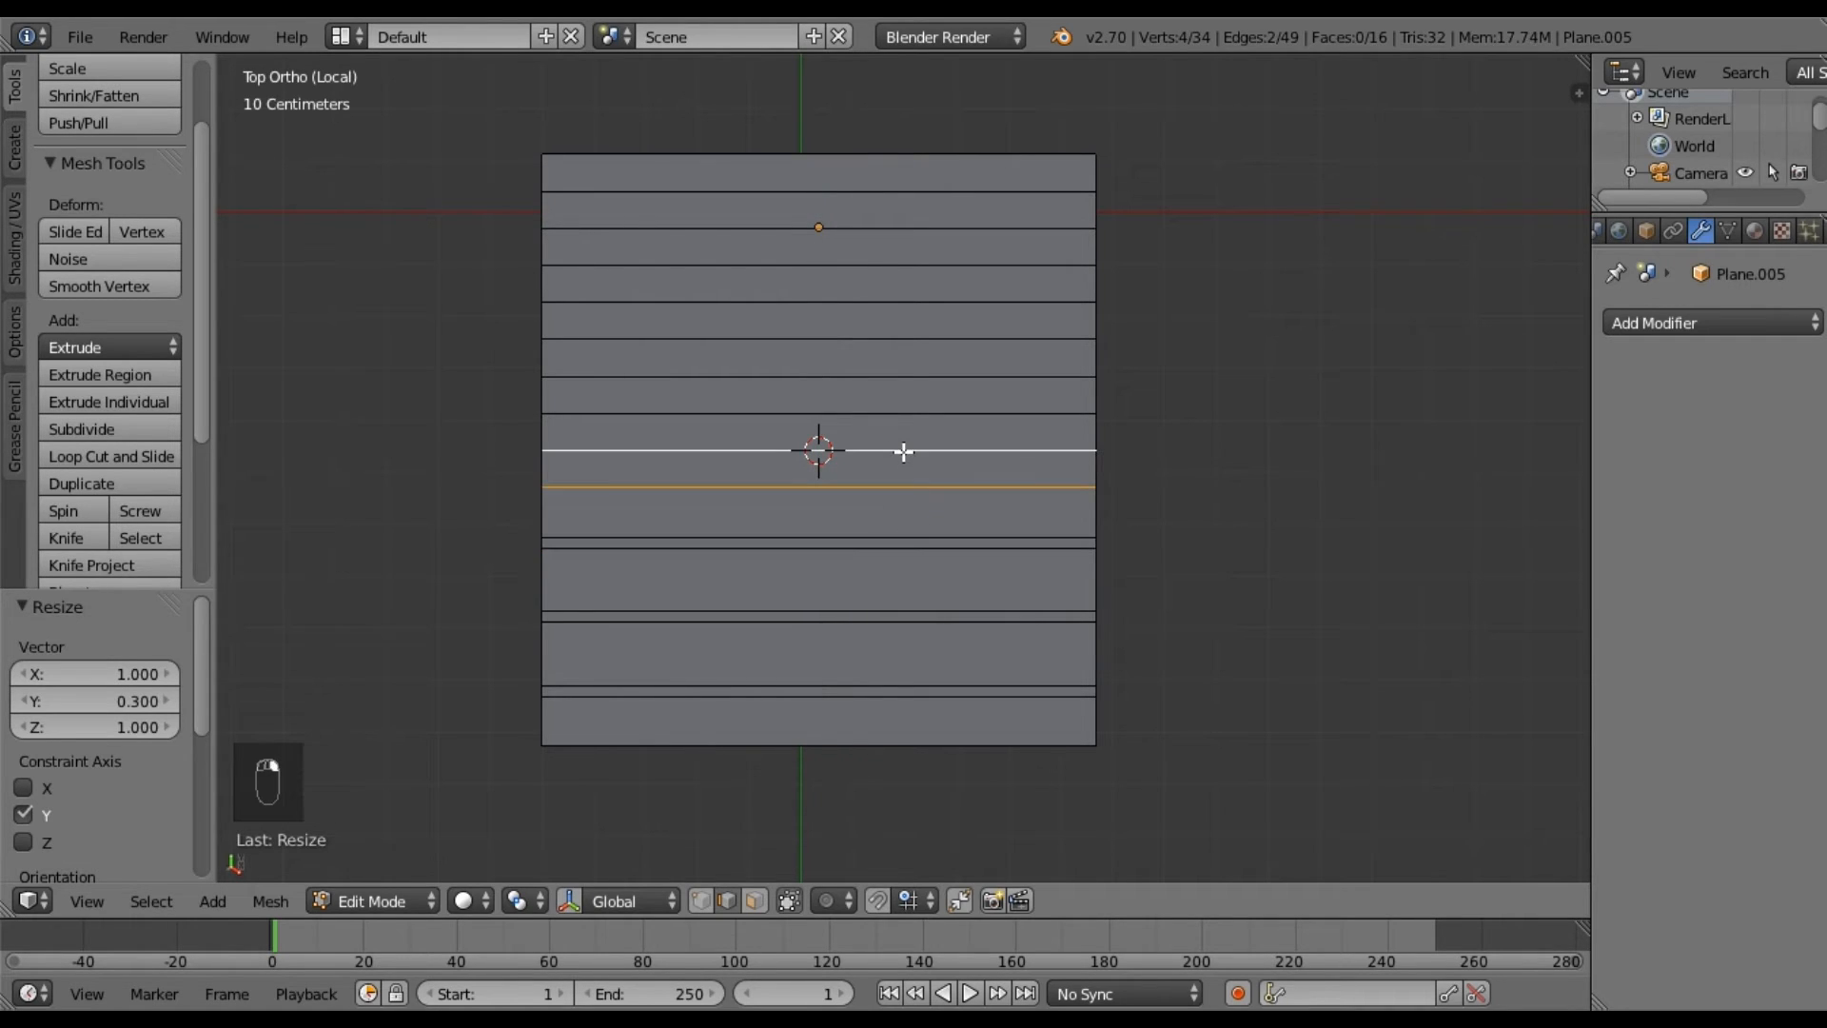
{"action": "key", "text": "s"}
{"action": "type", "text": "y.3"}
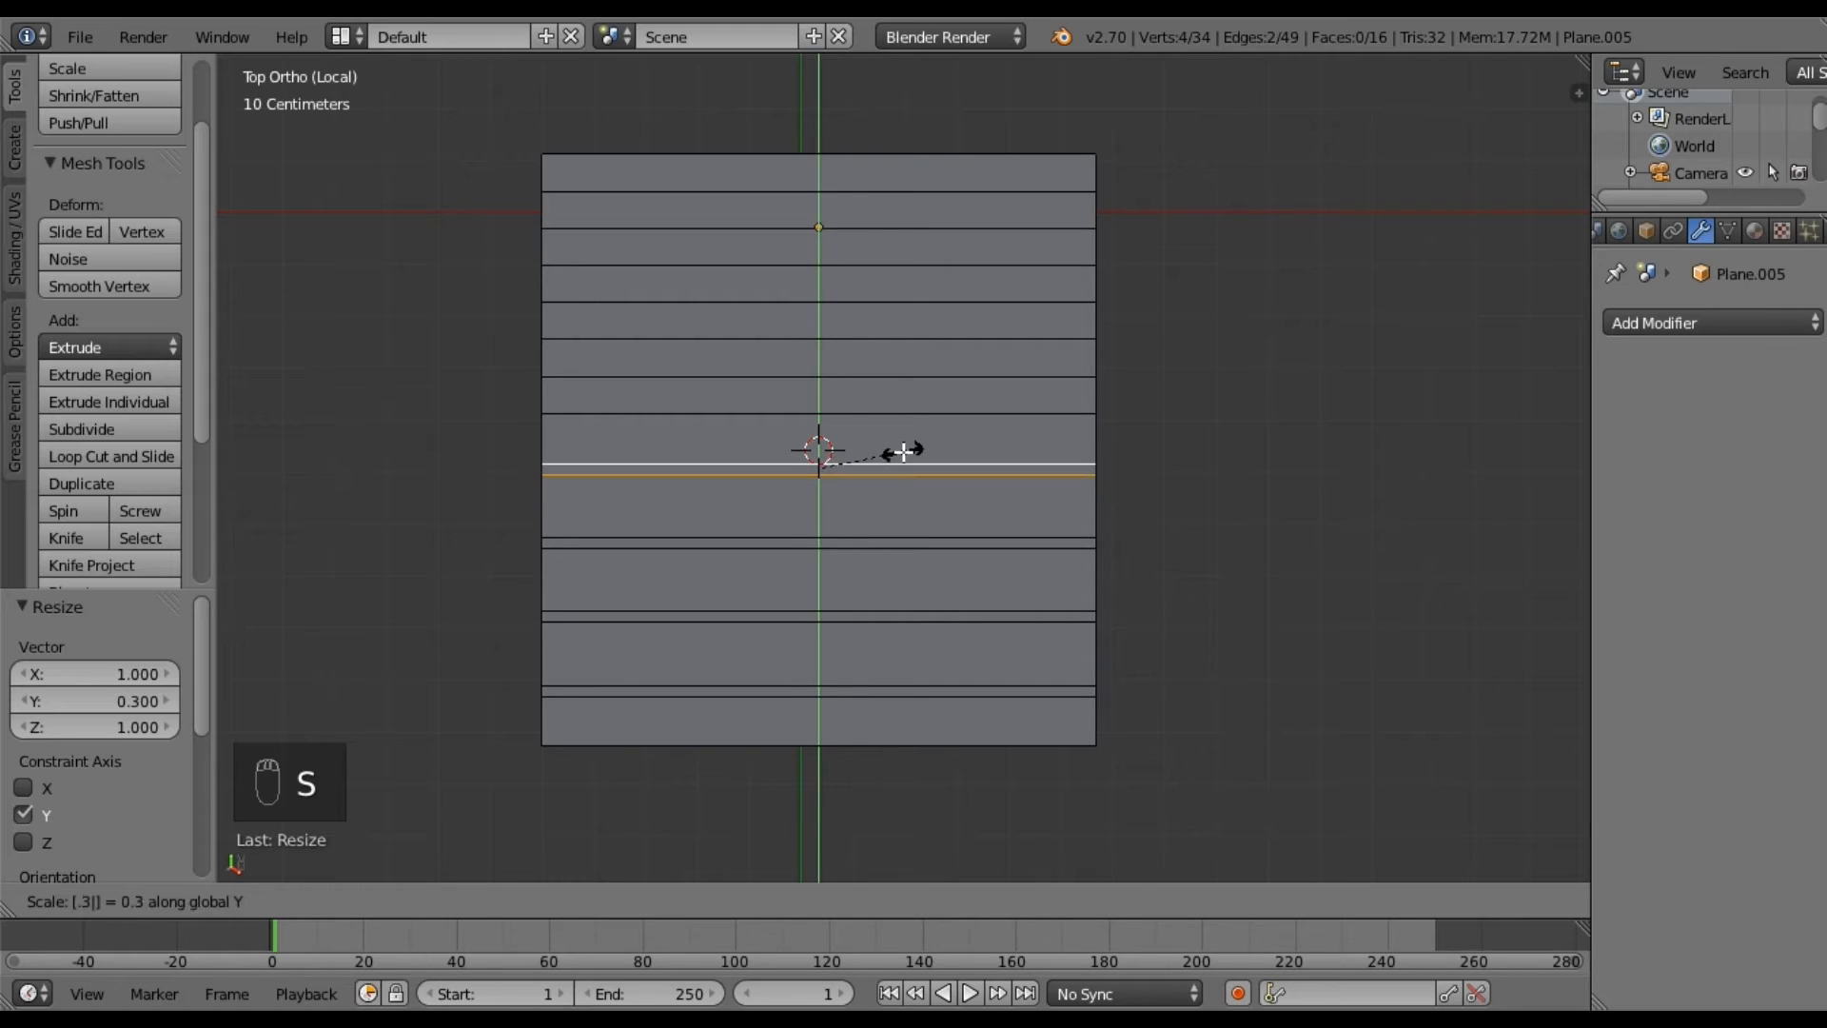
{"action": "key", "text": "Return"}
Scale the fifth pair of inner edges, just behind the seat's middle, by 0.3 along Y.
{"action": "right_click", "coordinate": [901, 412], "text": "alt"}
{"action": "right_click", "coordinate": [904, 377], "text": "alt+shift"}
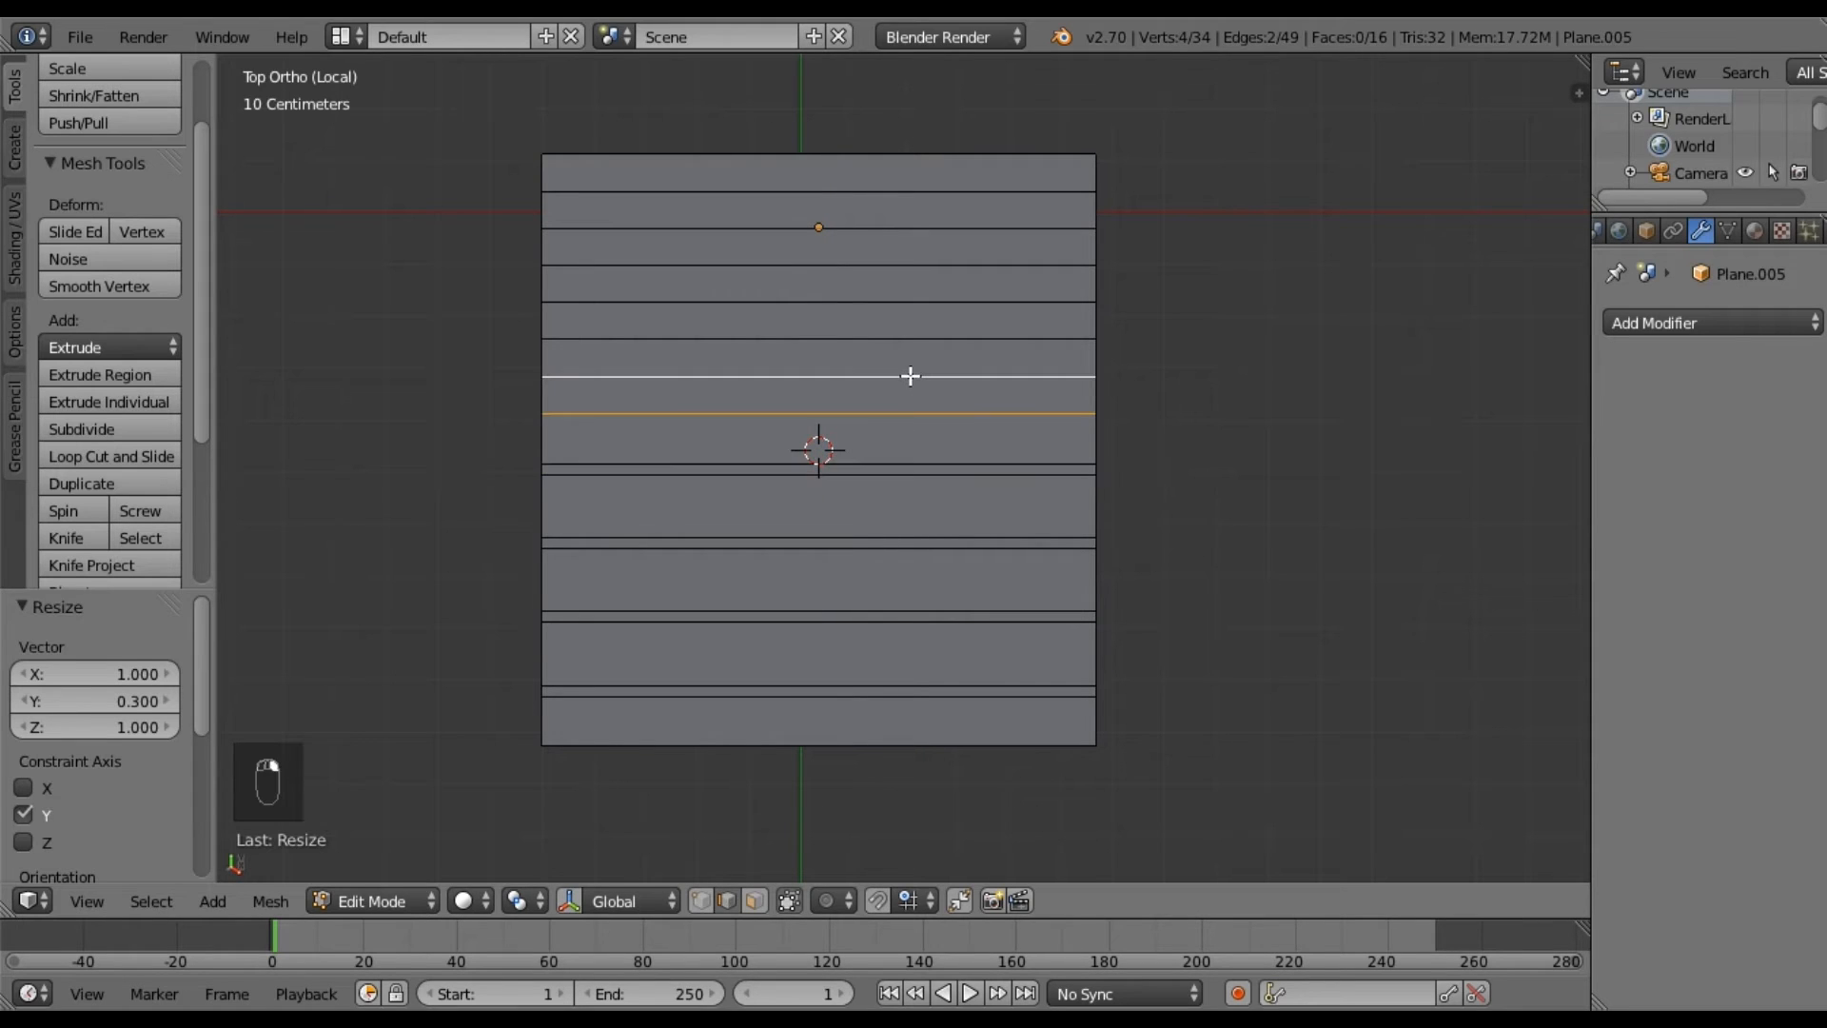
{"action": "key", "text": "s"}
{"action": "type", "text": "y.3"}
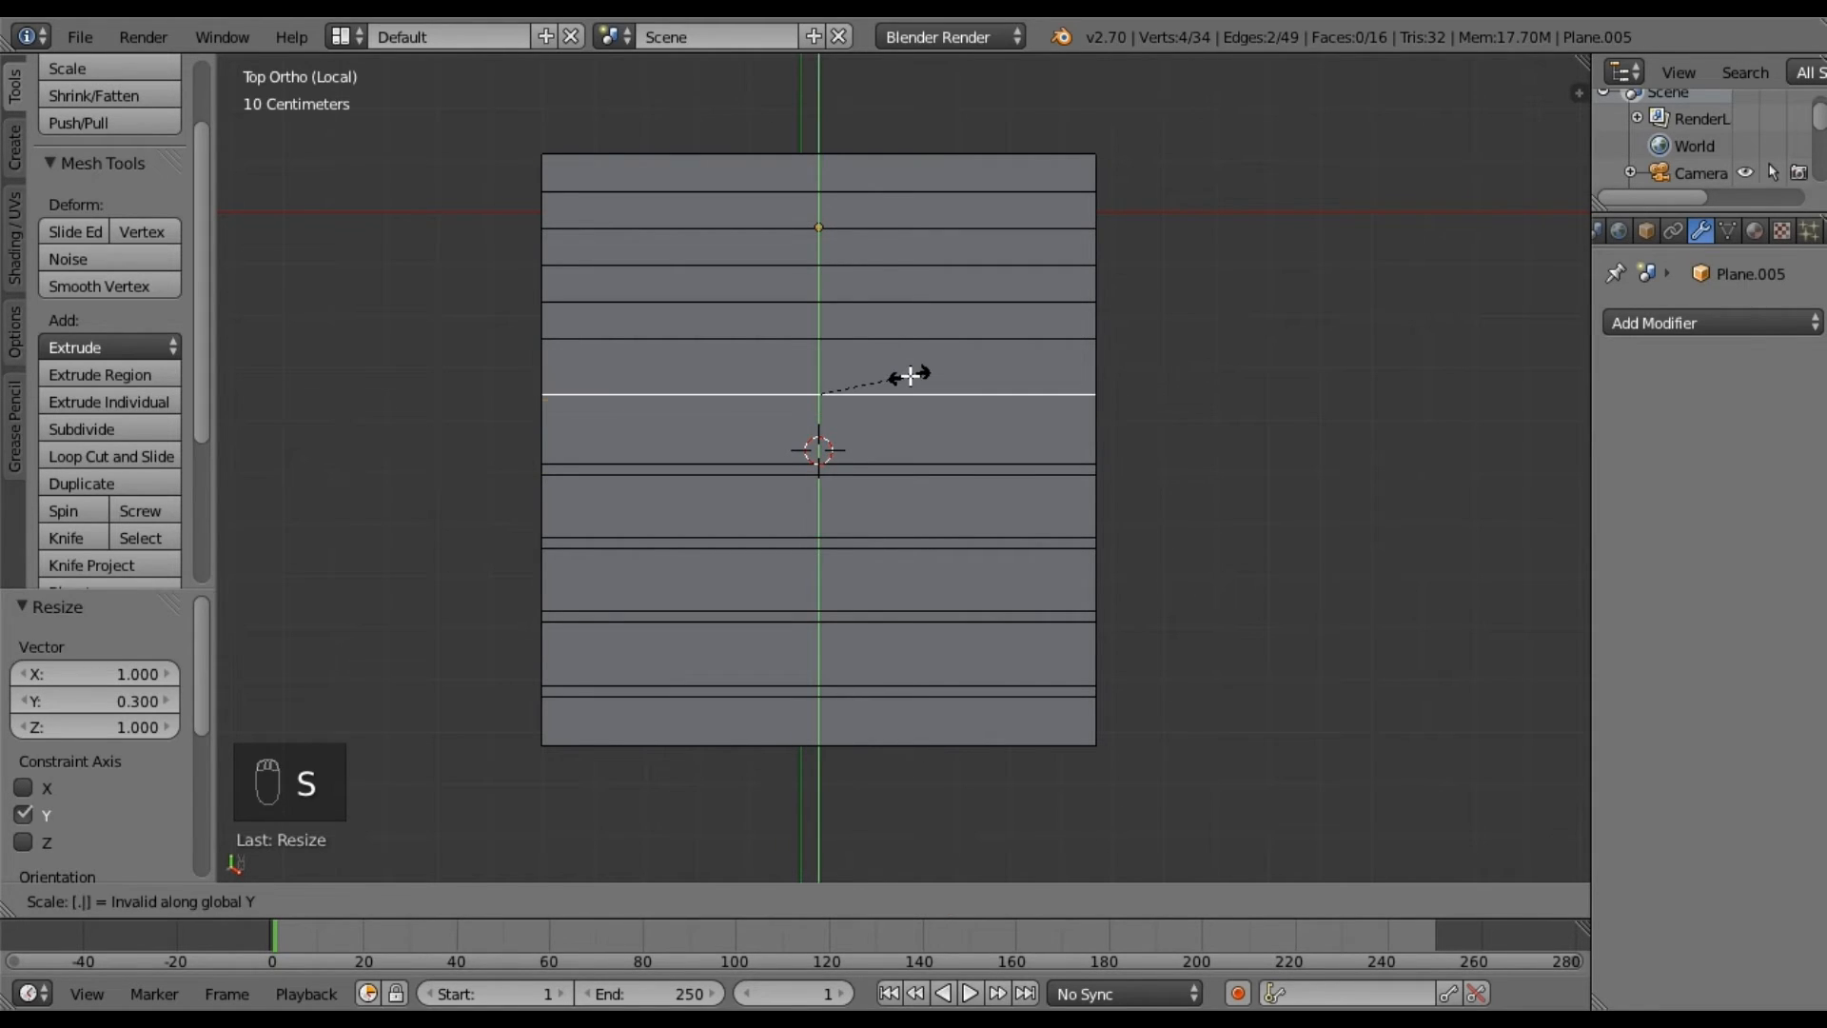
{"action": "key", "text": "Return"}
Scale the sixth pair of inner edges from the seat's front by 0.3 along Y.
{"action": "right_click", "coordinate": [897, 341]}
{"action": "right_click", "coordinate": [900, 305], "text": "shift"}
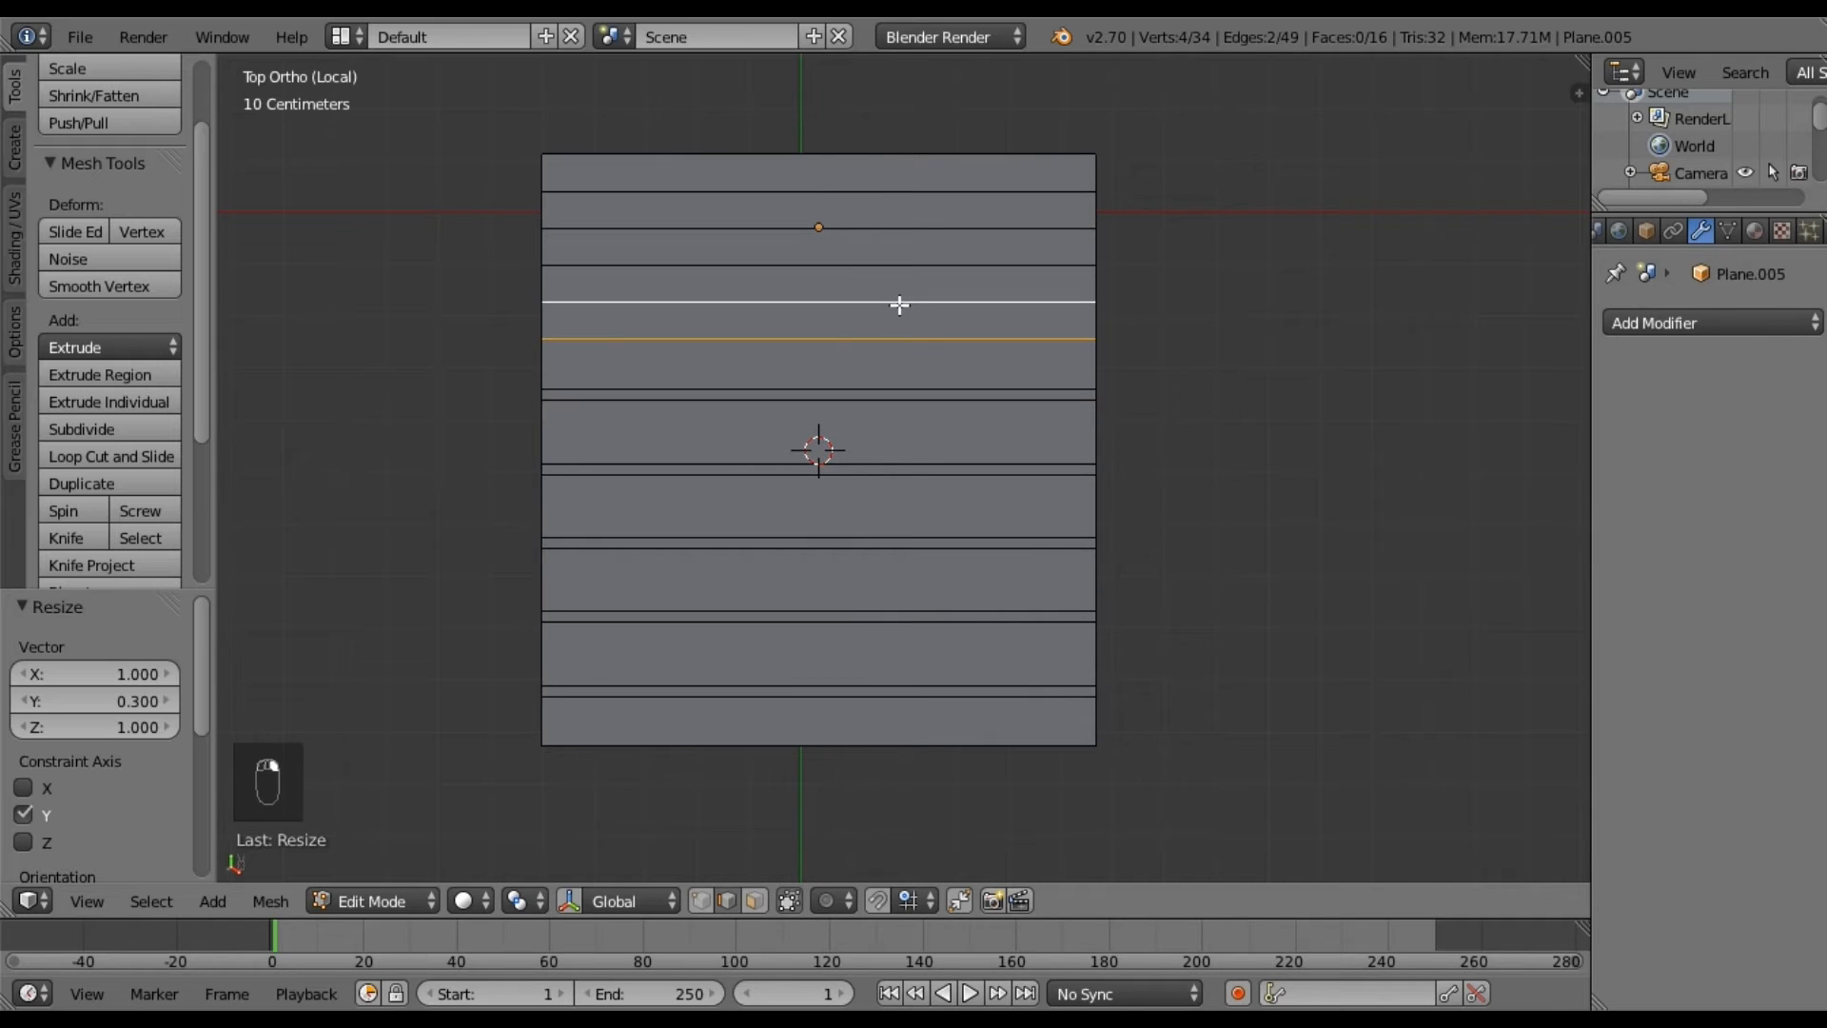
{"action": "type", "text": "sy.3"}
{"action": "key", "text": "Return"}
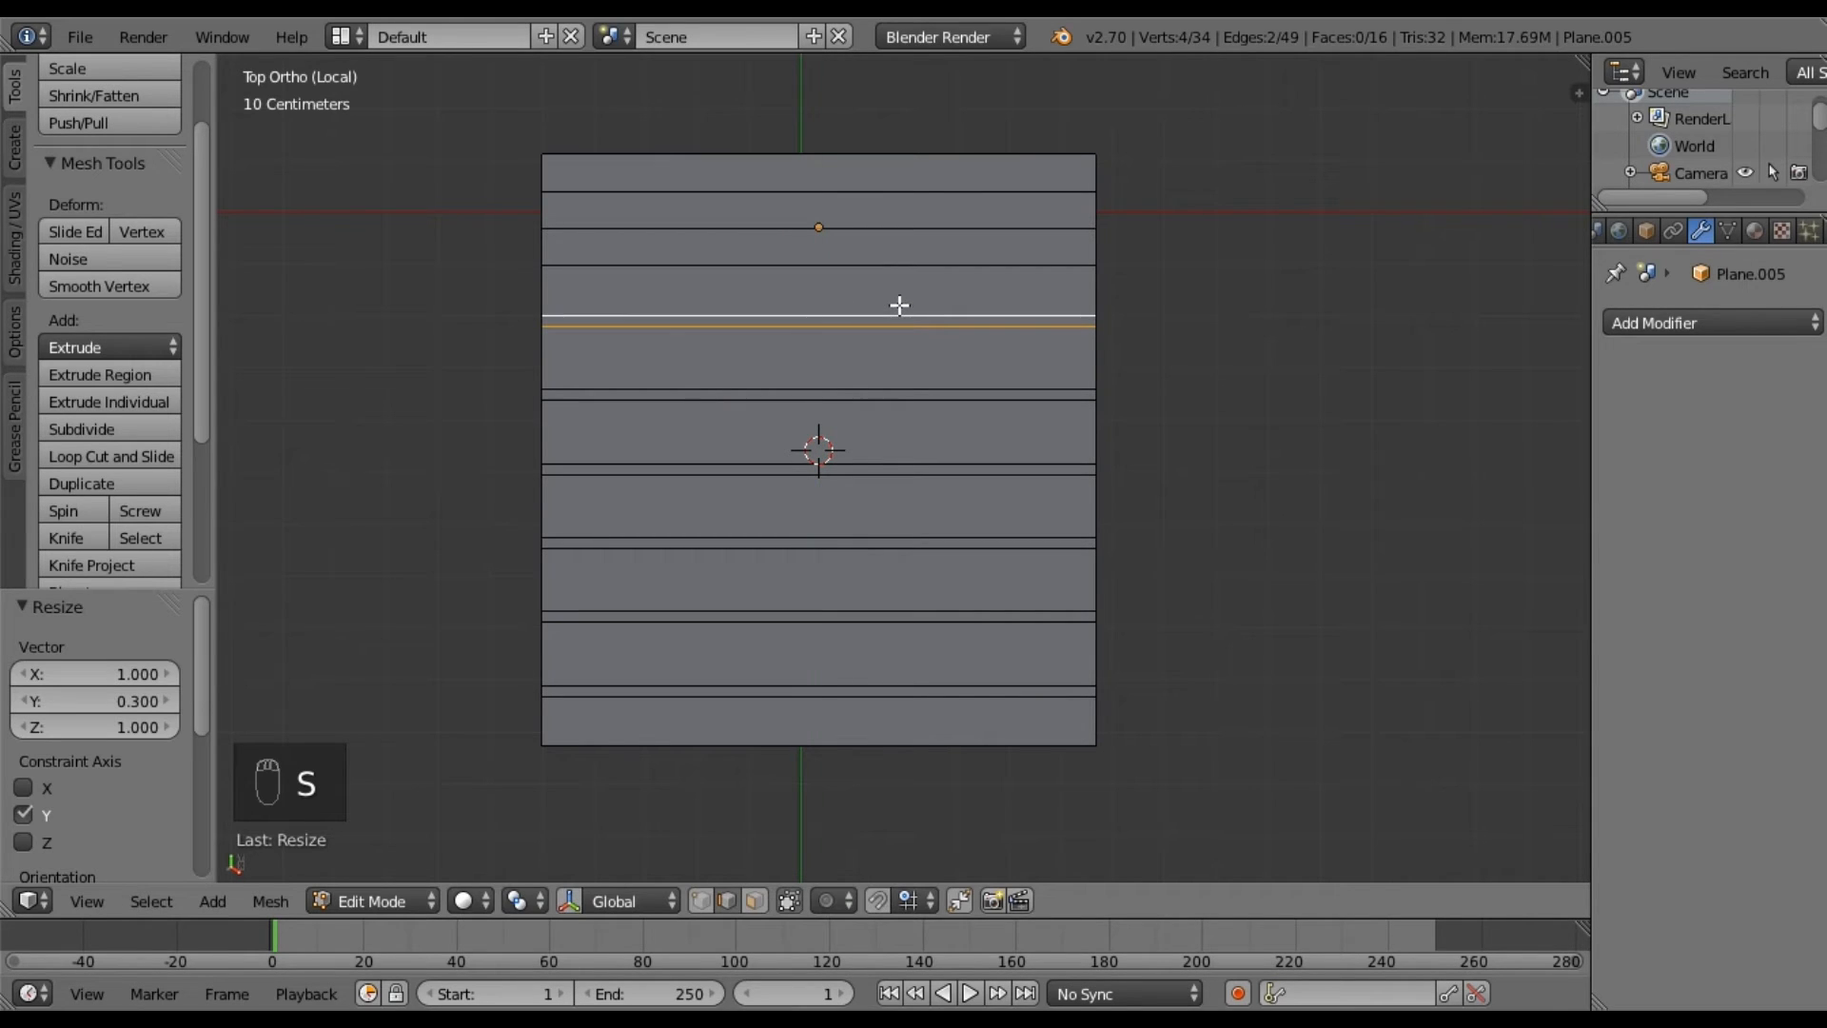
Scale the seventh pair of inner edges from the seat's front by 0.3 along Y.
{"action": "right_click", "coordinate": [898, 266]}
{"action": "right_click", "coordinate": [899, 229], "text": "shift"}
{"action": "type", "text": "sy.3"}
{"action": "key", "text": "Return"}
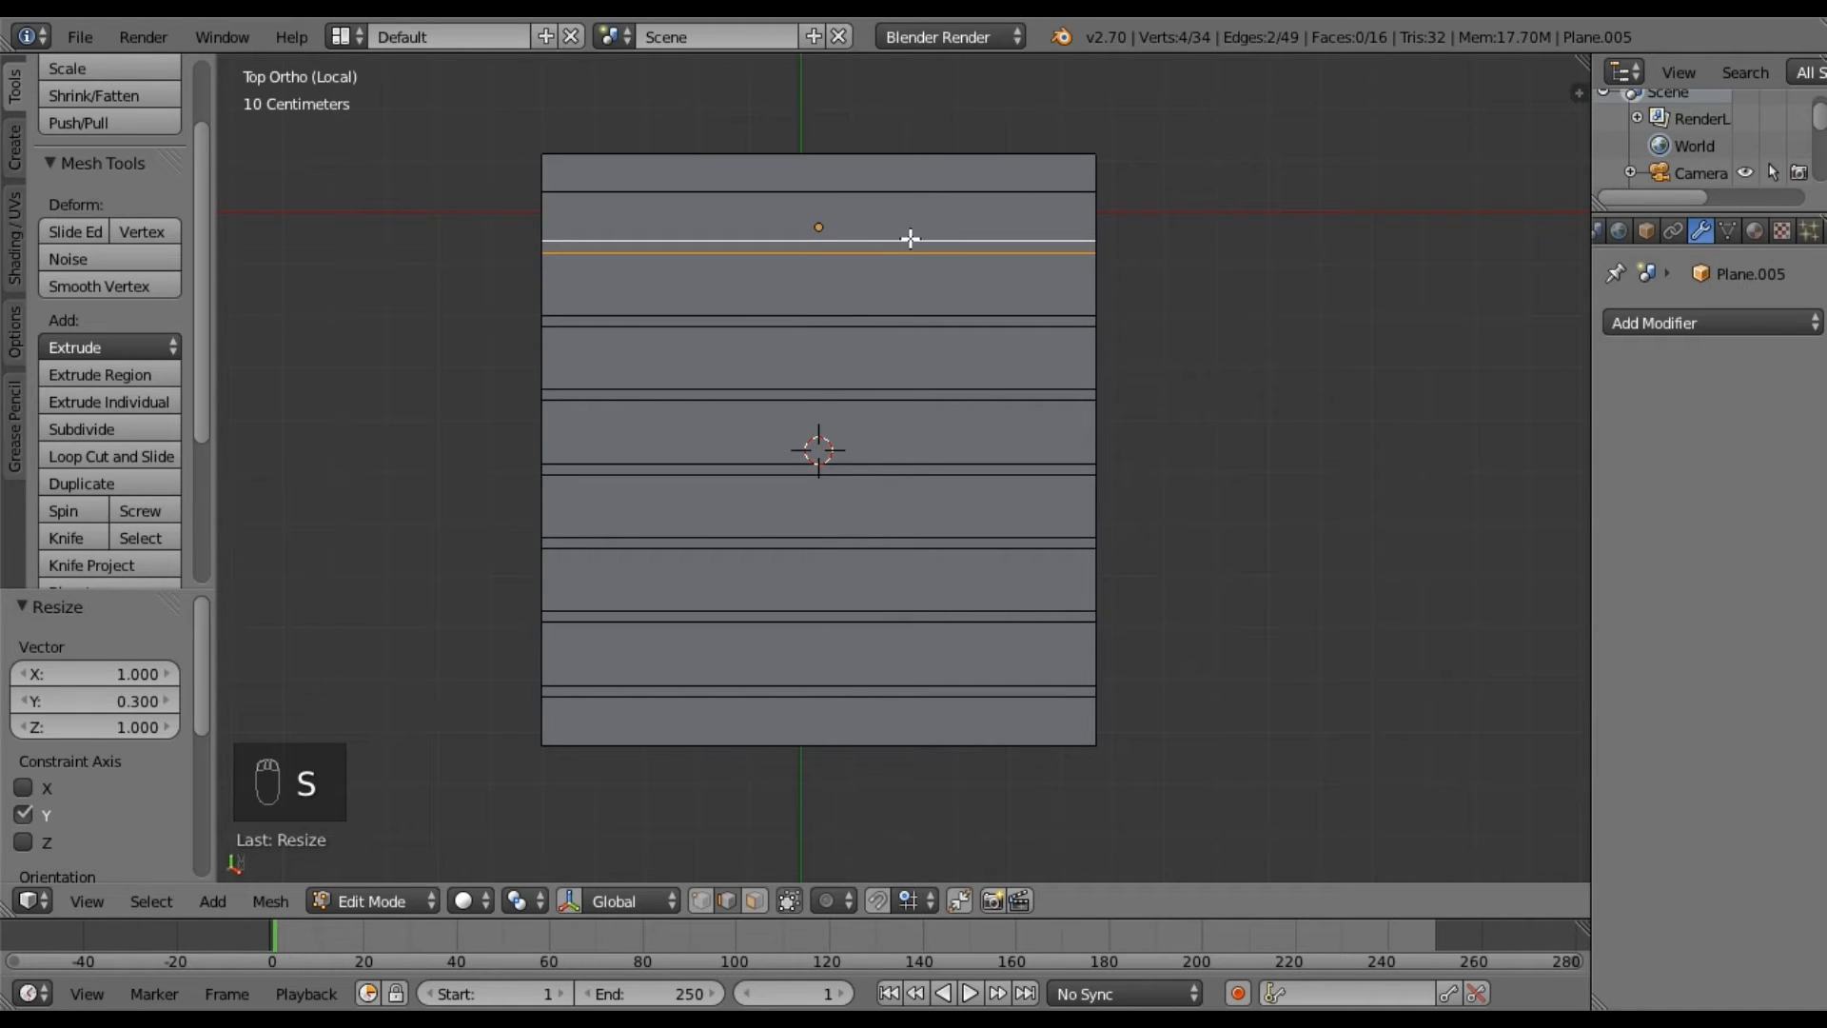
Scale the seat's rear edge and the inner edge beside it by 0.3 along Y, and clear the selection.
{"action": "right_click", "coordinate": [911, 198]}
{"action": "right_click", "coordinate": [911, 157], "text": "shift"}
{"action": "key", "text": "s"}
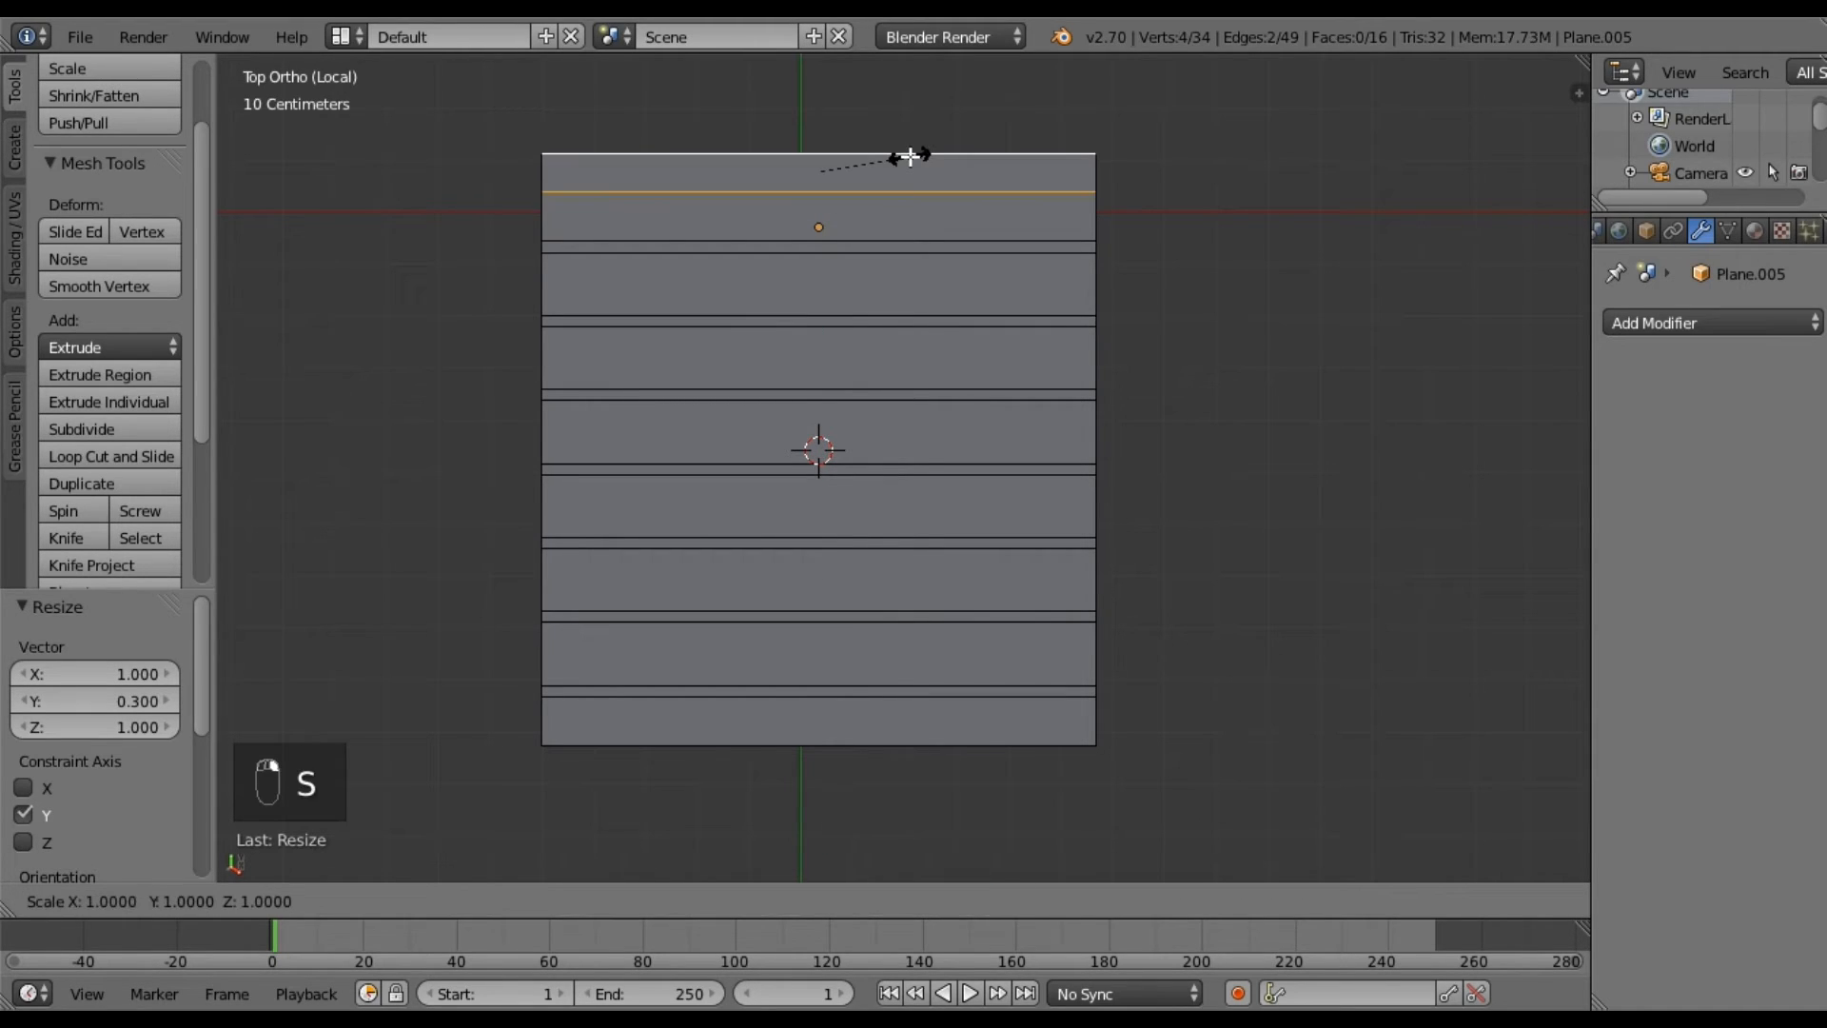
{"action": "type", "text": "y.3"}
{"action": "key", "text": "Return"}
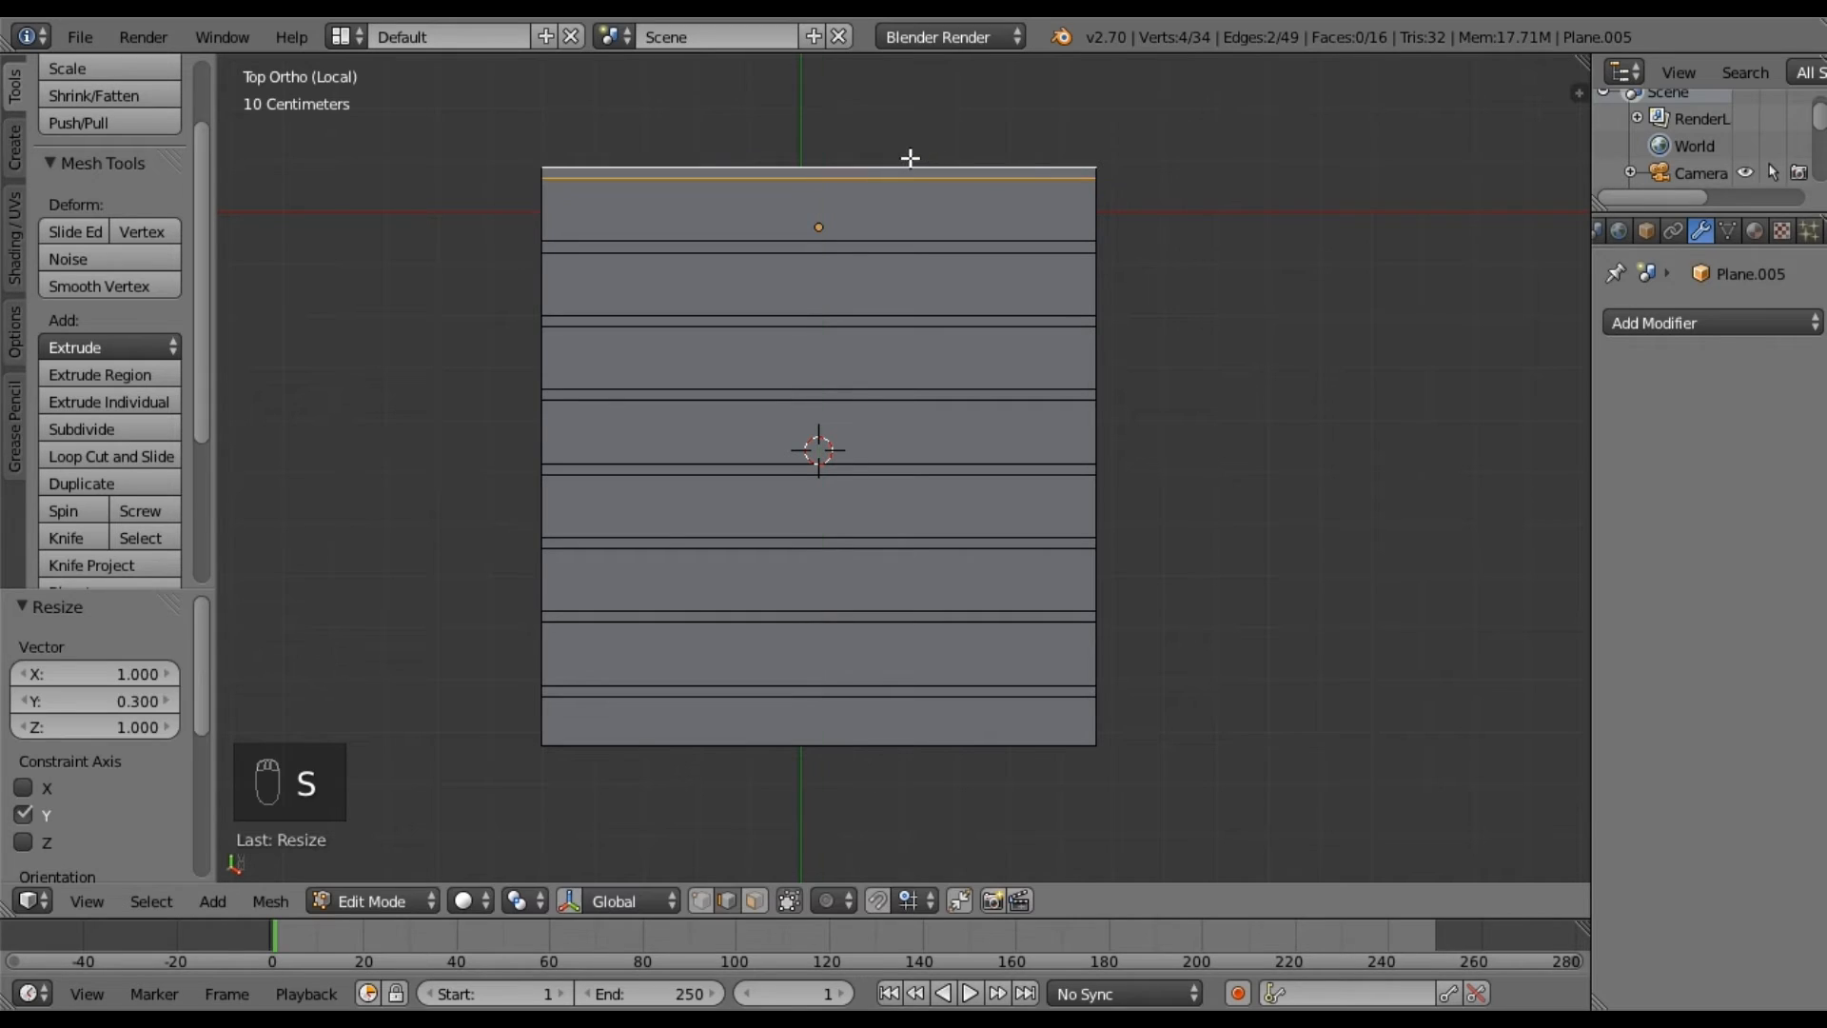
{"action": "key", "text": "a"}
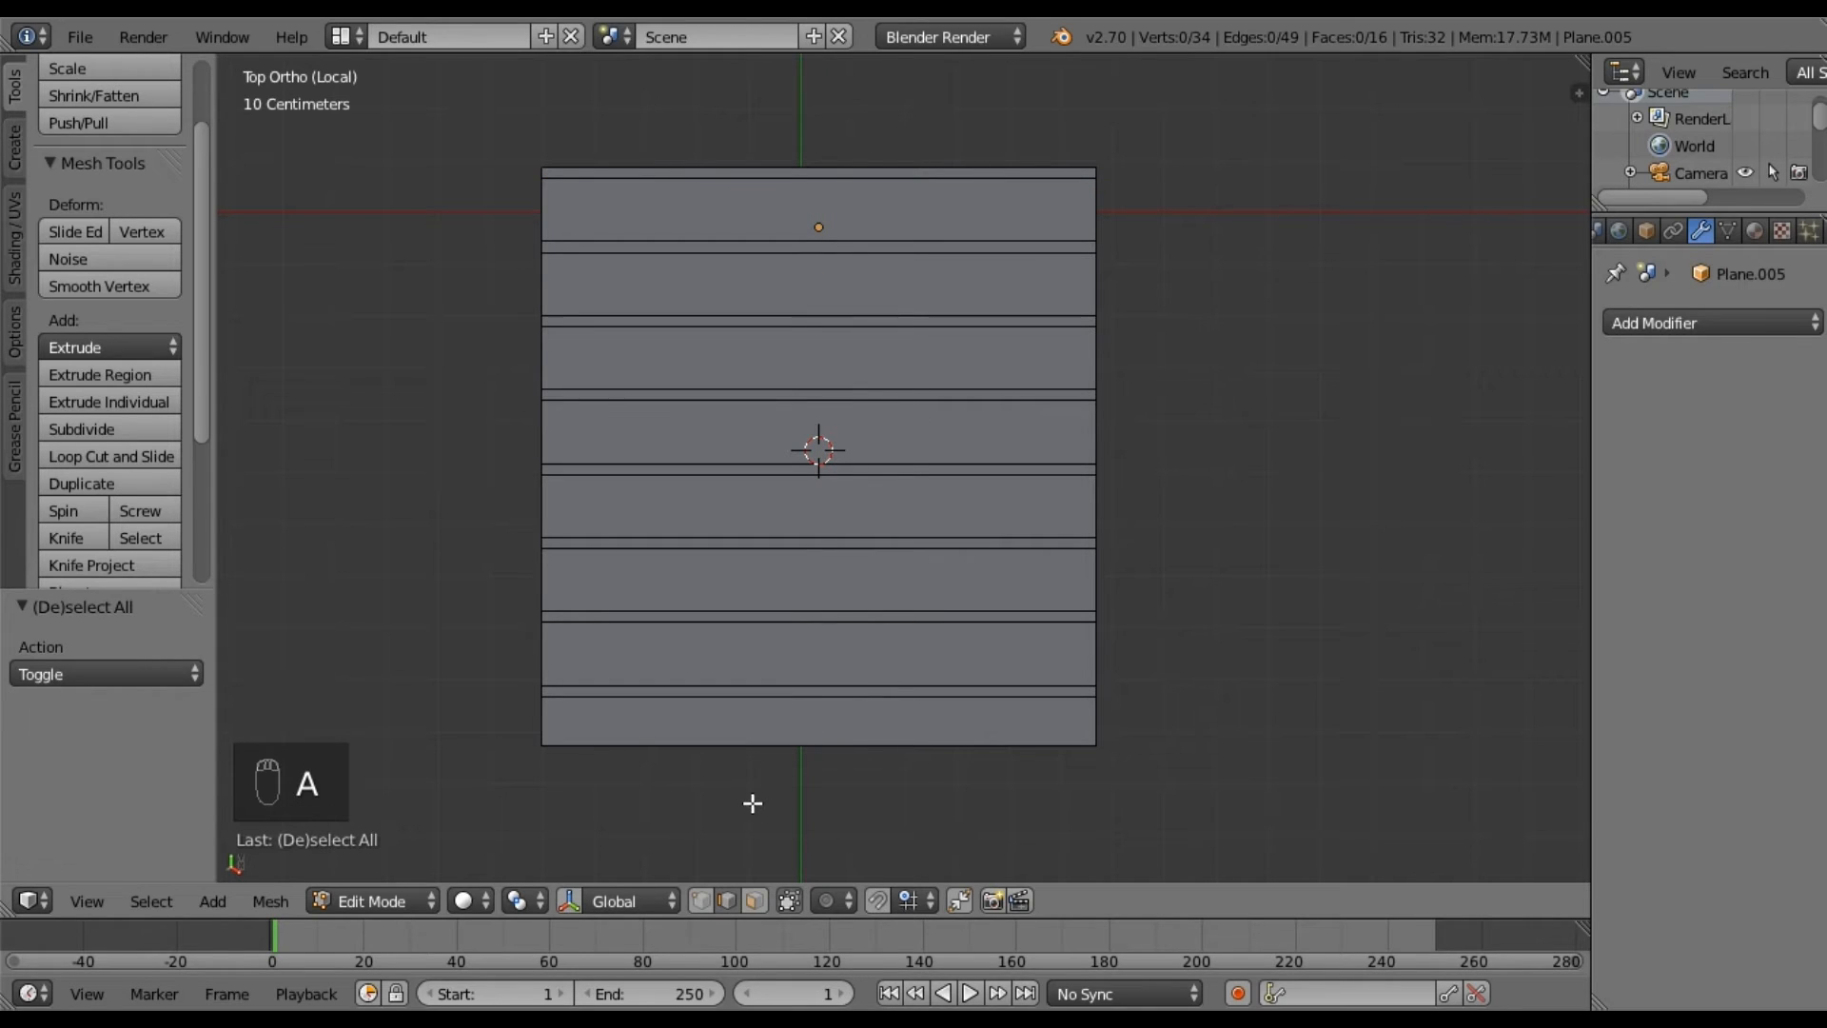
Check the lengths of the seat's front edge and the side edges of the two front slats.
{"action": "middle_click_drag", "start_coordinate": [776, 769], "coordinate": [774, 714], "text": "shift"}
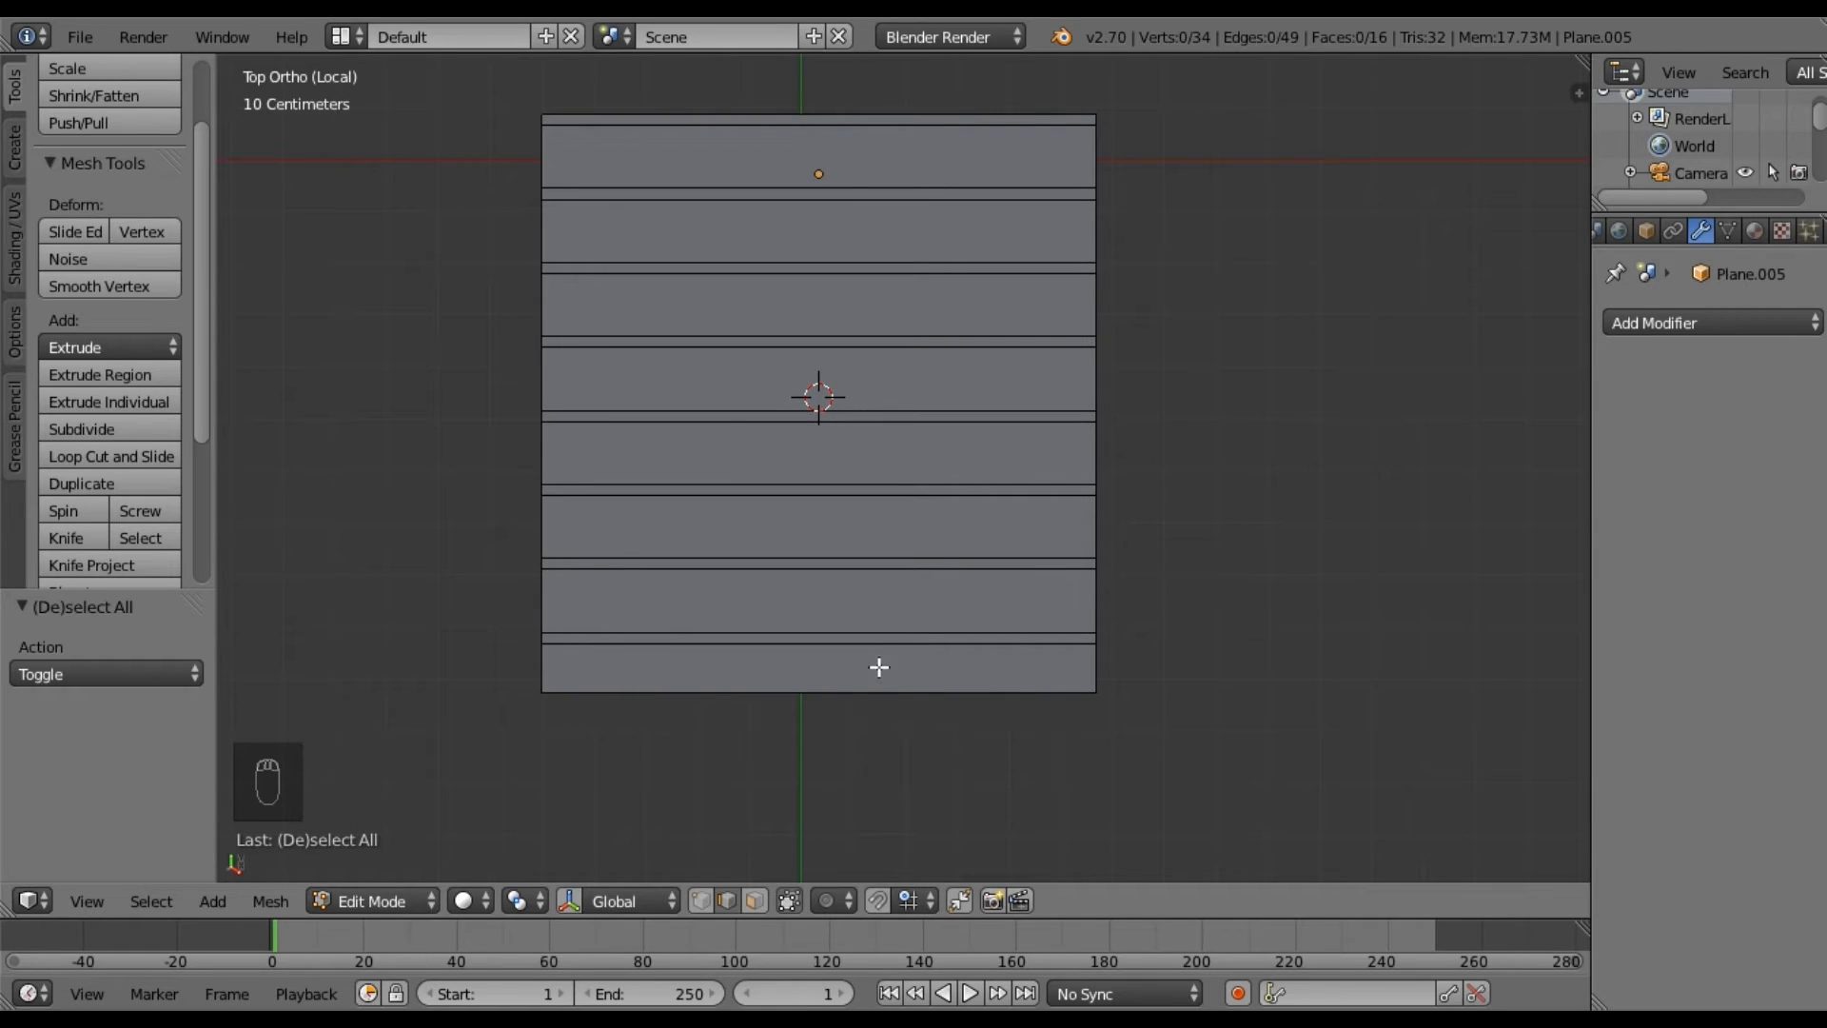
{"action": "left_click", "coordinate": [1578, 93]}
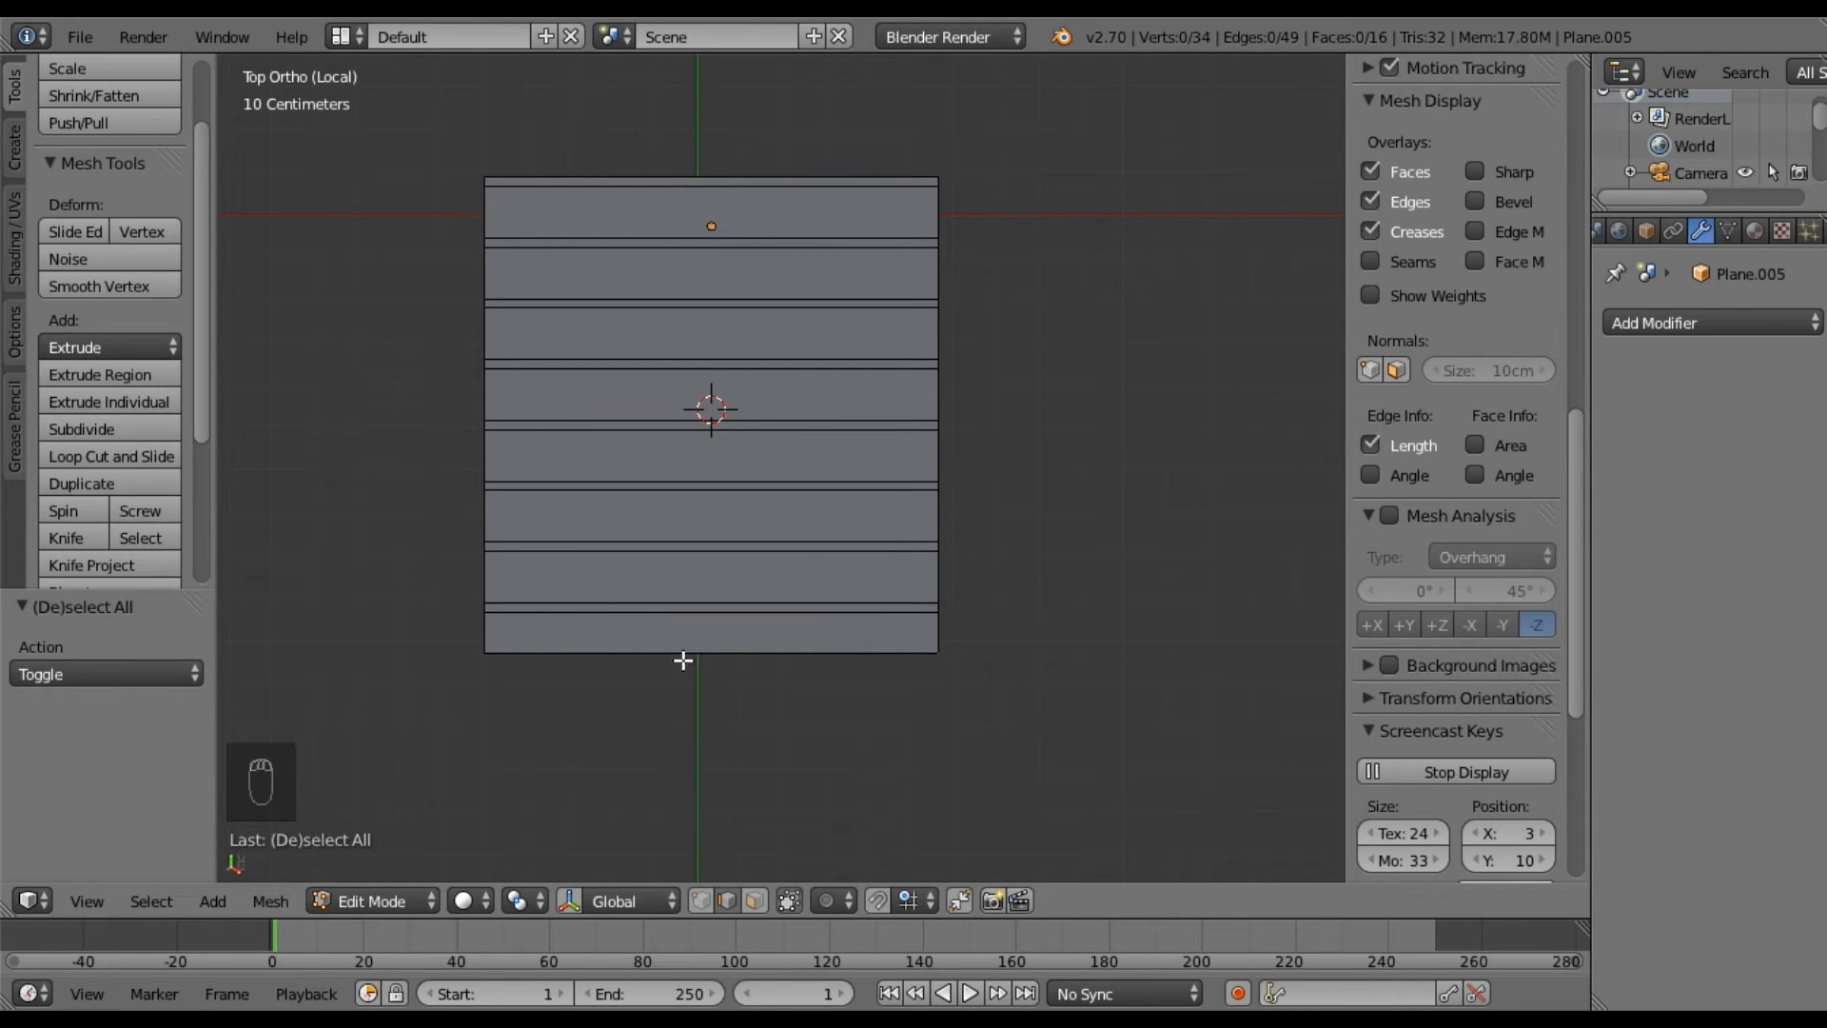
{"action": "right_click", "coordinate": [685, 655]}
{"action": "scroll", "coordinate": [704, 684], "scroll_direction": "up", "scroll_amount": 2}
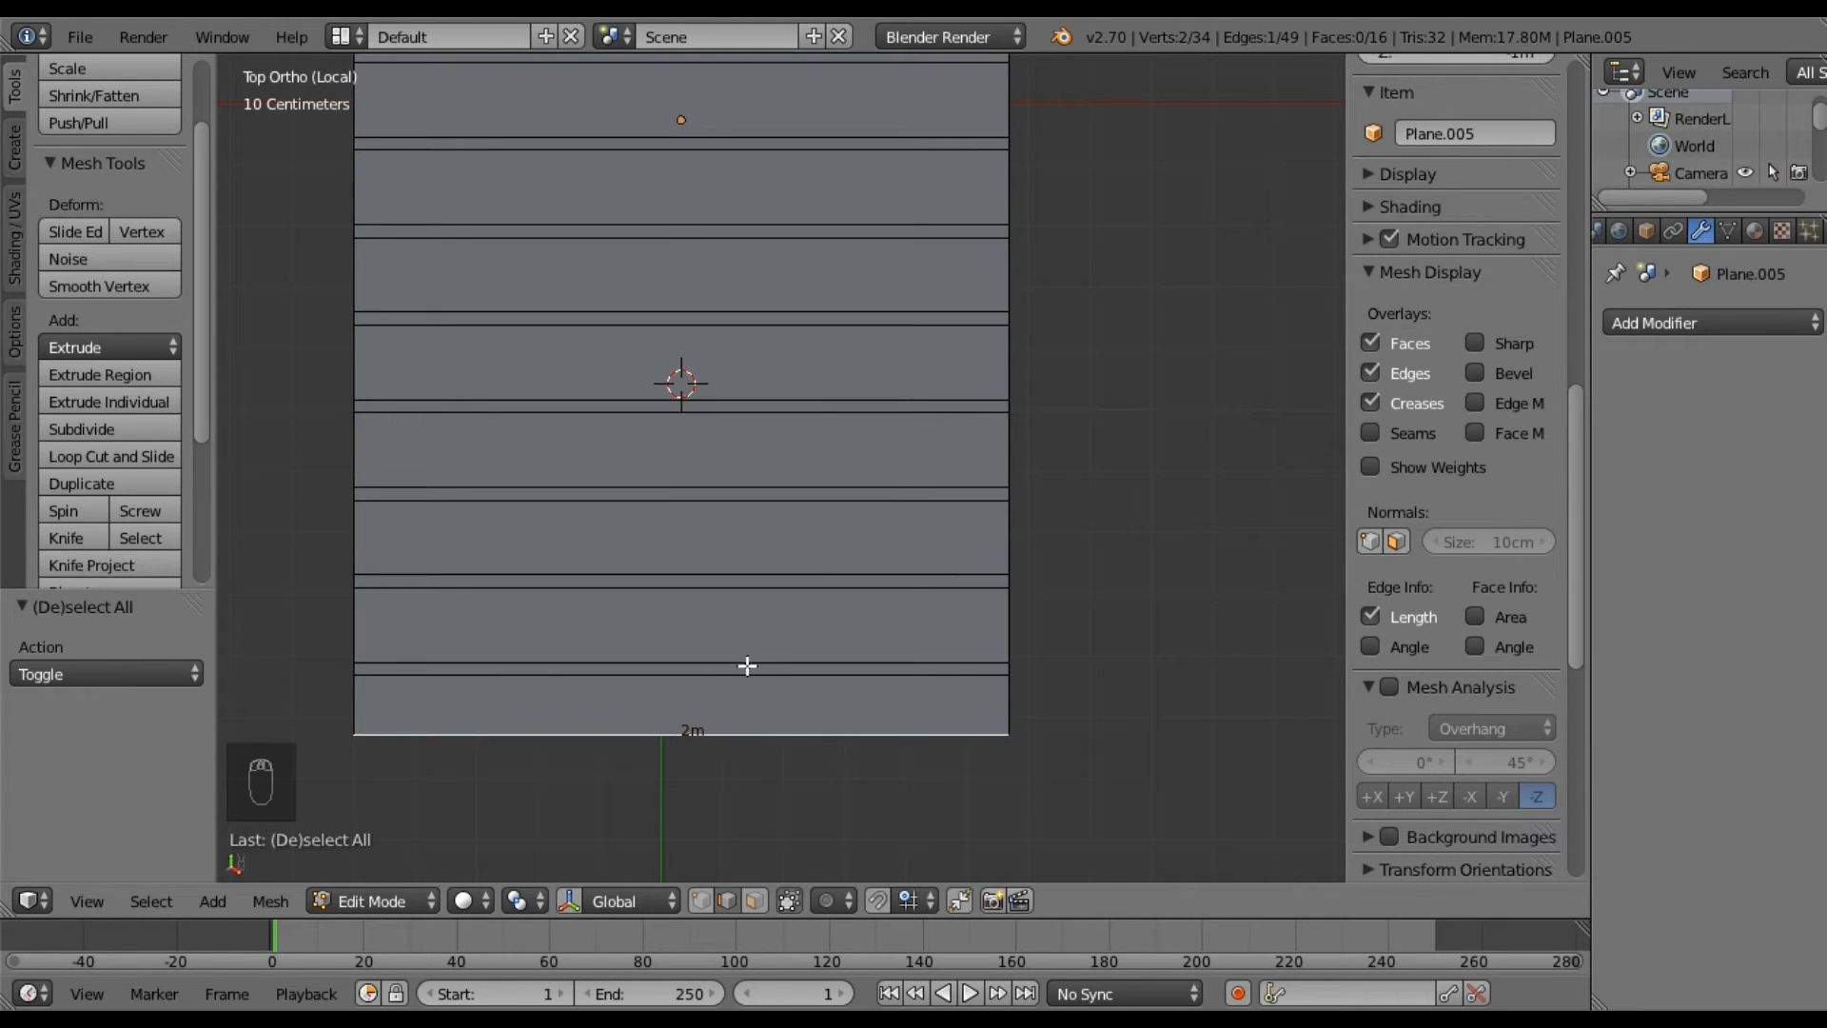
{"action": "right_click", "coordinate": [1007, 702]}
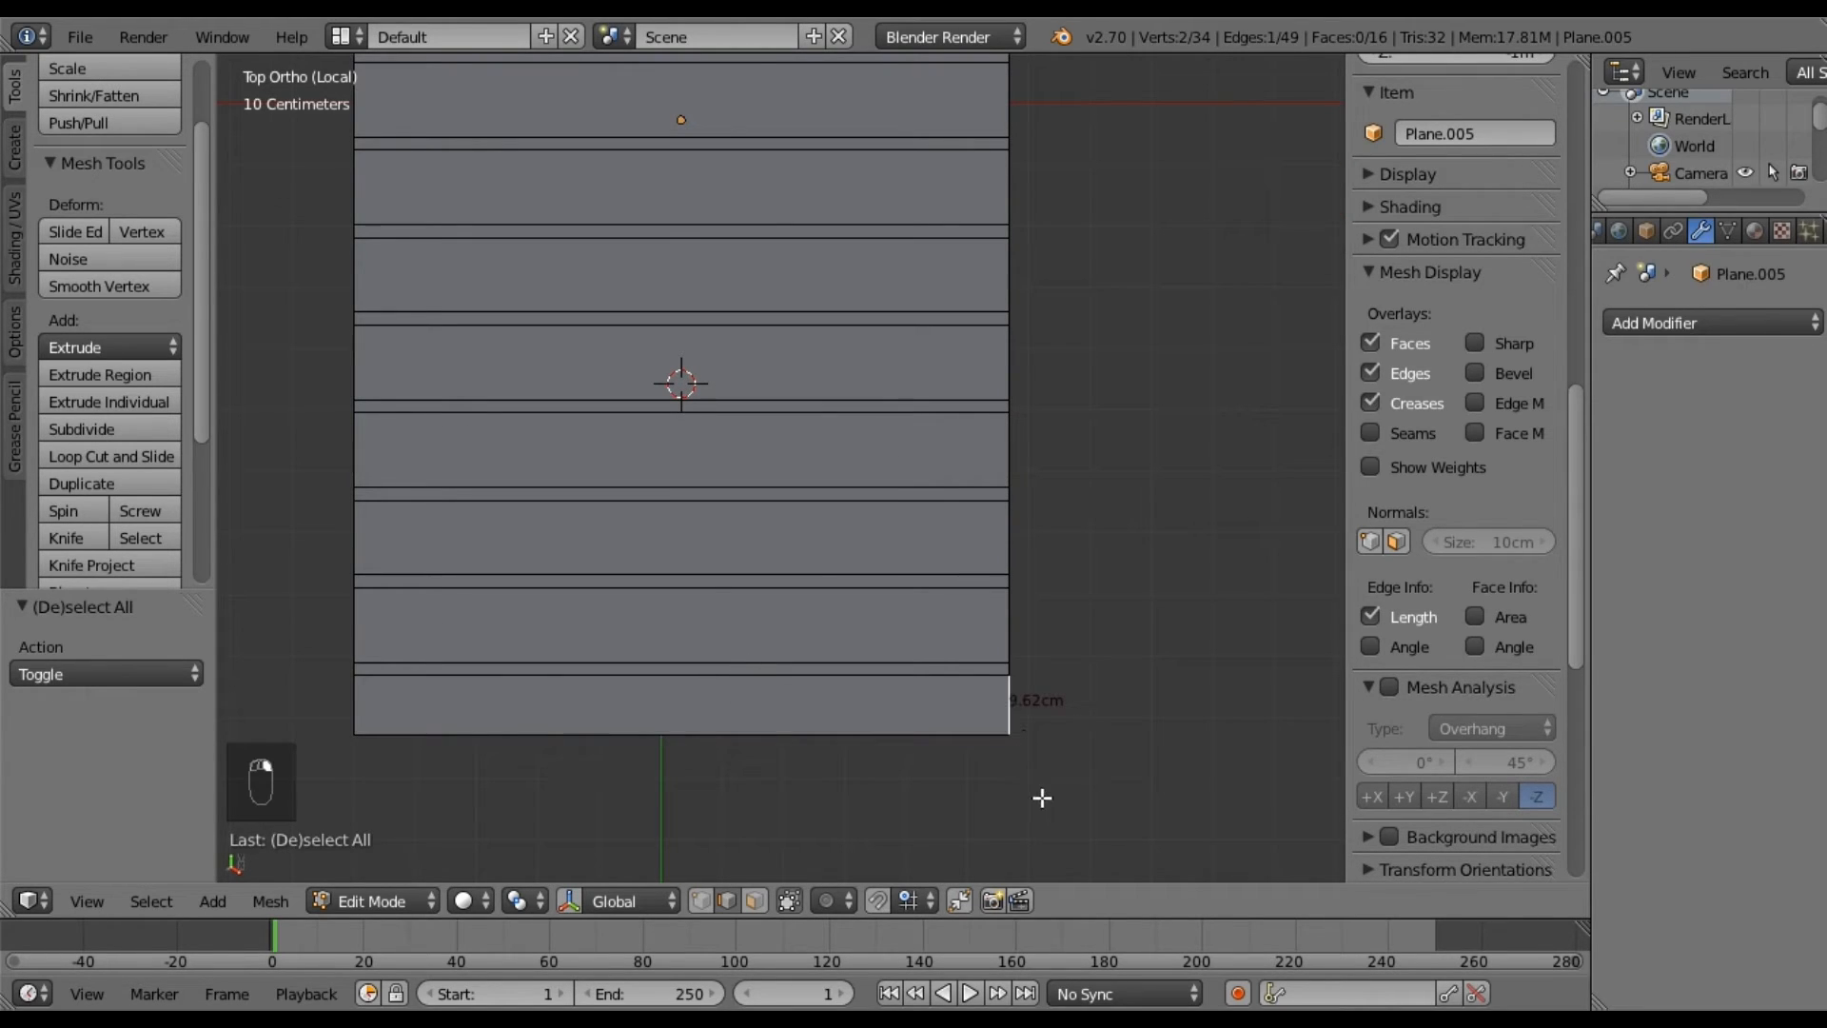
{"action": "right_click", "coordinate": [1010, 614]}
Move the seat's front edge outward about 2.4 cm along Y, and turn off the edge length display.
{"action": "right_click", "coordinate": [740, 738]}
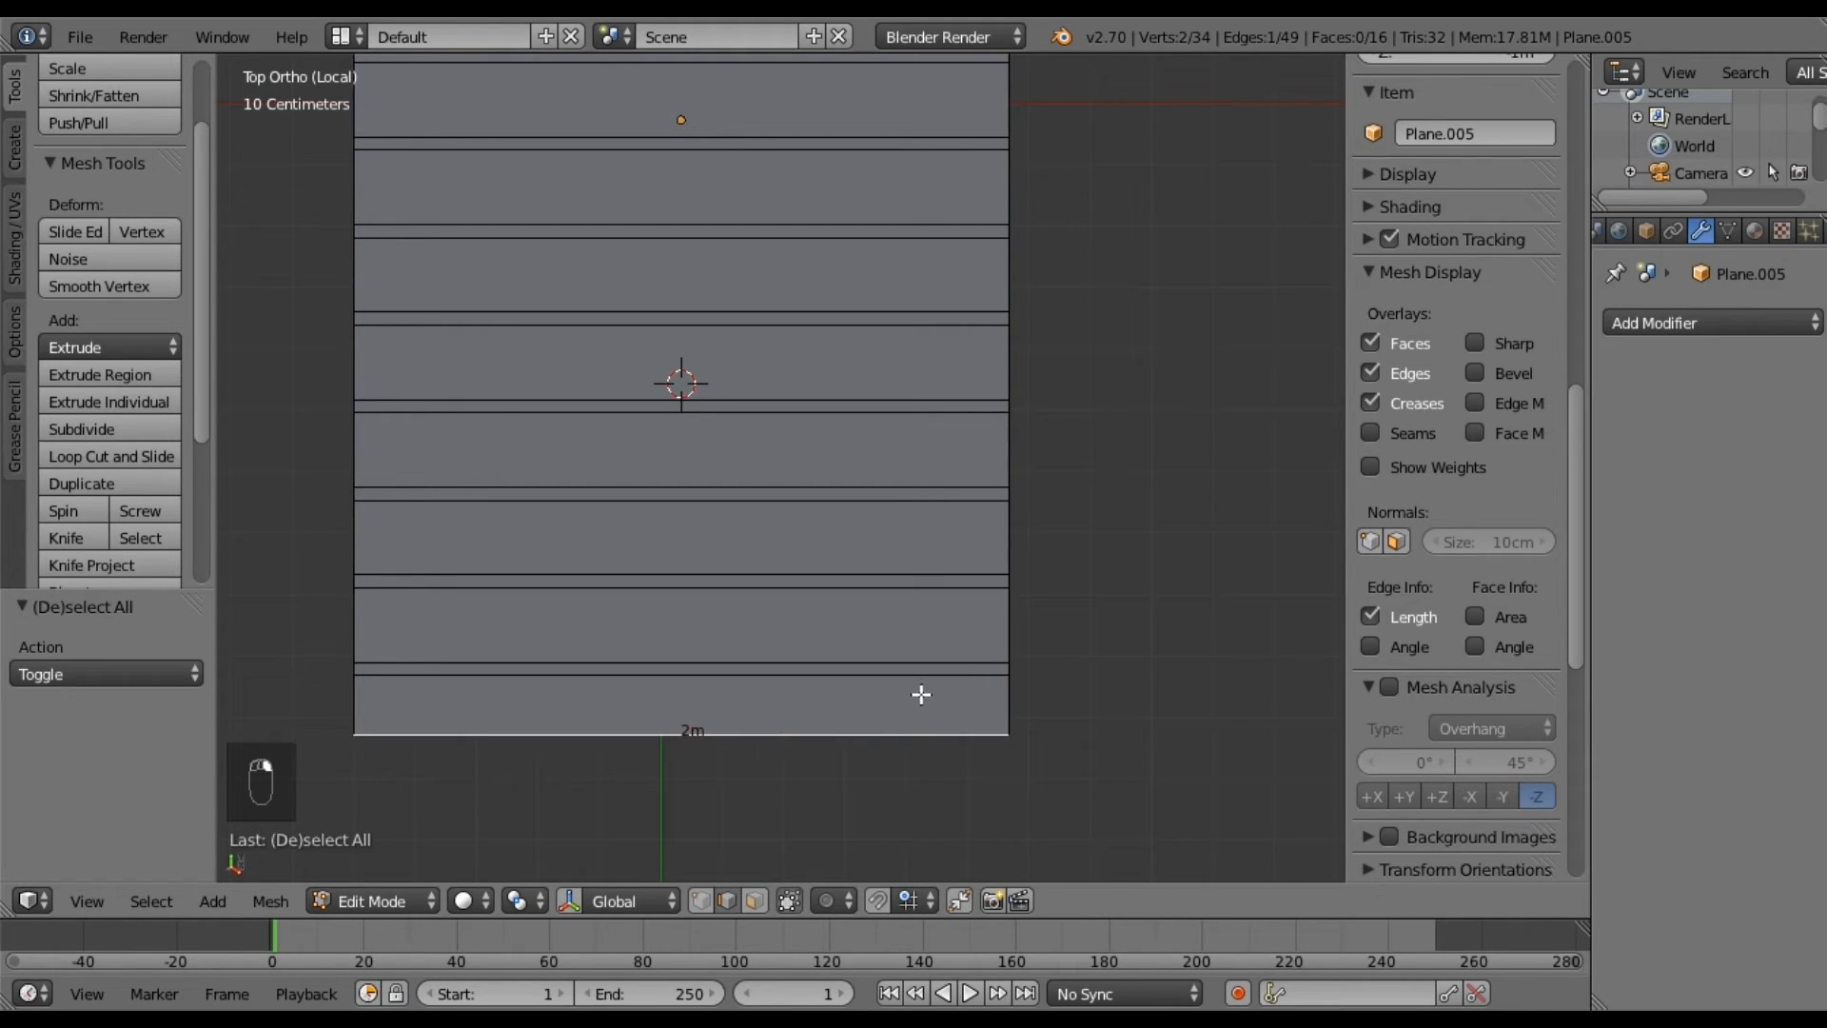
{"action": "key", "text": "g"}
{"action": "key", "text": "y"}
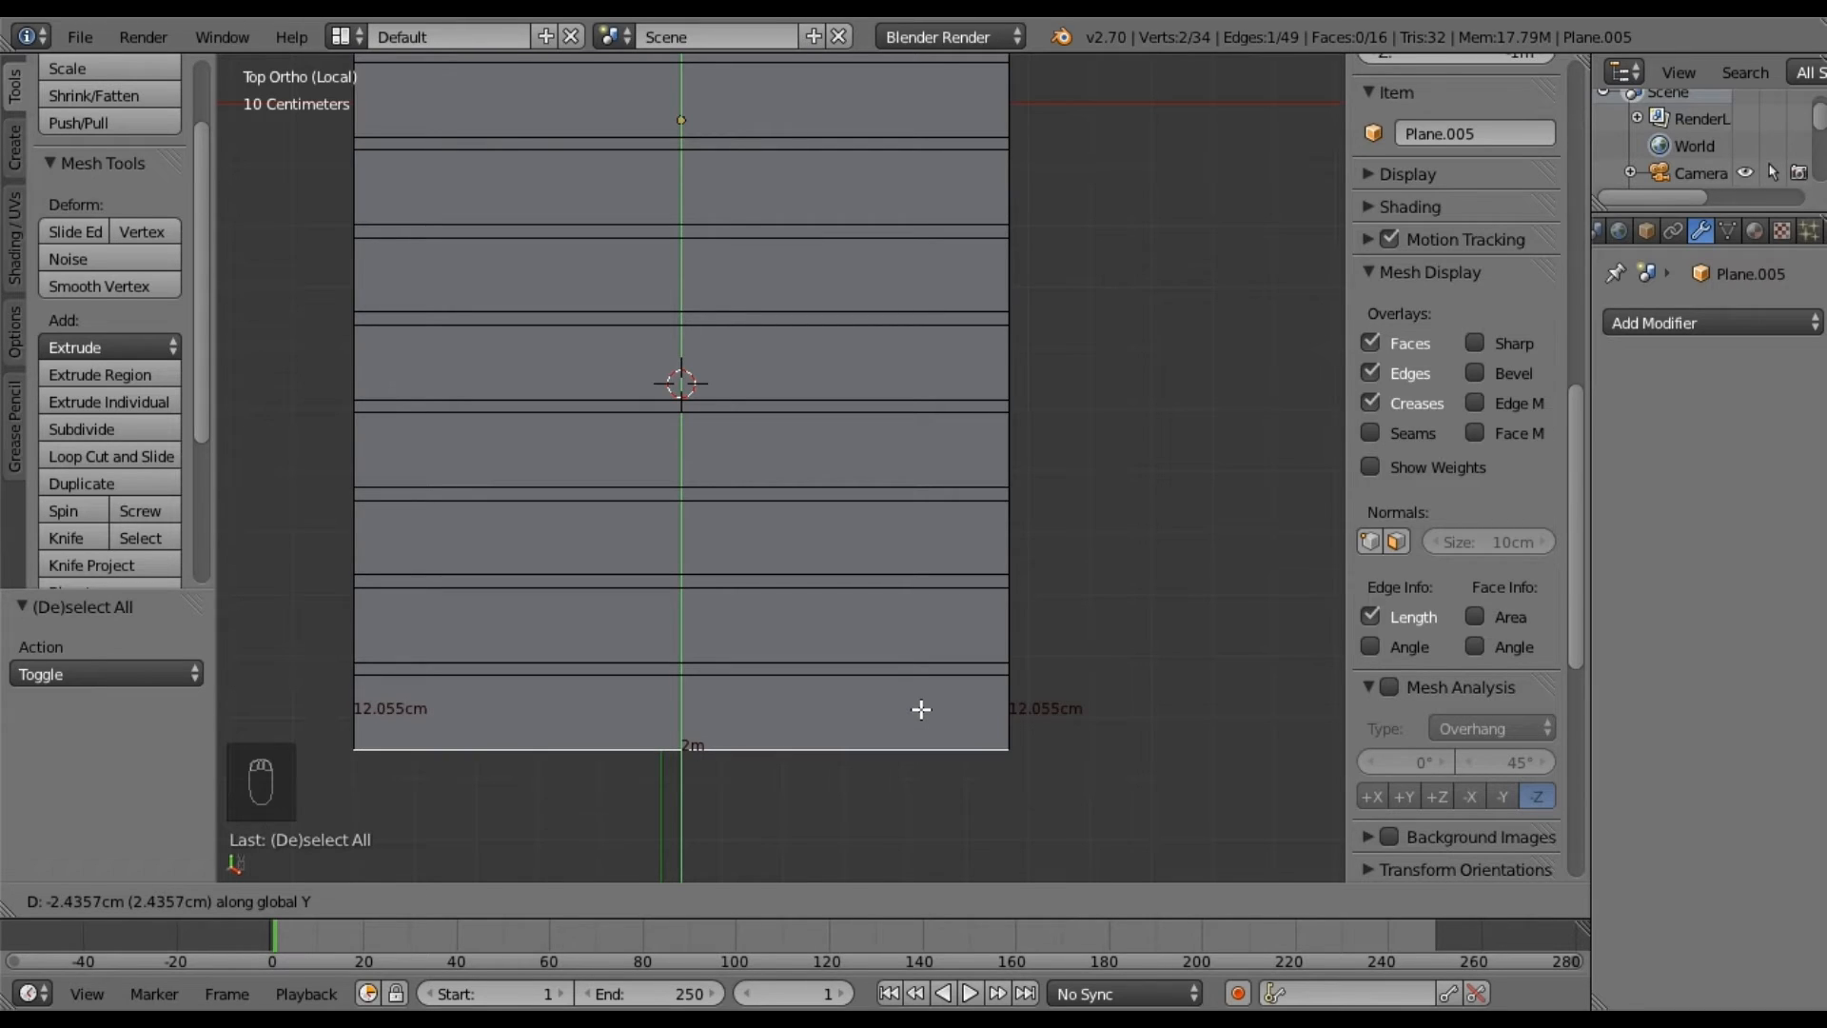
{"action": "left_click", "coordinate": [922, 709]}
{"action": "middle_click_drag", "start_coordinate": [831, 717], "coordinate": [876, 671]}
{"action": "key", "text": "KP_7"}
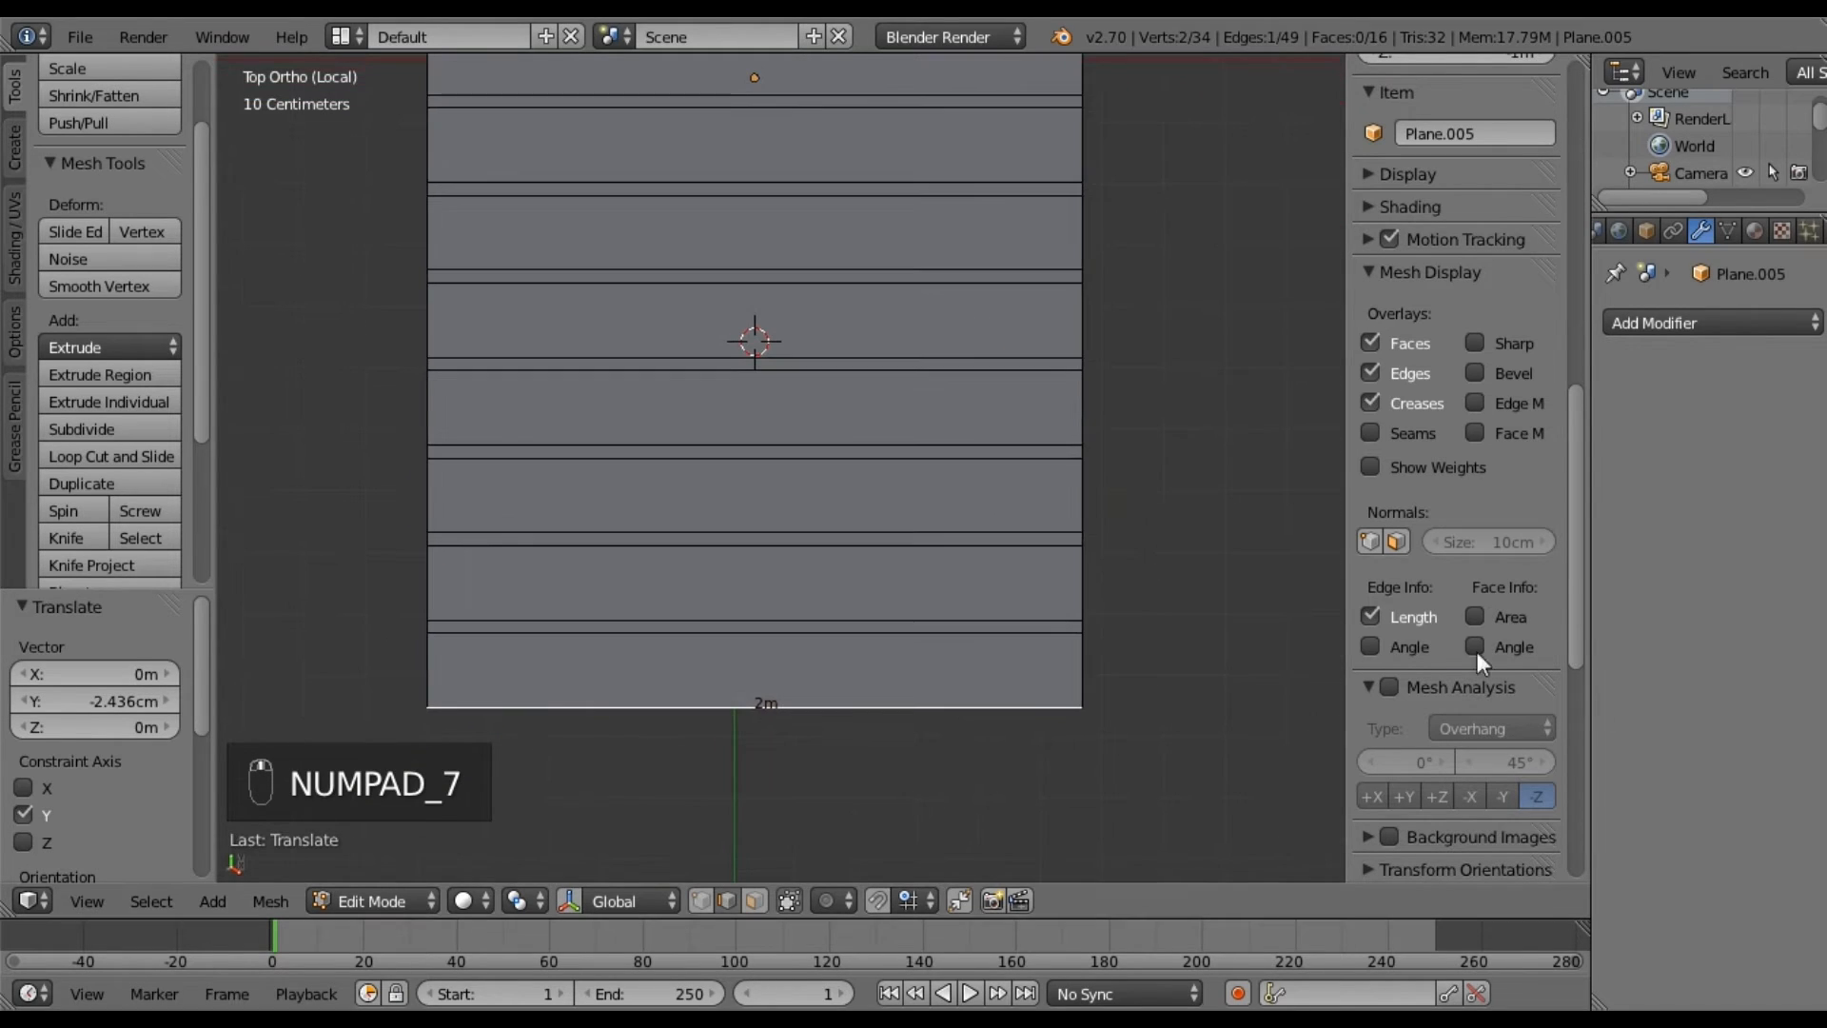
{"action": "left_click", "coordinate": [1370, 615]}
{"action": "key", "text": "n"}
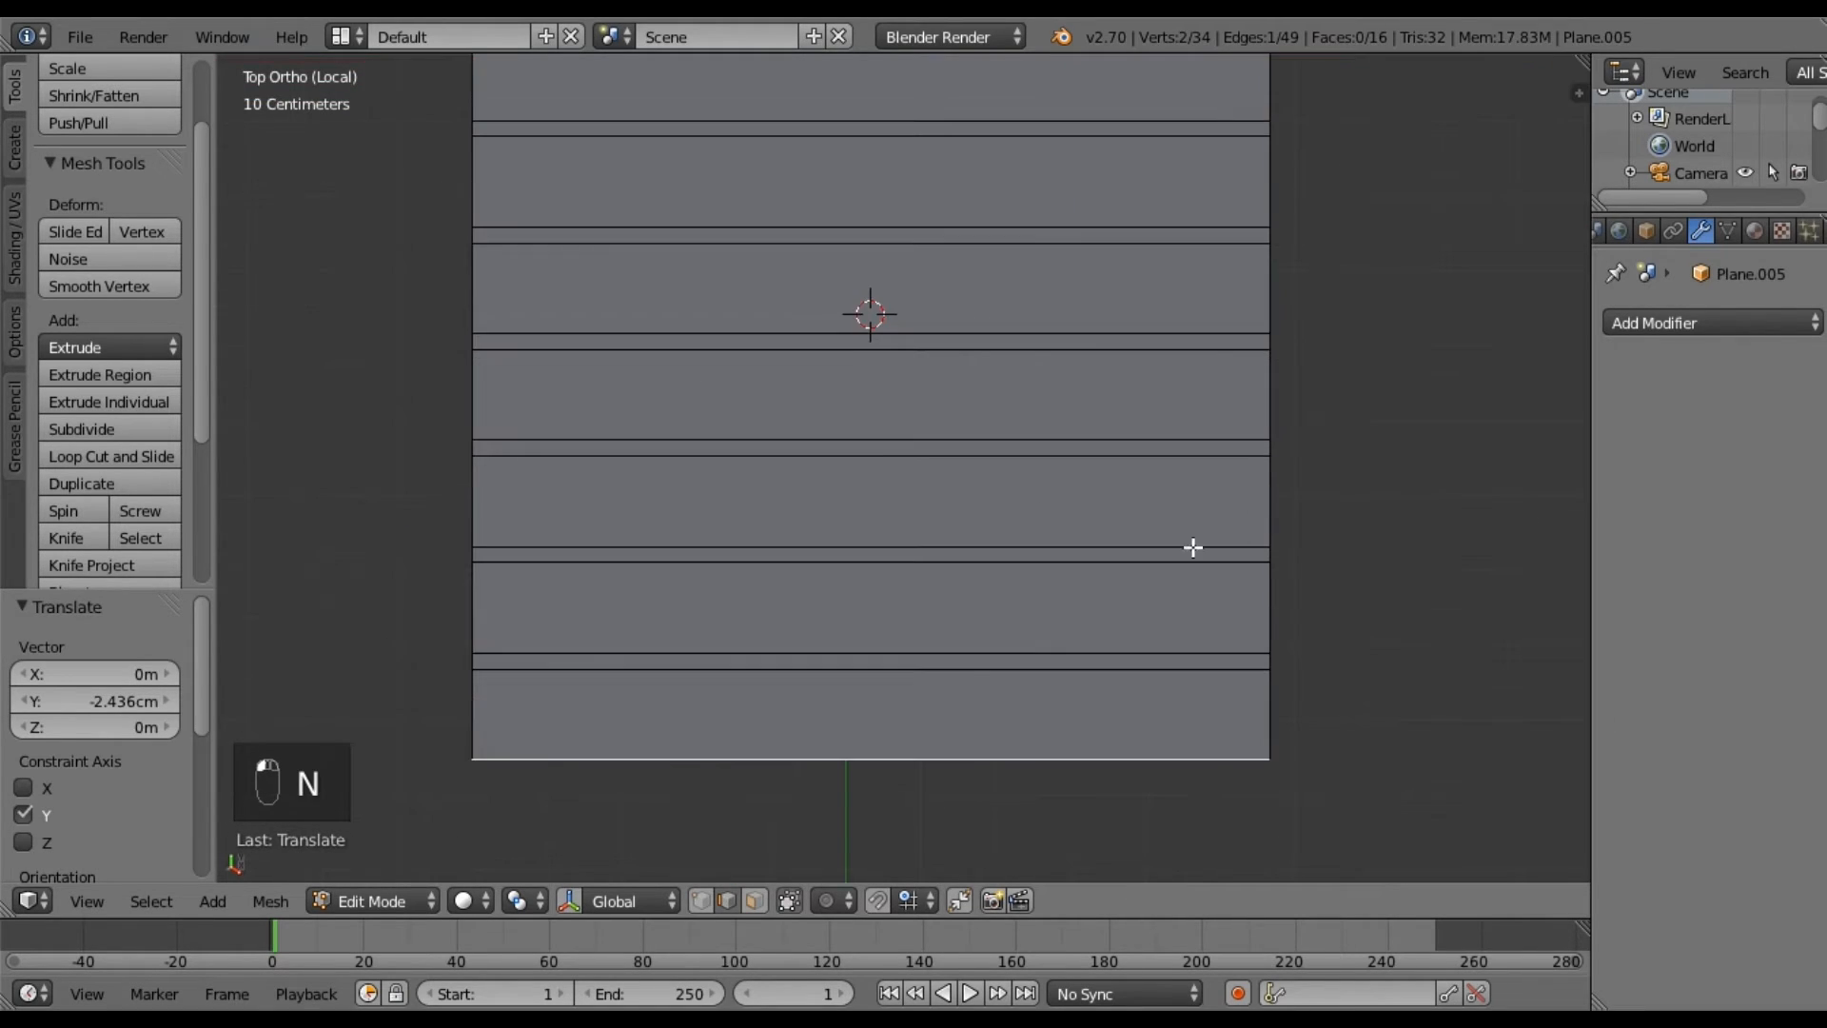
Switch to face selection and add two evenly spaced loop cuts running front to back across all slats.
{"action": "left_click", "coordinate": [760, 900]}
{"action": "right_click", "coordinate": [845, 664]}
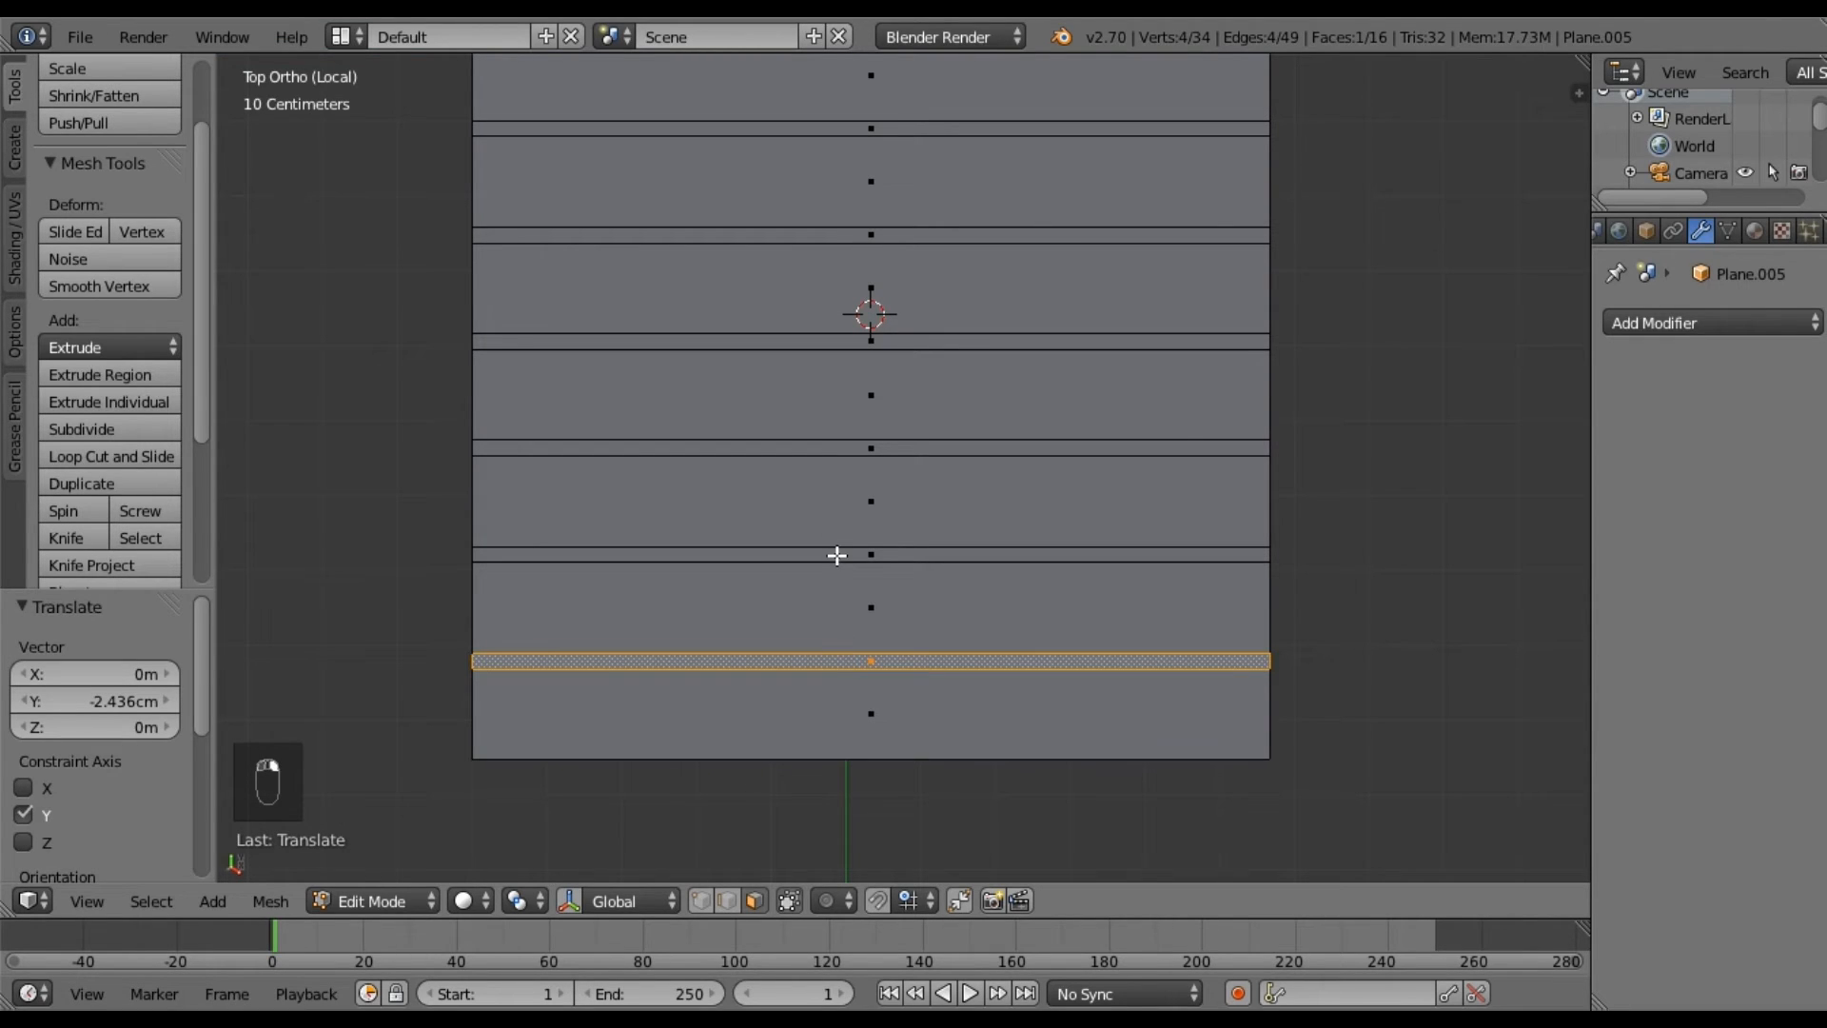
{"action": "key", "text": "a"}
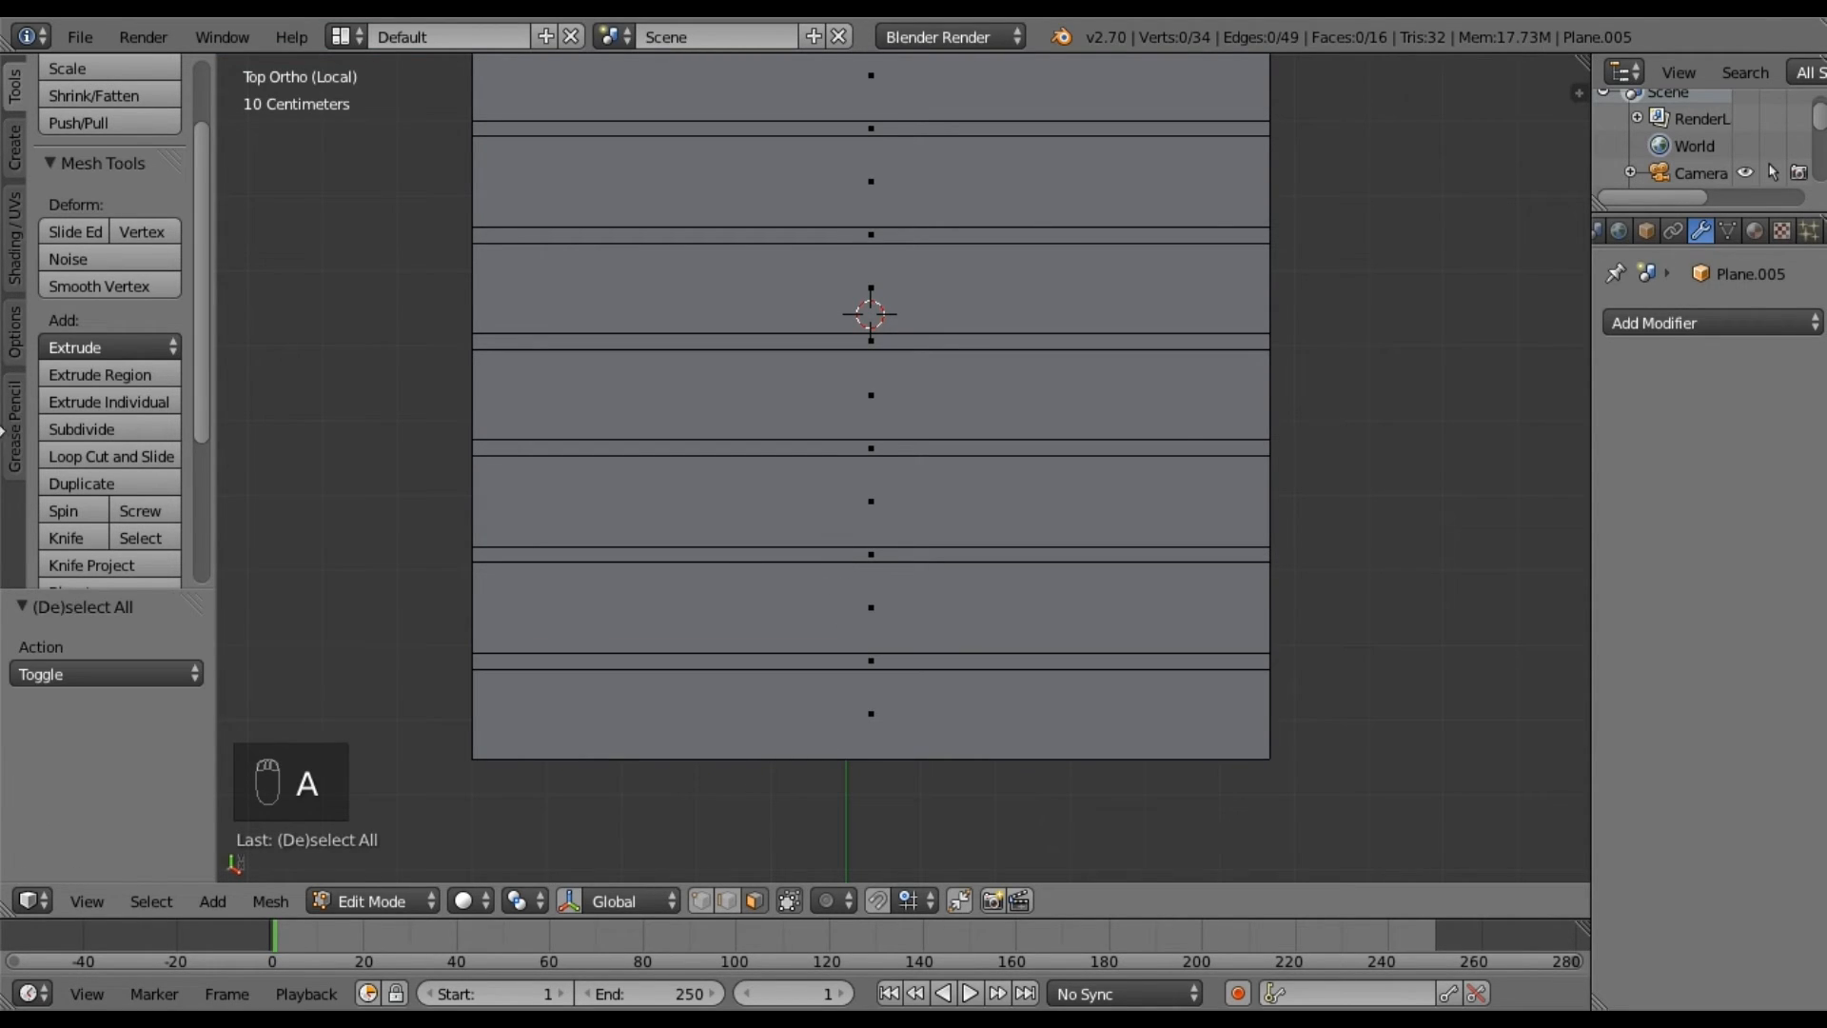
{"action": "scroll", "coordinate": [836, 379], "scroll_direction": "down", "scroll_amount": 4}
{"action": "middle_click_drag", "start_coordinate": [805, 406], "coordinate": [740, 475], "text": "shift"}
{"action": "left_click", "coordinate": [127, 454]}
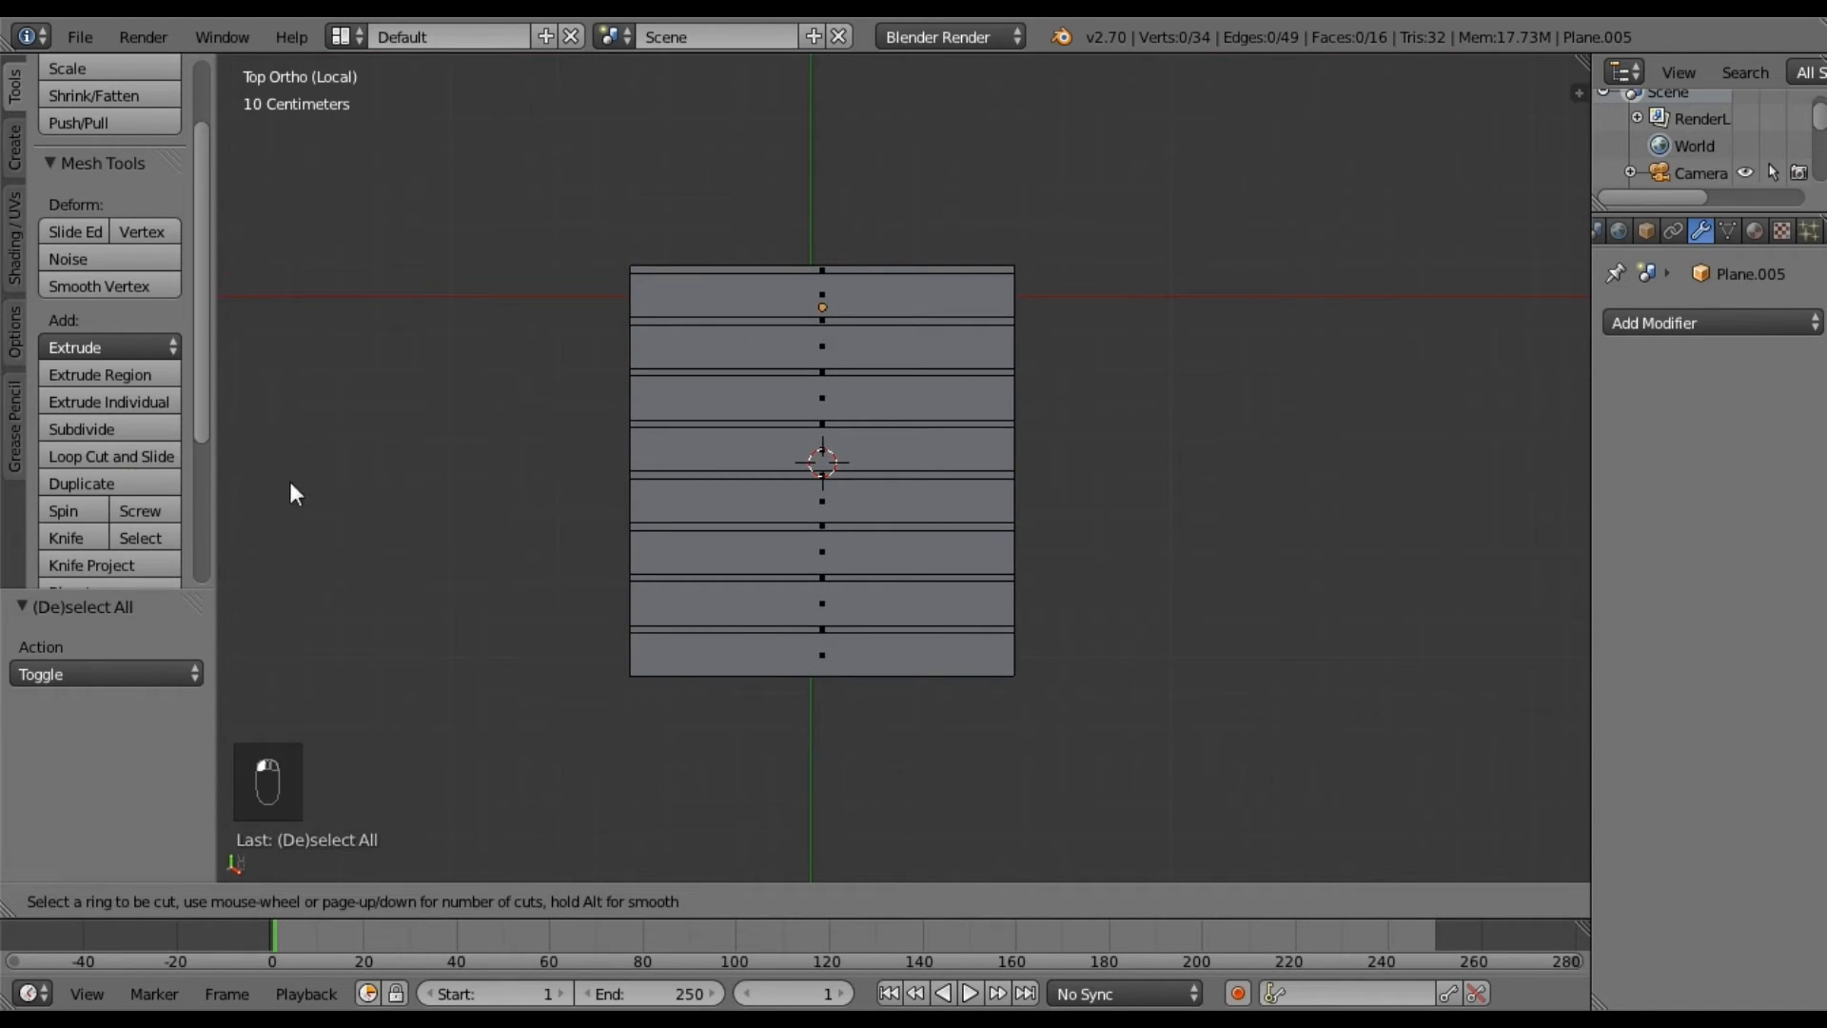
{"action": "scroll", "coordinate": [814, 682], "scroll_direction": "up", "scroll_amount": 1}
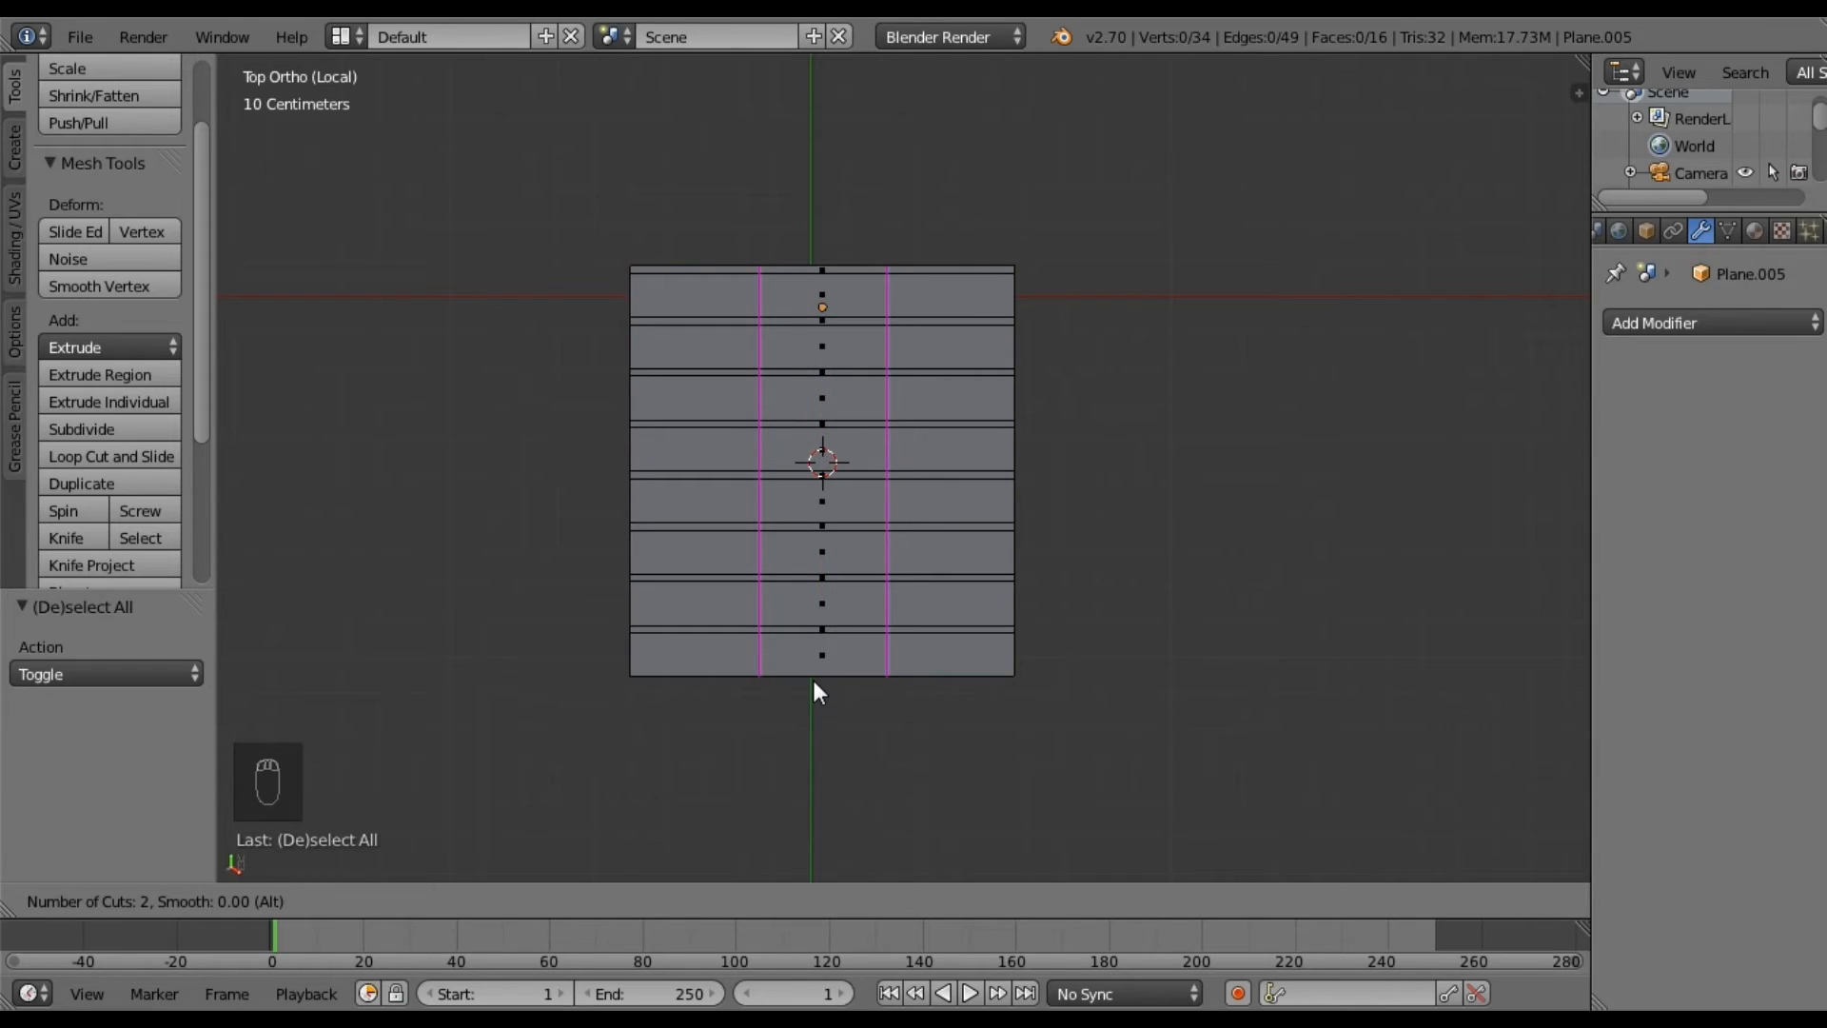
{"action": "left_click", "coordinate": [815, 687]}
{"action": "right_click", "coordinate": [814, 687]}
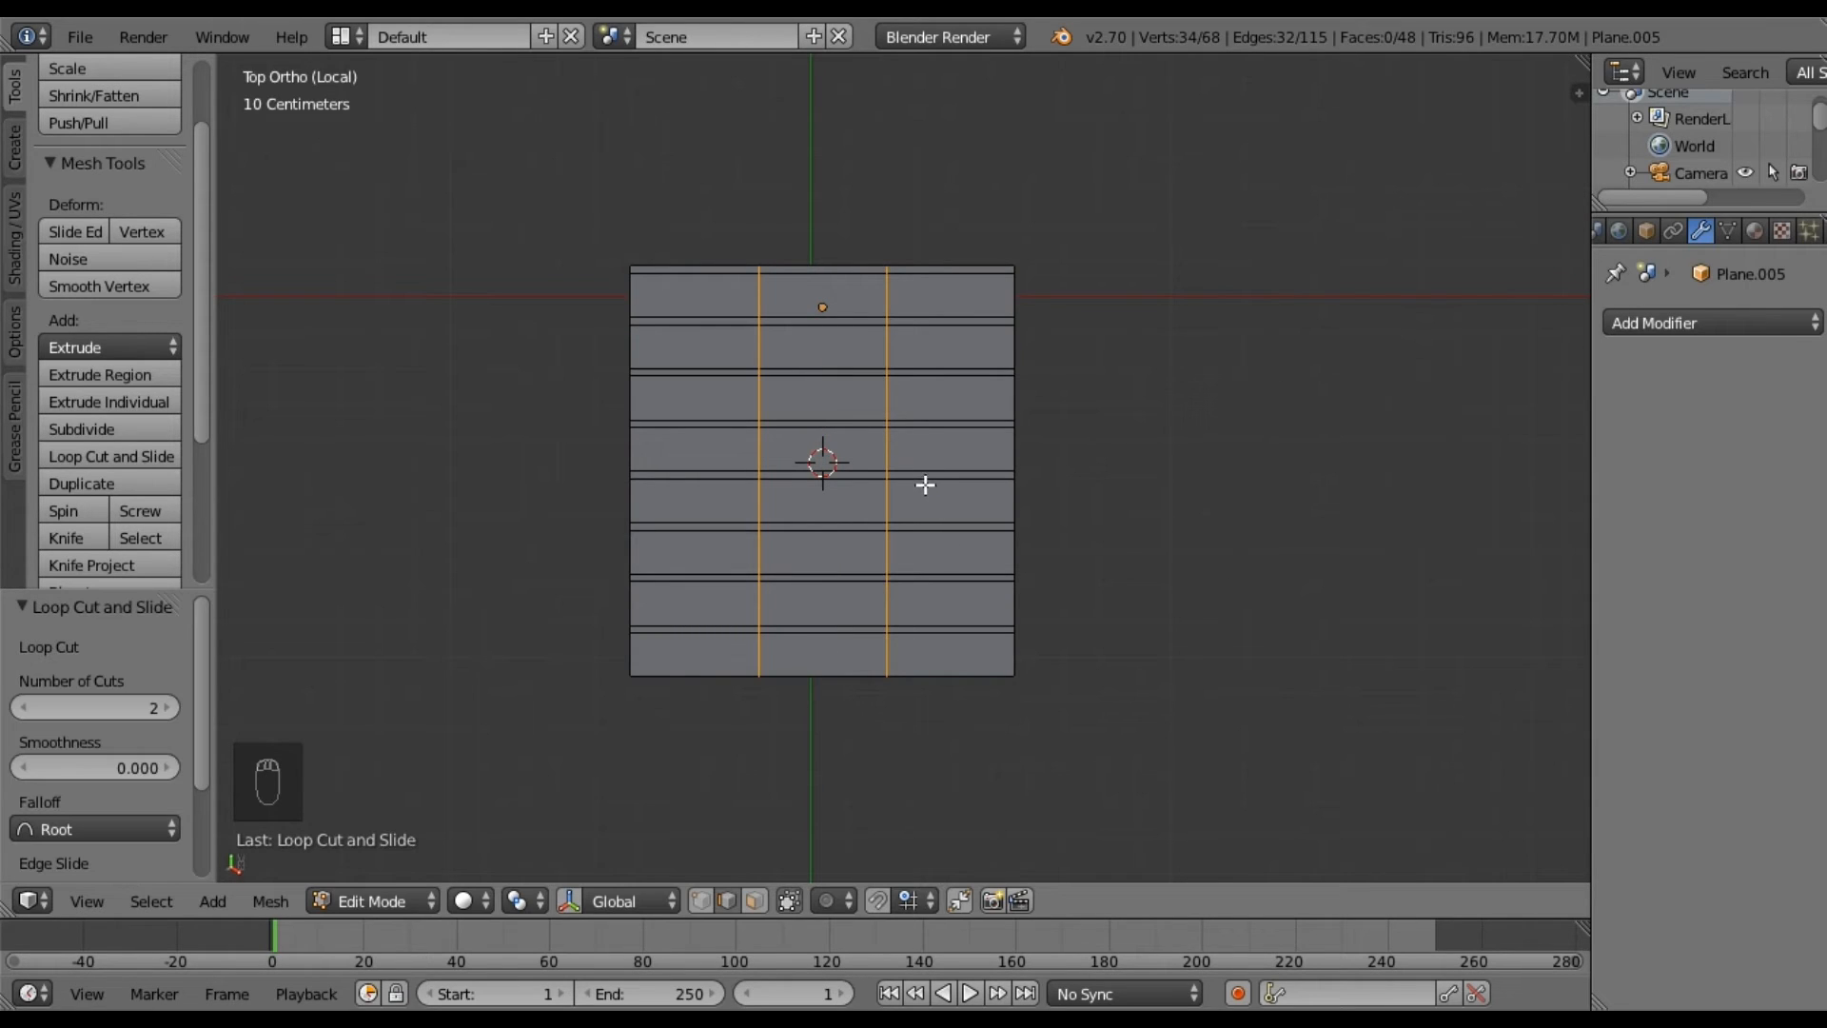
Spread the two new edge loops toward the seat's sides by scaling them about 2.46 along X.
{"action": "key", "text": "s"}
{"action": "key", "text": "x"}
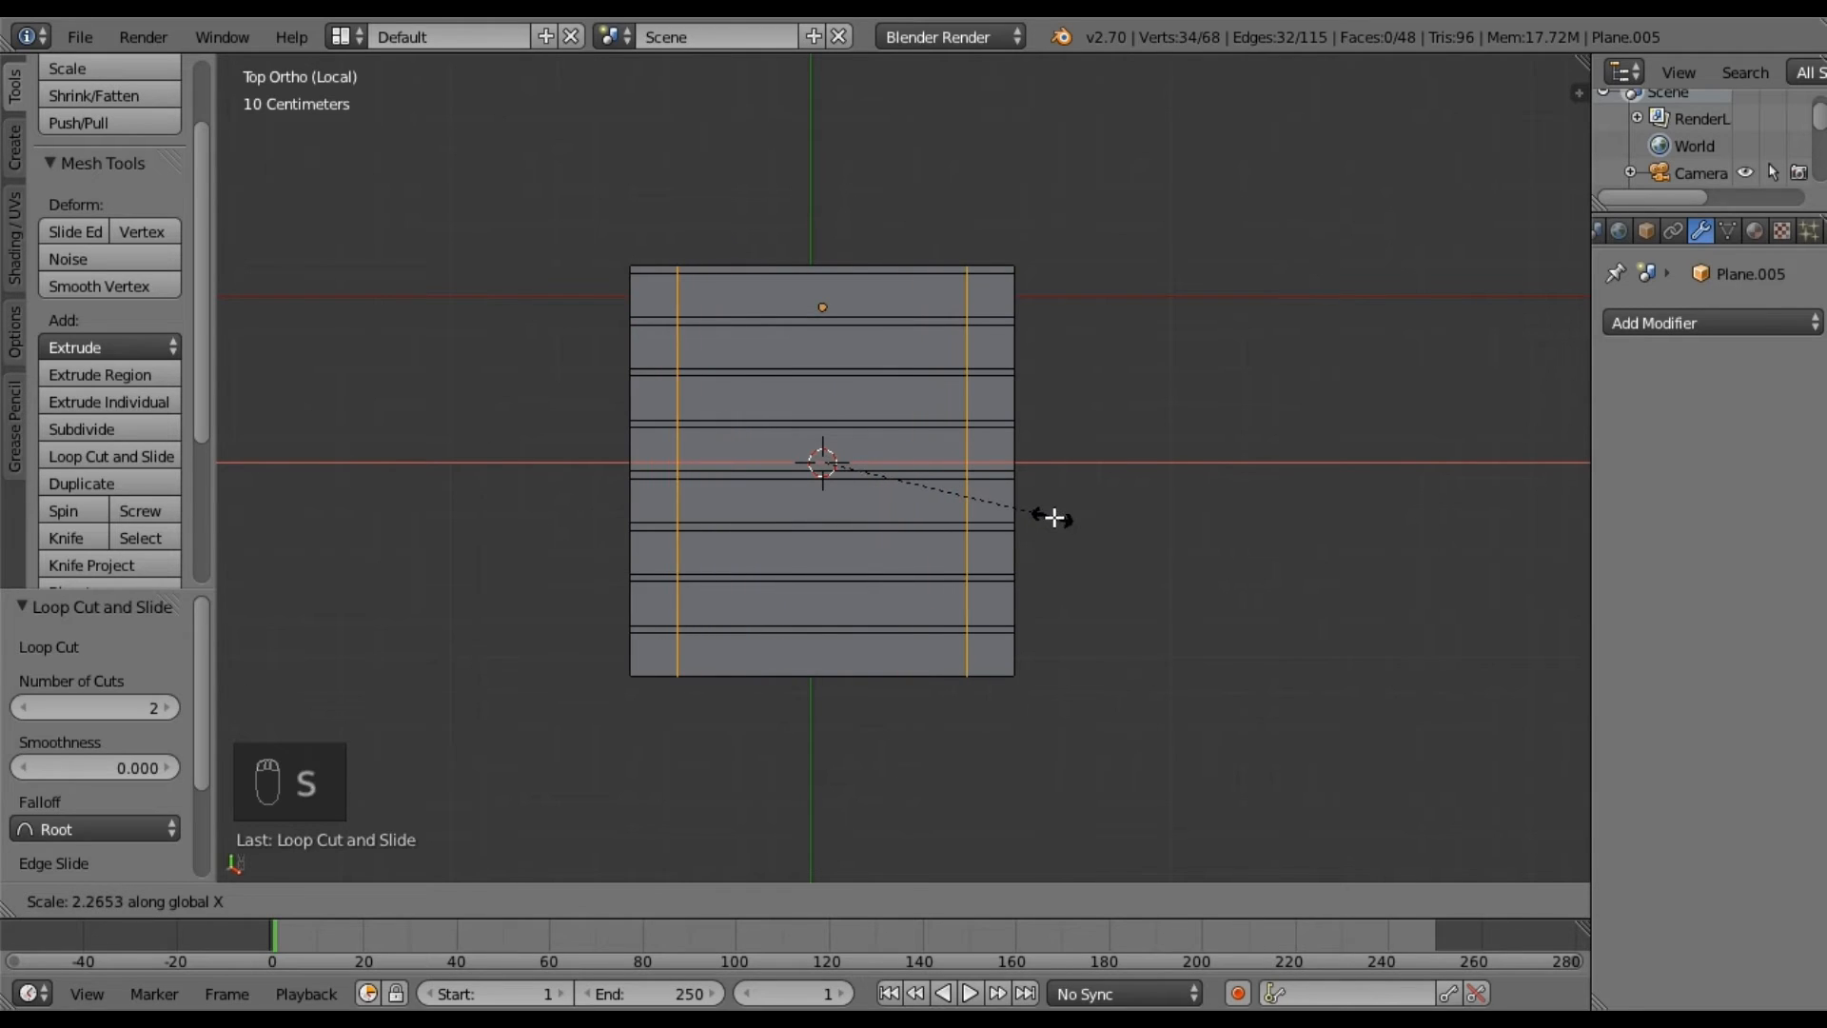
{"action": "left_click", "coordinate": [1074, 519]}
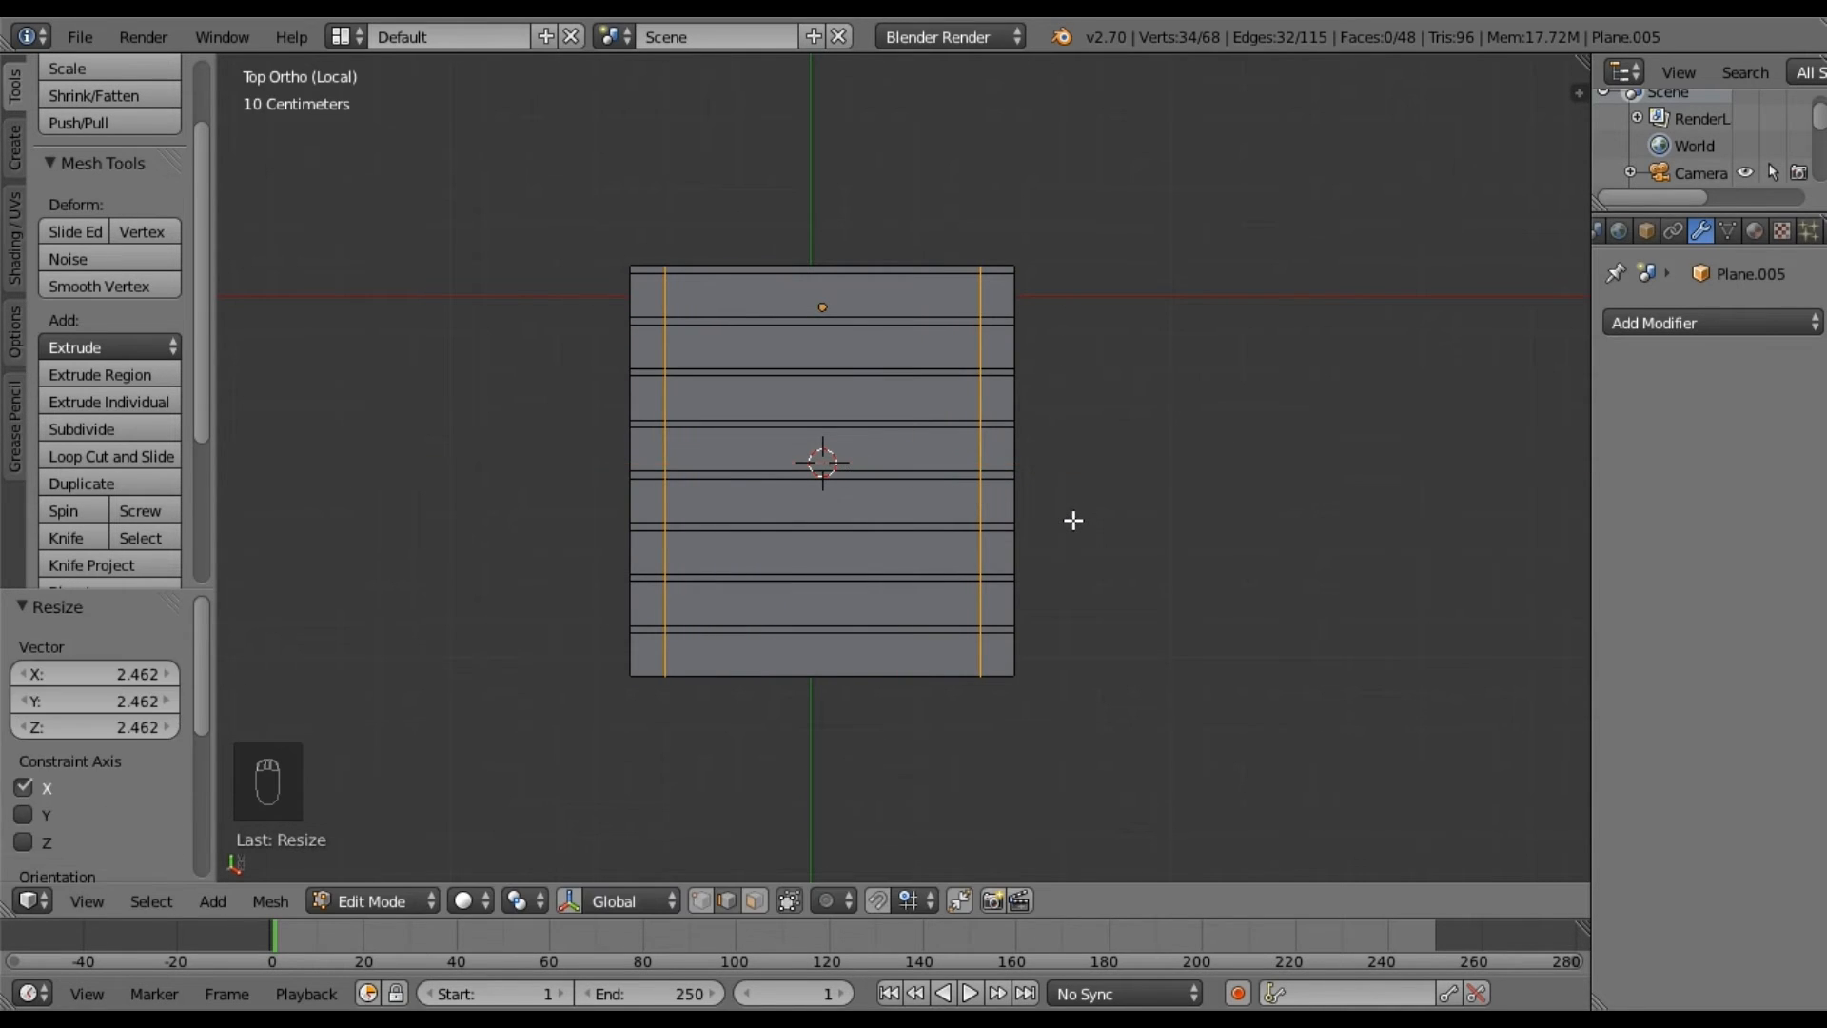
{"action": "key", "text": "a"}
{"action": "middle_click_drag", "start_coordinate": [799, 631], "coordinate": [796, 588]}
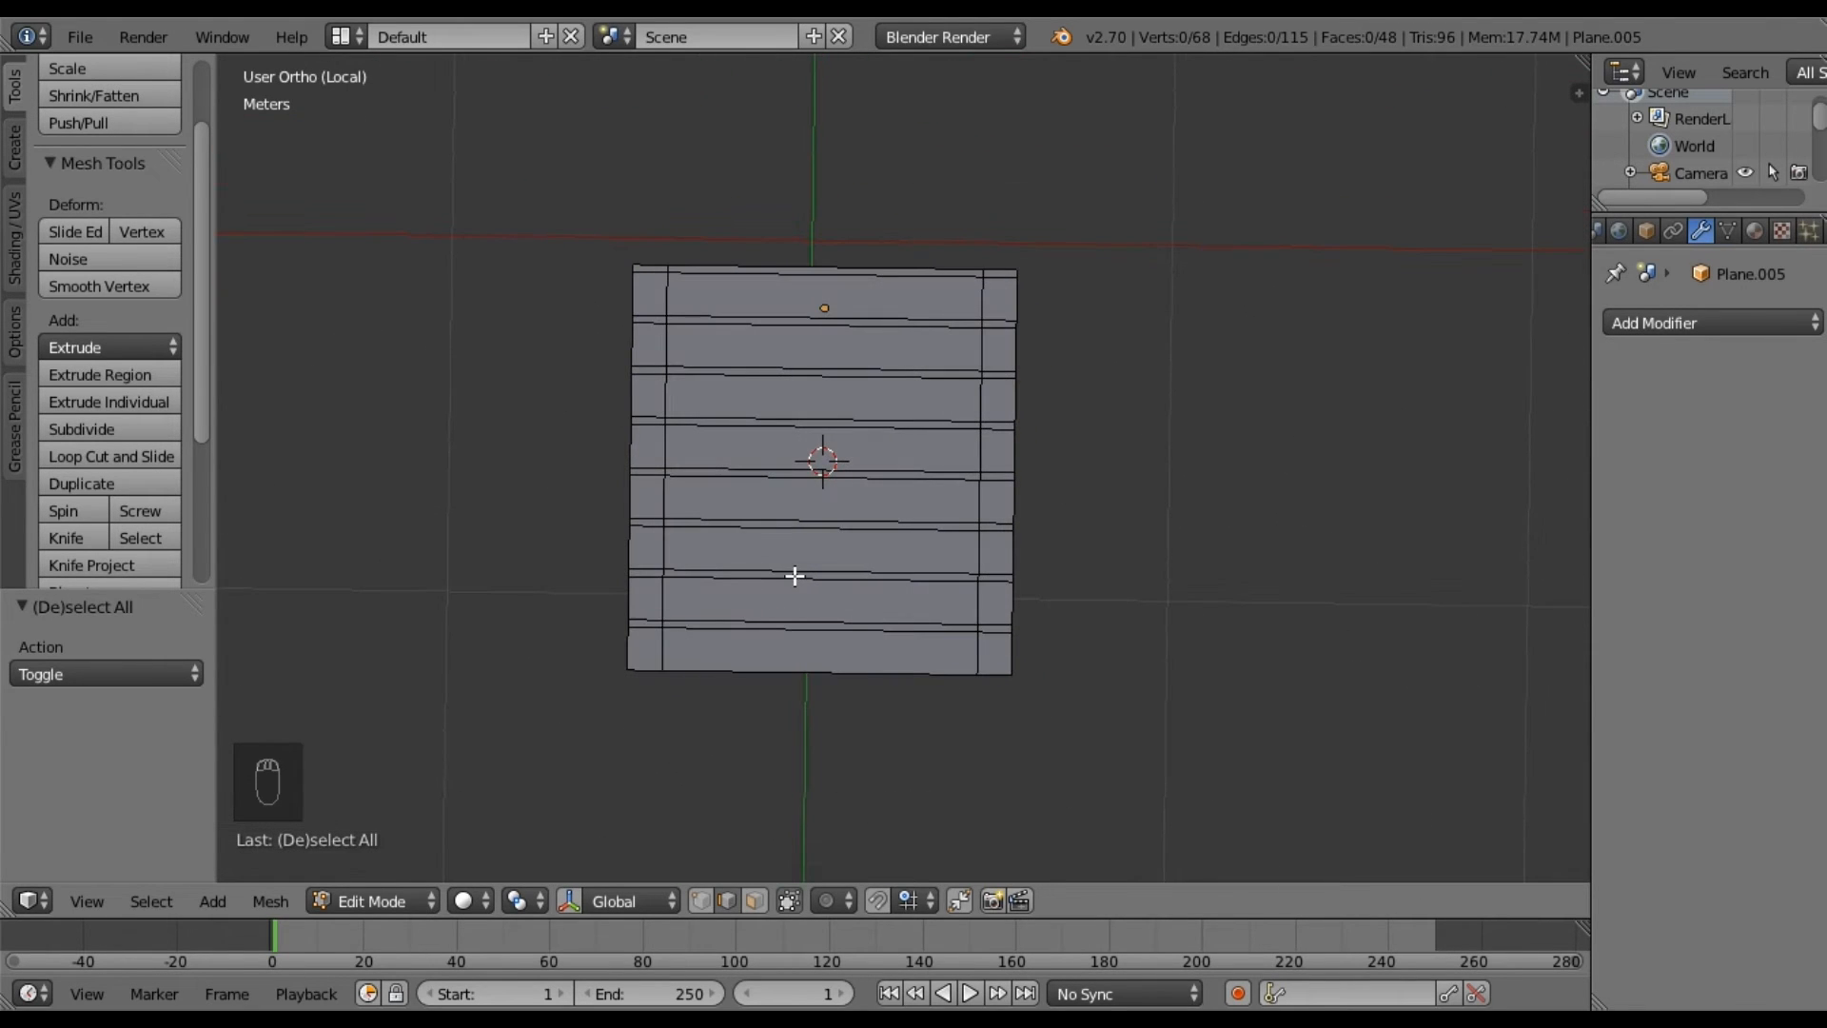
Delete the eight narrow middle faces between and behind the slats, keeping the side strips.
{"action": "key", "text": "KP_7"}
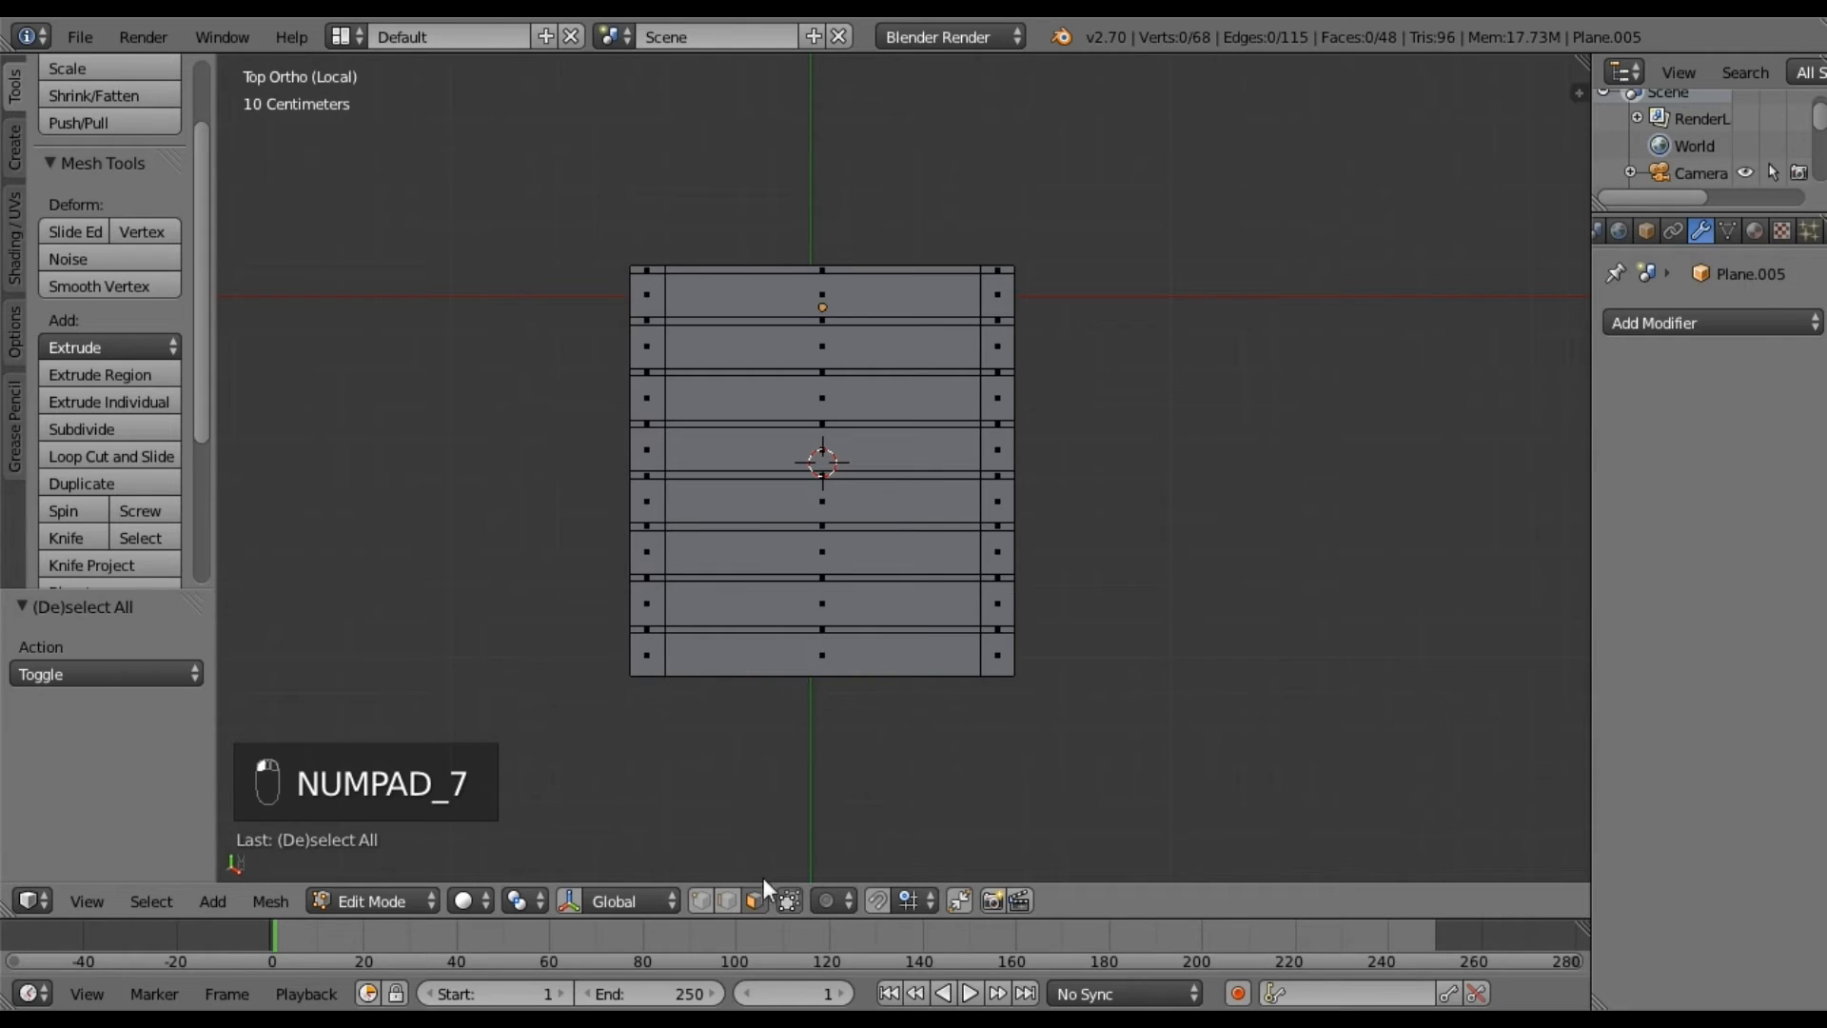
{"action": "right_click", "coordinate": [824, 271]}
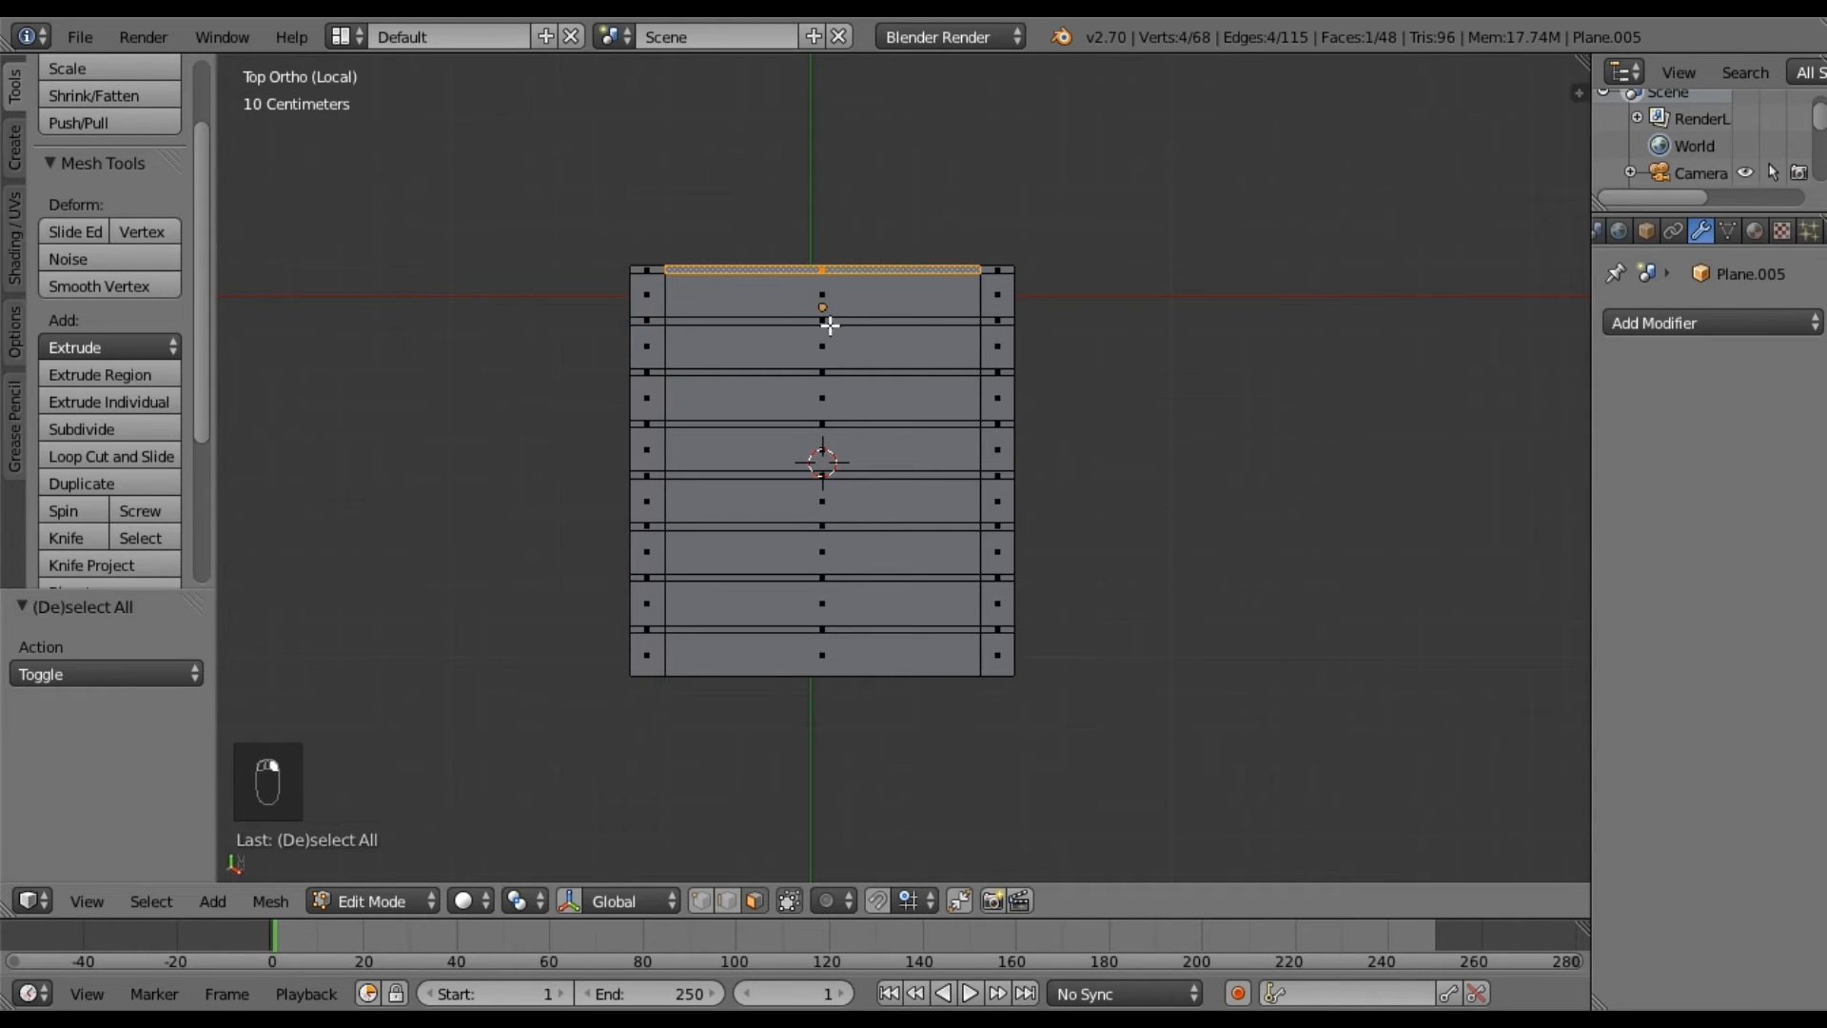
{"action": "right_click", "coordinate": [830, 323], "text": "shift"}
{"action": "right_click", "coordinate": [839, 371], "text": "shift"}
{"action": "right_click", "coordinate": [848, 424], "text": "shift"}
{"action": "right_click", "coordinate": [846, 475], "text": "shift"}
{"action": "right_click", "coordinate": [844, 527], "text": "shift"}
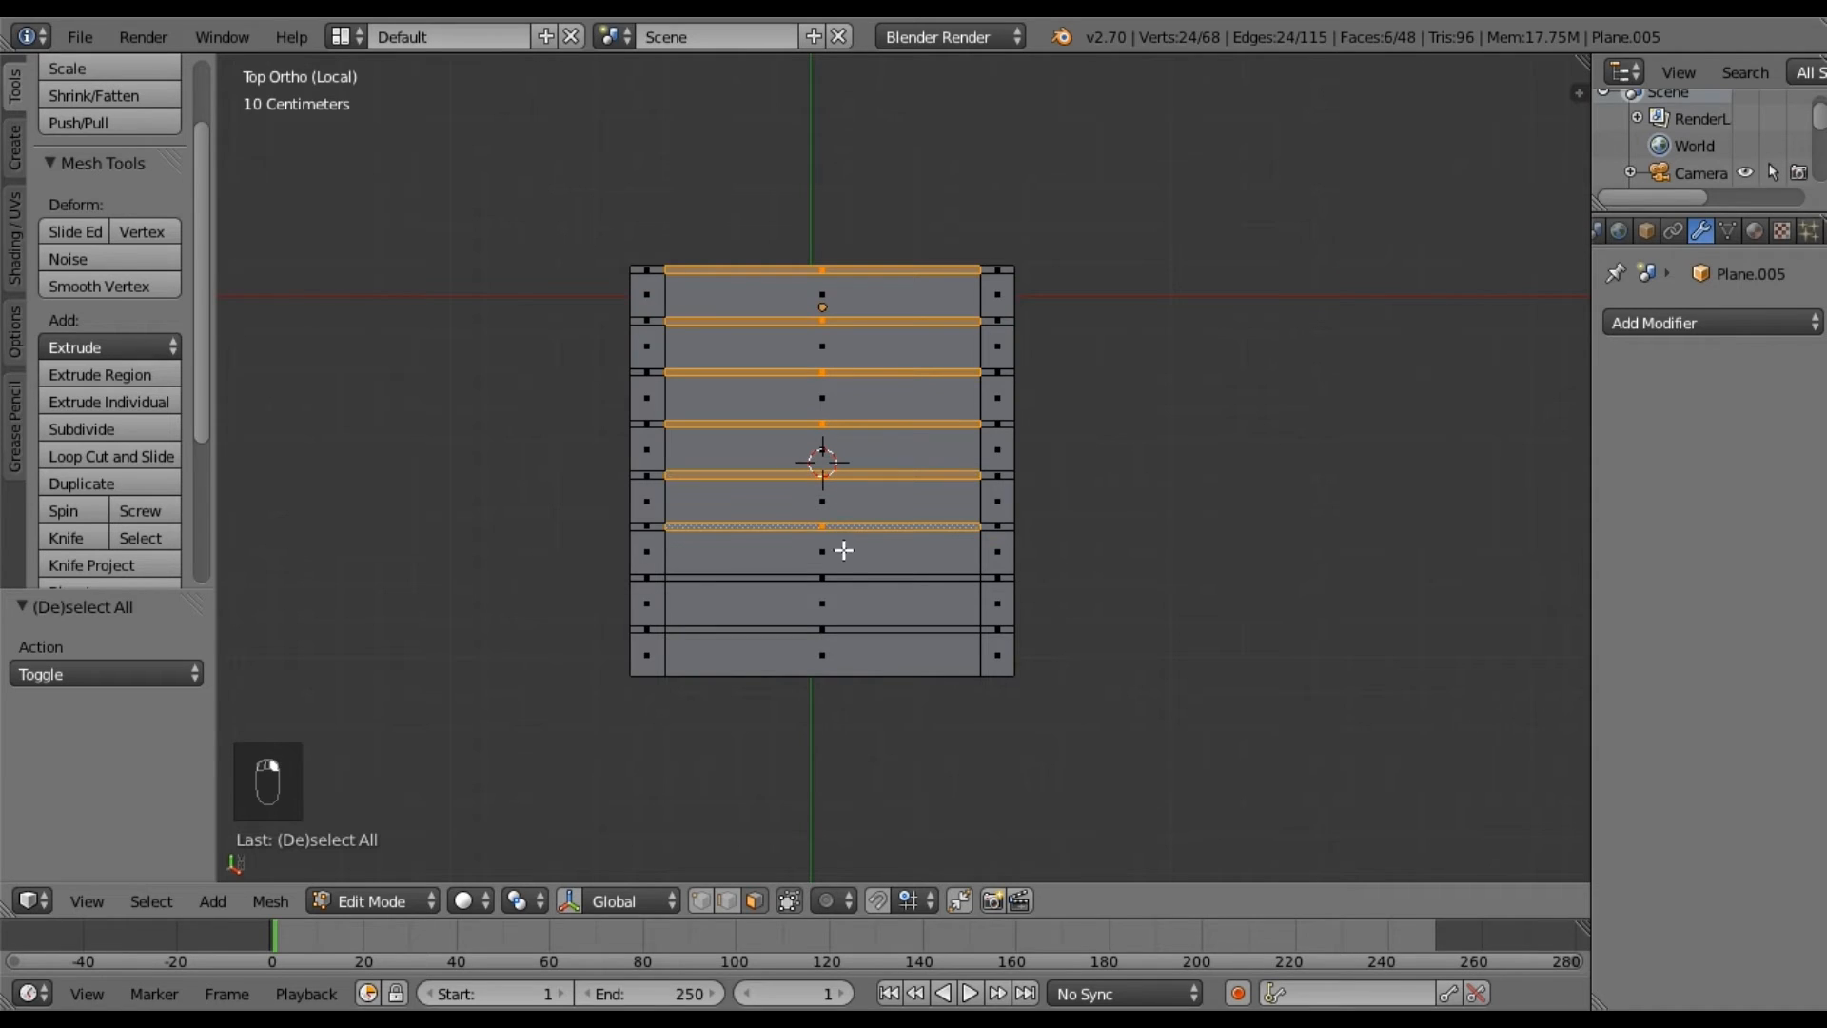
{"action": "right_click", "coordinate": [841, 579], "text": "shift"}
{"action": "right_click", "coordinate": [842, 629], "text": "shift"}
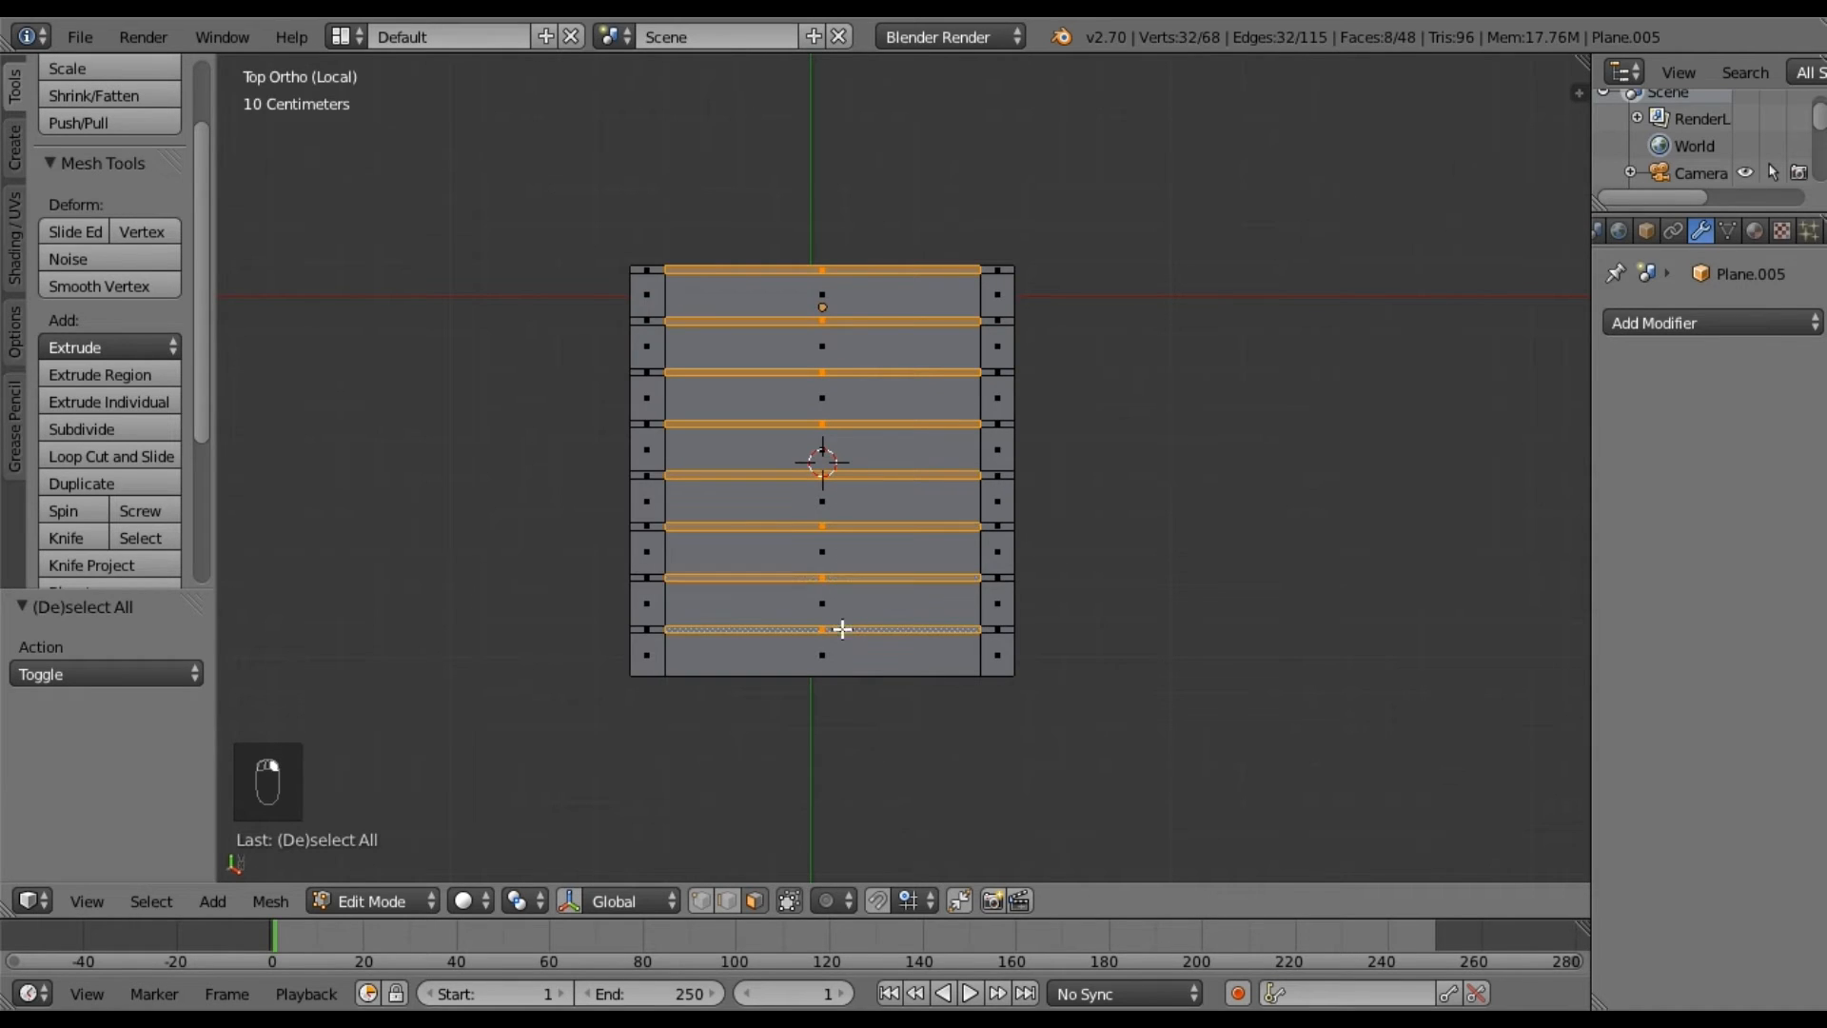
{"action": "key", "text": "x"}
{"action": "left_click", "coordinate": [816, 546]}
Delete the two small leftover faces at the seat's rear corners.
{"action": "middle_click_drag", "start_coordinate": [803, 645], "coordinate": [796, 570]}
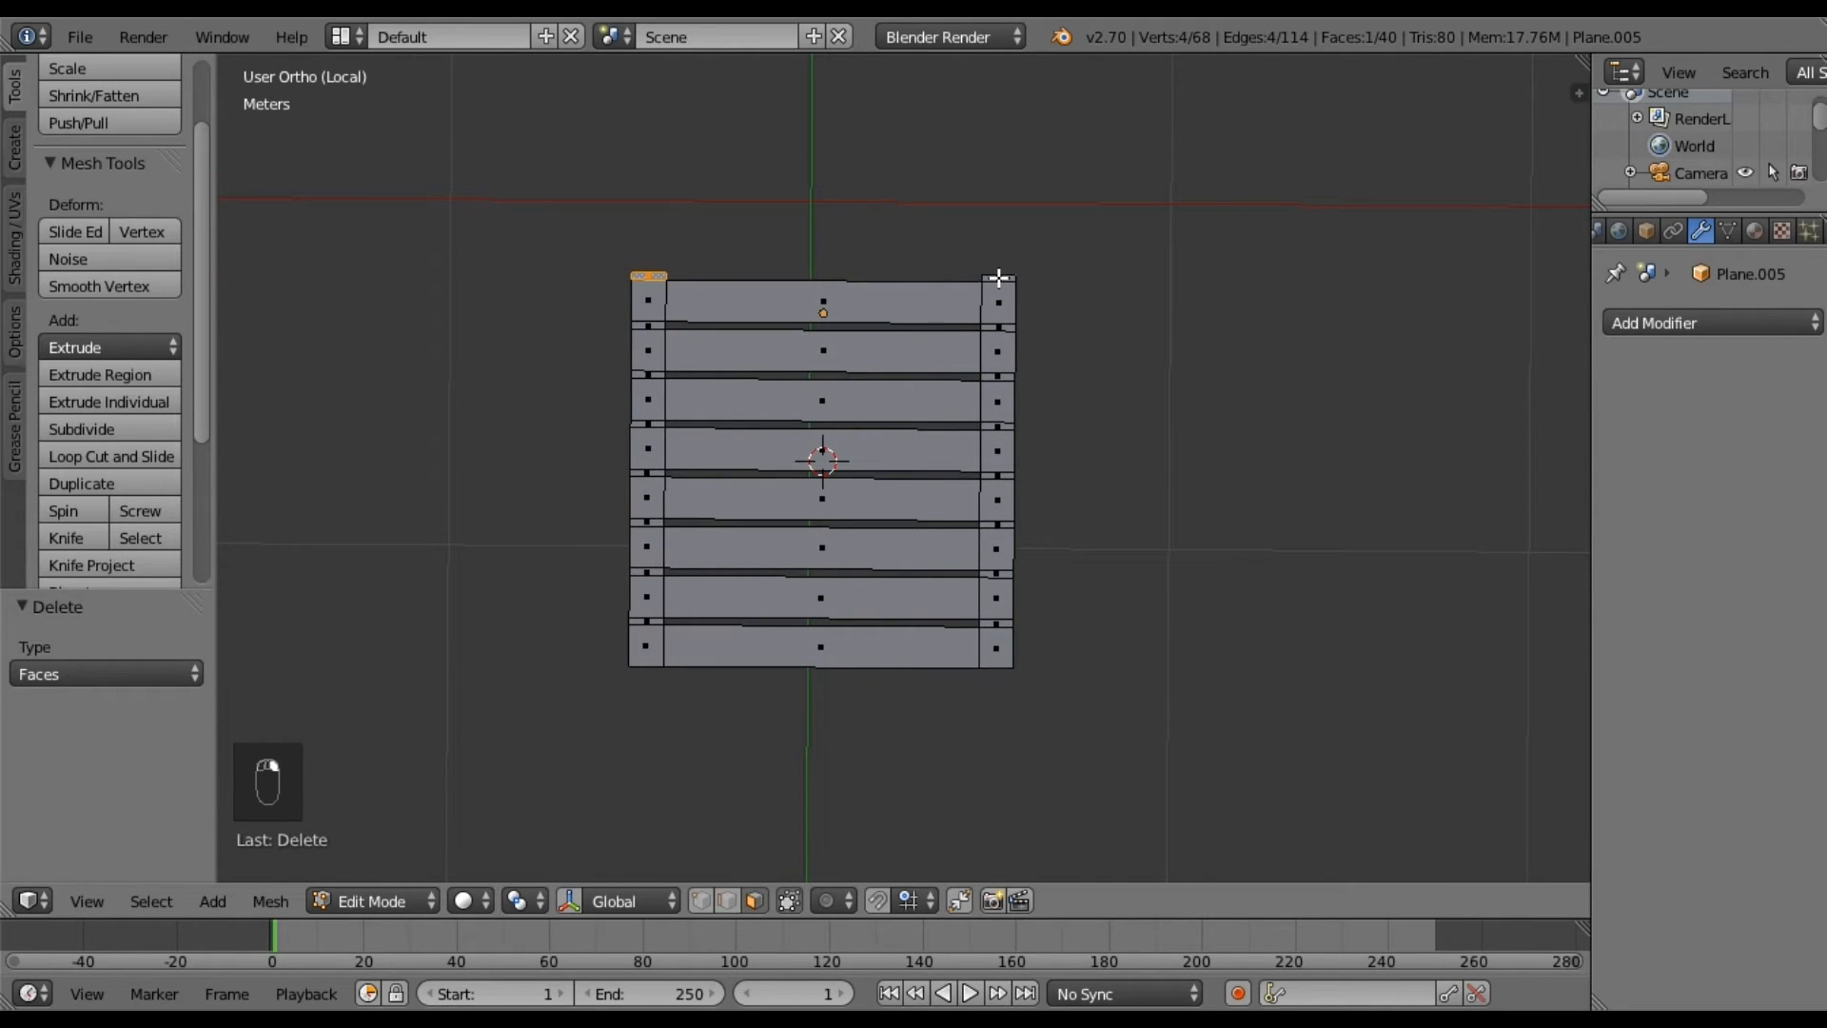
{"action": "key", "text": "x"}
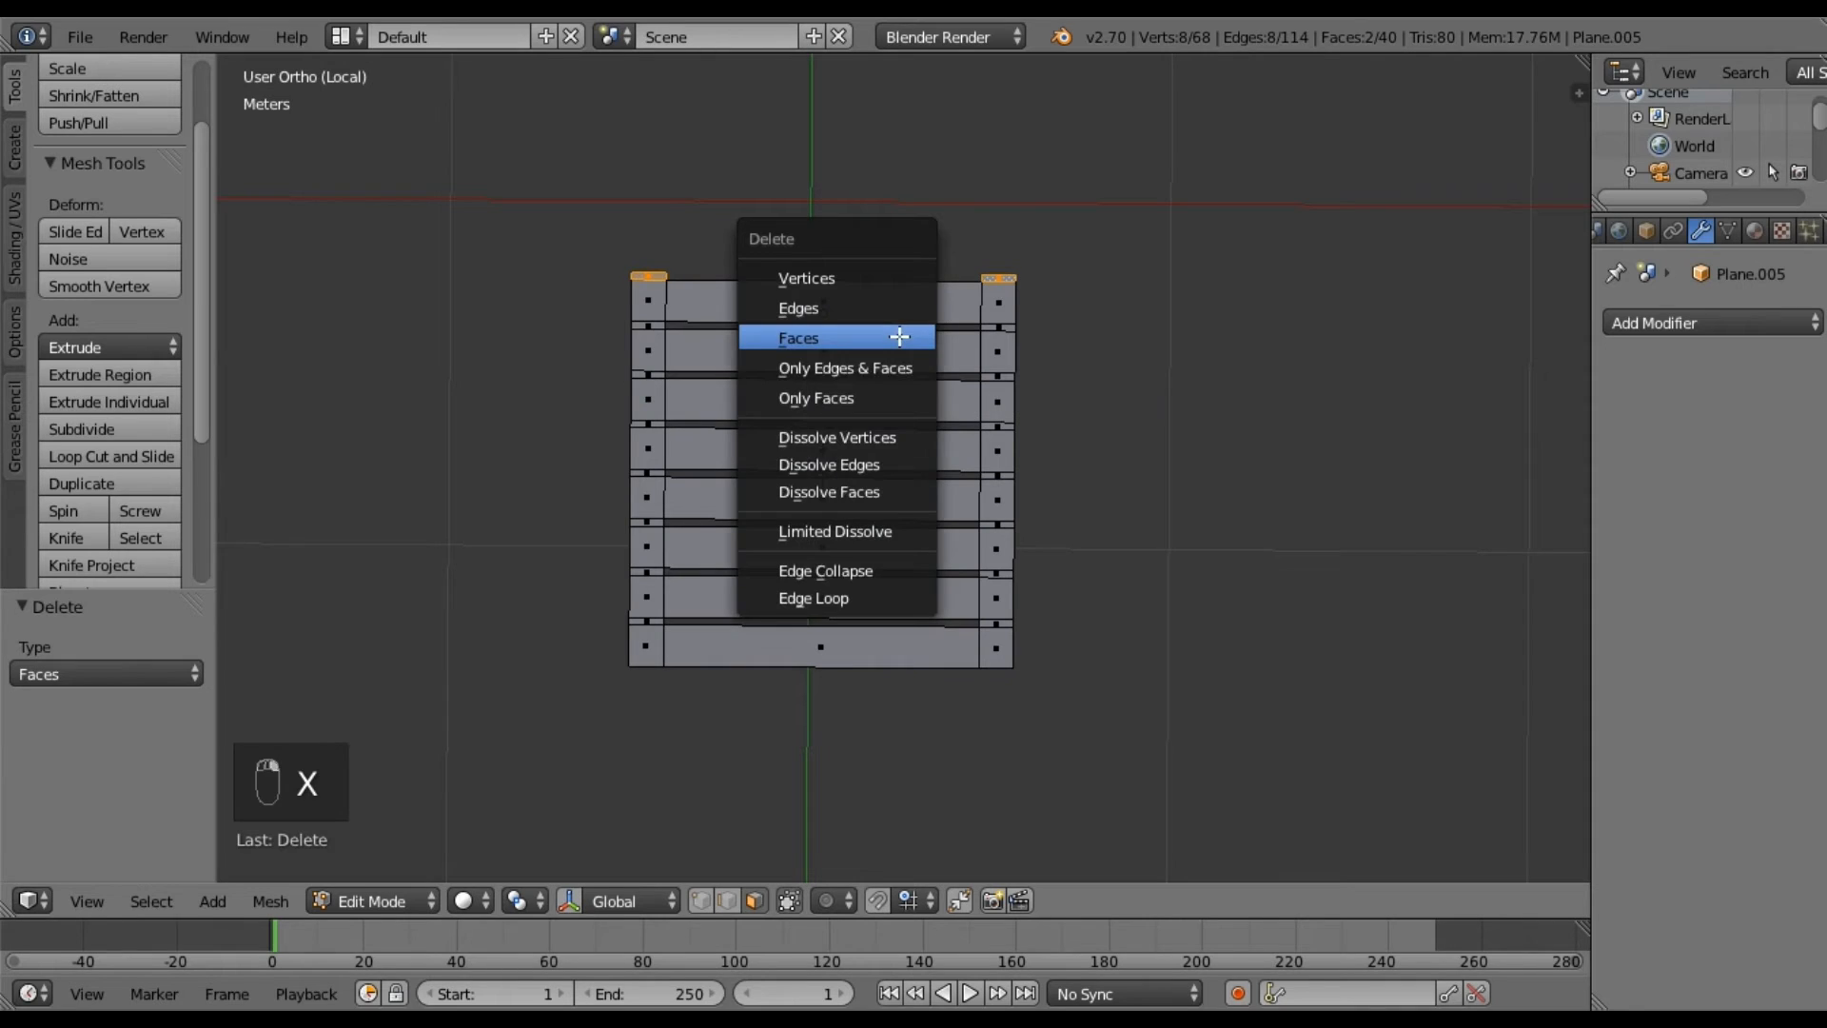
{"action": "left_click", "coordinate": [899, 336]}
Select the three faces of the front slat, view them from the right side, and enable proportional editing.
{"action": "middle_click_drag", "start_coordinate": [931, 557], "coordinate": [844, 486]}
{"action": "key", "text": "KP_3"}
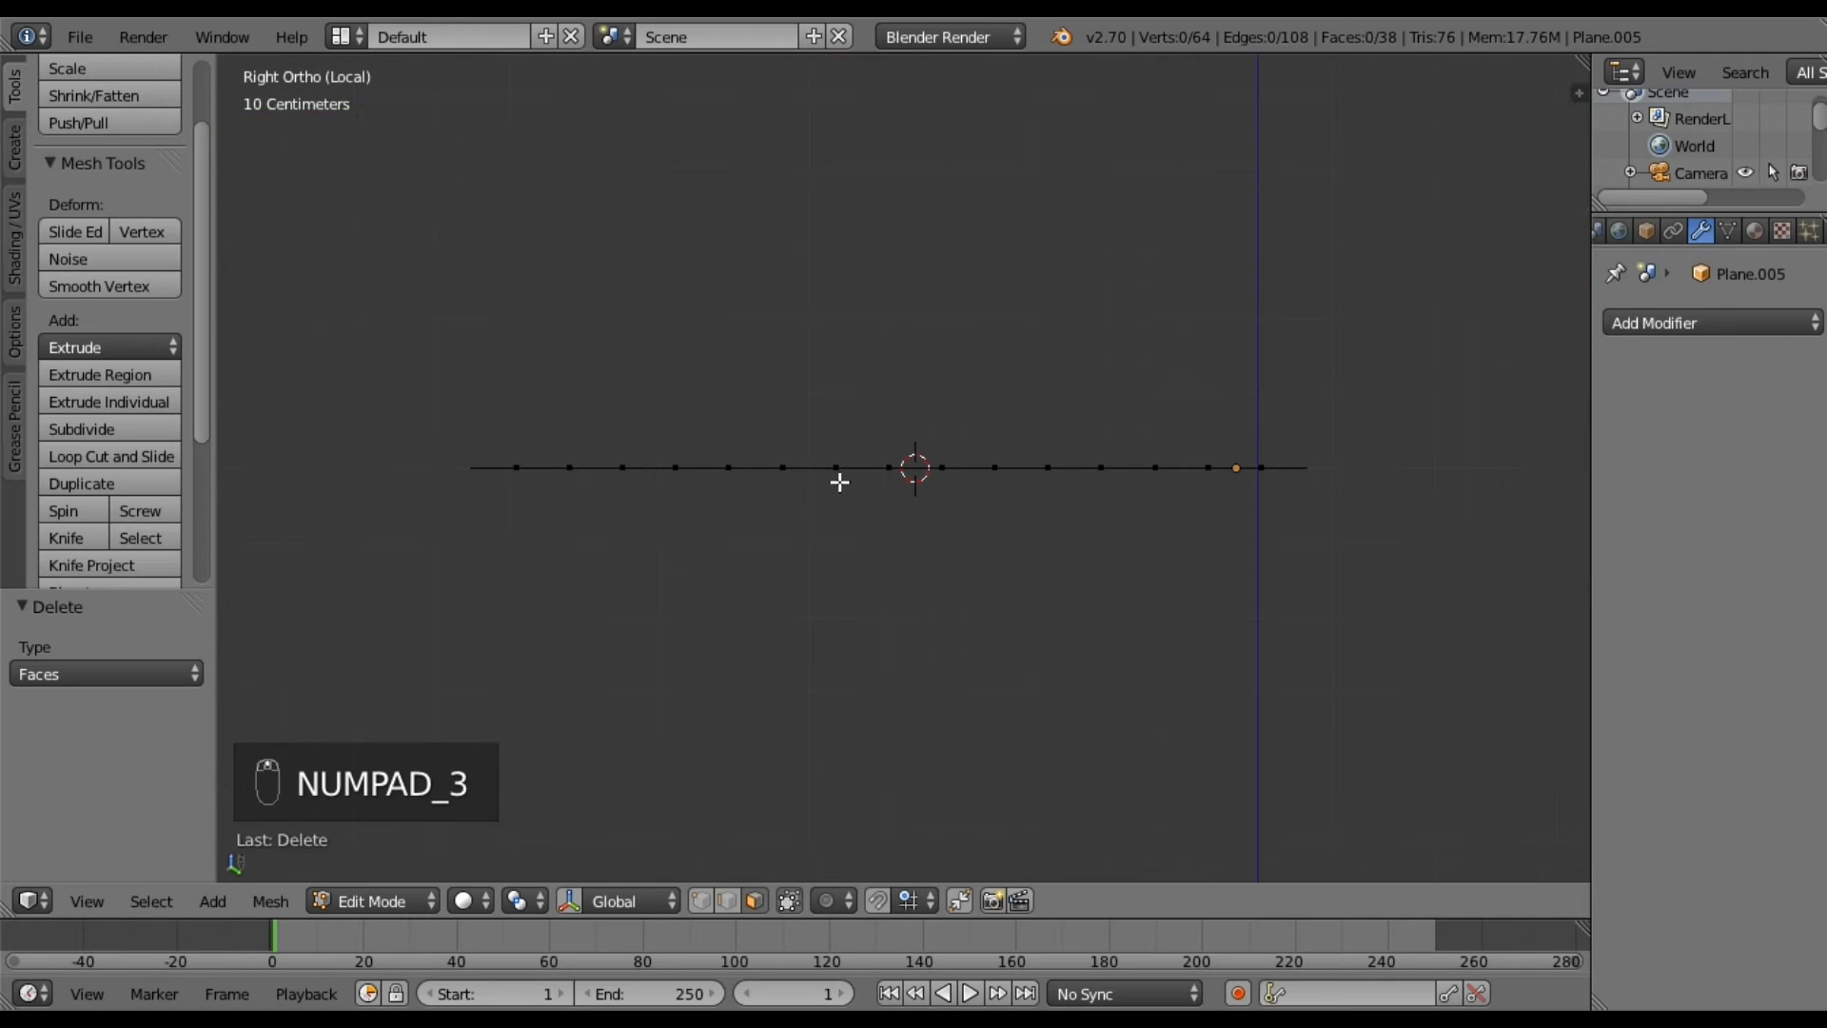
{"action": "middle_click_drag", "start_coordinate": [719, 433], "coordinate": [681, 584]}
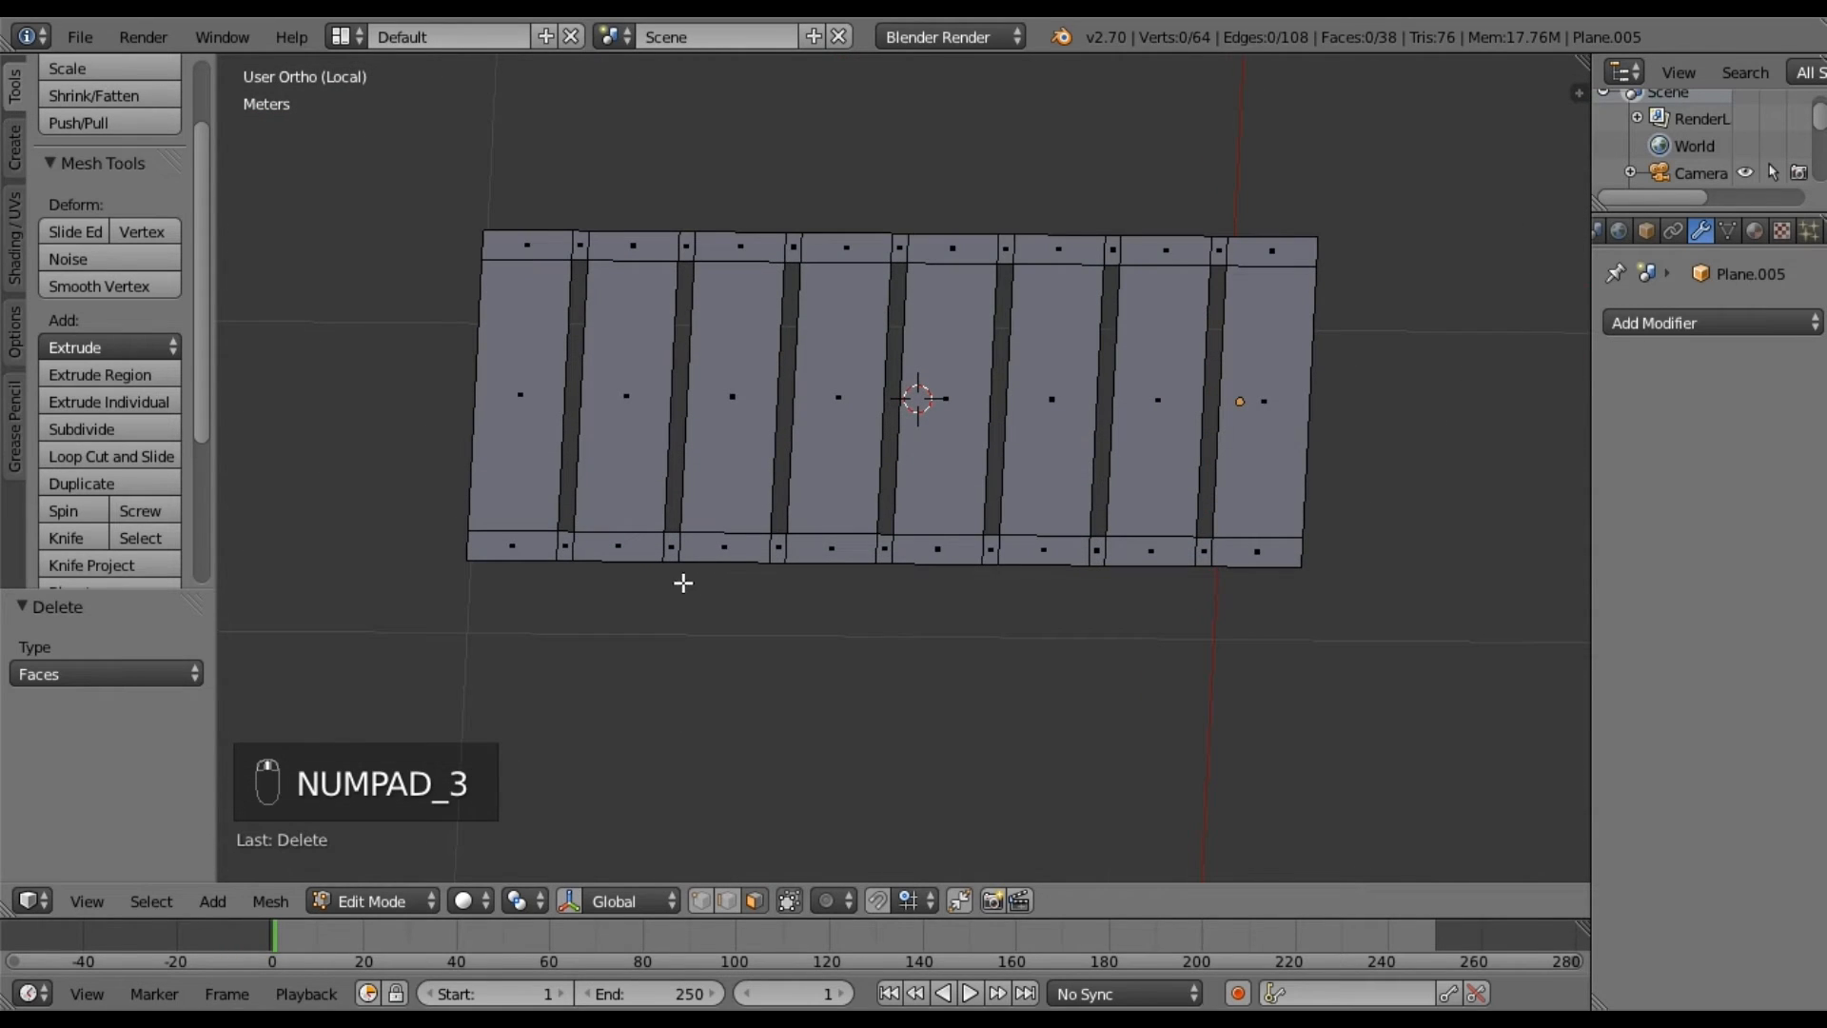
{"action": "right_click", "coordinate": [506, 542]}
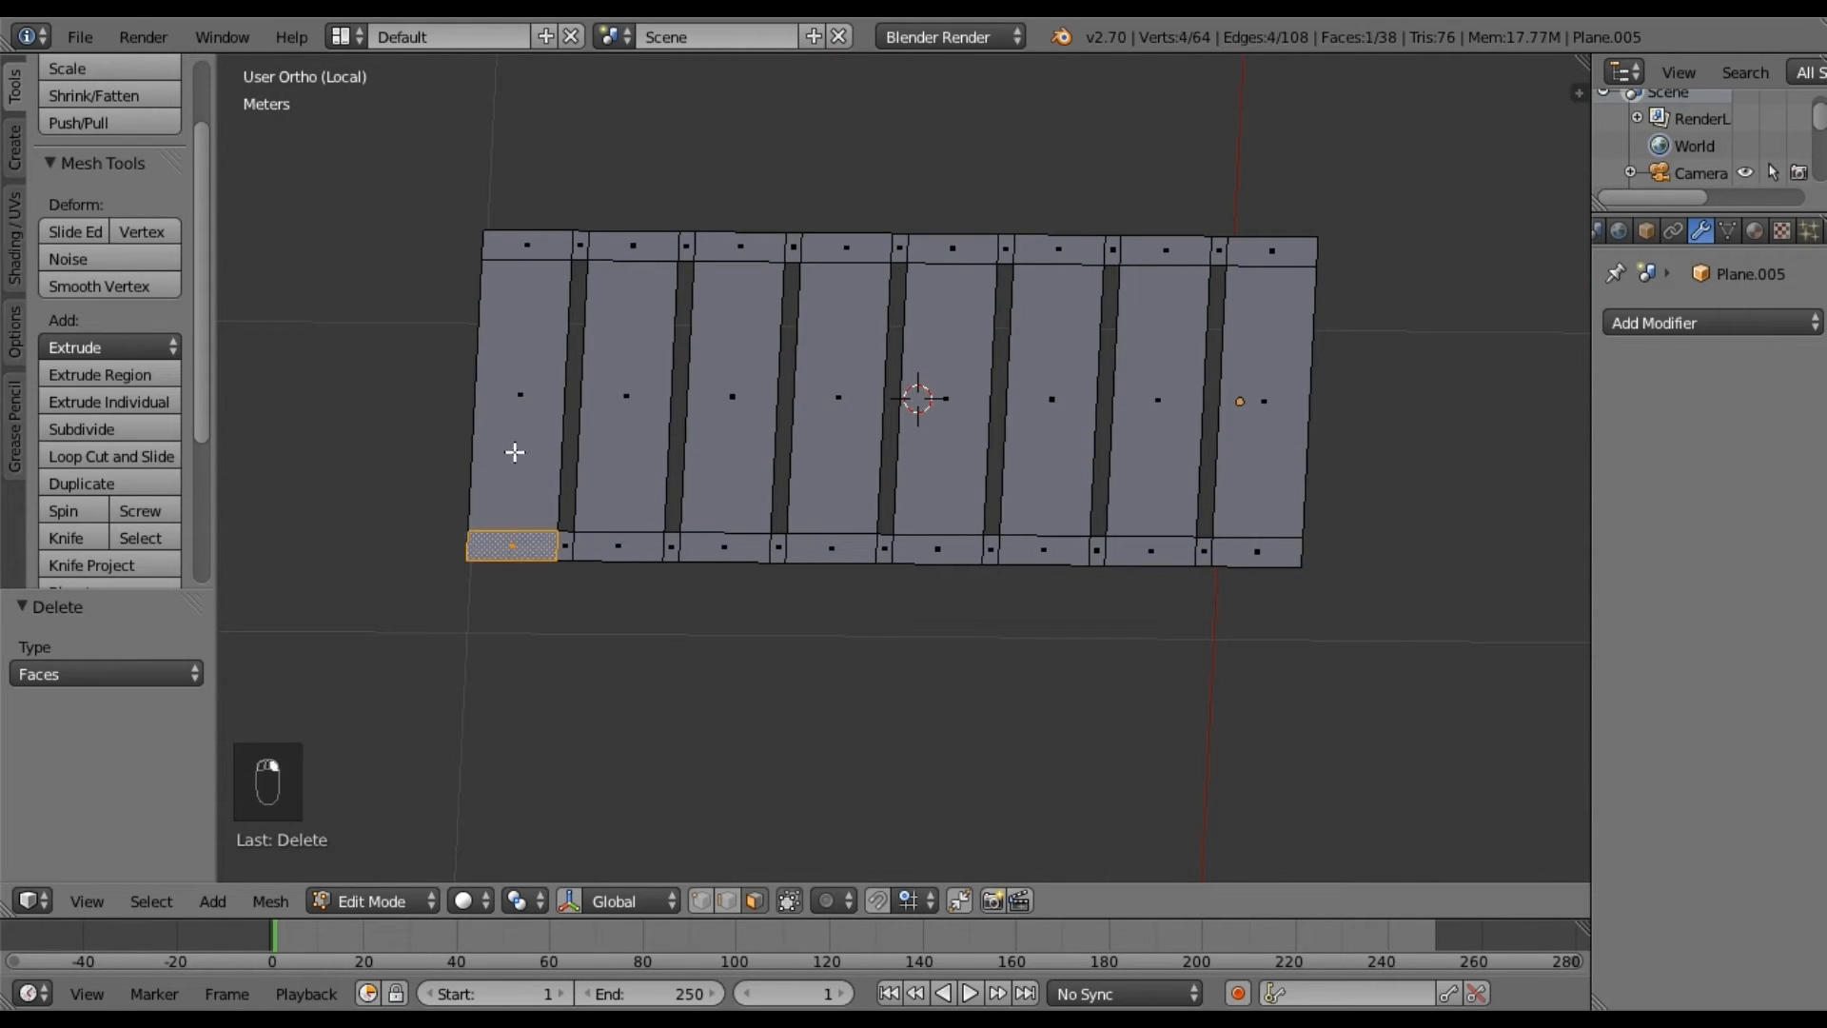
{"action": "right_click", "coordinate": [514, 453], "text": "shift"}
{"action": "right_click", "coordinate": [524, 240], "text": "shift"}
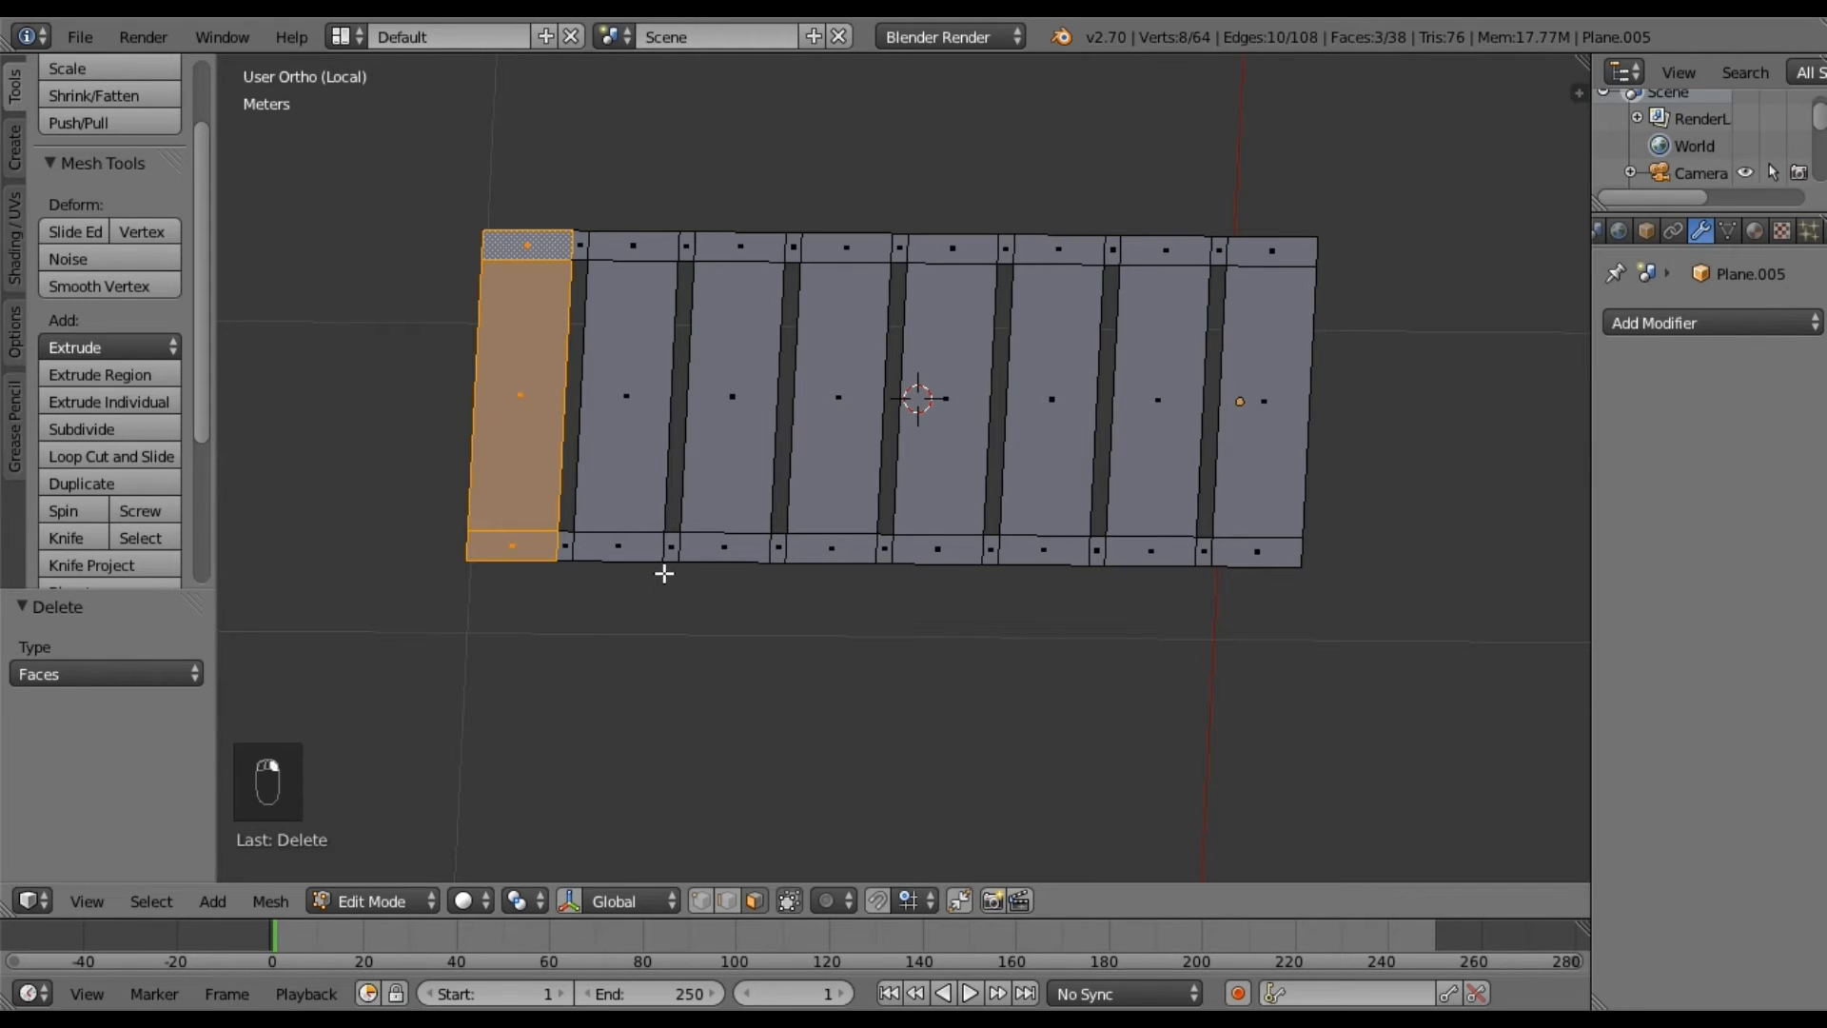
{"action": "key", "text": "KP_3"}
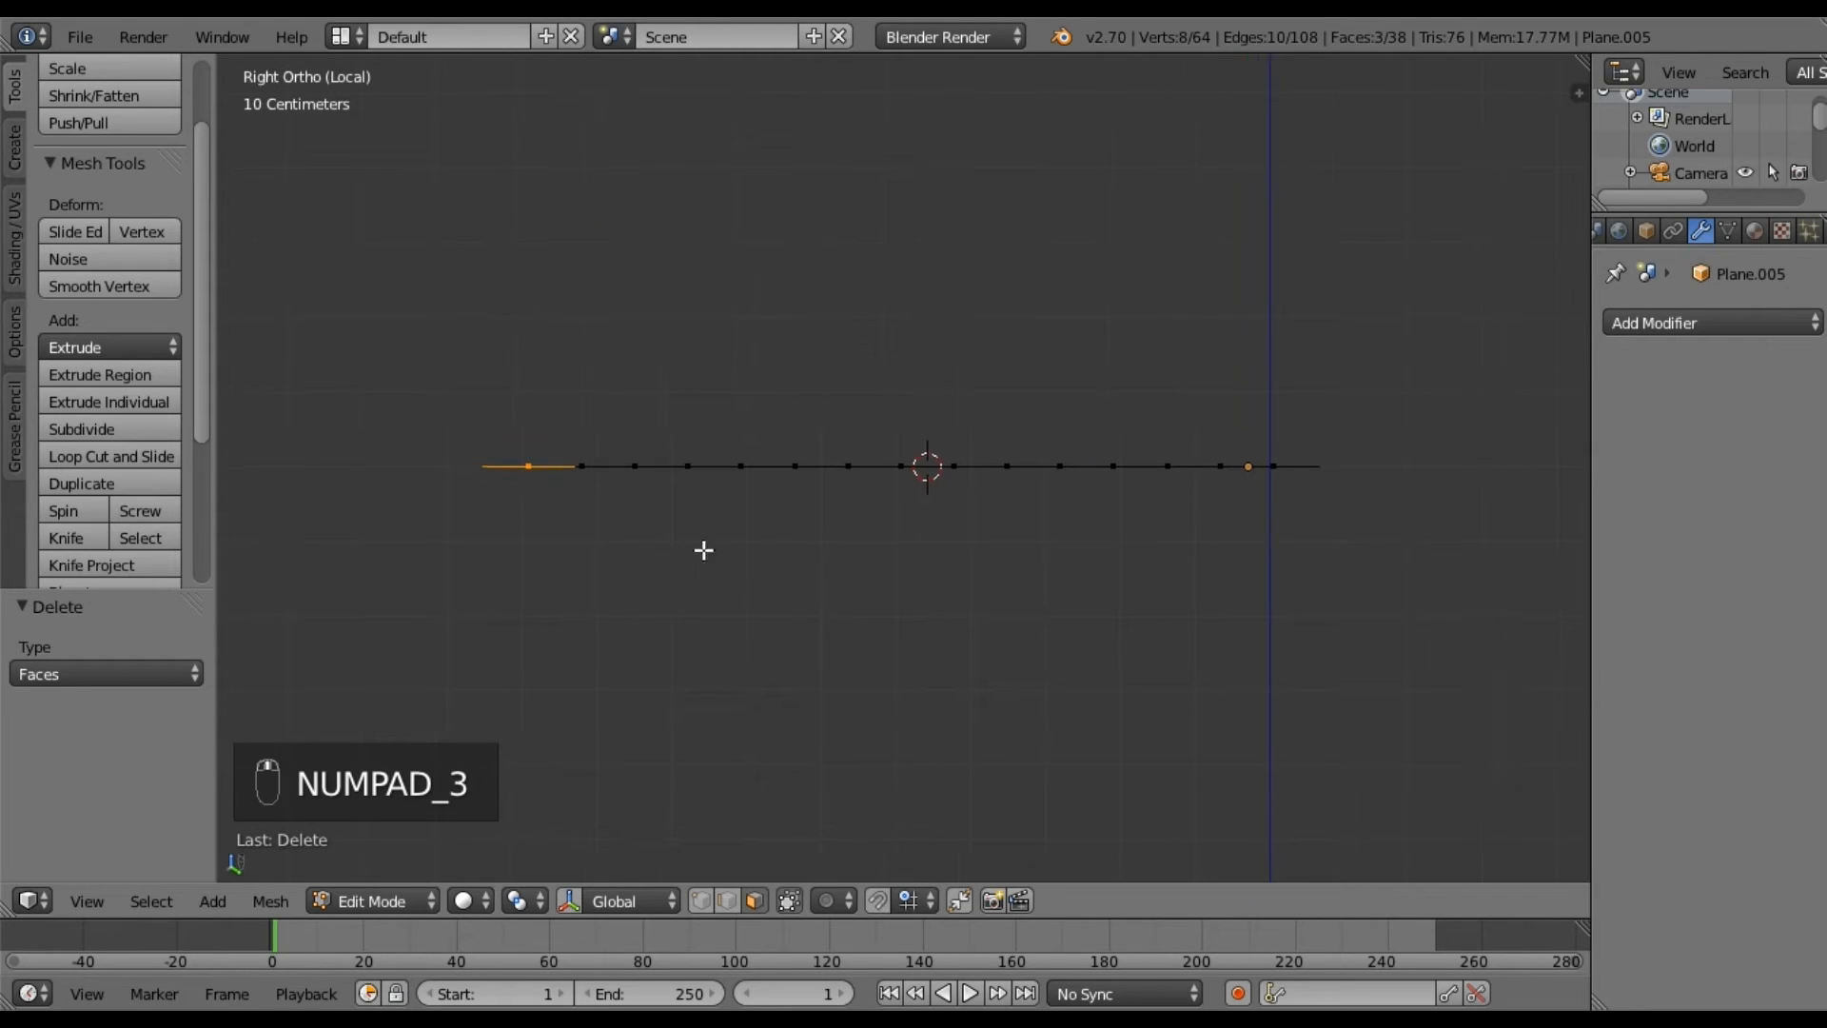
{"action": "left_click", "coordinate": [831, 894]}
{"action": "left_click", "coordinate": [851, 845]}
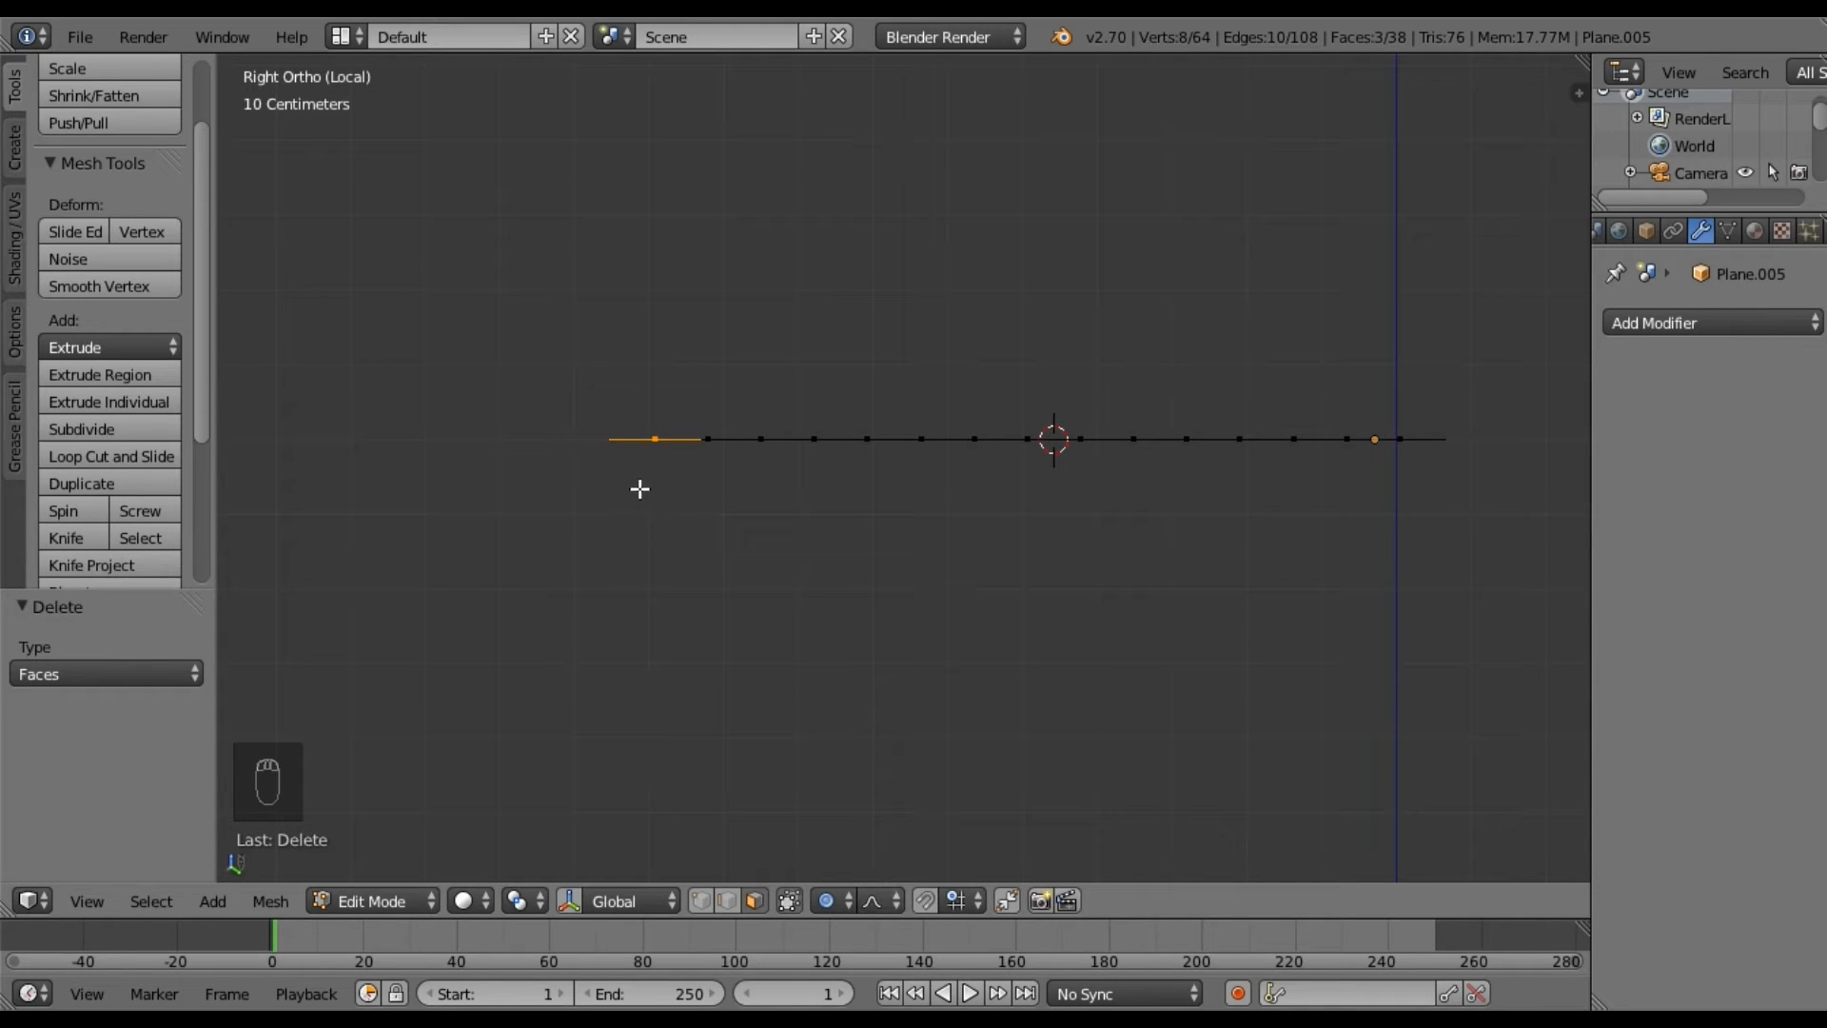
{"action": "key", "text": "g"}
{"action": "key", "text": "z"}
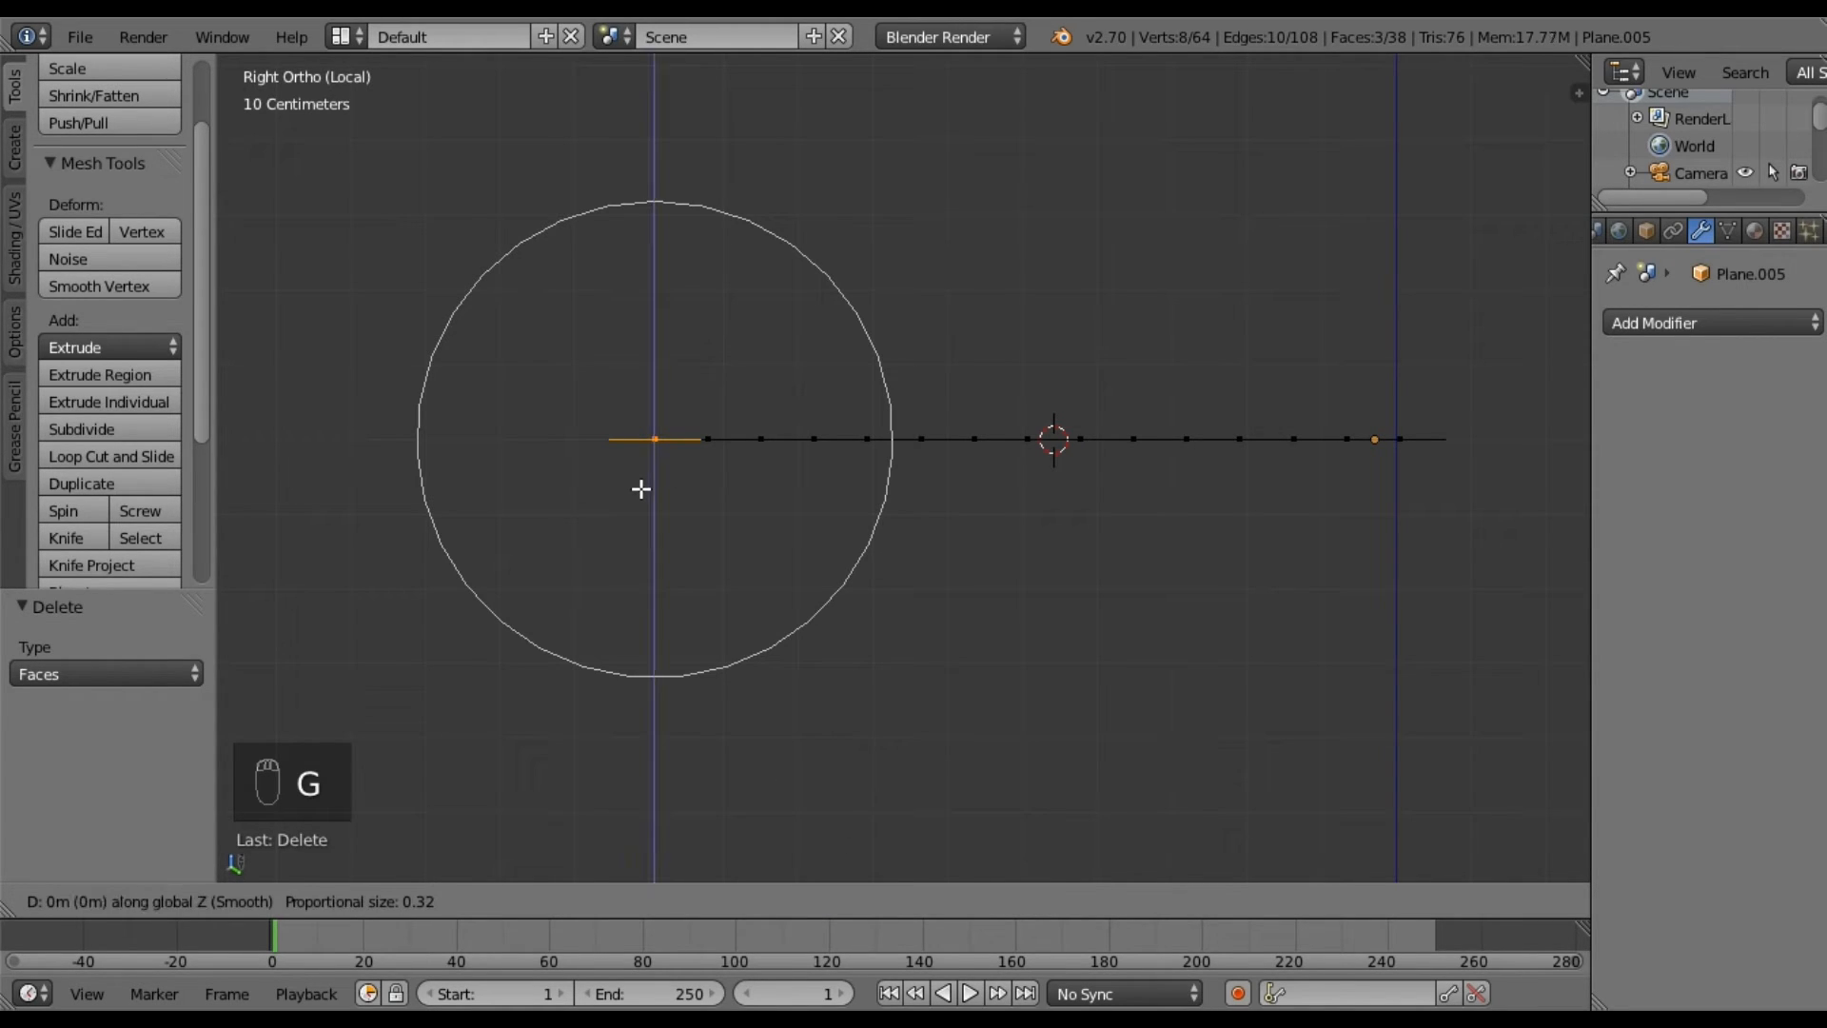
{"action": "right_click", "coordinate": [643, 485]}
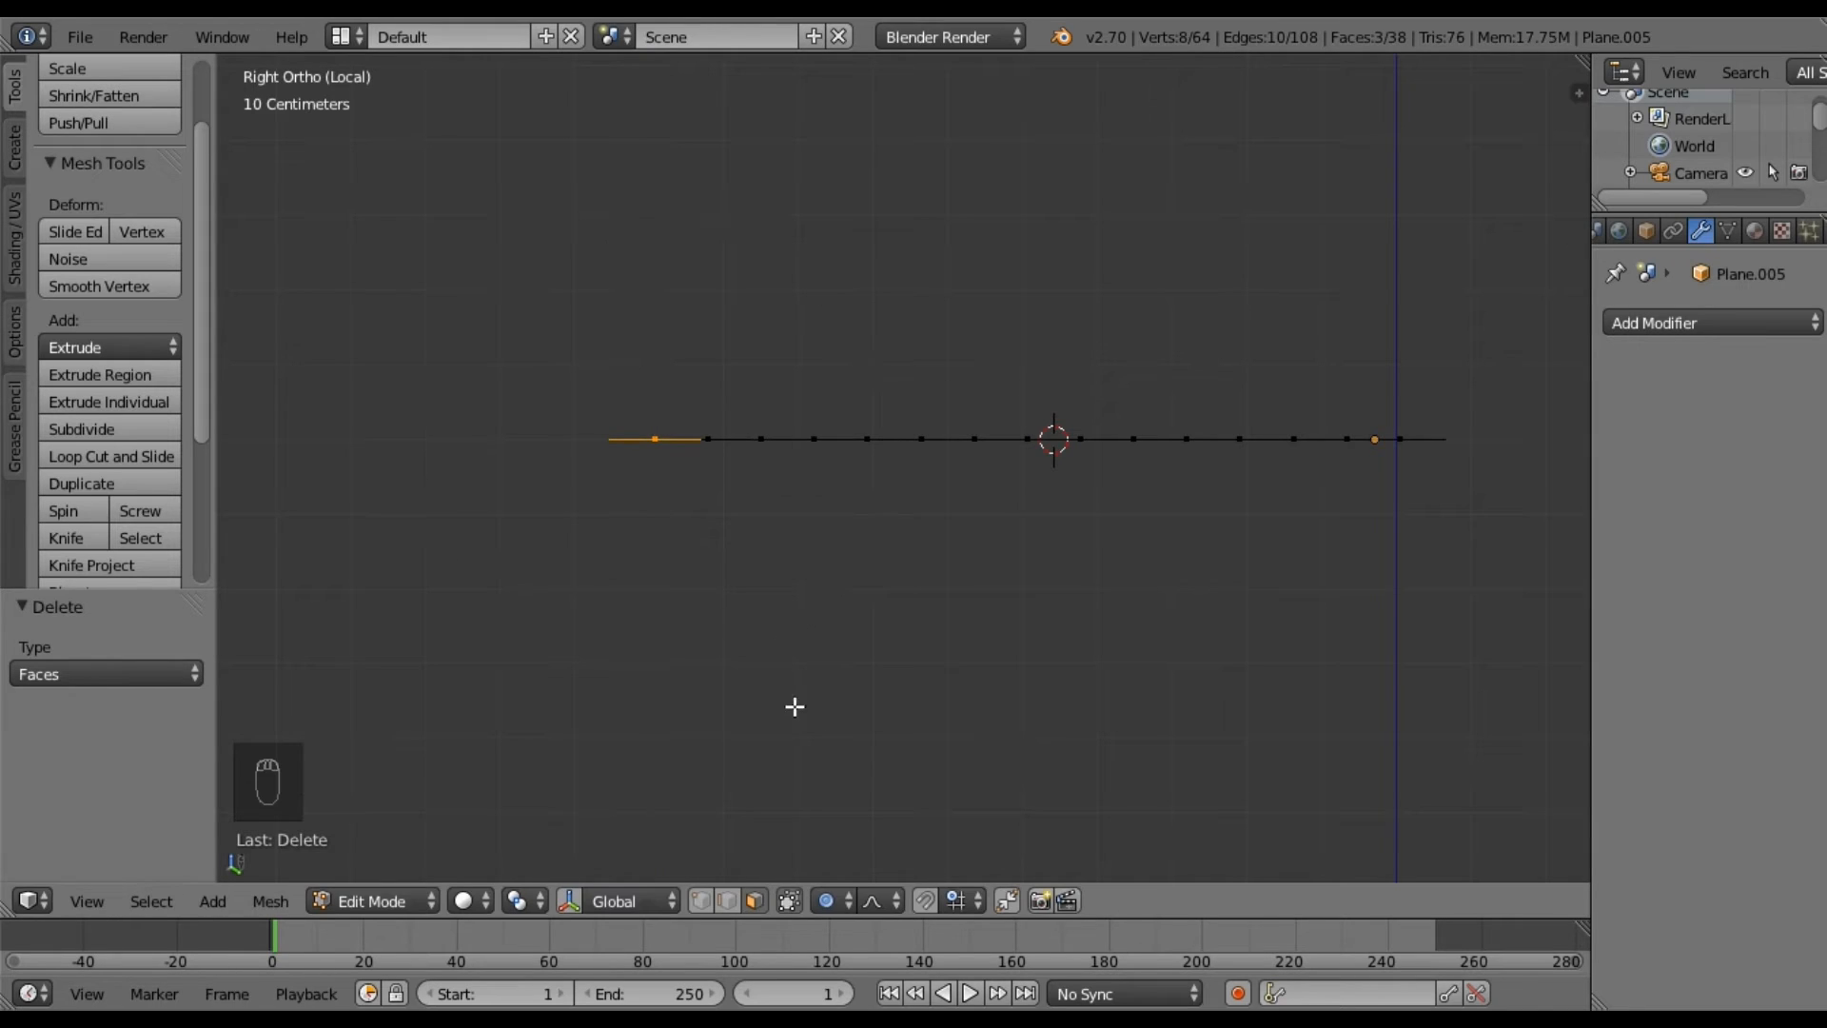
{"action": "left_click", "coordinate": [895, 900]}
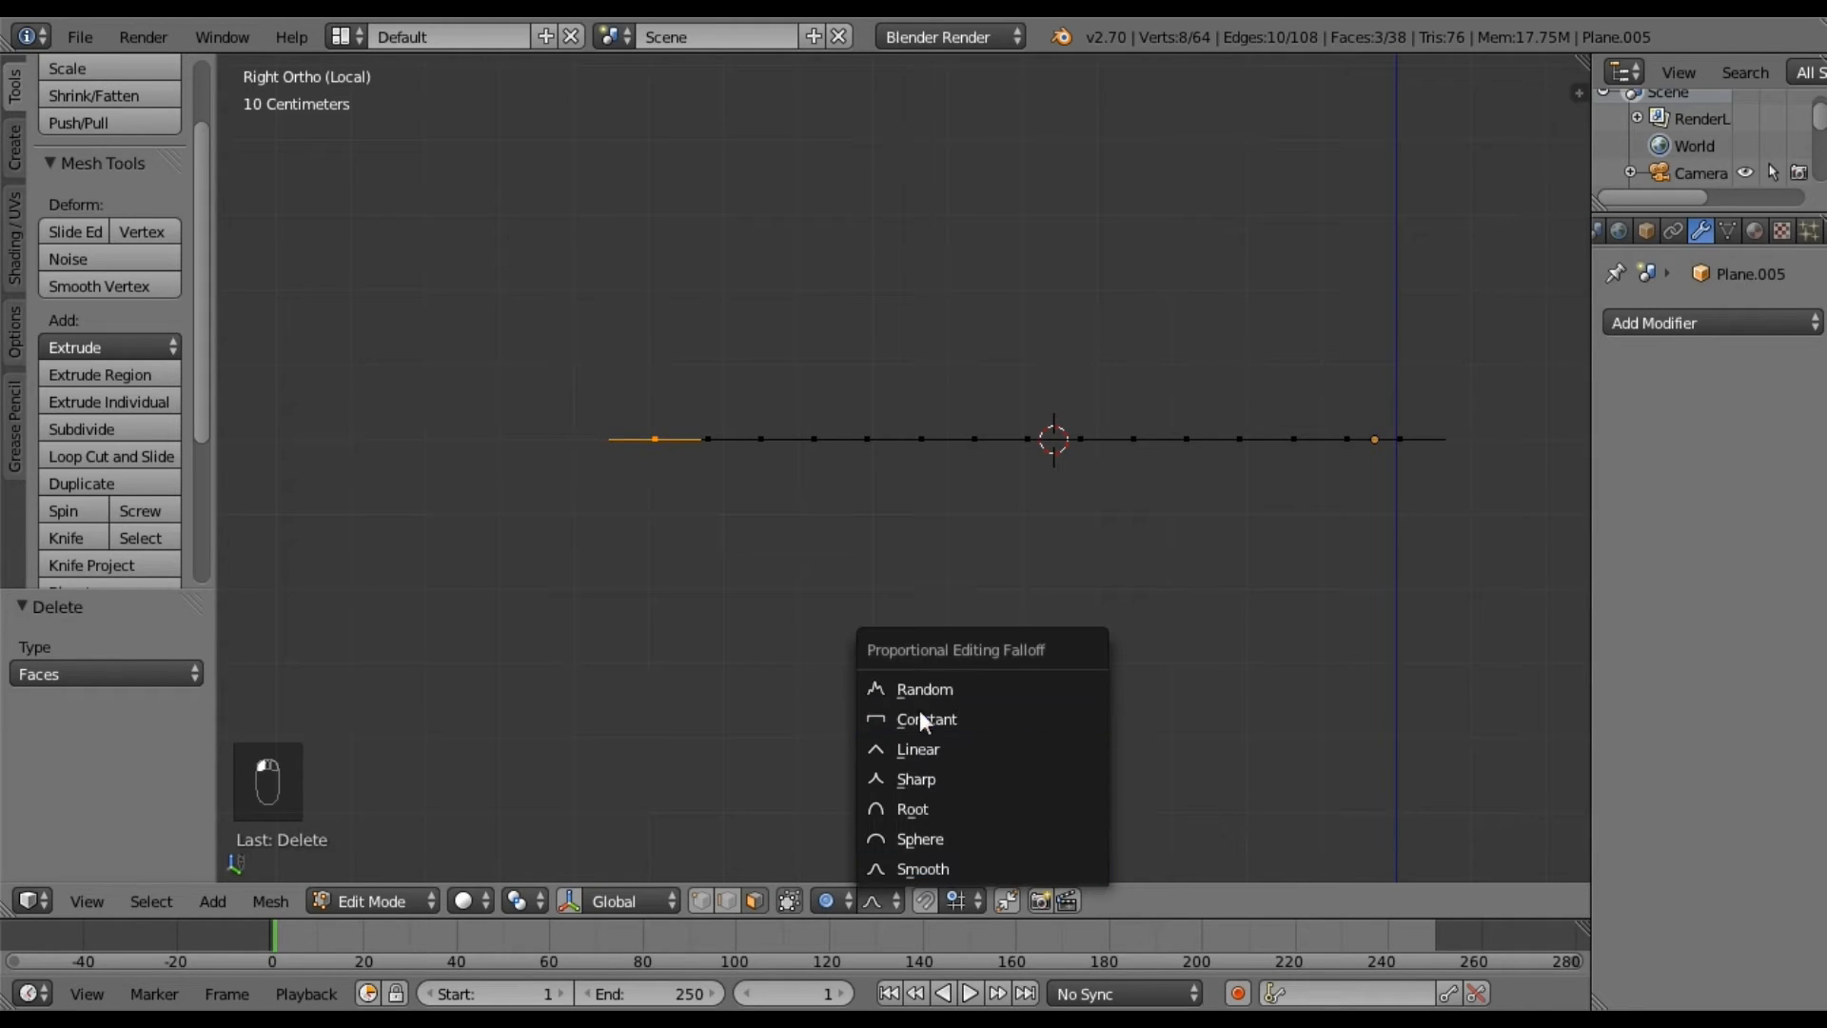
{"action": "left_click", "coordinate": [935, 776]}
{"action": "key", "text": "g"}
{"action": "key", "text": "z"}
{"action": "right_click", "coordinate": [734, 619]}
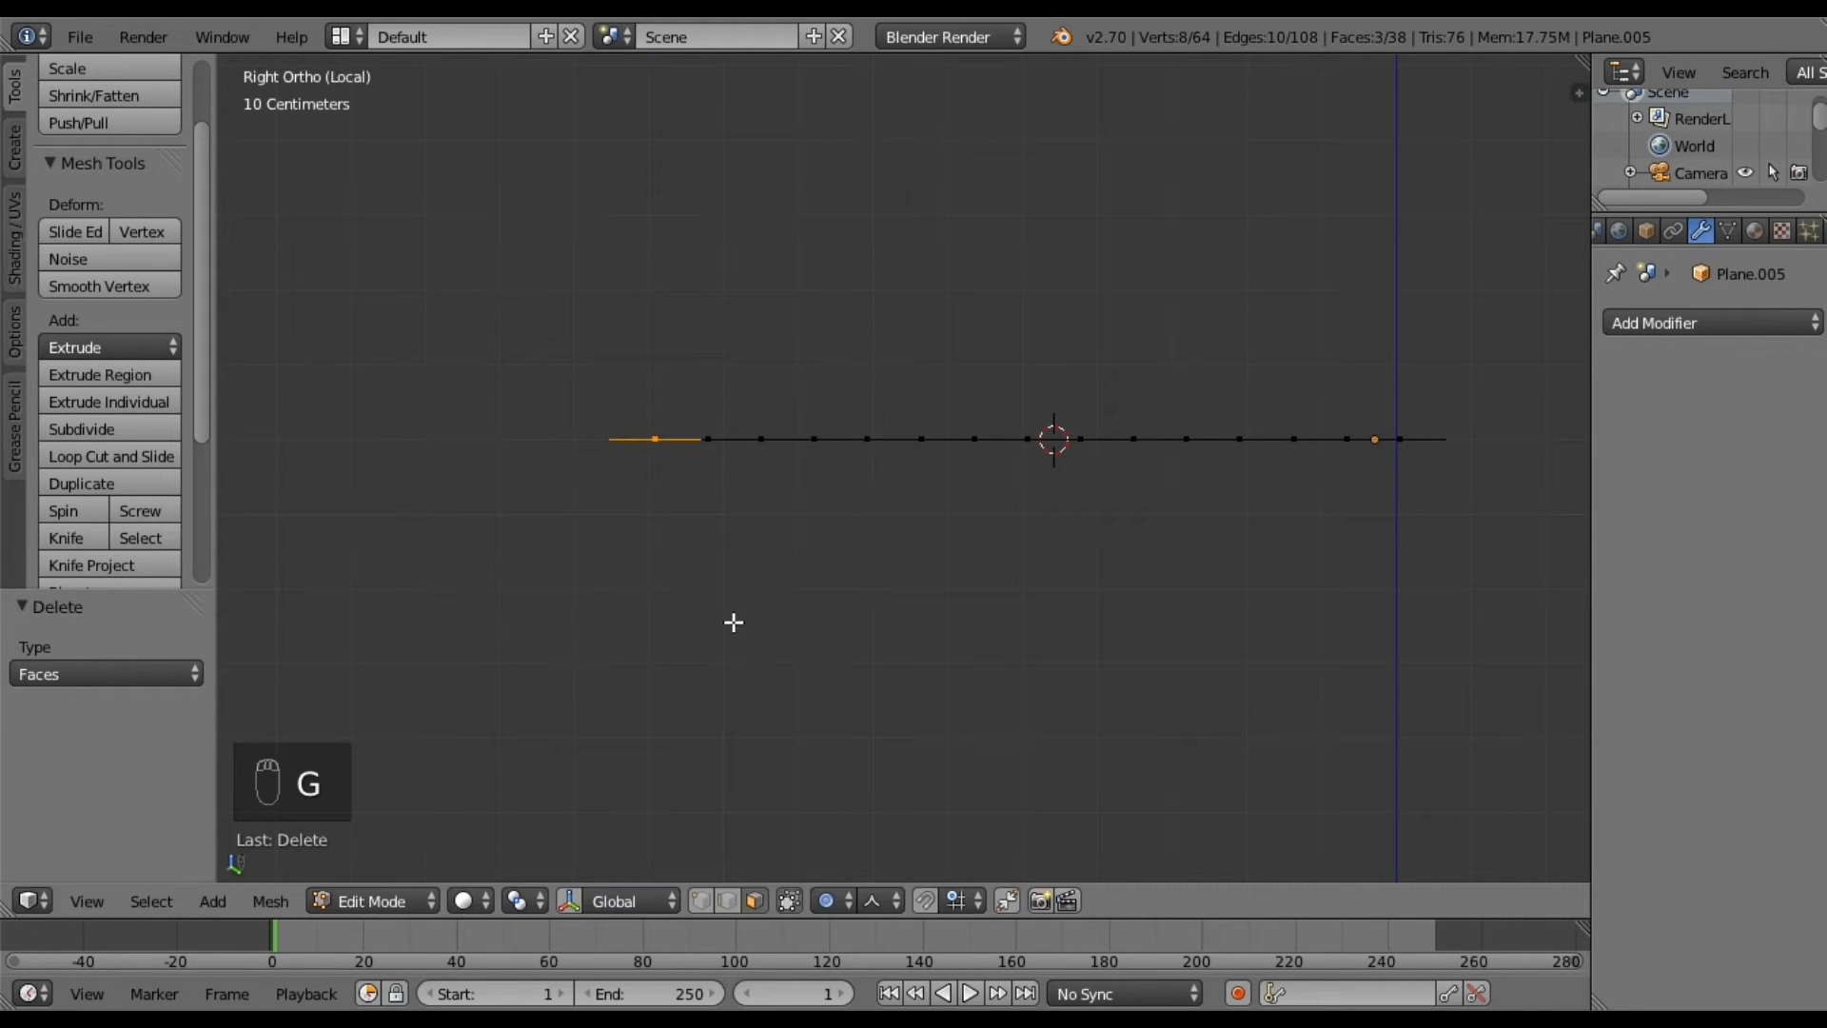
Set the proportional editing falloff to Linear and try lowering the front slat along Z.
{"action": "left_click", "coordinate": [875, 915]}
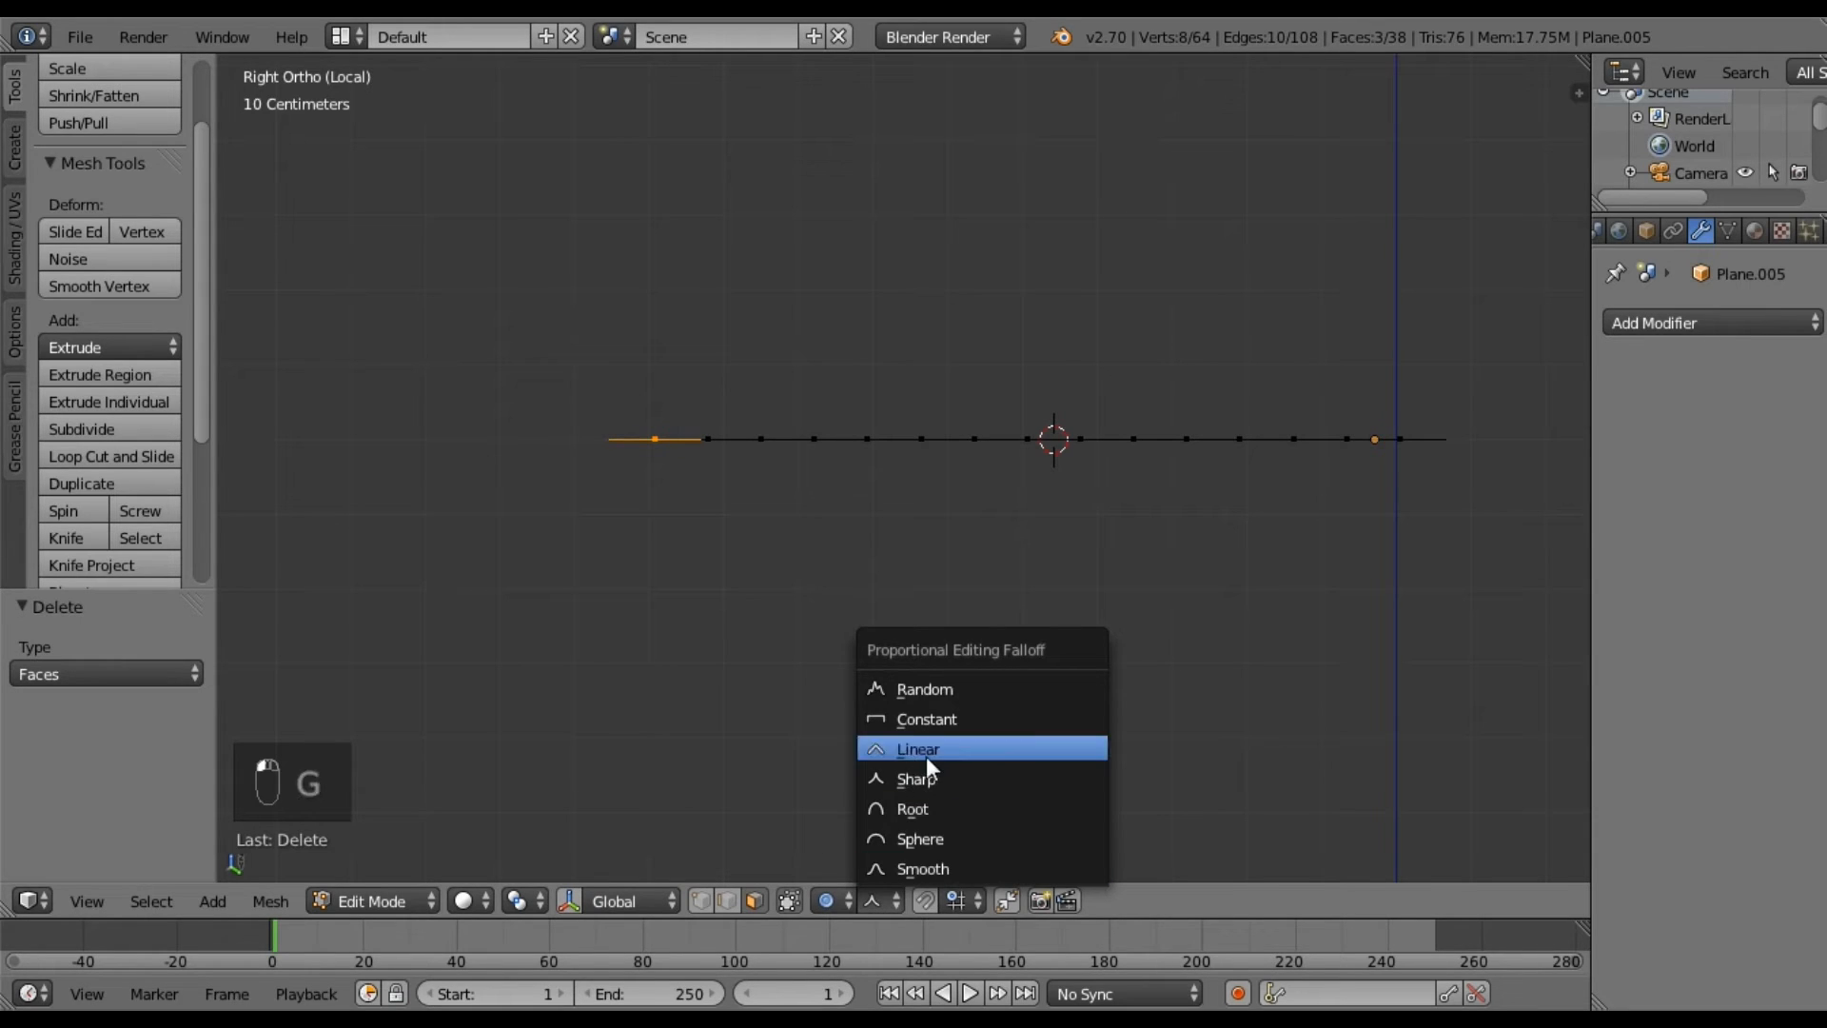
{"action": "left_click", "coordinate": [925, 749]}
{"action": "key", "text": "g"}
{"action": "key", "text": "z"}
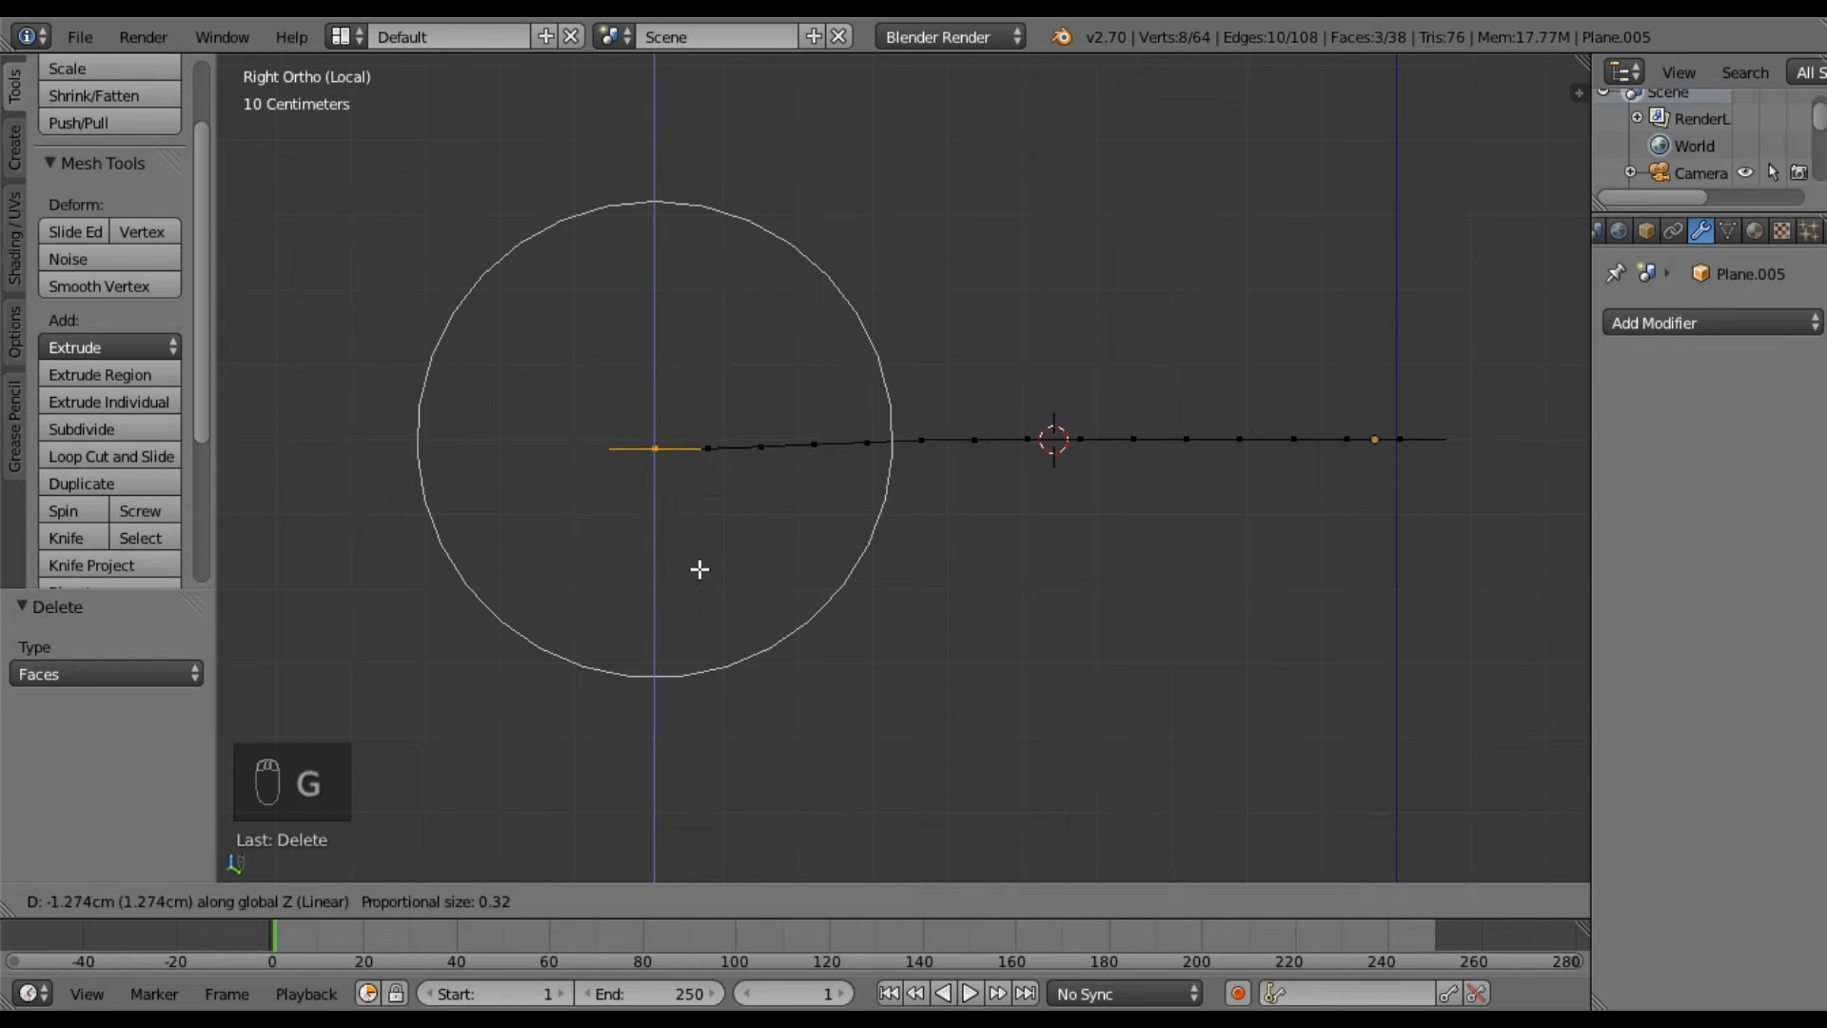
{"action": "right_click", "coordinate": [705, 561]}
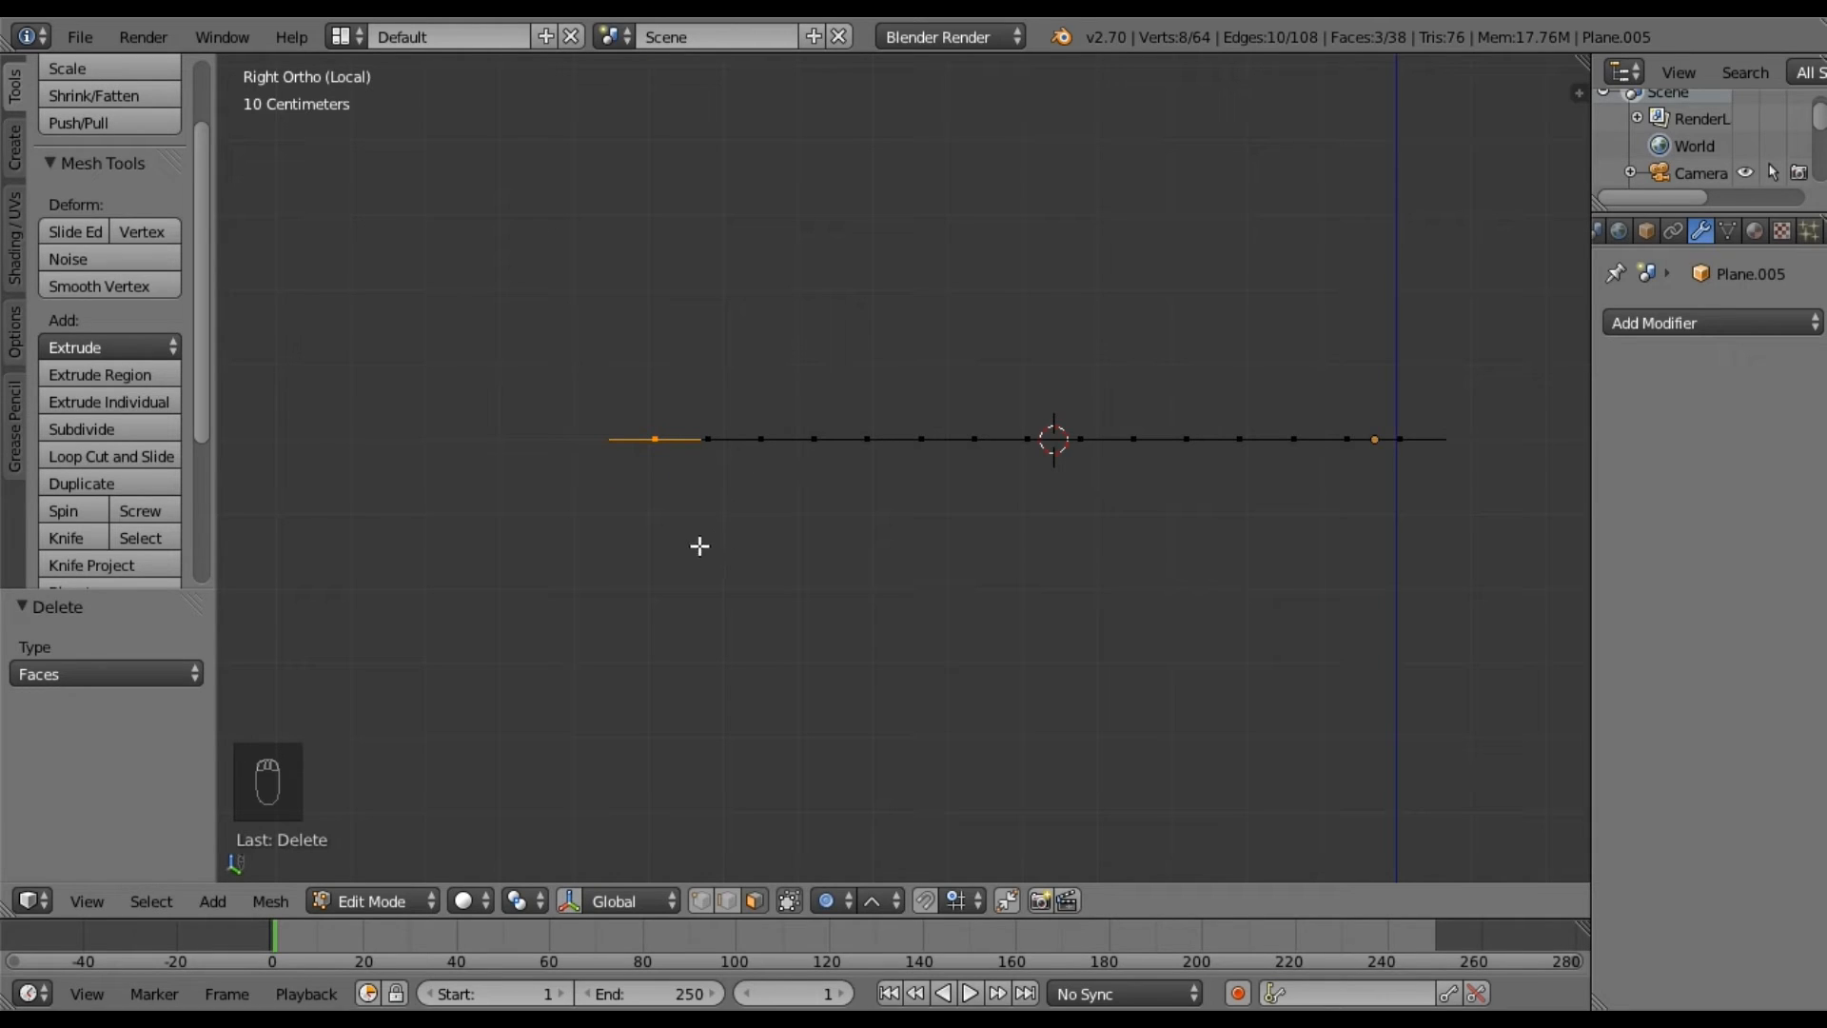
Rotate the front slat about -26° and lower it about 6.9 cm along Z with proportional falloff.
{"action": "key", "text": "r"}
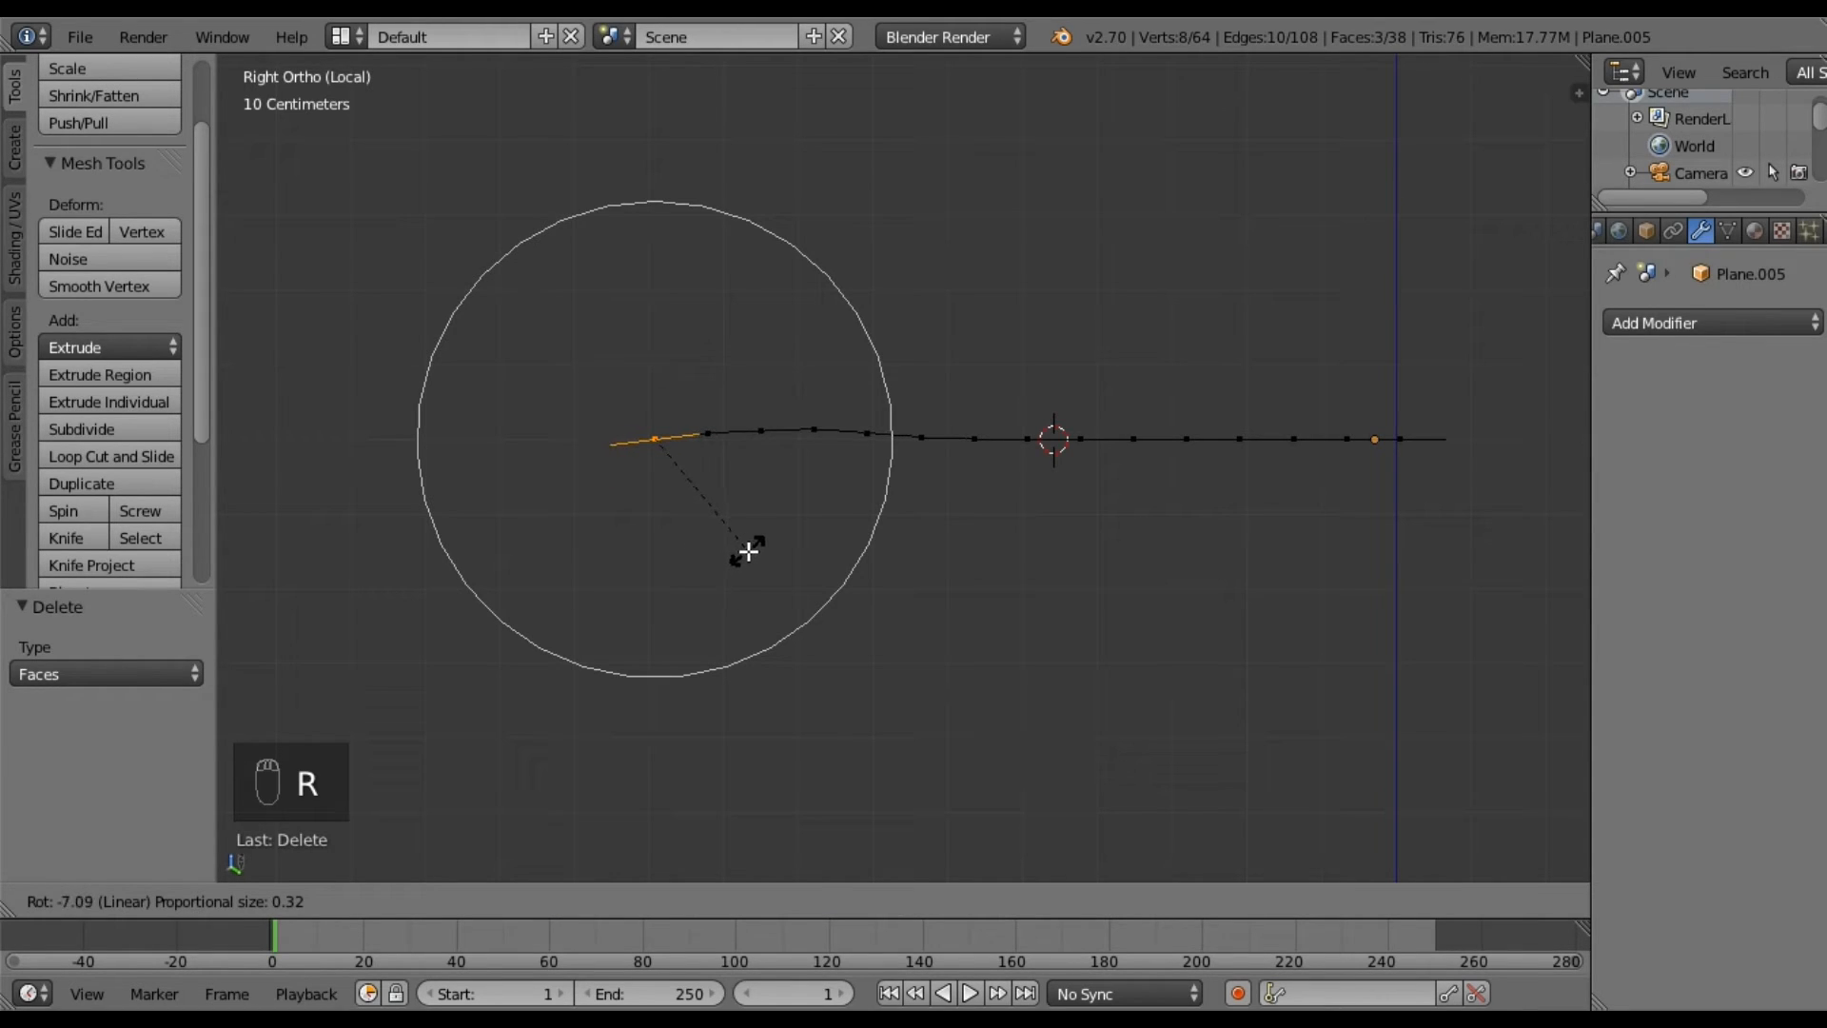
{"action": "left_click", "coordinate": [803, 530]}
{"action": "key", "text": "g"}
{"action": "key", "text": "z"}
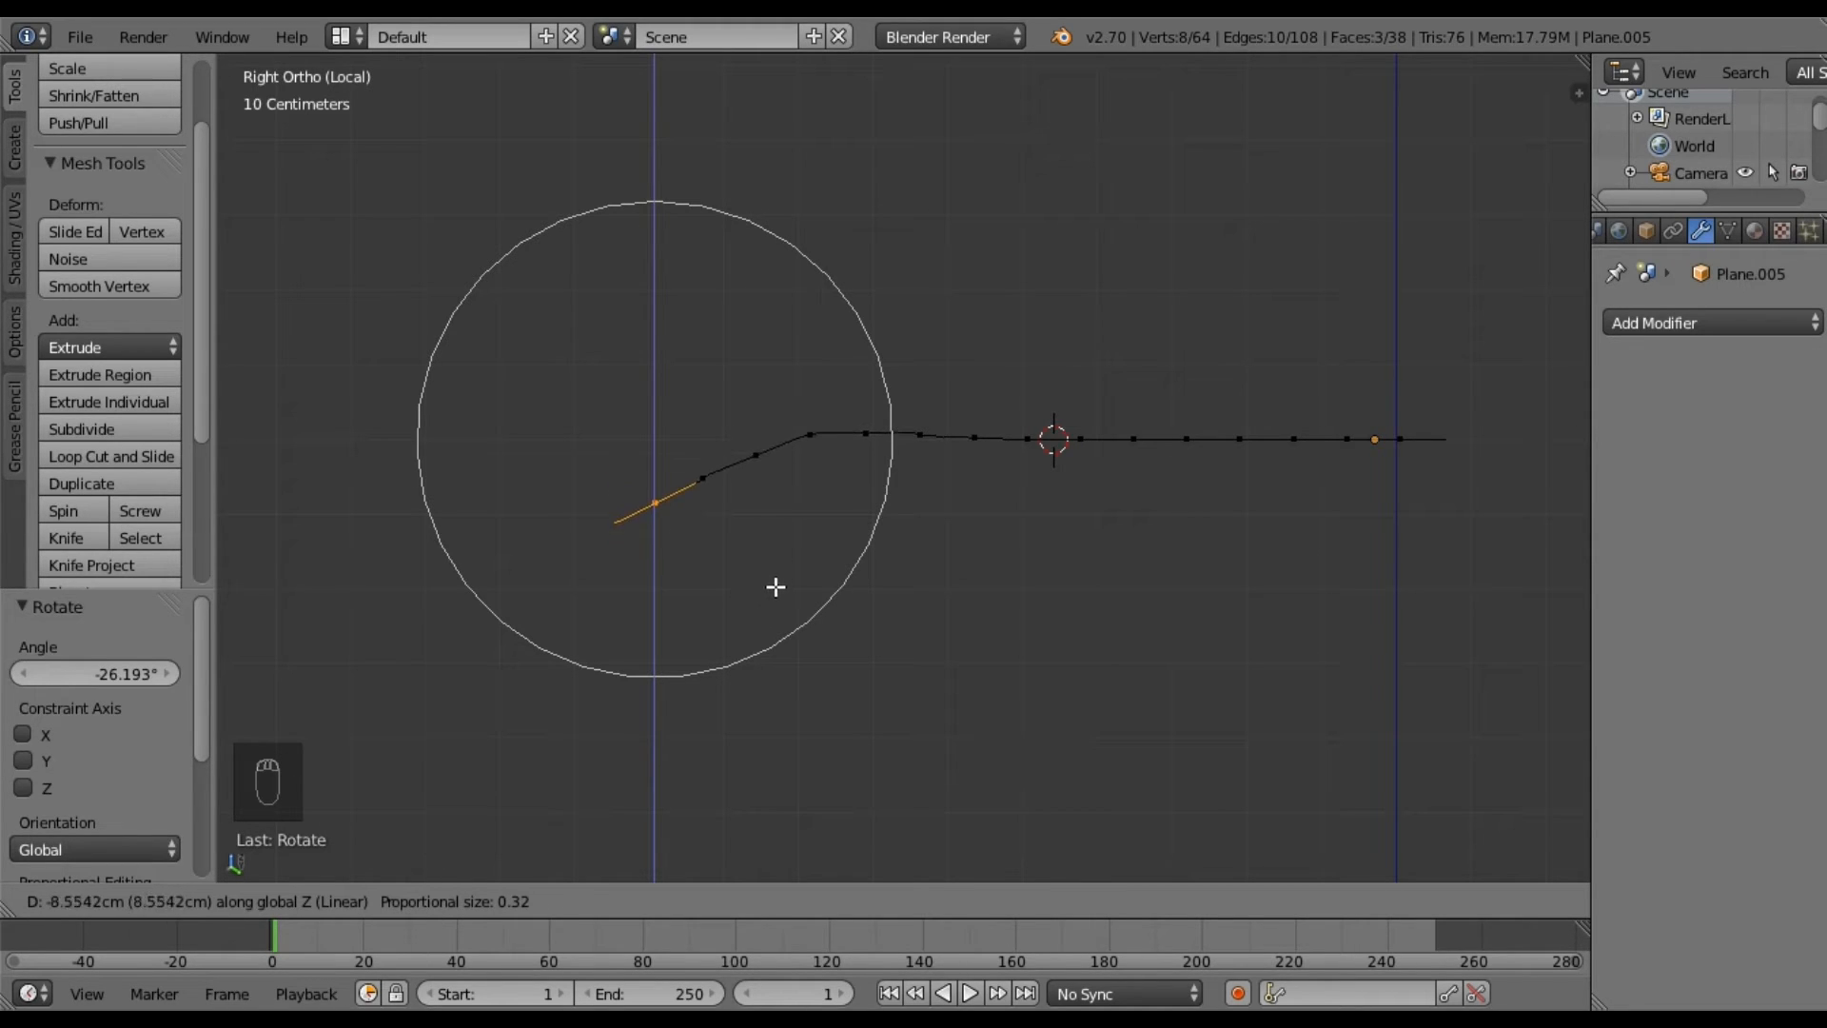
{"action": "left_click", "coordinate": [776, 580]}
Select the middle face of the third slat from the rear and lower it about 1.9 cm along Z with proportional falloff.
{"action": "middle_click_drag", "start_coordinate": [738, 493], "coordinate": [887, 457]}
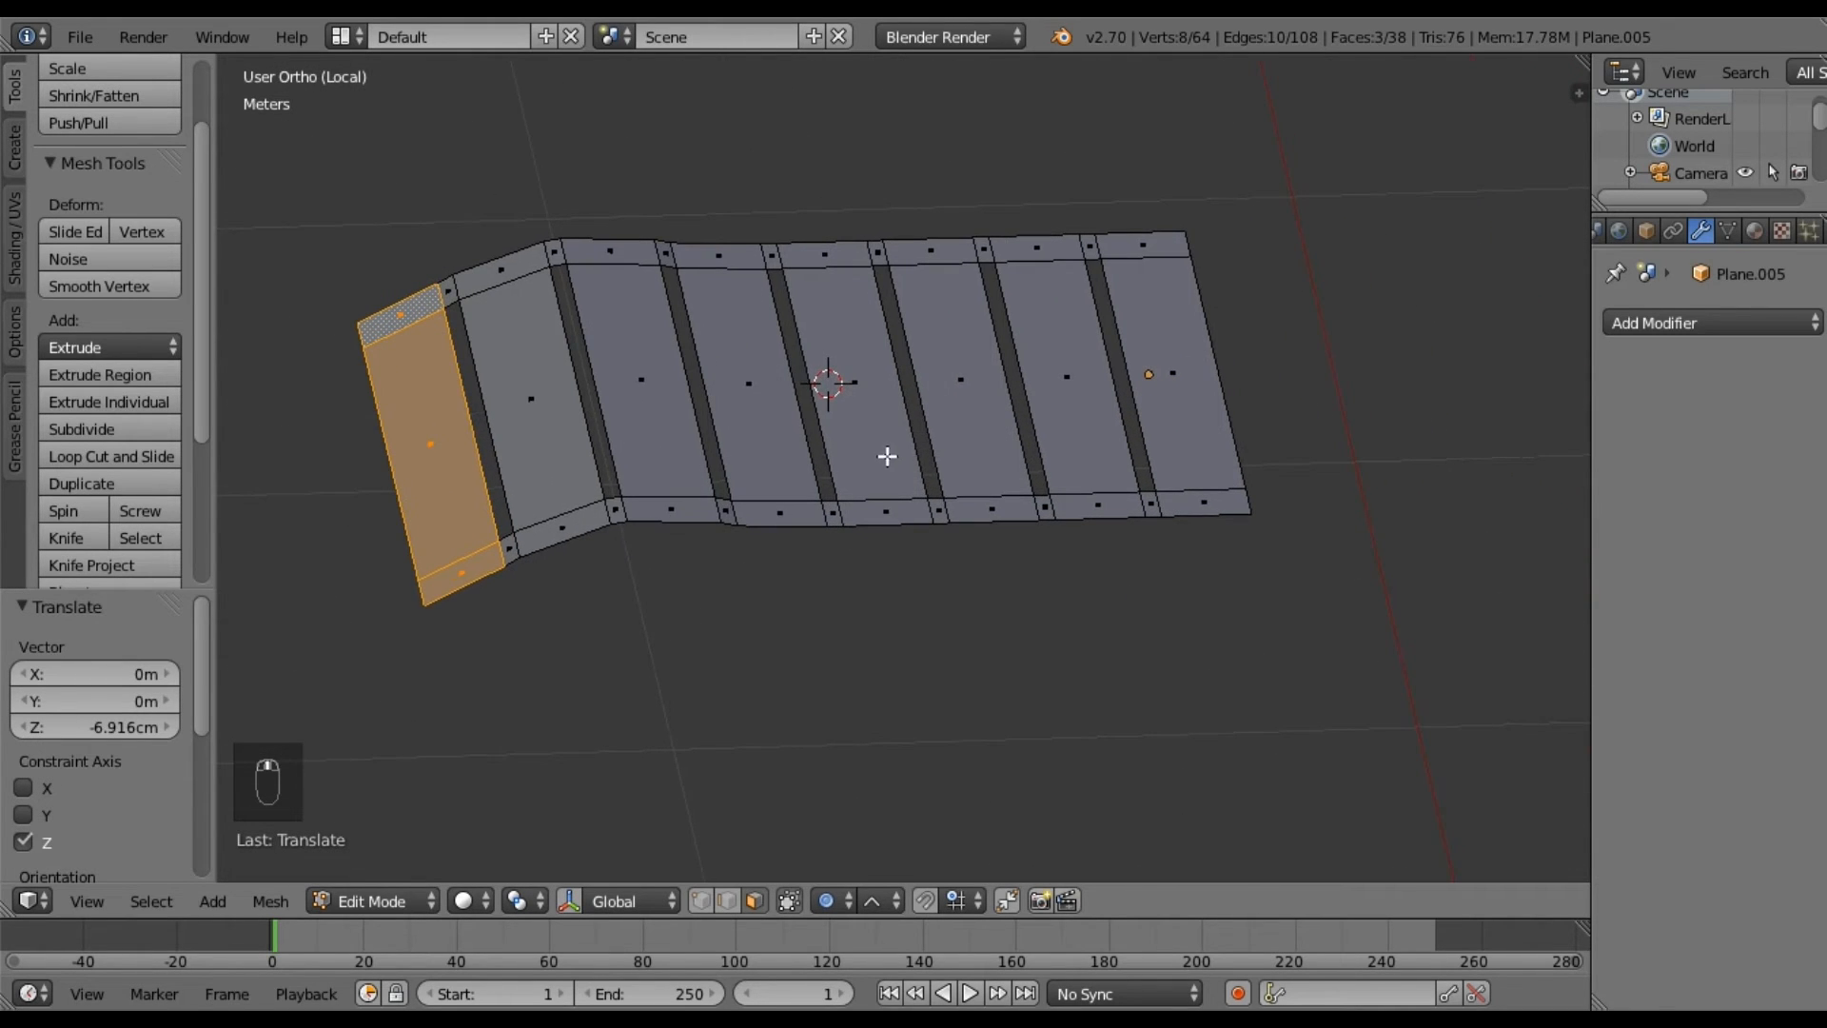
{"action": "right_click", "coordinate": [968, 371]}
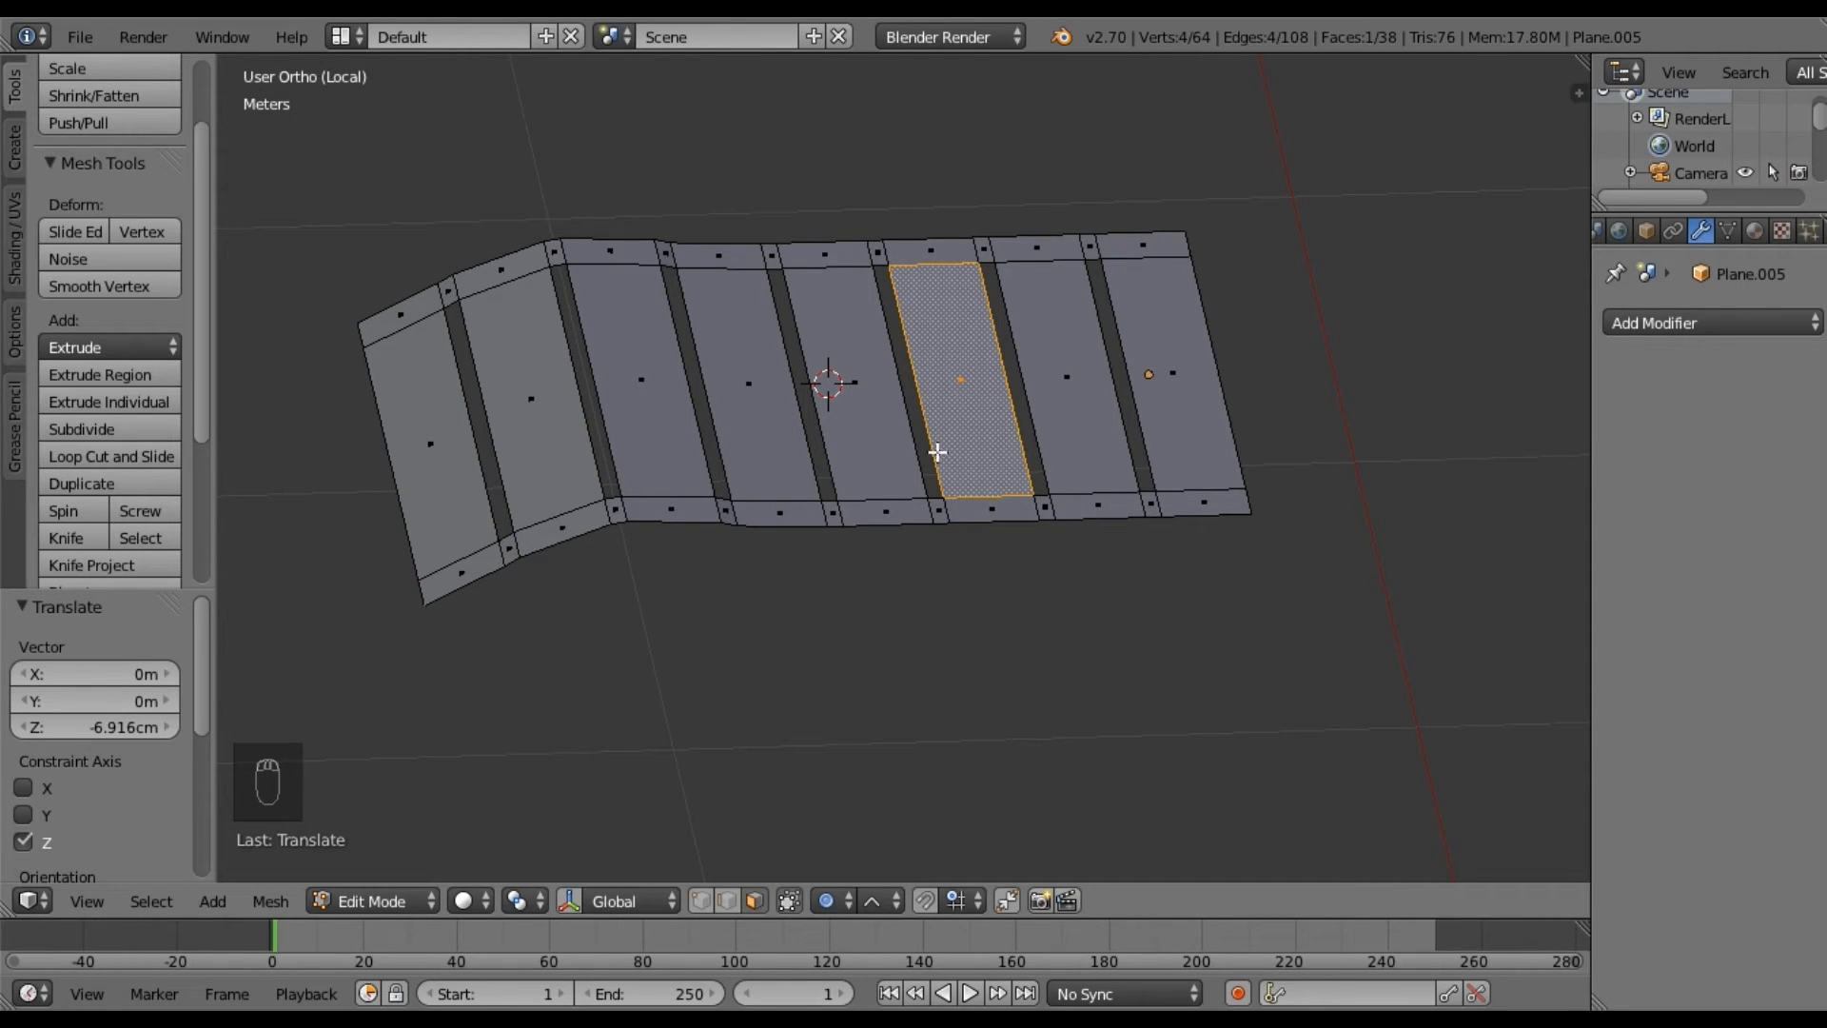
{"action": "middle_click_drag", "start_coordinate": [916, 446], "coordinate": [921, 425]}
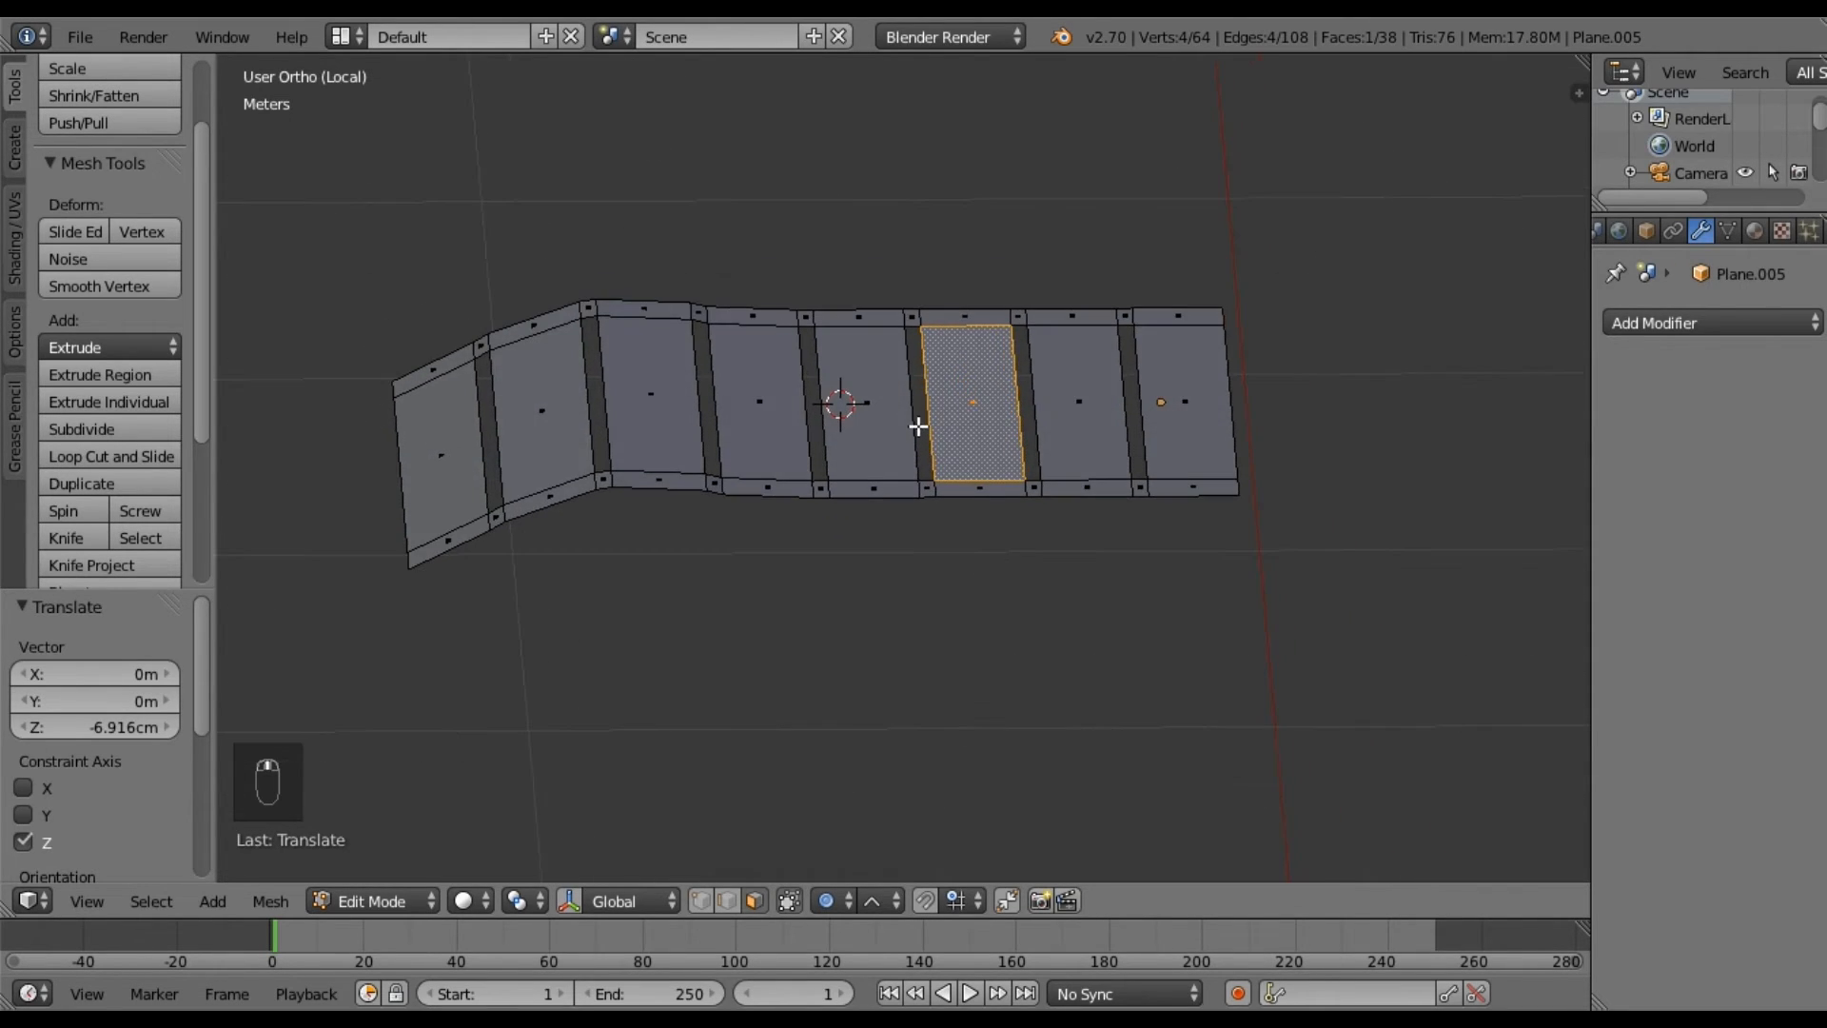
{"action": "key", "text": "g"}
{"action": "key", "text": "z"}
{"action": "left_click", "coordinate": [919, 440]}
Disable proportional editing and extrude the entire seat mesh about 5.3 cm downward from the right side view.
{"action": "middle_click_drag", "start_coordinate": [749, 534], "coordinate": [921, 399]}
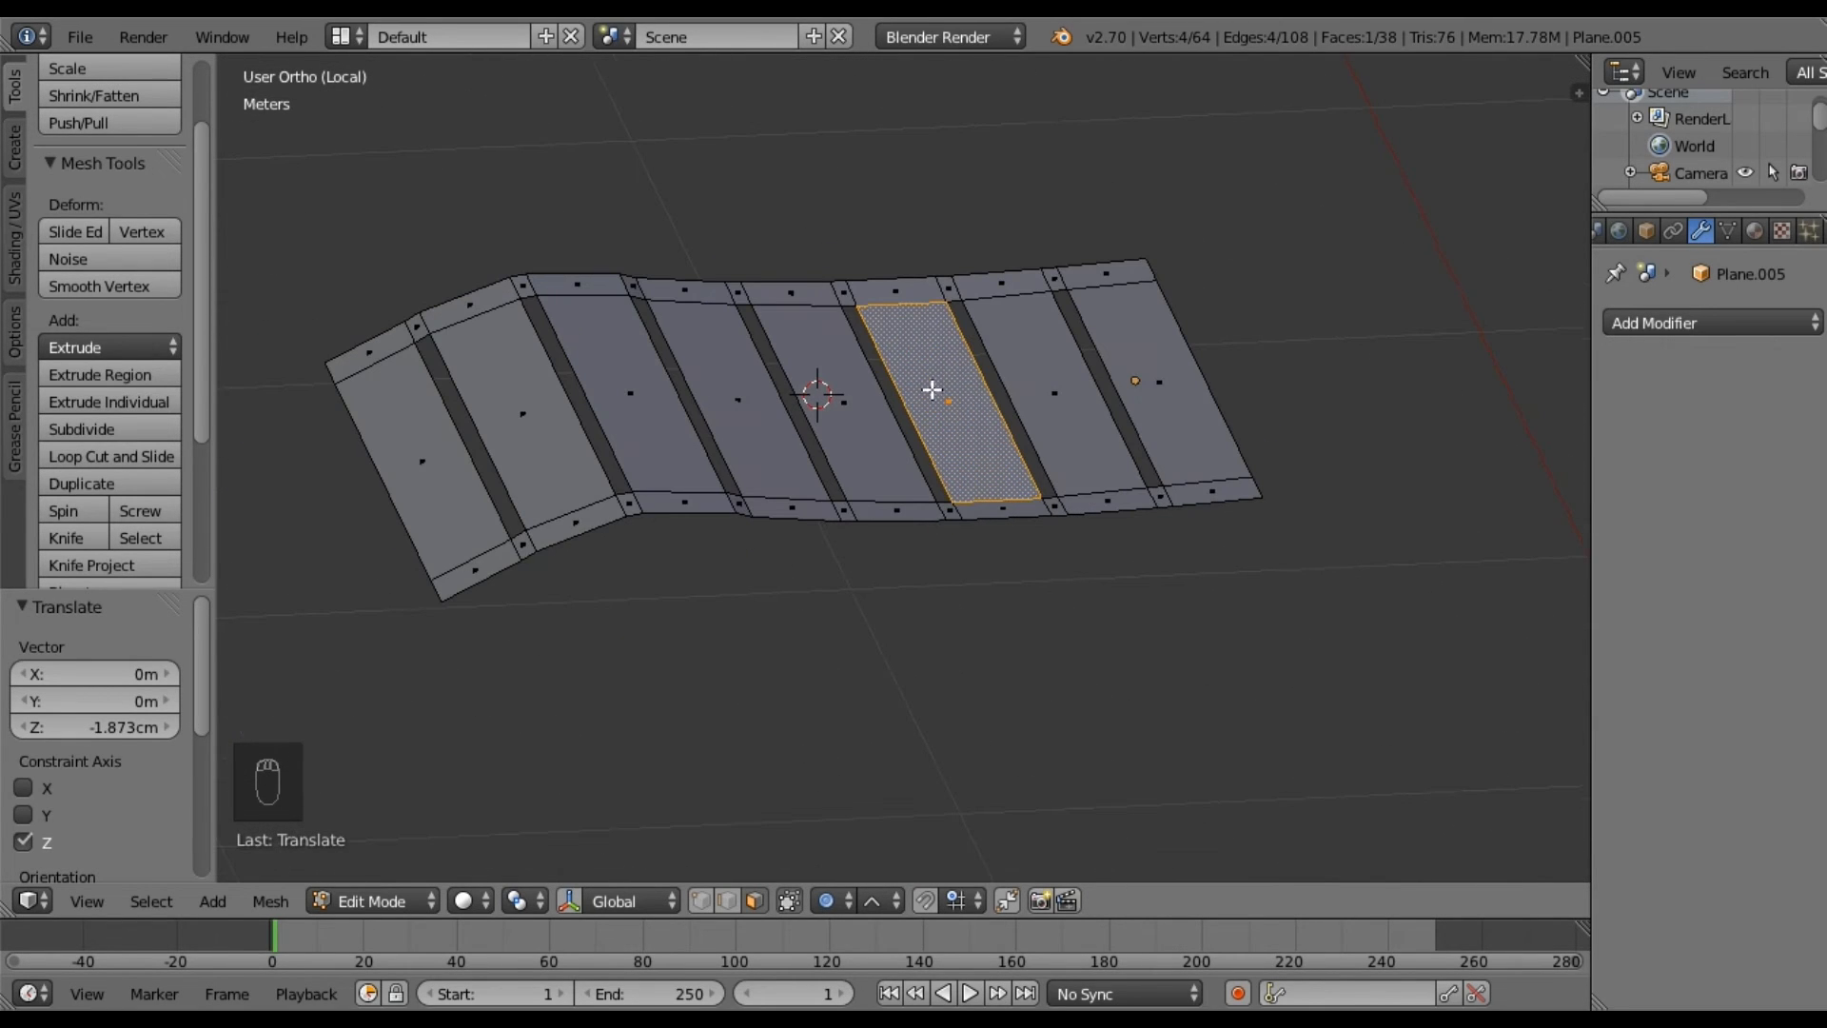
{"action": "mouse_move", "coordinate": [771, 585]}
{"action": "middle_mouse_down"}
{"action": "mouse_move", "coordinate": [612, 534]}
{"action": "mouse_move", "coordinate": [772, 549]}
{"action": "middle_mouse_up"}
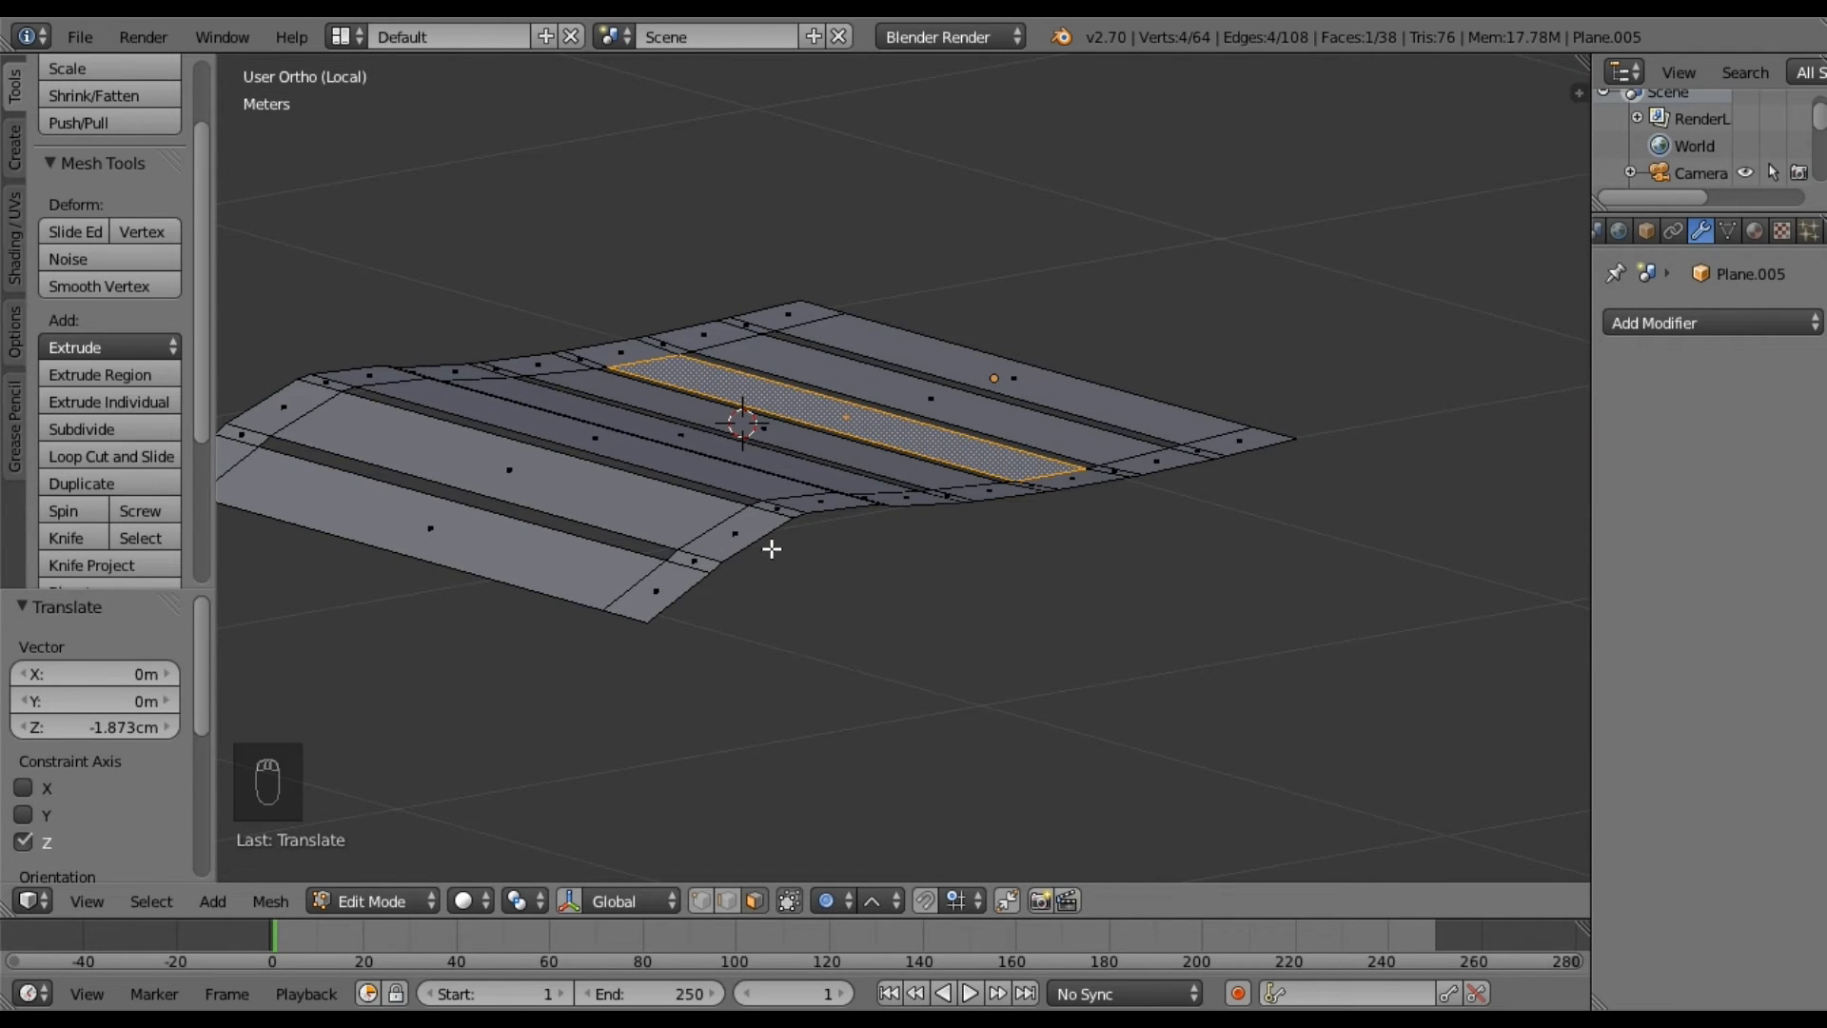
{"action": "key", "text": "a"}
{"action": "key", "text": "a"}
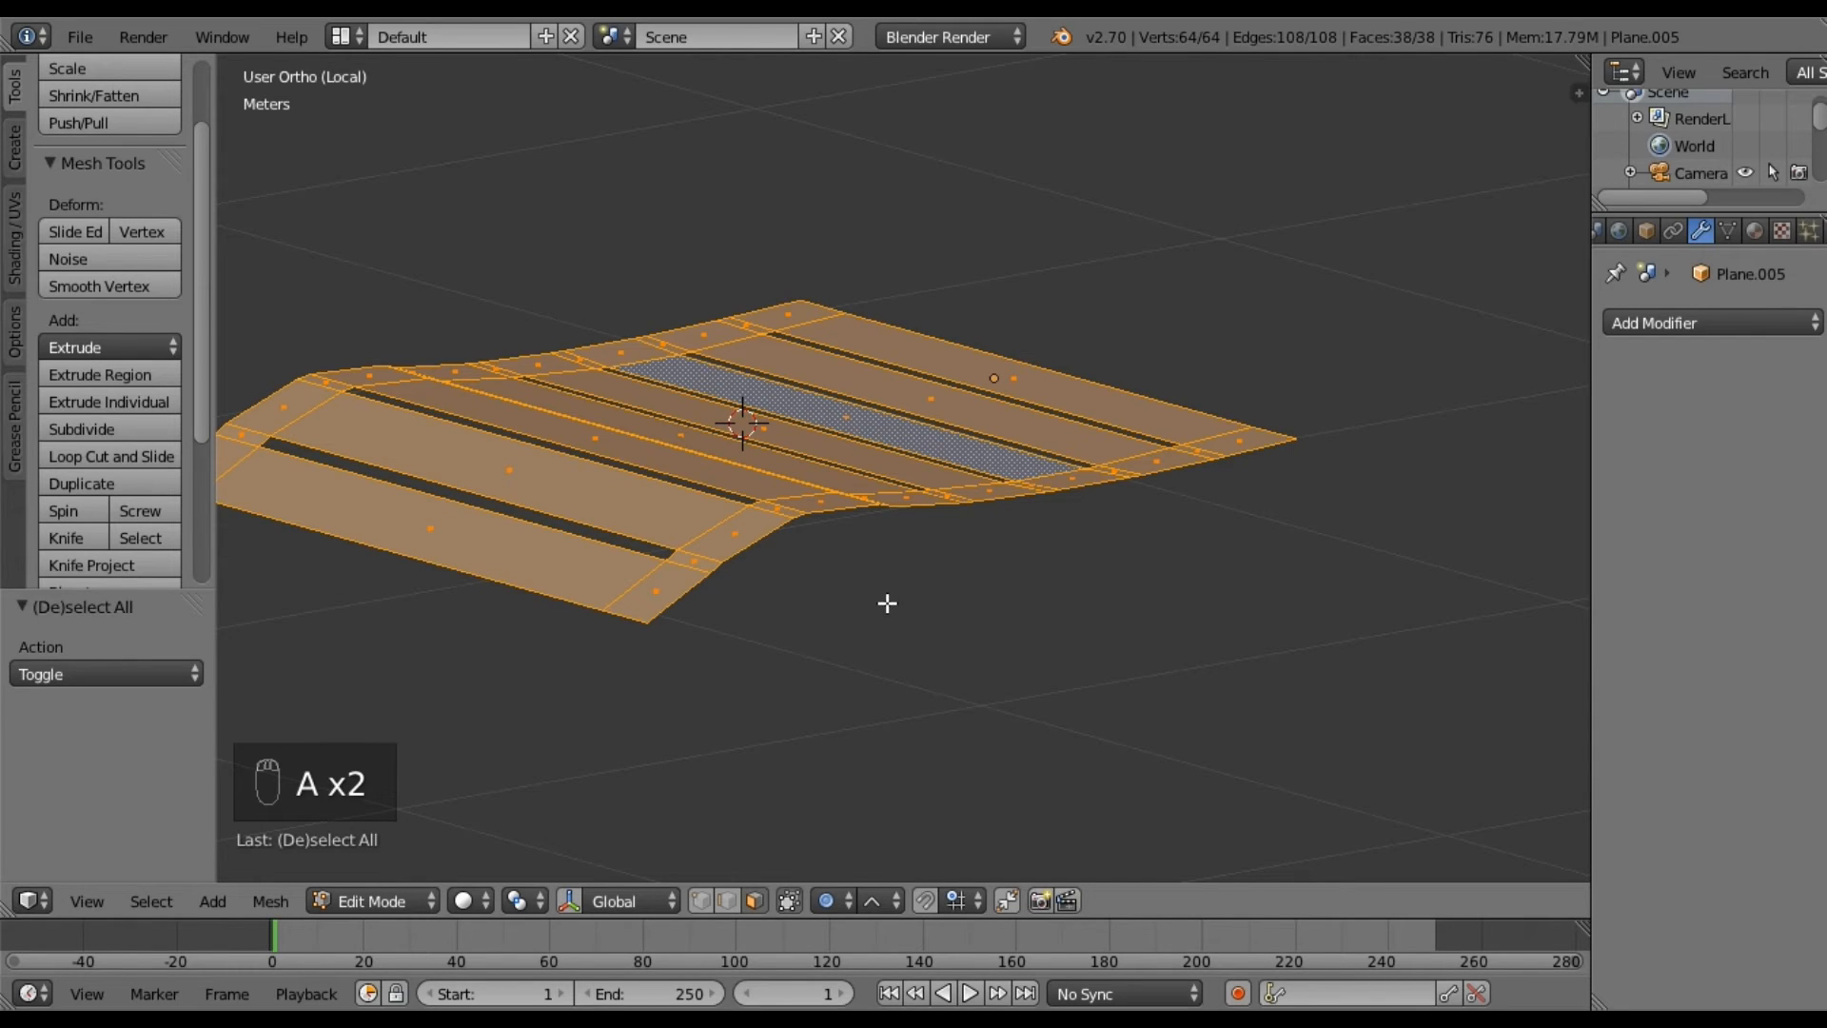
{"action": "key", "text": "KP_3"}
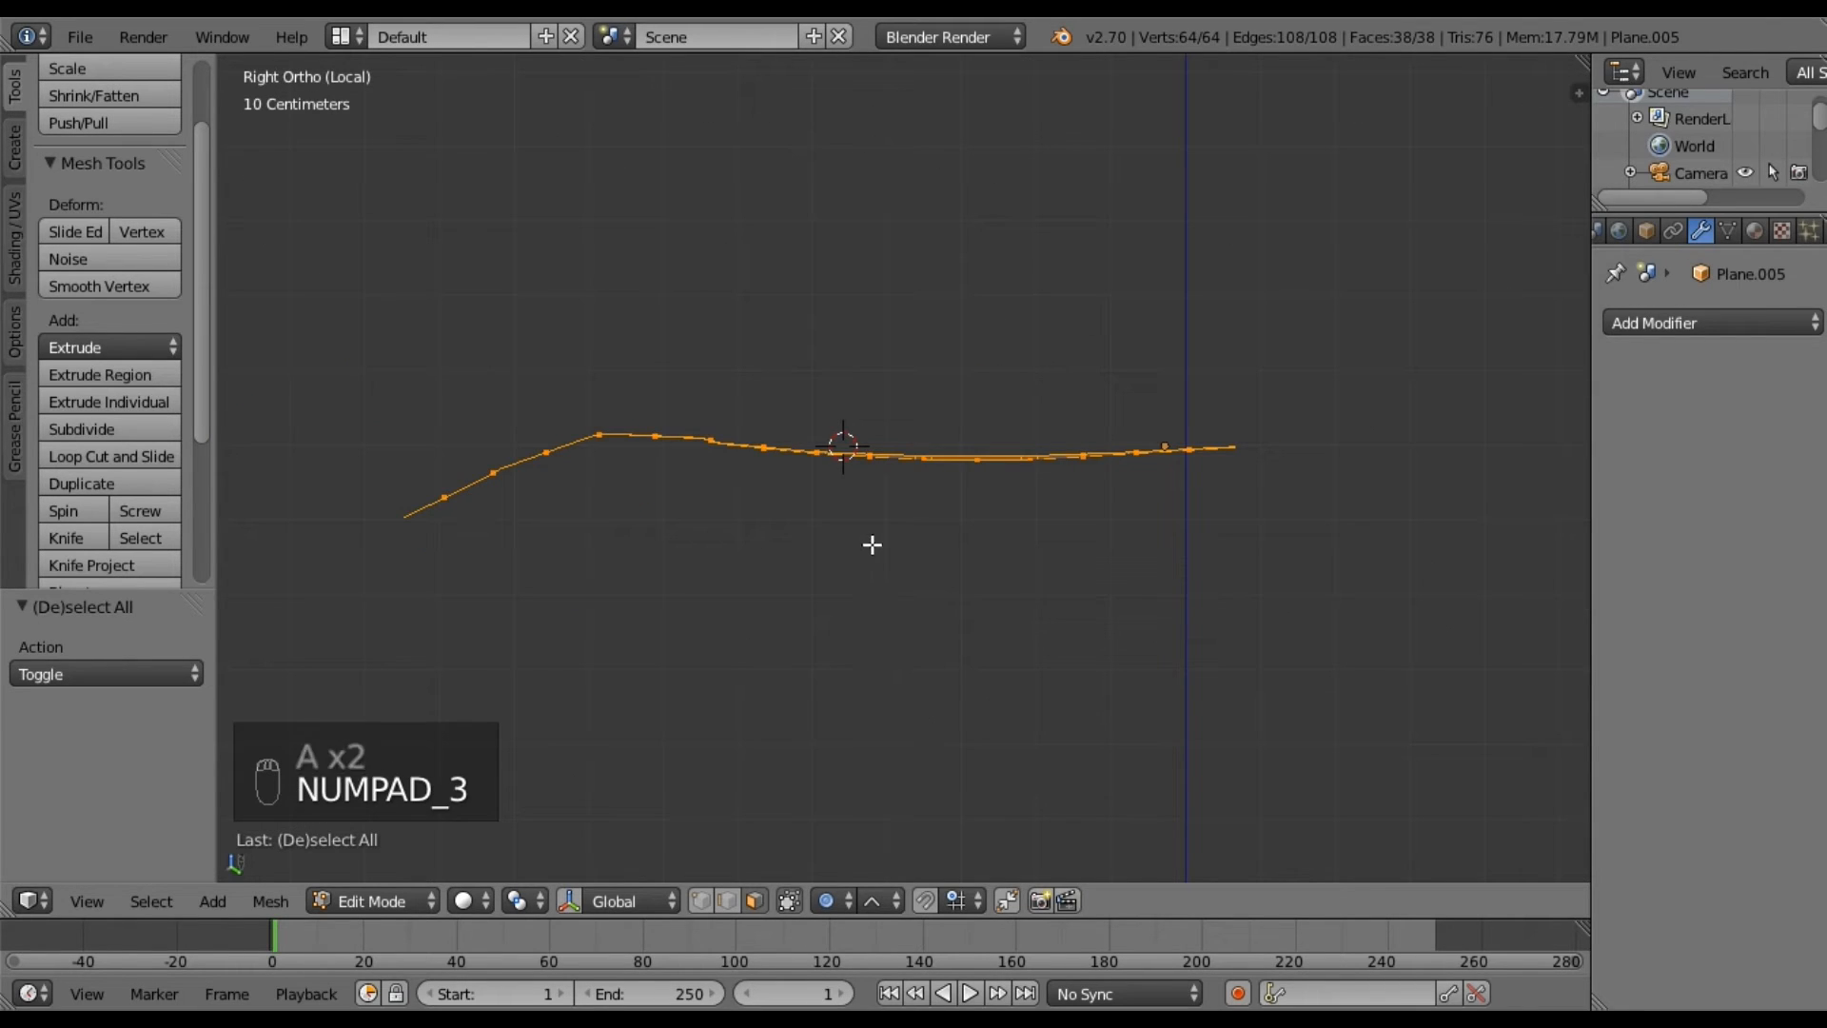
{"action": "left_click", "coordinate": [830, 901]}
{"action": "left_click", "coordinate": [850, 868]}
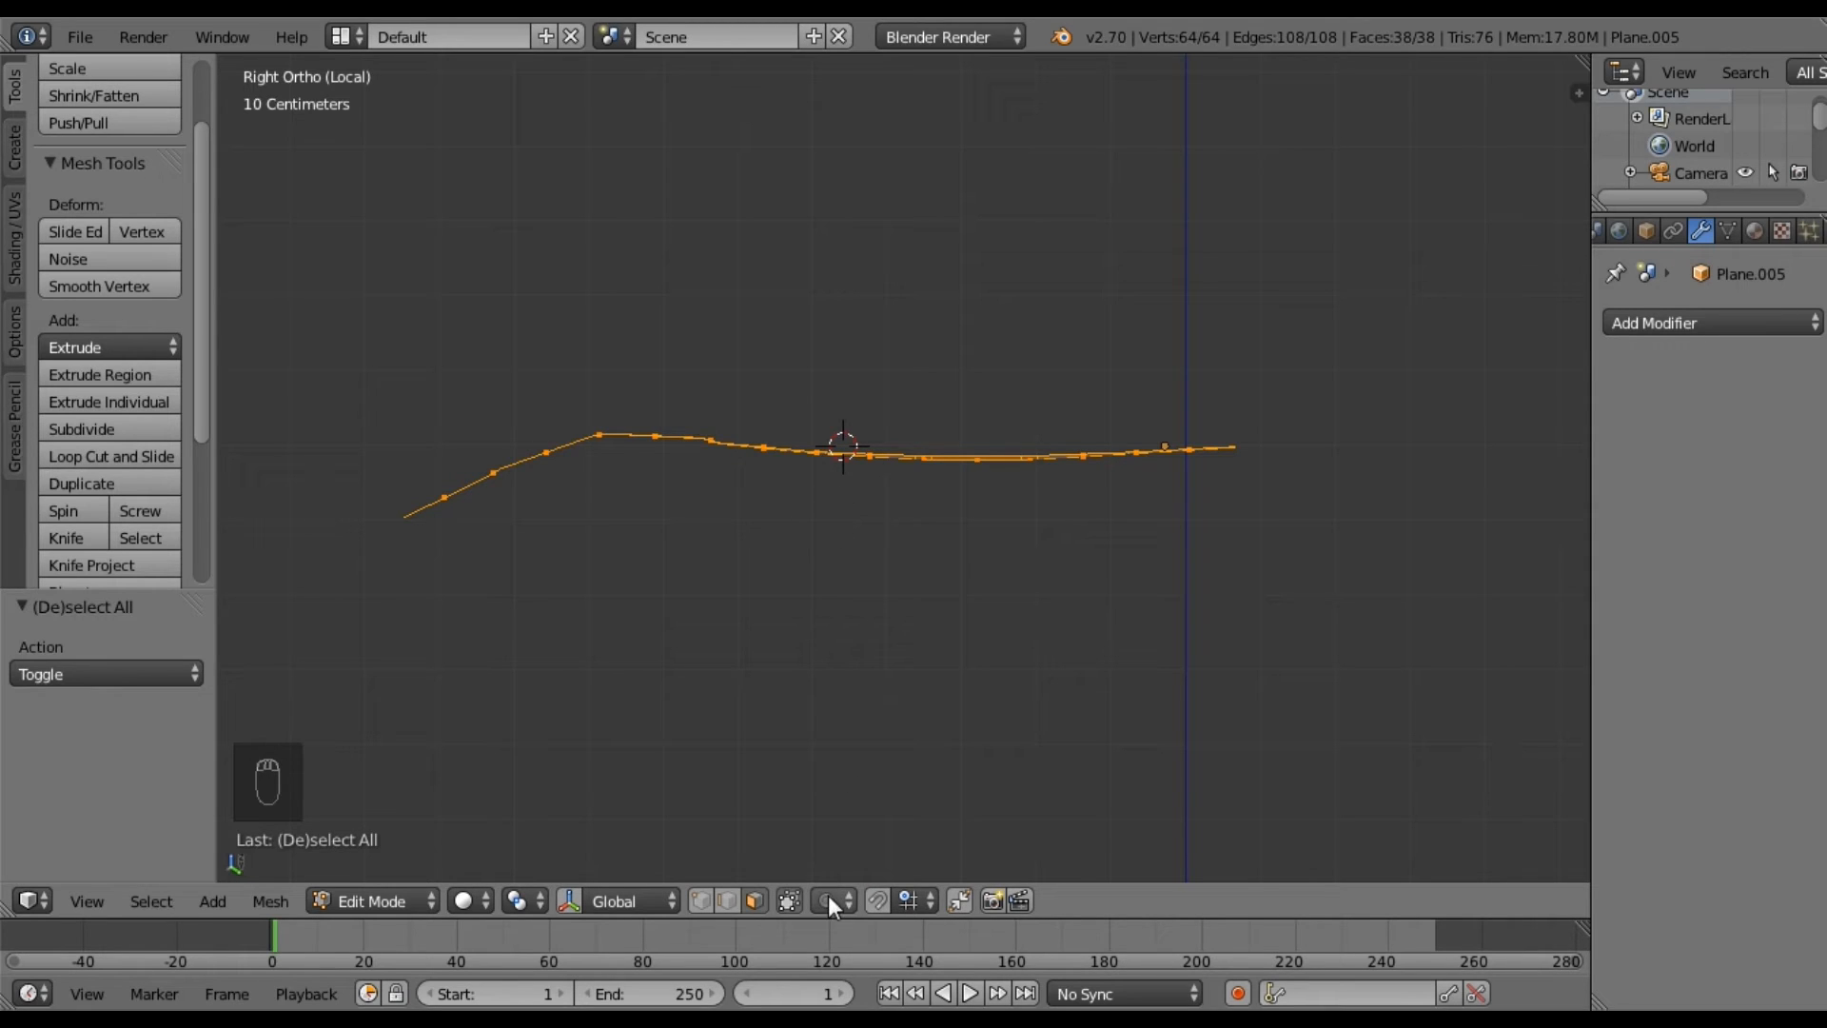
{"action": "key", "text": "e"}
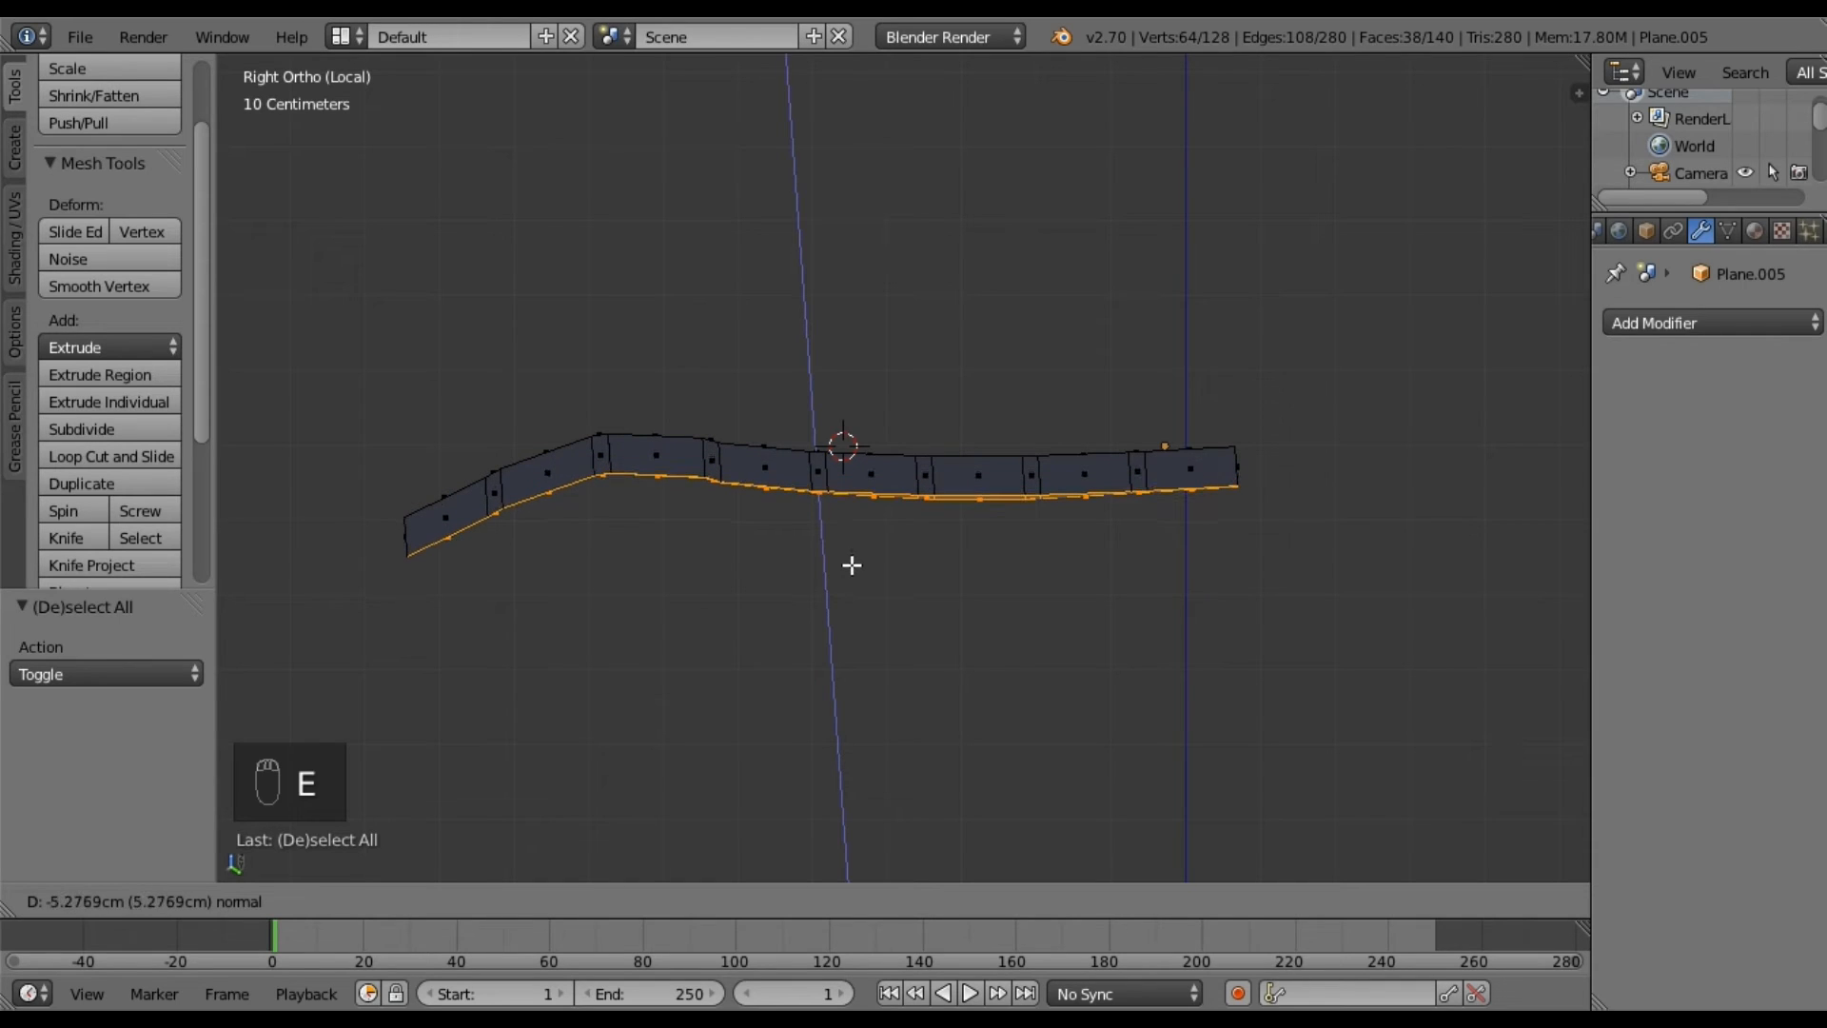
{"action": "left_click", "coordinate": [849, 567]}
Recalculate the normals of the whole seat mesh to face outward, then clear the selection.
{"action": "middle_click_drag", "start_coordinate": [726, 490], "coordinate": [804, 584]}
{"action": "key", "text": "a"}
{"action": "key", "text": "a"}
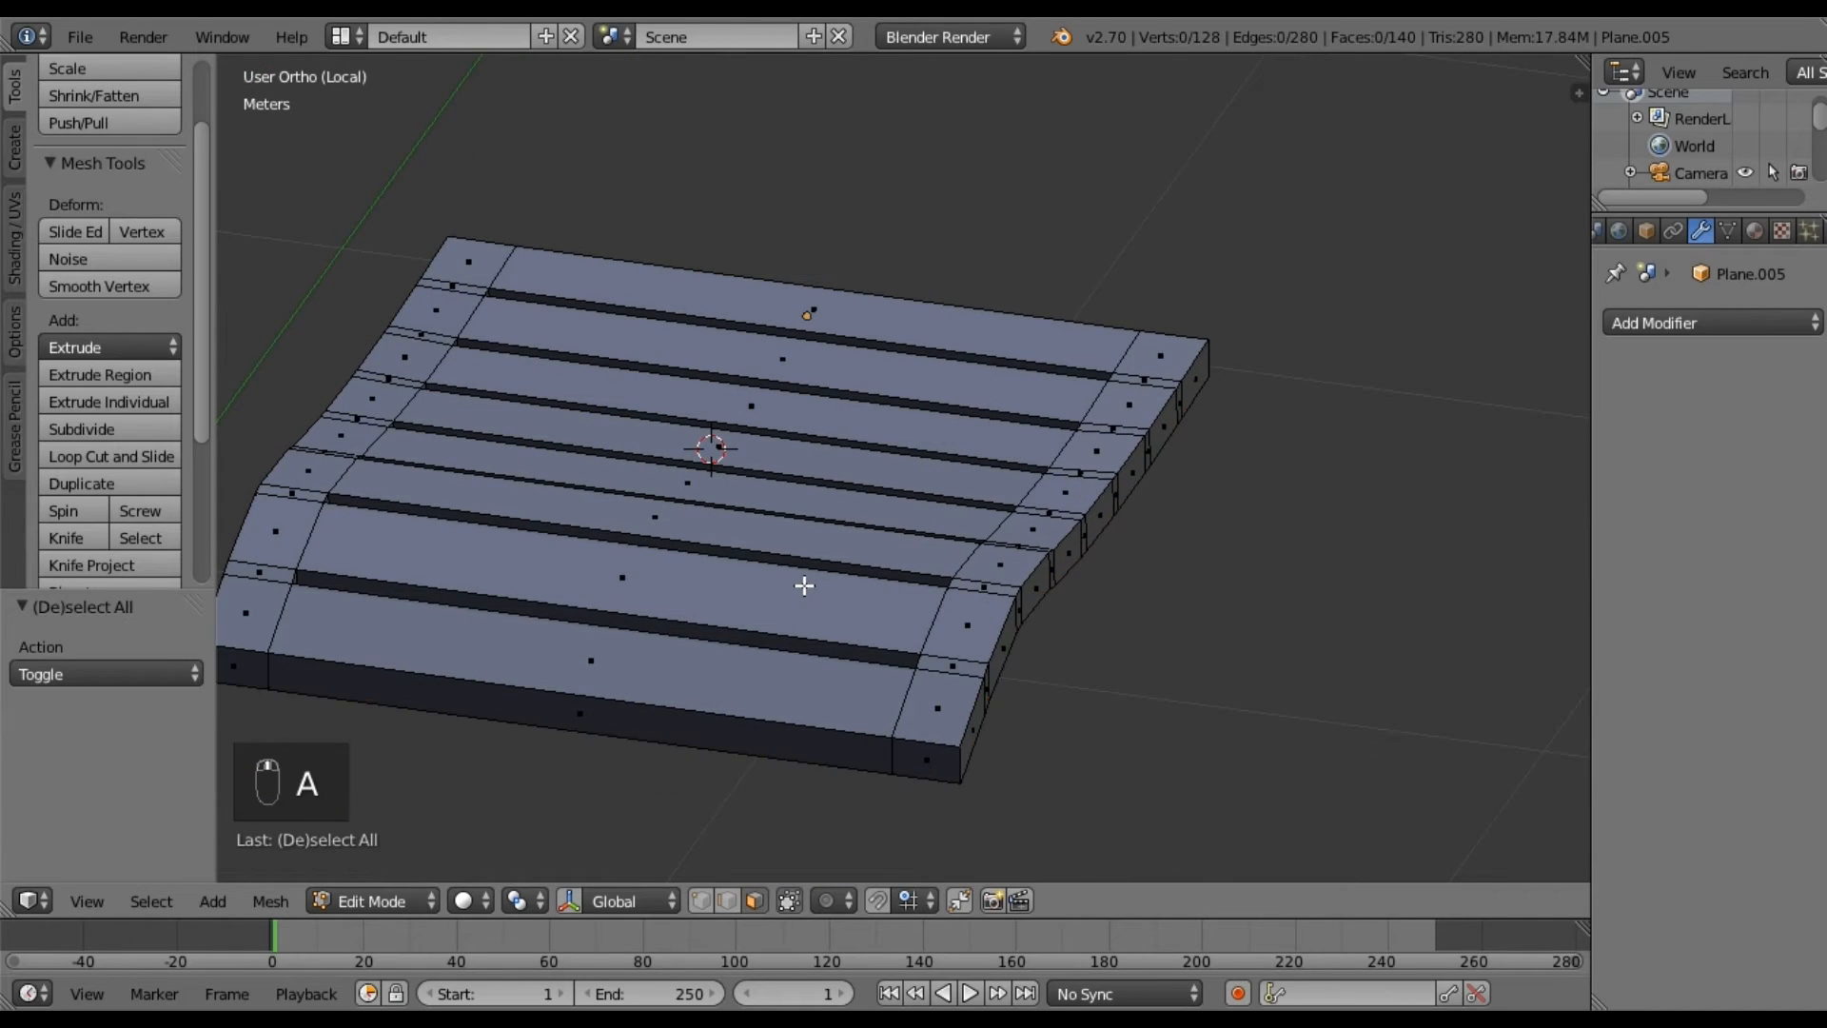
{"action": "left_click", "coordinate": [271, 901]}
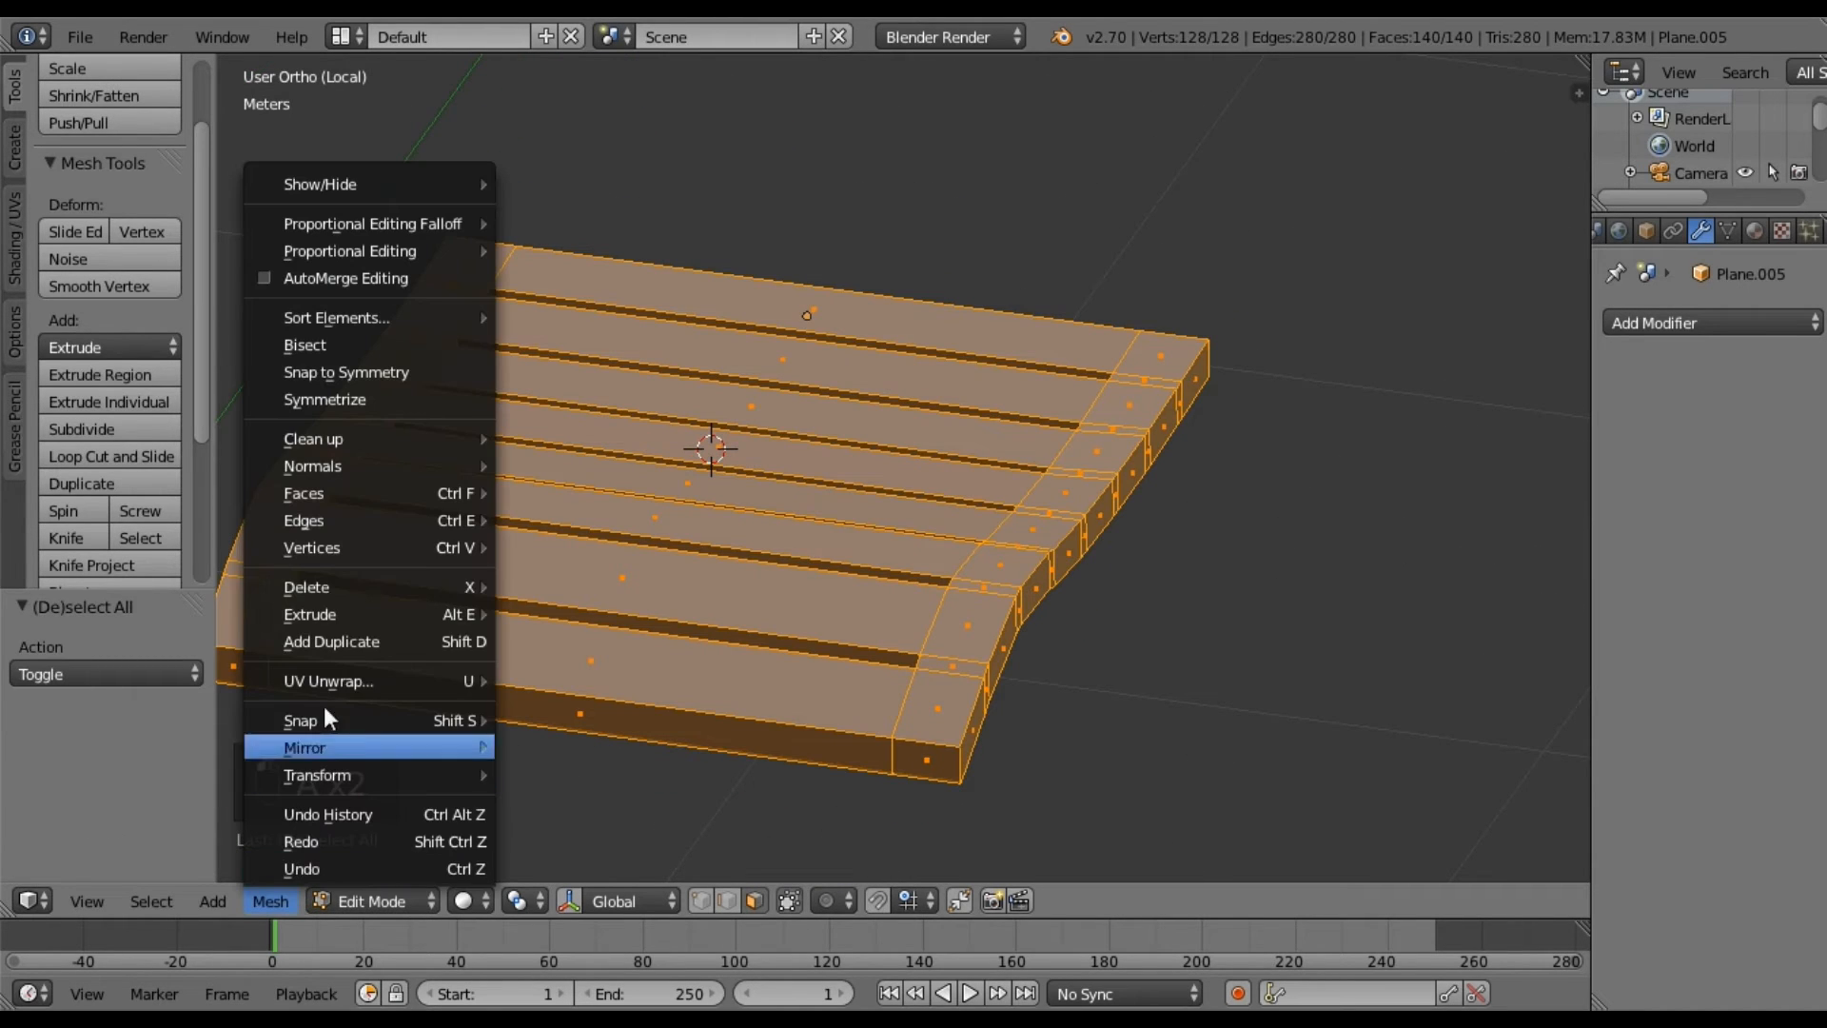
{"action": "mouse_move", "coordinate": [481, 465]}
{"action": "left_click", "coordinate": [600, 466]}
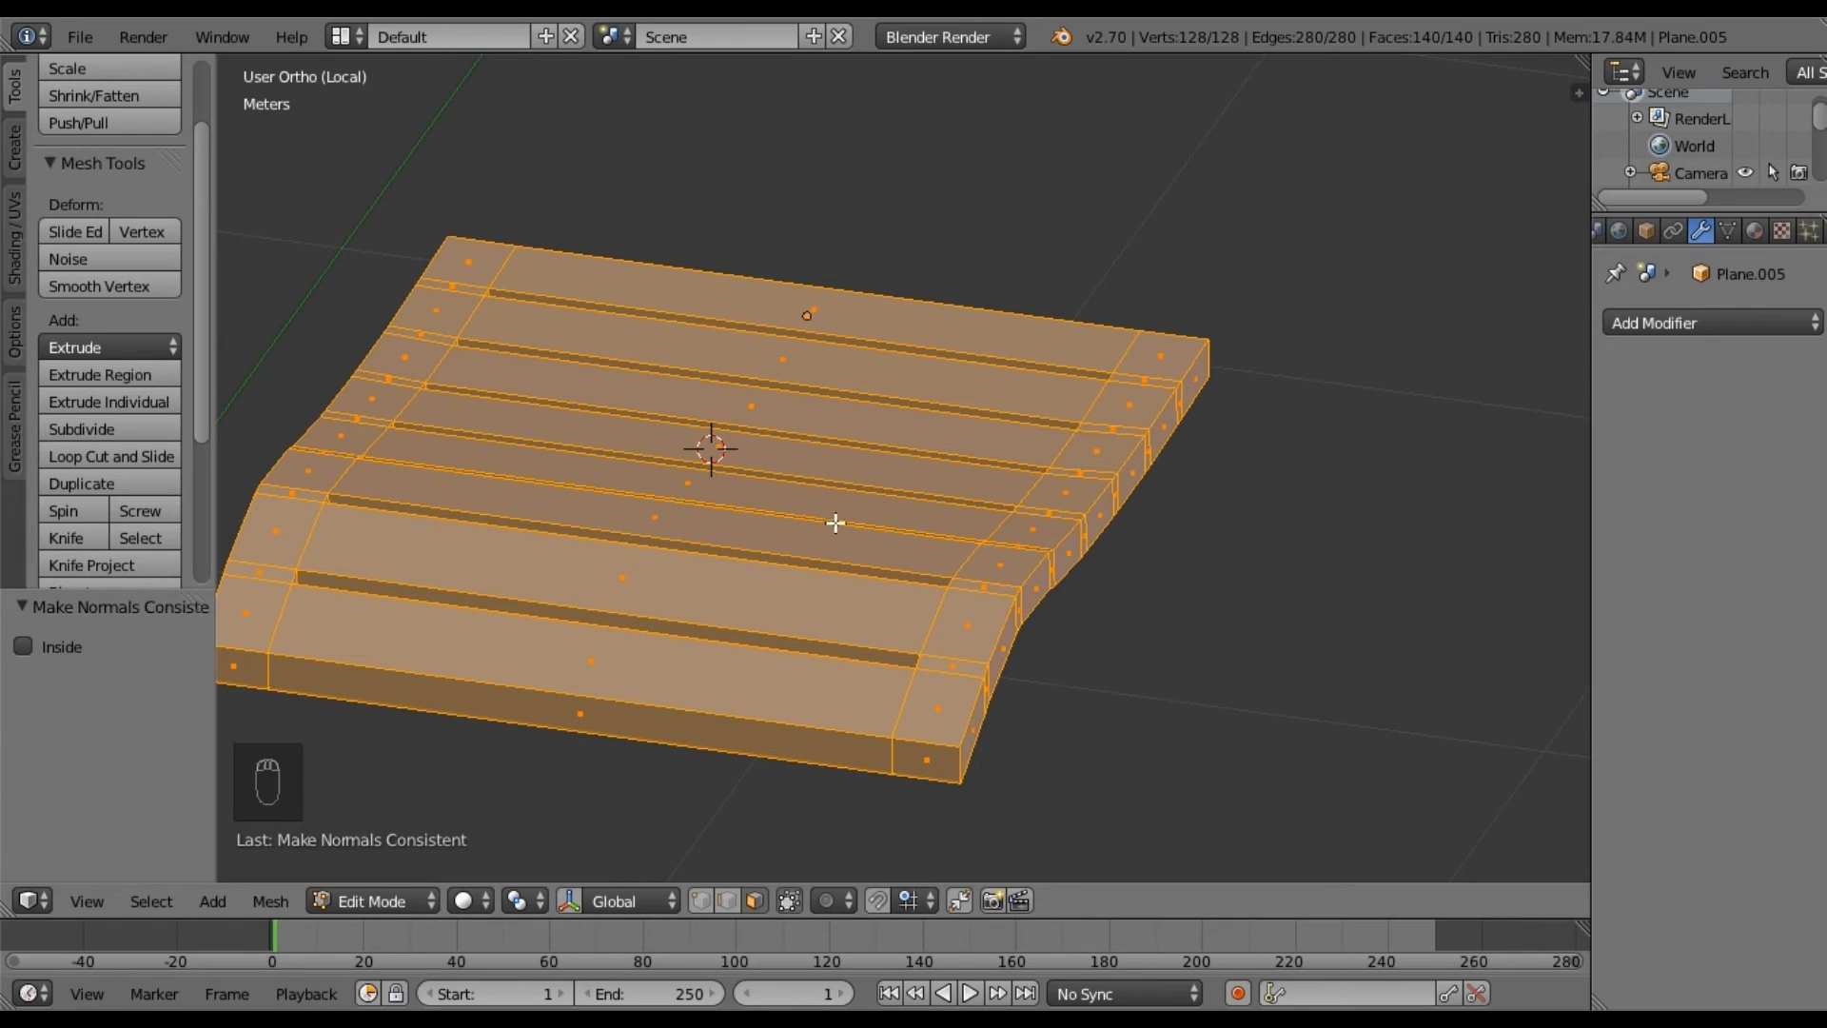
{"action": "middle_click_drag", "start_coordinate": [831, 522], "coordinate": [832, 622]}
{"action": "key", "text": "a"}
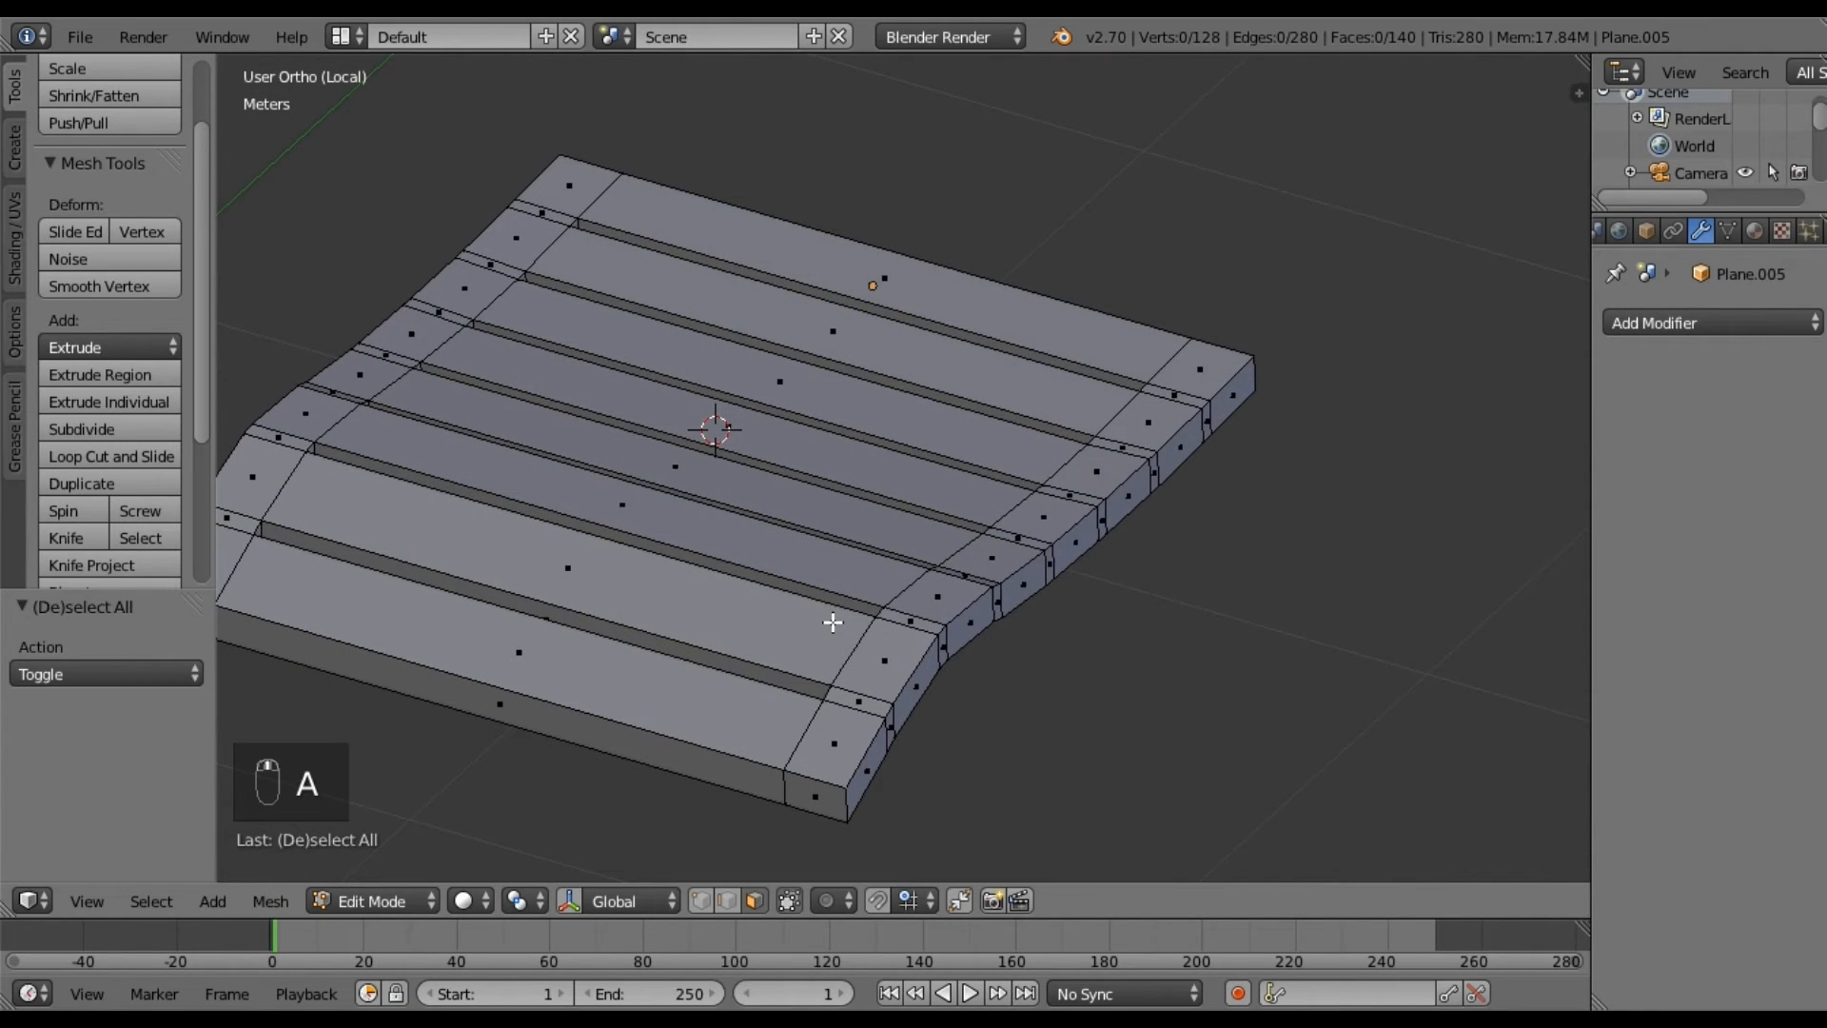
Leave local view to show the whole chair and return the seat to Object Mode.
{"action": "key", "text": "KP_Divide"}
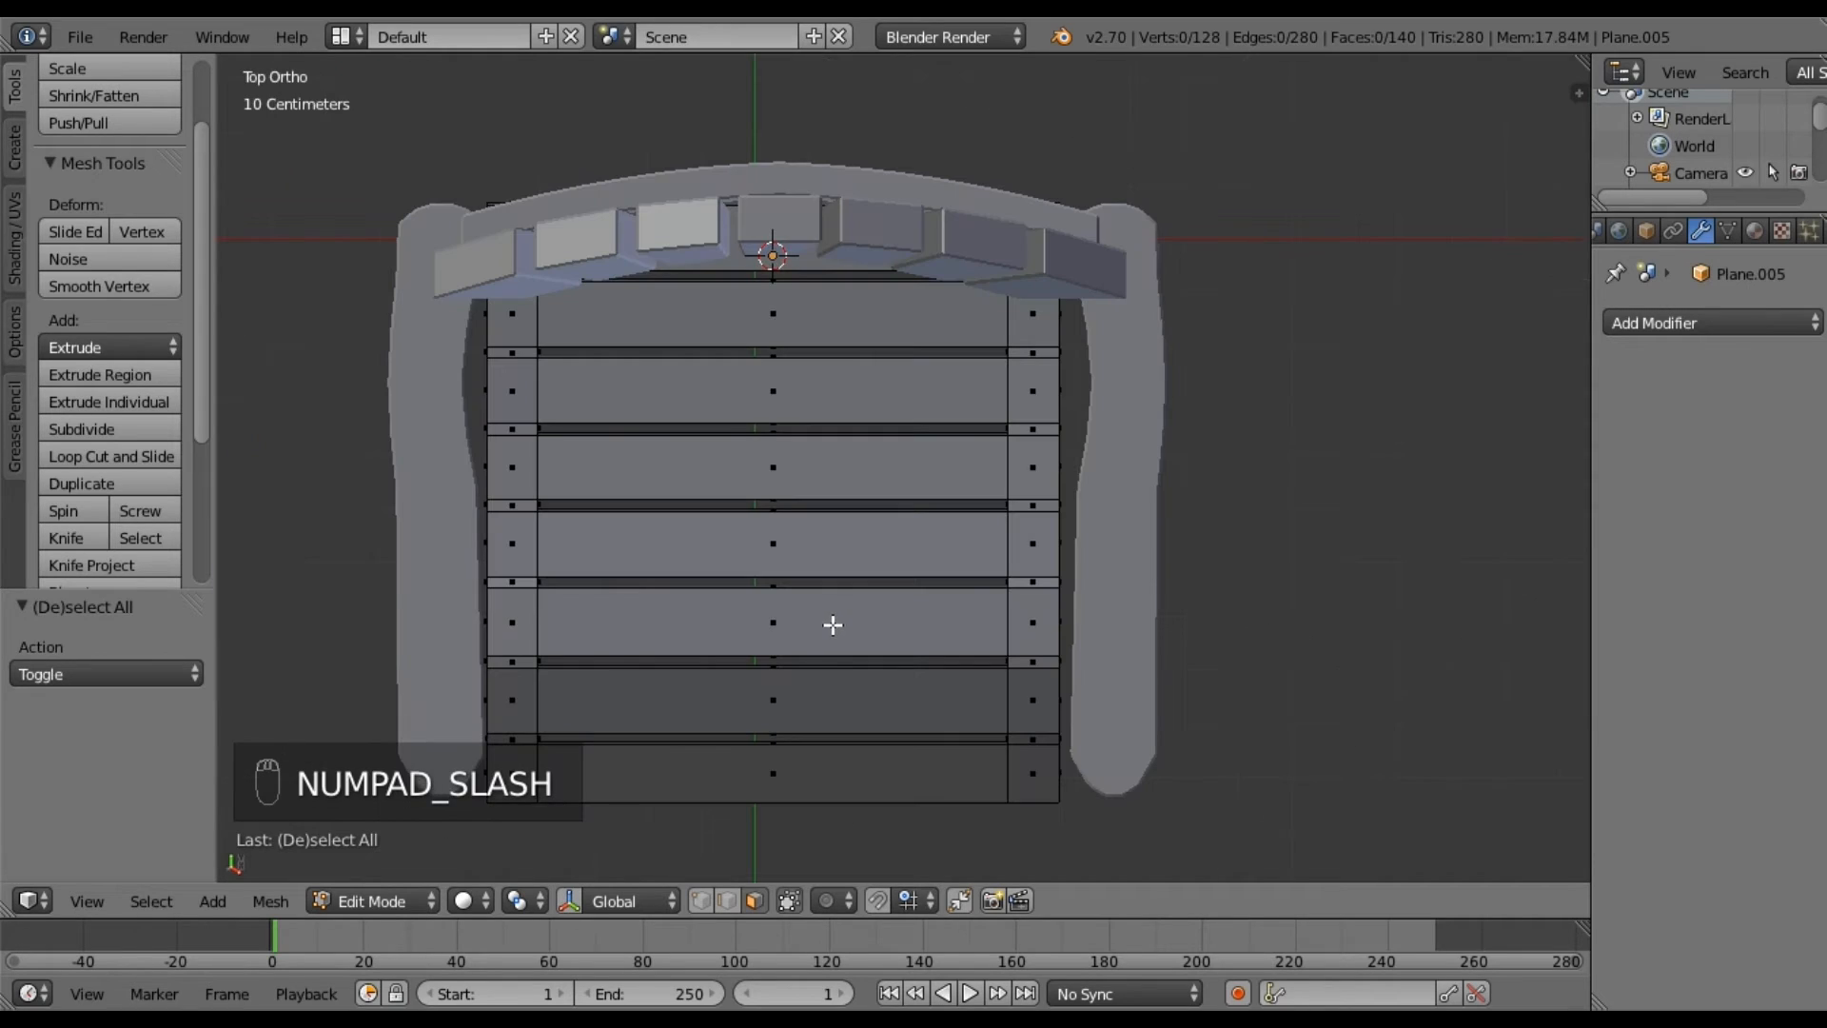
{"action": "middle_click_drag", "start_coordinate": [836, 746], "coordinate": [797, 526]}
{"action": "middle_click_drag", "start_coordinate": [724, 677], "coordinate": [762, 661]}
{"action": "key", "text": "Tab"}
{"action": "middle_click_drag", "start_coordinate": [780, 592], "coordinate": [865, 625]}
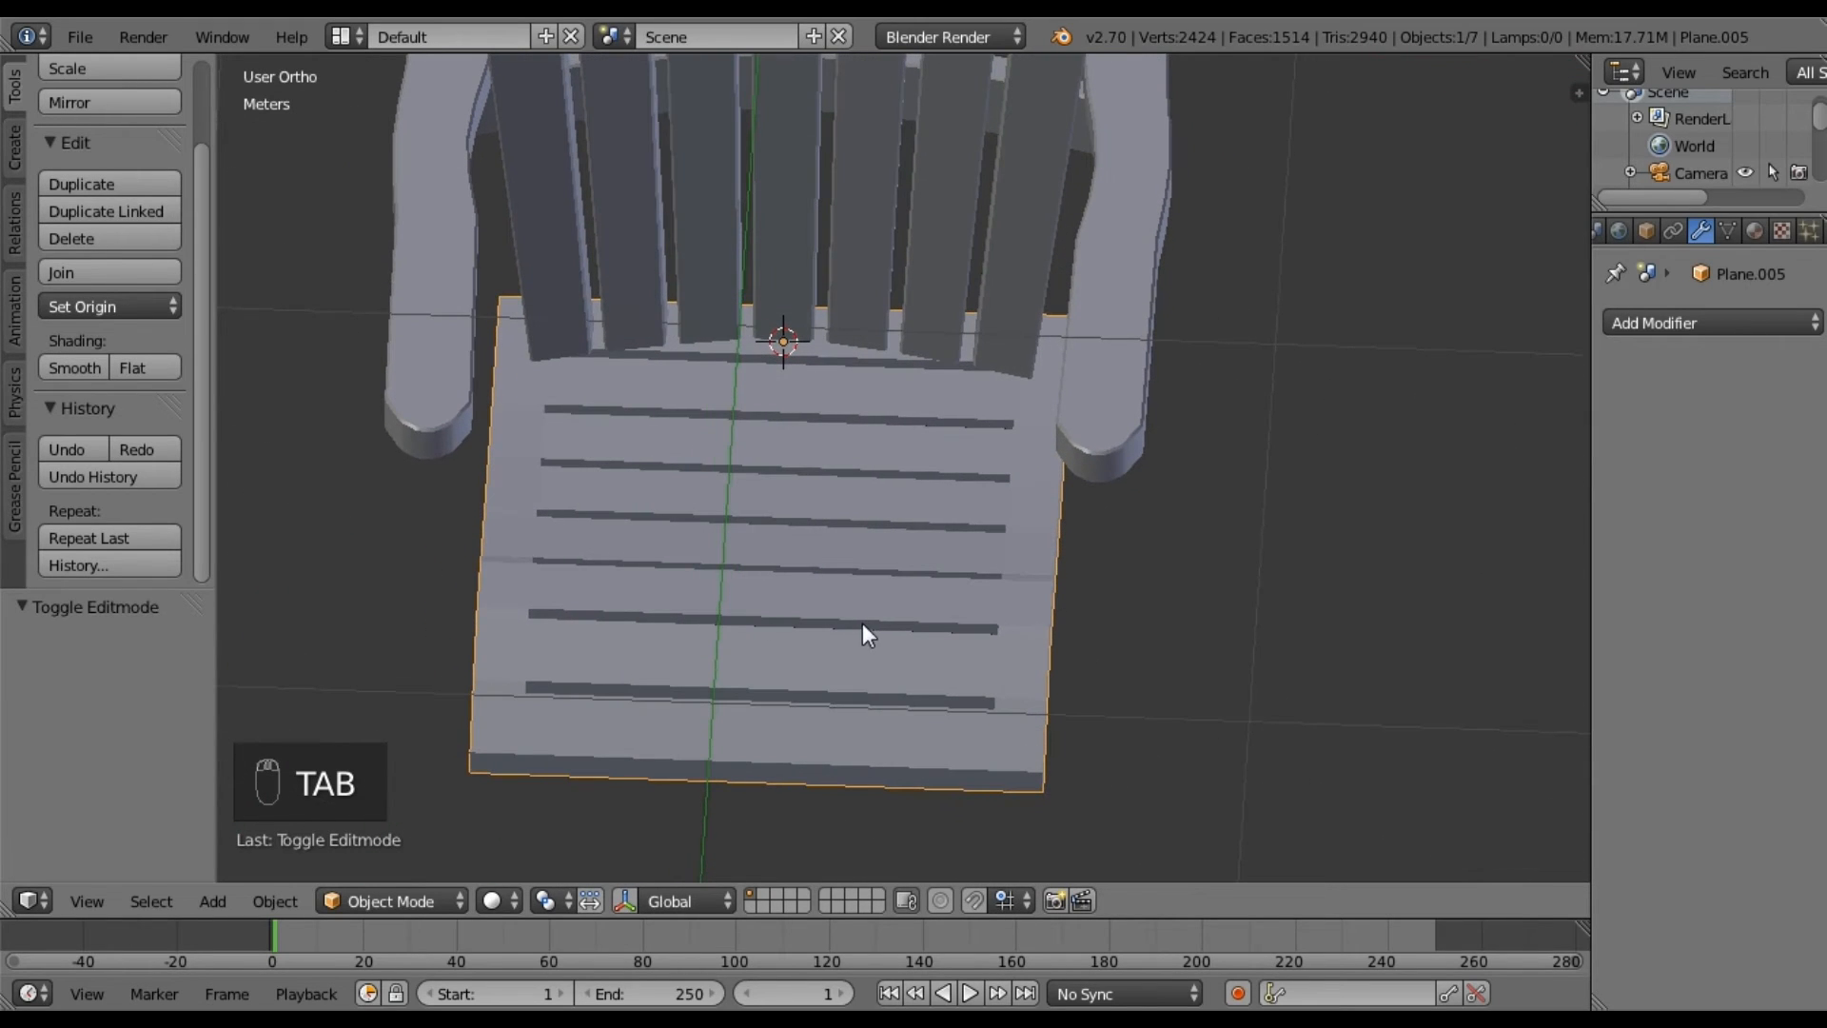
Add a Bevel modifier to the seat with a width of 5 mm.
{"action": "left_click", "coordinate": [1641, 318]}
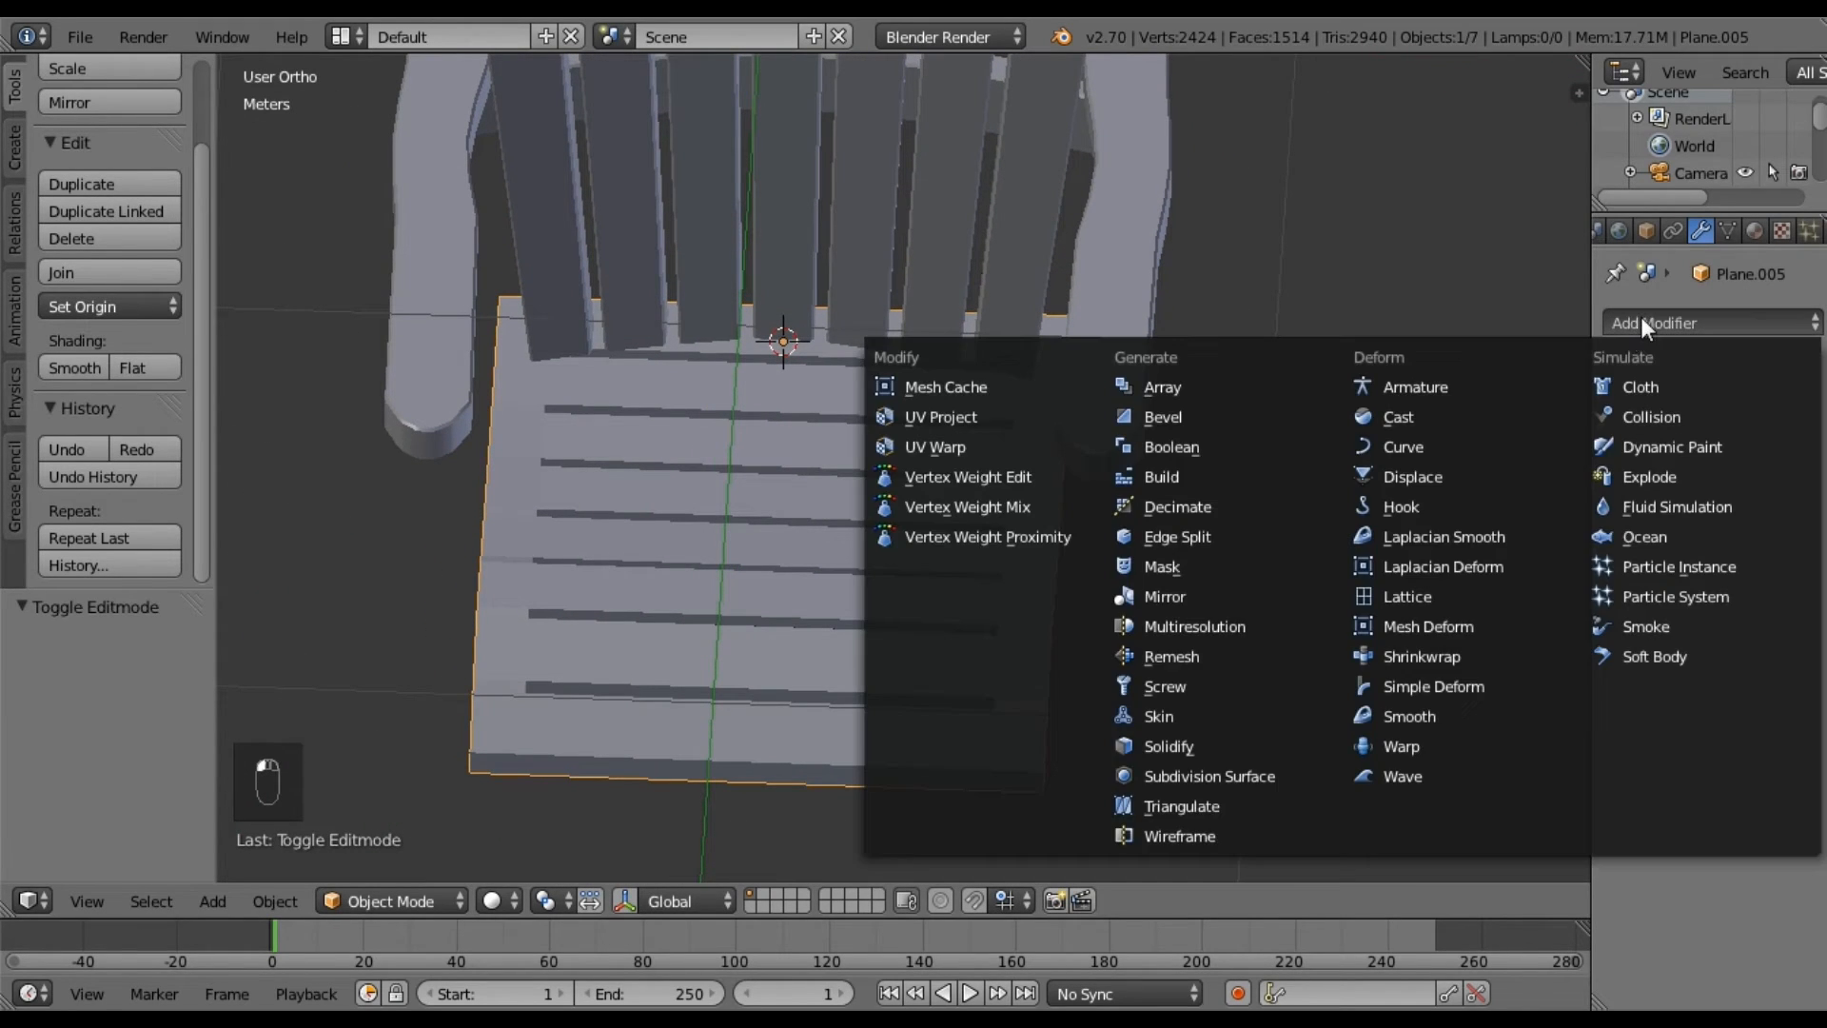
{"action": "left_click", "coordinate": [1179, 420]}
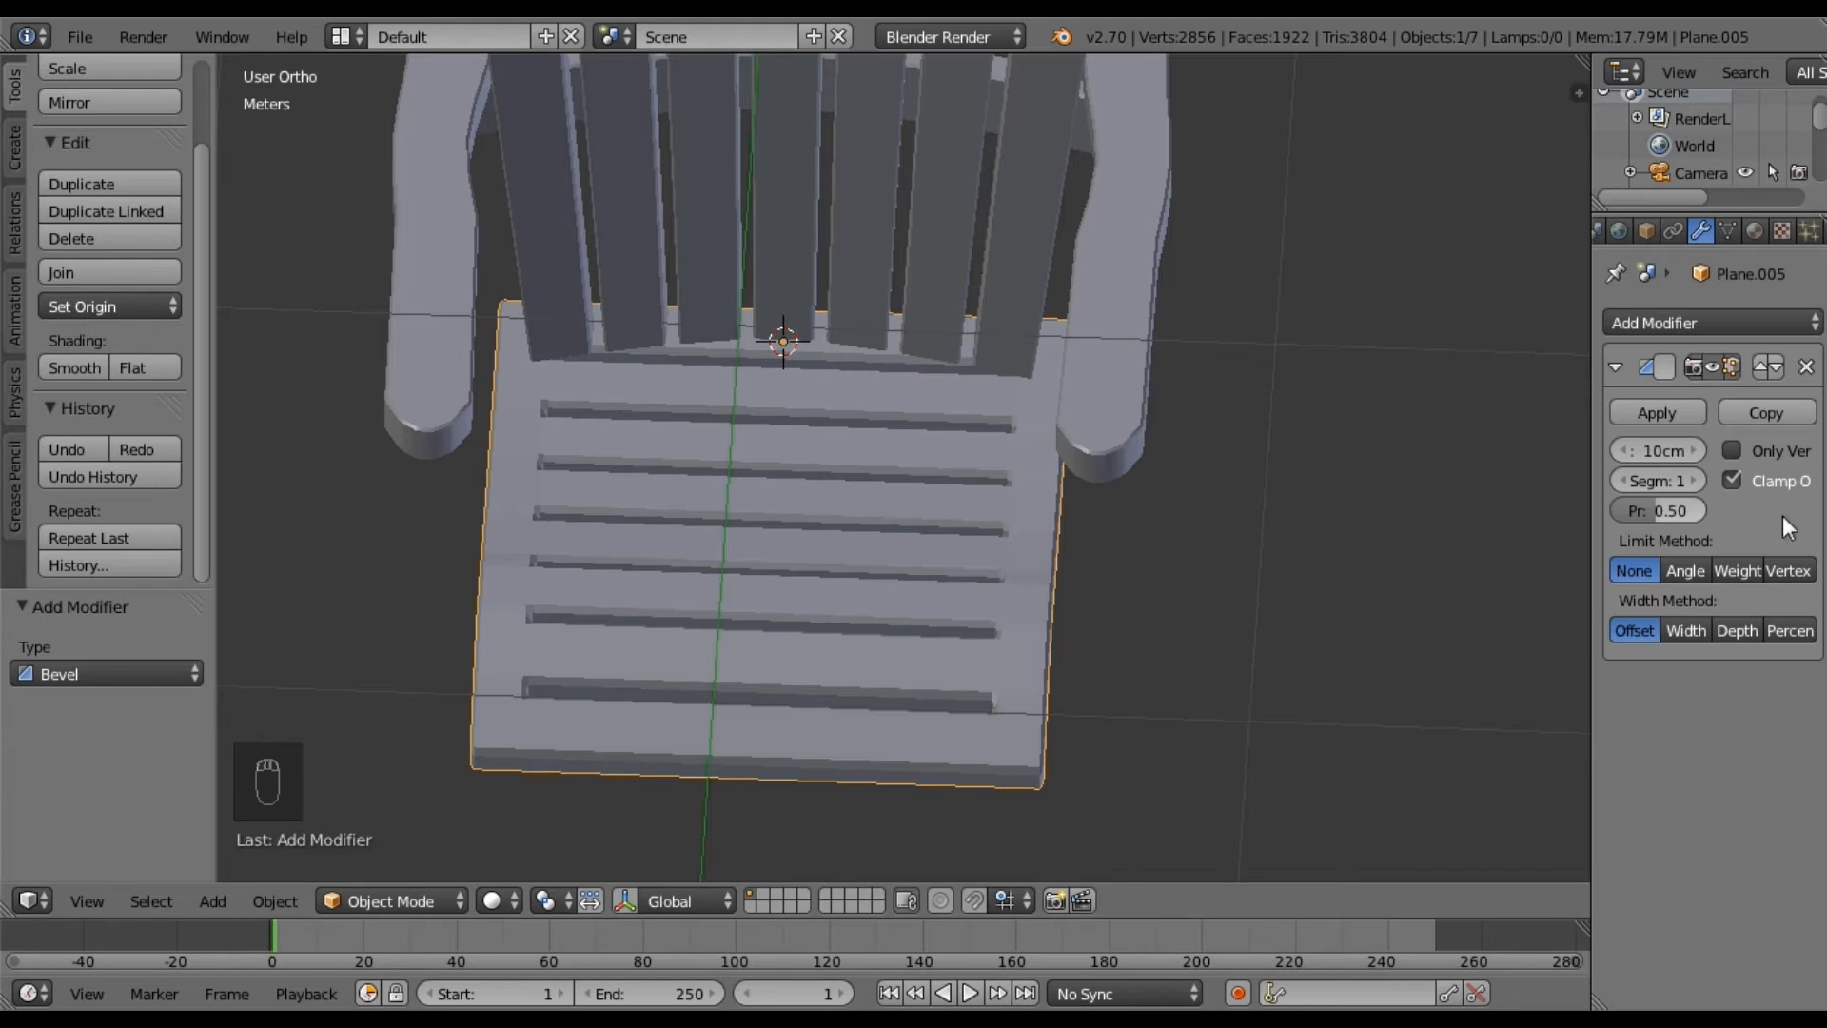
{"action": "left_click", "coordinate": [1656, 449]}
{"action": "type", "text": "5mm"}
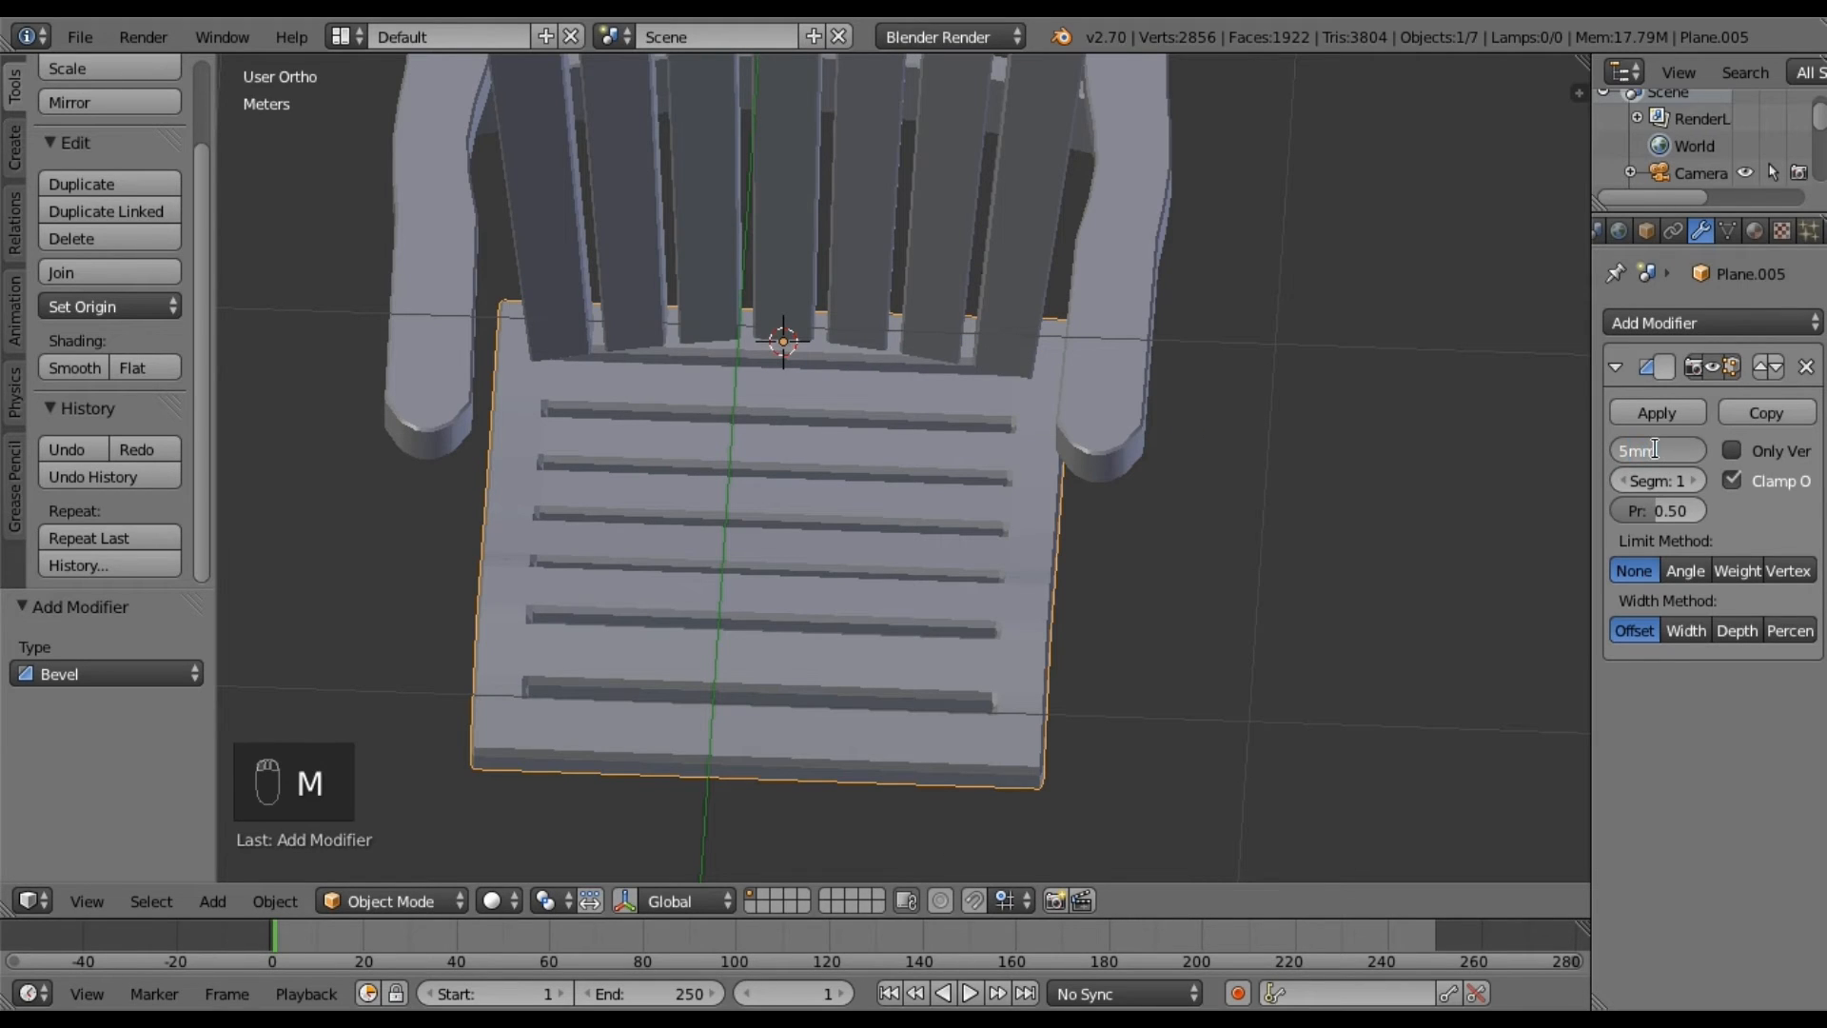
{"action": "key", "text": "Return"}
Thicken the seat by lowering all its bottom vertices about 3 cm along Z in wireframe, then return to solid Object Mode.
{"action": "middle_click_drag", "start_coordinate": [841, 673], "coordinate": [666, 576]}
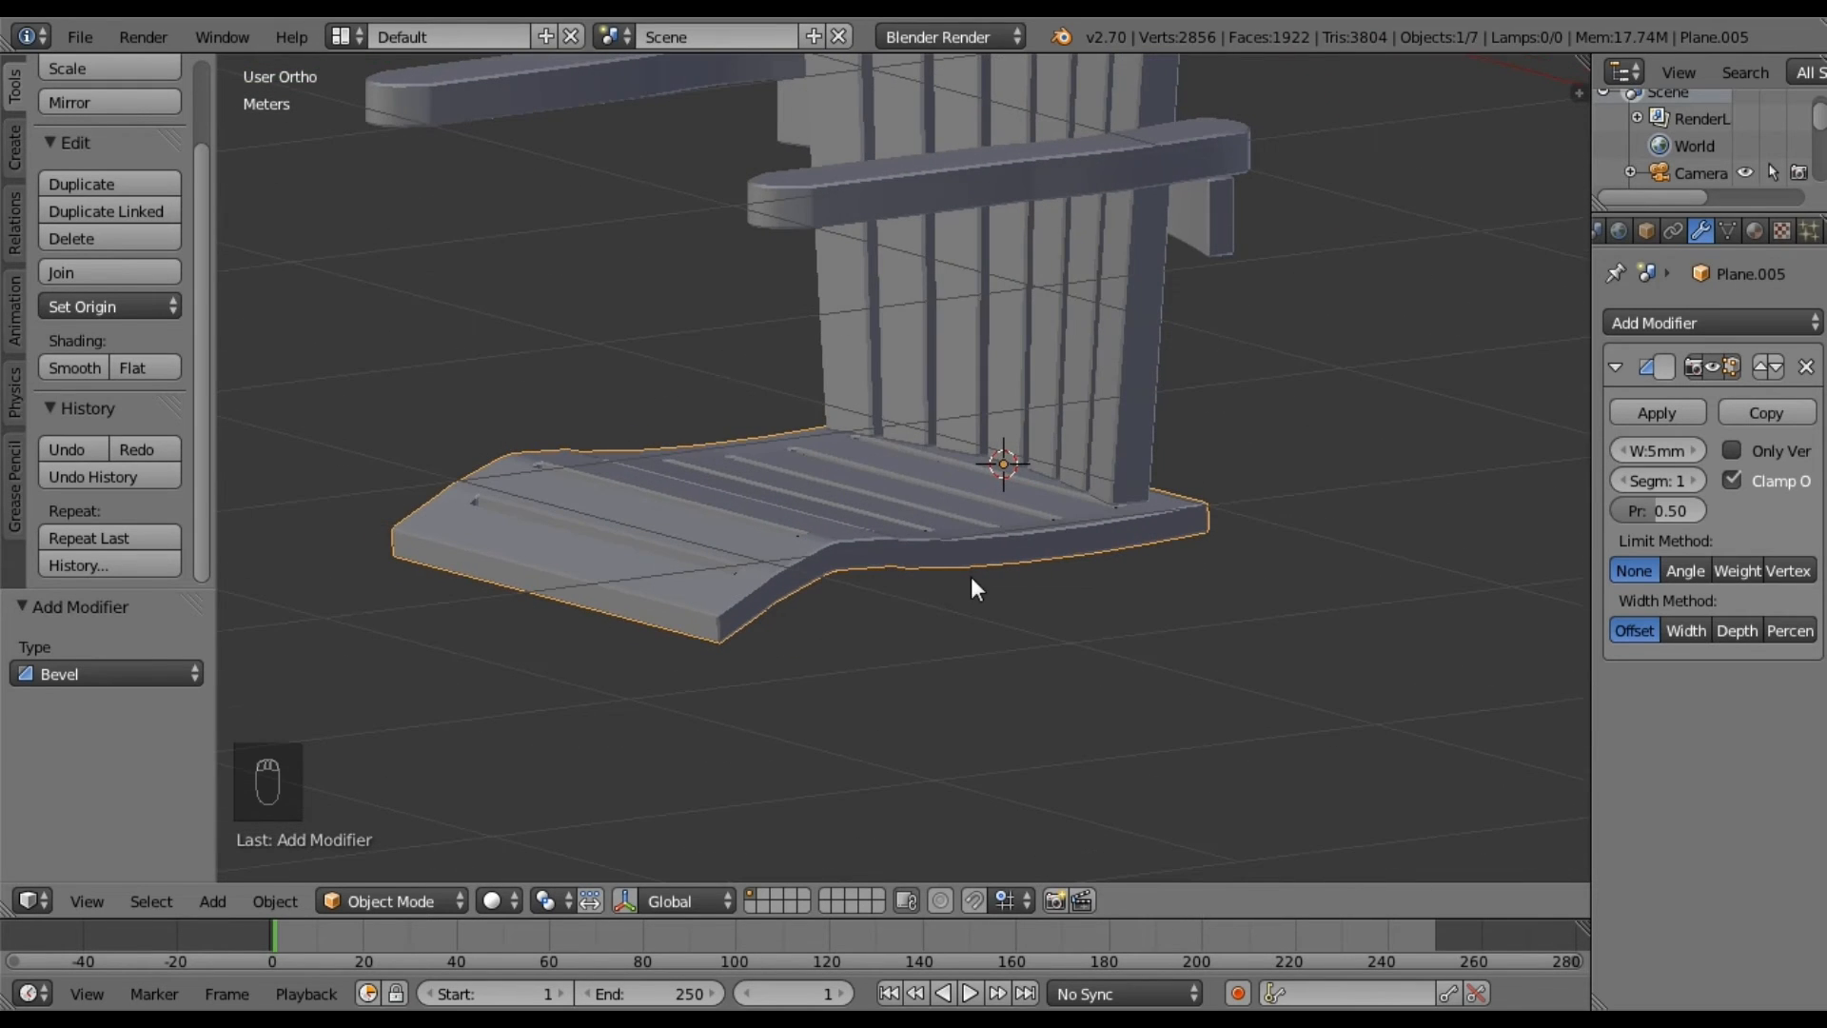
{"action": "key", "text": "KP_3"}
{"action": "key", "text": "Tab"}
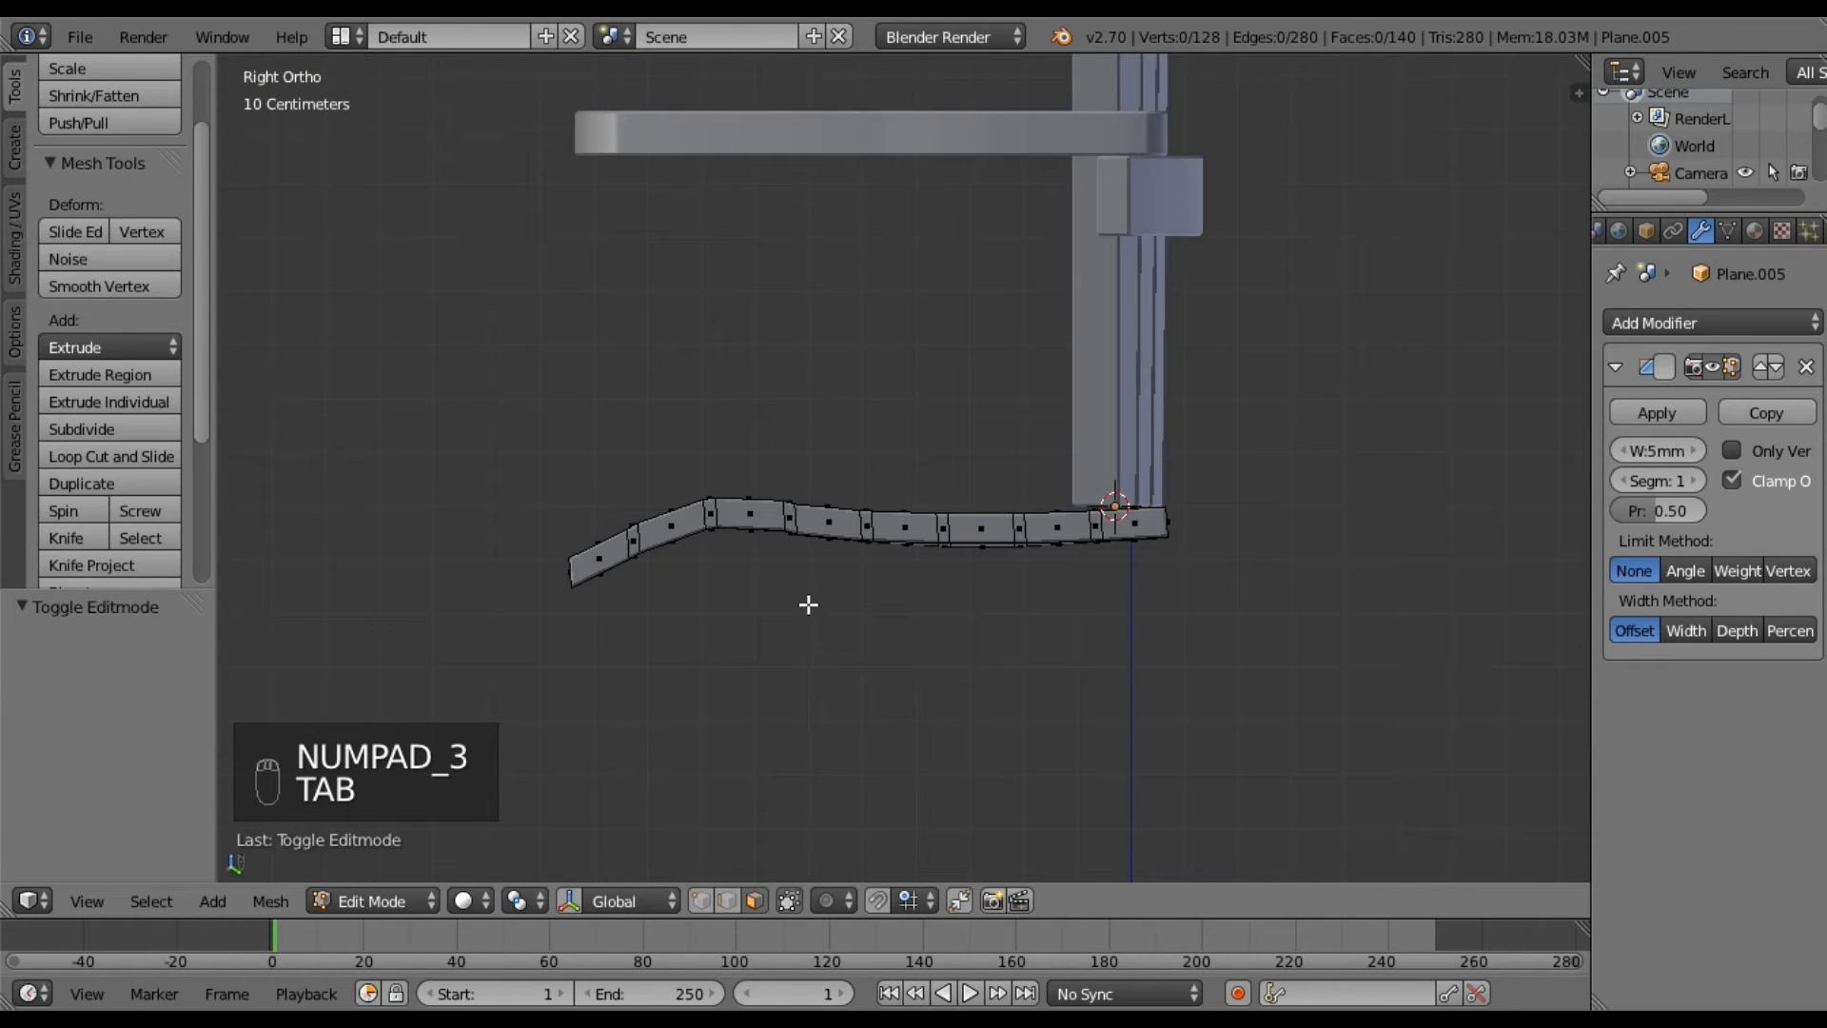
{"action": "key", "text": "z"}
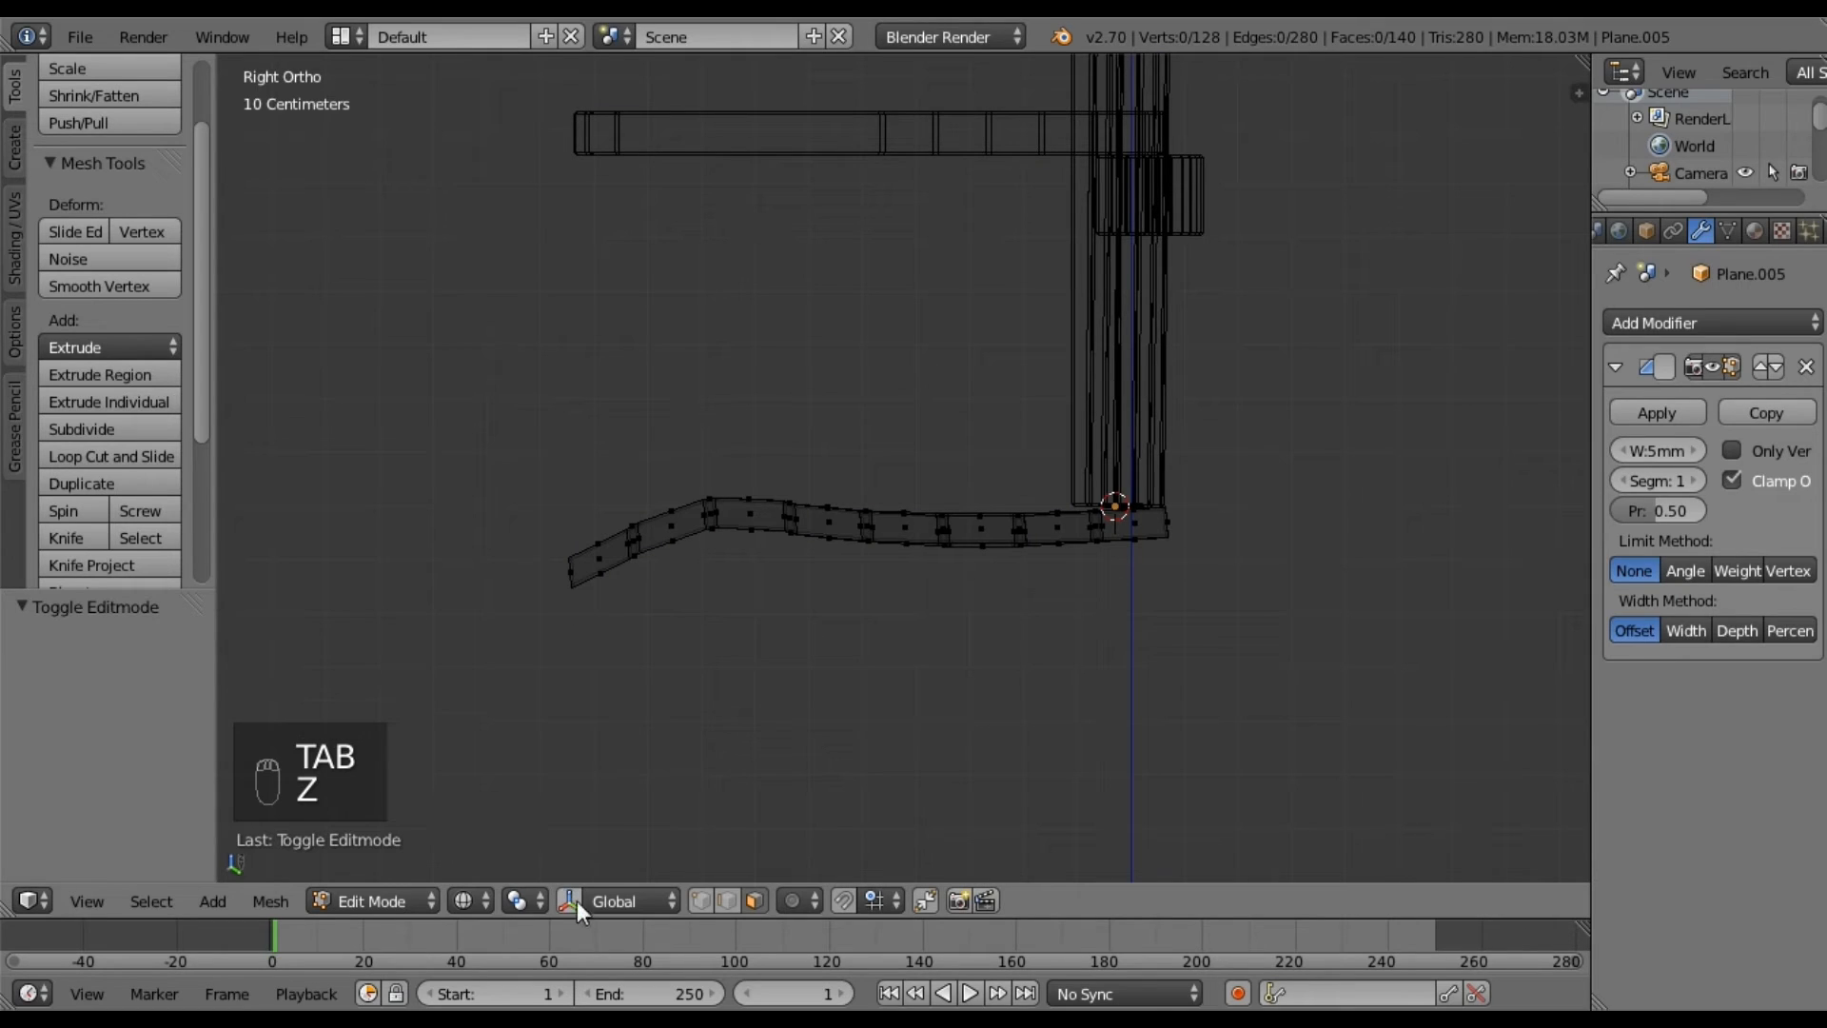
{"action": "left_click", "coordinate": [727, 900]}
{"action": "mouse_move", "coordinate": [1183, 532]}
{"action": "left_mouse_down", "text": "ctrl"}
{"action": "mouse_move", "coordinate": [718, 514]}
{"action": "mouse_move", "coordinate": [562, 604]}
{"action": "mouse_move", "coordinate": [591, 632]}
{"action": "mouse_move", "coordinate": [1020, 647]}
{"action": "mouse_move", "coordinate": [1273, 581]}
{"action": "left_mouse_up", "text": "ctrl"}
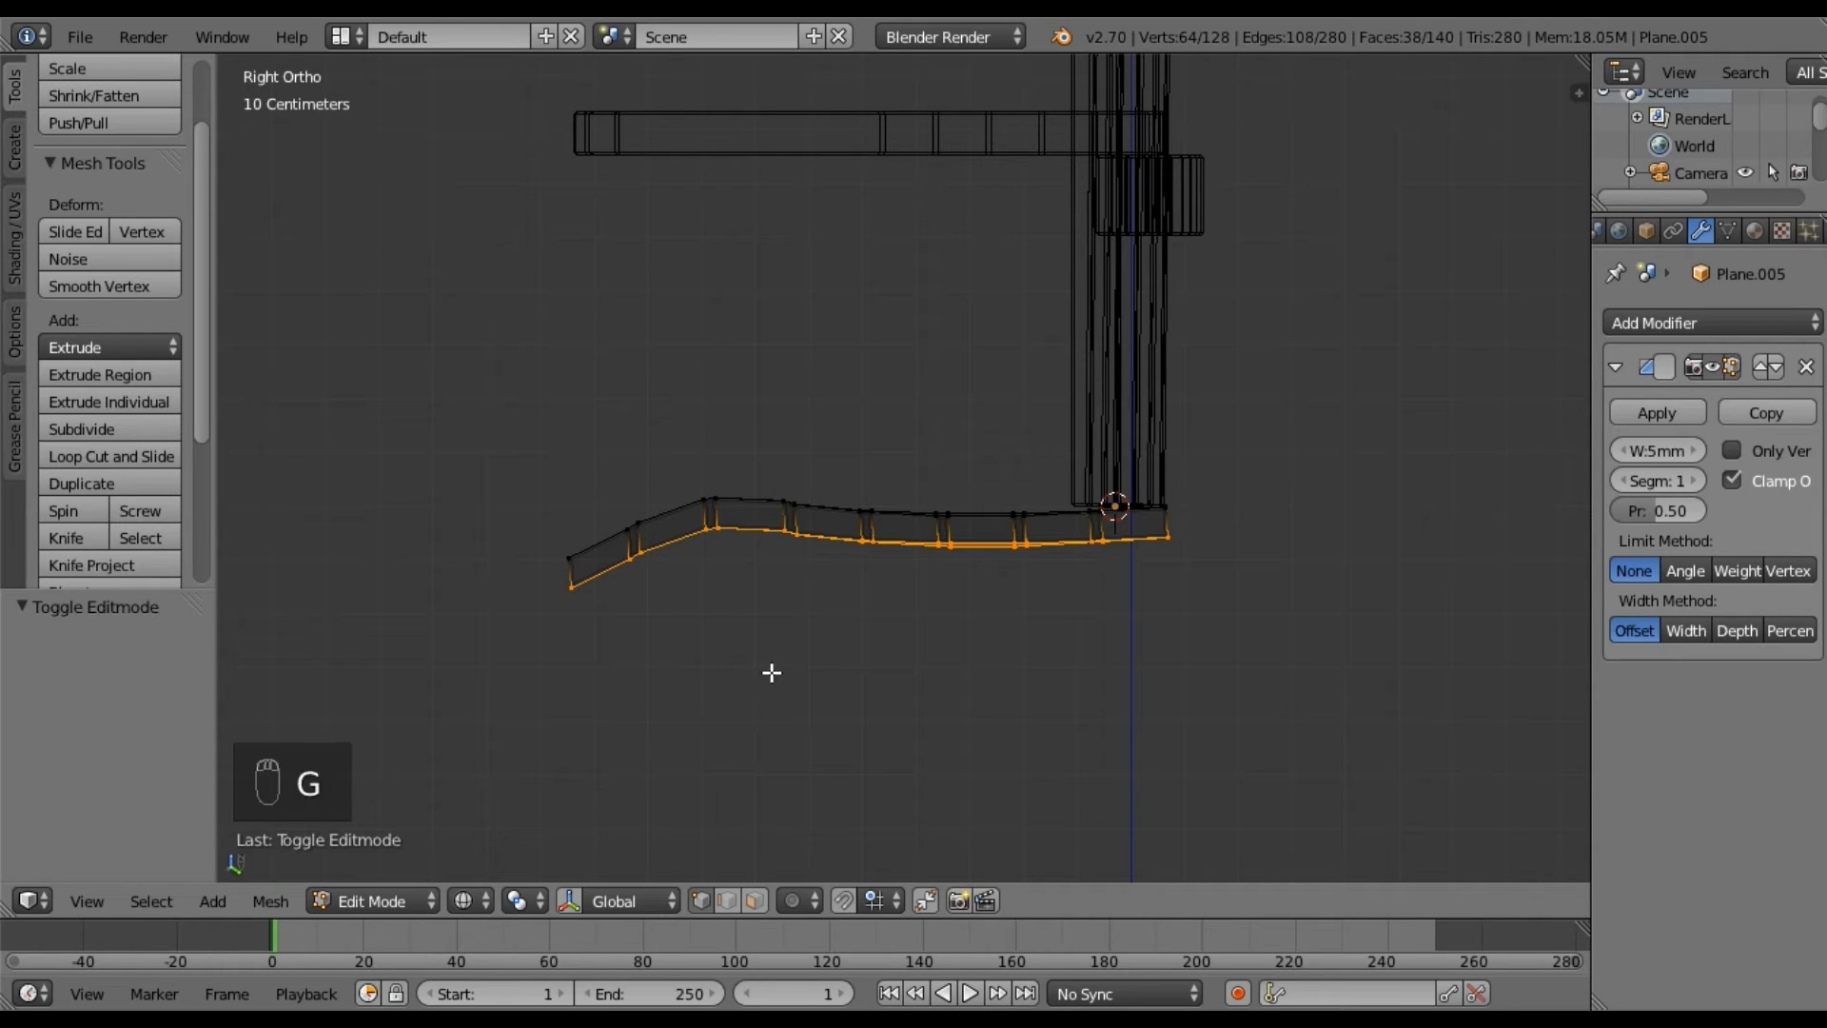
{"action": "key", "text": "g"}
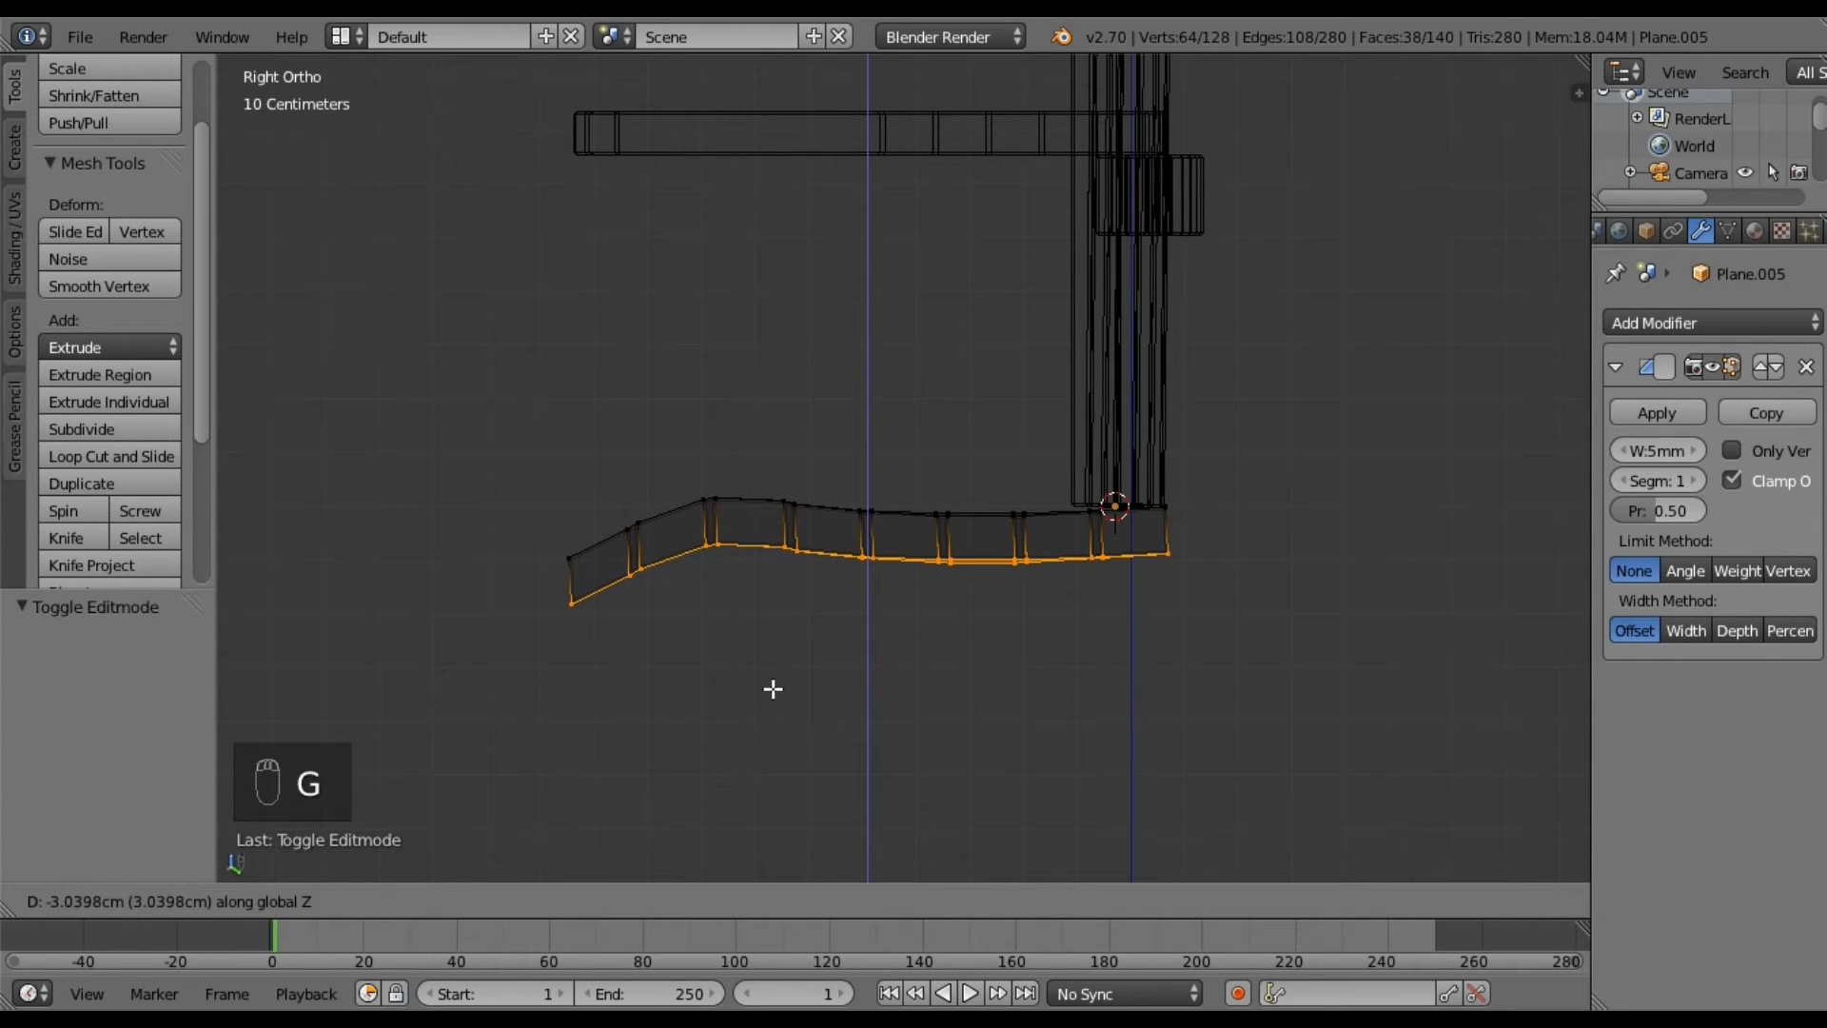
{"action": "left_click", "coordinate": [773, 689]}
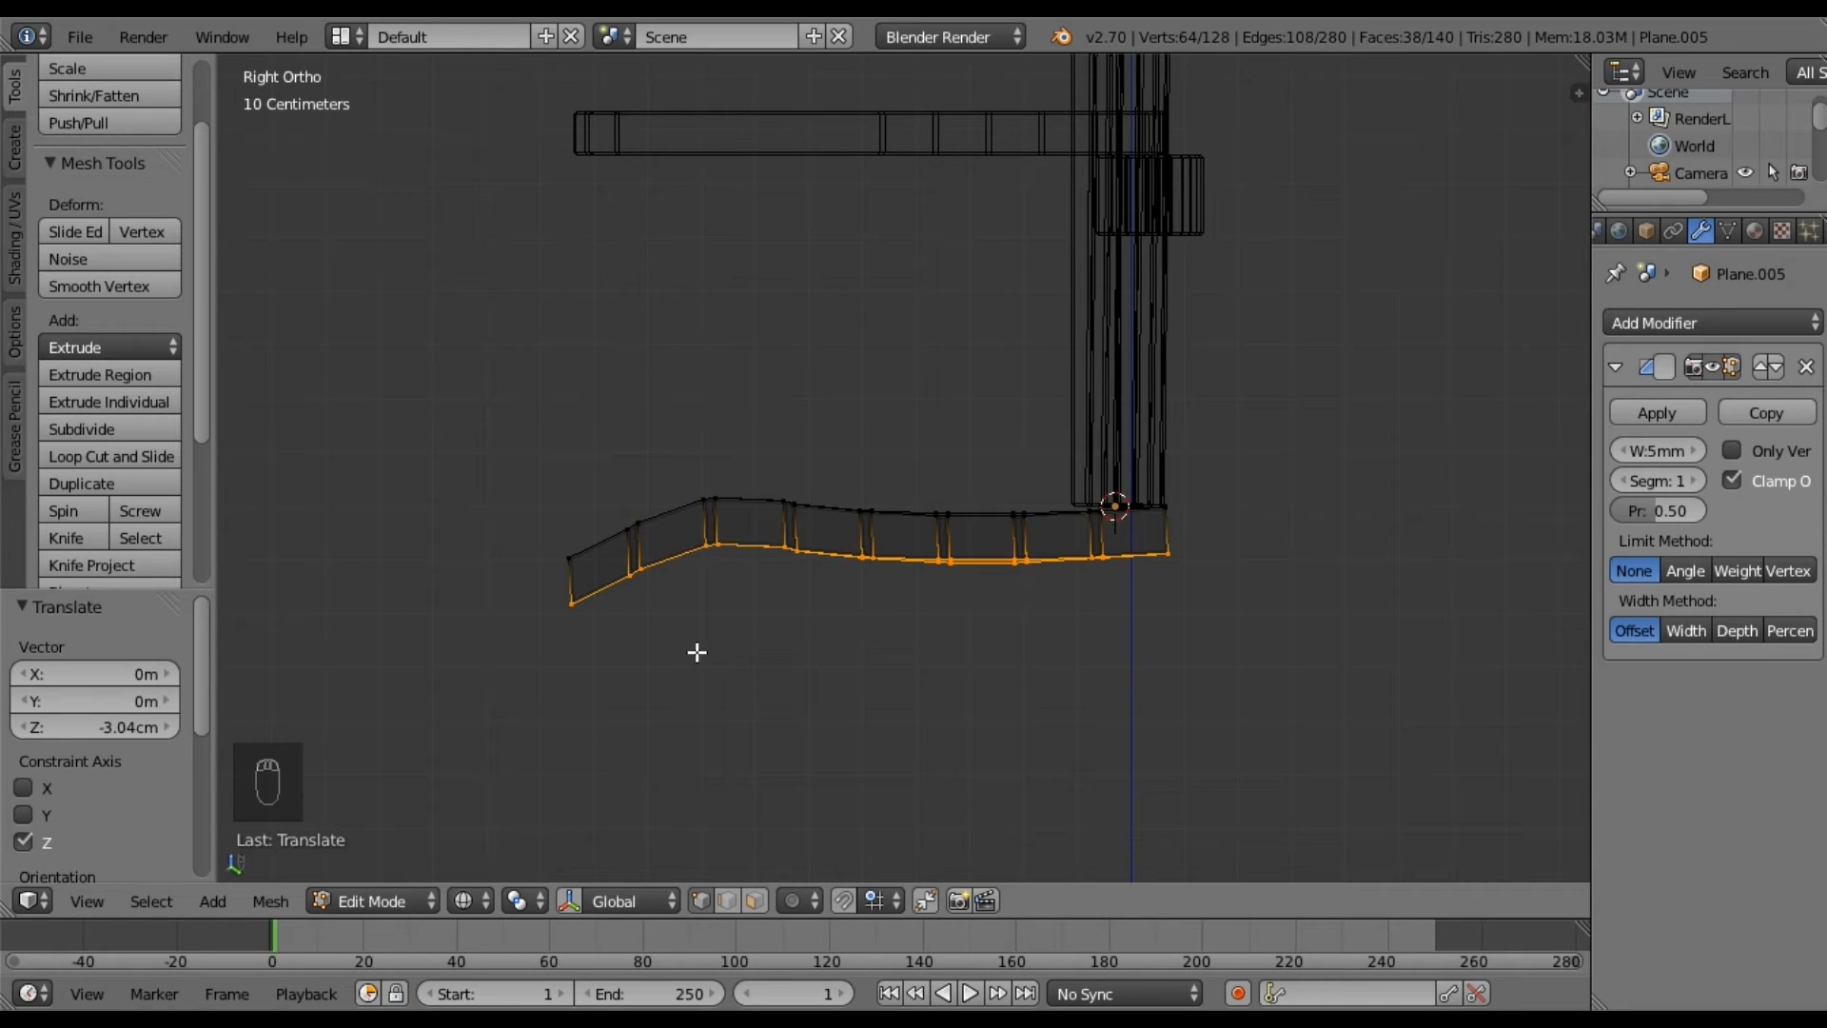
{"action": "key", "text": "Tab"}
{"action": "key", "text": "z"}
Snap the 3D cursor to the two middle vertices at the left armrest's front tip in Edit Mode, then return to Object Mode.
{"action": "mouse_move", "coordinate": [688, 636]}
{"action": "middle_mouse_down"}
{"action": "mouse_move", "coordinate": [762, 729]}
{"action": "mouse_move", "coordinate": [942, 722]}
{"action": "mouse_move", "coordinate": [990, 660]}
{"action": "mouse_move", "coordinate": [812, 559]}
{"action": "mouse_move", "coordinate": [729, 571]}
{"action": "mouse_move", "coordinate": [774, 539]}
{"action": "mouse_move", "coordinate": [793, 470]}
{"action": "mouse_move", "coordinate": [725, 484]}
{"action": "mouse_move", "coordinate": [849, 608]}
{"action": "mouse_move", "coordinate": [971, 656]}
{"action": "mouse_move", "coordinate": [968, 693]}
{"action": "mouse_move", "coordinate": [825, 520]}
{"action": "mouse_move", "coordinate": [727, 346]}
{"action": "mouse_move", "coordinate": [901, 602]}
{"action": "middle_mouse_up"}
{"action": "scroll", "coordinate": [860, 562], "scroll_direction": "up", "scroll_amount": 3}
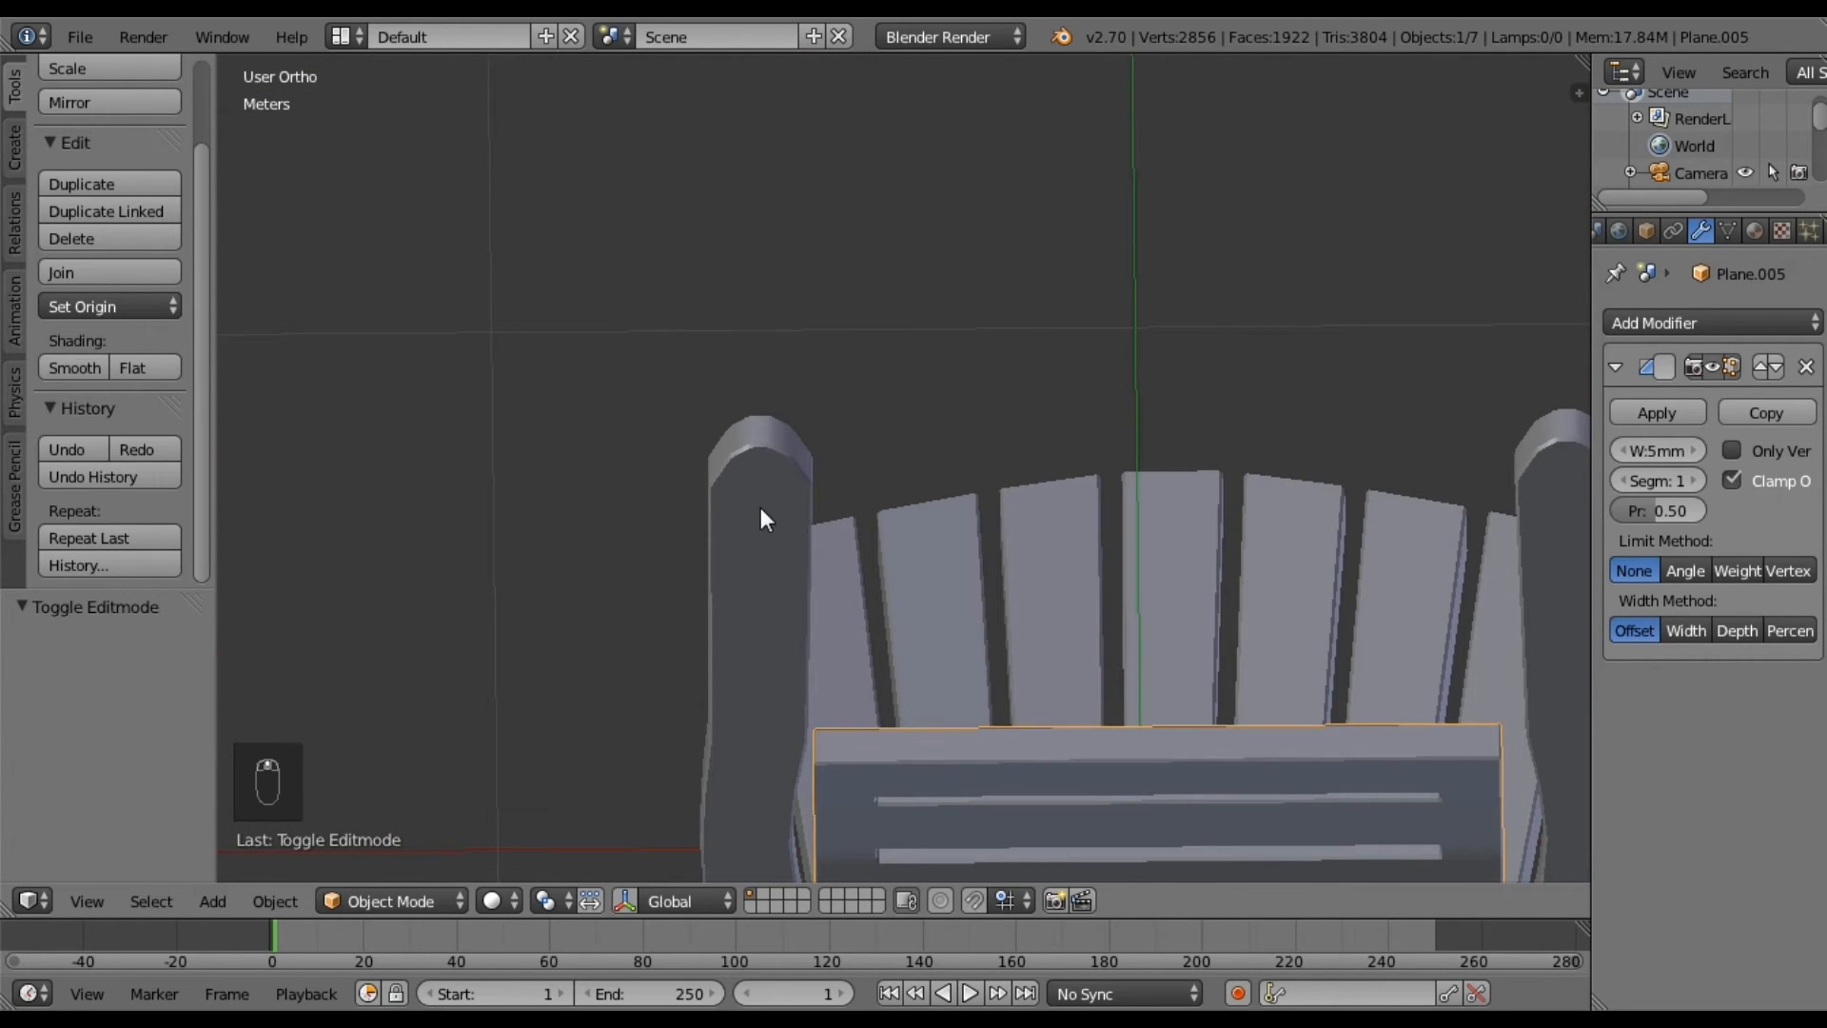
{"action": "right_click", "coordinate": [766, 514]}
{"action": "key", "text": "Tab"}
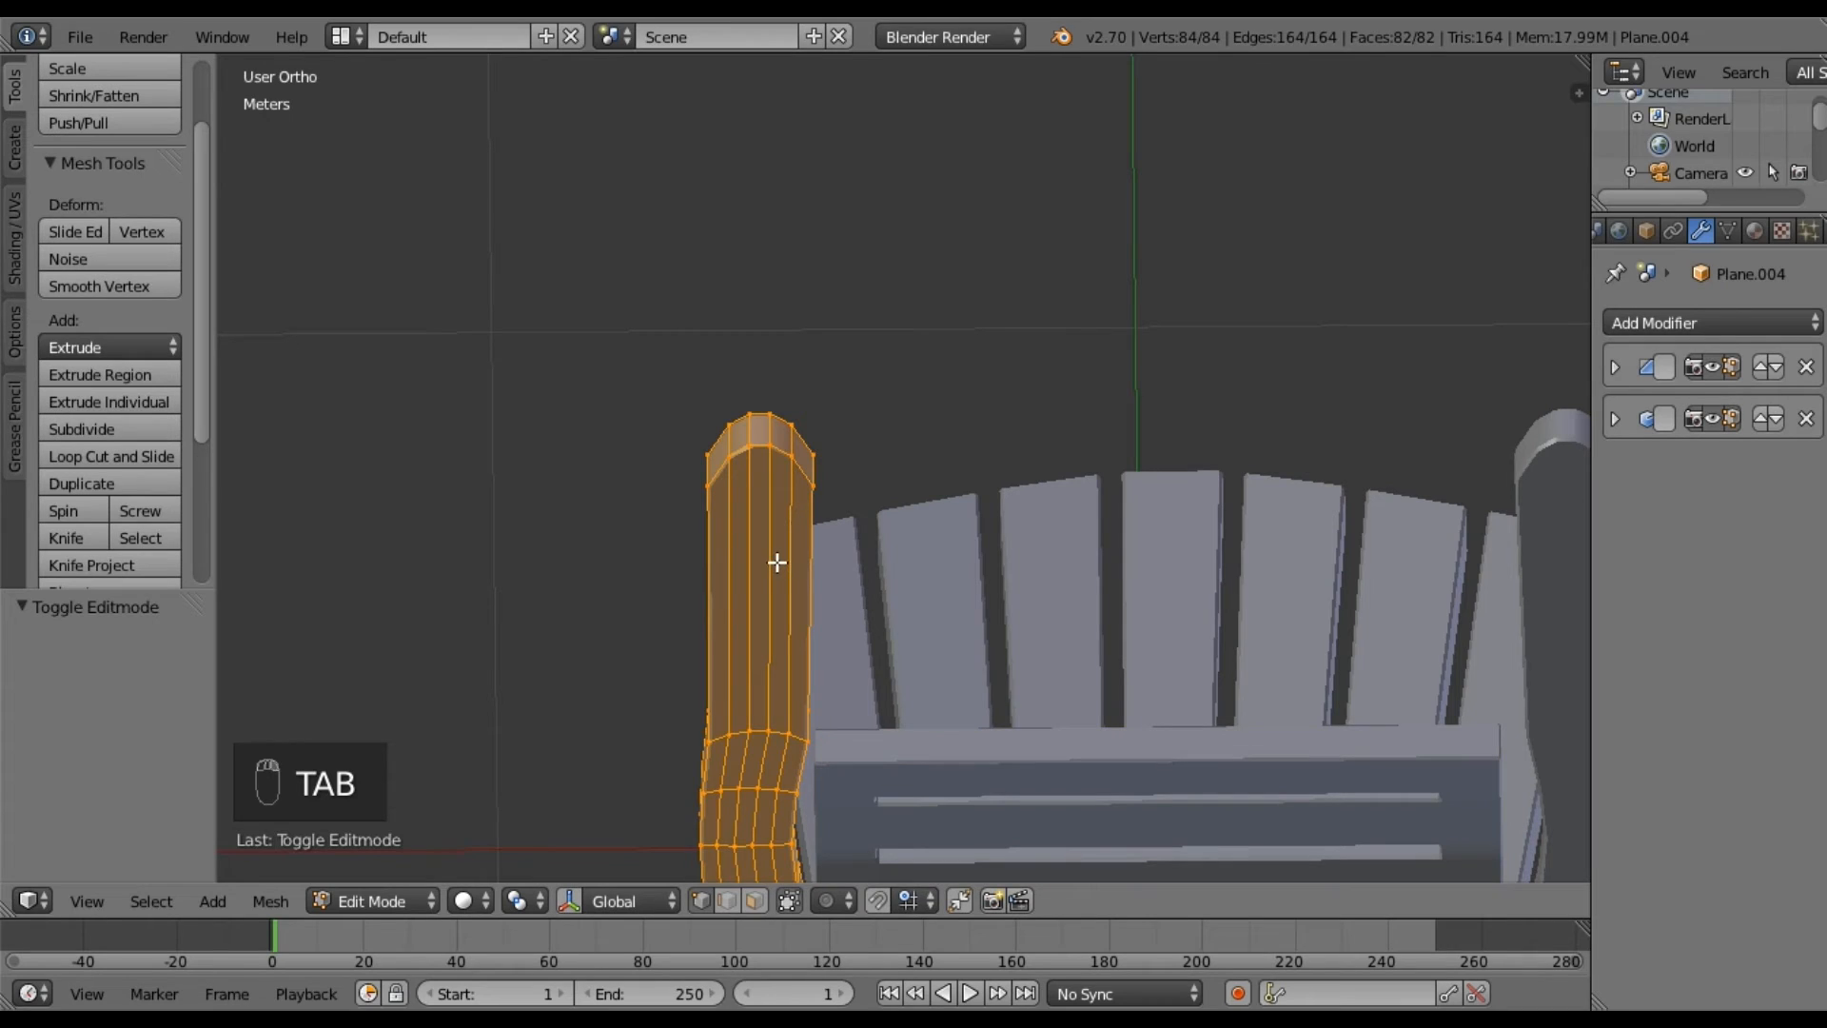
{"action": "key", "text": "a"}
{"action": "key", "text": "a"}
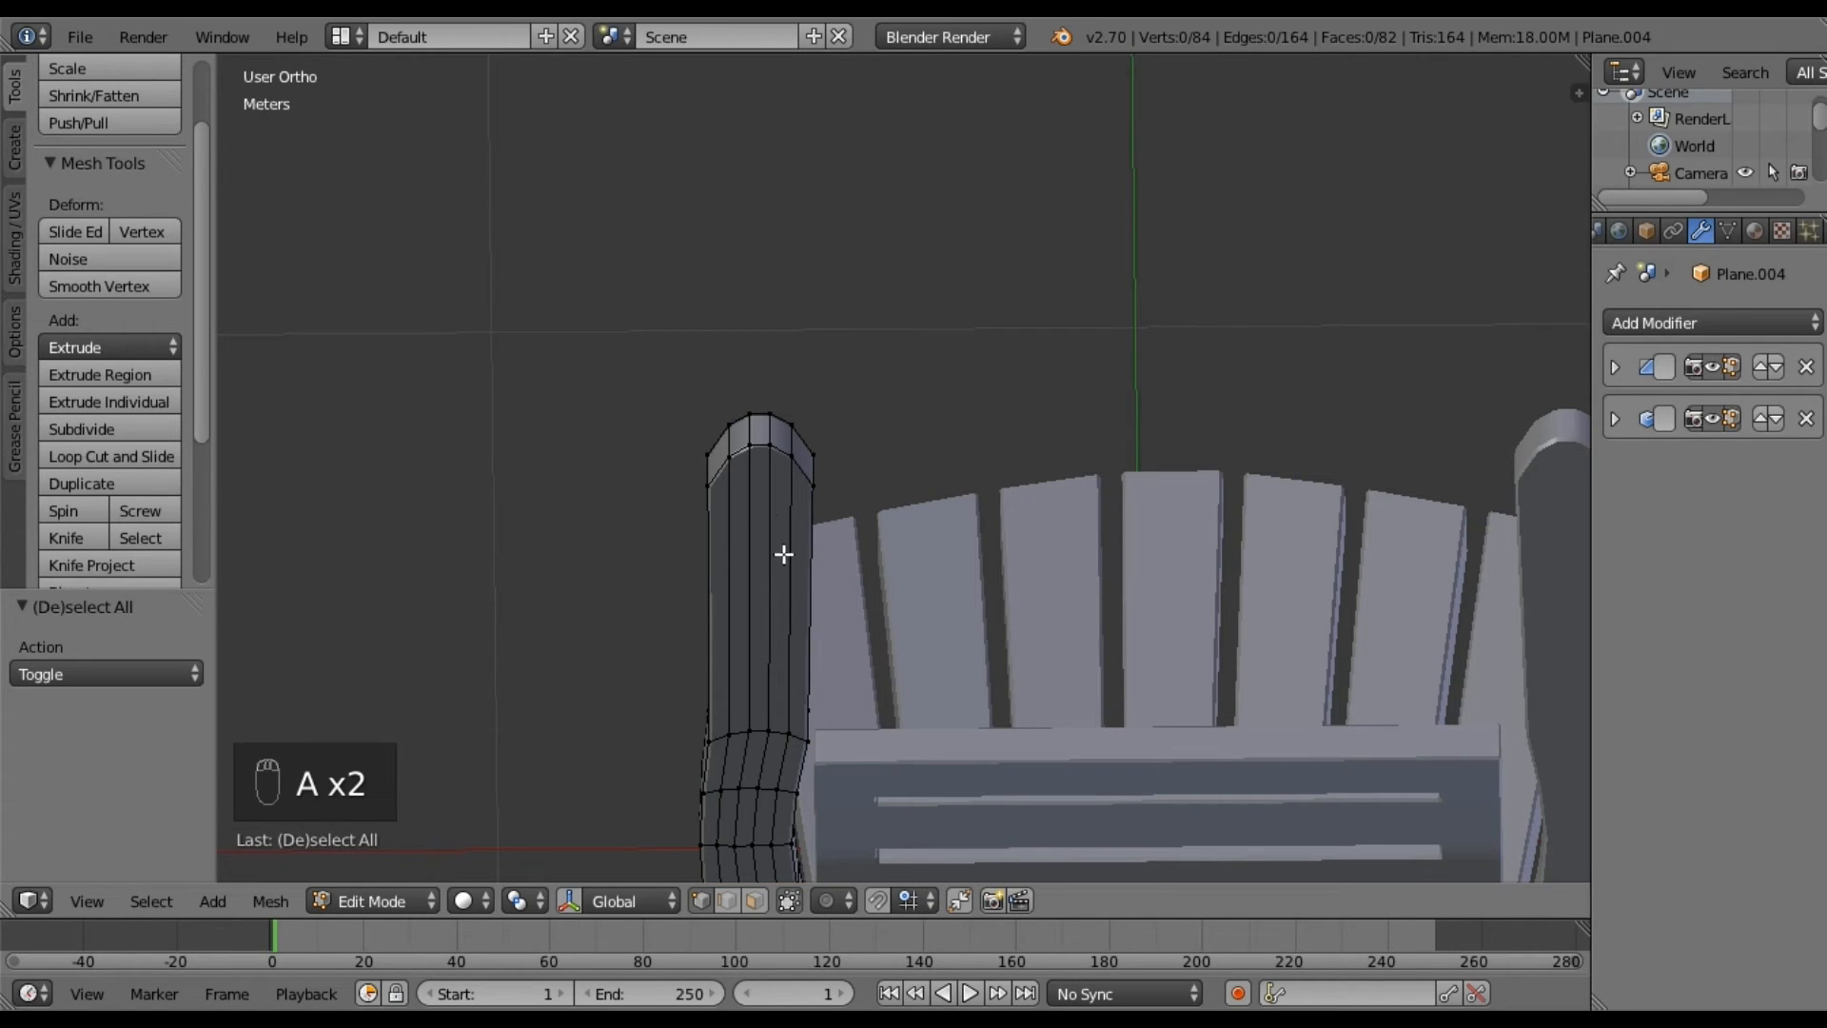
{"action": "right_click", "coordinate": [754, 454]}
{"action": "right_click", "coordinate": [769, 447], "text": "shift"}
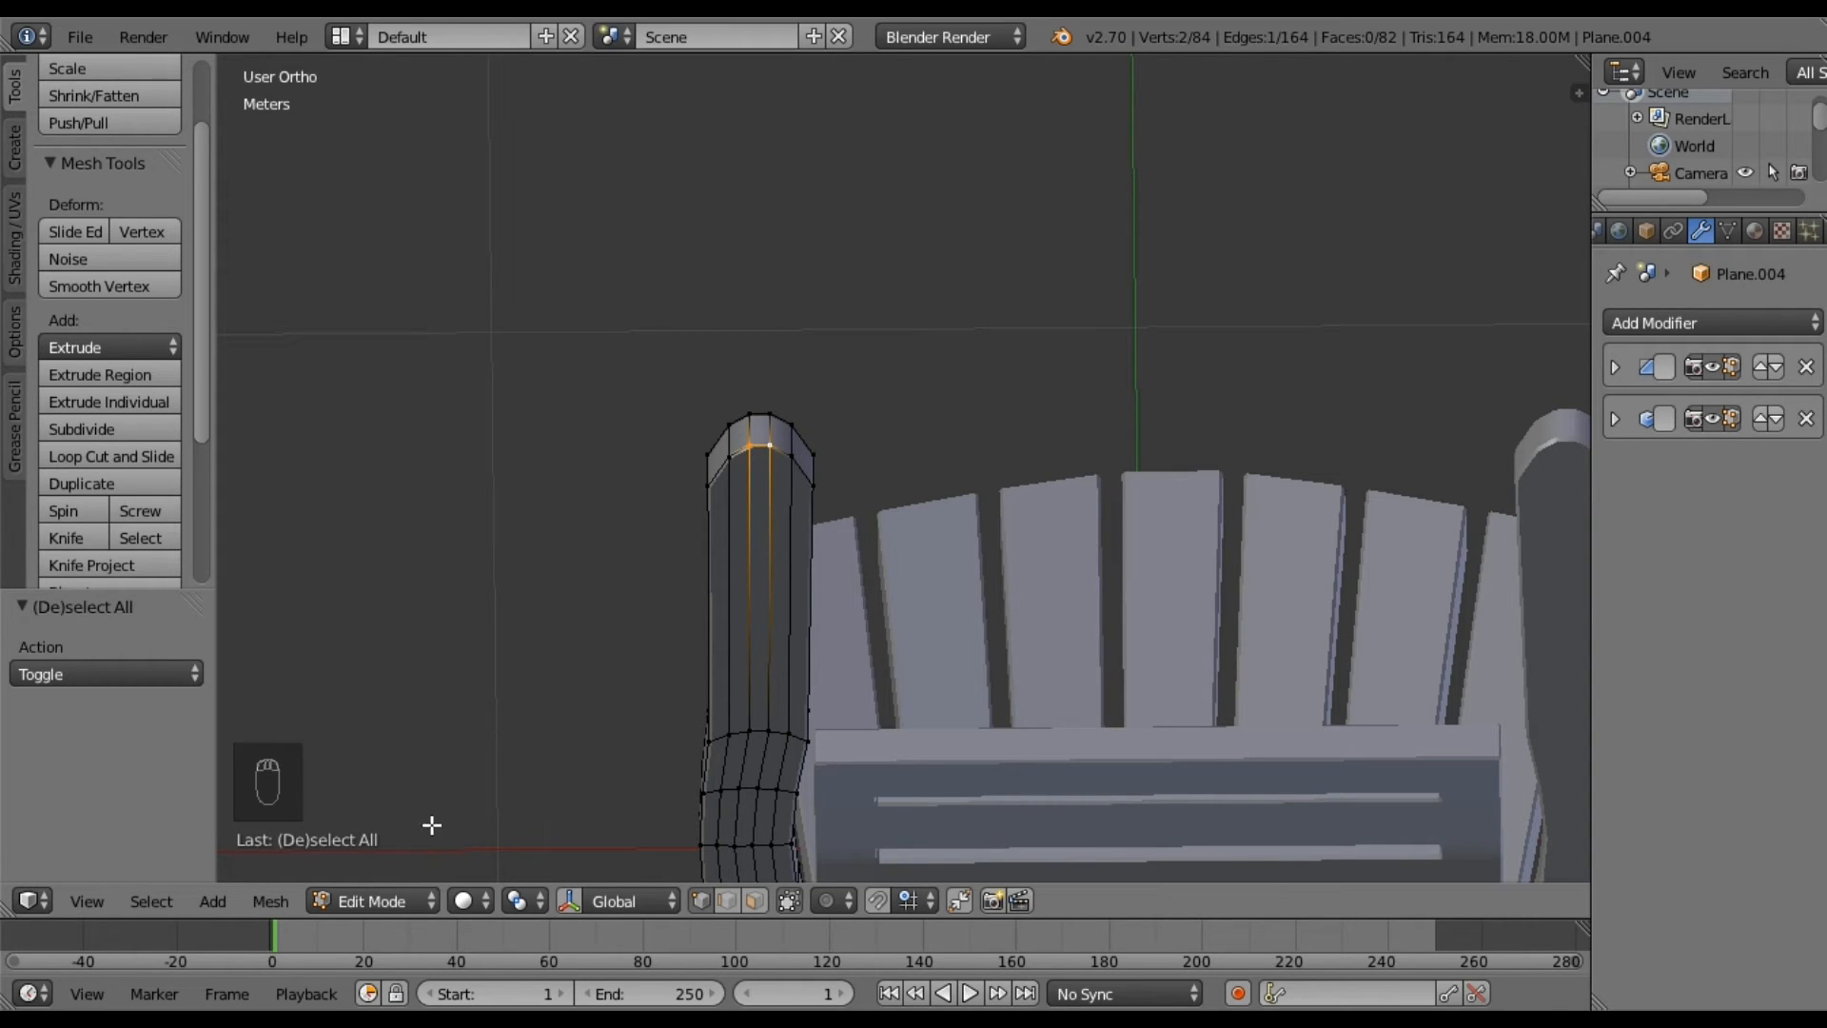
{"action": "left_click", "coordinate": [267, 899]}
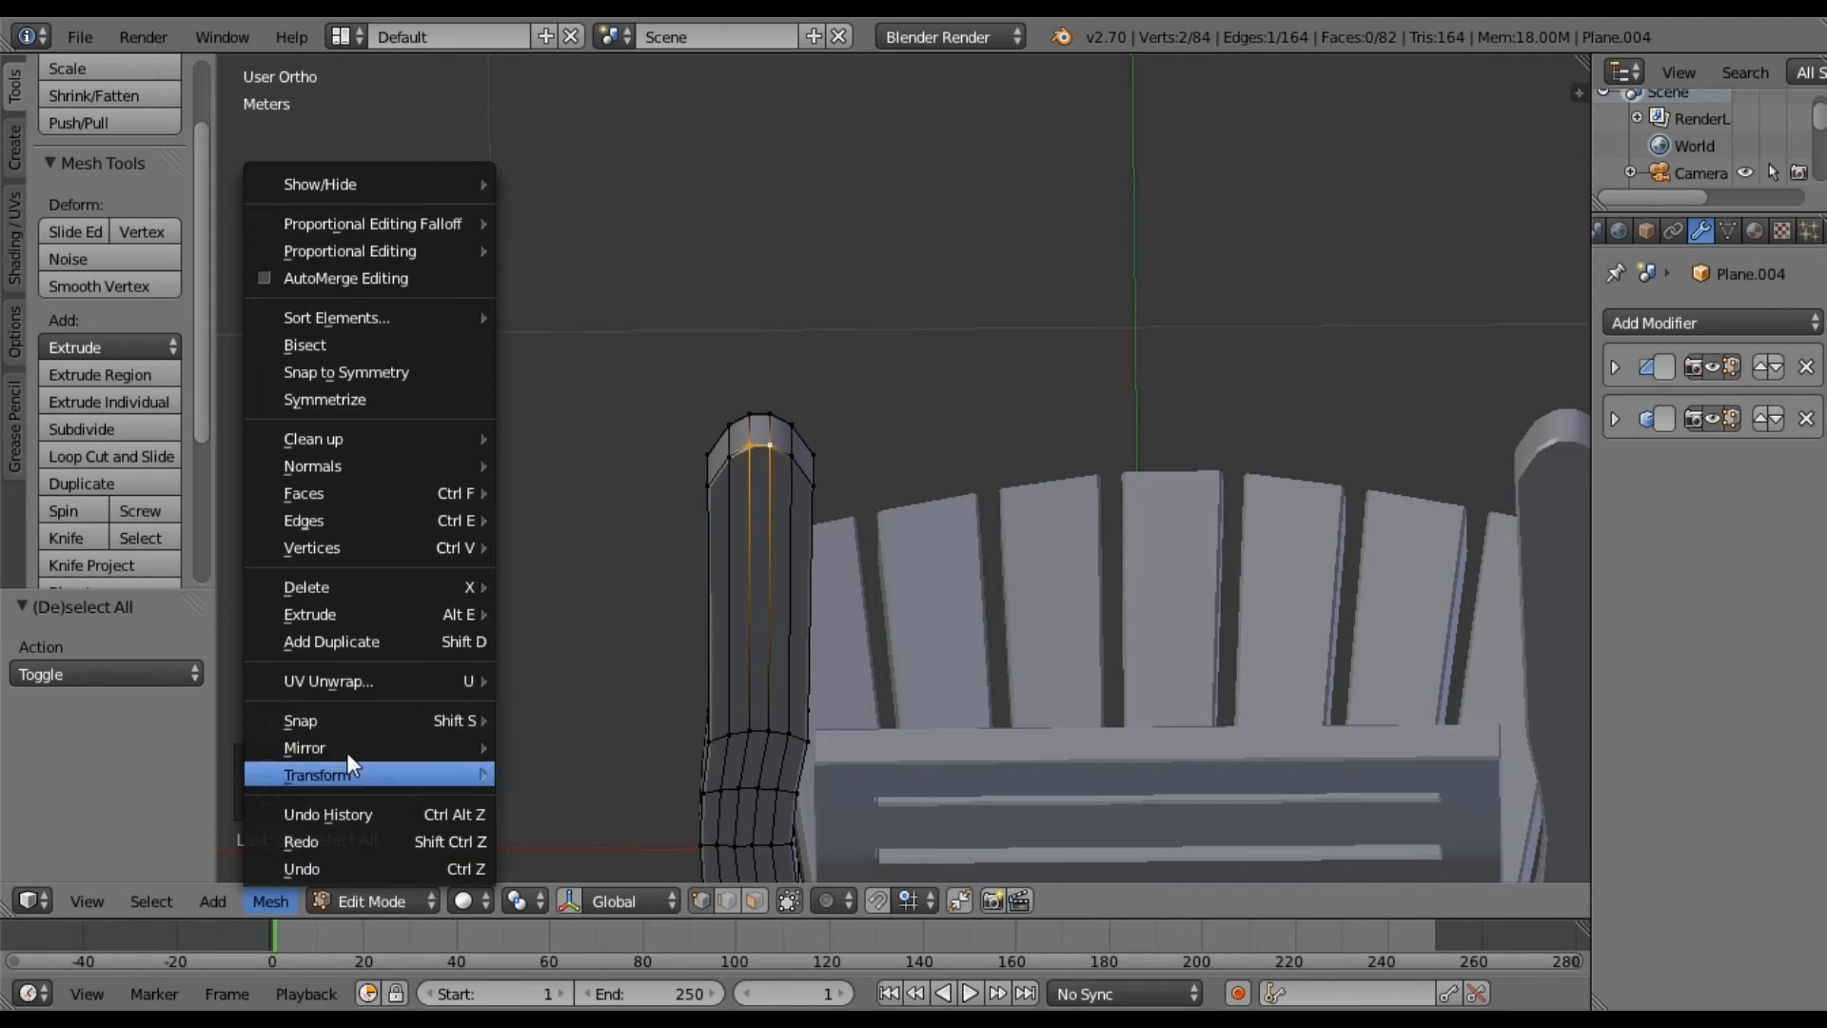
{"action": "mouse_move", "coordinate": [432, 723]}
{"action": "left_click", "coordinate": [571, 816]}
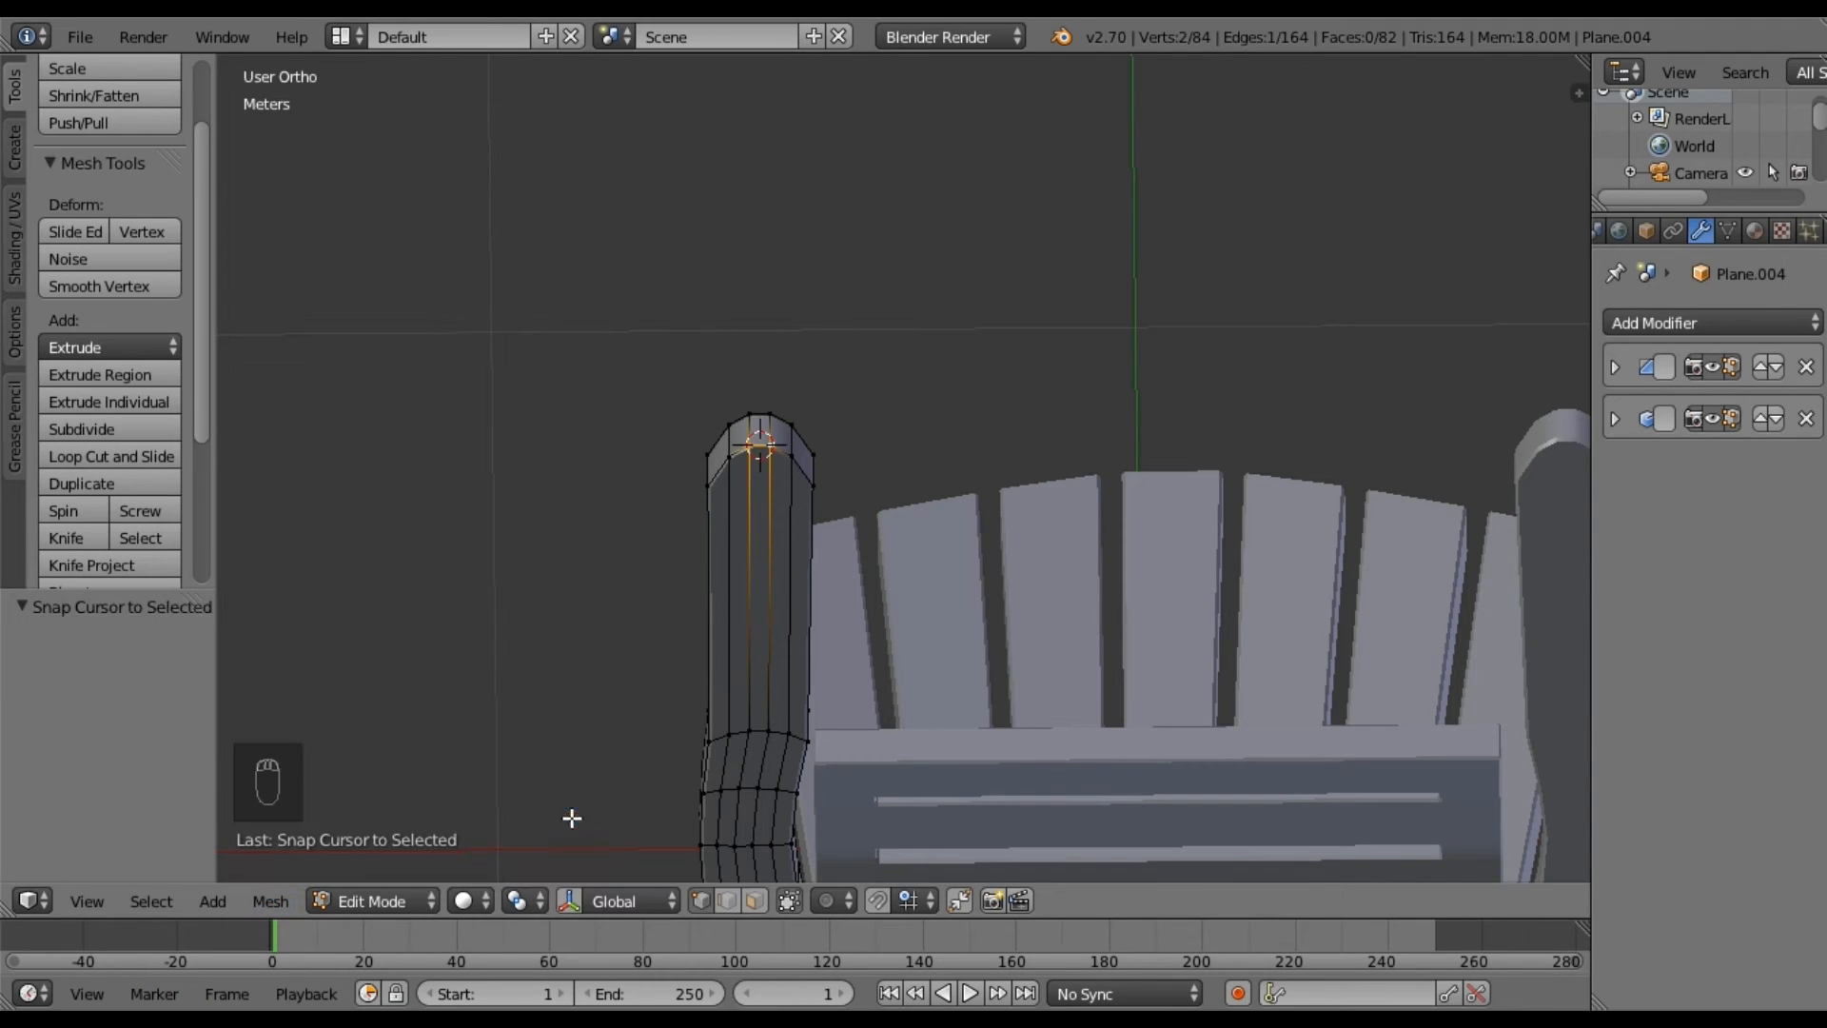
{"action": "key", "text": "Tab"}
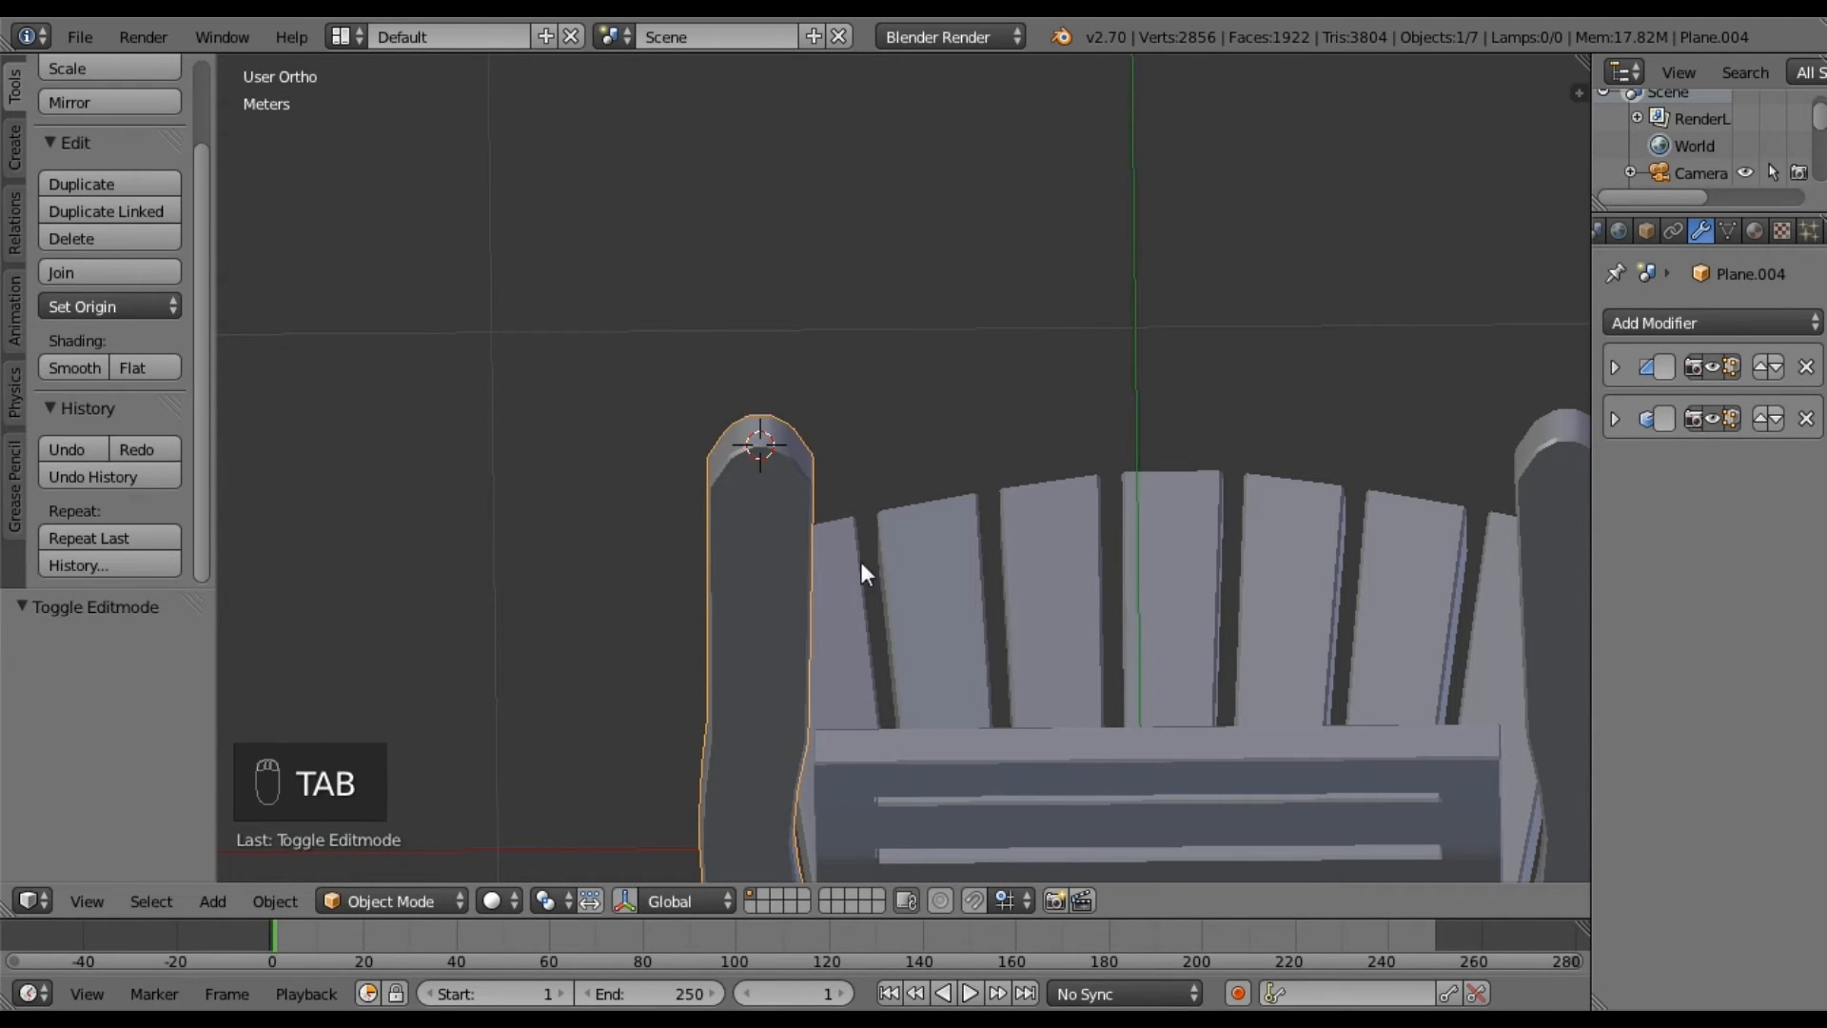
Apply the scale of the slatted seat object.
{"action": "scroll", "coordinate": [796, 573], "scroll_direction": "down", "scroll_amount": 3}
{"action": "middle_click_drag", "start_coordinate": [882, 632], "coordinate": [895, 843]}
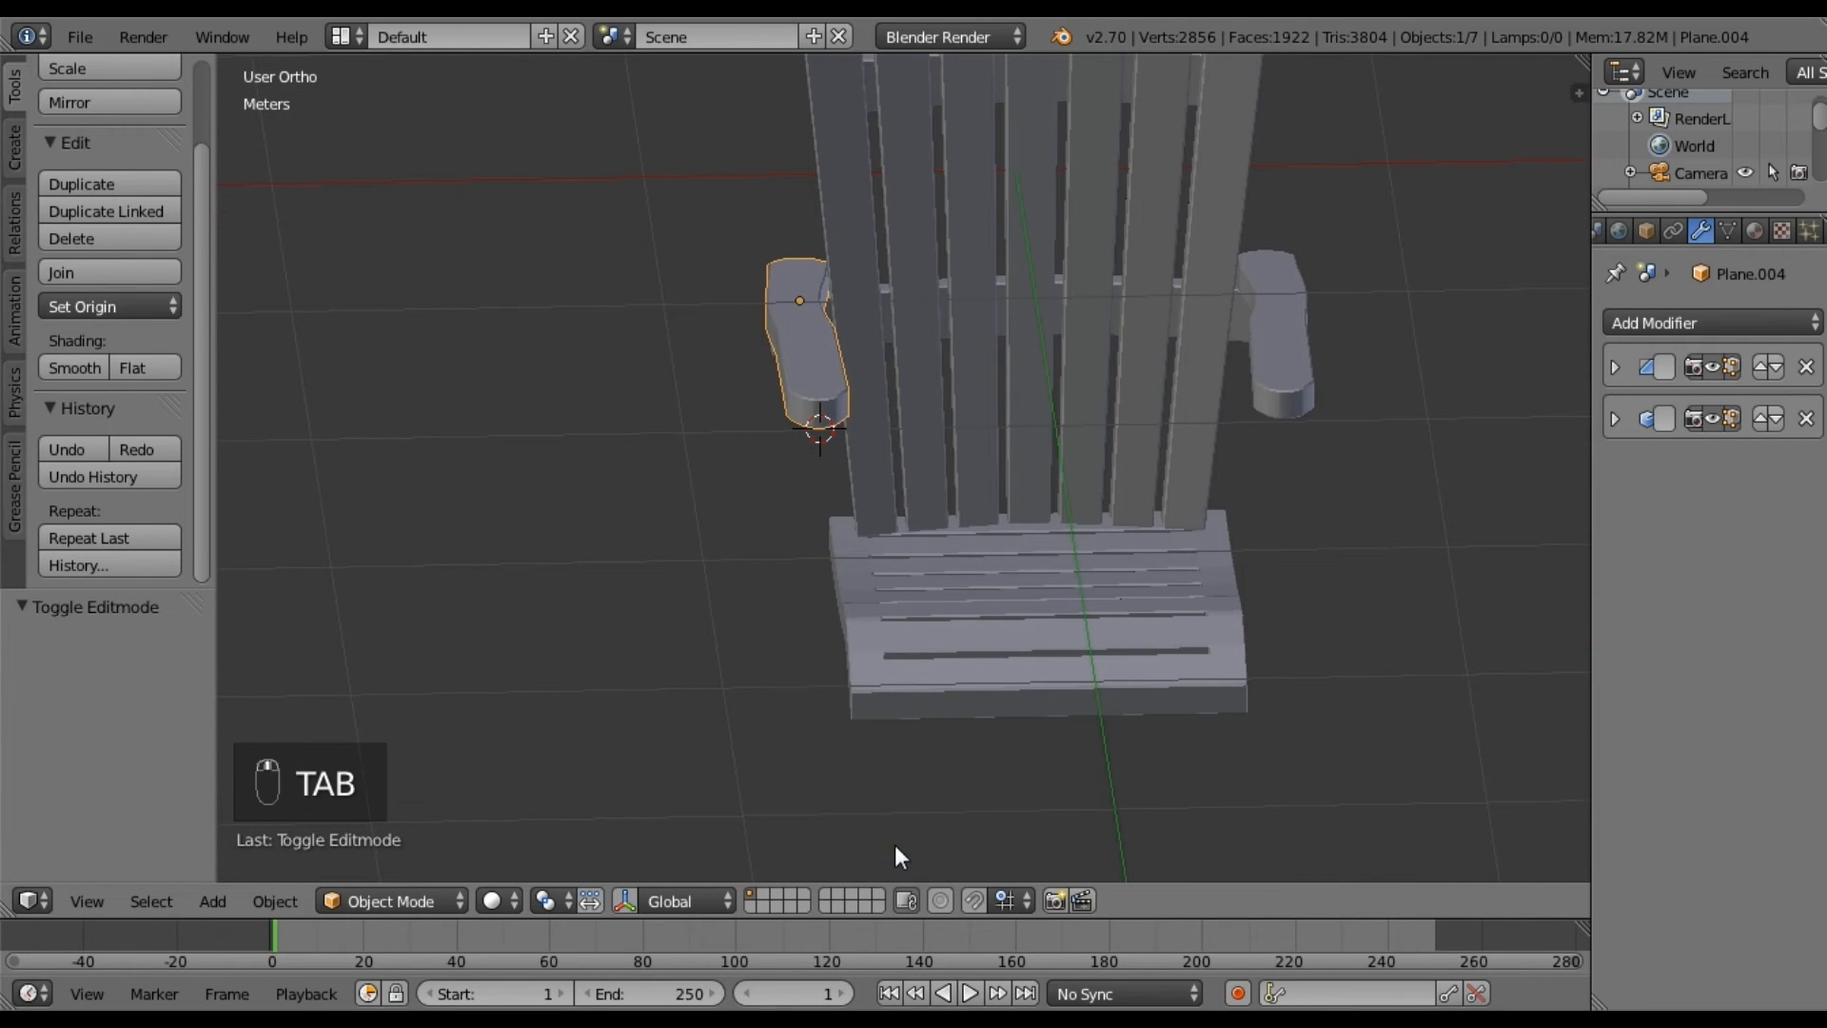
{"action": "right_click", "coordinate": [1001, 584]}
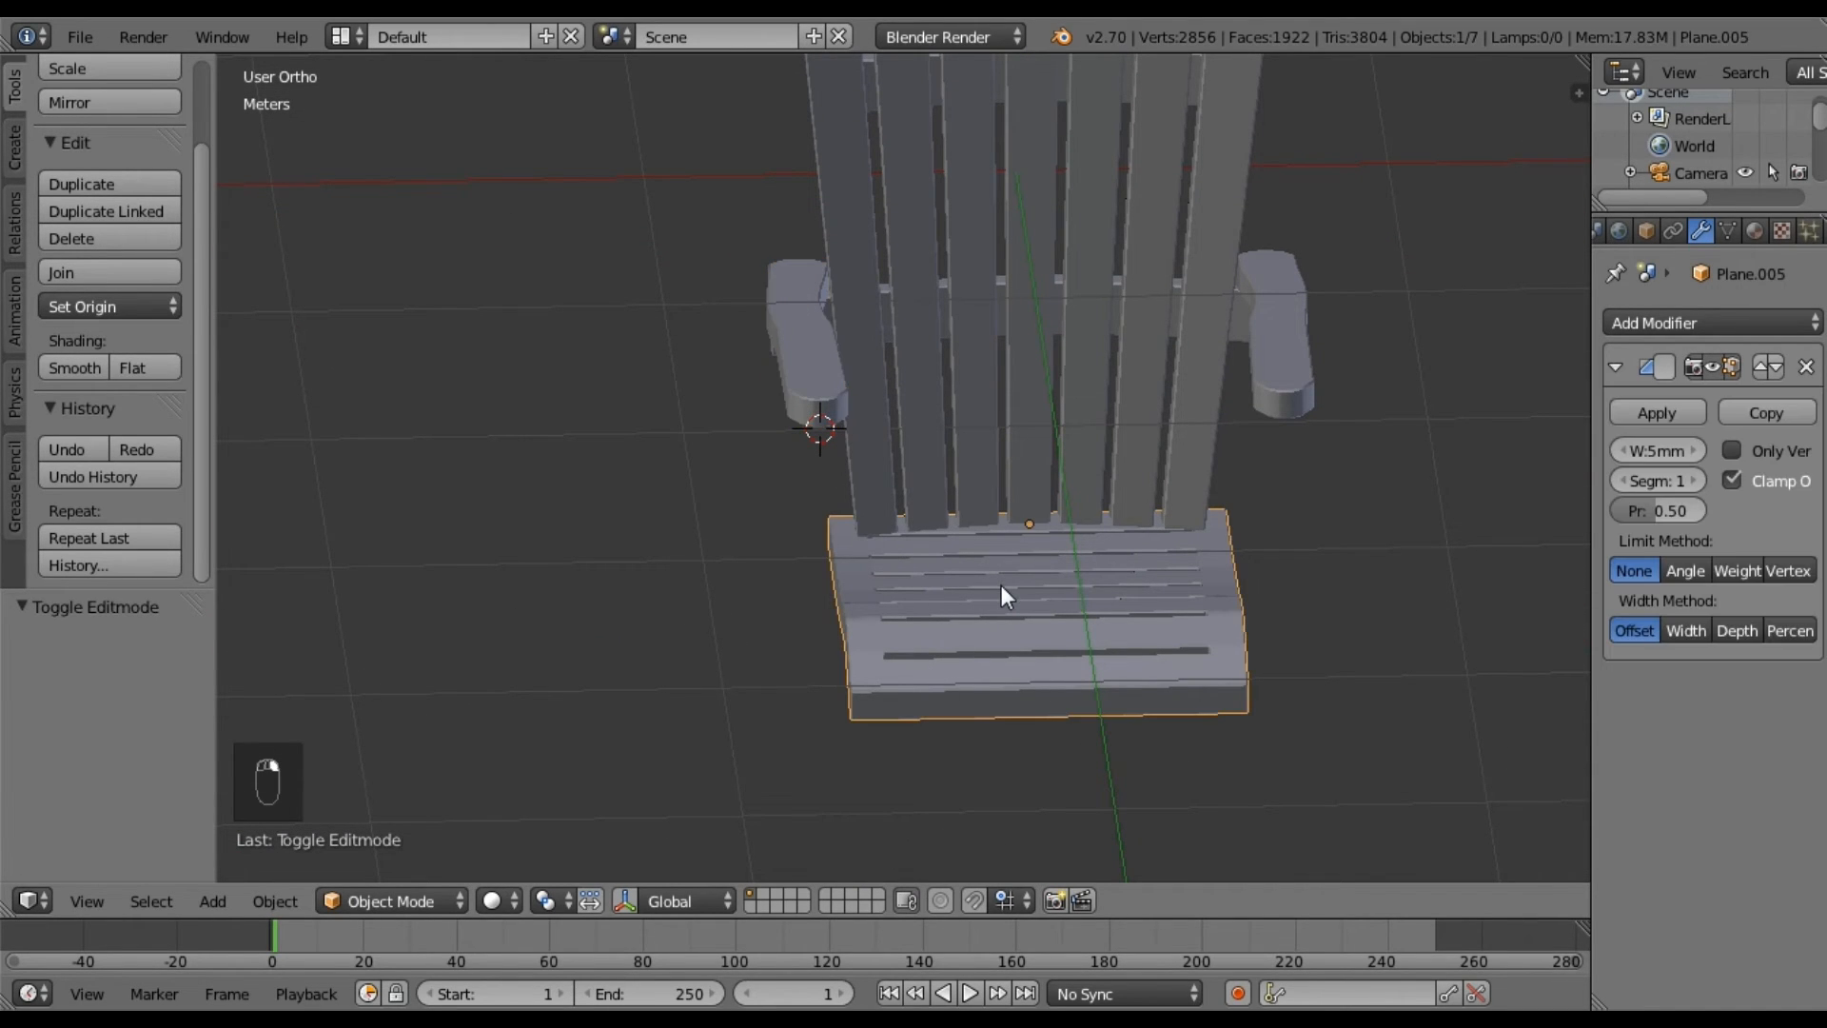
{"action": "key", "text": "ctrl+a"}
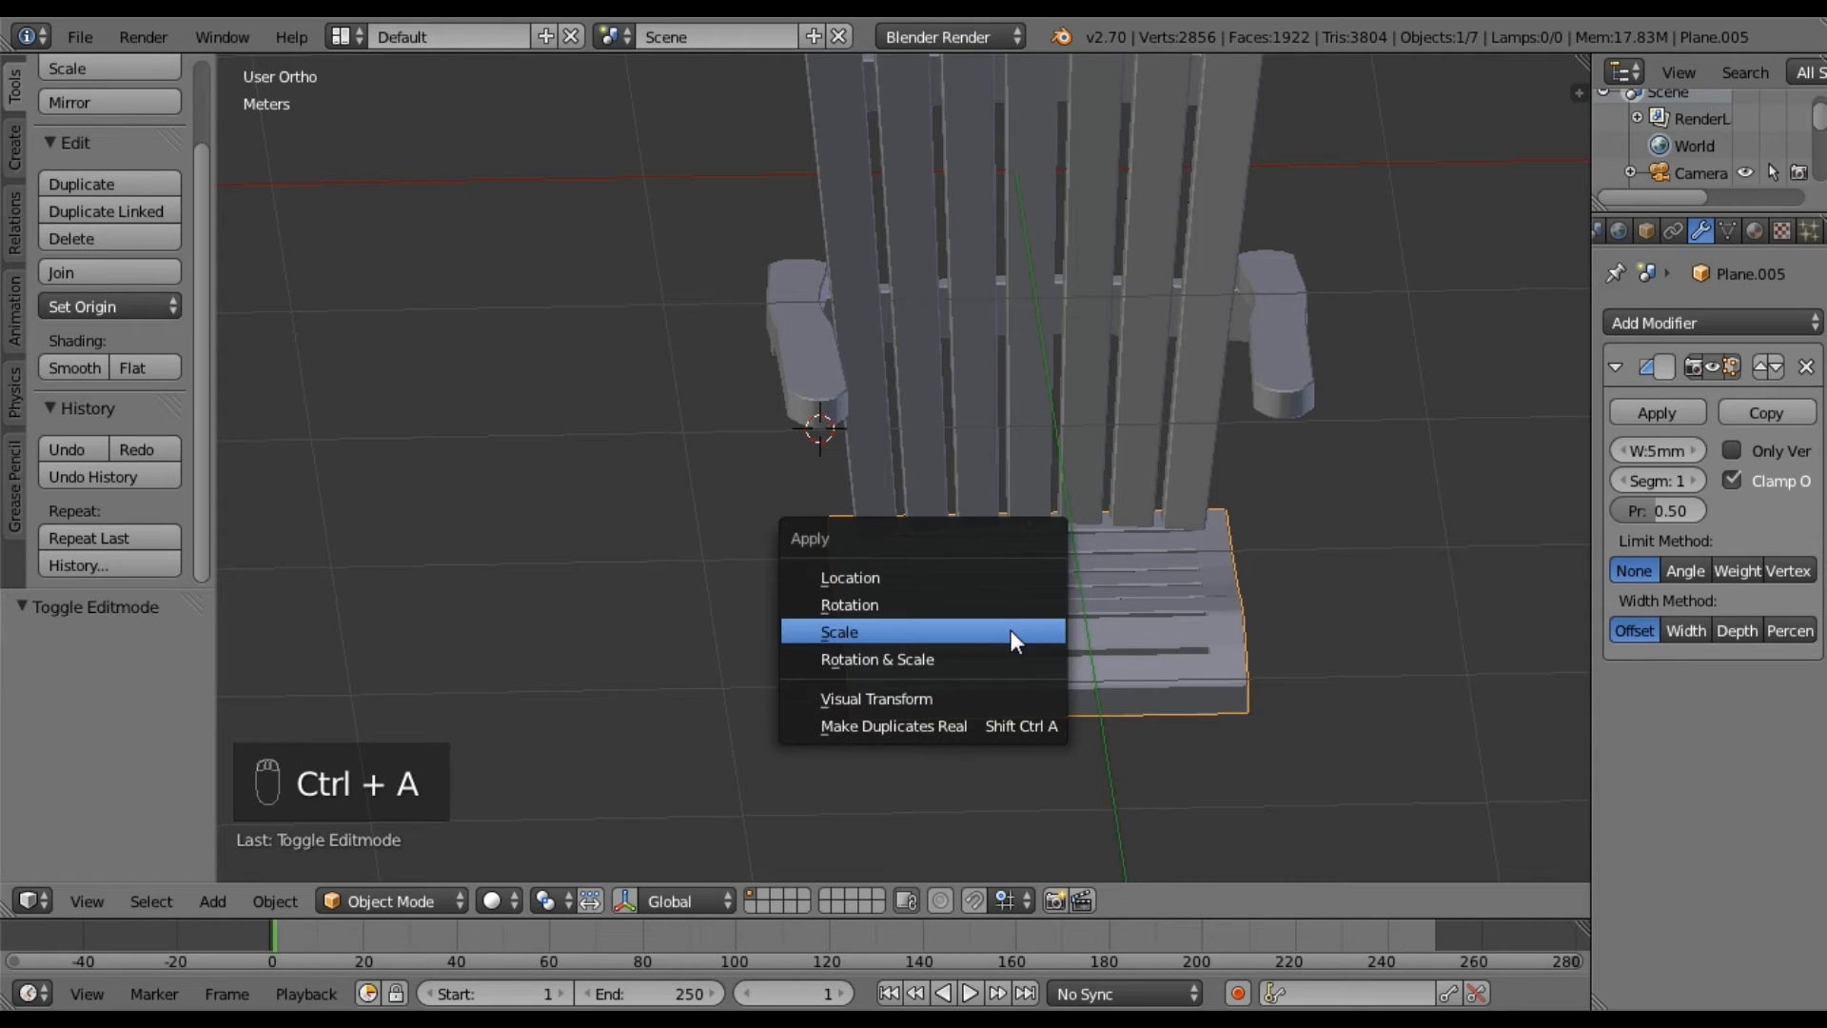
{"action": "left_click", "coordinate": [1011, 632]}
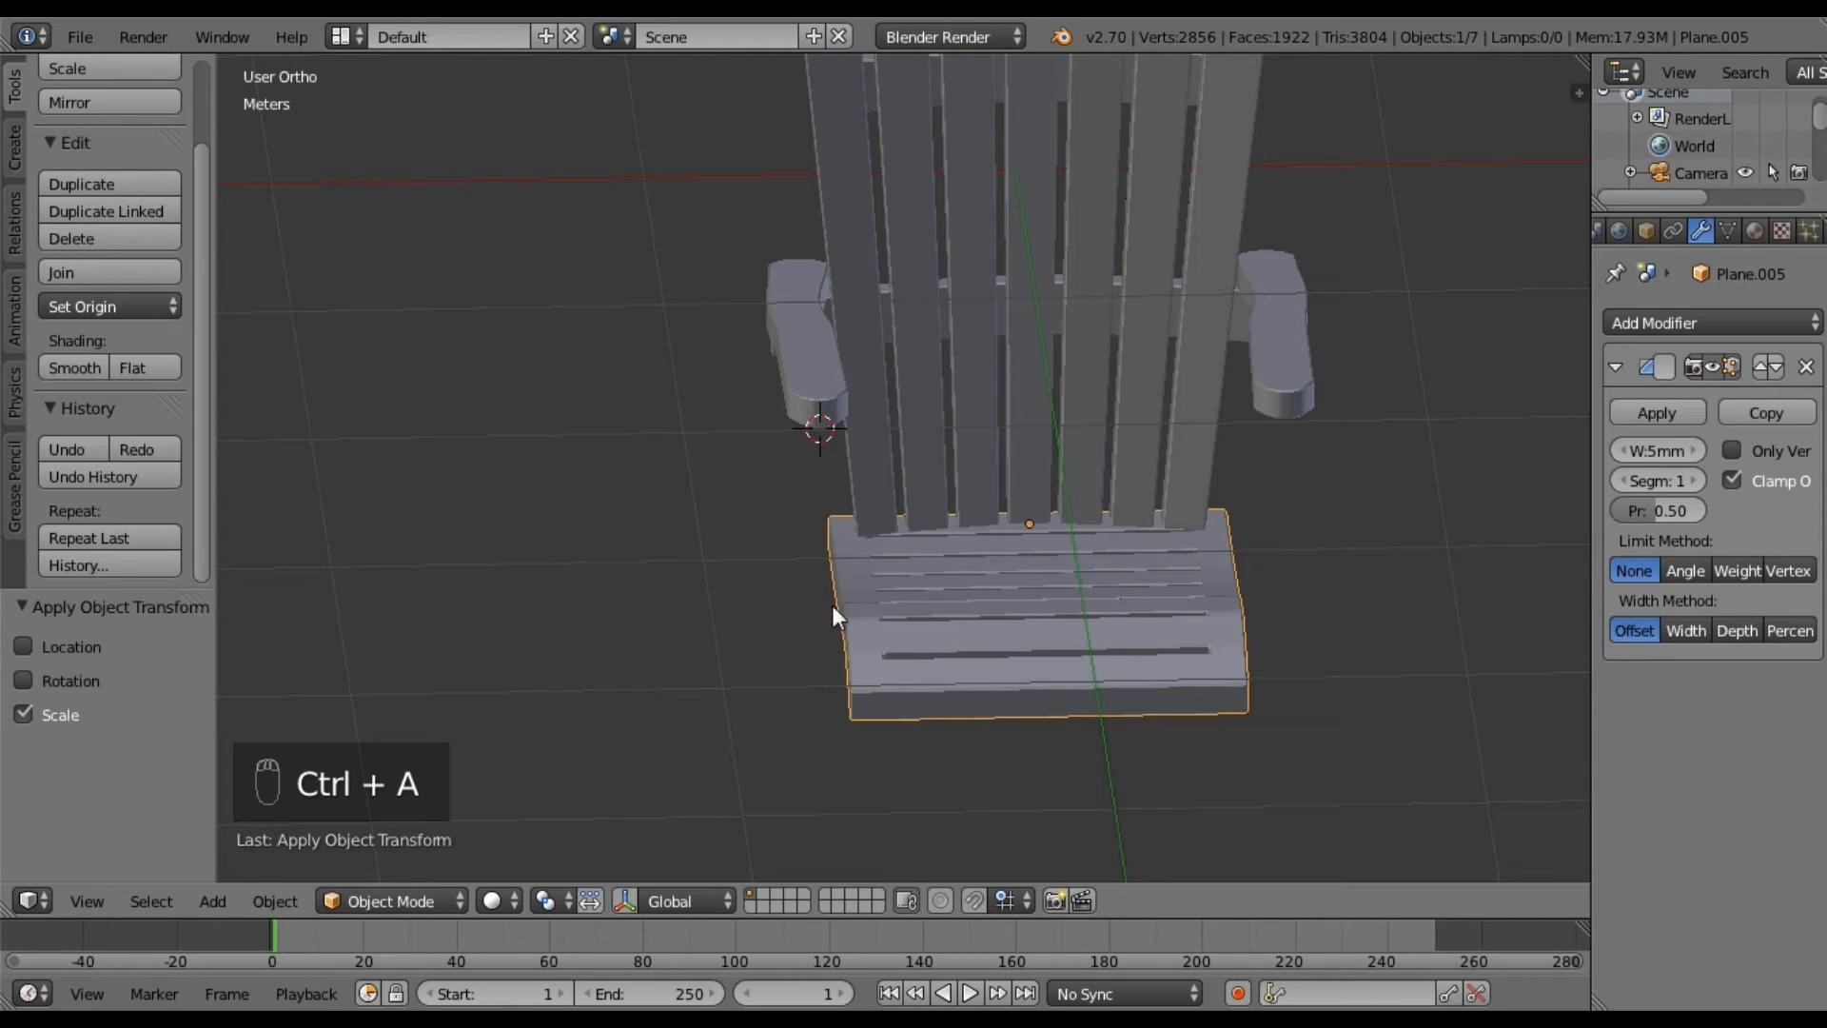
Add a cube mesh at the 3D cursor on the front tip of the left armrest.
{"action": "middle_click_drag", "start_coordinate": [825, 594], "coordinate": [805, 427]}
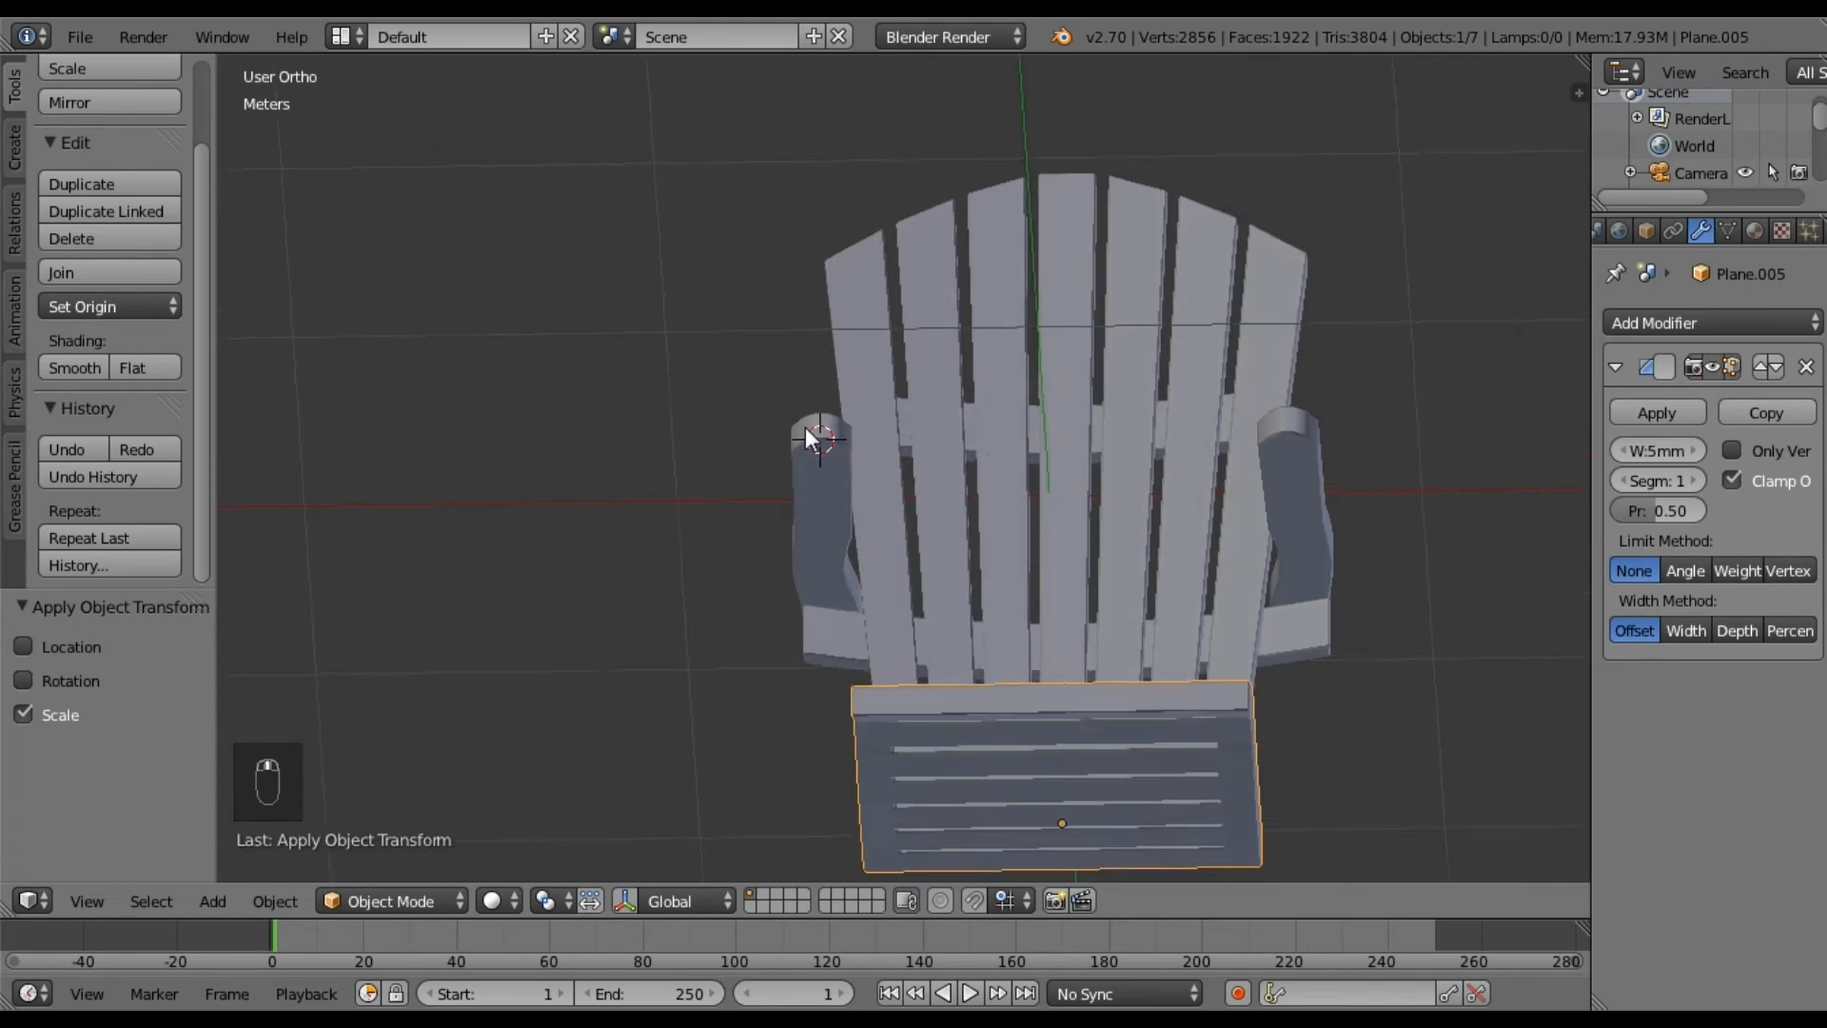
{"action": "scroll", "coordinate": [807, 426], "scroll_direction": "up", "scroll_amount": 2}
{"action": "middle_click_drag", "start_coordinate": [910, 603], "coordinate": [918, 584]}
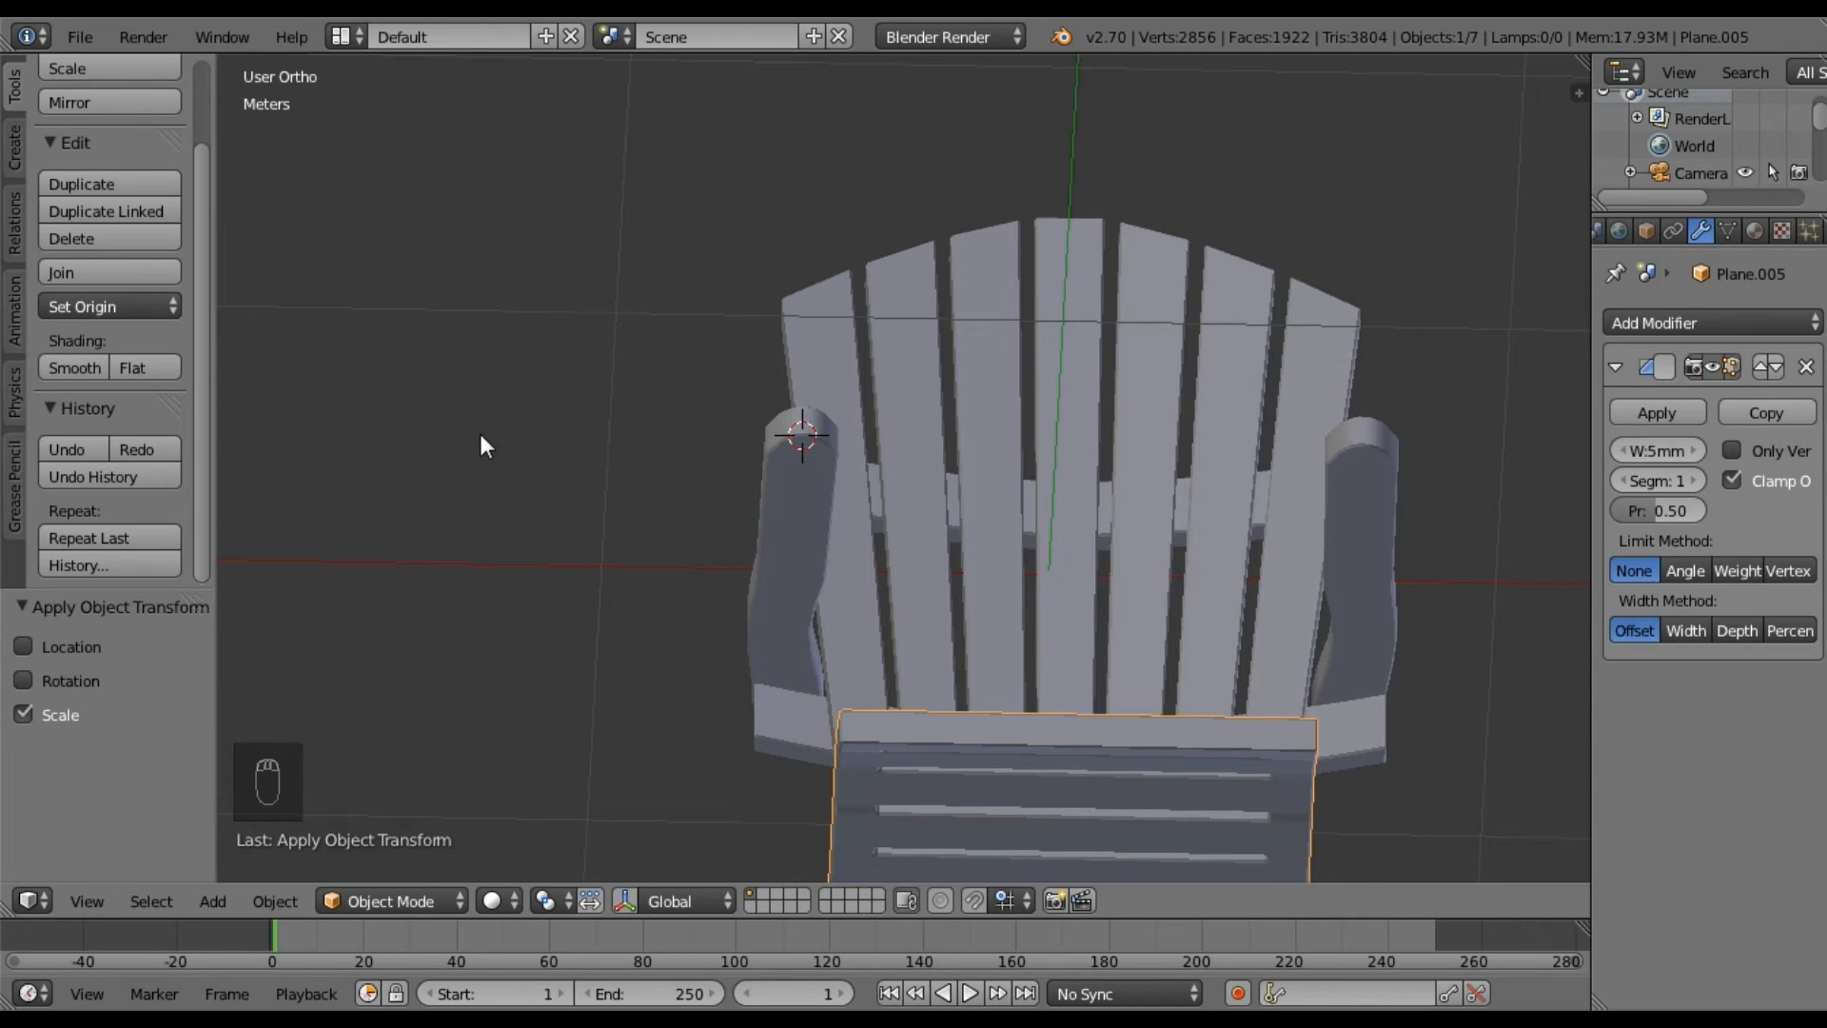
{"action": "key", "text": "shift+a"}
{"action": "mouse_move", "coordinate": [480, 435]}
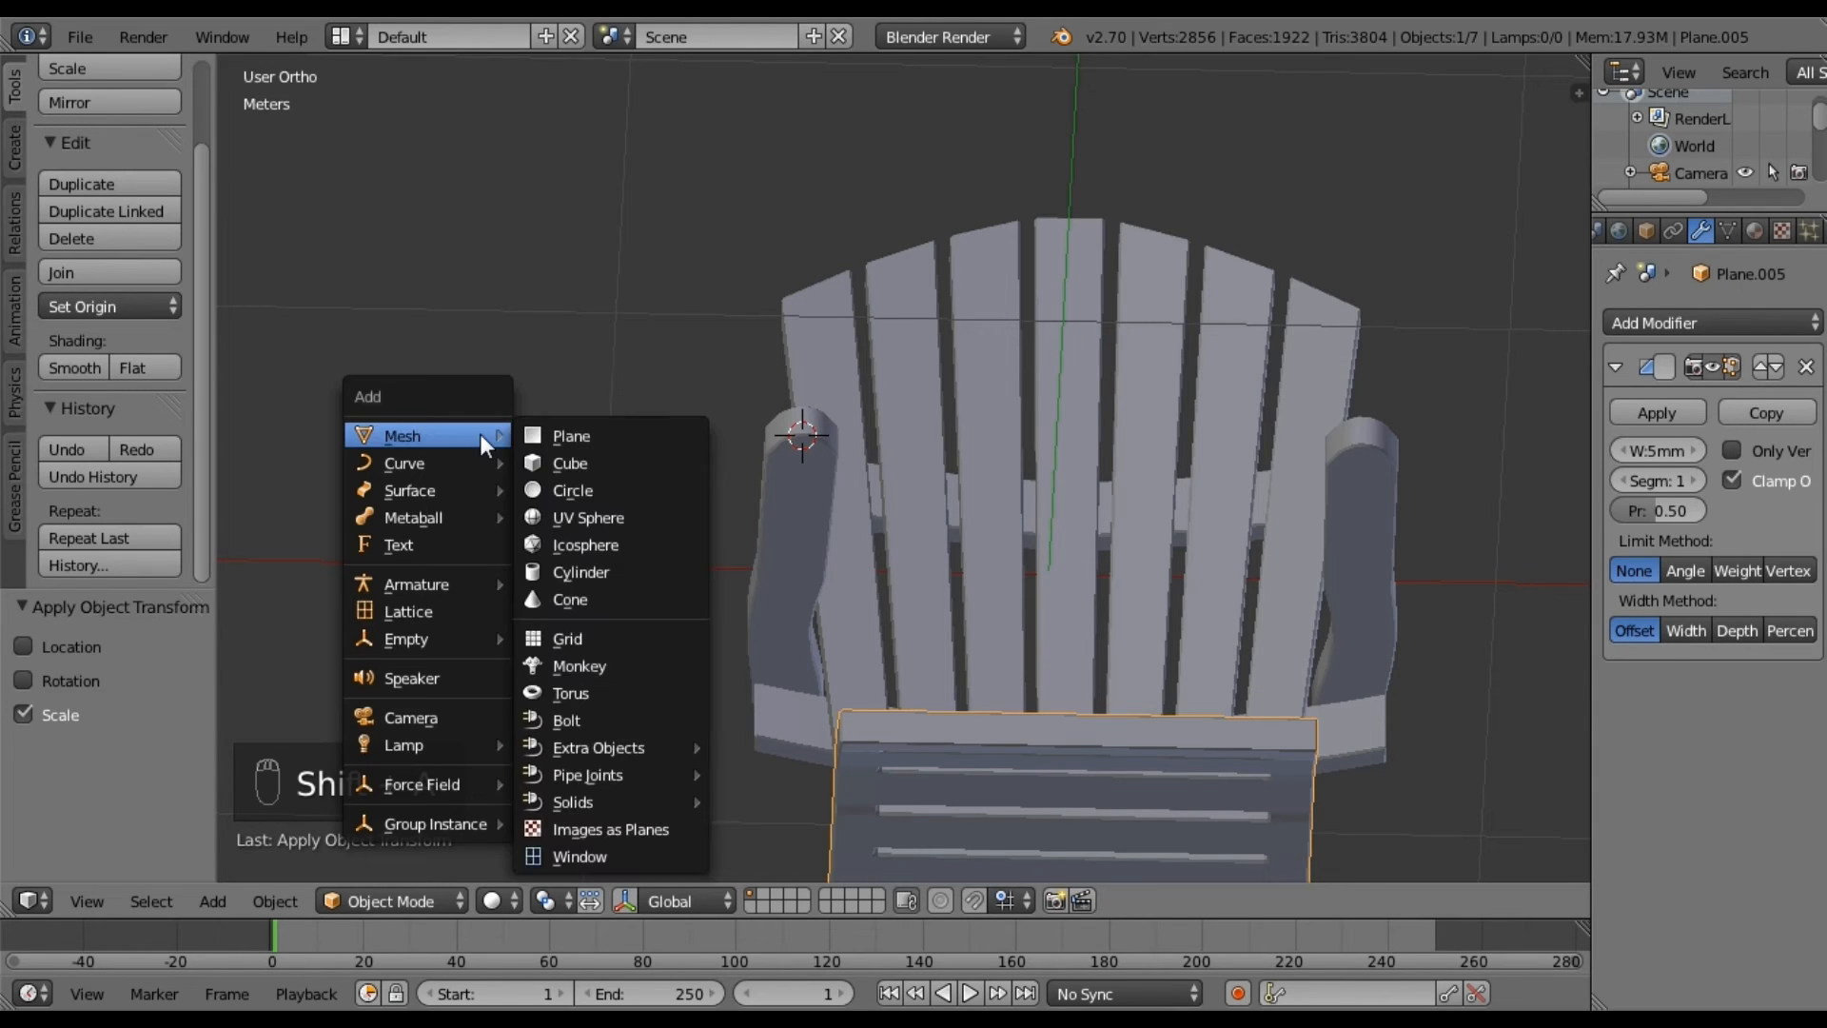
{"action": "left_click", "coordinate": [560, 463]}
Scale the new cube along X by about 0.049 in front view to form a thin upright board.
{"action": "scroll", "coordinate": [1085, 517], "scroll_direction": "down", "scroll_amount": 4}
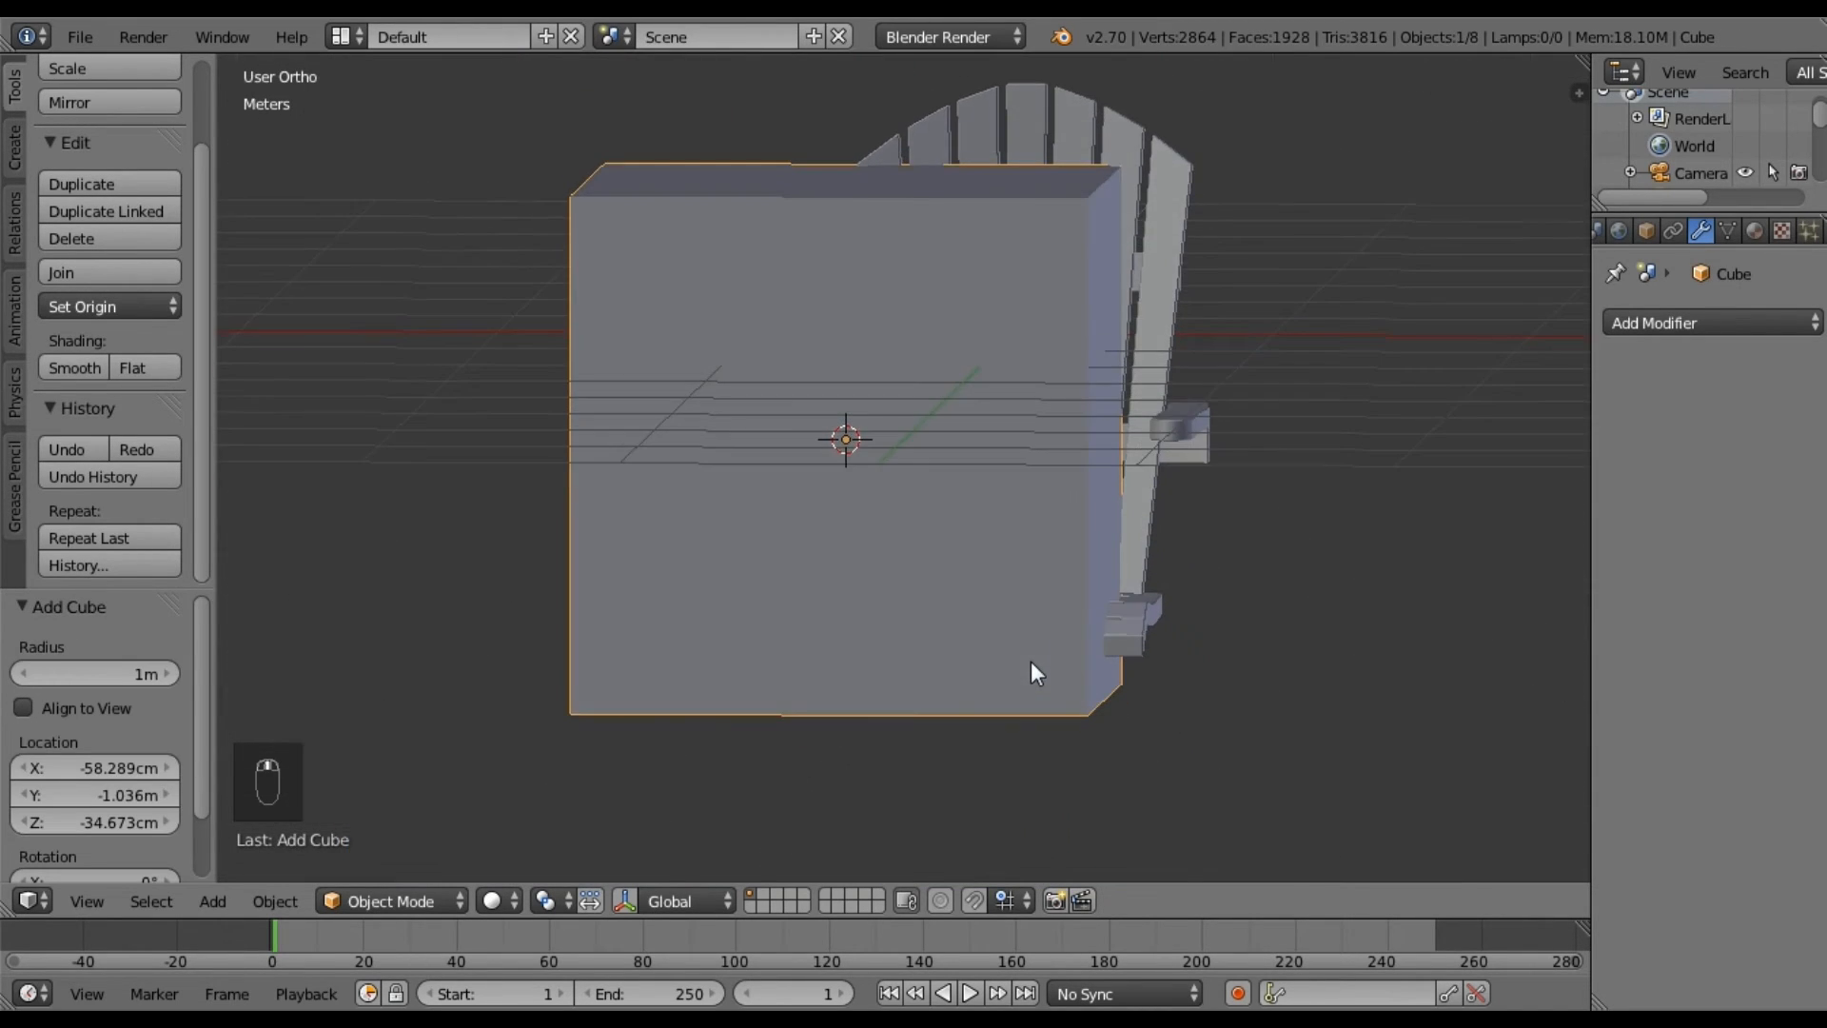
{"action": "key", "text": "KP_1"}
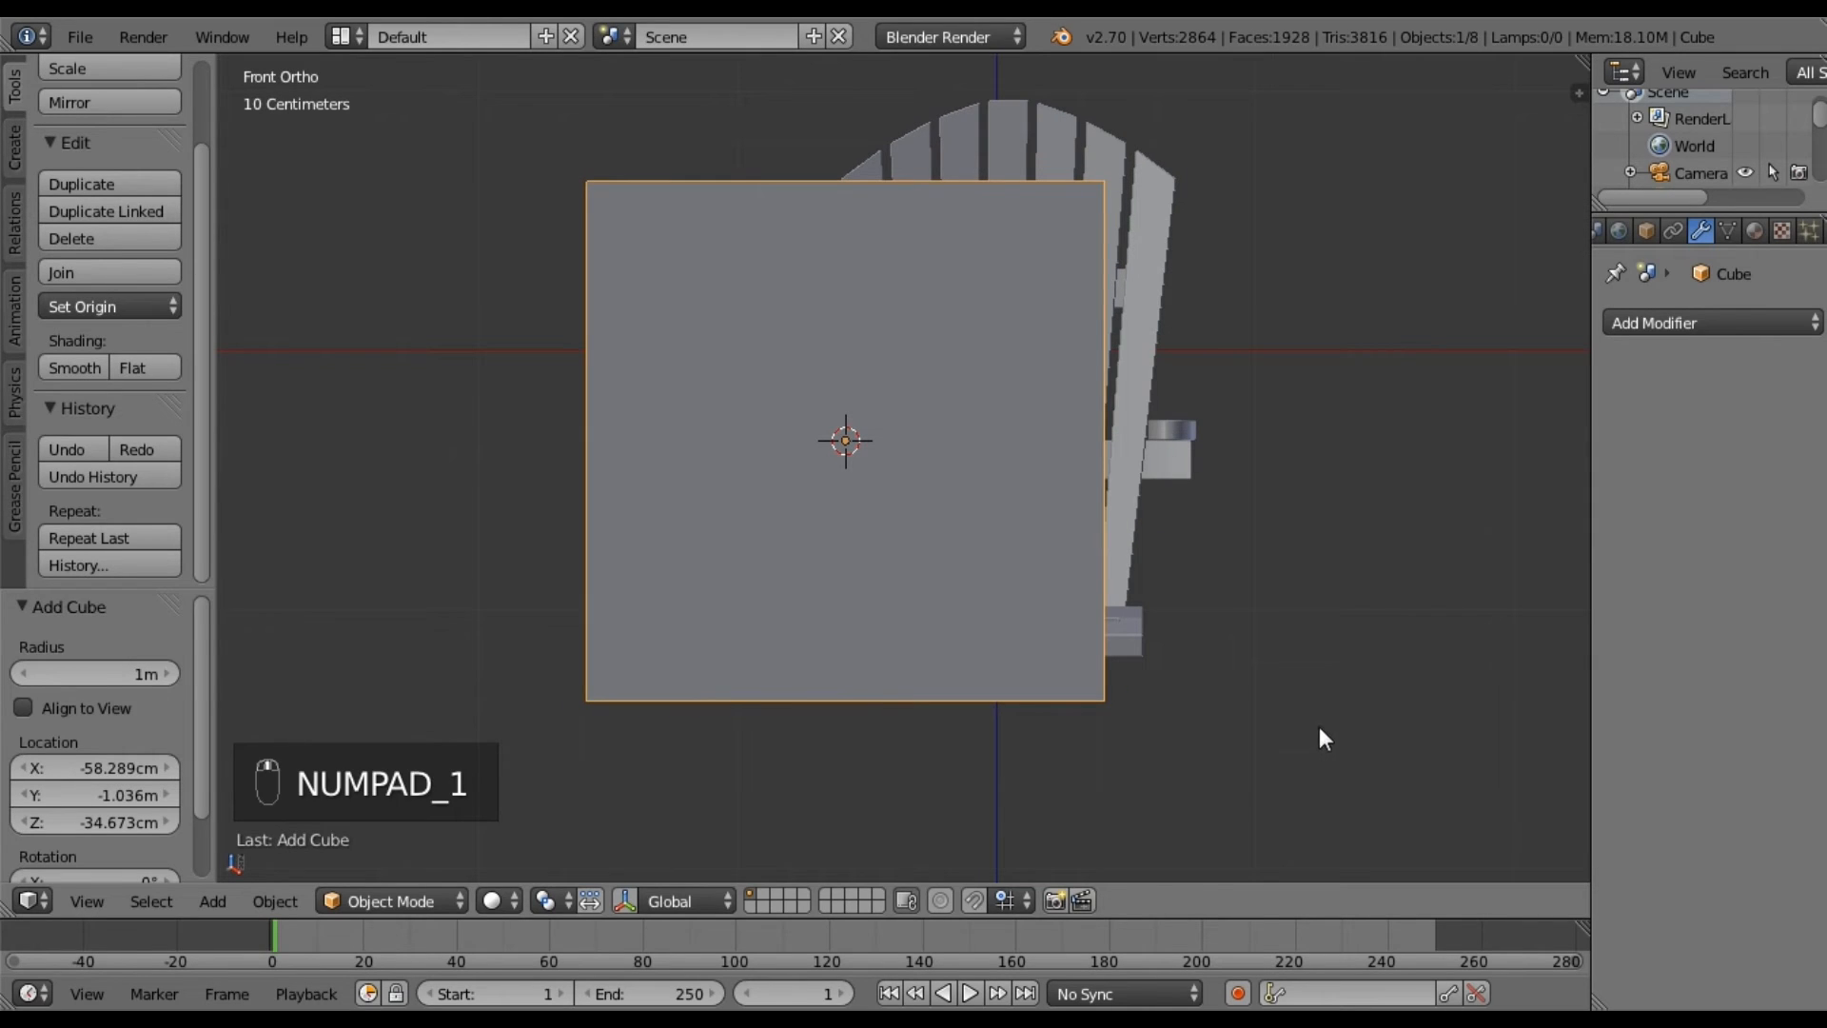
{"action": "key", "text": "s"}
{"action": "key", "text": "x"}
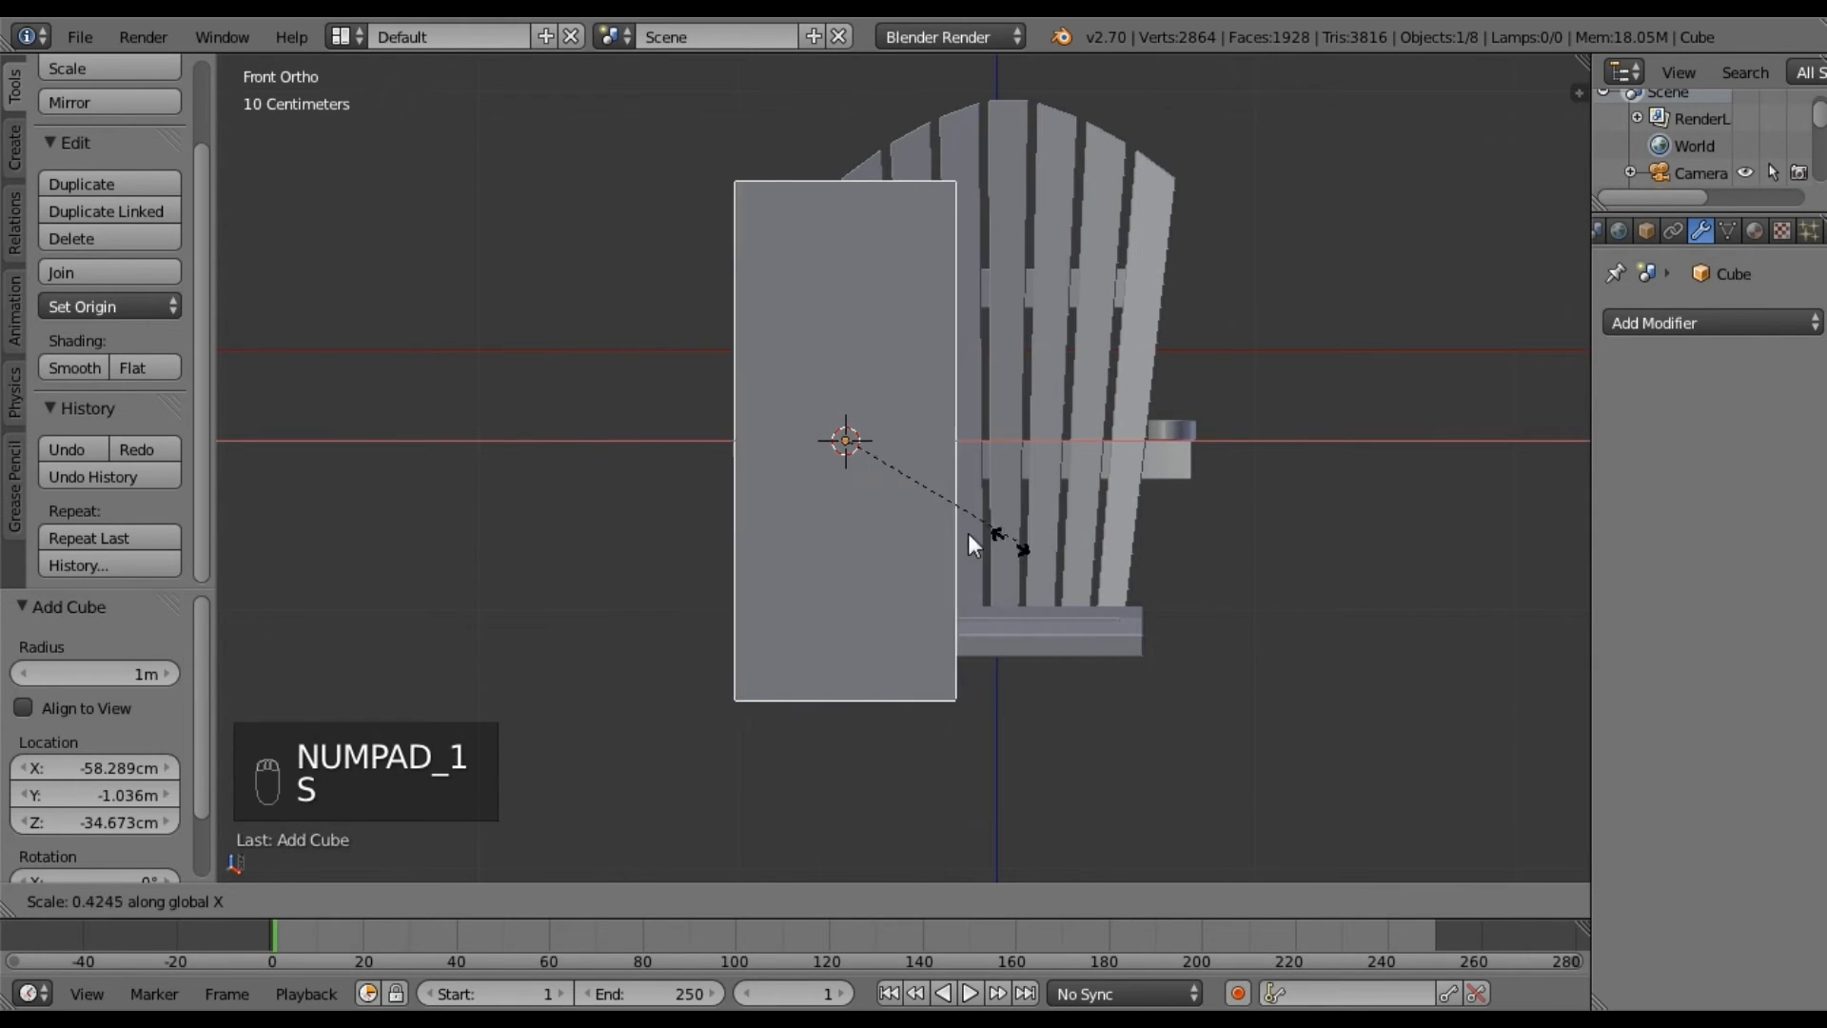
{"action": "left_click", "coordinate": [842, 461]}
{"action": "scroll", "coordinate": [922, 465], "scroll_direction": "up", "scroll_amount": 4}
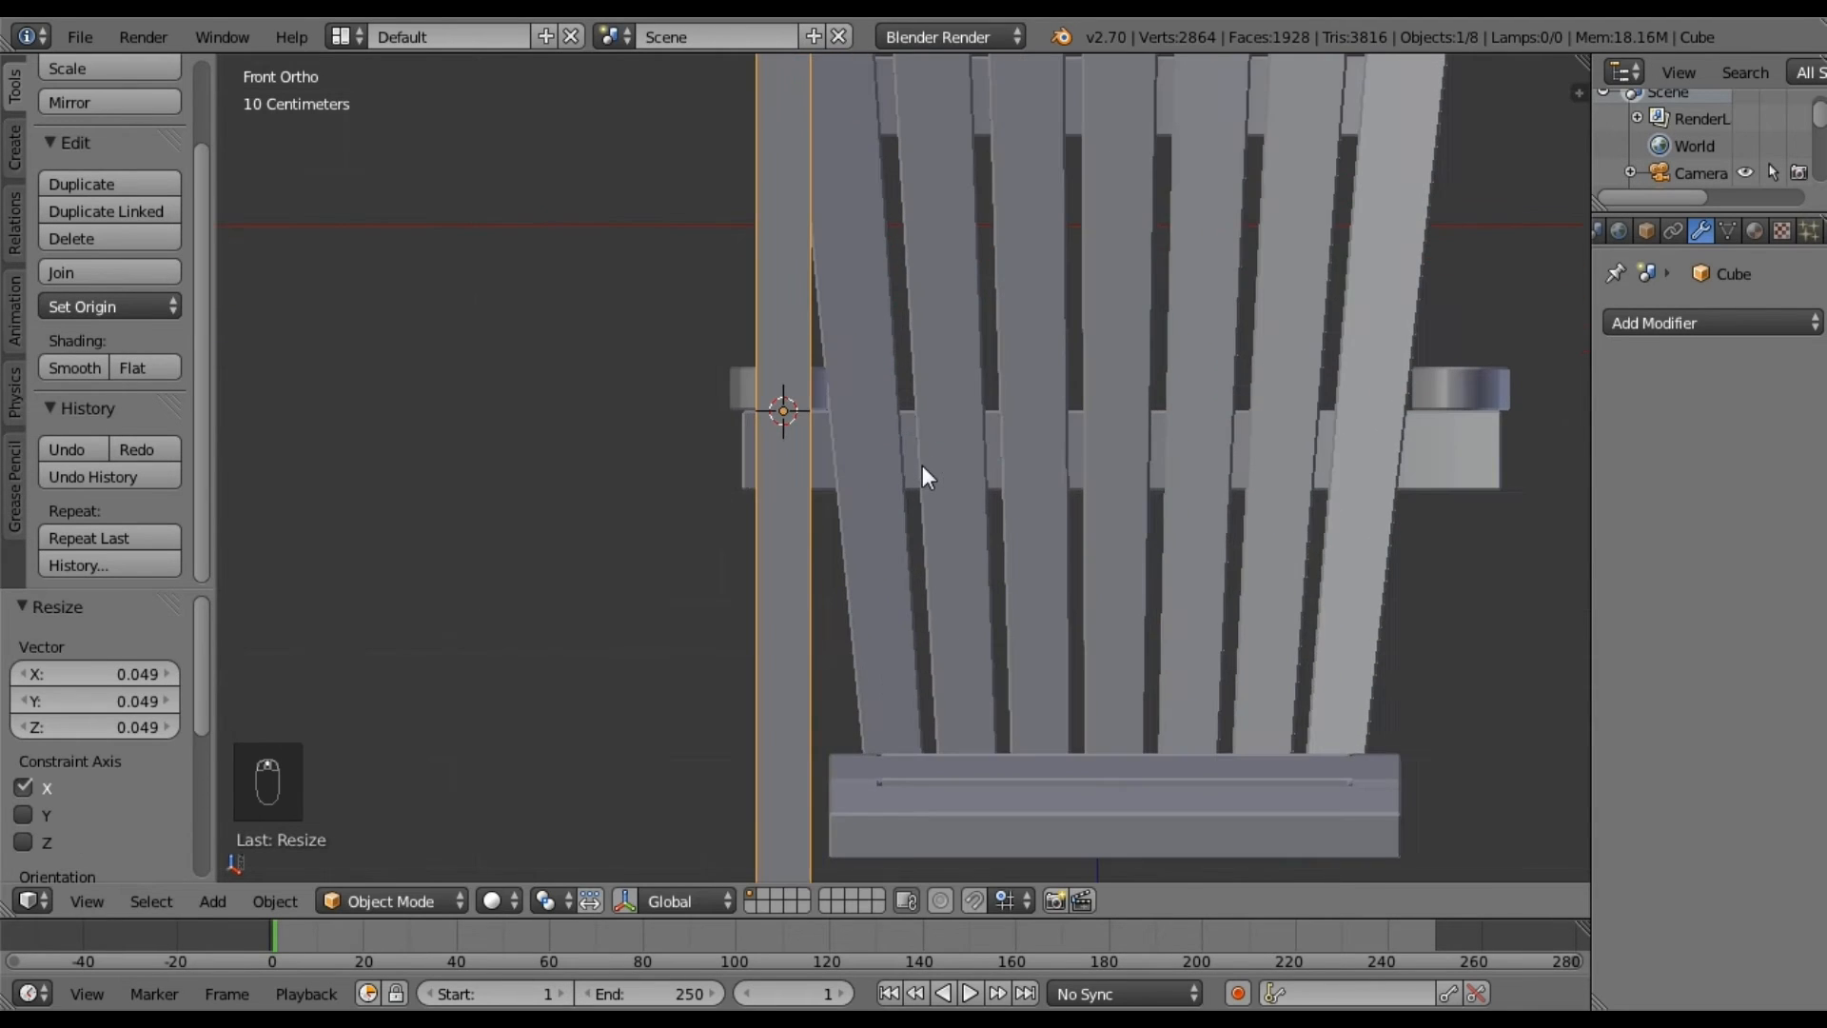
Narrow the upright board along Y into a slim post, then widen it slightly along Y by a factor of about 1.095.
{"action": "middle_click_drag", "start_coordinate": [927, 472], "coordinate": [927, 523]}
{"action": "middle_click_drag", "start_coordinate": [815, 470], "coordinate": [796, 366]}
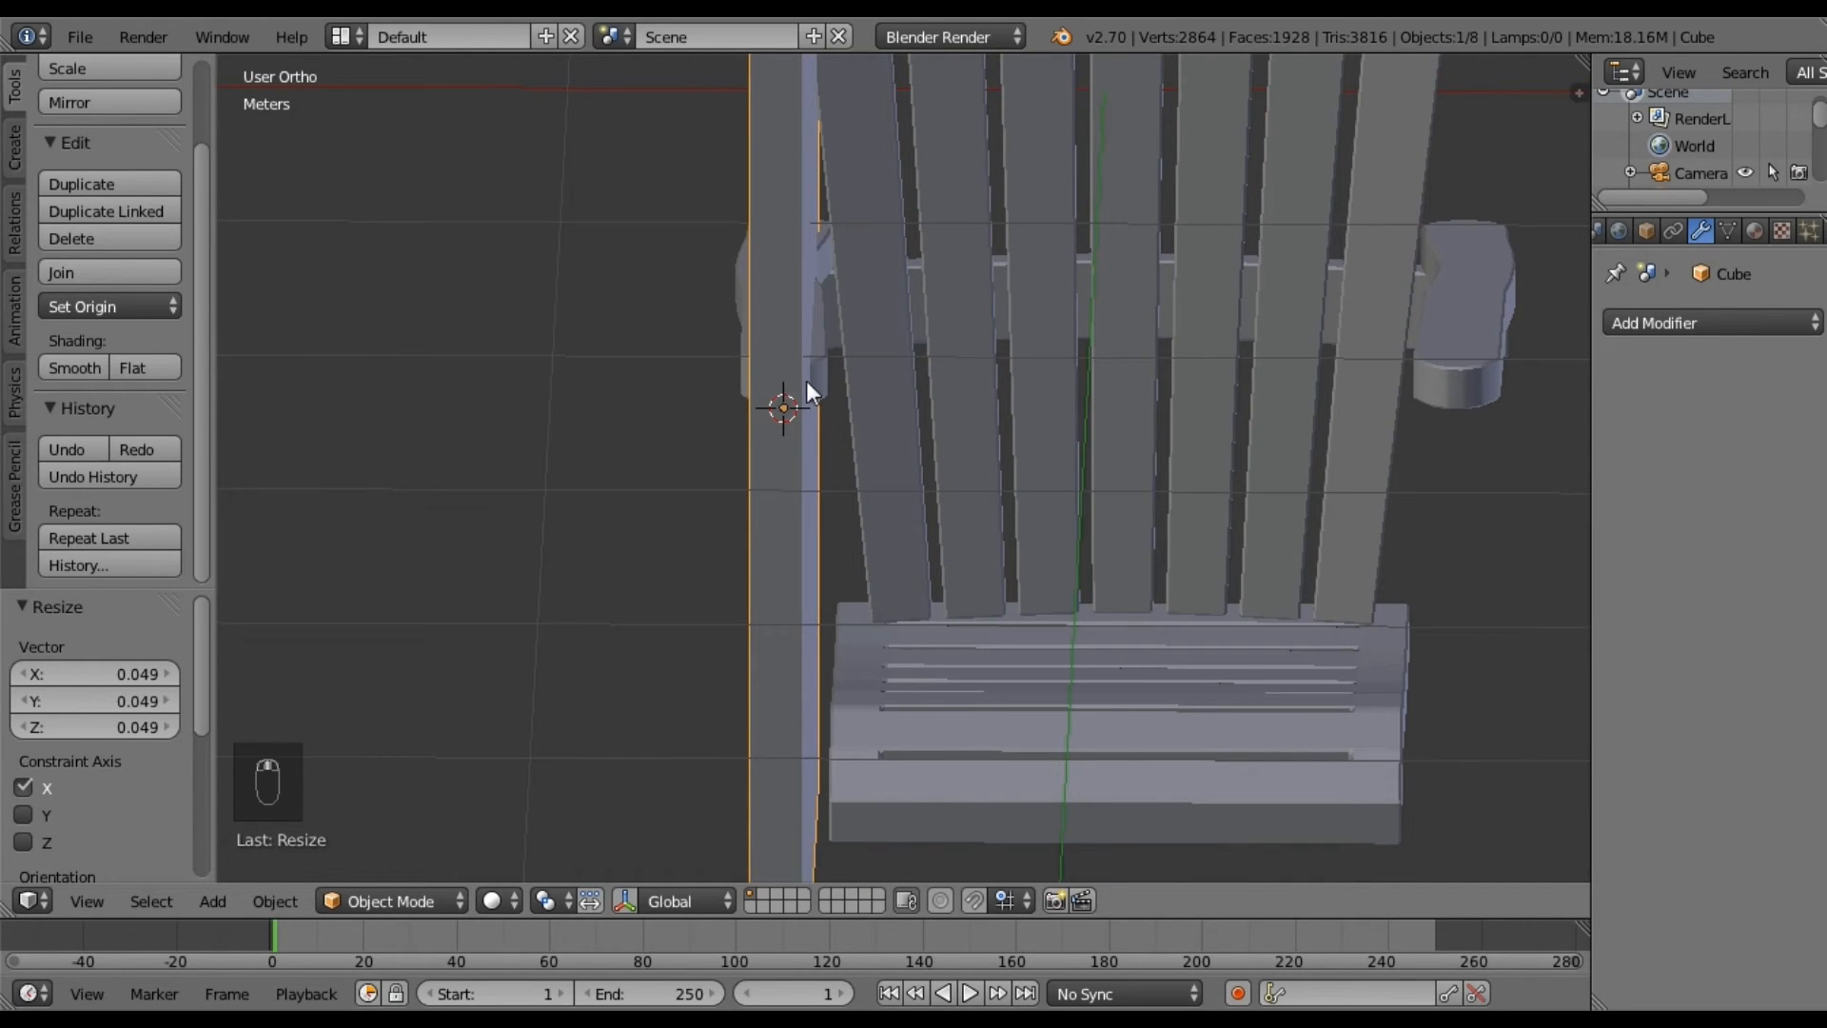
{"action": "middle_click_drag", "start_coordinate": [910, 586], "coordinate": [910, 571]}
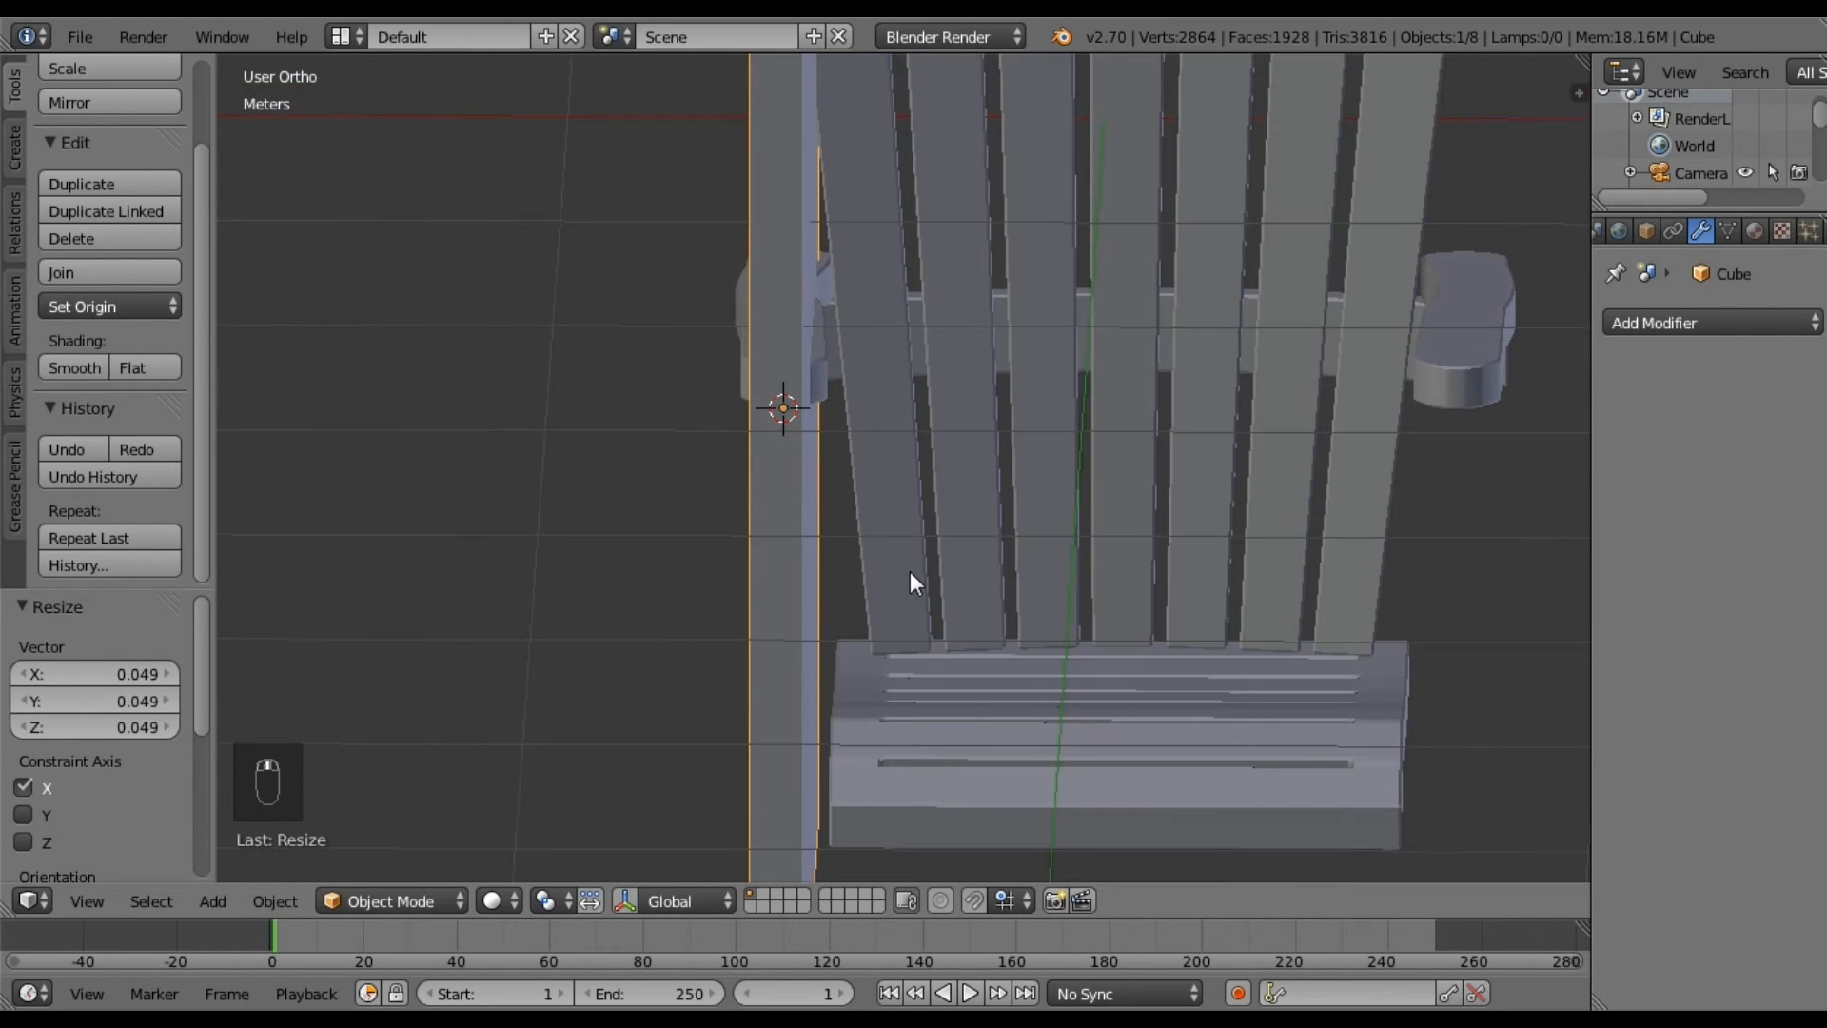
{"action": "key", "text": "KP_1"}
{"action": "middle_click_drag", "start_coordinate": [941, 573], "coordinate": [1168, 630]}
{"action": "key", "text": "s"}
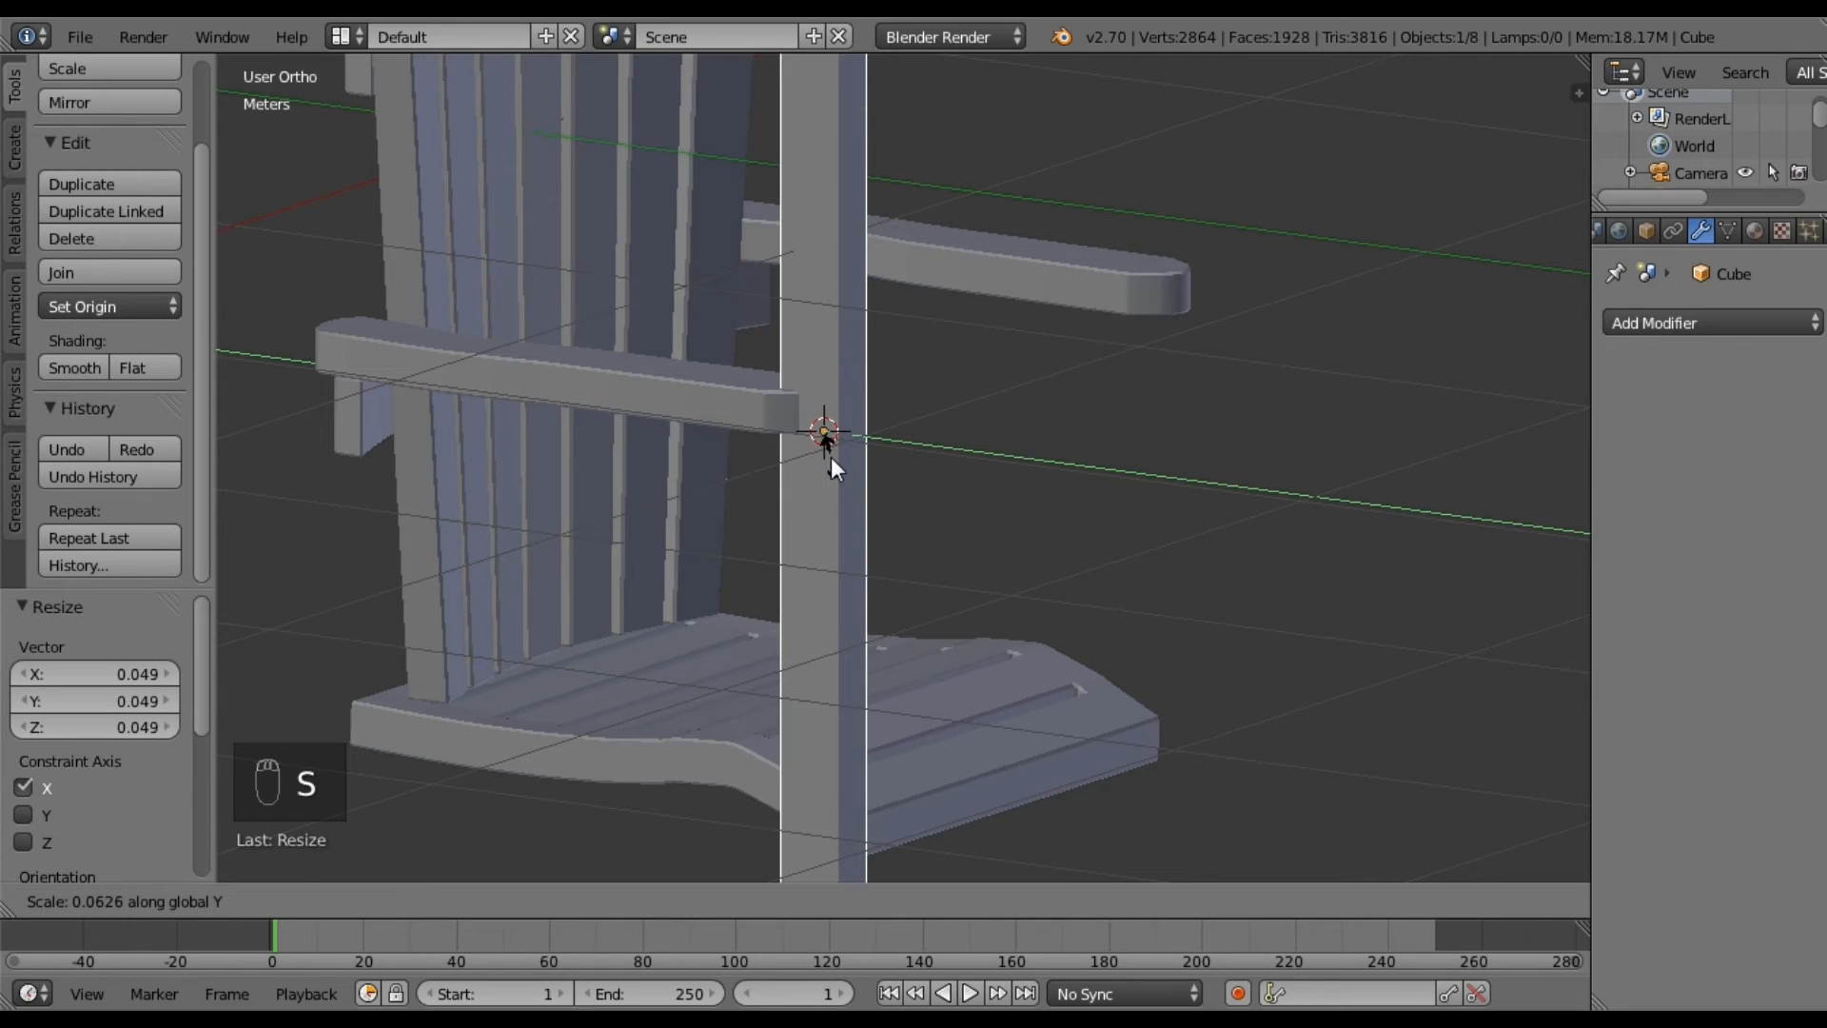
{"action": "left_click", "coordinate": [837, 460]}
{"action": "middle_click_drag", "start_coordinate": [823, 470], "coordinate": [940, 518]}
{"action": "key", "text": "s"}
{"action": "key", "text": "y"}
{"action": "left_click", "coordinate": [977, 535]}
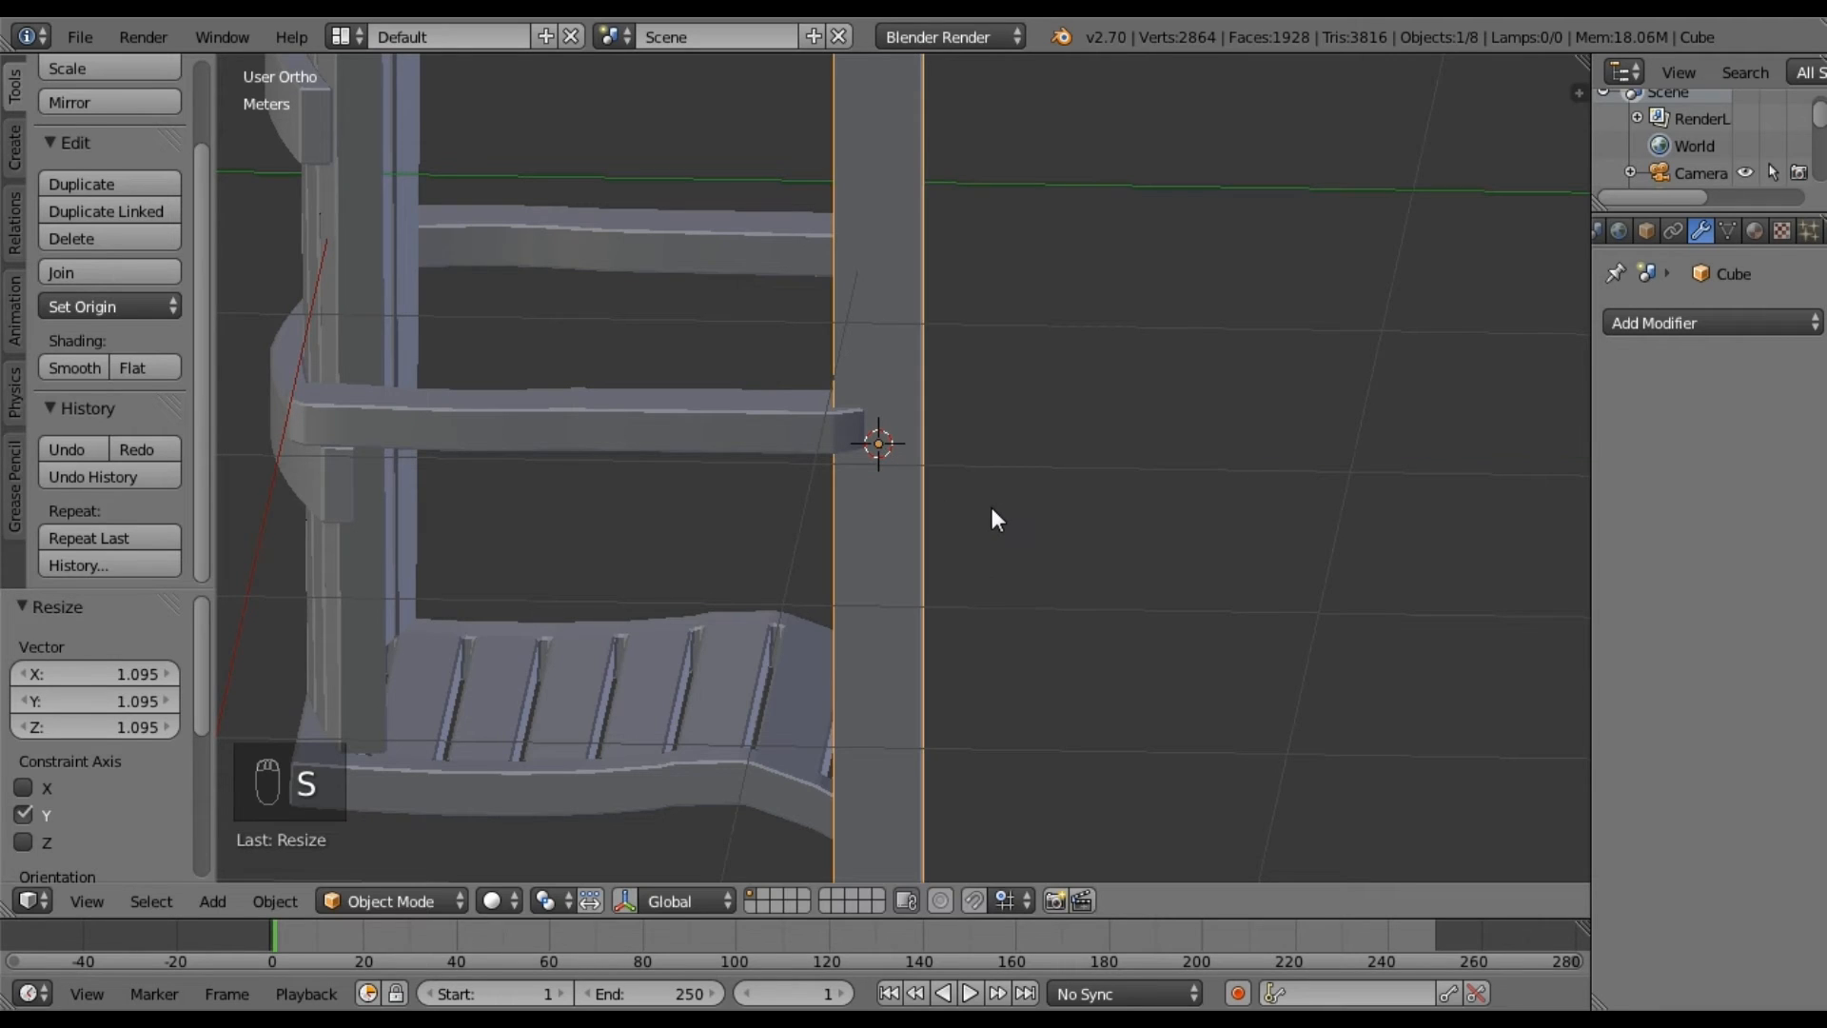
Move the post about 31.5 cm along Y, back from the front tip of the armrest.
{"action": "mouse_move", "coordinate": [986, 511]}
{"action": "middle_mouse_down"}
{"action": "mouse_move", "coordinate": [824, 605]}
{"action": "mouse_move", "coordinate": [754, 621]}
{"action": "mouse_move", "coordinate": [841, 714]}
{"action": "mouse_move", "coordinate": [906, 678]}
{"action": "mouse_move", "coordinate": [980, 505]}
{"action": "middle_mouse_up"}
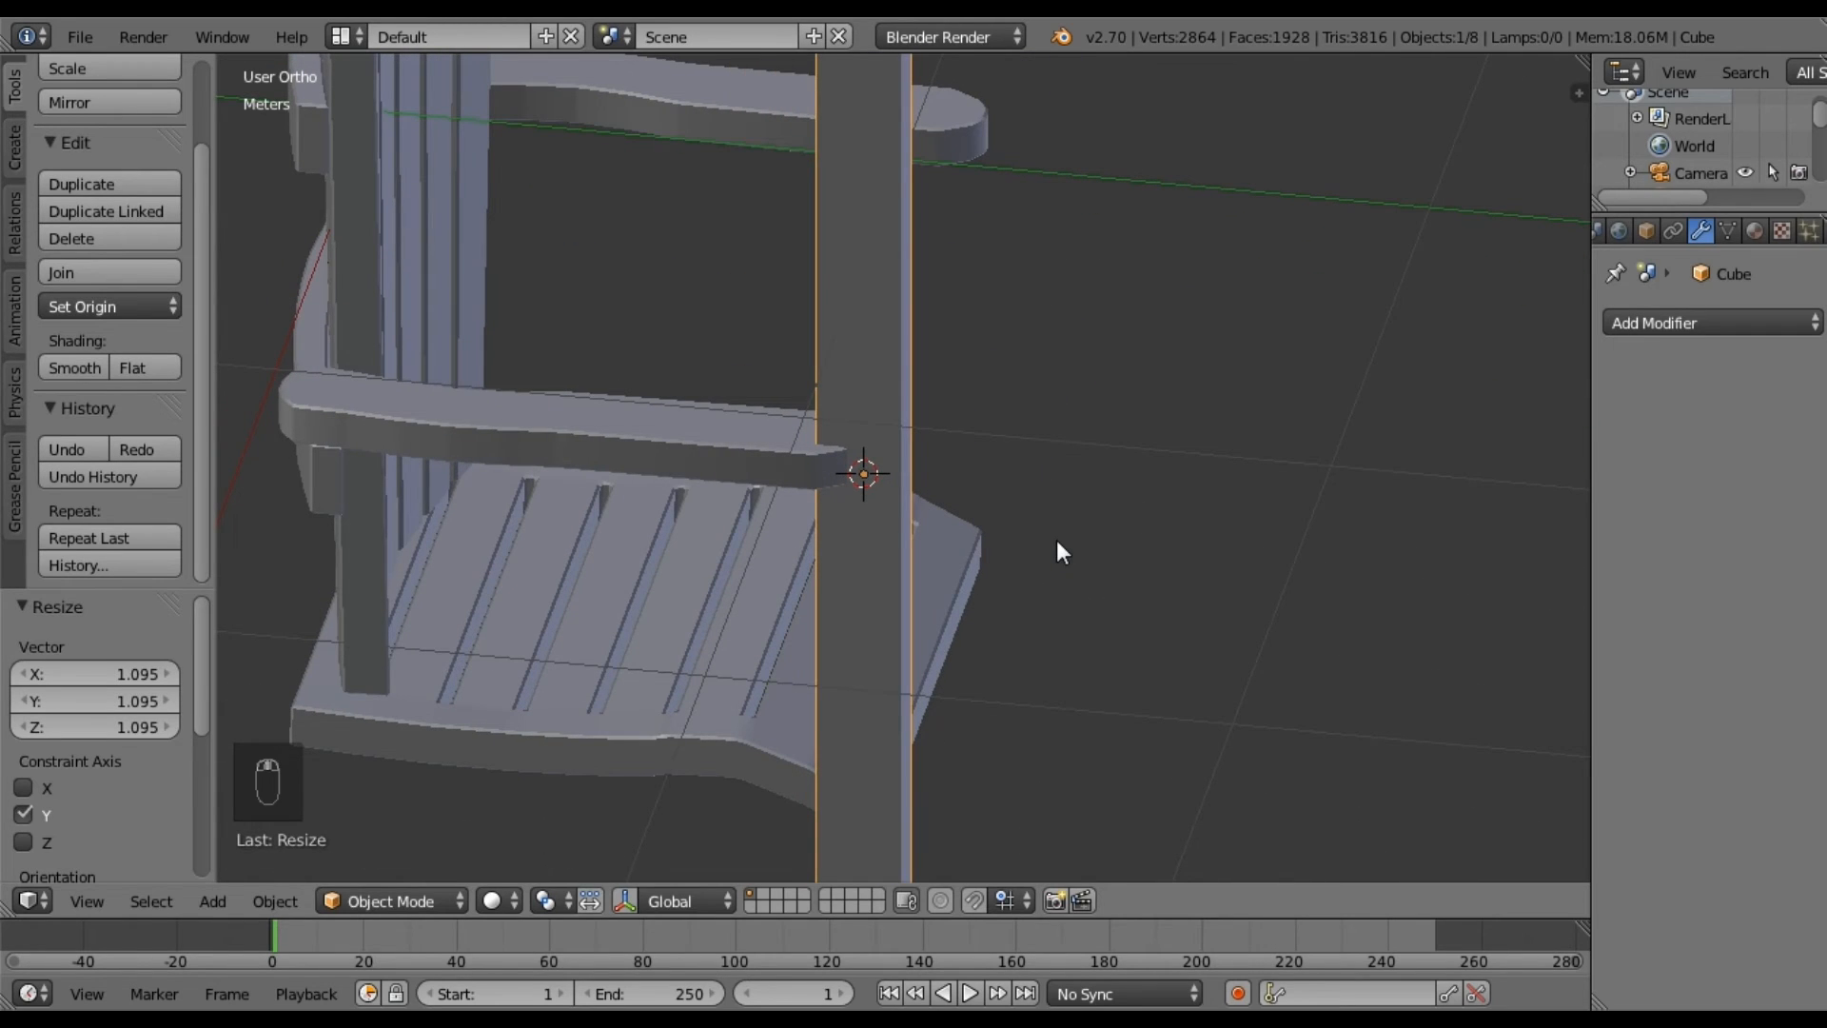
{"action": "key", "text": "g"}
{"action": "key", "text": "x"}
{"action": "key", "text": "g"}
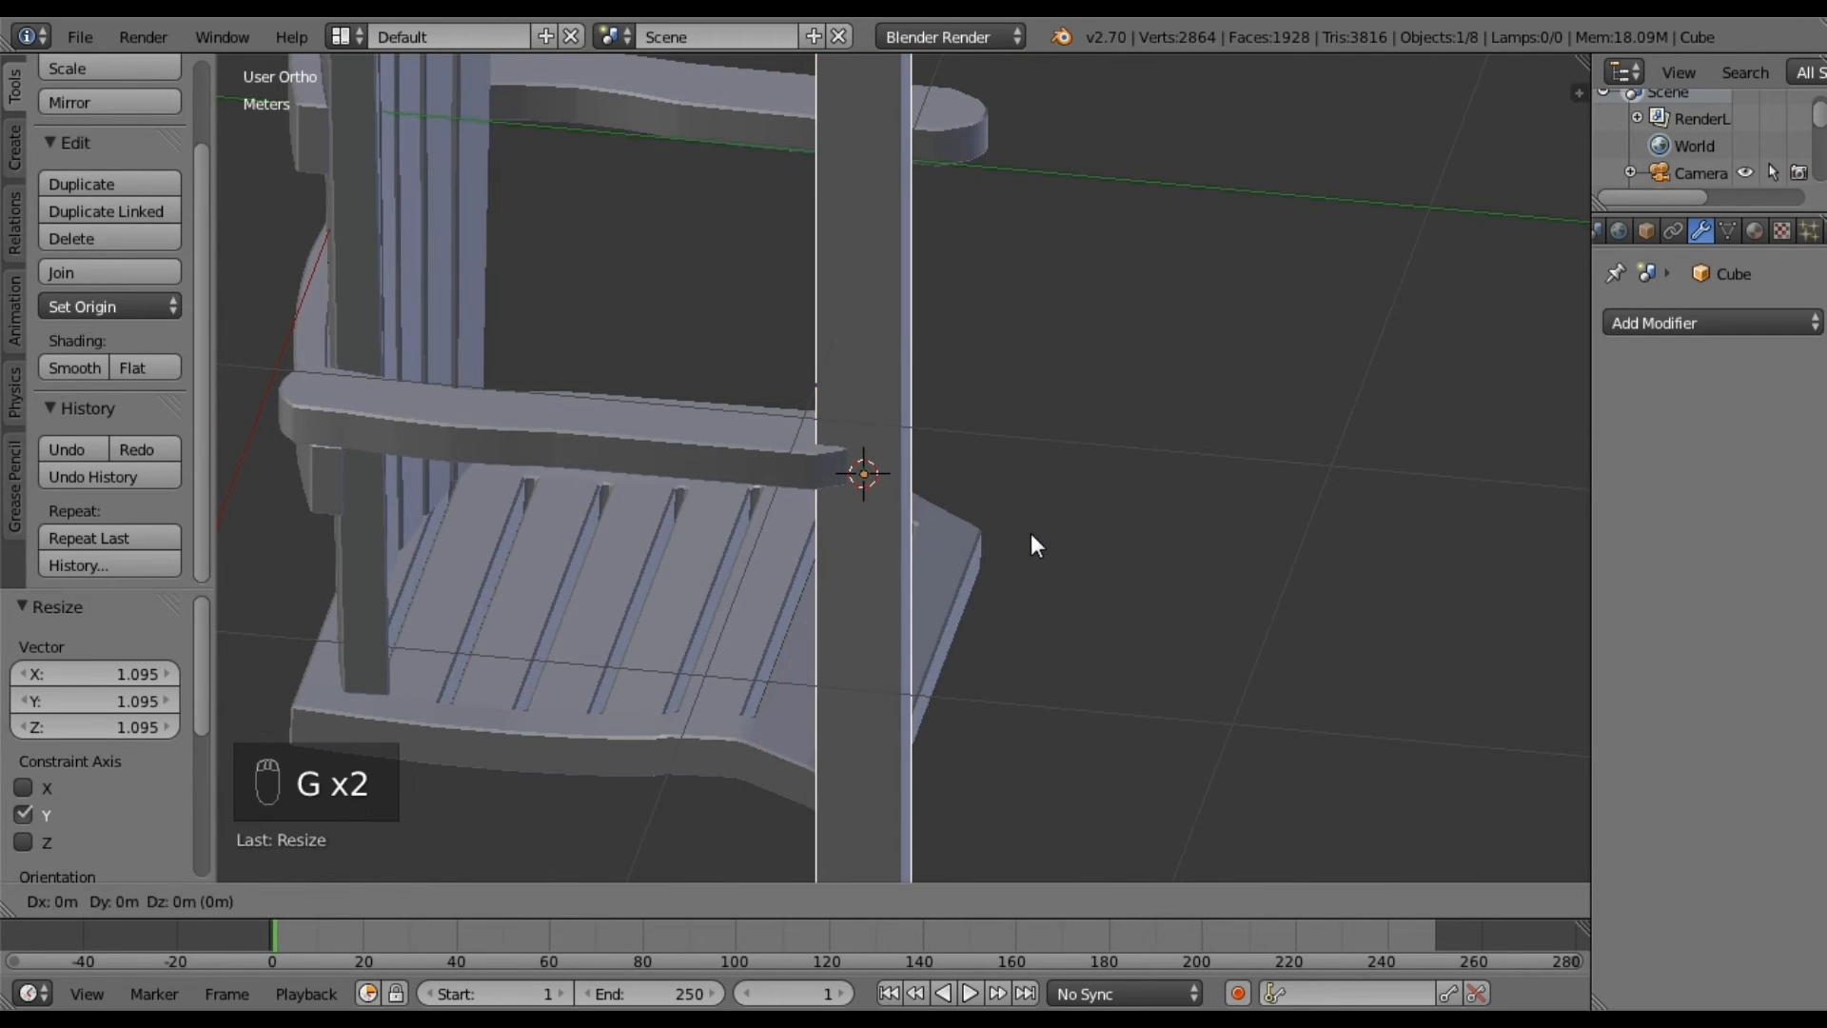
{"action": "key", "text": "y"}
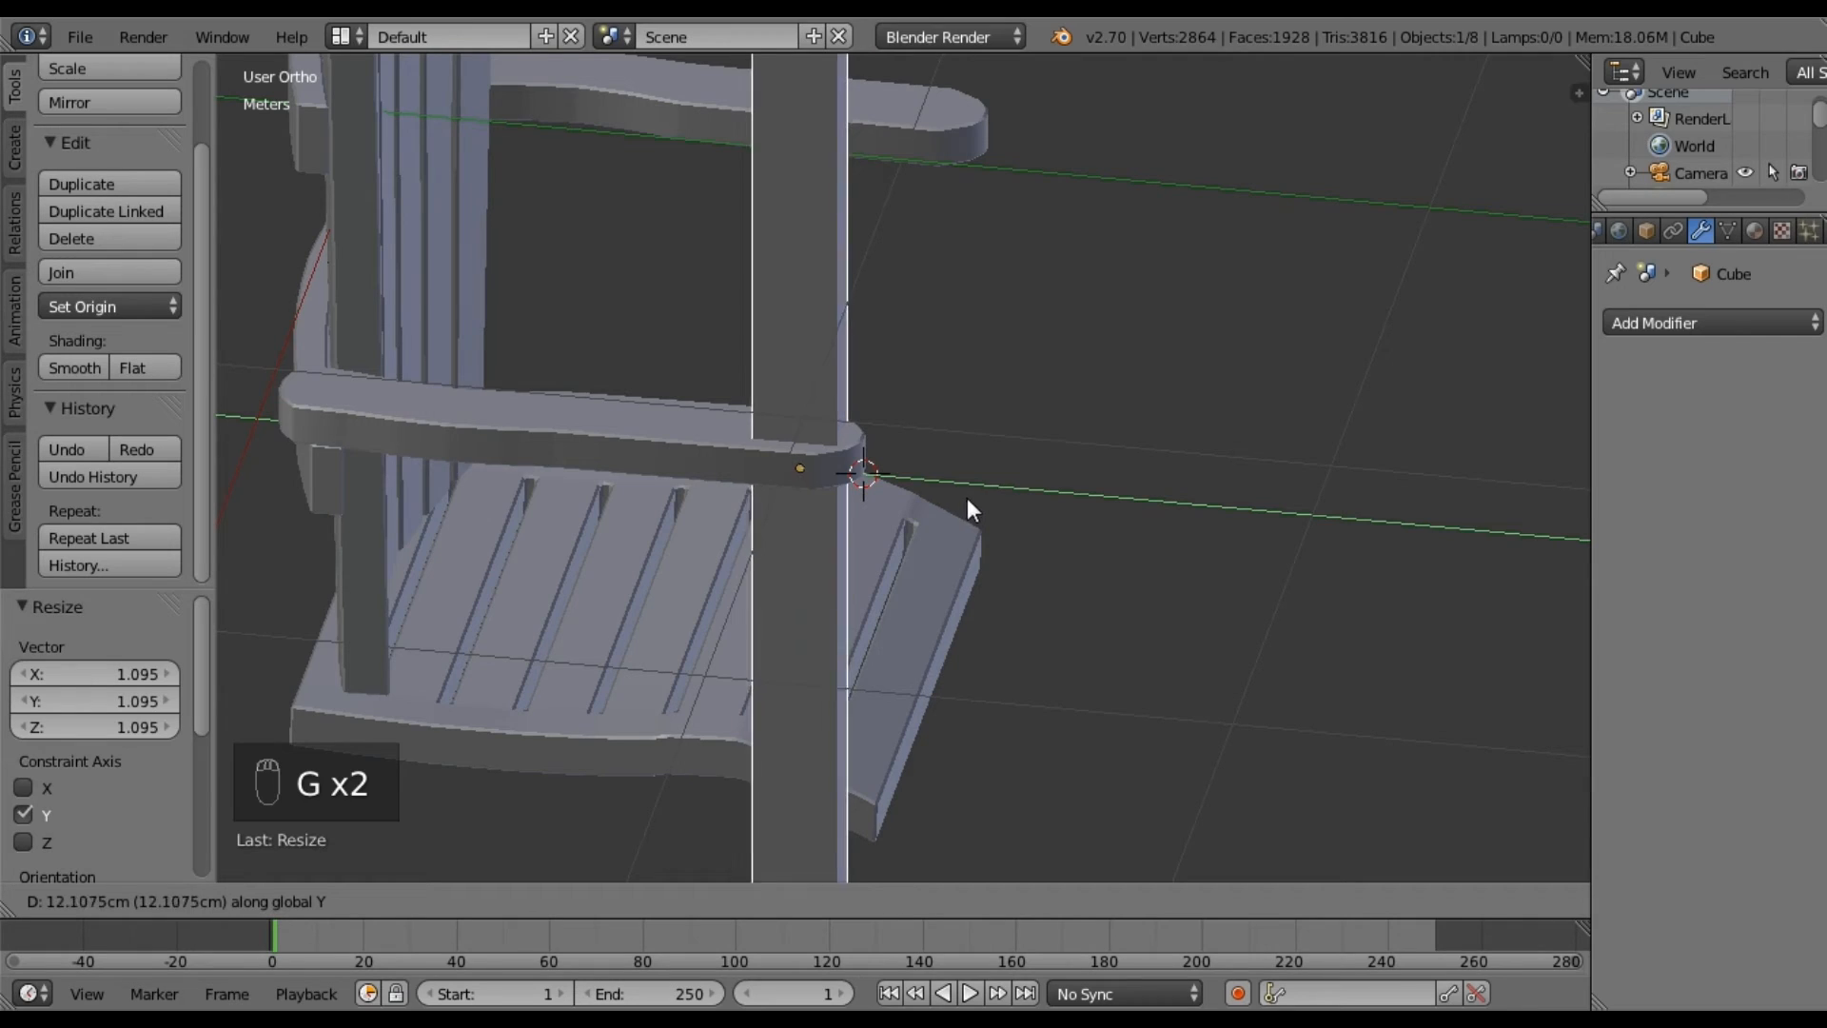
{"action": "left_click", "coordinate": [869, 457]}
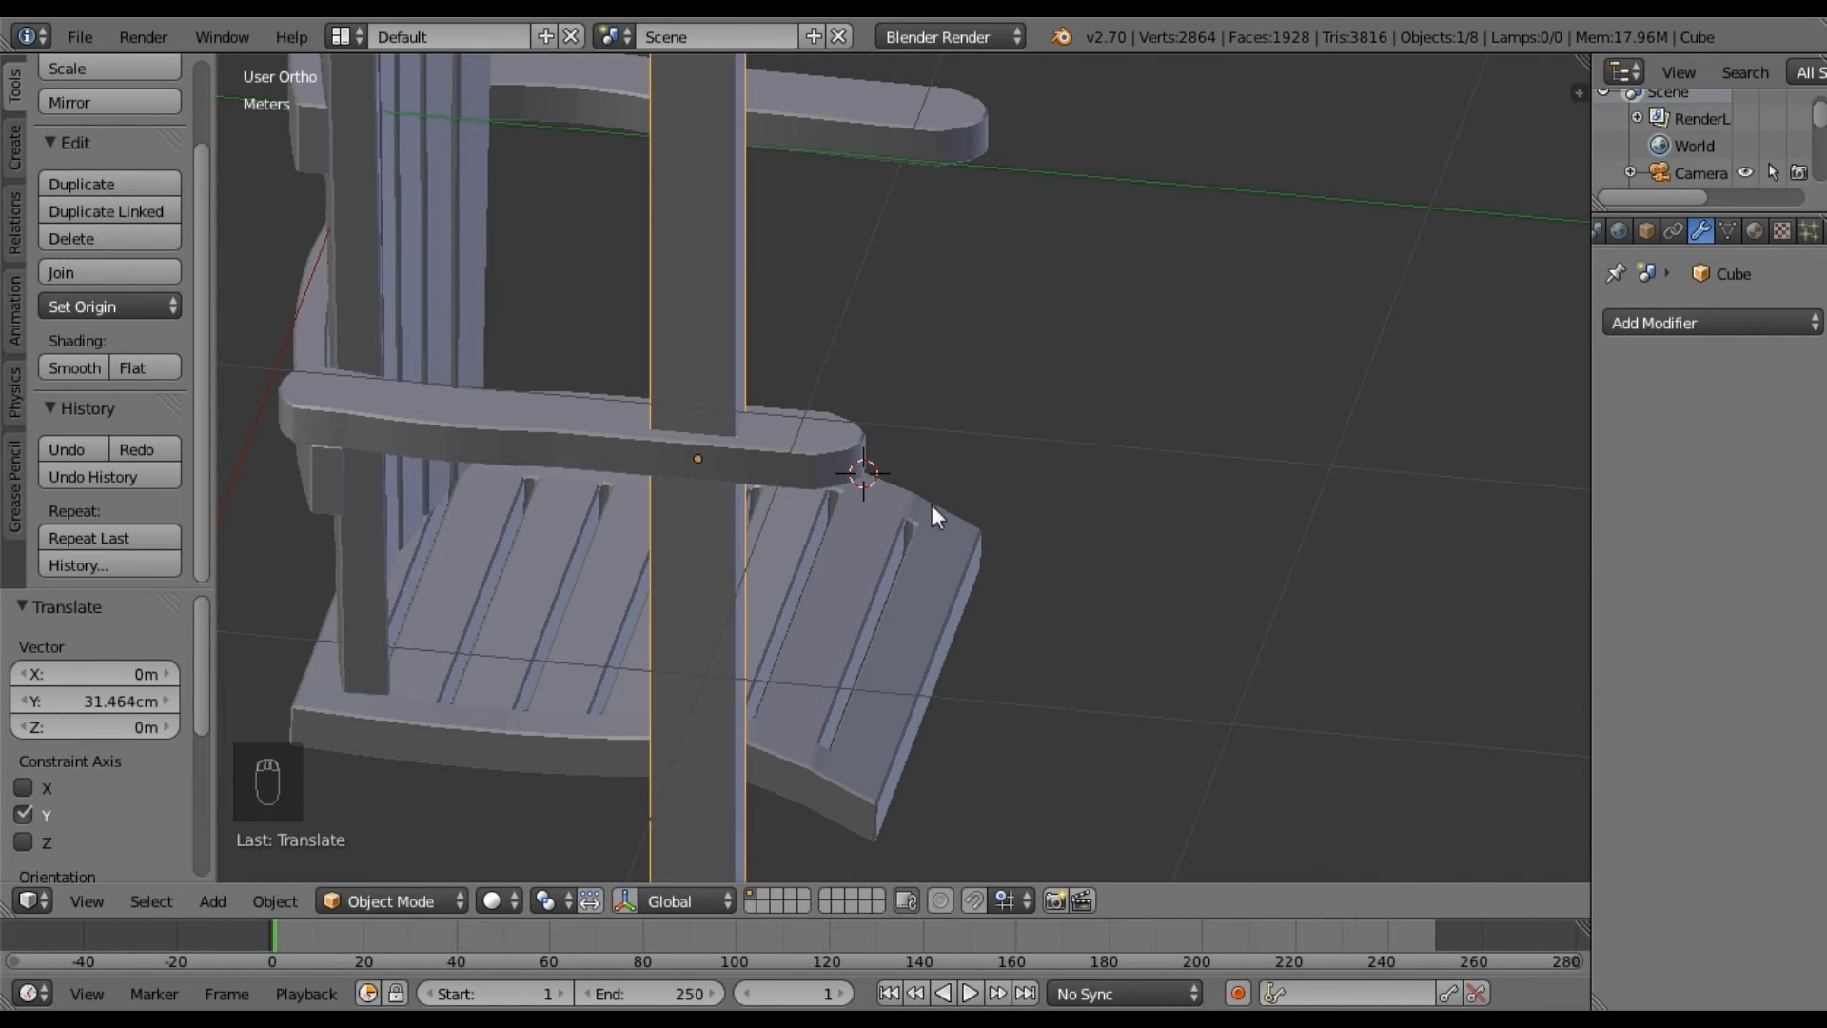
Move the post about 3.5 cm along X in front view so its inner face meets the side of the seat.
{"action": "middle_click_drag", "start_coordinate": [967, 613], "coordinate": [742, 535]}
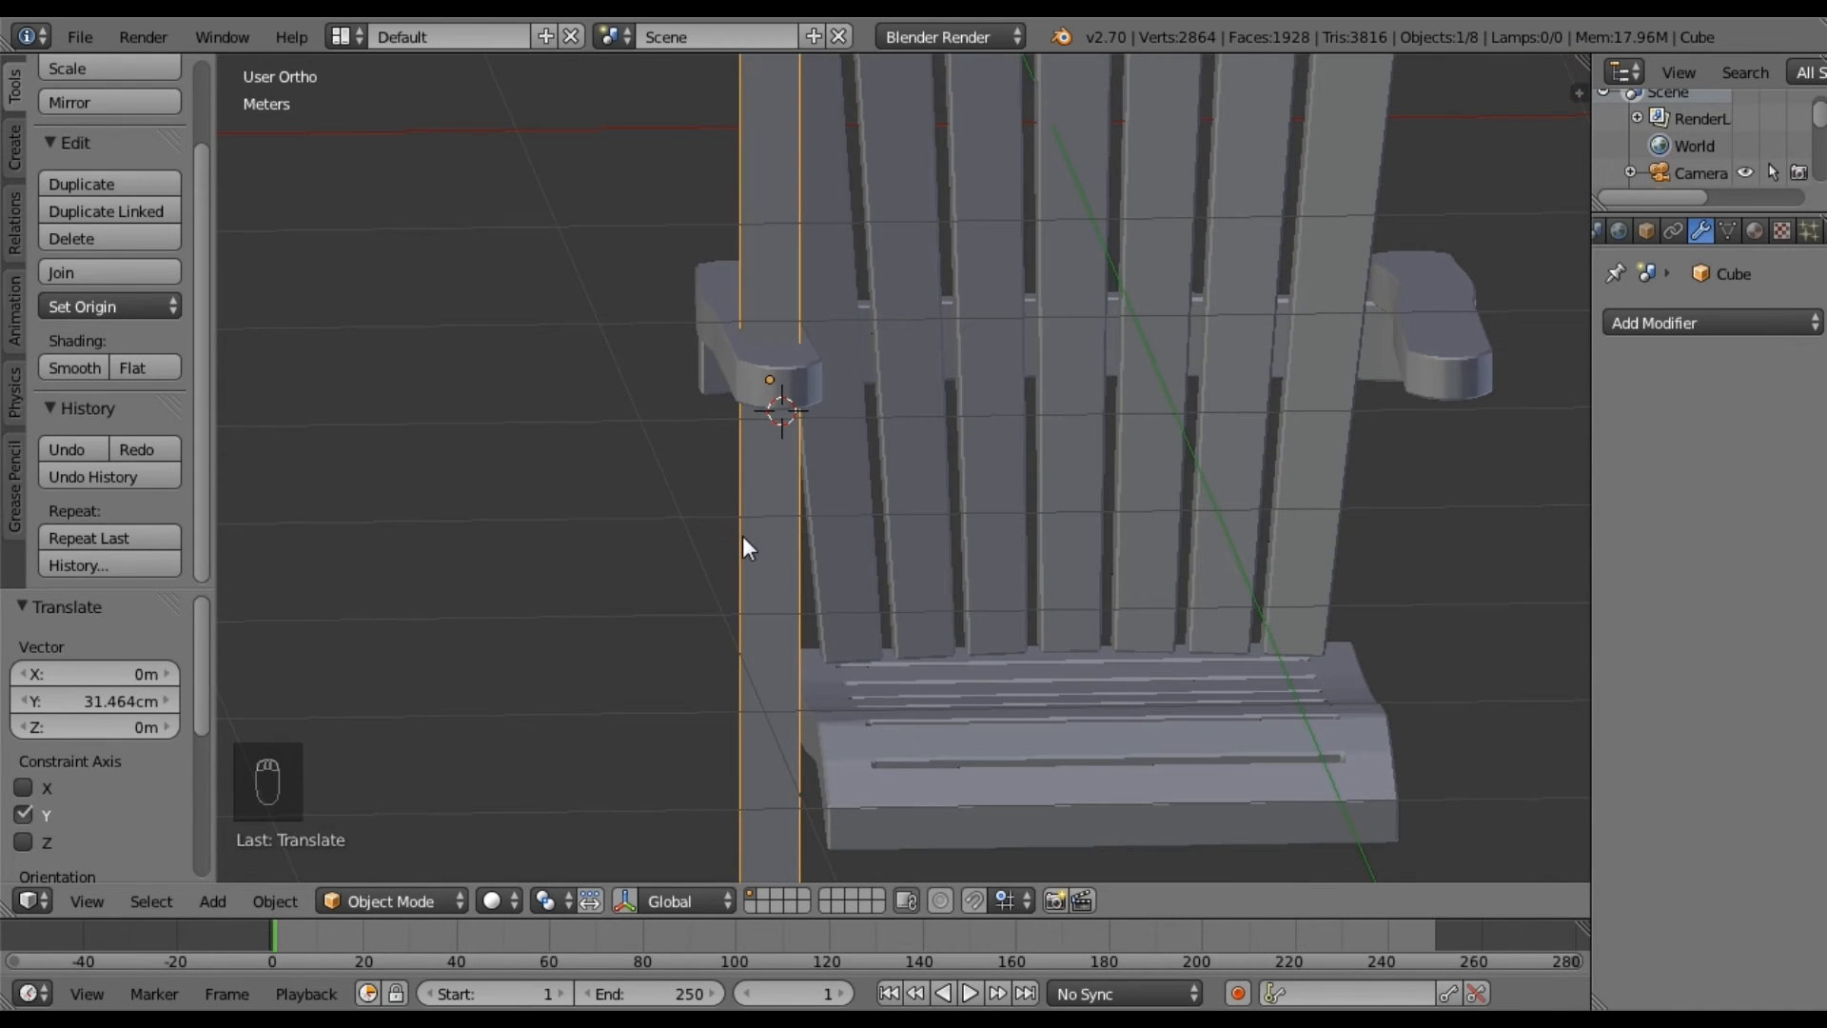
{"action": "key", "text": "KP_1"}
{"action": "key", "text": "g"}
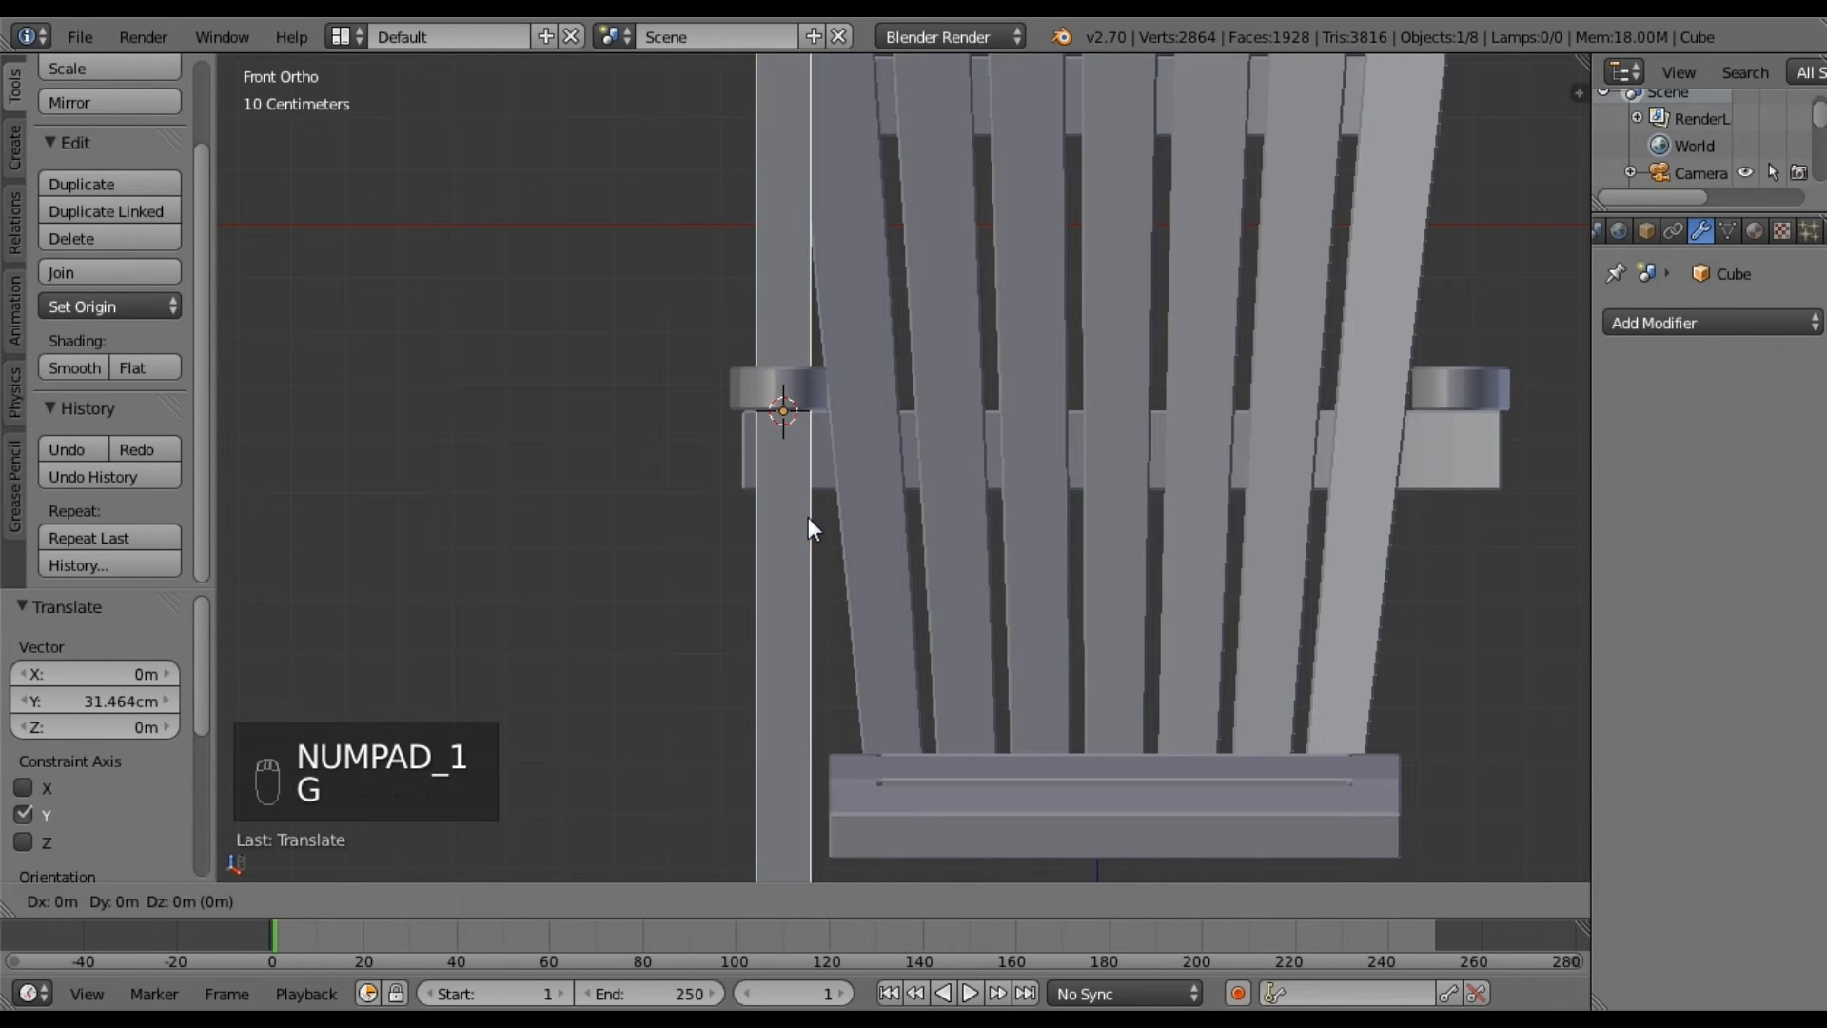
{"action": "key", "text": "x"}
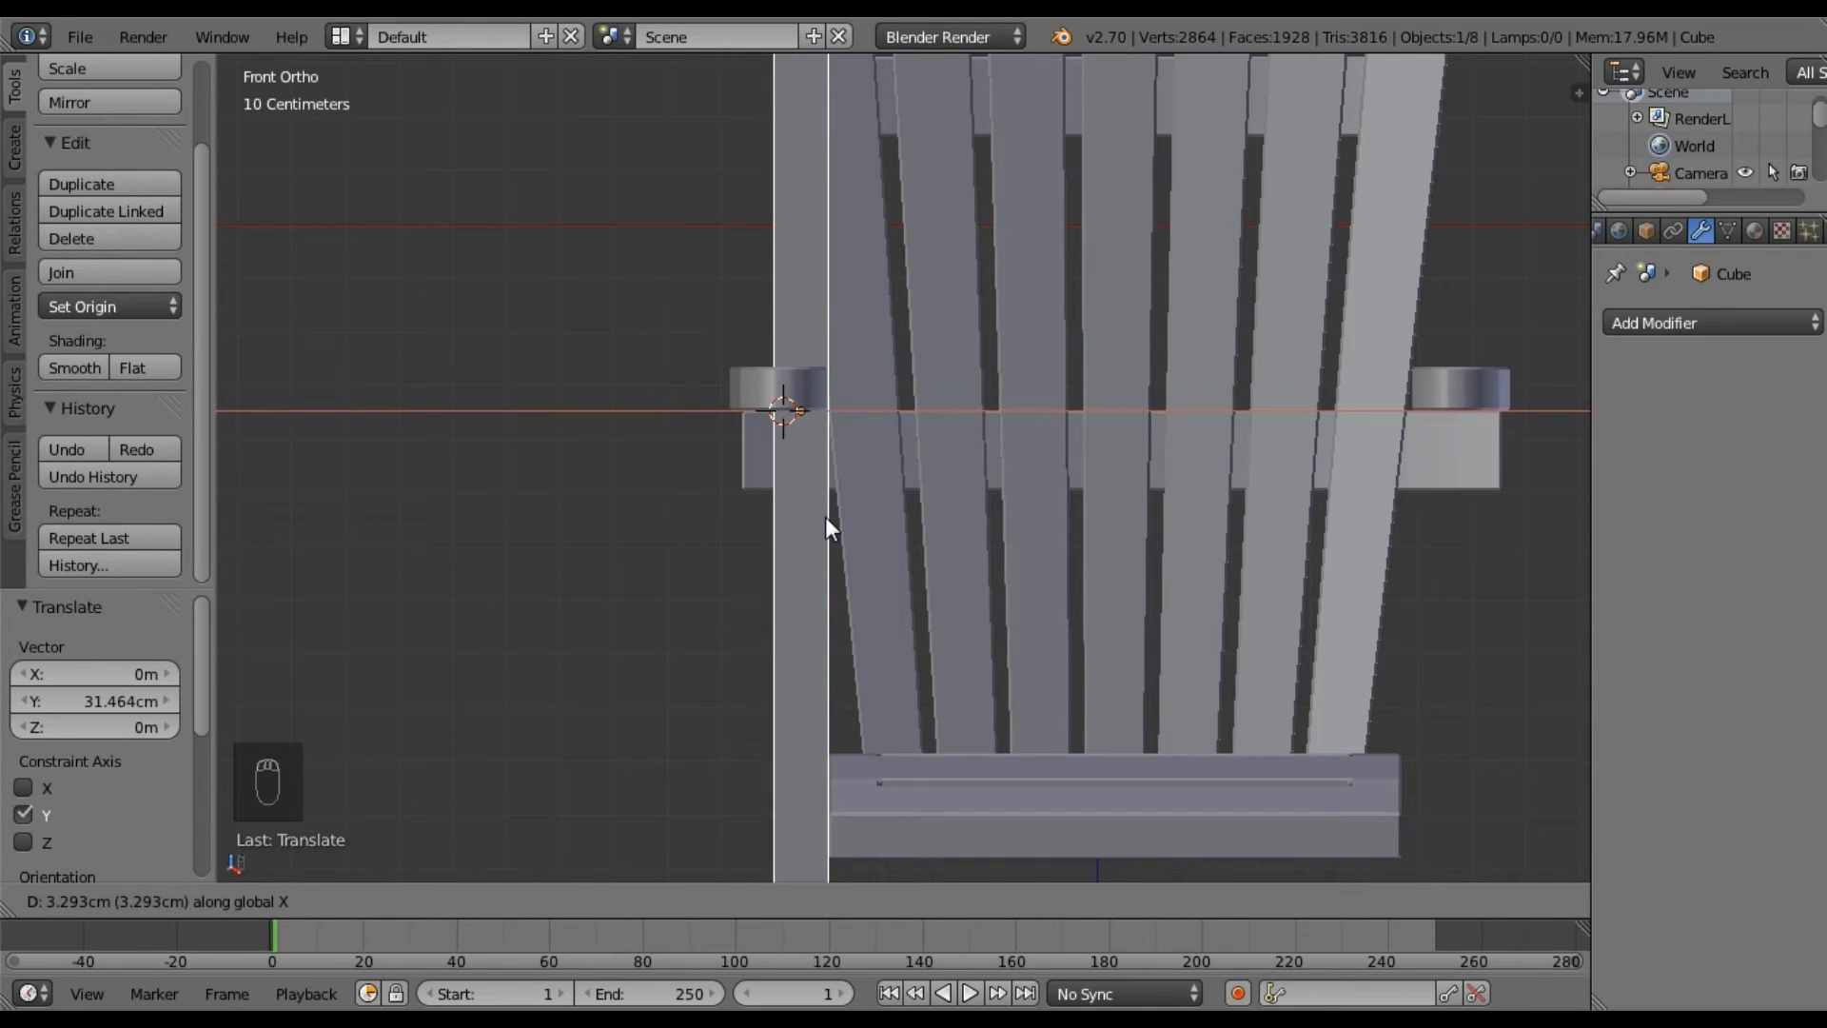
{"action": "left_click", "coordinate": [826, 517]}
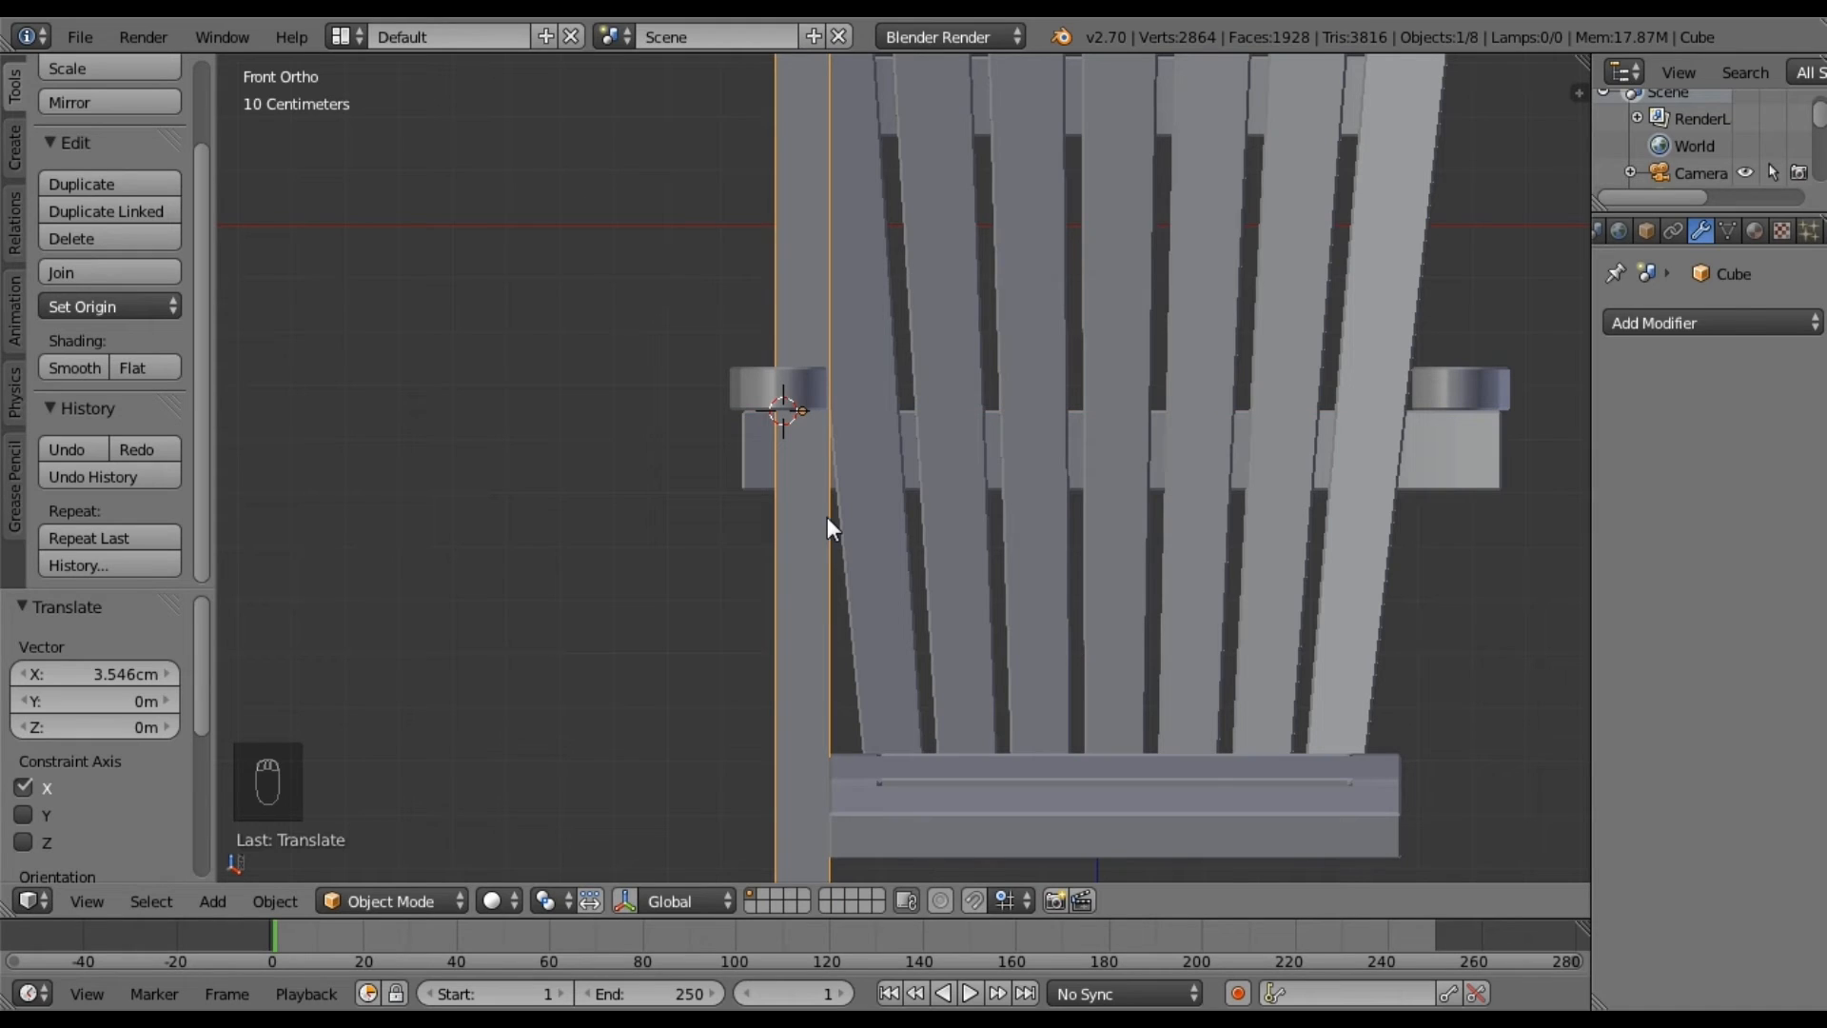
Examine how the post meets the seat's side and passes through the armrest from several angles.
{"action": "middle_click_drag", "start_coordinate": [933, 727], "coordinate": [909, 390], "text": "shift"}
{"action": "scroll", "coordinate": [865, 420], "scroll_direction": "up", "scroll_amount": 3}
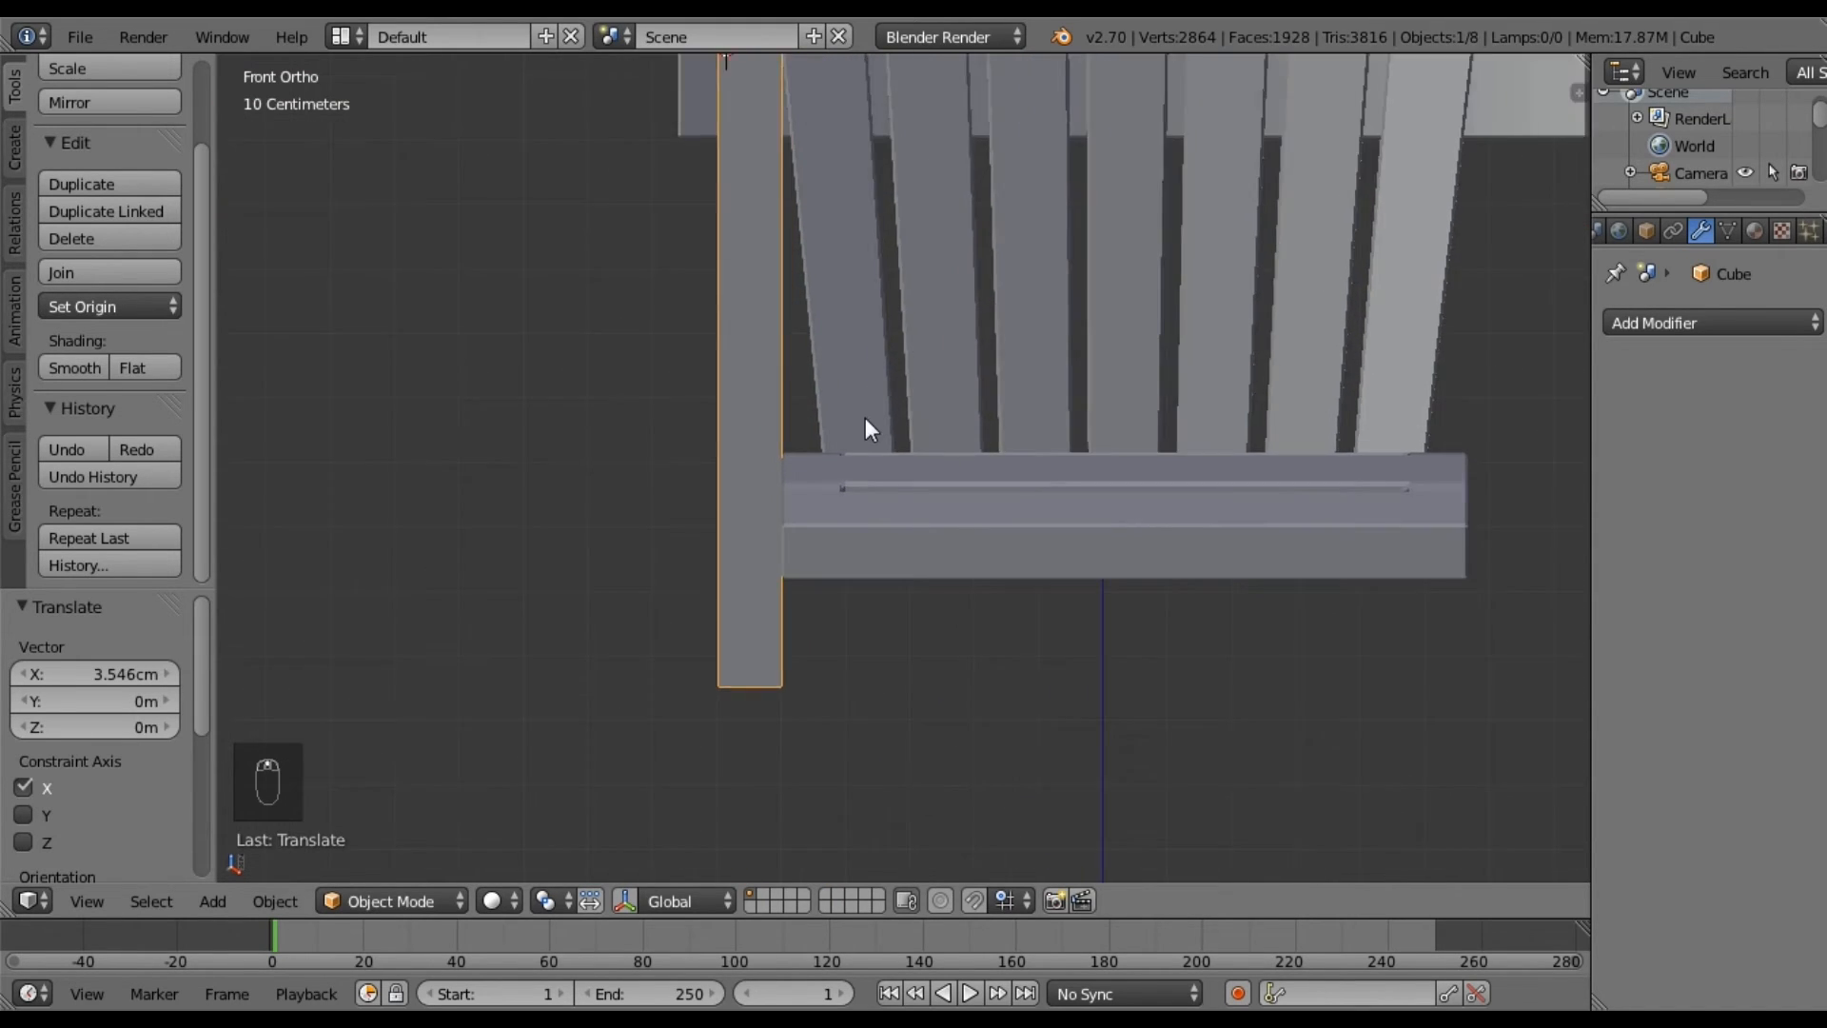
{"action": "middle_click_drag", "start_coordinate": [813, 518], "coordinate": [698, 438]}
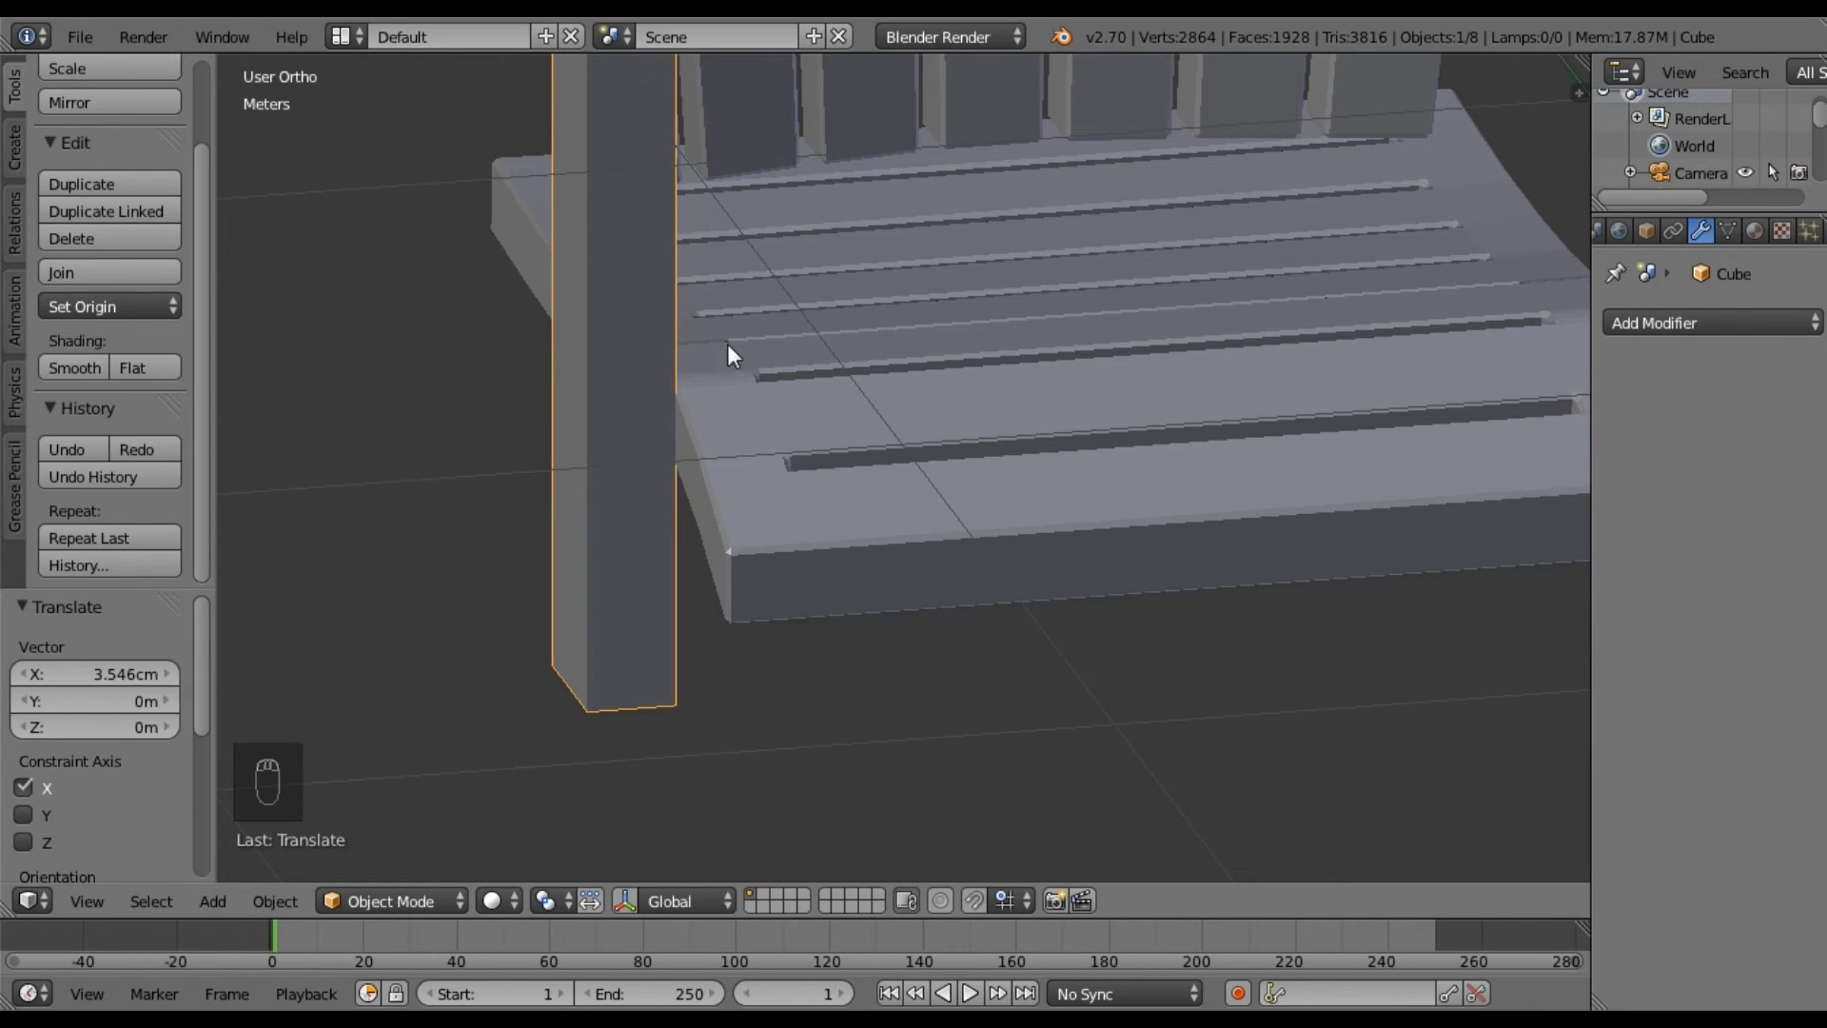
{"action": "scroll", "coordinate": [735, 349], "scroll_direction": "down", "scroll_amount": 2}
{"action": "middle_click_drag", "start_coordinate": [837, 123], "coordinate": [890, 592], "text": "shift"}
{"action": "middle_click_drag", "start_coordinate": [857, 420], "coordinate": [784, 435]}
{"action": "scroll", "coordinate": [790, 361], "scroll_direction": "up", "scroll_amount": 3}
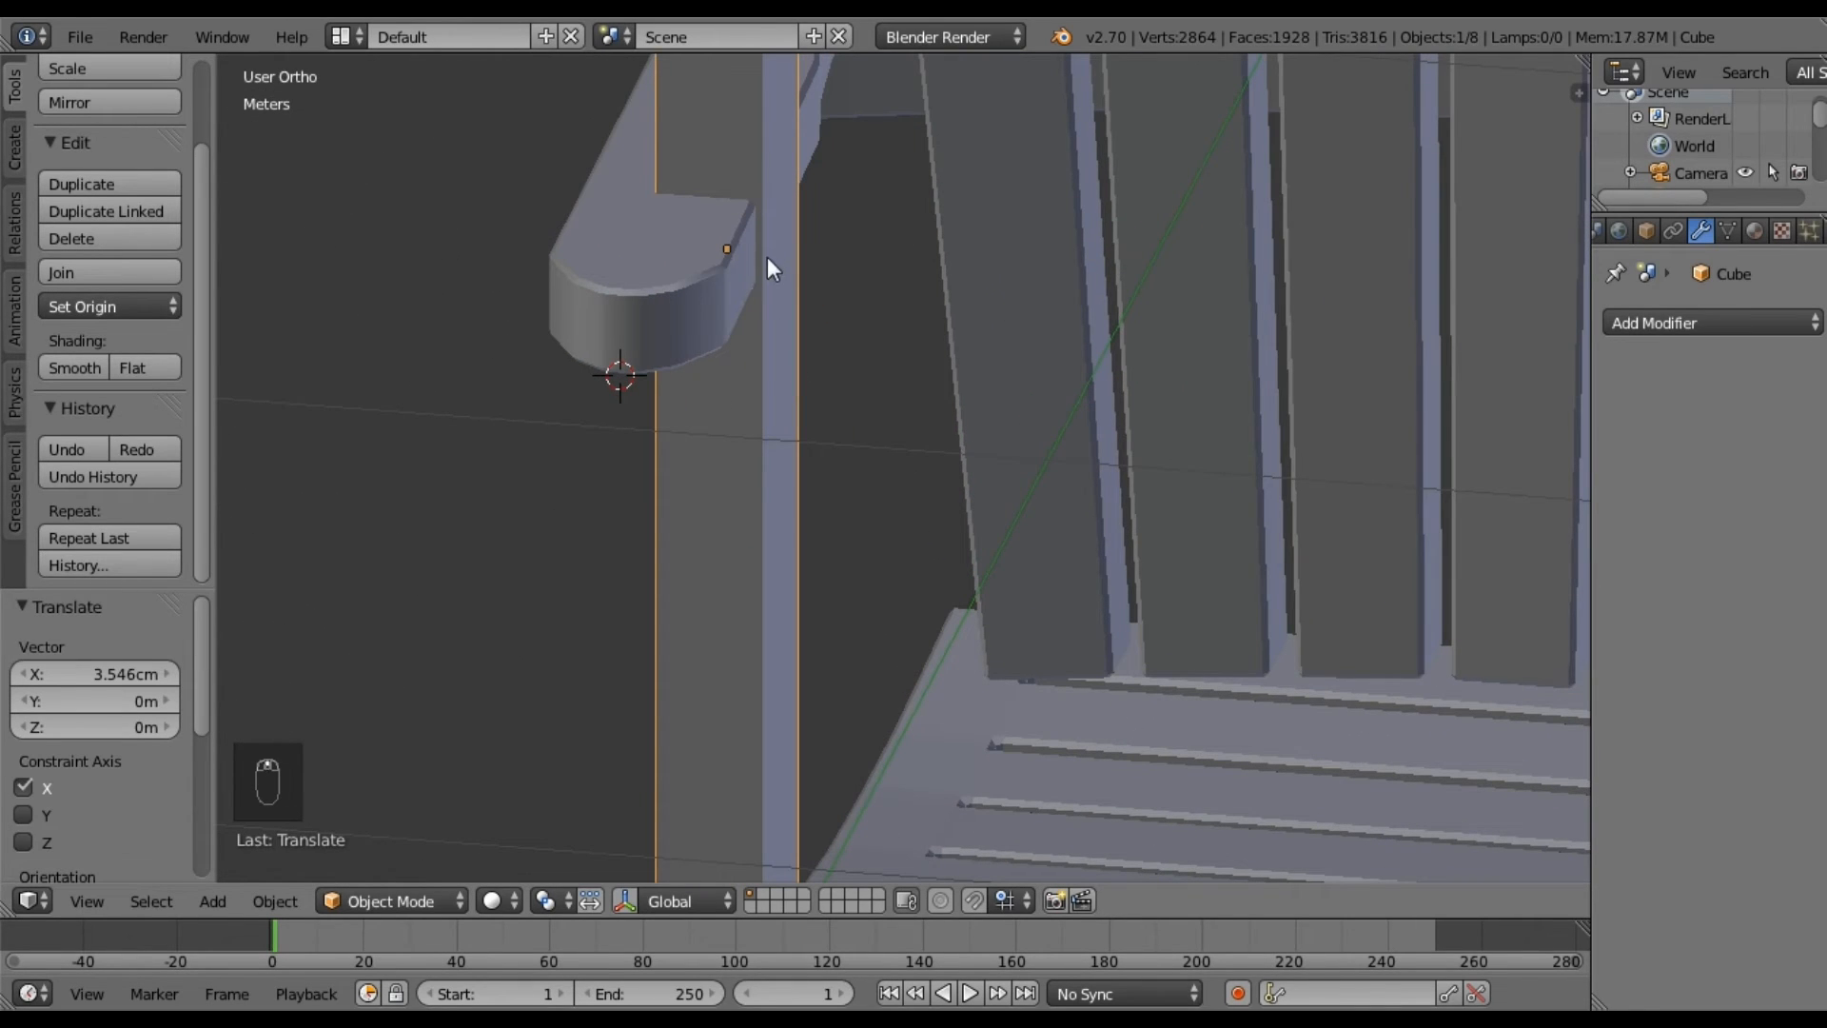
{"action": "scroll", "coordinate": [1035, 493], "scroll_direction": "down", "scroll_amount": 4}
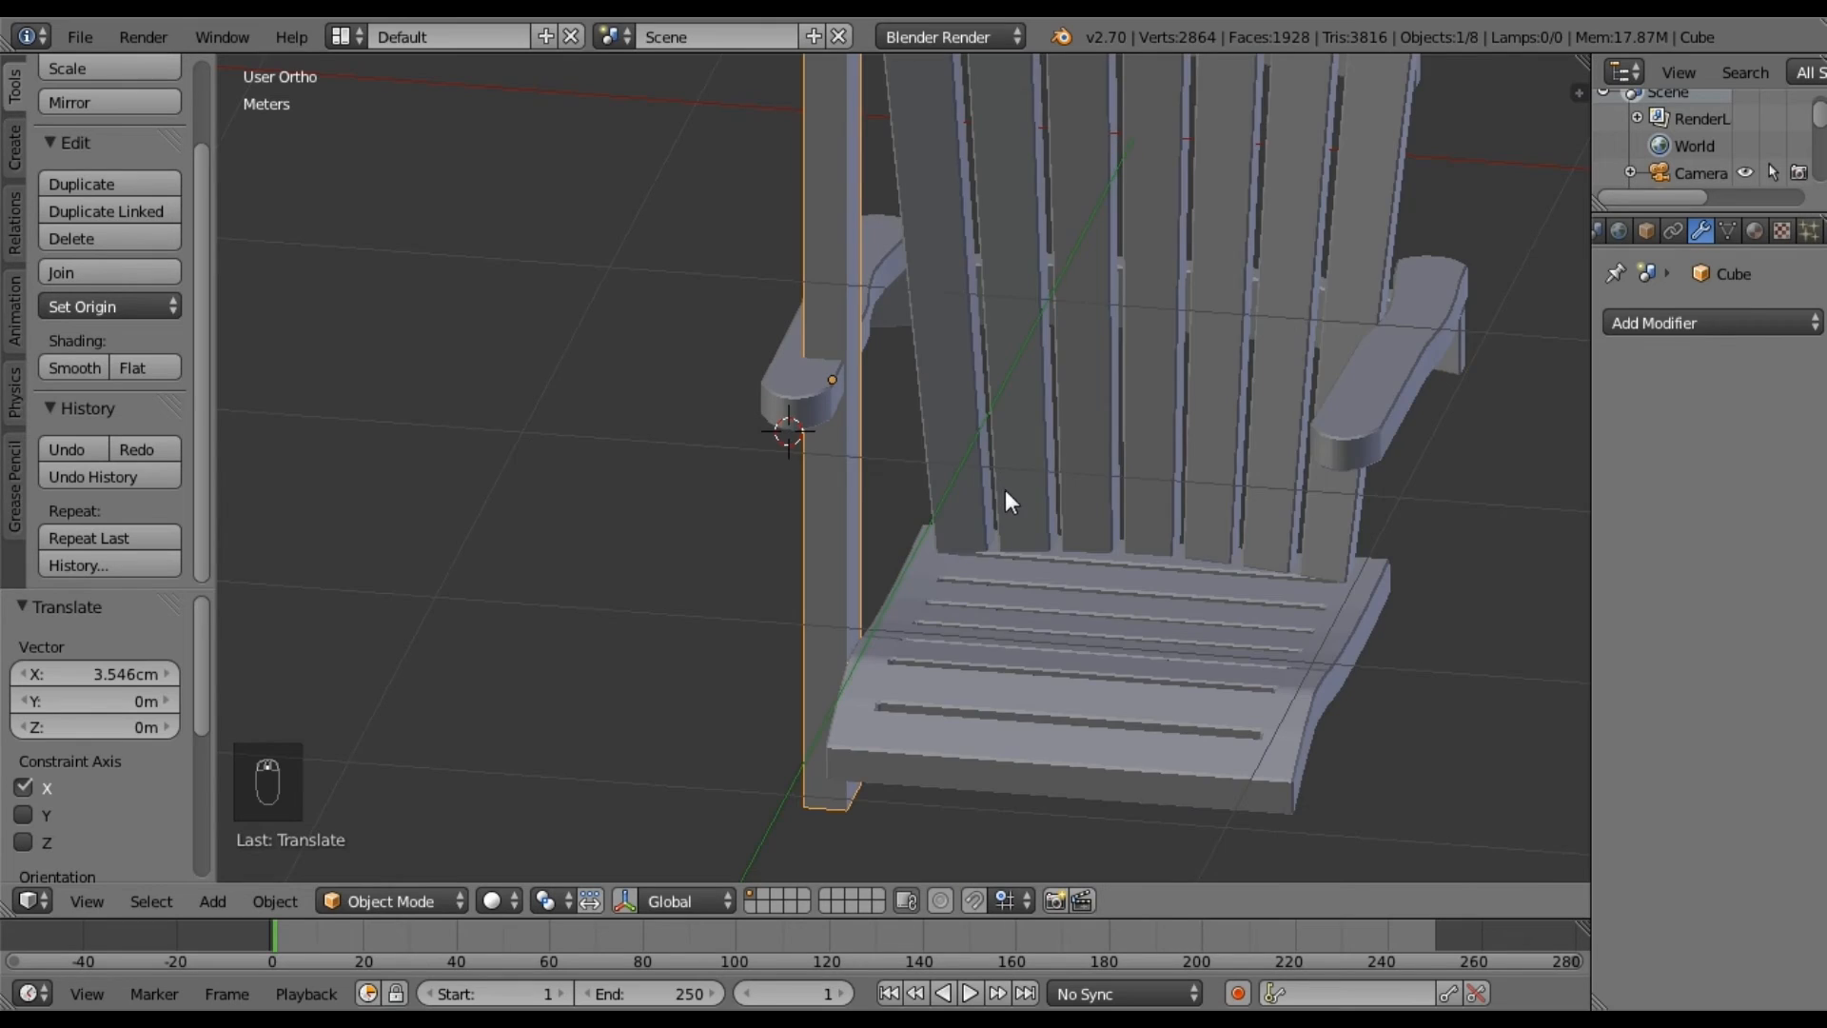
{"action": "middle_click_drag", "start_coordinate": [1002, 484], "coordinate": [956, 467]}
{"action": "scroll", "coordinate": [856, 400], "scroll_direction": "up", "scroll_amount": 2}
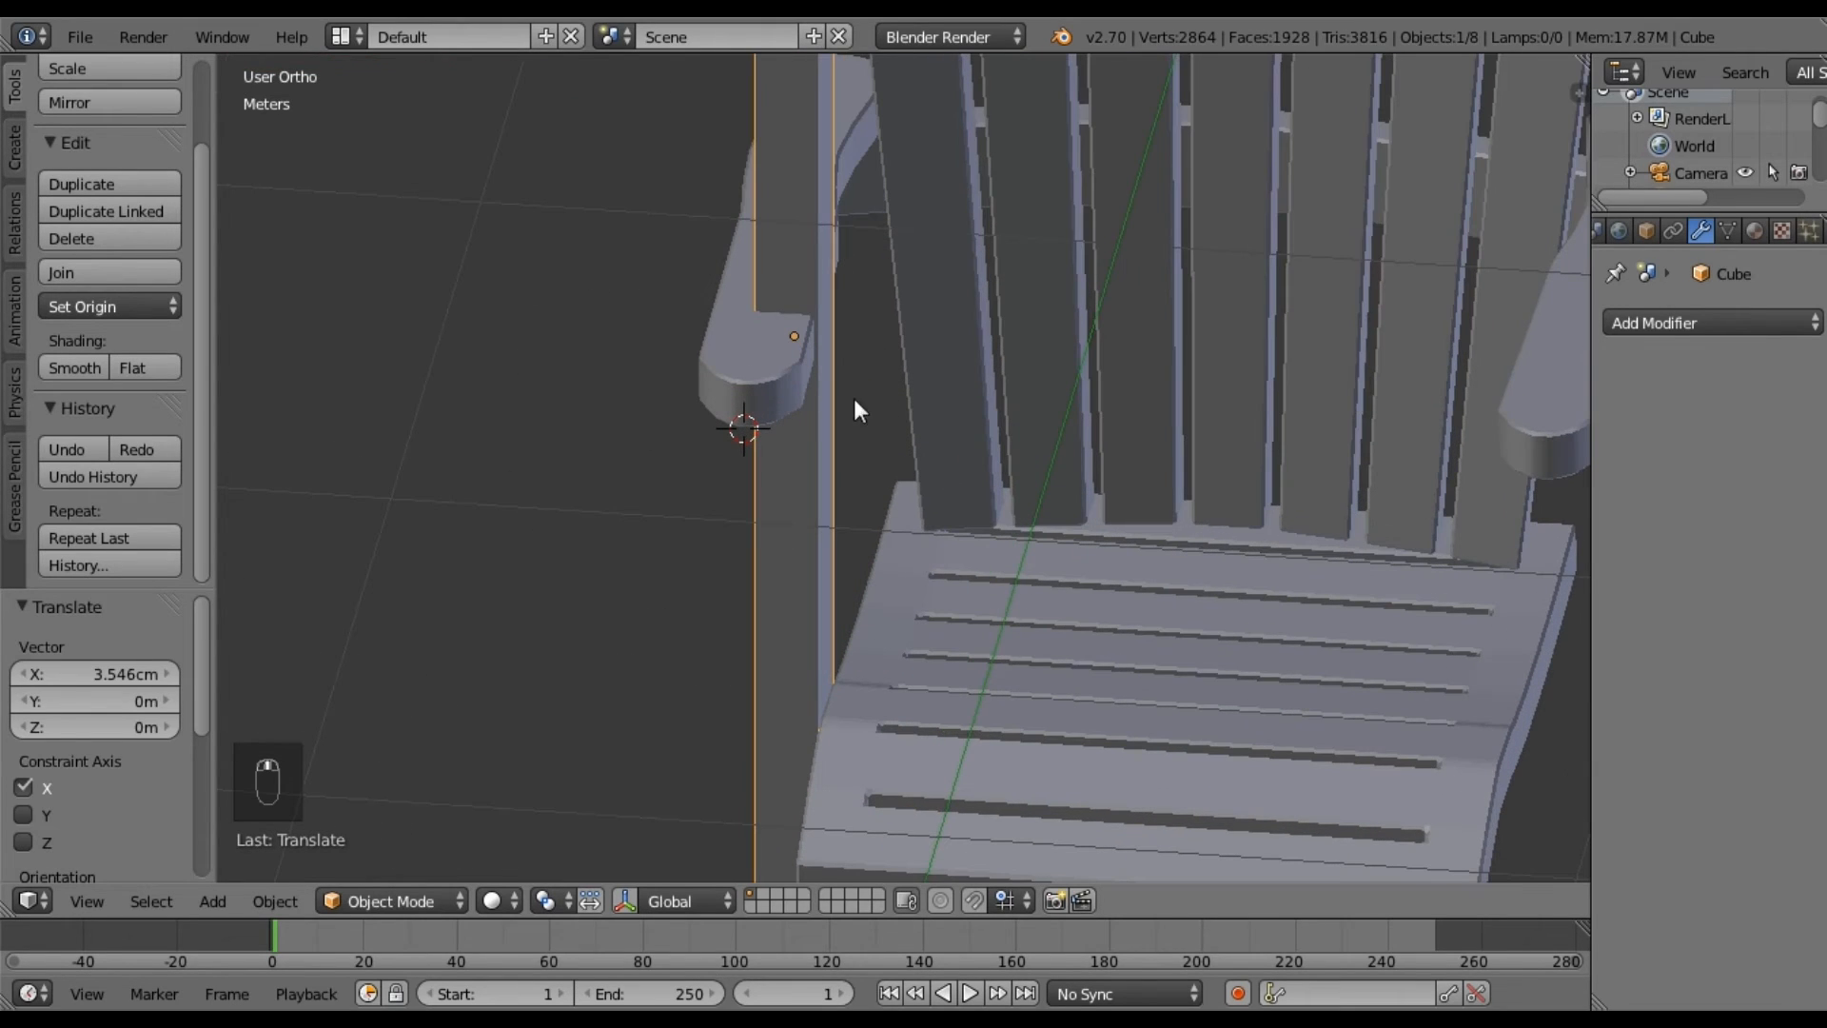
Move the left armrest about 9 mm along X toward the seat, then a further 2.1 mm along X.
{"action": "right_click", "coordinate": [780, 376]}
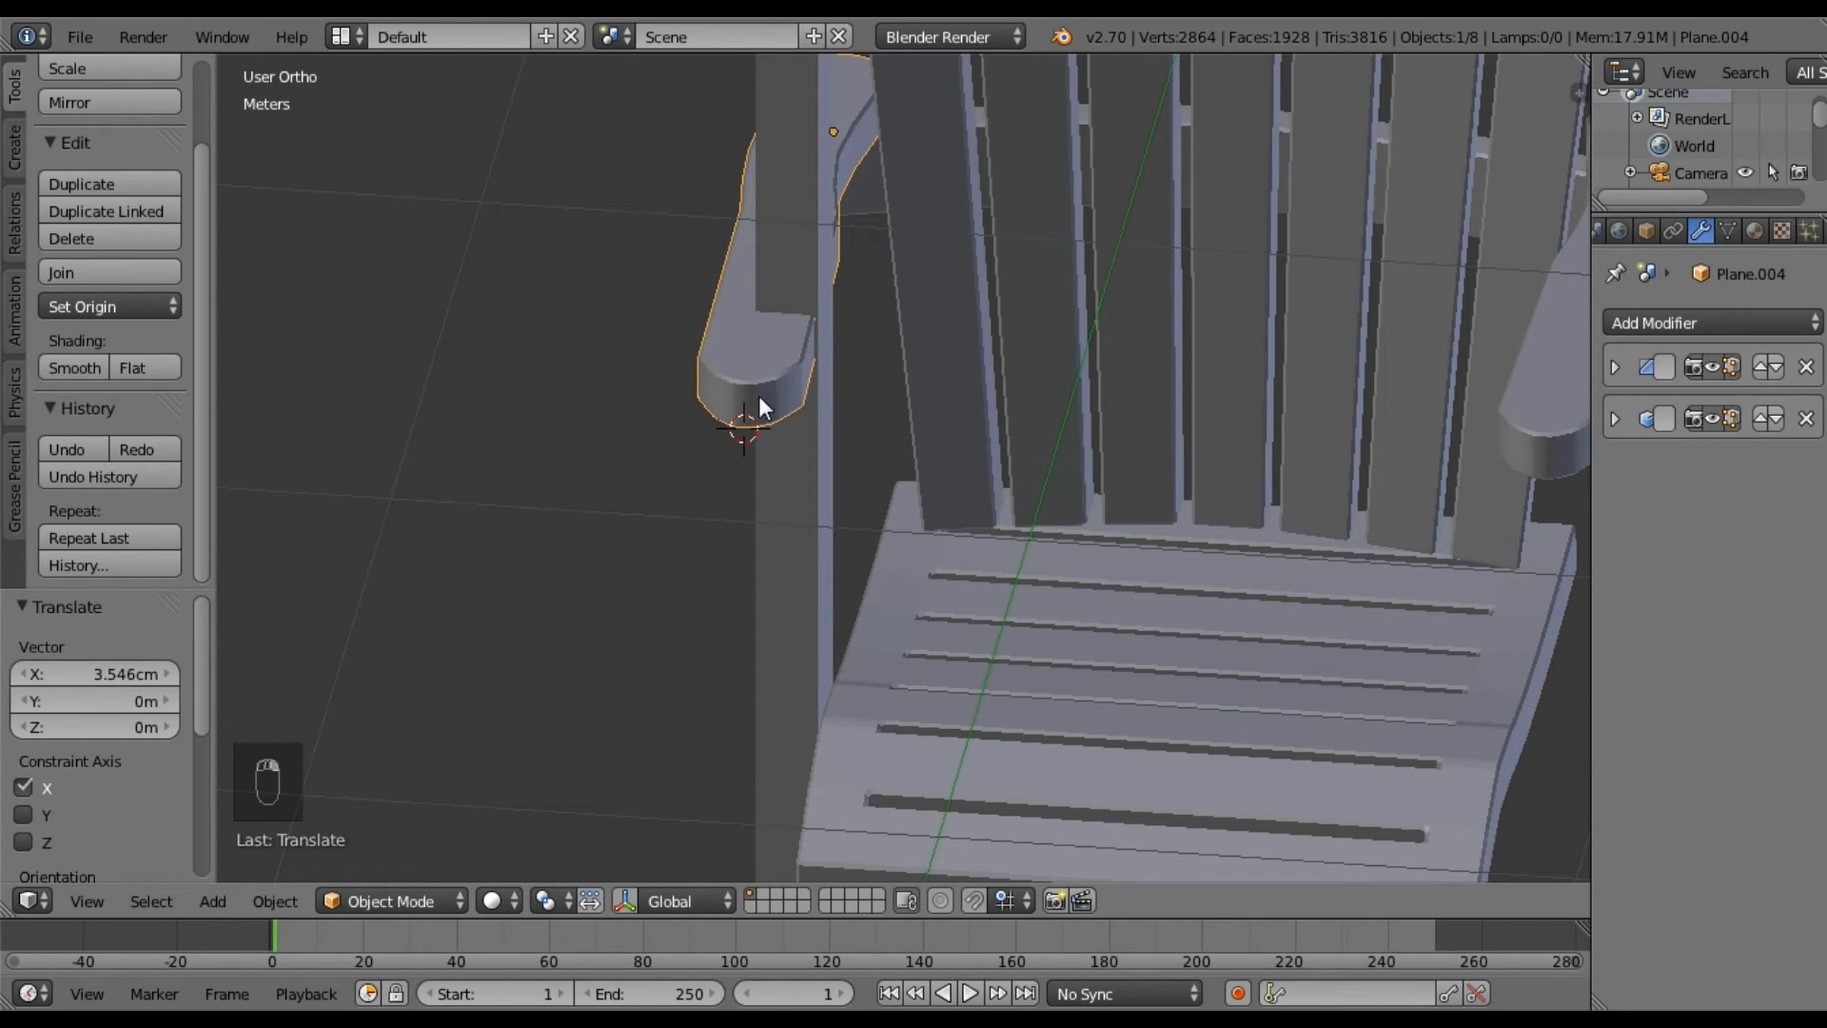
{"action": "key", "text": "g"}
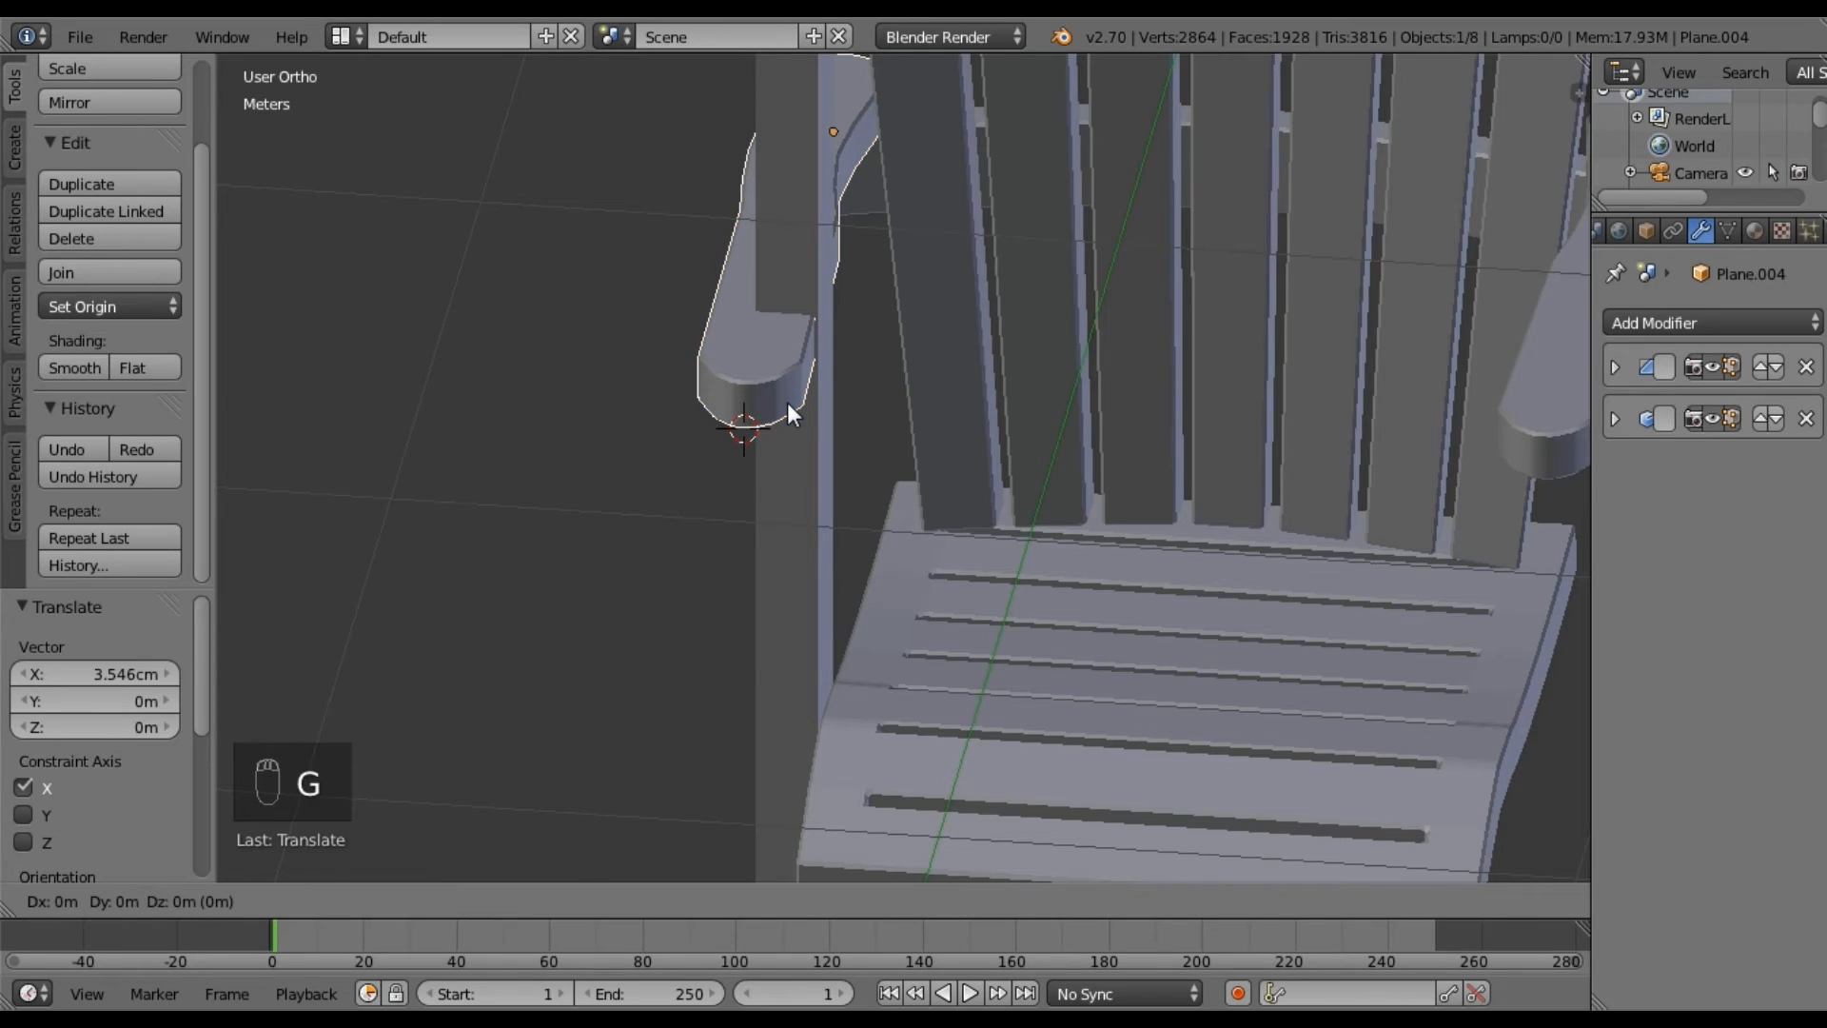
{"action": "key", "text": "x"}
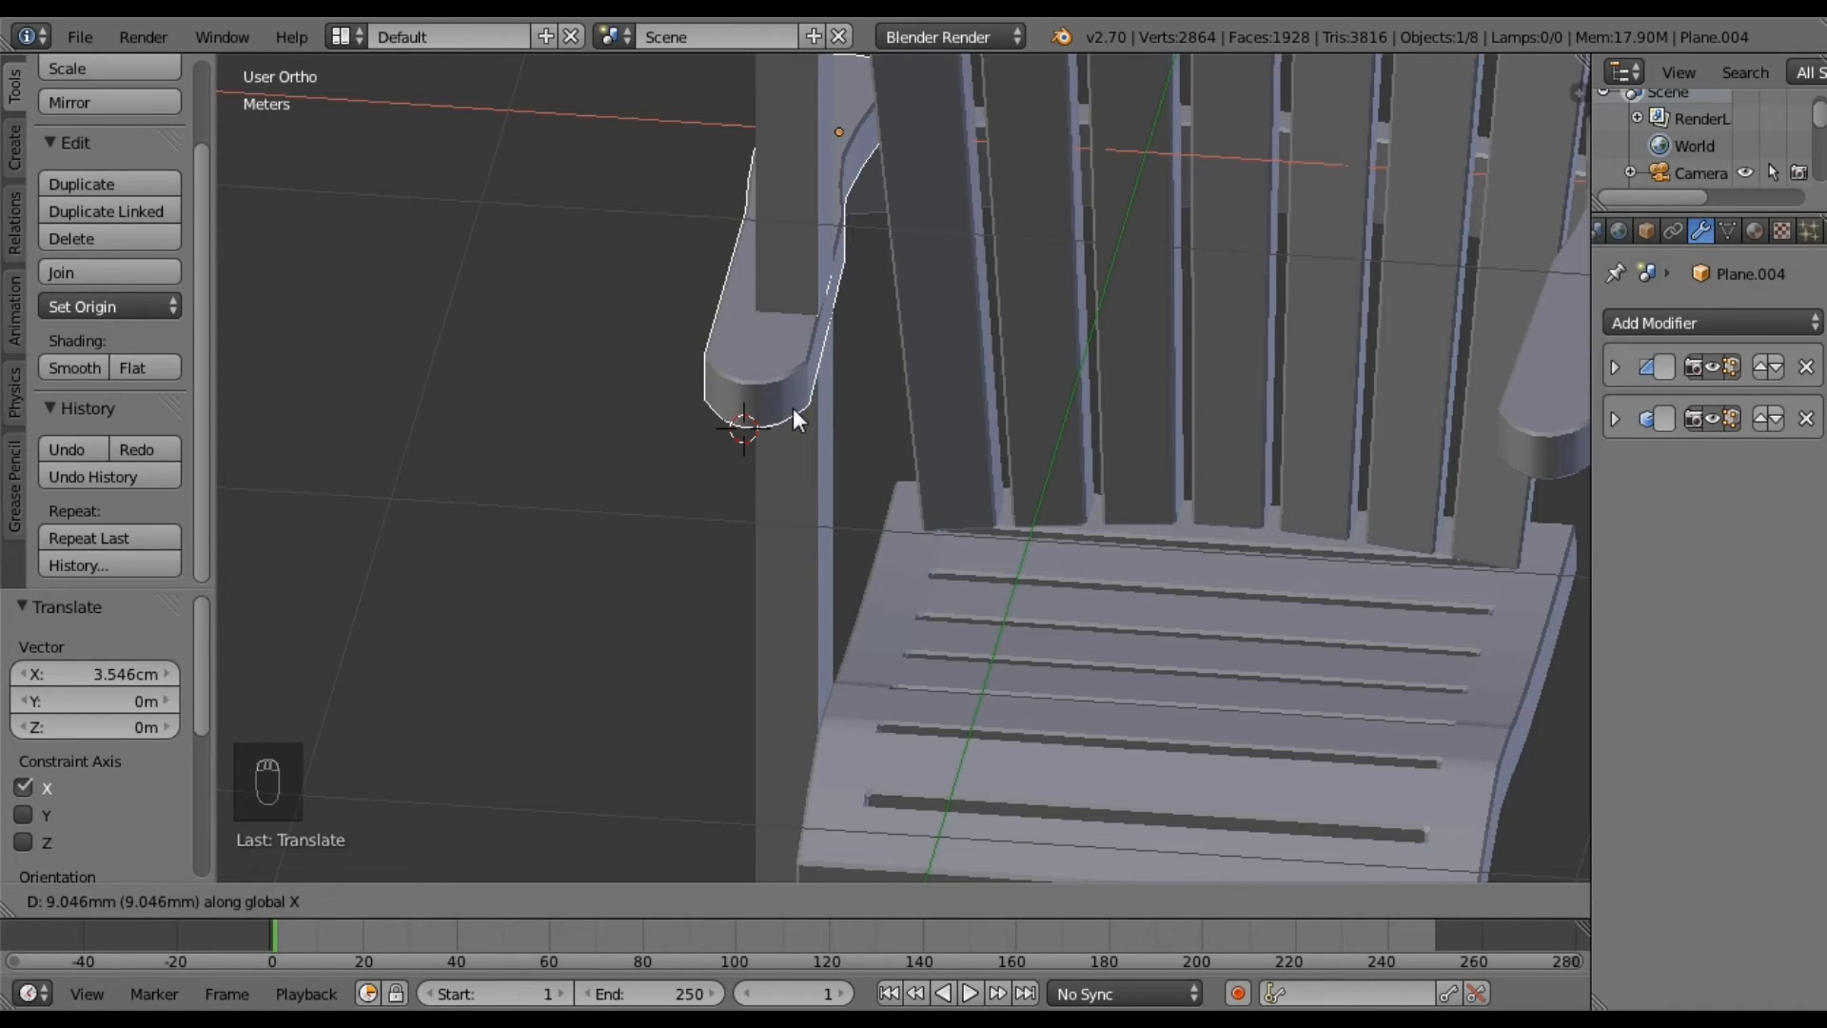
{"action": "left_click", "coordinate": [792, 409]}
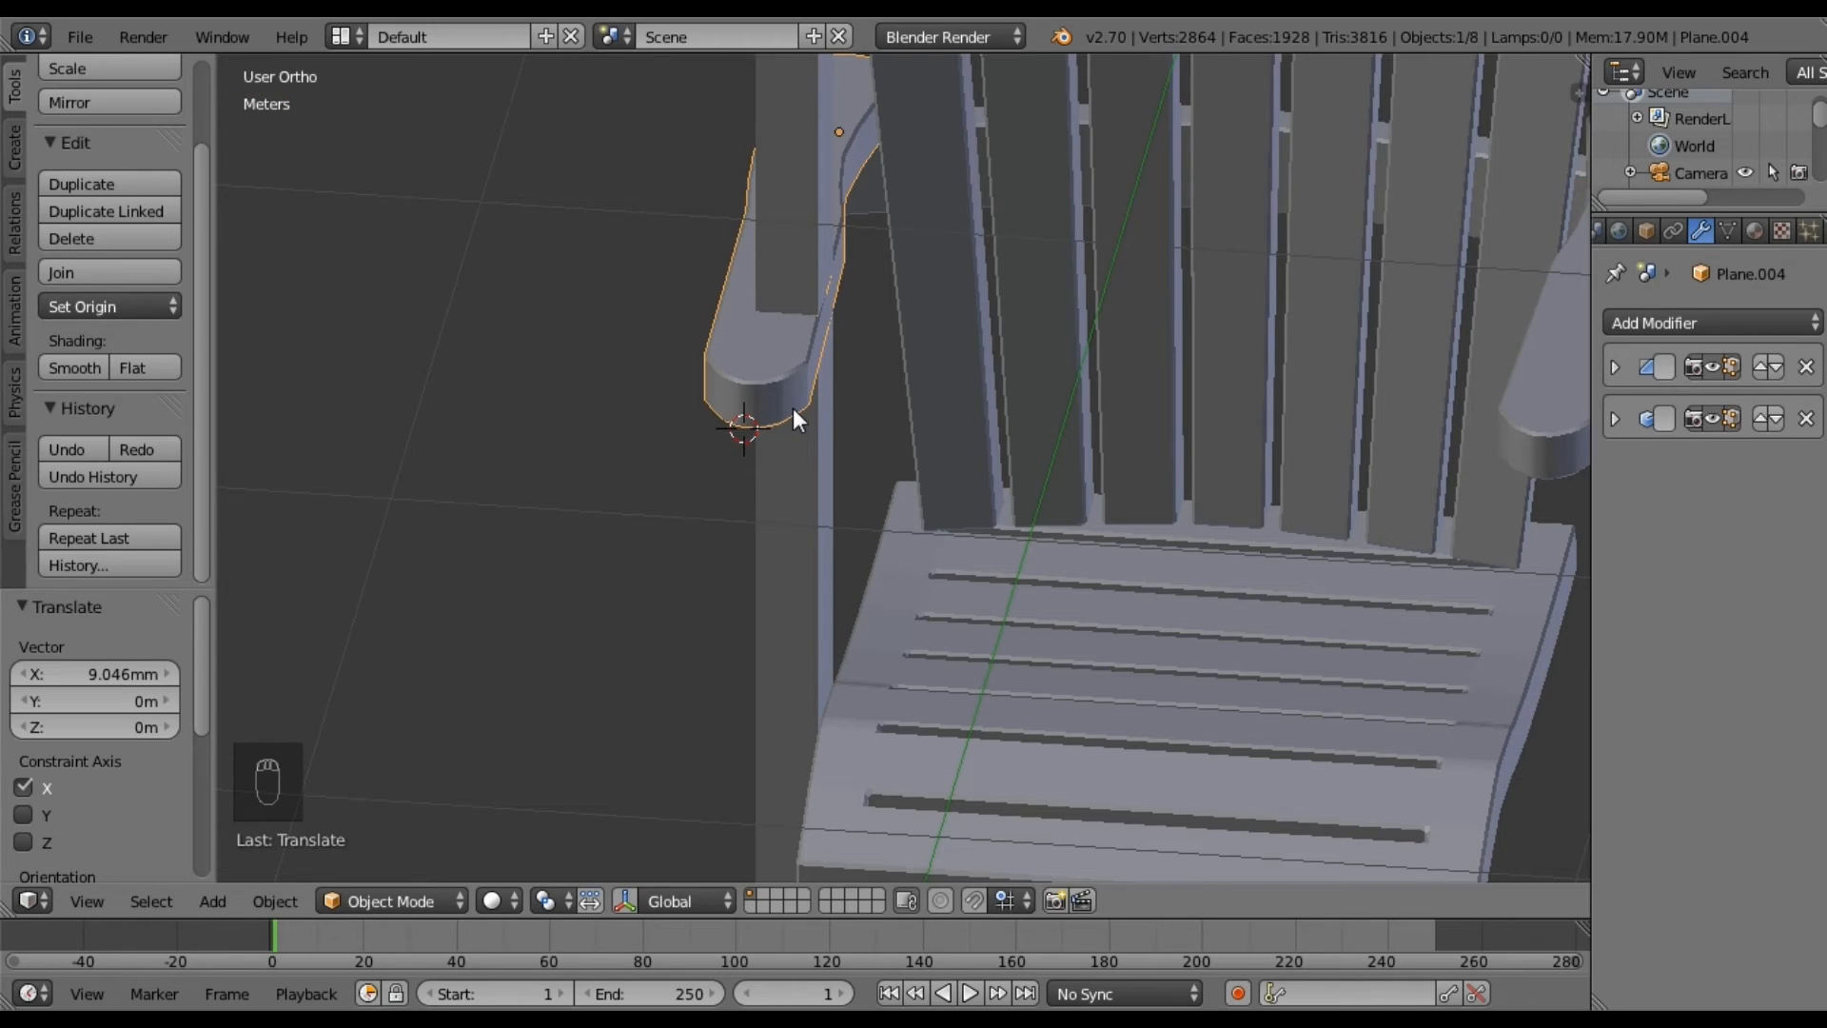
{"action": "key", "text": "g"}
{"action": "key", "text": "x"}
{"action": "left_click", "coordinate": [820, 363]}
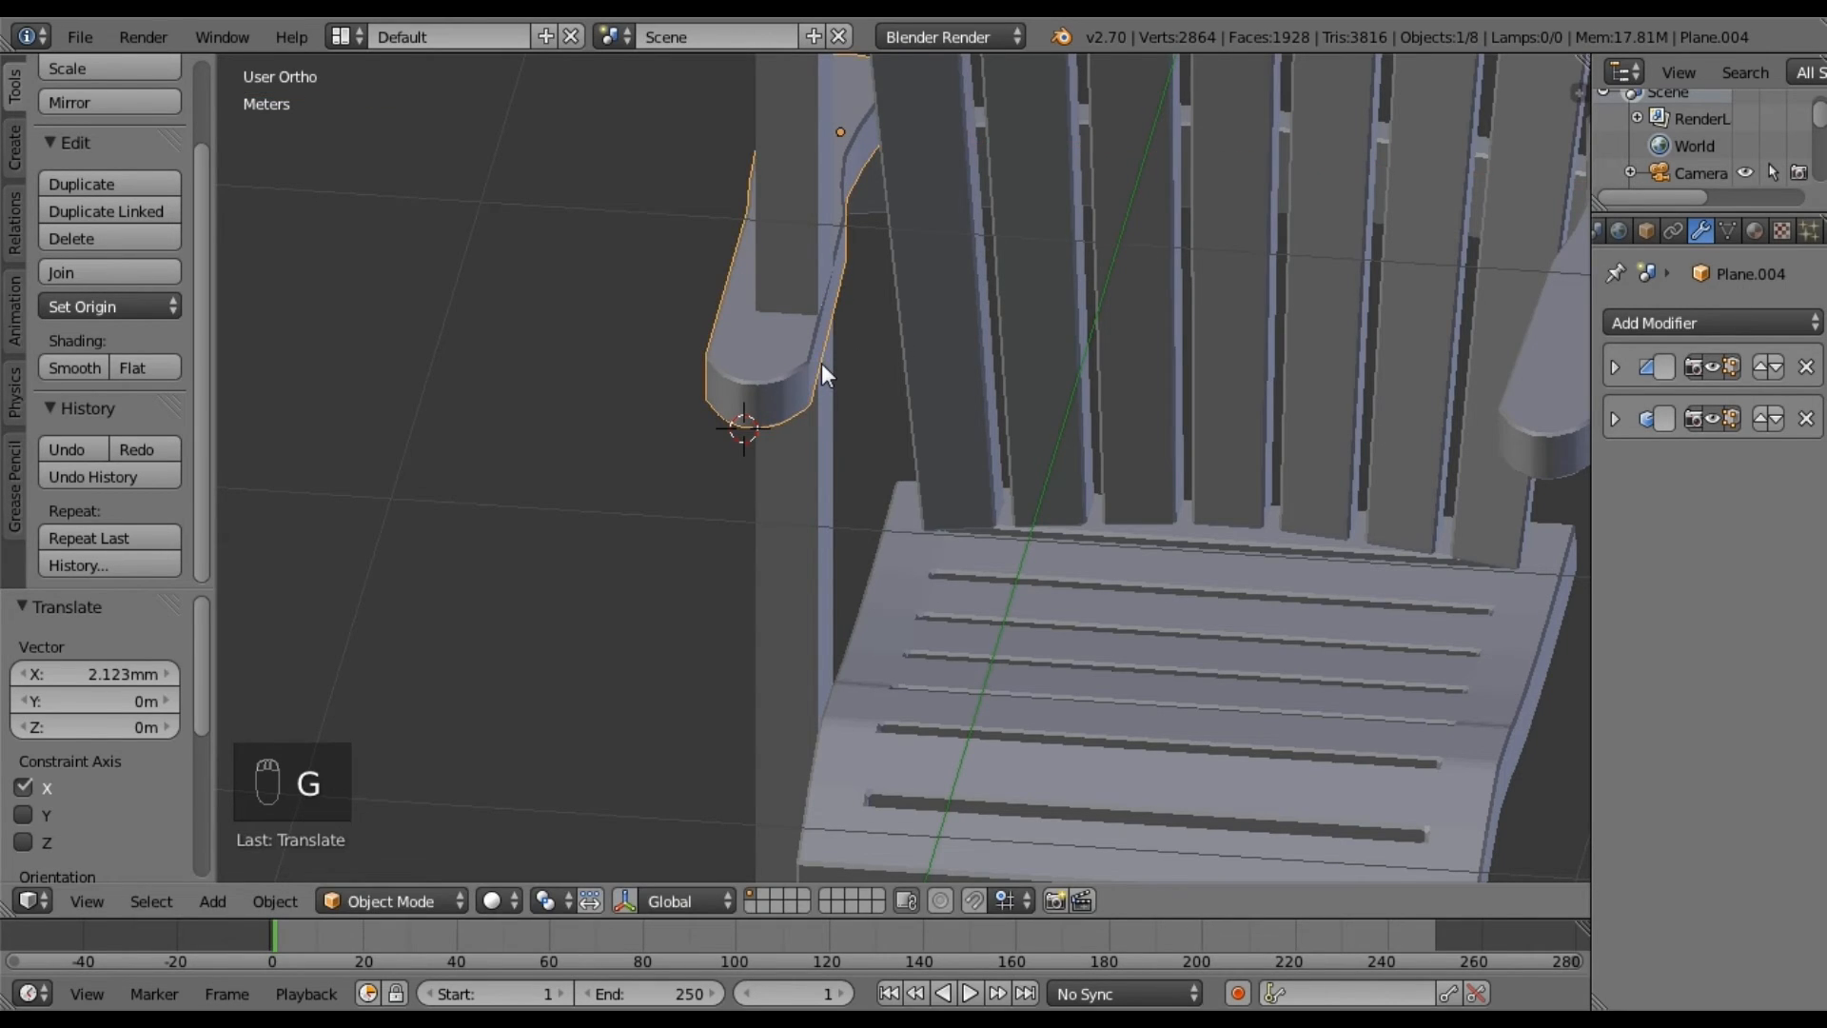
Check the left armrest against the rear crossbar and shift it about 2.2 mm outward along negative X.
{"action": "middle_click_drag", "start_coordinate": [818, 339], "coordinate": [963, 547]}
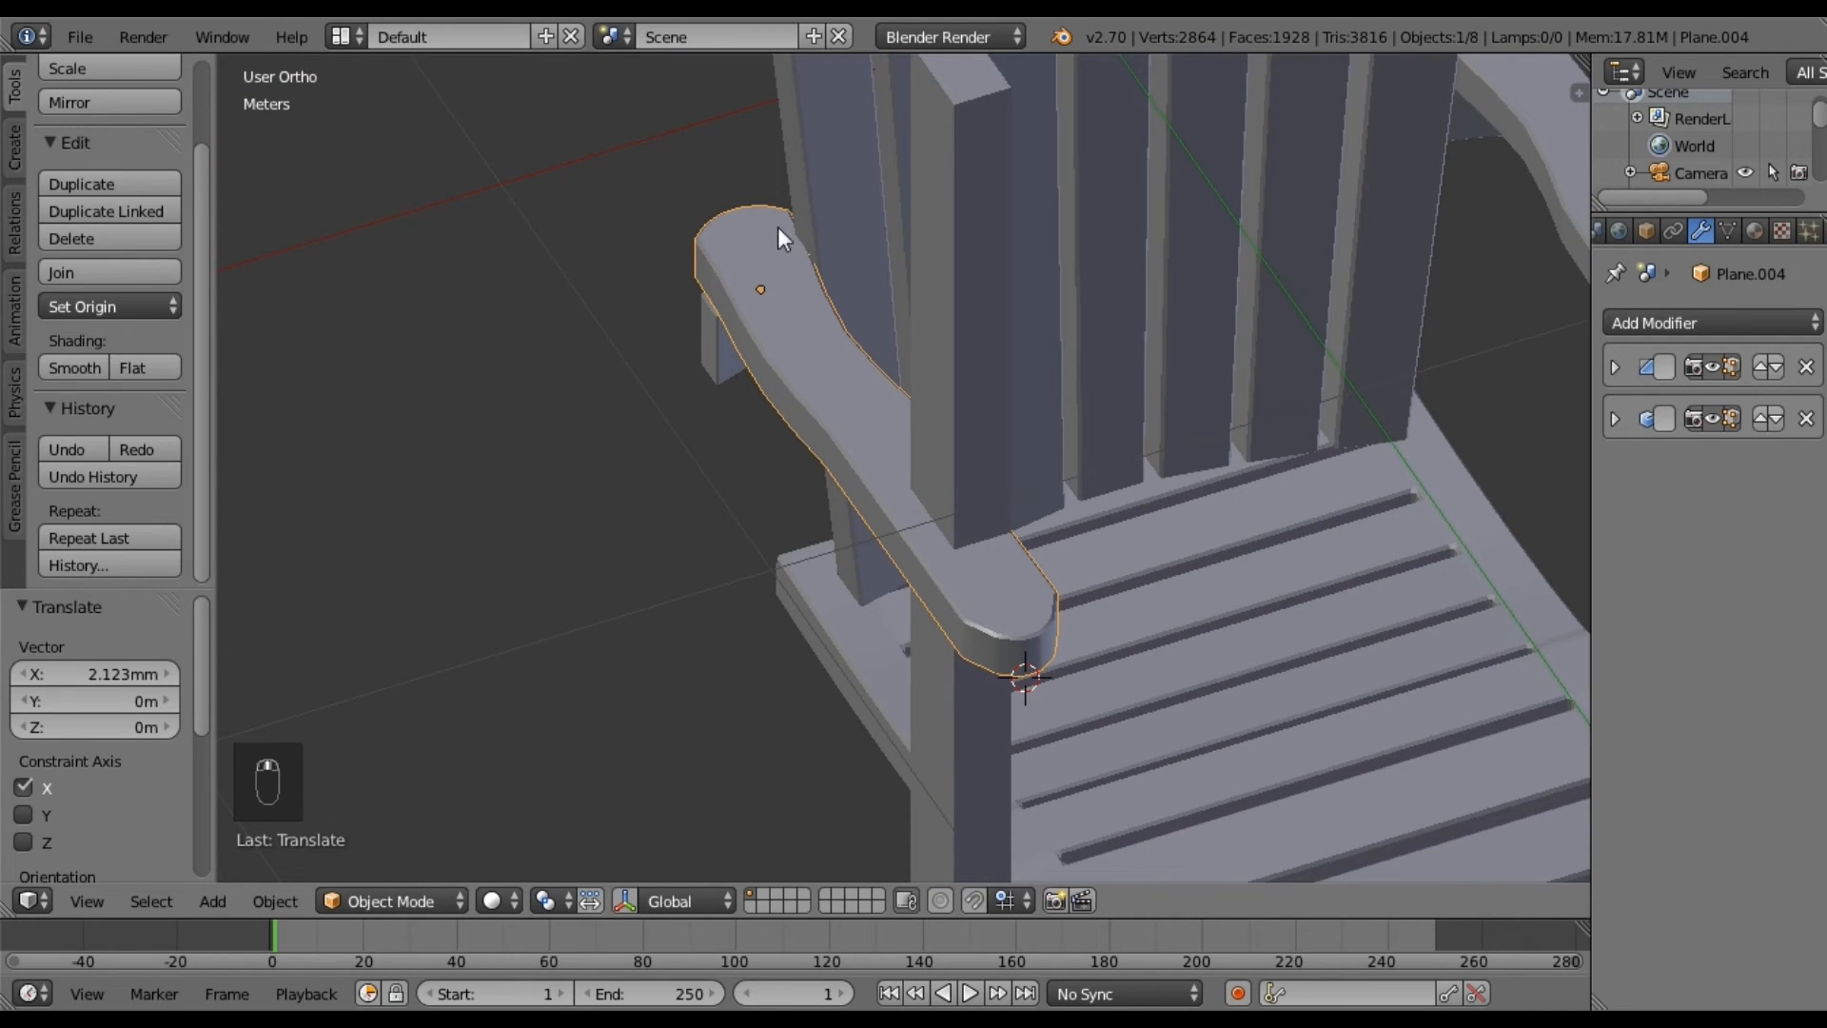
{"action": "mouse_move", "coordinate": [761, 334]}
{"action": "middle_mouse_down"}
{"action": "mouse_move", "coordinate": [793, 379]}
{"action": "mouse_move", "coordinate": [808, 466]}
{"action": "mouse_move", "coordinate": [819, 381]}
{"action": "mouse_move", "coordinate": [767, 453]}
{"action": "mouse_move", "coordinate": [1024, 343]}
{"action": "mouse_move", "coordinate": [836, 298]}
{"action": "mouse_move", "coordinate": [758, 370]}
{"action": "middle_mouse_up"}
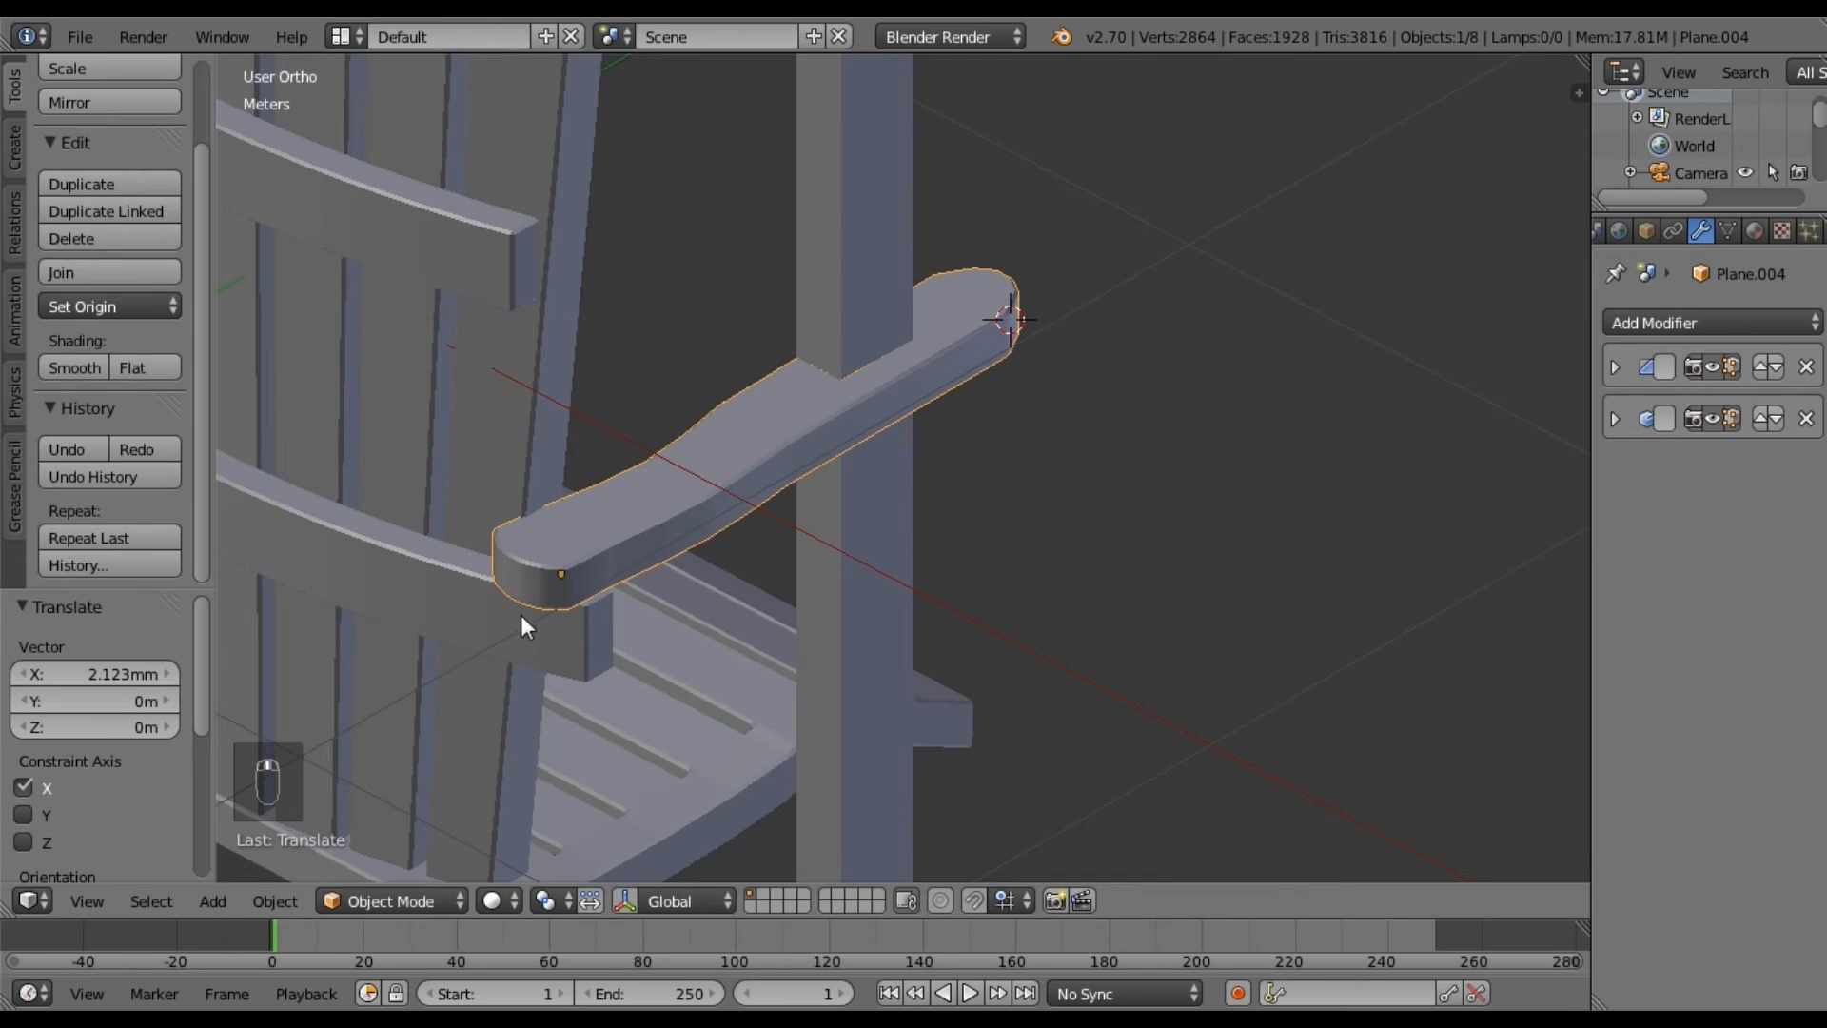
{"action": "middle_click_drag", "start_coordinate": [701, 535], "coordinate": [657, 526]}
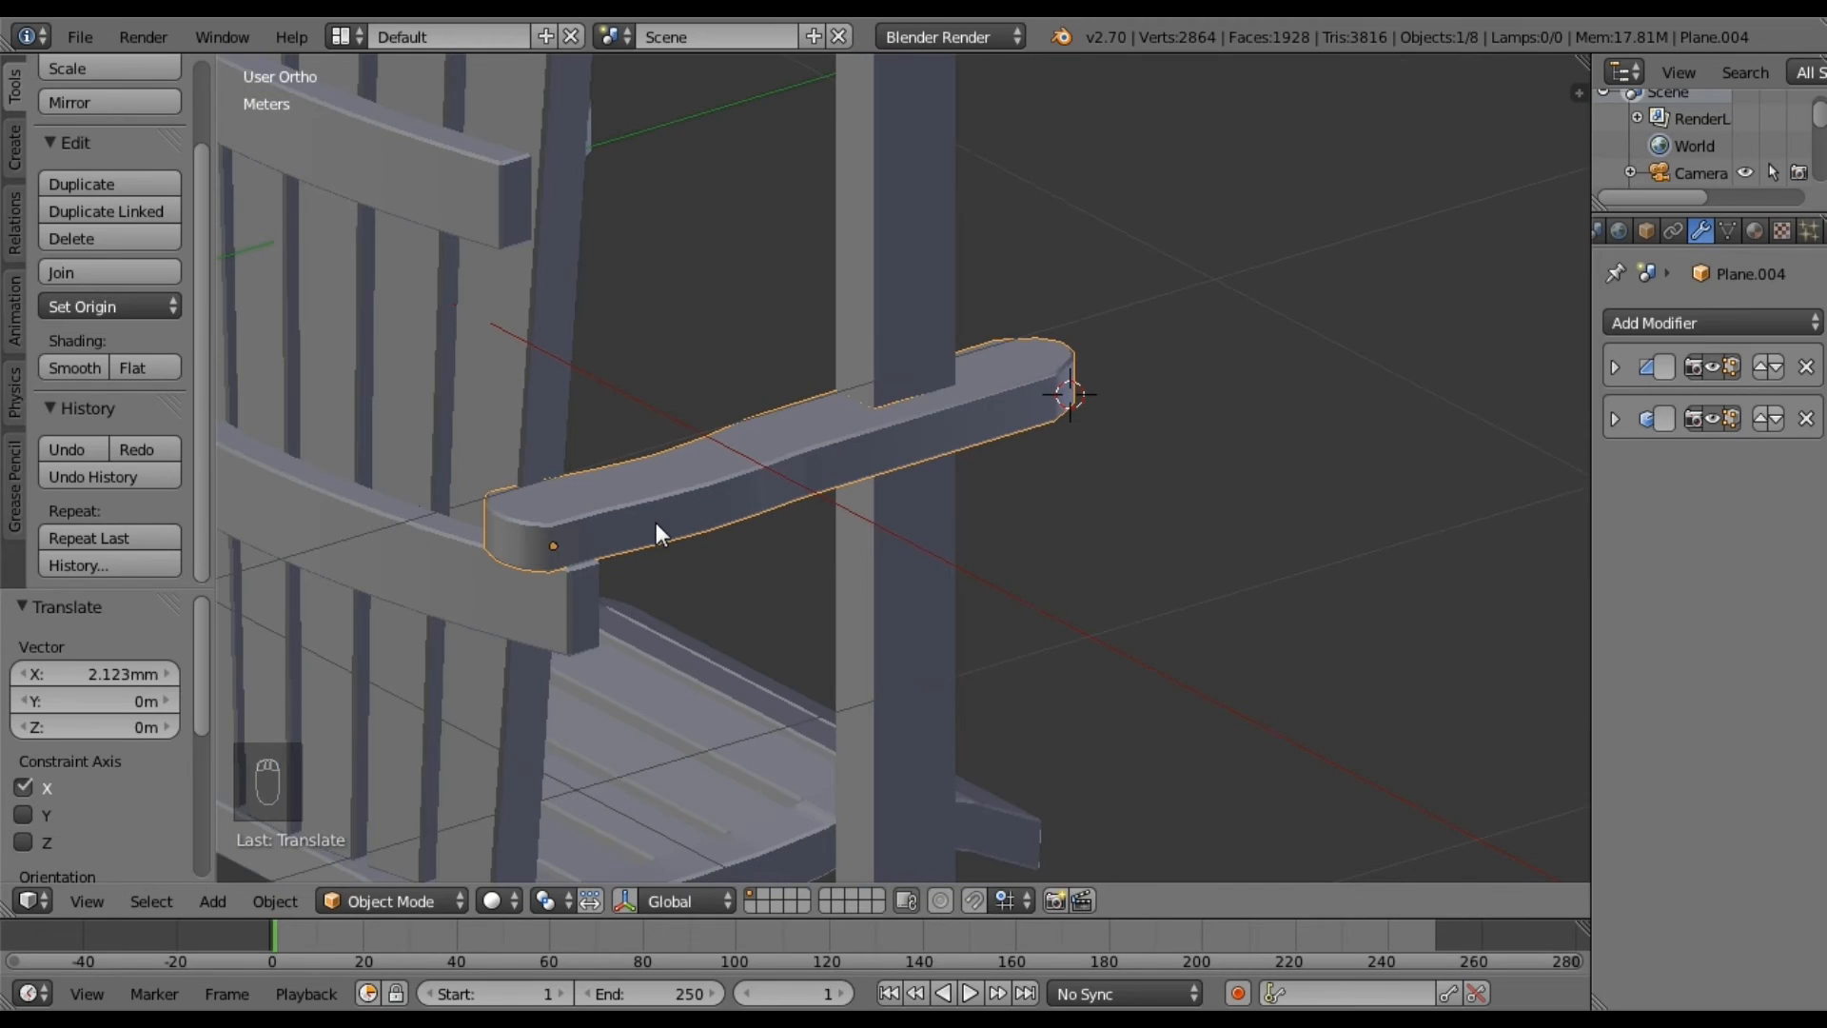
{"action": "right_click", "coordinate": [574, 578]}
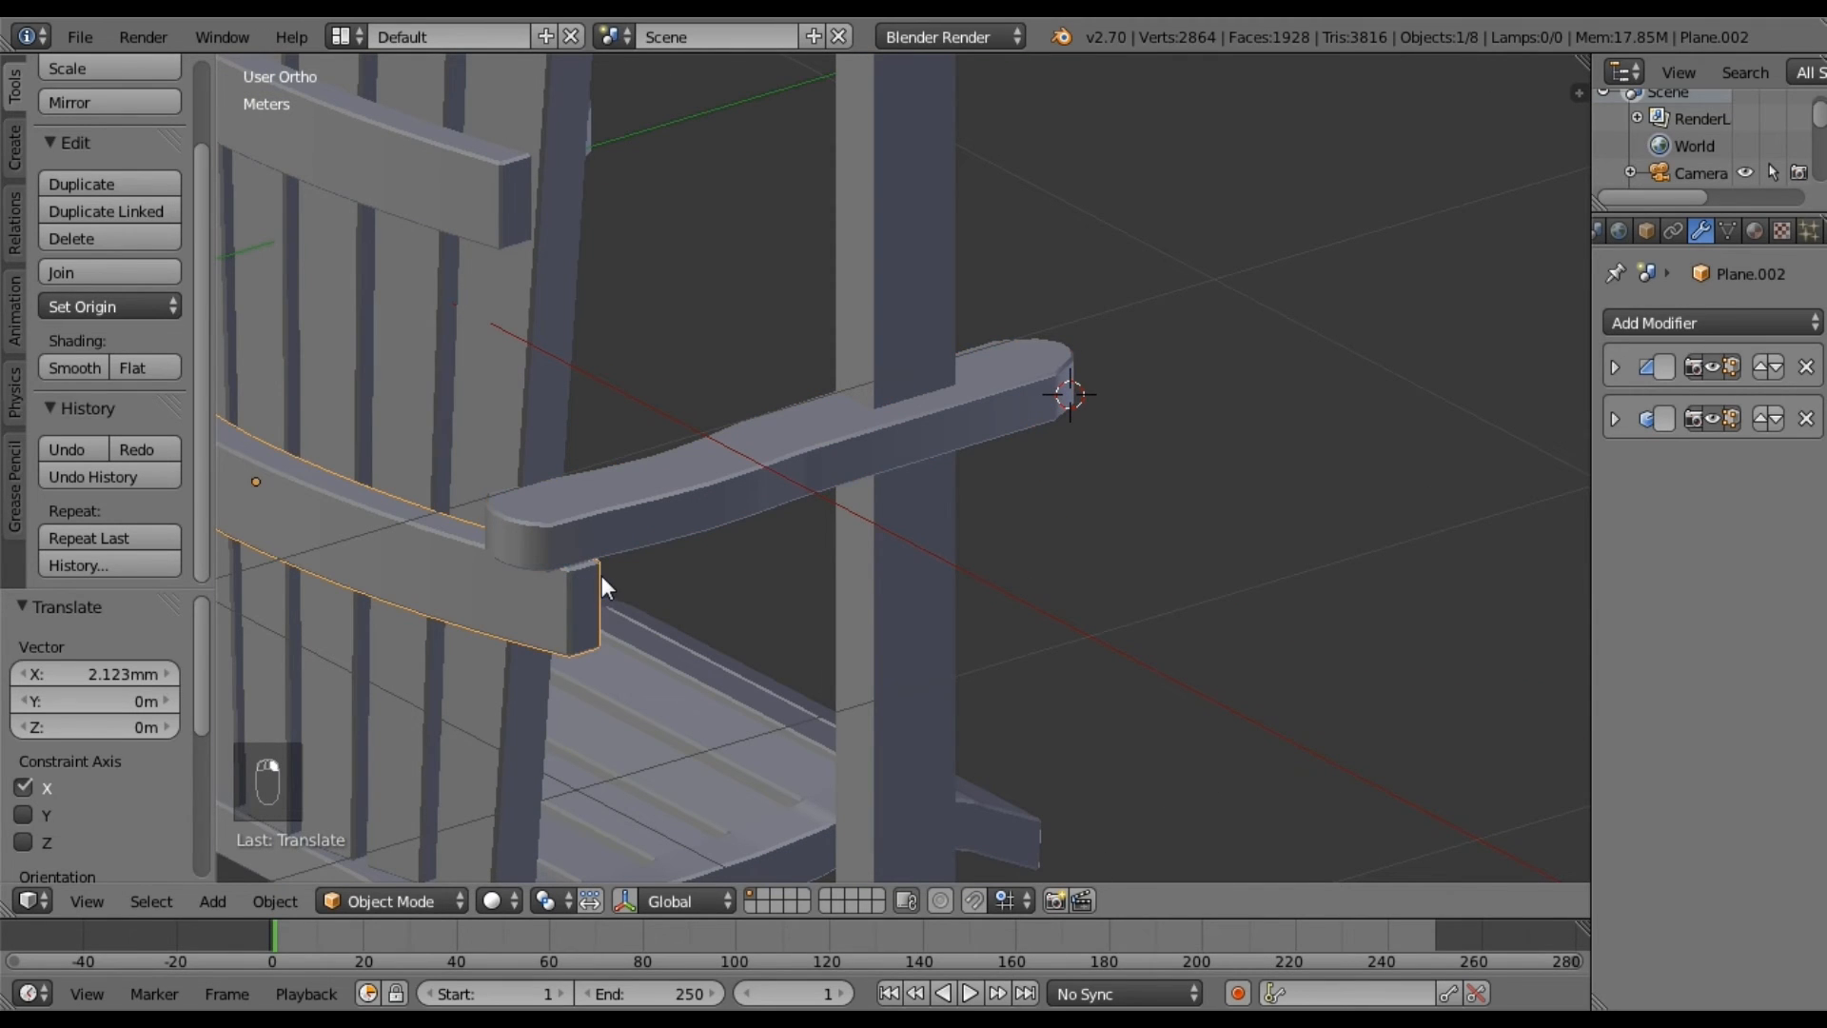
{"action": "right_click", "coordinate": [620, 493]}
{"action": "middle_click_drag", "start_coordinate": [987, 498], "coordinate": [958, 546]}
{"action": "key", "text": "g"}
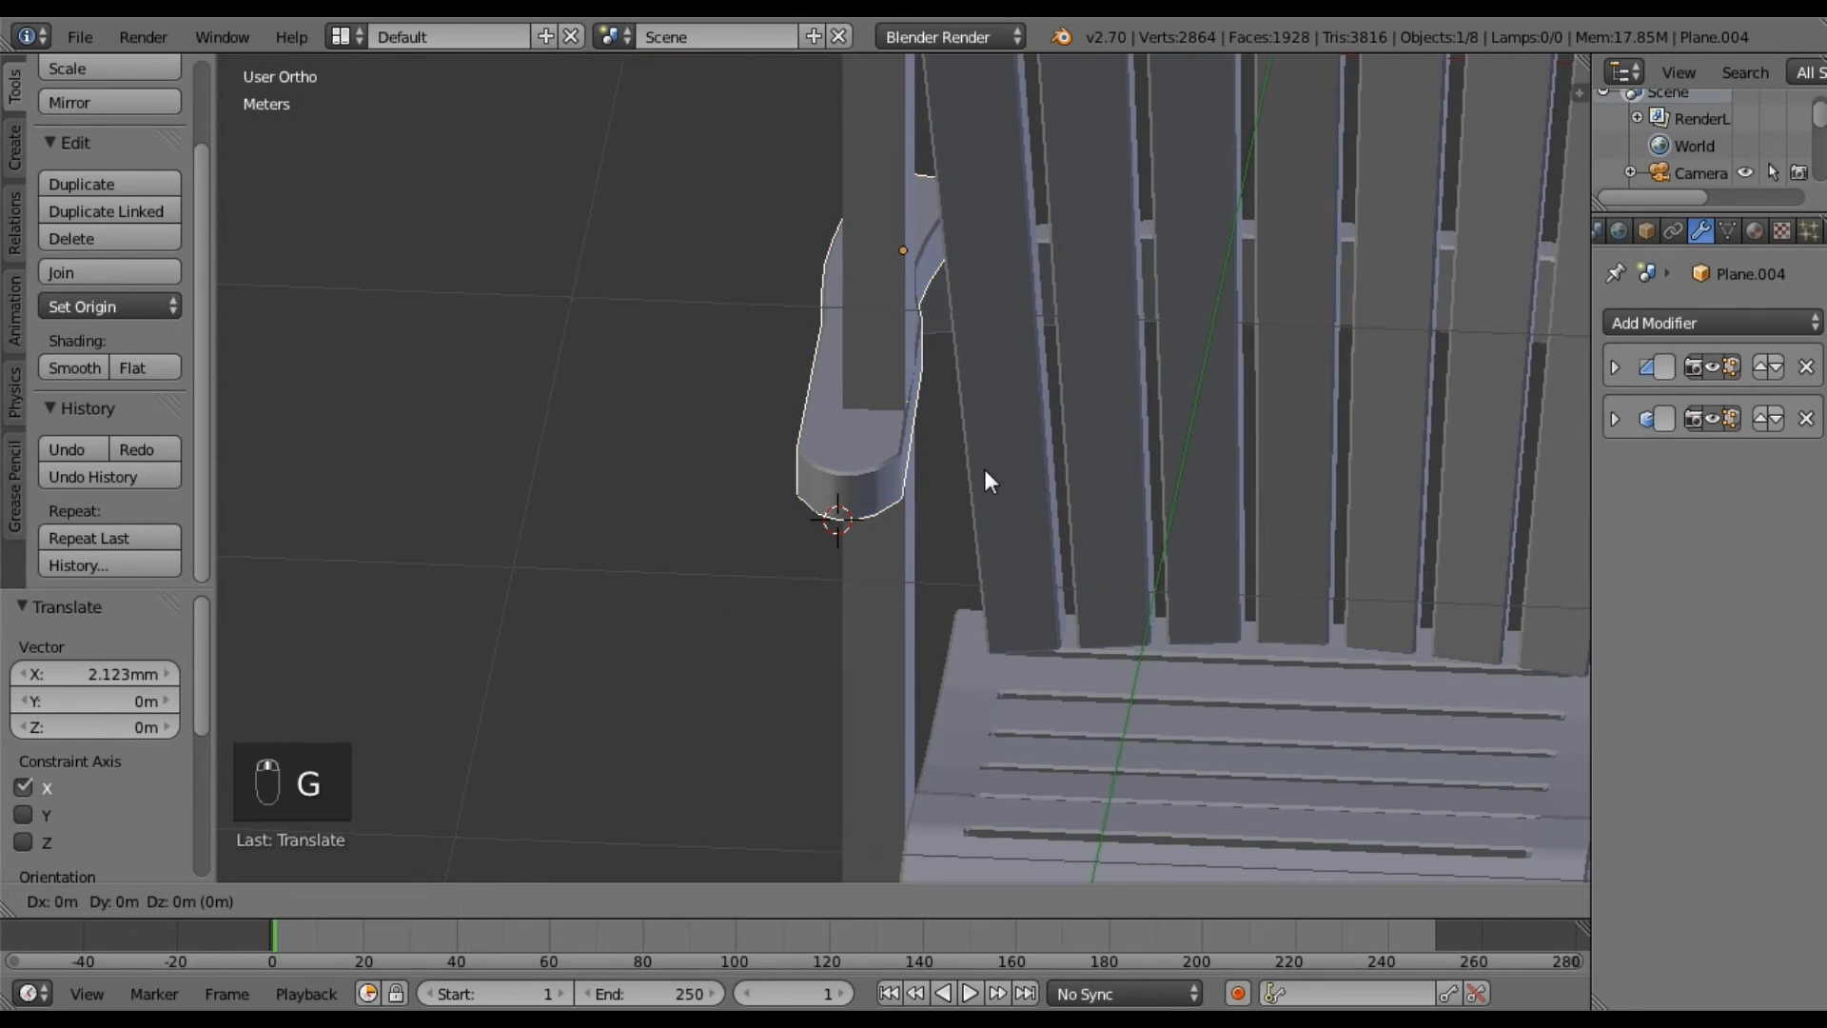
{"action": "key", "text": "x"}
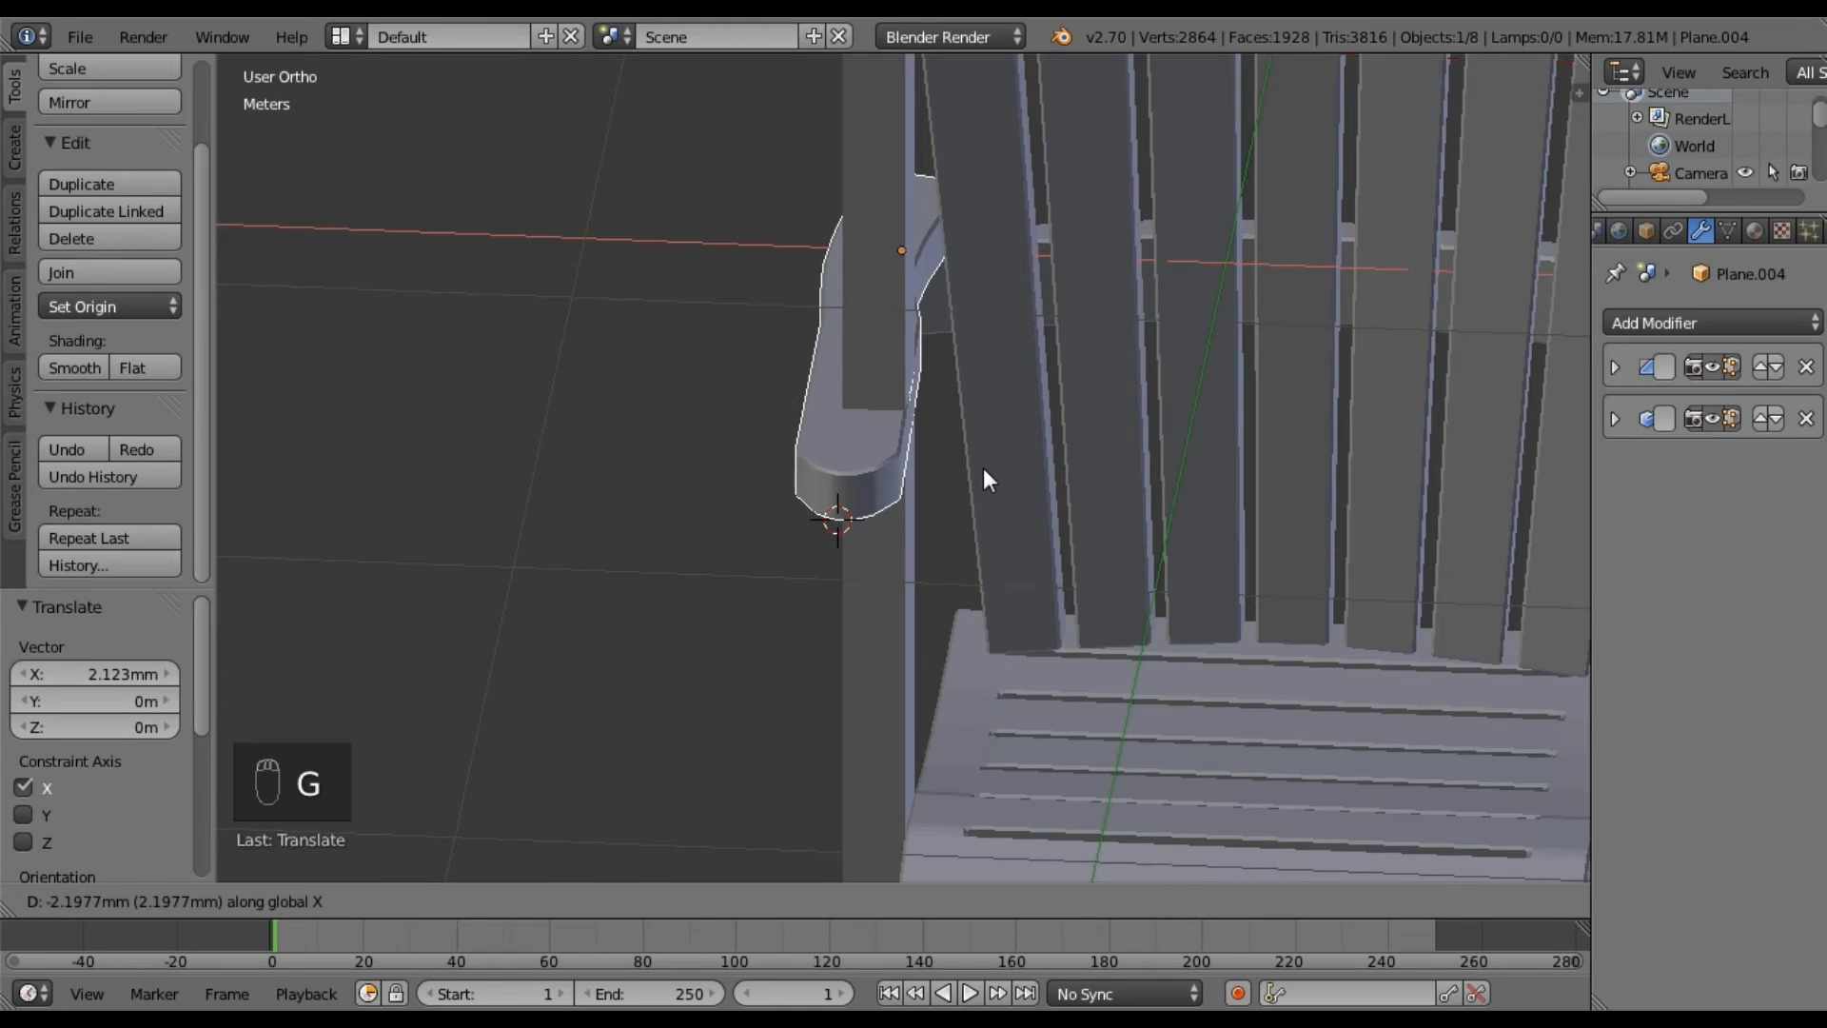
{"action": "left_click", "coordinate": [984, 467]}
Lower the front post about 43.3 cm along Z in front view so it extends well below the seat.
{"action": "middle_click_drag", "start_coordinate": [752, 364], "coordinate": [1104, 617]}
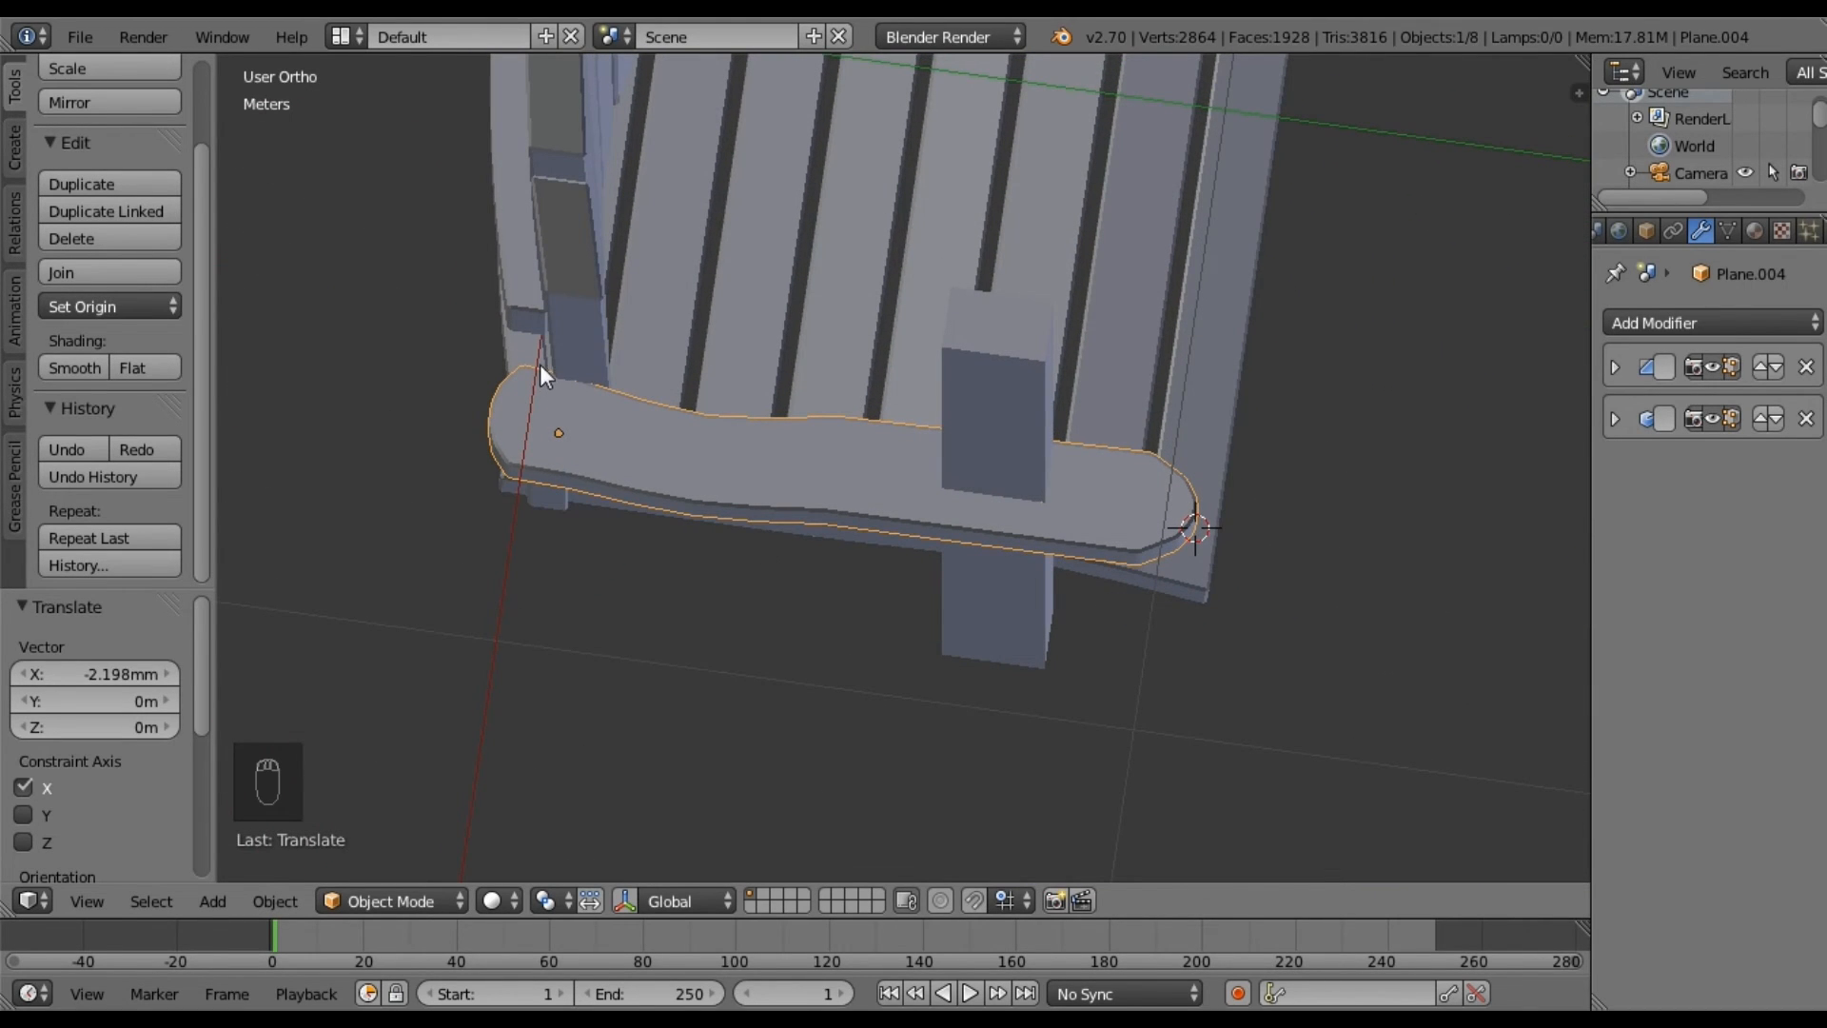
{"action": "middle_click_drag", "start_coordinate": [1170, 533], "coordinate": [768, 392]}
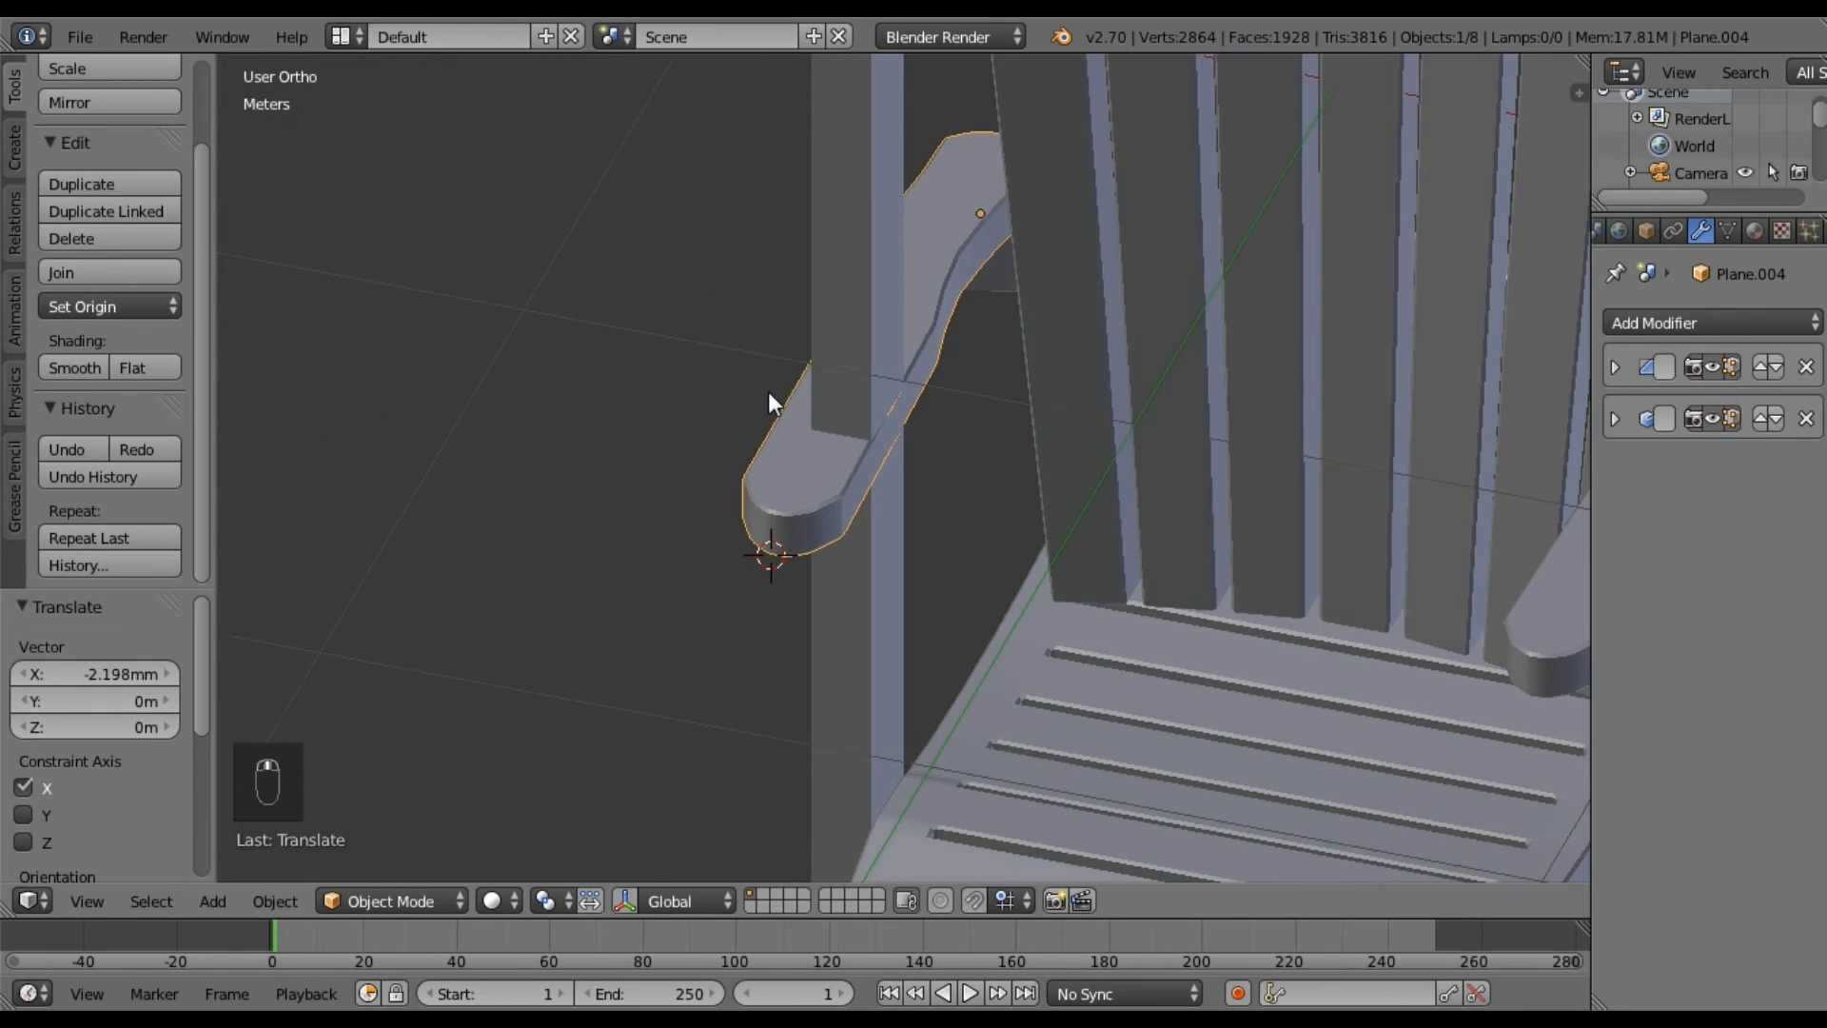
{"action": "scroll", "coordinate": [1108, 517], "scroll_direction": "down", "scroll_amount": 2}
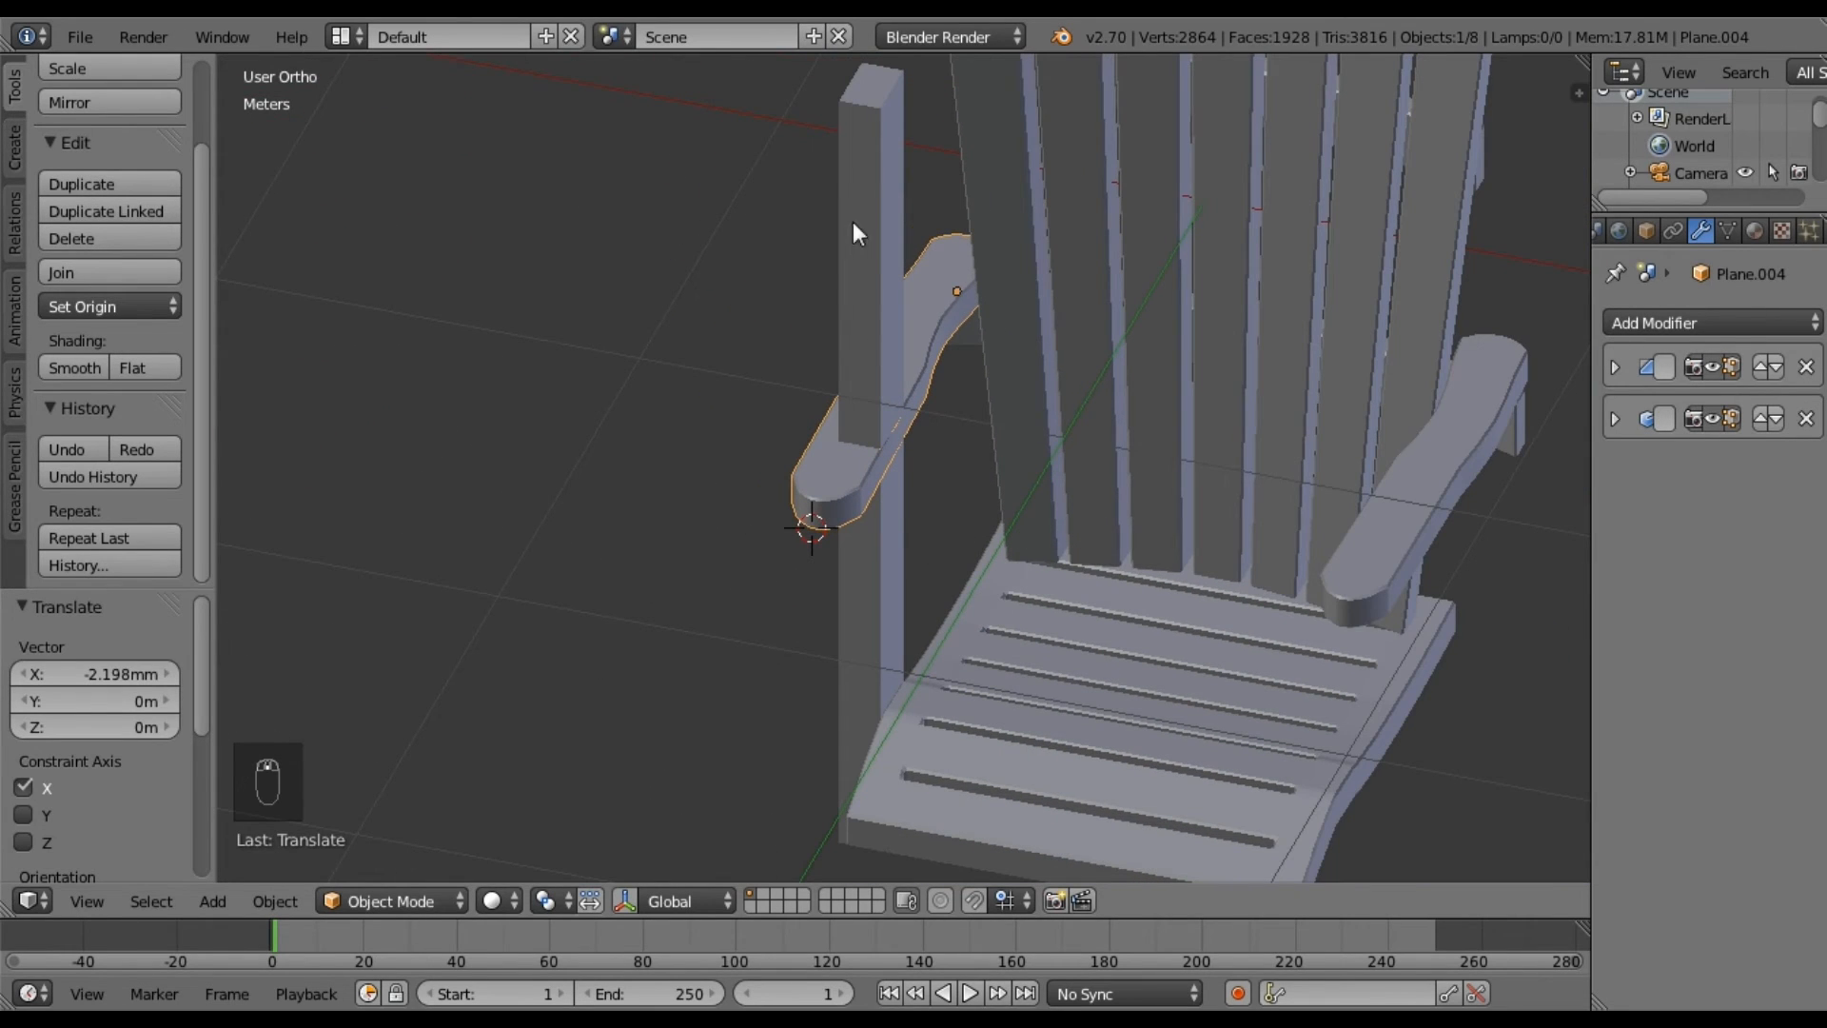
{"action": "right_click", "coordinate": [897, 571]}
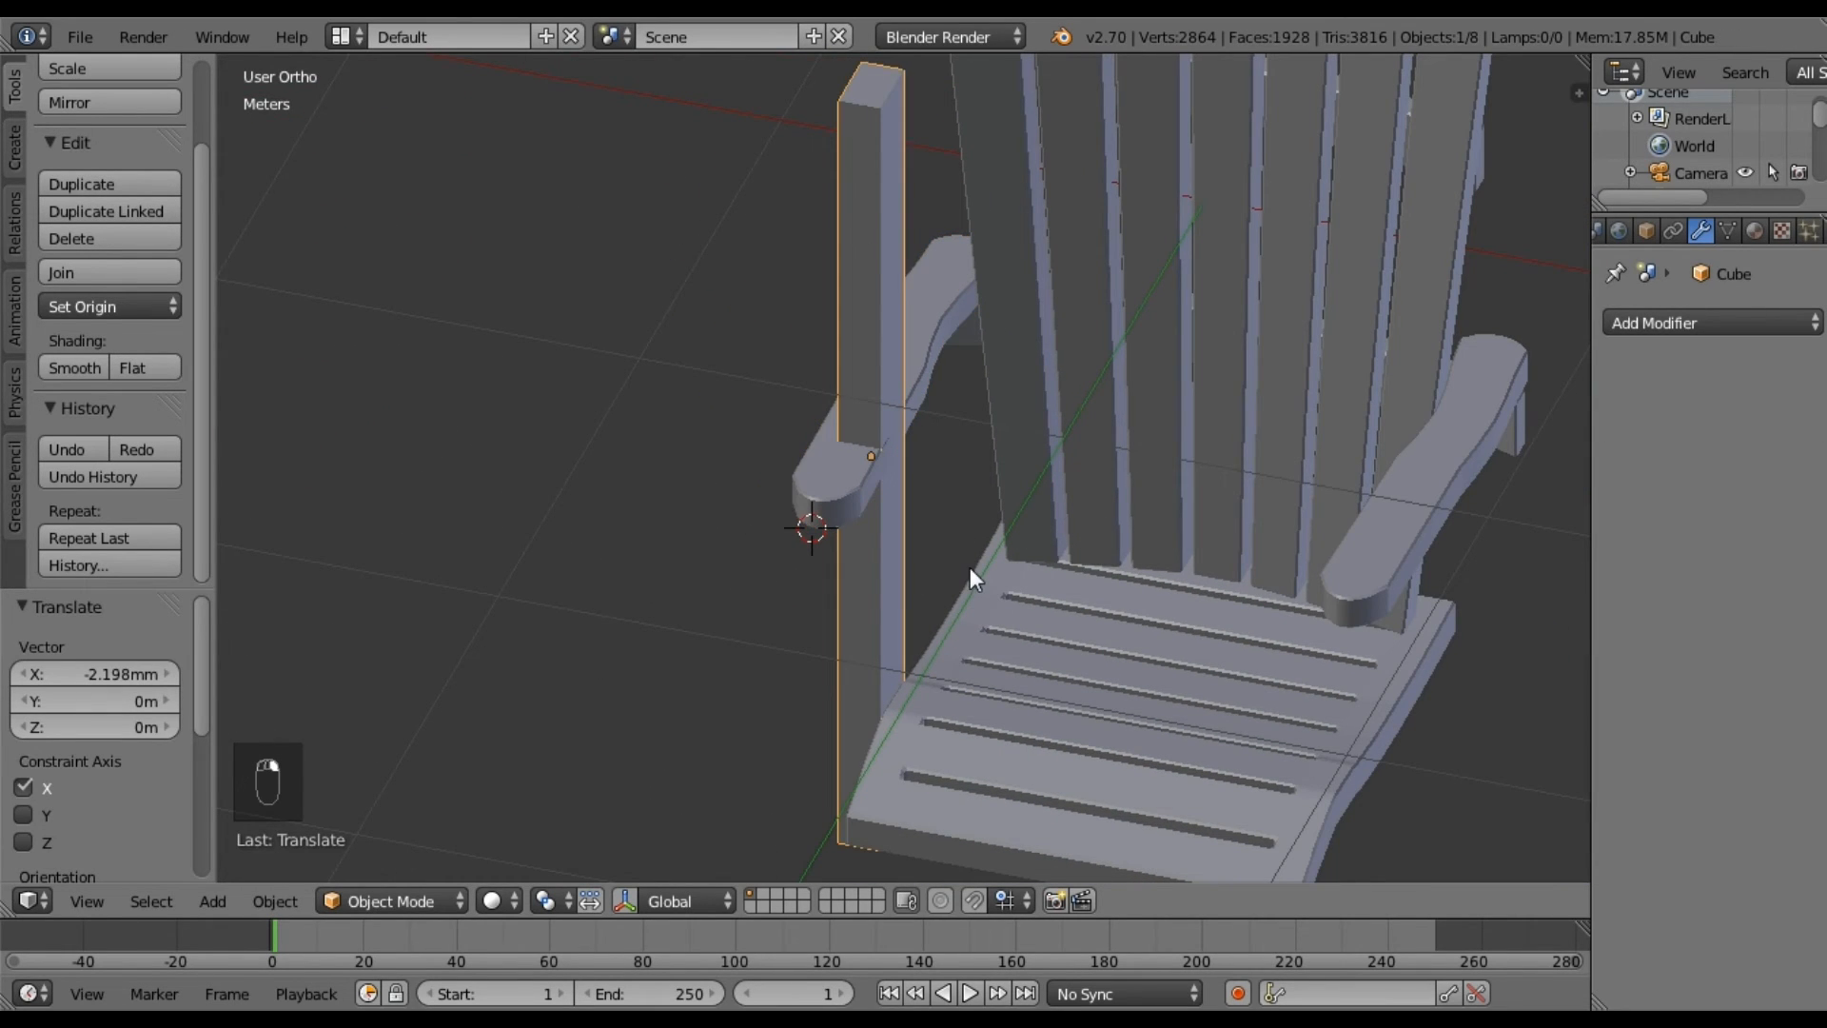
{"action": "key", "text": "KP_1"}
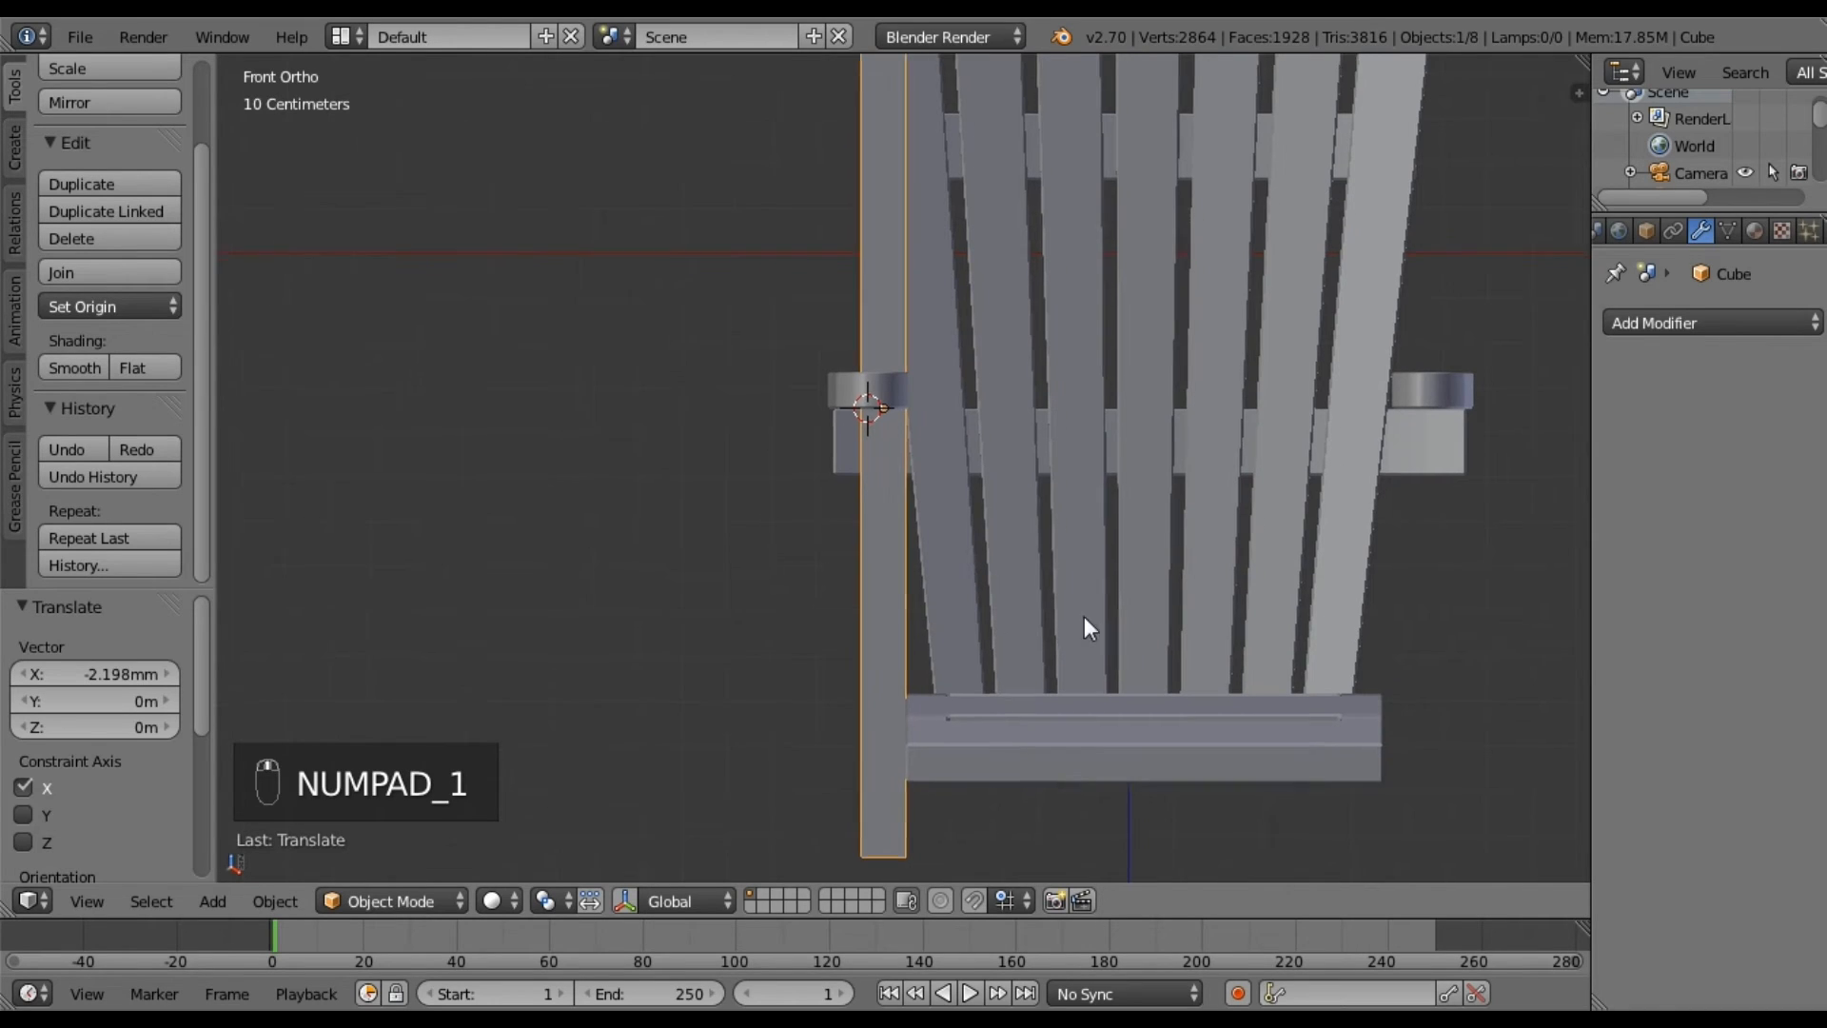
{"action": "middle_click_drag", "start_coordinate": [1104, 625], "coordinate": [963, 567], "text": "shift"}
{"action": "scroll", "coordinate": [830, 382], "scroll_direction": "down", "scroll_amount": 2}
{"action": "key", "text": "g"}
{"action": "key", "text": "z"}
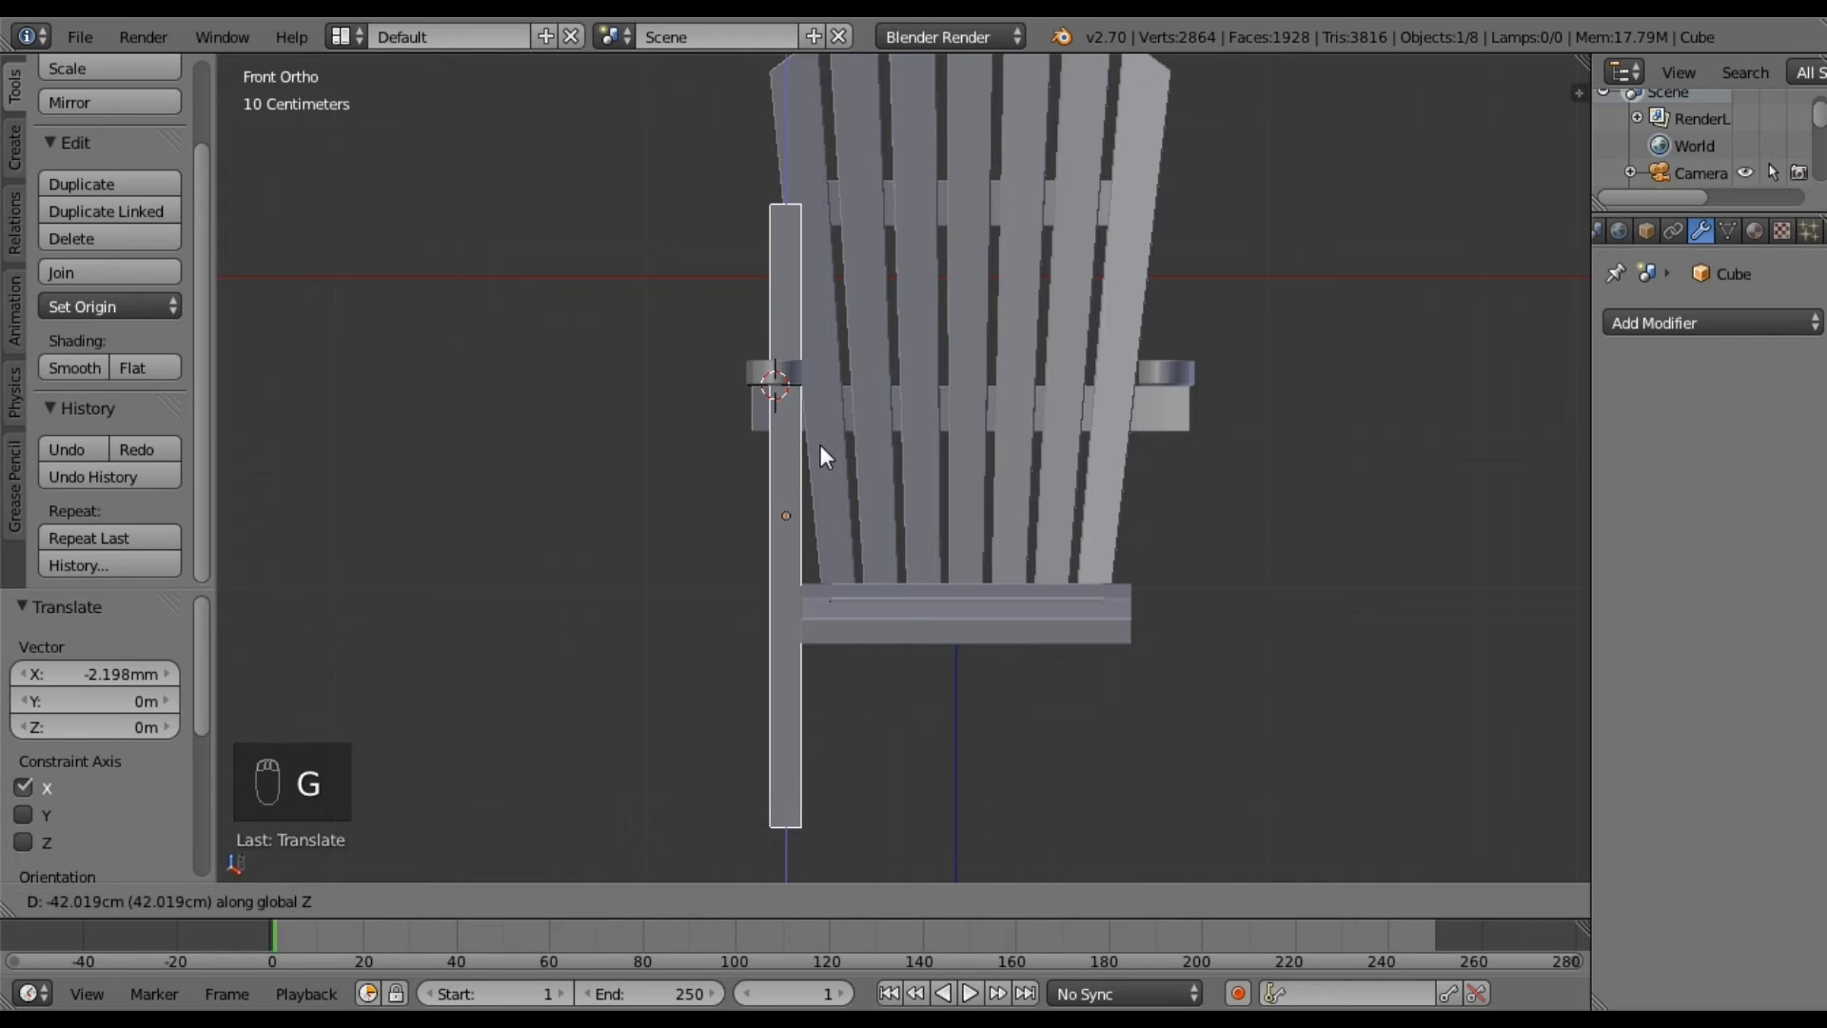
{"action": "left_click", "coordinate": [820, 450]}
{"action": "mouse_move", "coordinate": [784, 540]}
{"action": "middle_mouse_down"}
{"action": "mouse_move", "coordinate": [937, 590]}
{"action": "mouse_move", "coordinate": [1053, 594]}
{"action": "mouse_move", "coordinate": [877, 584]}
{"action": "mouse_move", "coordinate": [773, 552]}
{"action": "middle_mouse_up"}
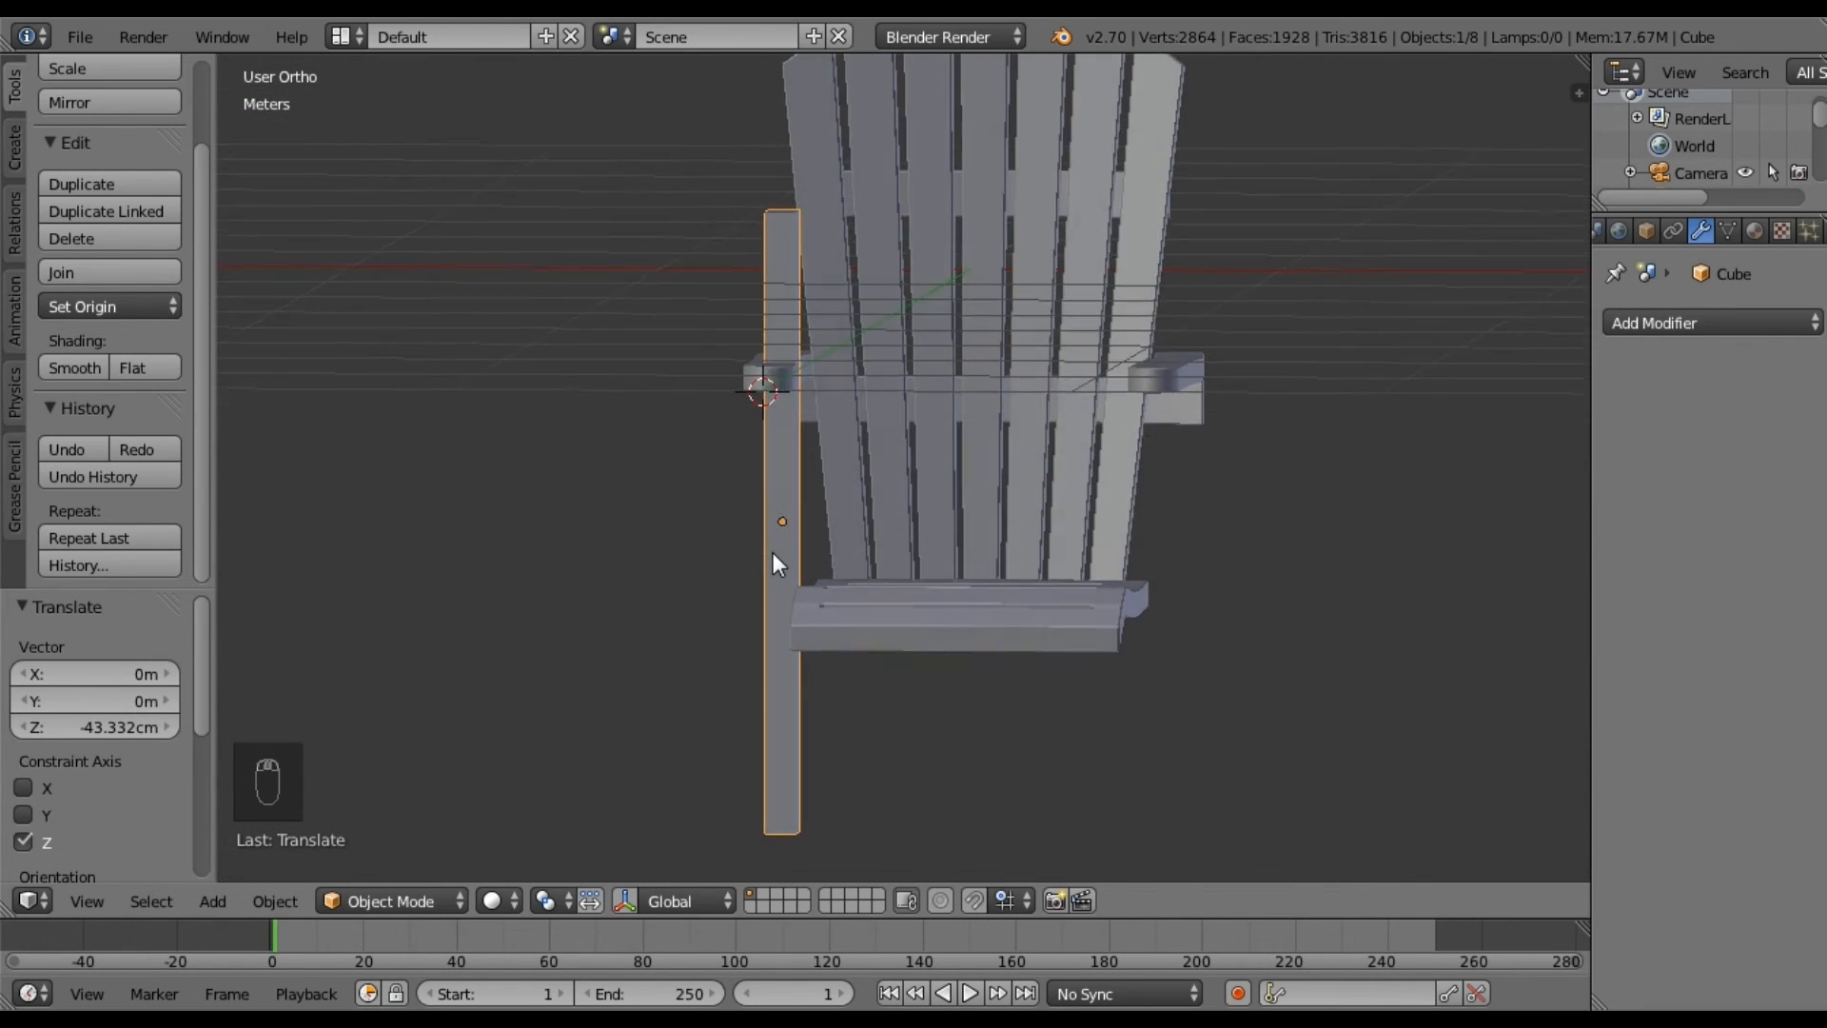
In Edit Mode, lower the post's four top vertices about 56.5 cm along Z to meet the armrest's underside.
{"action": "key", "text": "KP_1"}
{"action": "key", "text": "Tab"}
{"action": "key", "text": "a"}
{"action": "key", "text": "a"}
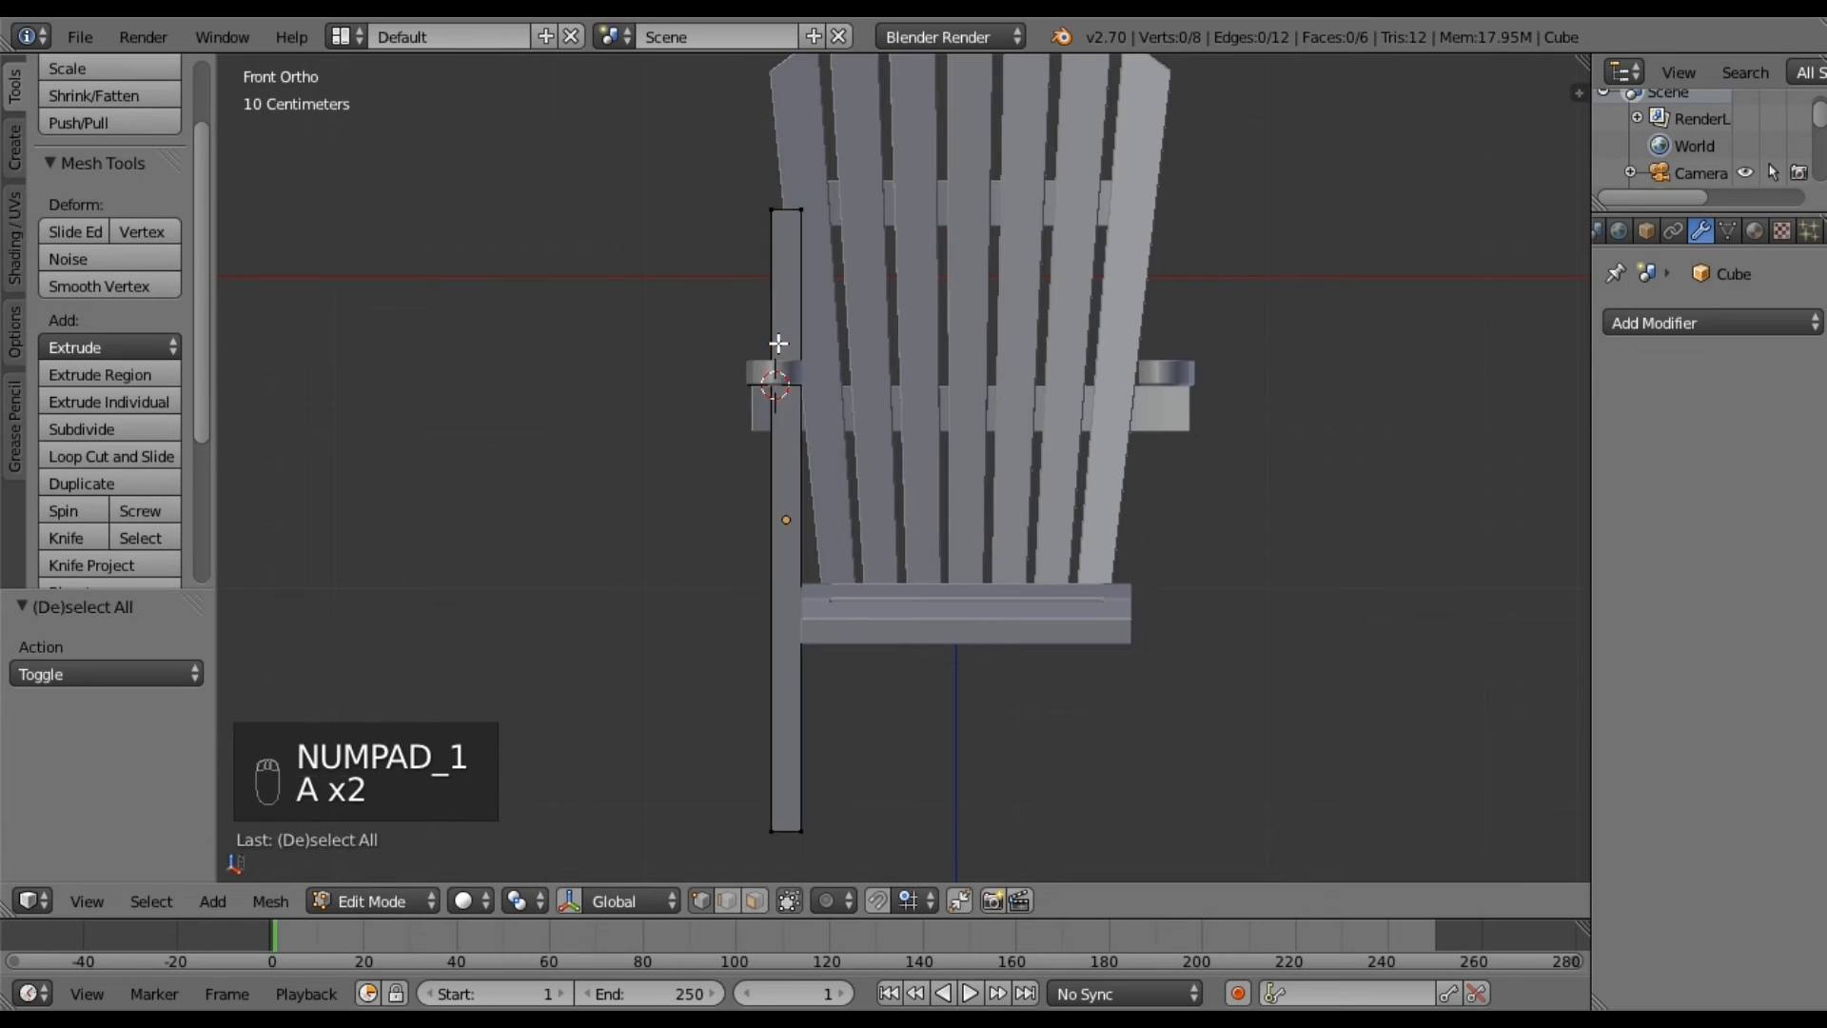
{"action": "key", "text": "z"}
{"action": "key", "text": "b"}
{"action": "left_click_drag", "start_coordinate": [730, 180], "coordinate": [865, 265]}
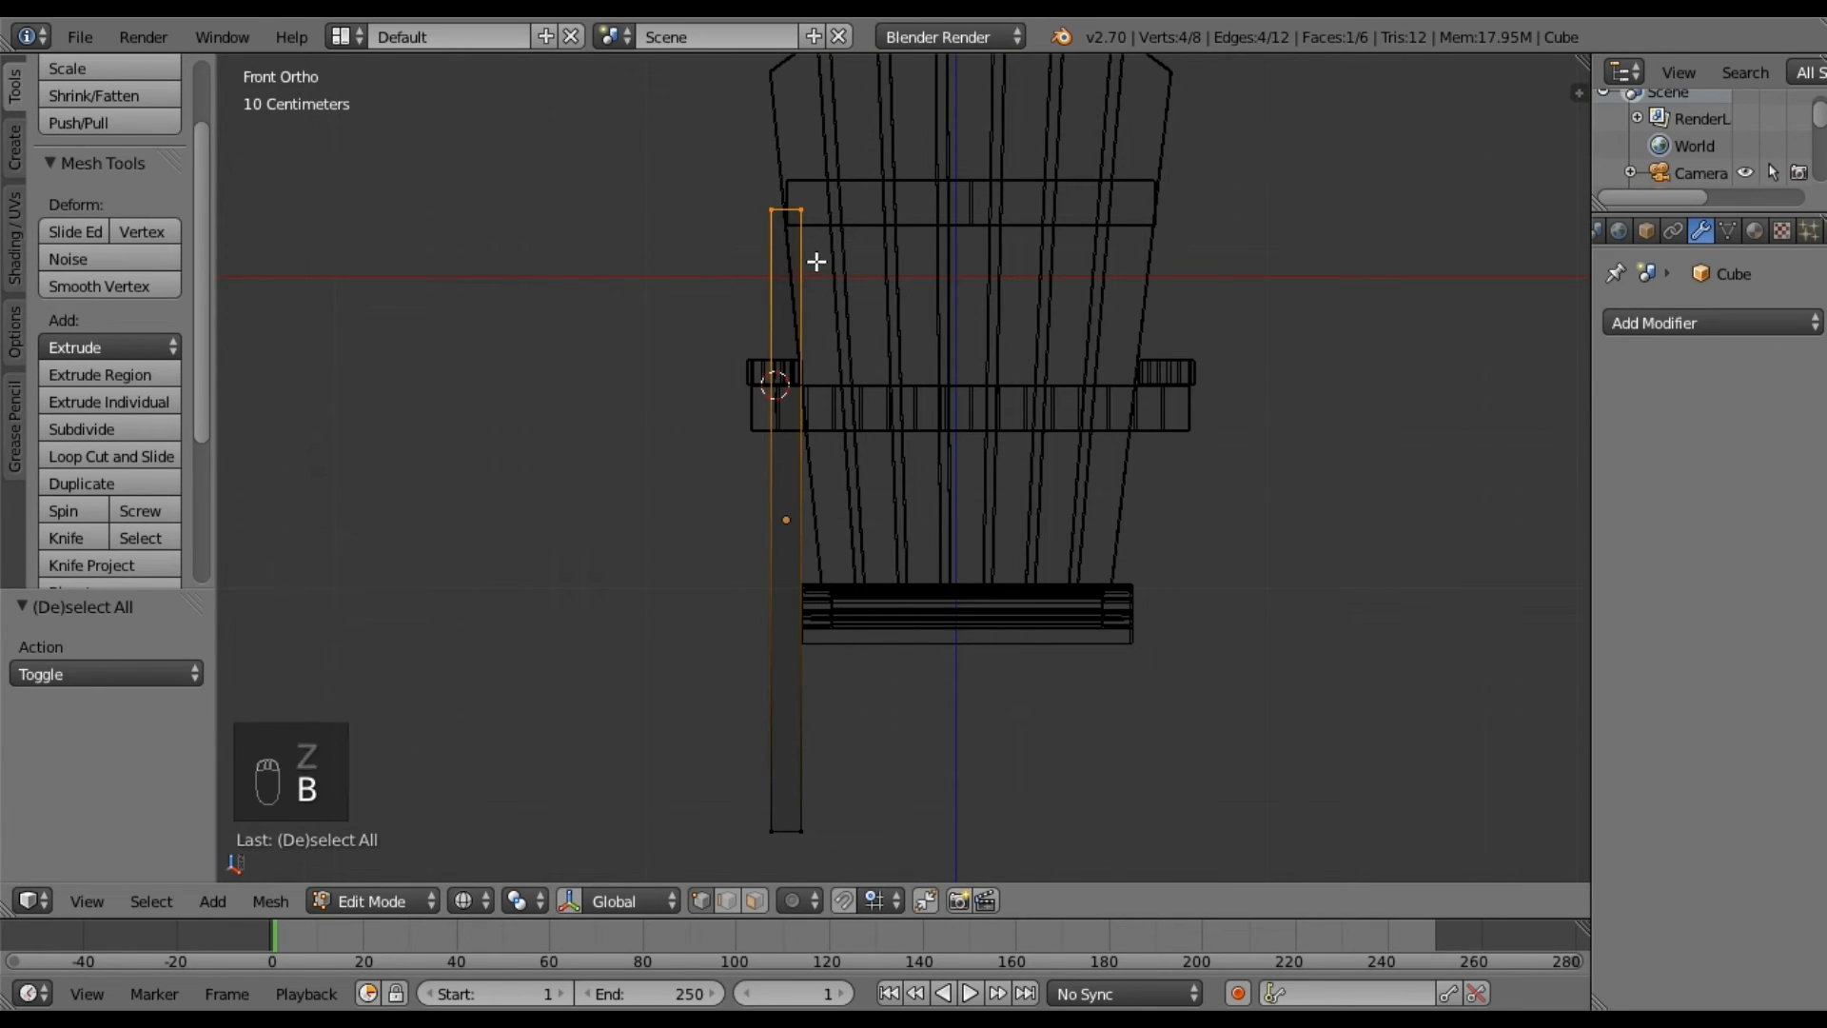
{"action": "key", "text": "z"}
{"action": "middle_click_drag", "start_coordinate": [849, 281], "coordinate": [856, 437]}
{"action": "key", "text": "KP_1"}
{"action": "key", "text": "g"}
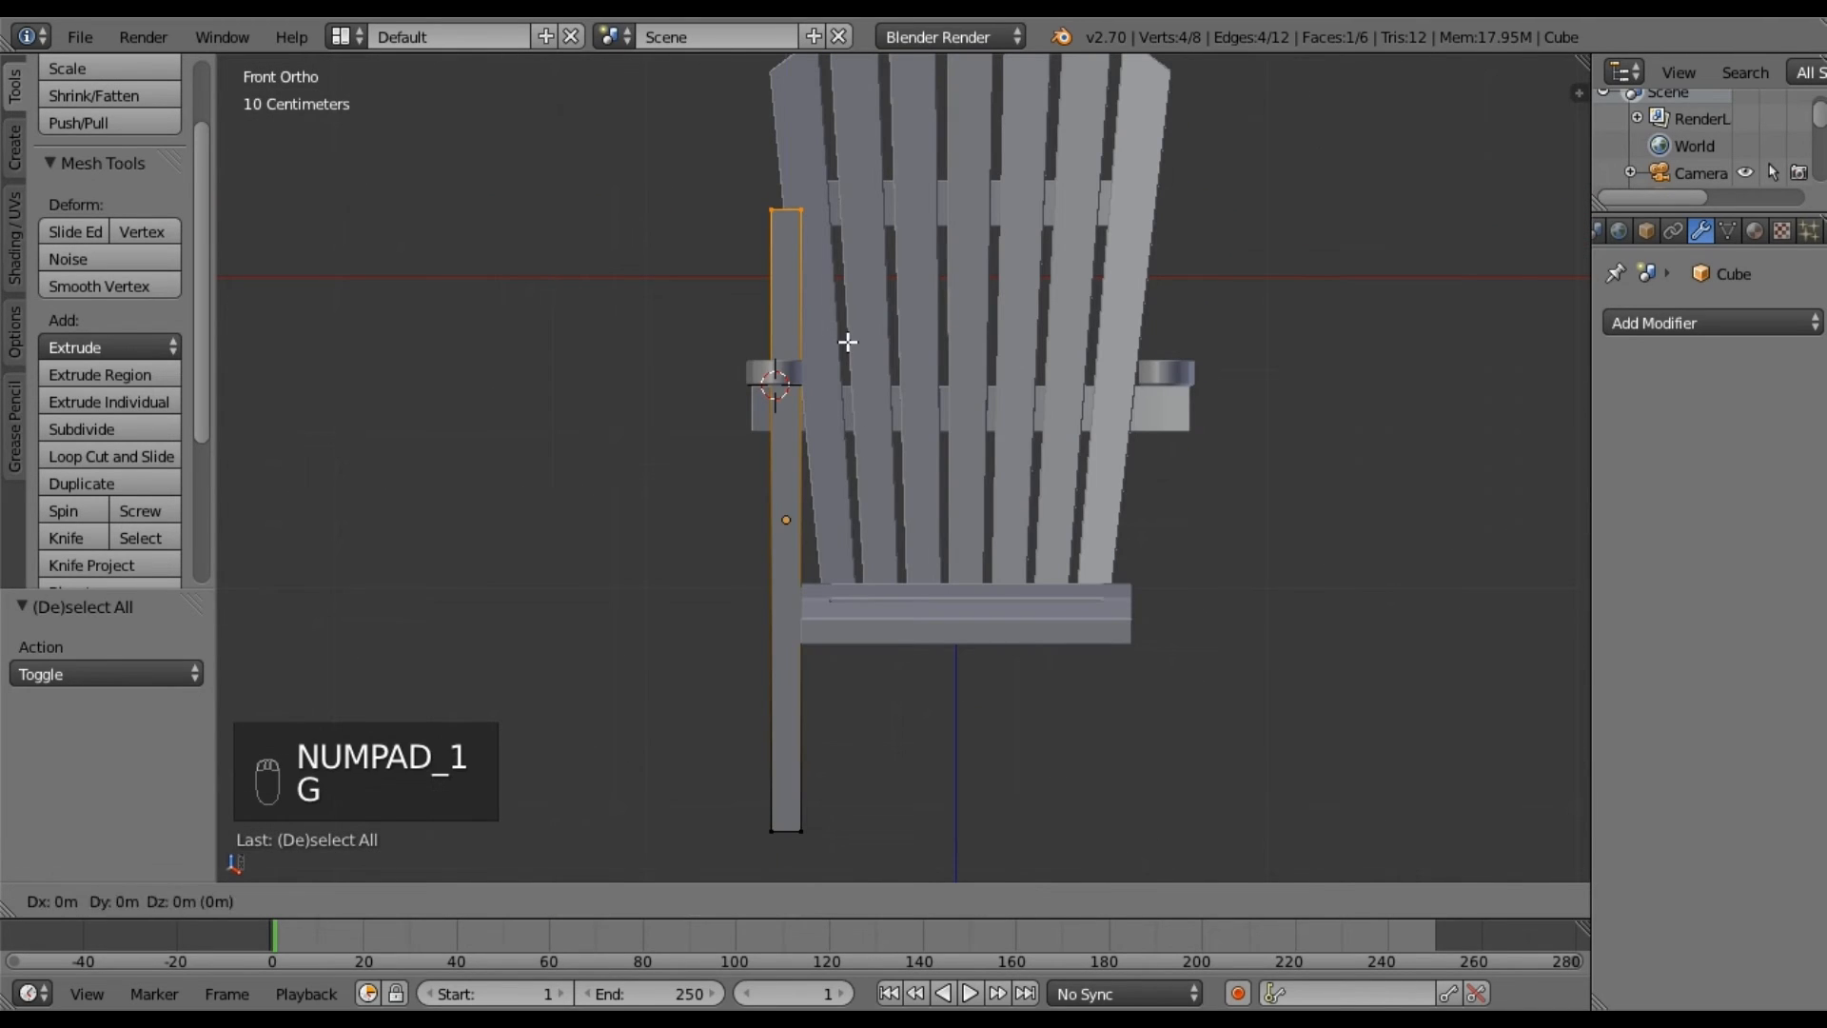
{"action": "left_click", "coordinate": [840, 518]}
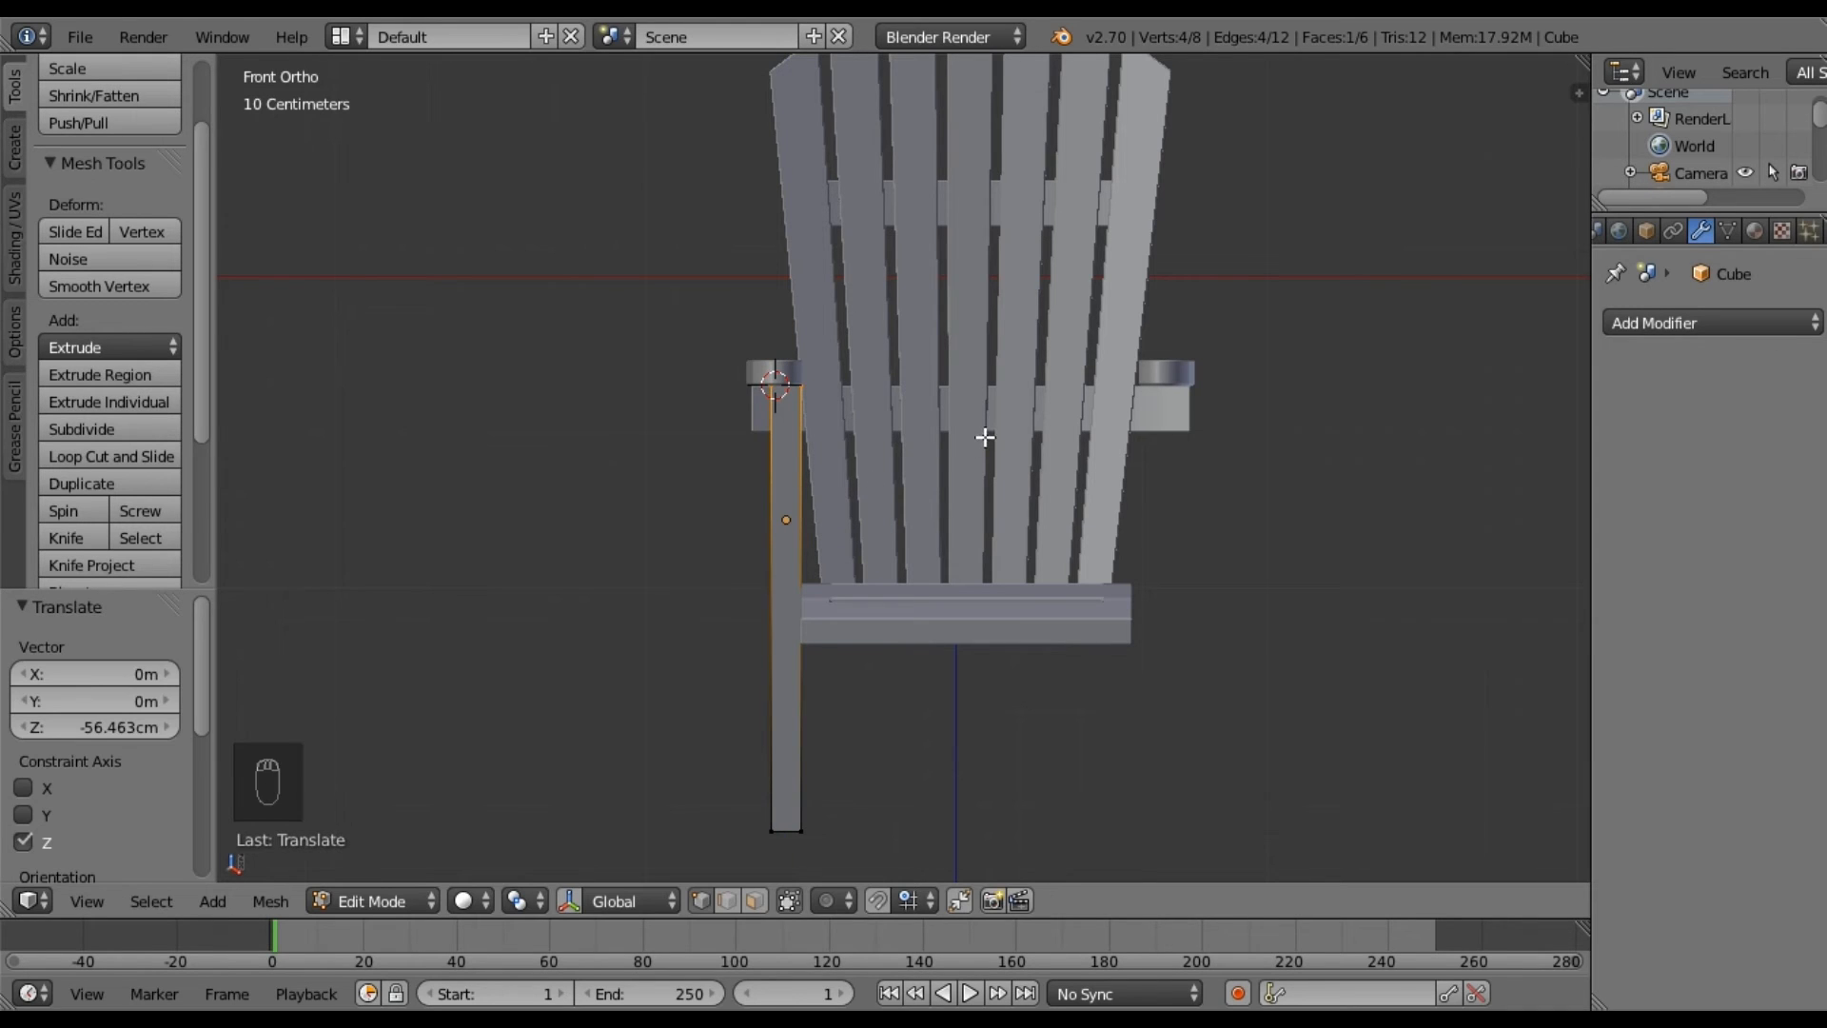
{"action": "key", "text": "a"}
{"action": "middle_click_drag", "start_coordinate": [866, 490], "coordinate": [993, 558]}
{"action": "key", "text": "Tab"}
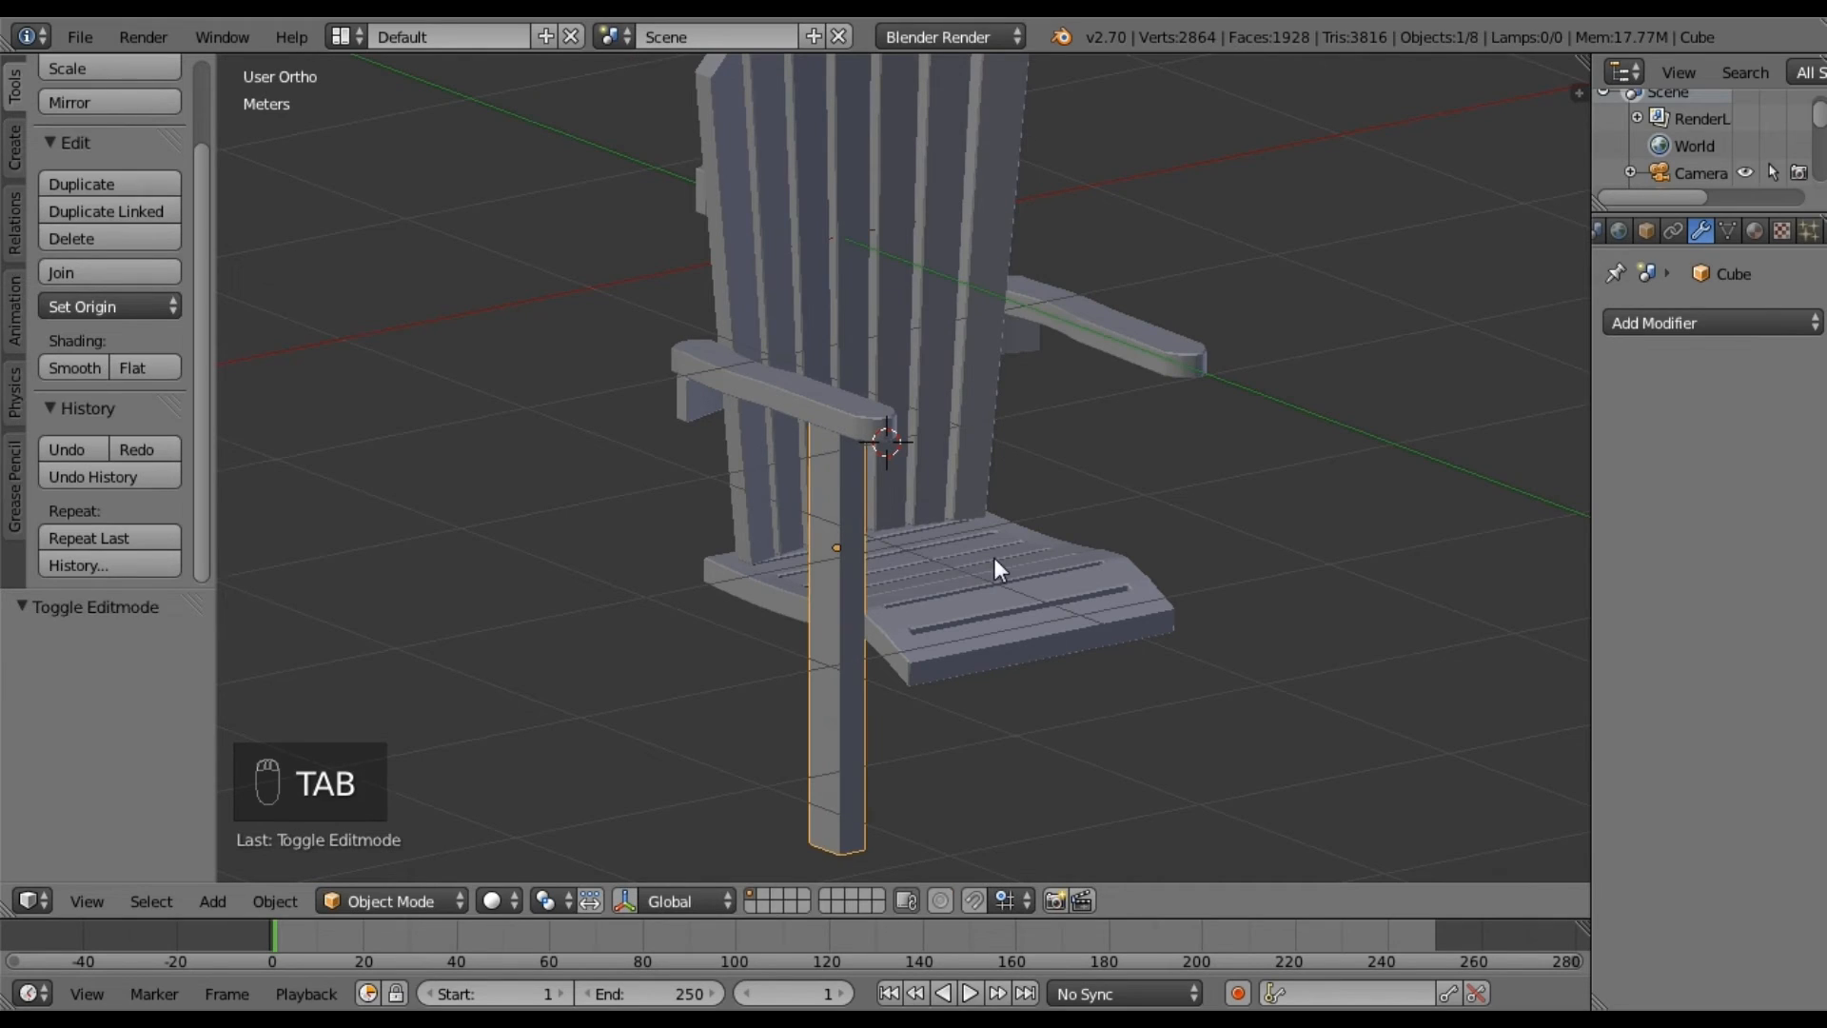
Add a Bevel modifier with a 5 mm width to the front post and apply the post's scale.
{"action": "left_click", "coordinate": [1682, 323]}
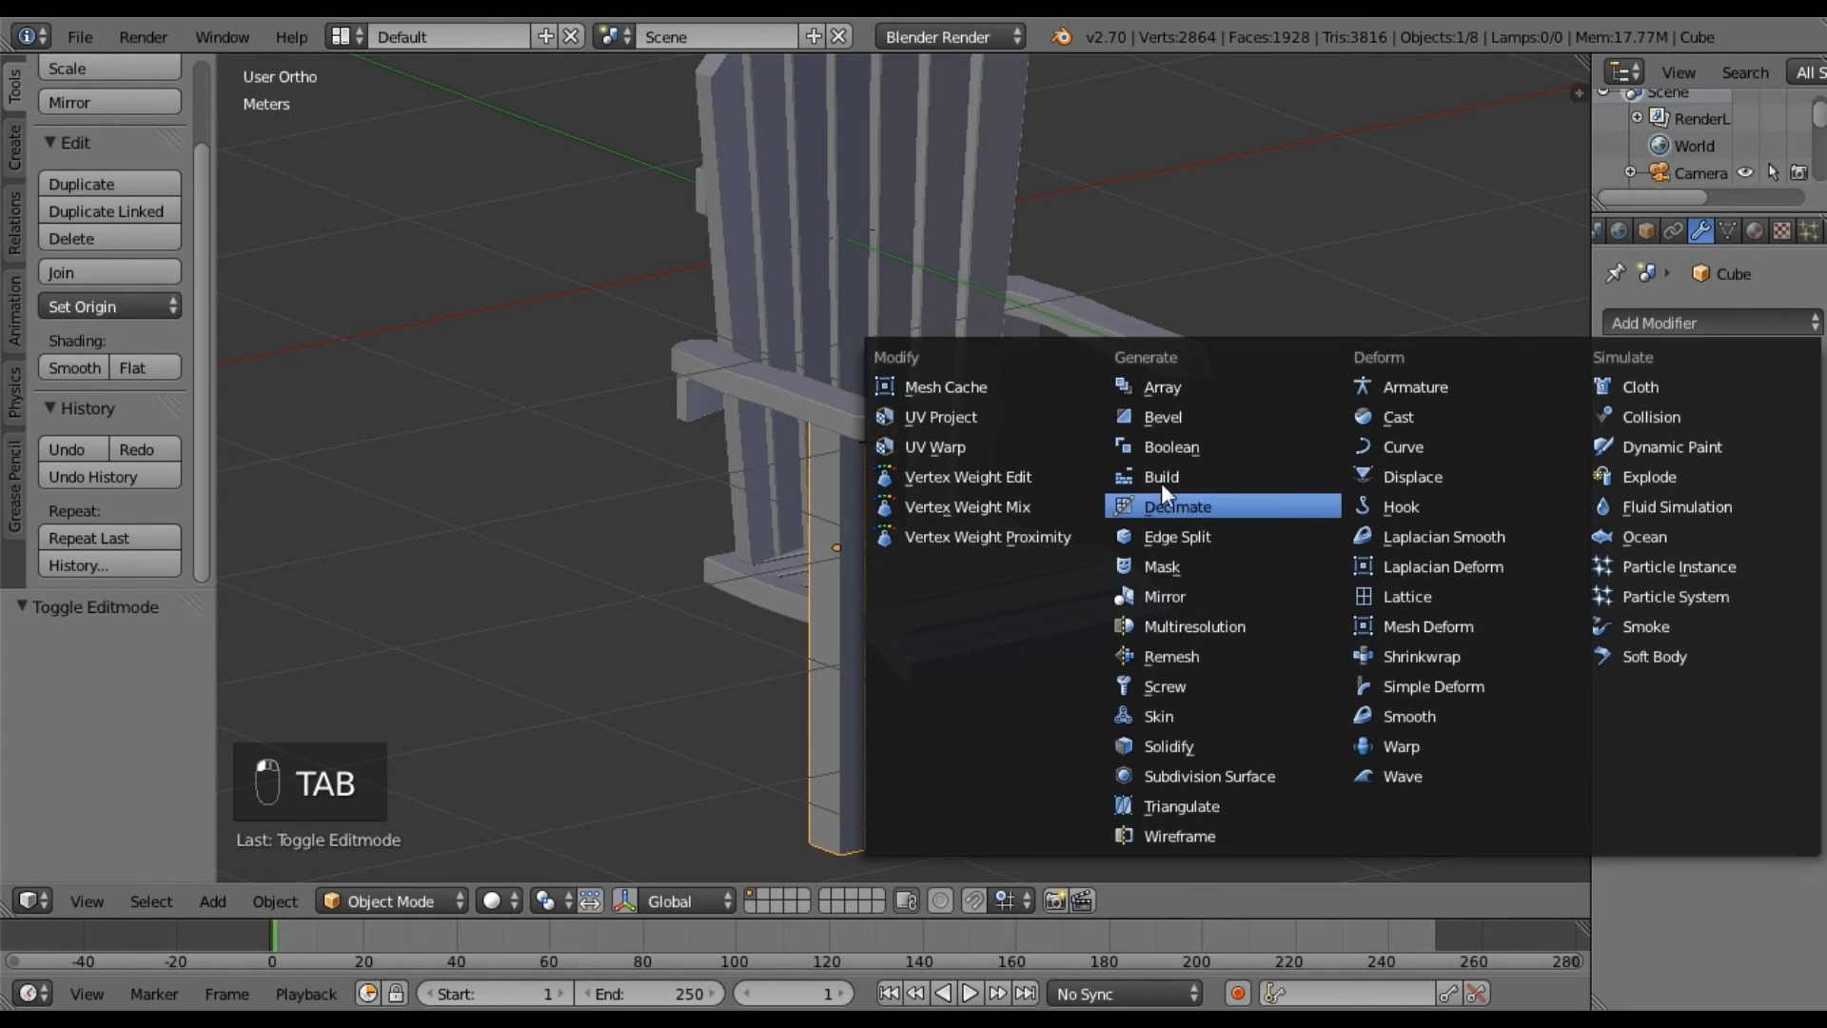
{"action": "left_click", "coordinate": [1169, 419]}
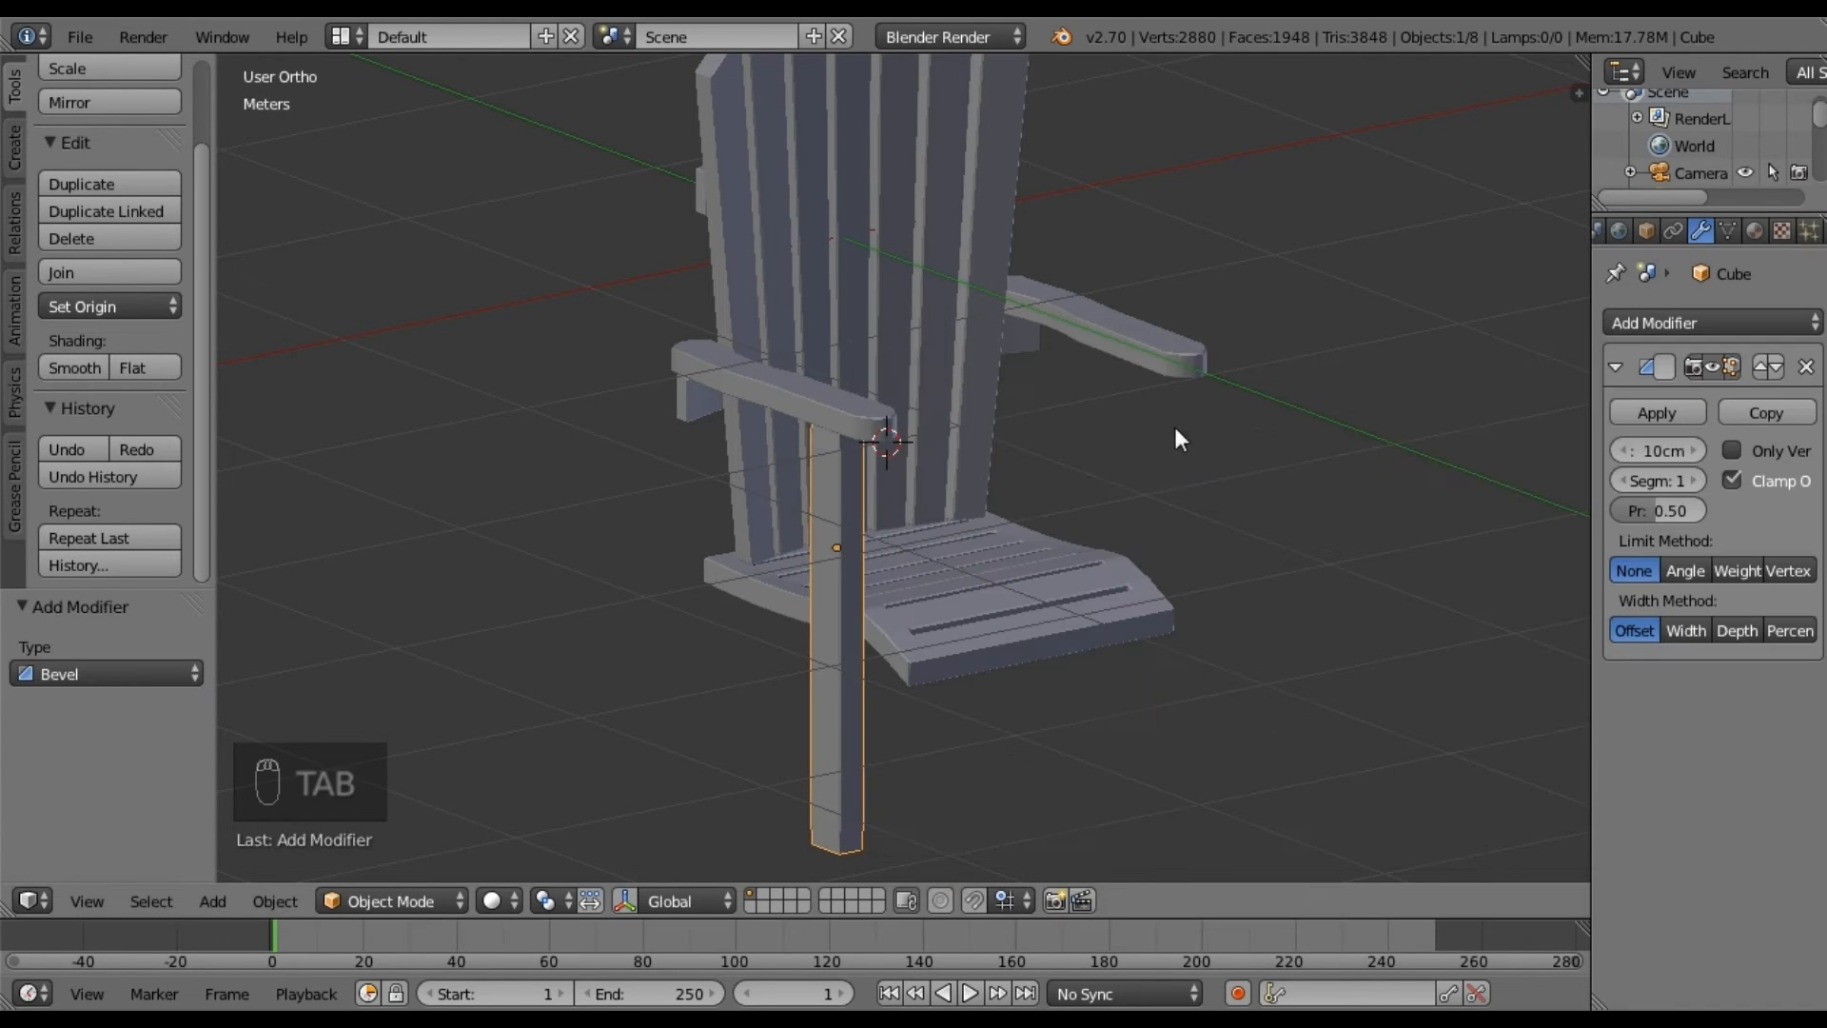
{"action": "left_click", "coordinate": [1667, 450]}
{"action": "type", "text": "5mm"}
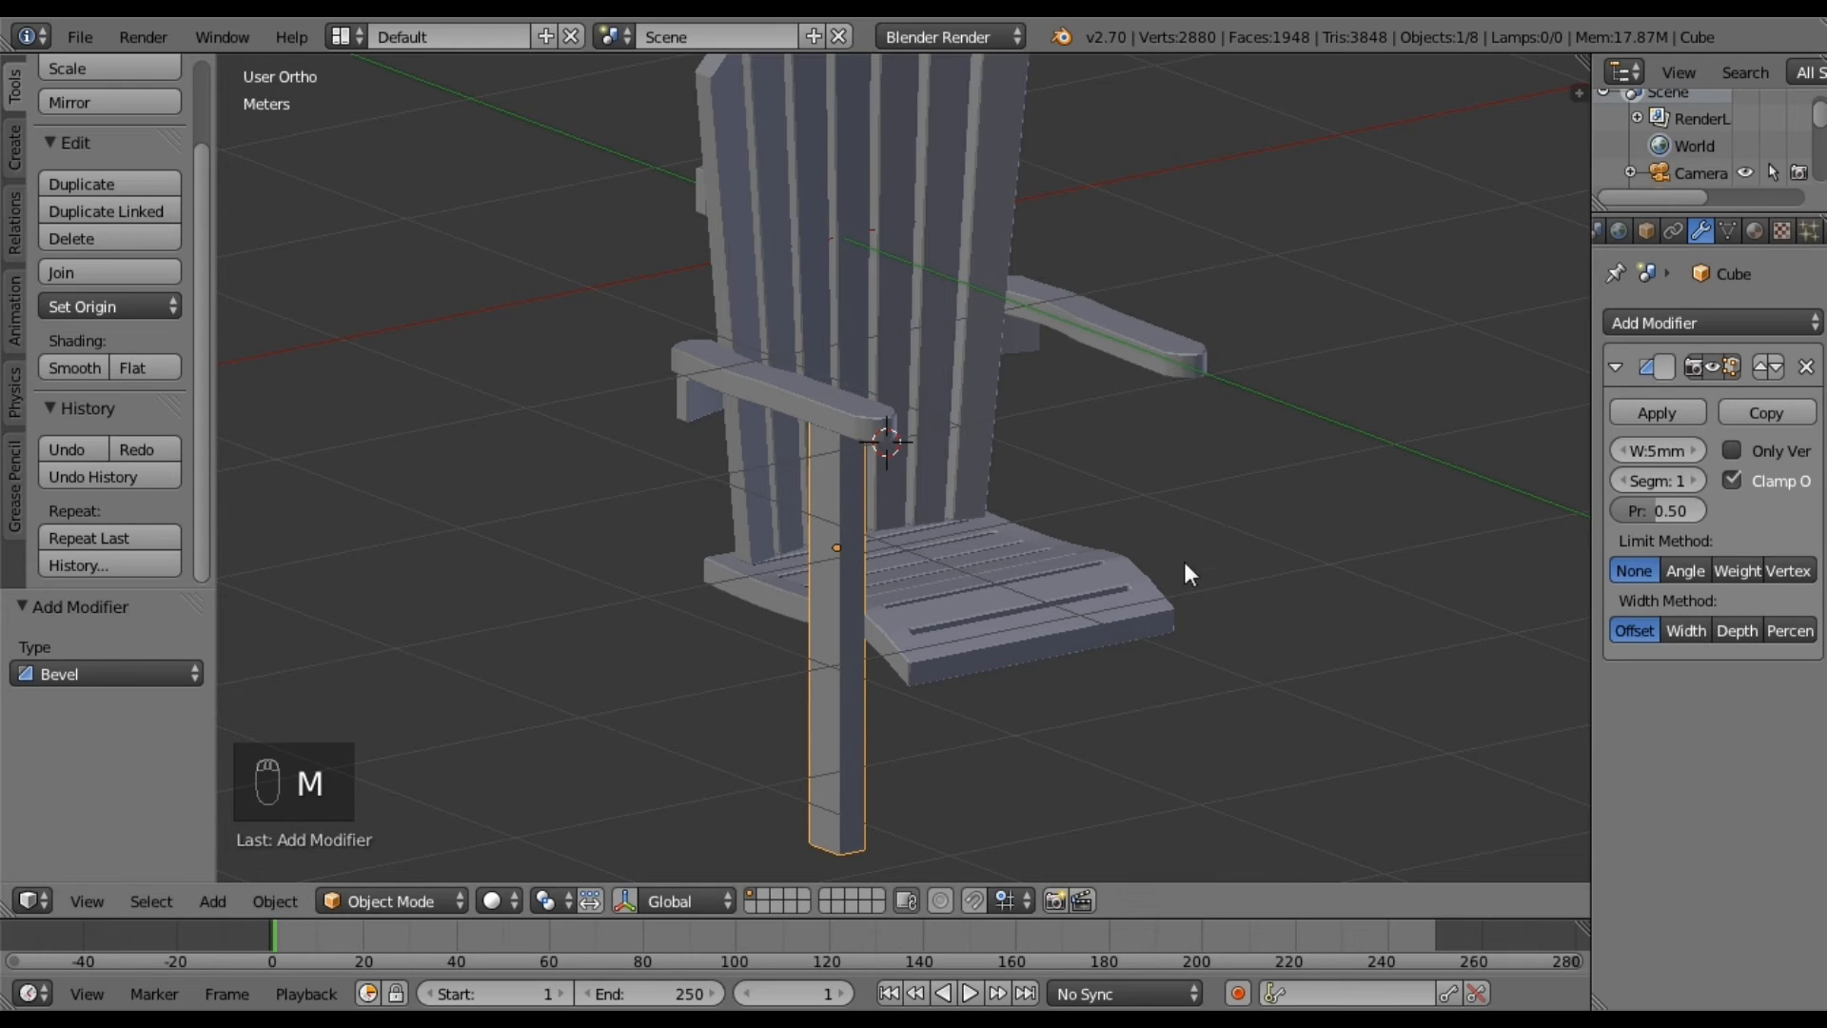
{"action": "key", "text": "ctrl+a"}
{"action": "left_click", "coordinate": [1106, 540]}
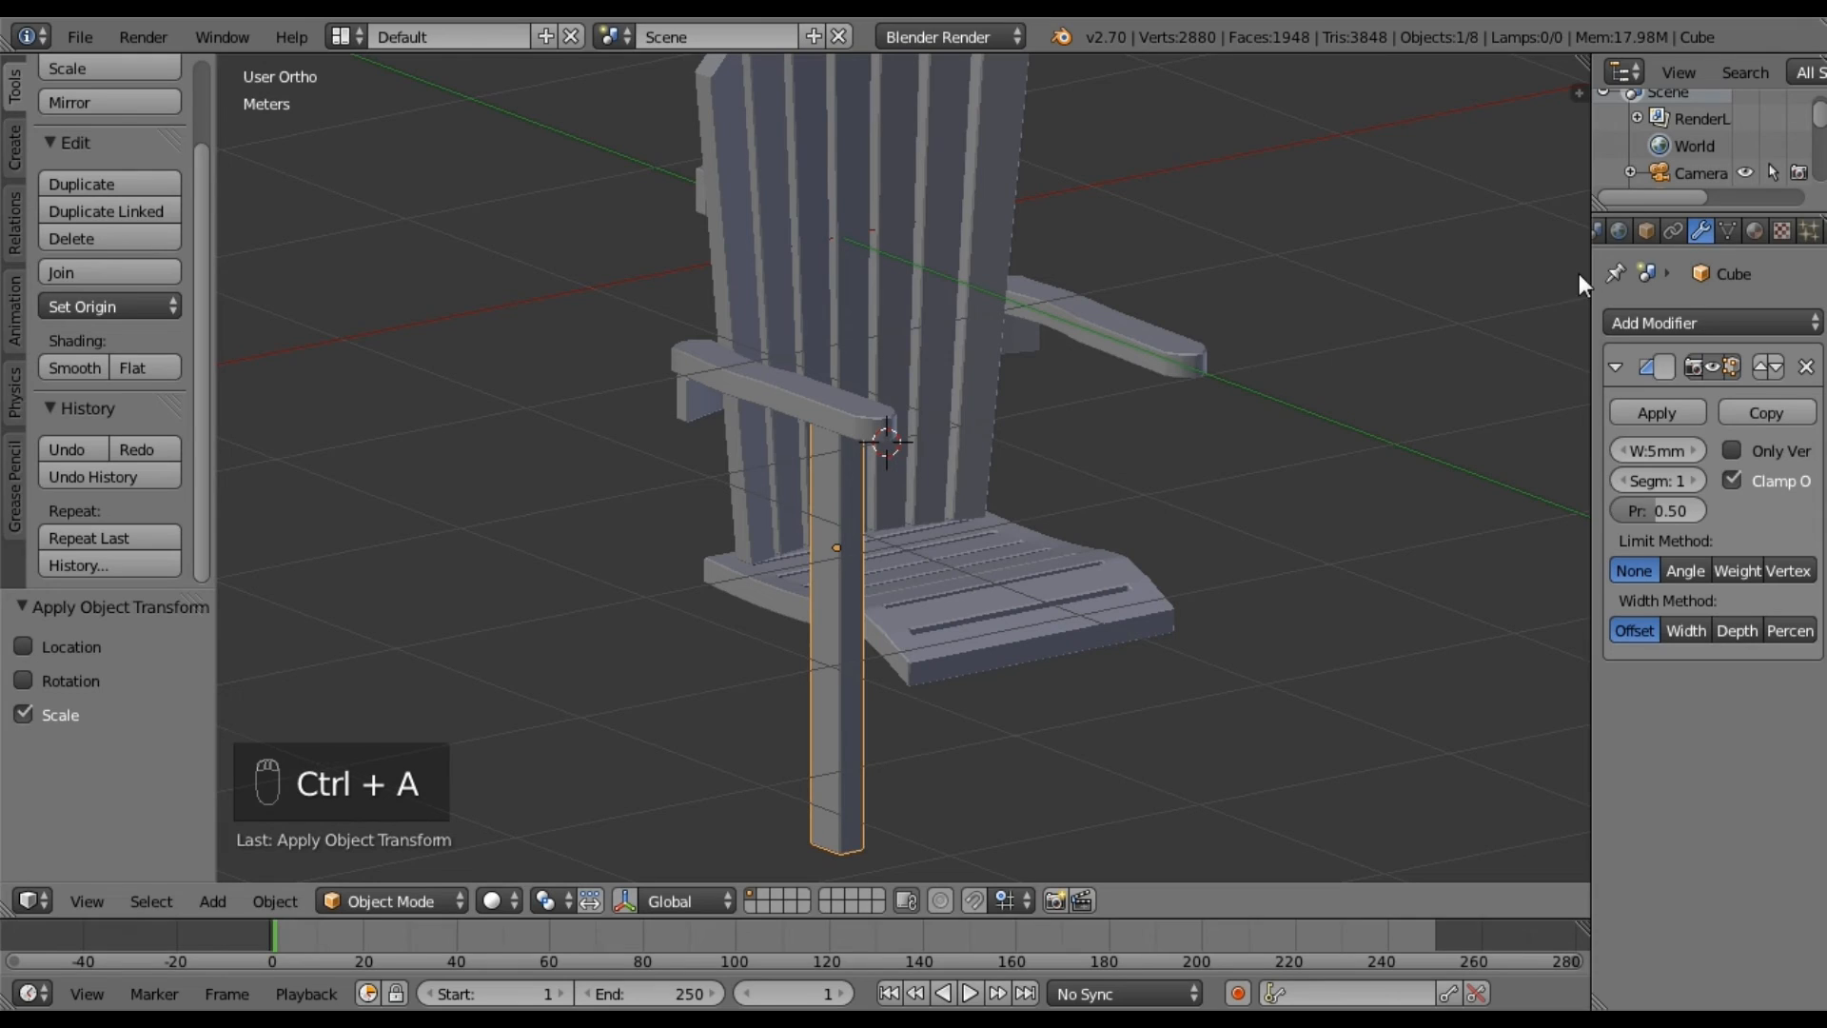
{"action": "left_click", "coordinate": [1615, 368]}
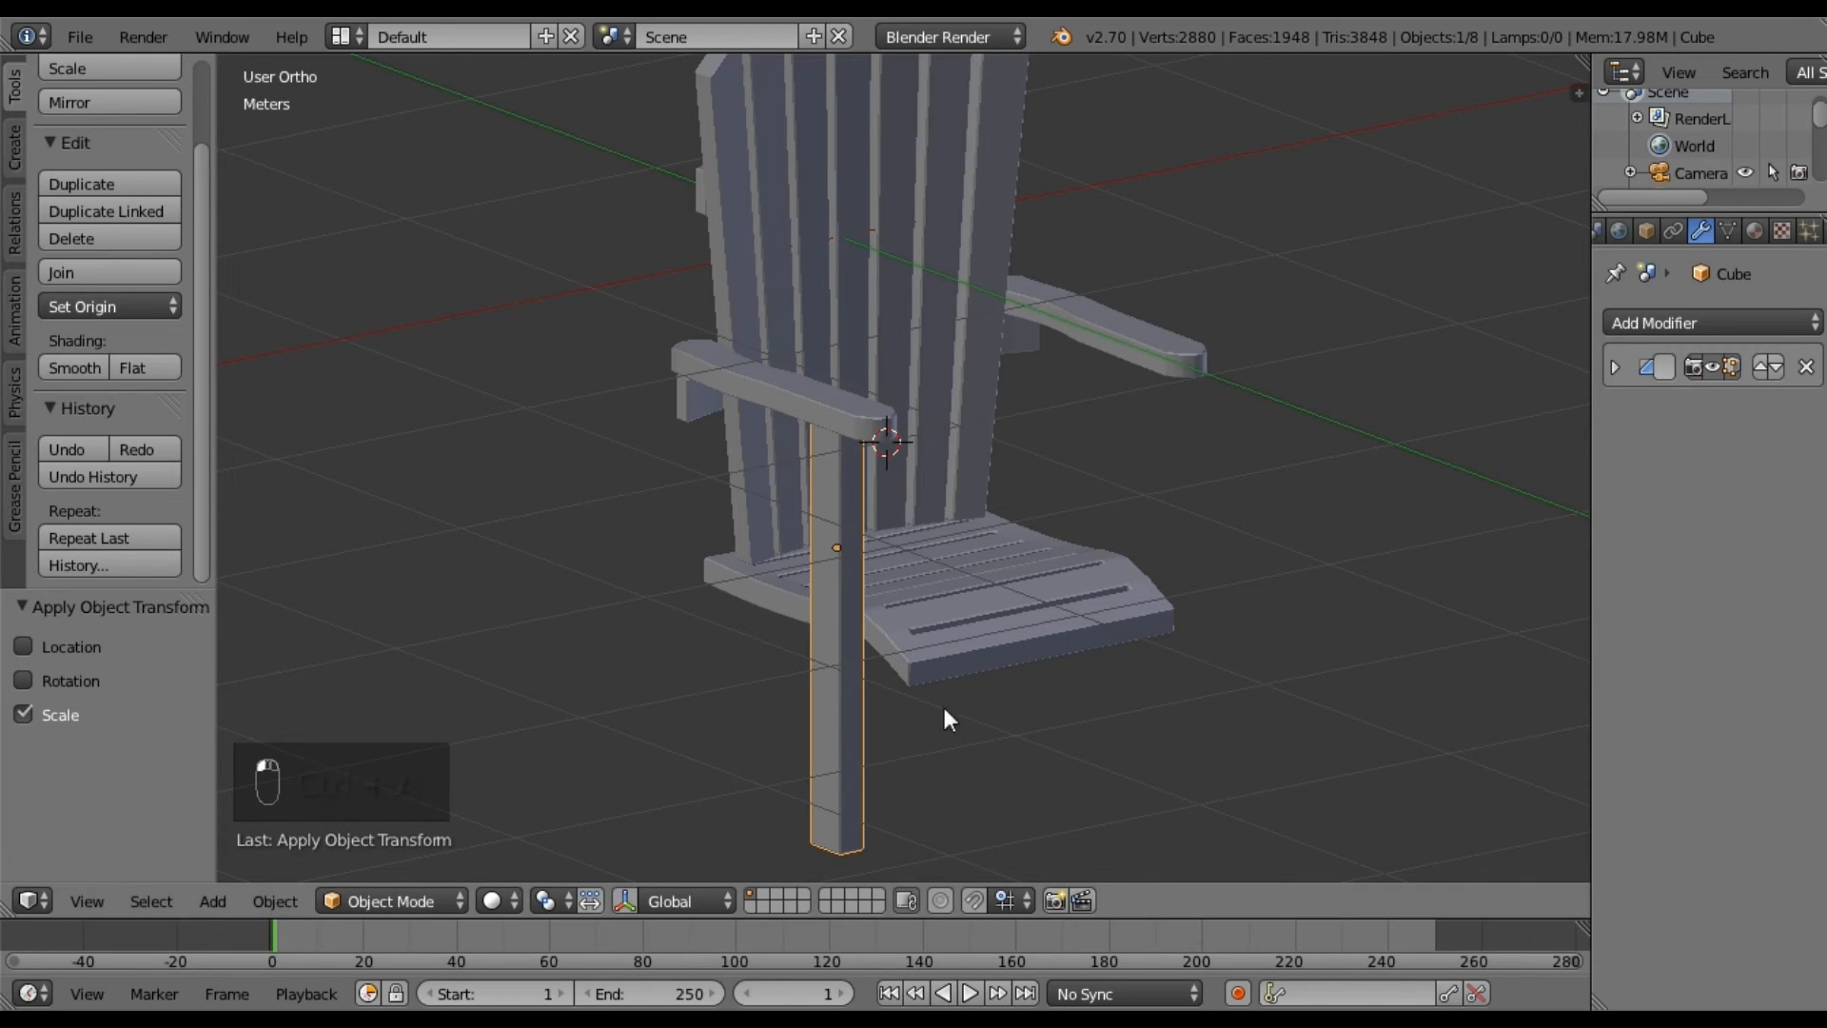
Duplicate the front post about 1.169 m along X in front view, against the opposite side of the seat.
{"action": "middle_click_drag", "start_coordinate": [999, 727], "coordinate": [974, 729]}
{"action": "key", "text": "KP_1"}
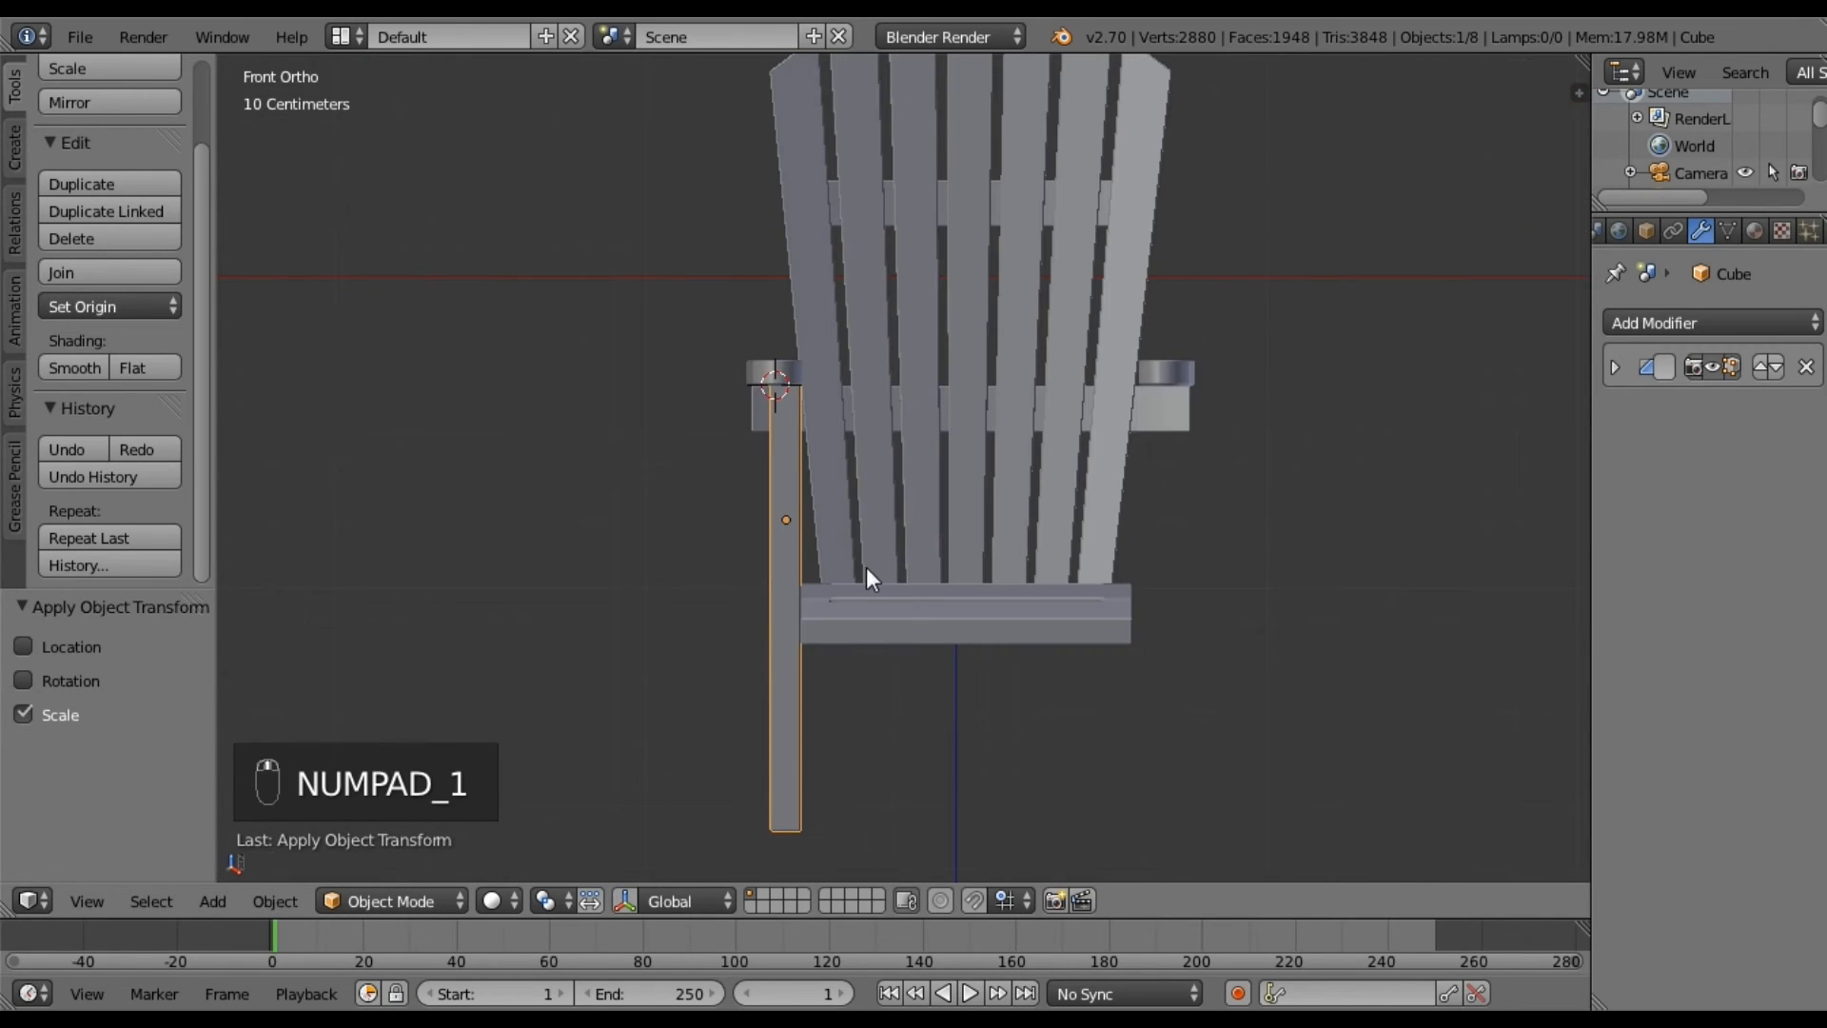
{"action": "key", "text": "shift+d"}
{"action": "key", "text": "x"}
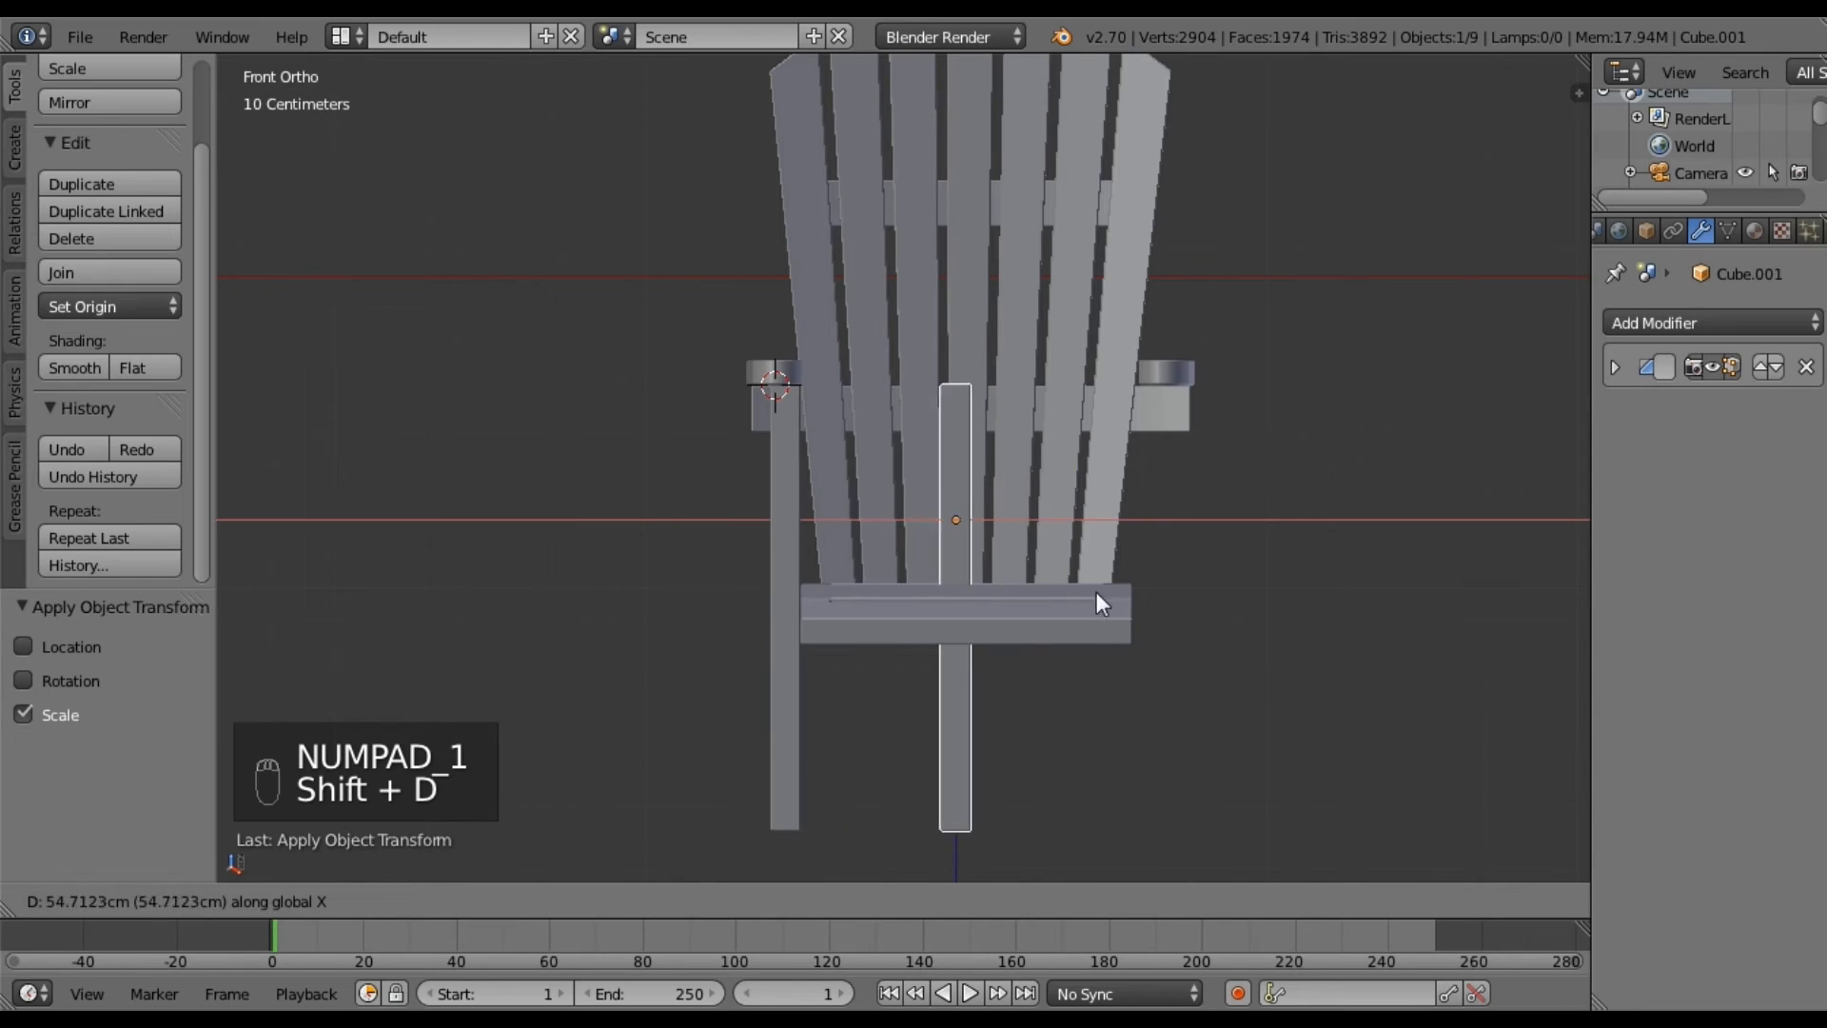
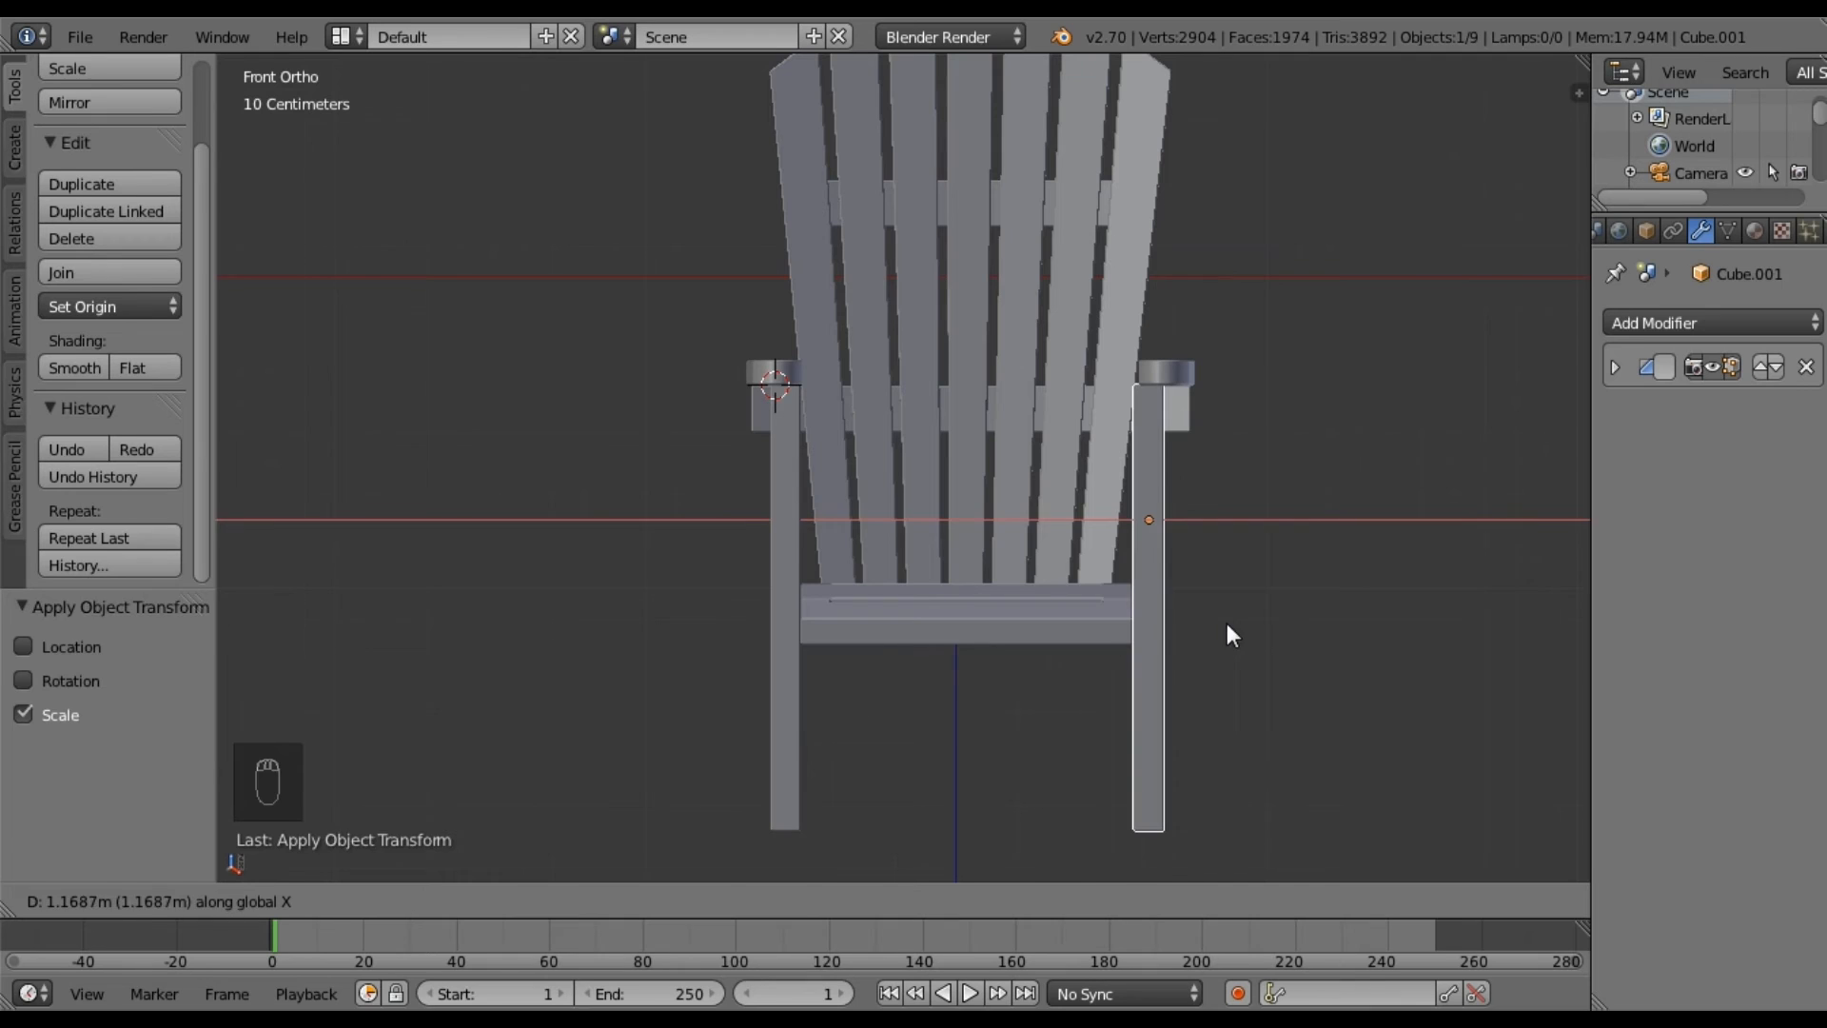
{"action": "left_click", "coordinate": [1226, 625]}
Move the right armrest about 2.1 cm inward along negative X so it sits over the duplicated post.
{"action": "middle_click_drag", "start_coordinate": [1087, 568], "coordinate": [1161, 391]}
{"action": "scroll", "coordinate": [1036, 472], "scroll_direction": "up", "scroll_amount": 3}
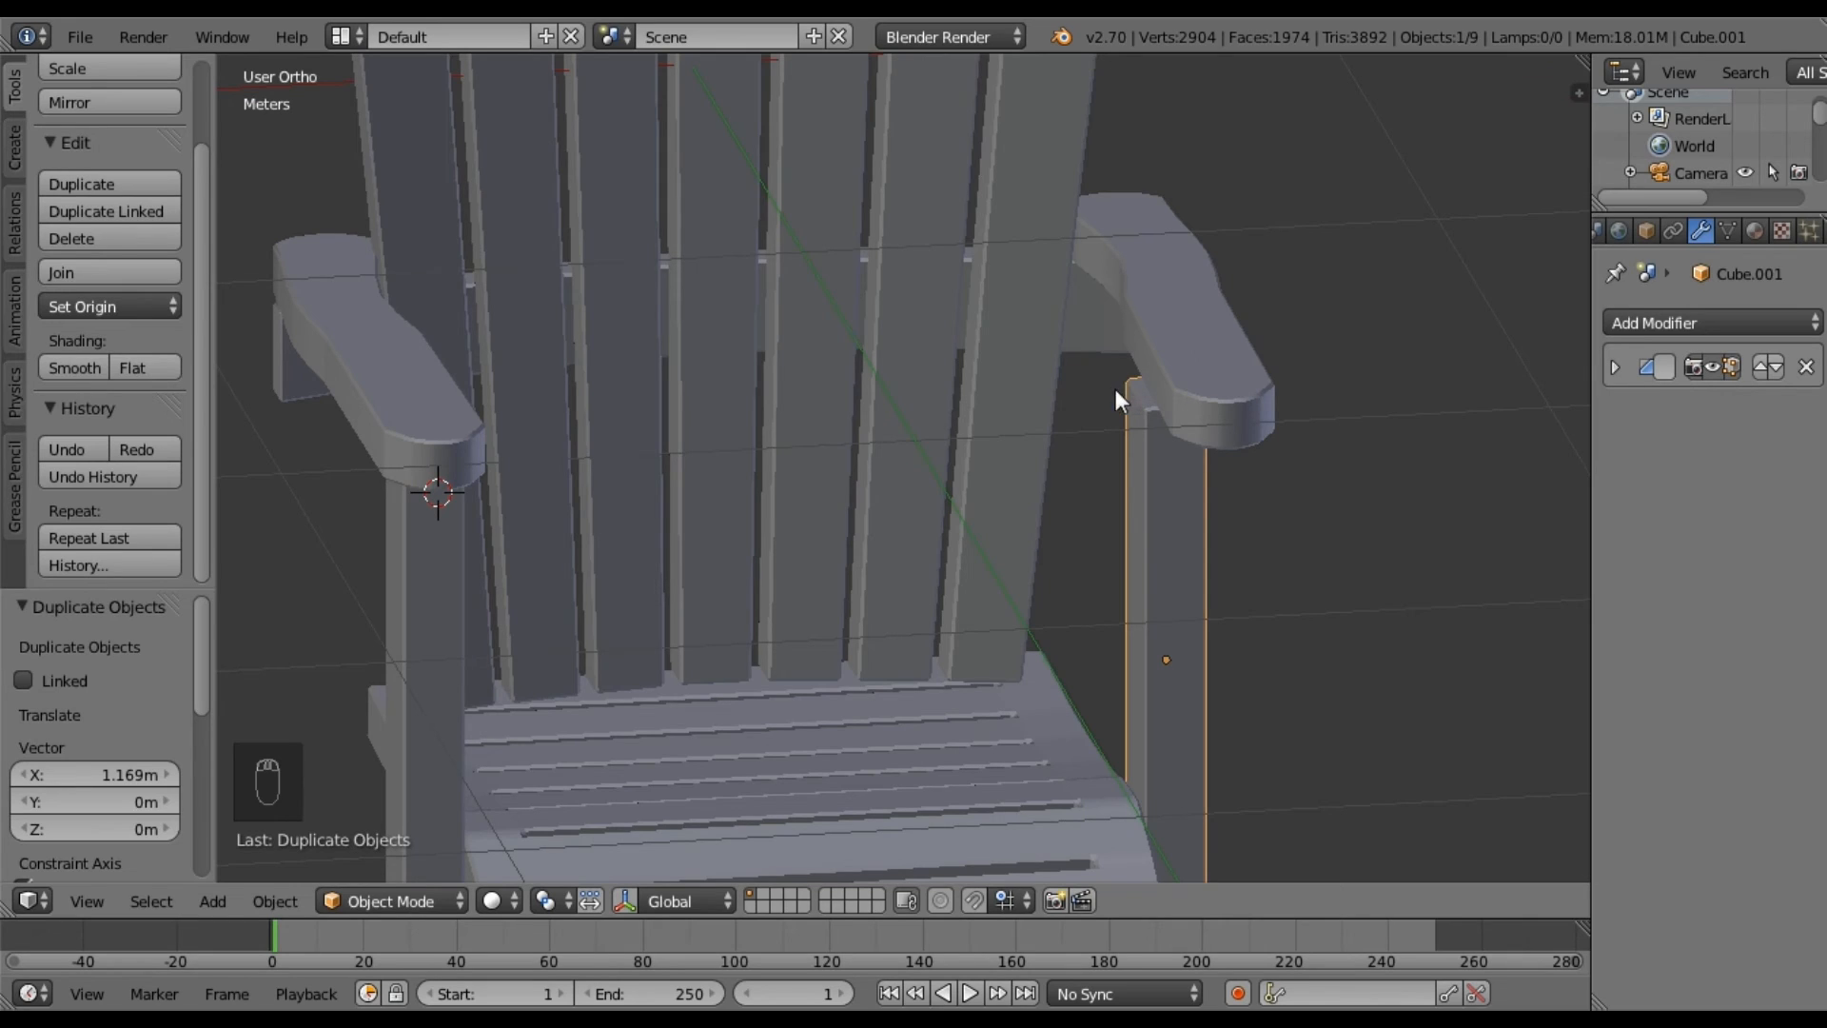
{"action": "right_click", "coordinate": [1213, 413]}
{"action": "middle_click_drag", "start_coordinate": [1246, 560], "coordinate": [1098, 538]}
{"action": "key", "text": "g"}
{"action": "key", "text": "x"}
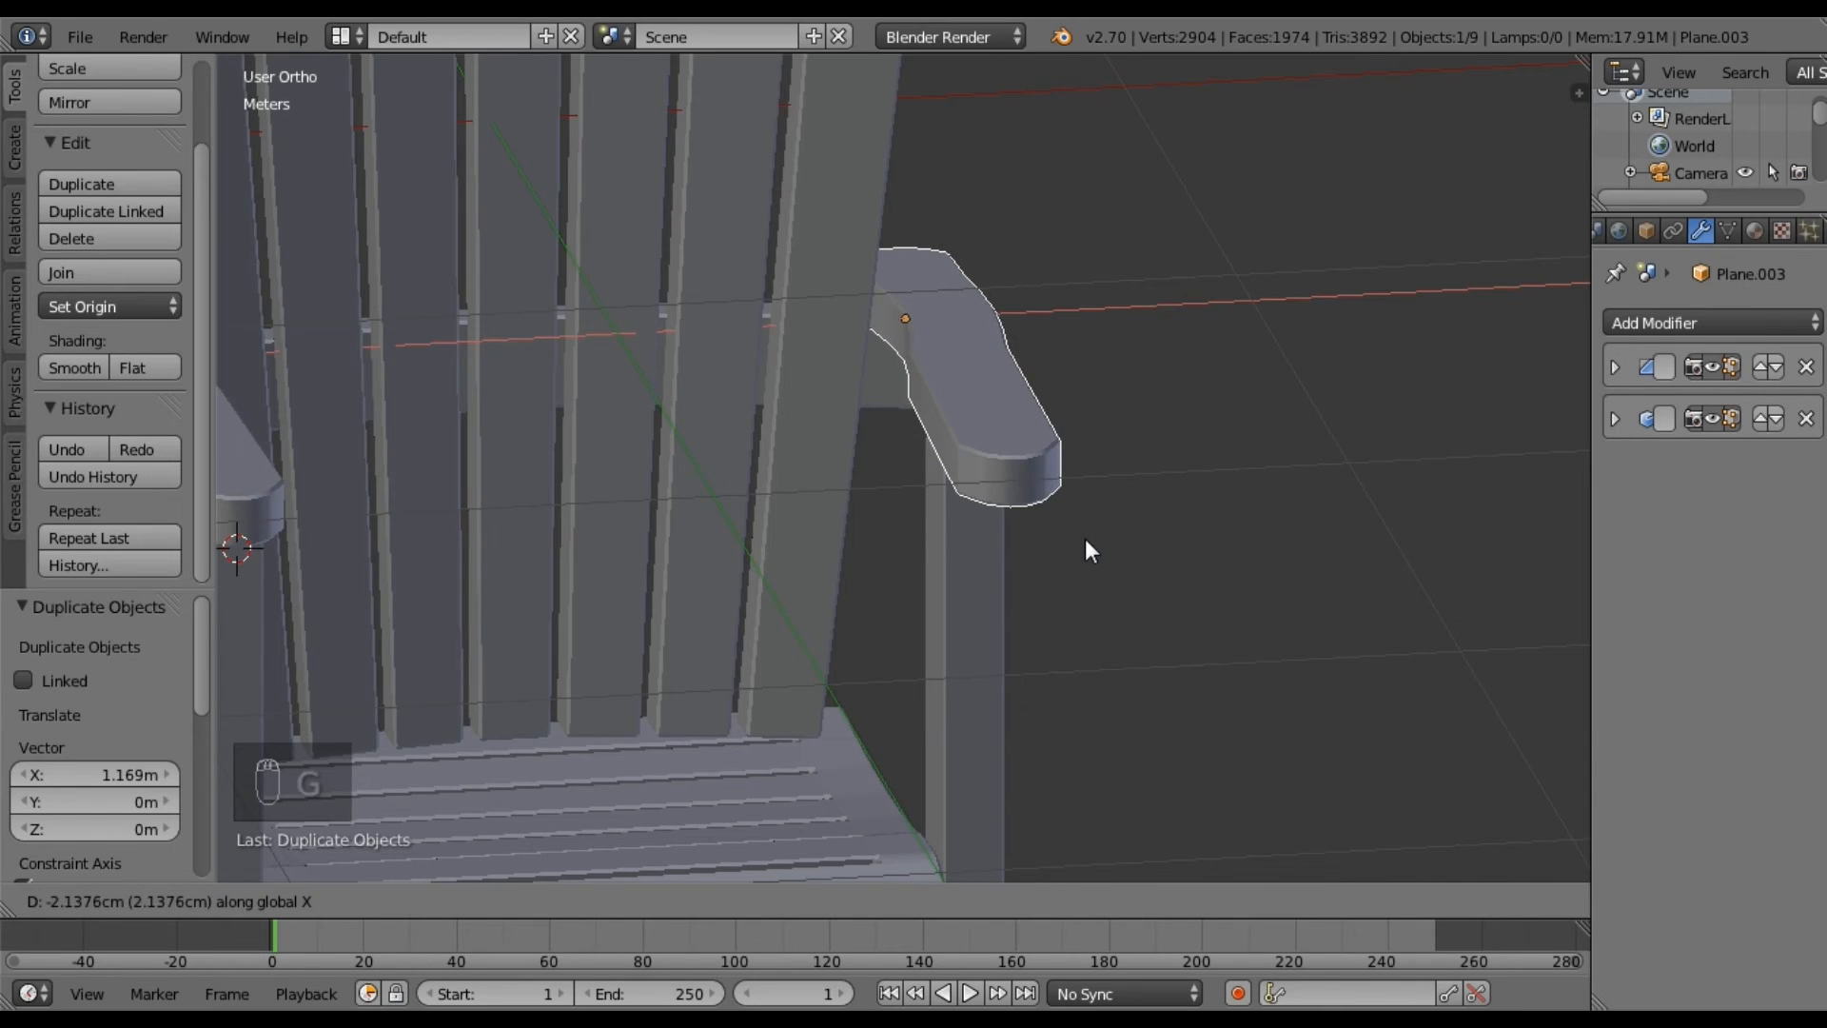
{"action": "left_click", "coordinate": [1085, 539]}
{"action": "middle_click_drag", "start_coordinate": [1165, 495], "coordinate": [1052, 544]}
{"action": "scroll", "coordinate": [981, 457], "scroll_direction": "down", "scroll_amount": 3}
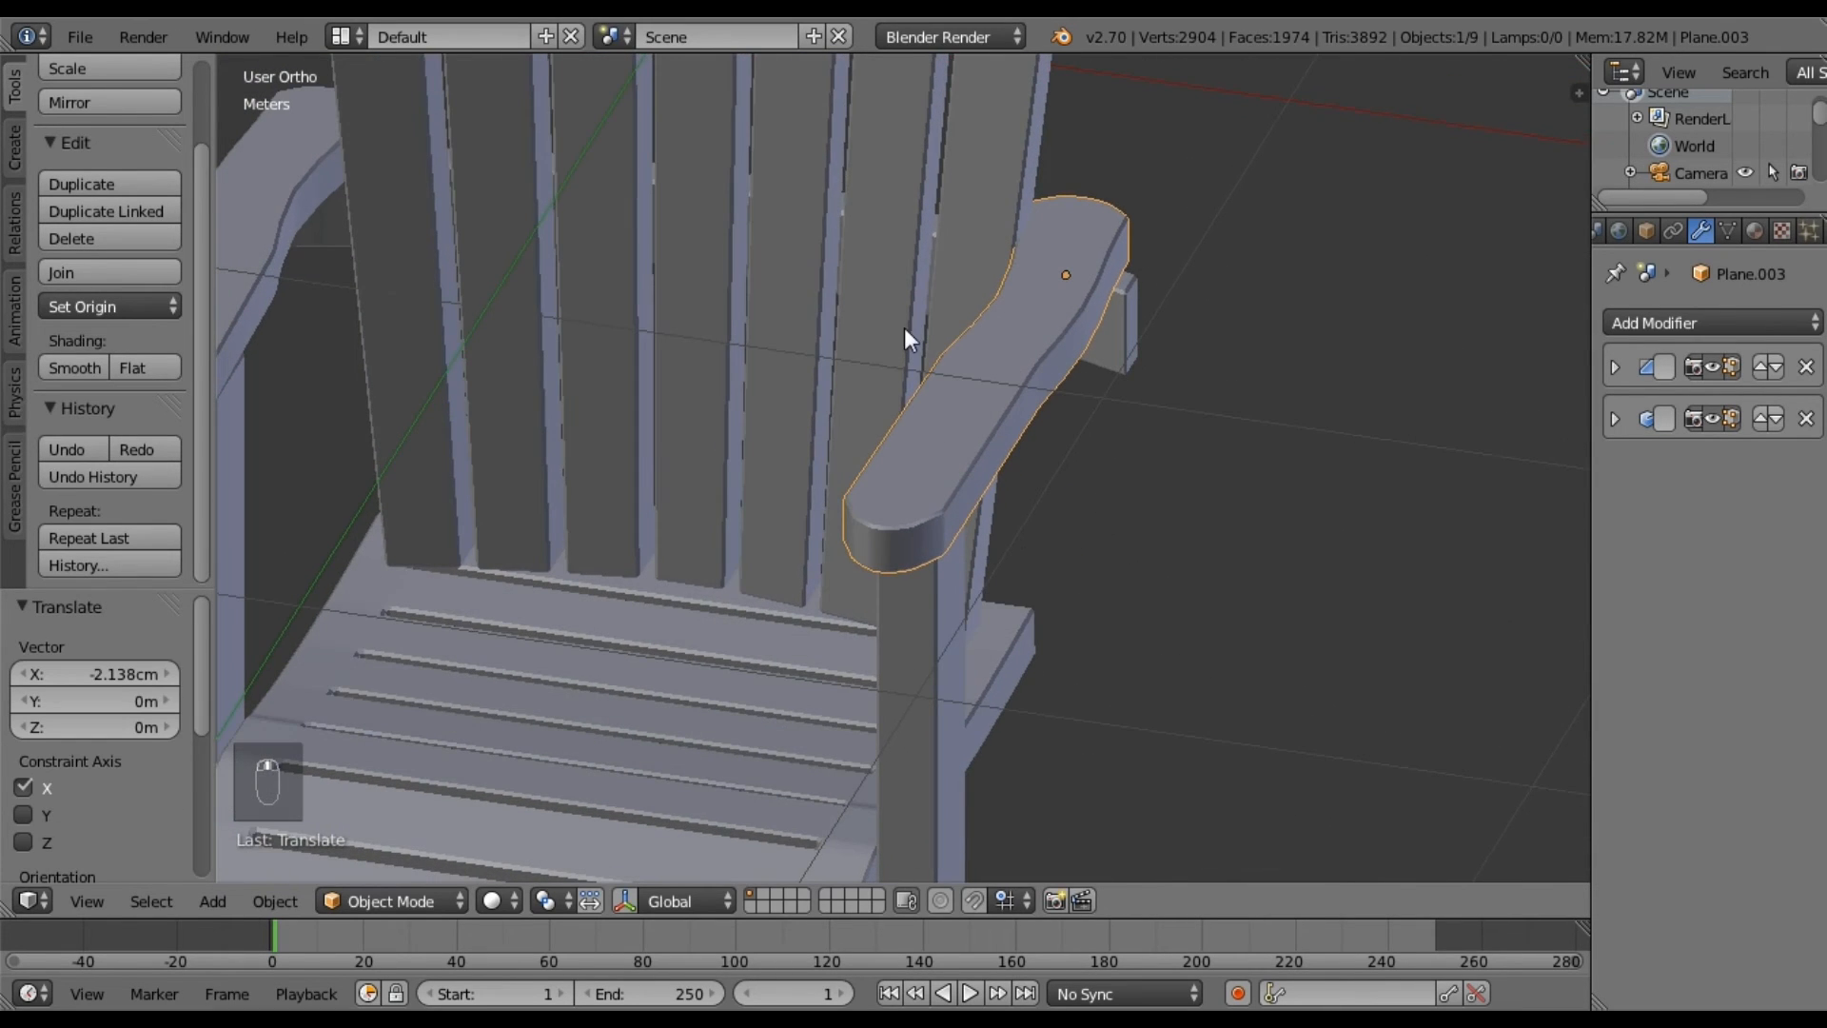
{"action": "middle_click_drag", "start_coordinate": [967, 476], "coordinate": [1022, 569], "text": "shift"}
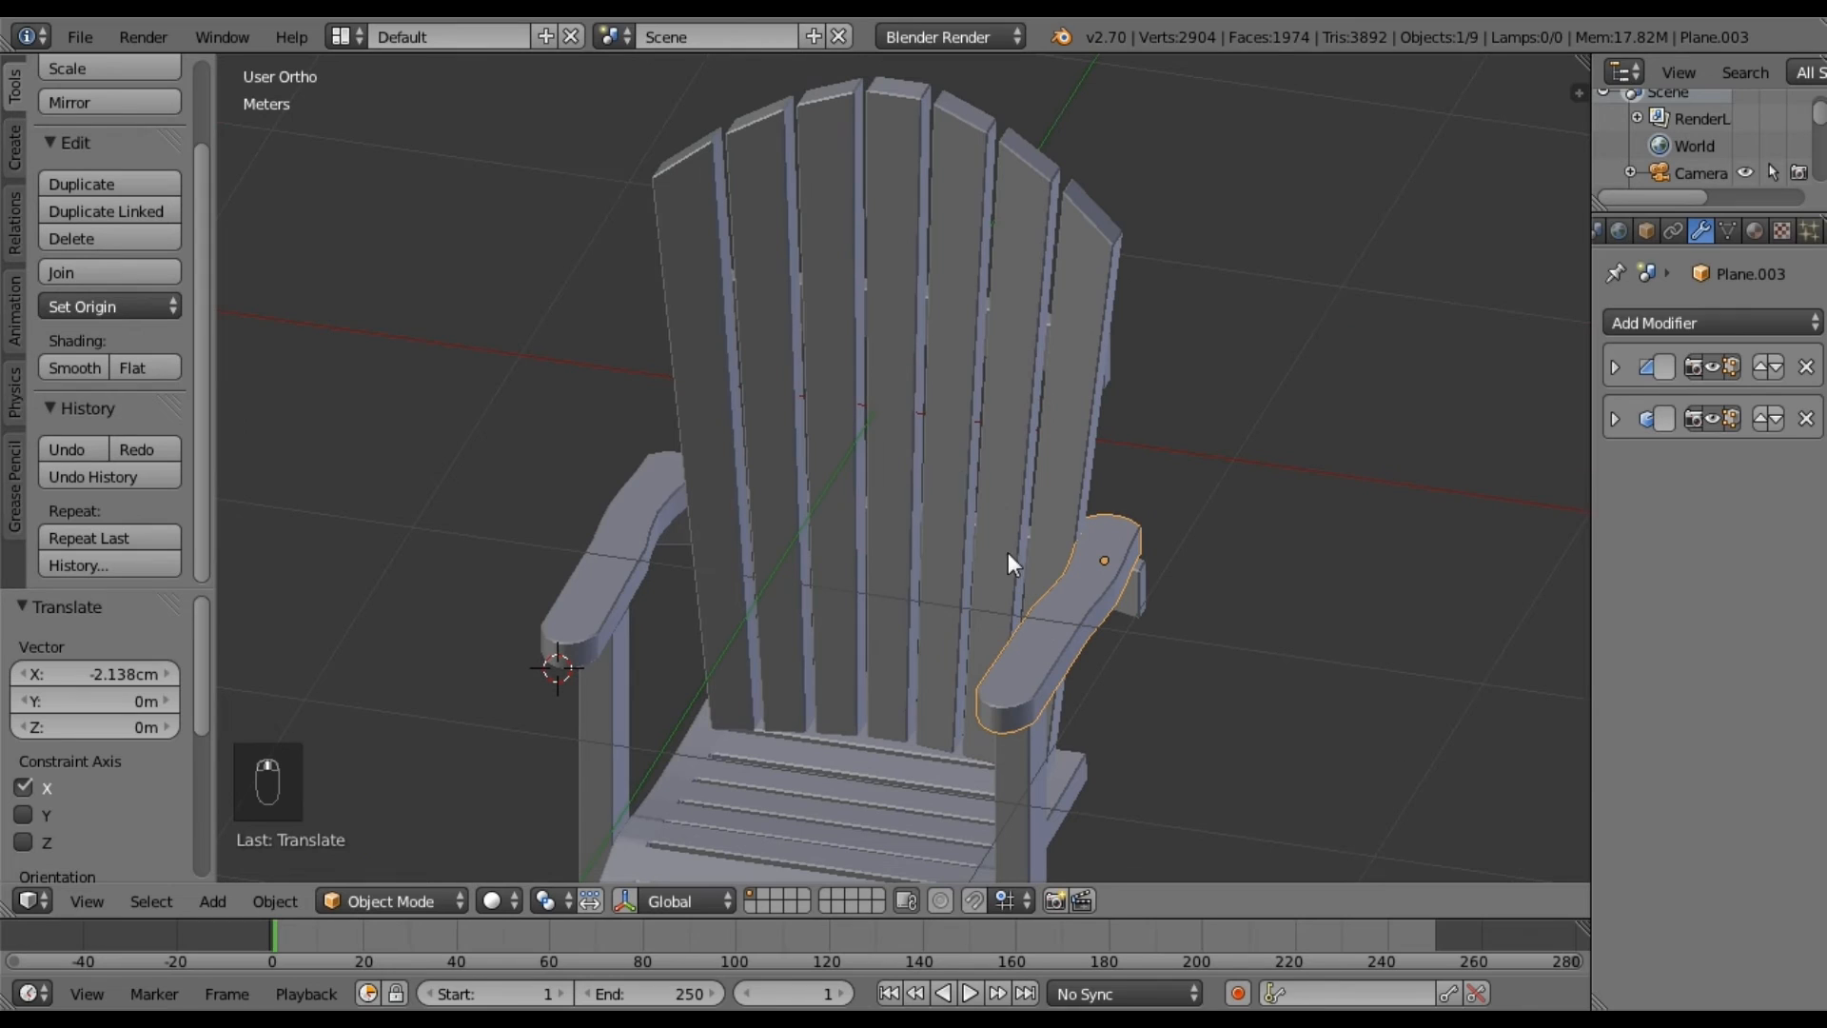
Scale the backrest slats to about 0.962 along the X axis.
{"action": "right_click", "coordinate": [966, 416]}
{"action": "key", "text": "s"}
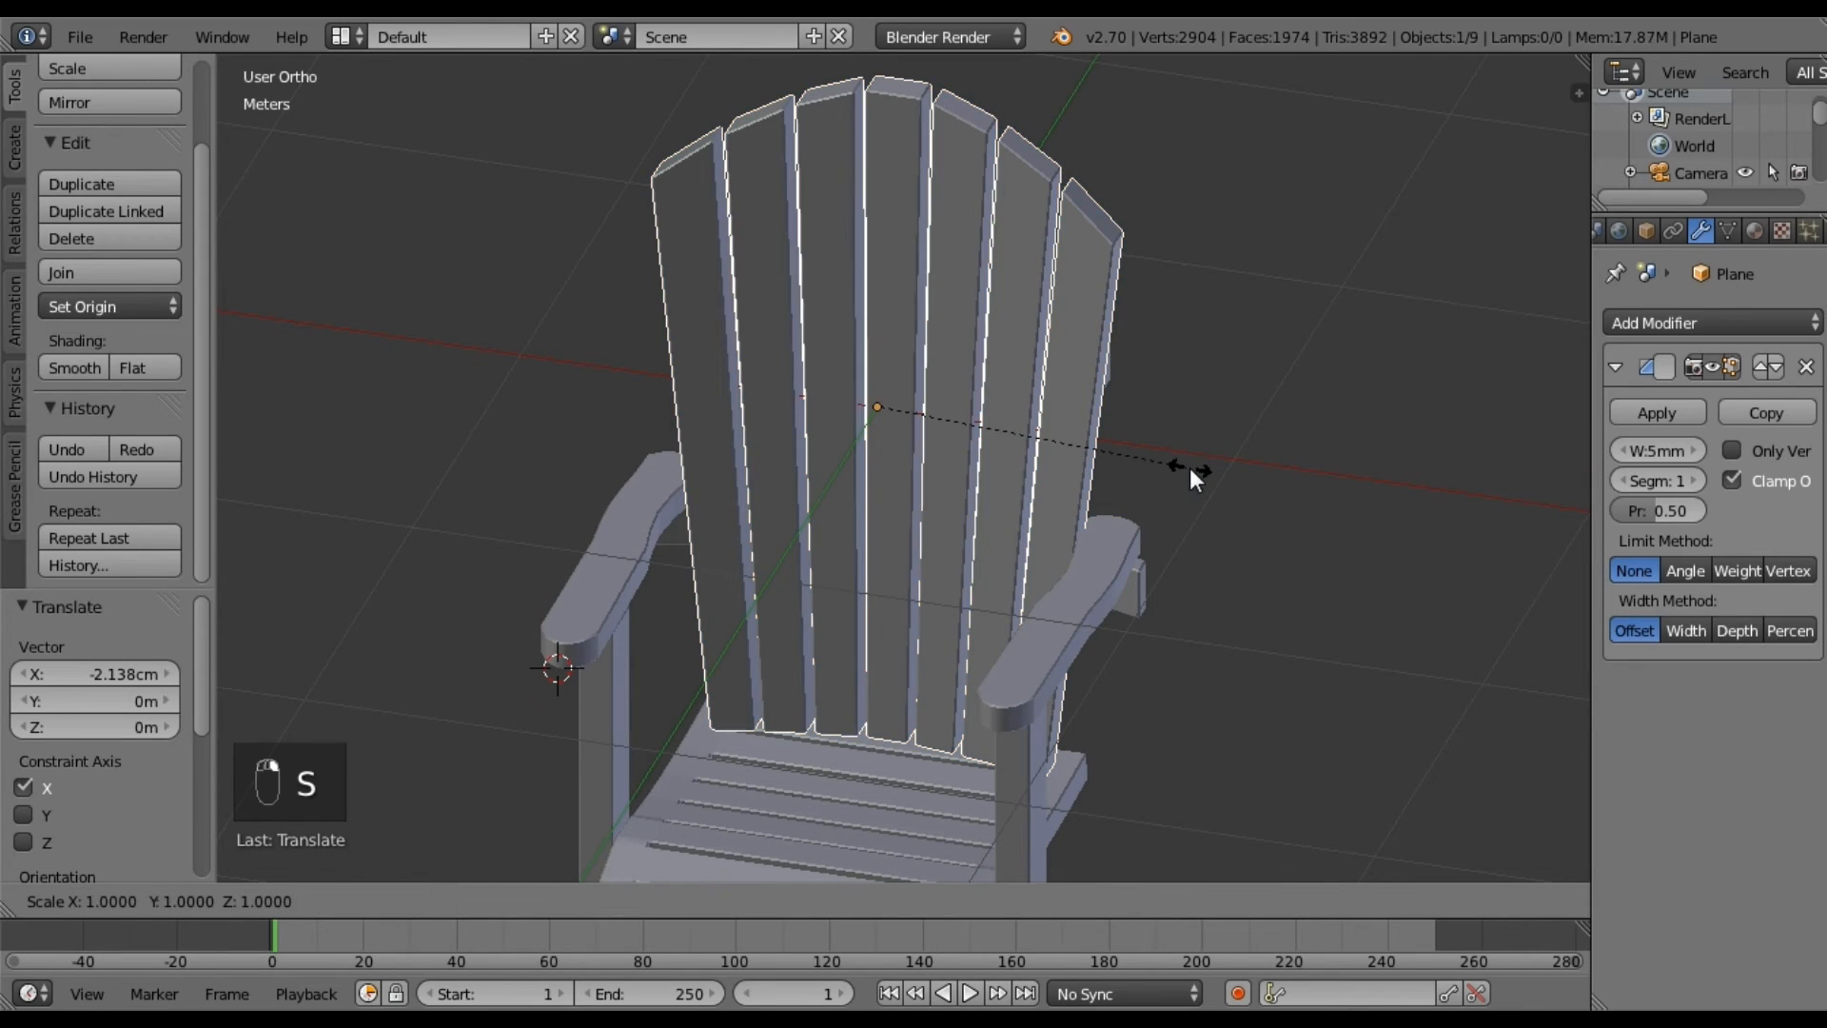
{"action": "key", "text": "x"}
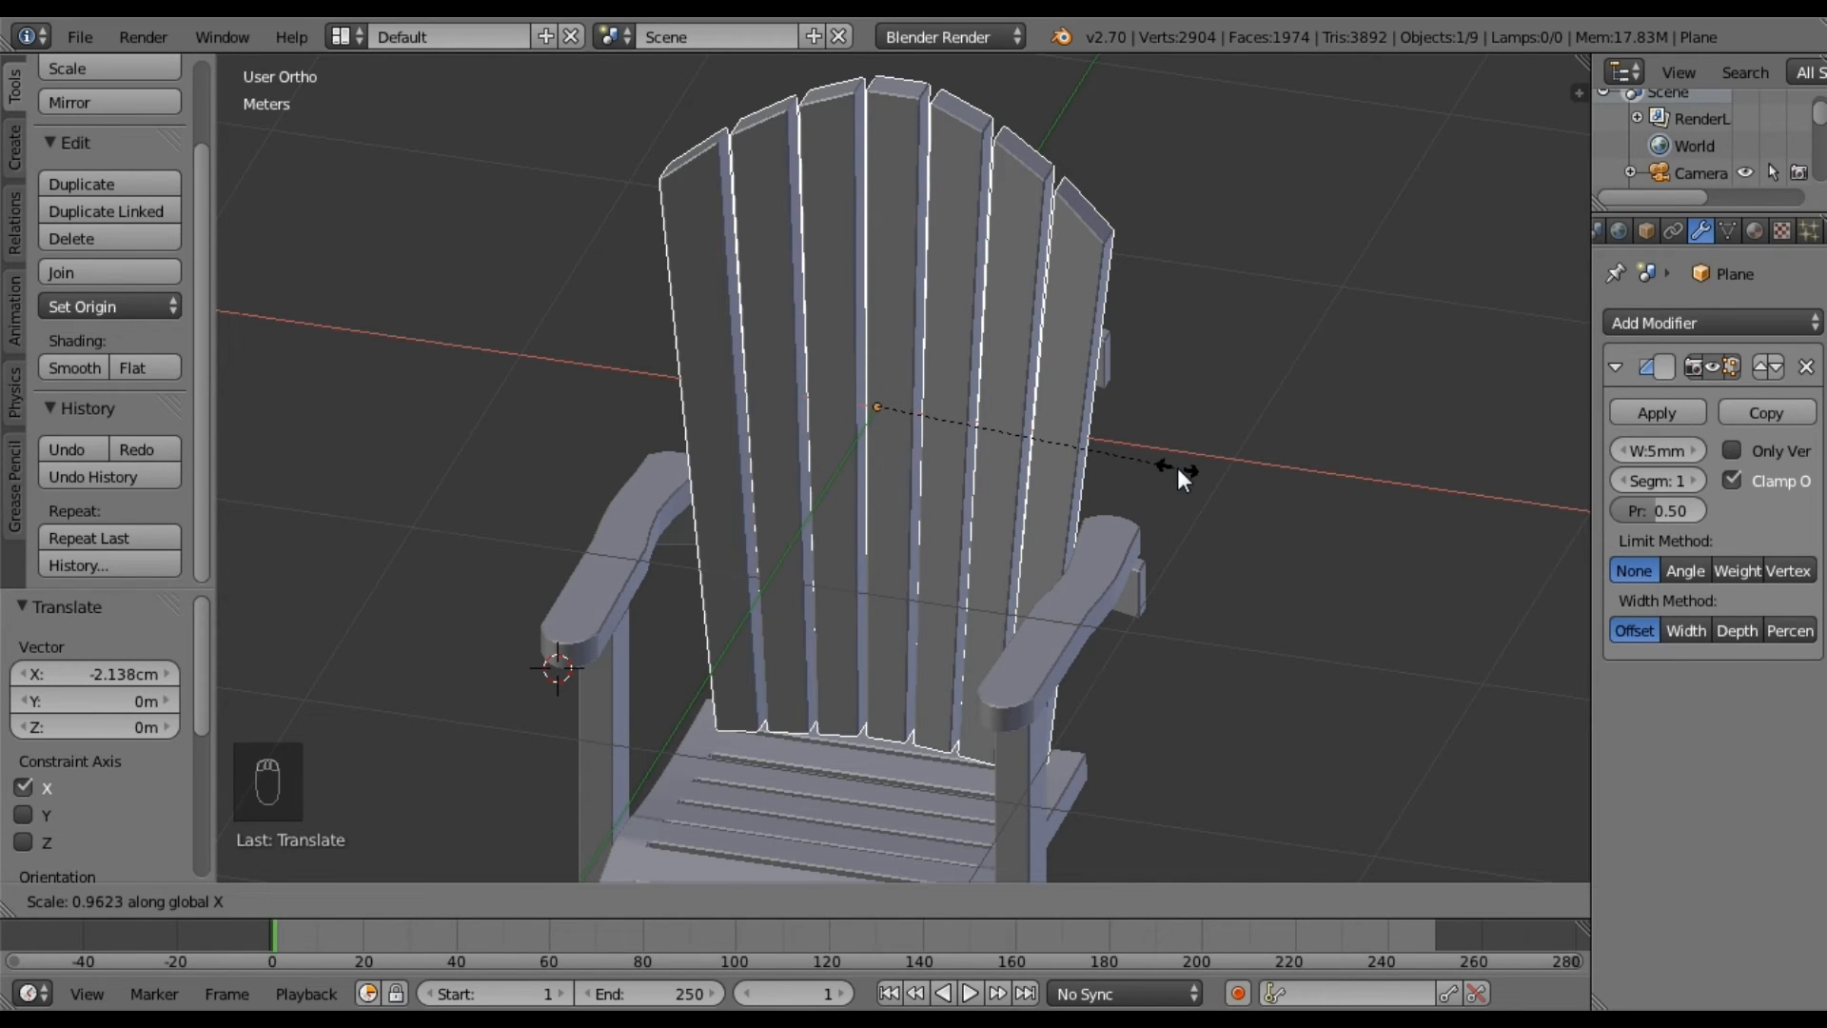
{"action": "left_click", "coordinate": [1178, 466]}
Scale the upper curved brace behind the backrest to about 0.975 along the X axis.
{"action": "middle_click_drag", "start_coordinate": [1080, 367], "coordinate": [987, 522]}
{"action": "right_click", "coordinate": [1104, 511]}
{"action": "middle_click_drag", "start_coordinate": [1104, 511], "coordinate": [1285, 518]}
{"action": "key", "text": "s"}
{"action": "key", "text": "x"}
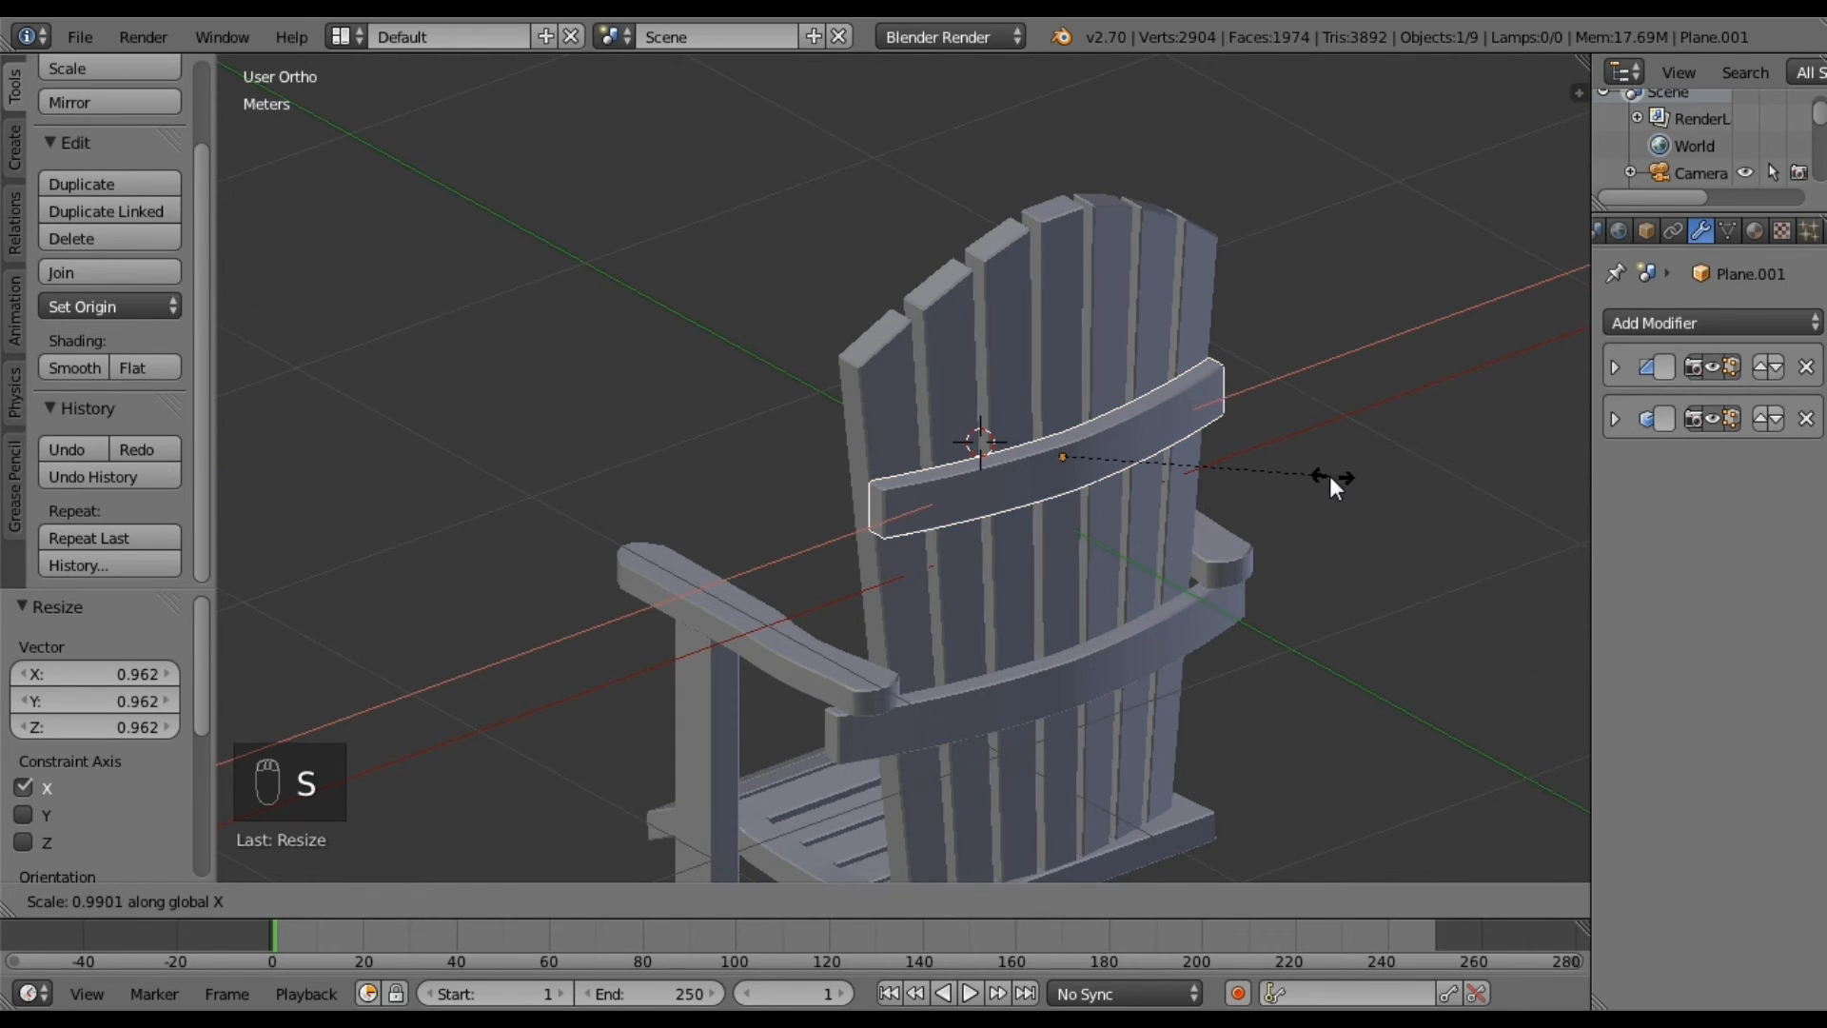
{"action": "left_click", "coordinate": [1328, 475]}
In Edit Mode, extrude the right front post's top outer edge about 5.5 cm outward along X in bottom view.
{"action": "middle_click_drag", "start_coordinate": [910, 621], "coordinate": [1169, 592]}
{"action": "middle_click_drag", "start_coordinate": [1039, 642], "coordinate": [840, 599], "text": "shift"}
{"action": "key", "text": "KP_1"}
{"action": "scroll", "coordinate": [955, 569], "scroll_direction": "up", "scroll_amount": 6}
{"action": "middle_click_drag", "start_coordinate": [958, 558], "coordinate": [842, 587]}
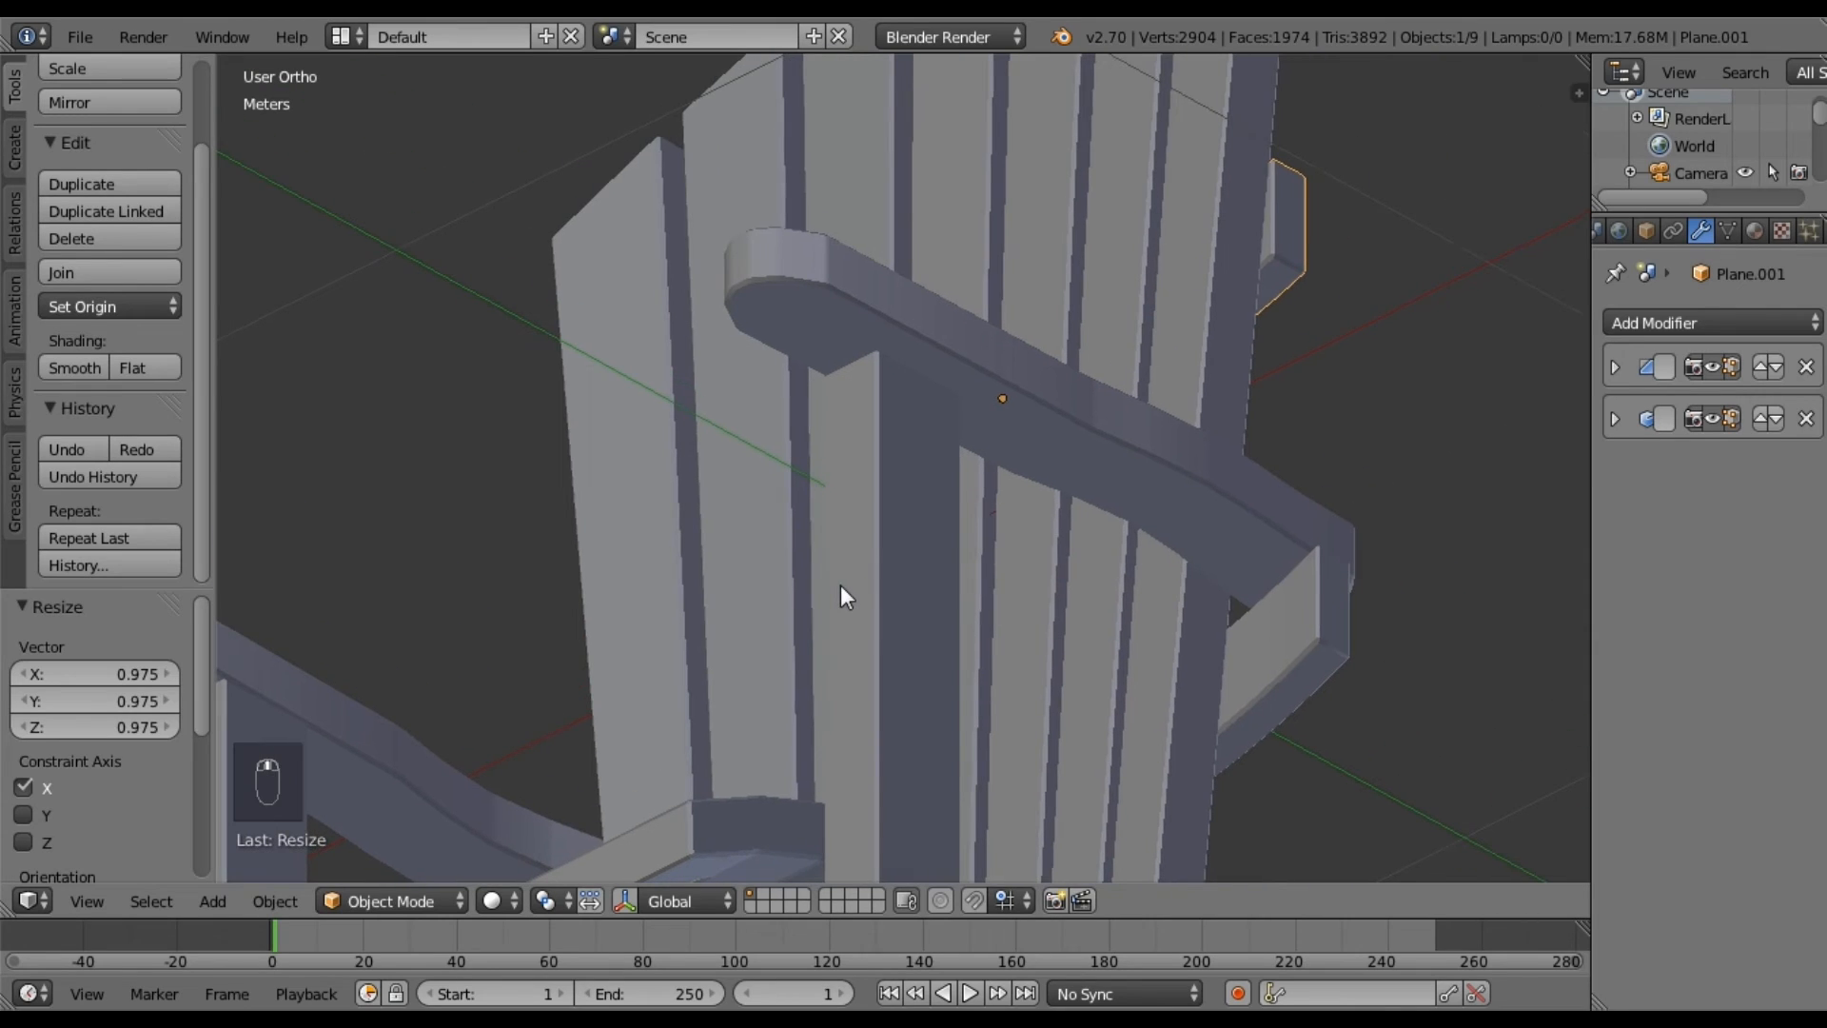
{"action": "right_click", "coordinate": [942, 495]}
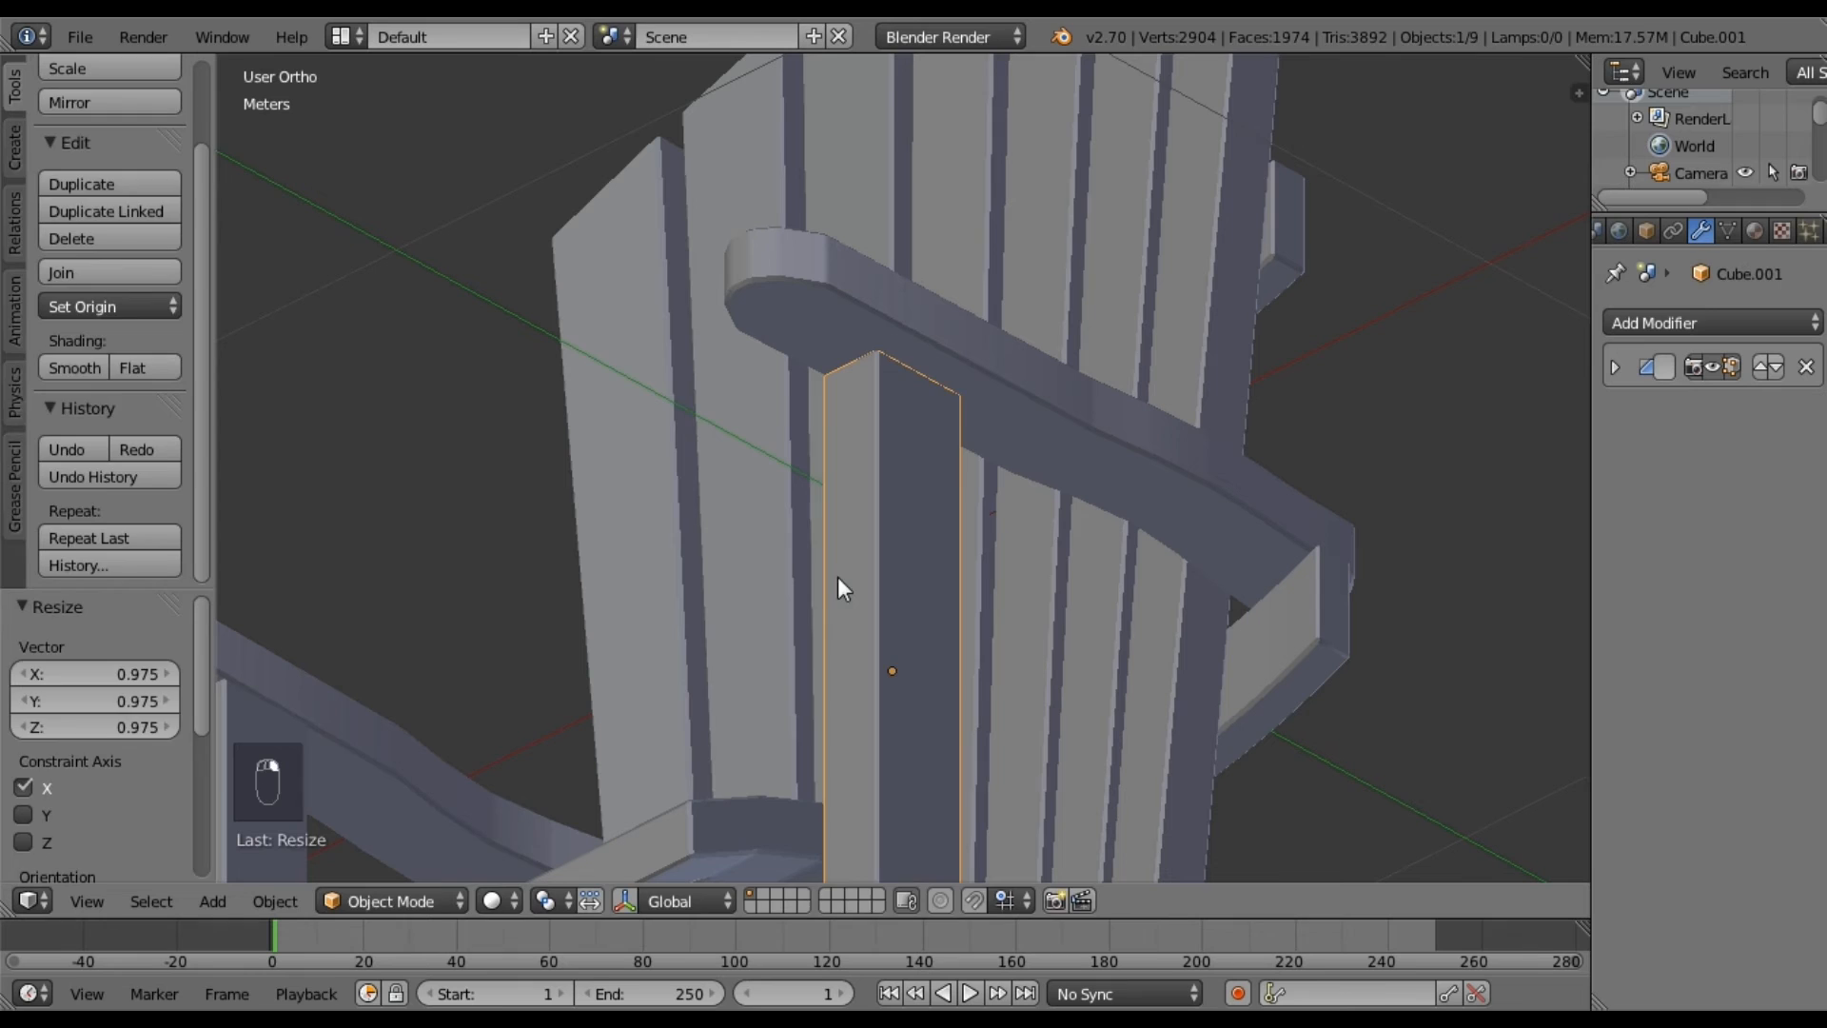
{"action": "key", "text": "Tab"}
{"action": "scroll", "coordinate": [837, 576], "scroll_direction": "down", "scroll_amount": 3}
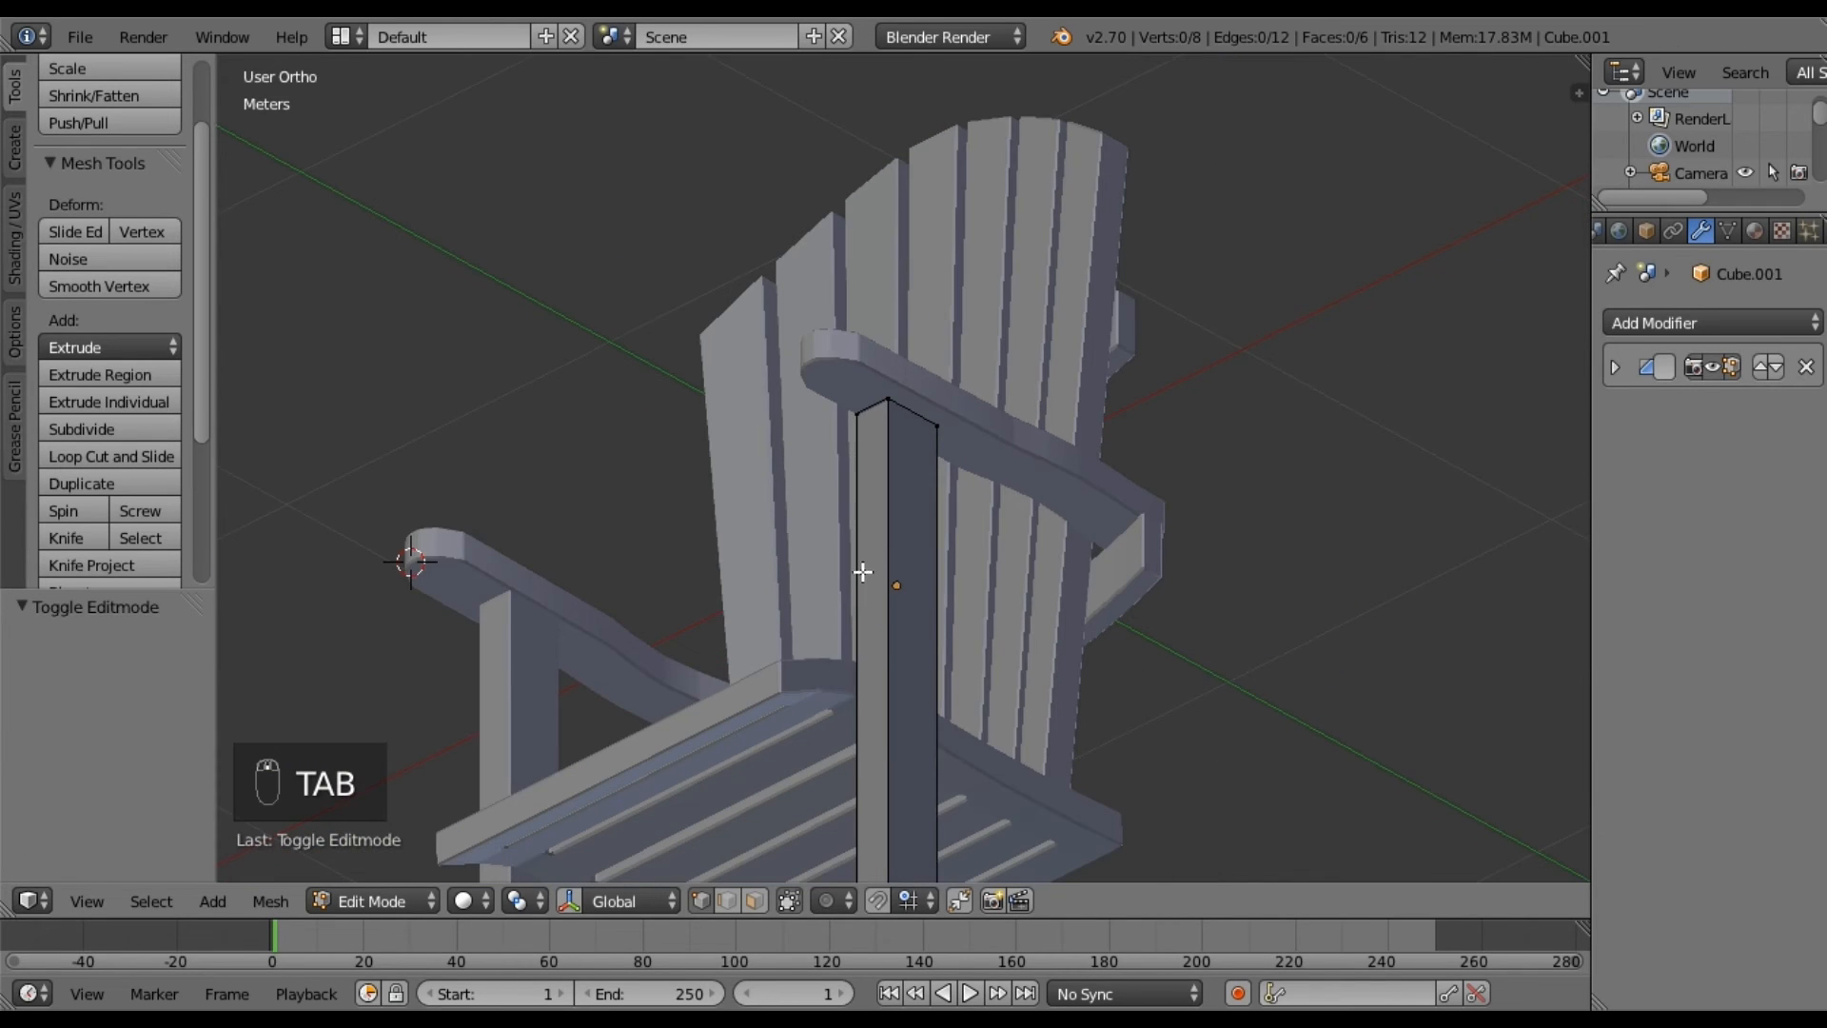
{"action": "middle_click_drag", "start_coordinate": [874, 593], "coordinate": [1054, 632]}
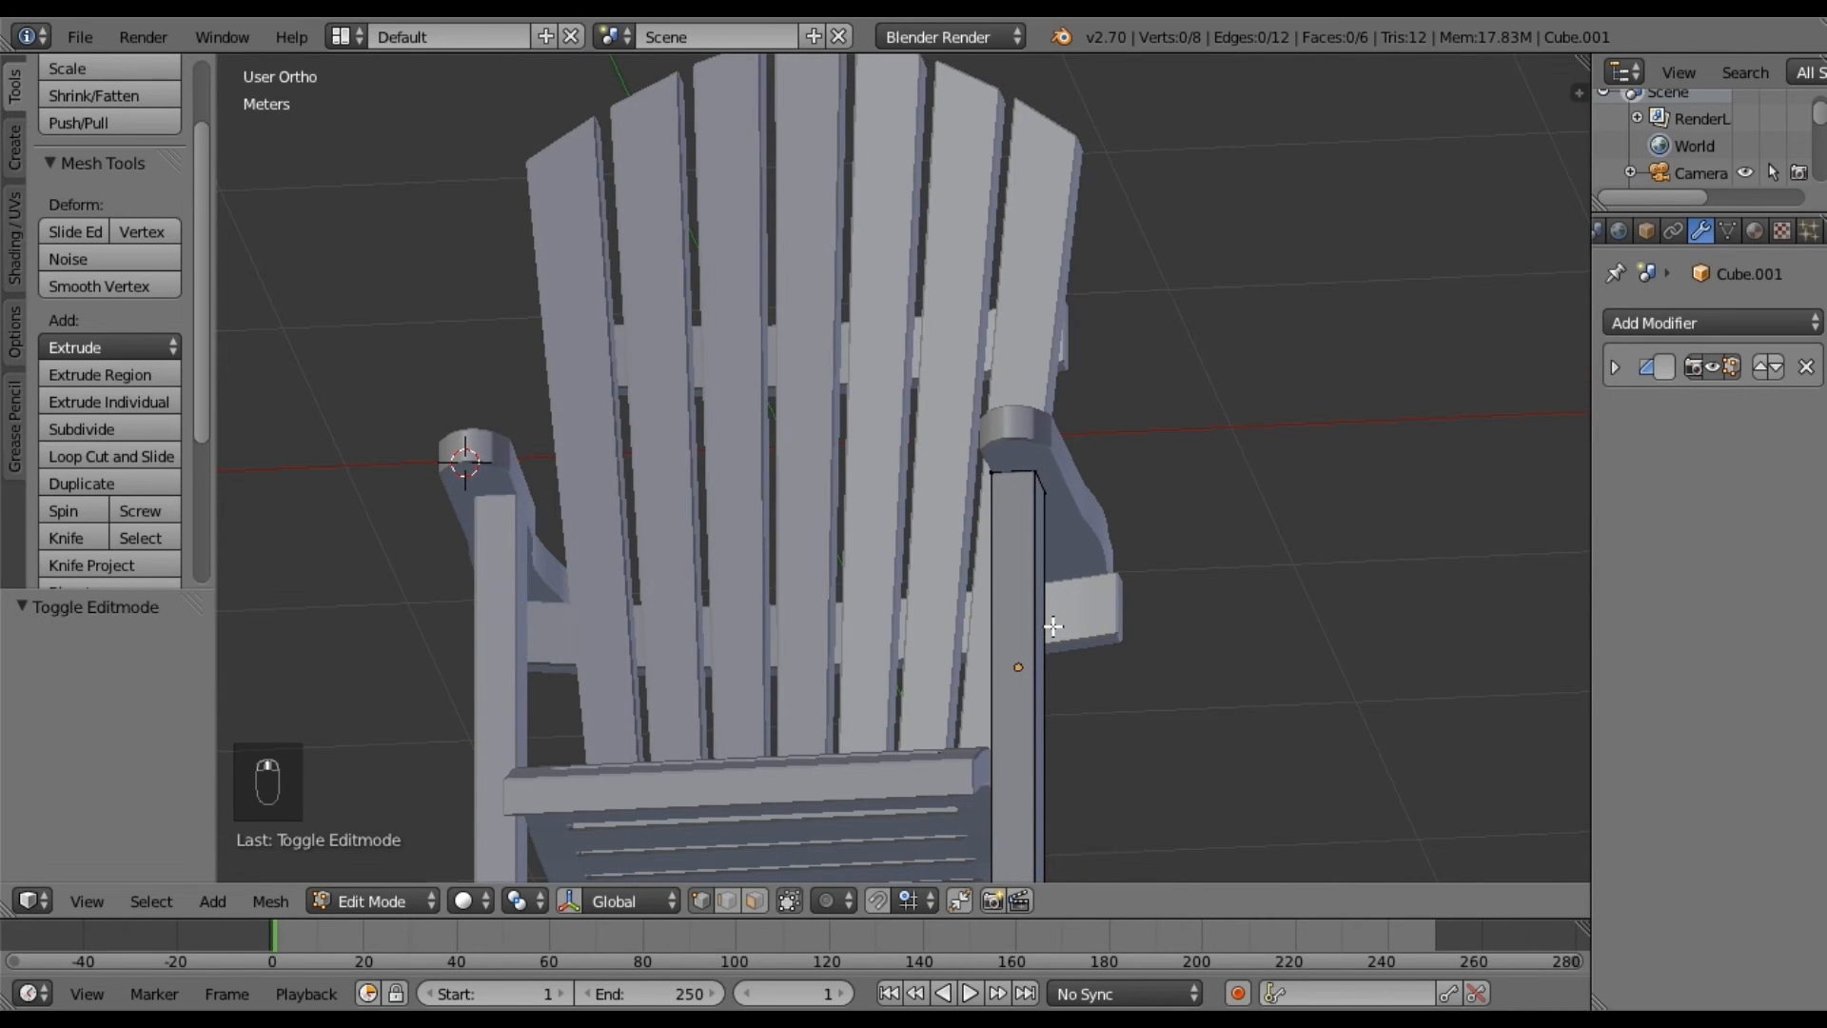
{"action": "middle_click_drag", "start_coordinate": [1057, 596], "coordinate": [988, 583]}
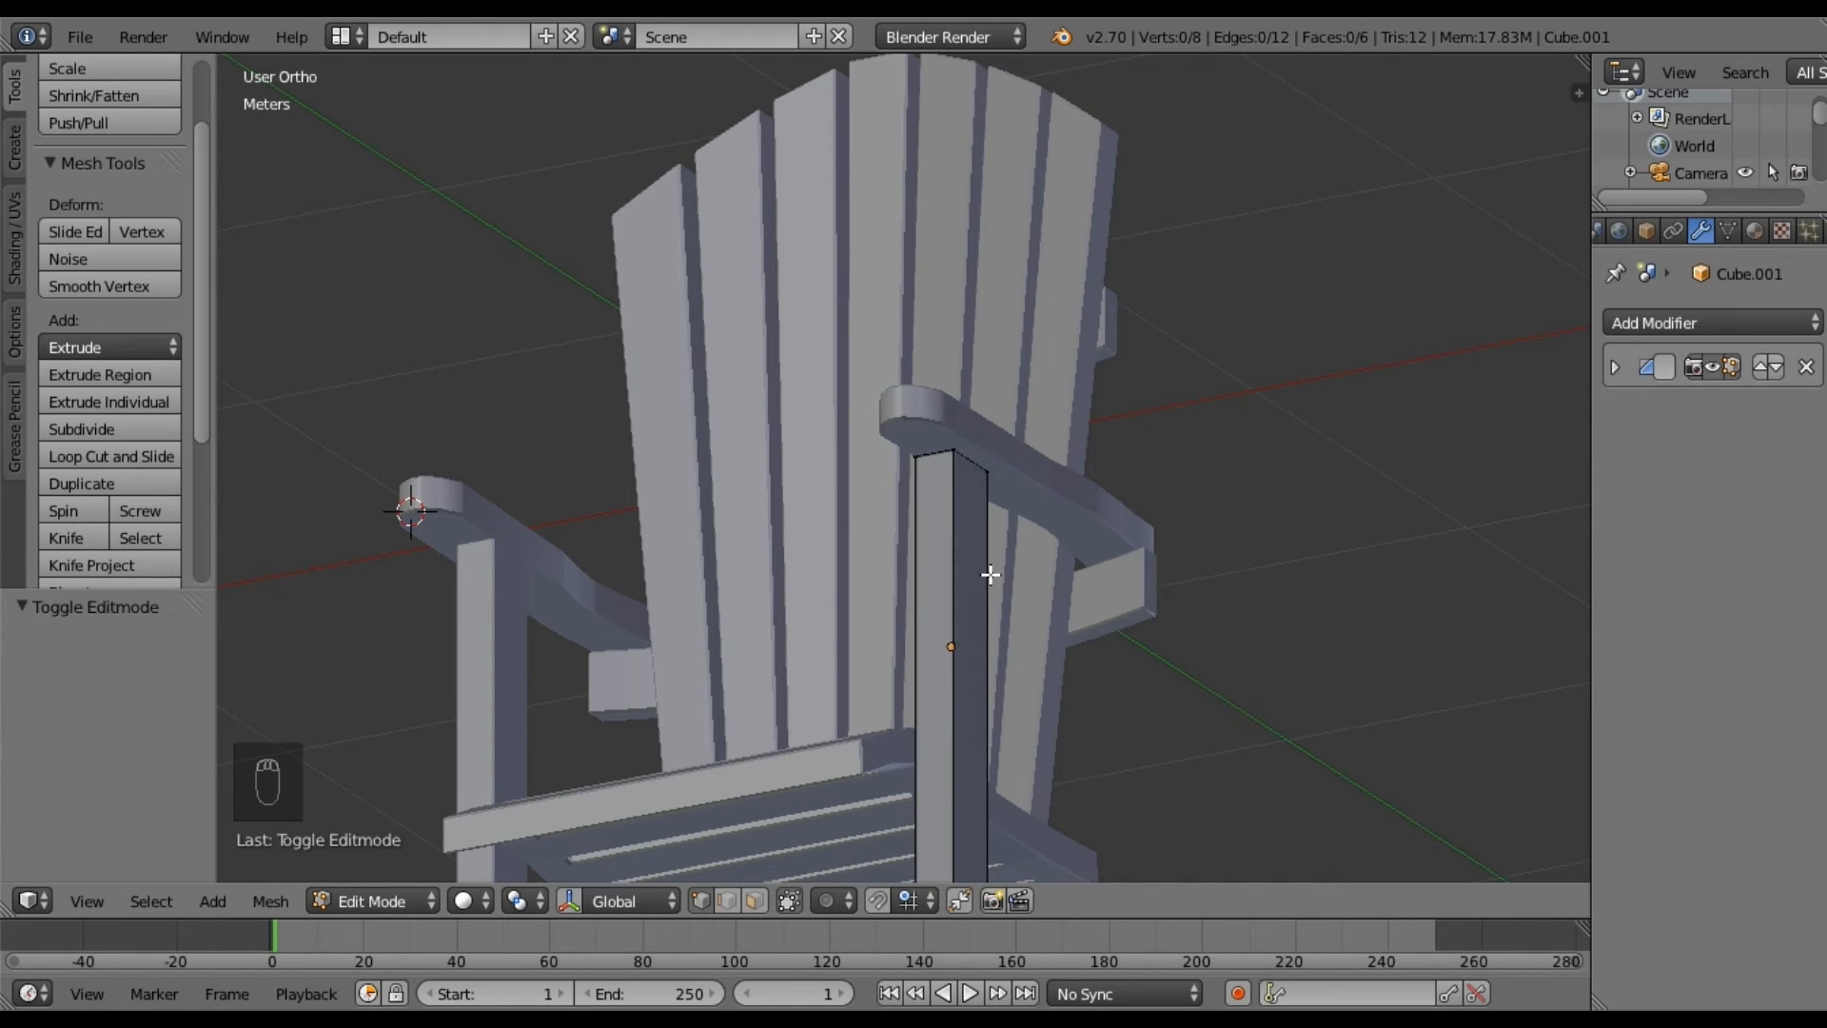
{"action": "key", "text": "ctrl+KP_7"}
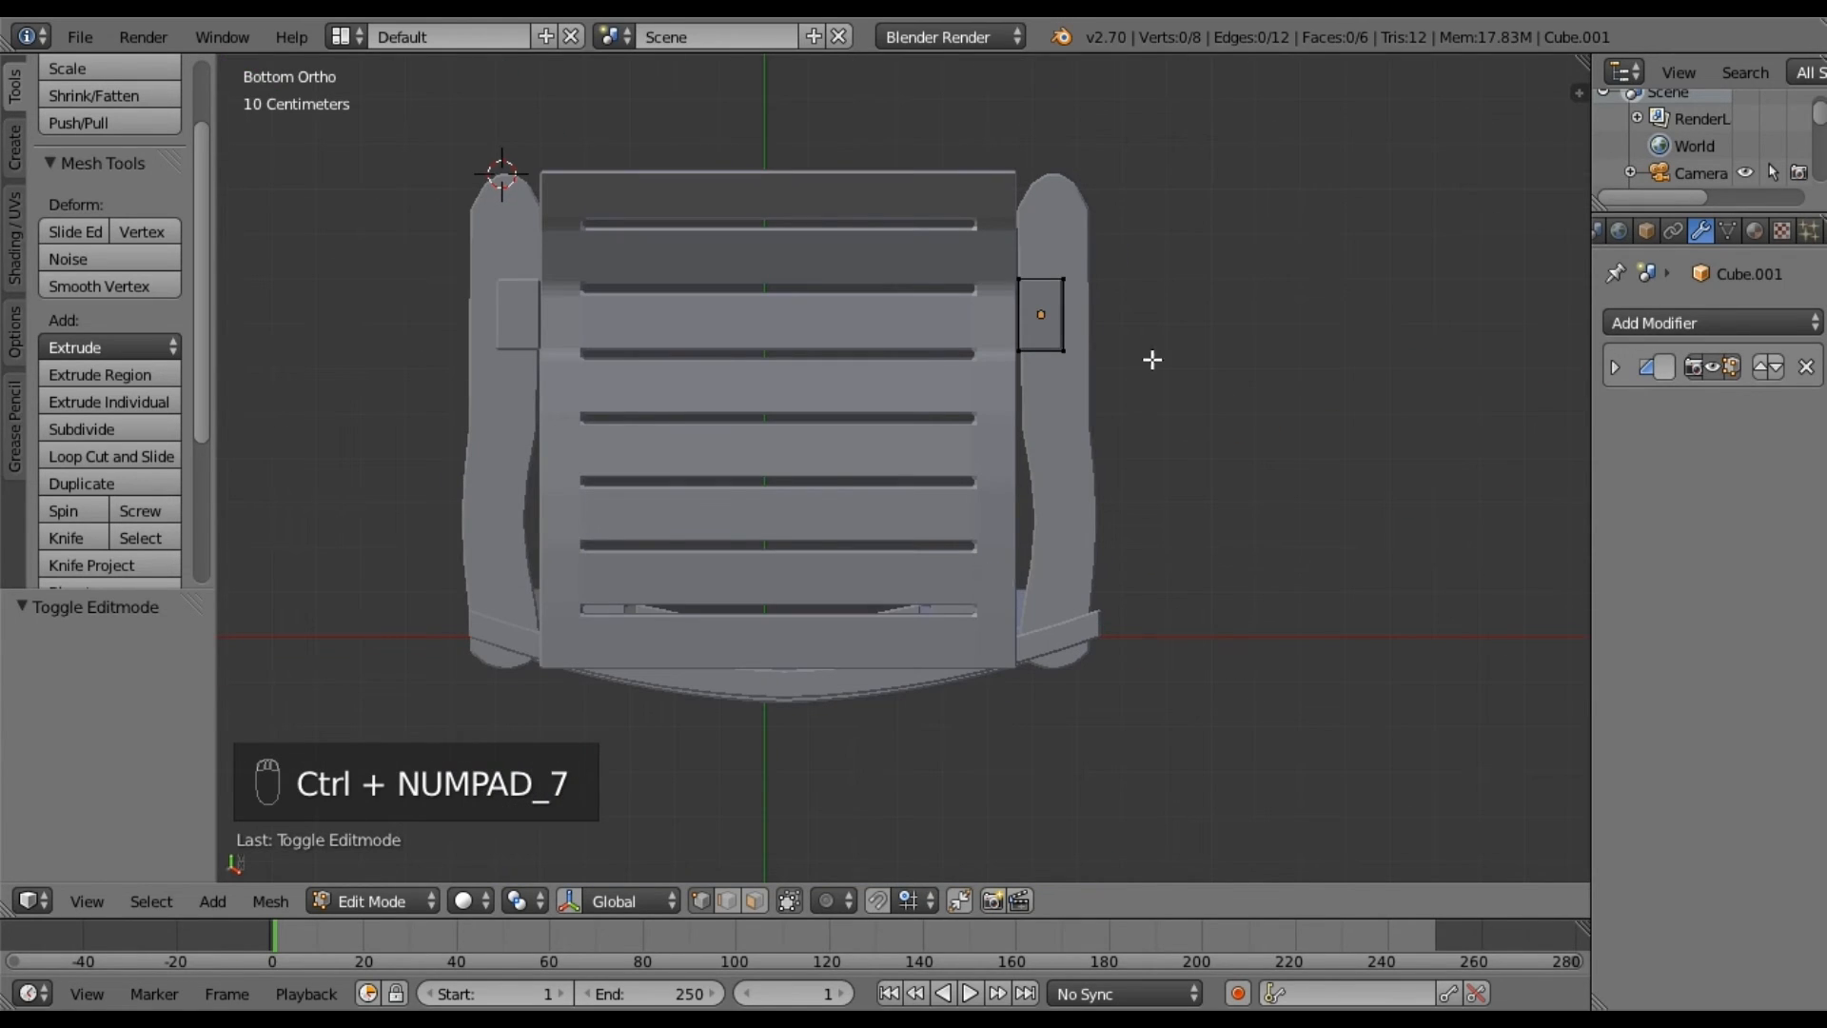
{"action": "middle_click_drag", "start_coordinate": [1166, 330], "coordinate": [900, 470], "text": "shift"}
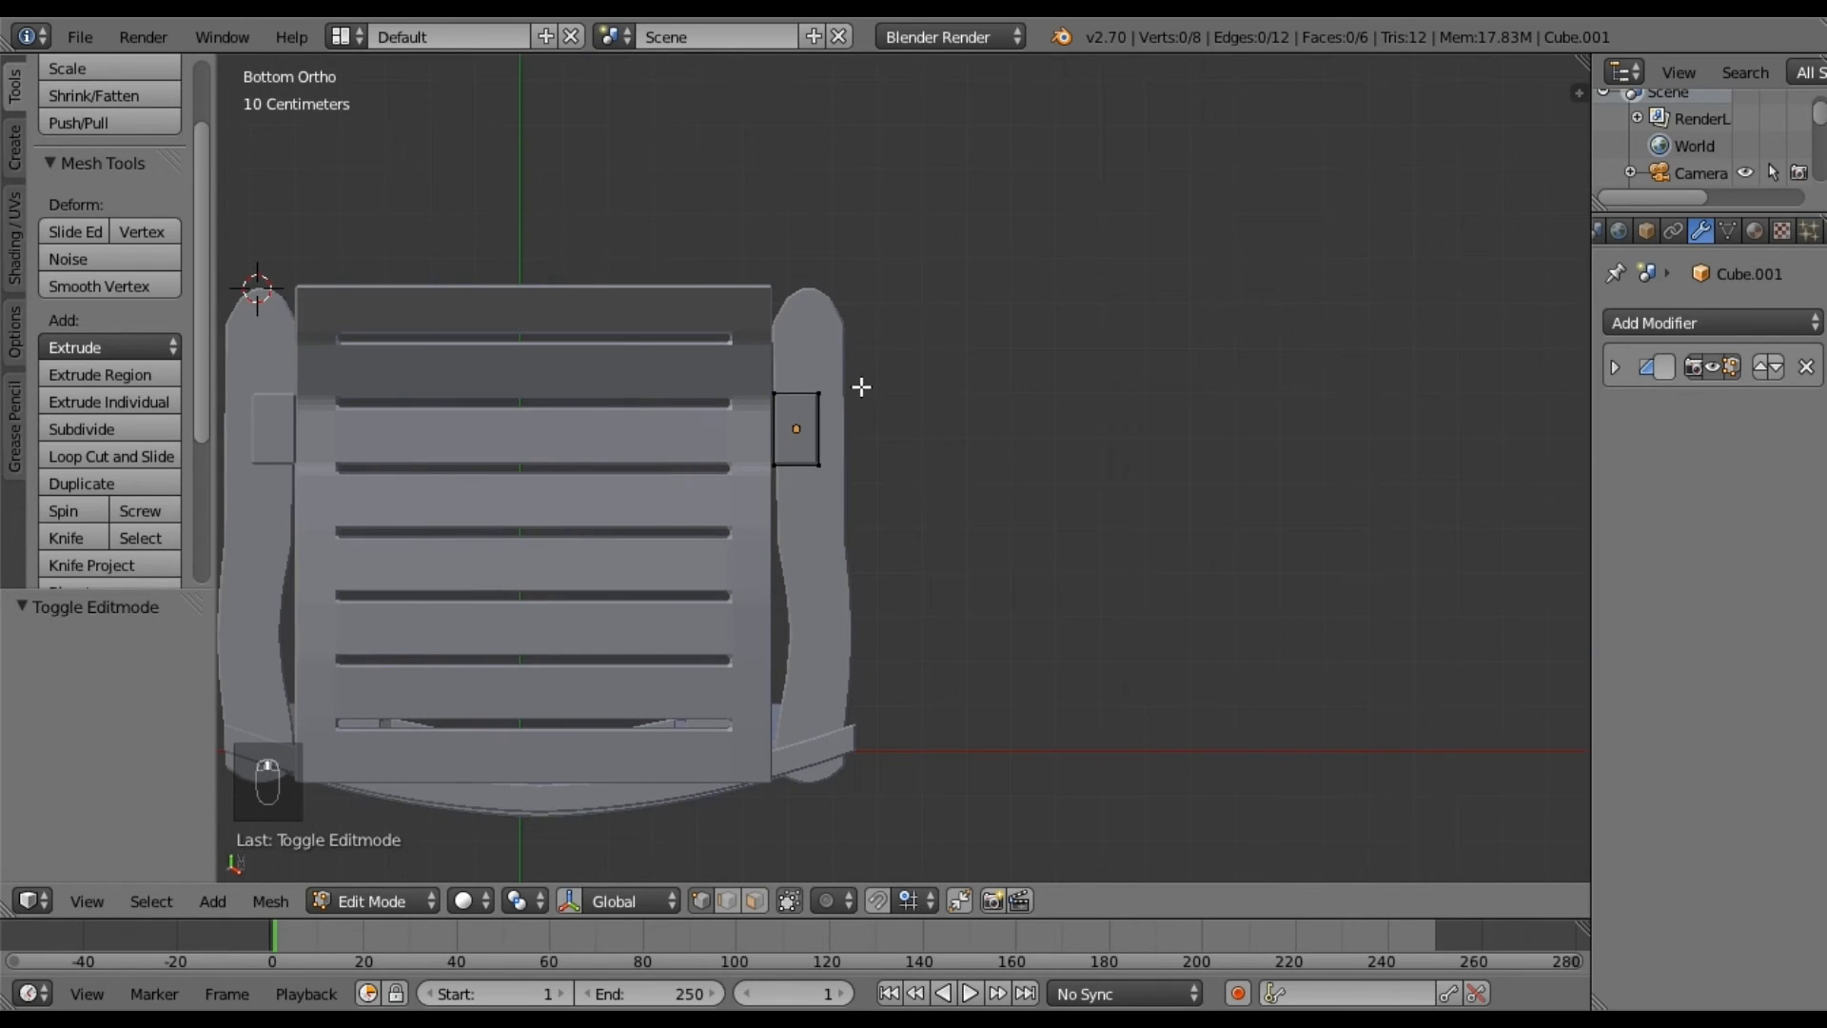
{"action": "scroll", "coordinate": [862, 386], "scroll_direction": "up", "scroll_amount": 6}
{"action": "middle_click_drag", "start_coordinate": [730, 347], "coordinate": [579, 461]}
{"action": "right_click", "coordinate": [571, 552]}
{"action": "right_click", "coordinate": [702, 686], "text": "shift"}
{"action": "key", "text": "ctrl+KP_7"}
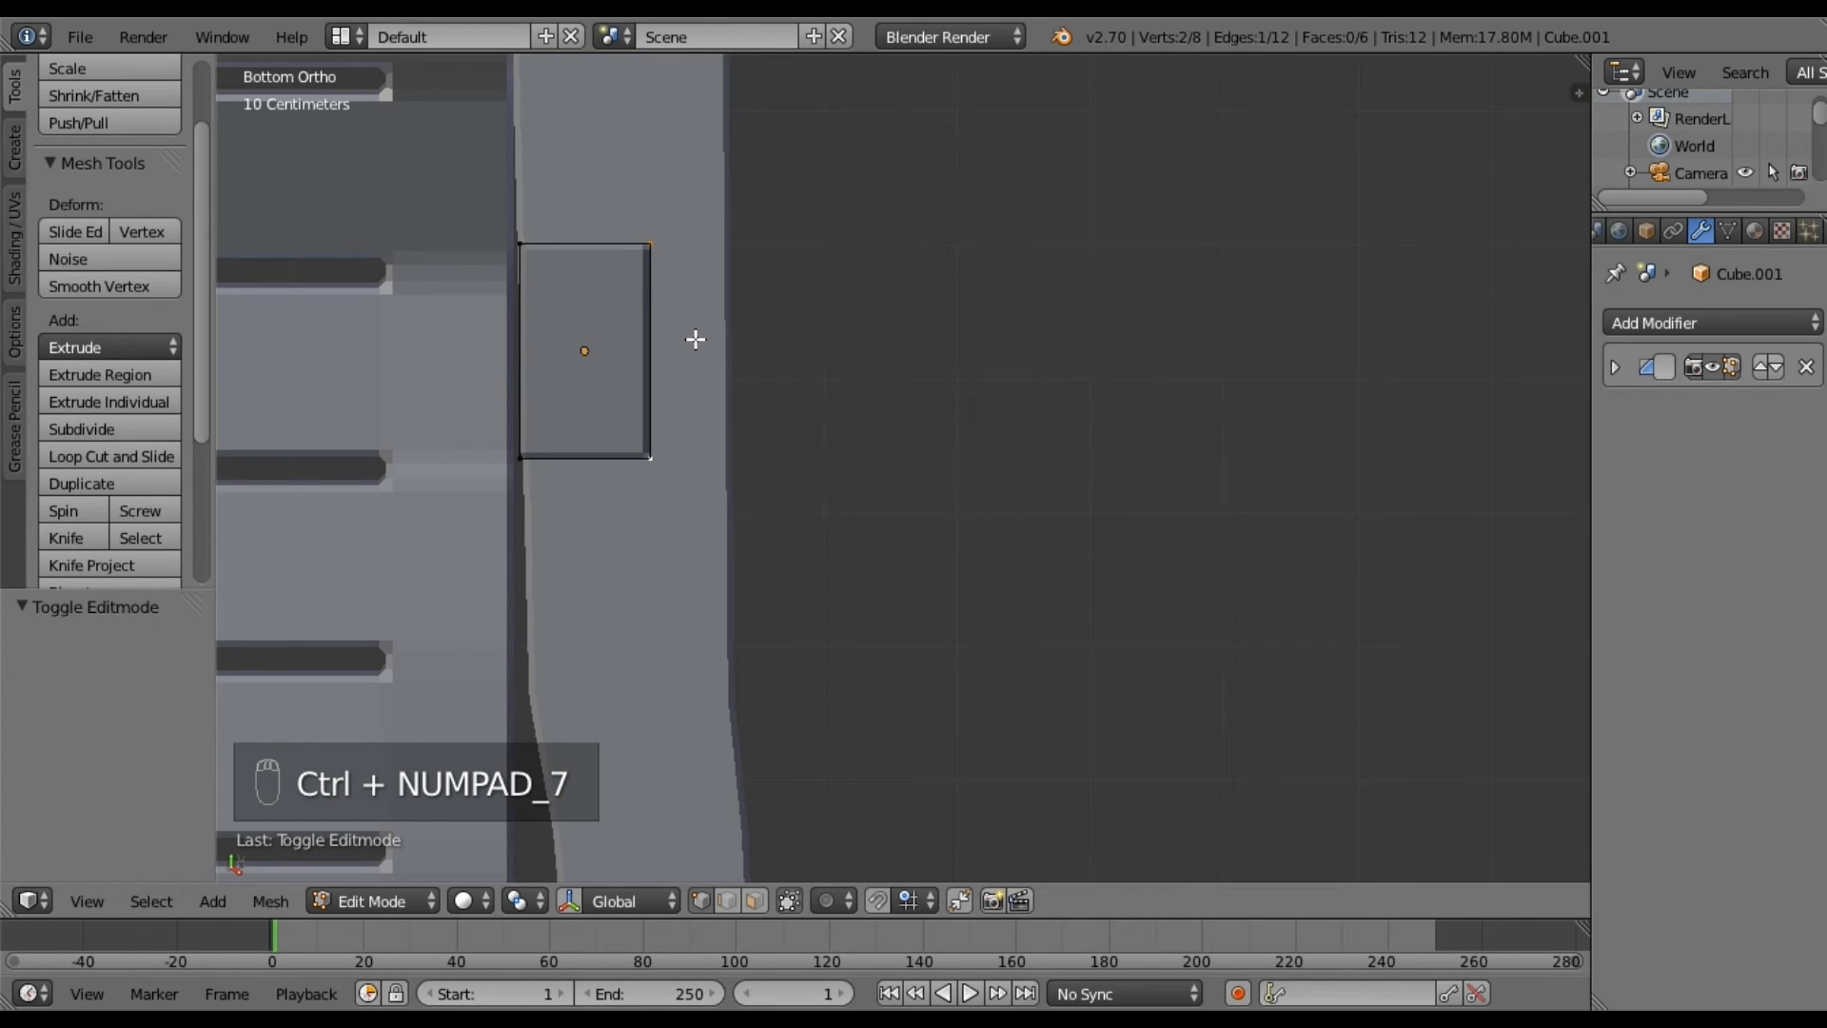
{"action": "key", "text": "e"}
{"action": "key", "text": "x"}
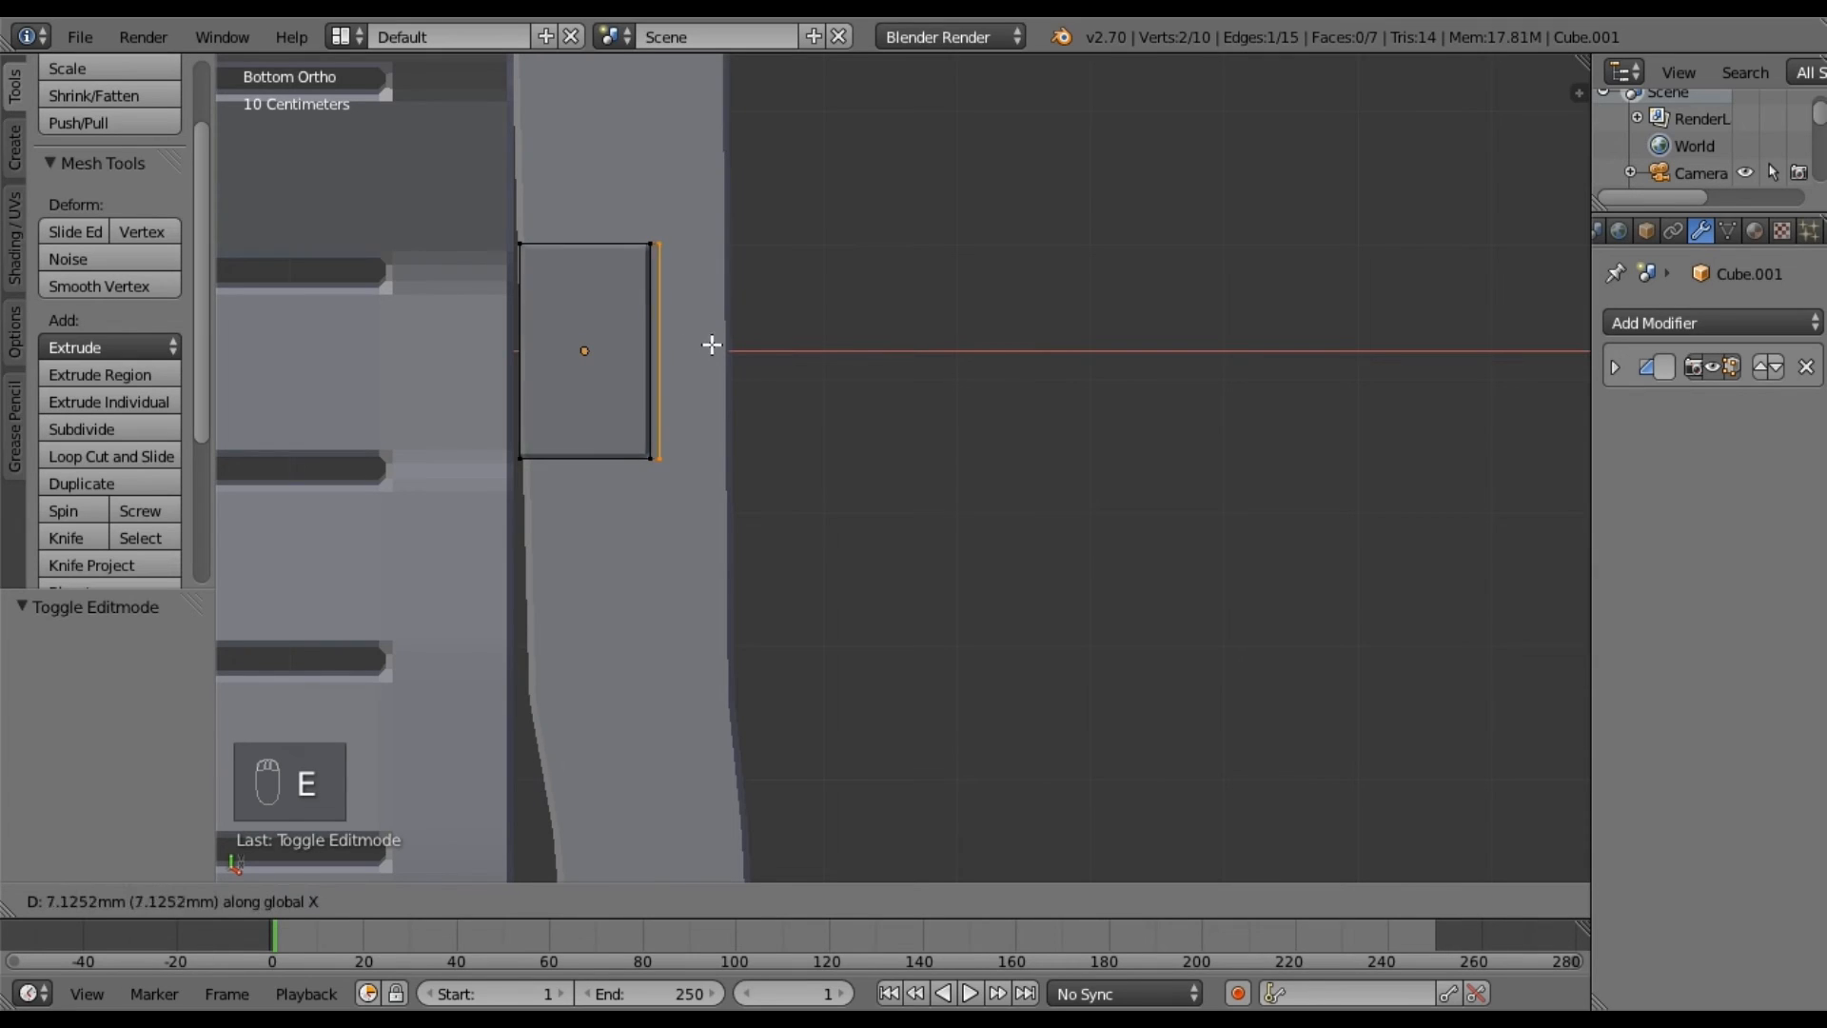
{"action": "left_click", "coordinate": [769, 357]}
Add a horizontal loop cut around the right front post, slid up toward the armrest by about 0.497.
{"action": "middle_click_drag", "start_coordinate": [869, 373], "coordinate": [733, 647]}
{"action": "middle_click_drag", "start_coordinate": [743, 737], "coordinate": [783, 358]}
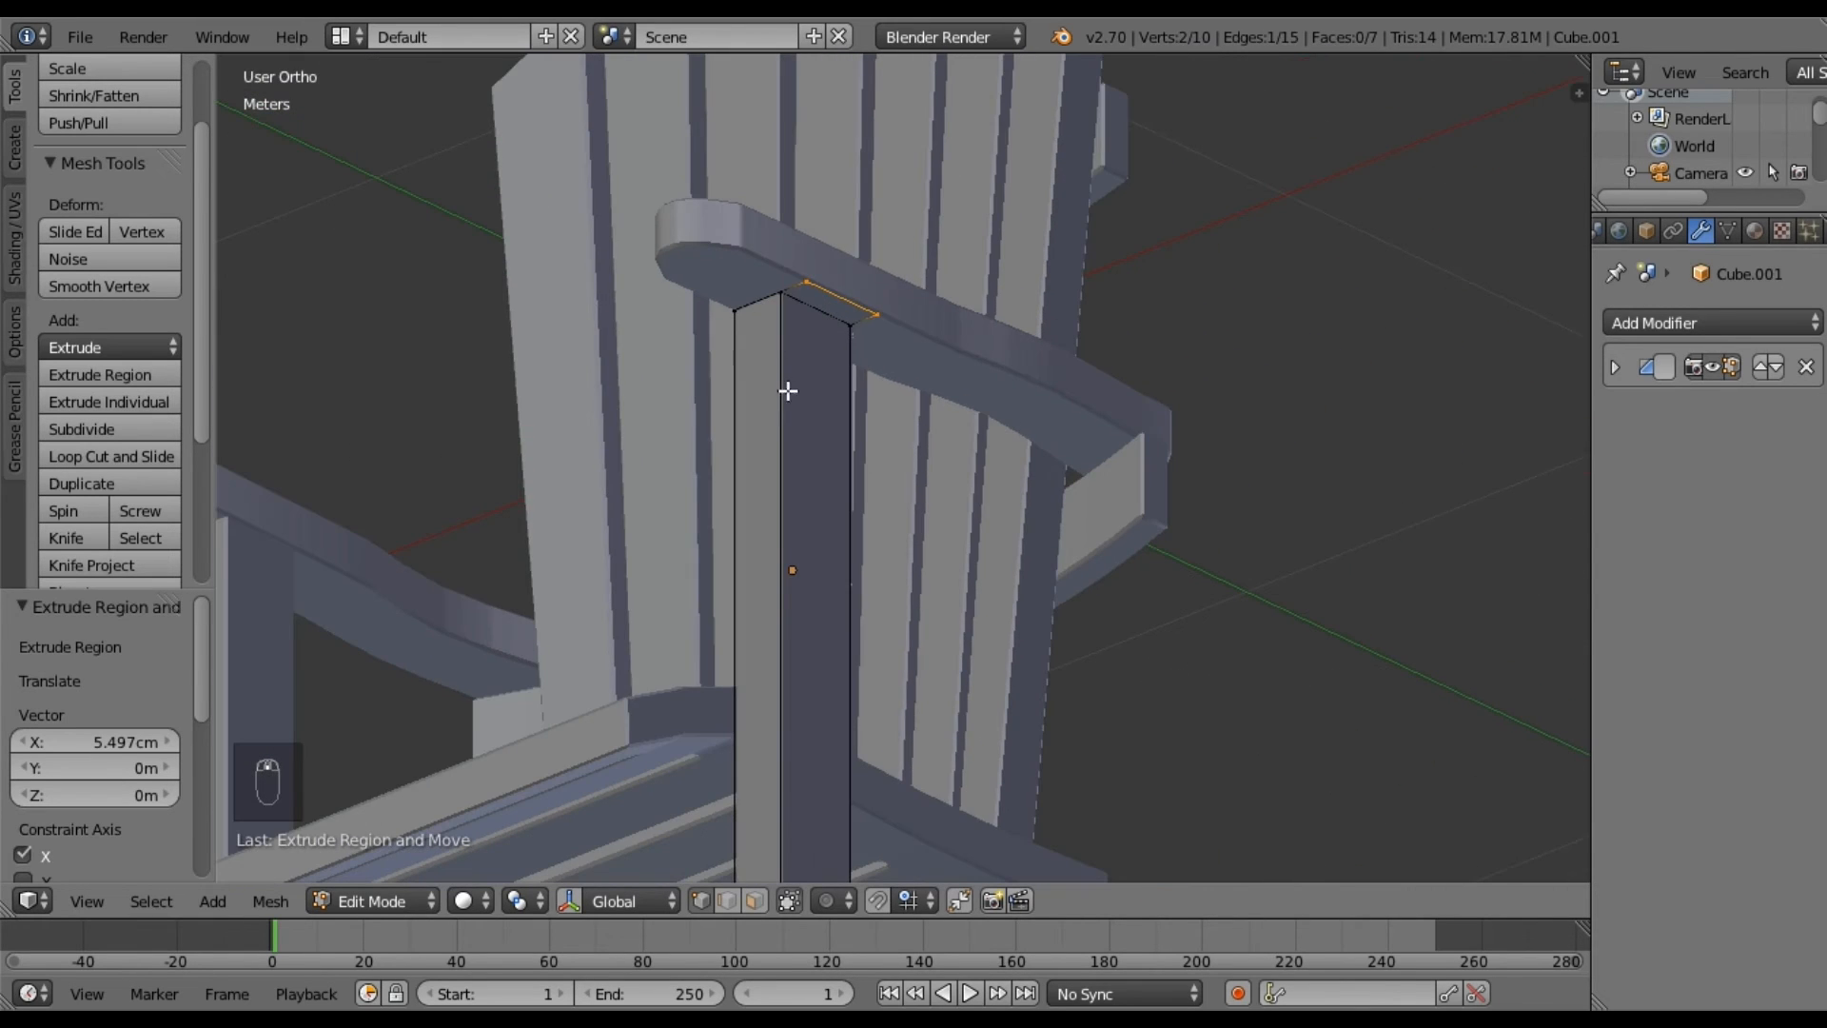
{"action": "middle_click_drag", "start_coordinate": [797, 629], "coordinate": [876, 734]}
{"action": "key", "text": "a"}
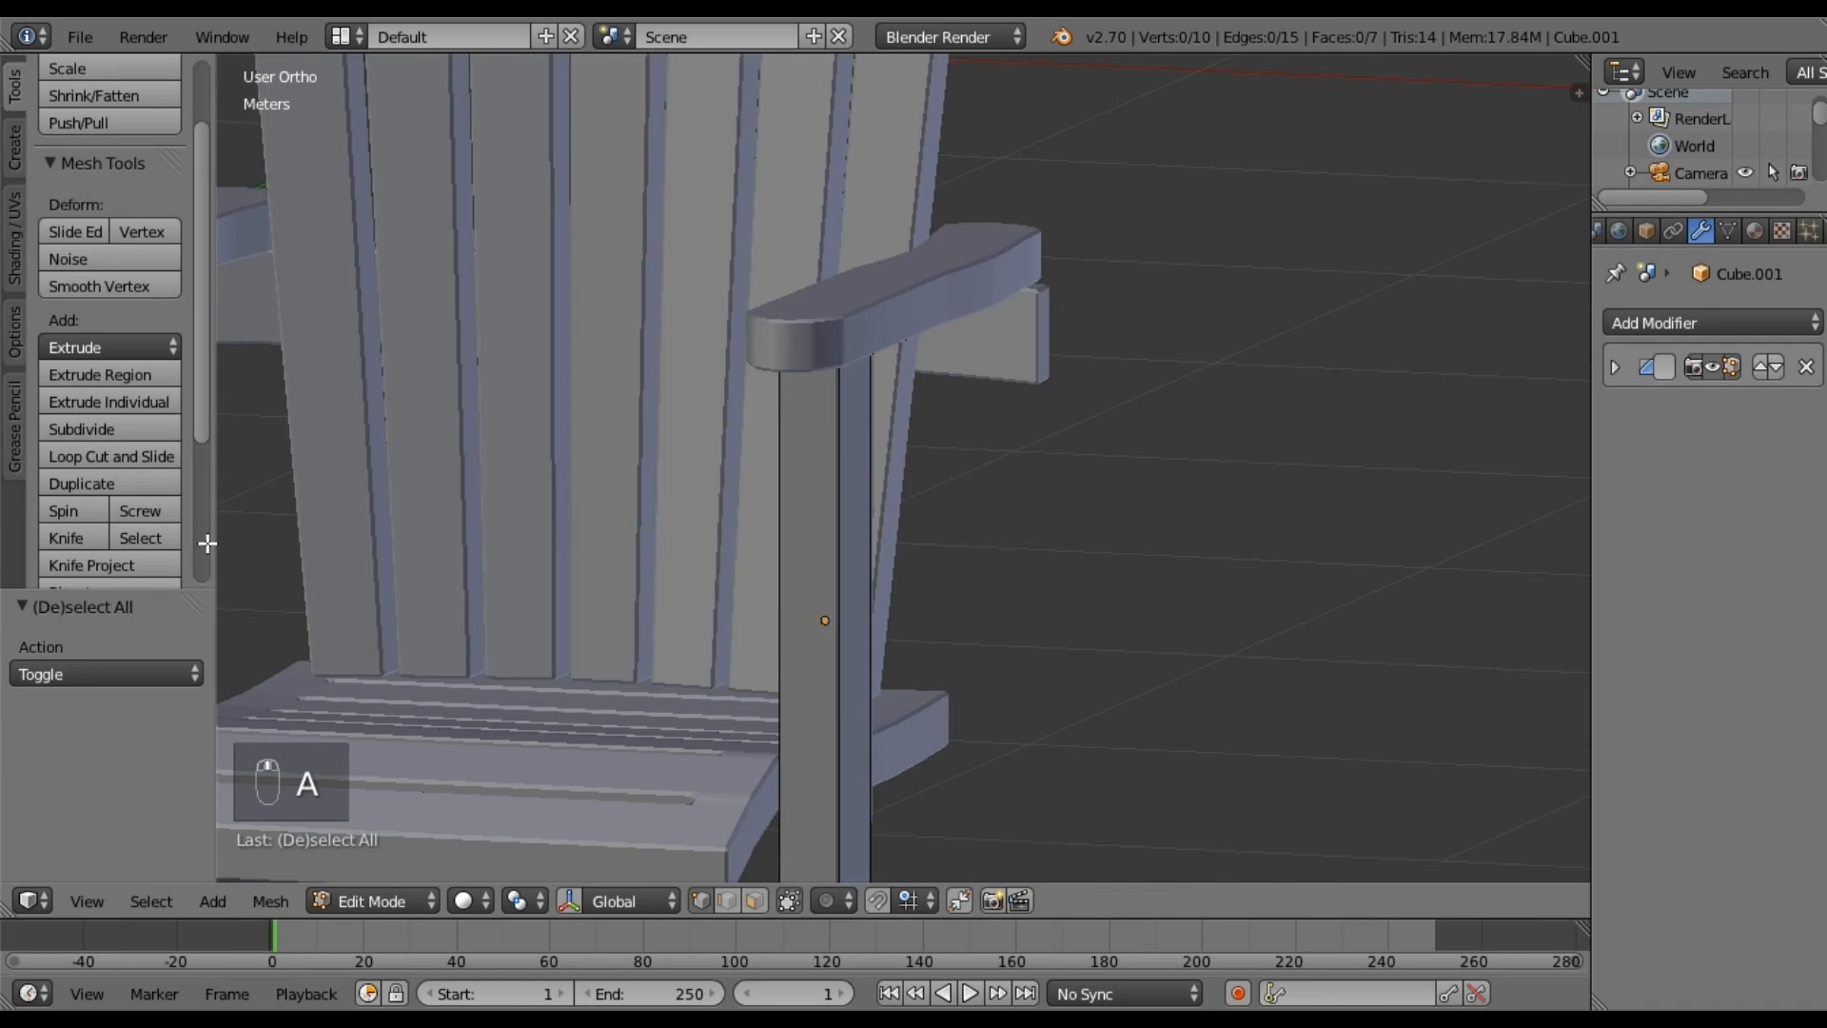
{"action": "left_click", "coordinate": [111, 457]}
{"action": "left_click", "coordinate": [852, 798]}
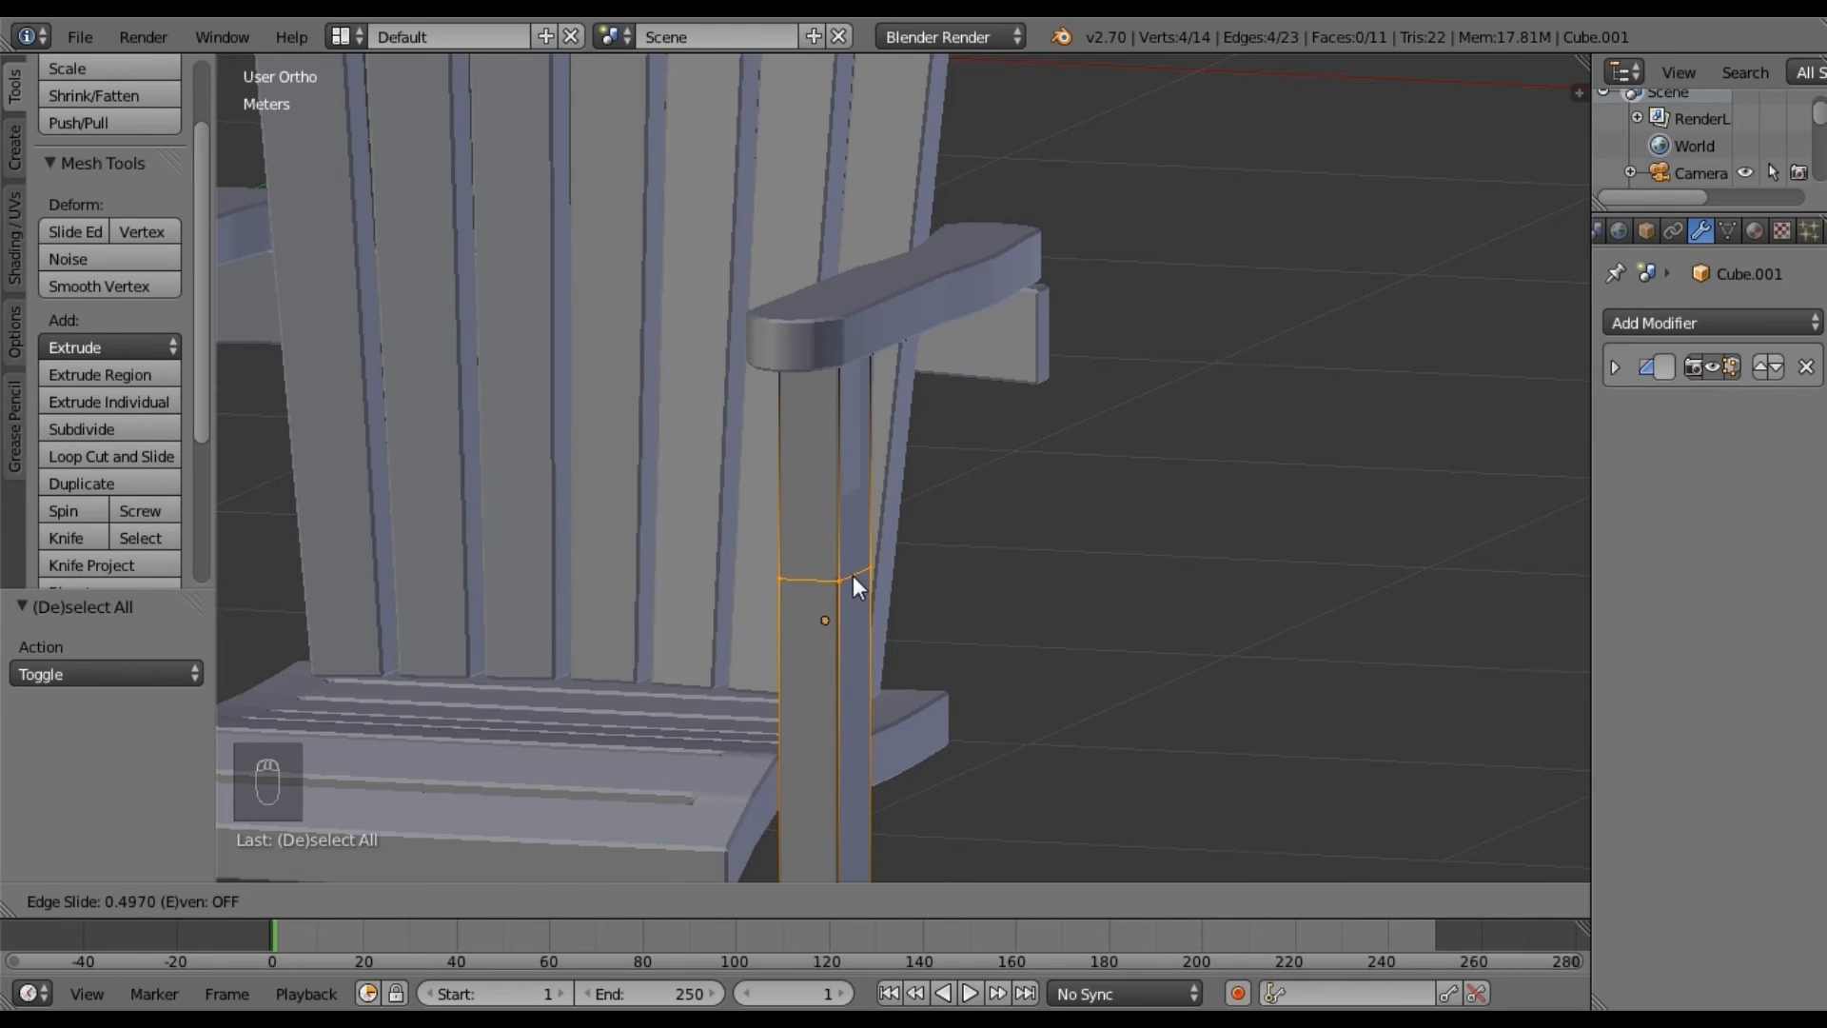
{"action": "left_click", "coordinate": [853, 575]}
Fill the triangular front face between the post's loop-cut corner and the front end of the extruded top edge.
{"action": "middle_click_drag", "start_coordinate": [893, 624], "coordinate": [868, 569]}
{"action": "key", "text": "a"}
{"action": "right_click", "coordinate": [840, 501]}
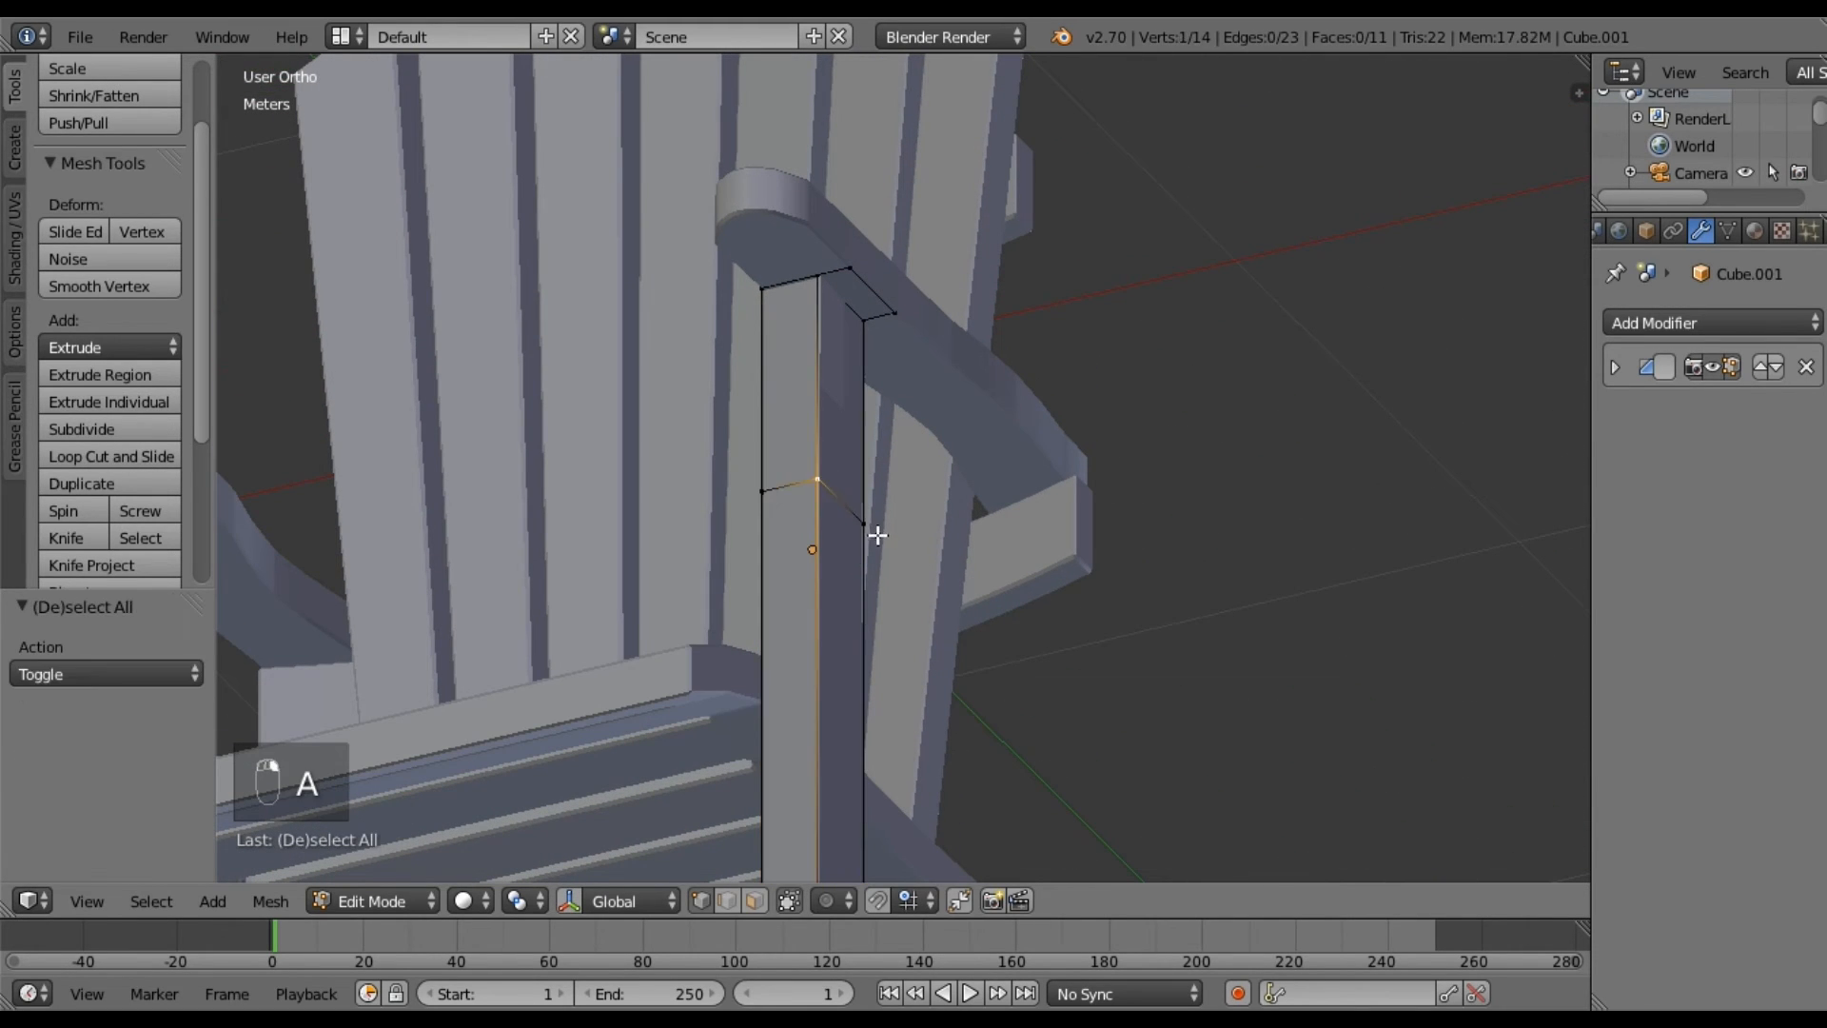
{"action": "key", "text": "a"}
{"action": "right_click", "coordinate": [819, 461]}
{"action": "right_click", "coordinate": [849, 284], "text": "shift"}
{"action": "key", "text": "f"}
{"action": "key", "text": "a"}
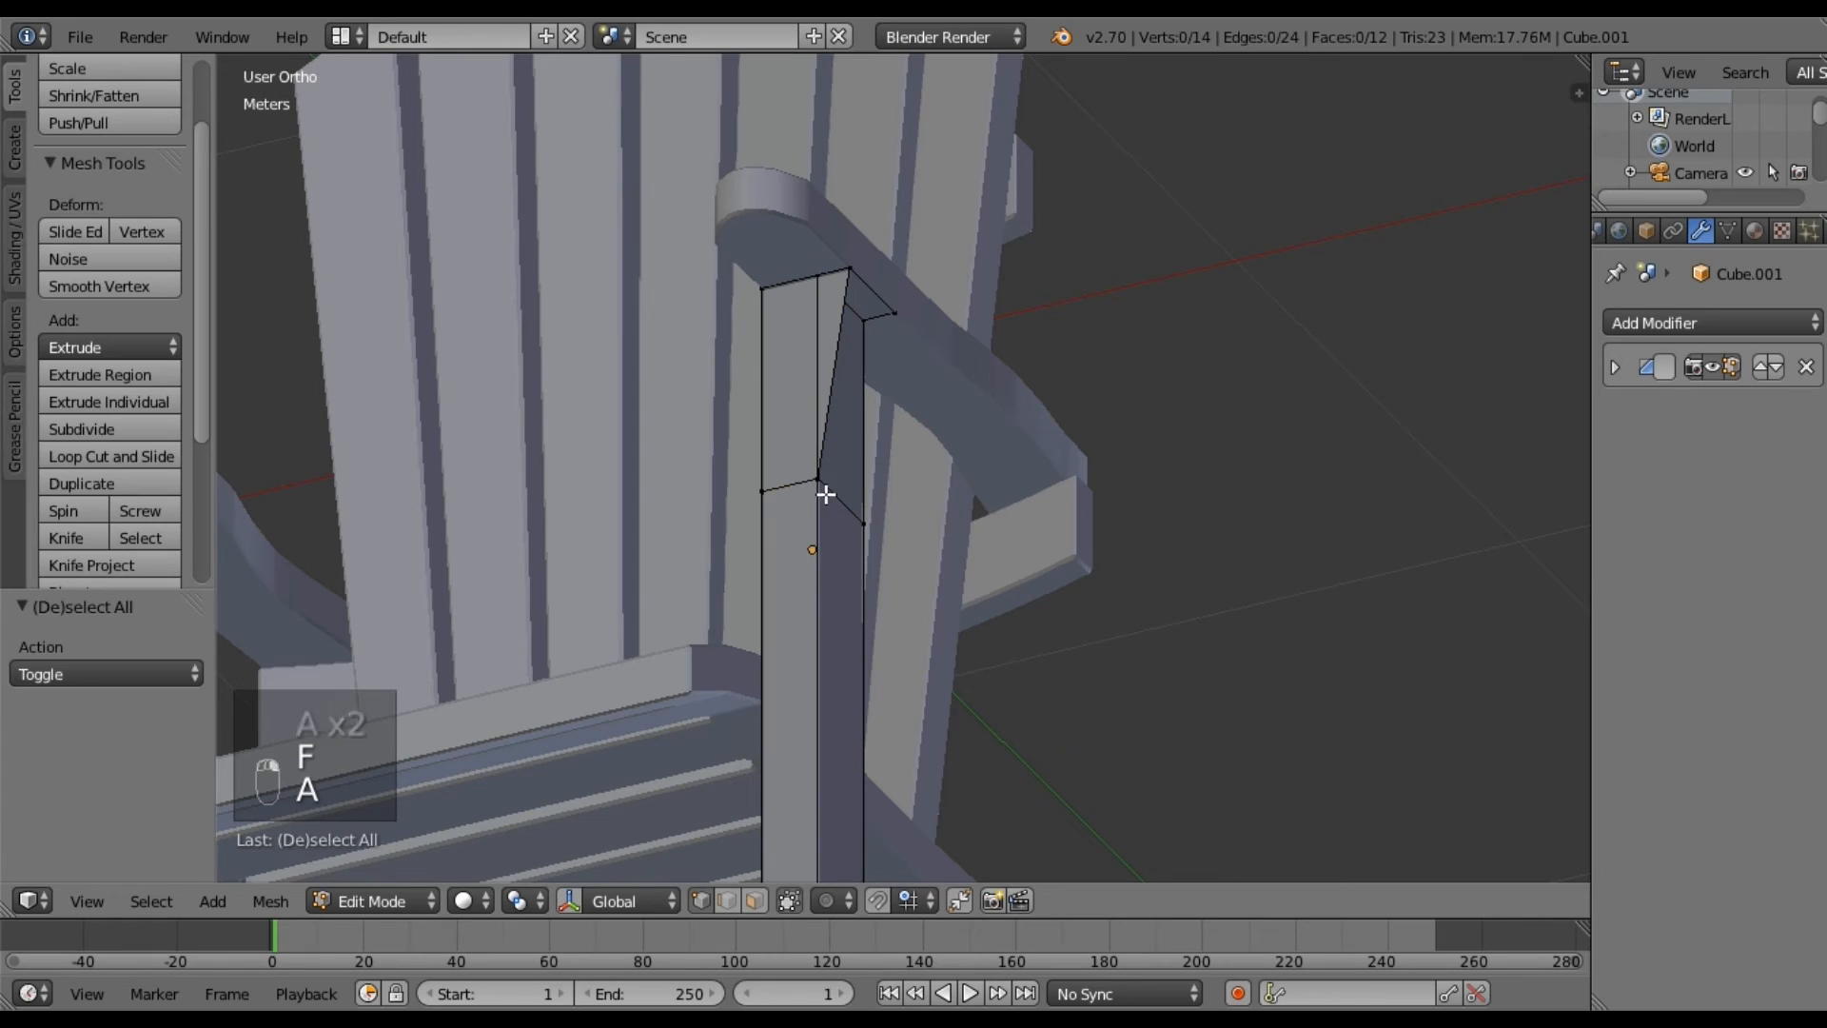
Fill the sloping outer face between the post's outer loop-cut edge and the extruded top edge.
{"action": "right_click", "coordinate": [833, 479]}
{"action": "right_click", "coordinate": [865, 494], "text": "shift"}
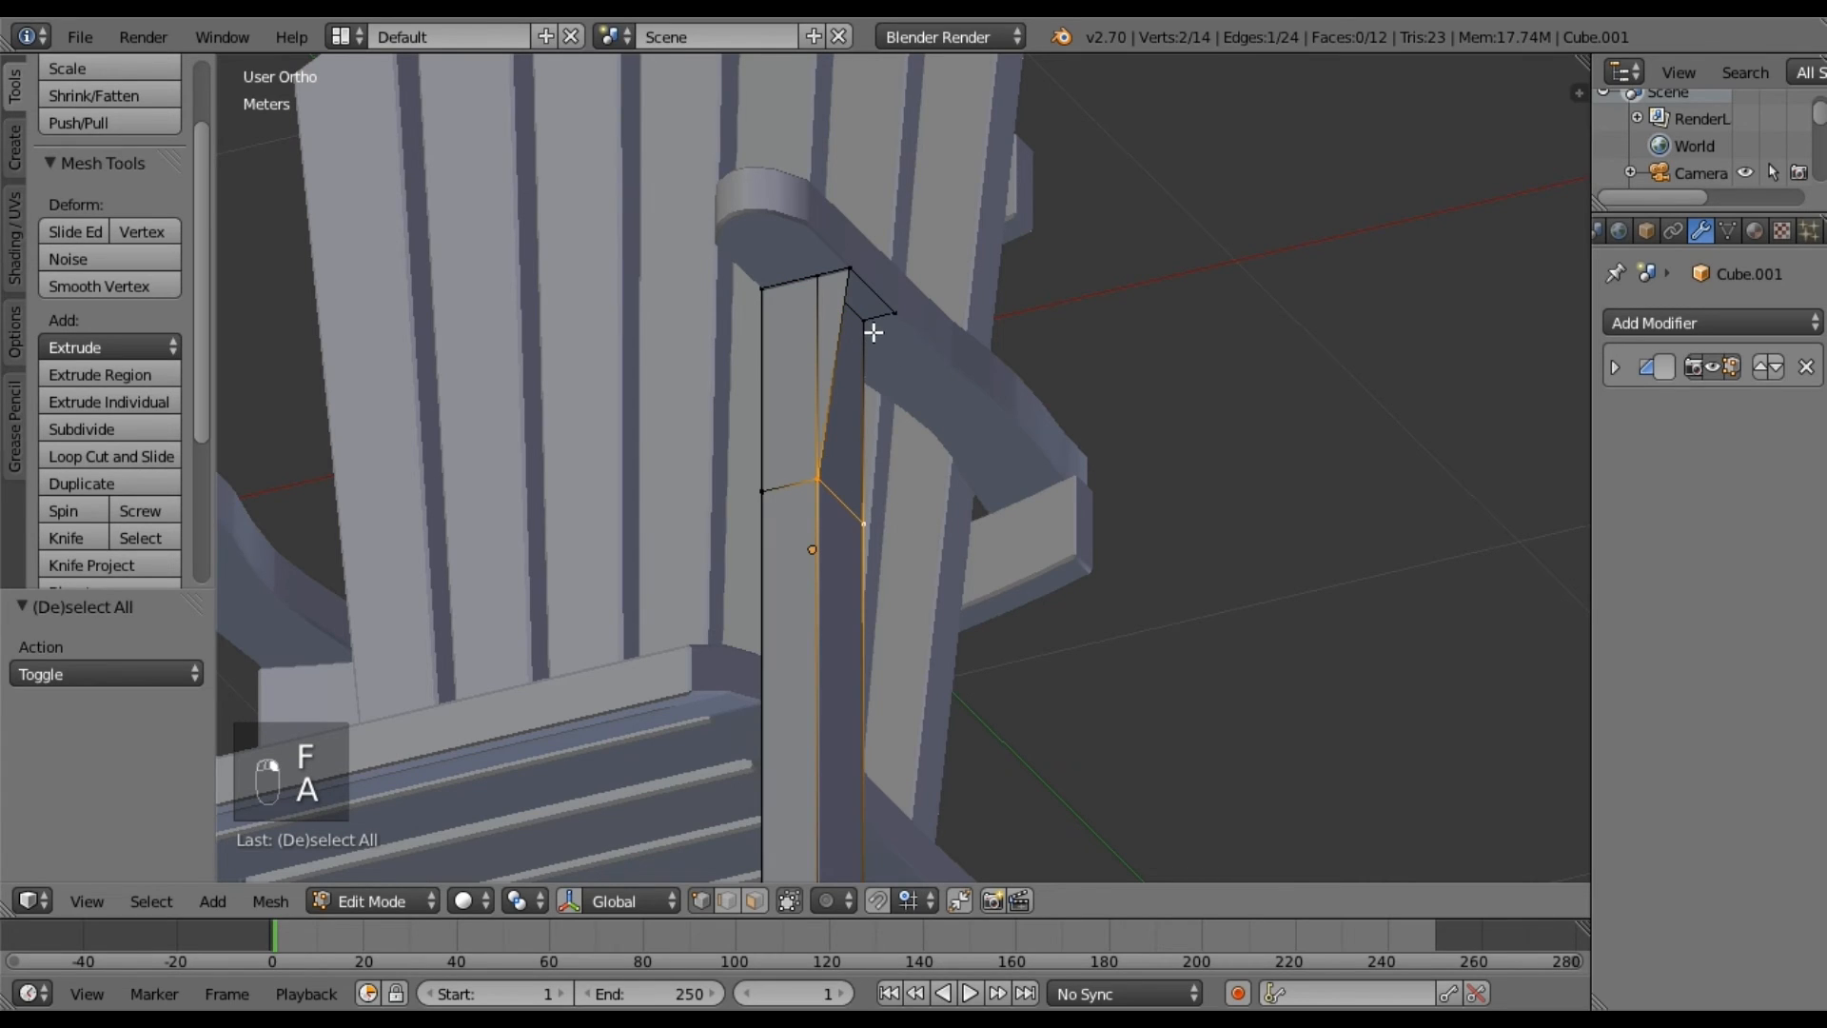
{"action": "right_click", "coordinate": [859, 280], "text": "shift"}
{"action": "right_click", "coordinate": [889, 297], "text": "shift"}
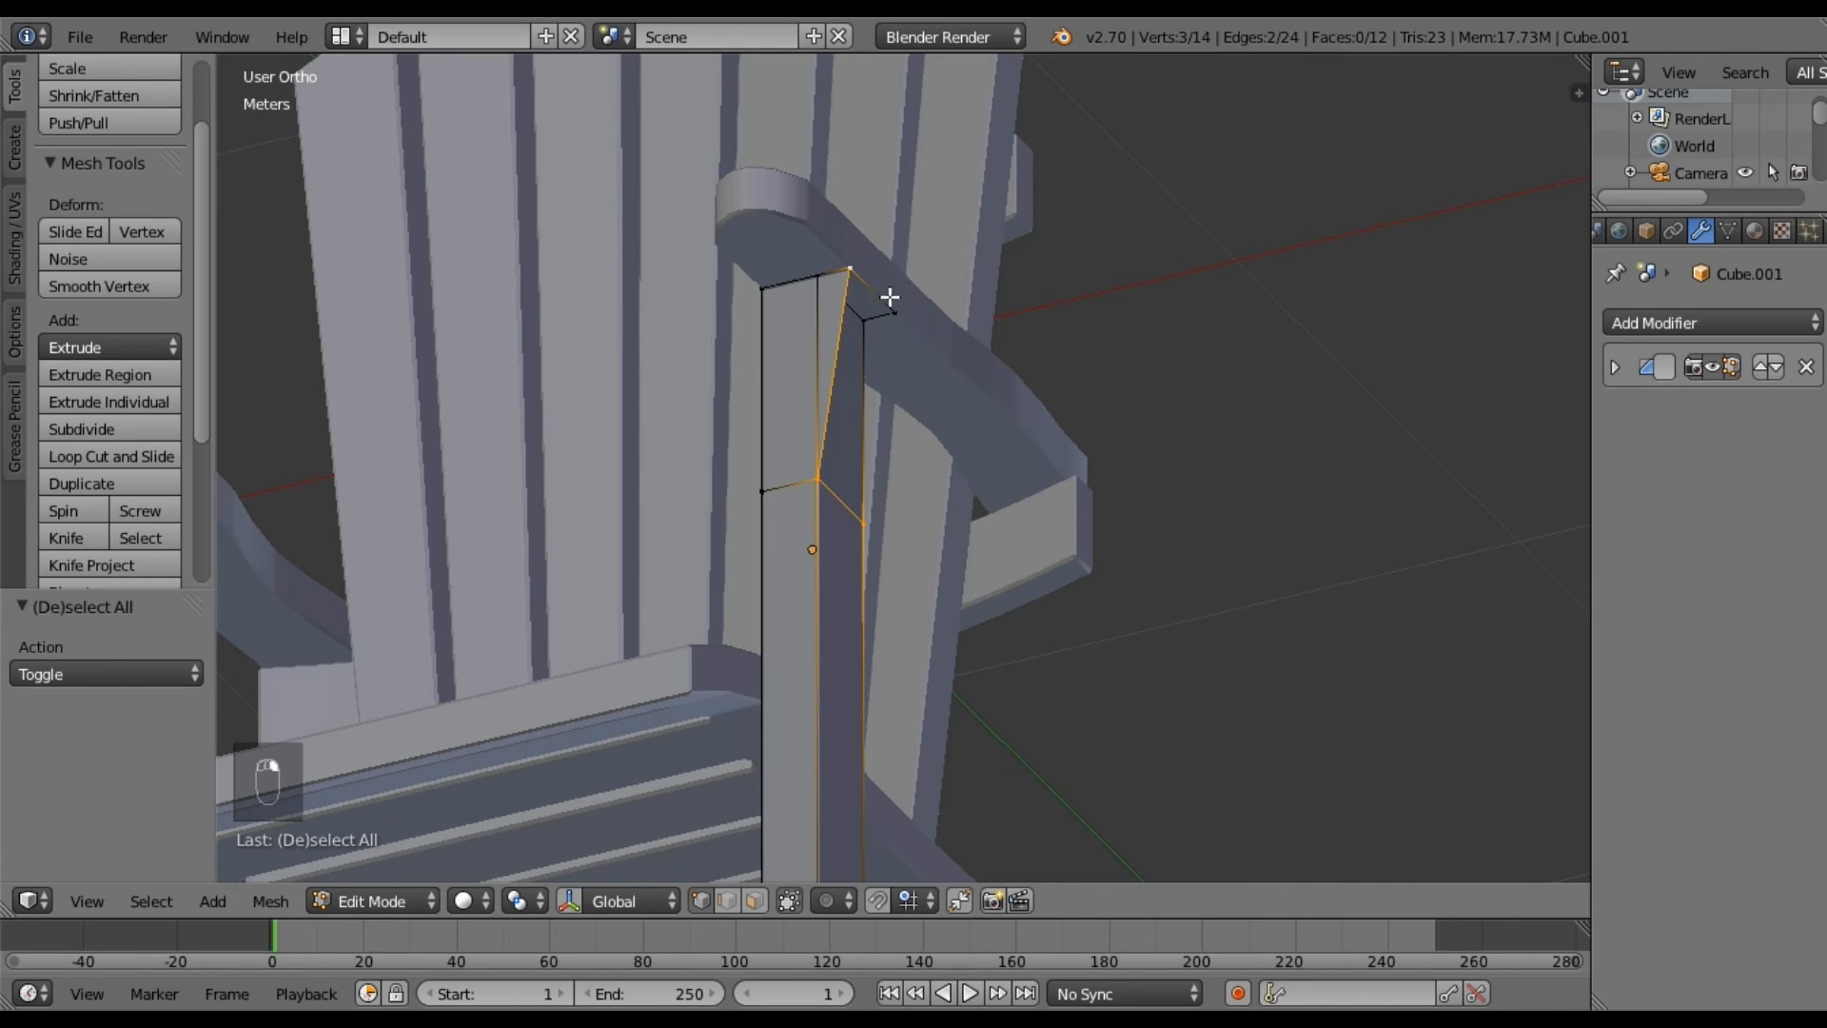
{"action": "key", "text": "f"}
{"action": "middle_click_drag", "start_coordinate": [947, 462], "coordinate": [568, 551]}
{"action": "key", "text": "a"}
Fill the triangular rear face that closes the back of the flared post top.
{"action": "middle_click_drag", "start_coordinate": [922, 551], "coordinate": [881, 371]}
{"action": "right_click", "coordinate": [880, 360]}
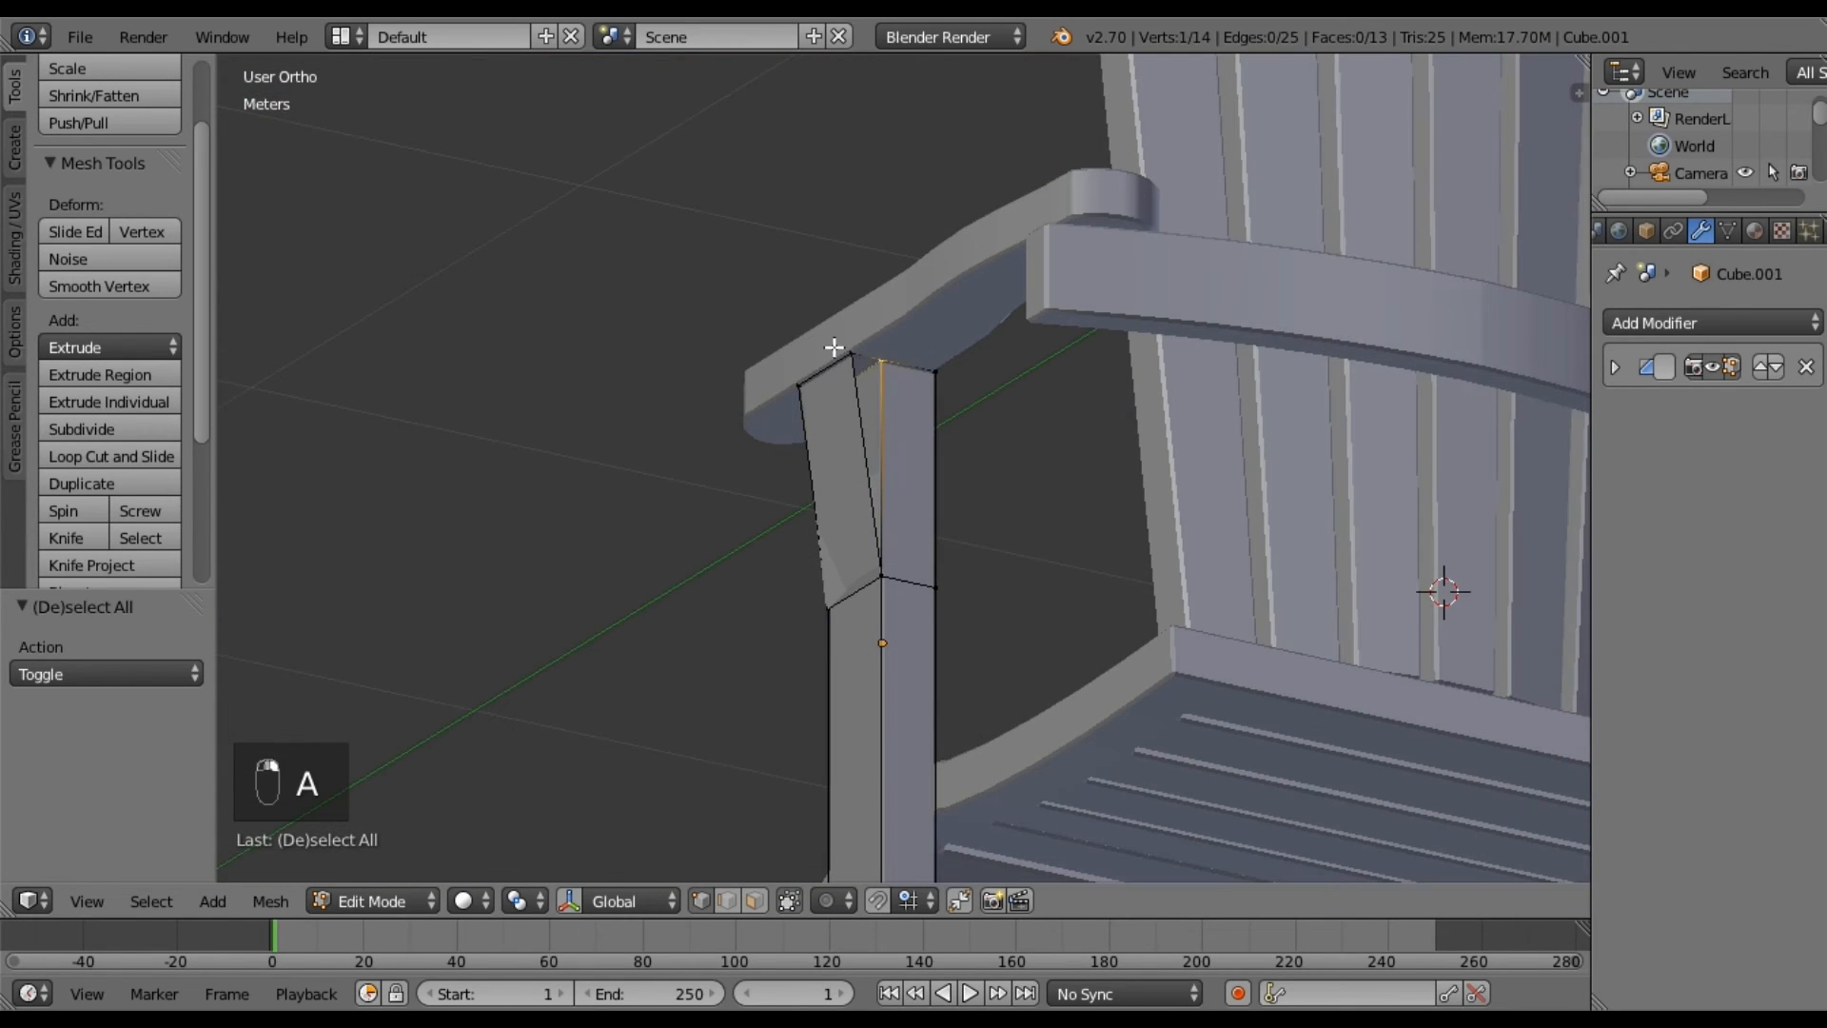
{"action": "right_click", "coordinate": [850, 350], "text": "shift"}
{"action": "right_click", "coordinate": [885, 575], "text": "shift"}
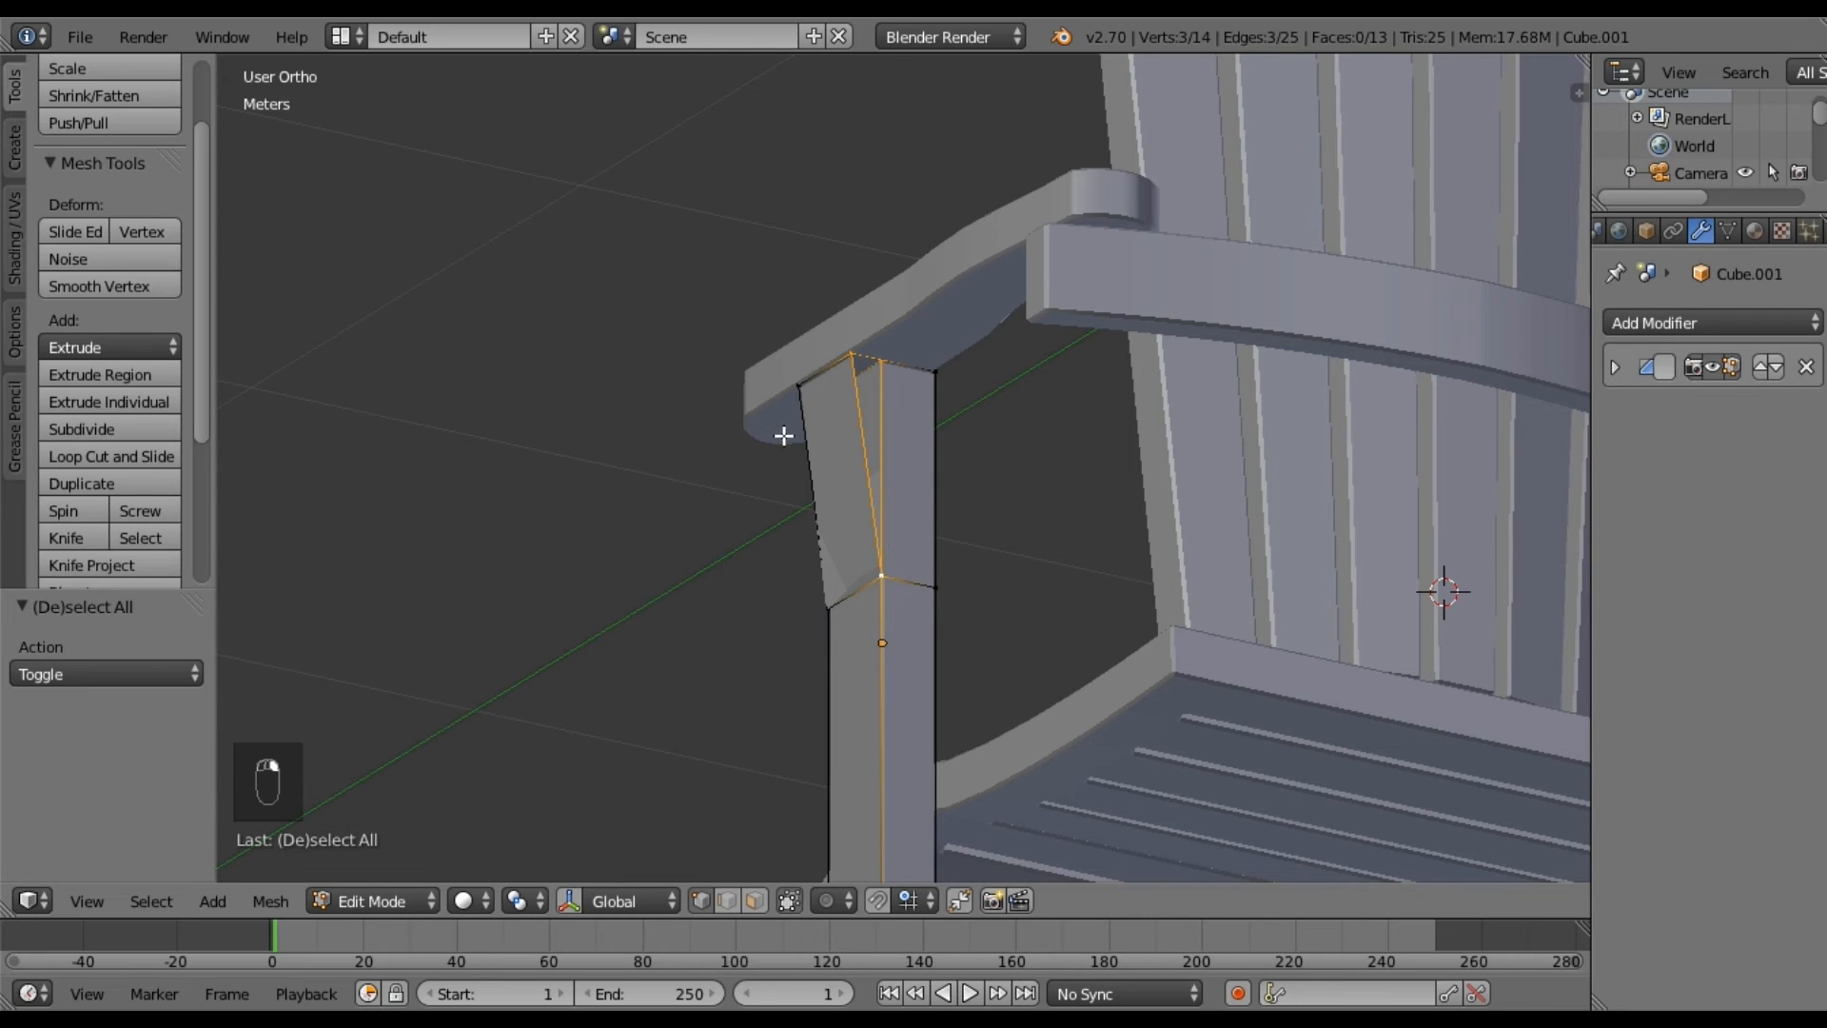
{"action": "key", "text": "f"}
{"action": "key", "text": "a"}
{"action": "middle_click_drag", "start_coordinate": [854, 634], "coordinate": [914, 408]}
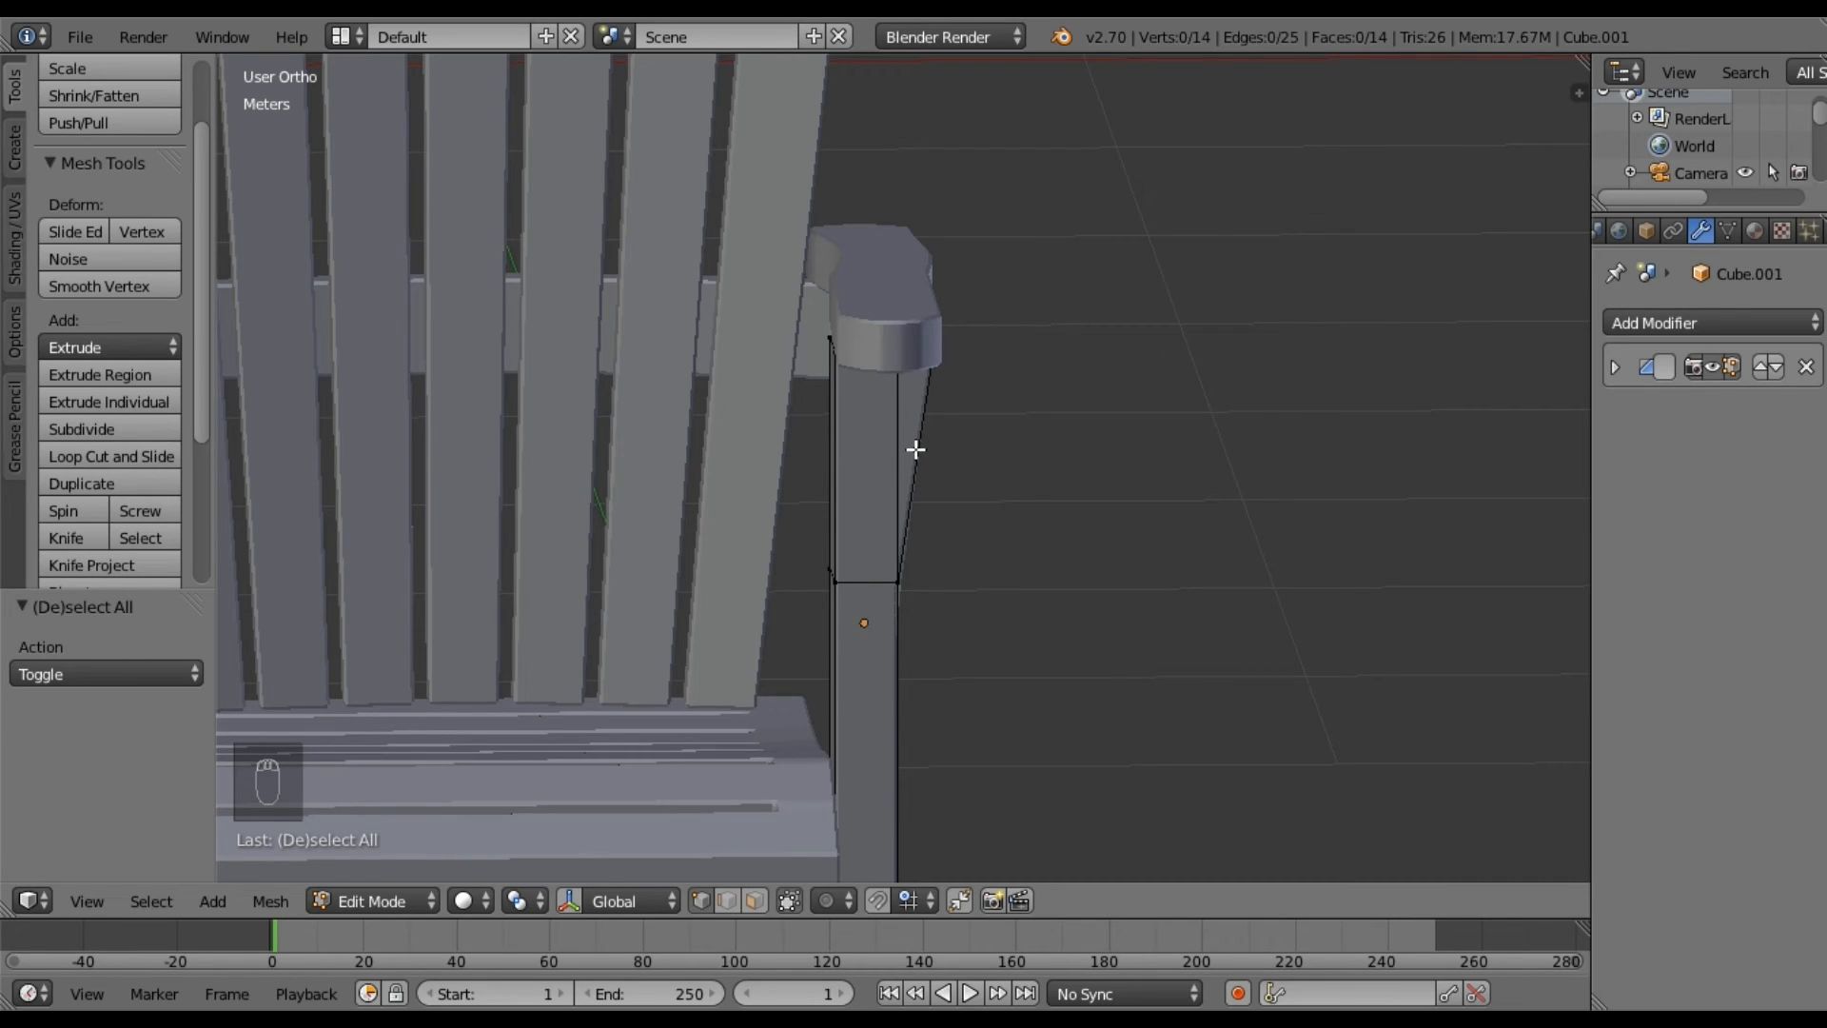
Try to extrude the left front post's top outer edge about 5.7 cm outward along negative X in bottom view.
{"action": "middle_click_drag", "start_coordinate": [879, 609], "coordinate": [1327, 497], "text": "shift"}
{"action": "middle_click_drag", "start_coordinate": [705, 504], "coordinate": [763, 510], "text": "shift"}
{"action": "key", "text": "Tab"}
{"action": "right_click", "coordinate": [744, 515]}
{"action": "middle_click_drag", "start_coordinate": [722, 538], "coordinate": [881, 495]}
{"action": "key", "text": "Tab"}
{"action": "right_click", "coordinate": [886, 291]}
{"action": "right_click", "coordinate": [821, 308], "text": "shift"}
{"action": "key", "text": "ctrl+KP_7"}
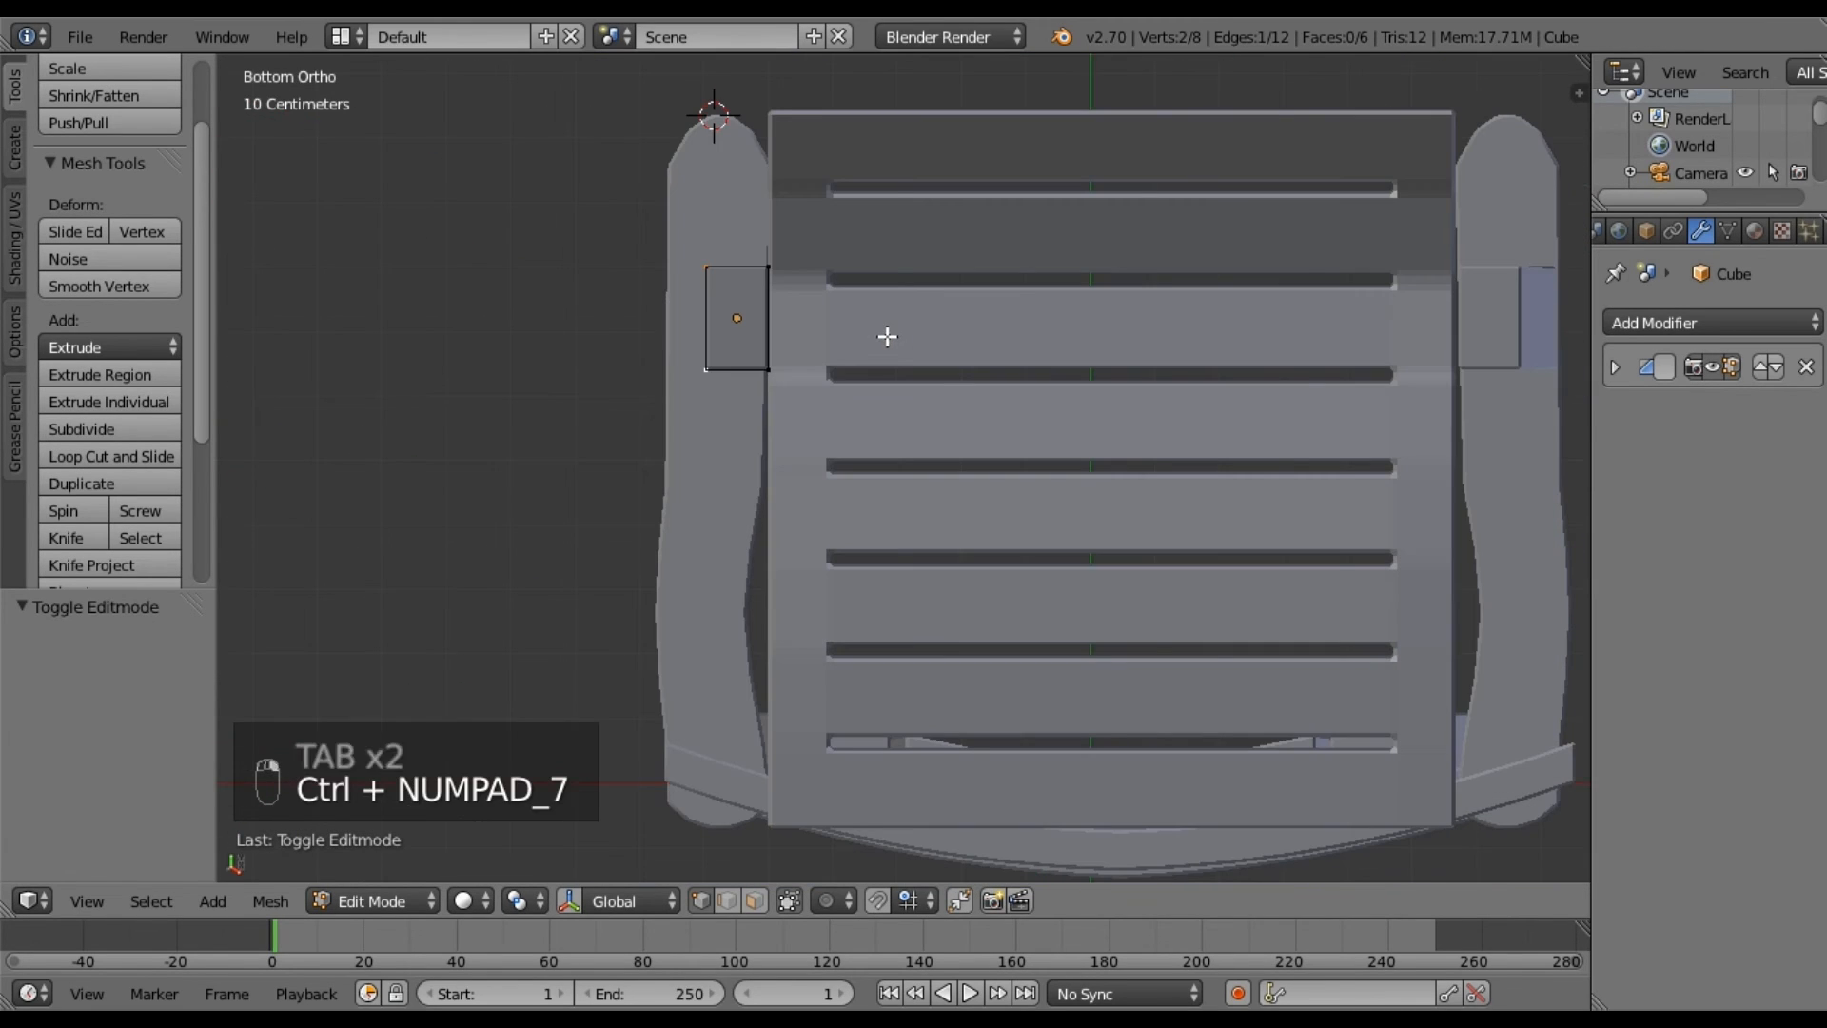
{"action": "middle_click_drag", "start_coordinate": [775, 362], "coordinate": [853, 403], "text": "shift"}
{"action": "key", "text": "e"}
{"action": "key", "text": "x"}
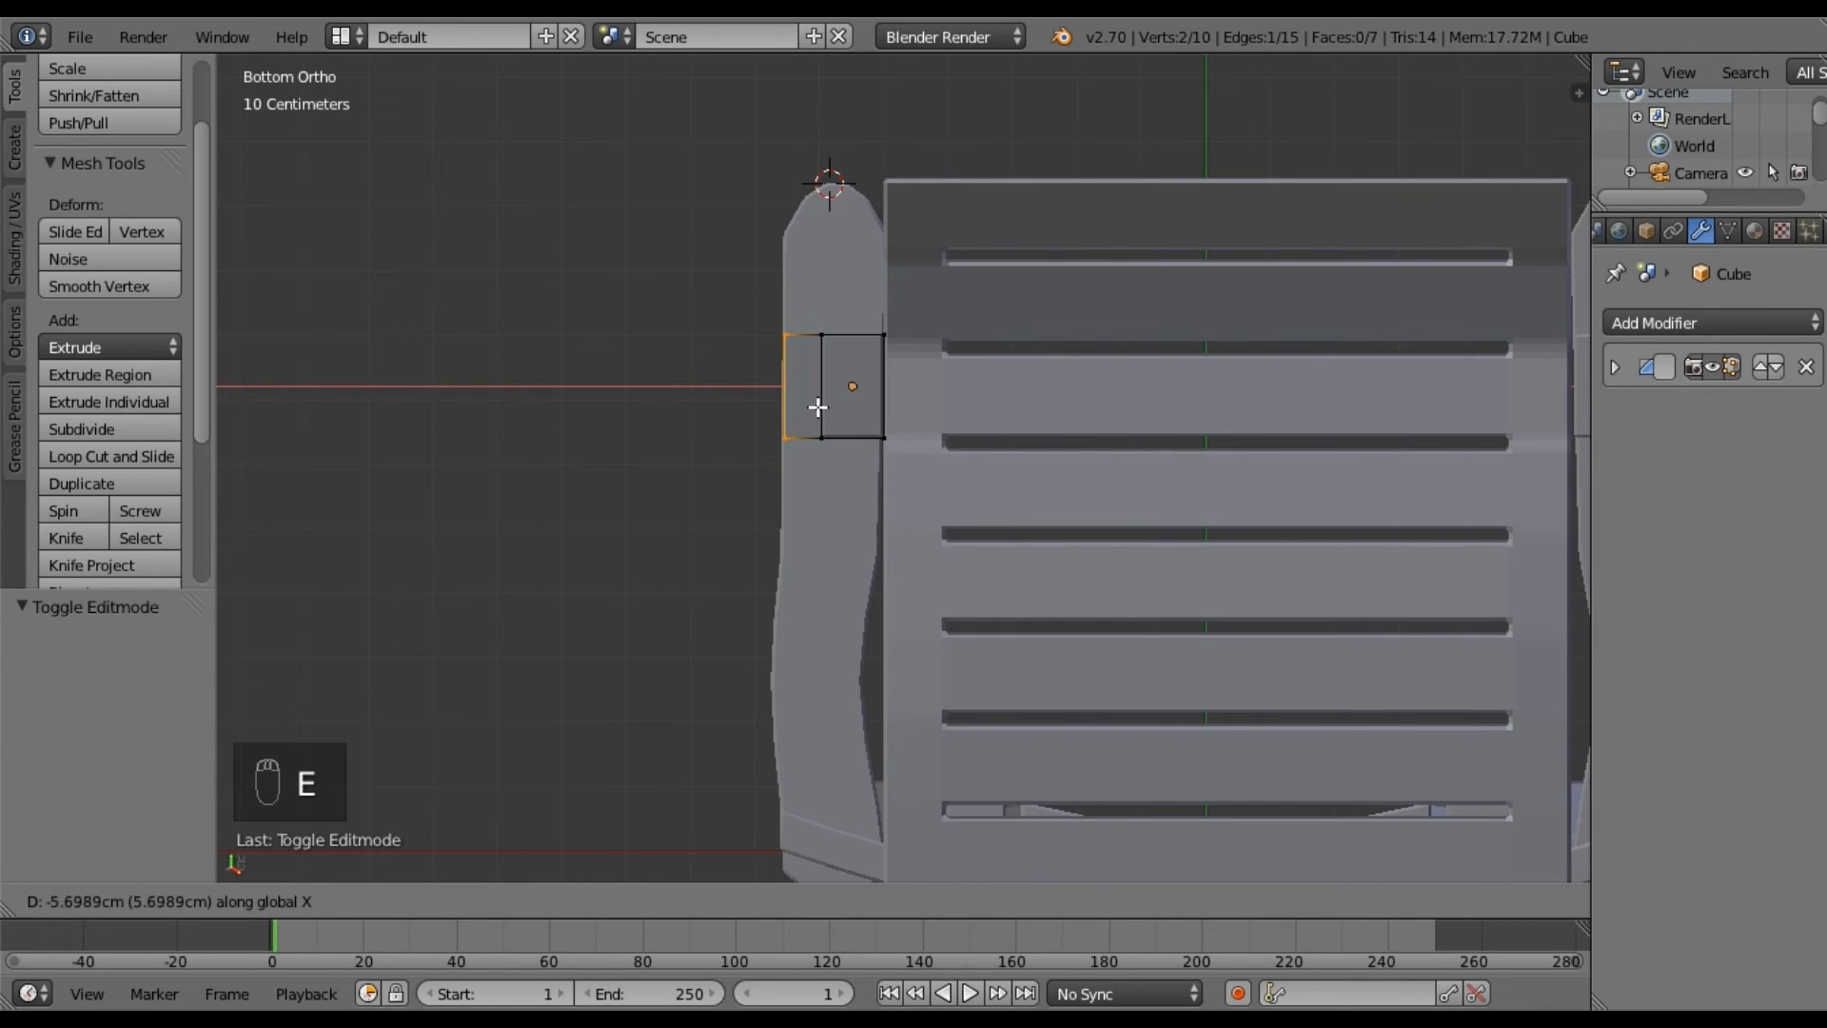
{"action": "left_click", "coordinate": [819, 403]}
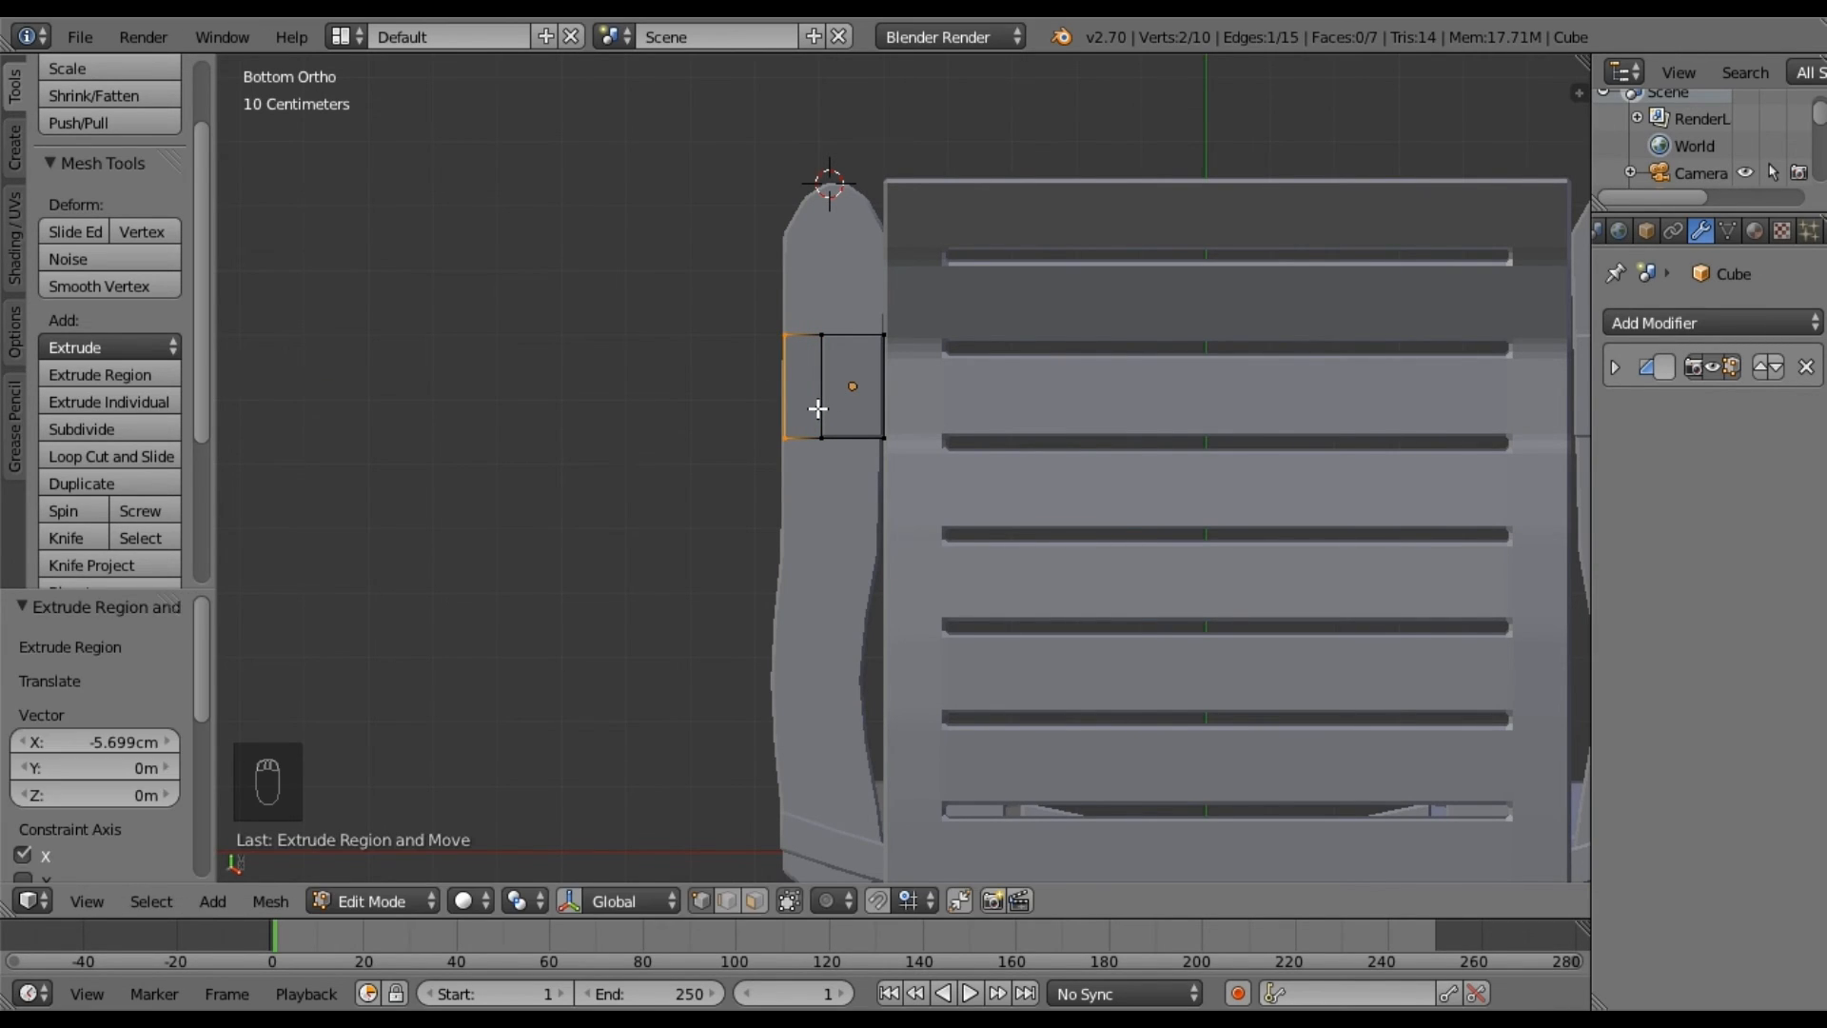
Undo the edge extrusion on the left front post and return to Object Mode.
{"action": "middle_click_drag", "start_coordinate": [875, 439], "coordinate": [925, 749]}
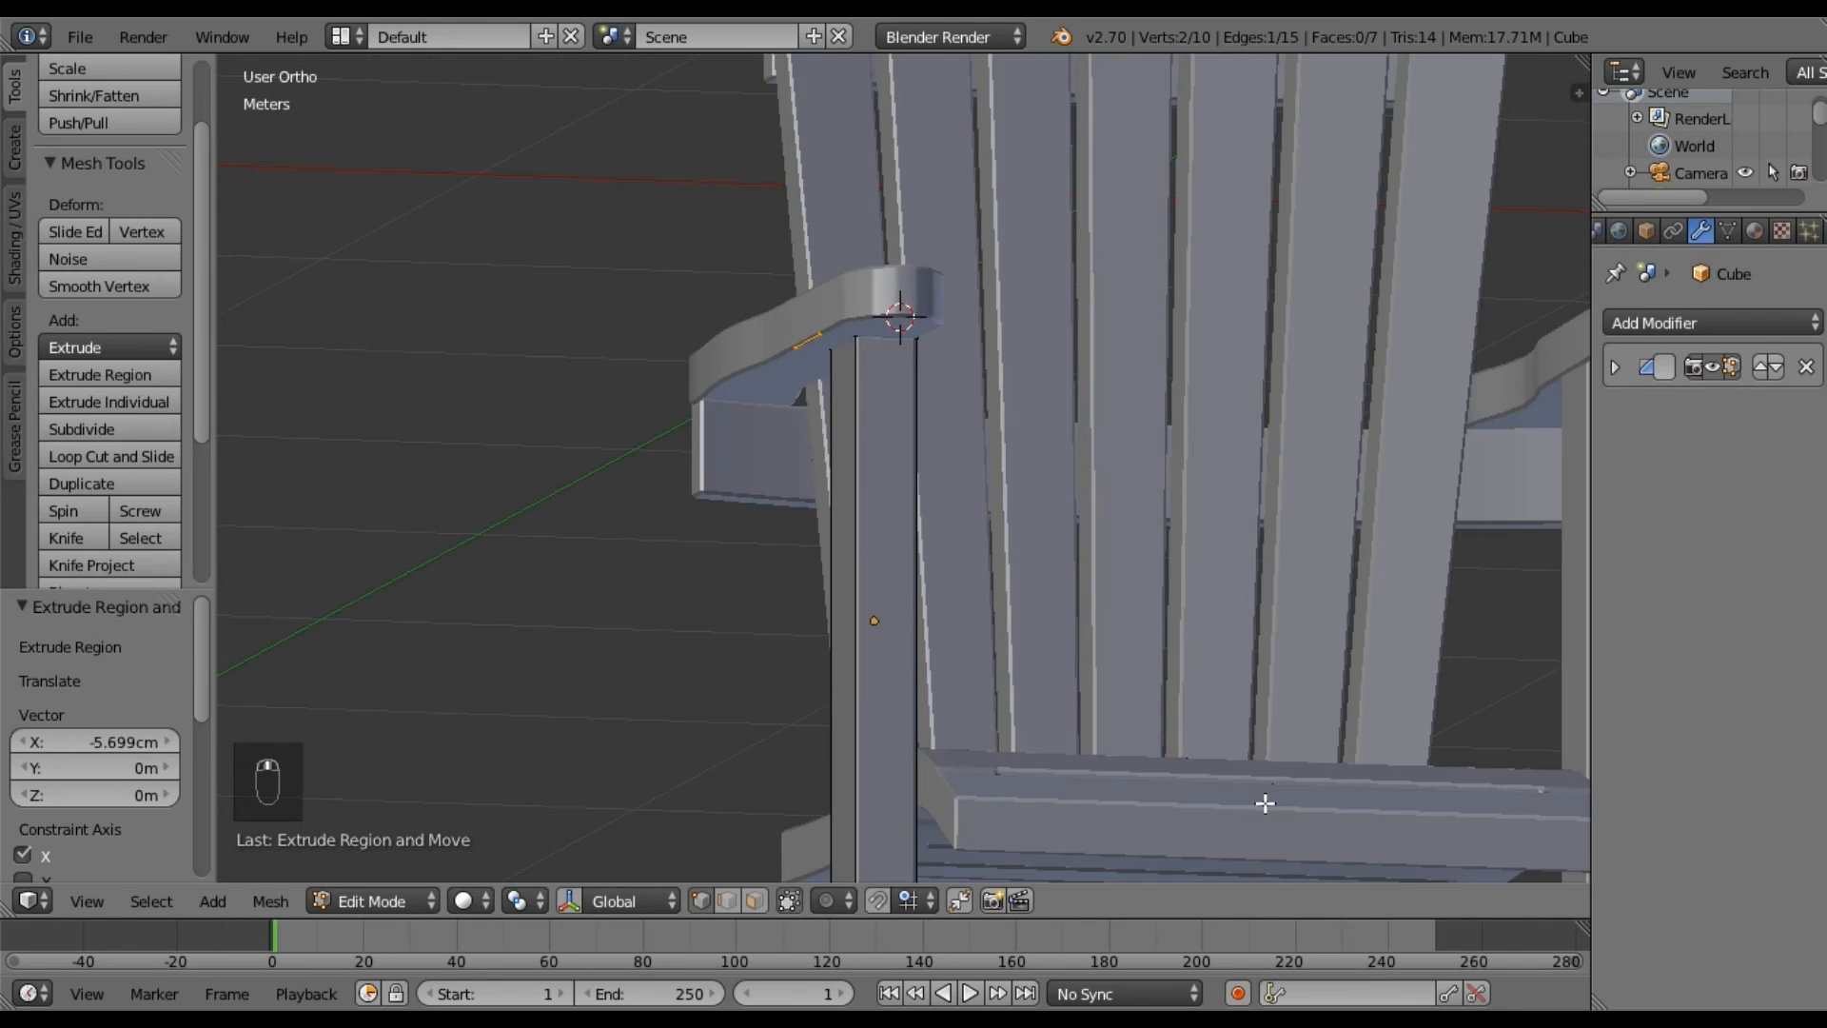
{"action": "scroll", "coordinate": [1264, 802], "scroll_direction": "down", "scroll_amount": 3}
{"action": "middle_click_drag", "start_coordinate": [1226, 685], "coordinate": [1178, 673]}
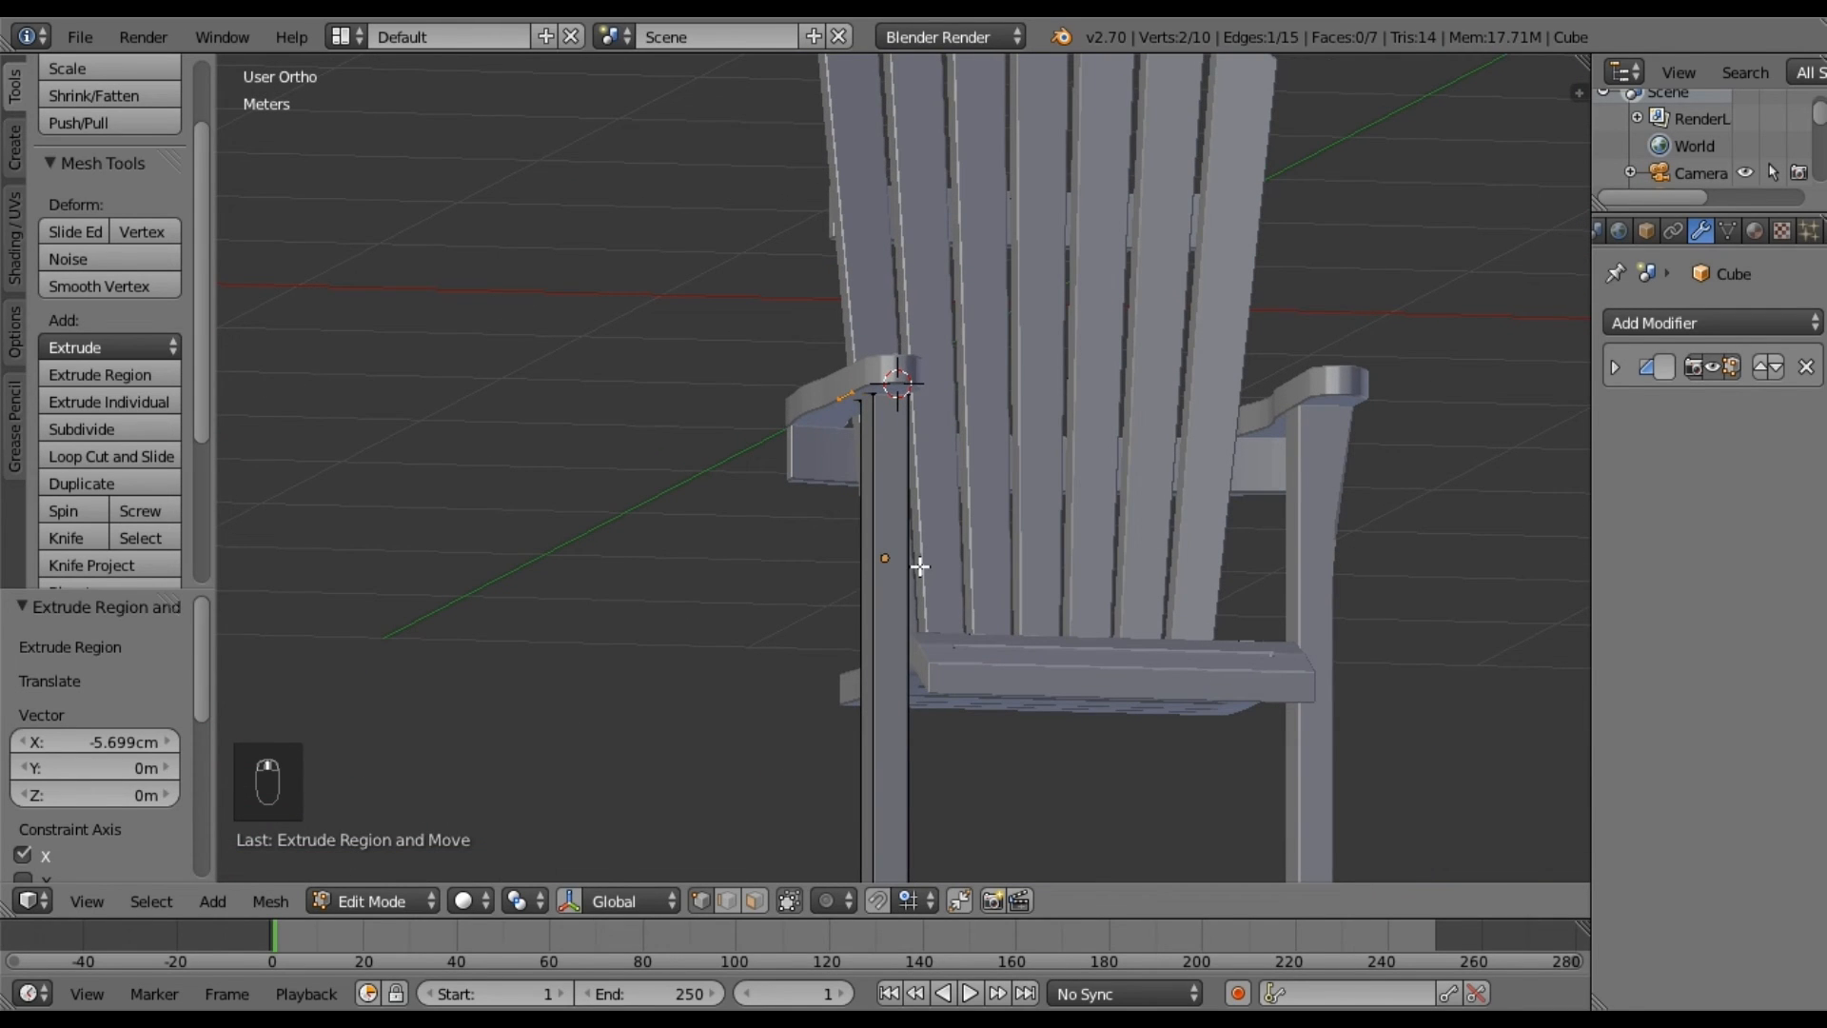
{"action": "key", "text": "ctrl+z"}
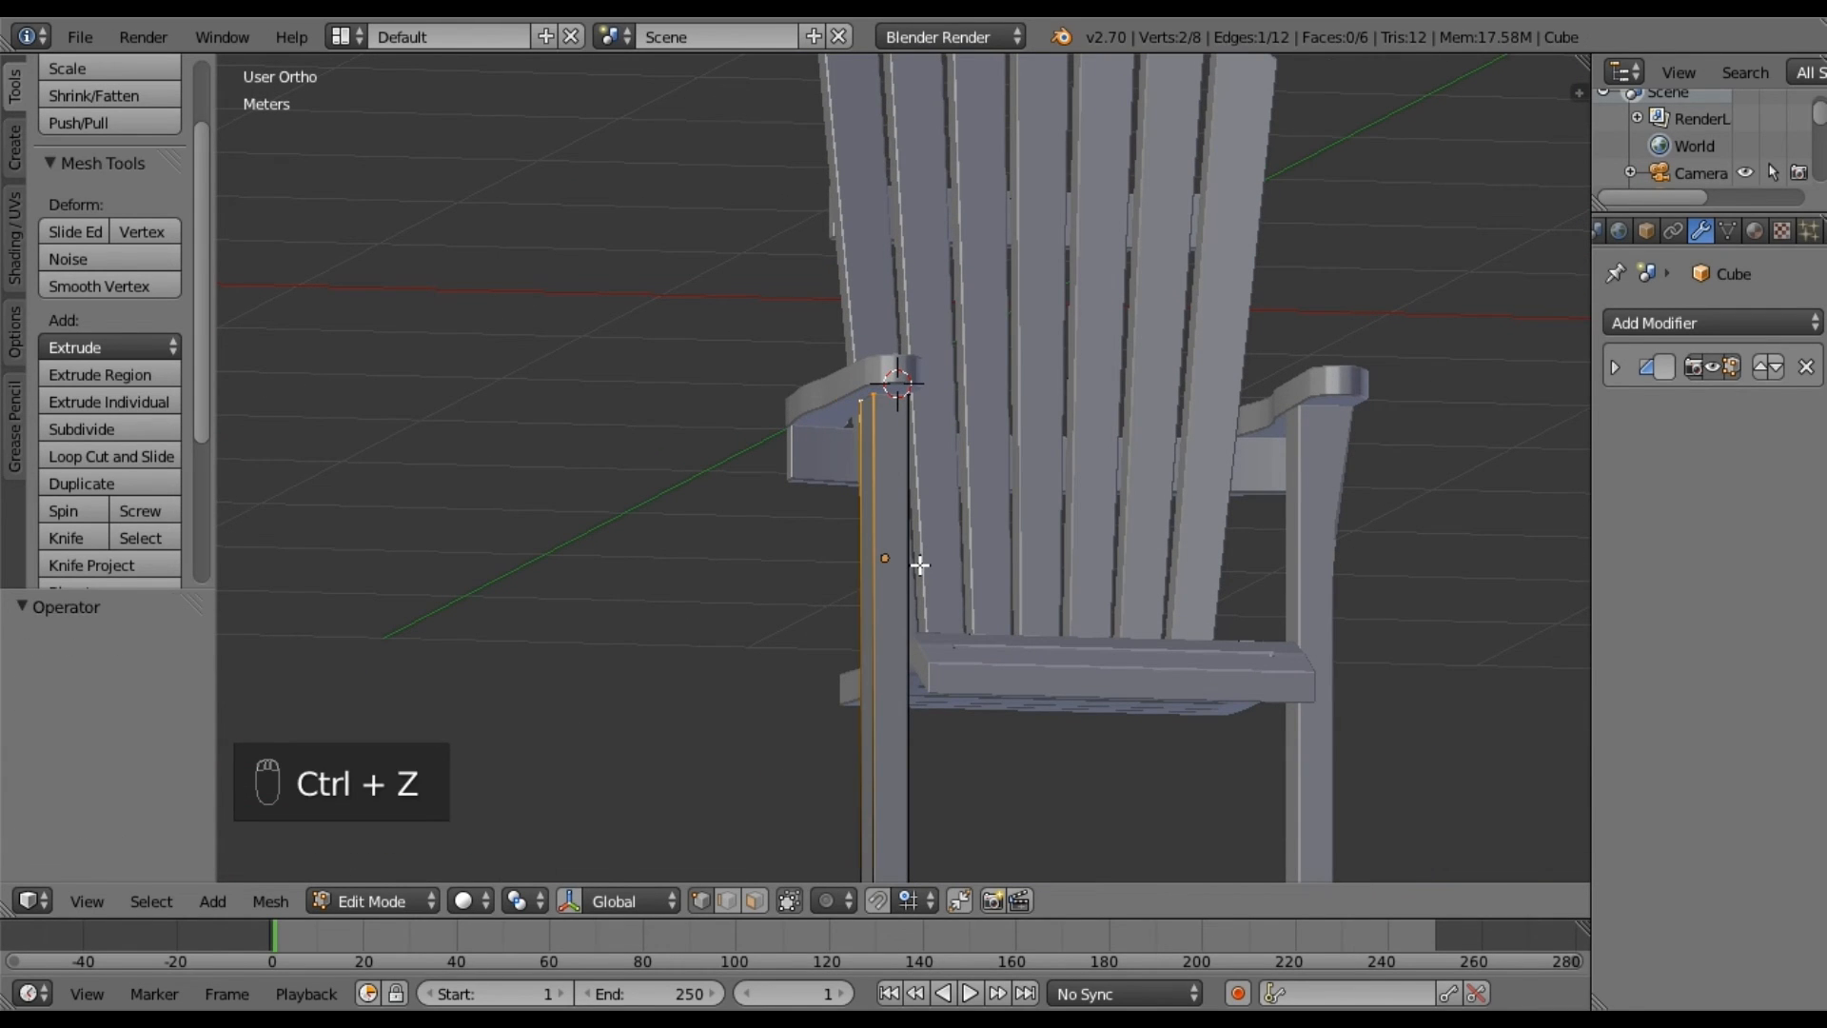
{"action": "key", "text": "Tab"}
In face select mode, separate the two triangular faces and the sloping face of the flare from the right front post as their own object.
{"action": "middle_click_drag", "start_coordinate": [1335, 529], "coordinate": [1317, 516]}
{"action": "right_click", "coordinate": [1317, 516]}
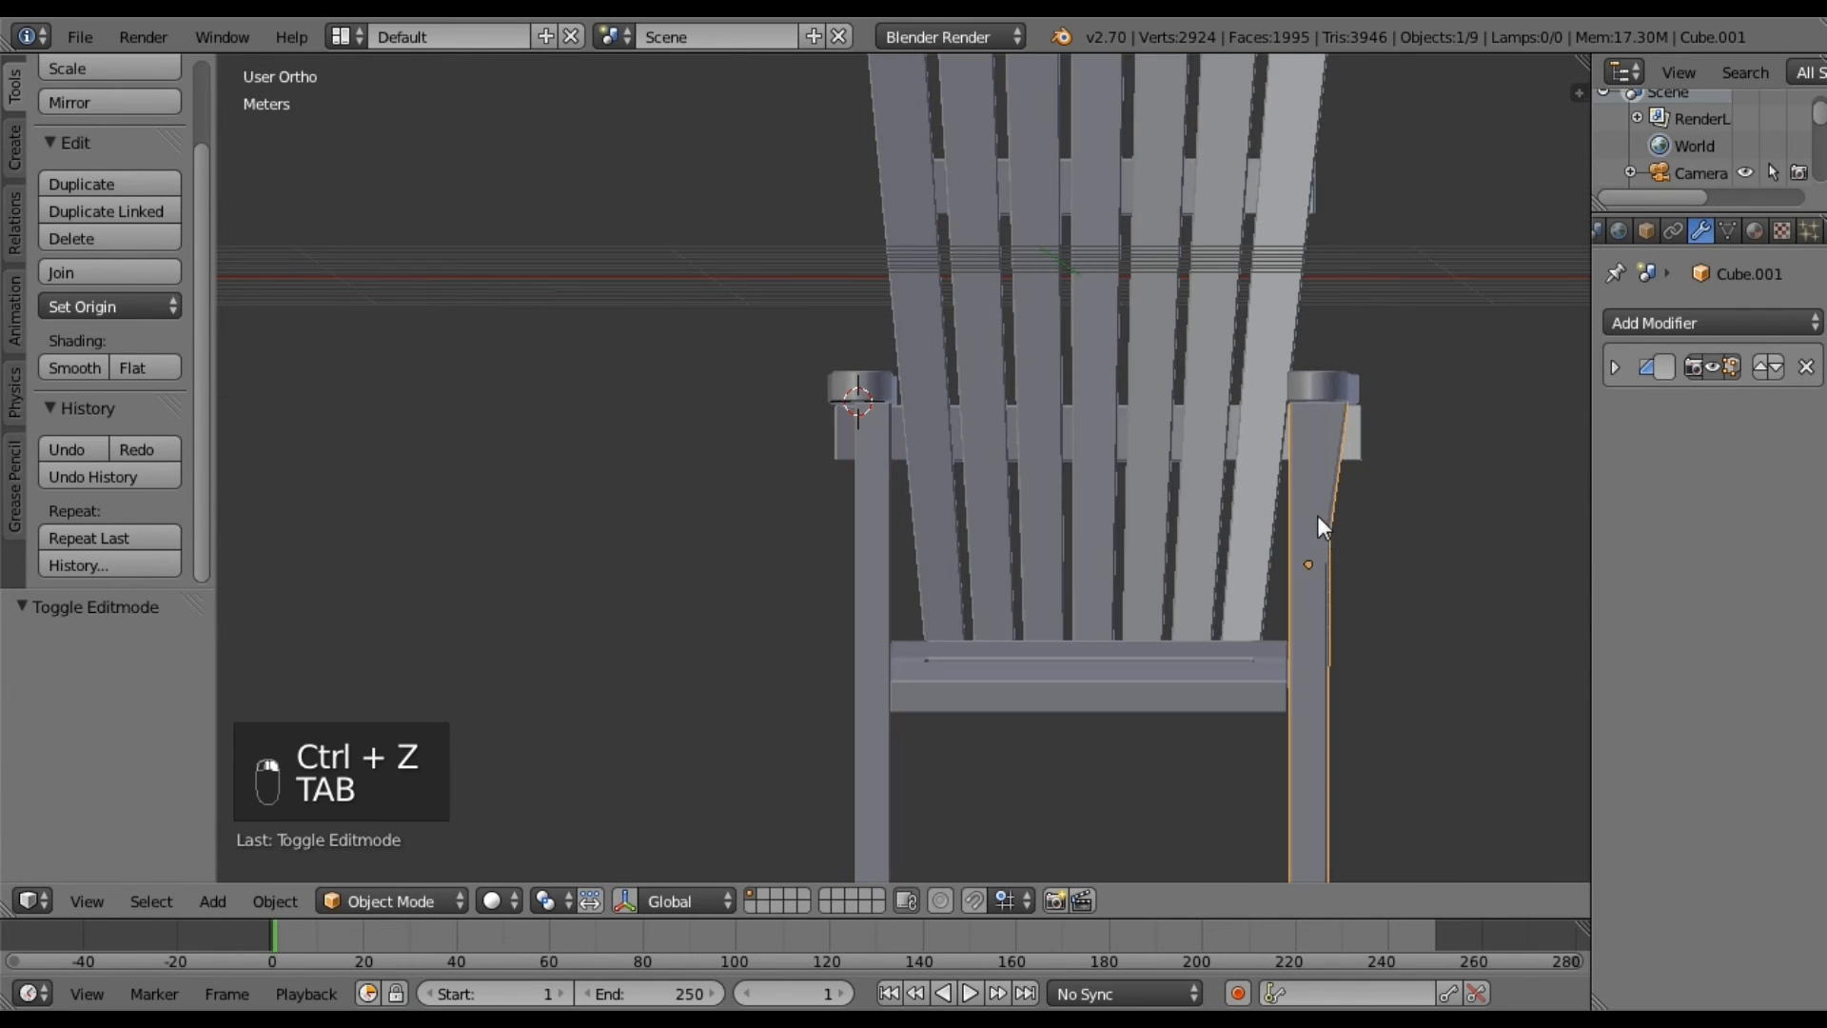
{"action": "middle_click_drag", "start_coordinate": [1342, 581], "coordinate": [952, 571], "text": "shift"}
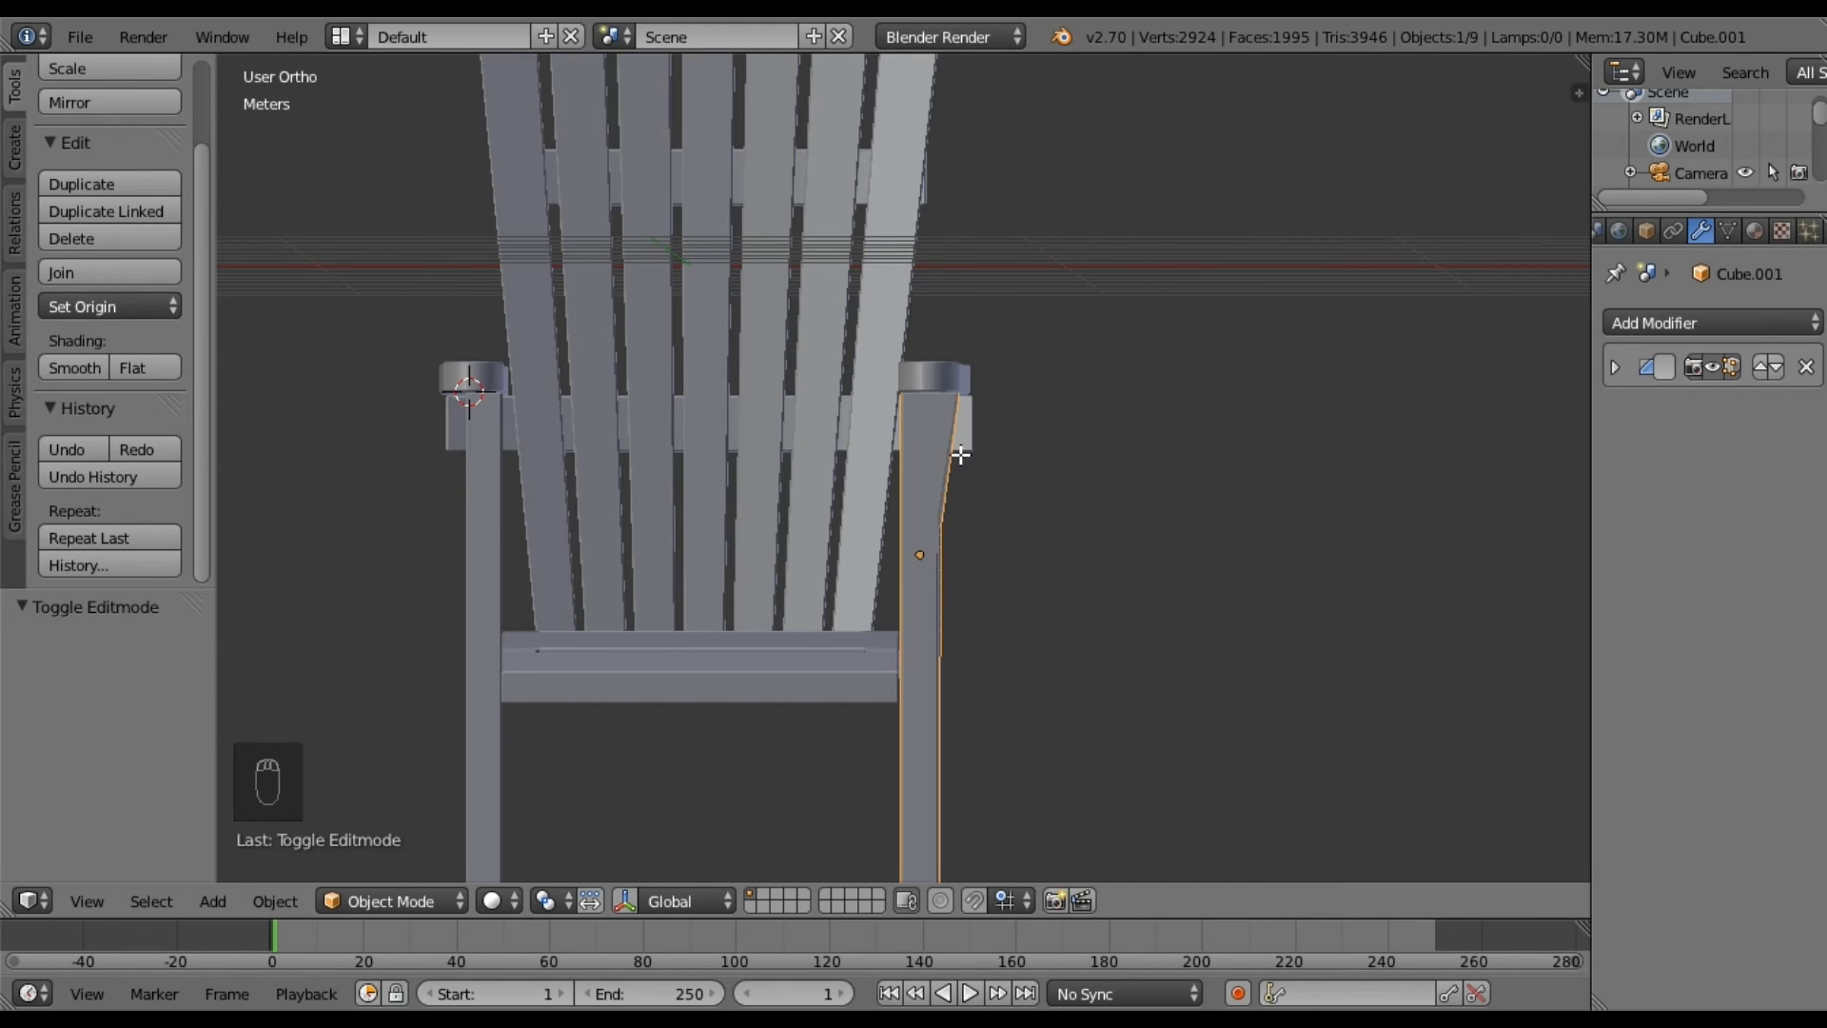
{"action": "key", "text": "Tab"}
{"action": "scroll", "coordinate": [975, 502], "scroll_direction": "up", "scroll_amount": 4}
{"action": "middle_click_drag", "start_coordinate": [1050, 546], "coordinate": [911, 687]}
{"action": "left_click", "coordinate": [765, 899]}
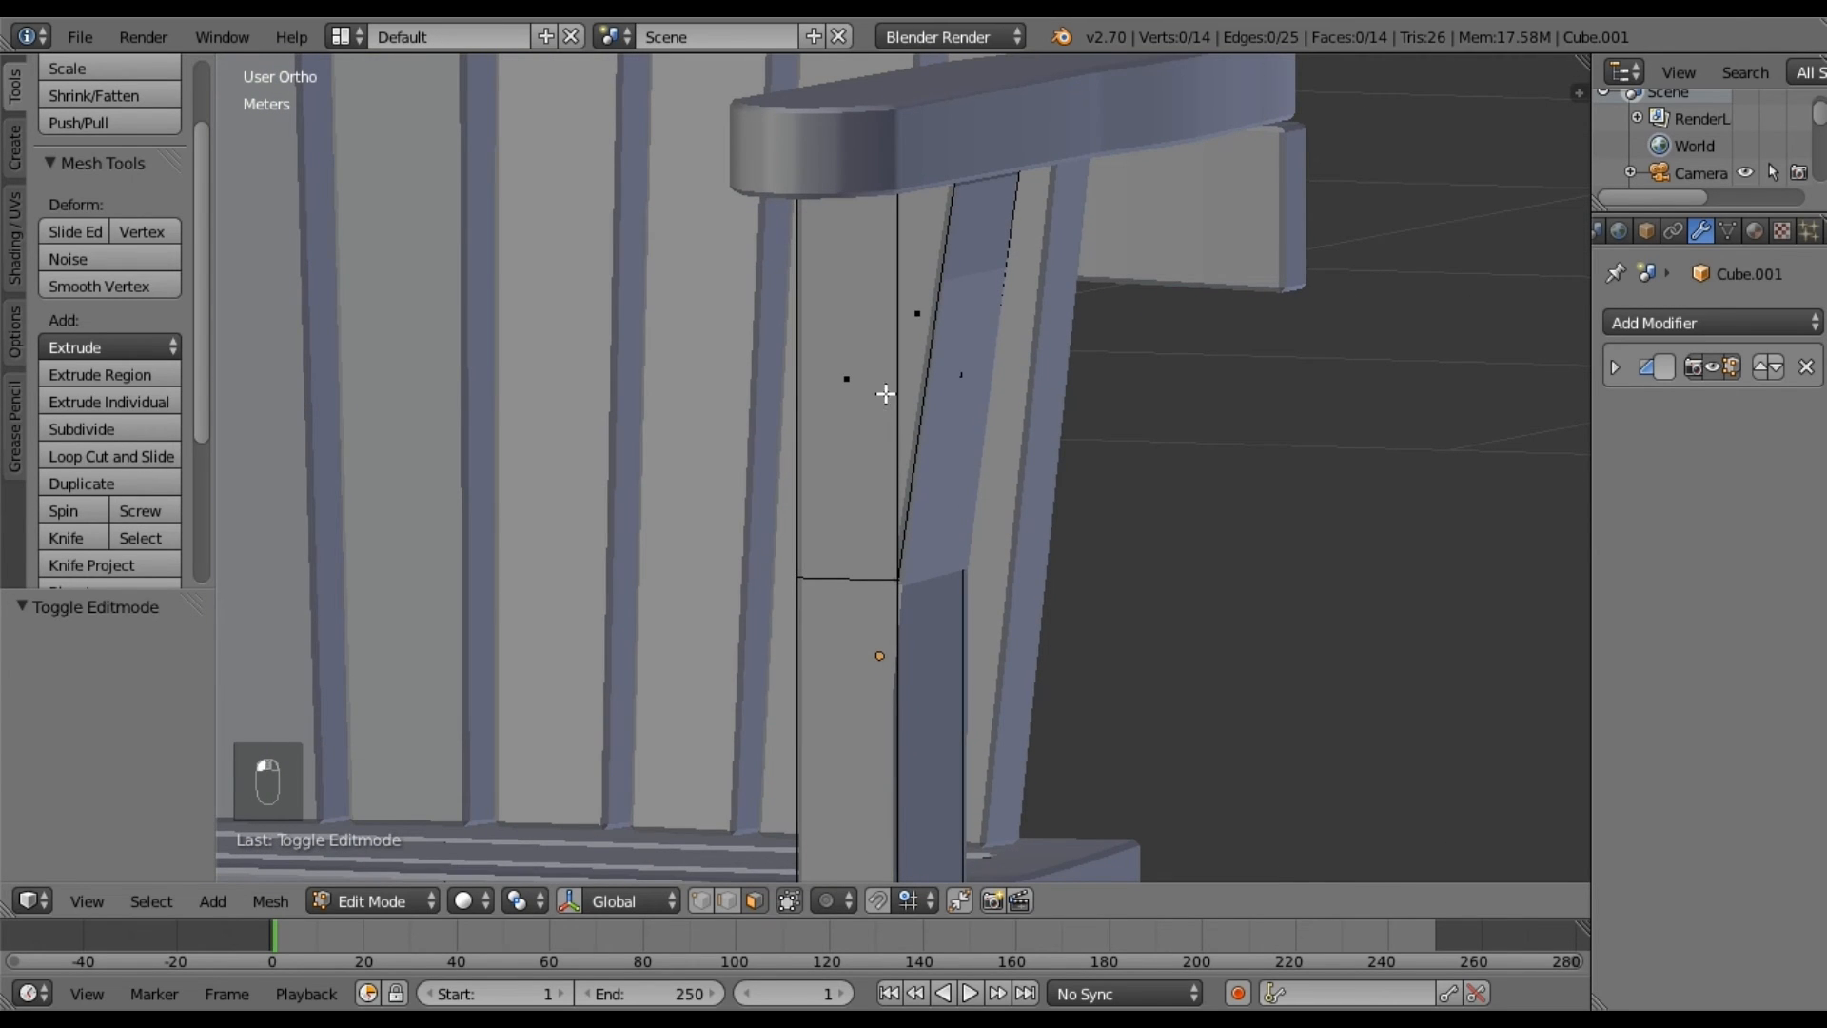
{"action": "right_click", "coordinate": [918, 302]}
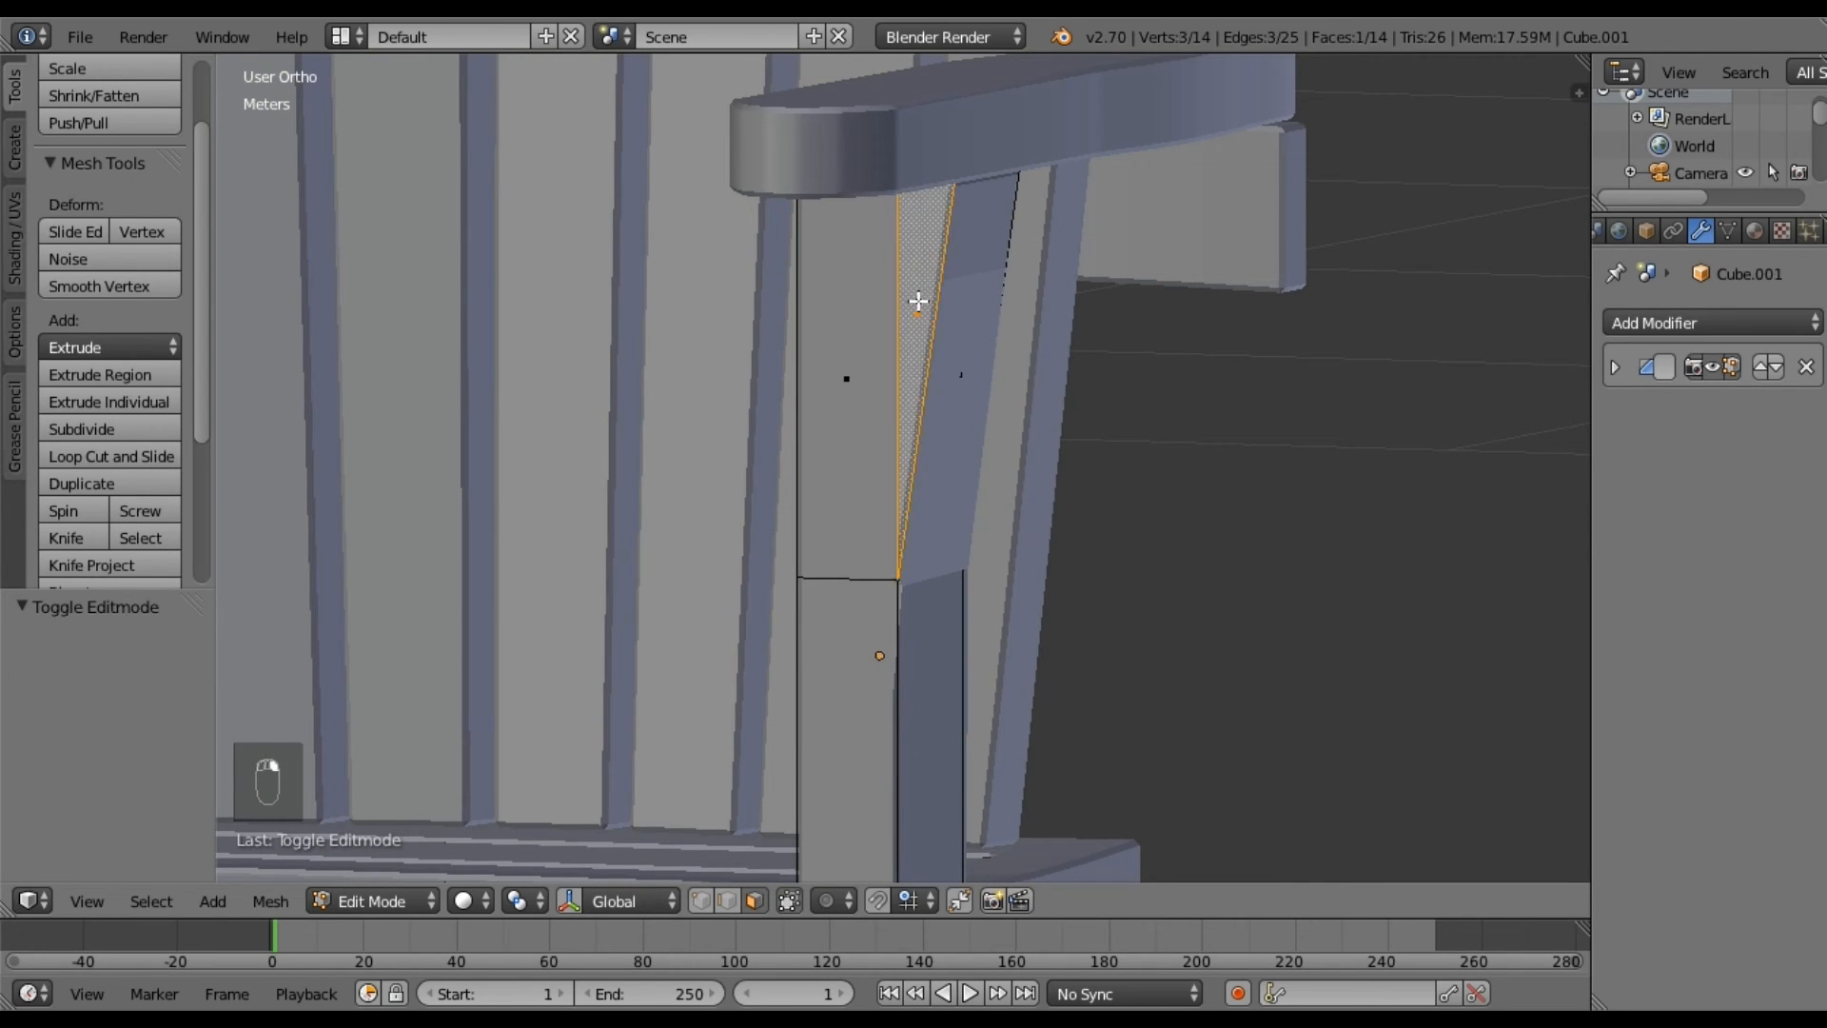
{"action": "right_click", "coordinate": [955, 343], "text": "shift"}
{"action": "middle_click_drag", "start_coordinate": [983, 395], "coordinate": [640, 383]}
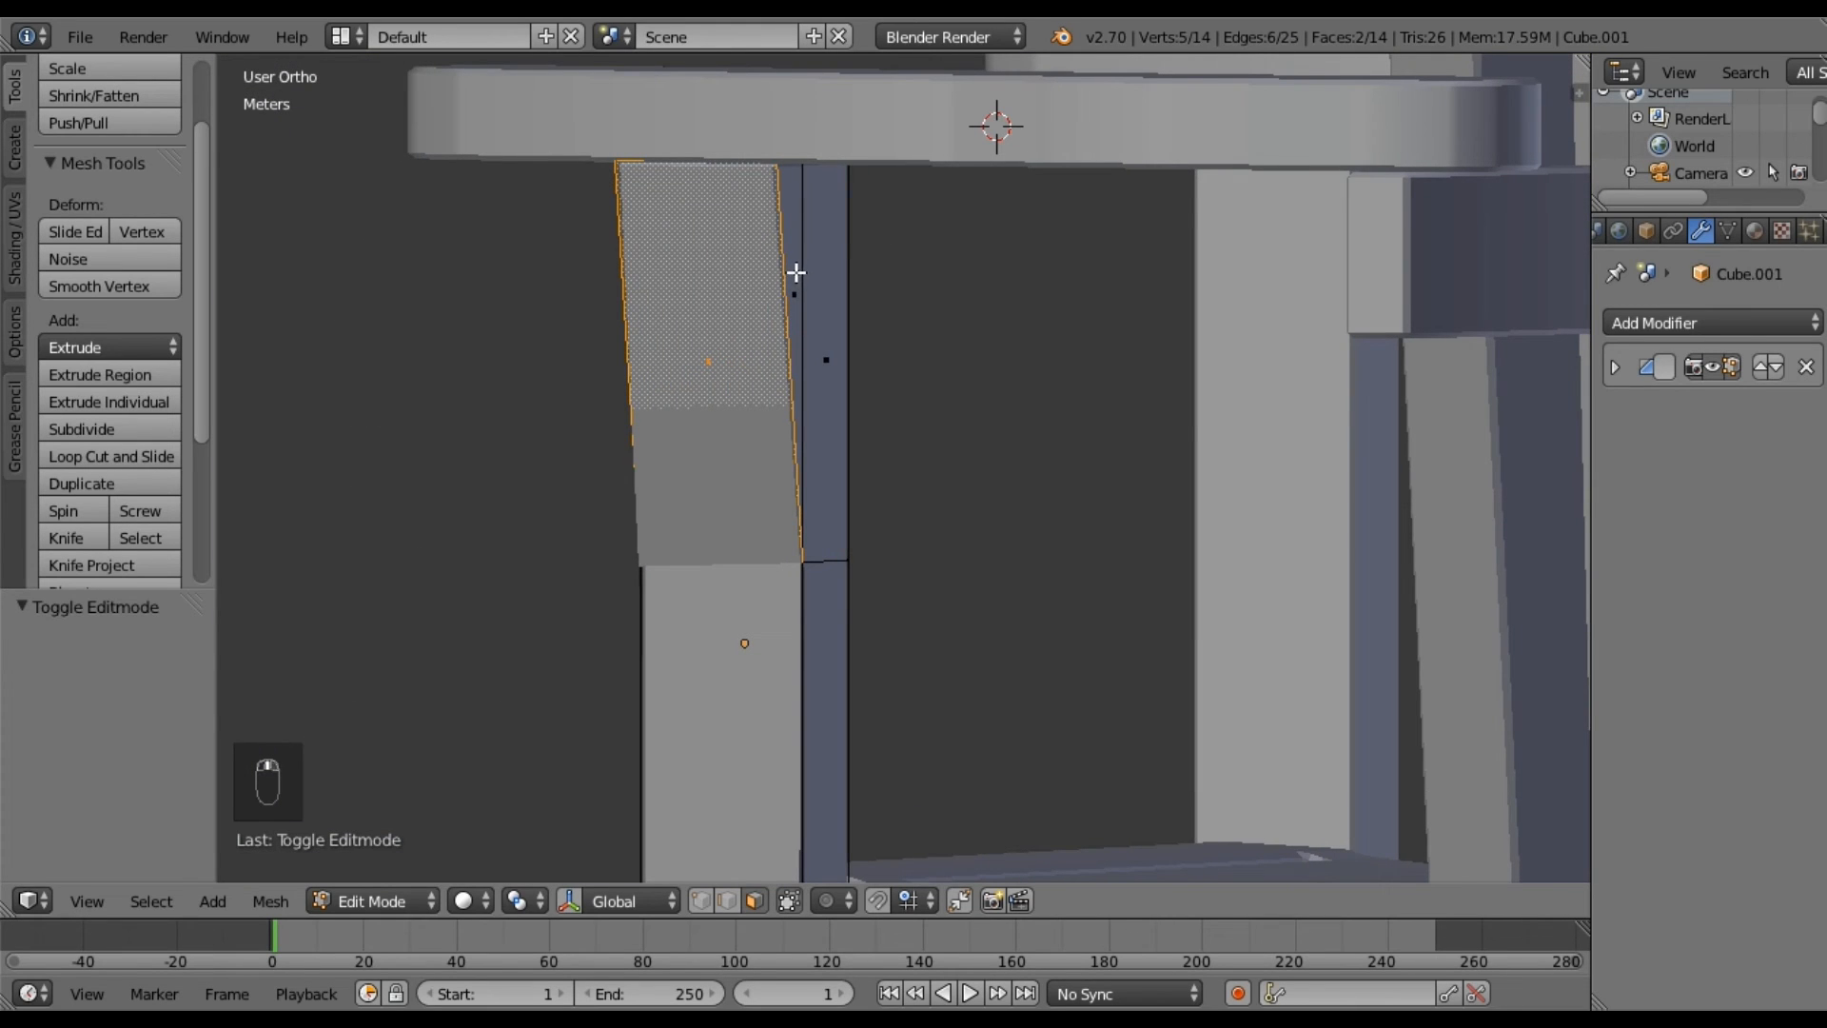
{"action": "right_click", "coordinate": [796, 273], "text": "shift"}
{"action": "middle_click_drag", "start_coordinate": [811, 391], "coordinate": [1027, 429]}
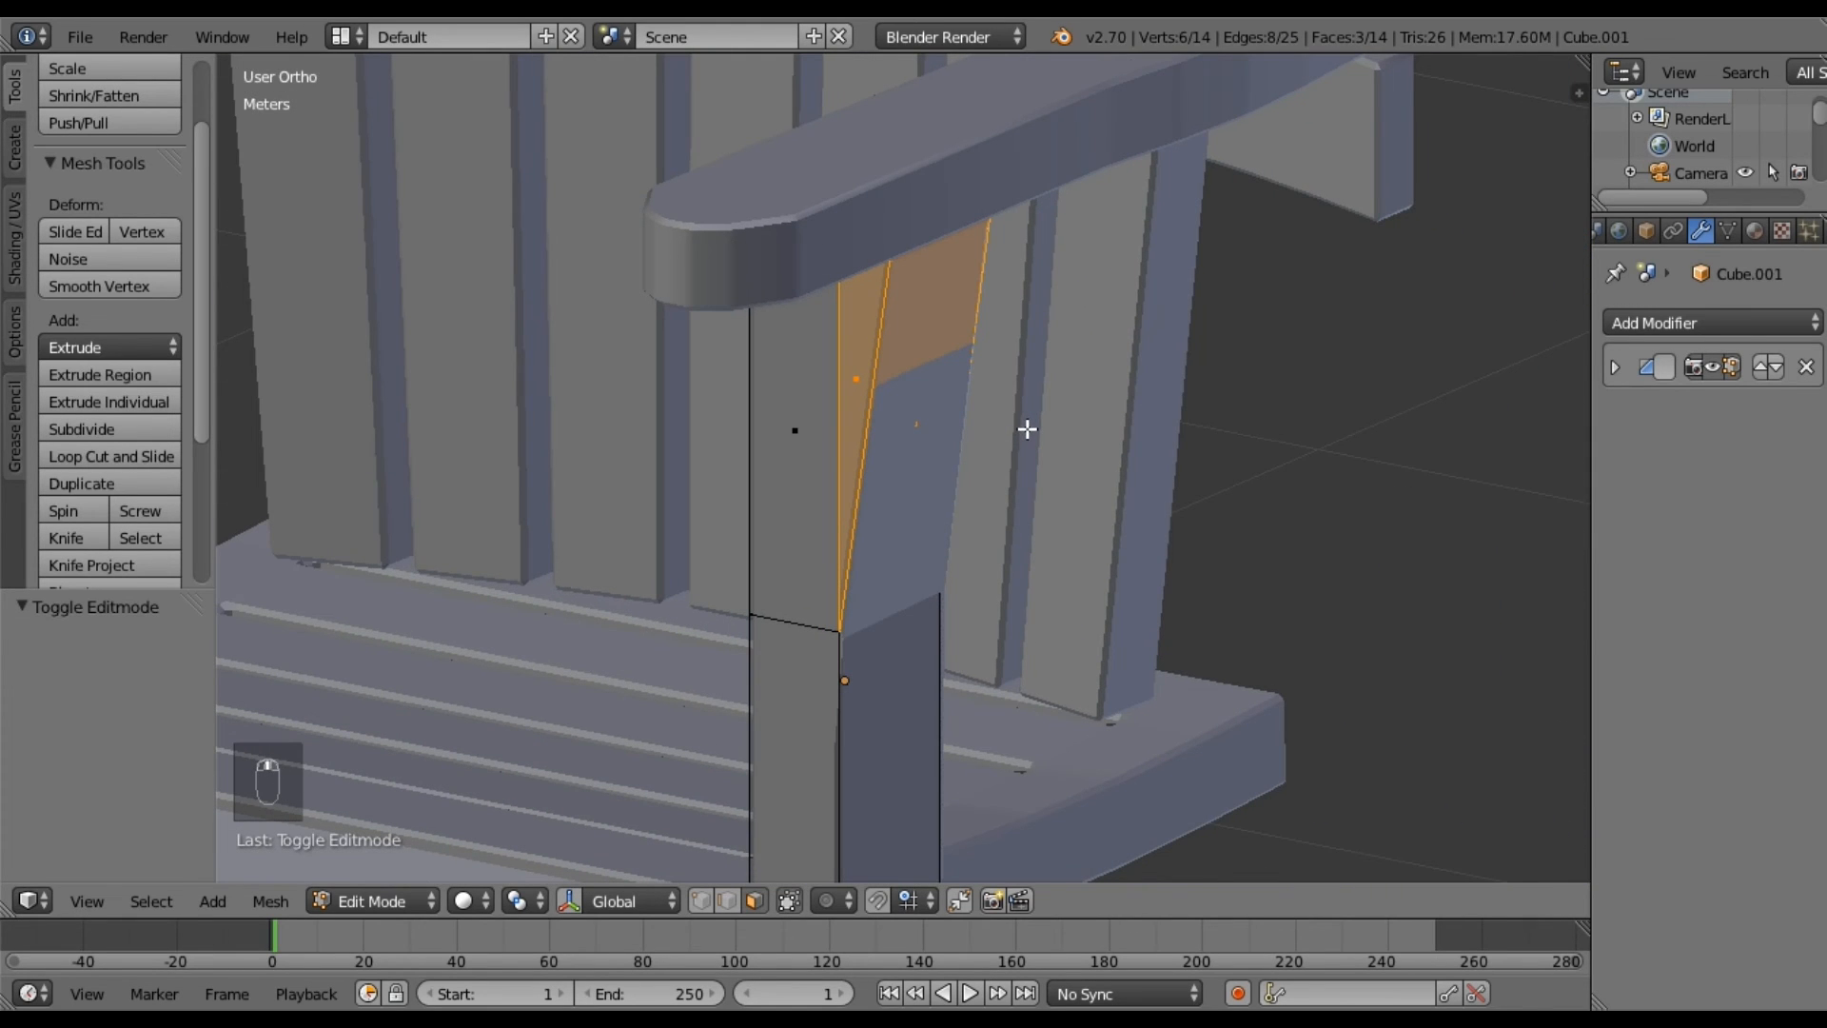
{"action": "key", "text": "p"}
{"action": "left_click", "coordinate": [1027, 429]}
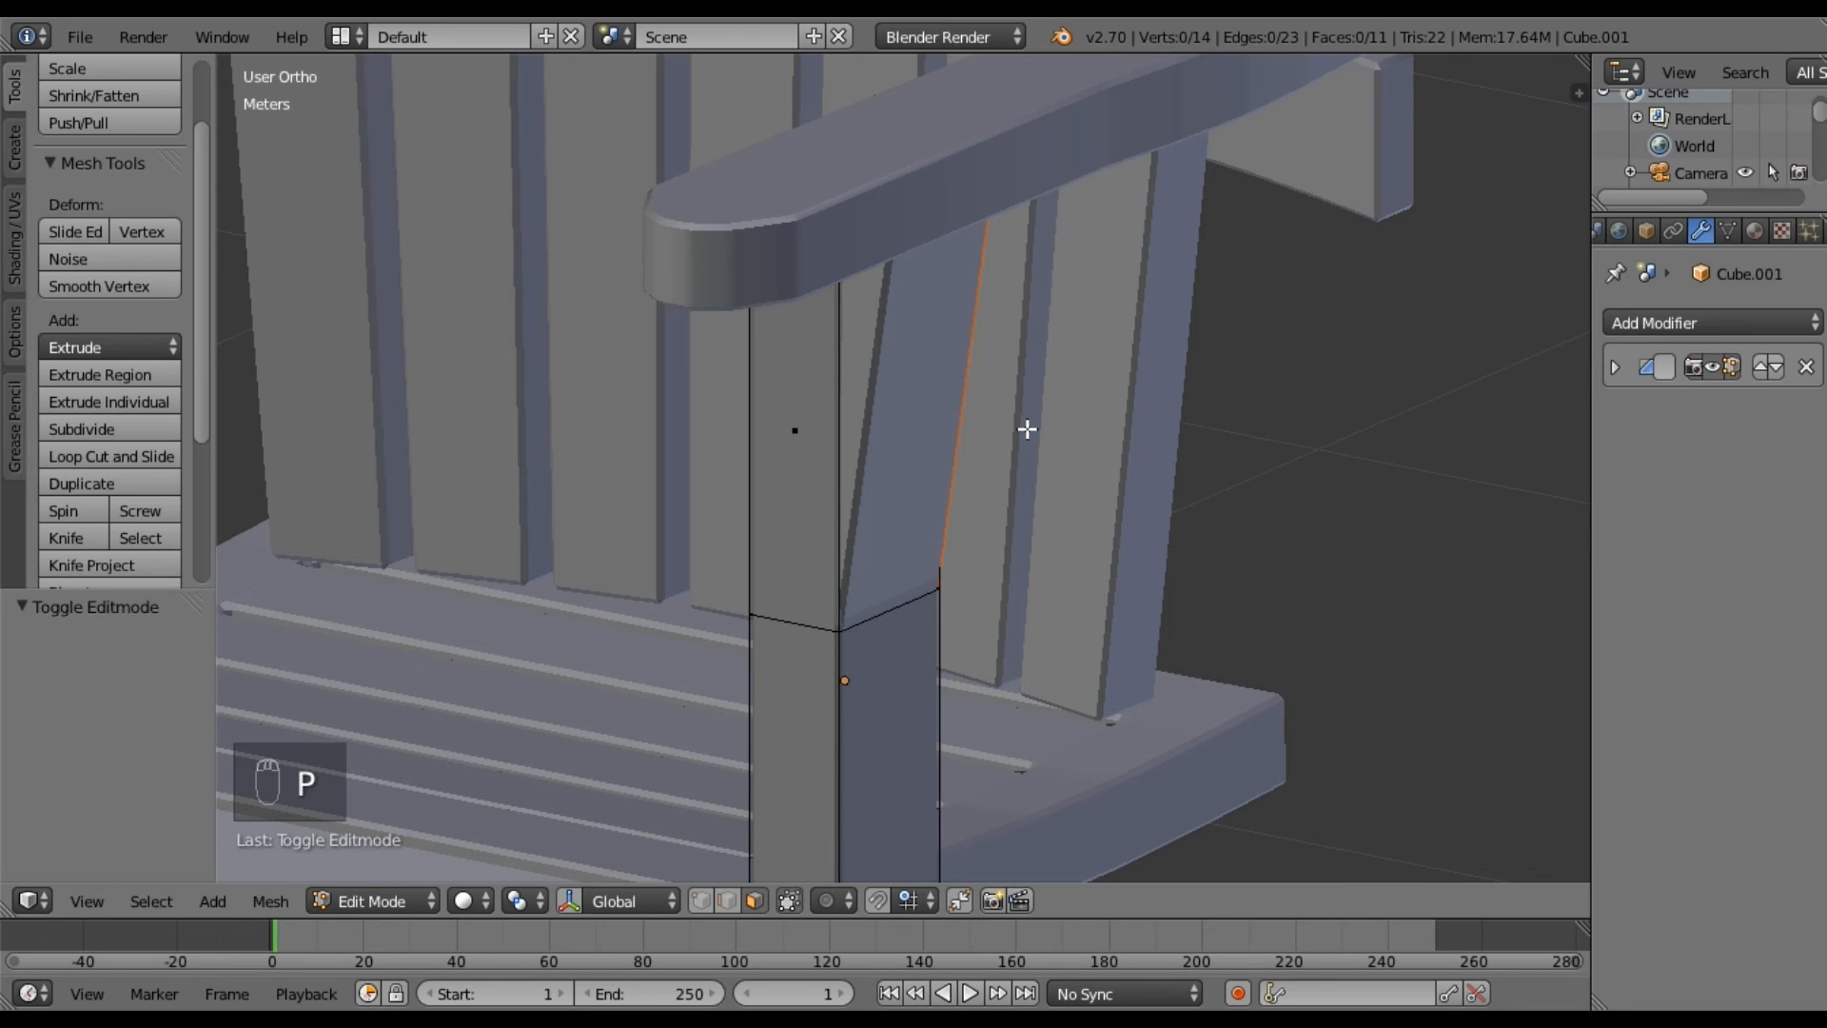
Duplicate the separated right flare bracket and place the copy about 1.309 m along negative X, beside the left front post.
{"action": "key", "text": "Tab"}
{"action": "key", "text": "a"}
{"action": "key", "text": "a"}
{"action": "right_click", "coordinate": [934, 409]}
{"action": "scroll", "coordinate": [928, 466], "scroll_direction": "down", "scroll_amount": 4}
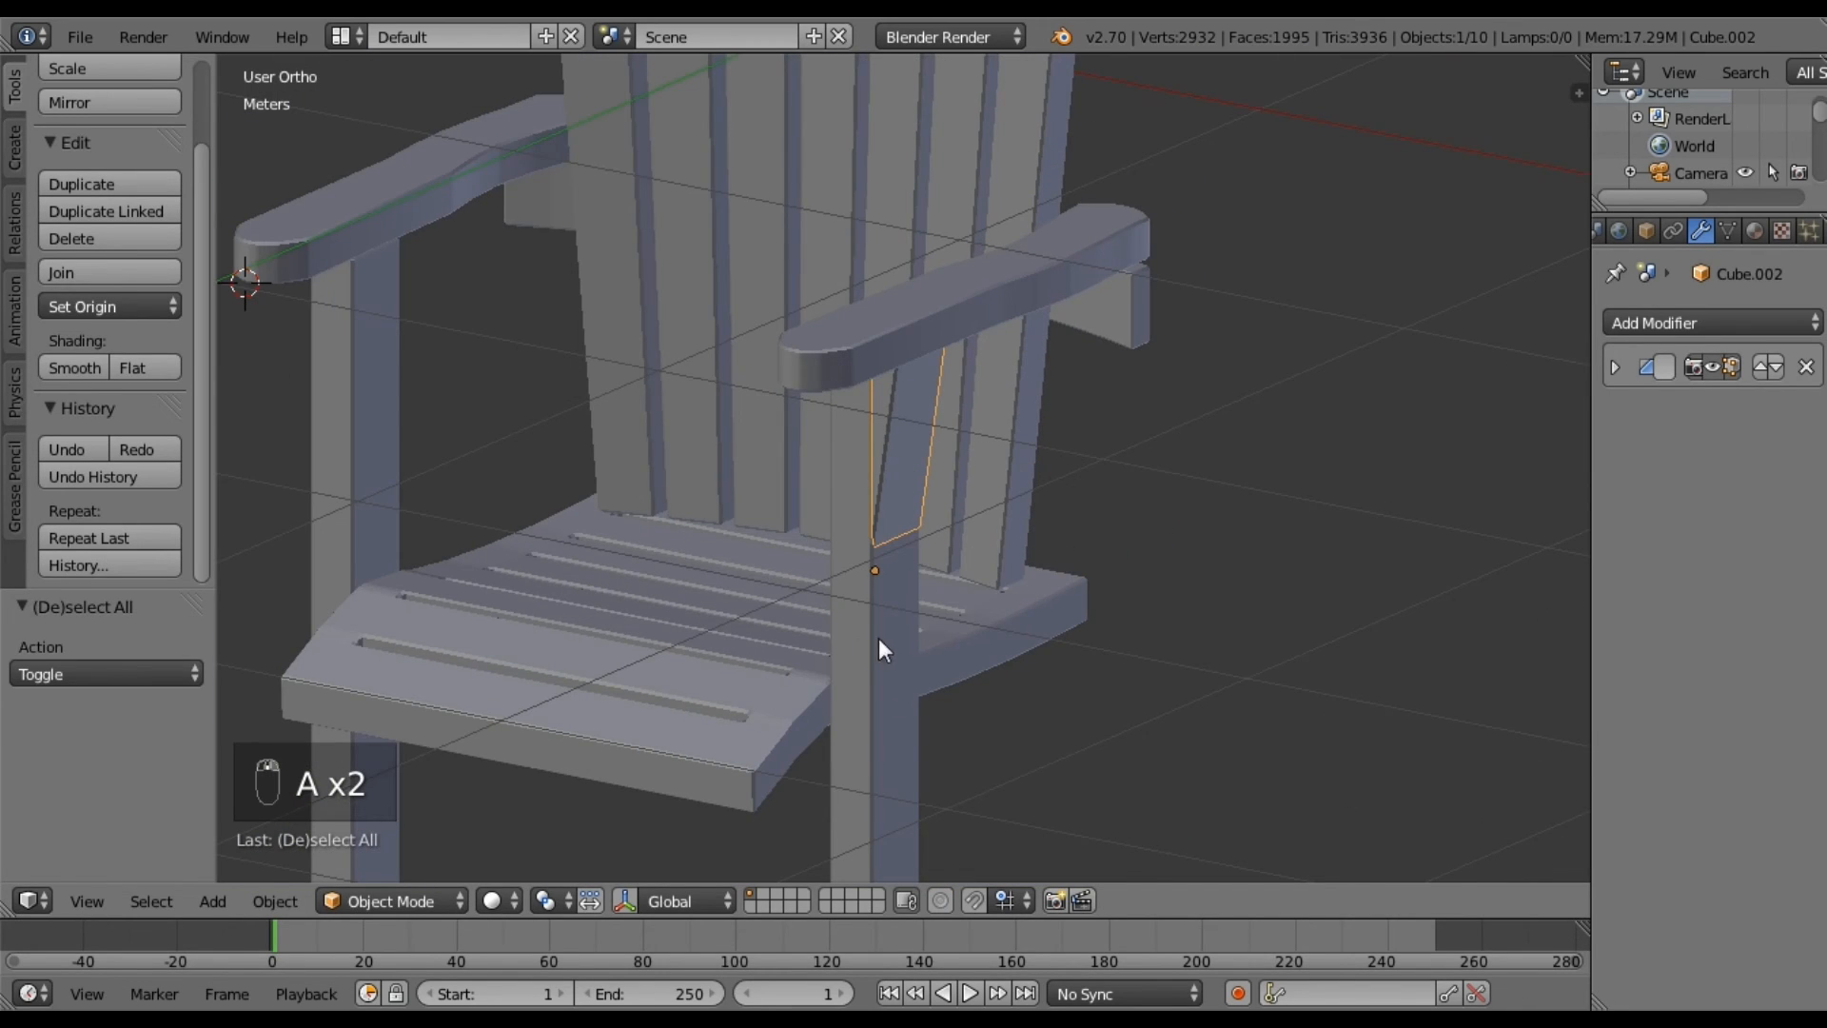
{"action": "middle_click_drag", "start_coordinate": [877, 638], "coordinate": [951, 637]}
{"action": "key", "text": "KP_1"}
{"action": "scroll", "coordinate": [950, 638], "scroll_direction": "down", "scroll_amount": 3}
{"action": "middle_click_drag", "start_coordinate": [807, 509], "coordinate": [839, 512], "text": "shift"}
{"action": "key", "text": "shift+d"}
{"action": "key", "text": "x"}
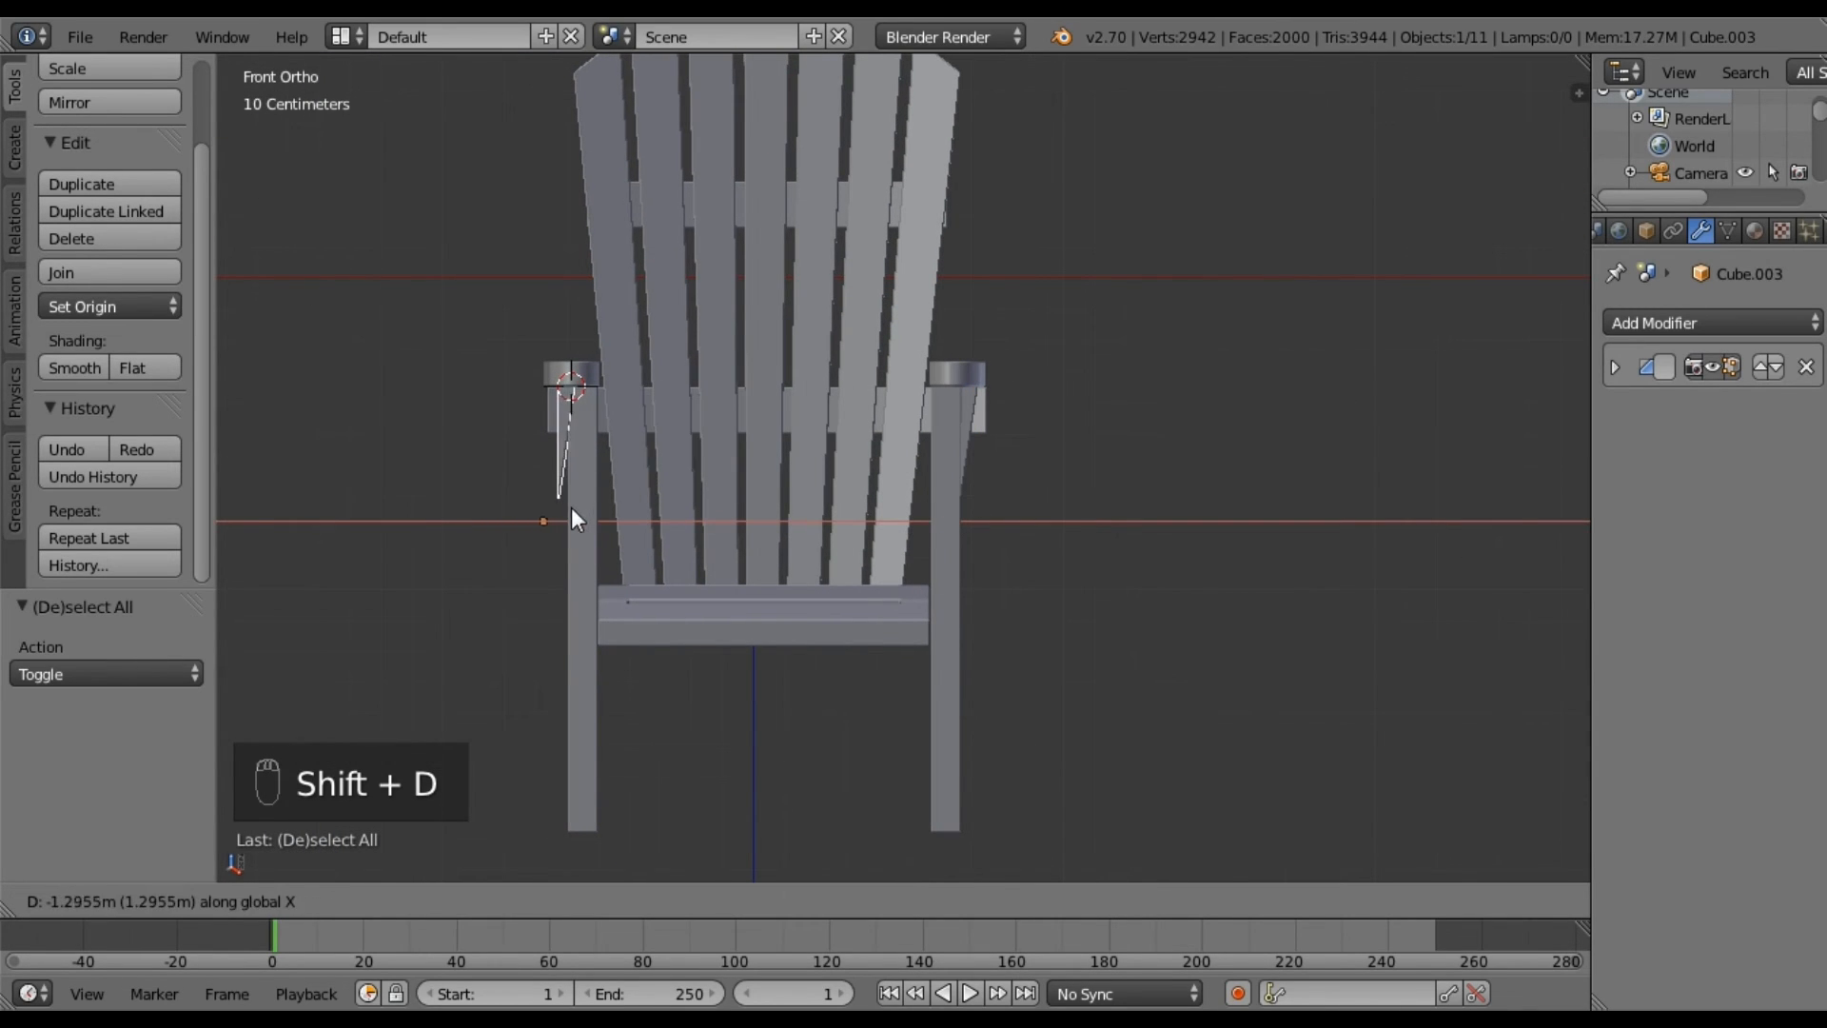
{"action": "left_click", "coordinate": [568, 508]}
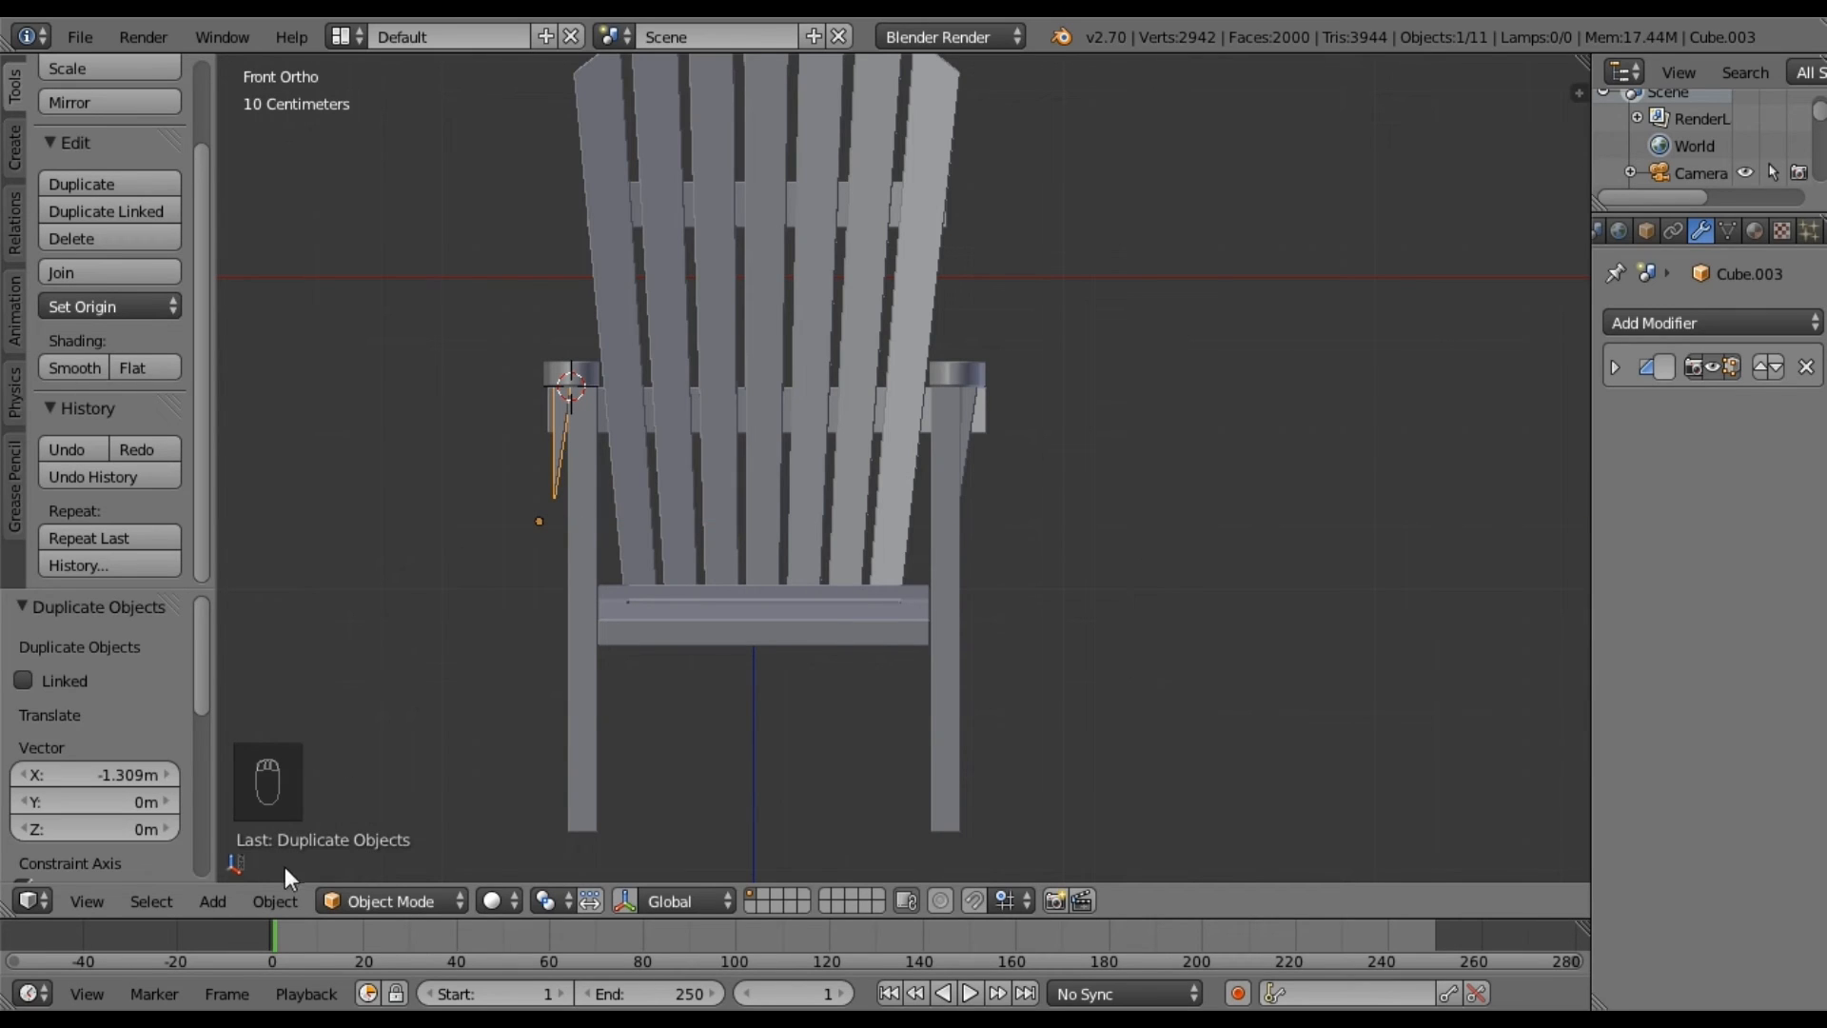
Mirror the duplicated flare bracket along the global X axis.
{"action": "left_click", "coordinate": [275, 901]}
{"action": "mouse_move", "coordinate": [437, 747]}
{"action": "left_click", "coordinate": [509, 788]}
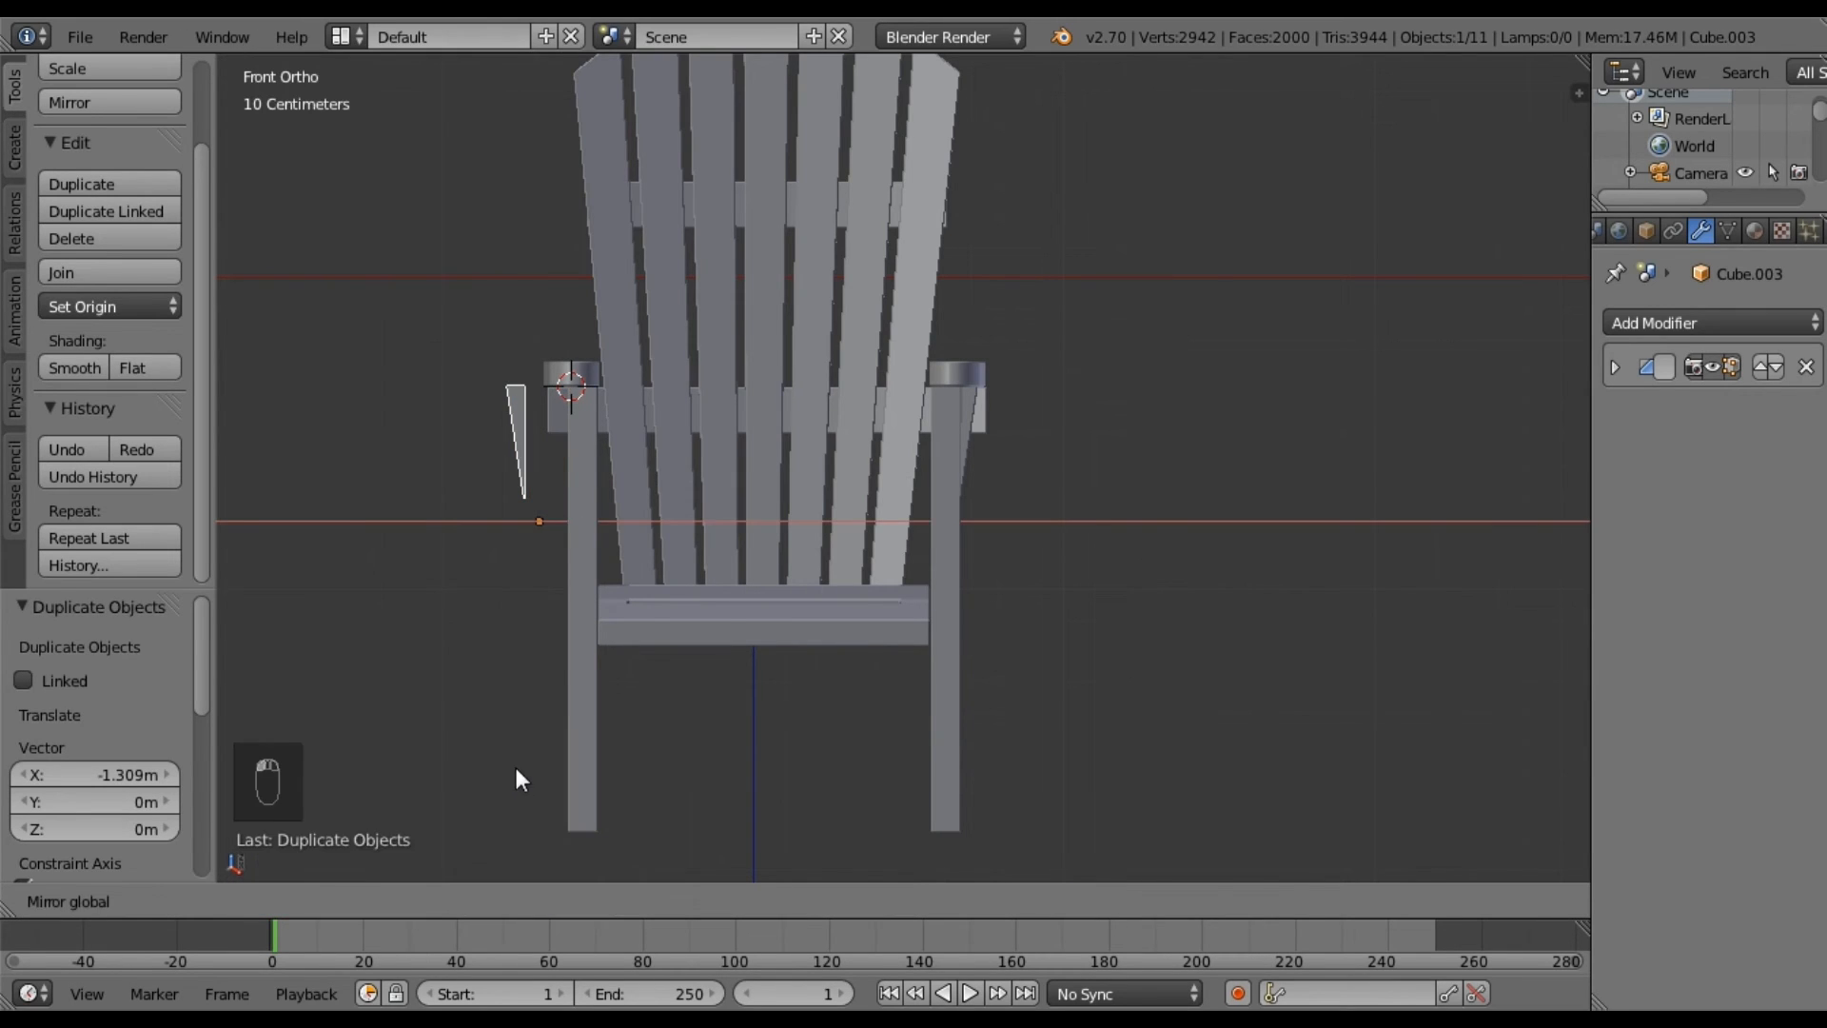
{"action": "left_click", "coordinate": [517, 722]}
Move the mirrored bracket about 13.9 cm along X so it meets the outer side of the left front post under the armrest.
{"action": "scroll", "coordinate": [539, 392], "scroll_direction": "up", "scroll_amount": 4}
{"action": "middle_click_drag", "start_coordinate": [647, 471], "coordinate": [1235, 559], "text": "shift"}
{"action": "scroll", "coordinate": [837, 491], "scroll_direction": "up", "scroll_amount": 2}
{"action": "key", "text": "g"}
{"action": "key", "text": "x"}
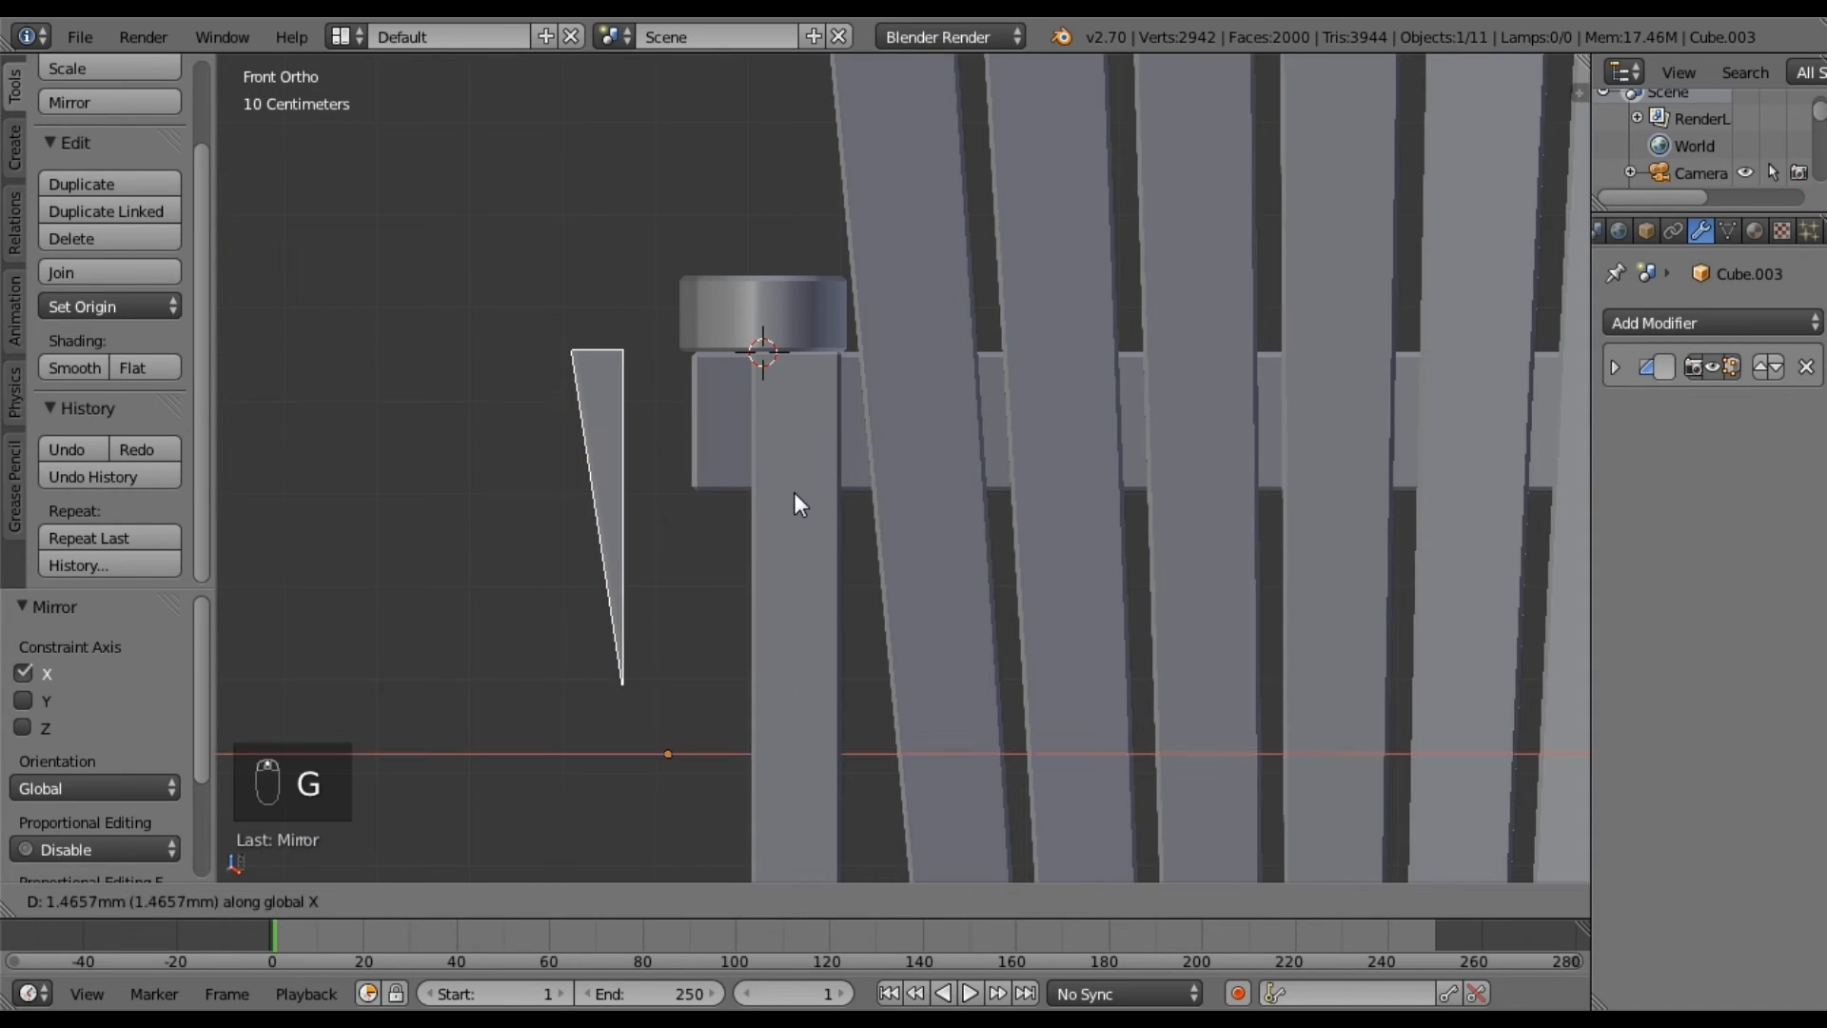
{"action": "left_click", "coordinate": [923, 515]}
{"action": "scroll", "coordinate": [870, 534], "scroll_direction": "down", "scroll_amount": 3}
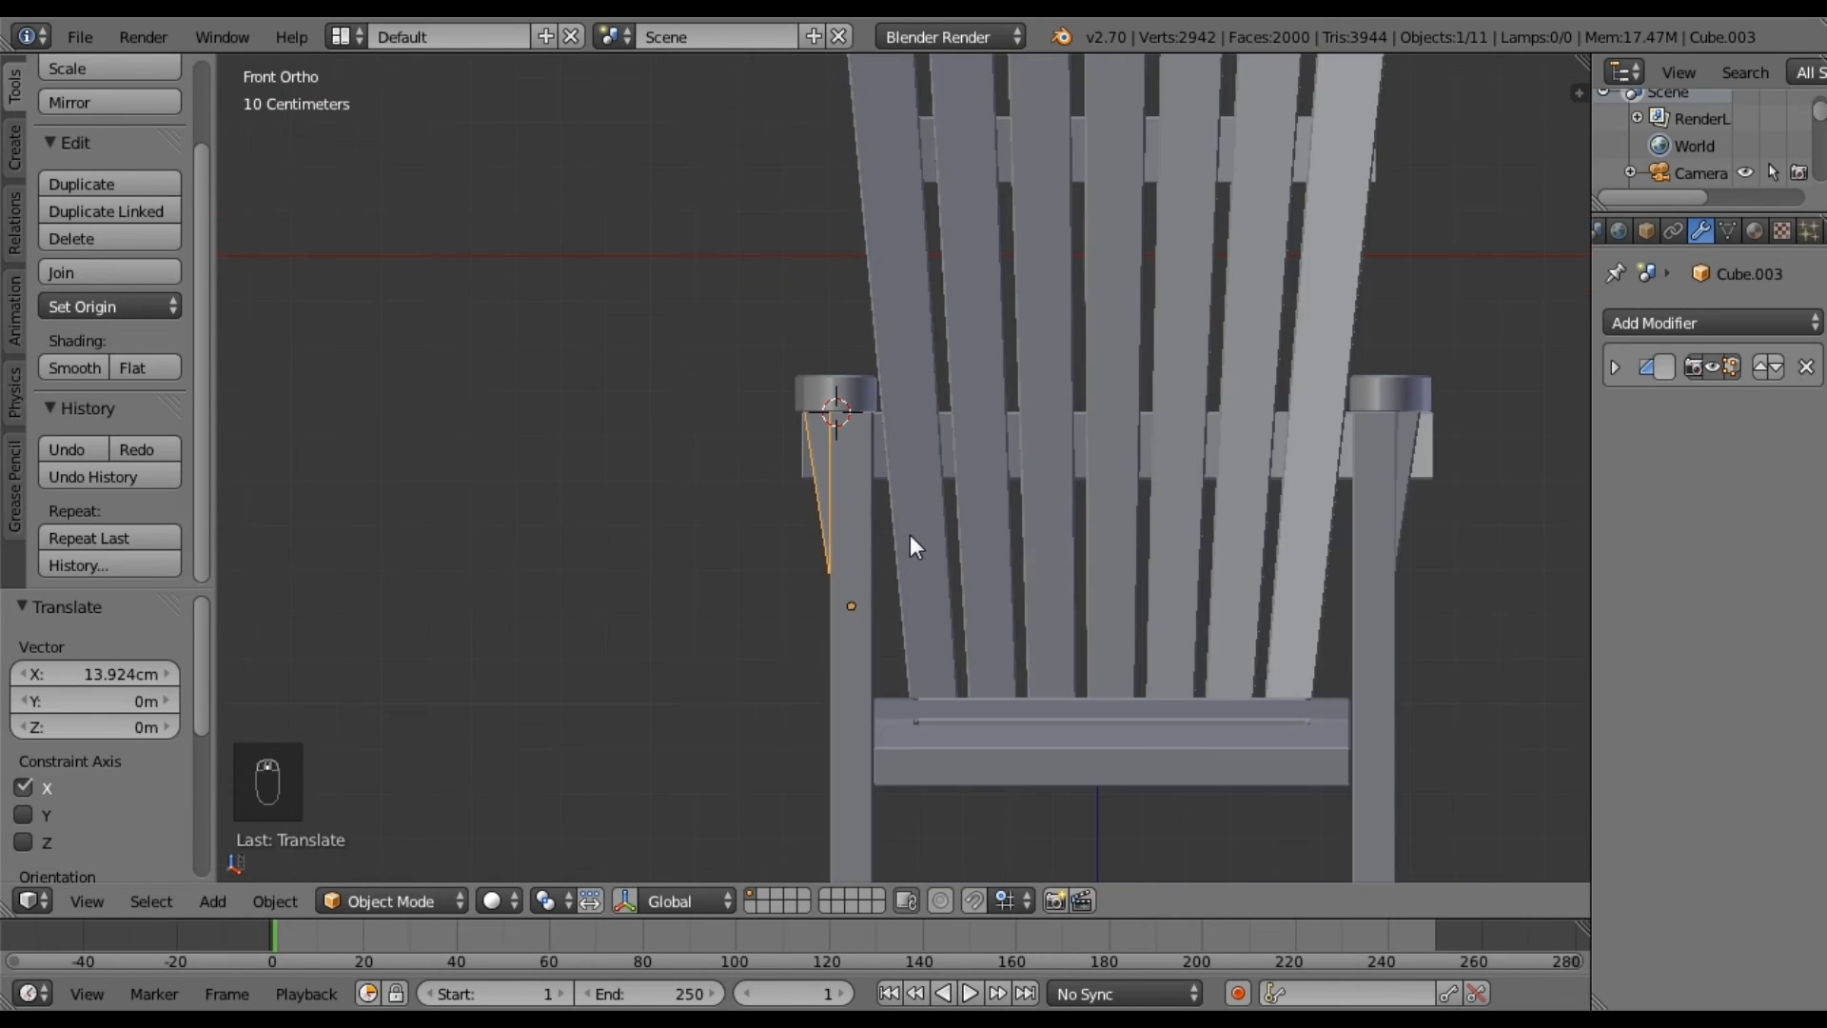
{"action": "scroll", "coordinate": [909, 535], "scroll_direction": "down", "scroll_amount": 1}
{"action": "middle_click_drag", "start_coordinate": [872, 587], "coordinate": [1220, 487]}
{"action": "key", "text": "a"}
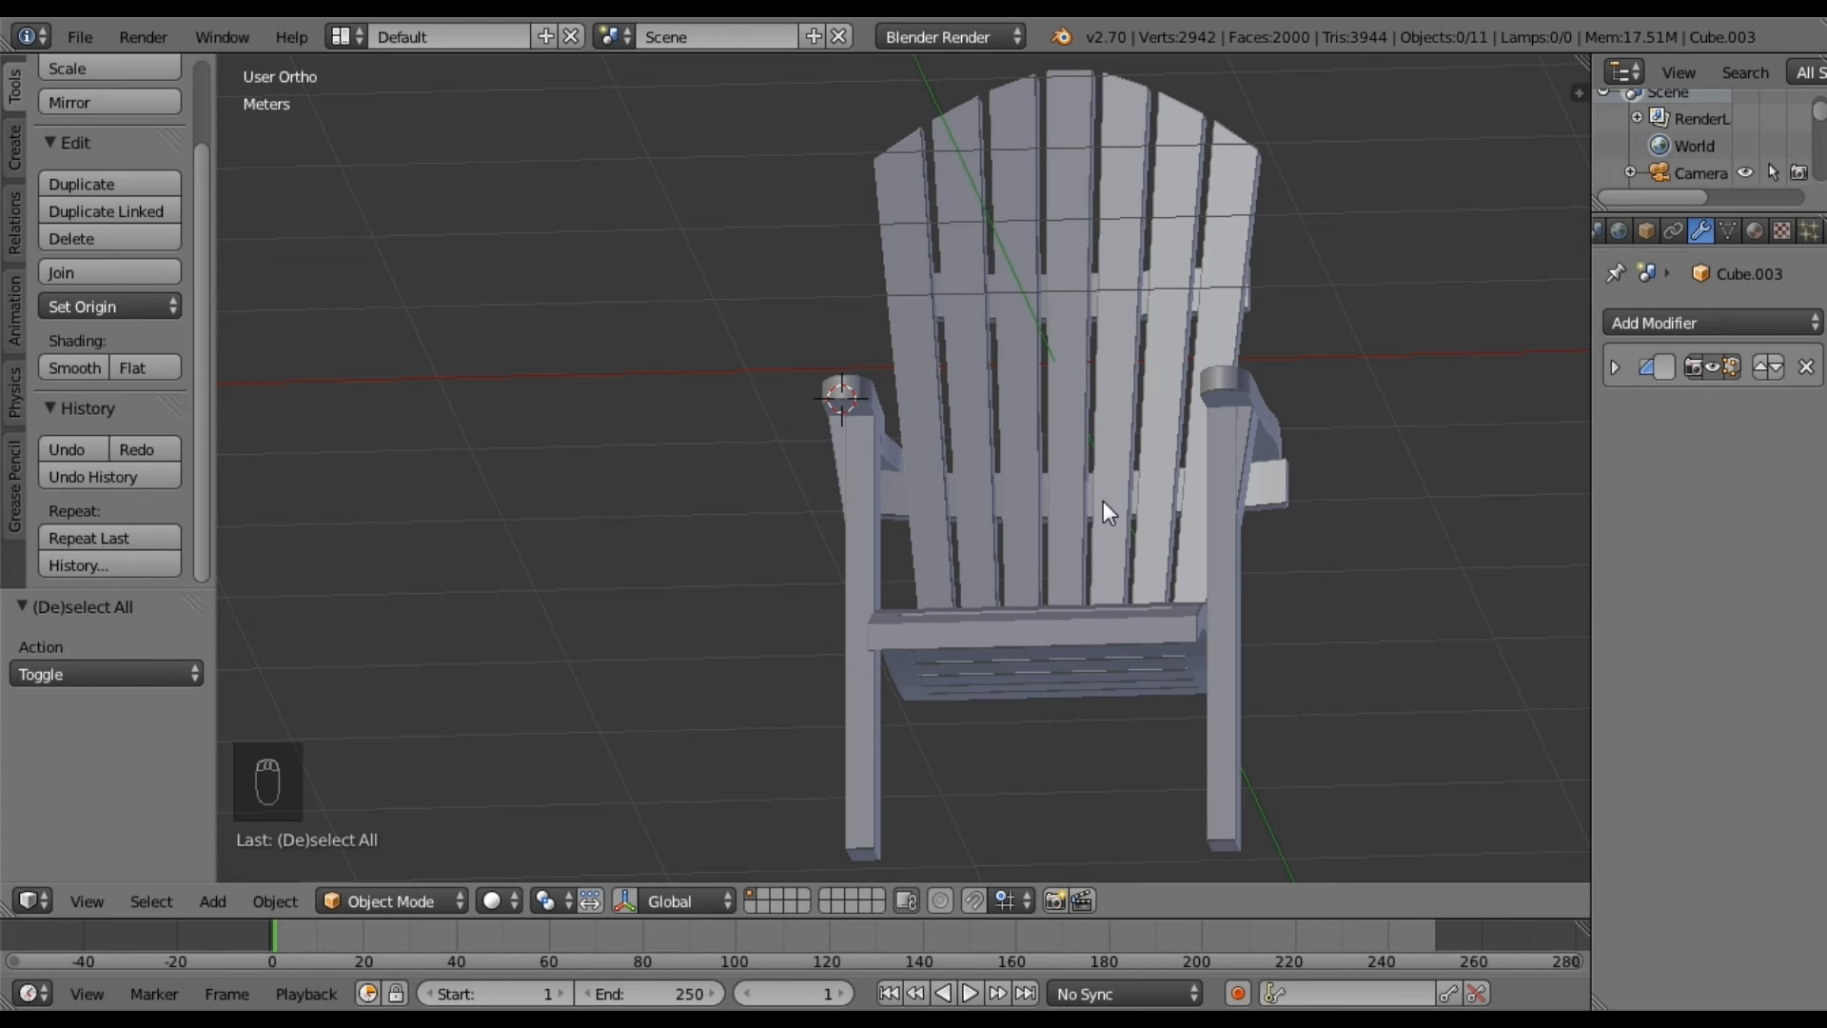
{"action": "middle_click_drag", "start_coordinate": [1117, 551], "coordinate": [800, 419]}
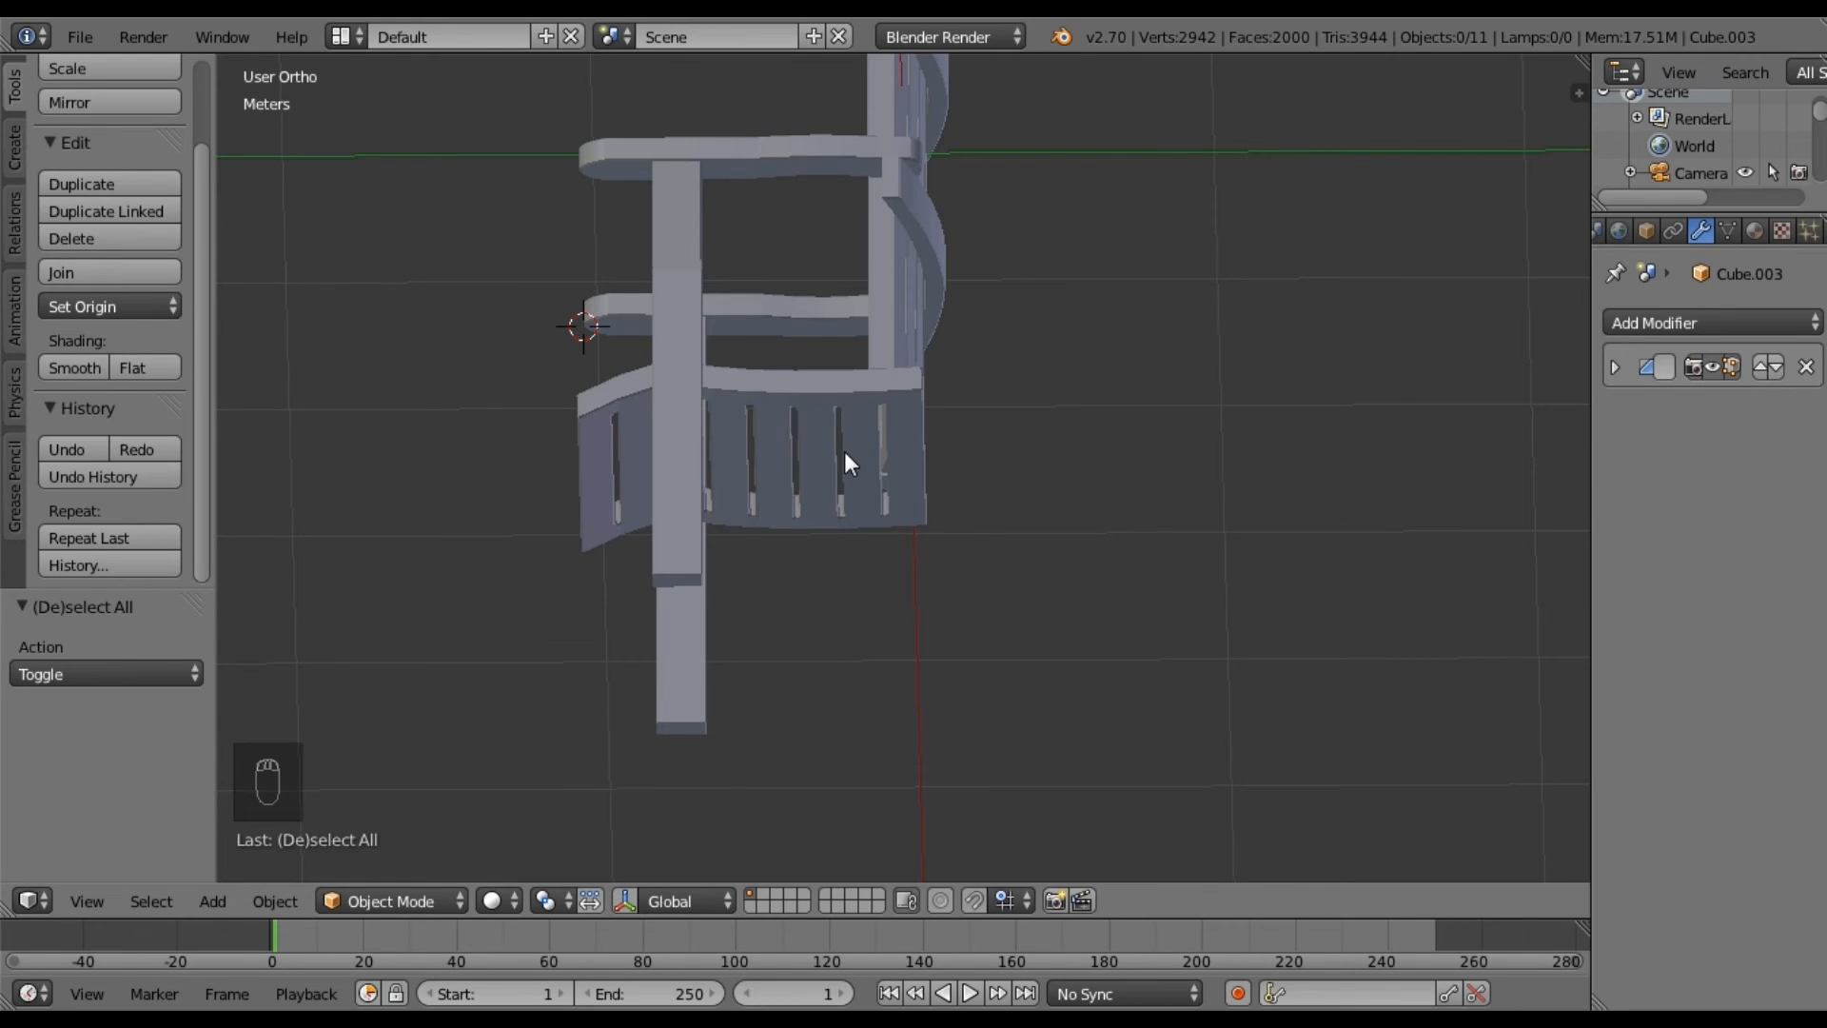
{"action": "middle_click_drag", "start_coordinate": [843, 450], "coordinate": [843, 476]}
{"action": "scroll", "coordinate": [849, 477], "scroll_direction": "up", "scroll_amount": 2}
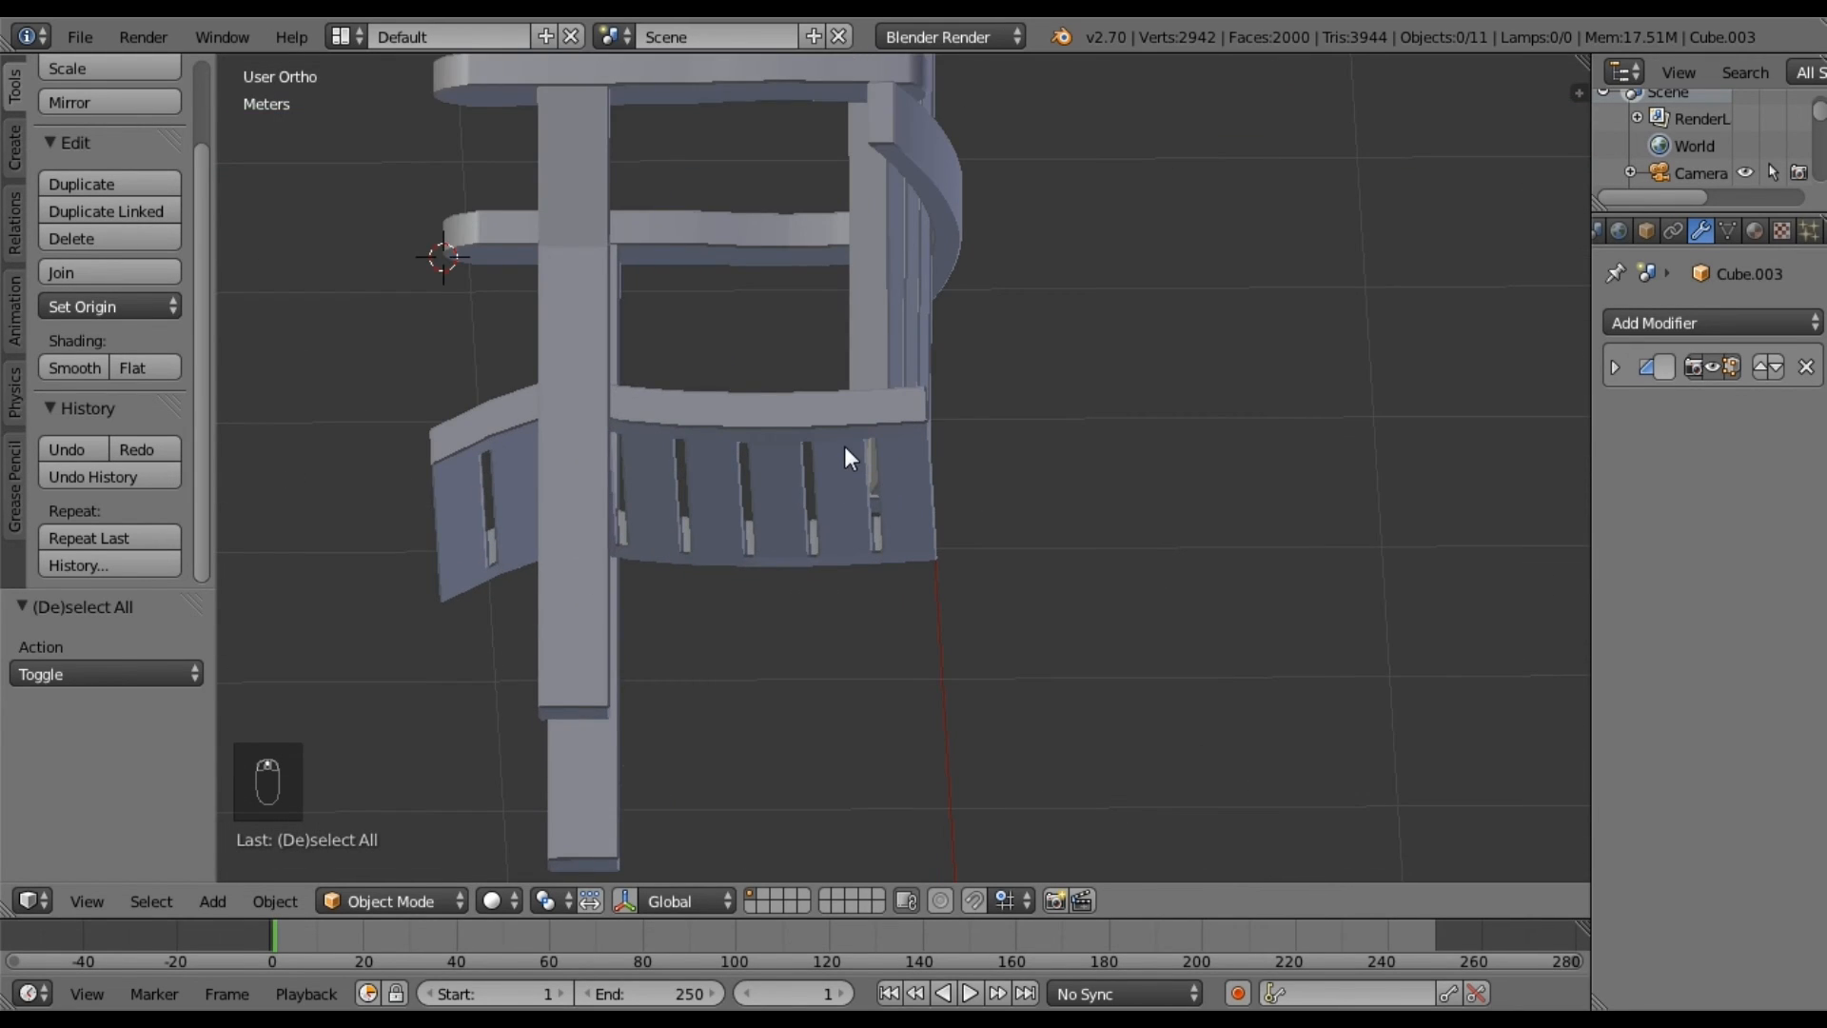
Extrude the two rear corner faces of the seat's underside about 68.3 cm down and 3.8 cm back to form rear legs.
{"action": "key", "text": "KP_1"}
{"action": "key", "text": "KP_3"}
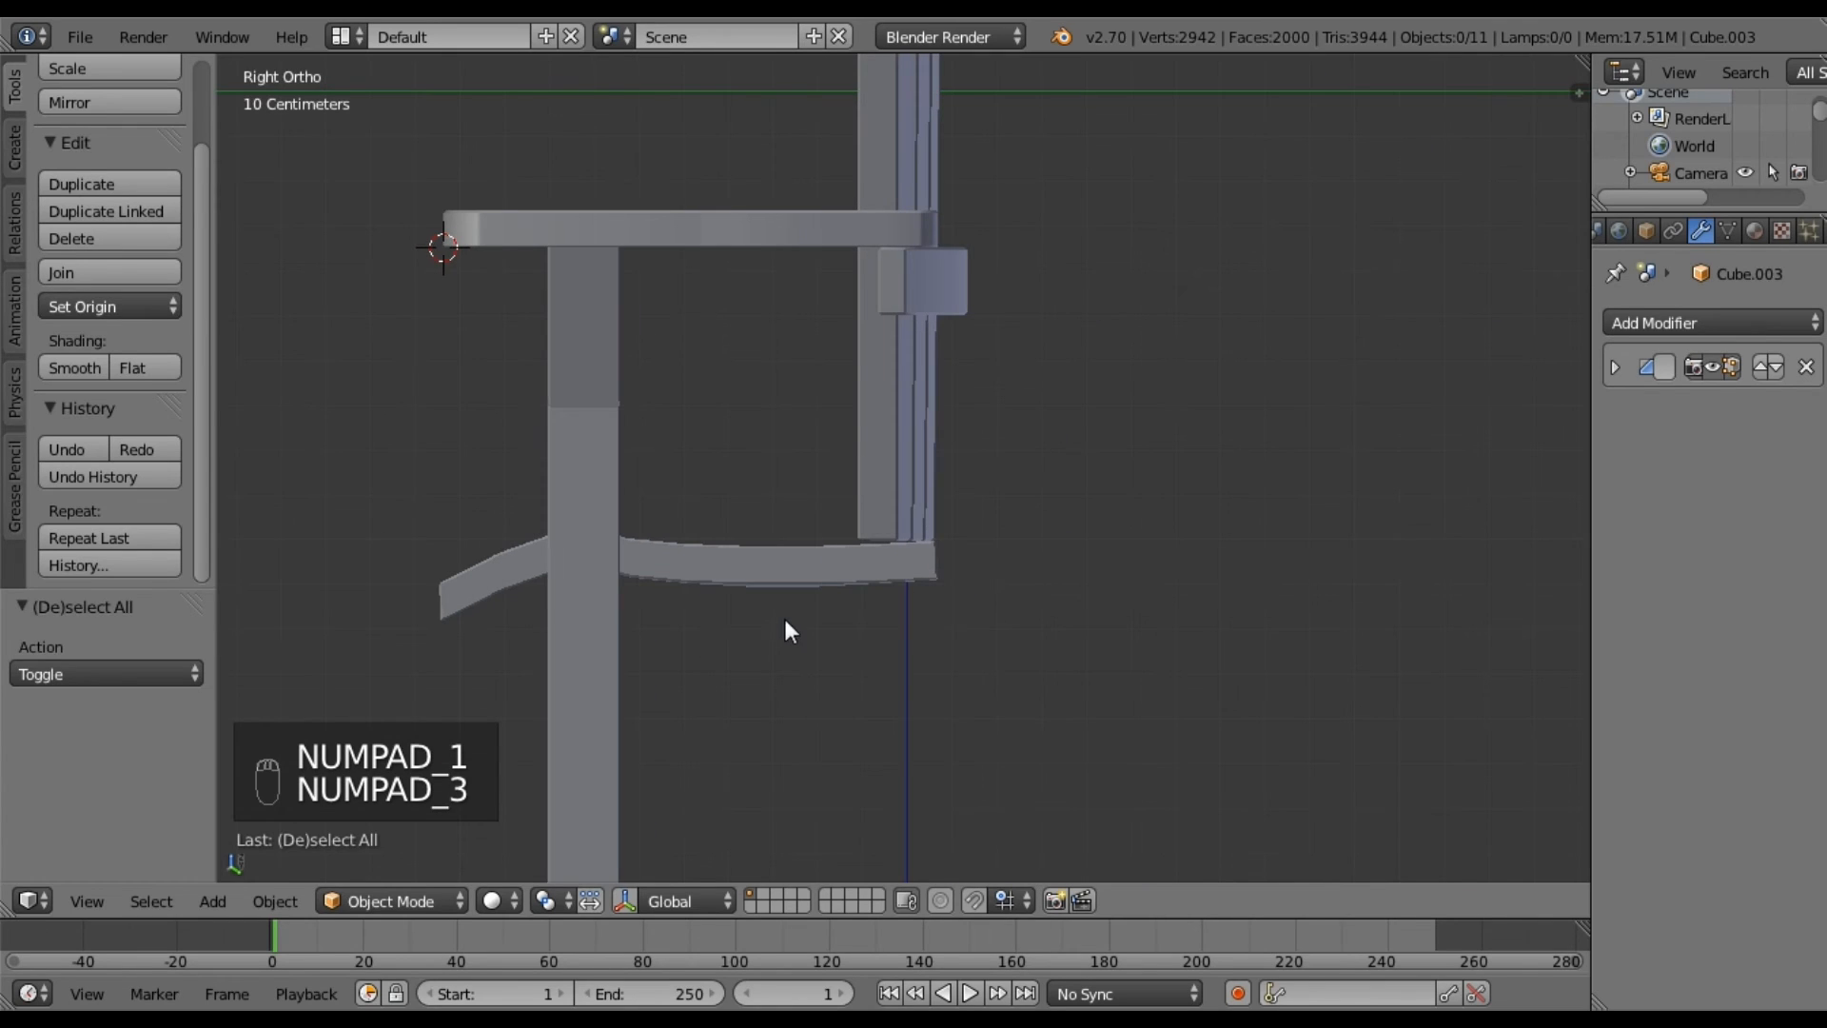
{"action": "right_click", "coordinate": [813, 568]}
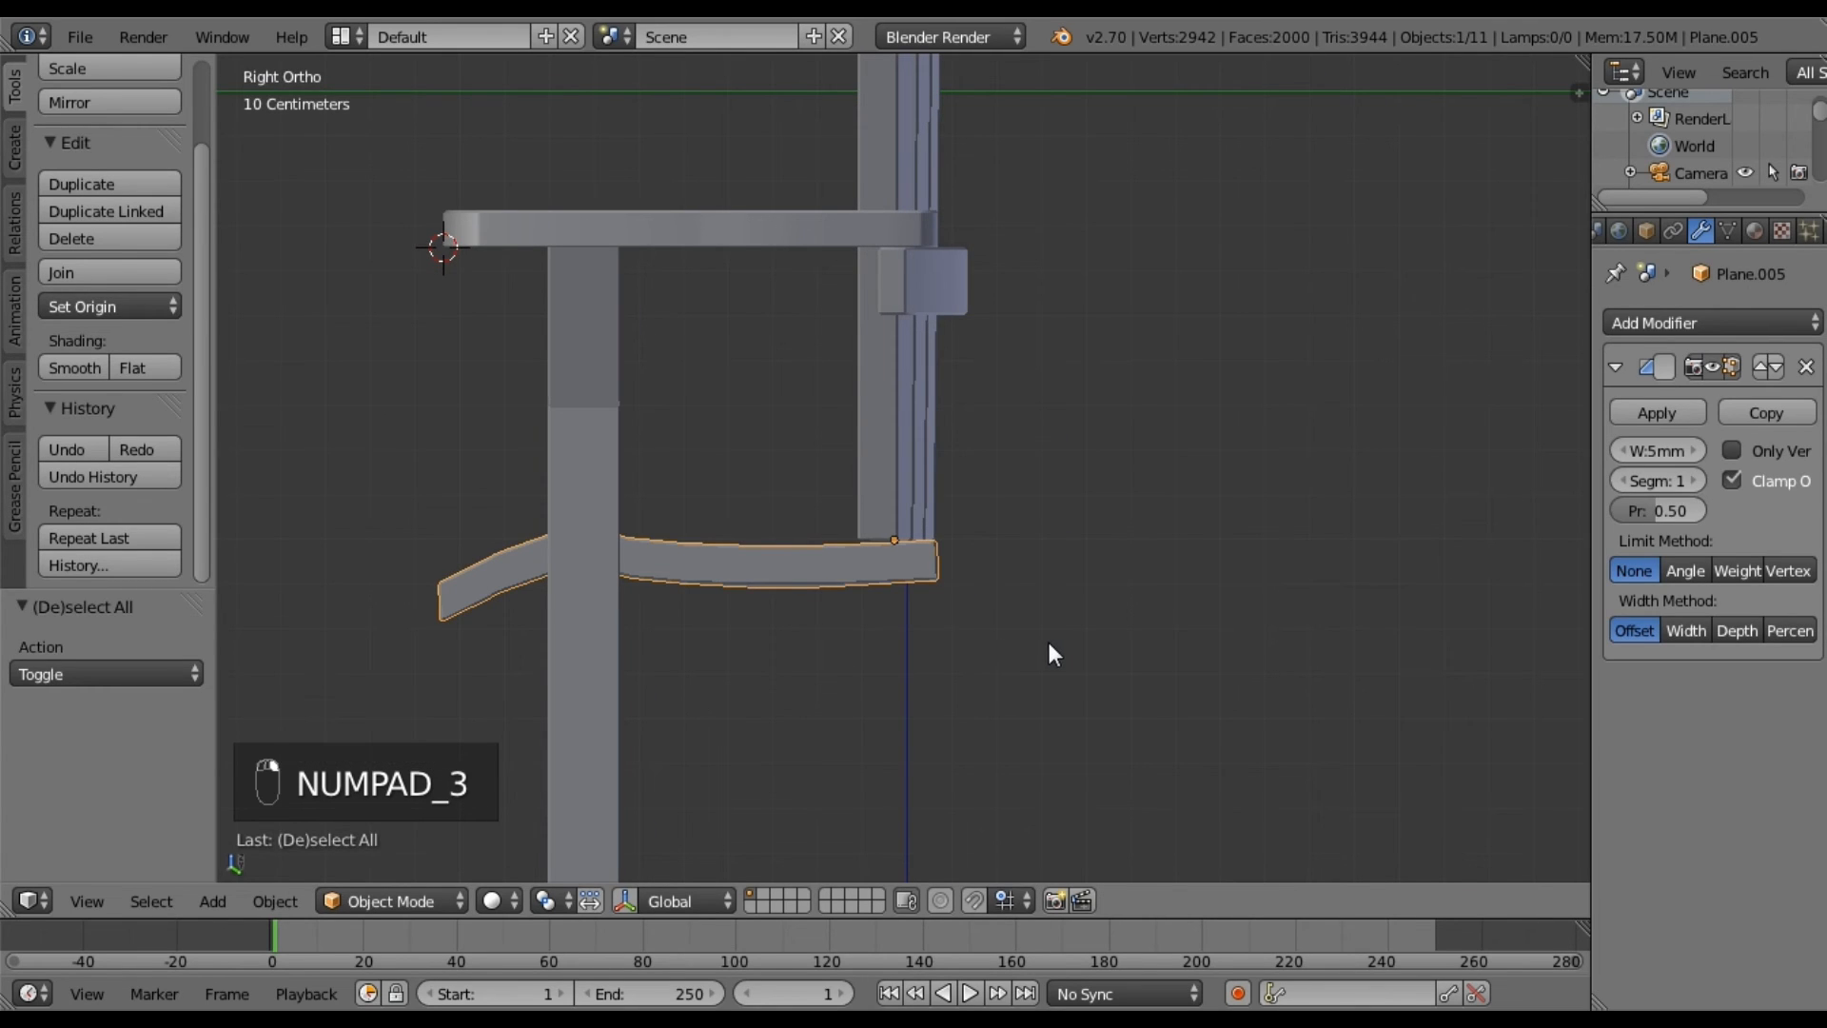
{"action": "key", "text": "Tab"}
{"action": "middle_click_drag", "start_coordinate": [930, 709], "coordinate": [945, 489]}
{"action": "key", "text": "a"}
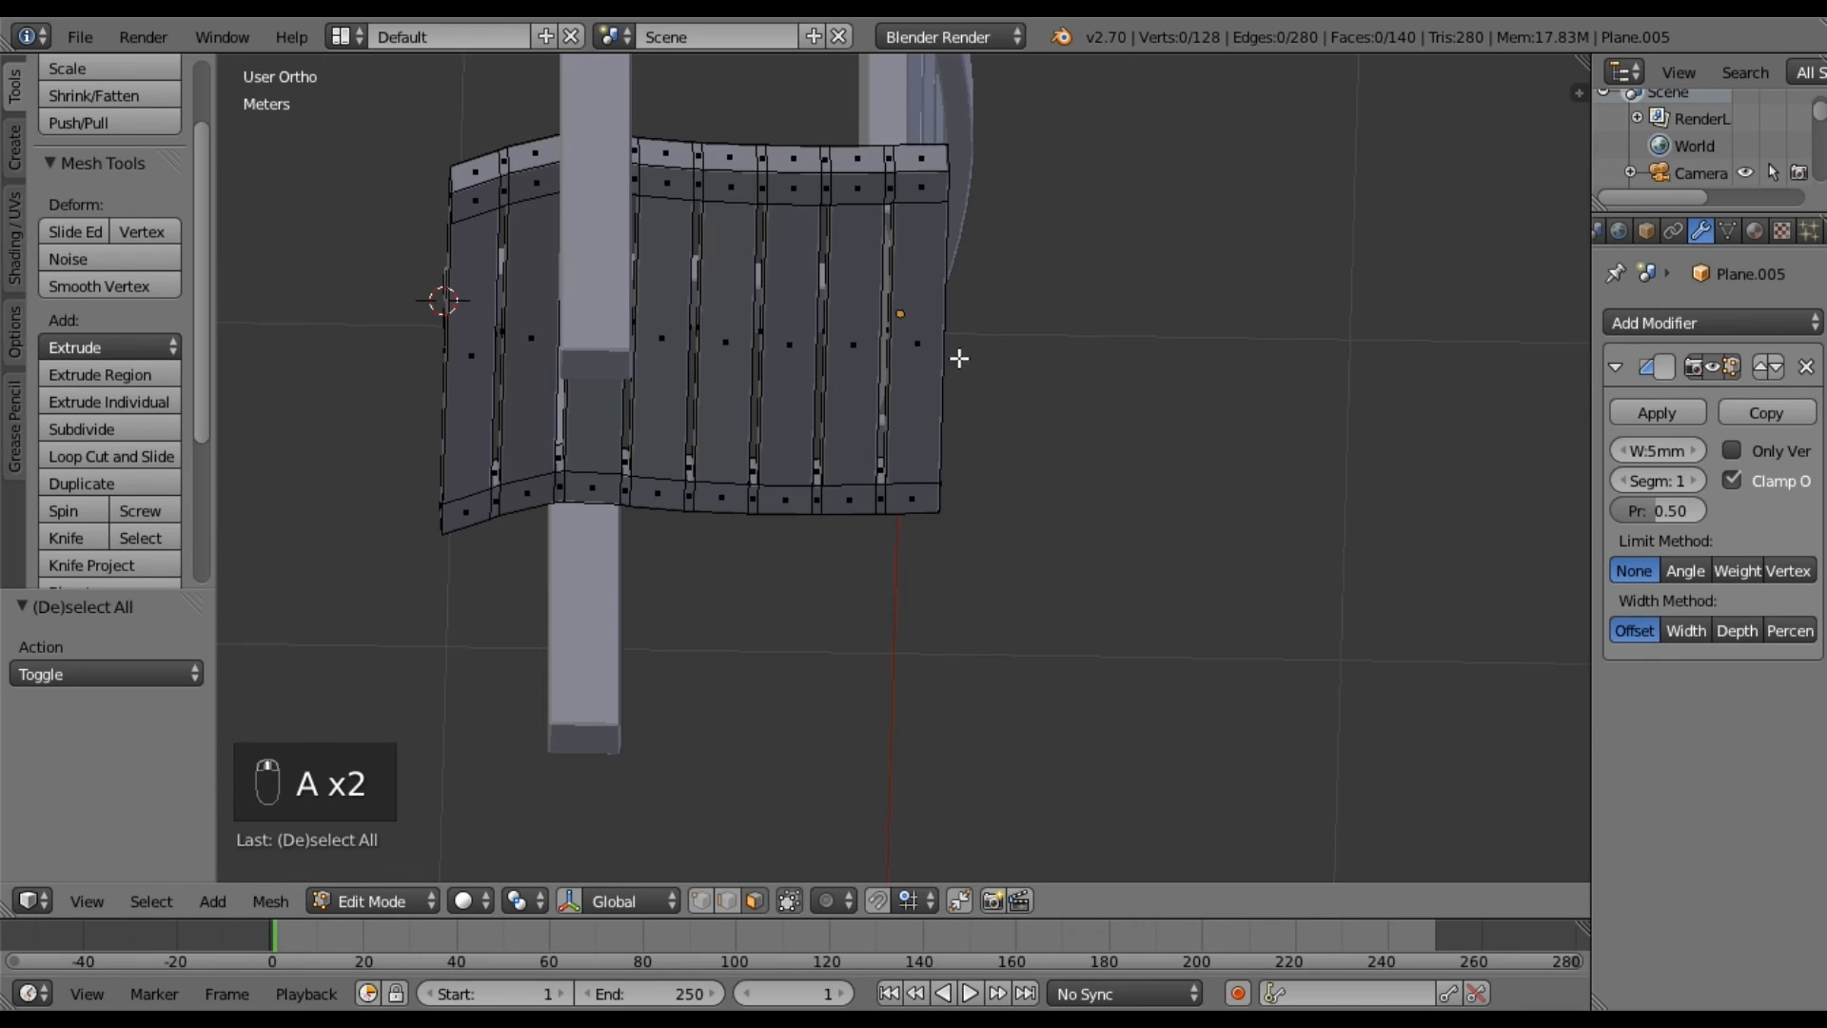
{"action": "right_click", "coordinate": [924, 190]}
{"action": "right_click", "coordinate": [928, 505], "text": "shift"}
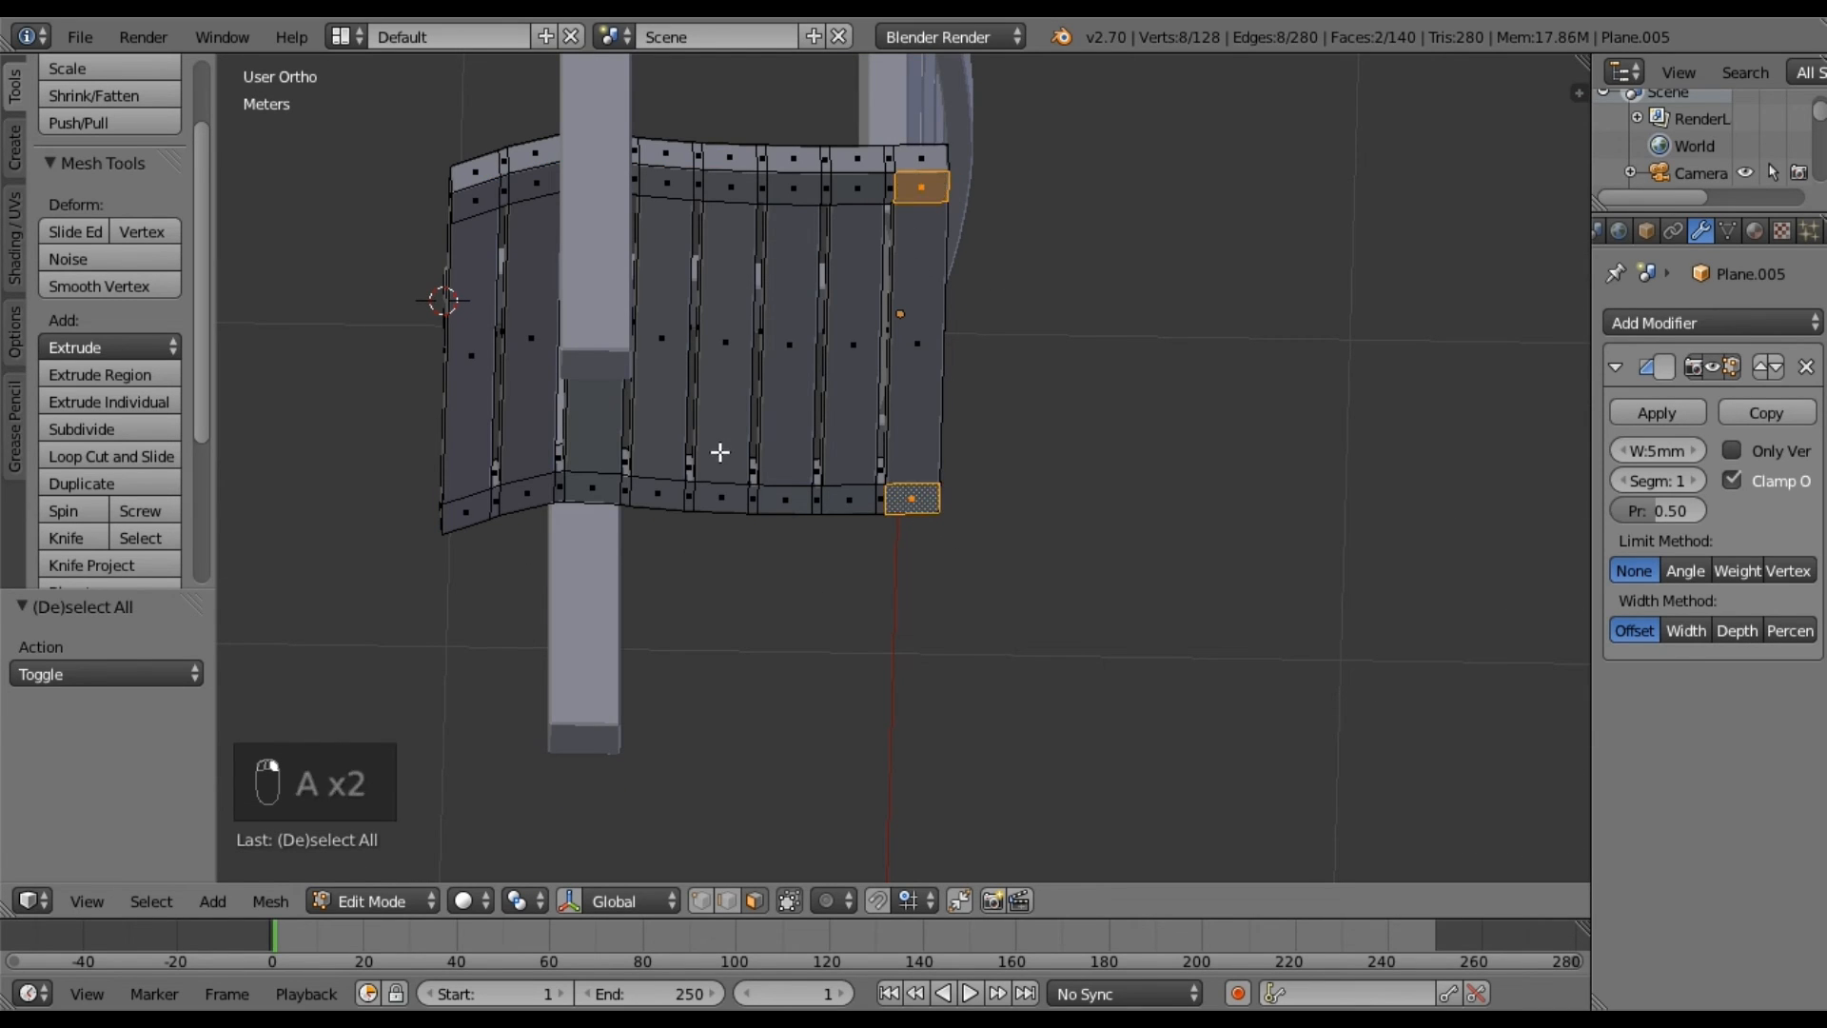
{"action": "middle_click_drag", "start_coordinate": [747, 457], "coordinate": [1011, 495]}
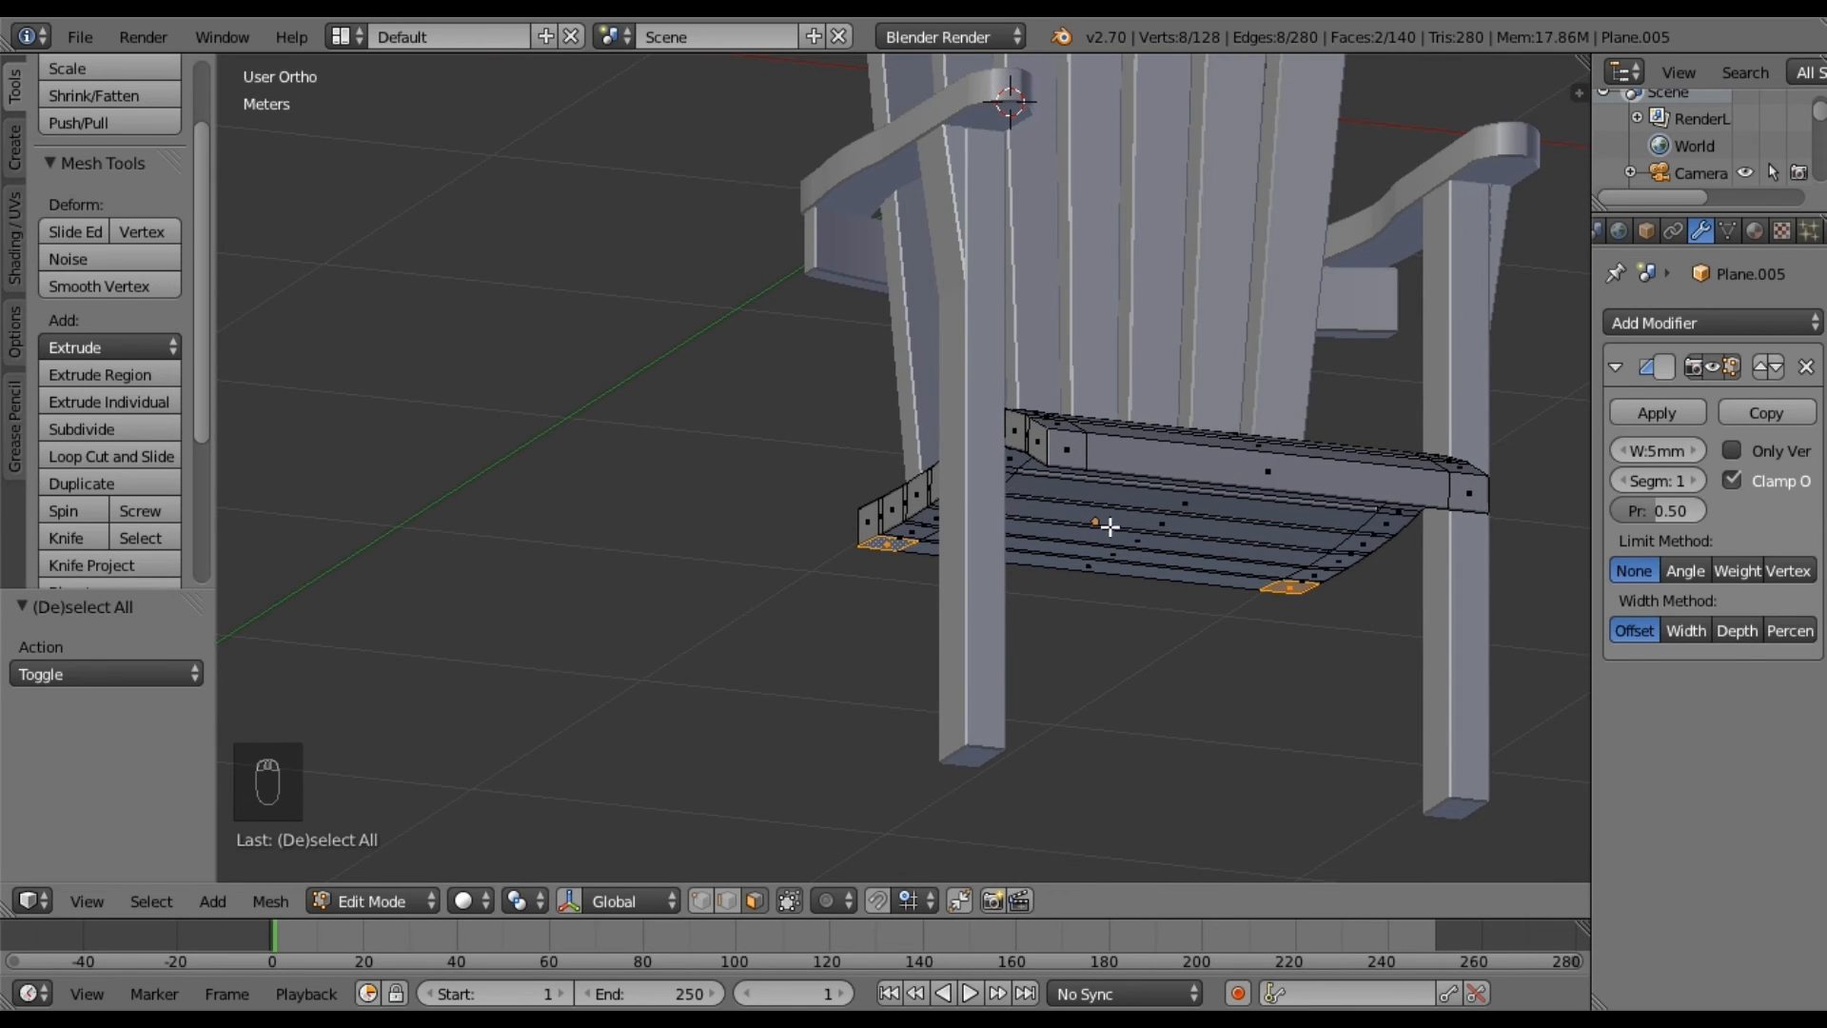
{"action": "middle_click_drag", "start_coordinate": [1134, 559], "coordinate": [982, 421], "text": "shift"}
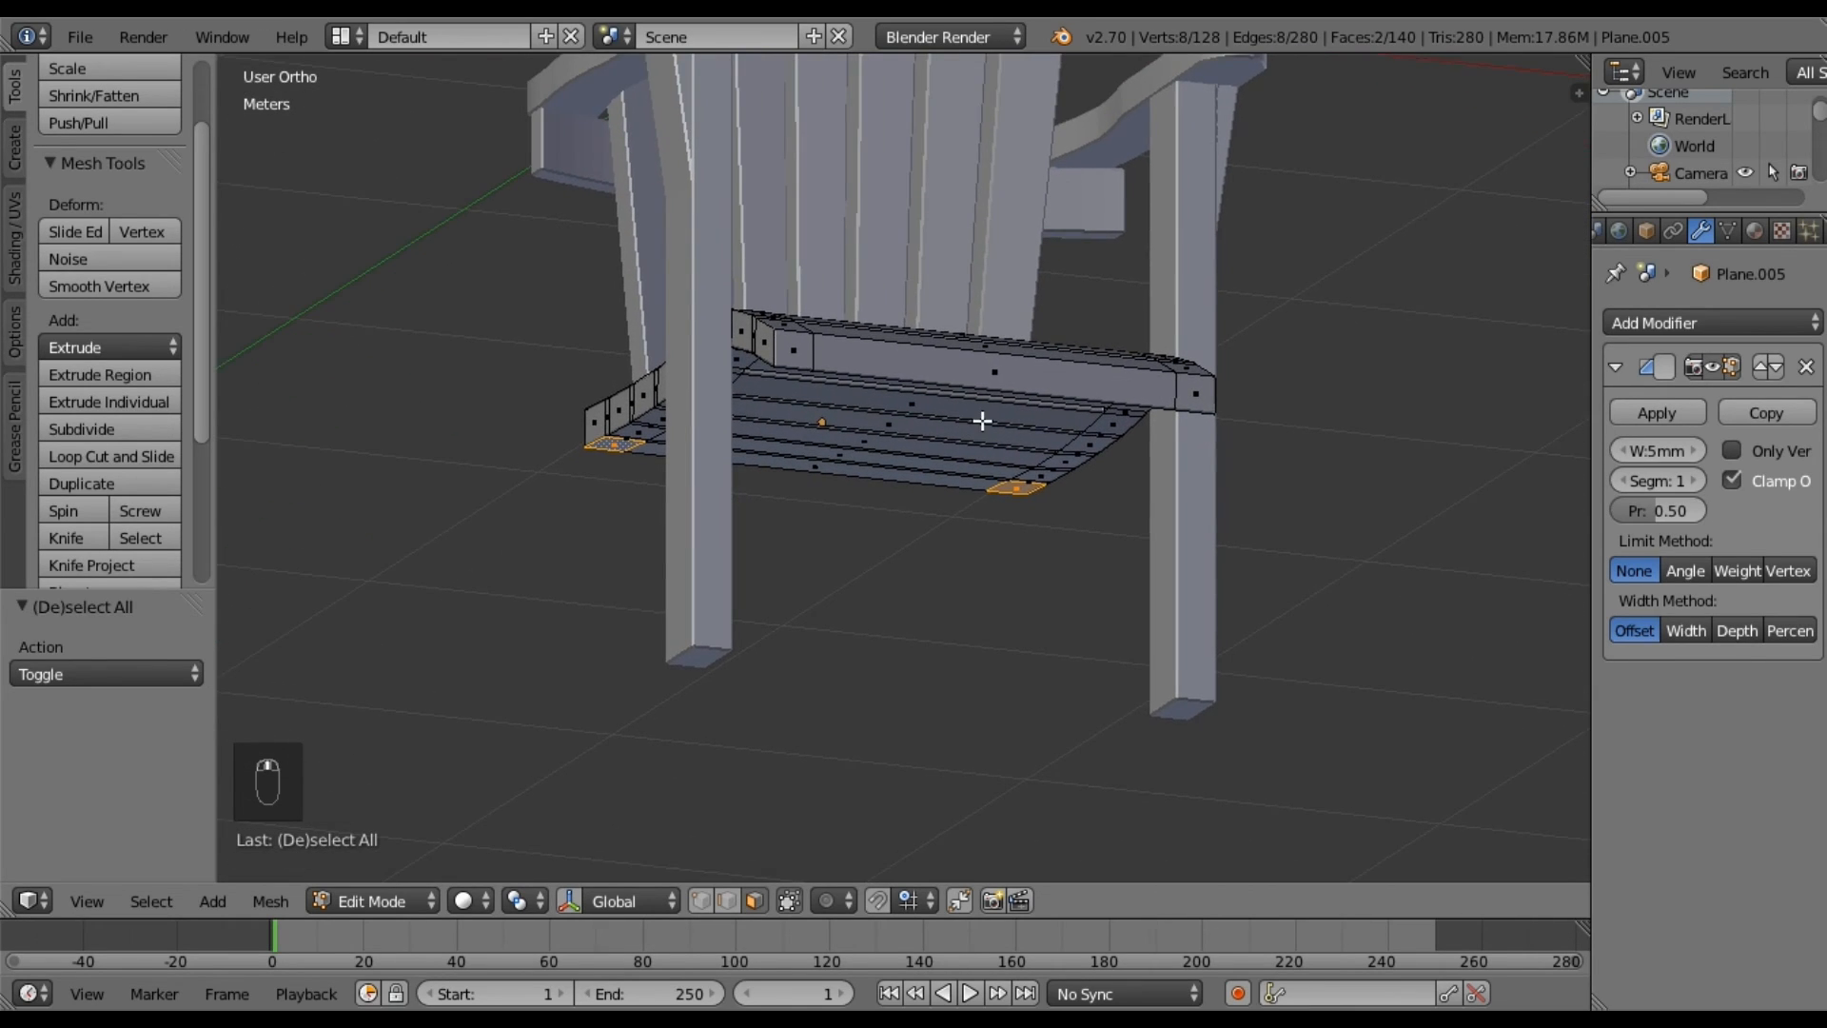
{"action": "key", "text": "KP_1"}
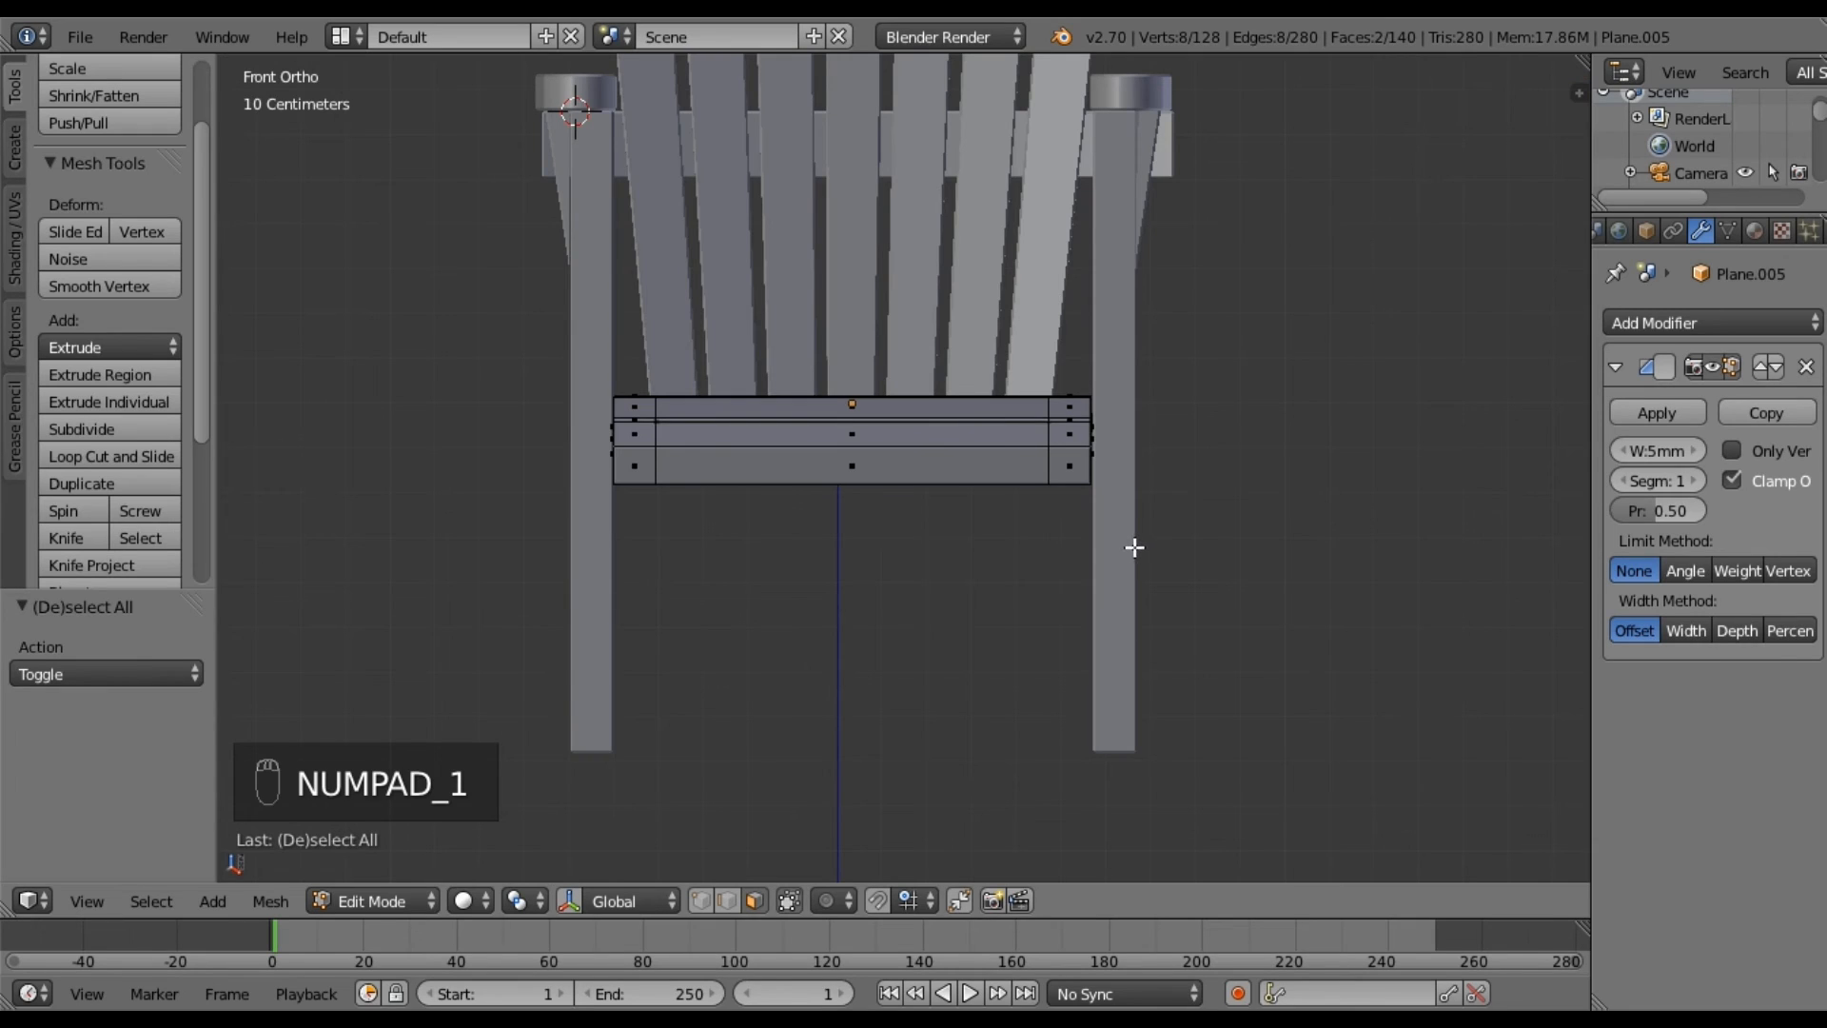
{"action": "key", "text": "KP_3"}
{"action": "key", "text": "e"}
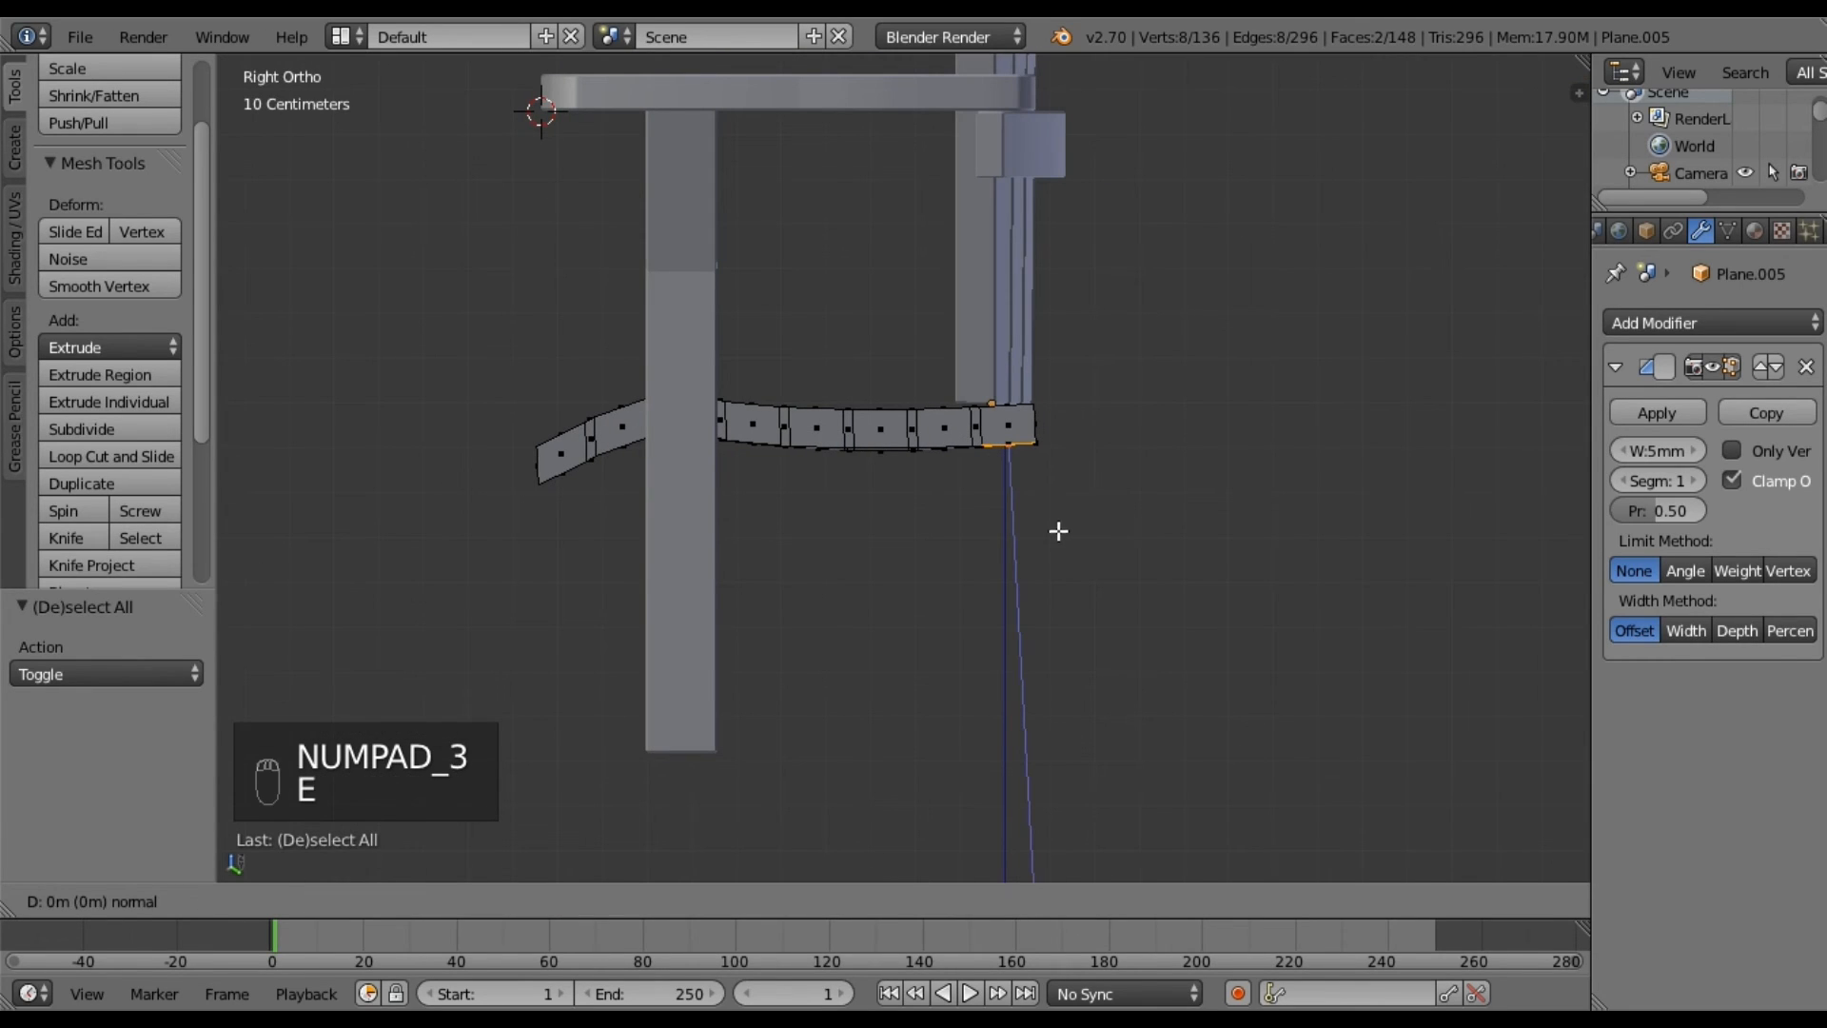
{"action": "left_click", "coordinate": [1094, 833]}
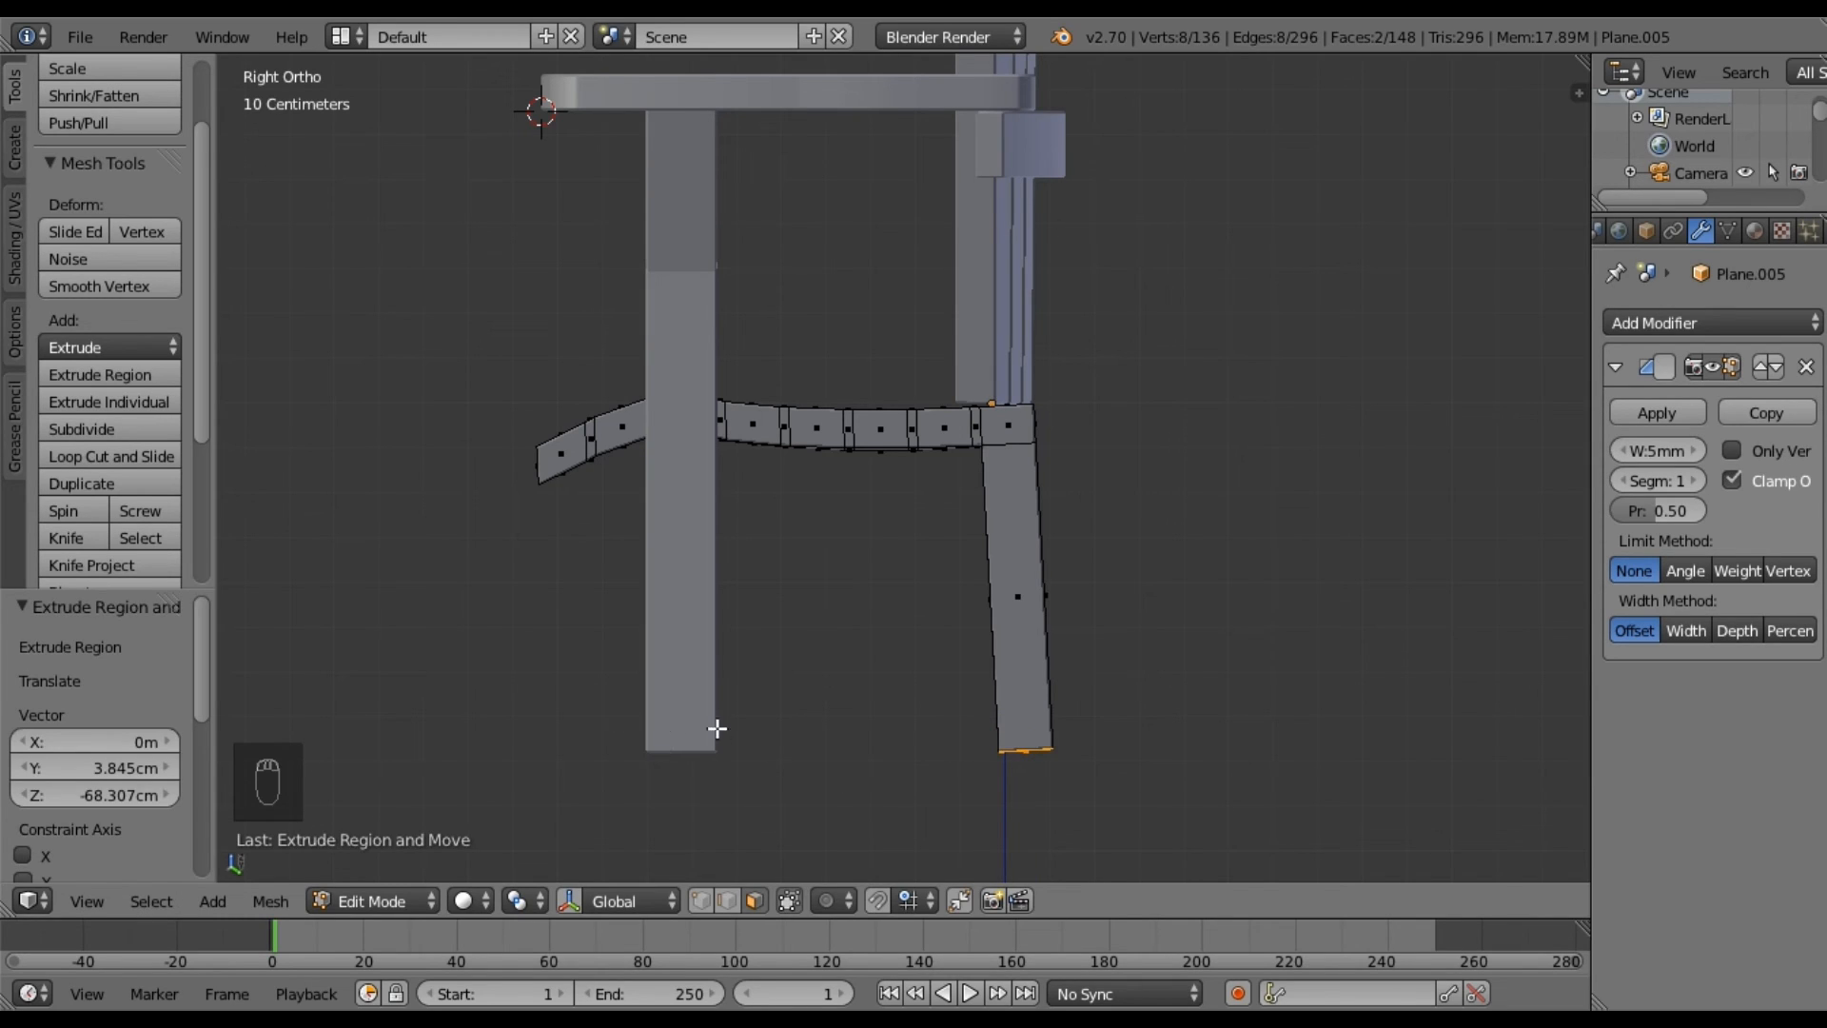
{"action": "middle_click_drag", "start_coordinate": [891, 522], "coordinate": [968, 536]}
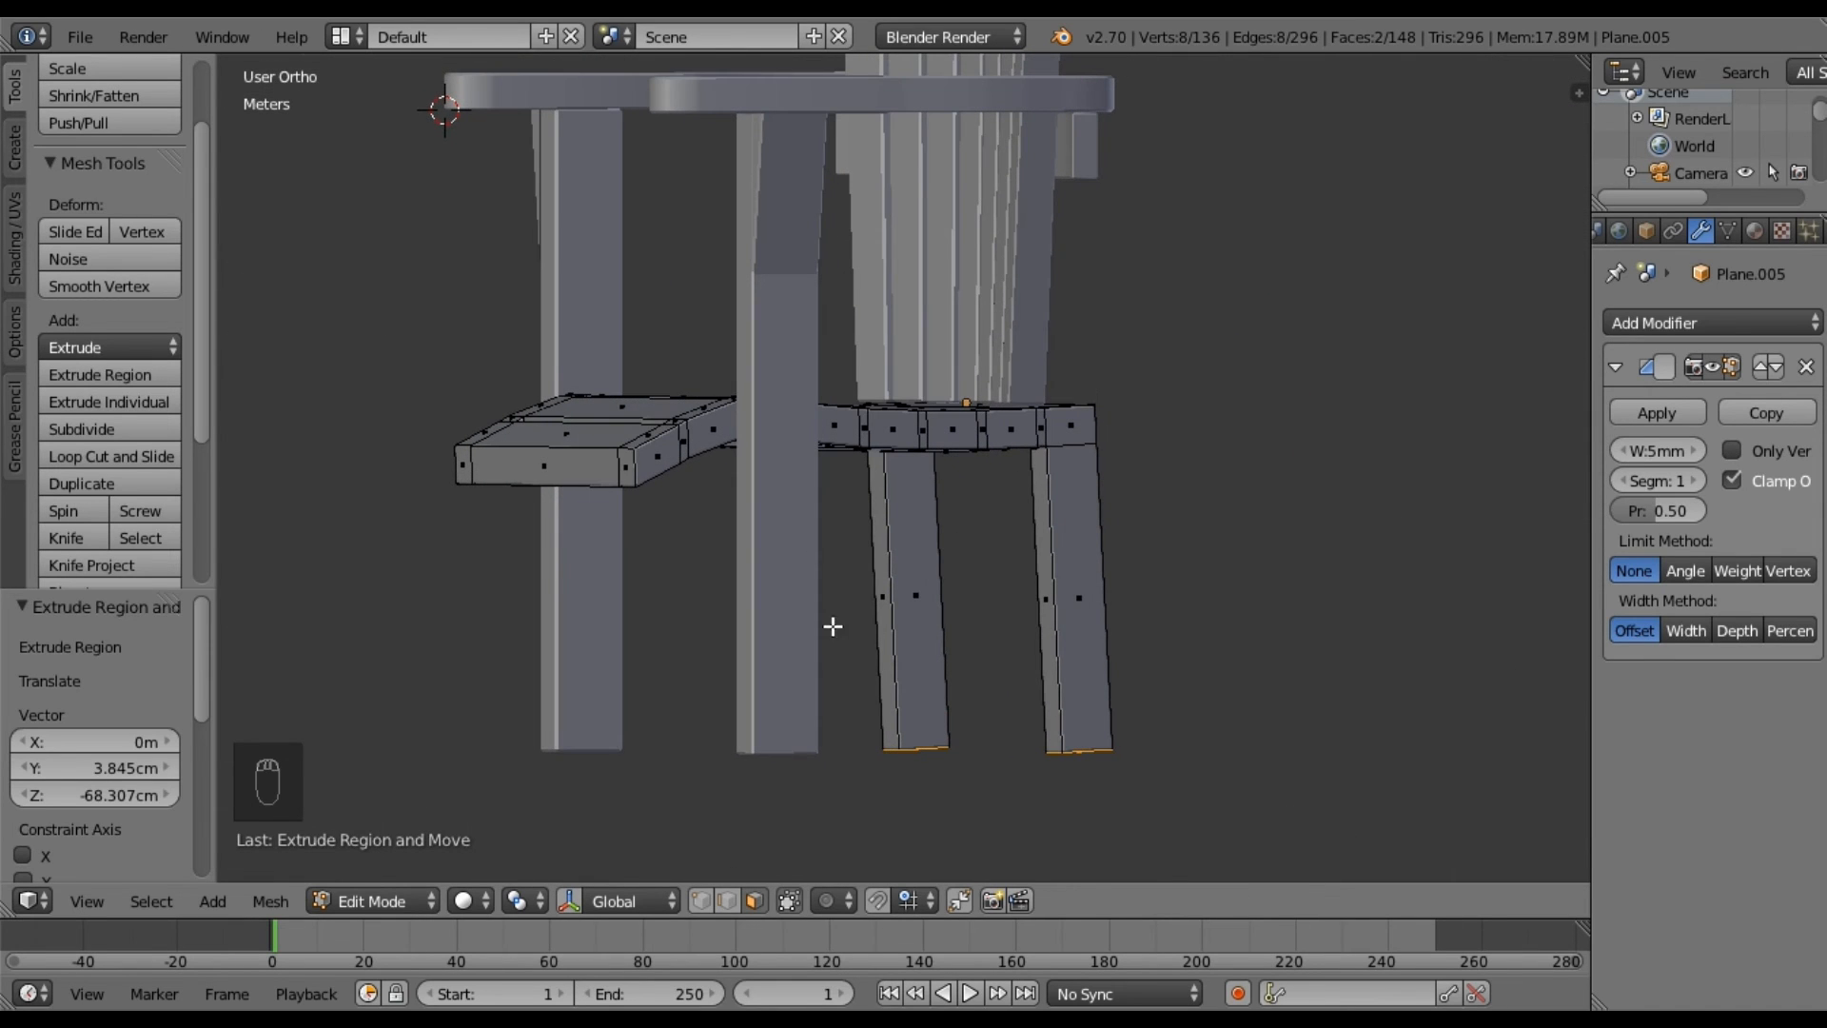
{"action": "middle_click_drag", "start_coordinate": [783, 648], "coordinate": [1094, 536]}
{"action": "key", "text": "a"}
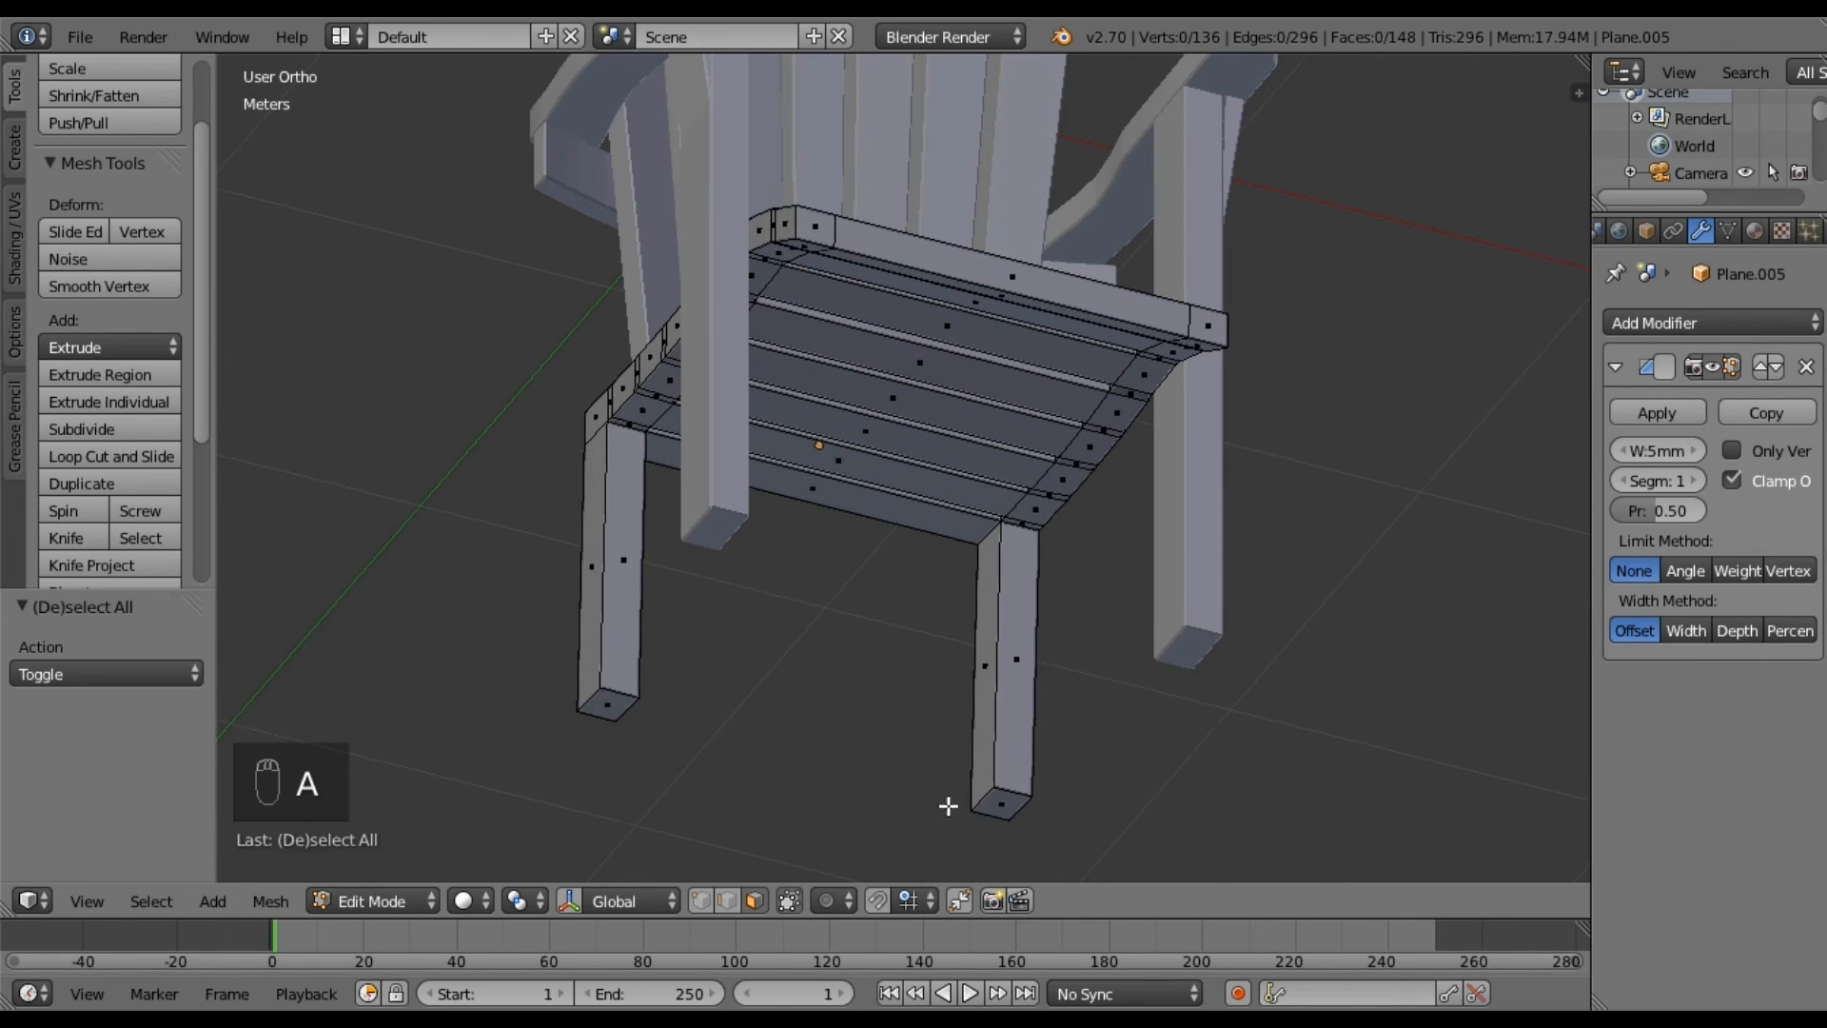
Fill a face between the right rear leg's inner bottom vertex and the inner row of vertices along the seat's underside.
{"action": "middle_click_drag", "start_coordinate": [1081, 632], "coordinate": [1034, 460], "text": "shift"}
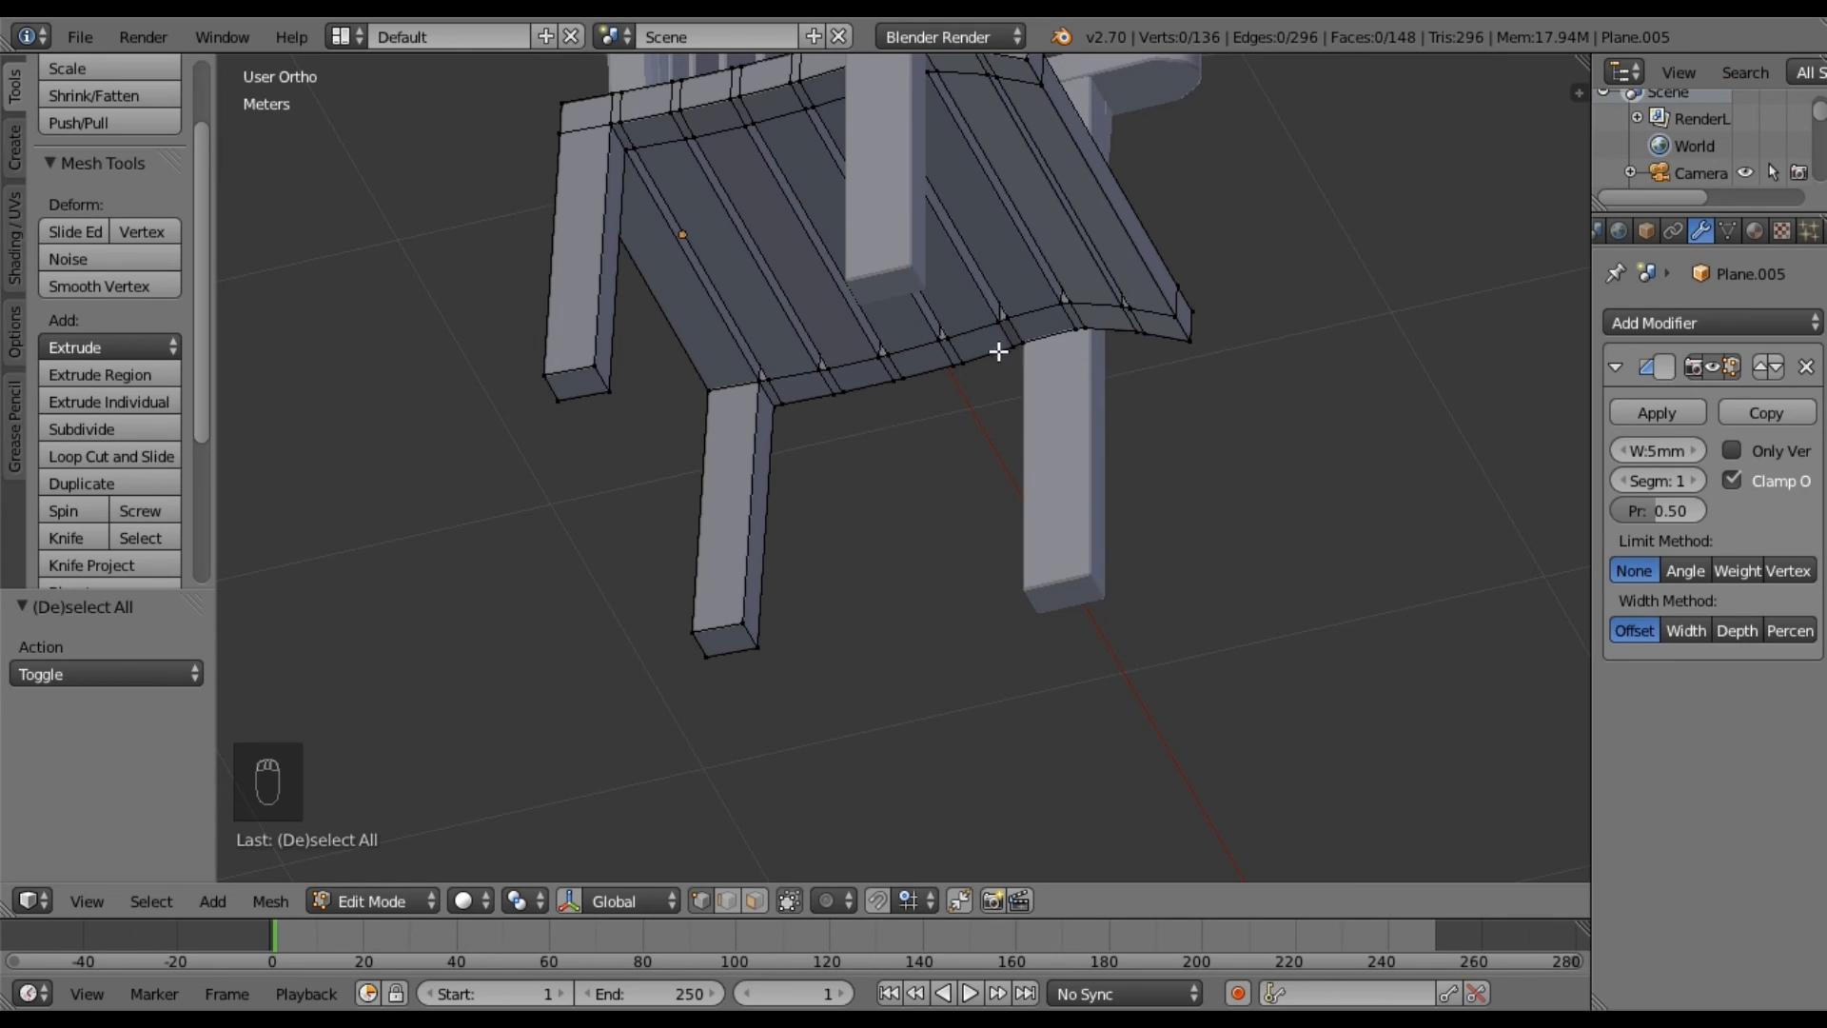
{"action": "right_click", "coordinate": [745, 619]}
{"action": "right_click", "coordinate": [760, 382], "text": "shift"}
{"action": "right_click", "coordinate": [771, 379], "text": "shift"}
{"action": "right_click", "coordinate": [821, 370], "text": "shift"}
{"action": "right_click", "coordinate": [831, 368], "text": "shift"}
{"action": "right_click", "coordinate": [881, 360], "text": "shift"}
{"action": "right_click", "coordinate": [888, 355], "text": "shift"}
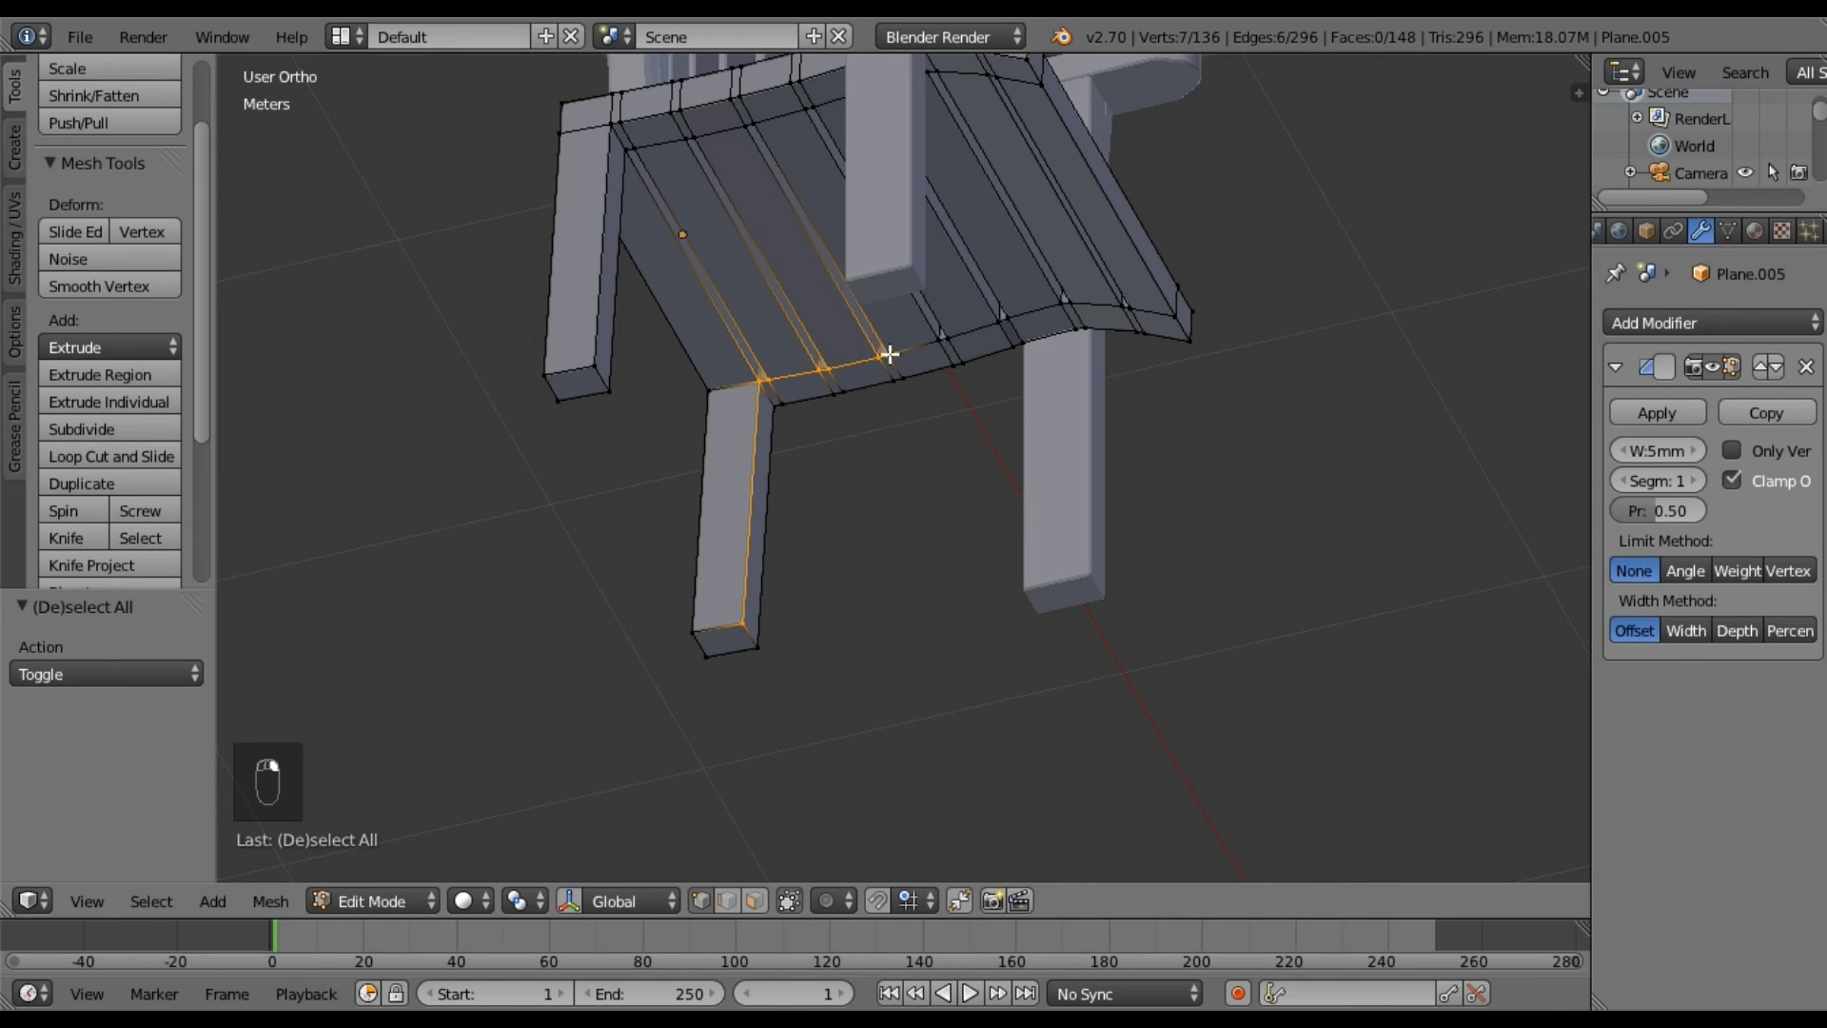
{"action": "right_click", "coordinate": [916, 347], "text": "shift"}
{"action": "right_click", "coordinate": [947, 336], "text": "shift"}
{"action": "right_click", "coordinate": [1006, 319], "text": "shift"}
{"action": "right_click", "coordinate": [1050, 308], "text": "shift"}
{"action": "right_click", "coordinate": [1062, 302], "text": "shift"}
{"action": "right_click", "coordinate": [1068, 303], "text": "shift"}
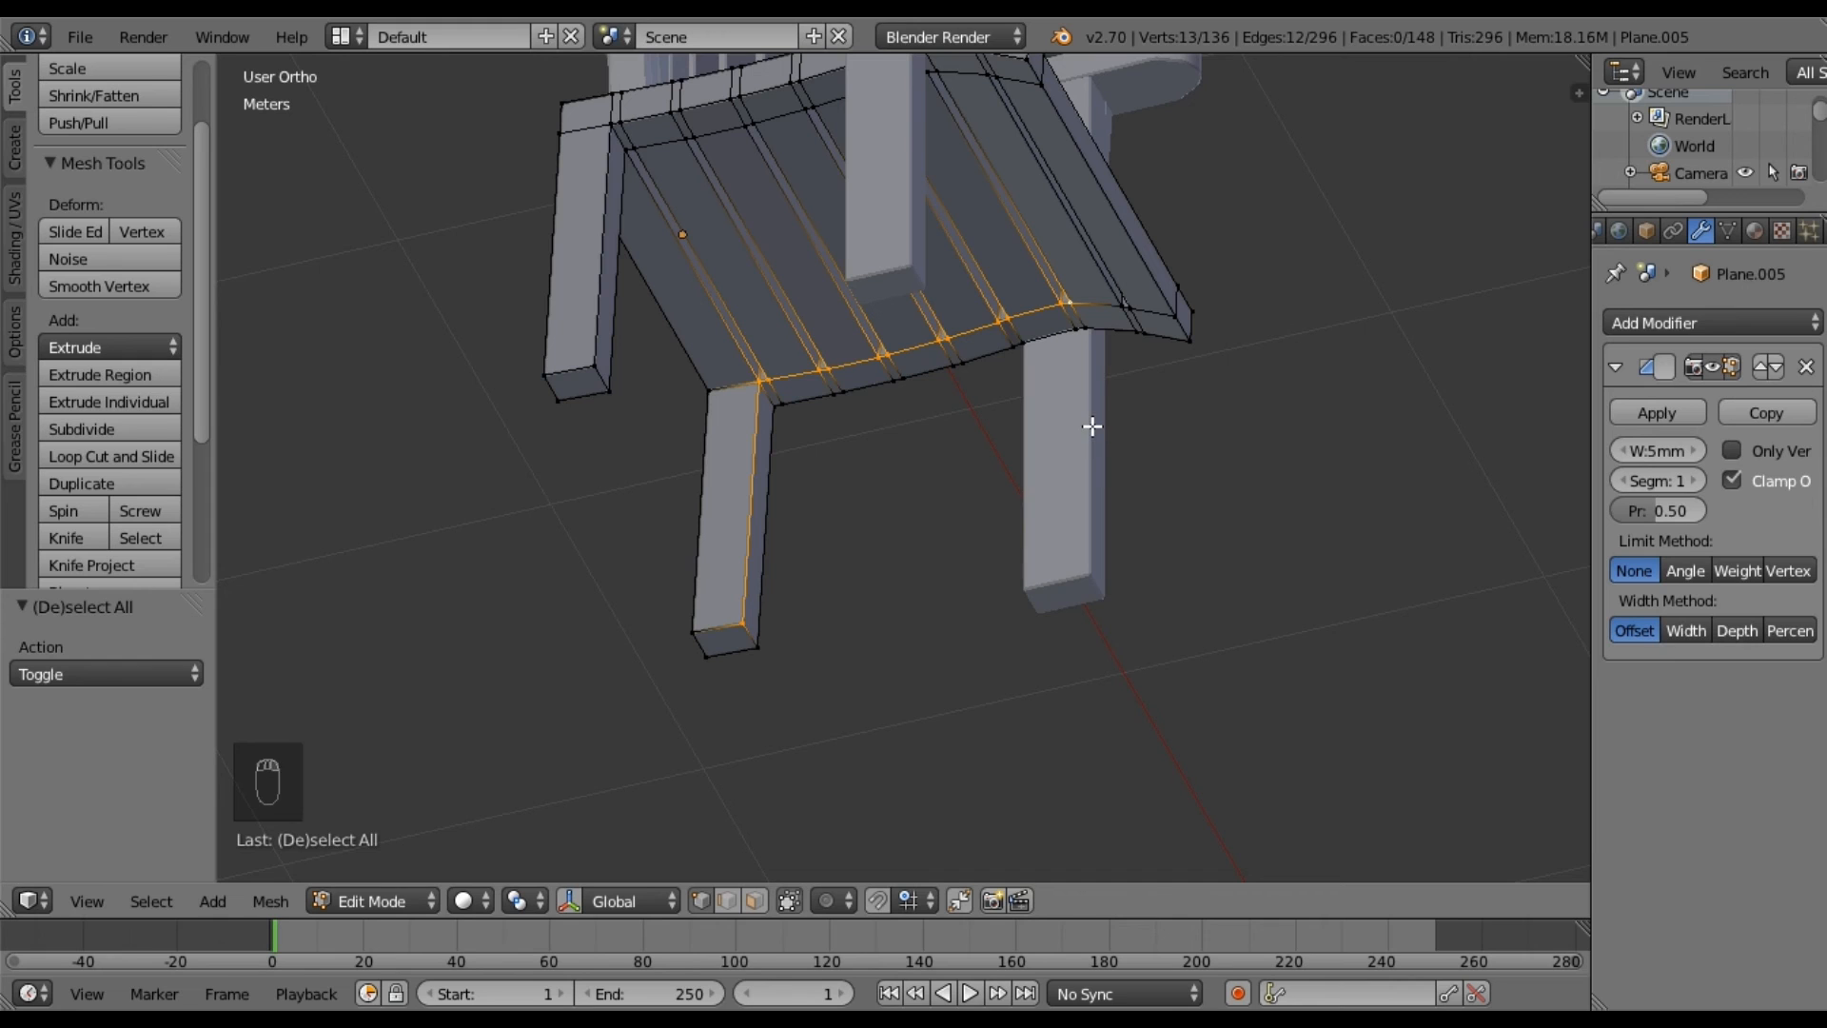
{"action": "key", "text": "f"}
{"action": "key", "text": "a"}
{"action": "key", "text": "f"}
Fill the matching outer side face between the right rear leg's bottom and the seat's outer lower edge.
{"action": "middle_click_drag", "start_coordinate": [1089, 424], "coordinate": [890, 543]}
{"action": "right_click", "coordinate": [912, 727]}
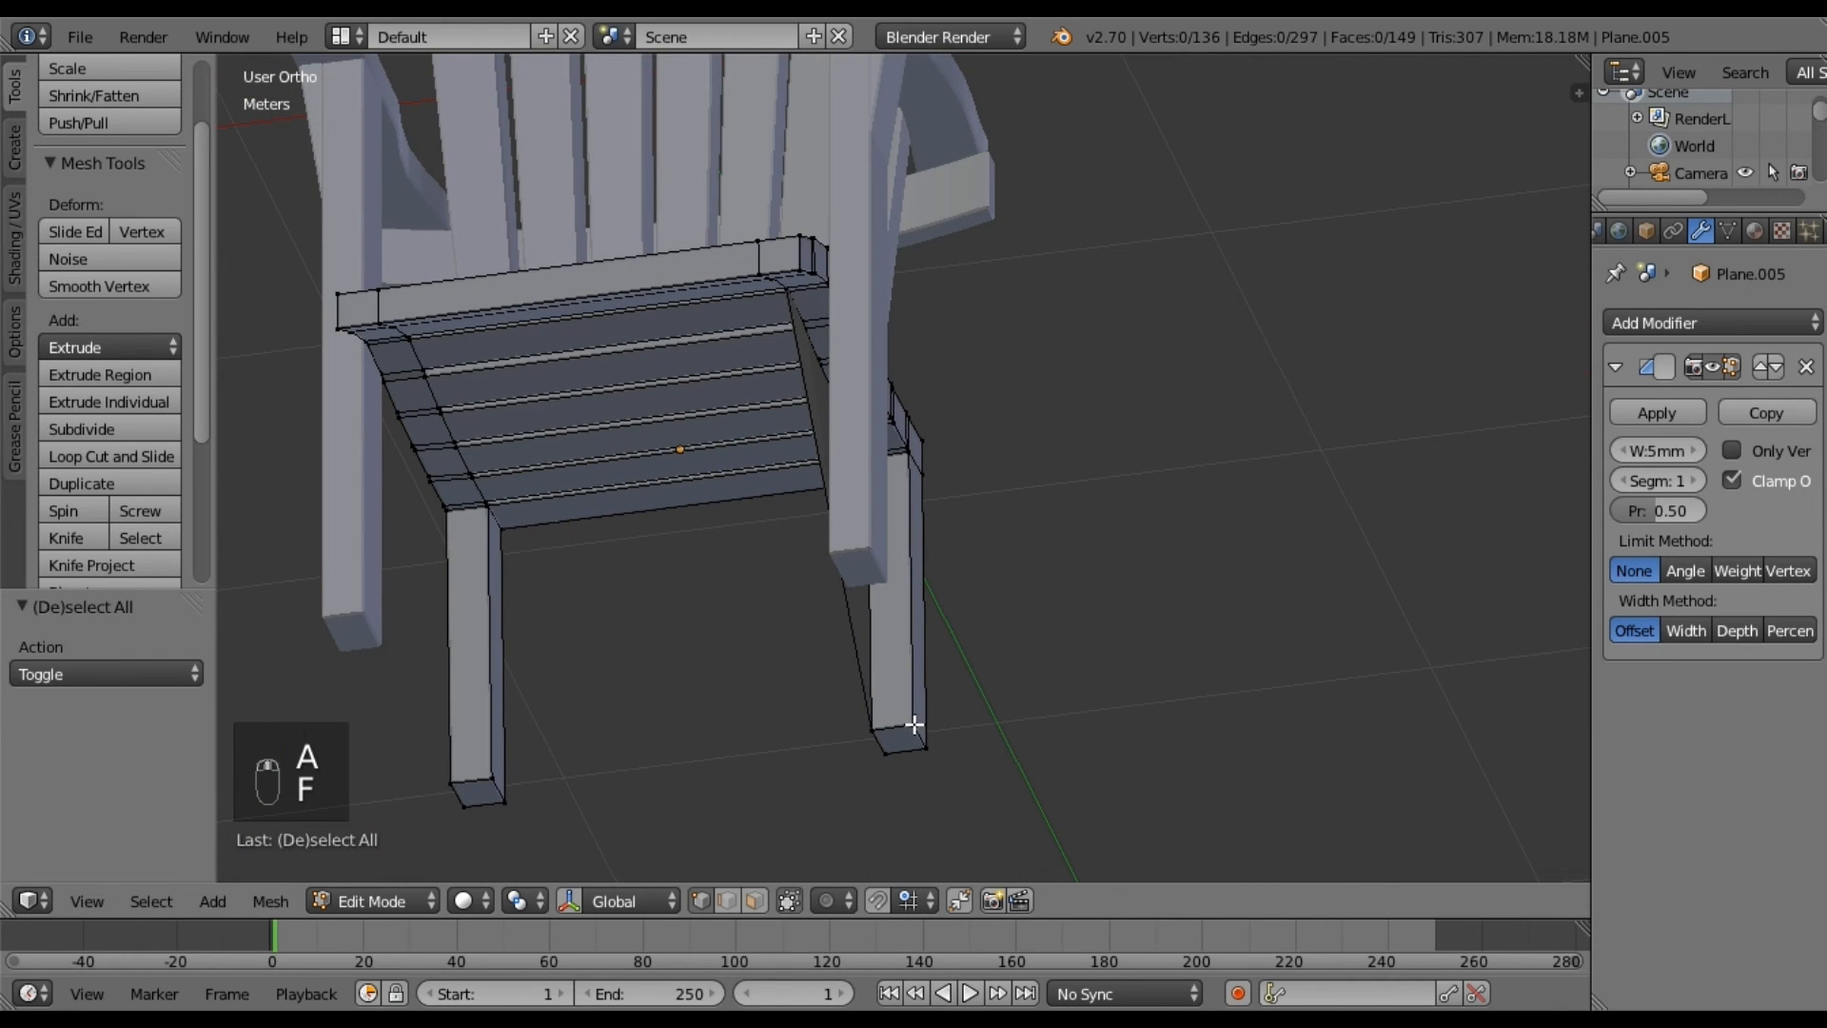
{"action": "middle_click_drag", "start_coordinate": [913, 724], "coordinate": [920, 493]}
{"action": "right_click", "coordinate": [962, 457], "text": "shift"}
{"action": "right_click", "coordinate": [954, 448], "text": "shift"}
{"action": "right_click", "coordinate": [916, 426], "text": "shift"}
{"action": "right_click", "coordinate": [889, 406], "text": "shift"}
{"action": "right_click", "coordinate": [865, 386], "text": "shift"}
{"action": "right_click", "coordinate": [838, 370], "text": "shift"}
{"action": "middle_click_drag", "start_coordinate": [836, 378], "coordinate": [960, 355]}
{"action": "right_click", "coordinate": [883, 315], "text": "shift"}
{"action": "right_click", "coordinate": [882, 297], "text": "shift"}
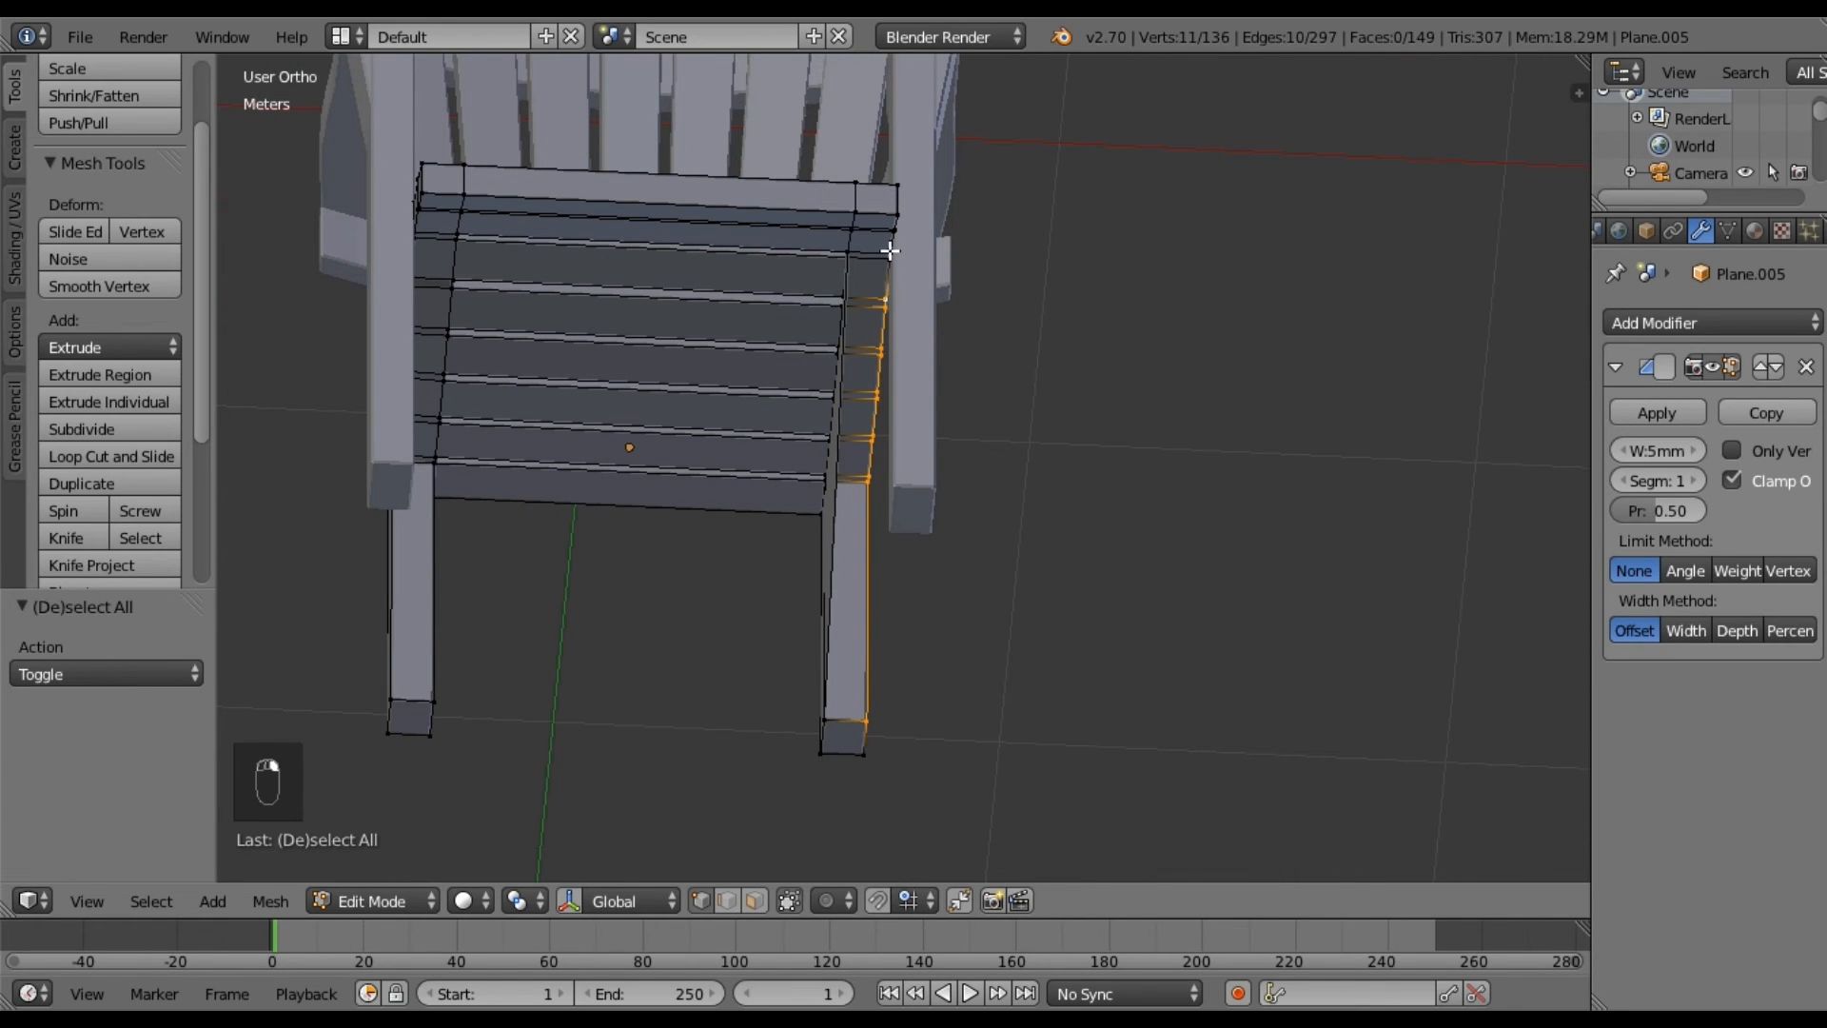
{"action": "middle_click_drag", "start_coordinate": [912, 333], "coordinate": [1012, 367]}
{"action": "right_click", "coordinate": [993, 290], "text": "shift"}
{"action": "right_click", "coordinate": [997, 284], "text": "shift"}
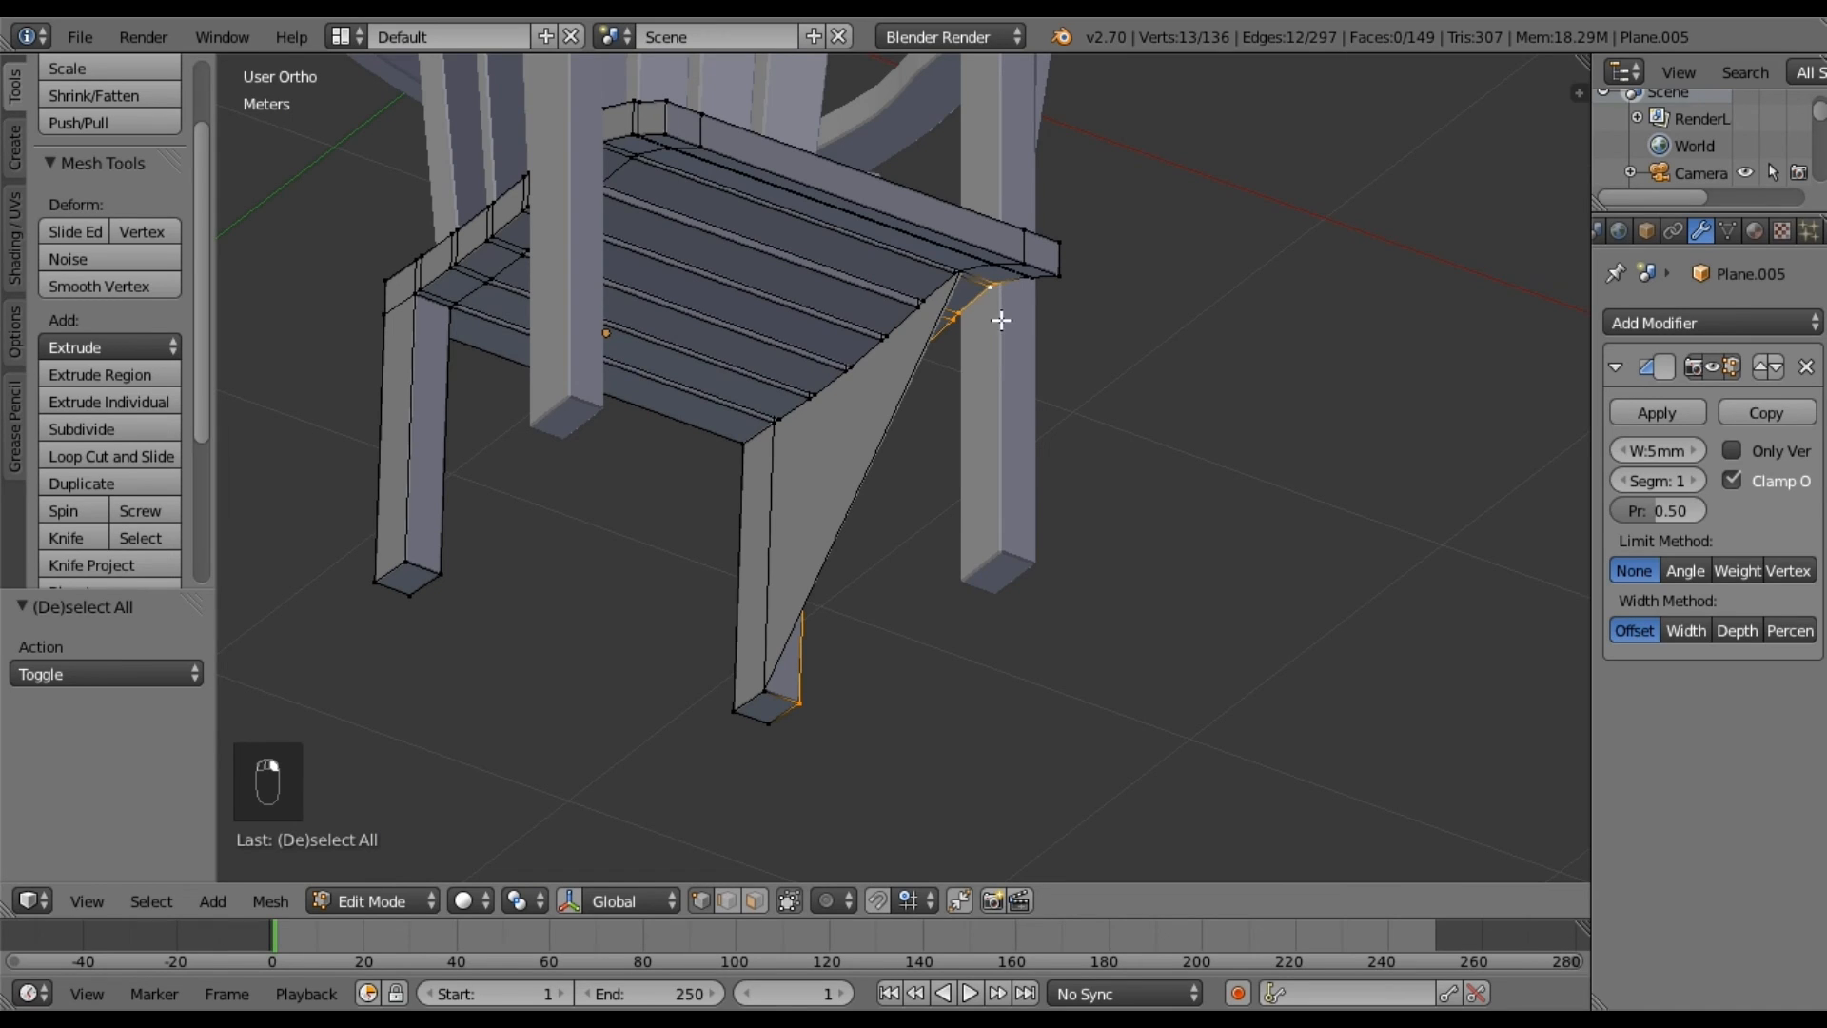
{"action": "key", "text": "f"}
{"action": "key", "text": "a"}
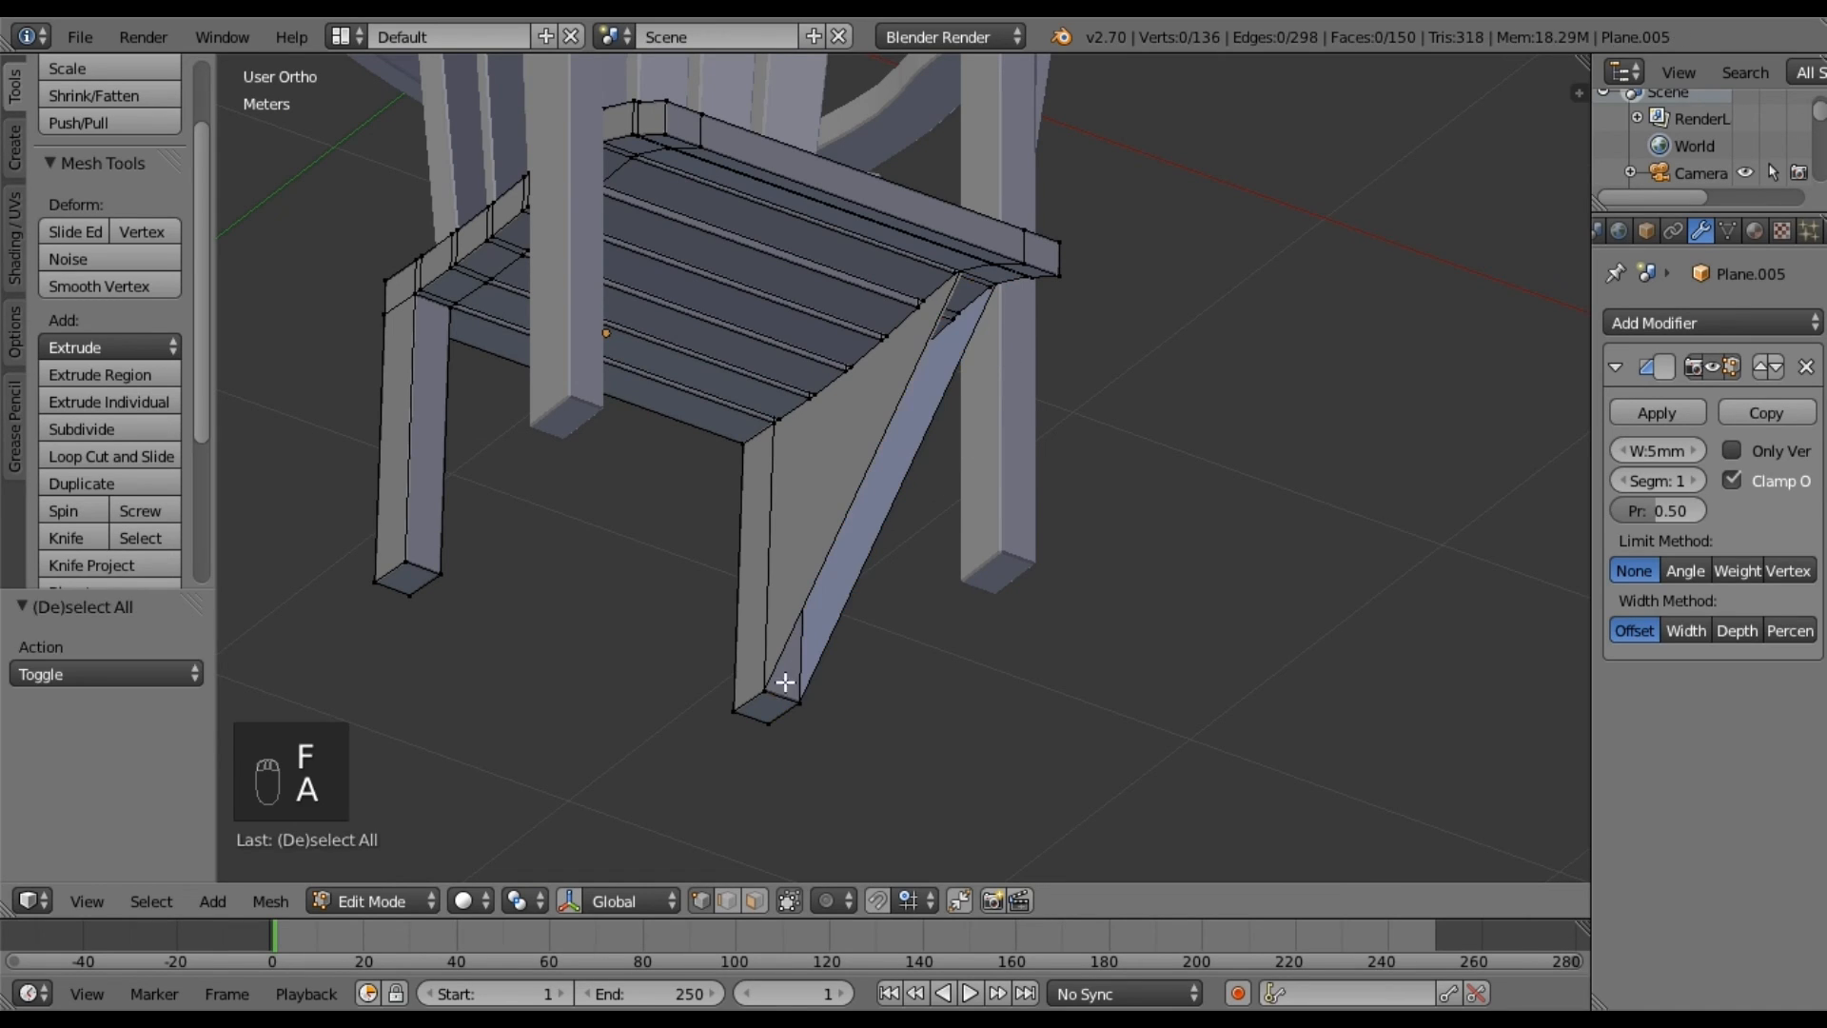
Try to fill the sloping front face between the two side faces of the right rear leg.
{"action": "right_click", "coordinate": [774, 688]}
{"action": "right_click", "coordinate": [964, 273], "text": "shift"}
{"action": "right_click", "coordinate": [991, 283], "text": "shift"}
{"action": "key", "text": "f"}
{"action": "key", "text": "a"}
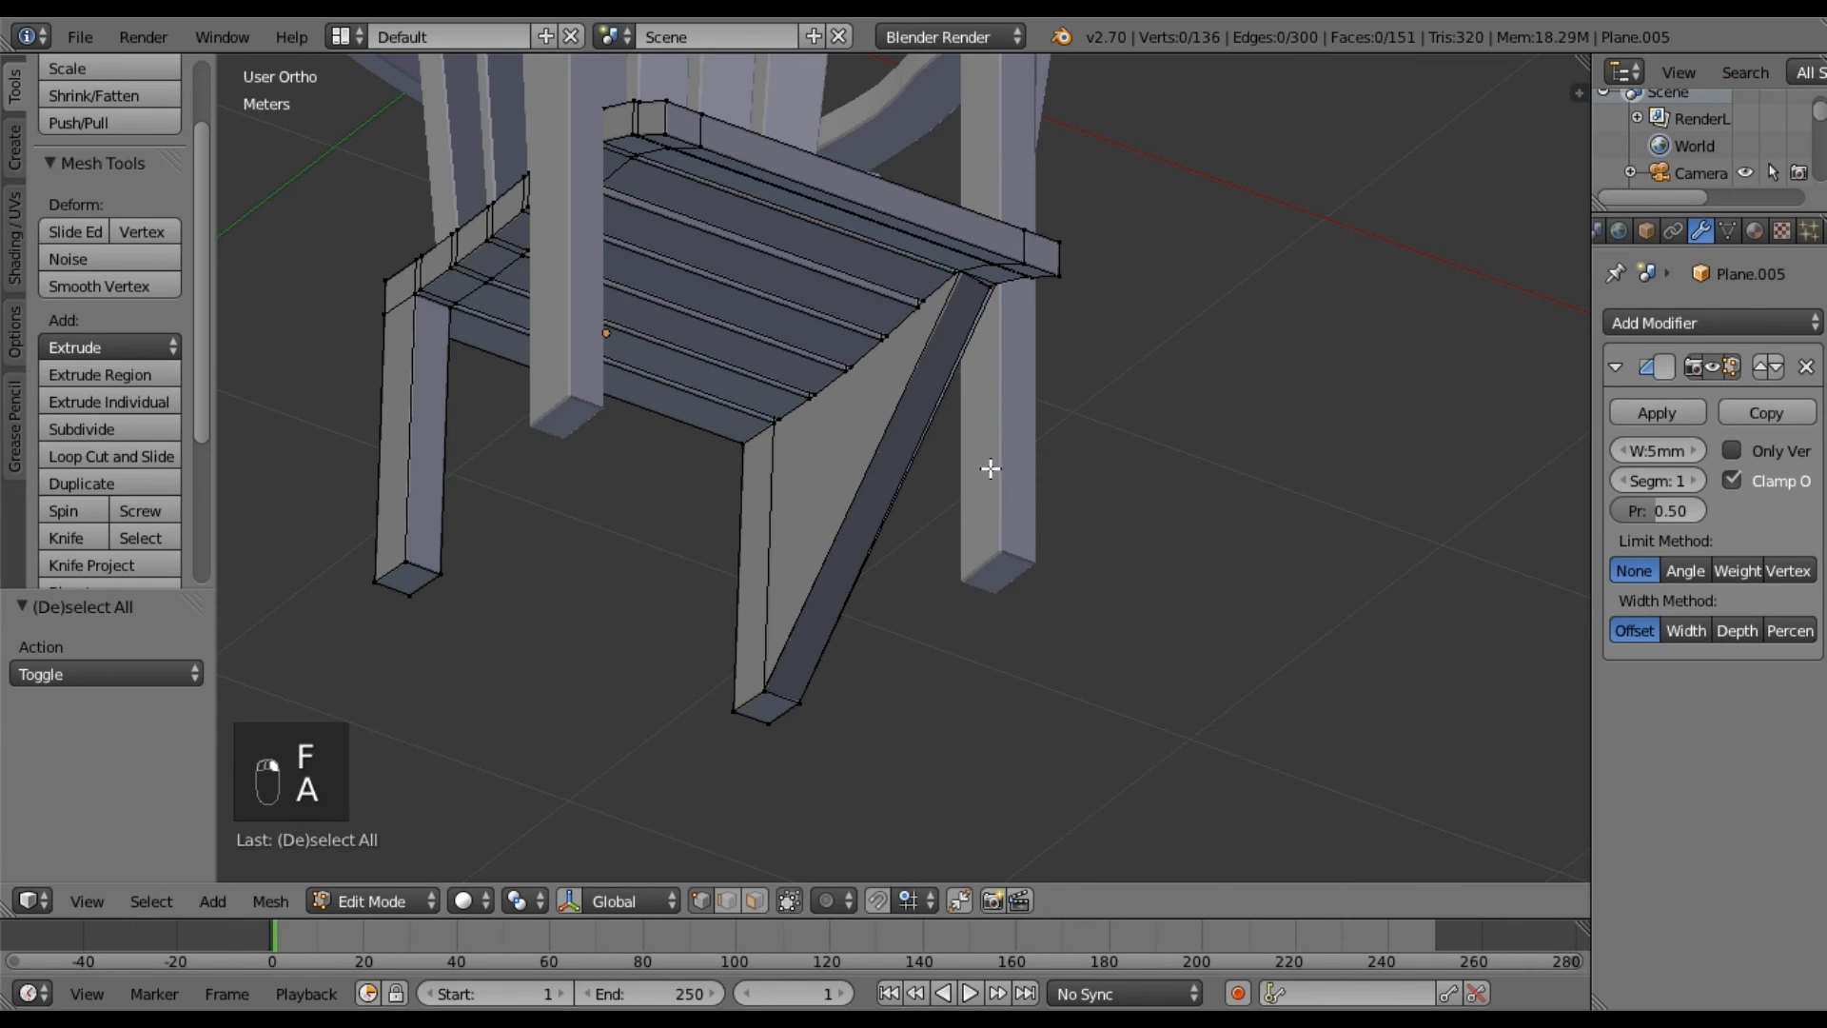
Undo the last sloping fill, reselect its upper outer corner vertex and fill the face between the right leg's two sides.
{"action": "middle_click_drag", "start_coordinate": [950, 518], "coordinate": [952, 424]}
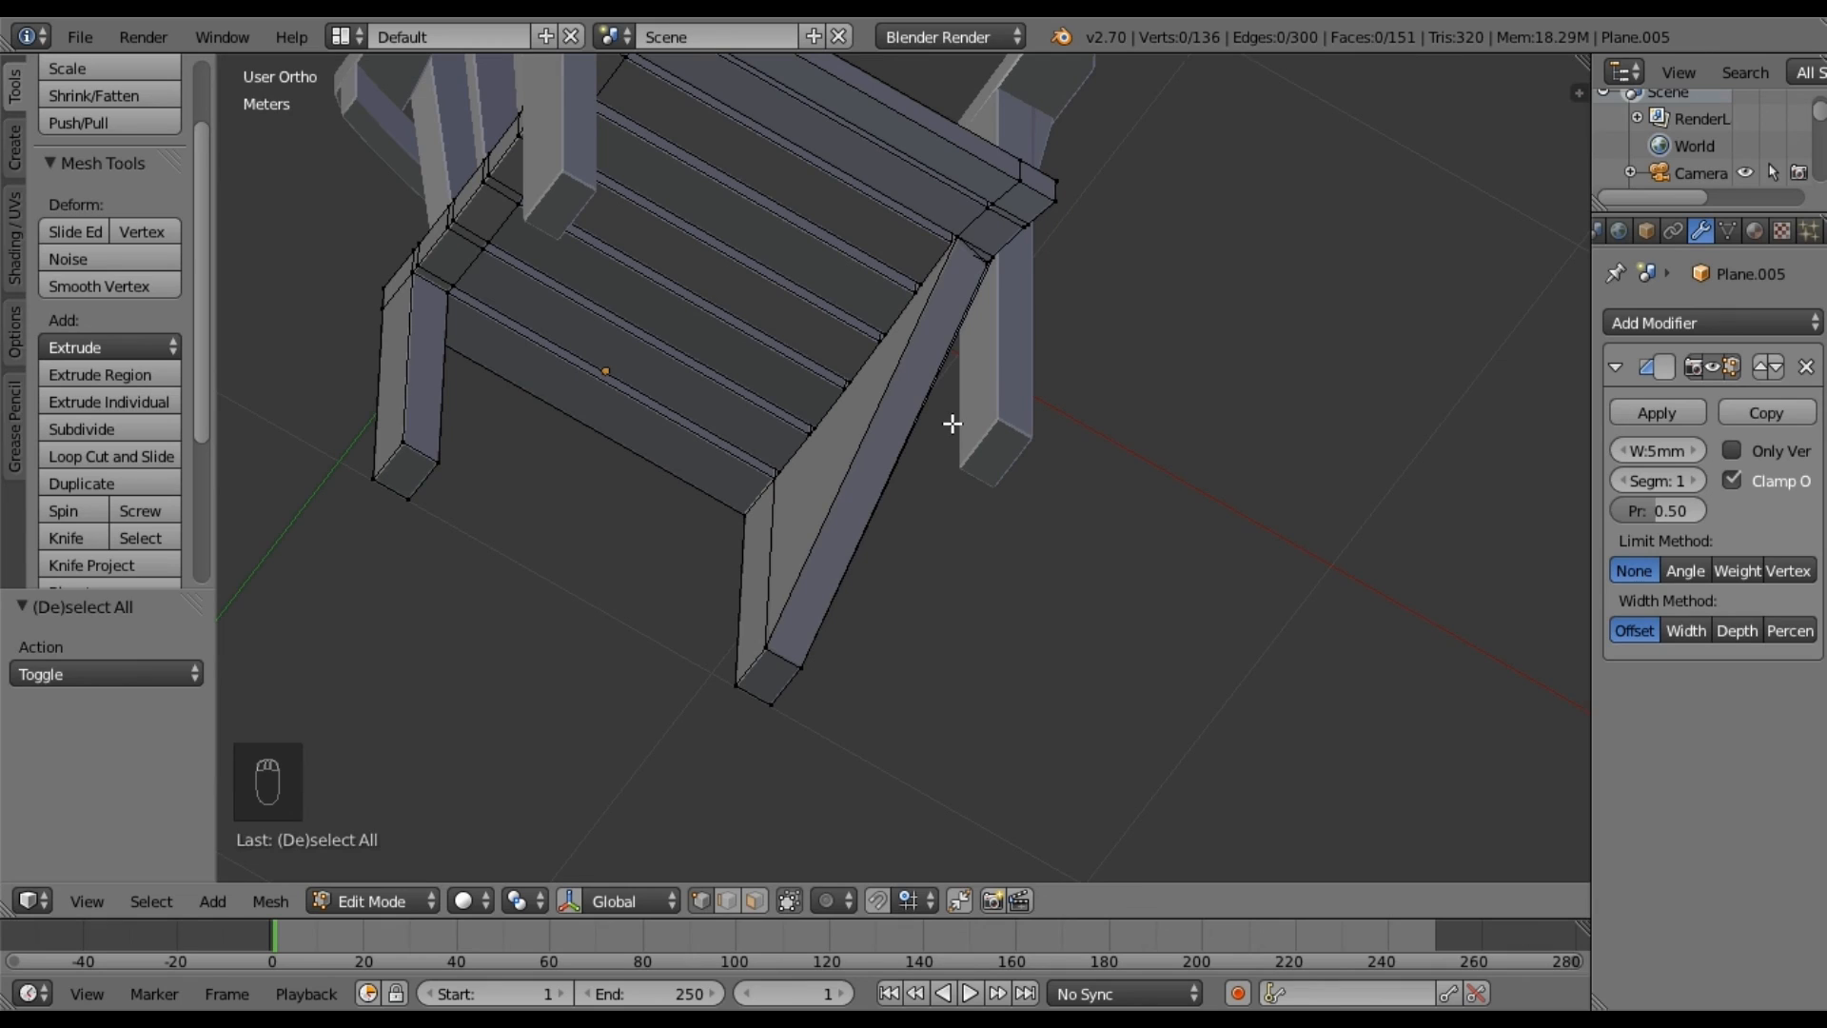
{"action": "key", "text": "ctrl+z"}
{"action": "key", "text": "ctrl+z"}
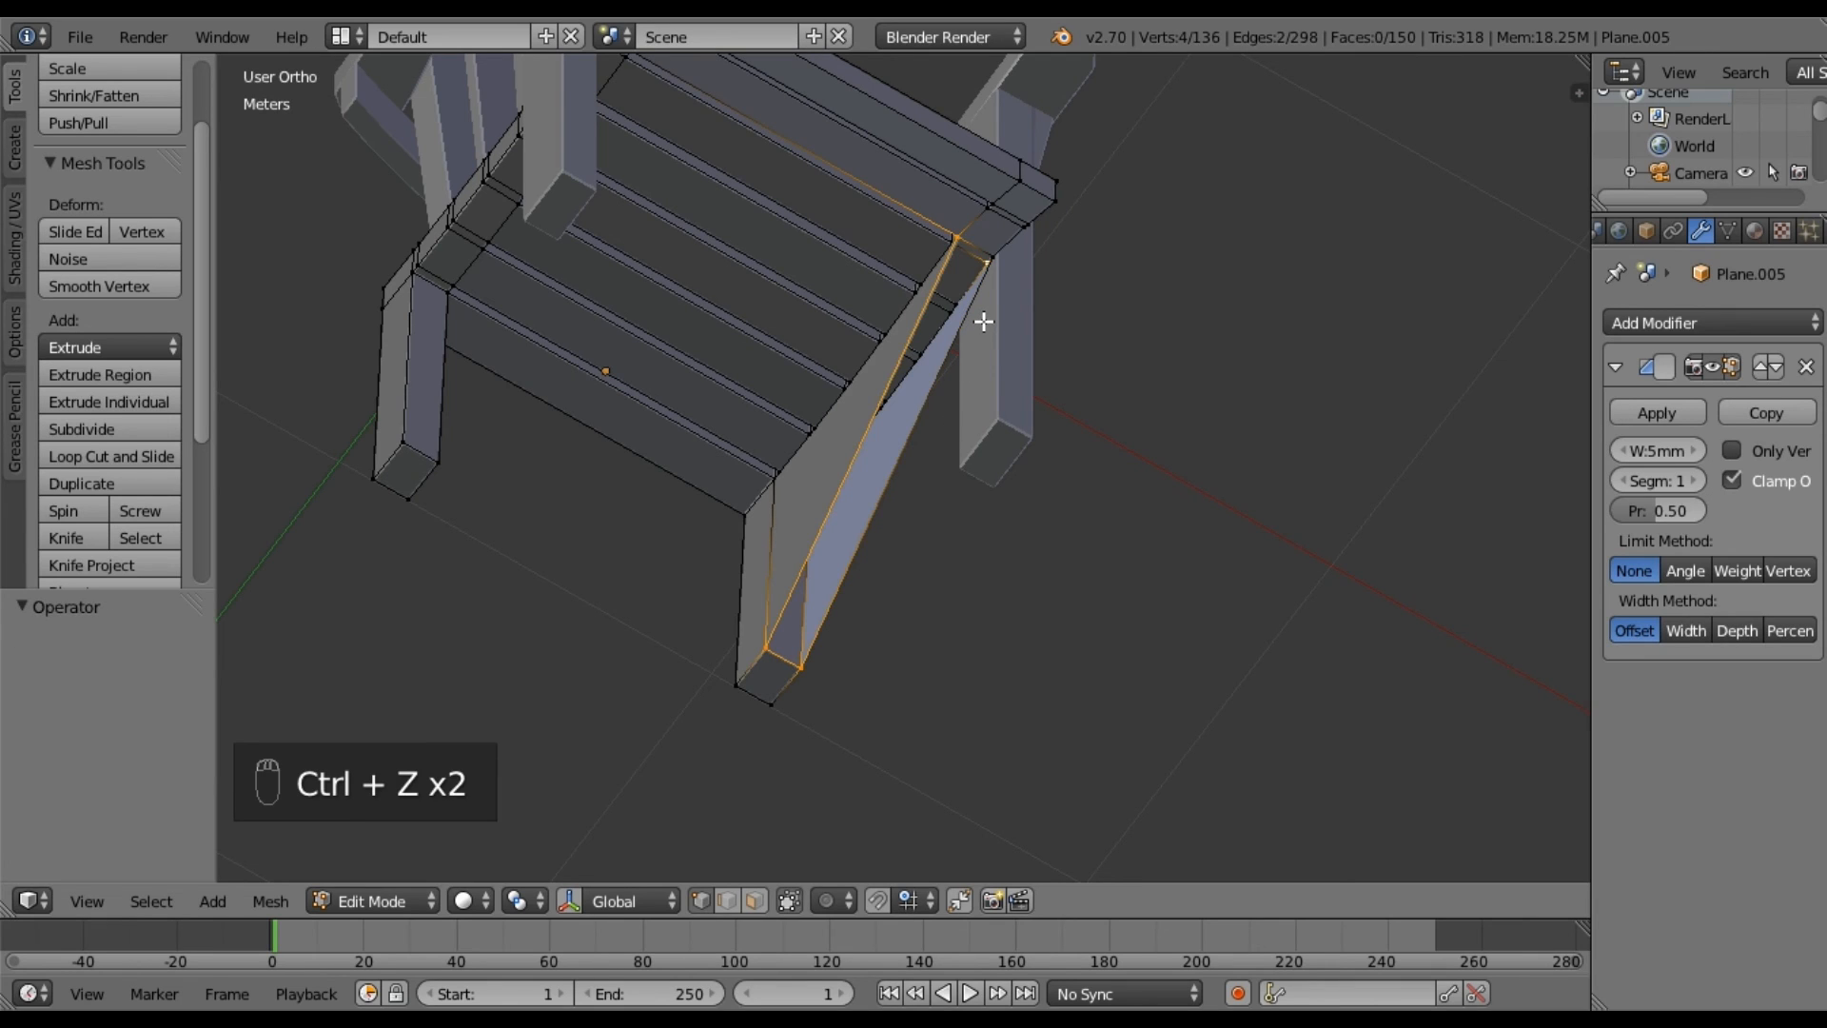
{"action": "scroll", "coordinate": [983, 322], "scroll_direction": "up", "scroll_amount": 2}
{"action": "key", "text": "ctrl+z"}
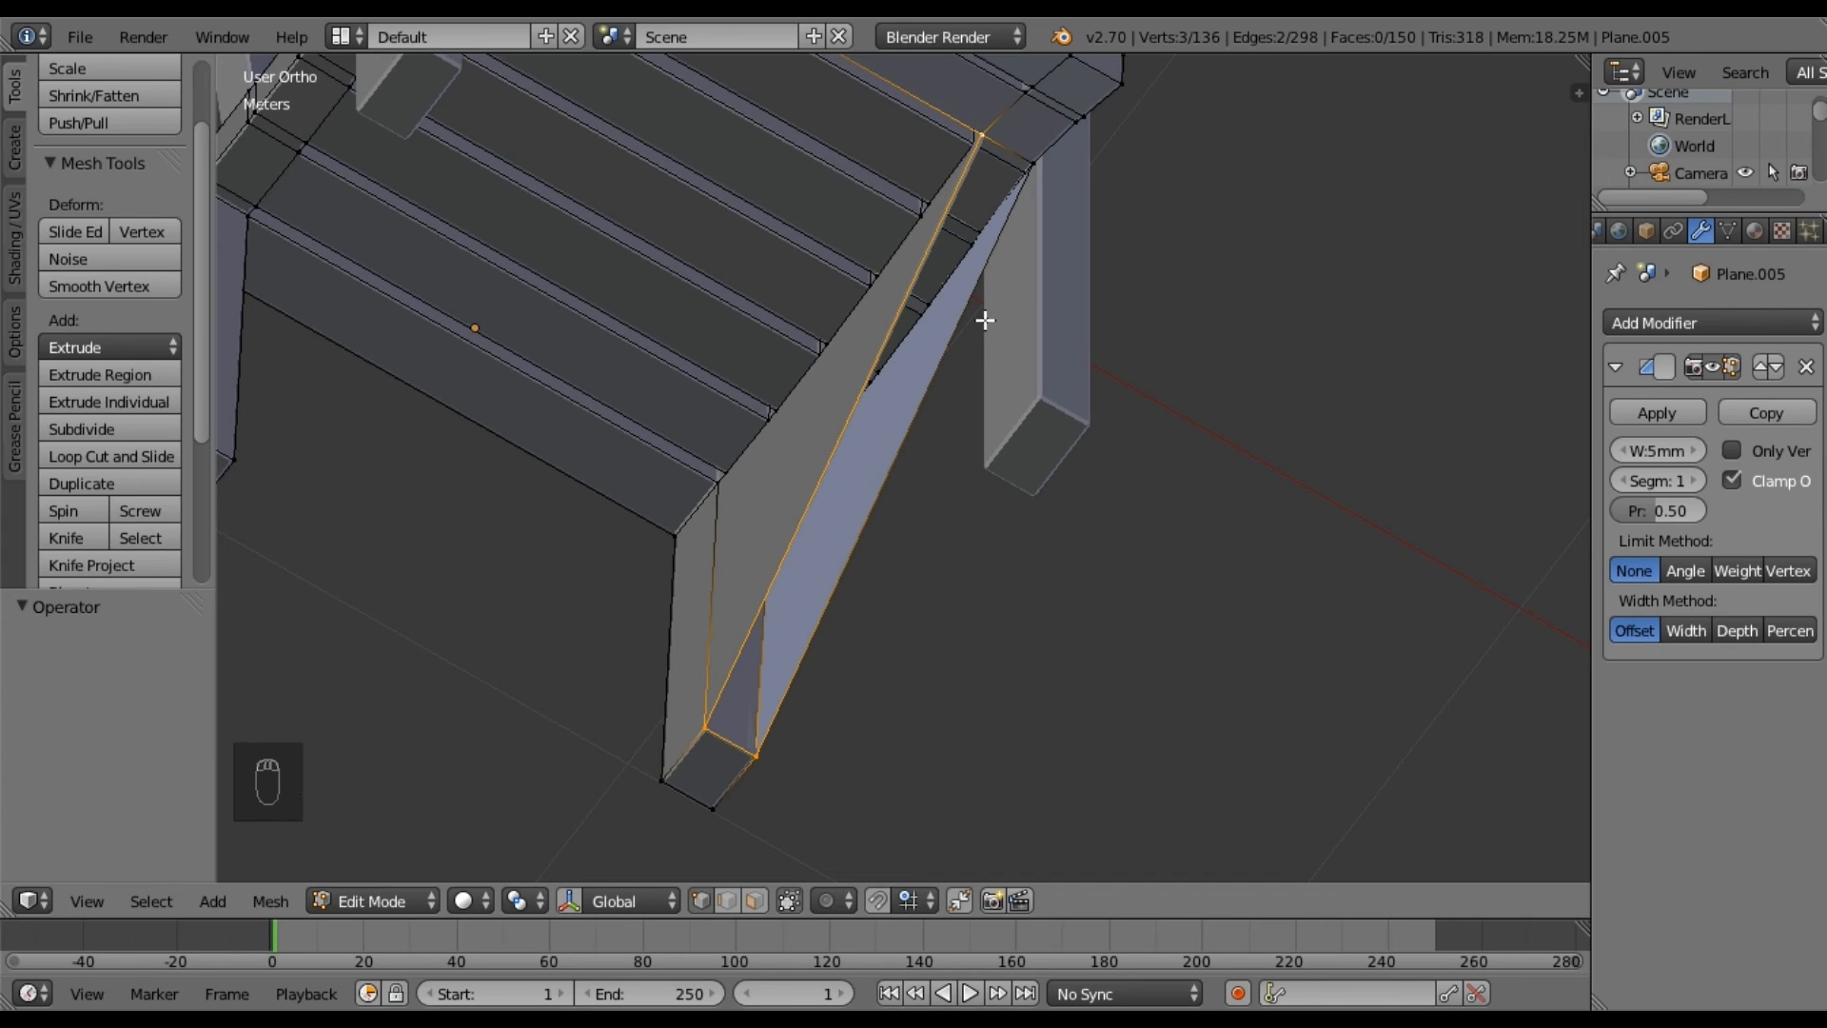
{"action": "right_click", "coordinate": [1042, 162], "text": "shift"}
{"action": "key", "text": "f"}
{"action": "key", "text": "a"}
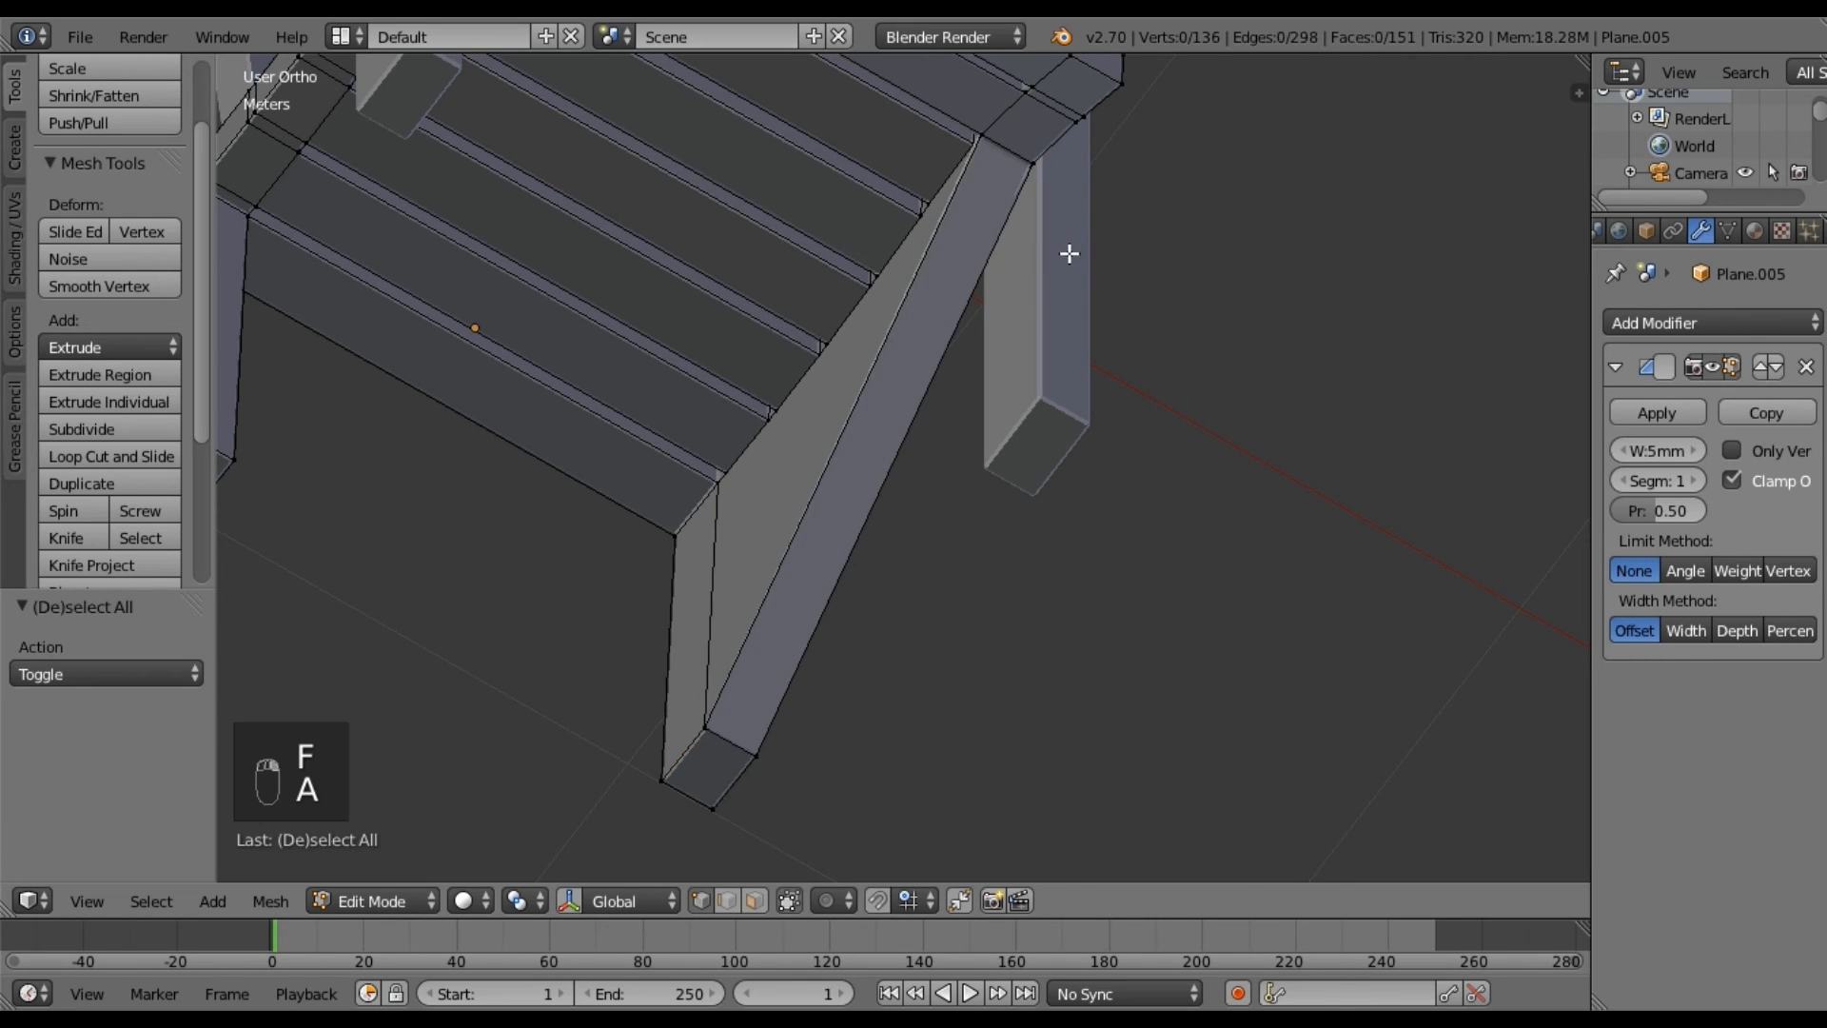
{"action": "middle_click_drag", "start_coordinate": [1059, 300], "coordinate": [636, 499]}
{"action": "left_click", "coordinate": [143, 457]}
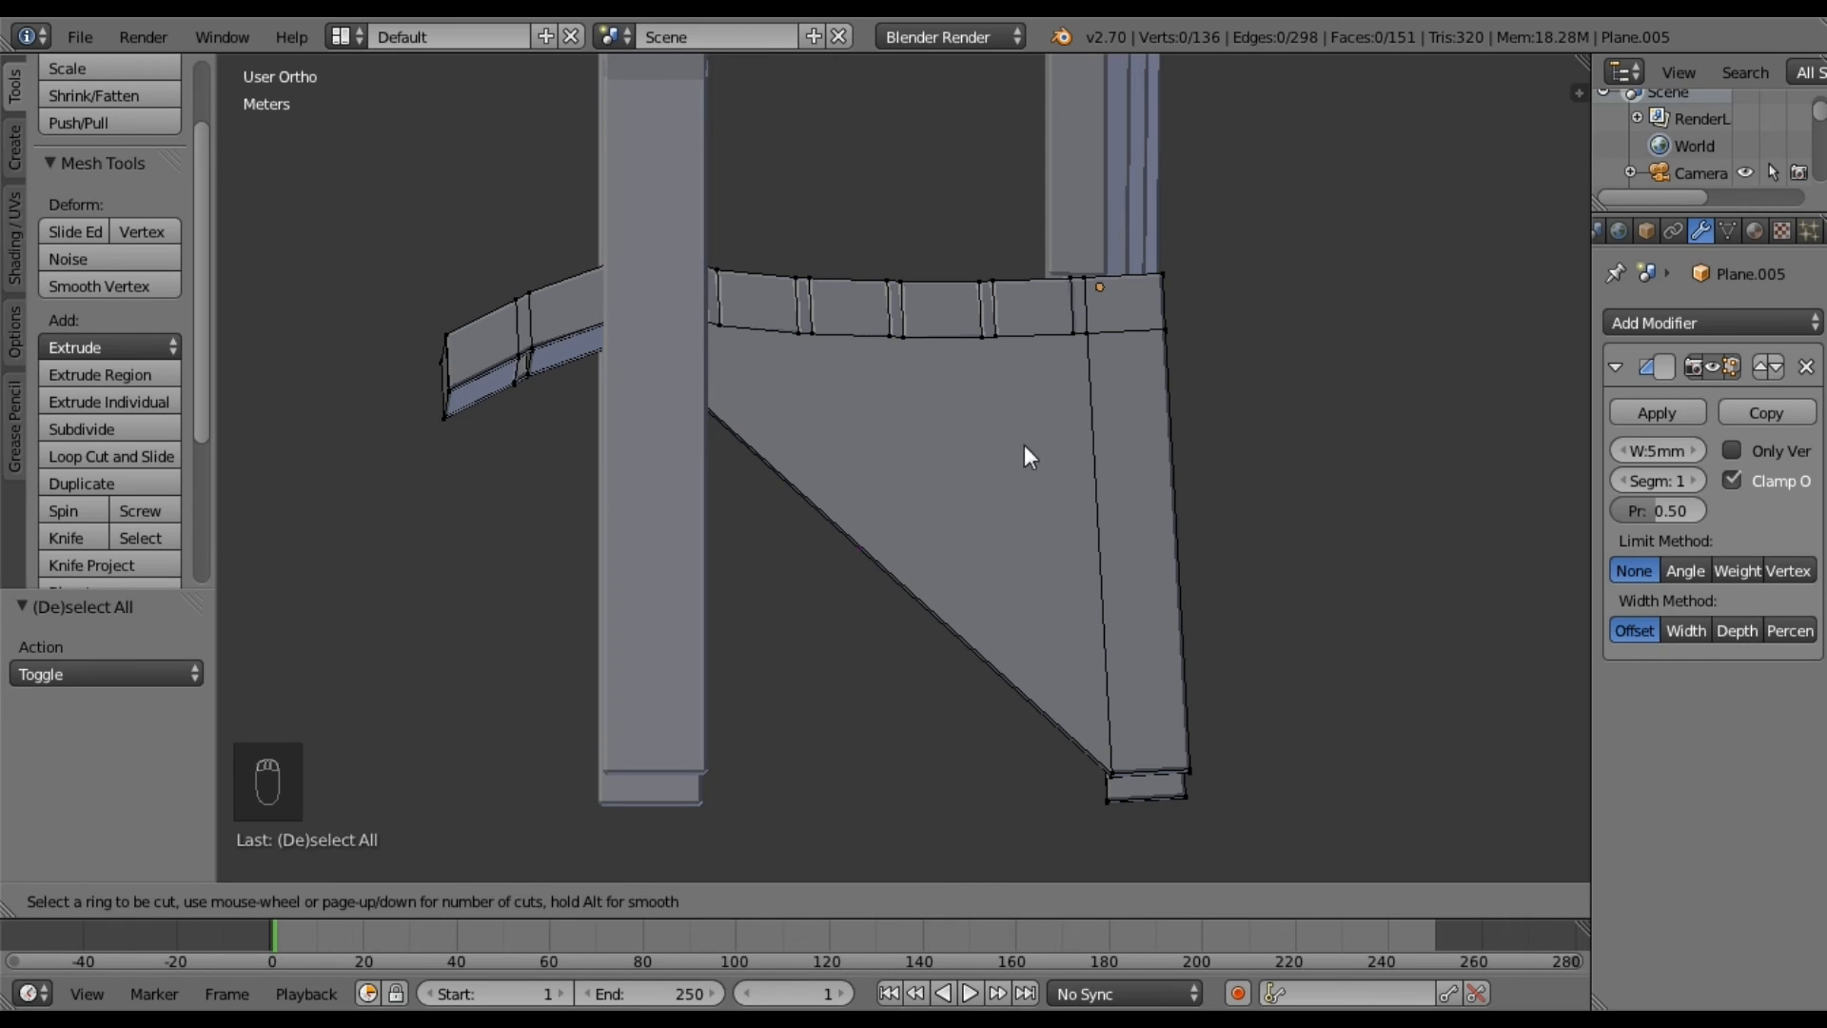
{"action": "right_click", "coordinate": [332, 412]}
Fill the outer side face between the left rear leg's bottom vertex and the row of vertices along the seat's outer lower edge.
{"action": "middle_click_drag", "start_coordinate": [508, 480], "coordinate": [345, 556]}
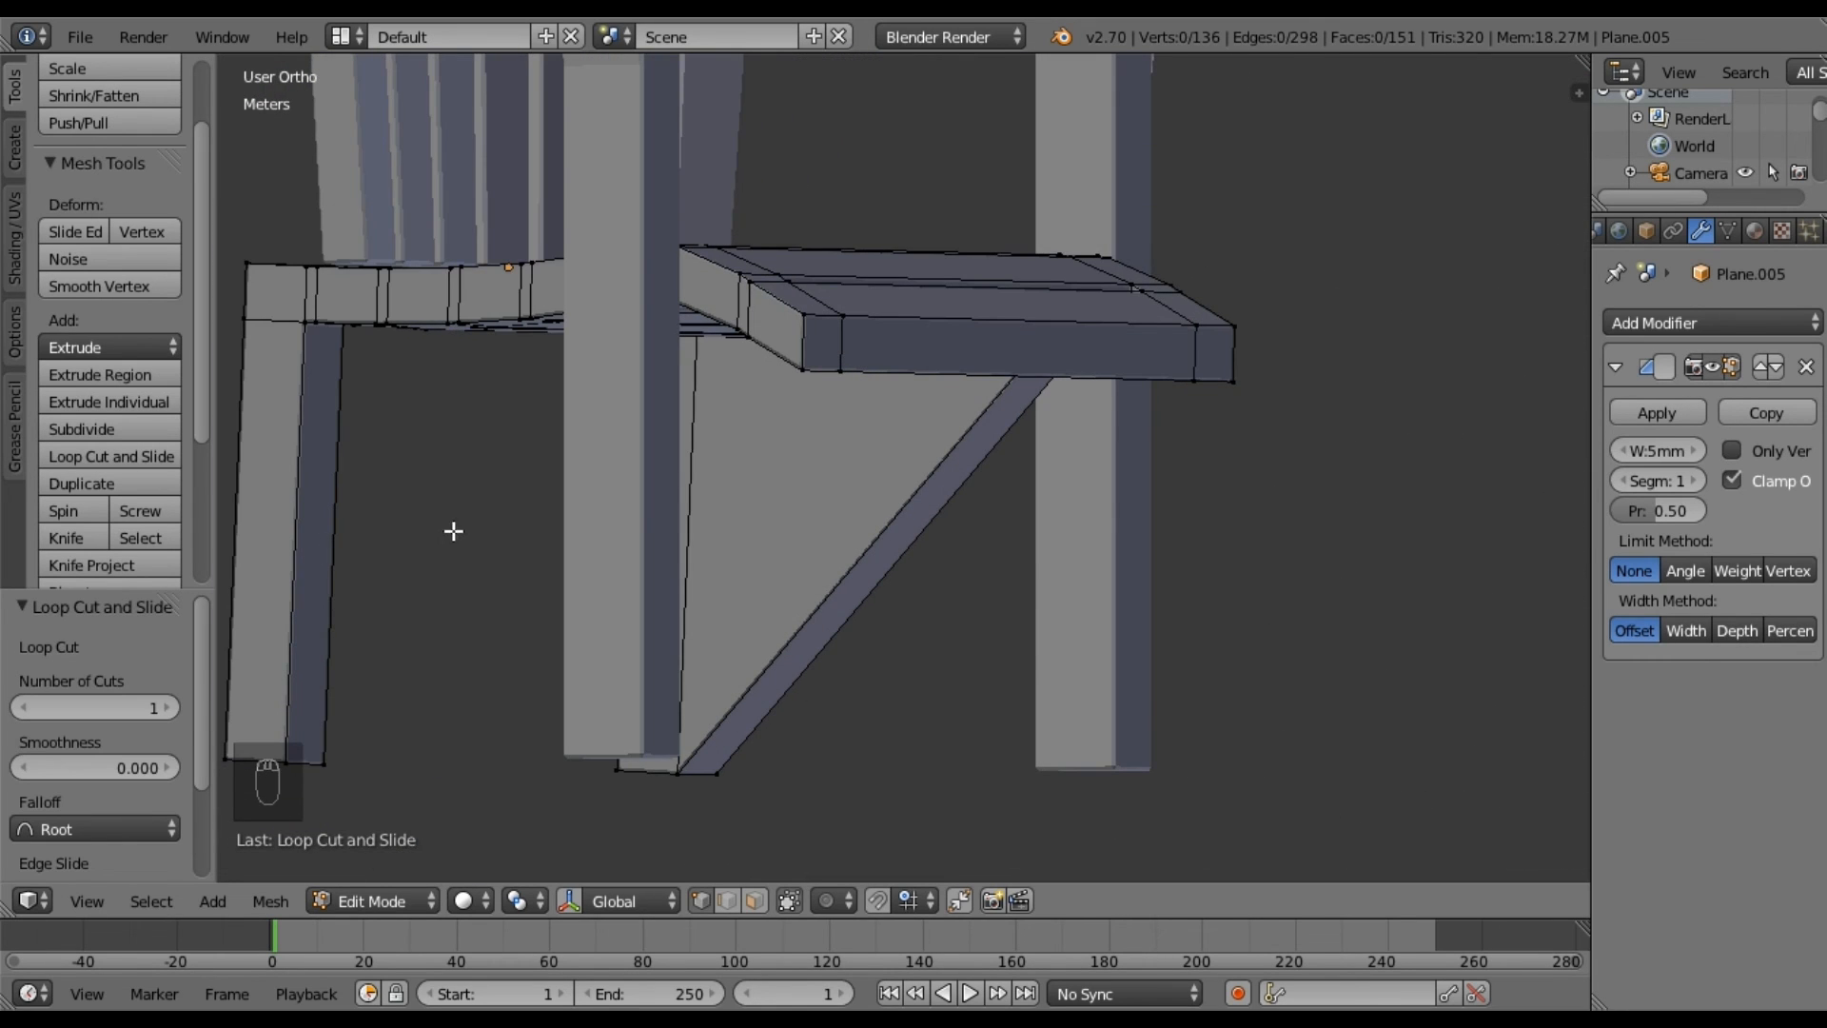
{"action": "middle_click_drag", "start_coordinate": [453, 531], "coordinate": [910, 455], "text": "shift"}
{"action": "right_click", "coordinate": [651, 686]}
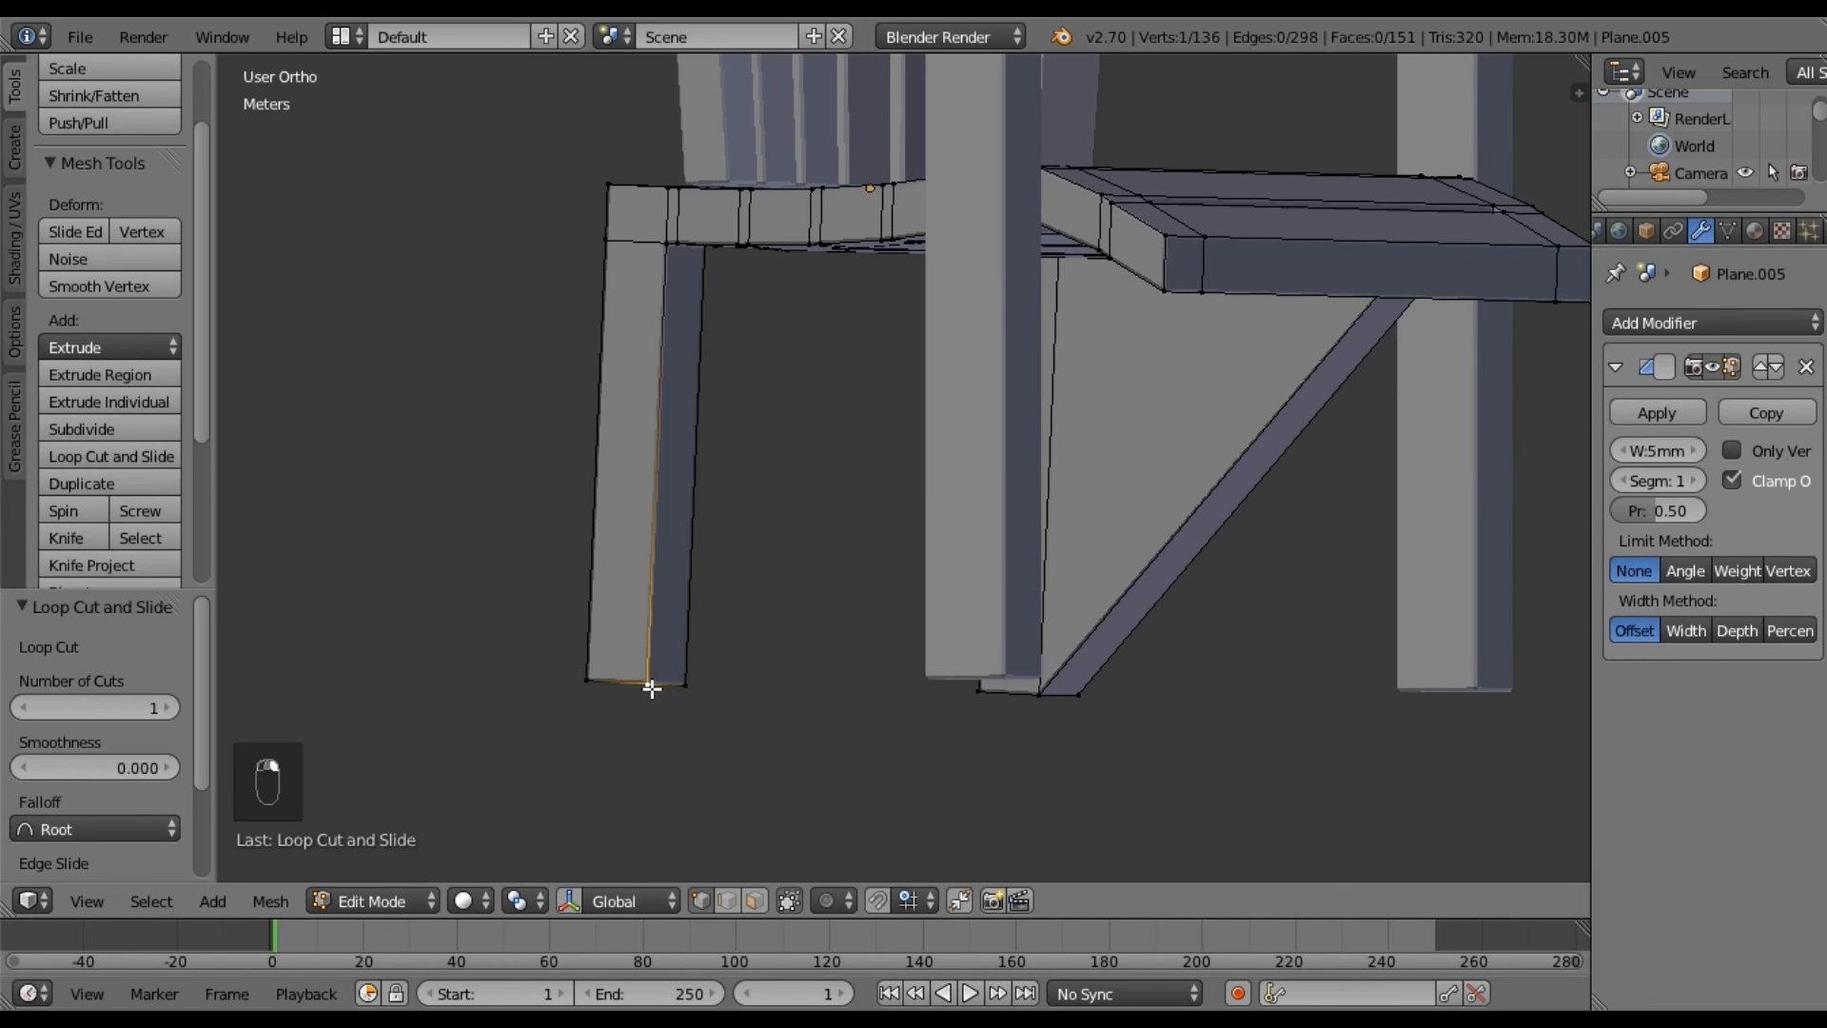
{"action": "middle_click_drag", "start_coordinate": [638, 441], "coordinate": [823, 597]}
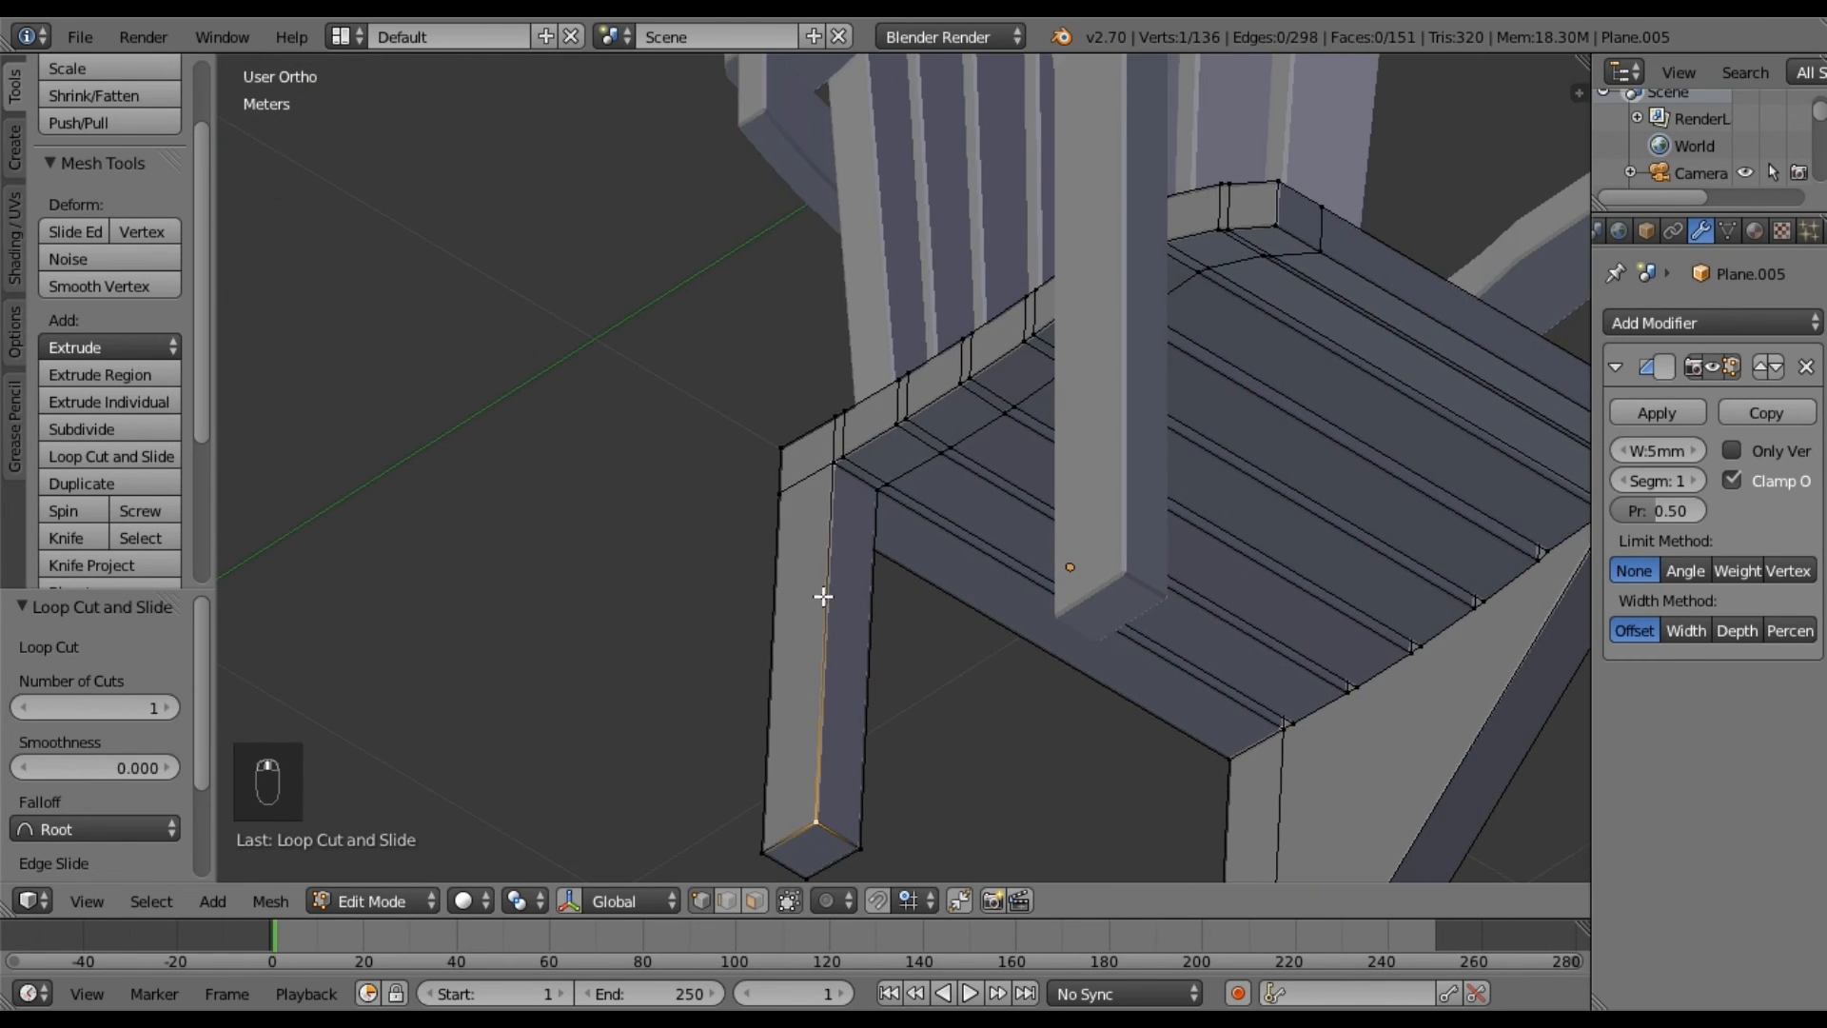
{"action": "right_click", "coordinate": [834, 463], "text": "shift"}
{"action": "right_click", "coordinate": [845, 458], "text": "shift"}
{"action": "right_click", "coordinate": [898, 423], "text": "shift"}
{"action": "right_click", "coordinate": [906, 418], "text": "shift"}
{"action": "right_click", "coordinate": [961, 382], "text": "shift"}
{"action": "right_click", "coordinate": [971, 376], "text": "shift"}
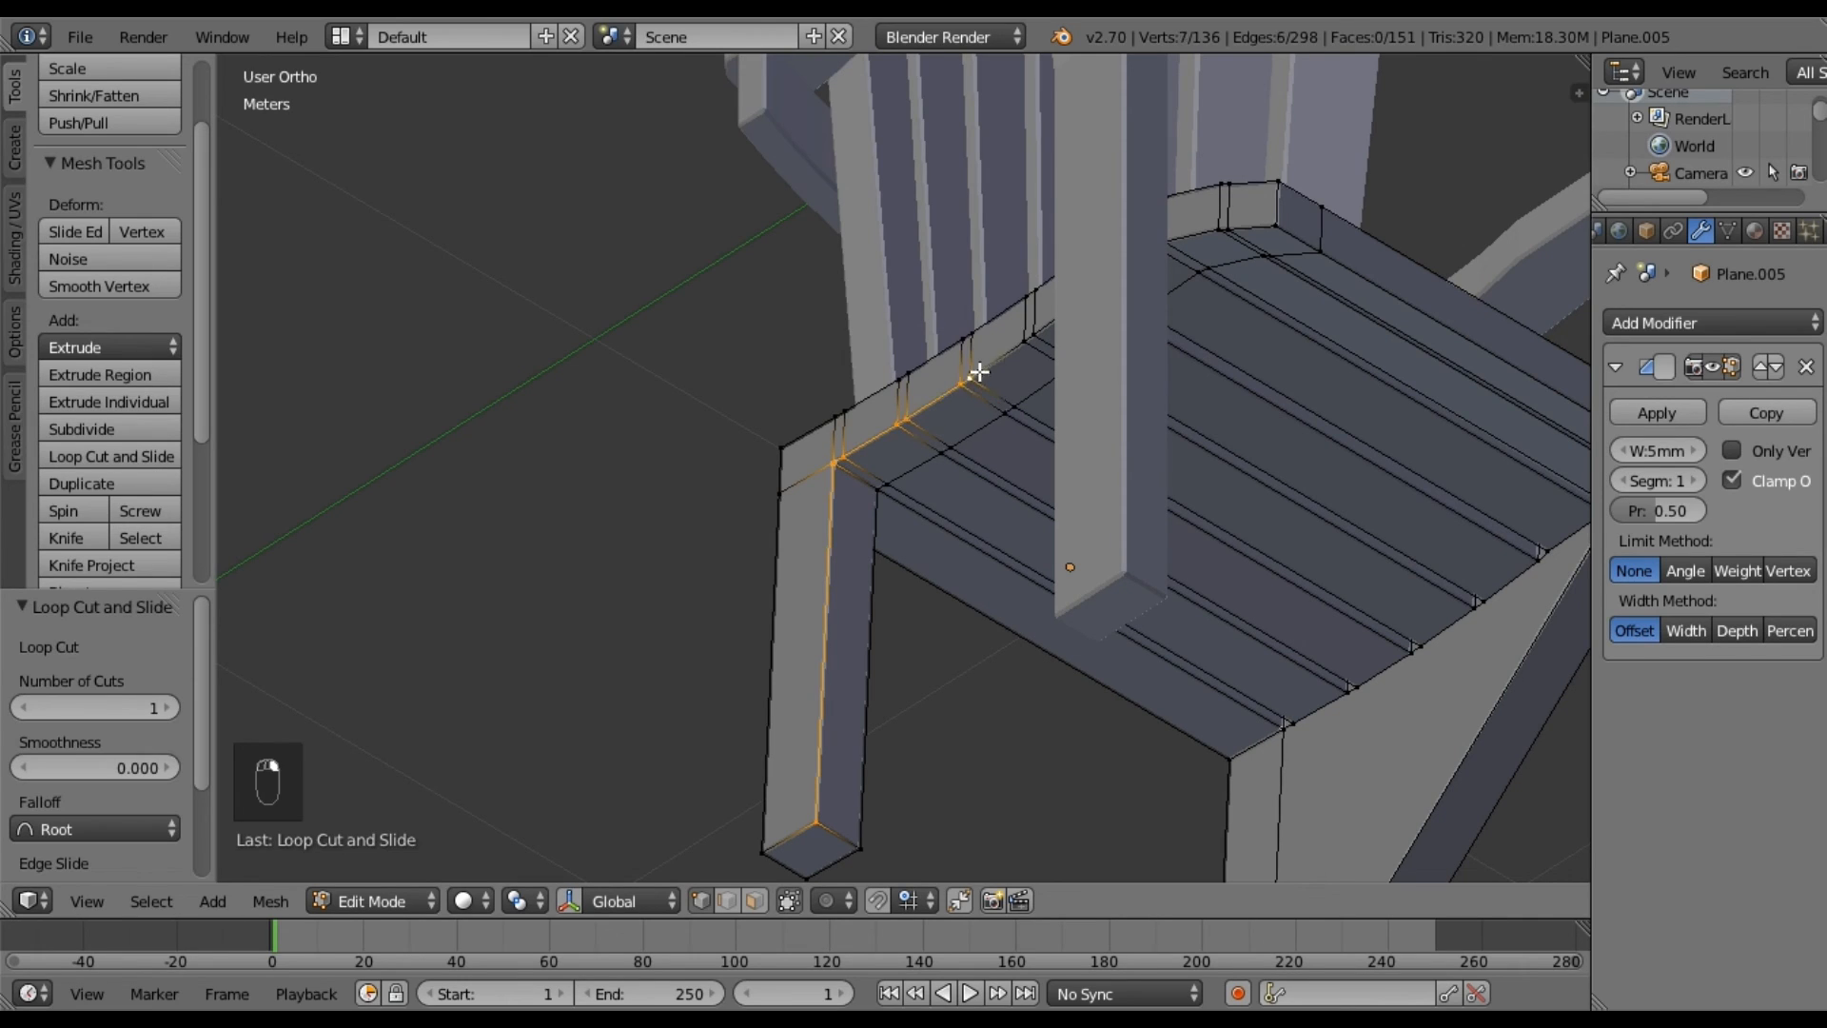
{"action": "right_click", "coordinate": [1025, 343], "text": "shift"}
{"action": "right_click", "coordinate": [1035, 333], "text": "shift"}
{"action": "middle_click_drag", "start_coordinate": [1104, 355], "coordinate": [521, 389]}
{"action": "right_click", "coordinate": [529, 381], "text": "shift"}
{"action": "right_click", "coordinate": [523, 380], "text": "shift"}
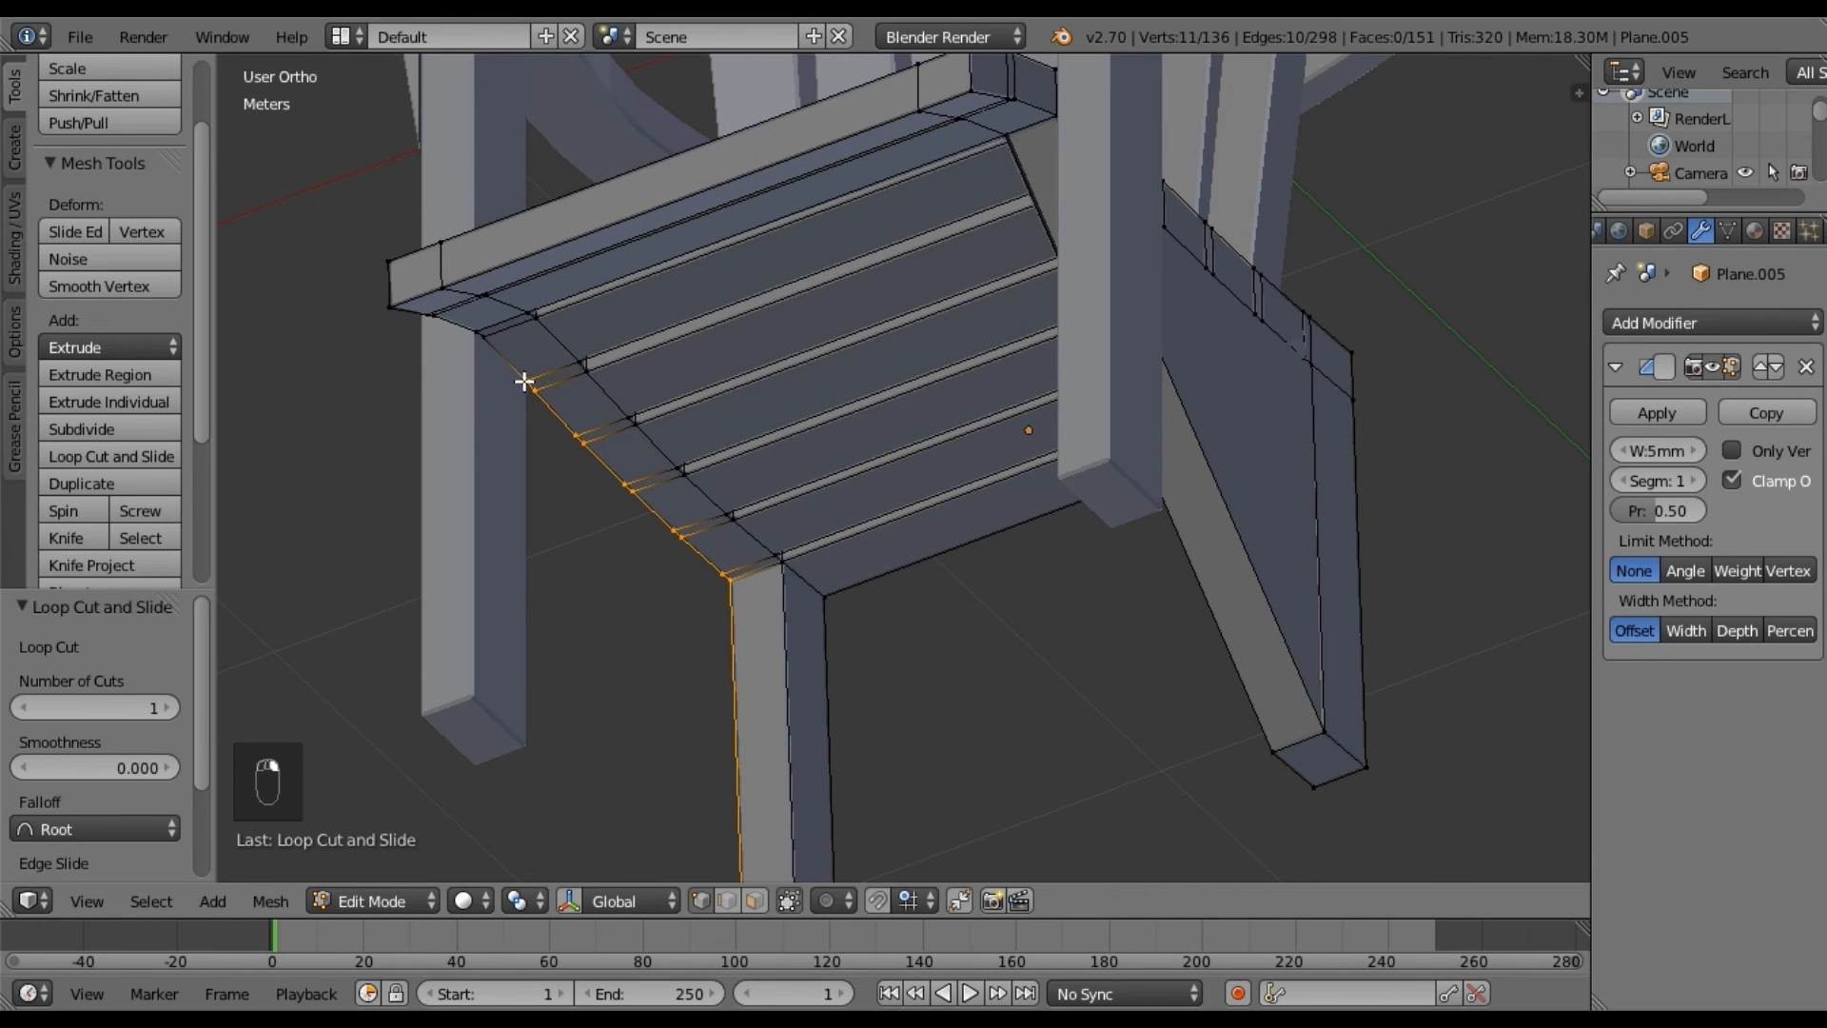
{"action": "right_click", "coordinate": [487, 339], "text": "shift"}
{"action": "right_click", "coordinate": [478, 332], "text": "shift"}
{"action": "middle_click_drag", "start_coordinate": [533, 476], "coordinate": [641, 473]}
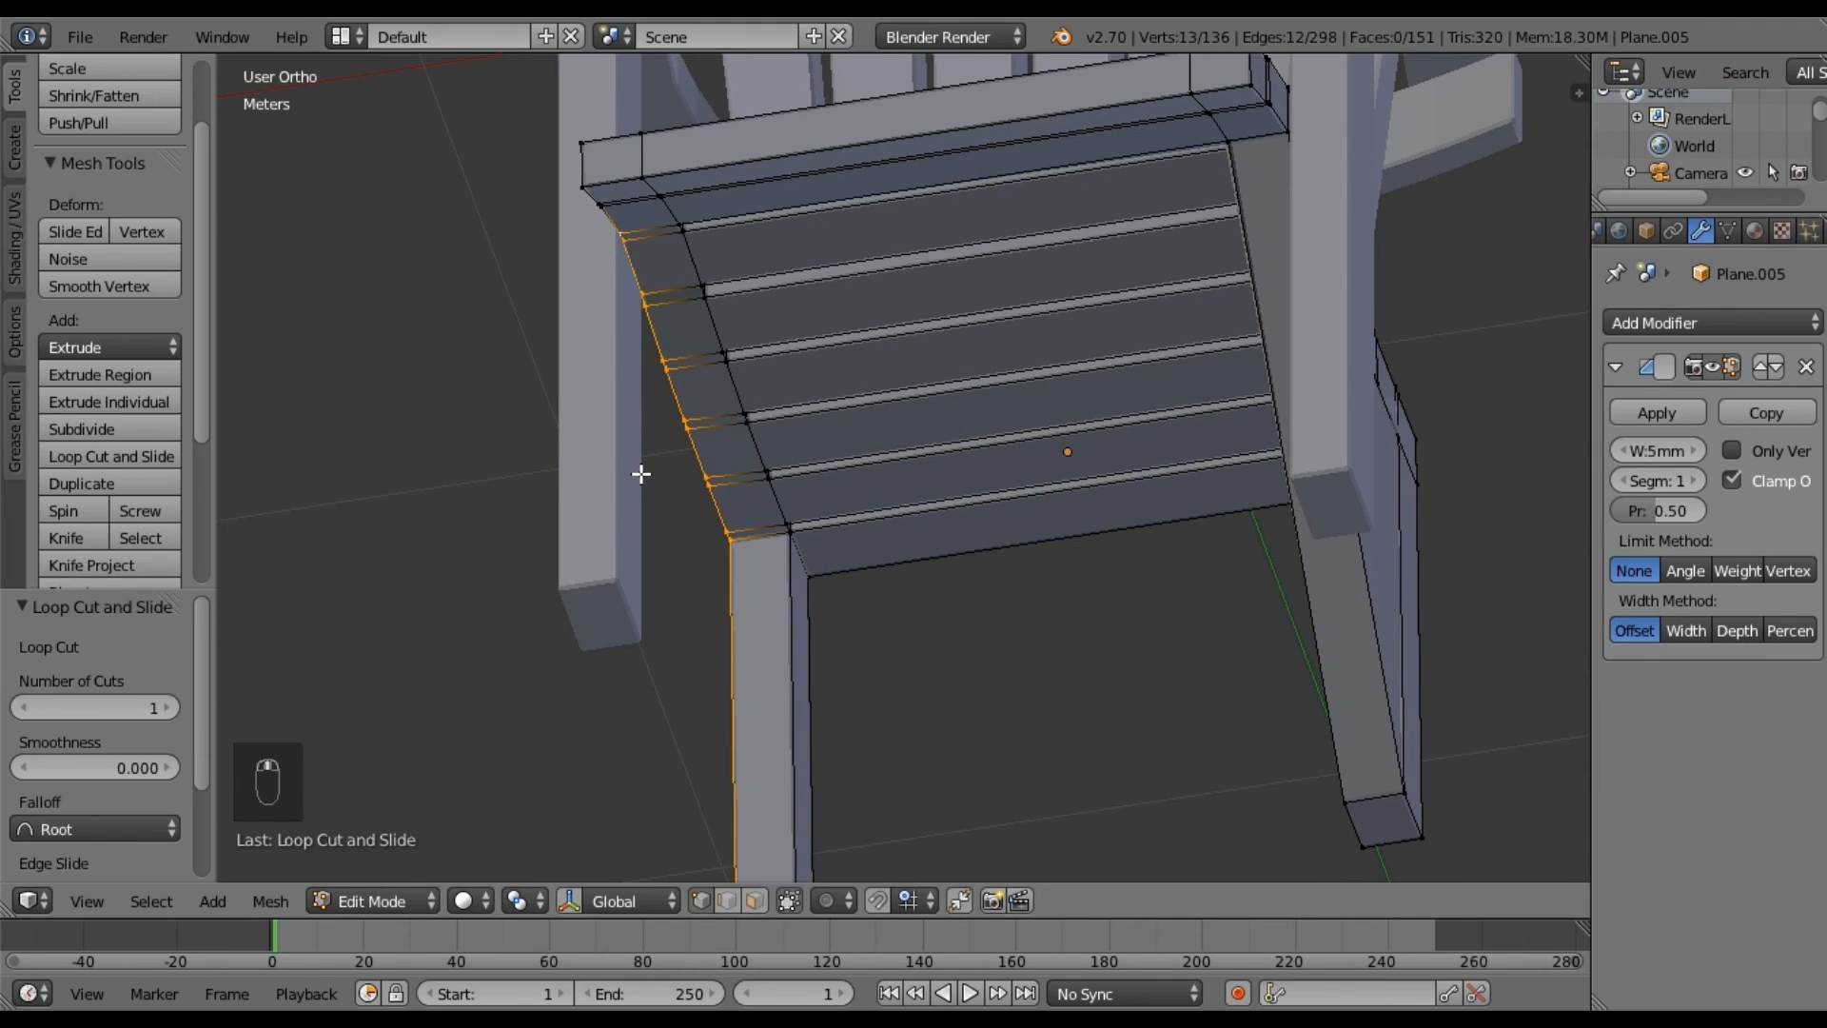
{"action": "key", "text": "f"}
{"action": "middle_click_drag", "start_coordinate": [730, 512], "coordinate": [615, 428]}
{"action": "key", "text": "a"}
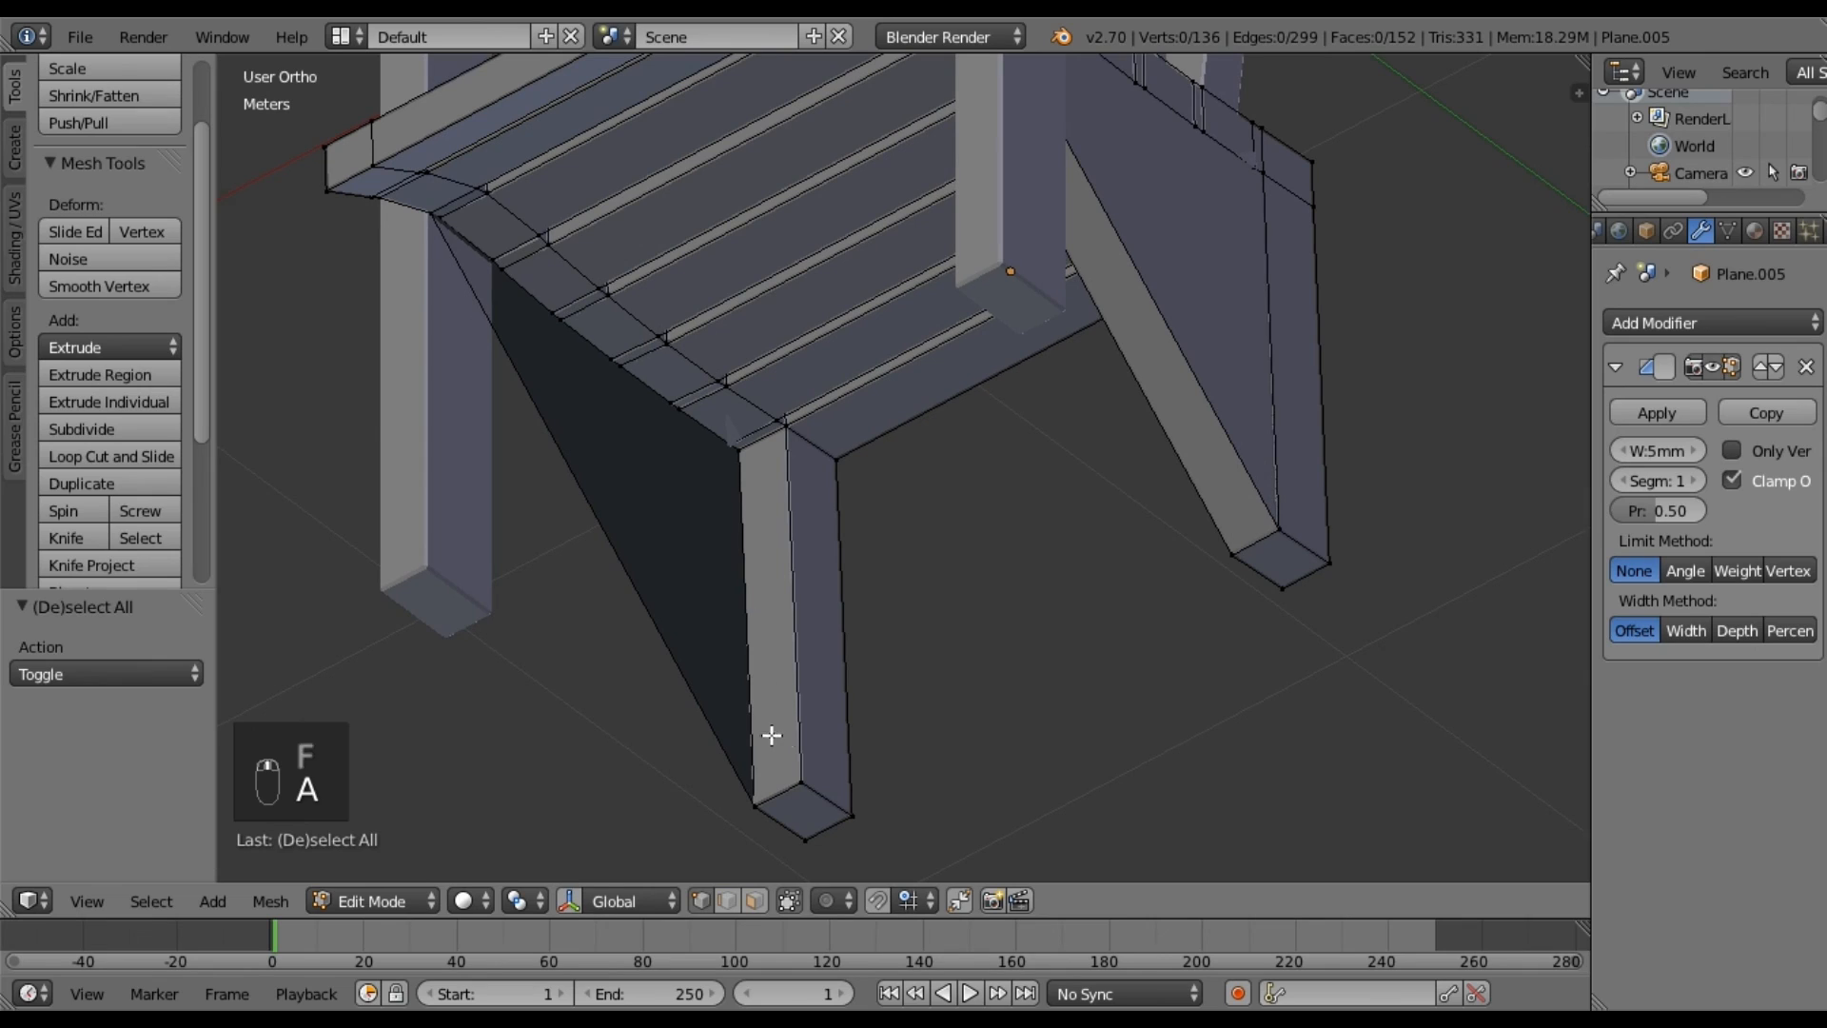
Fill the matching inner side face between the left rear leg's inner bottom vertex and the inner row of vertices under the seat.
{"action": "right_click", "coordinate": [810, 775]}
{"action": "right_click", "coordinate": [782, 432], "text": "shift"}
{"action": "right_click", "coordinate": [768, 418], "text": "shift"}
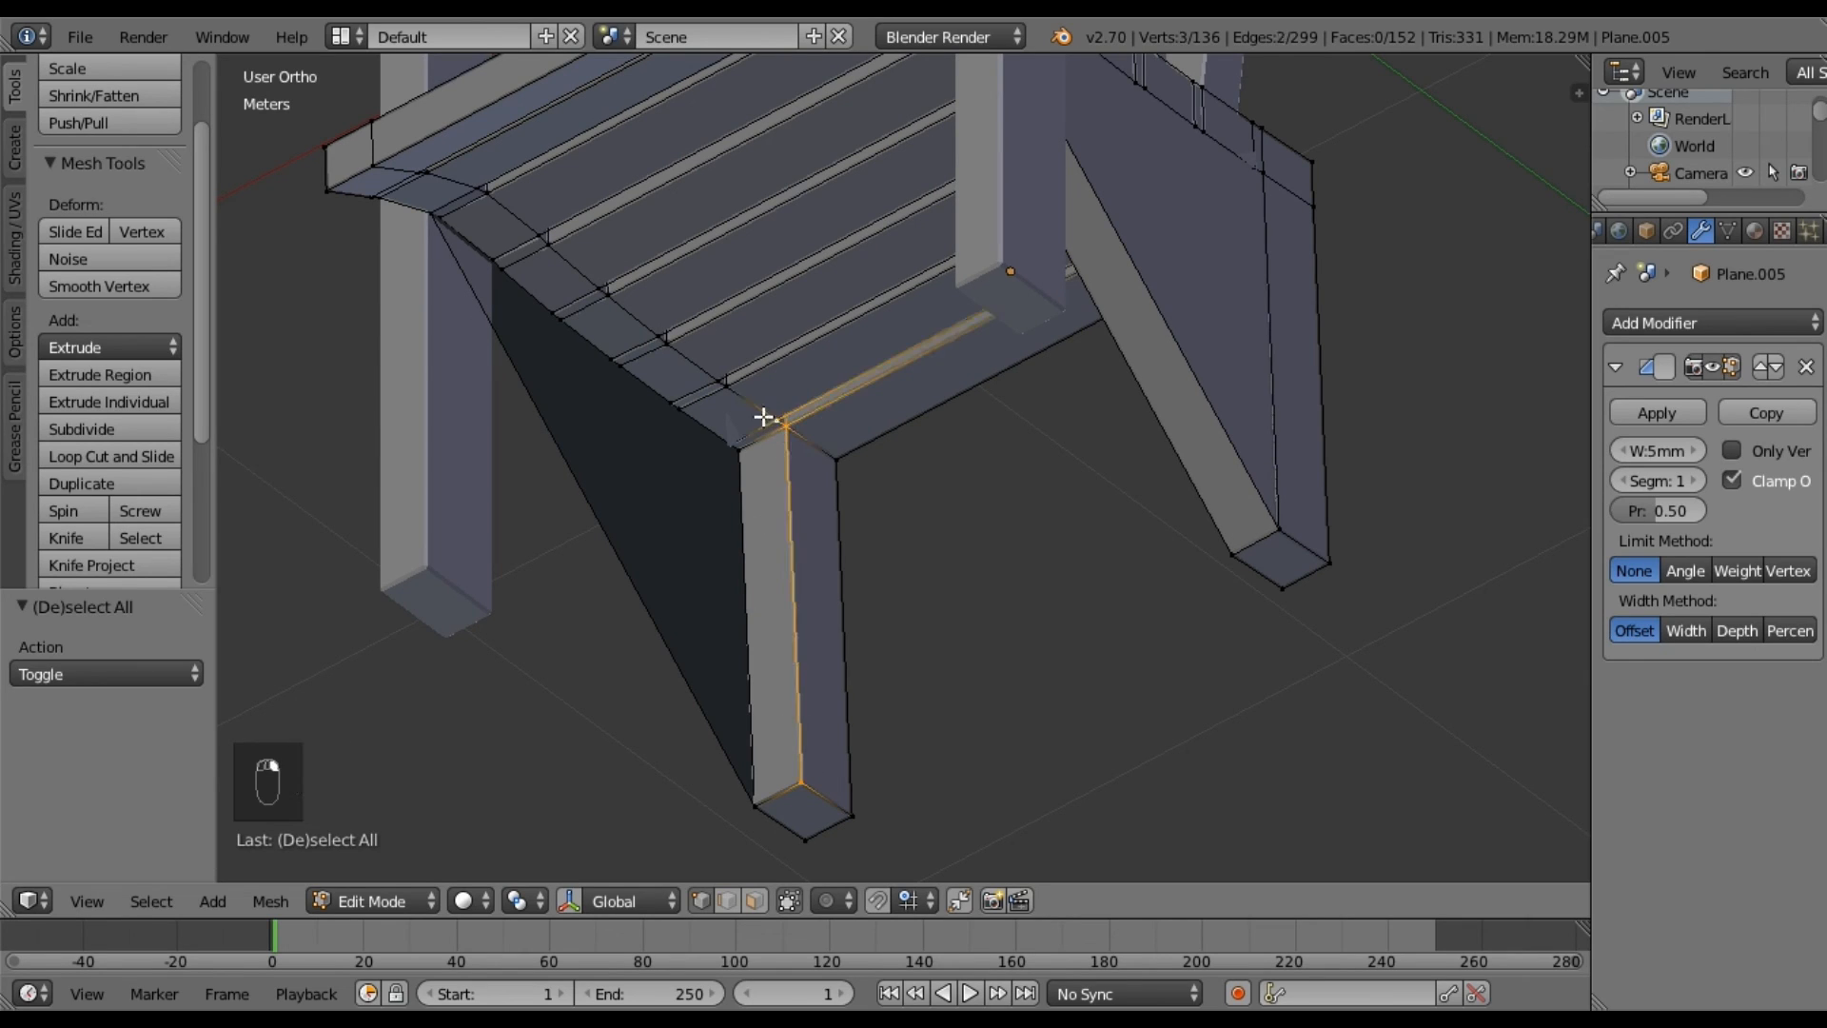
{"action": "right_click", "coordinate": [721, 384], "text": "shift"}
{"action": "right_click", "coordinate": [712, 378], "text": "shift"}
{"action": "right_click", "coordinate": [667, 340], "text": "shift"}
{"action": "right_click", "coordinate": [661, 335], "text": "shift"}
{"action": "right_click", "coordinate": [607, 292], "text": "shift"}
{"action": "right_click", "coordinate": [600, 286], "text": "shift"}
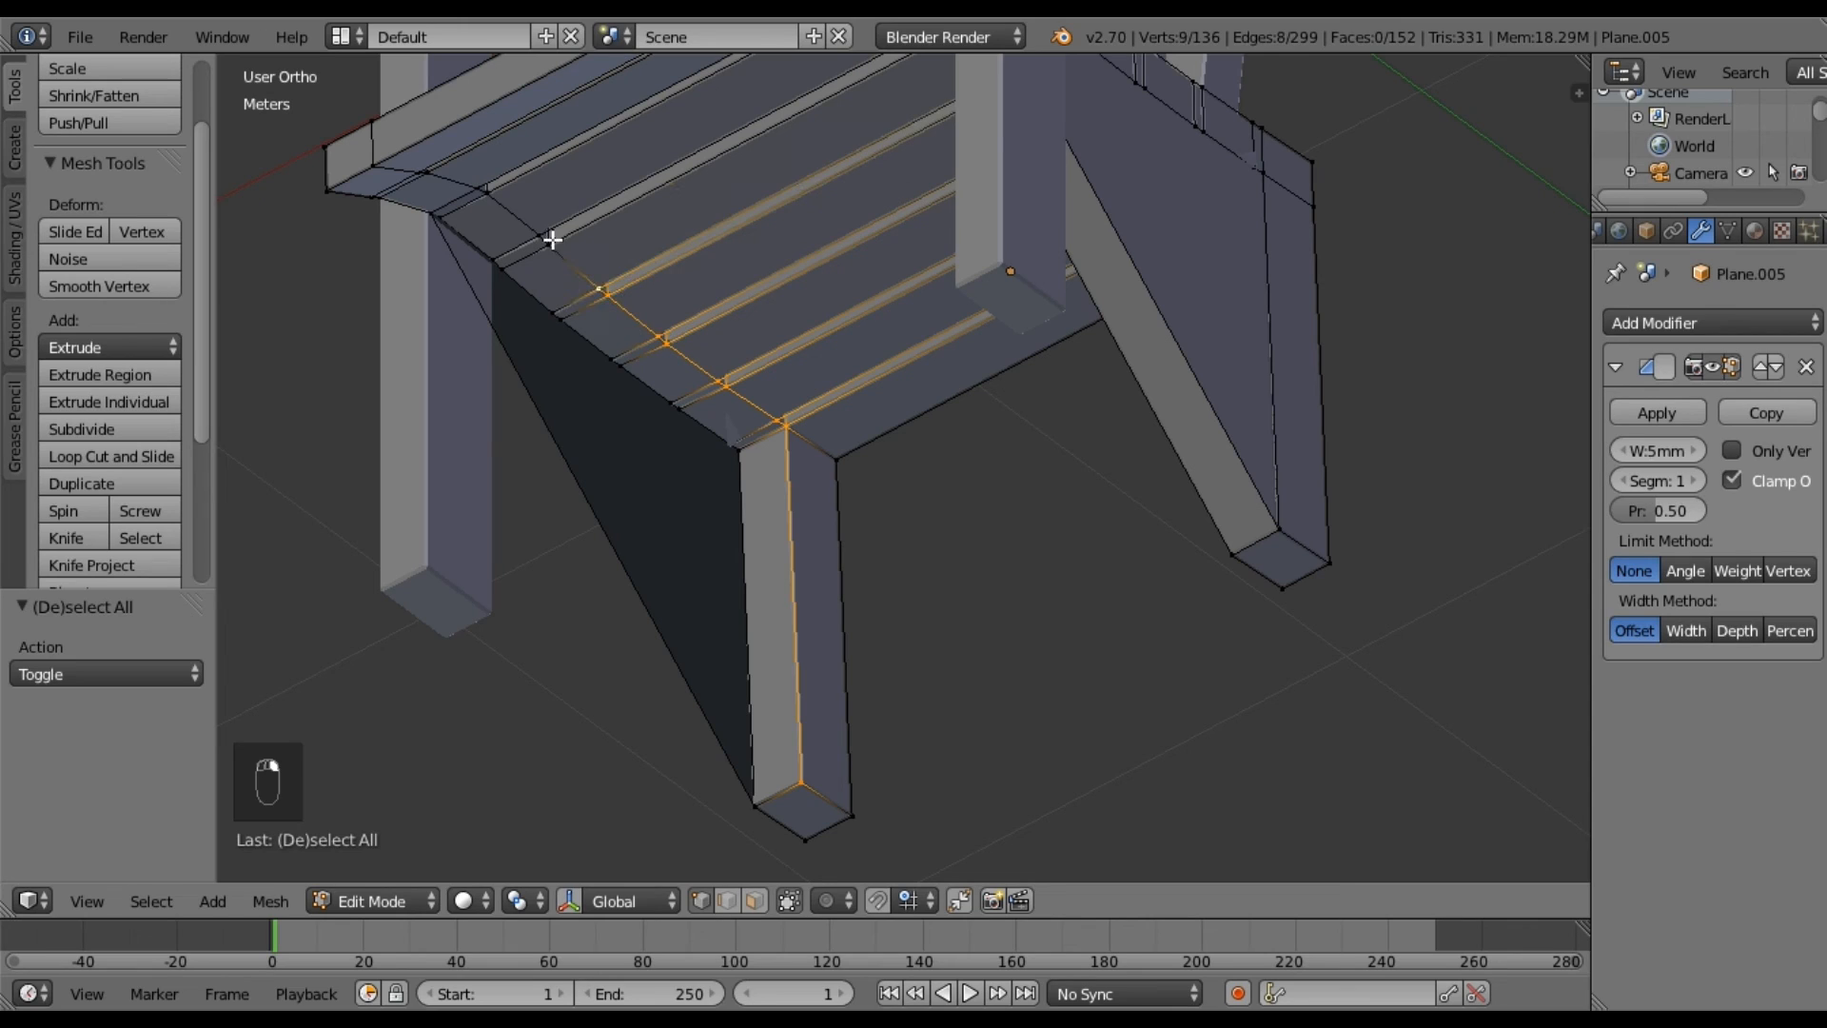
{"action": "right_click", "coordinate": [547, 243], "text": "shift"}
{"action": "right_click", "coordinate": [541, 237], "text": "shift"}
{"action": "right_click", "coordinate": [481, 194], "text": "shift"}
{"action": "right_click", "coordinate": [476, 188], "text": "shift"}
{"action": "key", "text": "f"}
{"action": "key", "text": "a"}
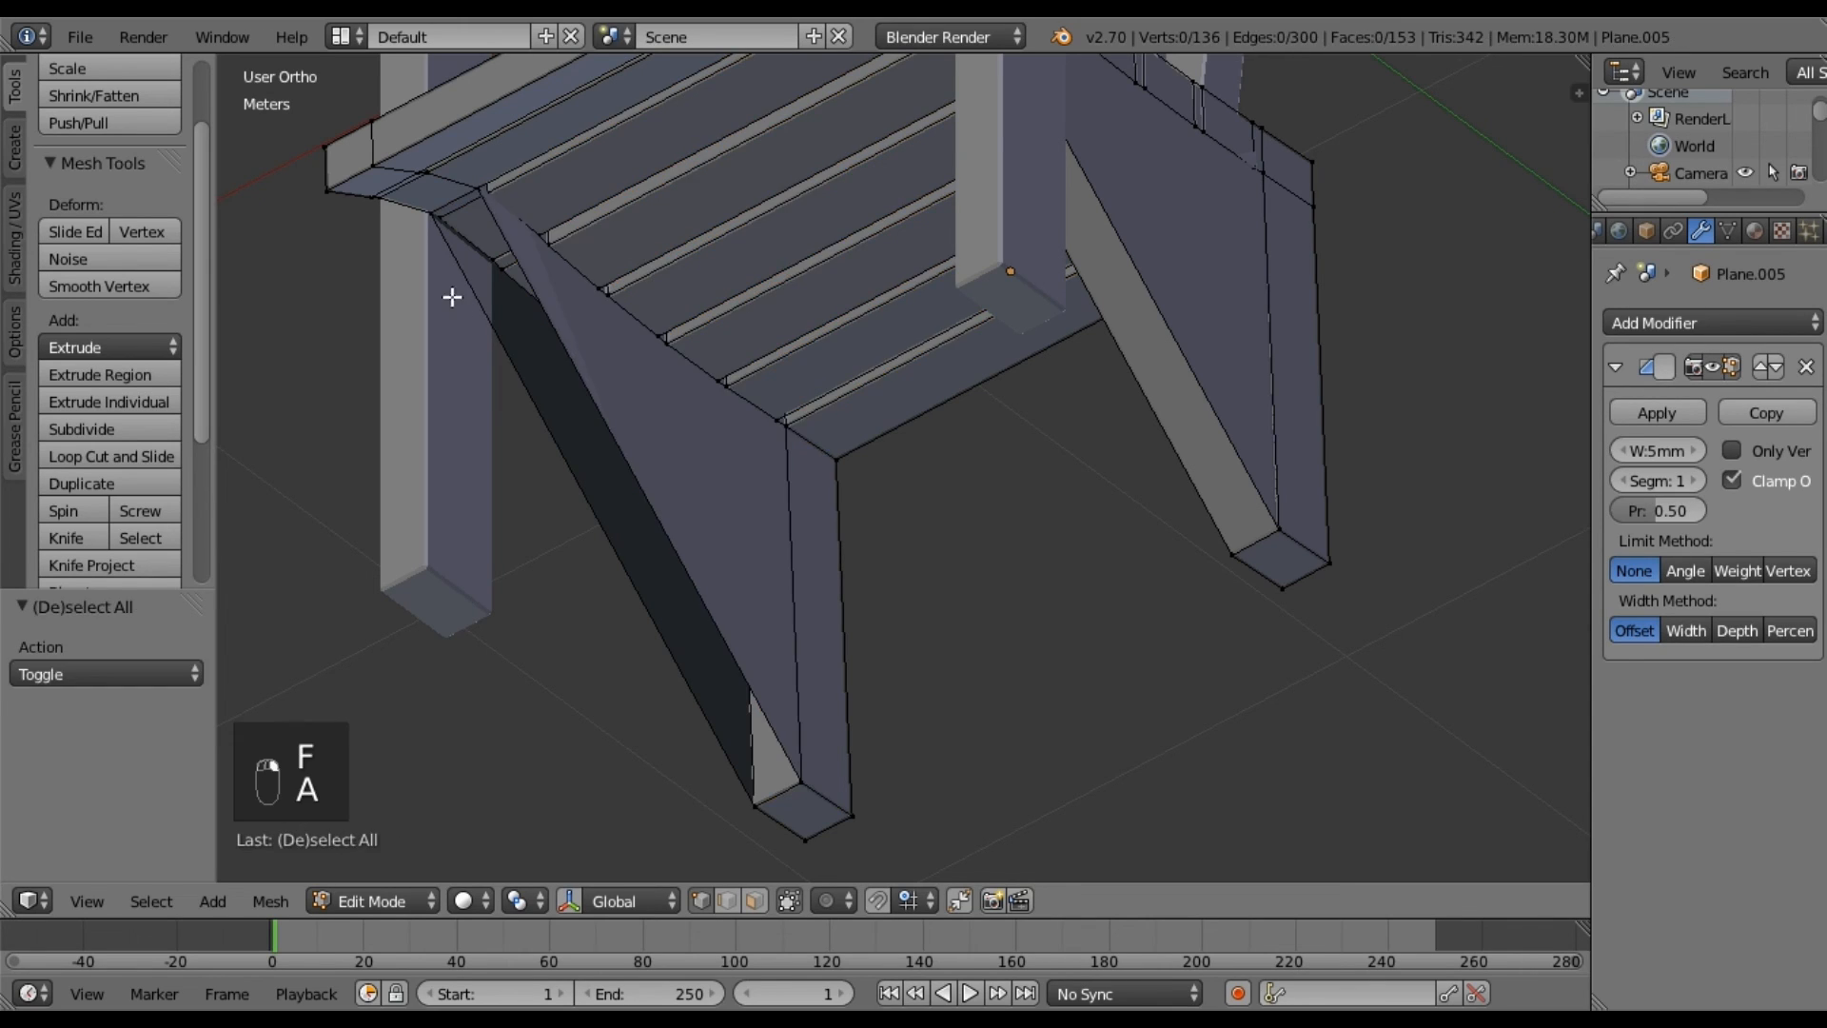
Fill the sloping front face between the two side faces of the left rear leg.
{"action": "right_click", "coordinate": [477, 186], "text": "shift"}
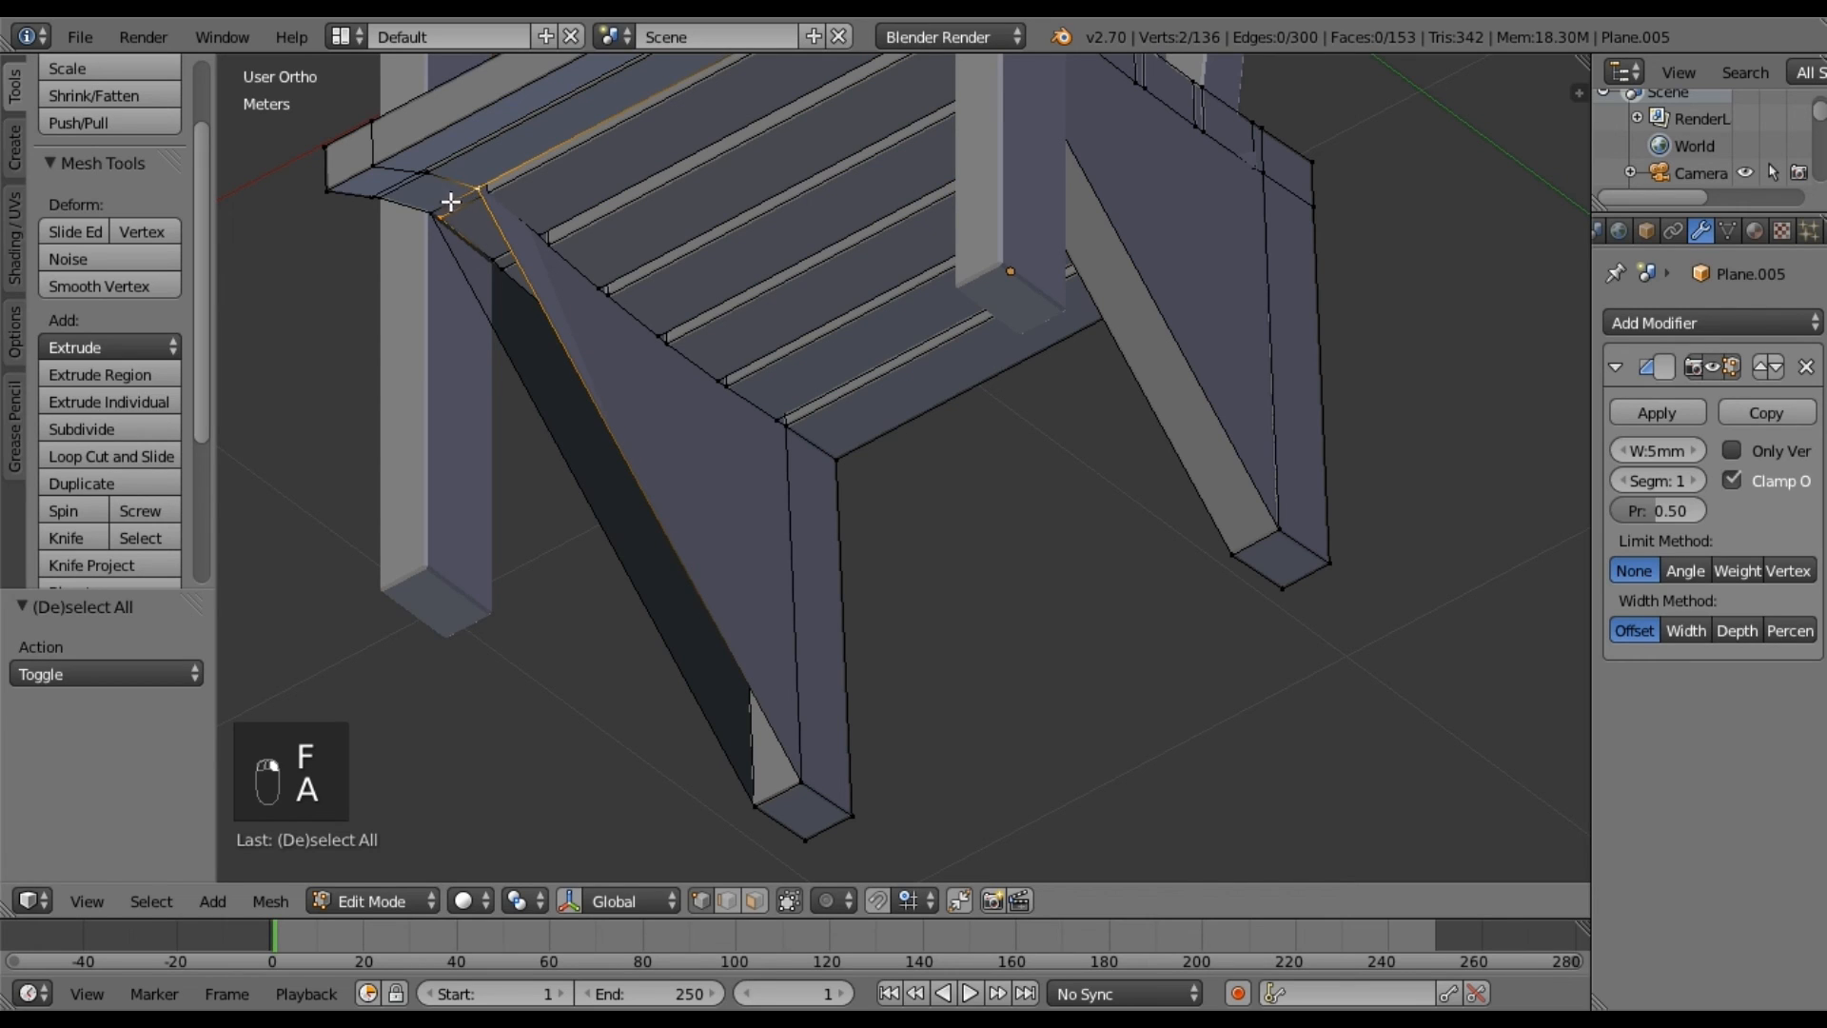
{"action": "right_click", "coordinate": [779, 809], "text": "shift"}
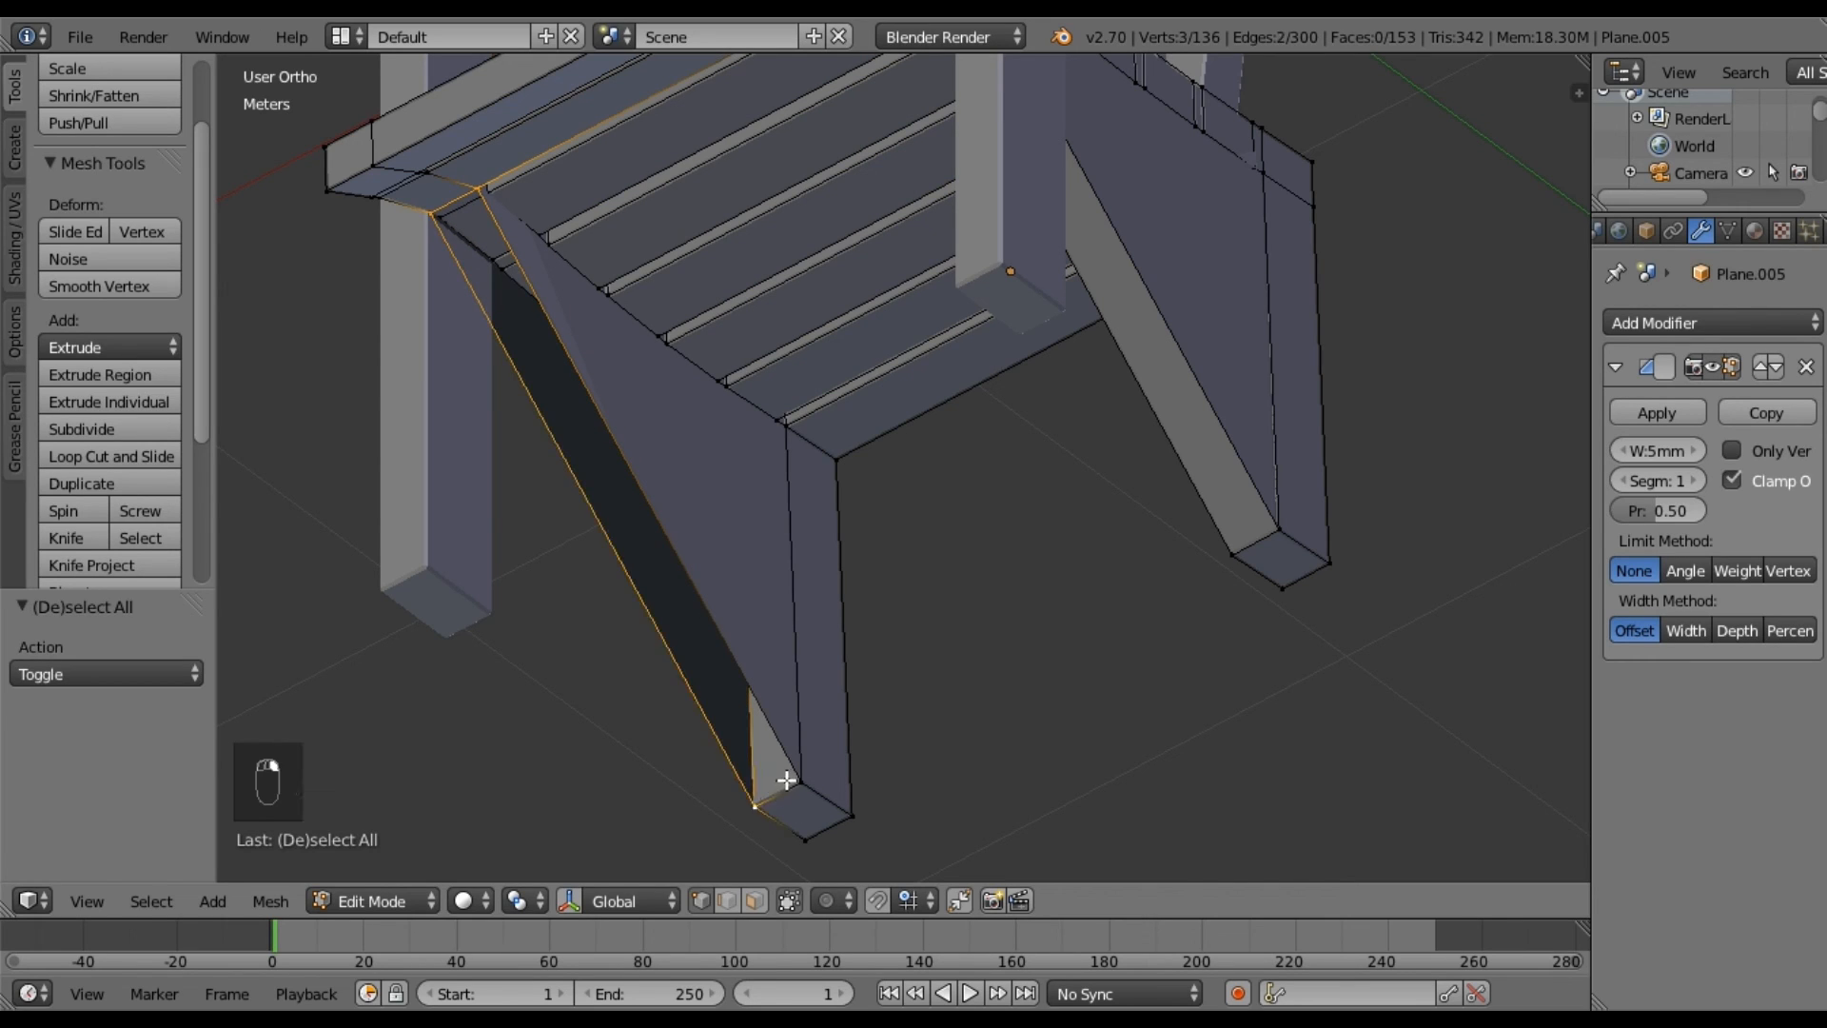
{"action": "key", "text": "f"}
{"action": "key", "text": "a"}
{"action": "middle_click_drag", "start_coordinate": [676, 573], "coordinate": [532, 361]}
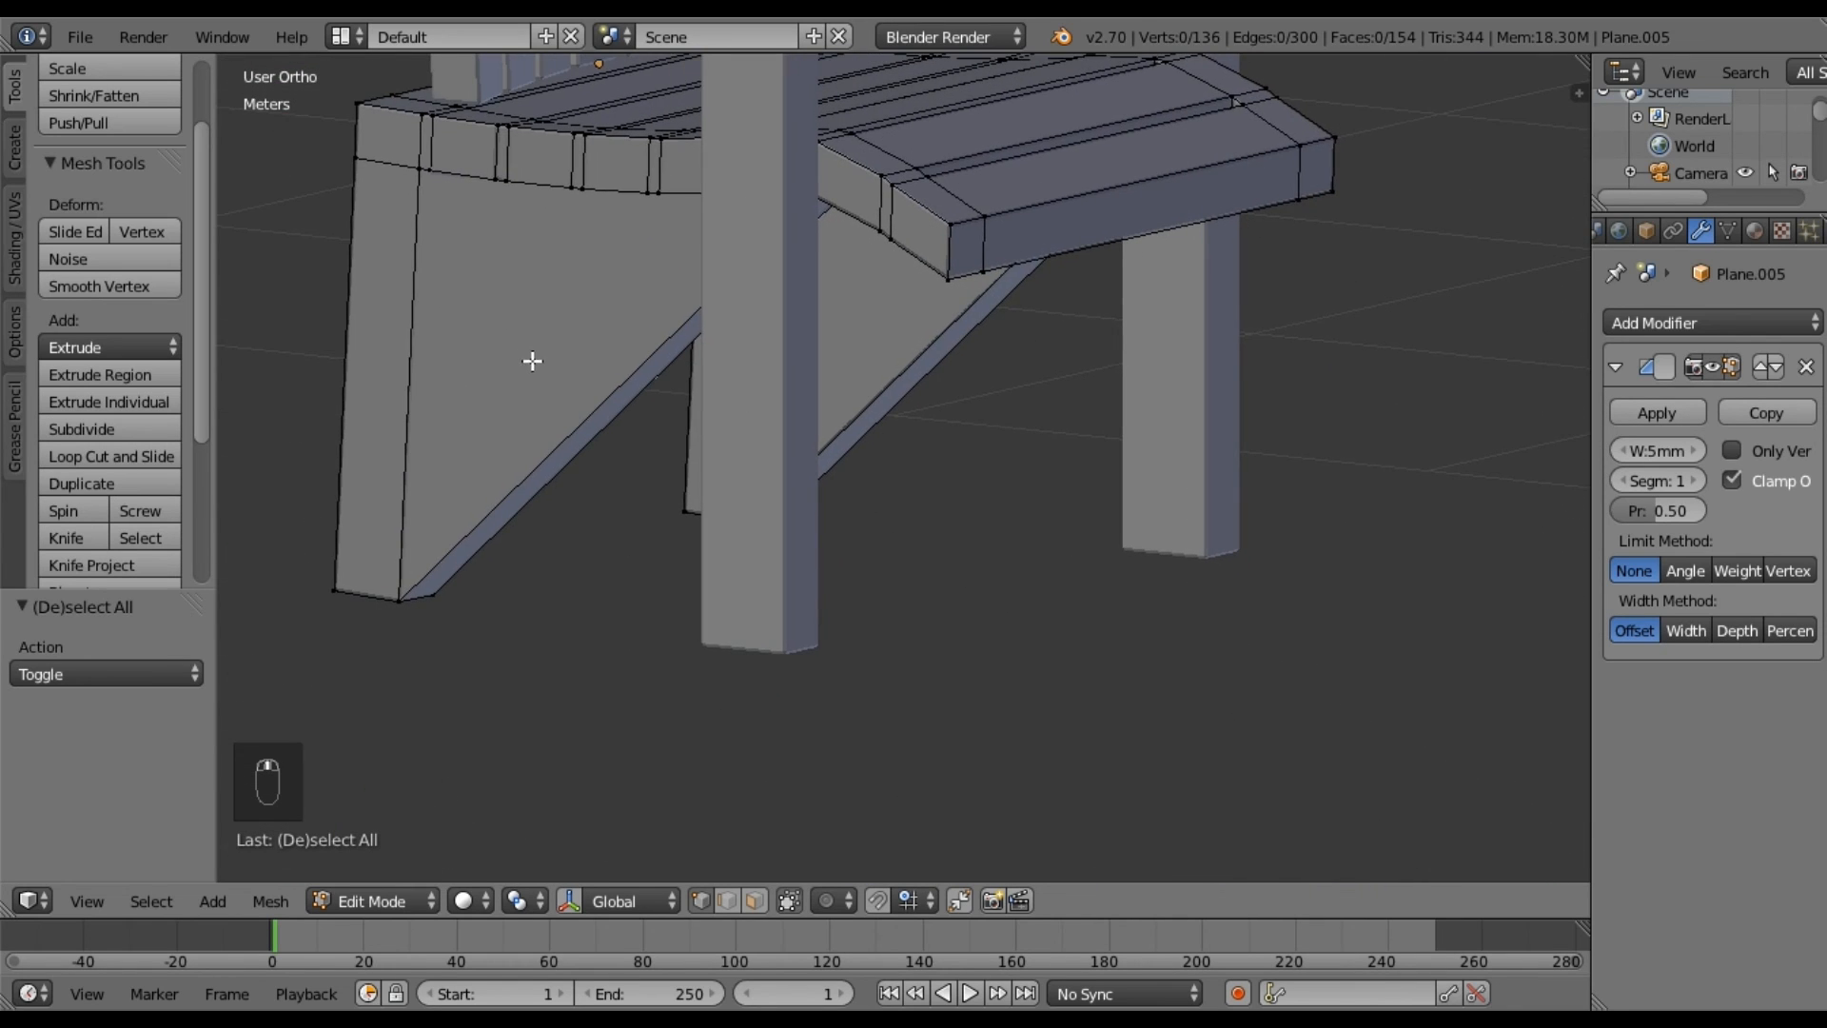
In a wireframe right side view, try to move the front bottom vertices of both rear legs forward and slightly up.
{"action": "middle_click_drag", "start_coordinate": [918, 436], "coordinate": [1082, 338]}
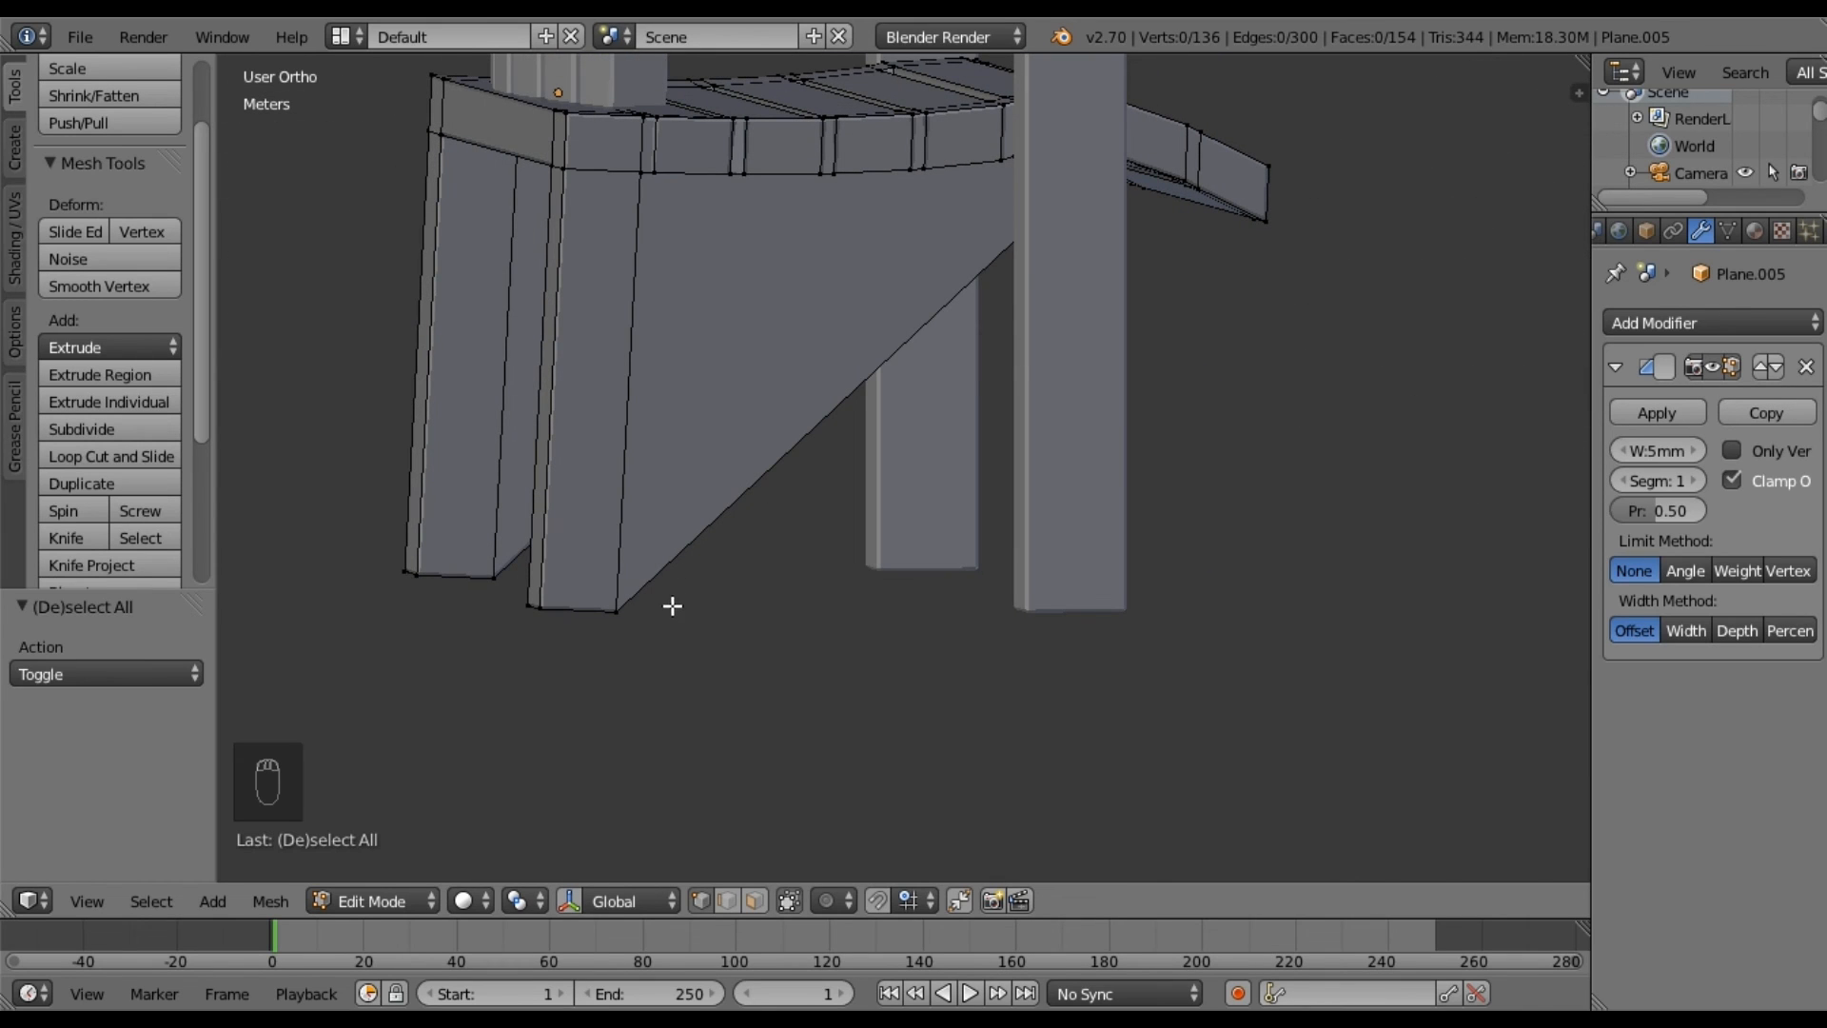
{"action": "middle_click_drag", "start_coordinate": [672, 606], "coordinate": [653, 607]}
{"action": "key", "text": "KP_3"}
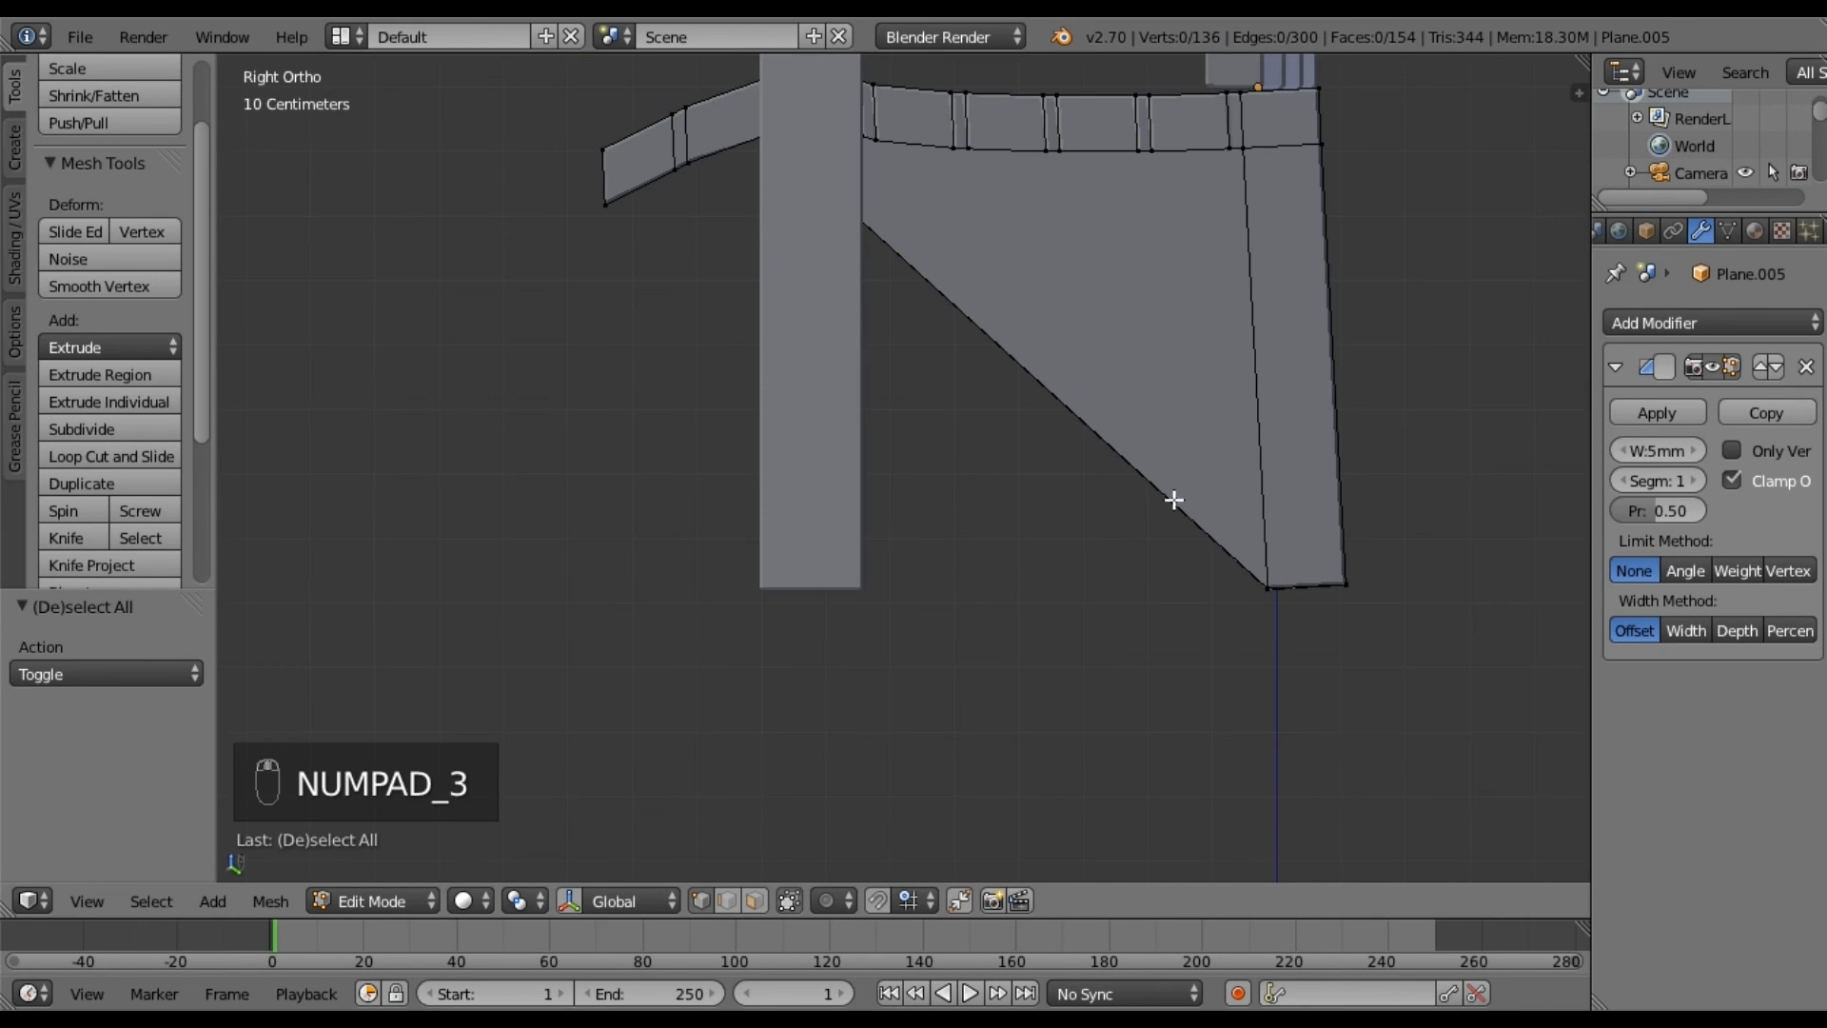
{"action": "middle_click_drag", "start_coordinate": [1147, 479], "coordinate": [828, 440], "text": "shift"}
{"action": "key", "text": "z"}
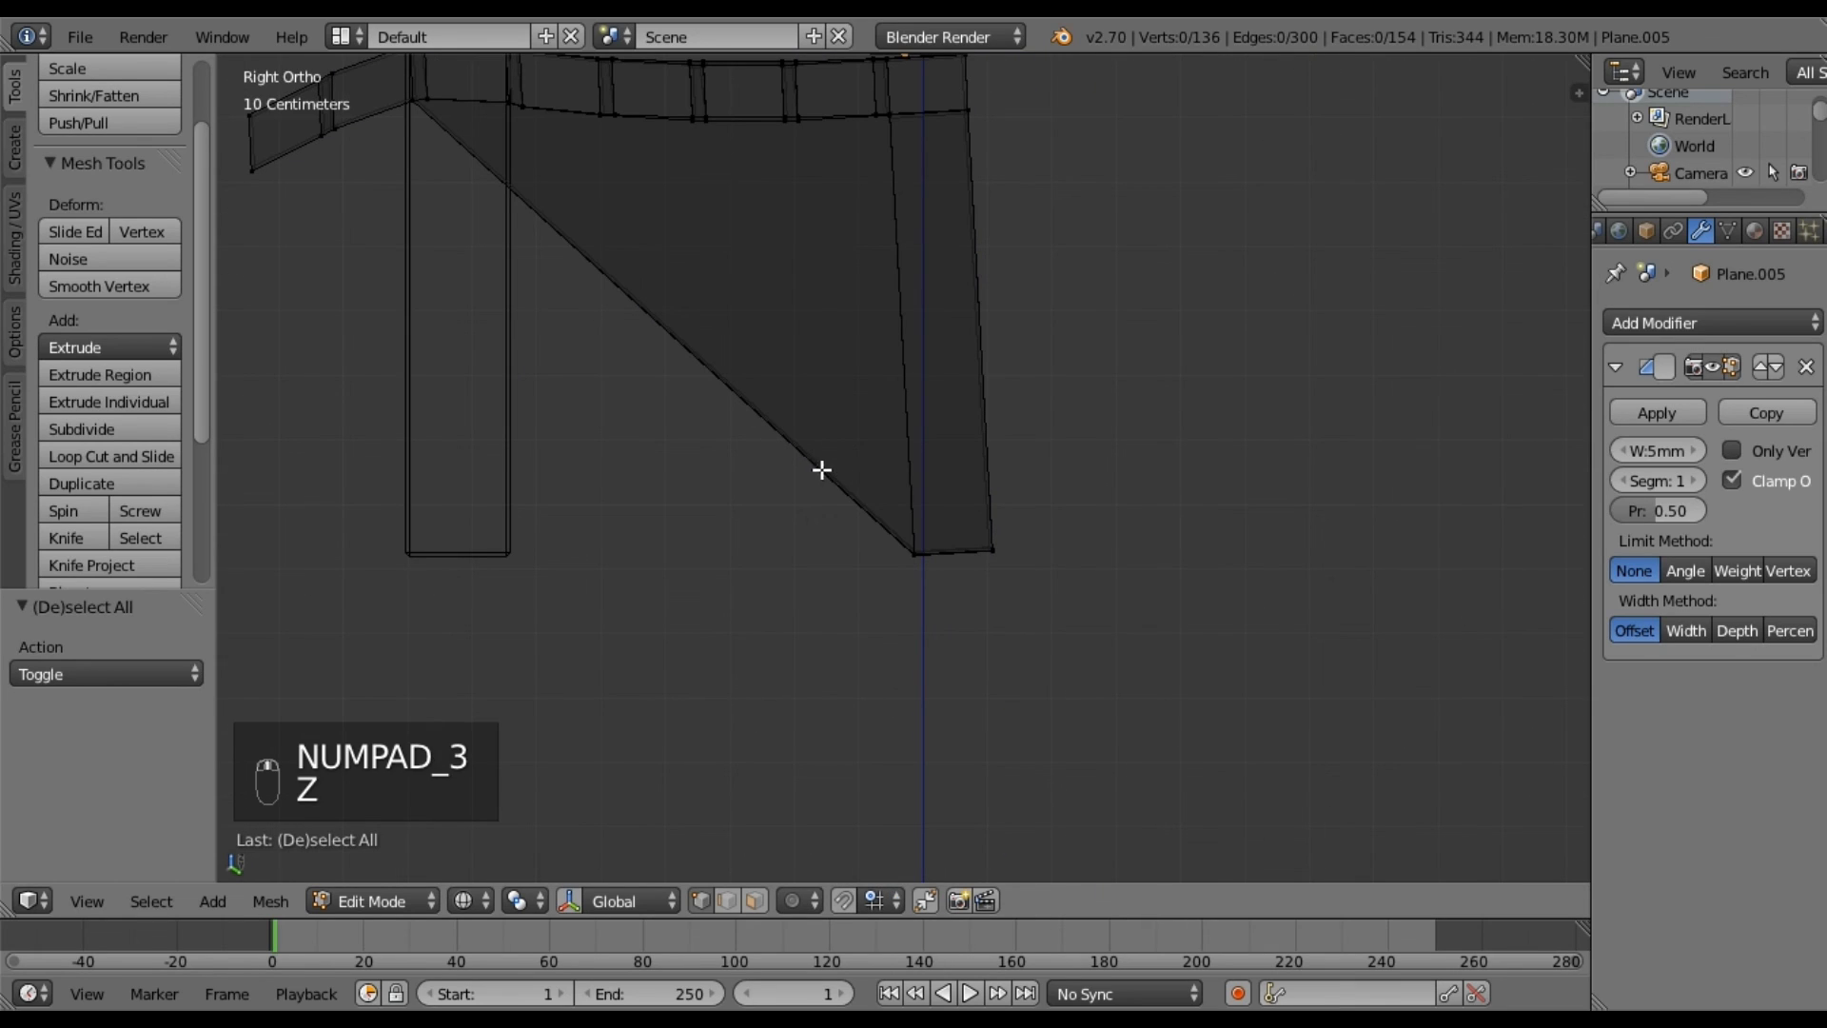
{"action": "key", "text": "b"}
{"action": "left_click_drag", "start_coordinate": [819, 437], "coordinate": [1020, 731]}
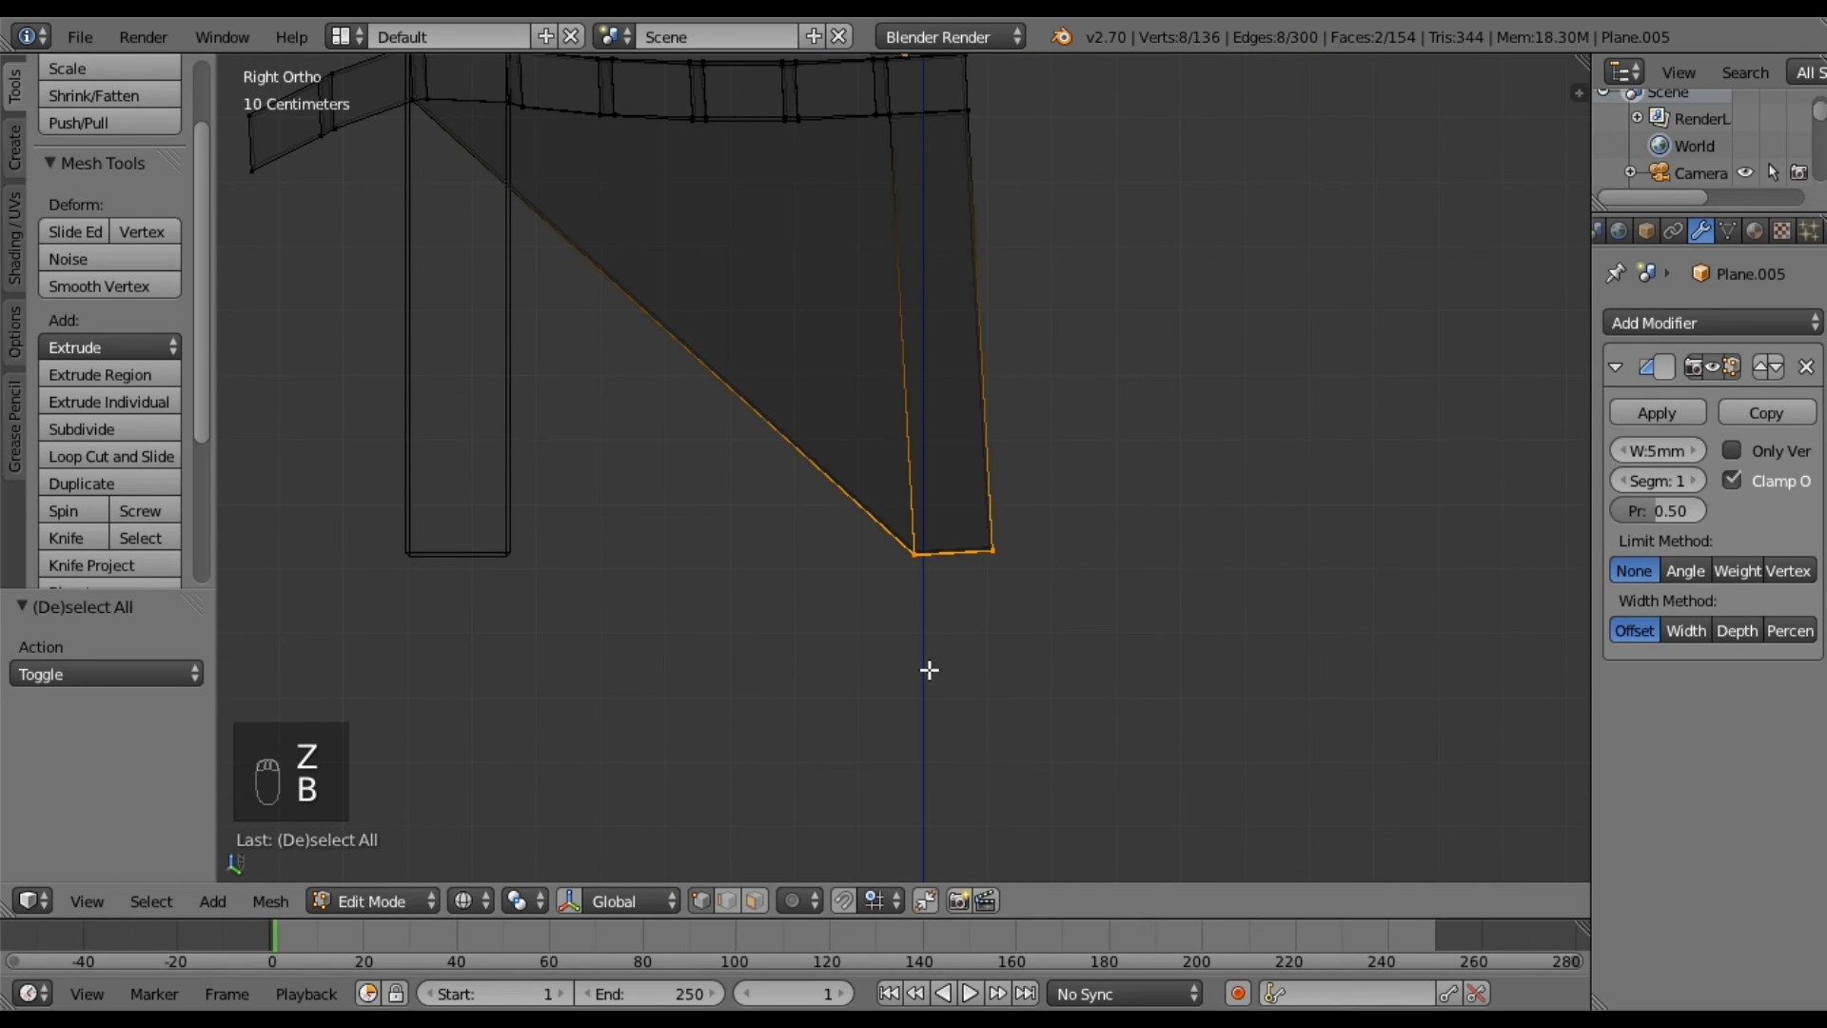
{"action": "key", "text": "a"}
{"action": "key", "text": "b"}
{"action": "left_click_drag", "start_coordinate": [852, 485], "coordinate": [947, 616]}
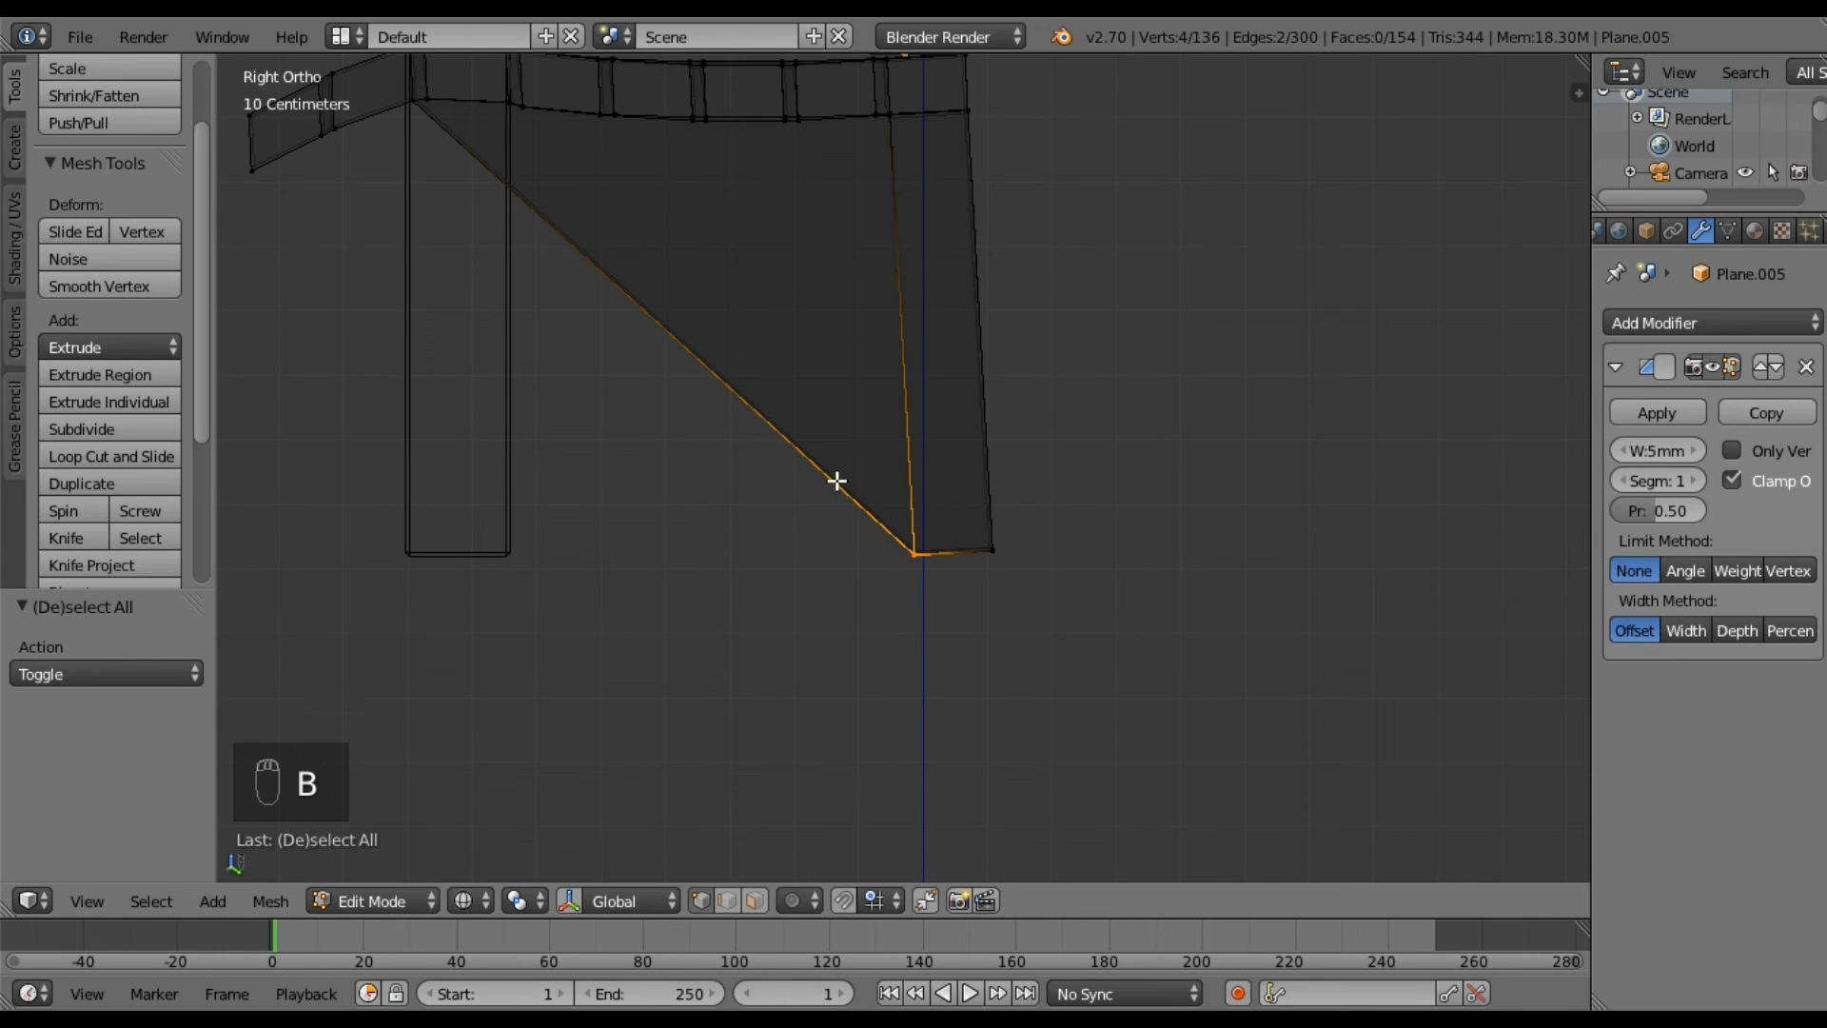
{"action": "key", "text": "g"}
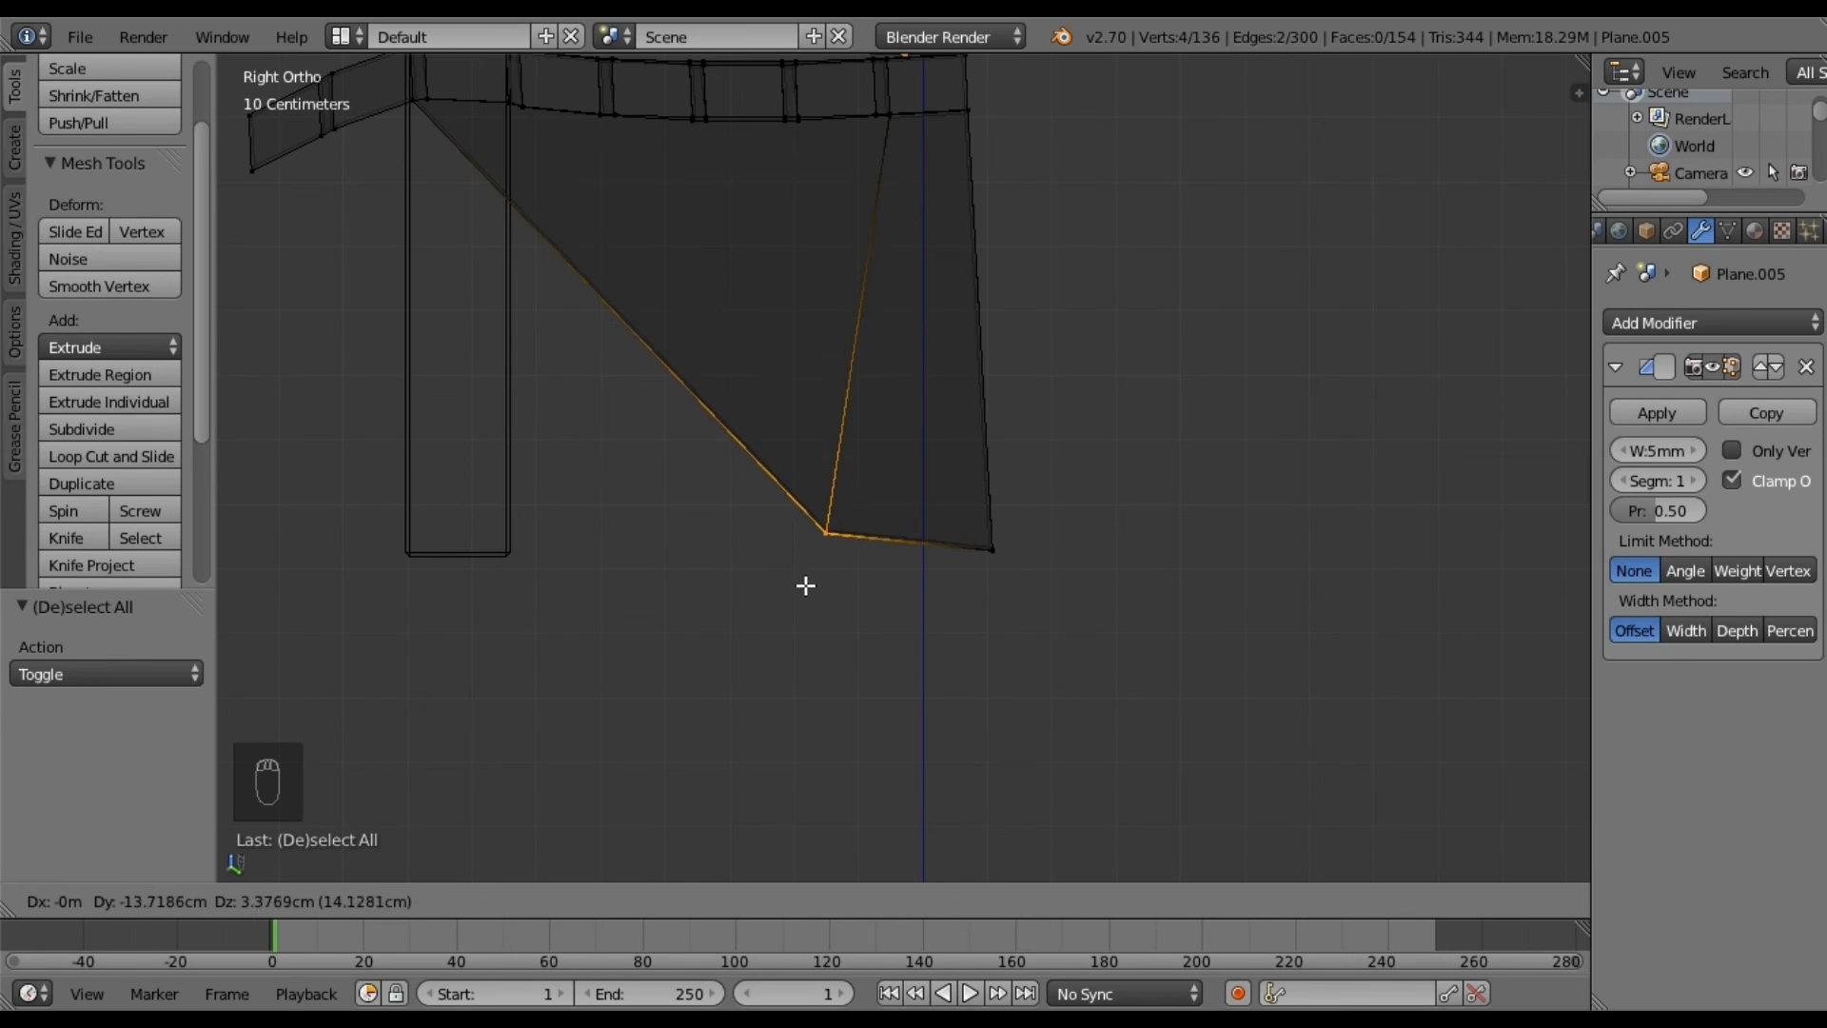
{"action": "left_click", "coordinate": [892, 597]}
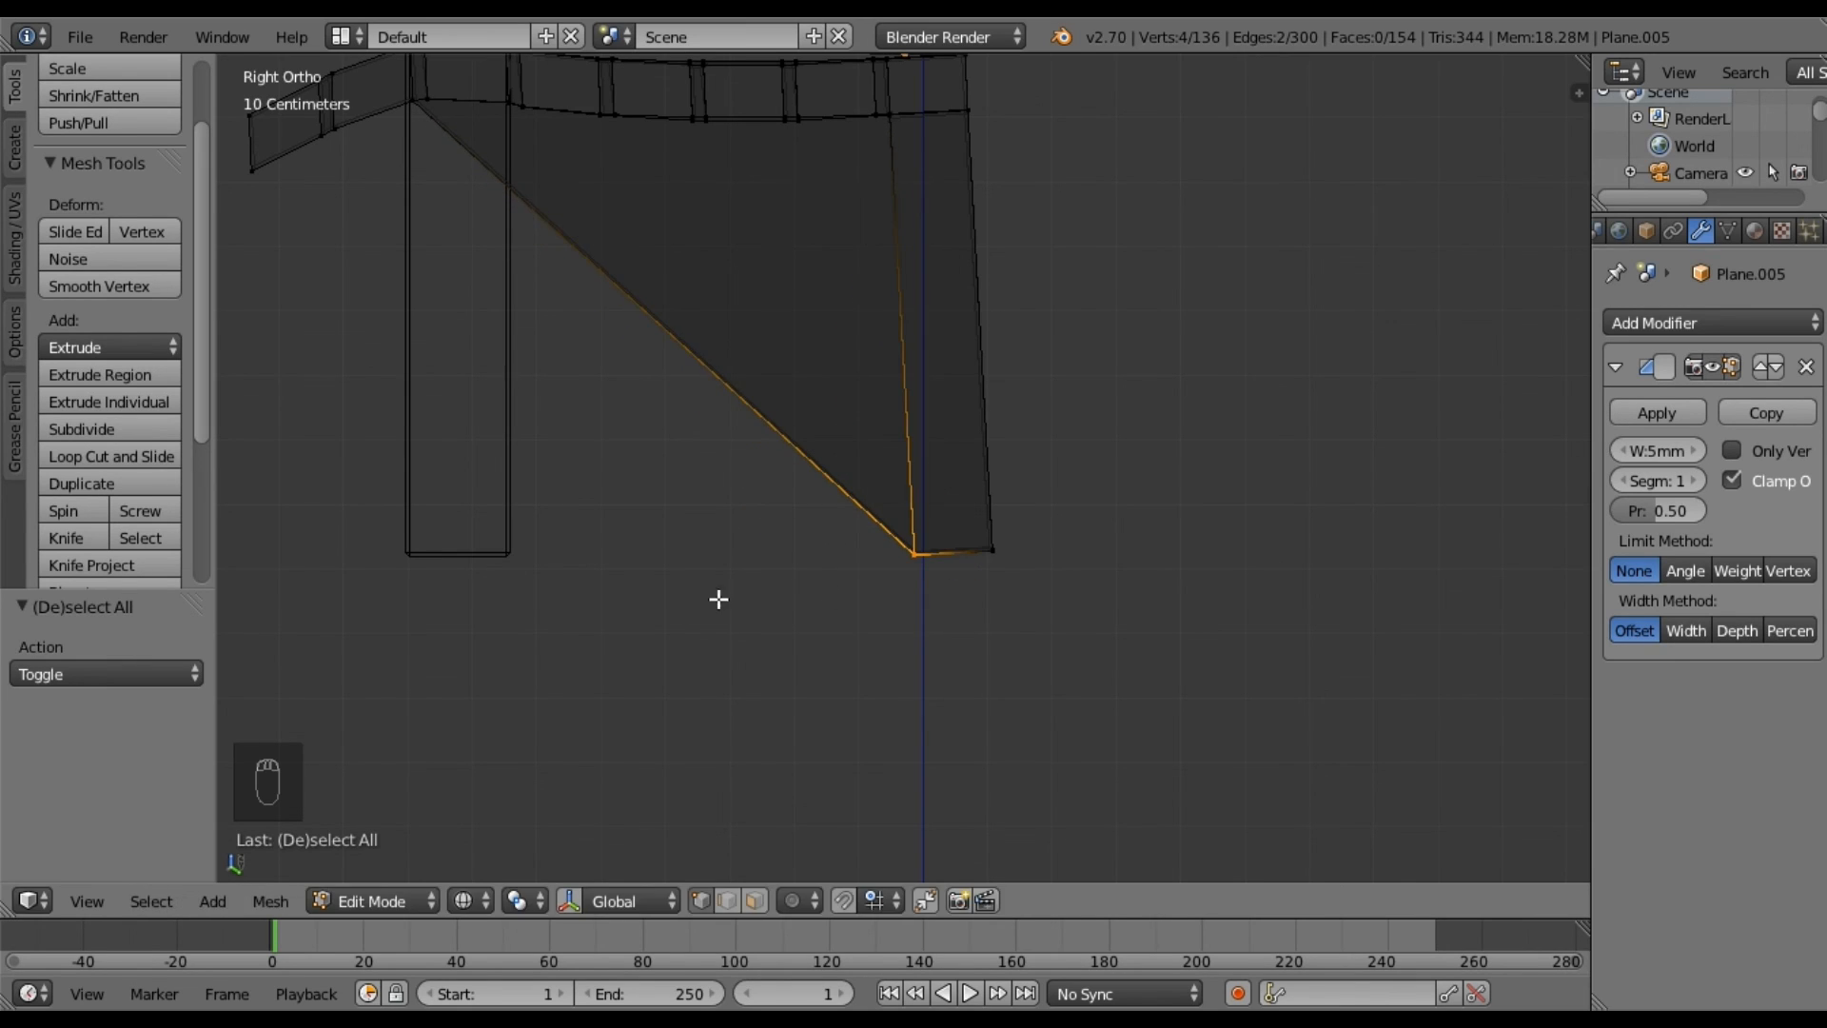
Try to move the front bottom vertices of both rear legs about 7.4 cm forward and 6.5 cm up.
{"action": "left_click", "coordinate": [133, 455]}
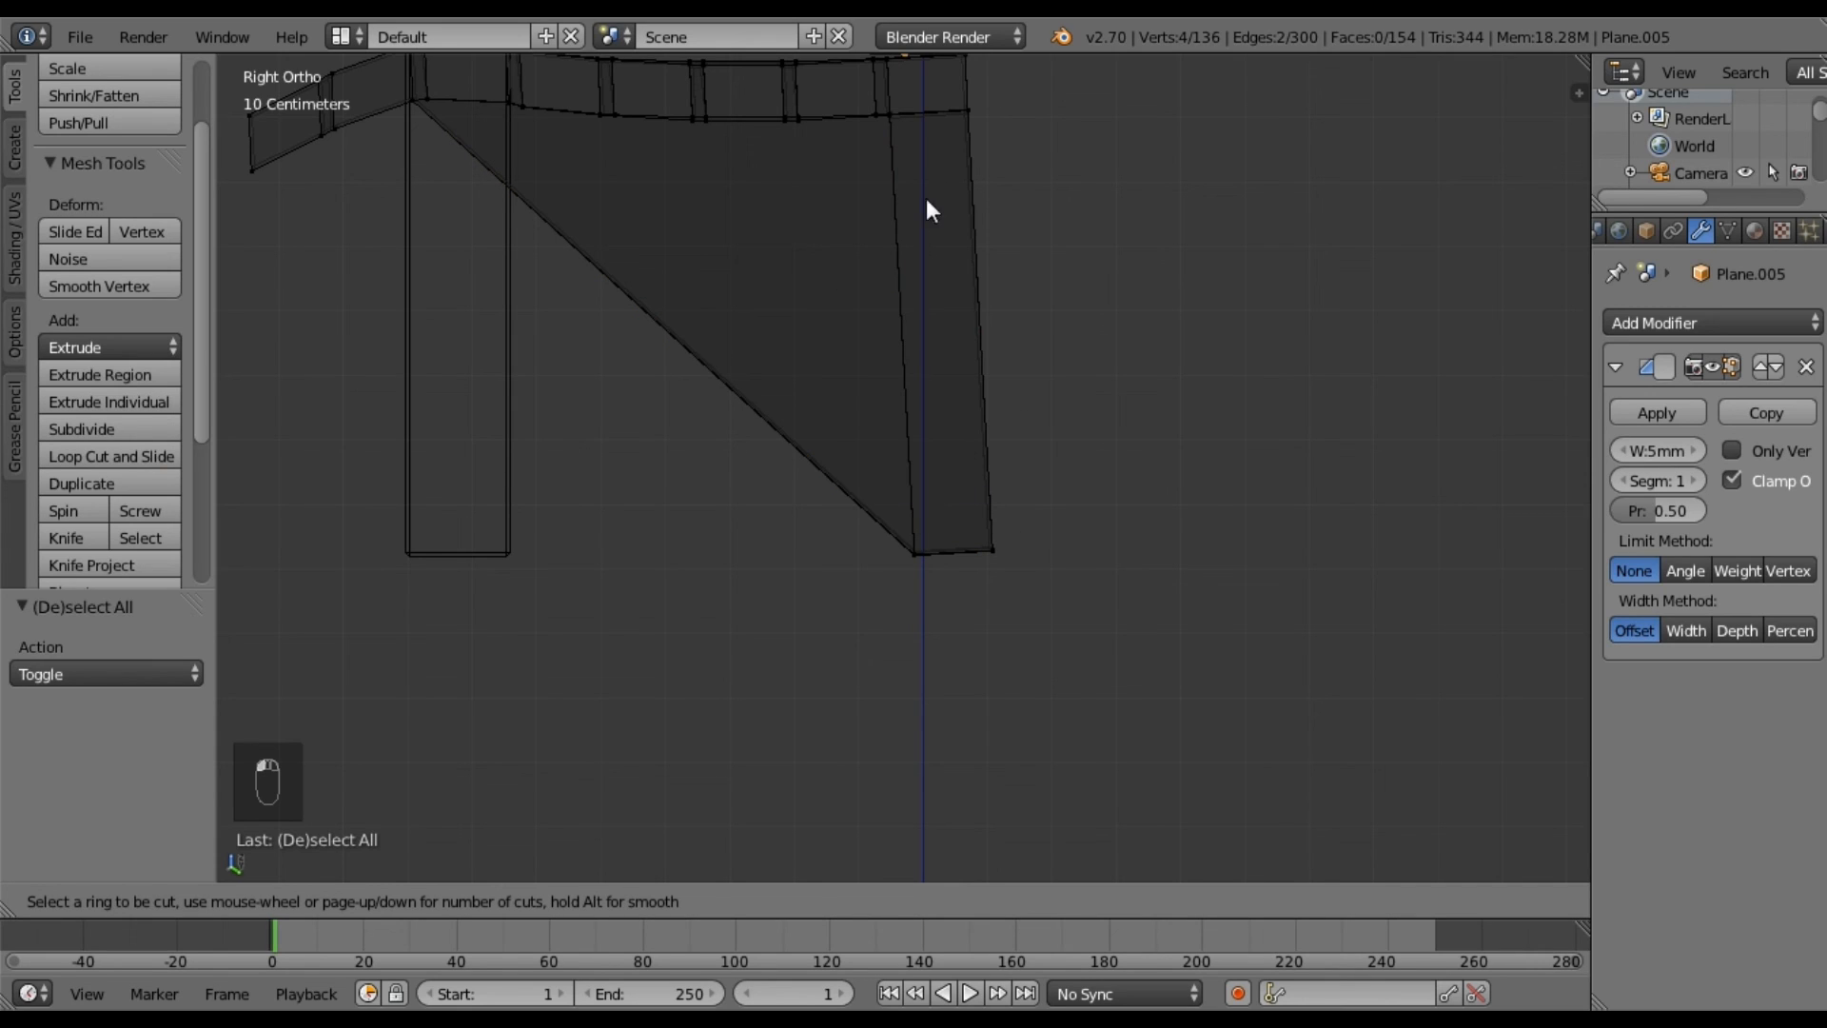
{"action": "left_click", "coordinate": [733, 536]}
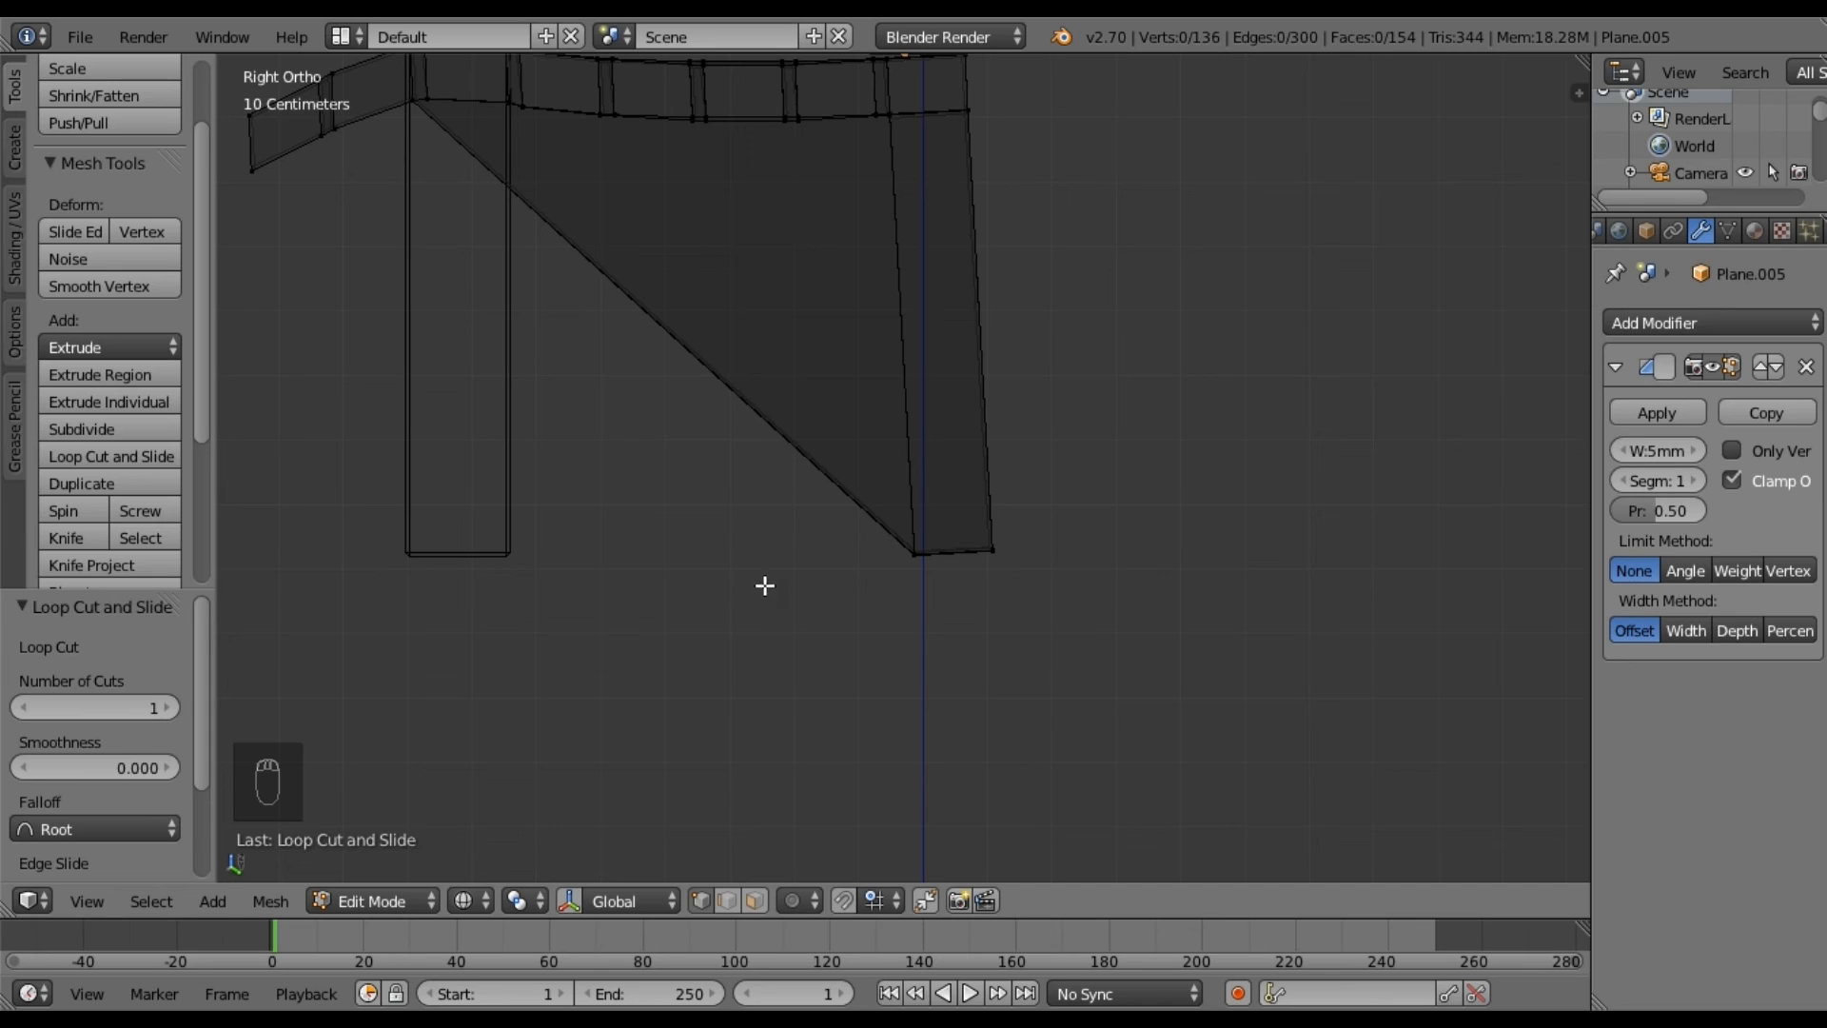
{"action": "key", "text": "b"}
{"action": "left_click_drag", "start_coordinate": [869, 477], "coordinate": [946, 600]}
{"action": "key", "text": "g"}
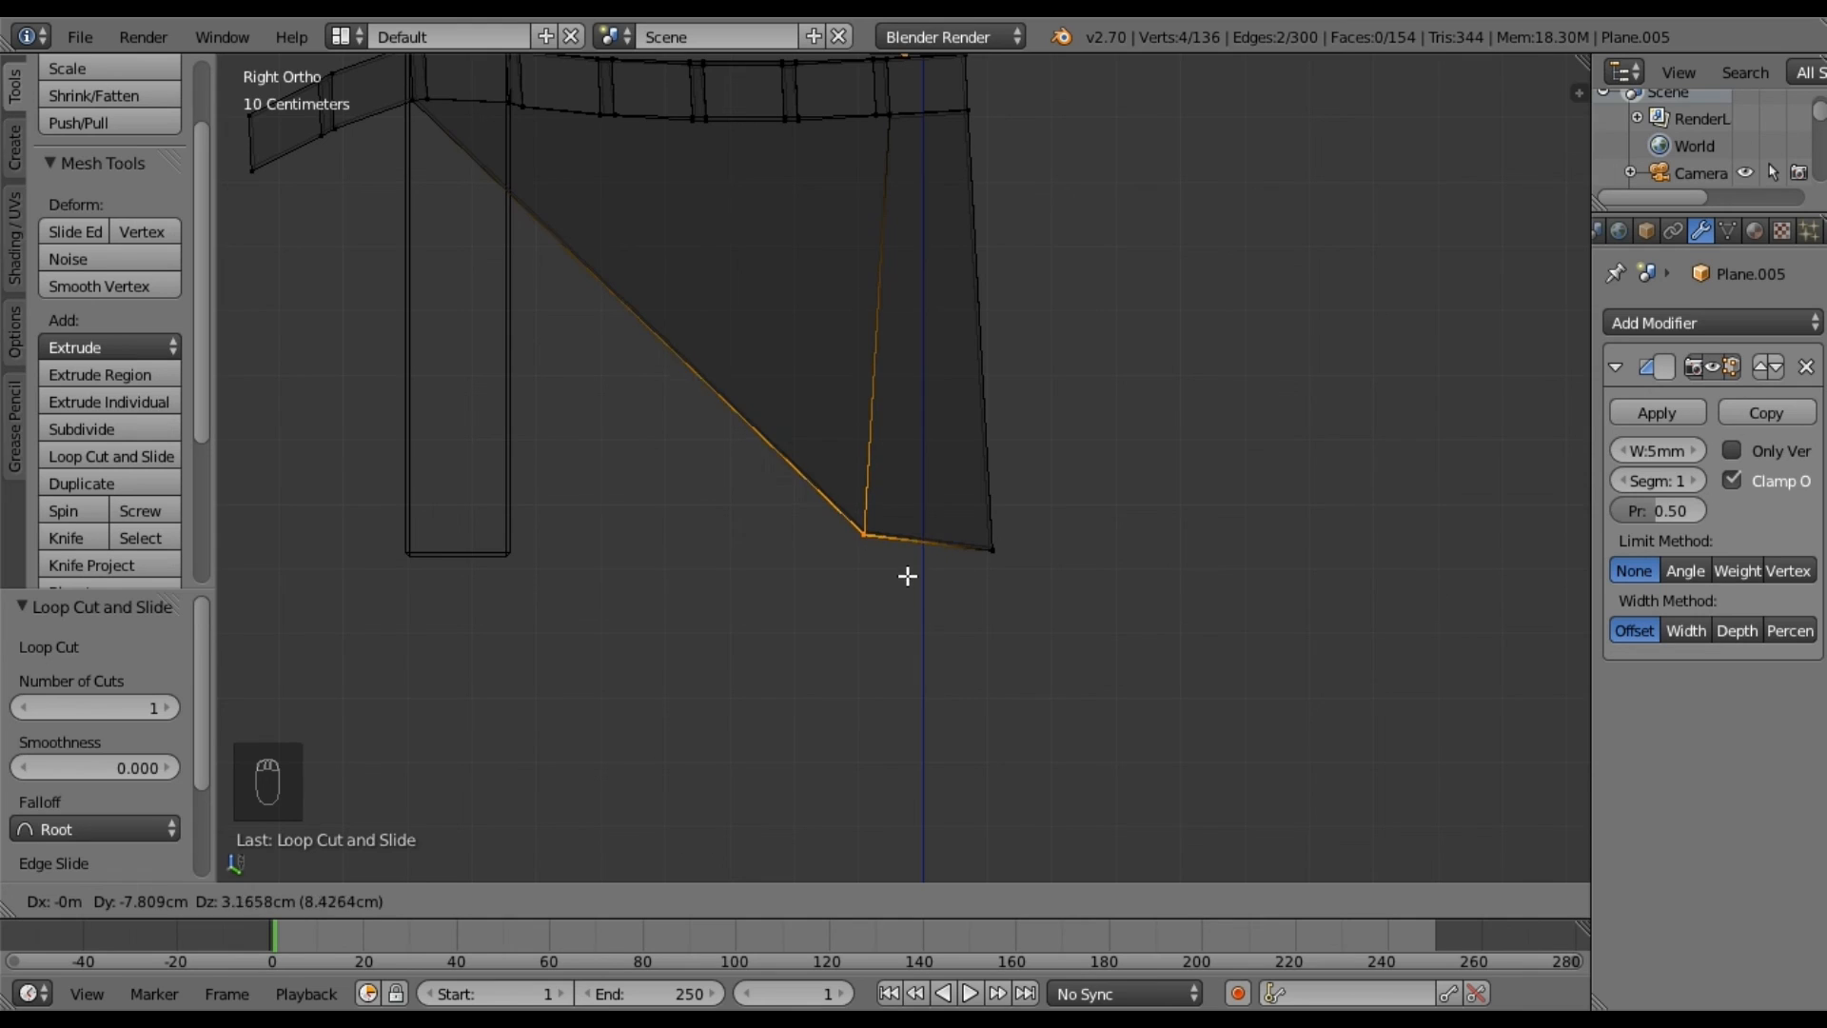
{"action": "left_click", "coordinate": [909, 562]}
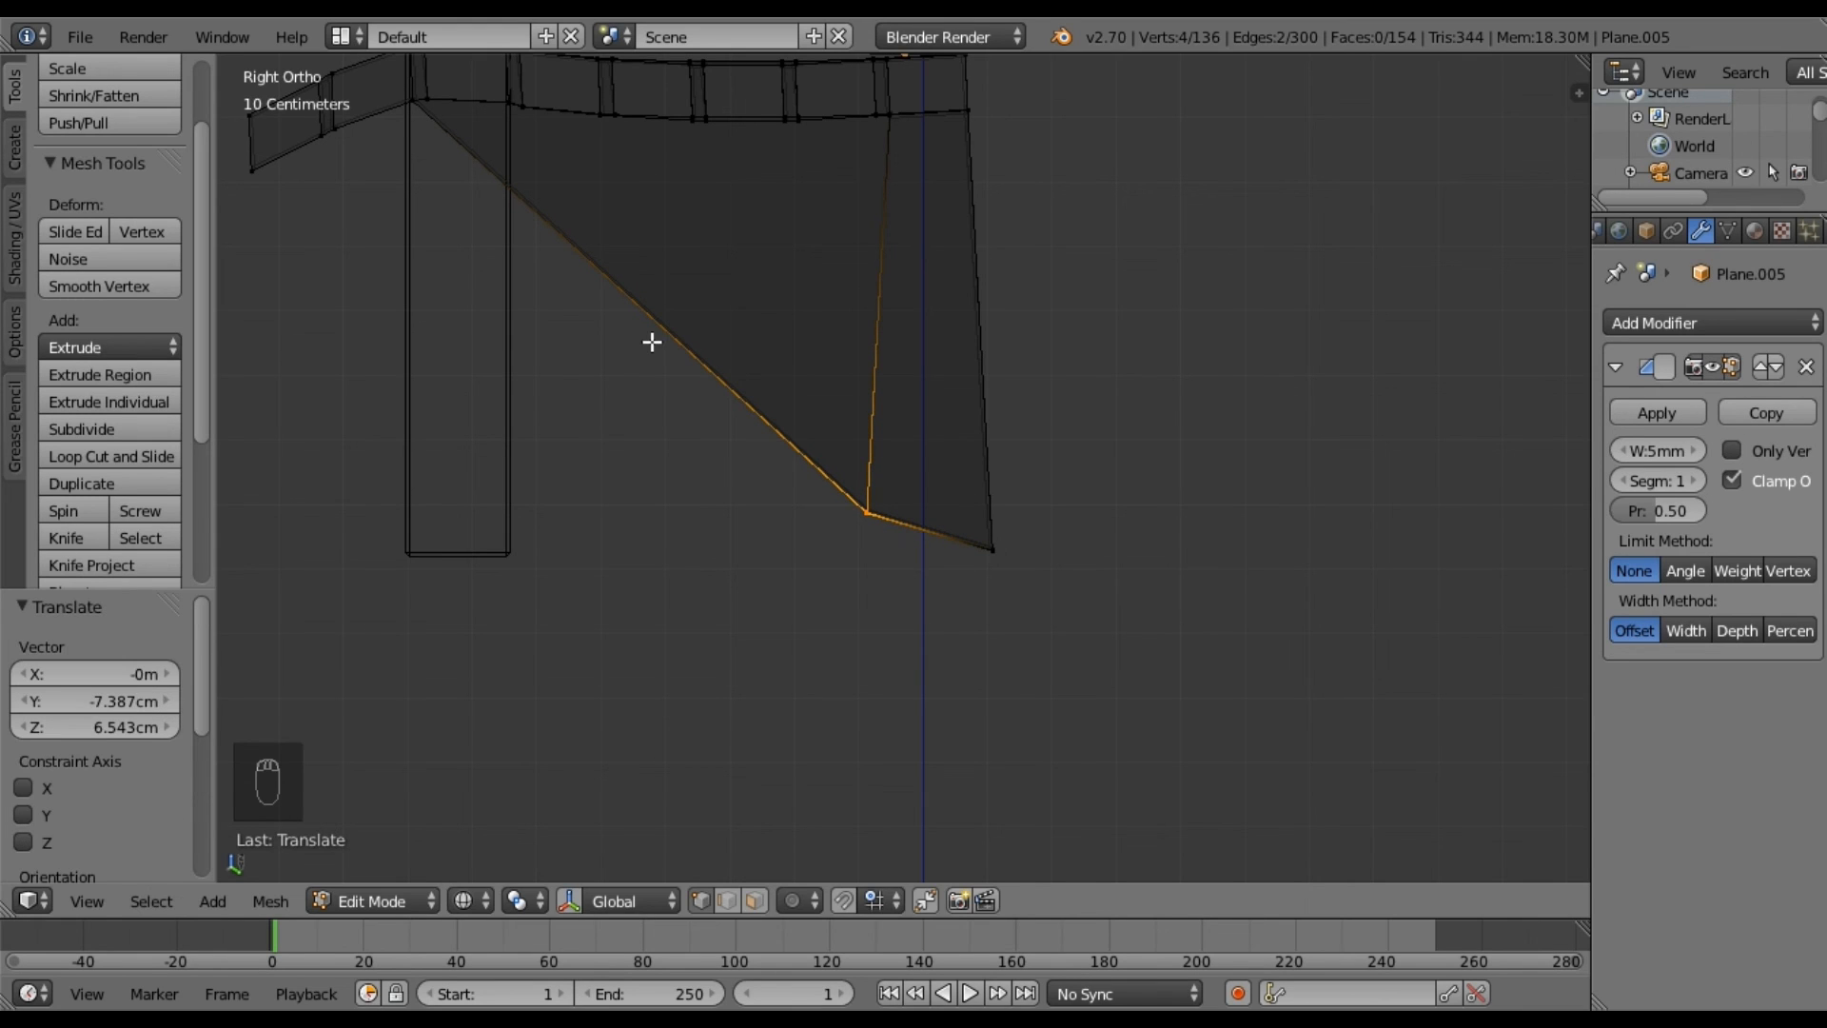
Try to move the back bottom vertices of both rear legs forward and up to level the feet.
{"action": "key", "text": "z"}
{"action": "mouse_move", "coordinate": [657, 378]}
{"action": "middle_mouse_down"}
{"action": "mouse_move", "coordinate": [685, 489]}
{"action": "mouse_move", "coordinate": [791, 540]}
{"action": "mouse_move", "coordinate": [672, 452]}
{"action": "middle_mouse_up"}
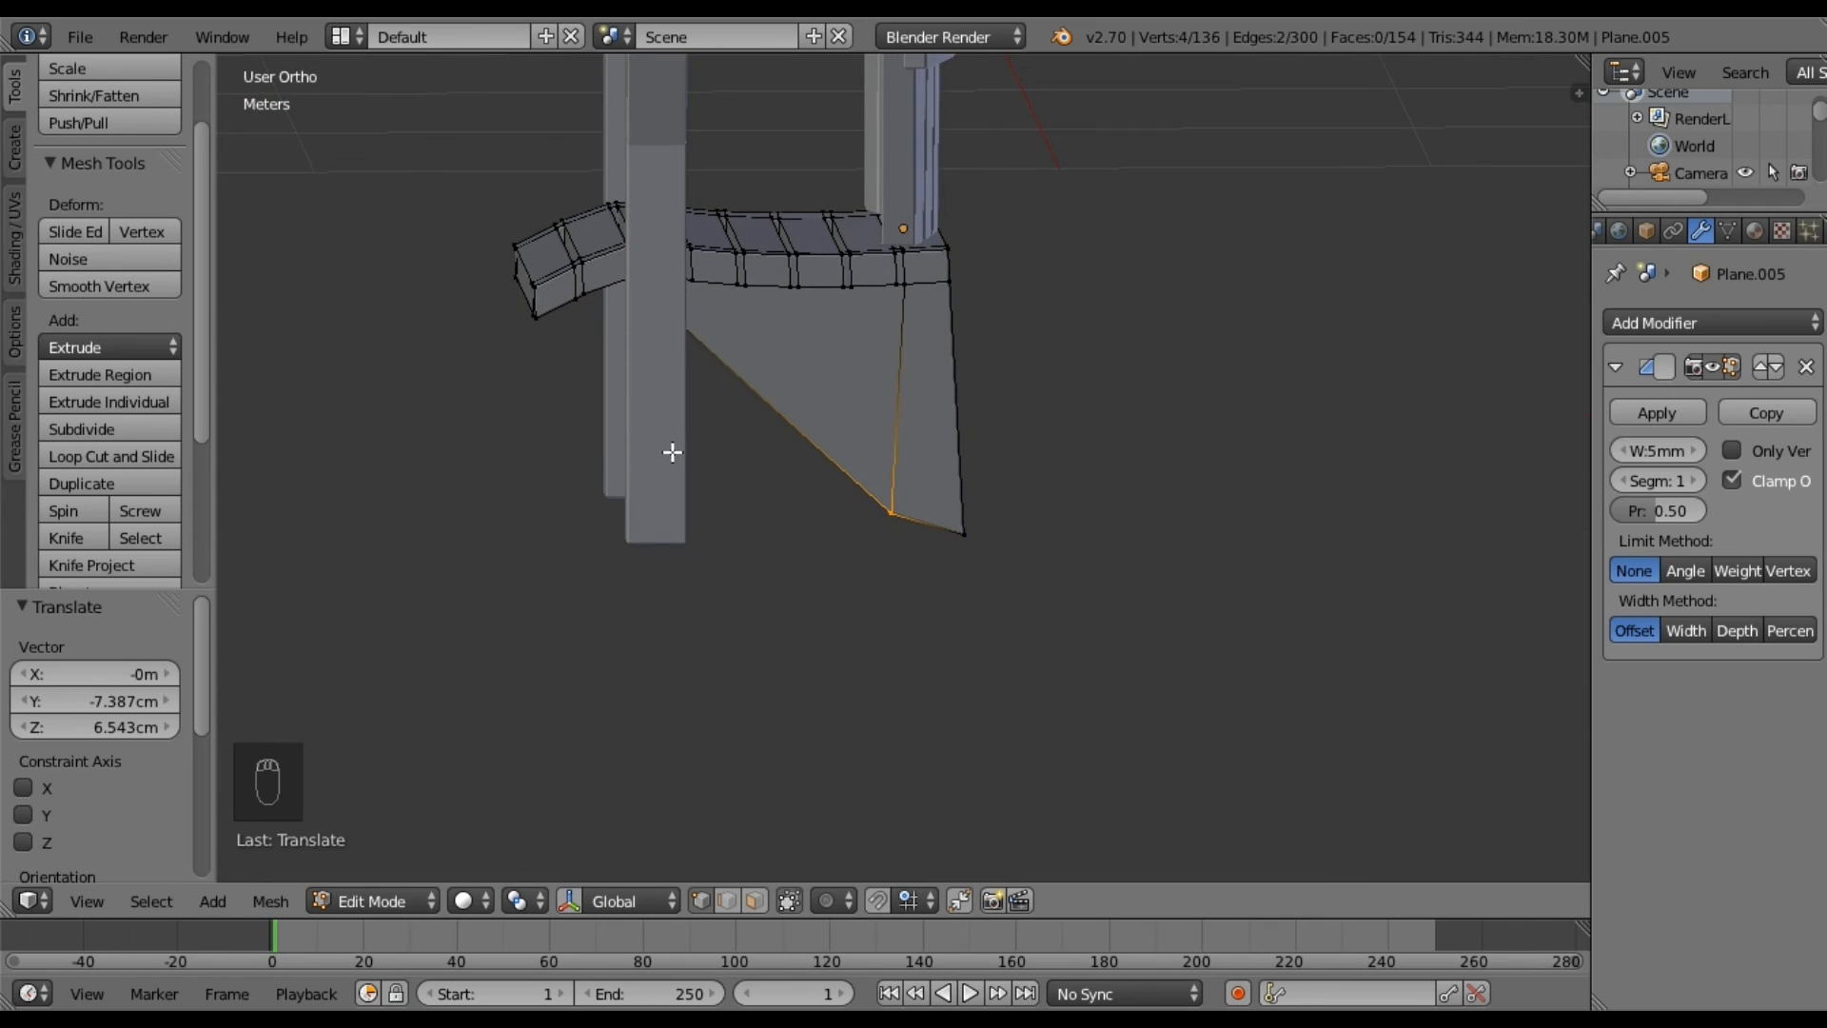
{"action": "key", "text": "KP_3"}
{"action": "key", "text": "z"}
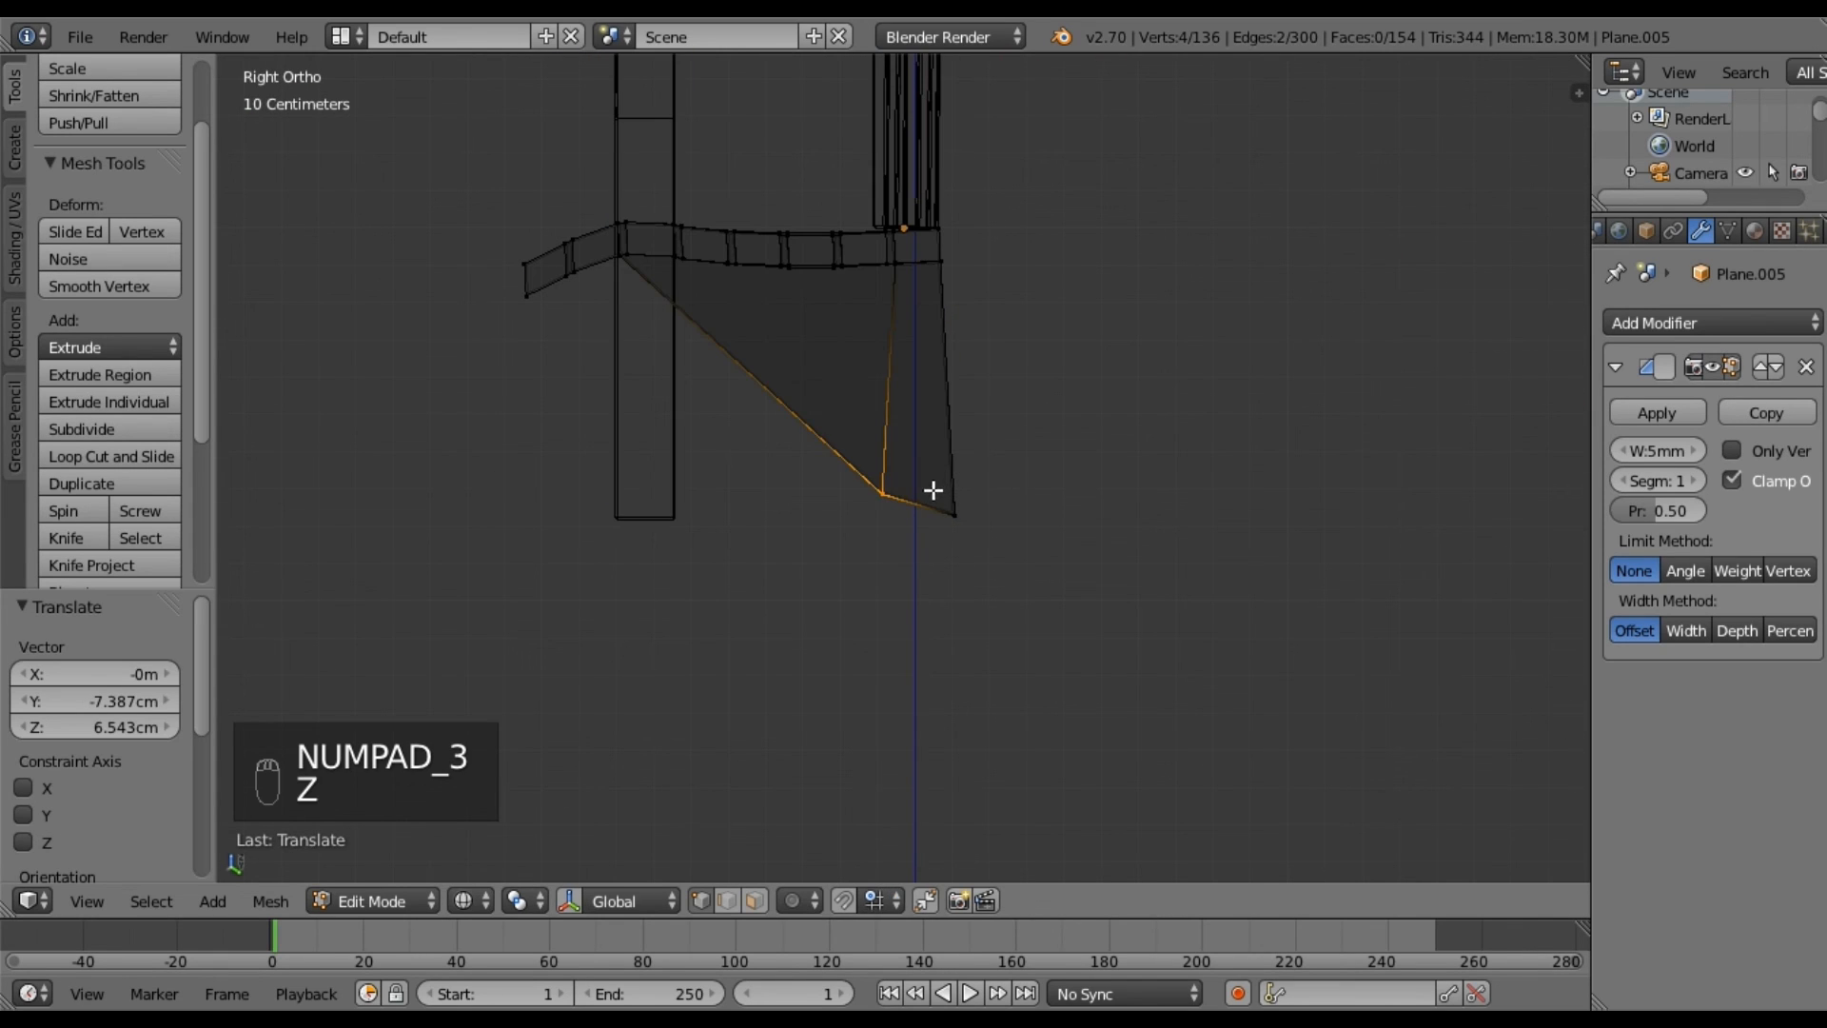
{"action": "key", "text": "a"}
{"action": "key", "text": "b"}
{"action": "left_click_drag", "start_coordinate": [928, 471], "coordinate": [999, 561]}
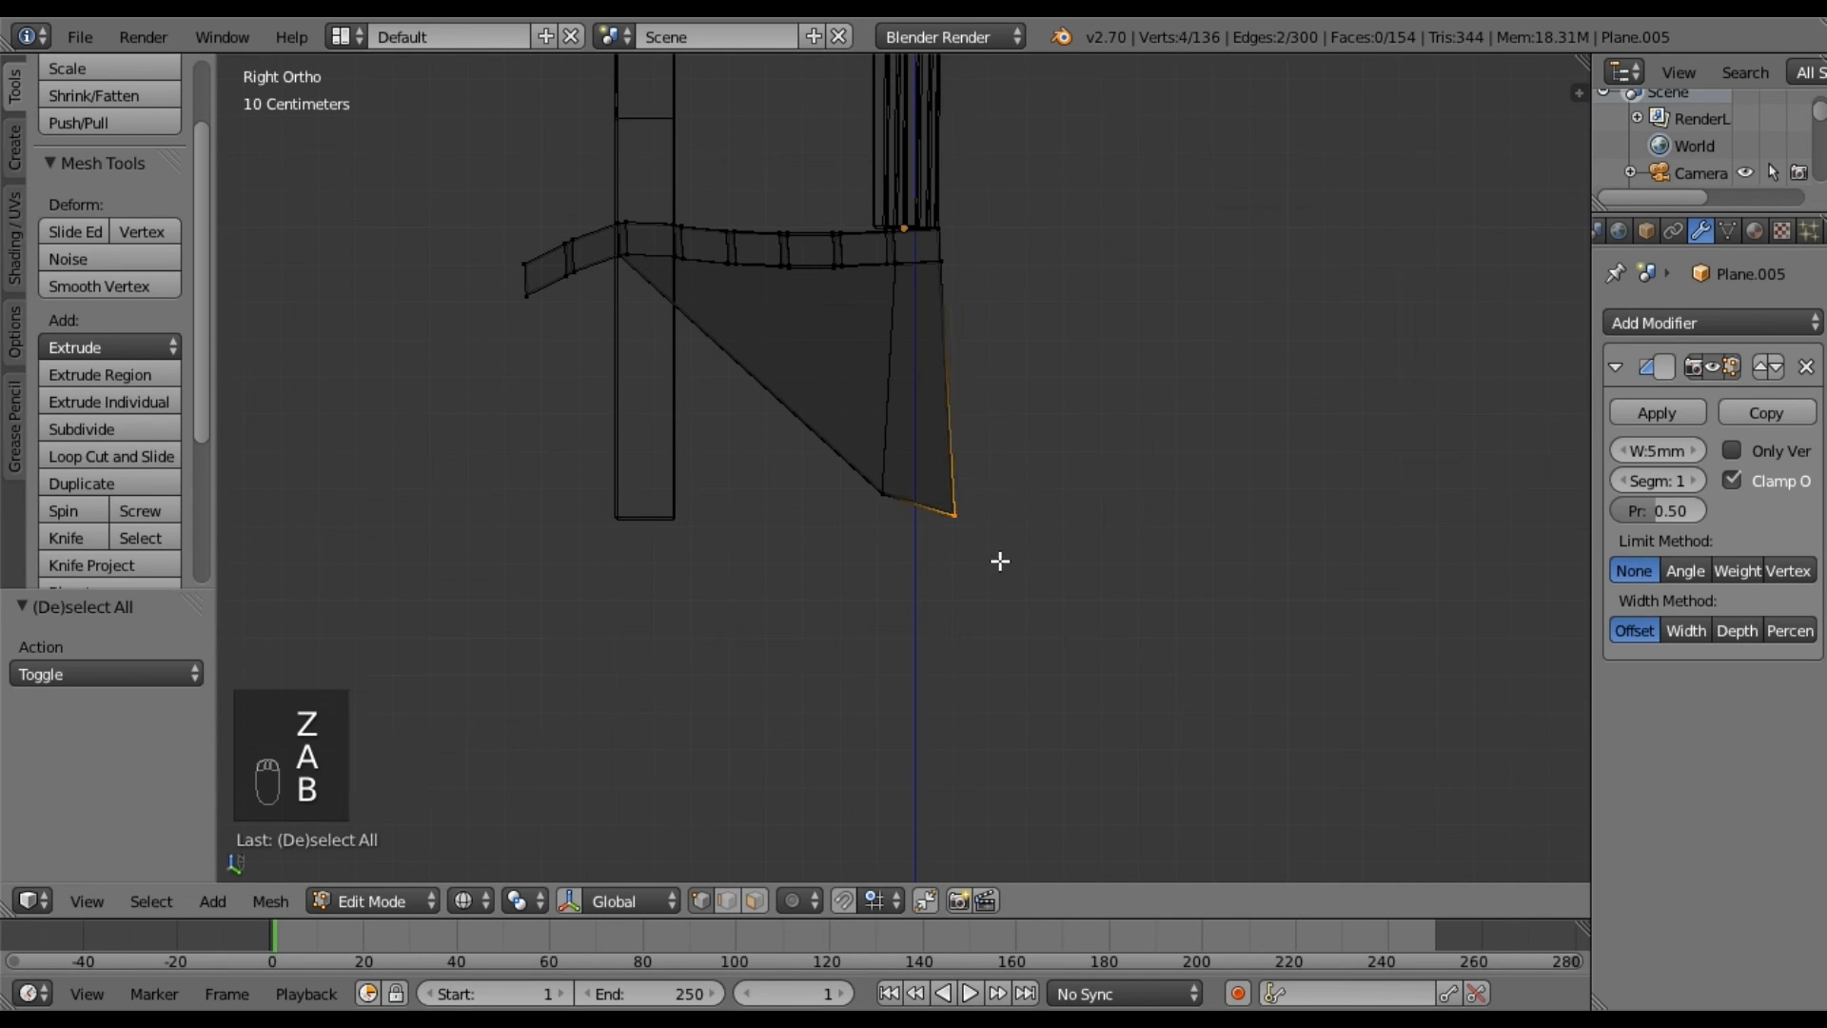
{"action": "key", "text": "g"}
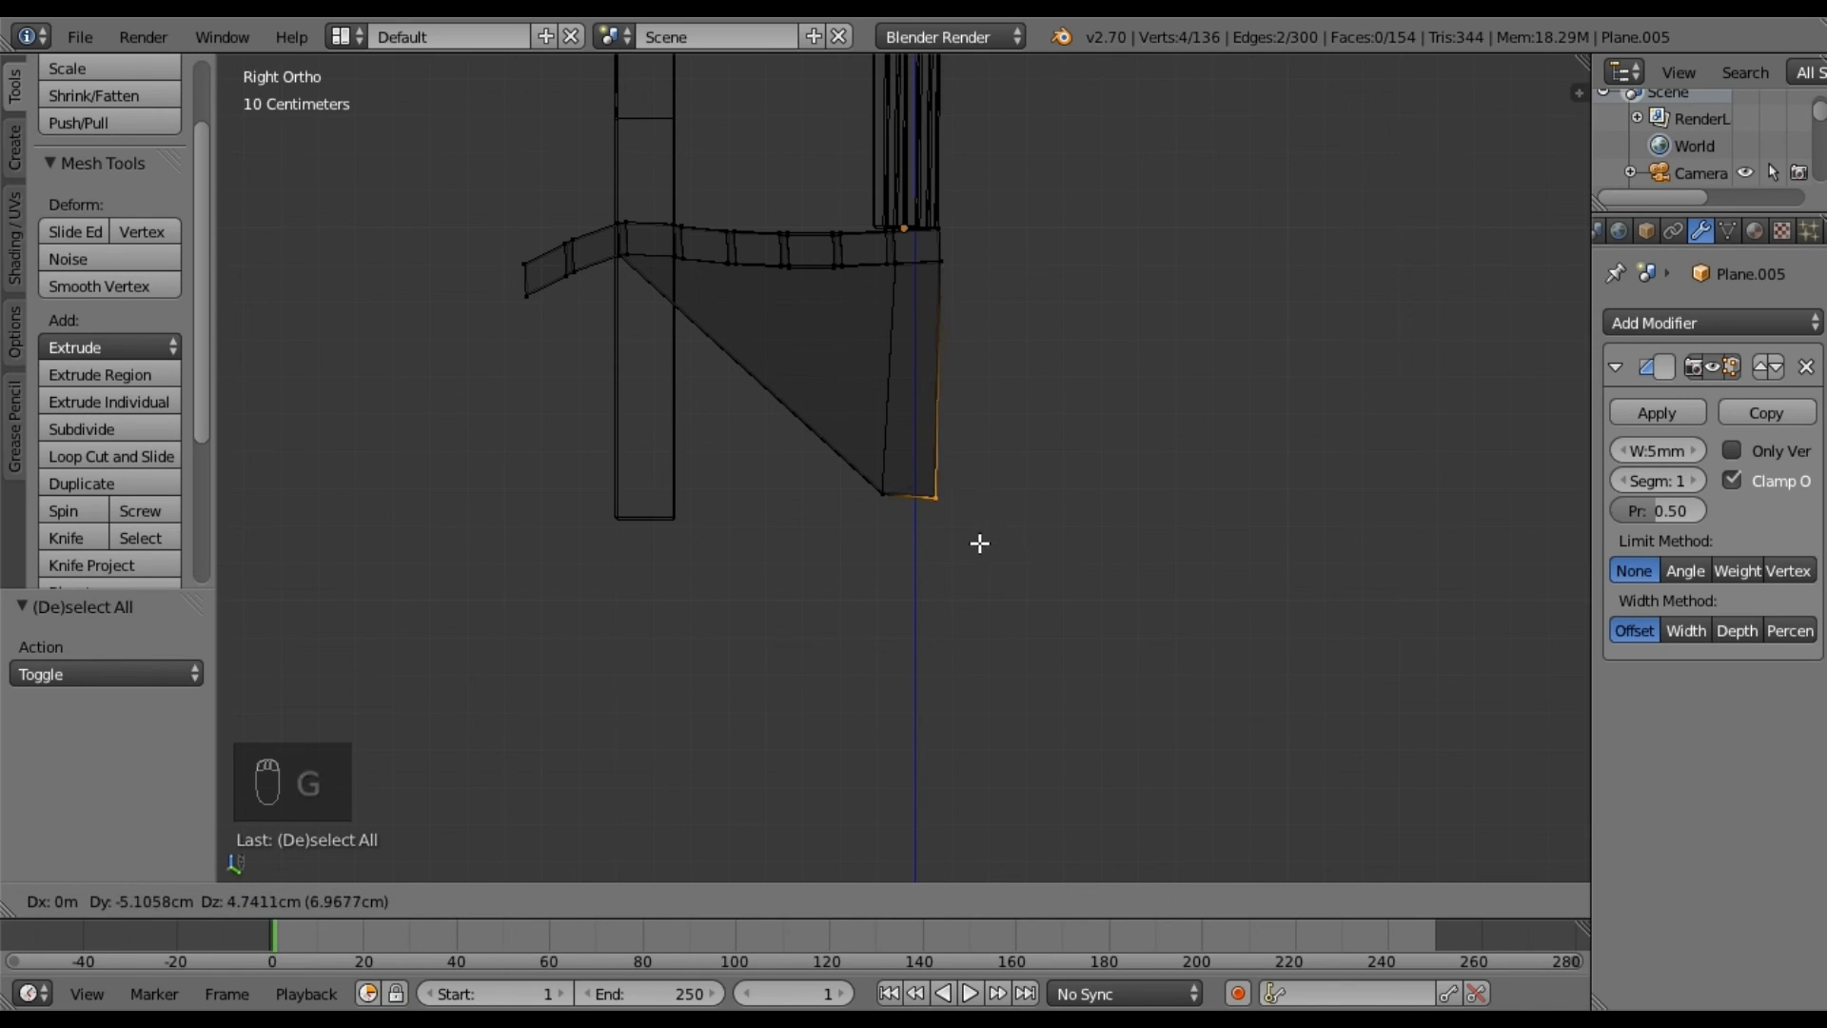
{"action": "right_click", "coordinate": [986, 540]}
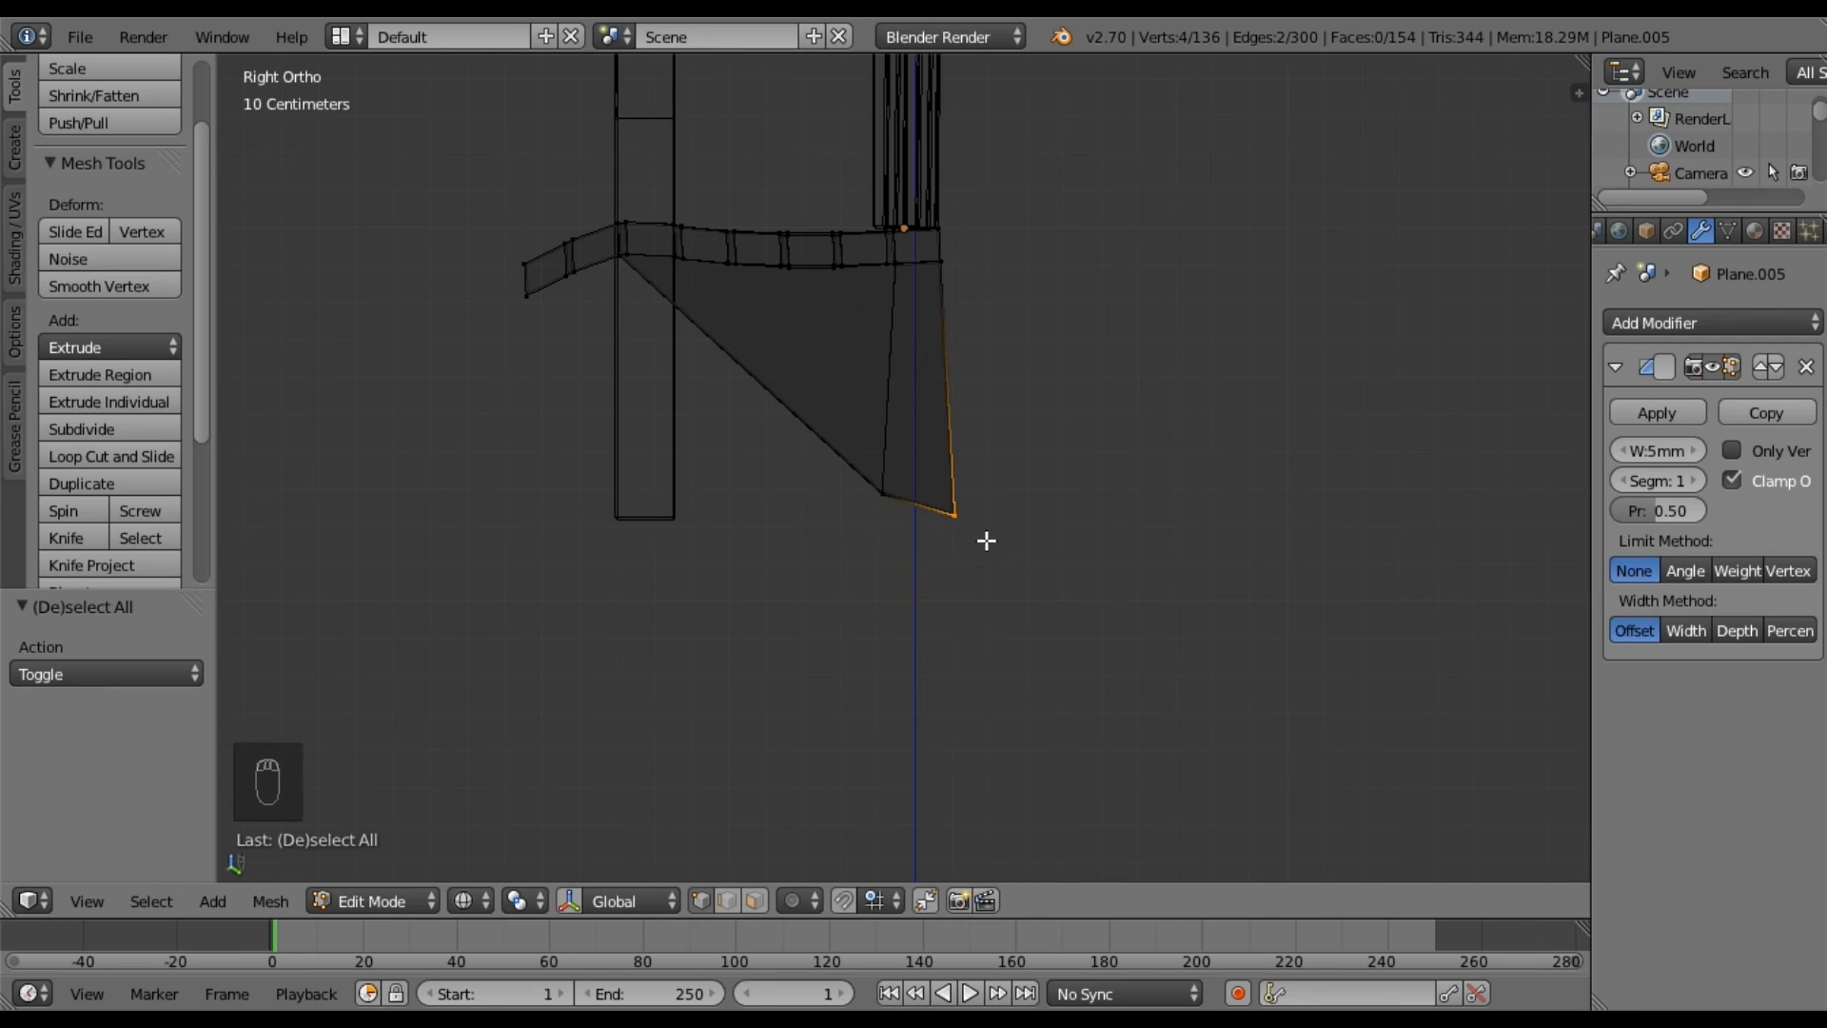
Undo the move of the rear legs' front bottom vertices and clear the selection.
{"action": "key", "text": "ctrl+z"}
{"action": "key", "text": "ctrl+z"}
{"action": "key", "text": "ctrl+z"}
{"action": "key", "text": "ctrl+z"}
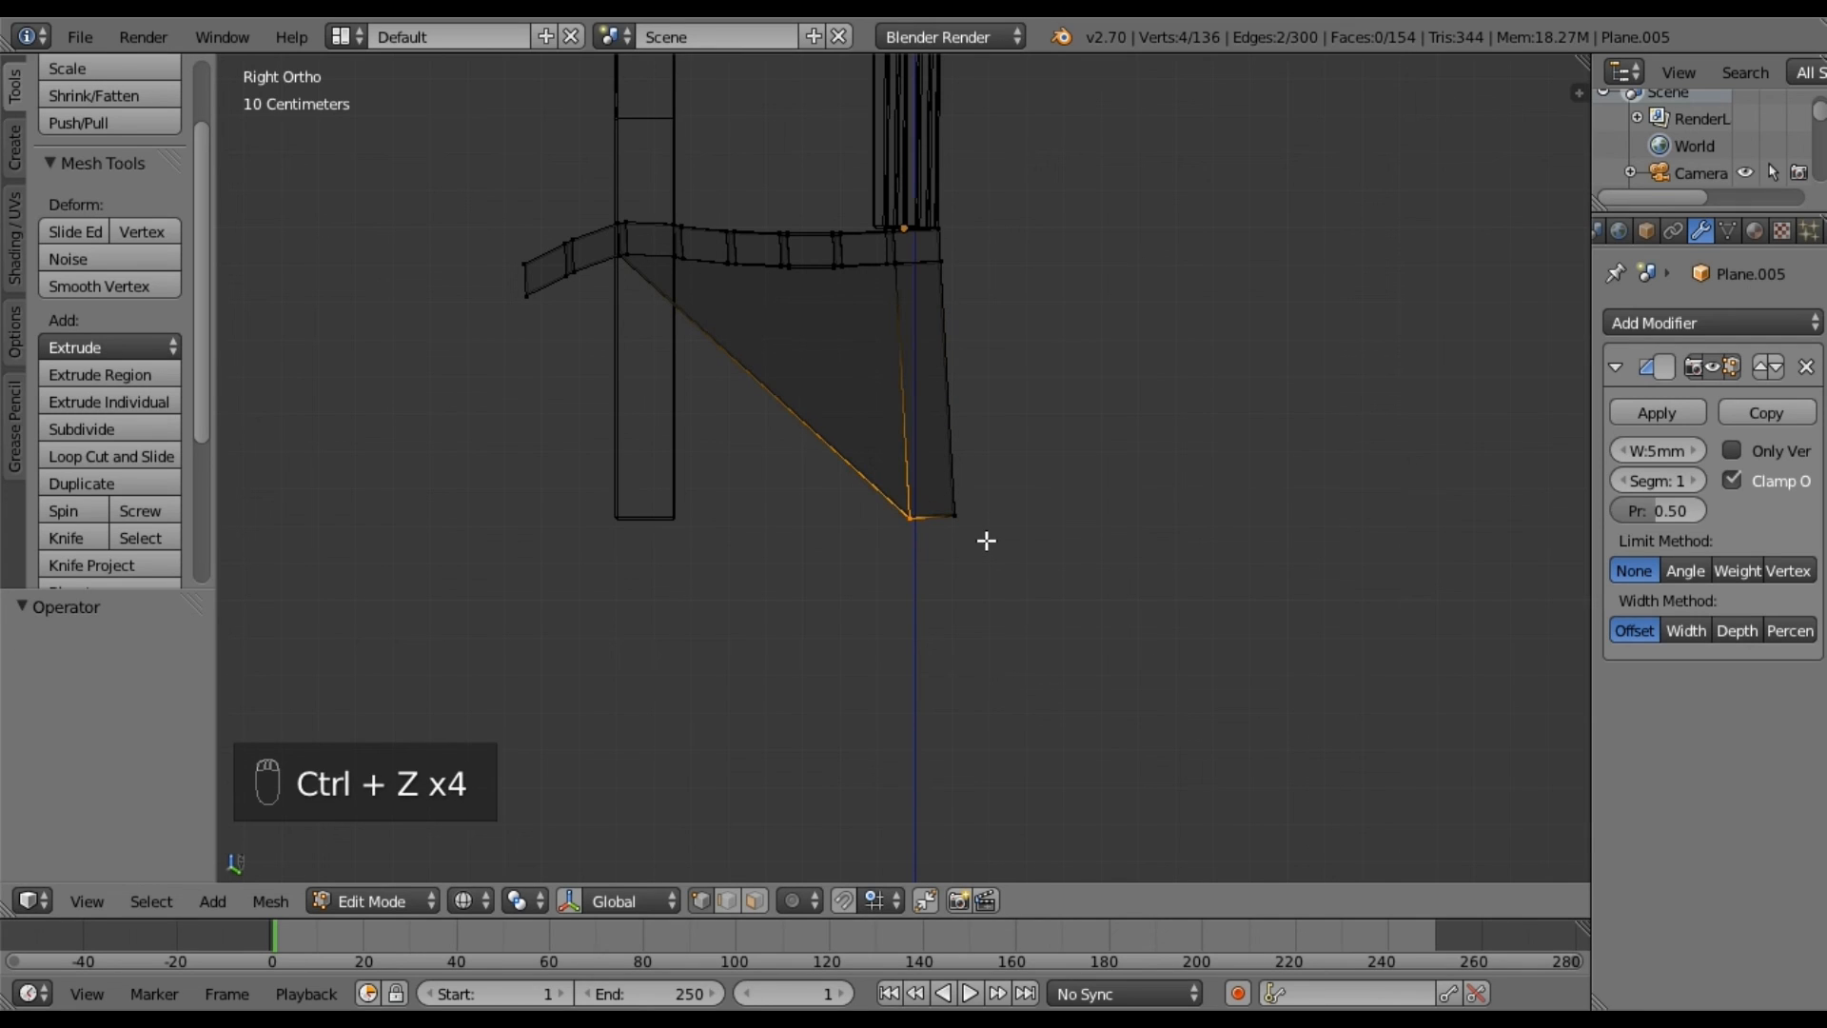
{"action": "key", "text": "a"}
{"action": "scroll", "coordinate": [975, 546], "scroll_direction": "up", "scroll_amount": 2}
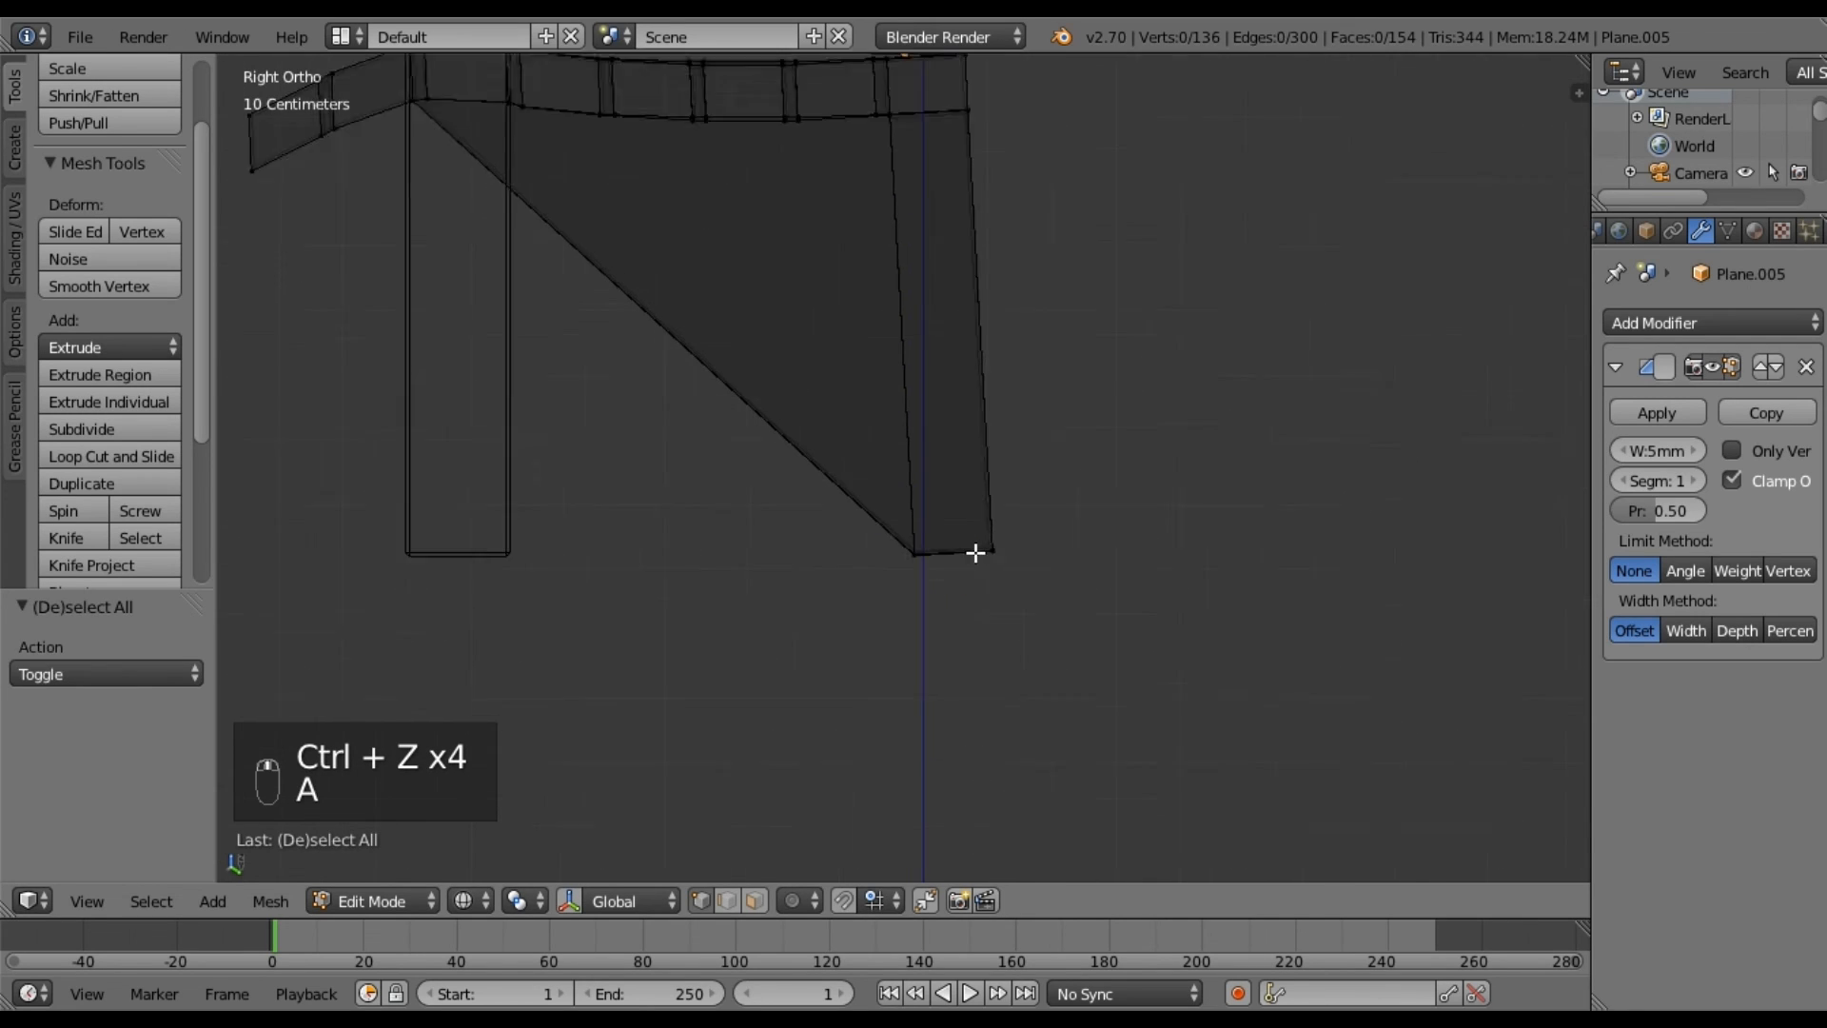
{"action": "middle_click_drag", "start_coordinate": [848, 449], "coordinate": [938, 494], "text": "shift"}
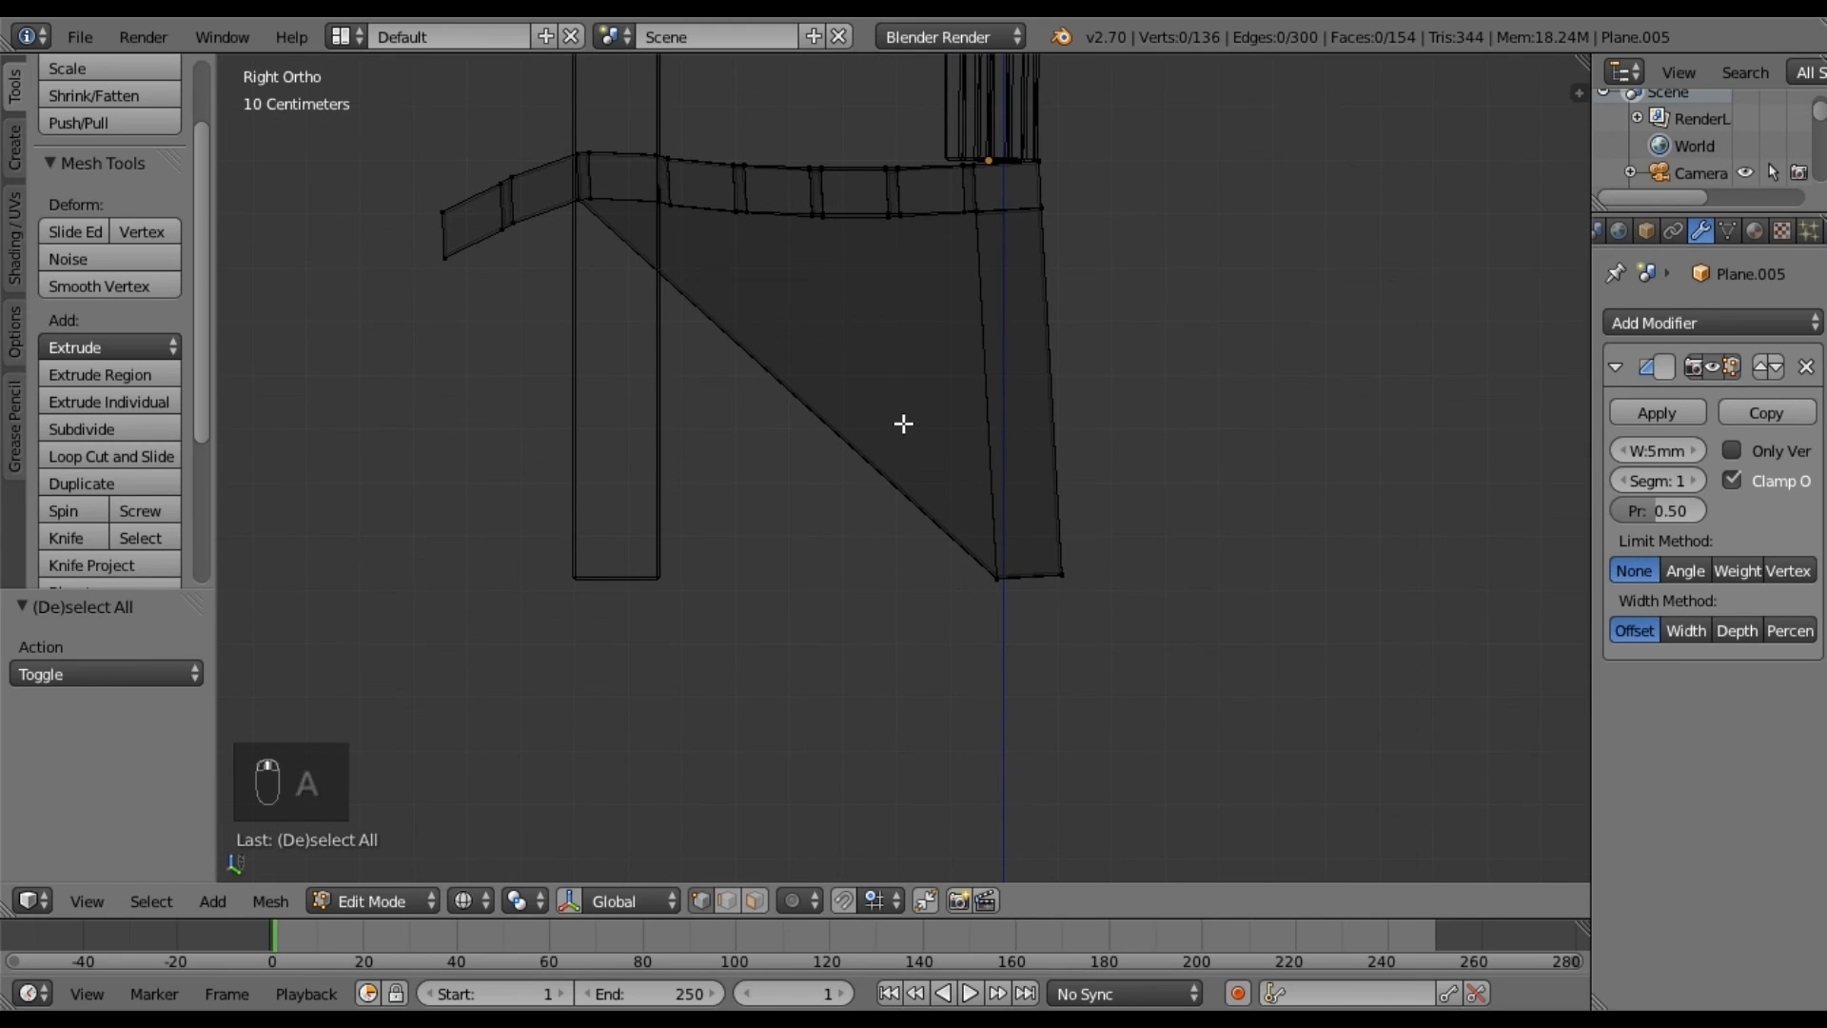
Leave Edit Mode, restore solid shading and select the chair's right front leg.
{"action": "key", "text": "Tab"}
{"action": "key", "text": "z"}
{"action": "mouse_move", "coordinate": [731, 374]}
{"action": "middle_mouse_down"}
{"action": "mouse_move", "coordinate": [766, 476]}
{"action": "mouse_move", "coordinate": [836, 469]}
{"action": "mouse_move", "coordinate": [888, 425]}
{"action": "middle_mouse_up"}
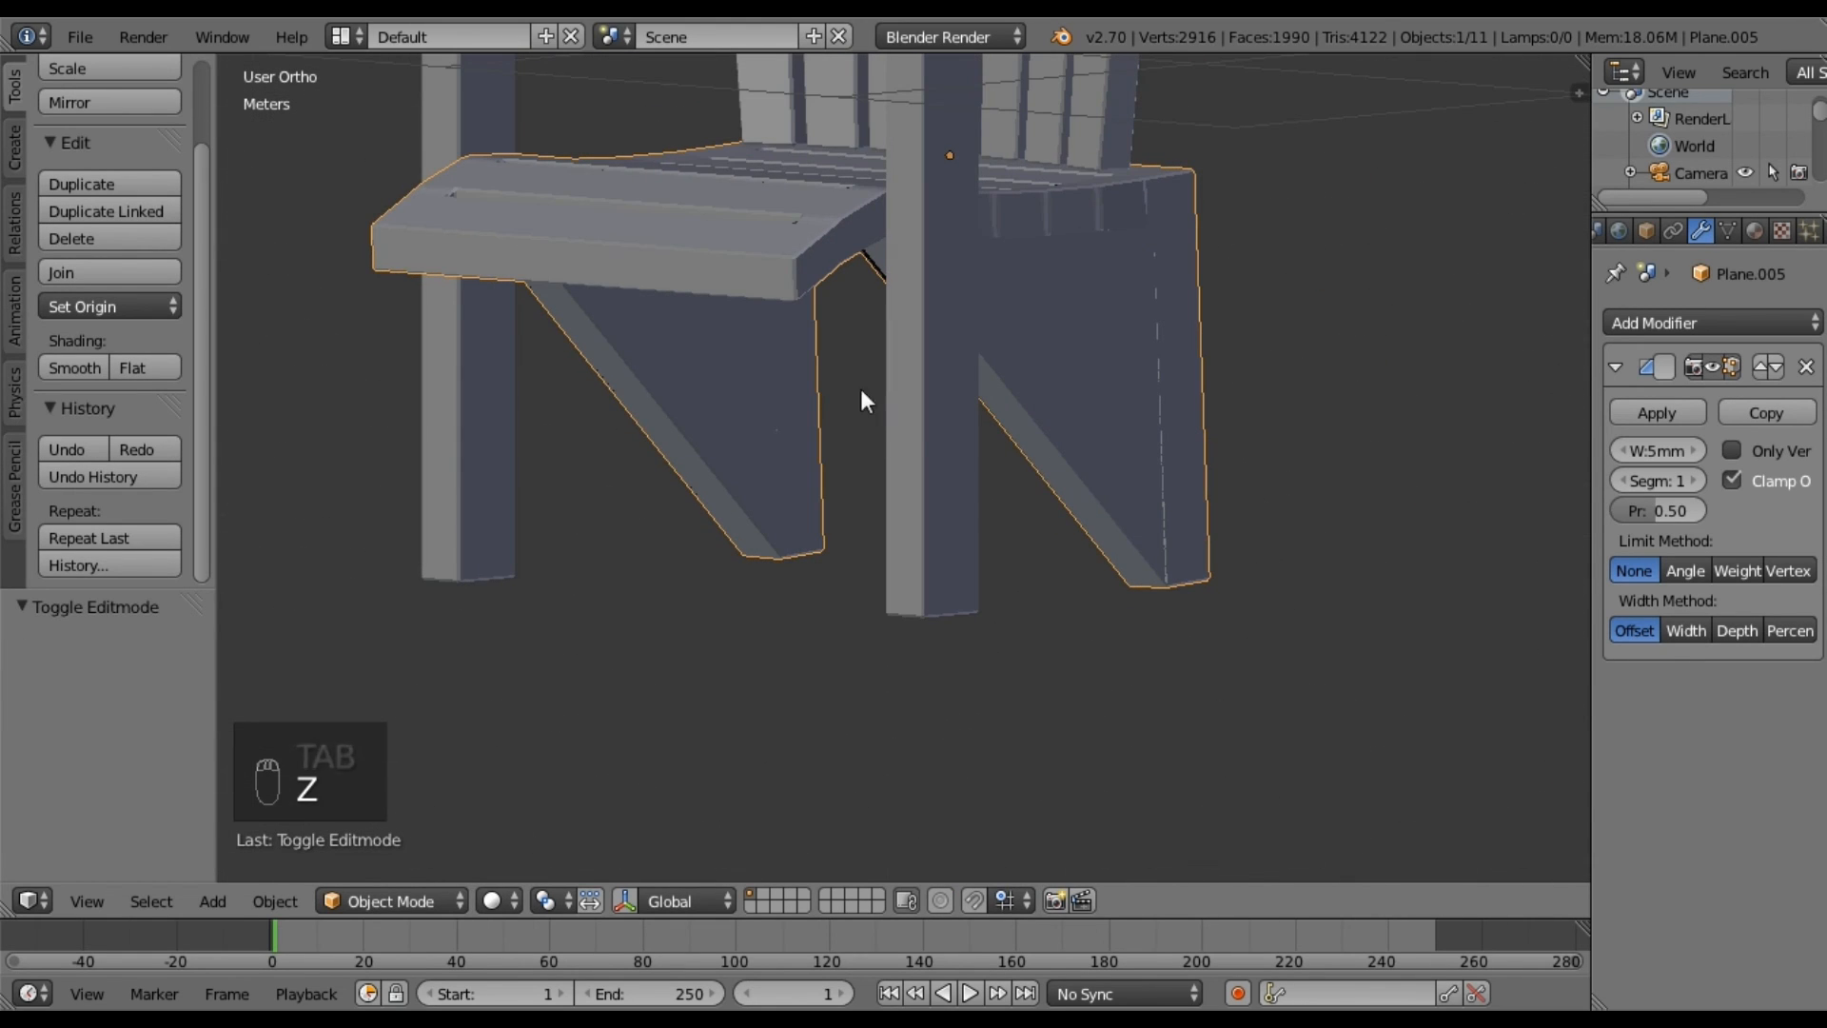
{"action": "right_click", "coordinate": [927, 406]}
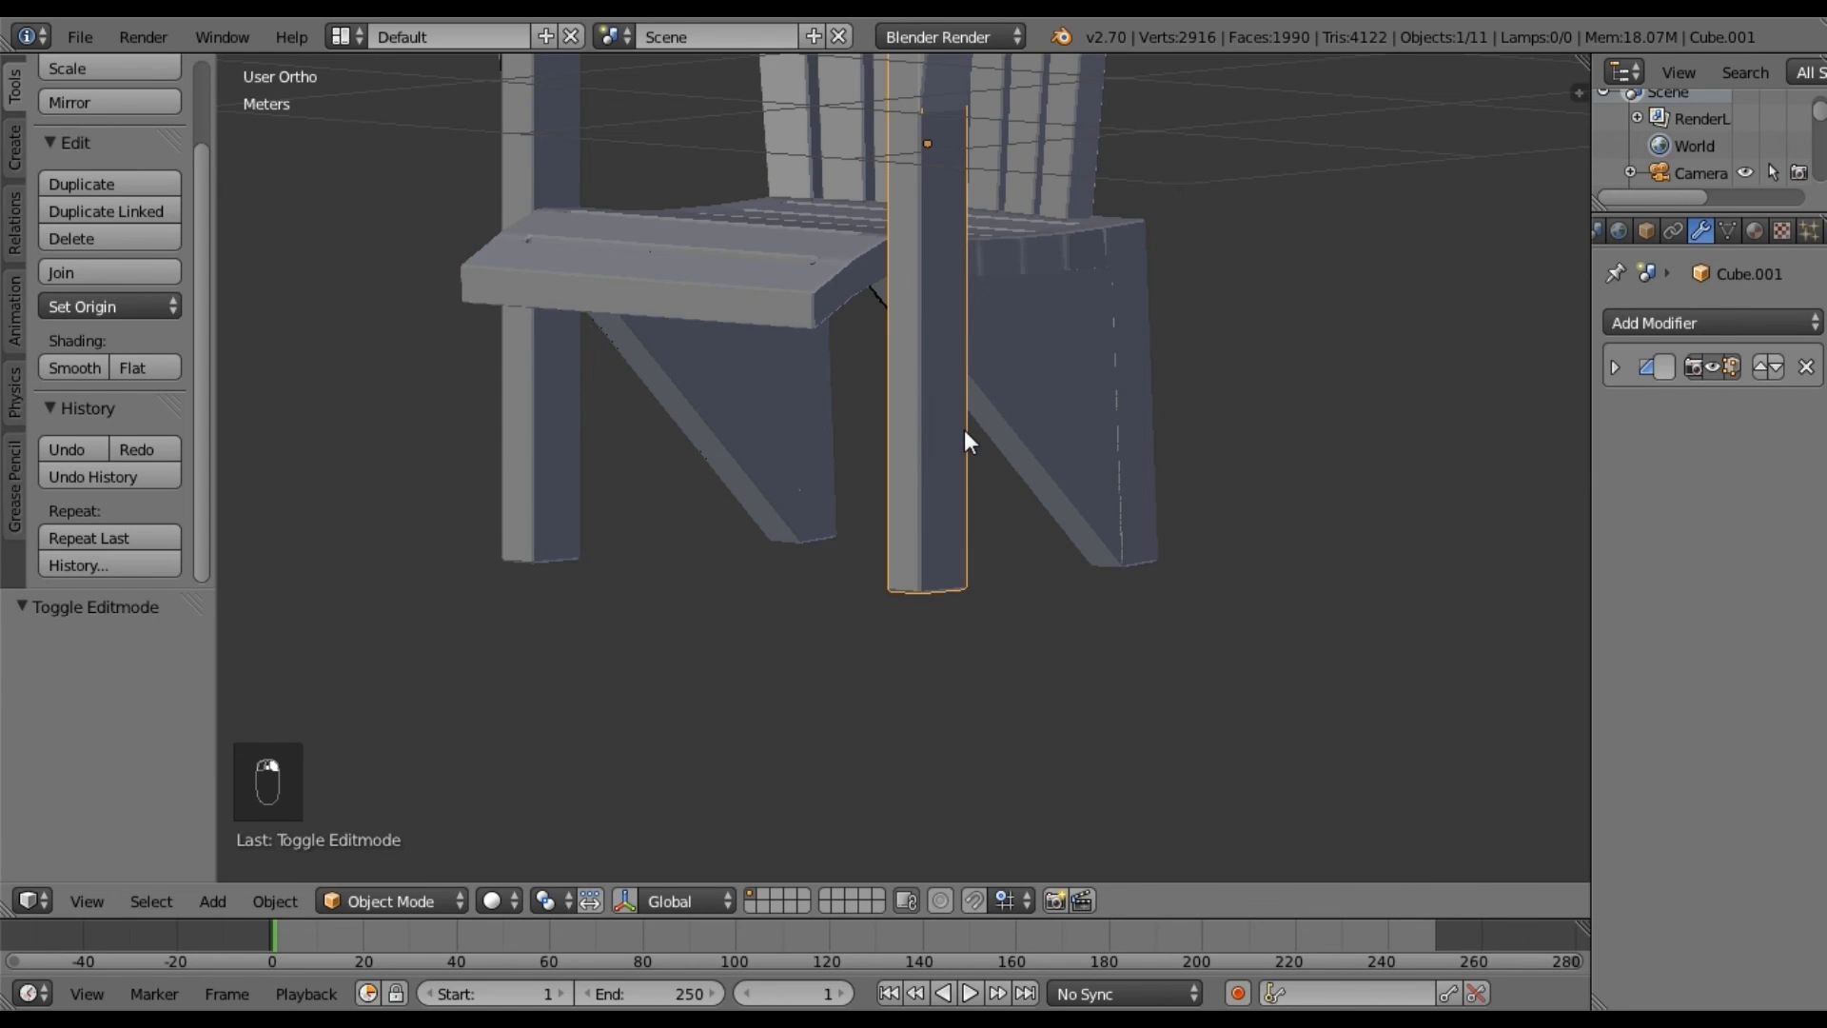
{"action": "middle_click_drag", "start_coordinate": [982, 430], "coordinate": [907, 208]}
{"action": "scroll", "coordinate": [965, 513], "scroll_direction": "up", "scroll_amount": 5}
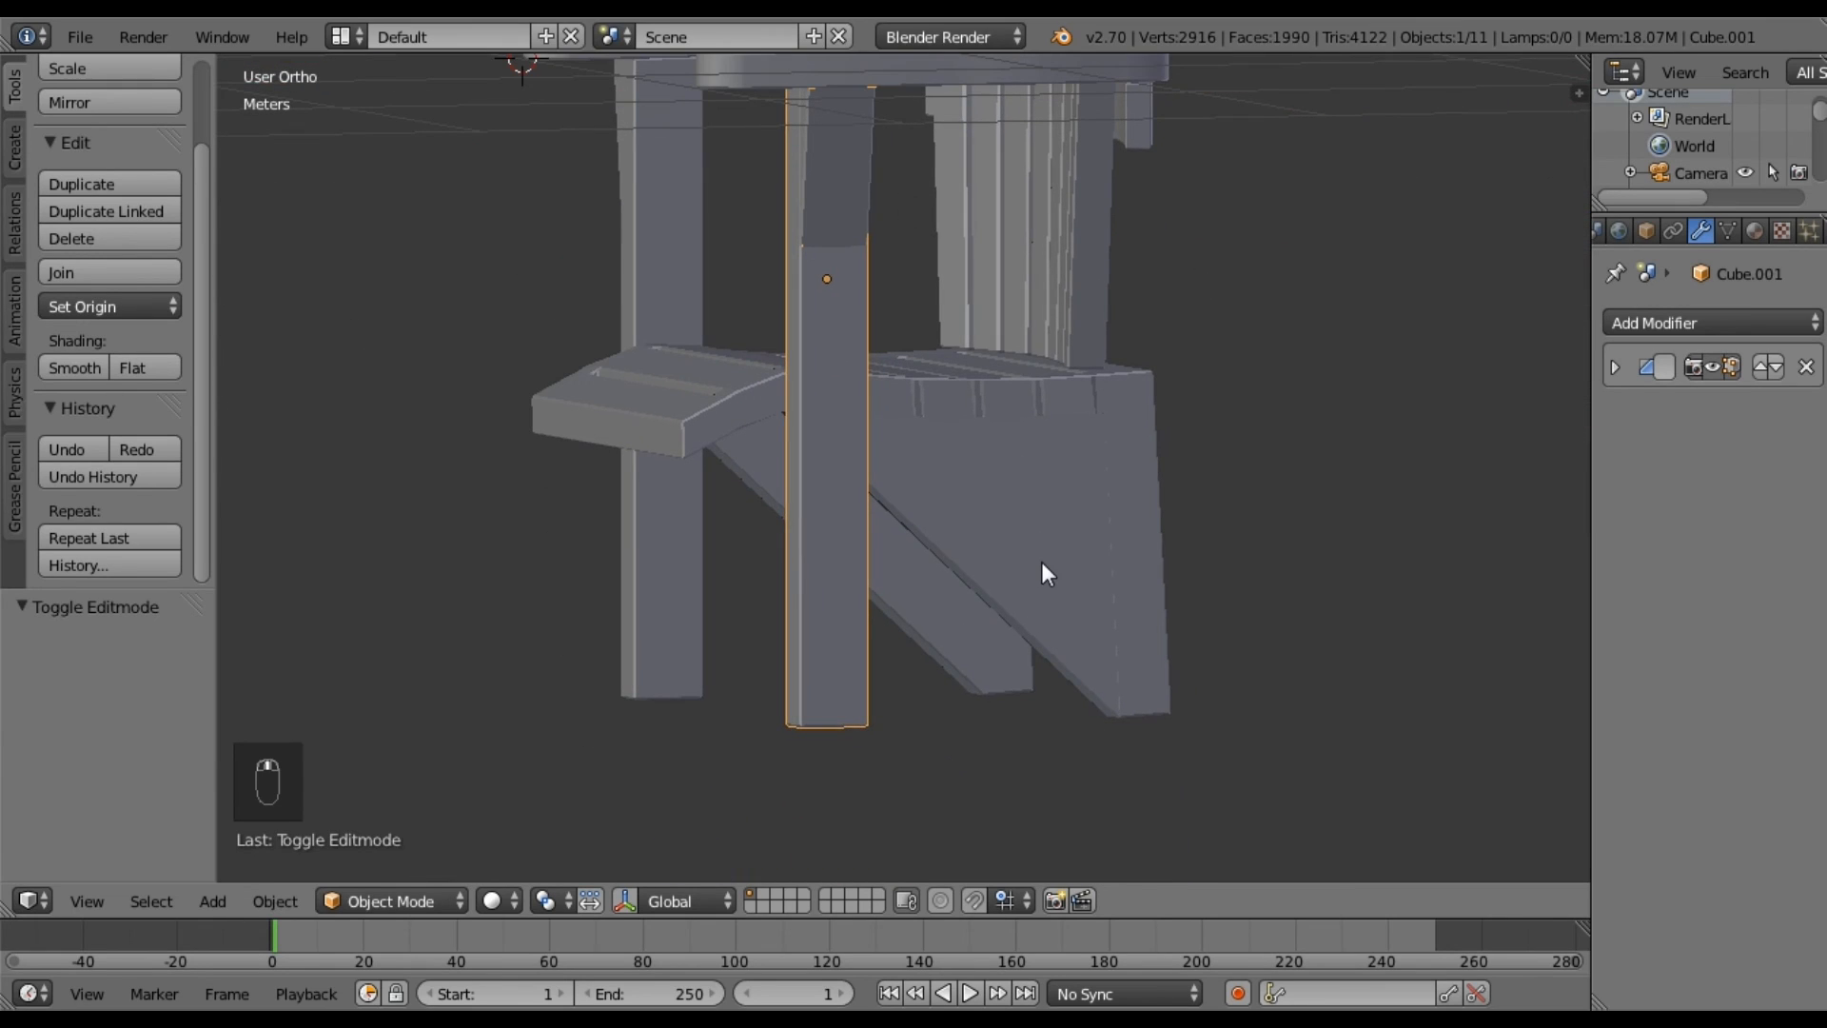
{"action": "right_click", "coordinate": [1043, 563]}
{"action": "right_click", "coordinate": [847, 535]}
{"action": "right_click", "coordinate": [647, 576]}
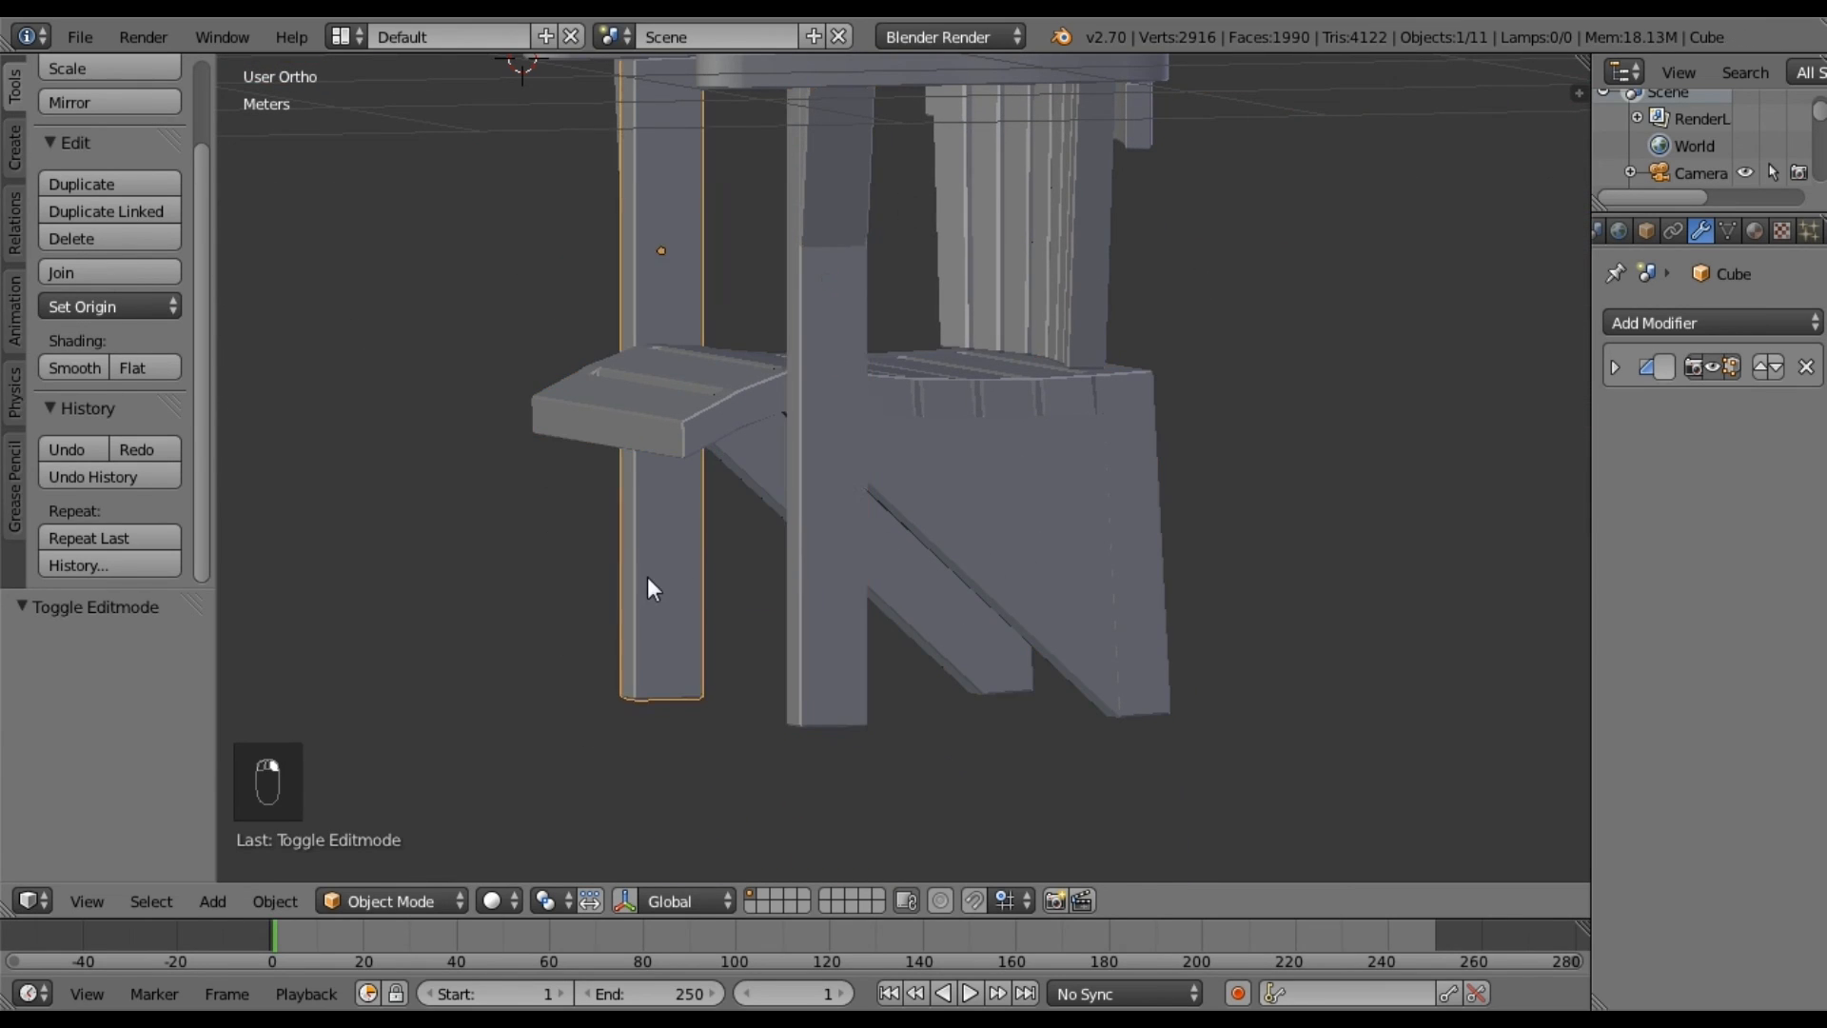
{"action": "right_click", "coordinate": [729, 400]}
{"action": "right_click", "coordinate": [680, 232]}
{"action": "right_click", "coordinate": [999, 225]}
{"action": "middle_click_drag", "start_coordinate": [900, 157], "coordinate": [904, 389], "text": "shift"}
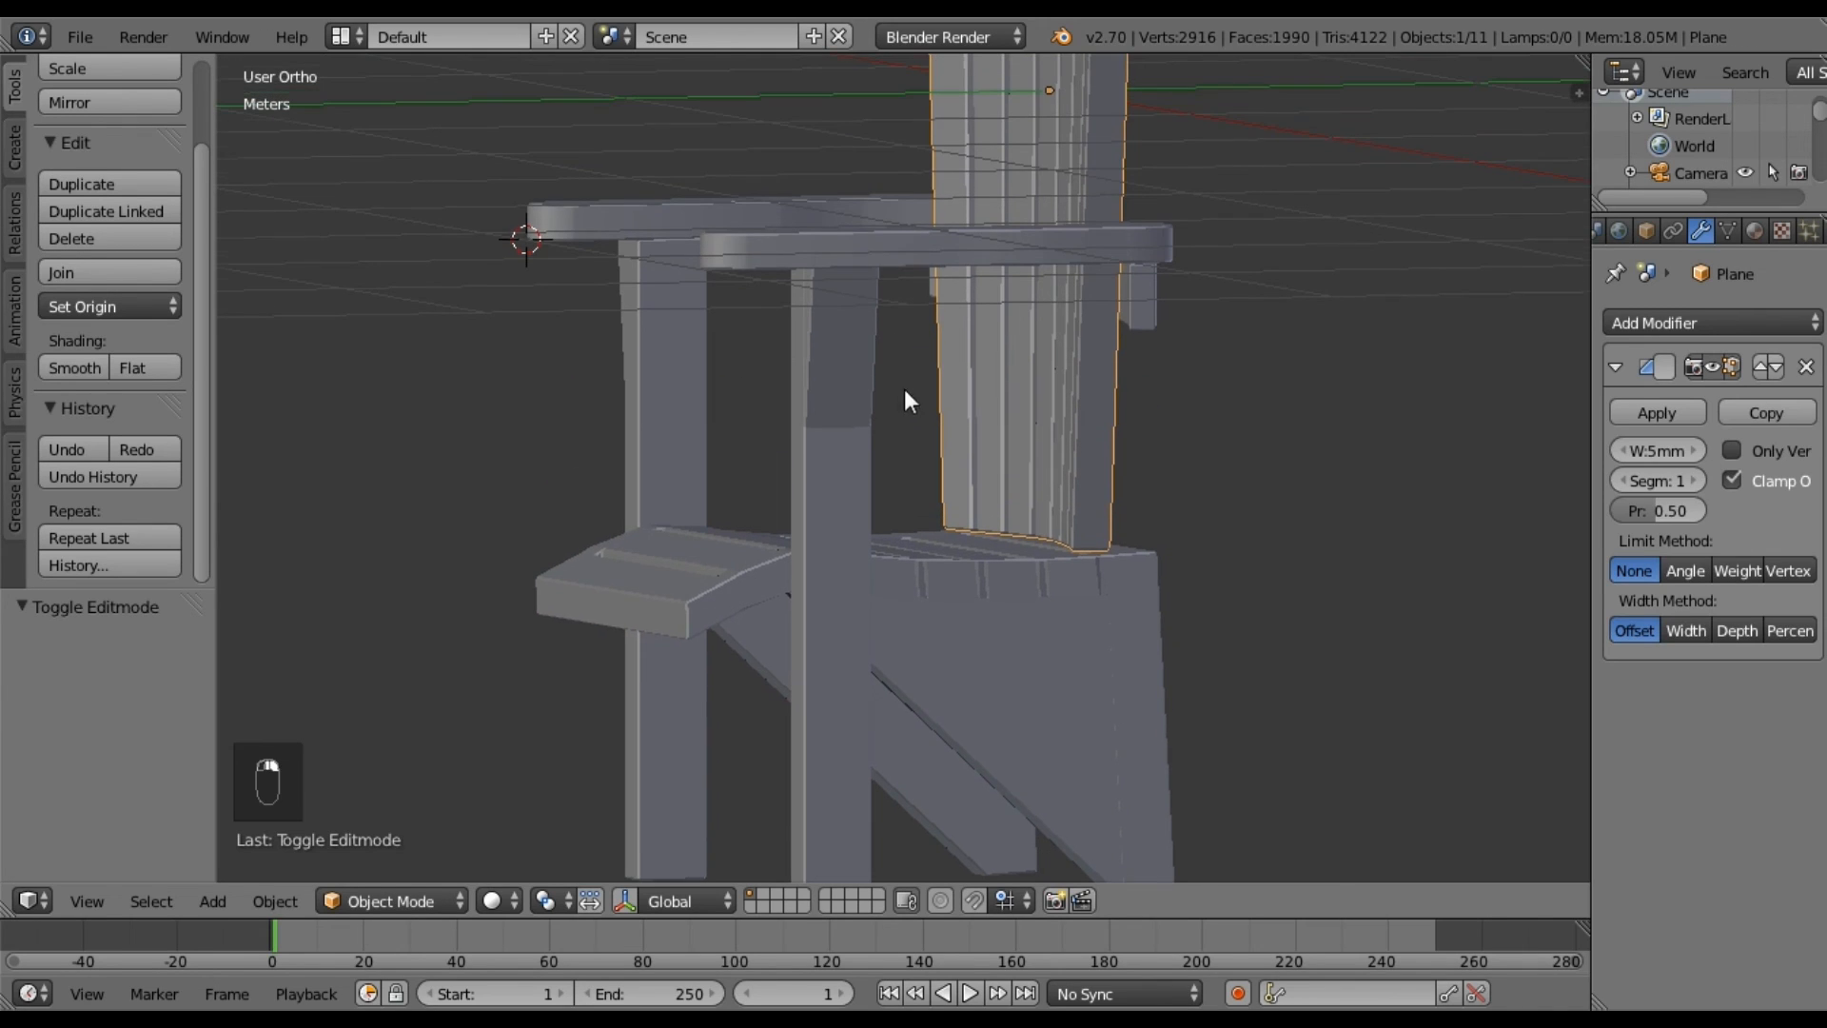
{"action": "right_click", "coordinate": [876, 230]}
{"action": "right_click", "coordinate": [678, 210], "text": "shift"}
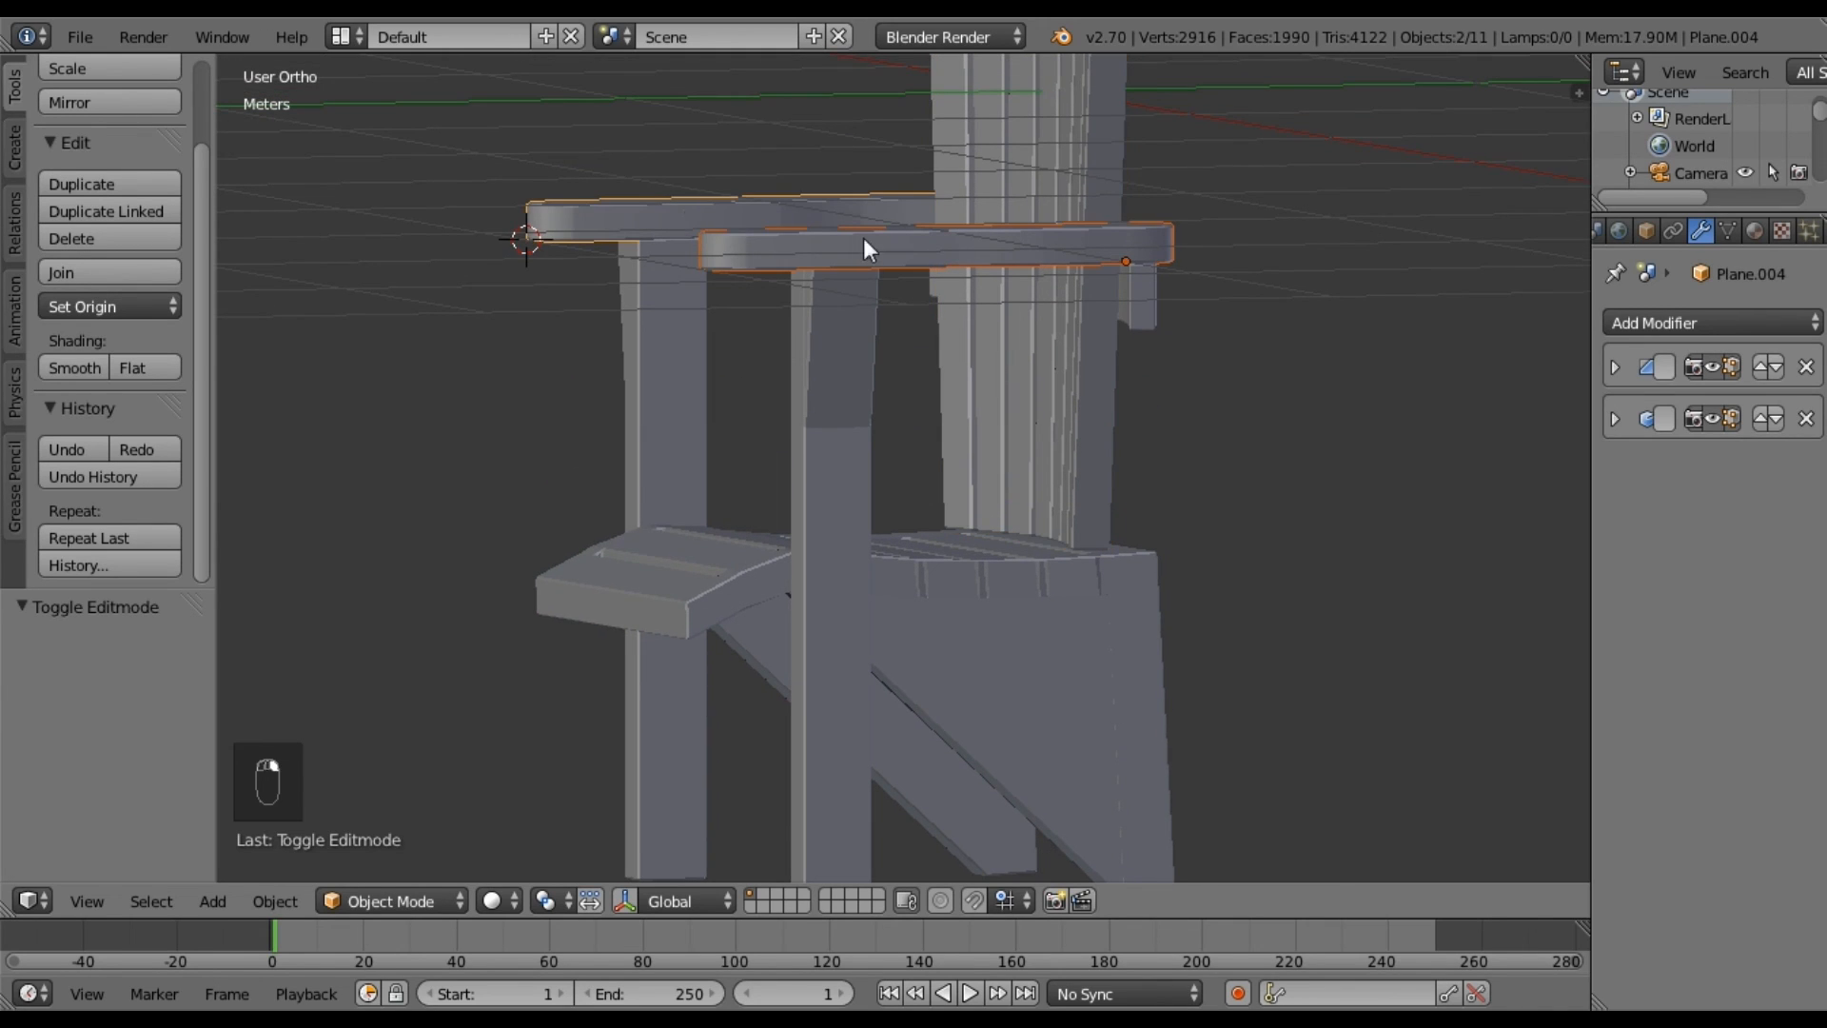
{"action": "key", "text": "a"}
Select both front legs and both armrests of the chair together.
{"action": "scroll", "coordinate": [899, 576], "scroll_direction": "down", "scroll_amount": 4}
{"action": "middle_click_drag", "start_coordinate": [905, 503], "coordinate": [904, 509]}
{"action": "right_click", "coordinate": [896, 472]}
{"action": "right_click", "coordinate": [896, 437], "text": "shift"}
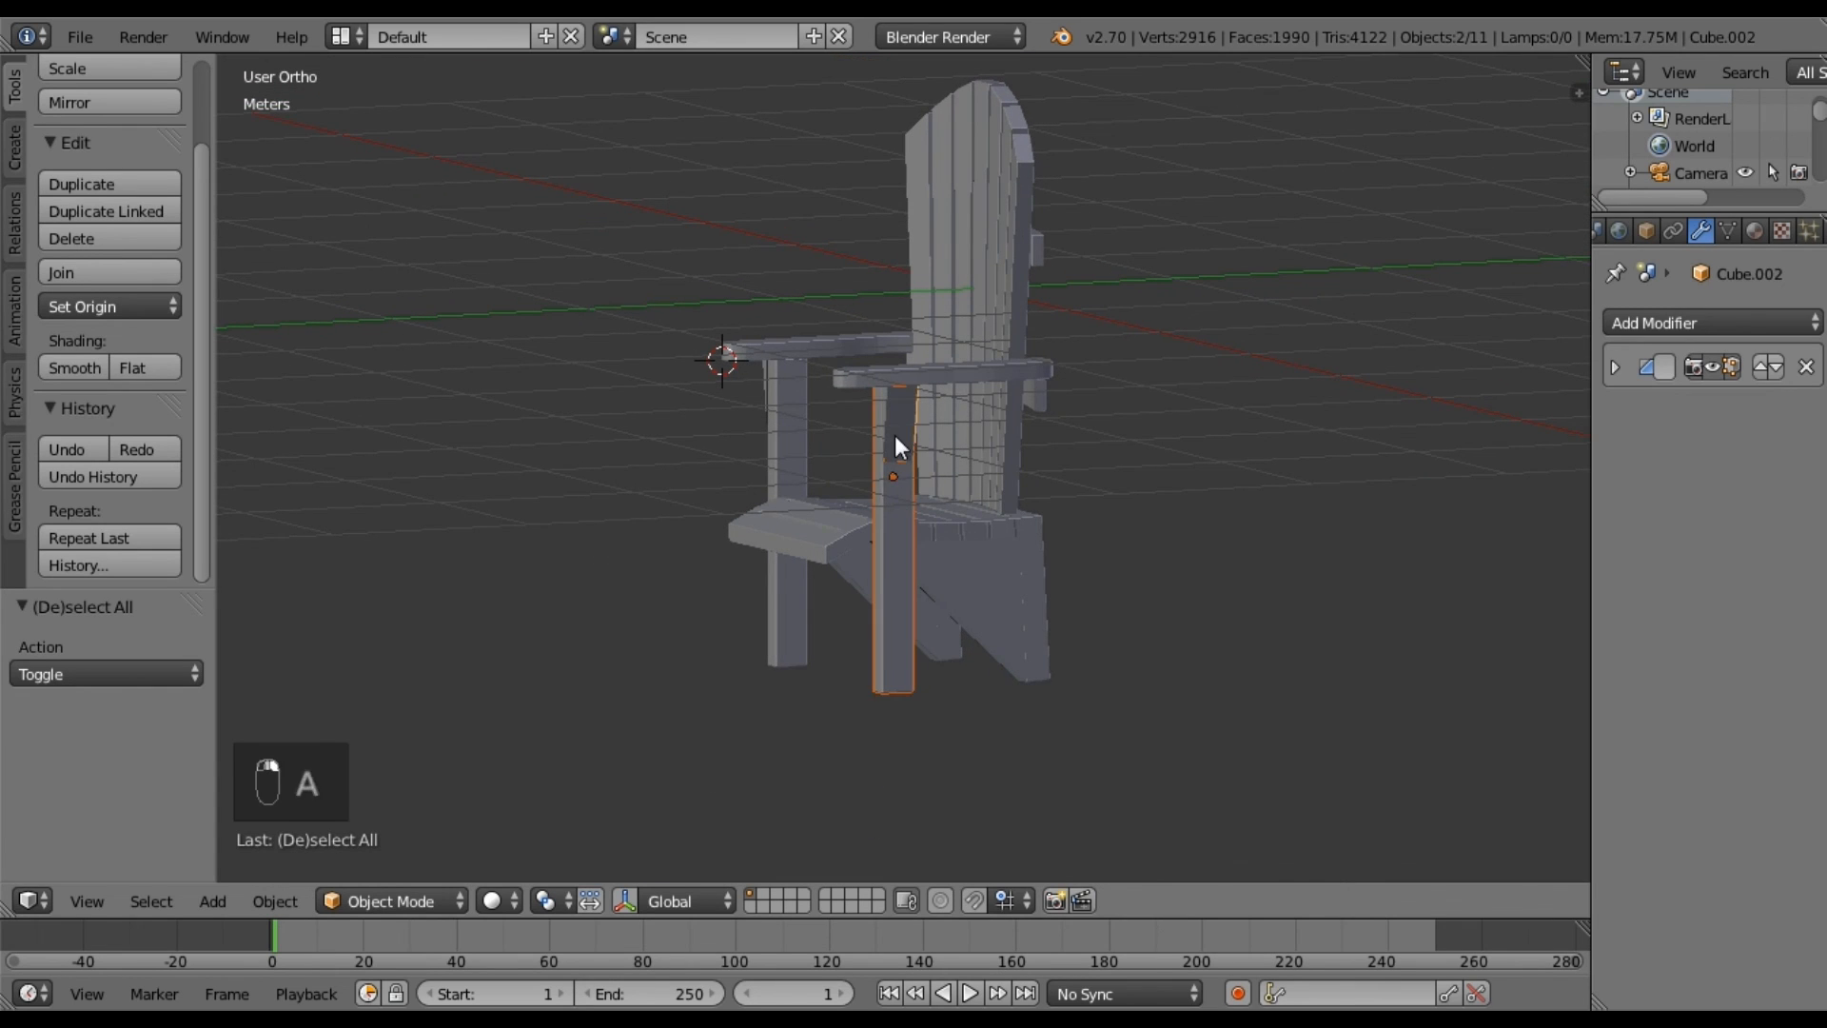
{"action": "right_click", "coordinate": [790, 446], "text": "shift"}
{"action": "middle_click_drag", "start_coordinate": [935, 467], "coordinate": [897, 408]}
{"action": "right_click", "coordinate": [870, 392], "text": "shift"}
{"action": "right_click", "coordinate": [862, 356], "text": "shift"}
{"action": "right_click", "coordinate": [1084, 339], "text": "shift"}
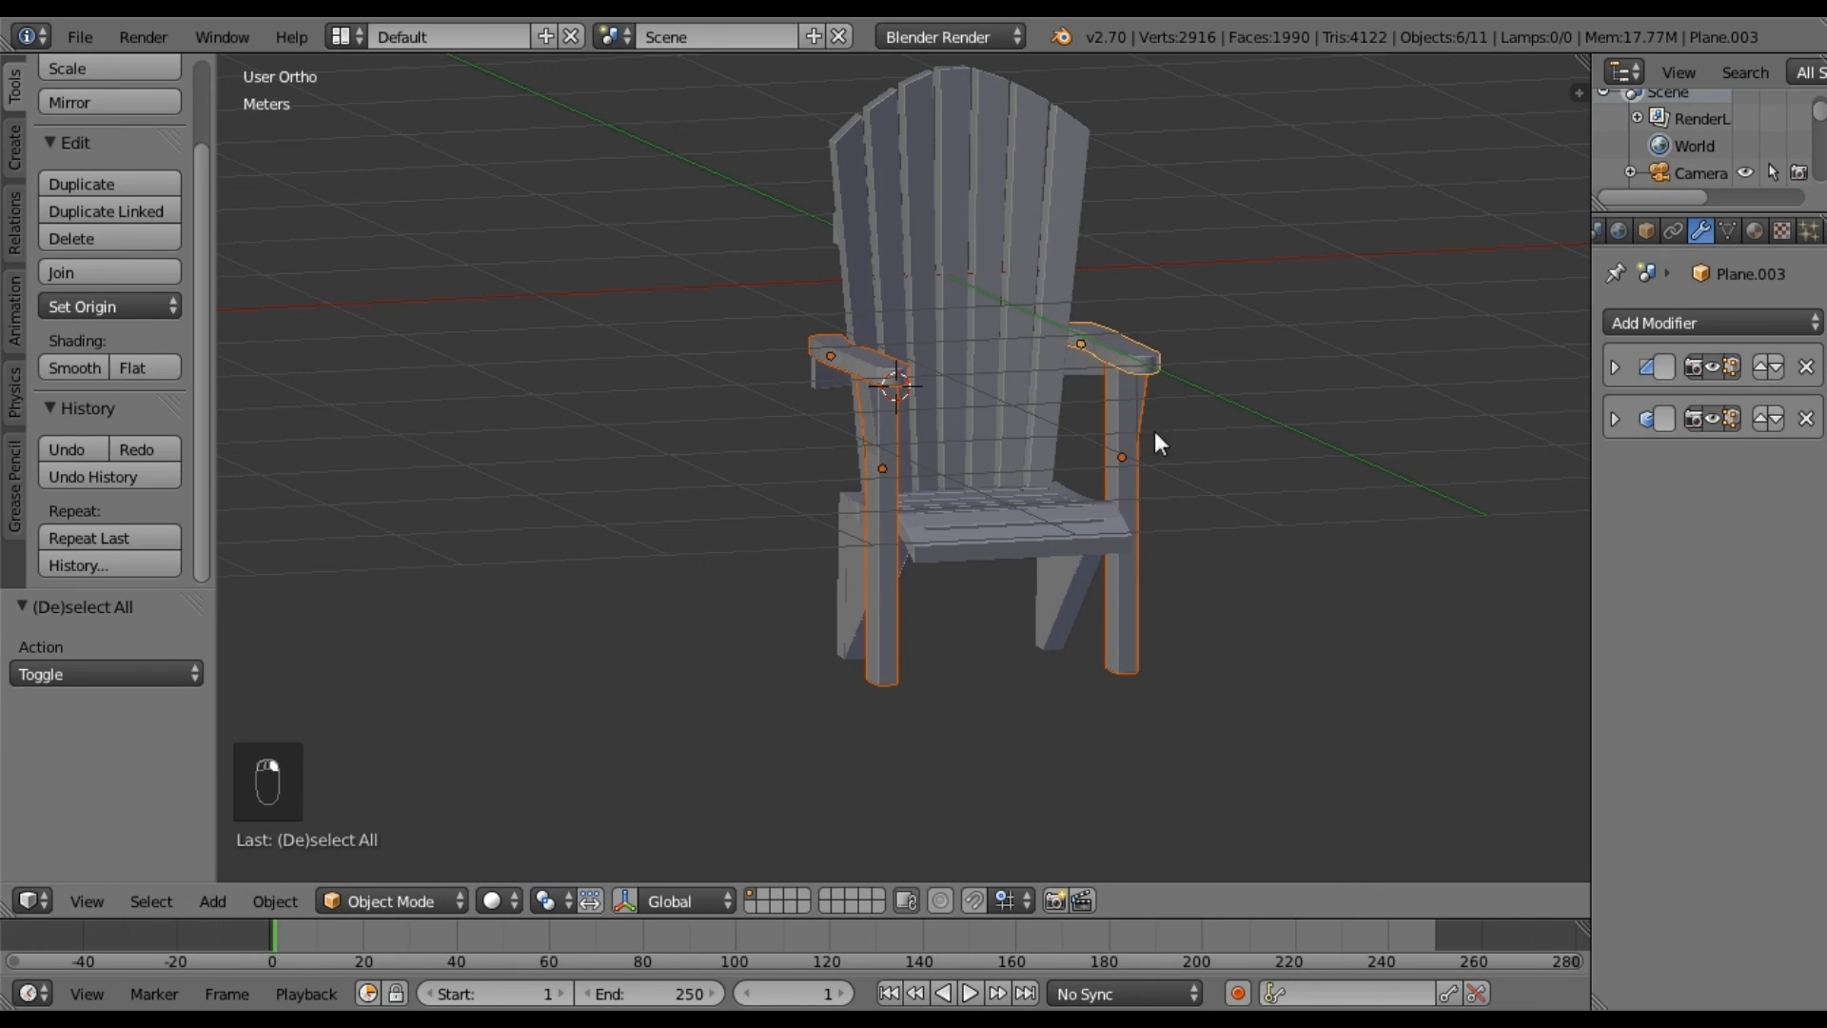
Add the backrest and its rear crossbars to the selection of legs and armrests.
{"action": "middle_click_drag", "start_coordinate": [1127, 527], "coordinate": [854, 394]}
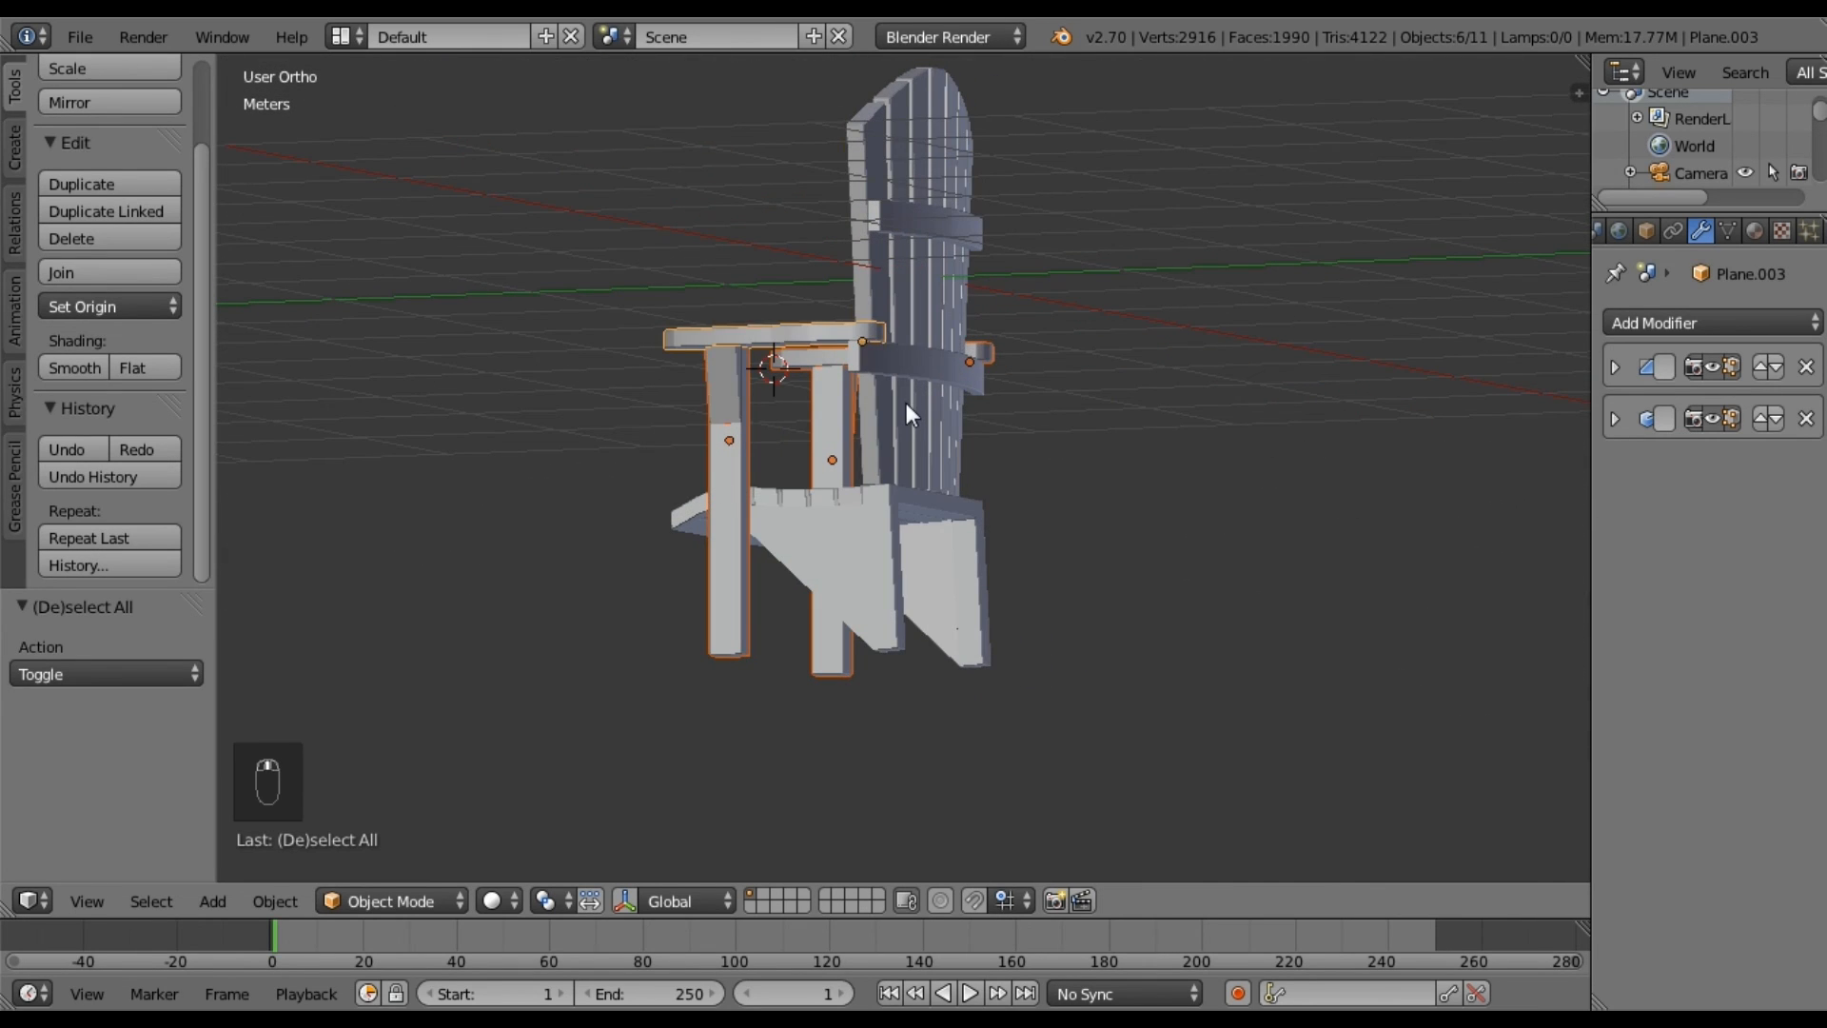
{"action": "right_click", "coordinate": [904, 363], "text": "shift"}
{"action": "right_click", "coordinate": [904, 361], "text": "shift"}
{"action": "right_click", "coordinate": [900, 214], "text": "shift"}
{"action": "middle_click_drag", "start_coordinate": [899, 305], "coordinate": [1001, 447]}
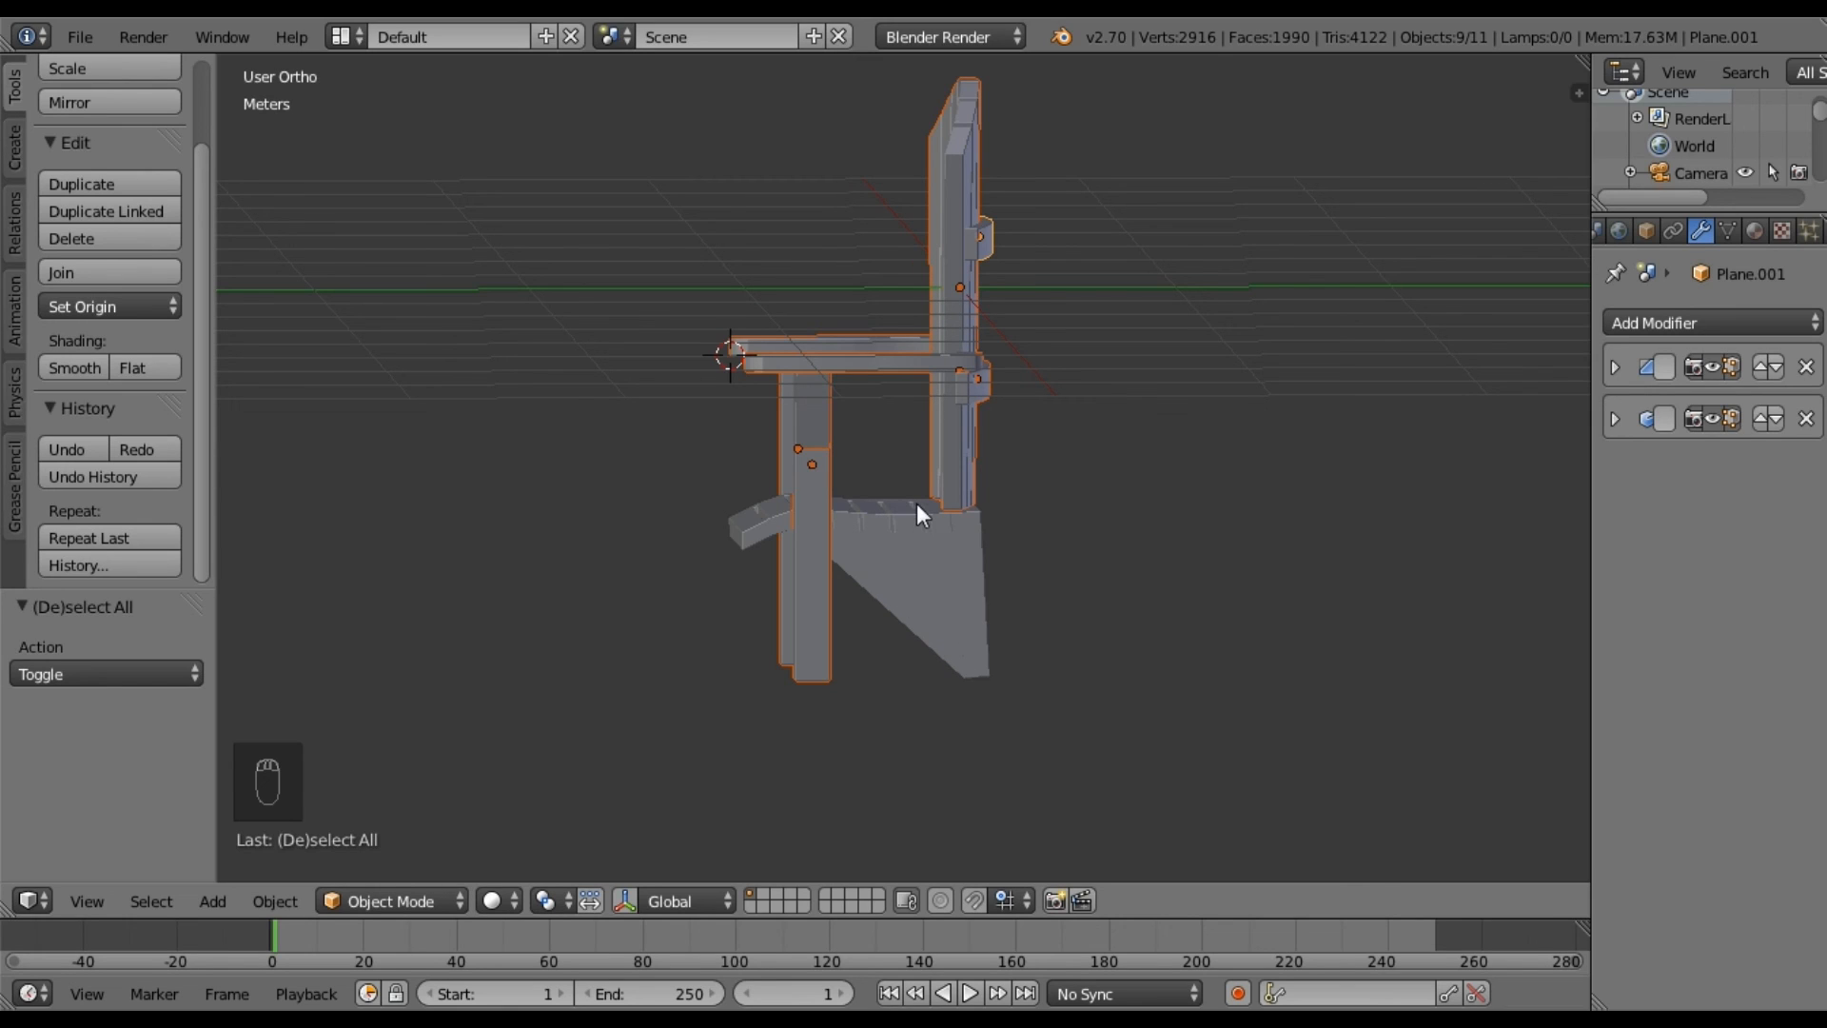
Tilt the selected legs, armrests and backrest backward by about 6.1° in the right side view.
{"action": "key", "text": "KP_3"}
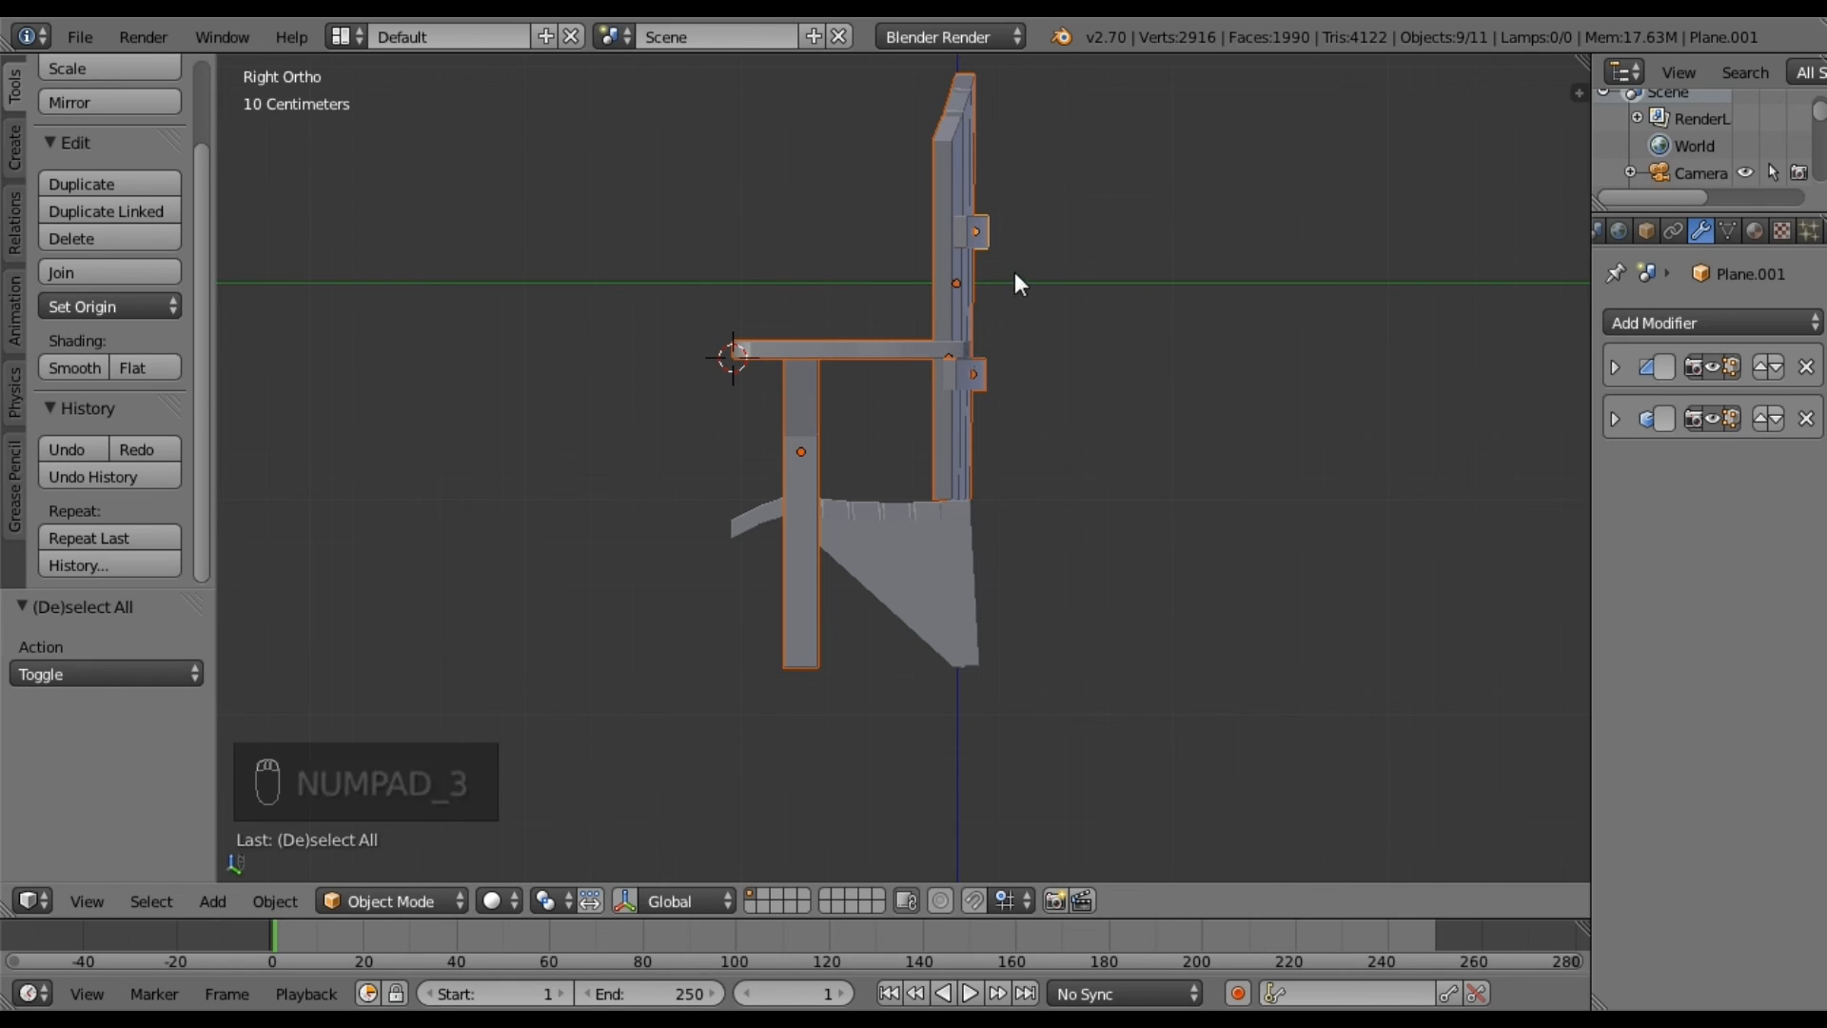
{"action": "key", "text": "r"}
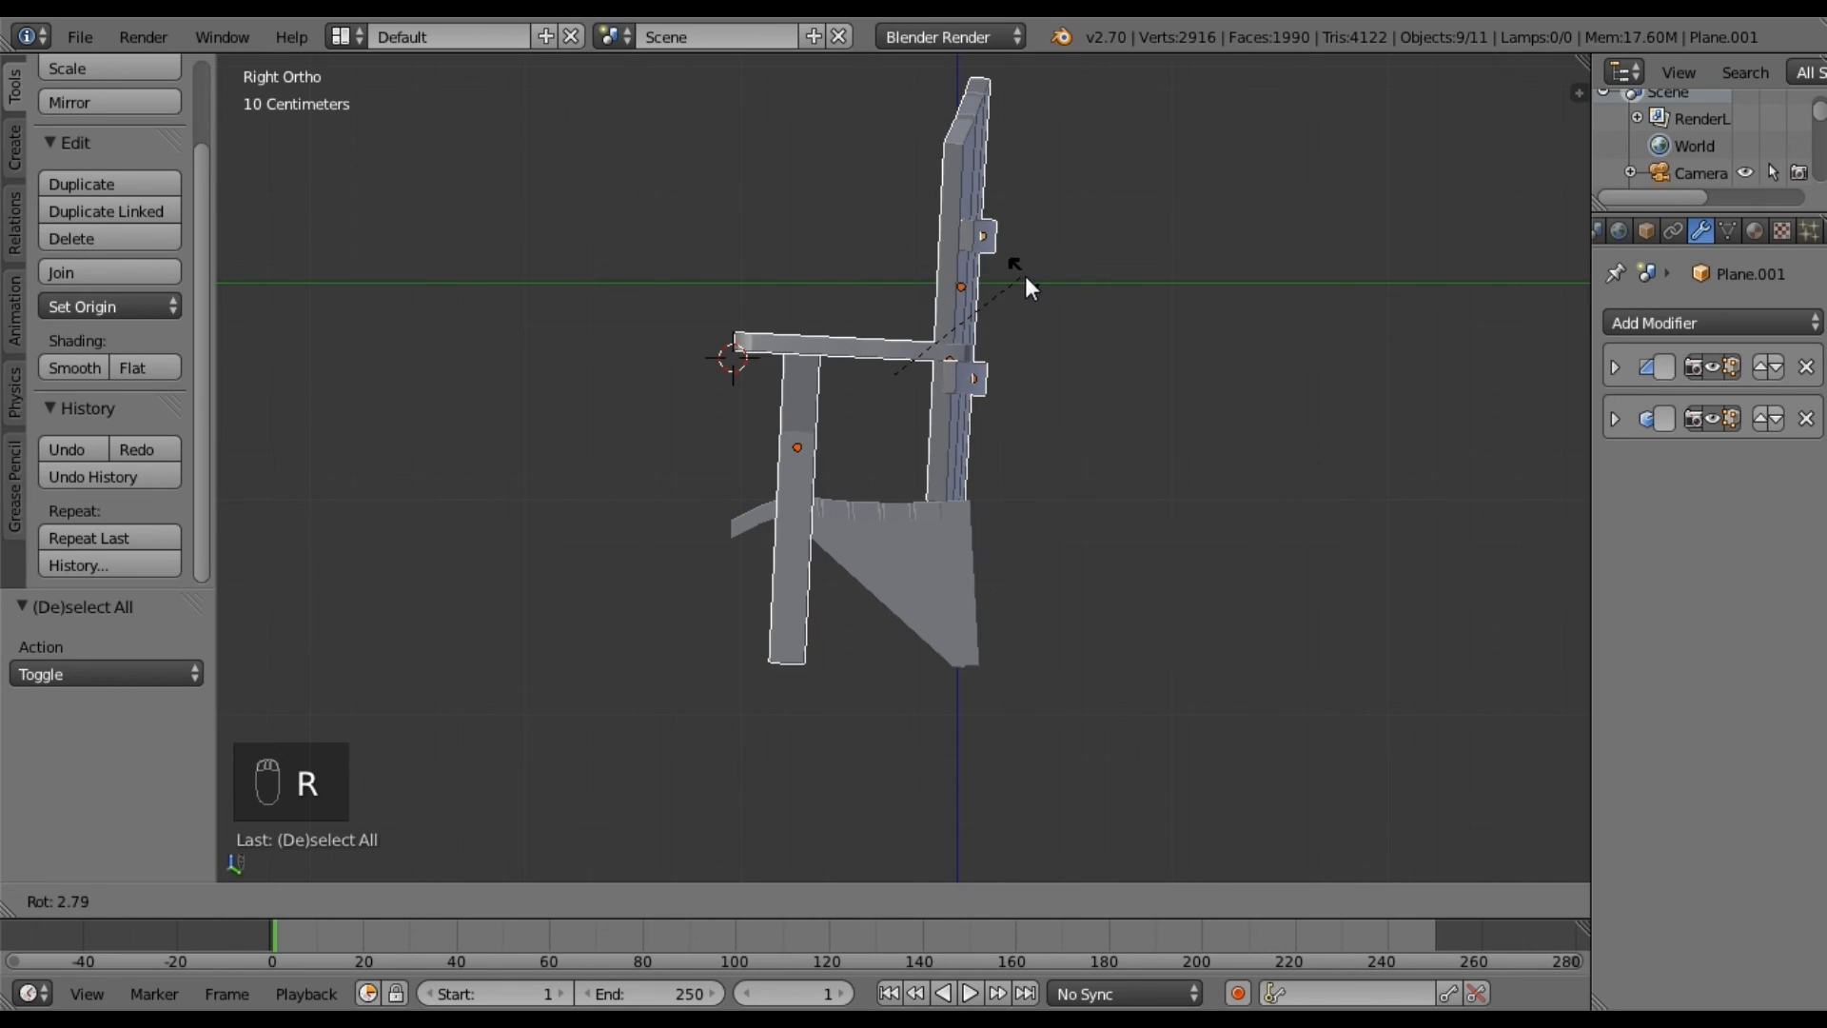
{"action": "left_click", "coordinate": [1033, 279]}
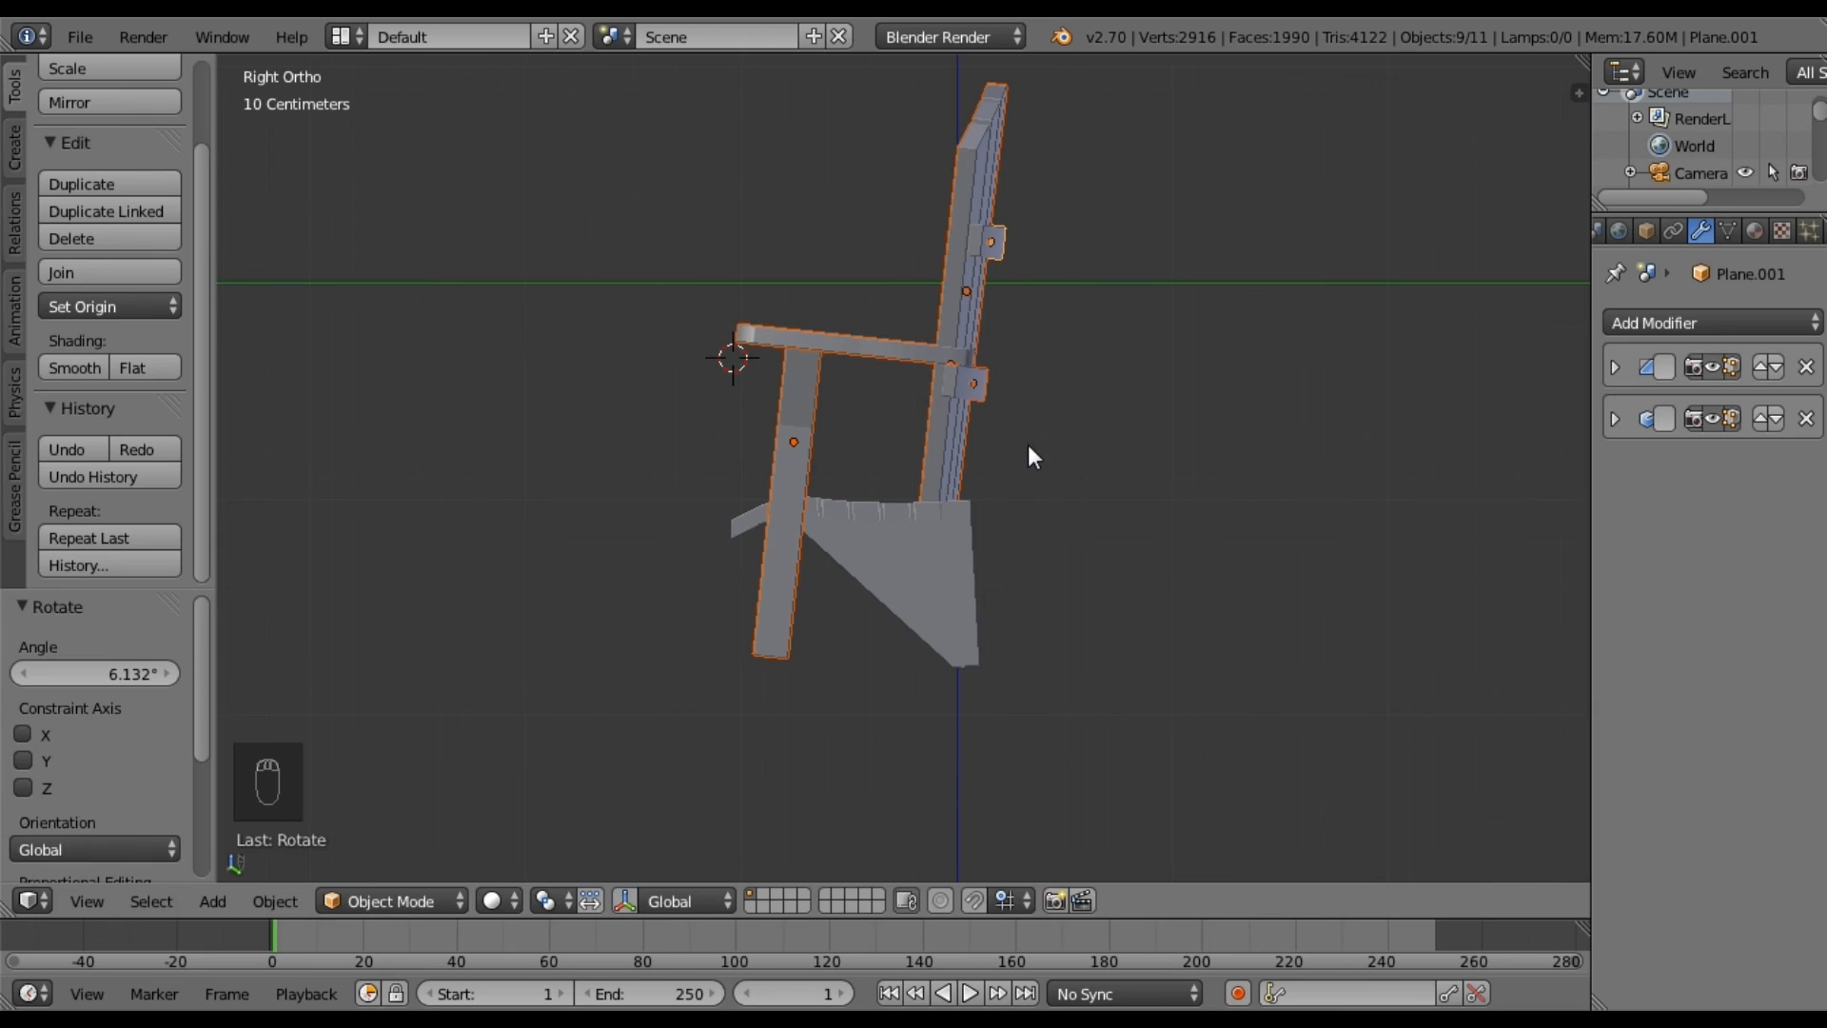
Move the tilted legs, armrests and backrest about 5 cm toward the rear along the Y axis.
{"action": "key", "text": "g"}
{"action": "key", "text": "x"}
{"action": "right_click", "coordinate": [1036, 436]}
{"action": "key", "text": "g"}
{"action": "key", "text": "y"}
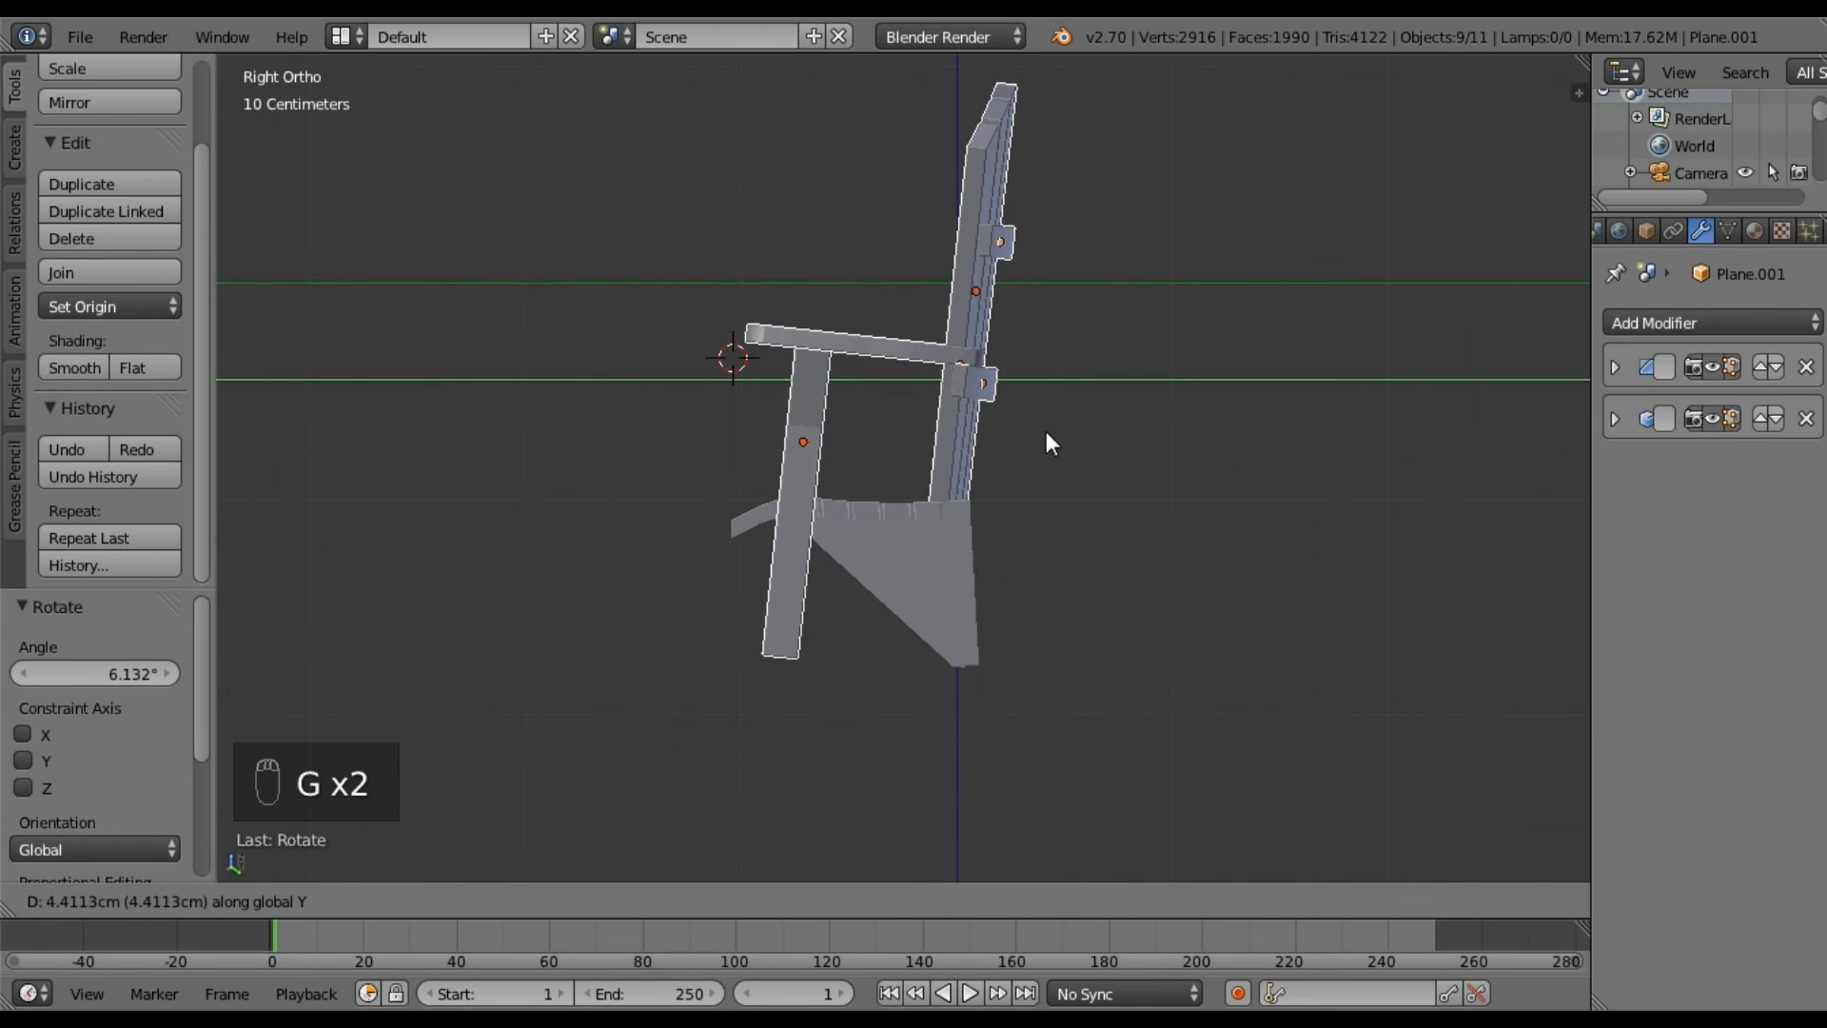
{"action": "left_click", "coordinate": [1044, 438]}
Select only the two front legs and join them into one object.
{"action": "middle_click_drag", "start_coordinate": [1026, 494], "coordinate": [1151, 577]}
{"action": "middle_click_drag", "start_coordinate": [1030, 673], "coordinate": [887, 495]}
{"action": "scroll", "coordinate": [849, 482], "scroll_direction": "up", "scroll_amount": 2}
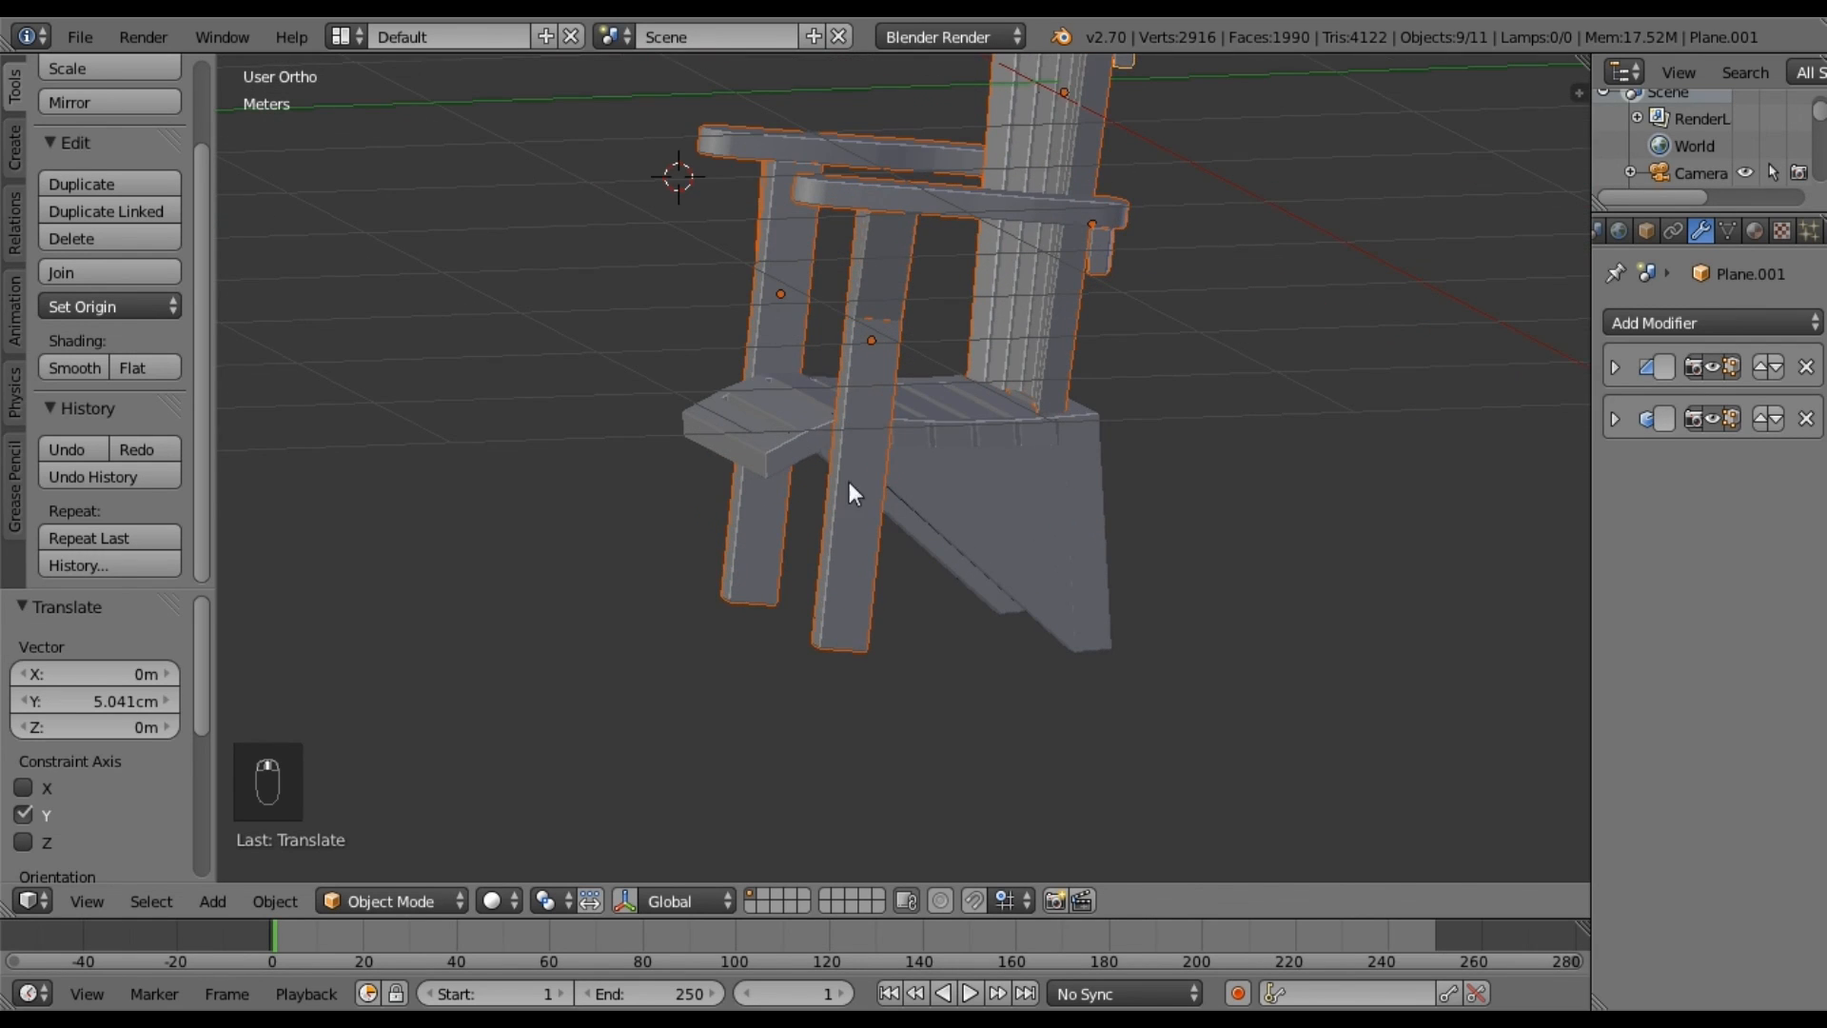
{"action": "key", "text": "a"}
{"action": "right_click", "coordinate": [852, 437]}
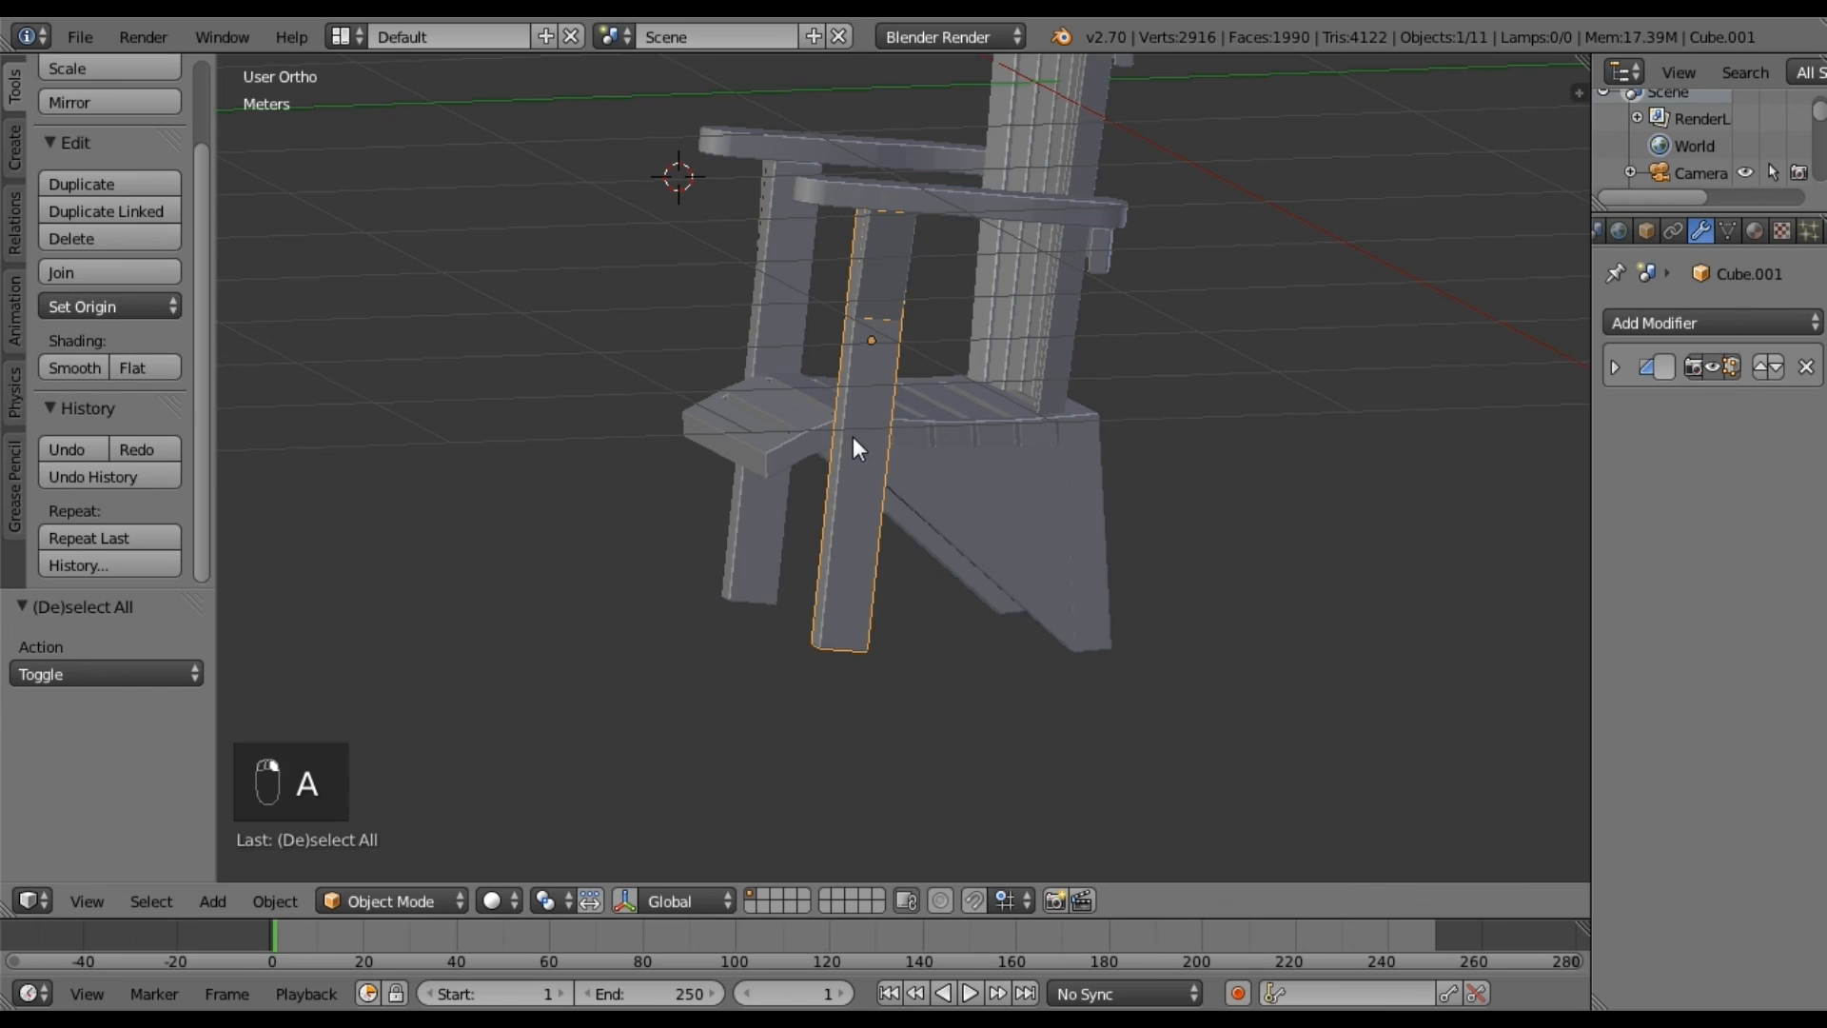
{"action": "right_click", "coordinate": [773, 314], "text": "shift"}
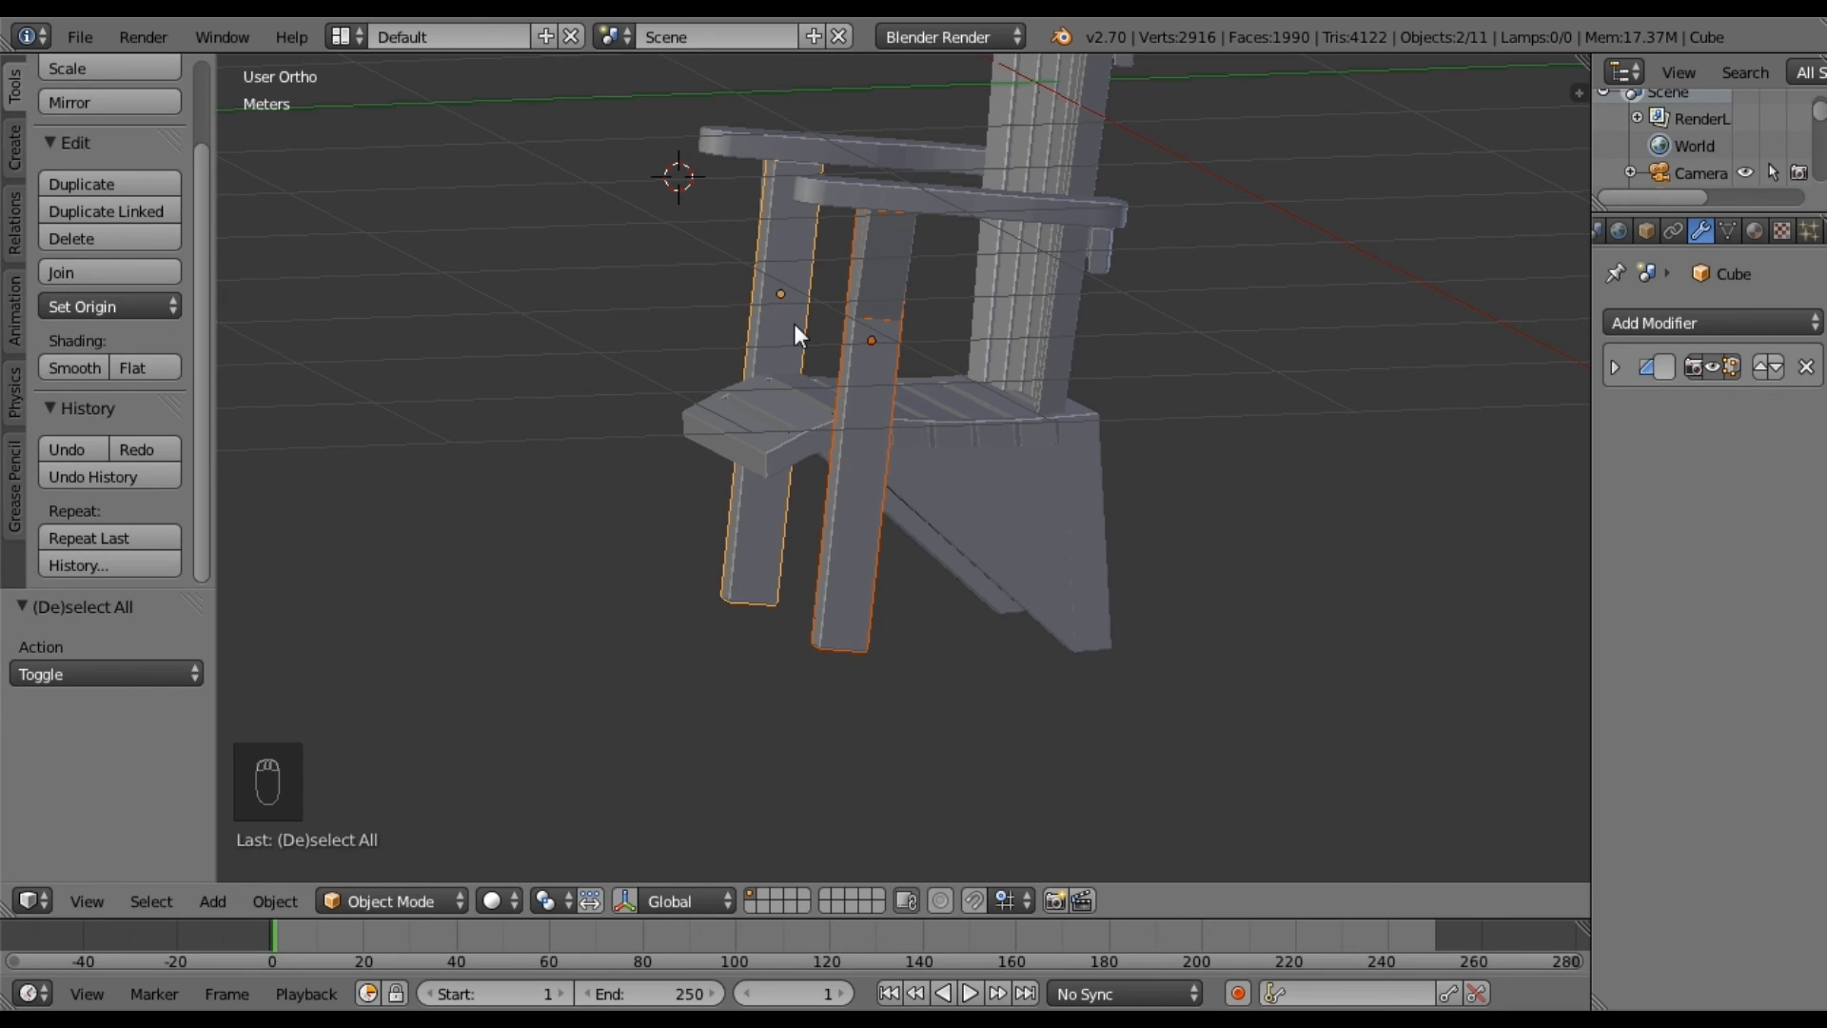
{"action": "key", "text": "ctrl+j"}
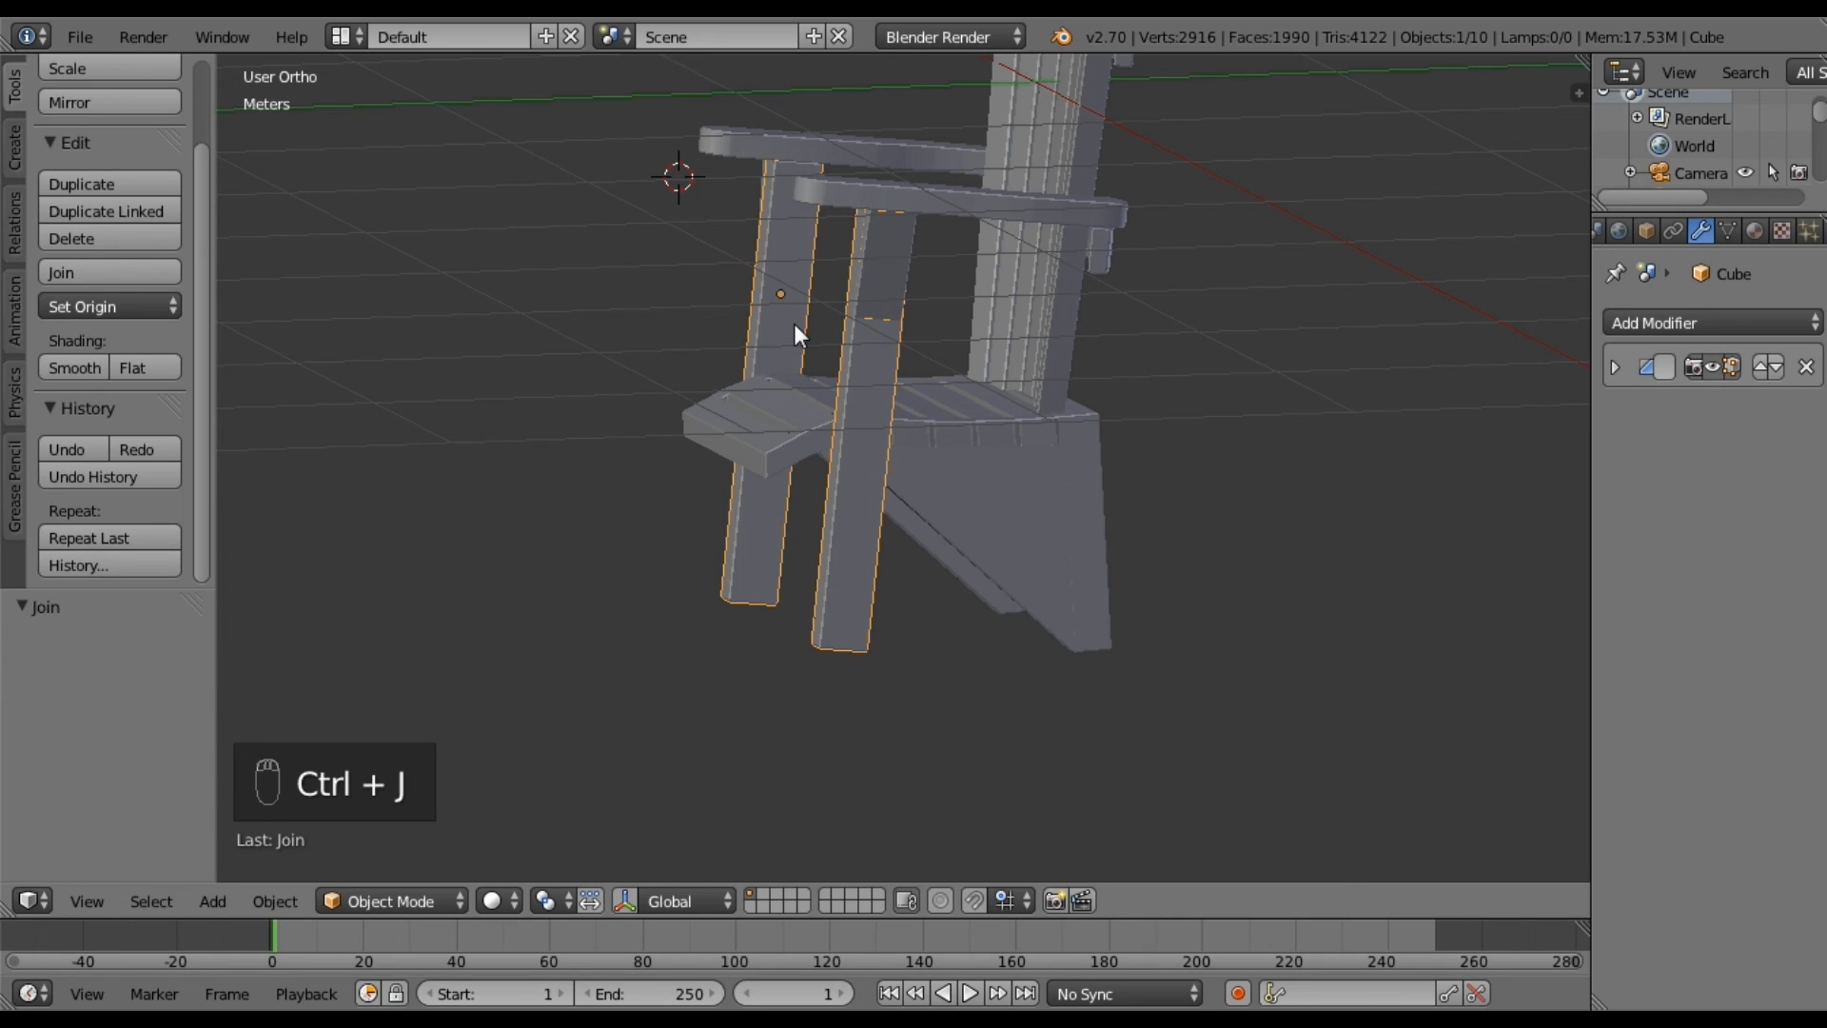
Enter Edit Mode on the joined front legs and show them in wireframe from the right side.
{"action": "key", "text": "a"}
{"action": "right_click", "coordinate": [870, 357]}
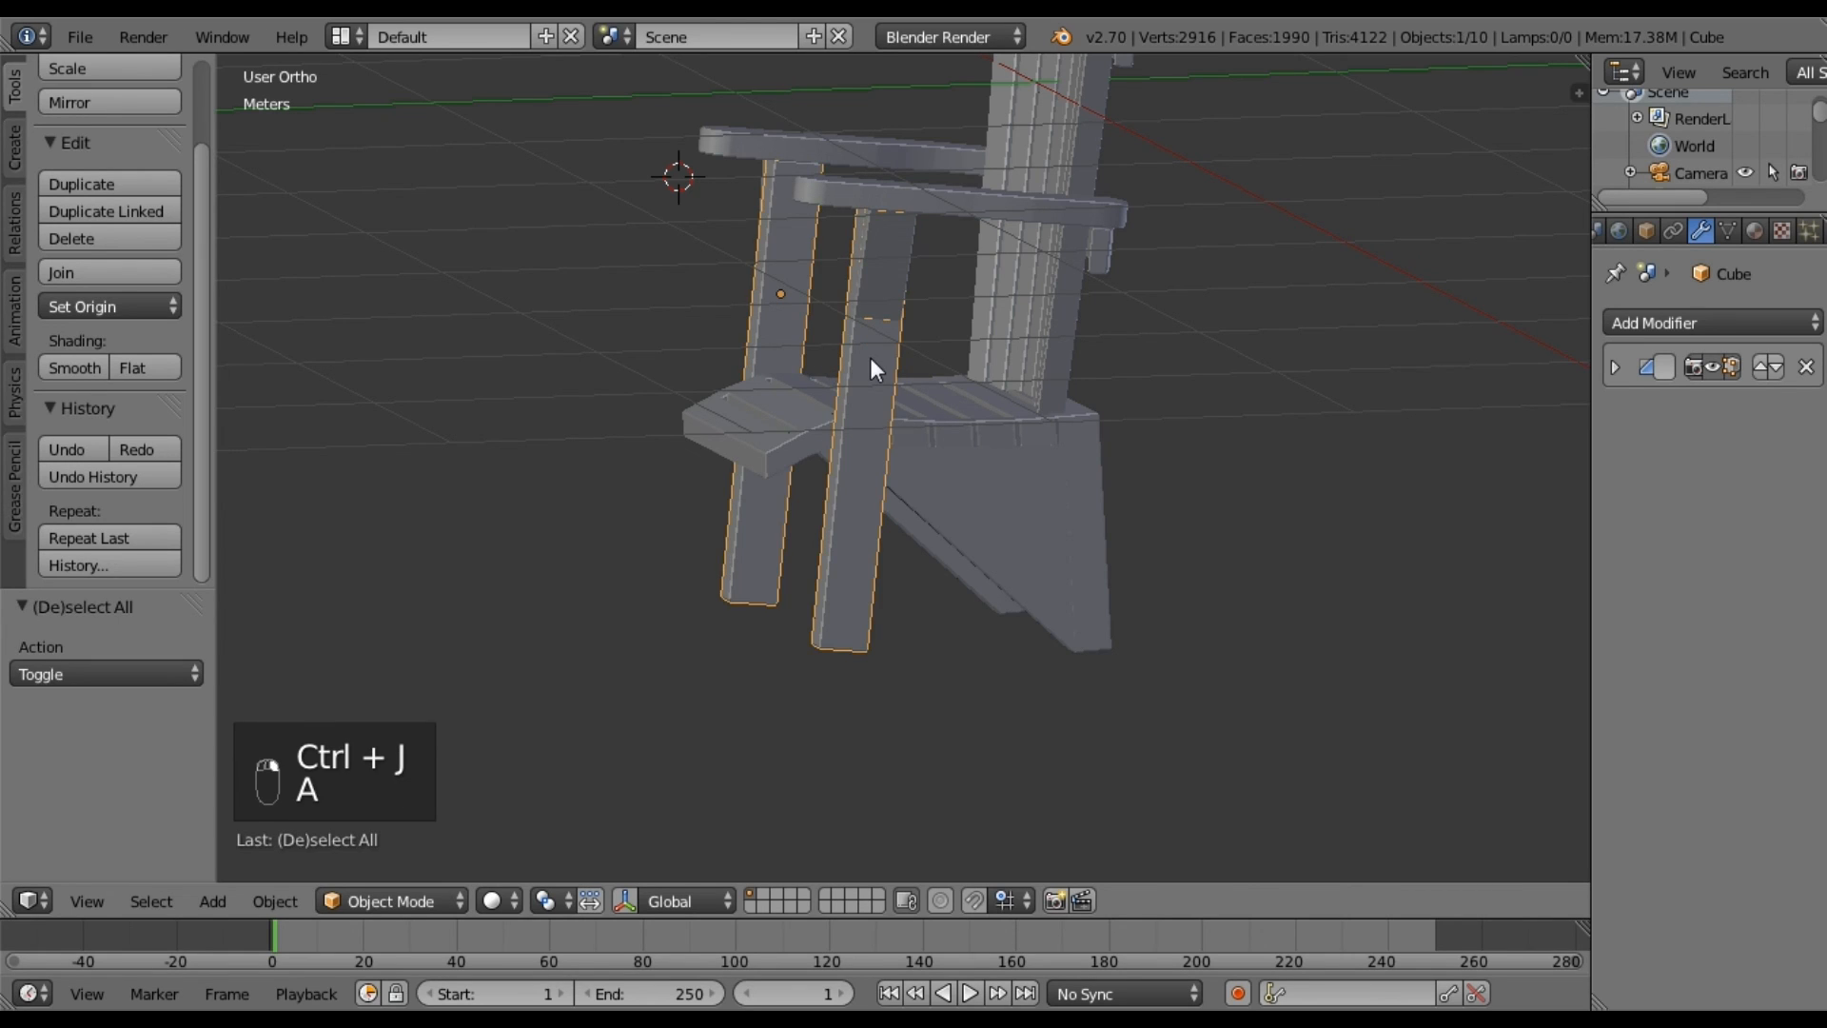
{"action": "key", "text": "Tab"}
{"action": "key", "text": "KP_3"}
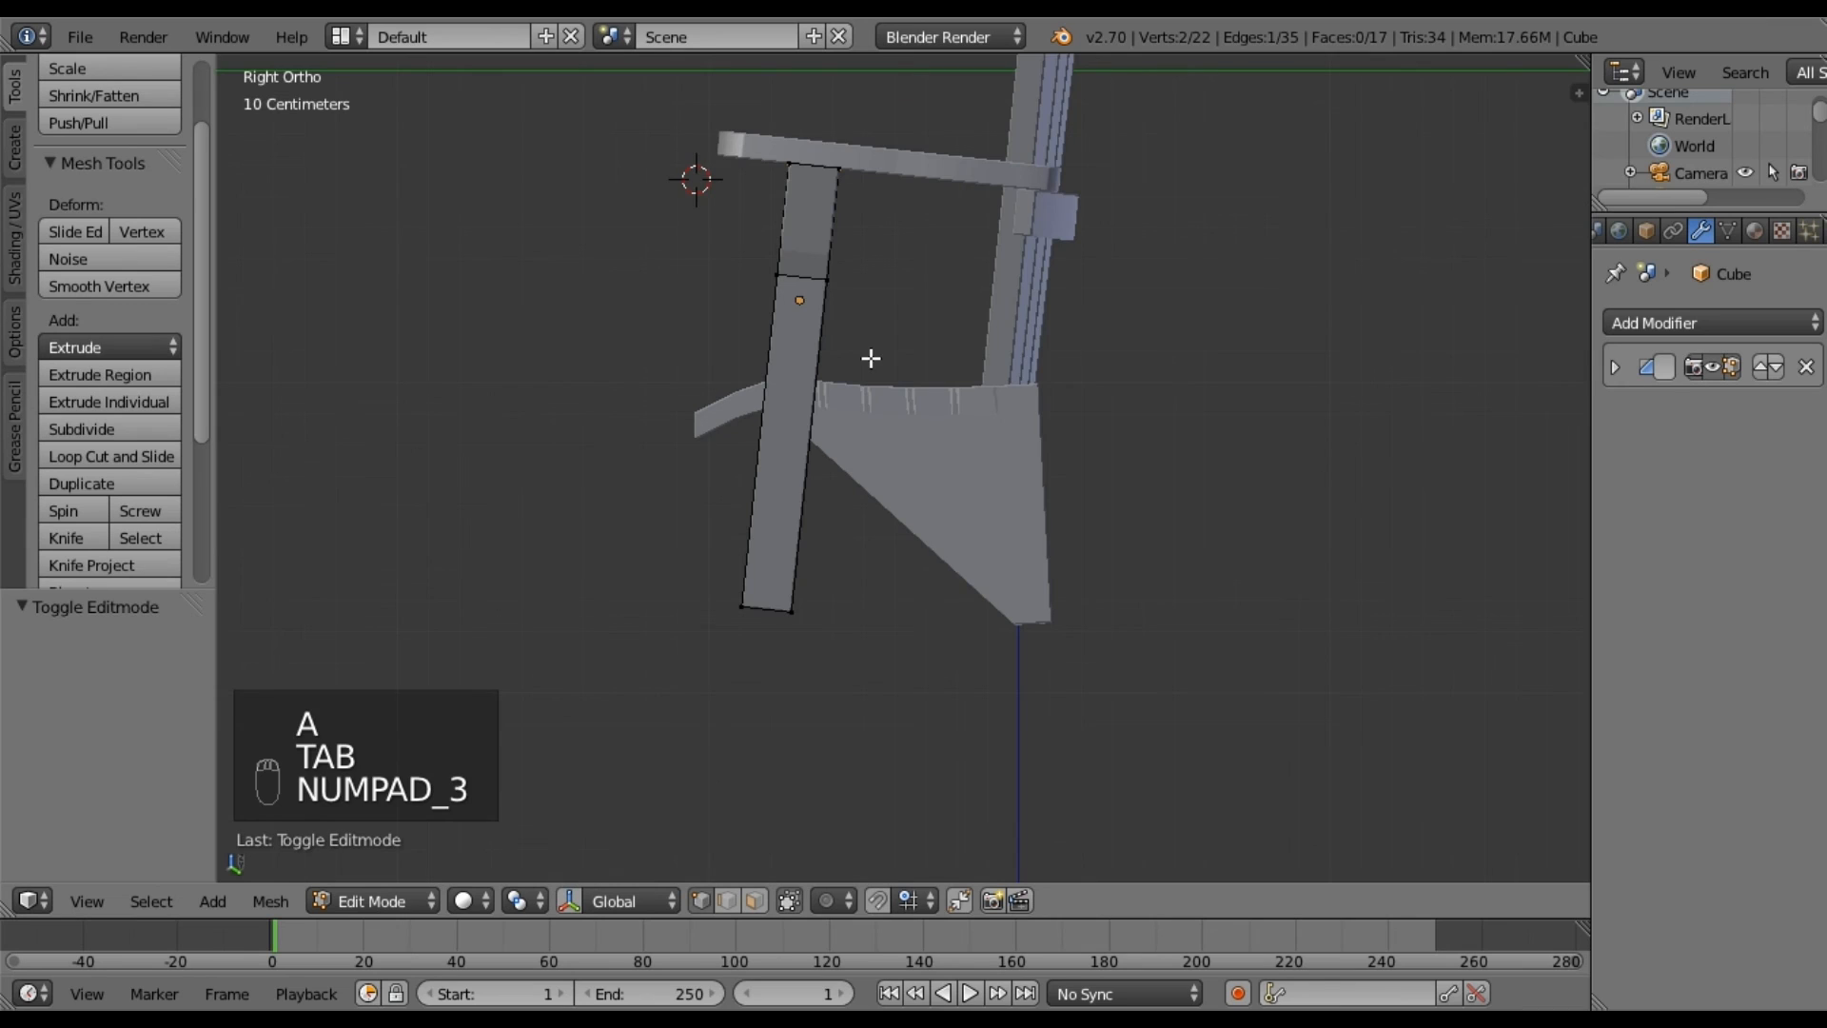
{"action": "scroll", "coordinate": [769, 600], "scroll_direction": "up", "scroll_amount": 3}
{"action": "middle_click_drag", "start_coordinate": [762, 612], "coordinate": [934, 449], "text": "shift"}
{"action": "key", "text": "z"}
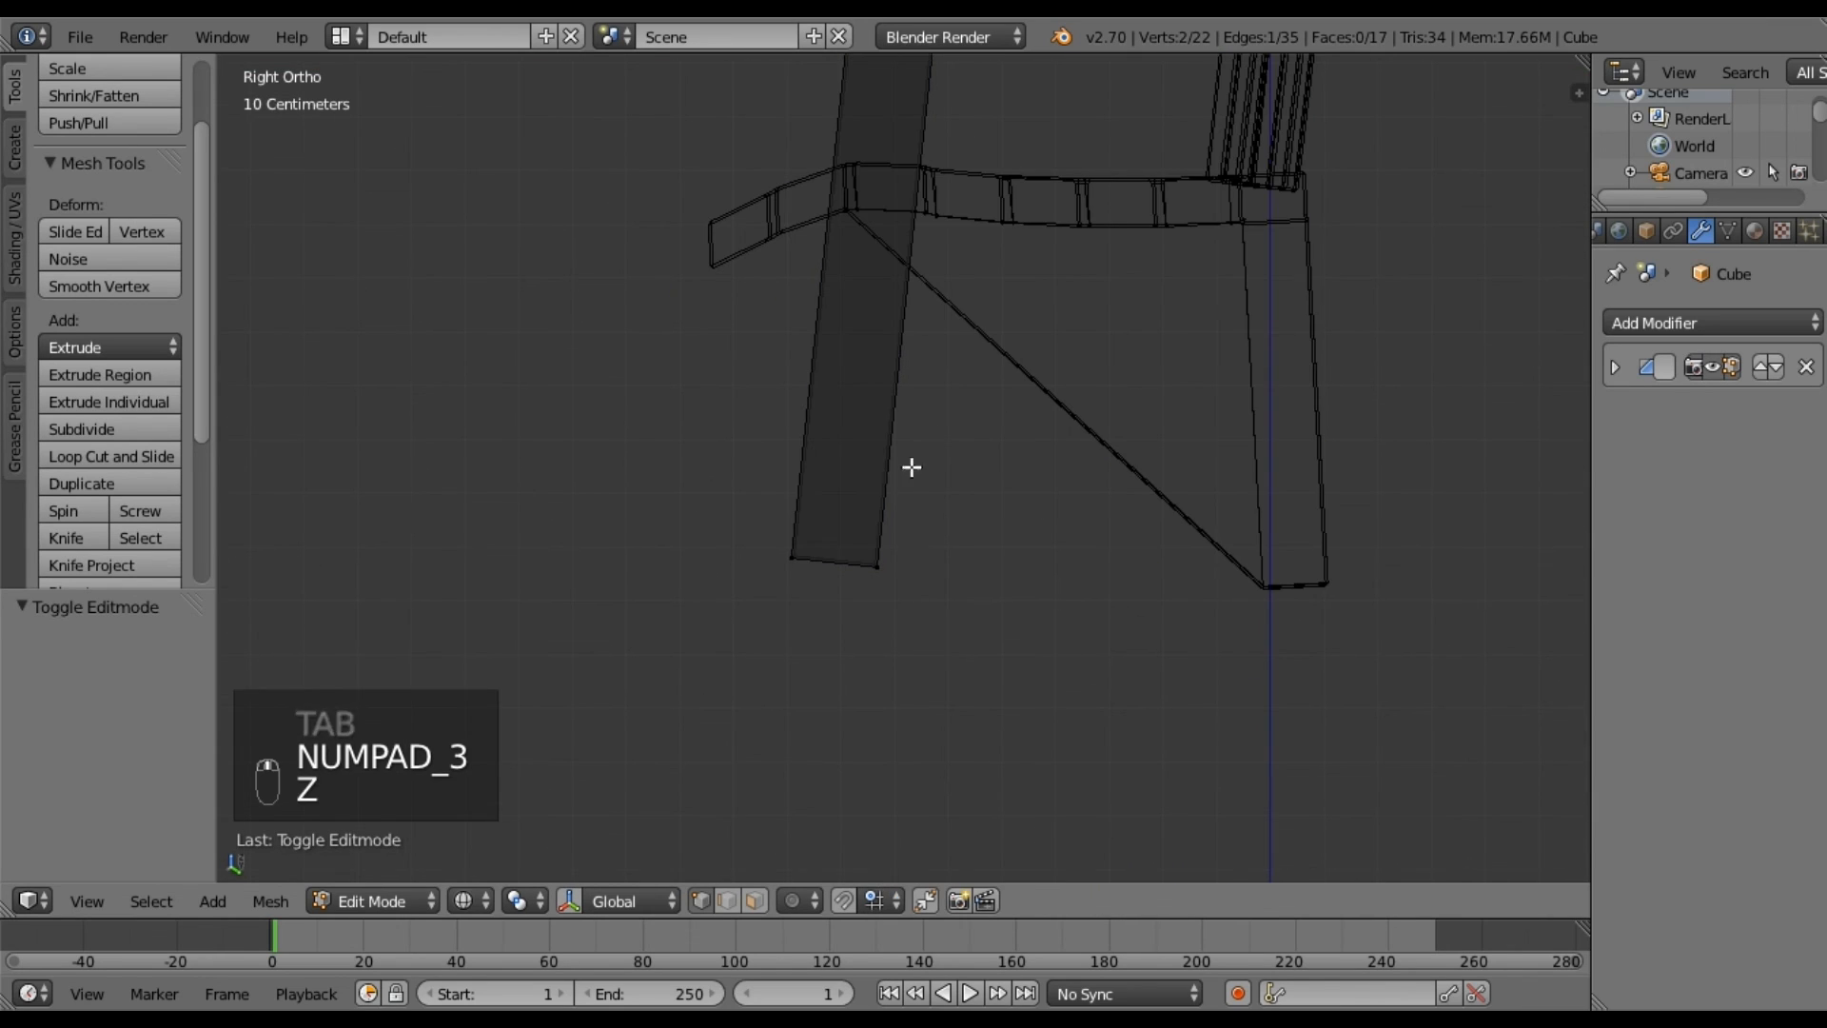
Try to lower the front legs' bottom vertices by about 6.1 cm along the Z axis.
{"action": "key", "text": "b"}
{"action": "left_click_drag", "start_coordinate": [757, 512], "coordinate": [931, 619]}
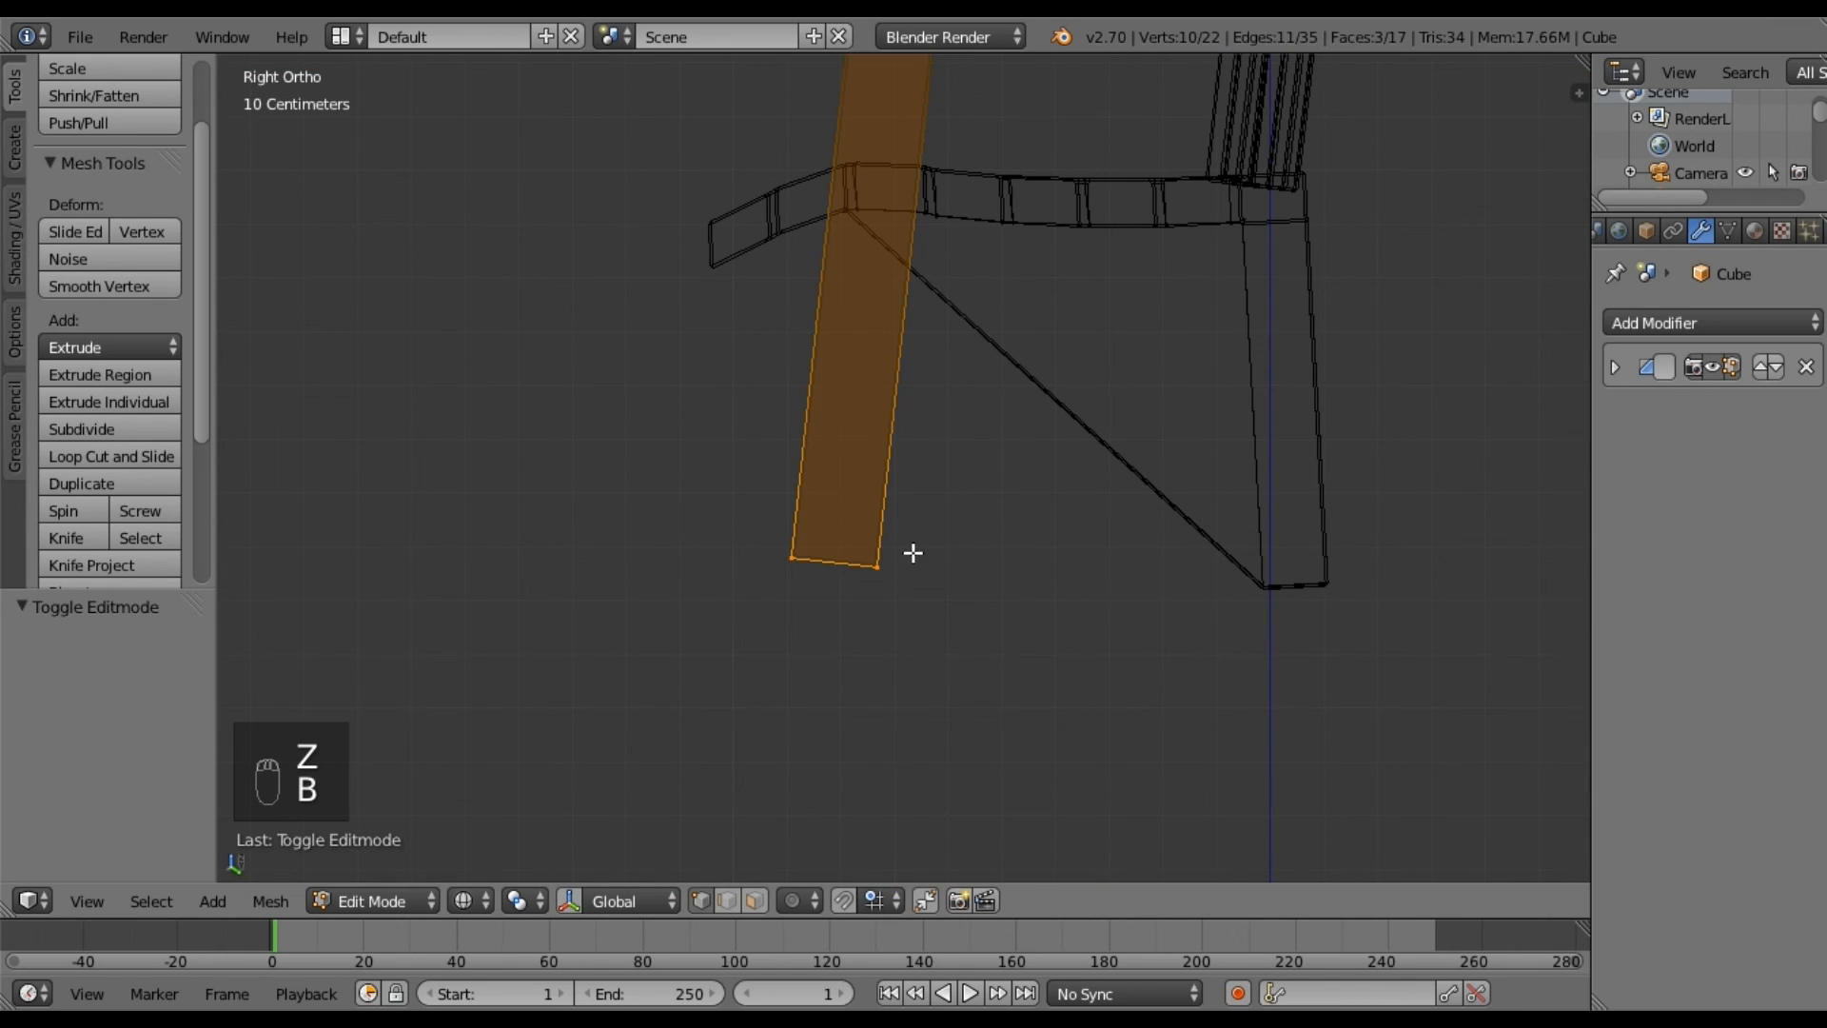
{"action": "key", "text": "g"}
{"action": "key", "text": "z"}
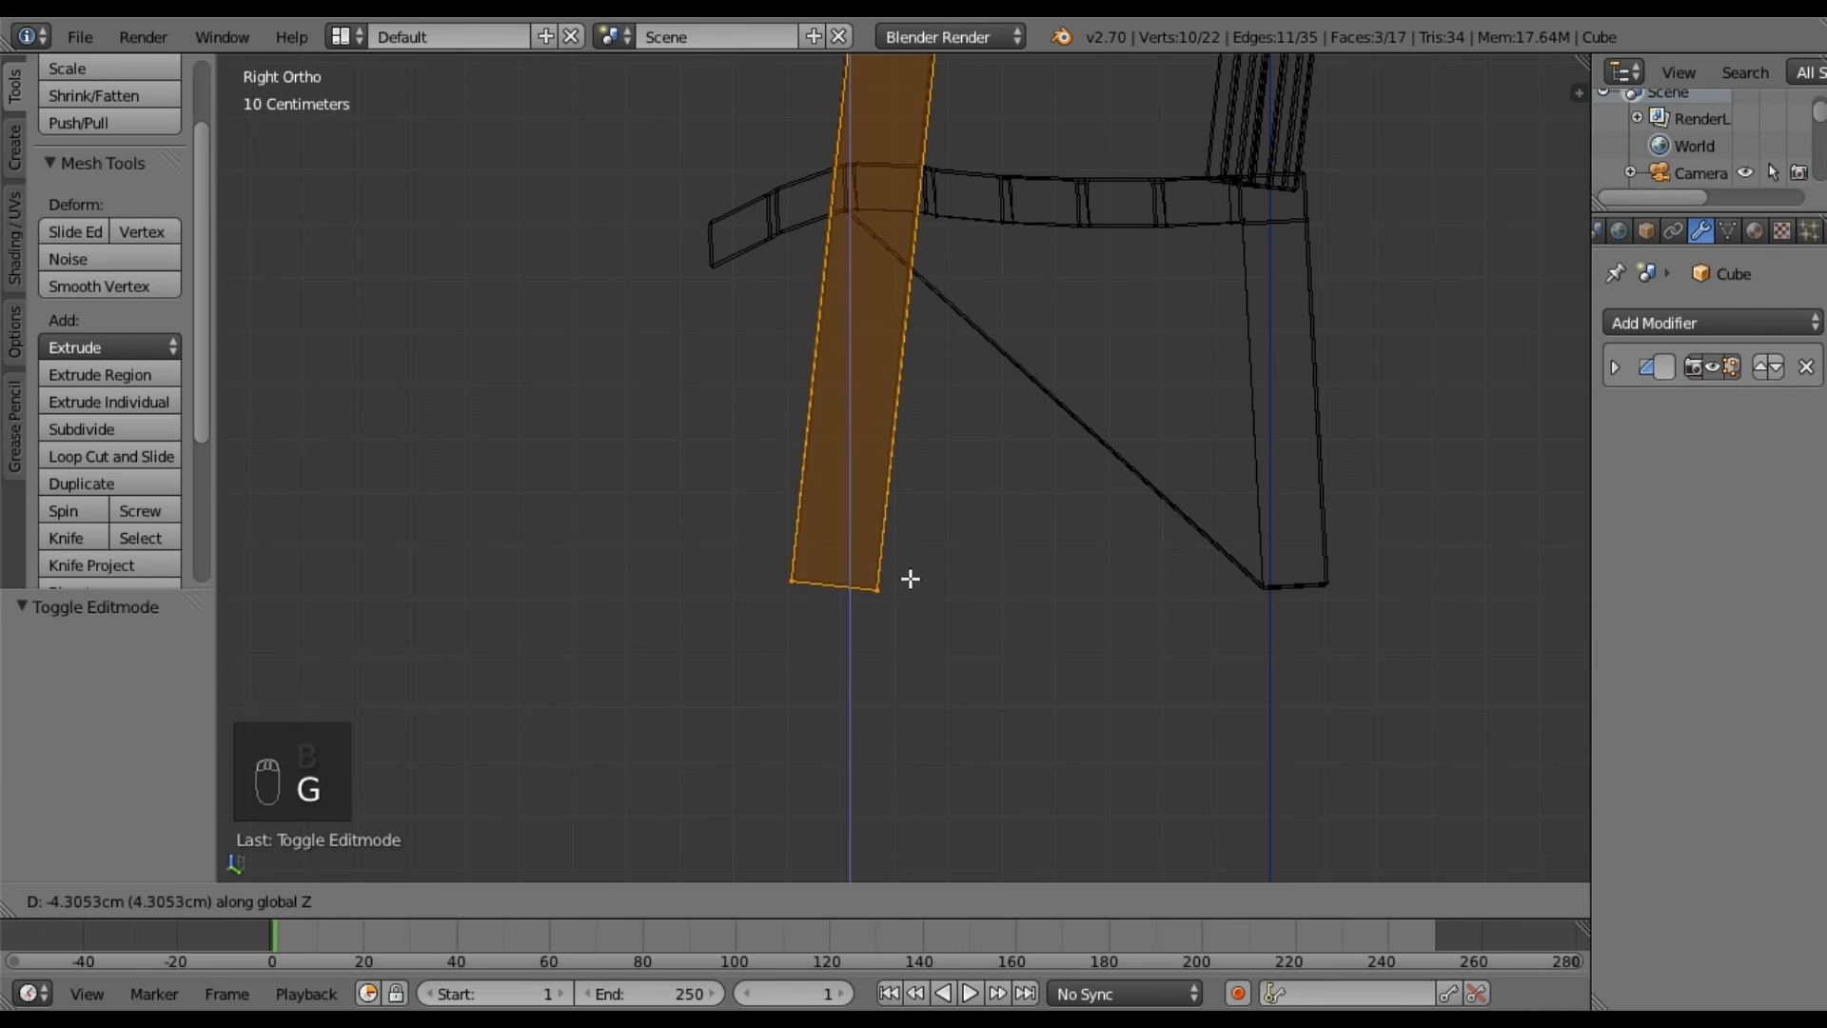
{"action": "left_click", "coordinate": [909, 585]}
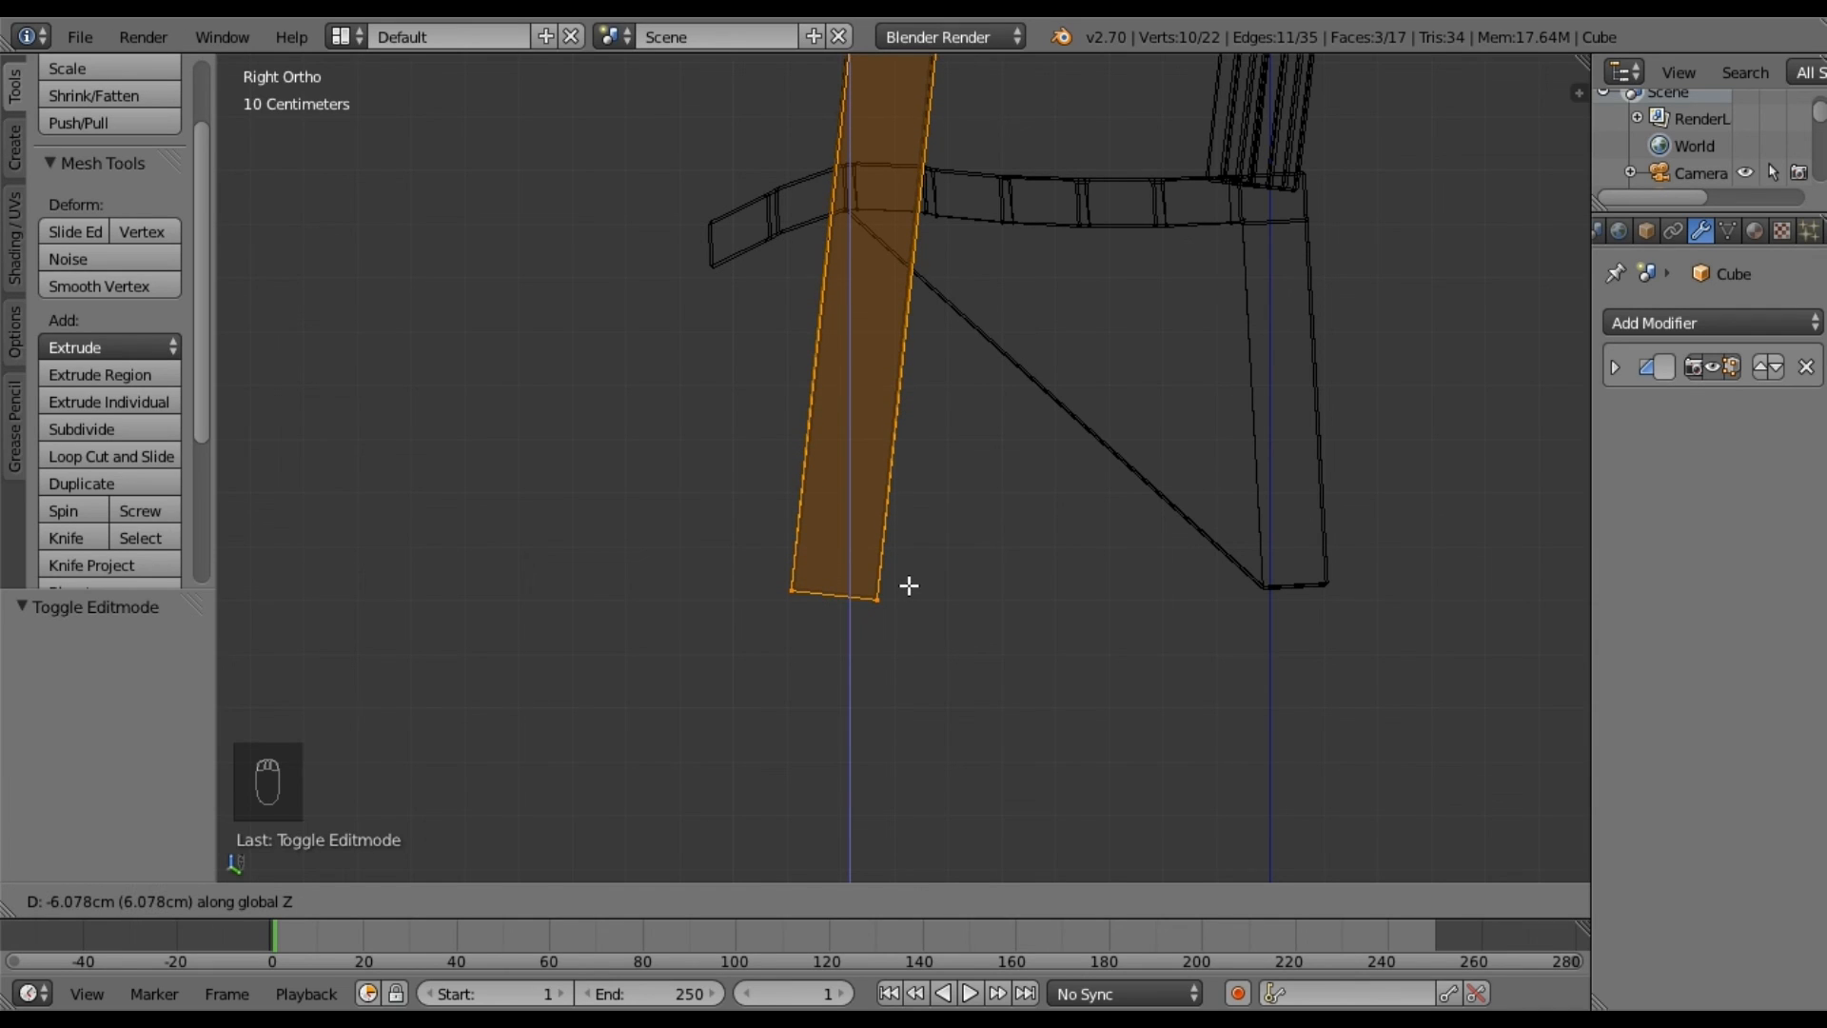
{"action": "key", "text": "r"}
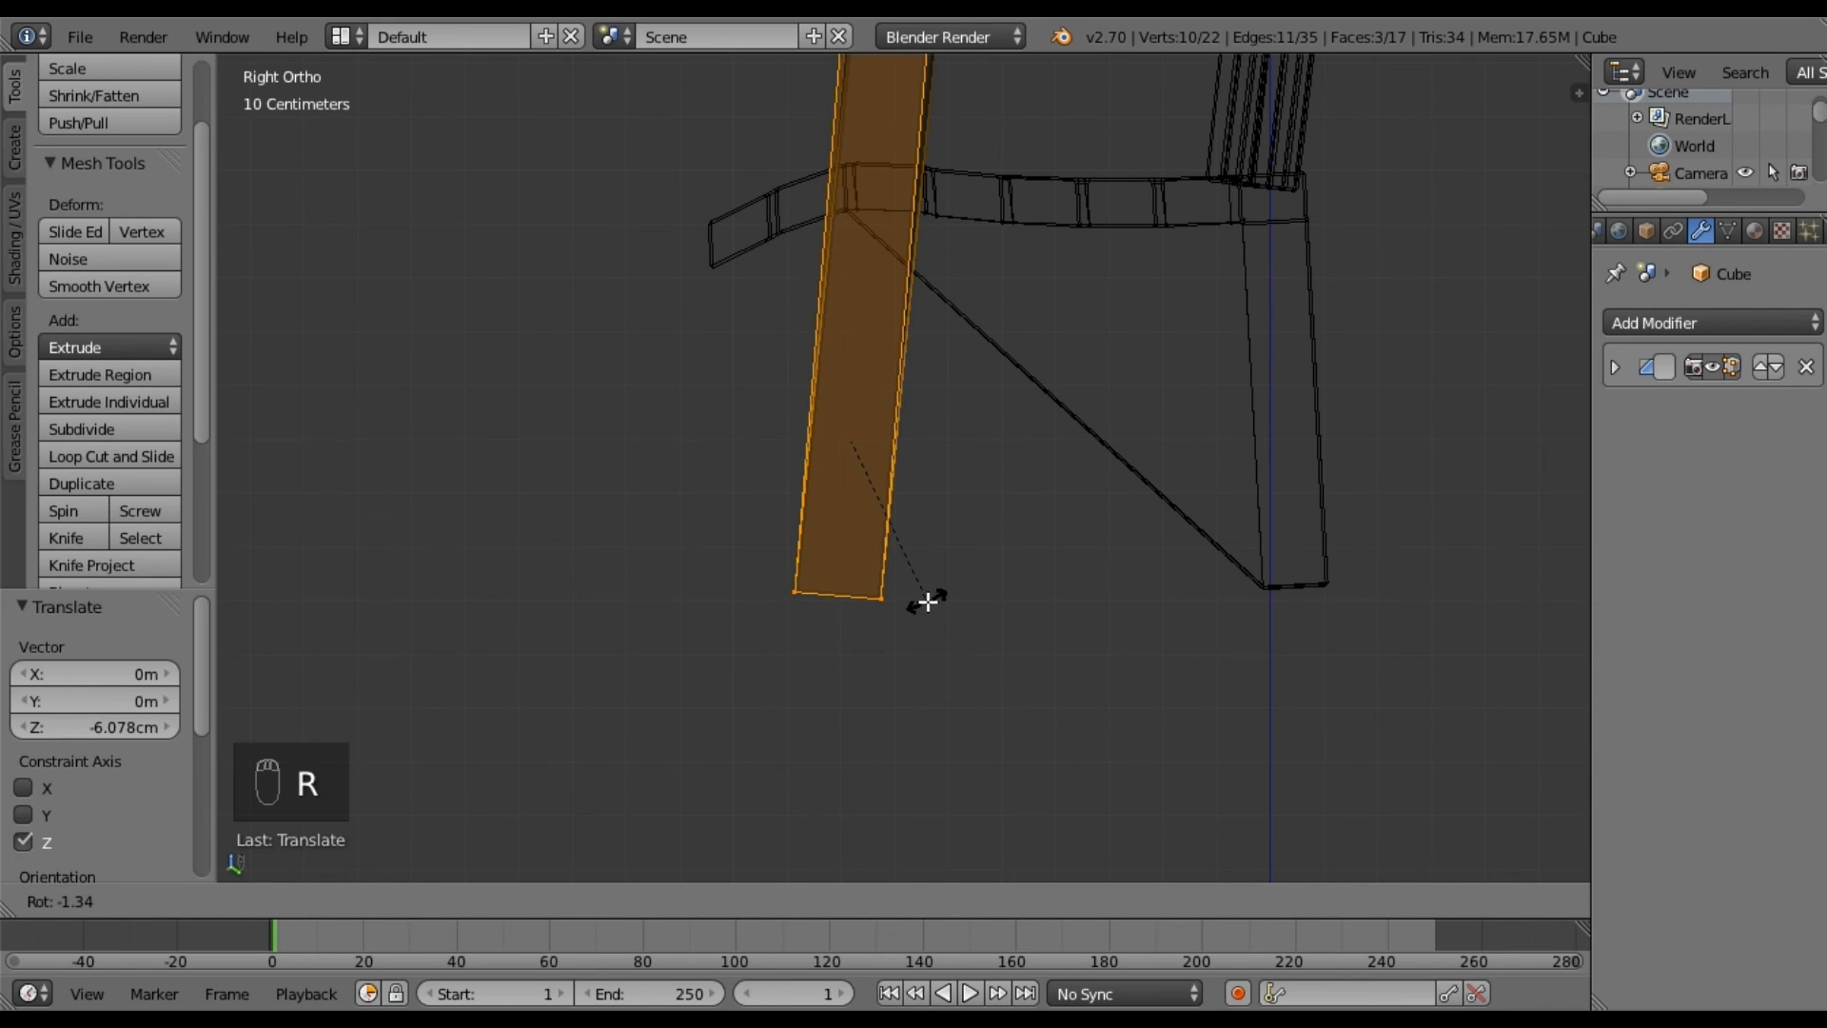
{"action": "right_click", "coordinate": [928, 601]}
Undo the downward move of the front legs' vertices.
{"action": "scroll", "coordinate": [905, 381], "scroll_direction": "down", "scroll_amount": 3}
{"action": "key", "text": "a"}
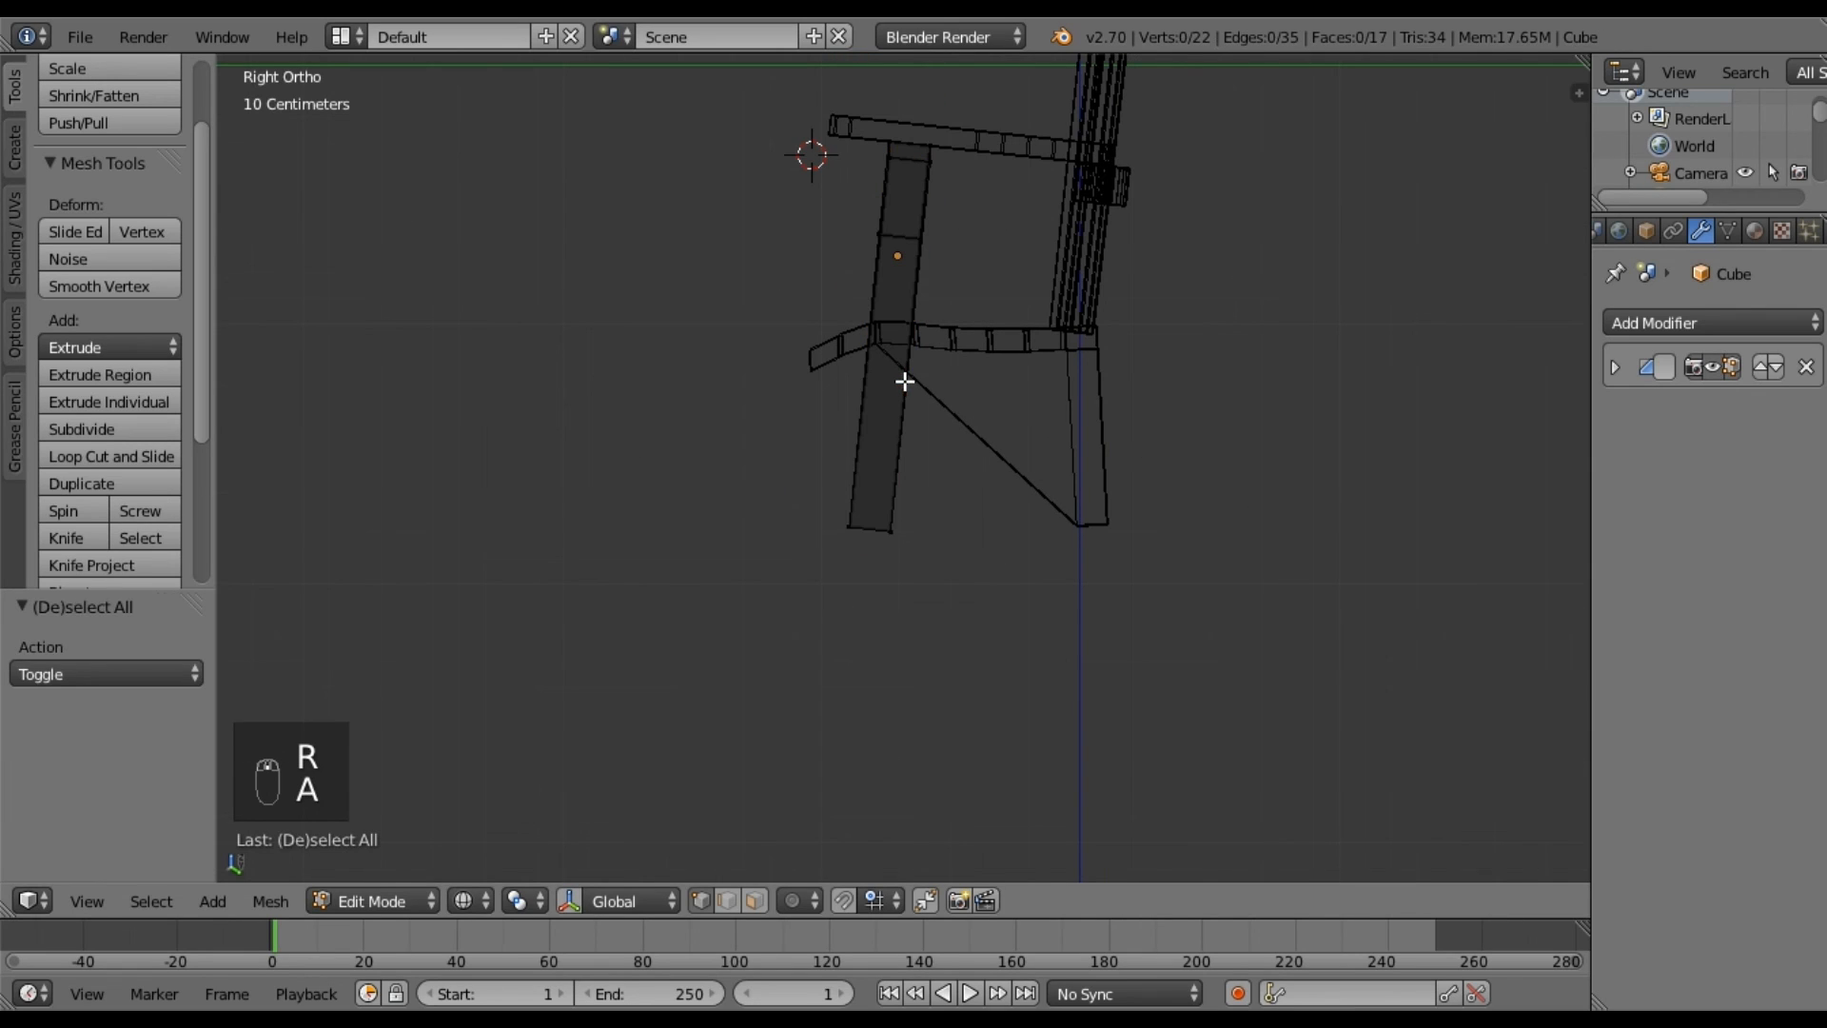
{"action": "key", "text": "ctrl+z"}
{"action": "key", "text": "ctrl+z"}
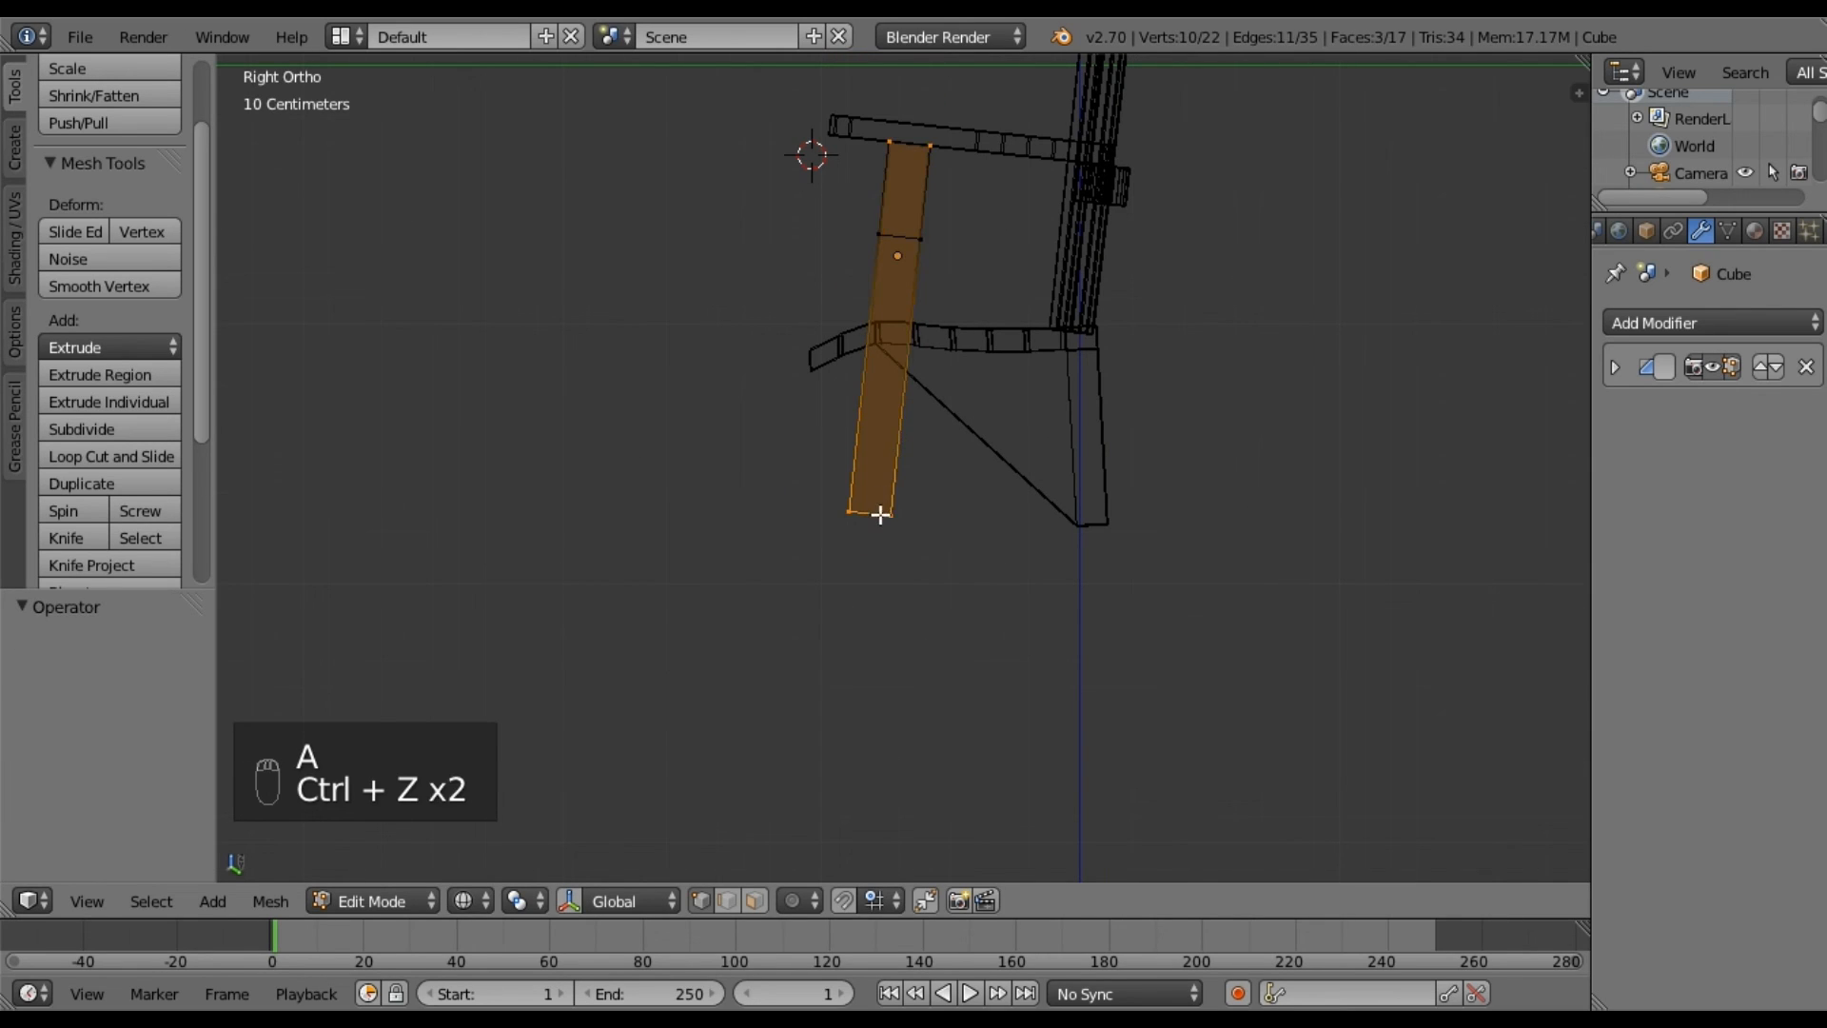
Select only the front legs' bottom vertices and lower them about 5.3 cm along the Z axis.
{"action": "key", "text": "a"}
{"action": "key", "text": "b"}
{"action": "left_click_drag", "start_coordinate": [820, 477], "coordinate": [951, 567]}
{"action": "key", "text": "g"}
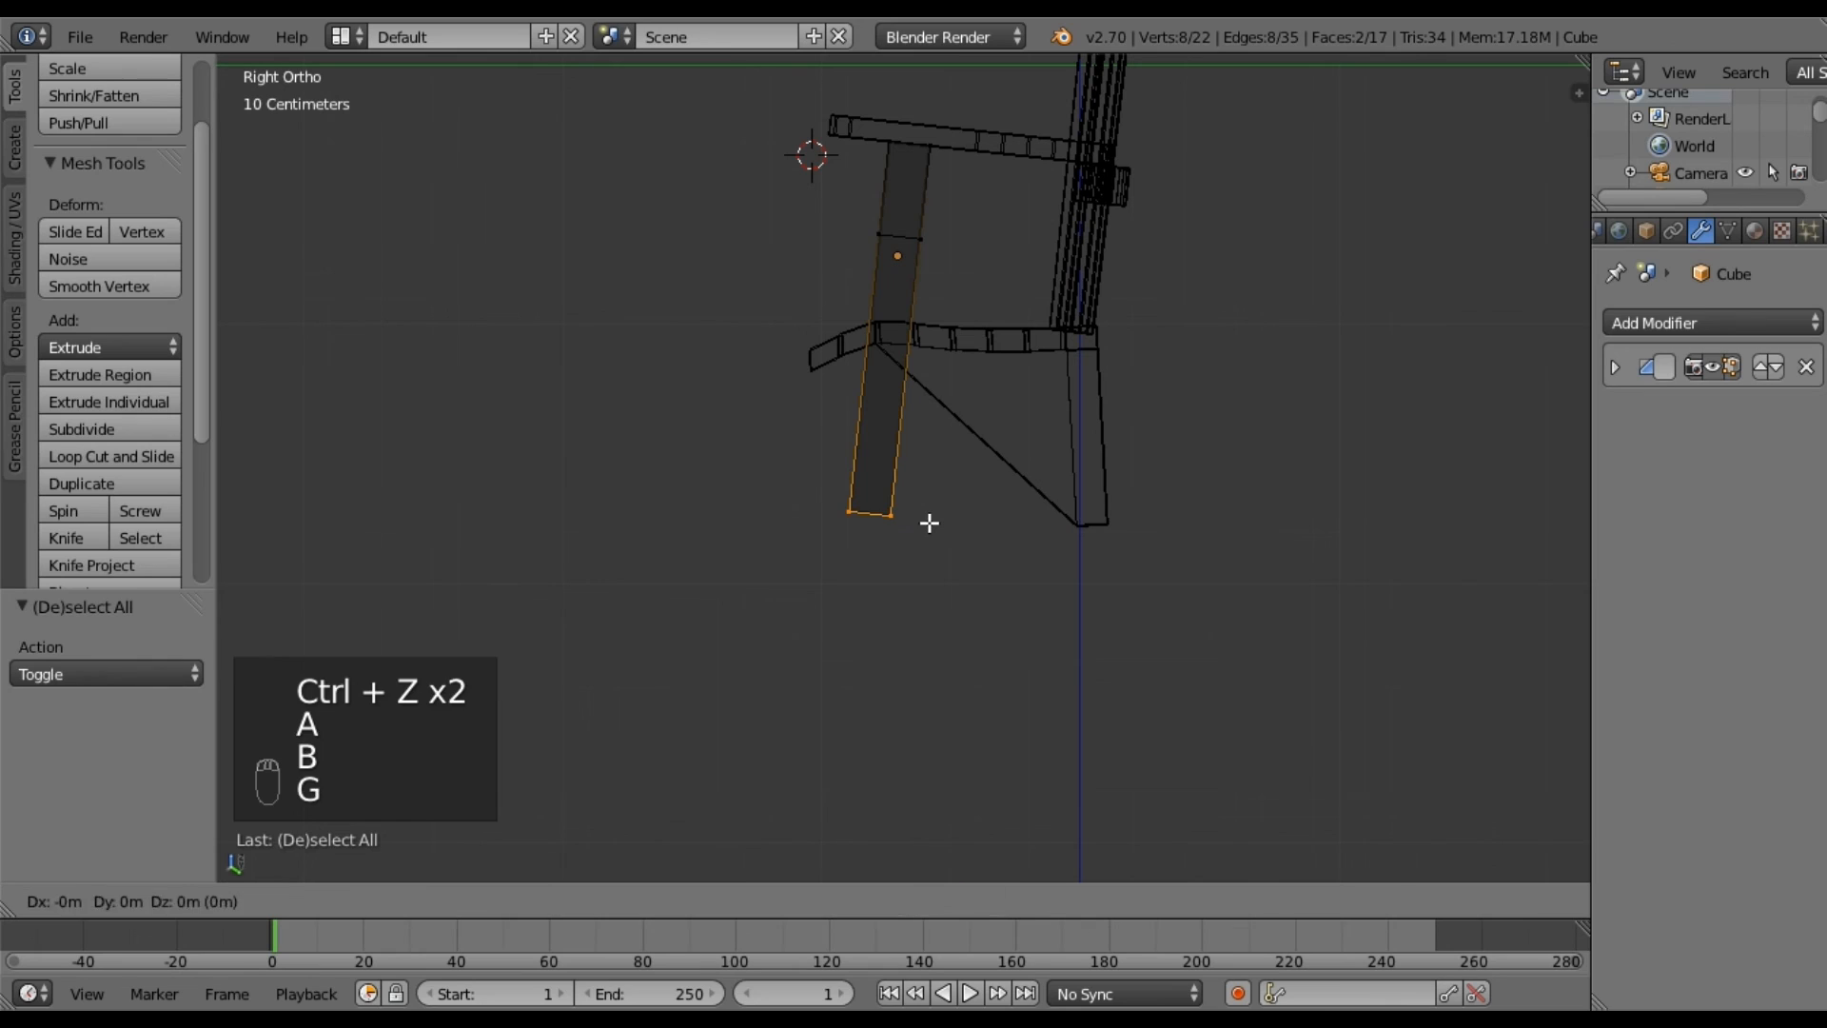
{"action": "left_click", "coordinate": [928, 528]}
Rotate the front legs' bottom vertices about -6.3° to level the feet, and return to Object Mode in solid shading.
{"action": "scroll", "coordinate": [928, 529], "scroll_direction": "up", "scroll_amount": 4}
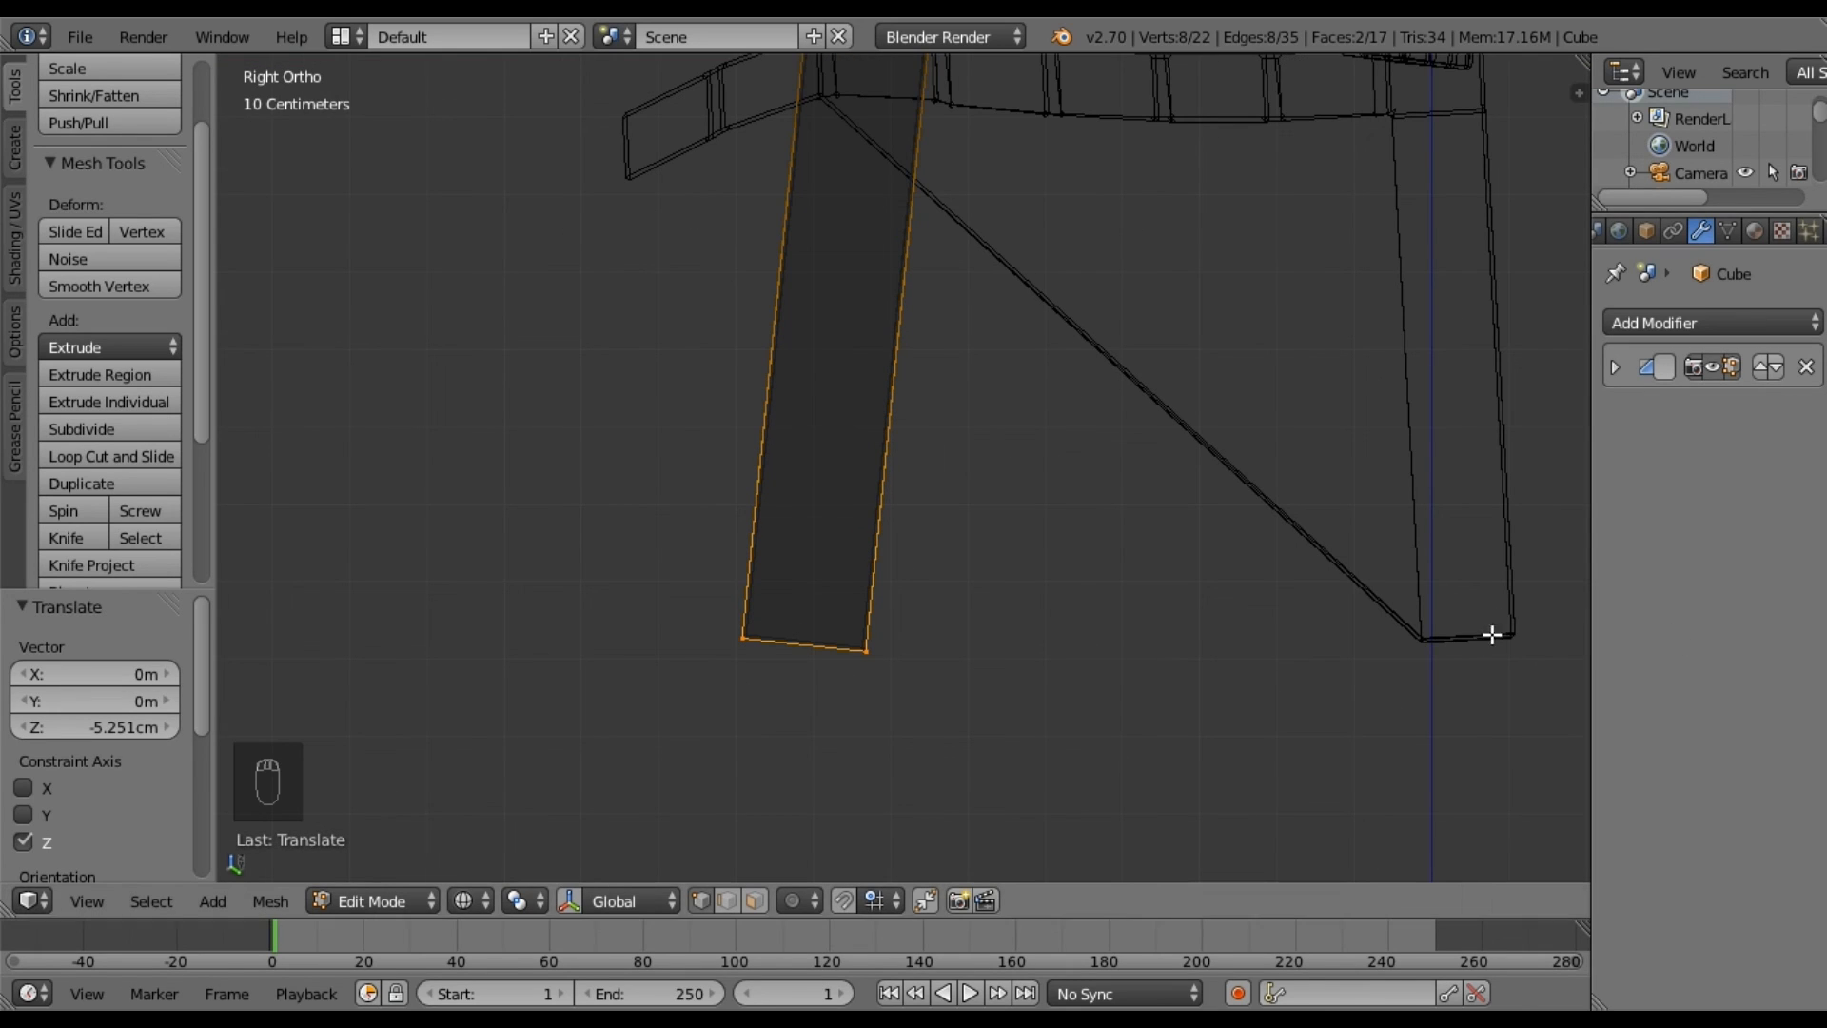
{"action": "key", "text": "r"}
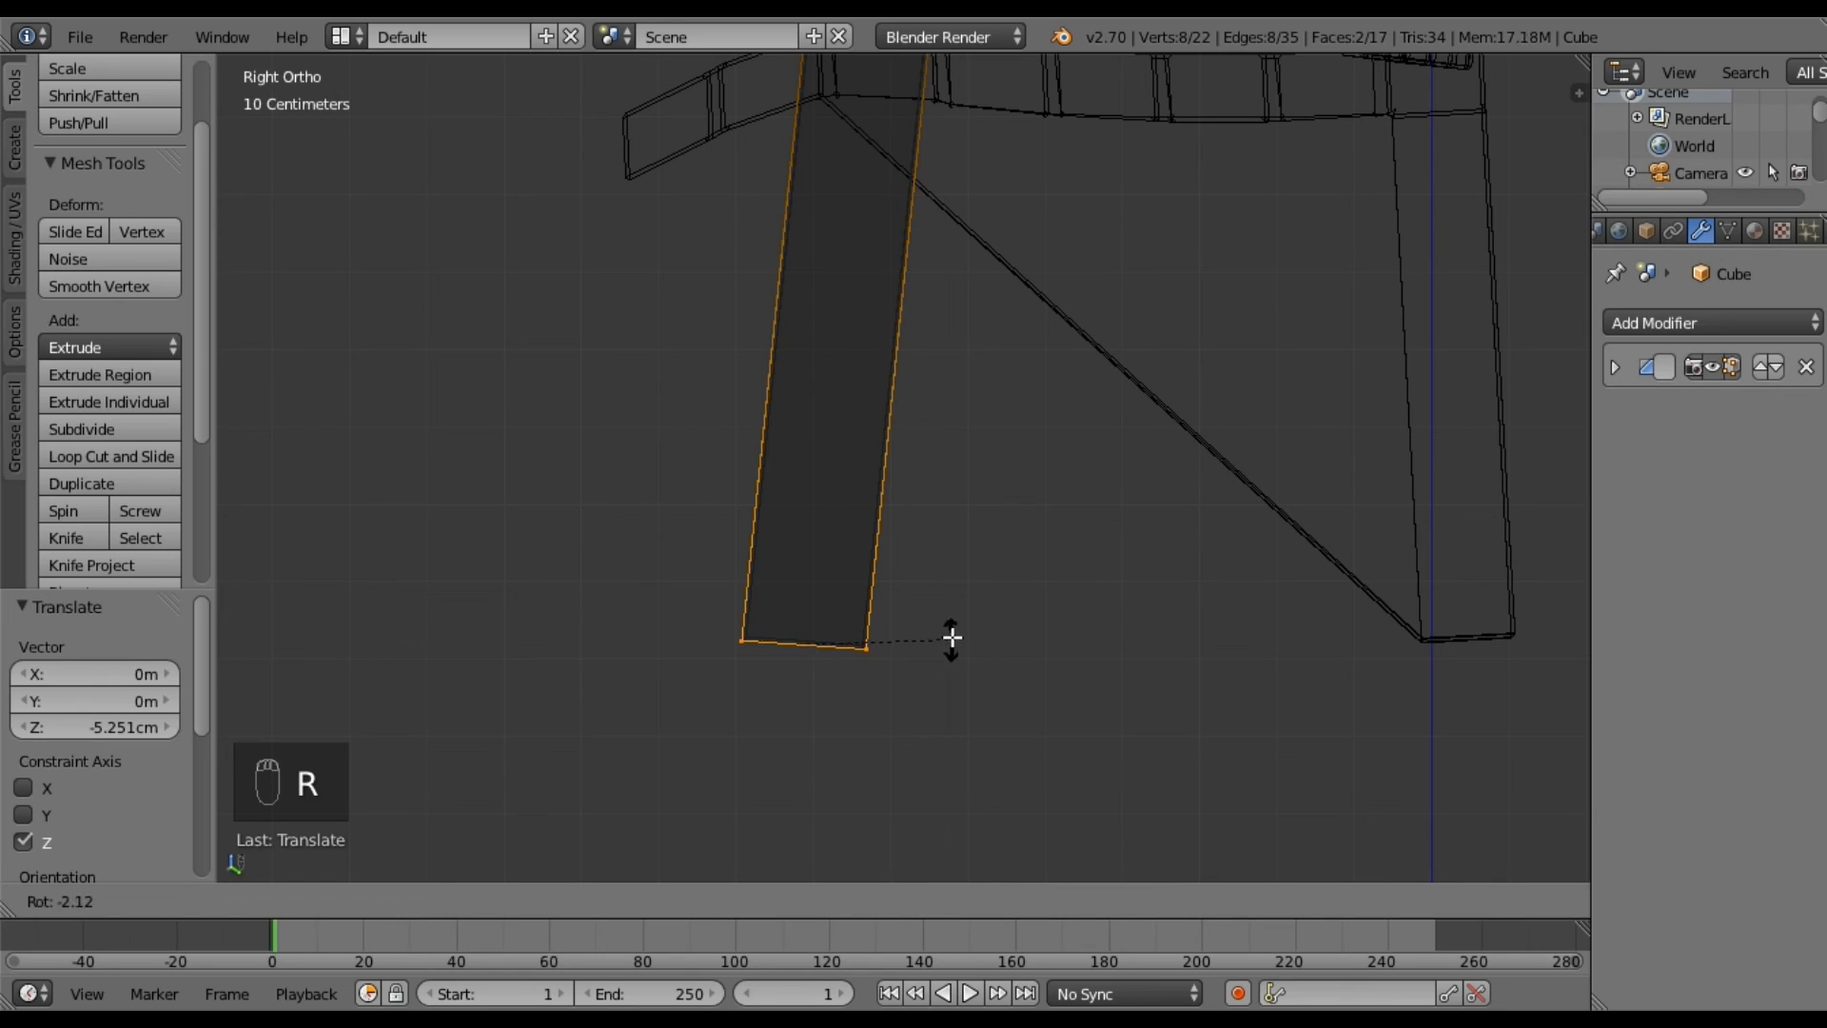
{"action": "left_click", "coordinate": [953, 630]}
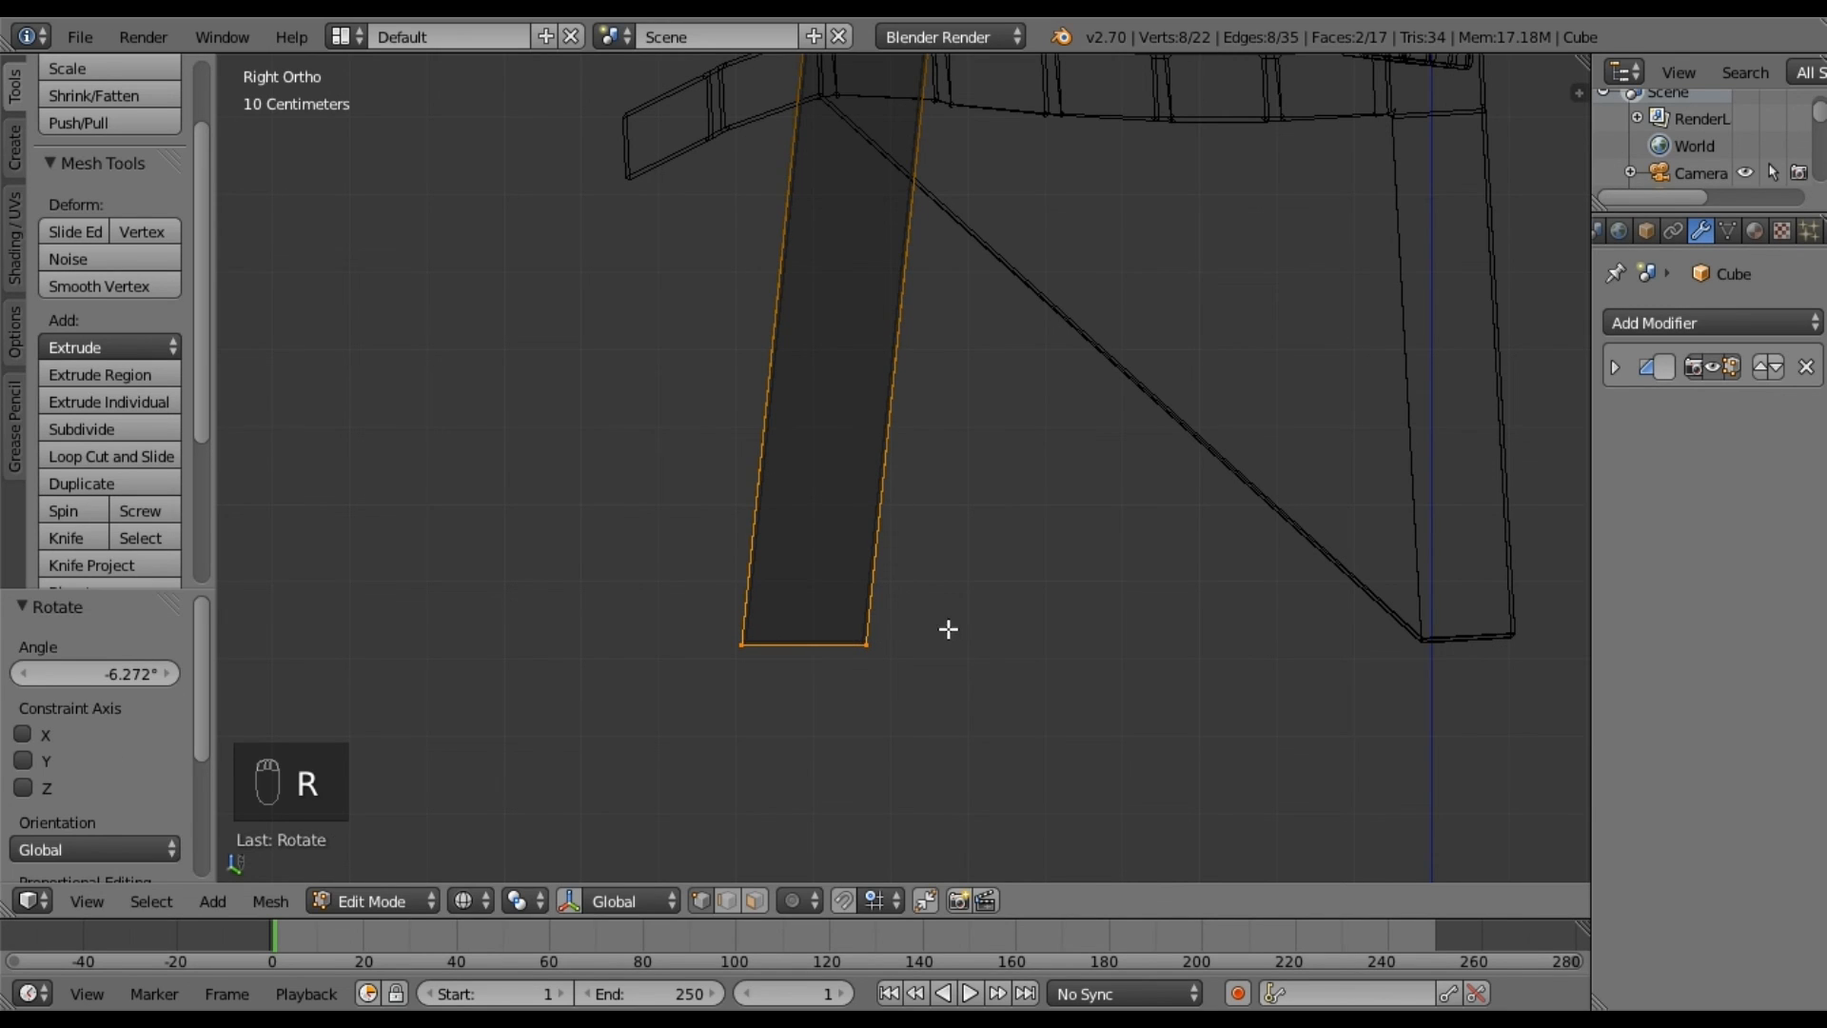
{"action": "scroll", "coordinate": [734, 539], "scroll_direction": "down", "scroll_amount": 5}
{"action": "key", "text": "a"}
{"action": "key", "text": "z"}
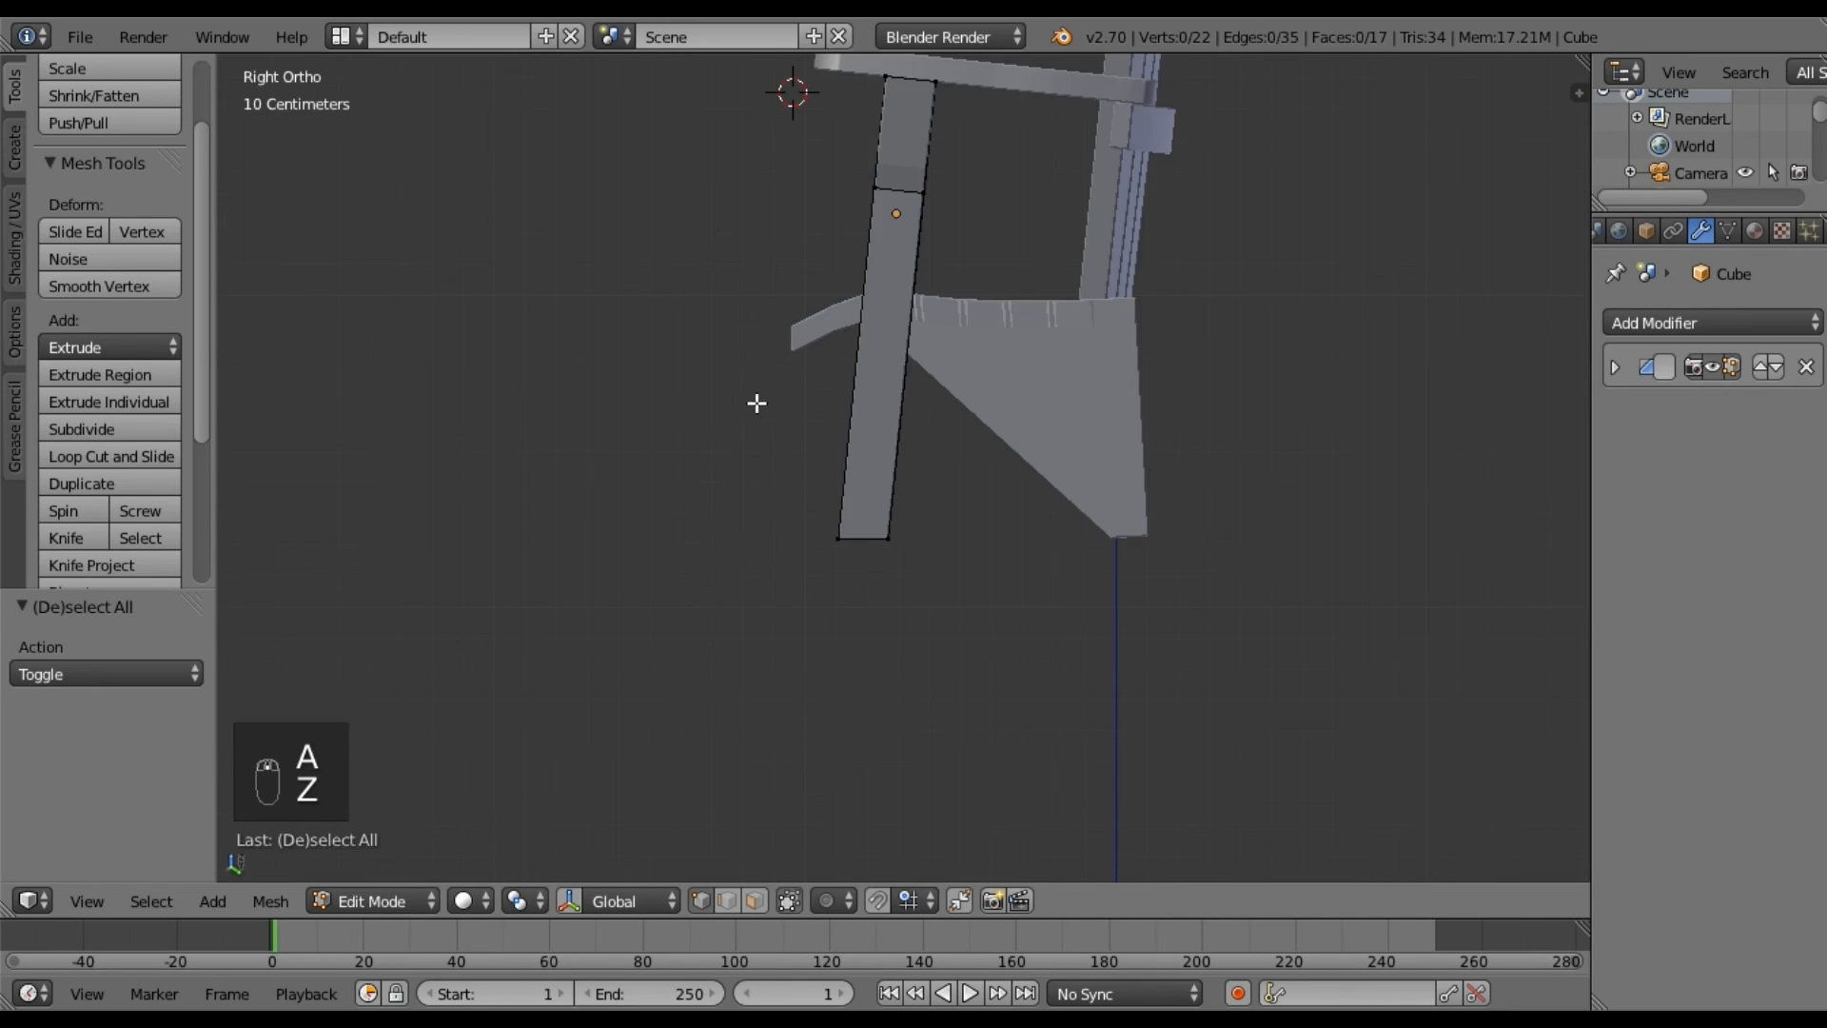
{"action": "middle_click_drag", "start_coordinate": [747, 396], "coordinate": [763, 469]}
{"action": "key", "text": "Tab"}
Examine the chair's tilted legs, armrests and backrest from several angles.
{"action": "middle_click_drag", "start_coordinate": [700, 394], "coordinate": [794, 465]}
{"action": "scroll", "coordinate": [858, 437], "scroll_direction": "down", "scroll_amount": 5}
{"action": "middle_click_drag", "start_coordinate": [930, 399], "coordinate": [849, 358]}
{"action": "scroll", "coordinate": [906, 394], "scroll_direction": "up", "scroll_amount": 6}
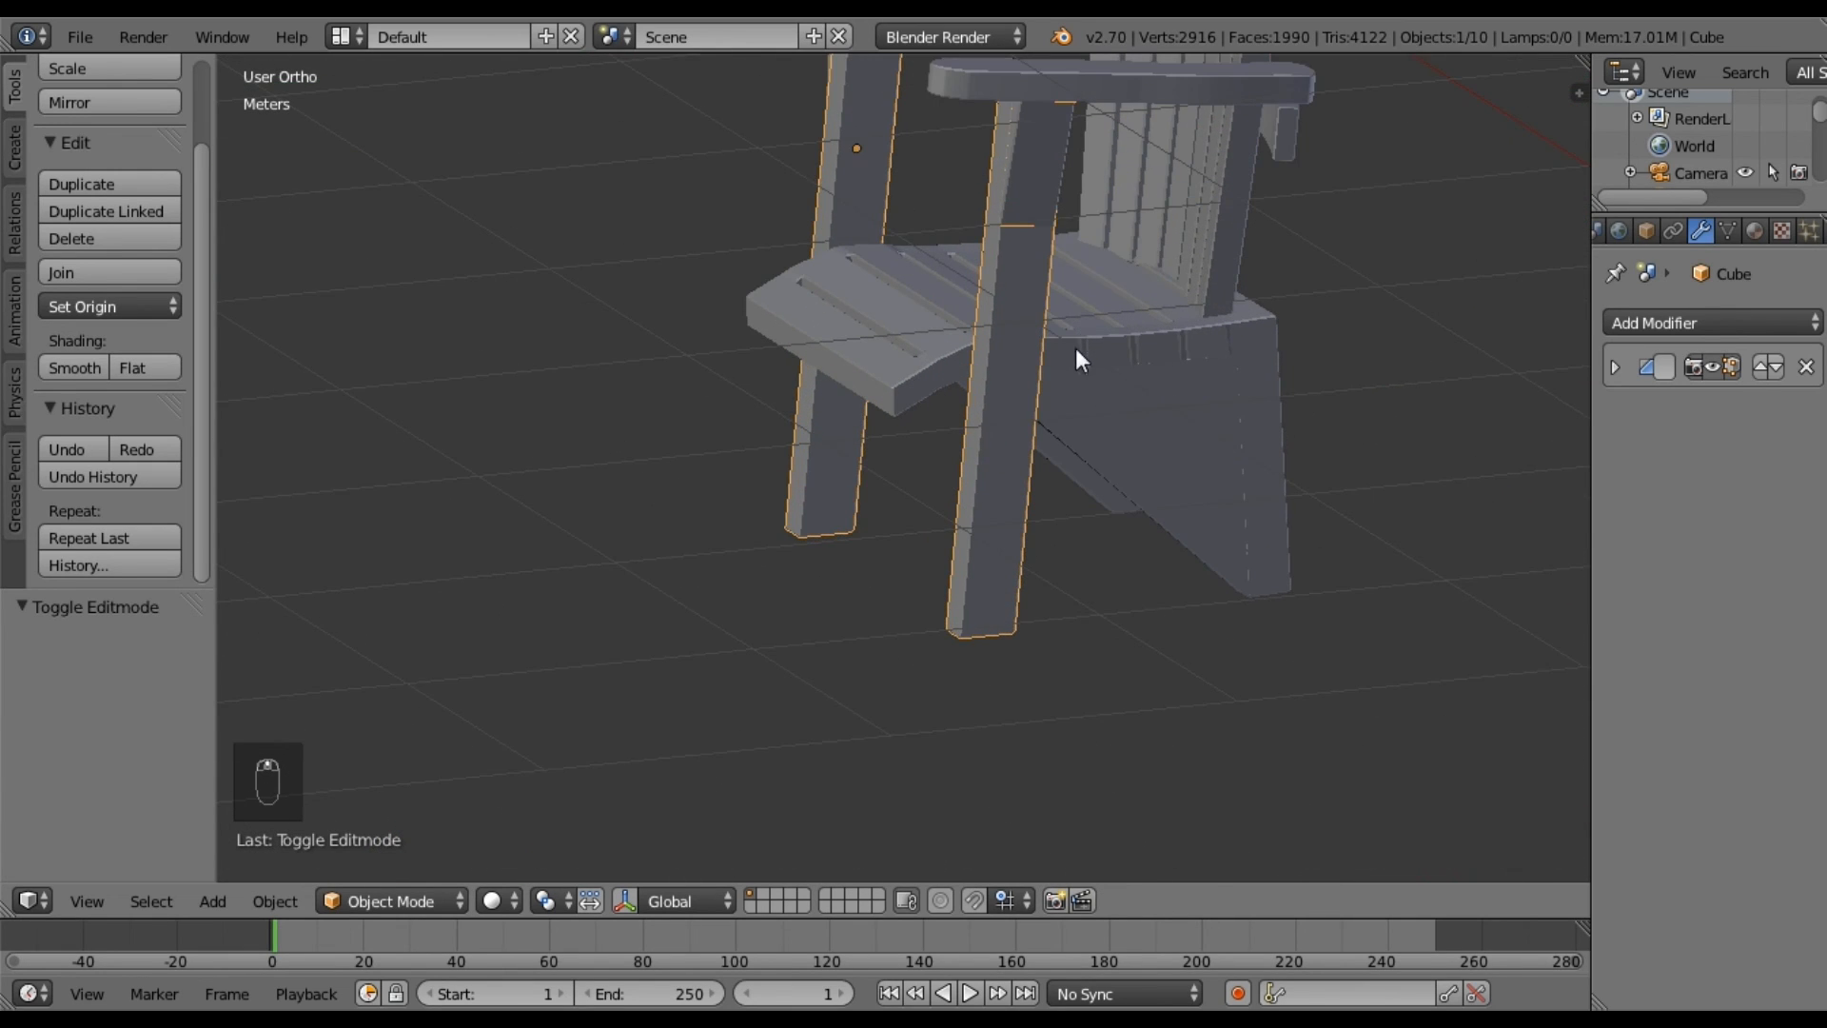
{"action": "middle_click_drag", "start_coordinate": [1076, 346], "coordinate": [929, 517], "text": "shift"}
{"action": "scroll", "coordinate": [952, 421], "scroll_direction": "down", "scroll_amount": 2}
{"action": "middle_click_drag", "start_coordinate": [952, 415], "coordinate": [1068, 431]}
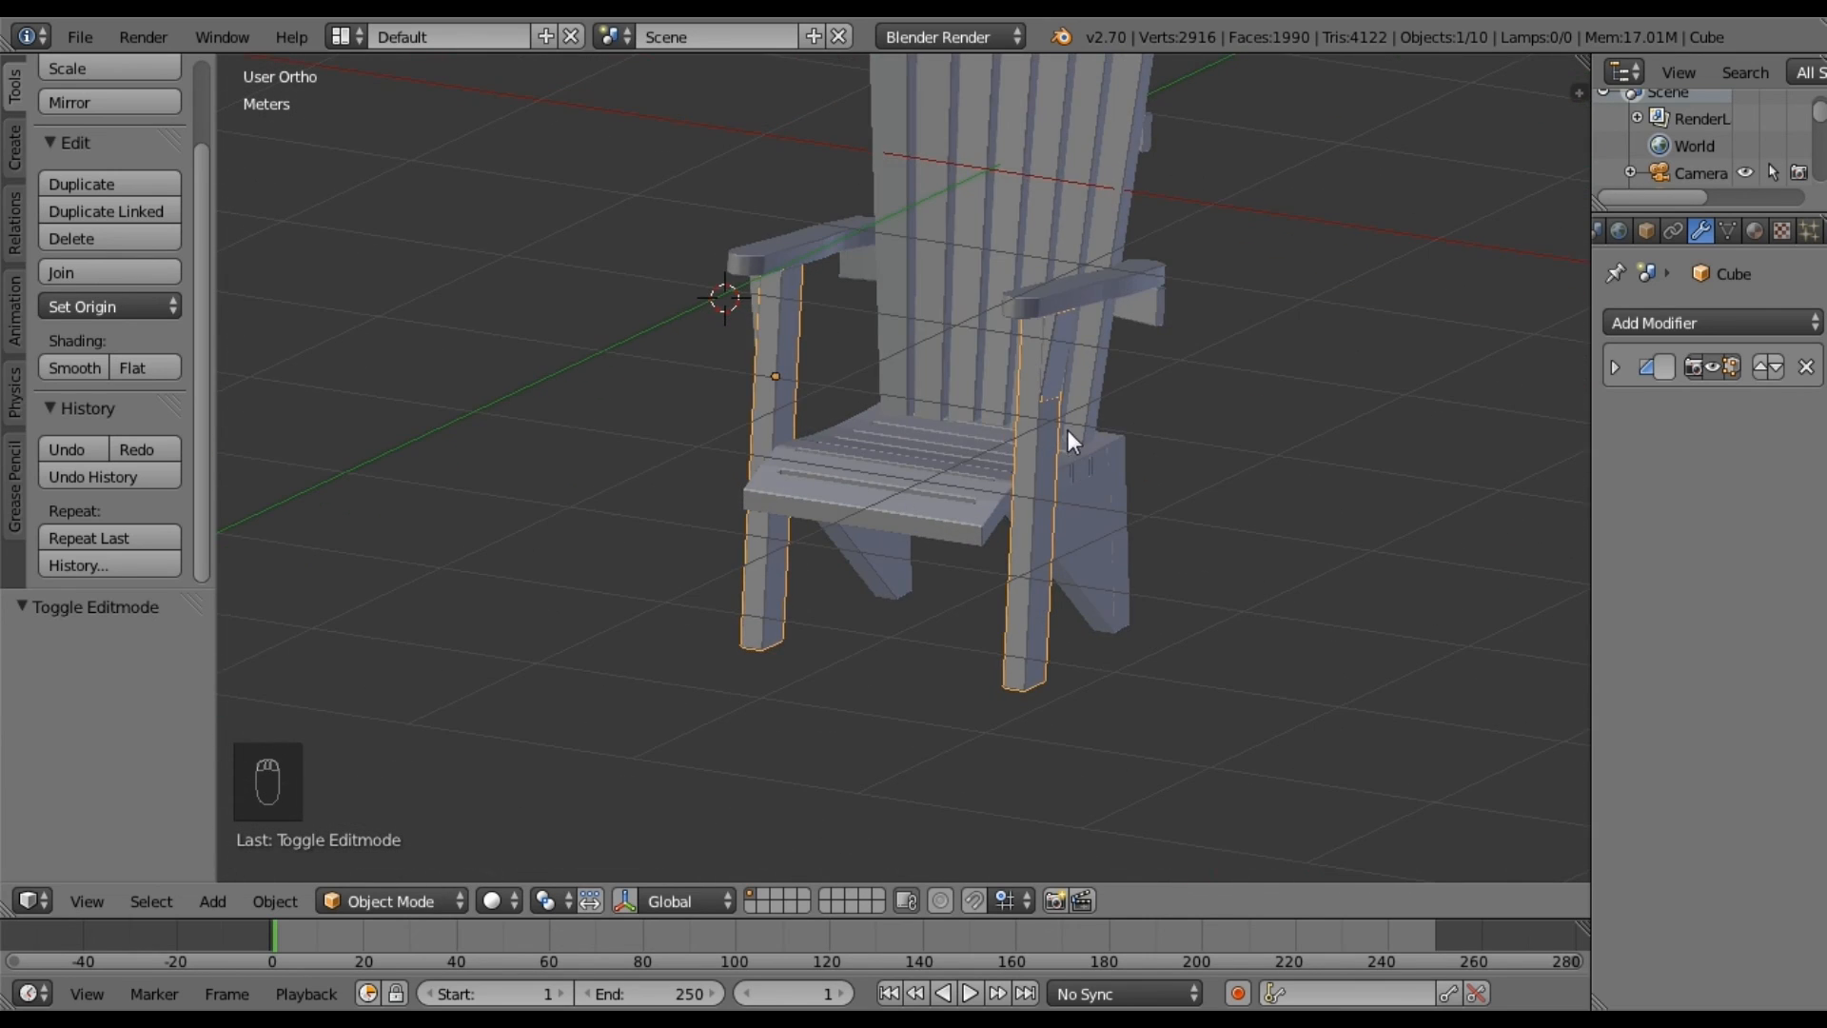
{"action": "scroll", "coordinate": [1063, 426], "scroll_direction": "down", "scroll_amount": 3}
{"action": "middle_click_drag", "start_coordinate": [1043, 357], "coordinate": [980, 482]}
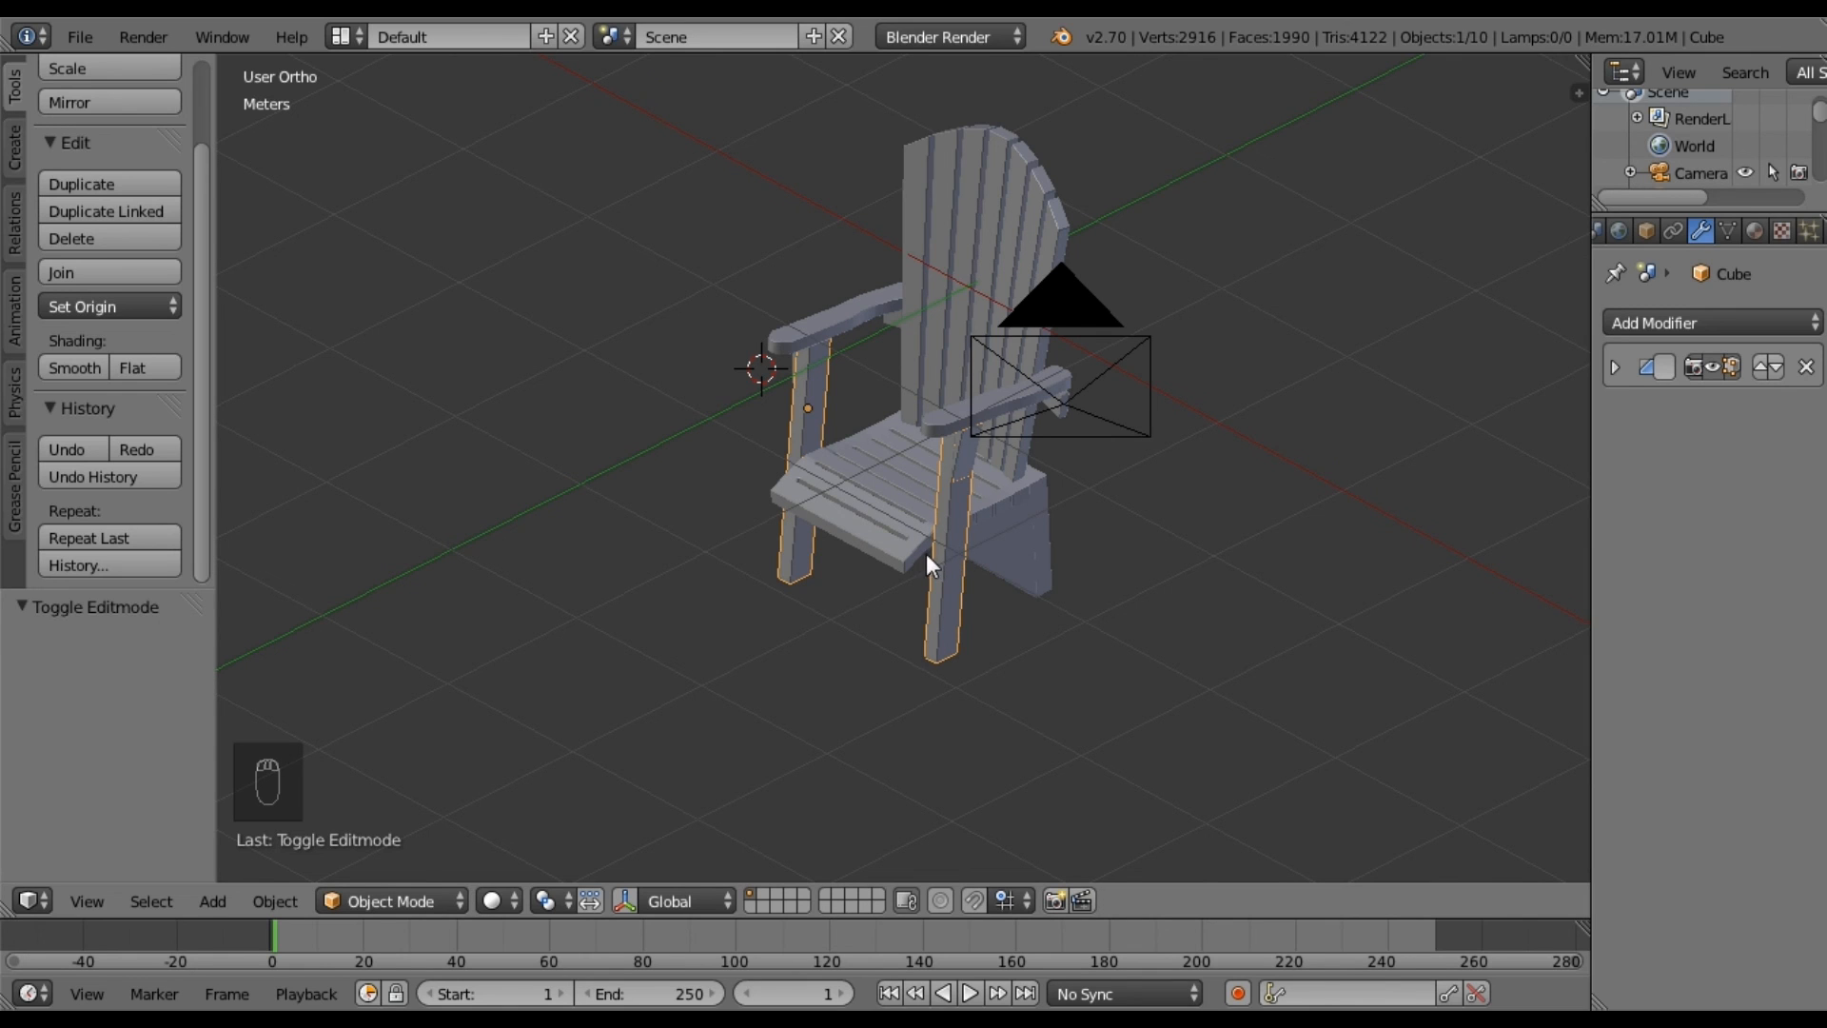
{"action": "middle_click_drag", "start_coordinate": [921, 550], "coordinate": [1025, 556]}
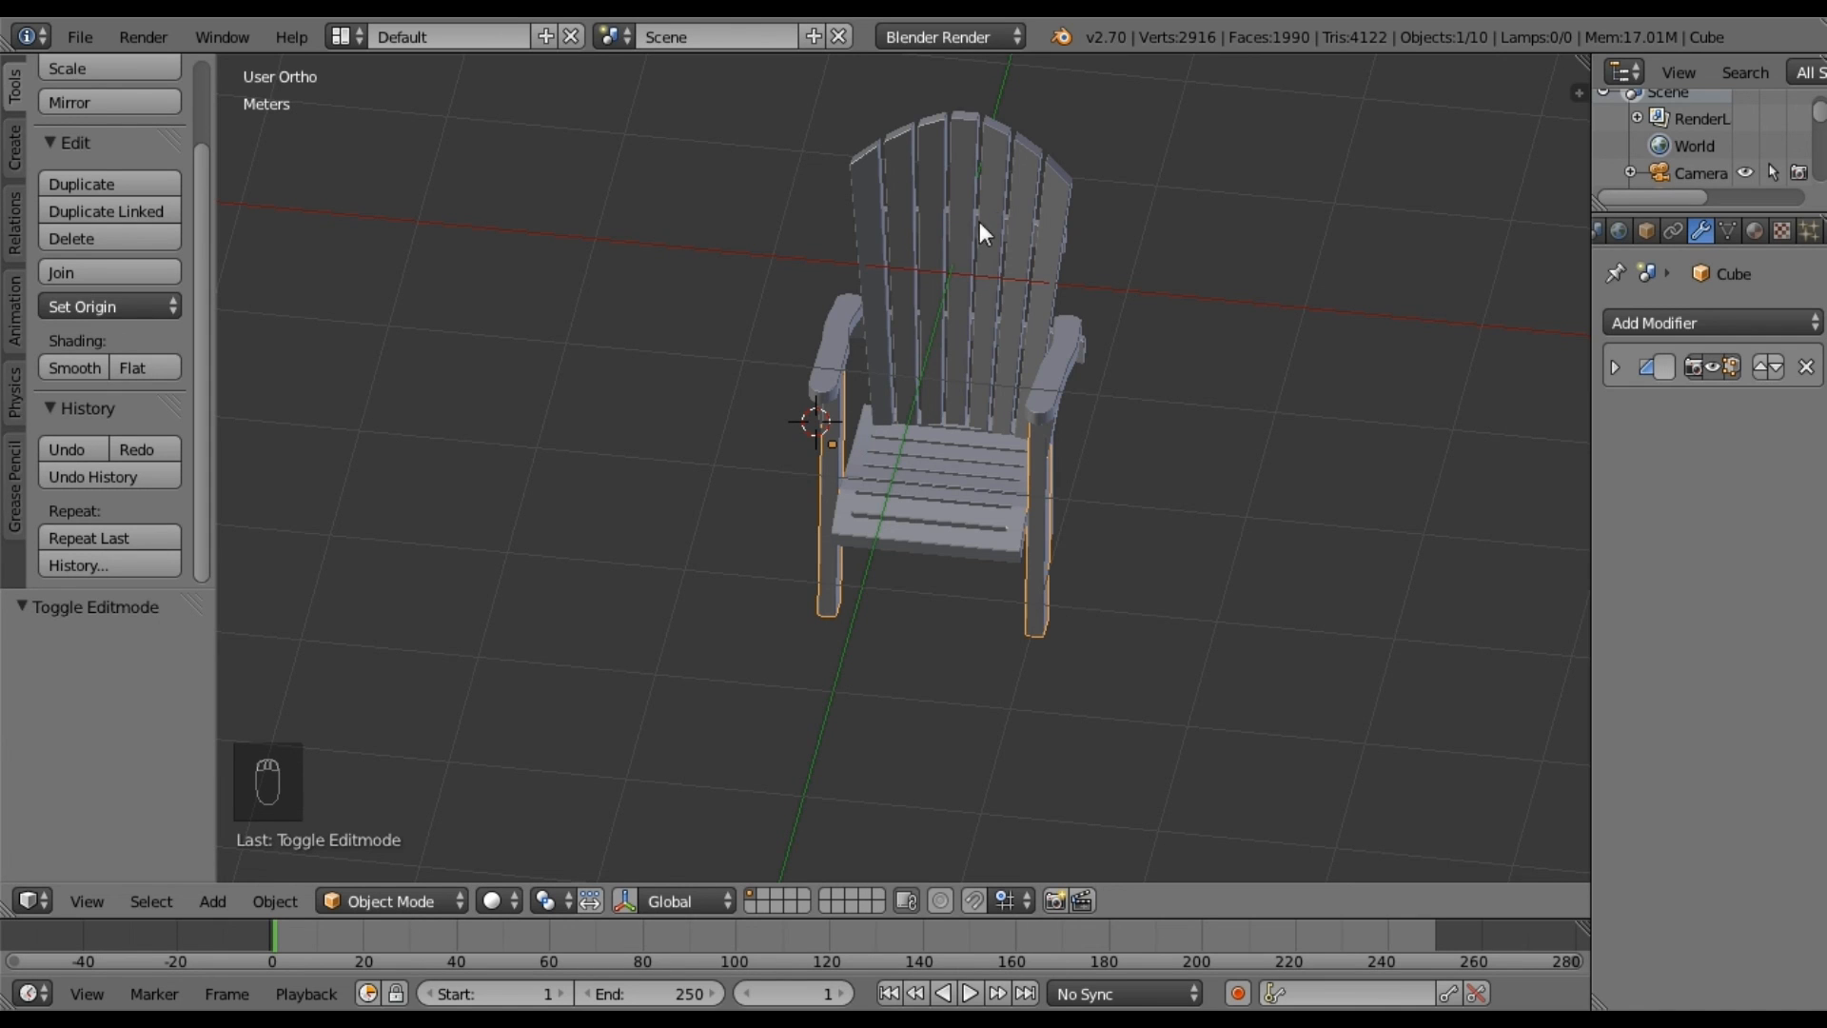
{"action": "middle_click_drag", "start_coordinate": [992, 447], "coordinate": [942, 340]}
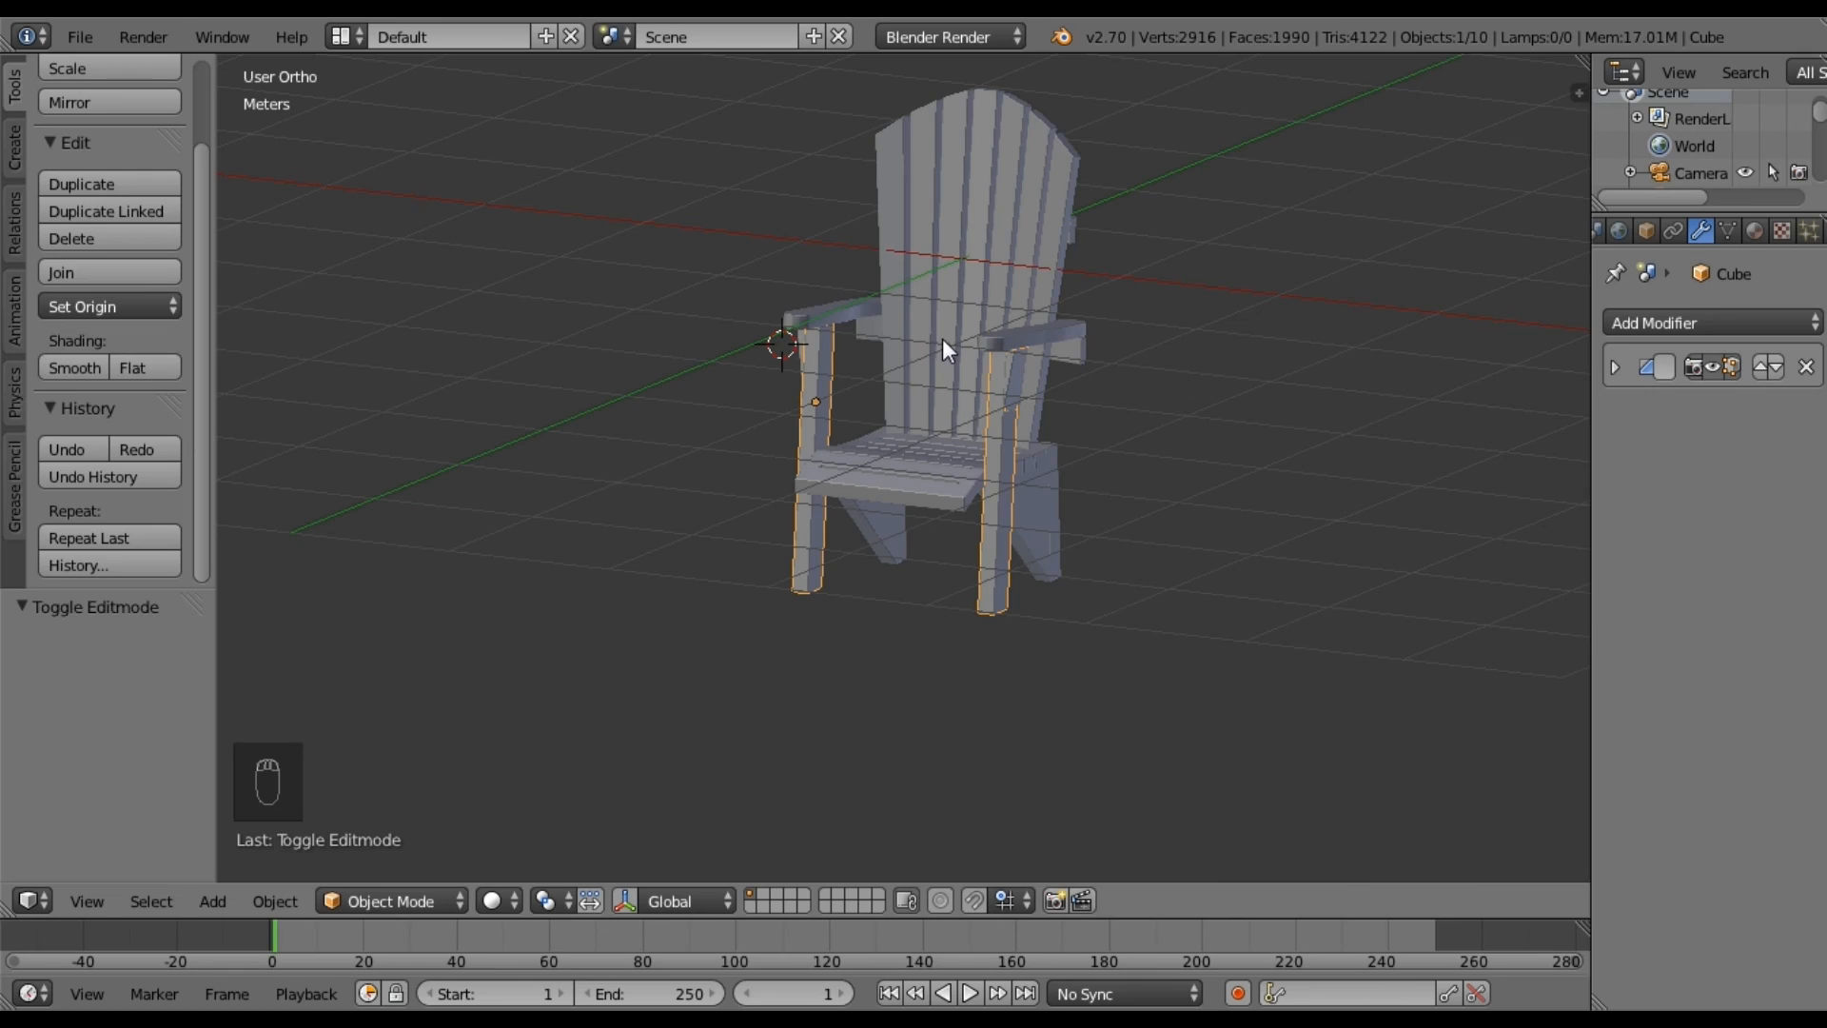